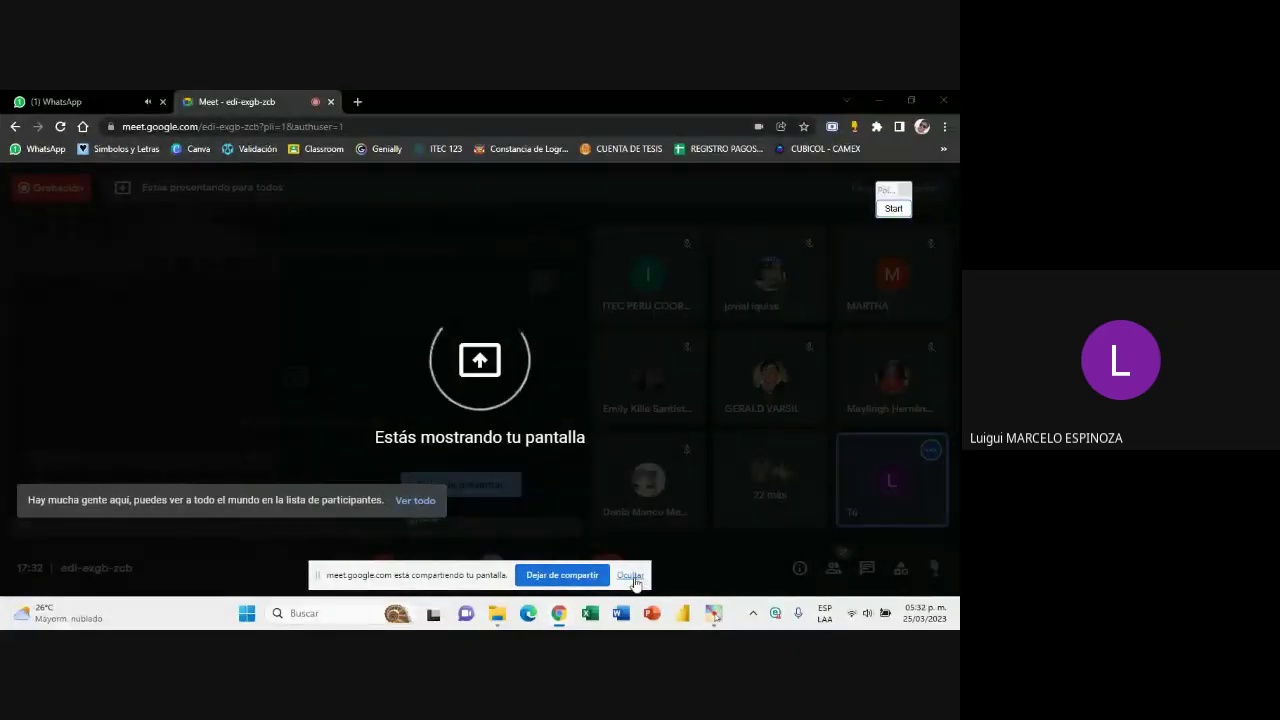
# - Hide the Meet sharing bar and open File Explorer to the Descargas folder
pyautogui.click(631, 576)
pyautogui.click(497, 613)
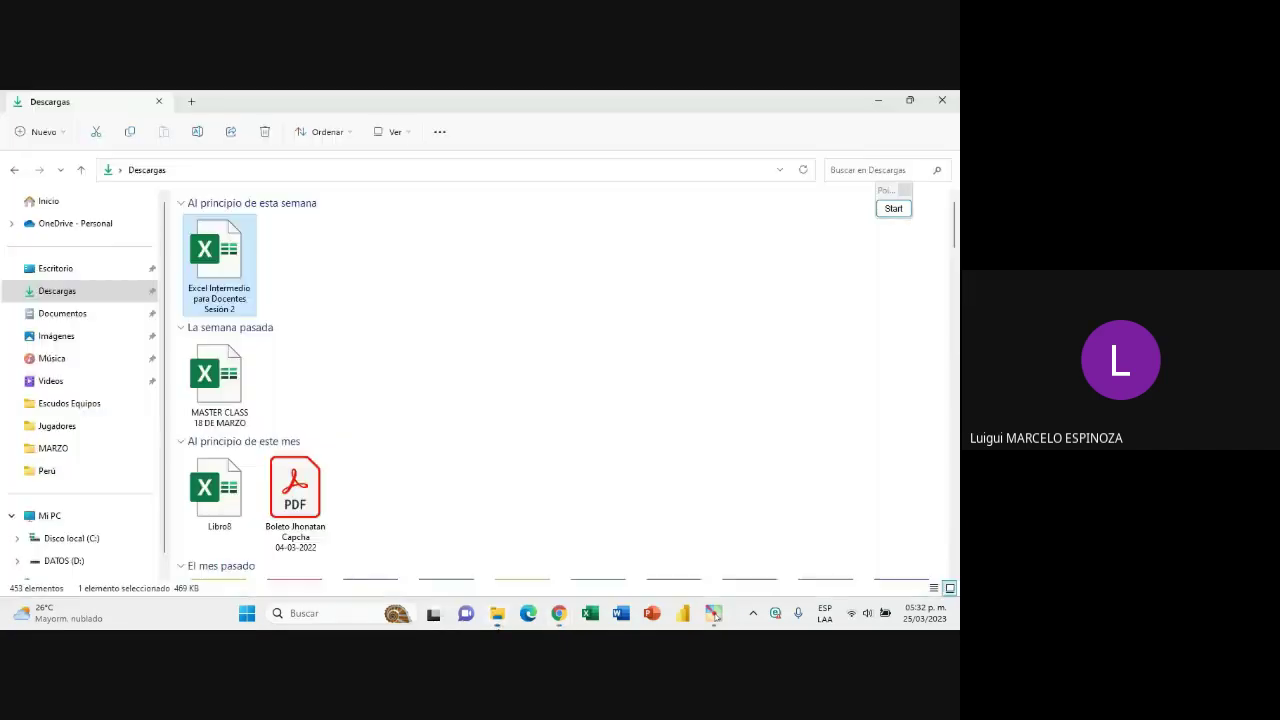
pyautogui.moveTo(890, 196); pyautogui.dragTo(612, 203)
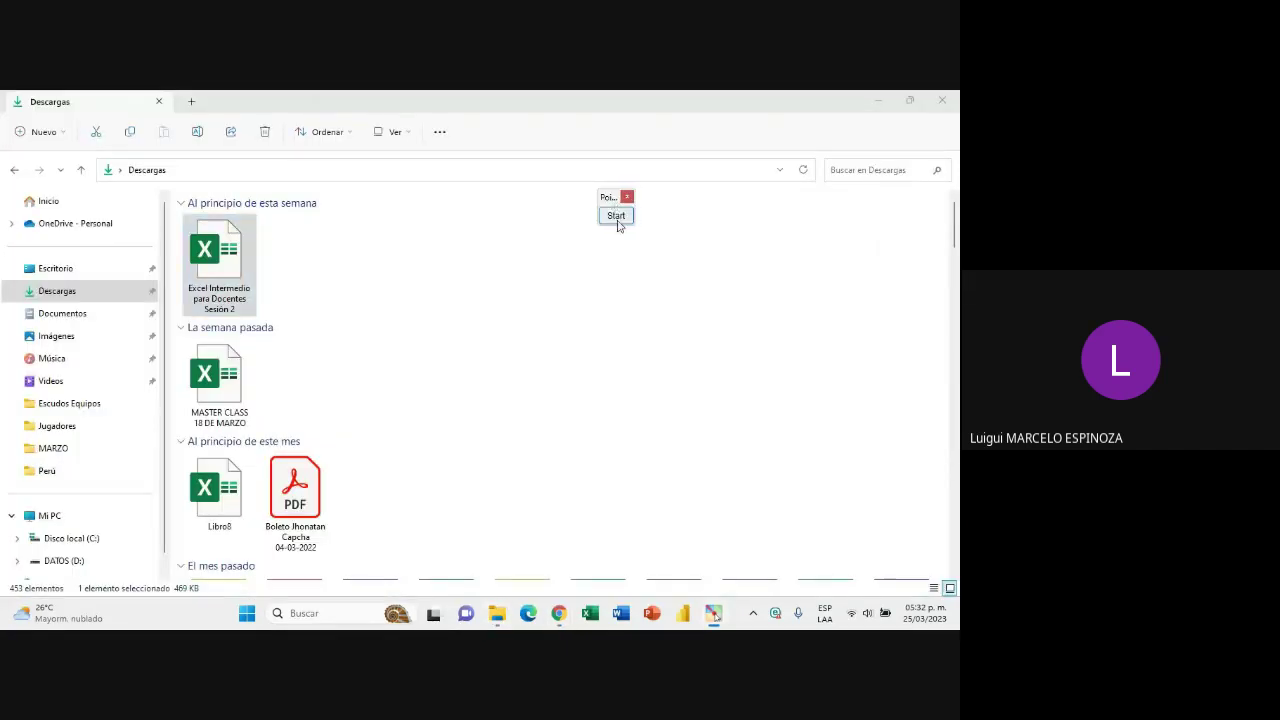
# - Box the Excel Intermedio para Docentes Sesión 2 workbook with a Pointofix rectangle, then open it
pyautogui.click(615, 215)
pyautogui.click(607, 398)
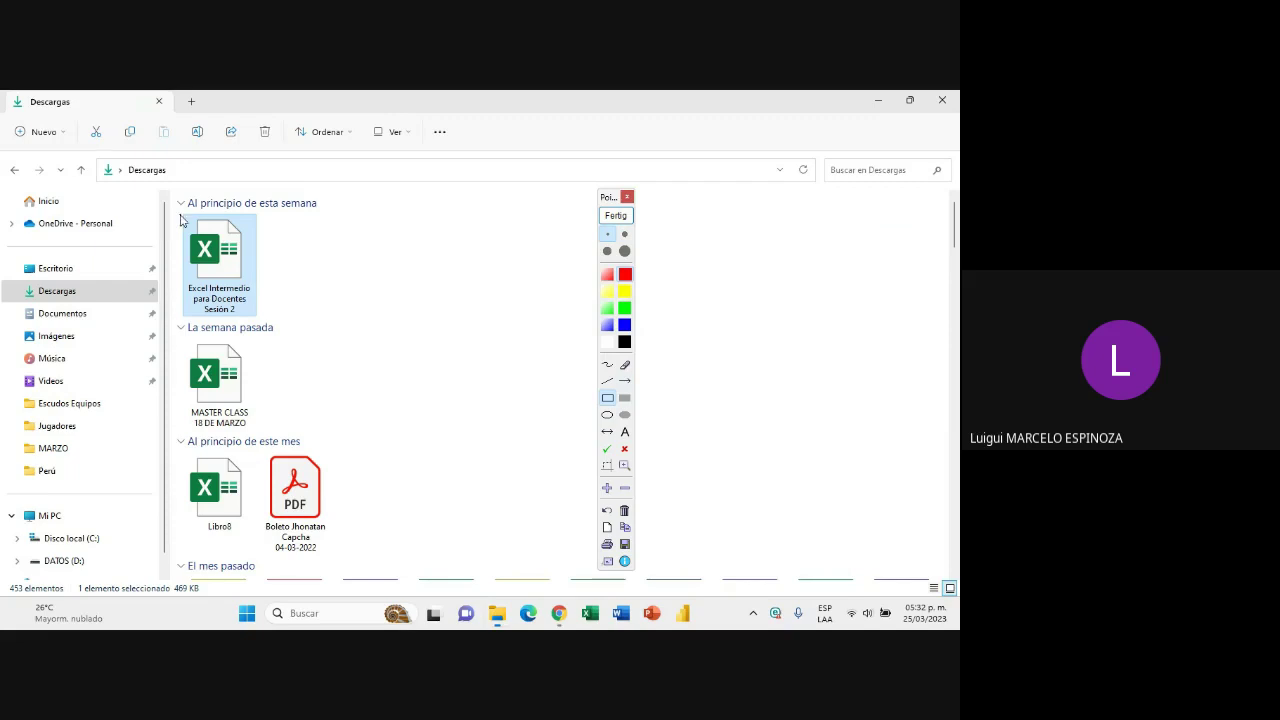
pyautogui.moveTo(175, 211); pyautogui.dragTo(266, 320)
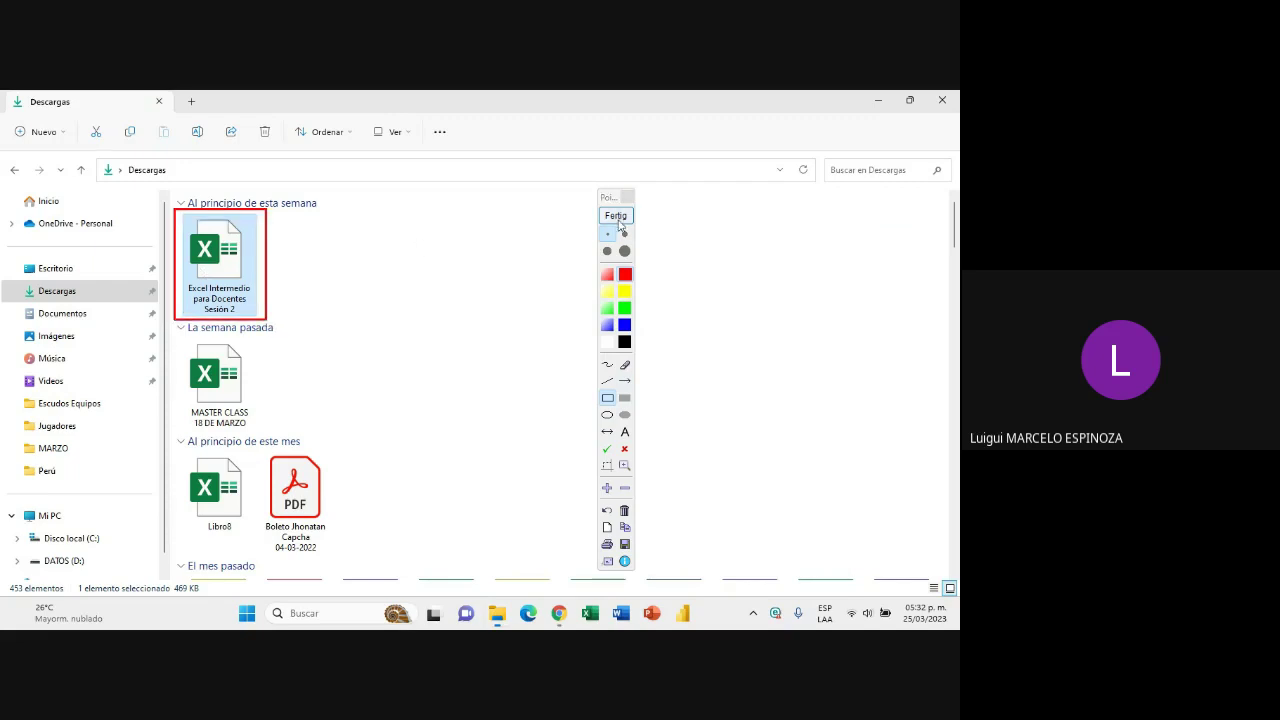
pyautogui.click(615, 215)
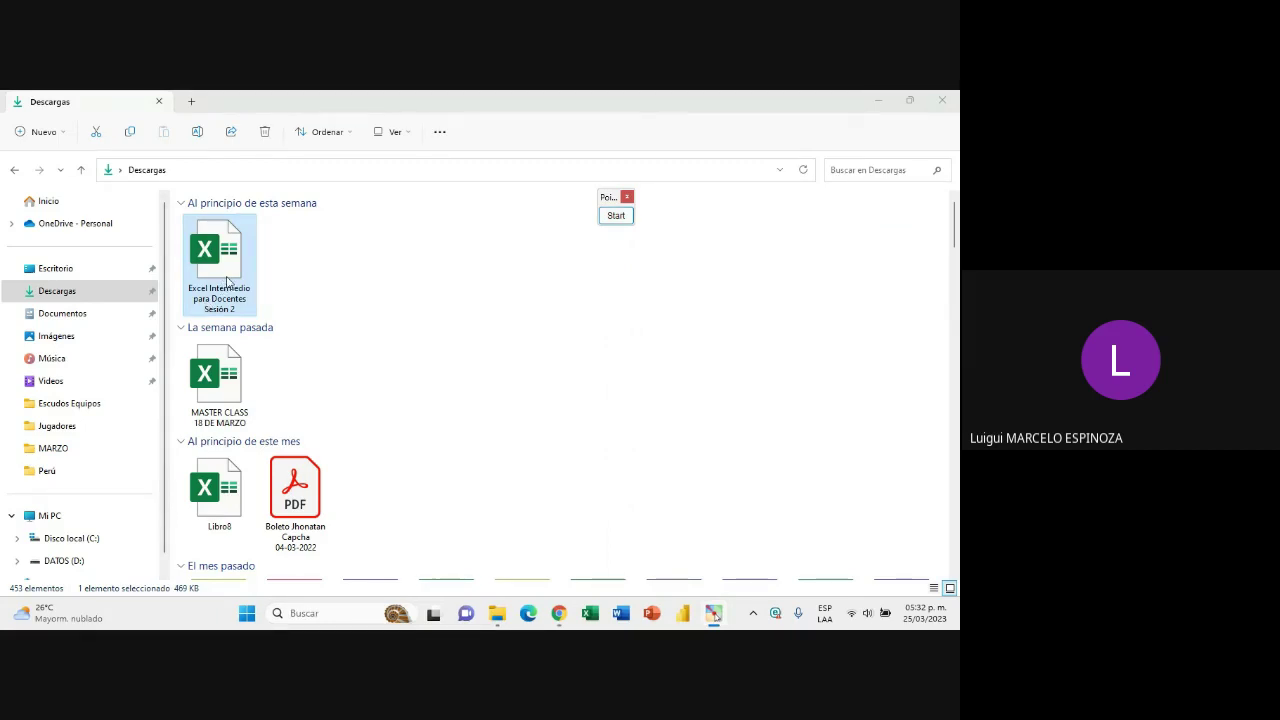
pyautogui.doubleClick(228, 282)
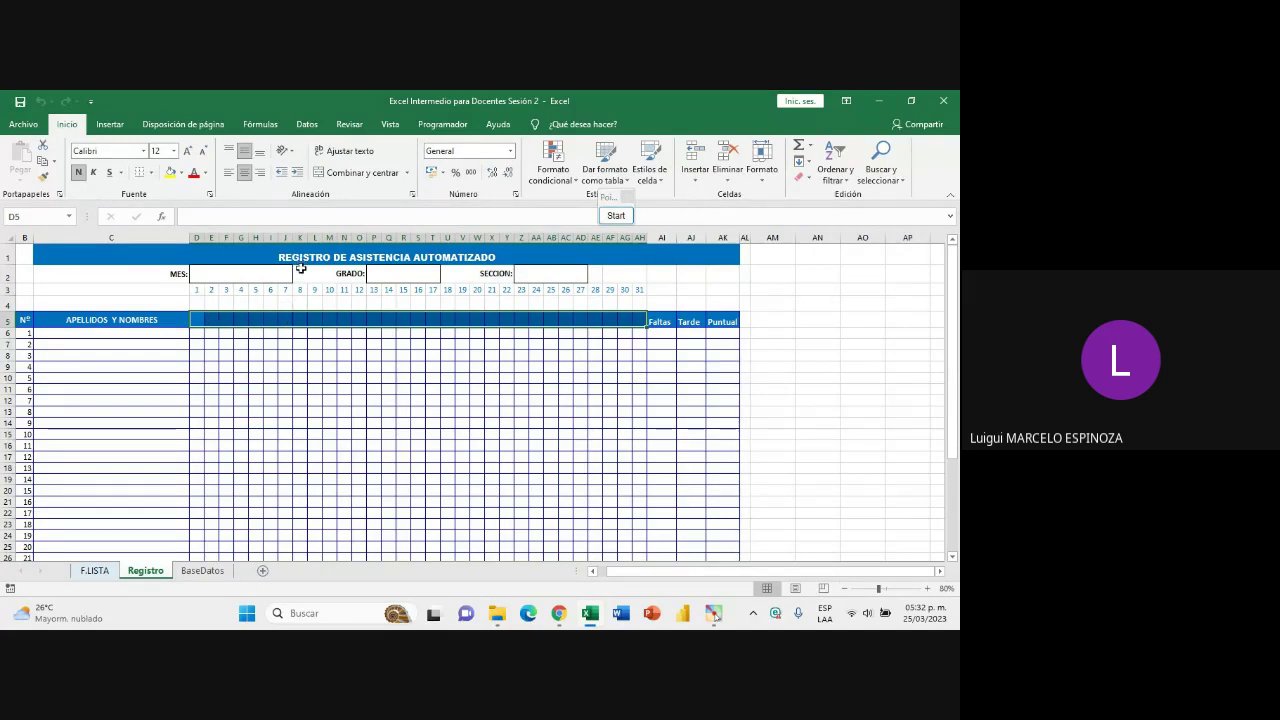
pyautogui.click(202, 572)
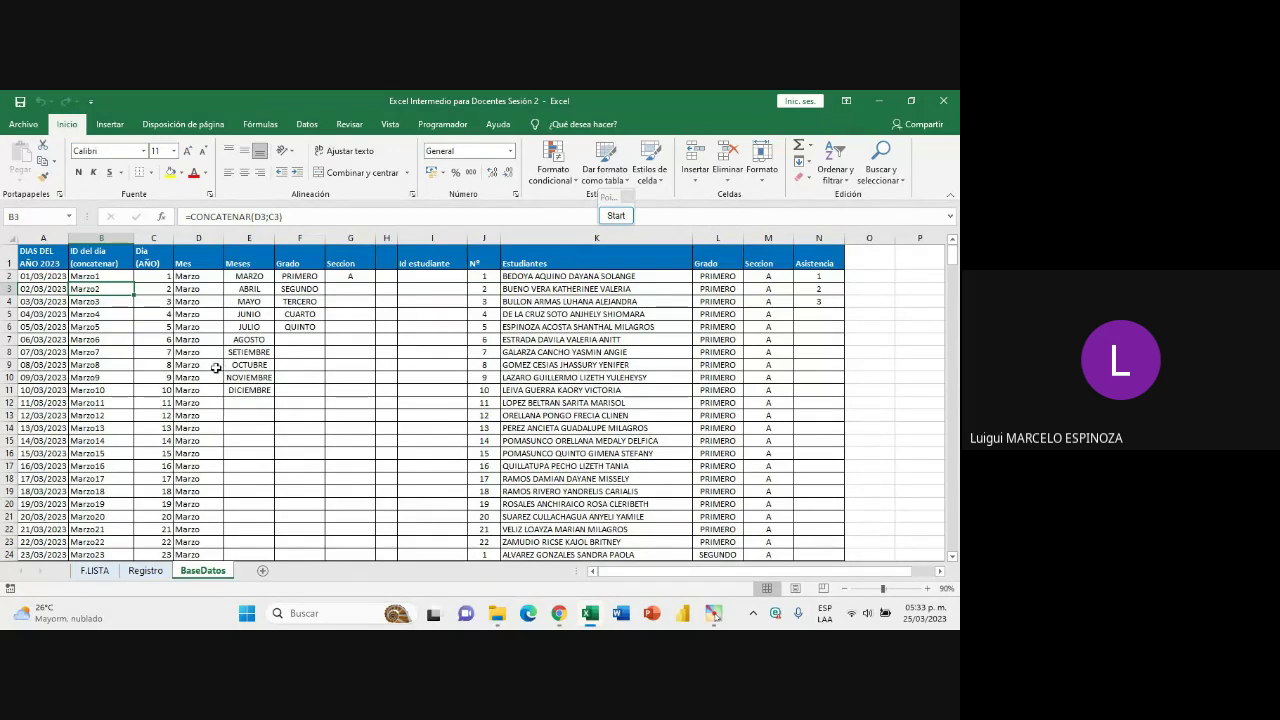
pyautogui.click(159, 572)
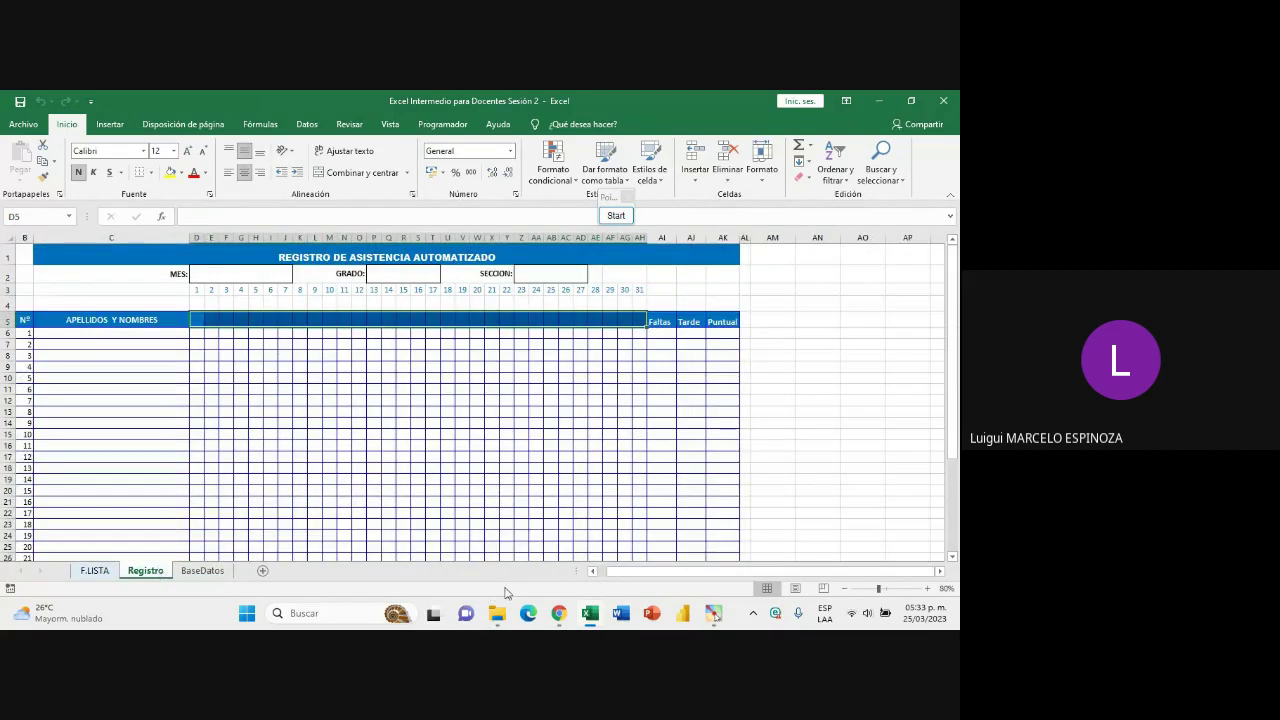
pyautogui.click(558, 613)
pyautogui.click(510, 537)
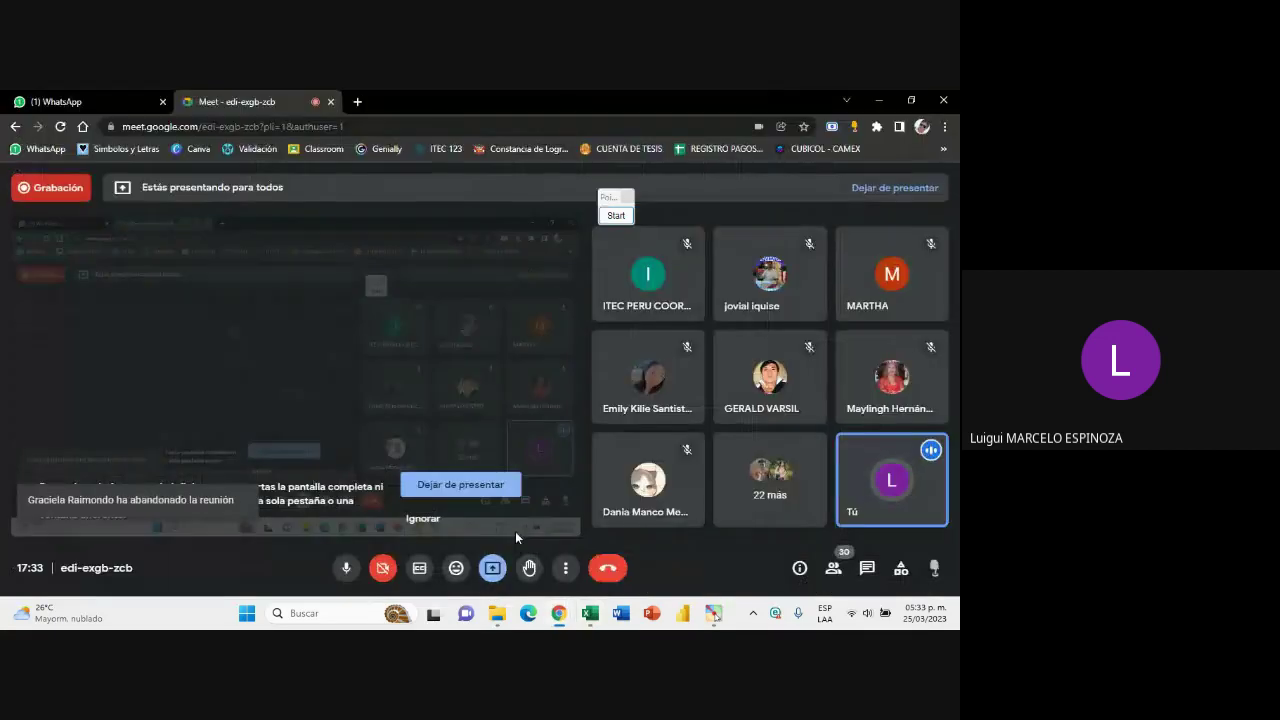
pyautogui.click(590, 613)
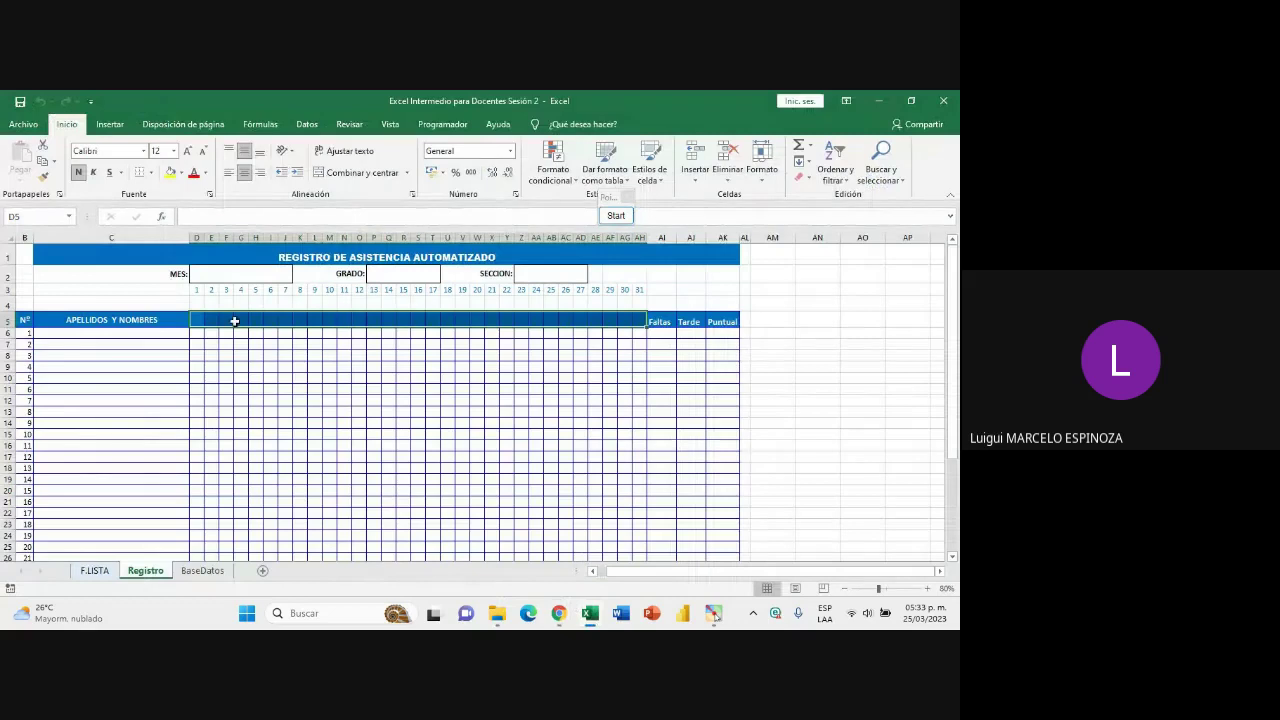
pyautogui.moveTo(196, 290); pyautogui.dragTo(638, 296)
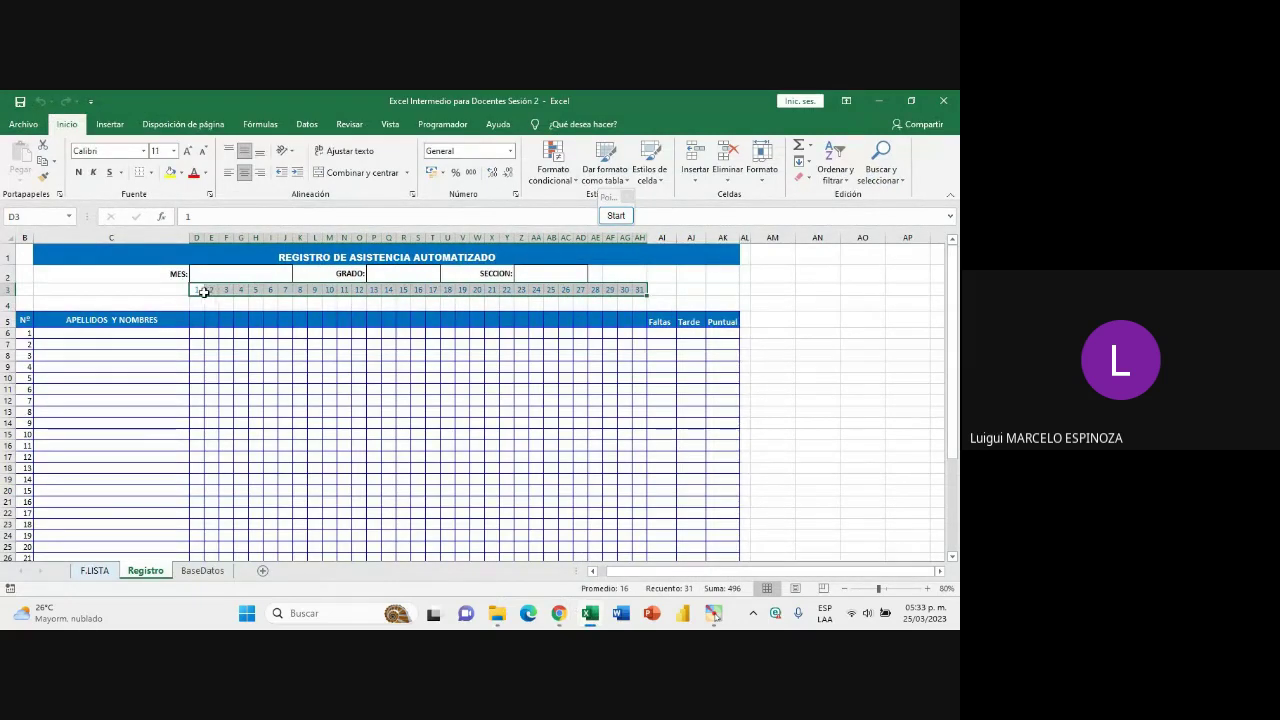
pyautogui.moveTo(196, 291); pyautogui.dragTo(640, 292)
pyautogui.click(250, 272)
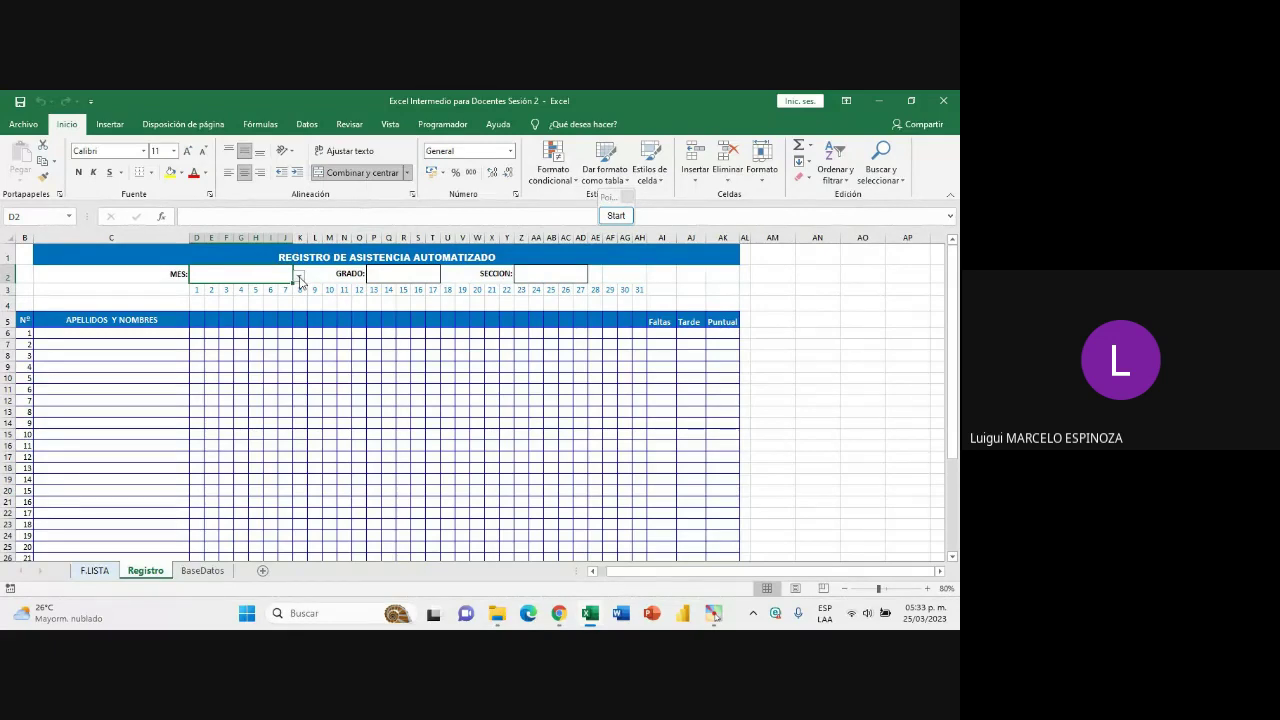
pyautogui.click(905, 612)
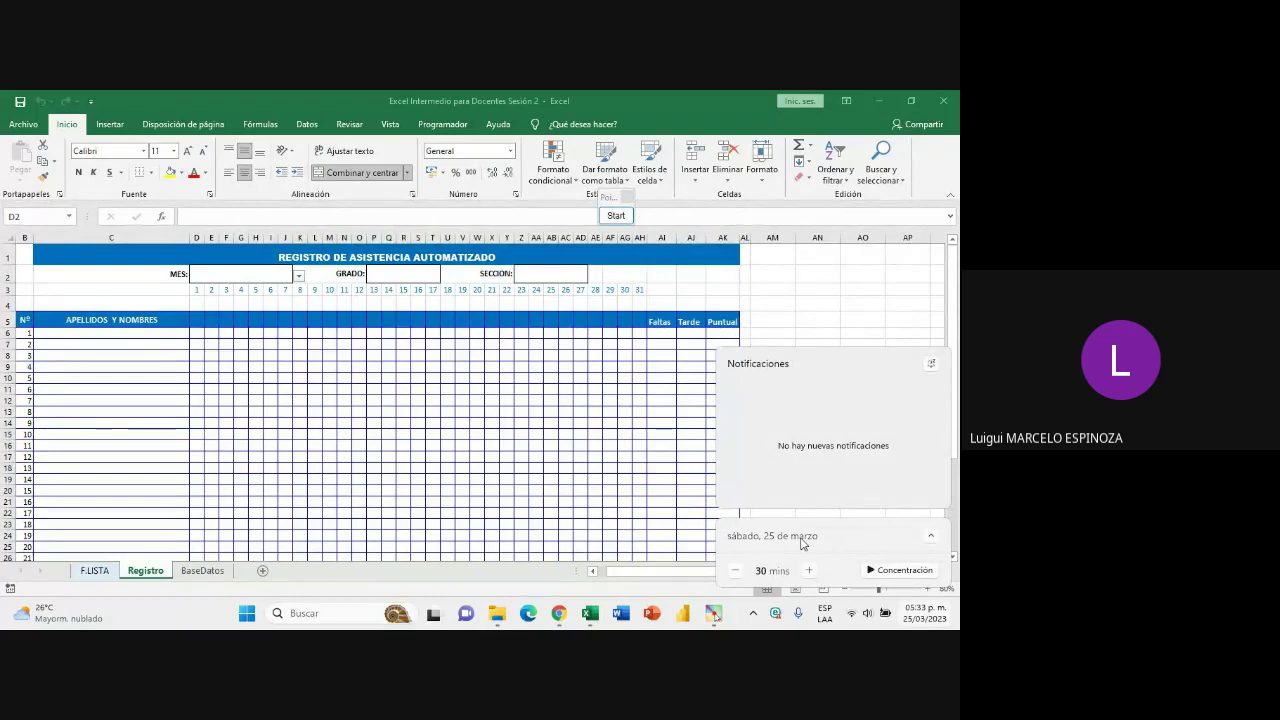
pyautogui.click(914, 619)
pyautogui.click(914, 619)
pyautogui.click(916, 618)
pyautogui.click(916, 618)
pyautogui.click(929, 538)
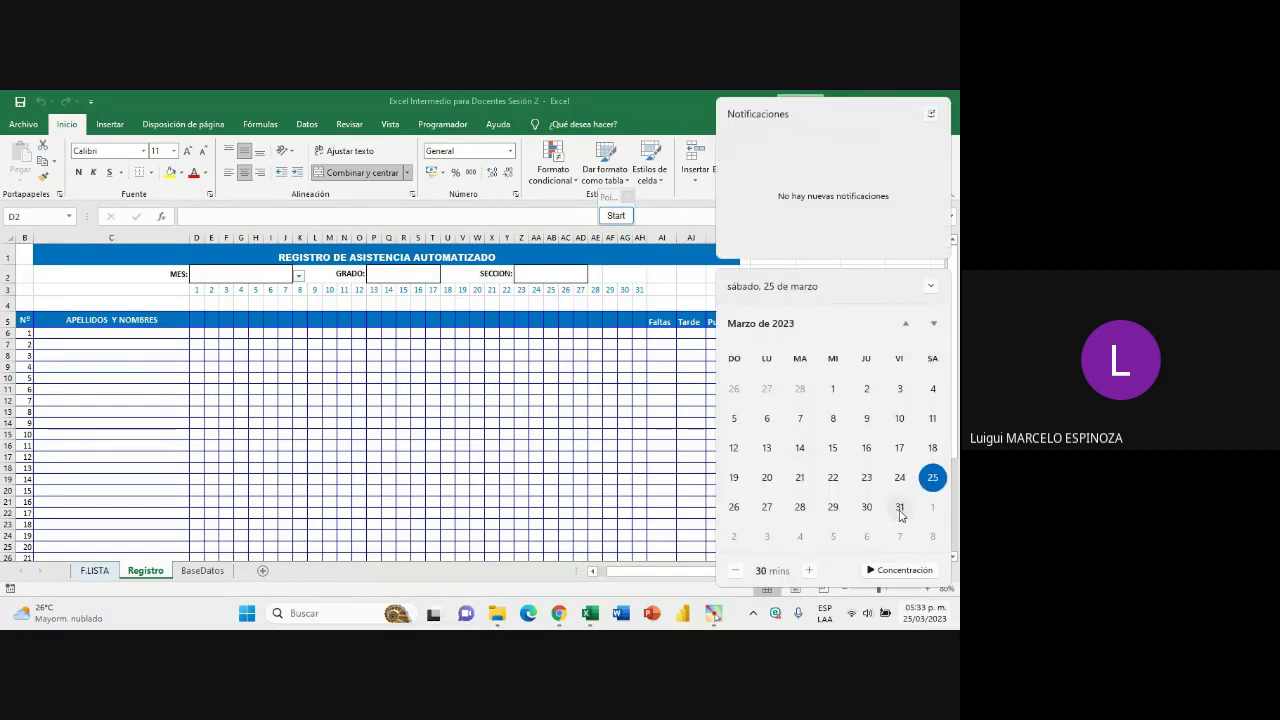
pyautogui.click(590, 156)
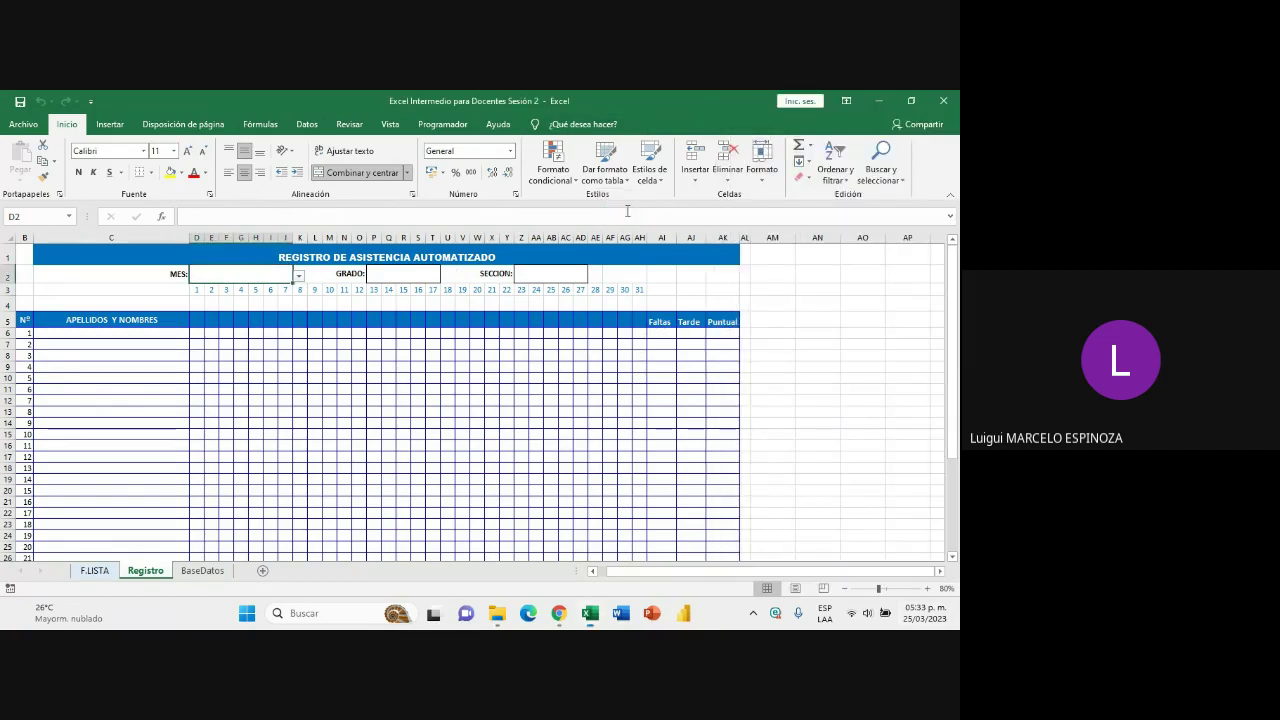
pyautogui.moveTo(608, 400); pyautogui.dragTo(867, 402)
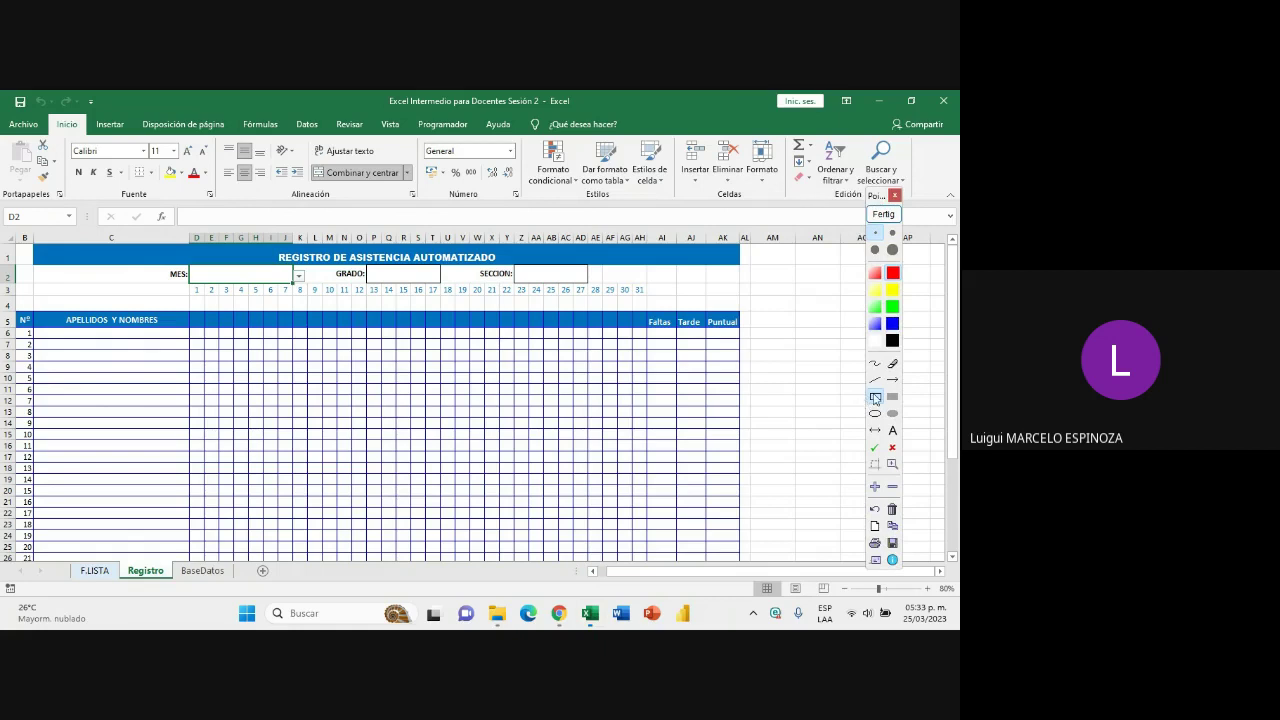
pyautogui.click(875, 397)
pyautogui.moveTo(187, 304); pyautogui.dragTo(650, 336)
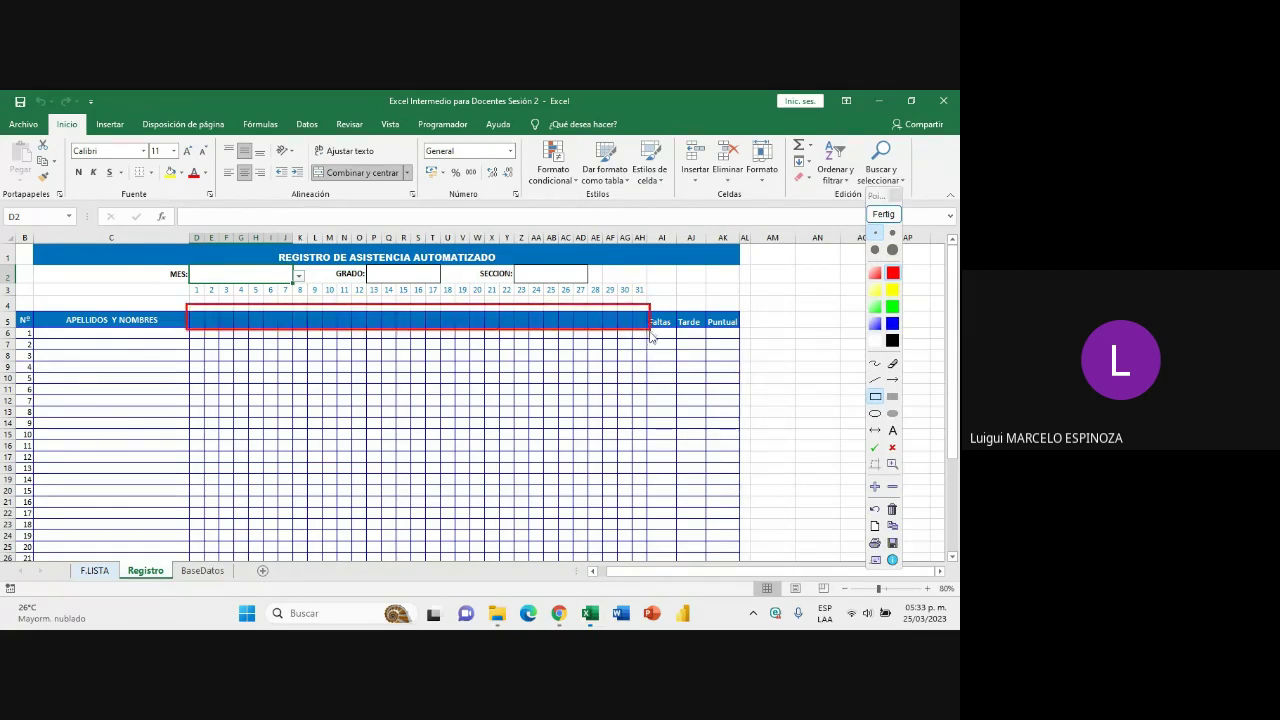
pyautogui.click(884, 214)
pyautogui.click(918, 618)
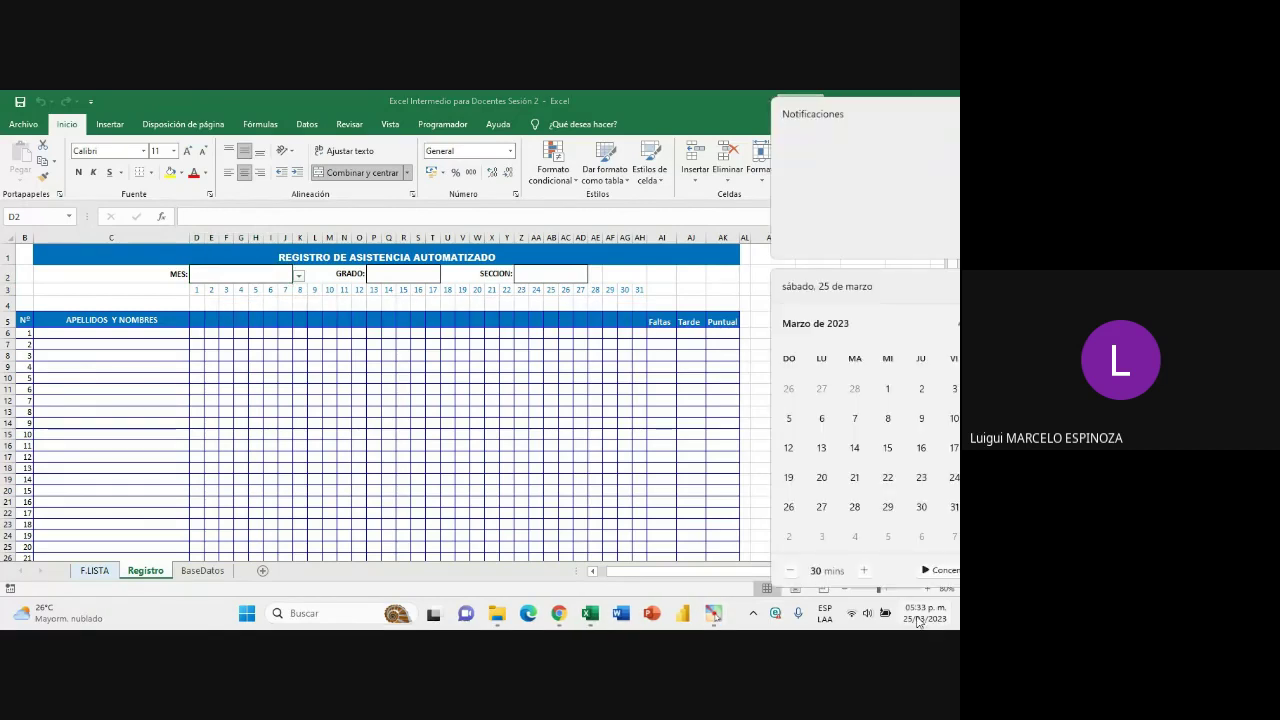
pyautogui.click(933, 323)
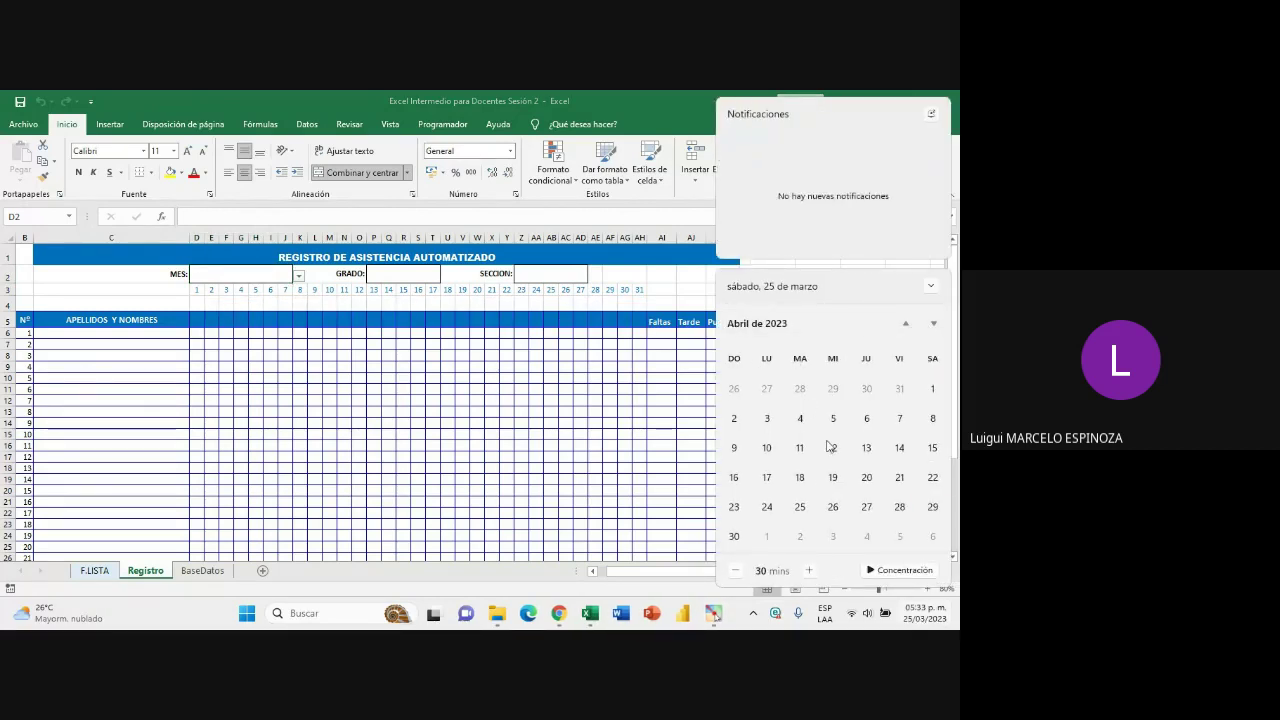
pyautogui.click(623, 322)
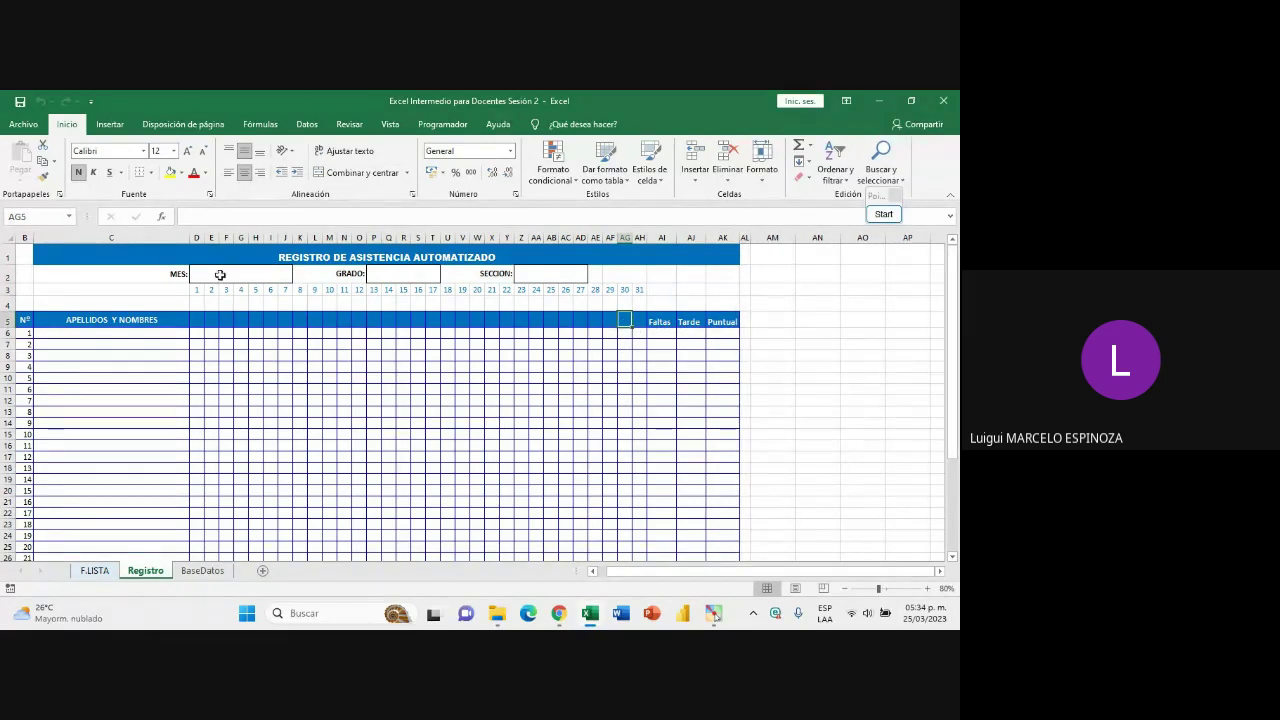
pyautogui.click(229, 273)
pyautogui.click(298, 279)
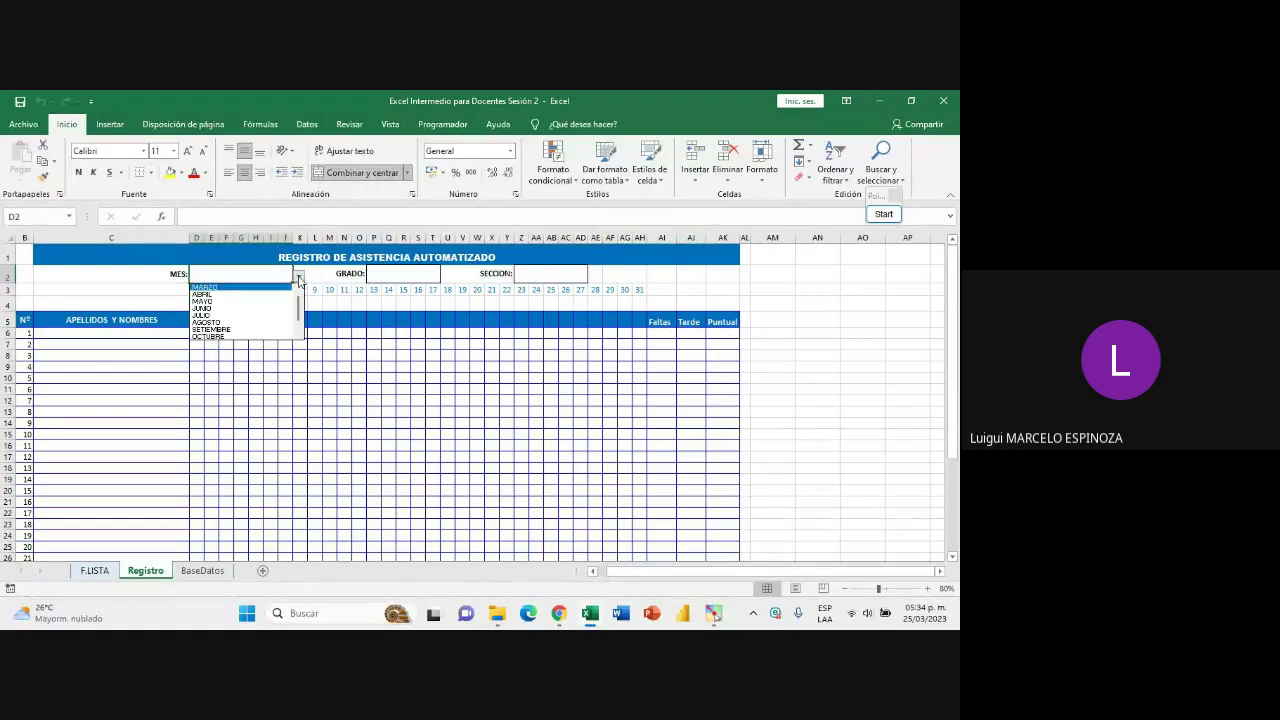
pyautogui.scroll(-2, 266, 297)
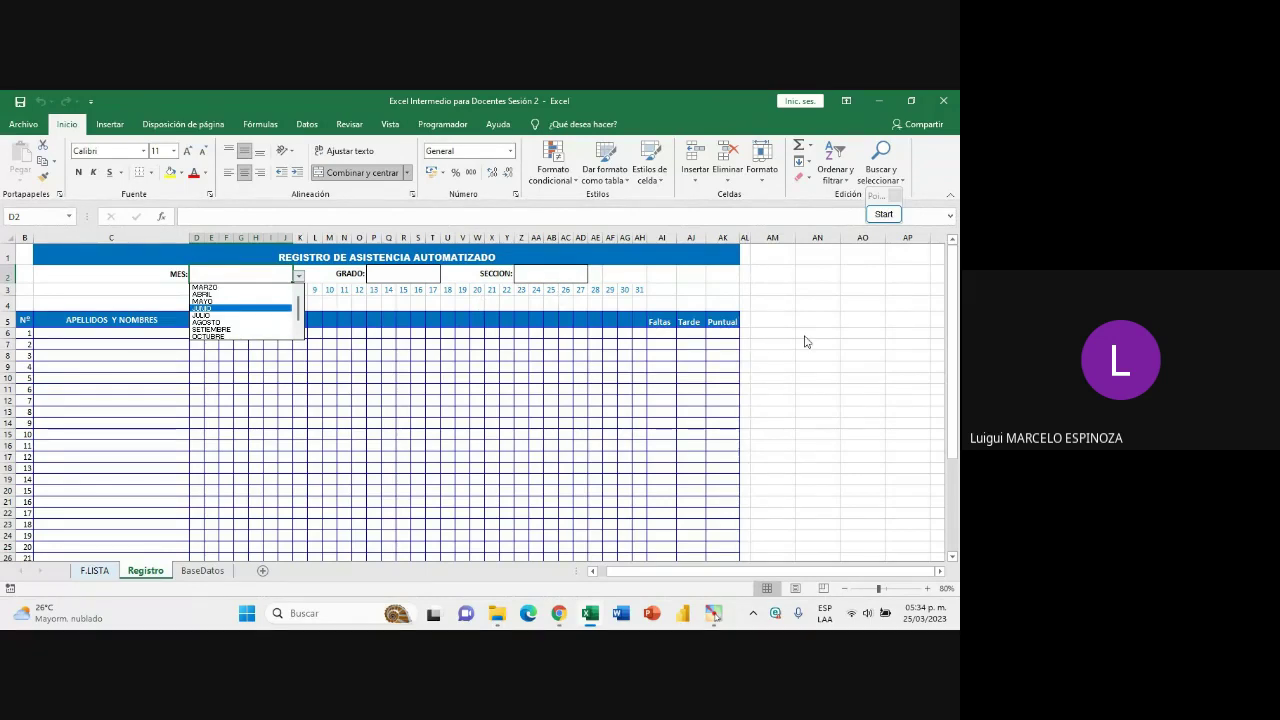
pyautogui.press('Escape')
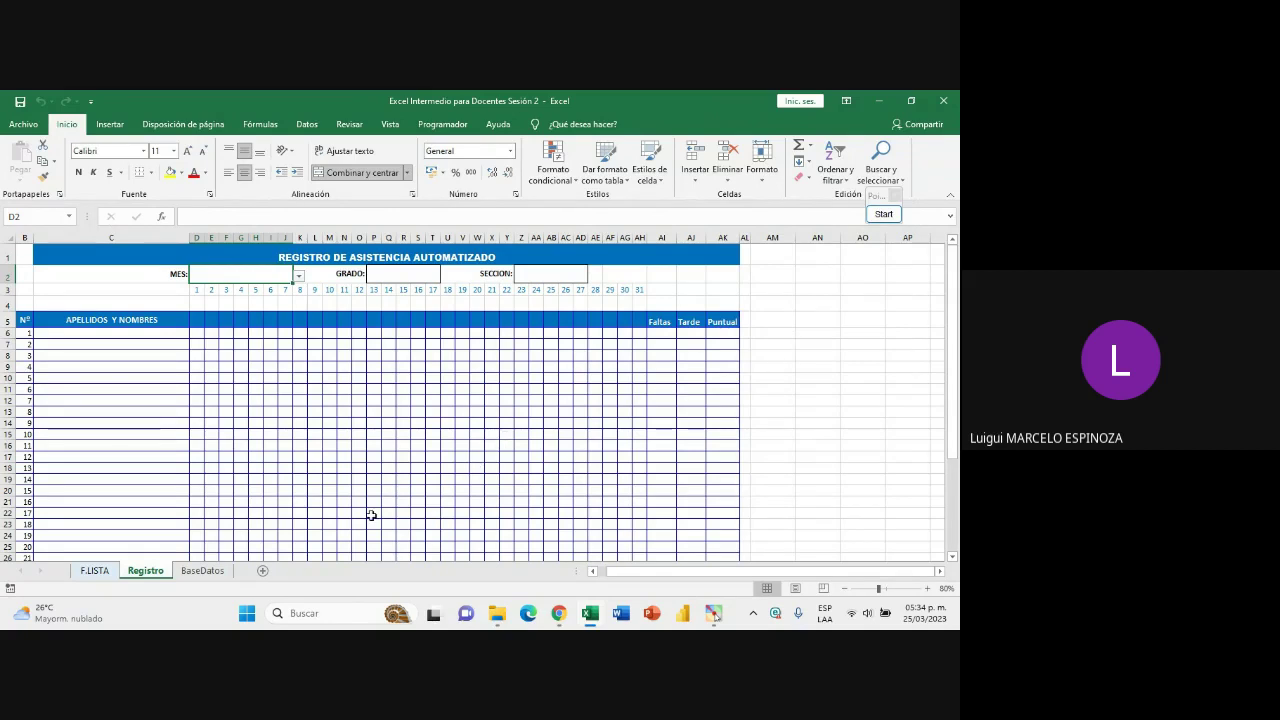
pyautogui.press('super+plus')
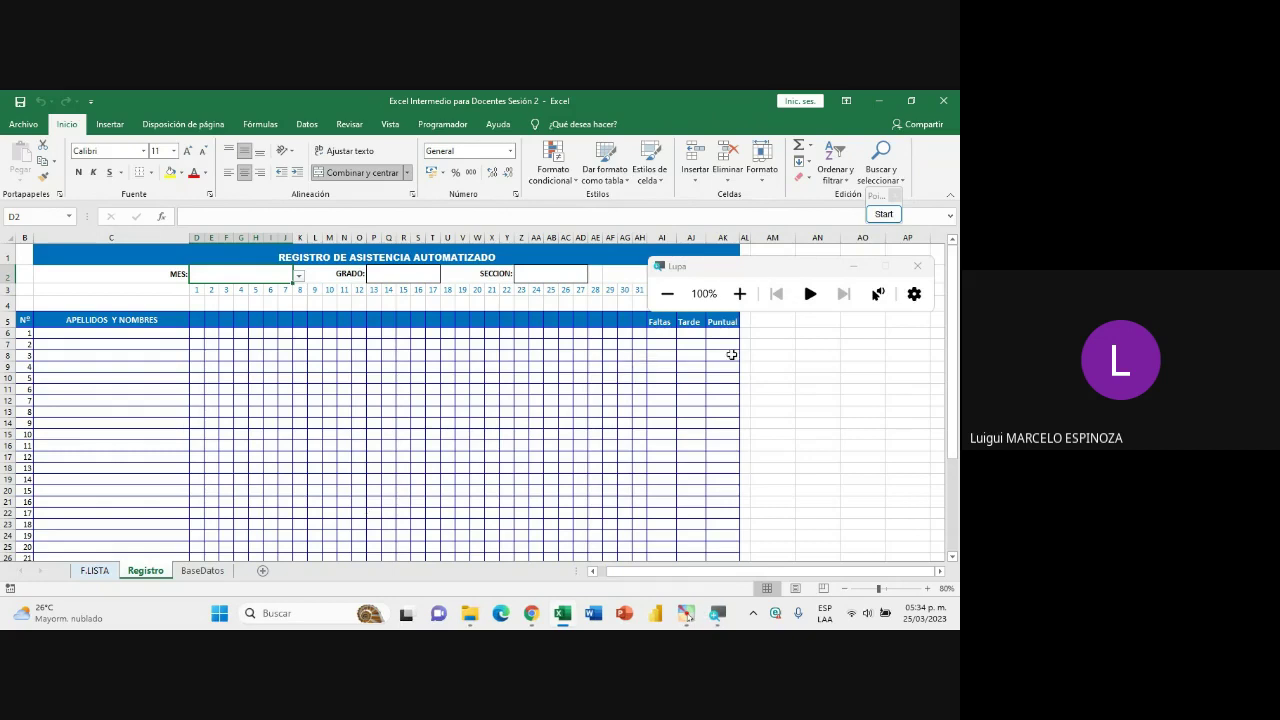
pyautogui.click(739, 300)
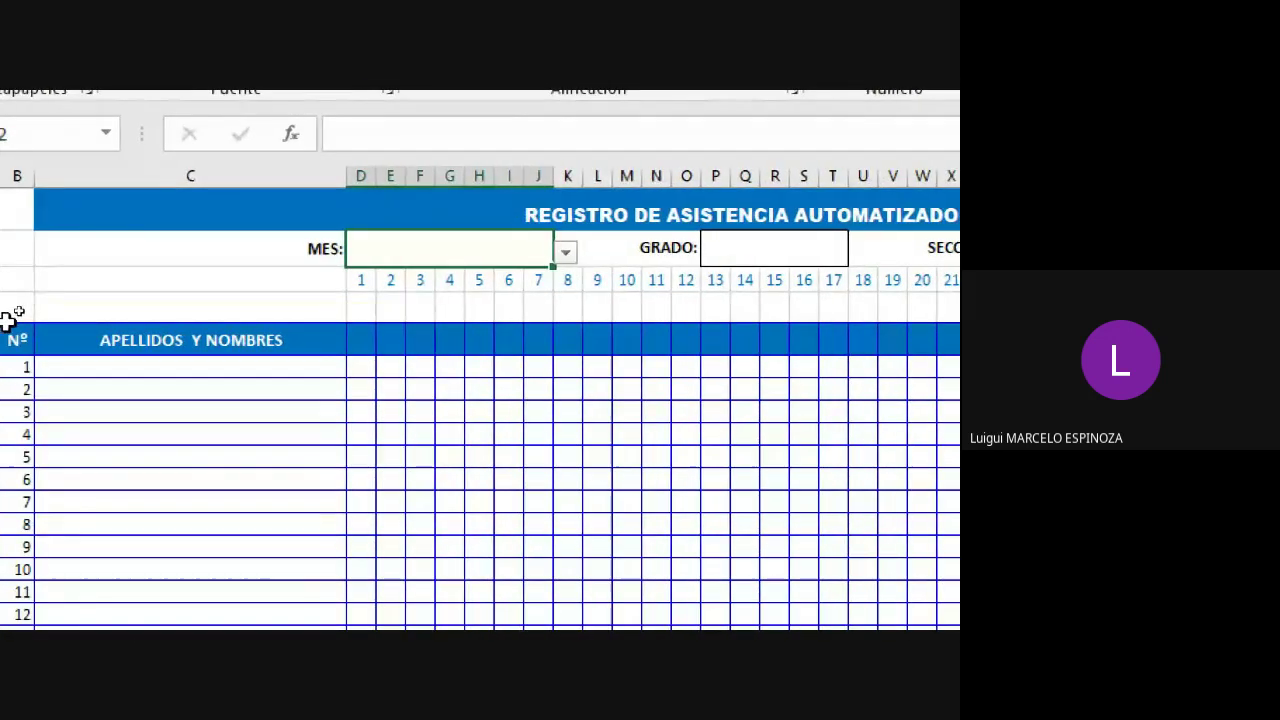
pyautogui.click(360, 305)
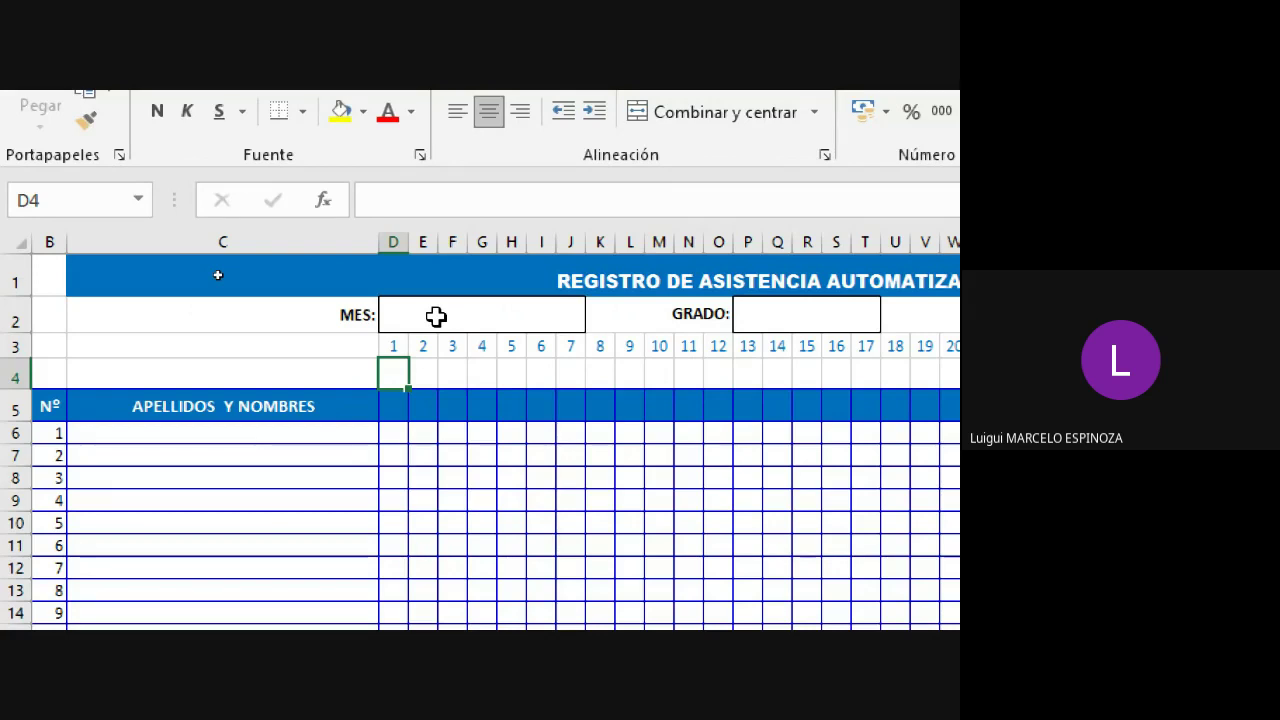
# - Set the month cell beside MES to MARZO from its dropdown list
pyautogui.click(436, 316)
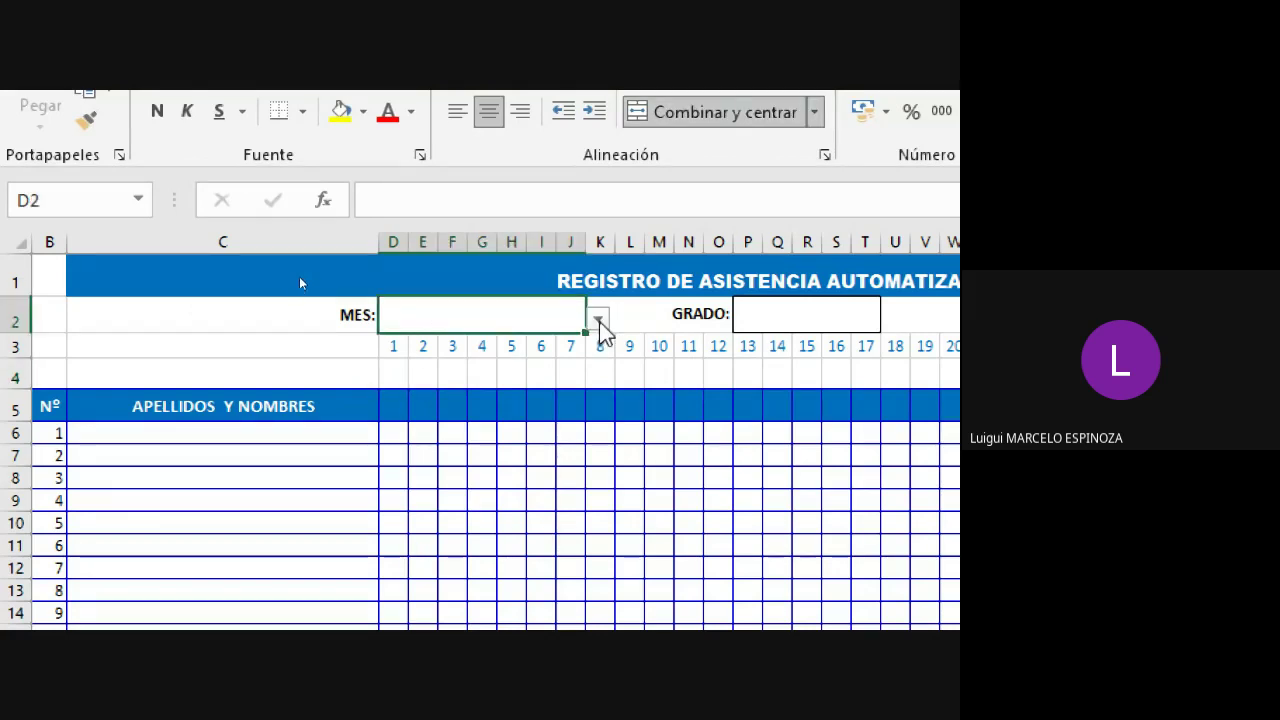
pyautogui.click(598, 318)
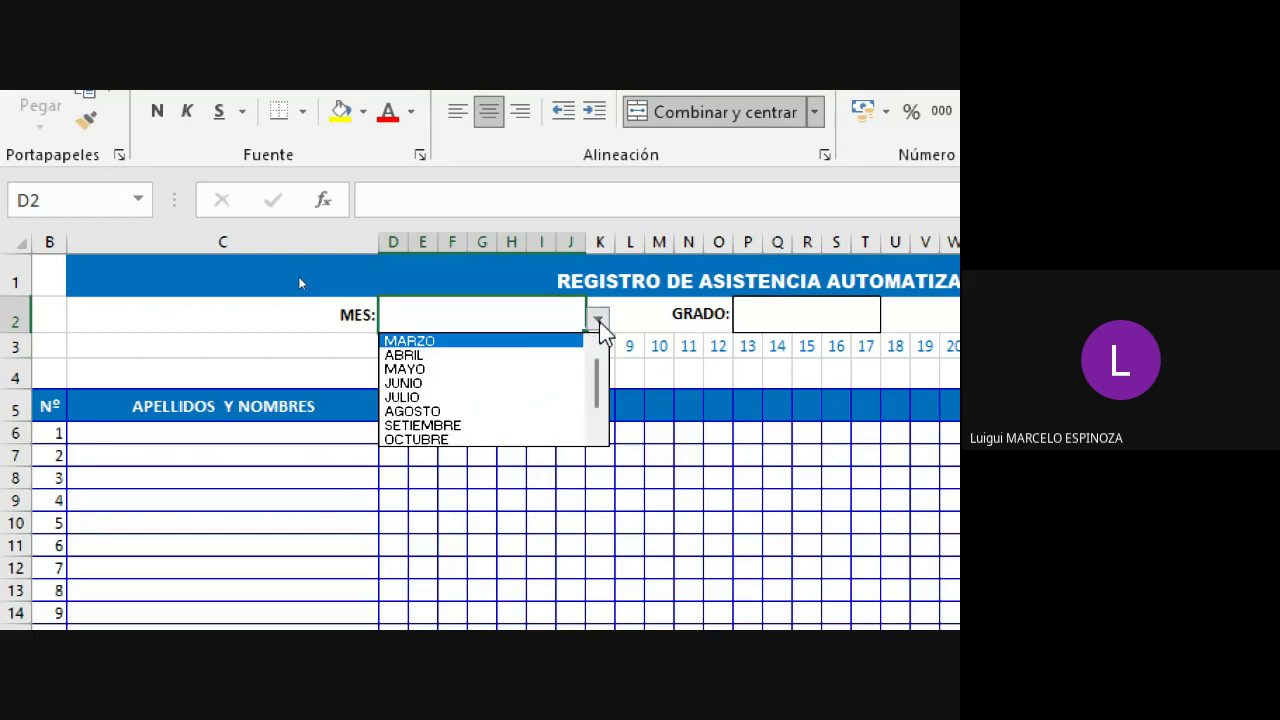
pyautogui.click(435, 343)
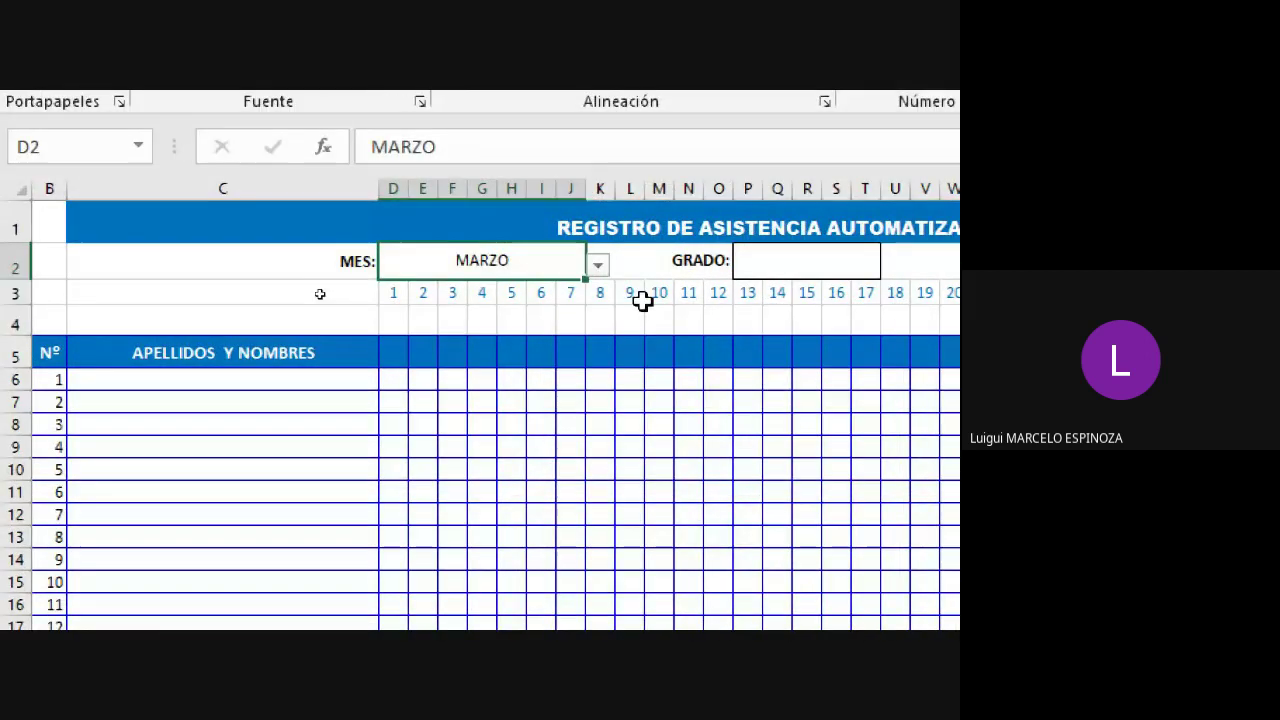
# - Recheck the MARZO month selection and start editing cell D4 below day 1
pyautogui.click(405, 258)
pyautogui.click(333, 261)
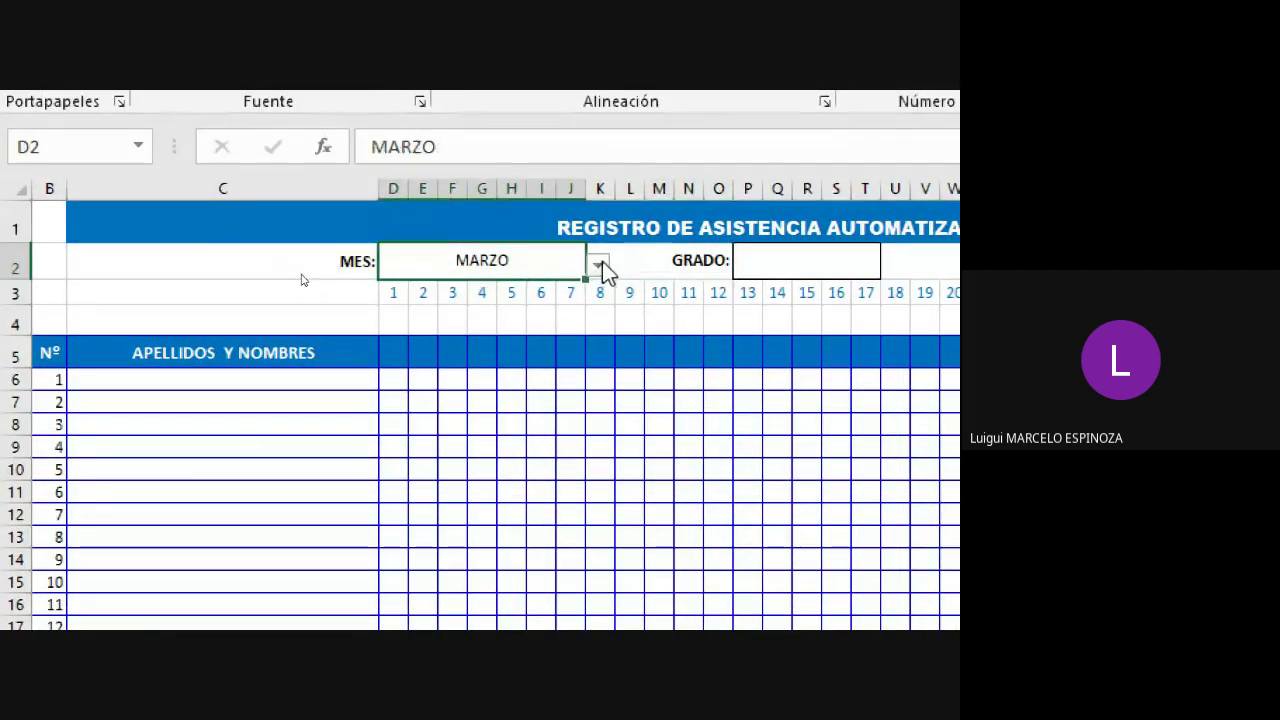
pyautogui.click(598, 264)
pyautogui.click(590, 265)
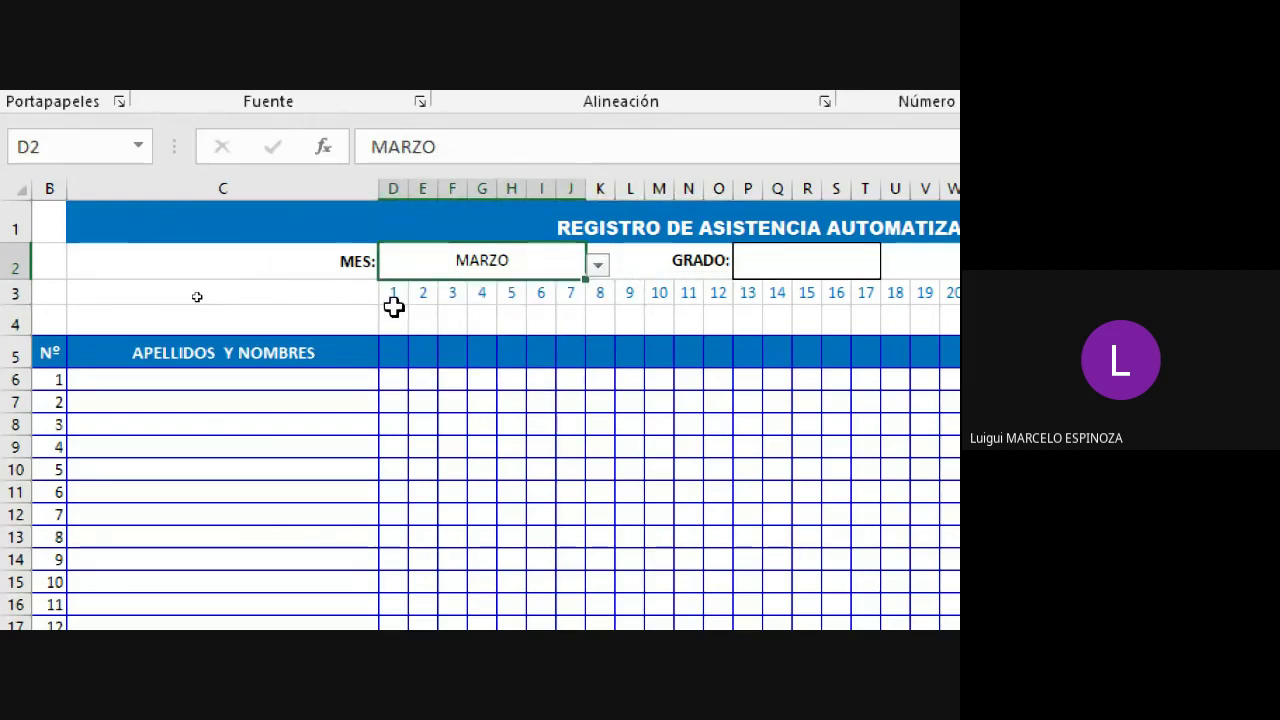
pyautogui.doubleClick(396, 319)
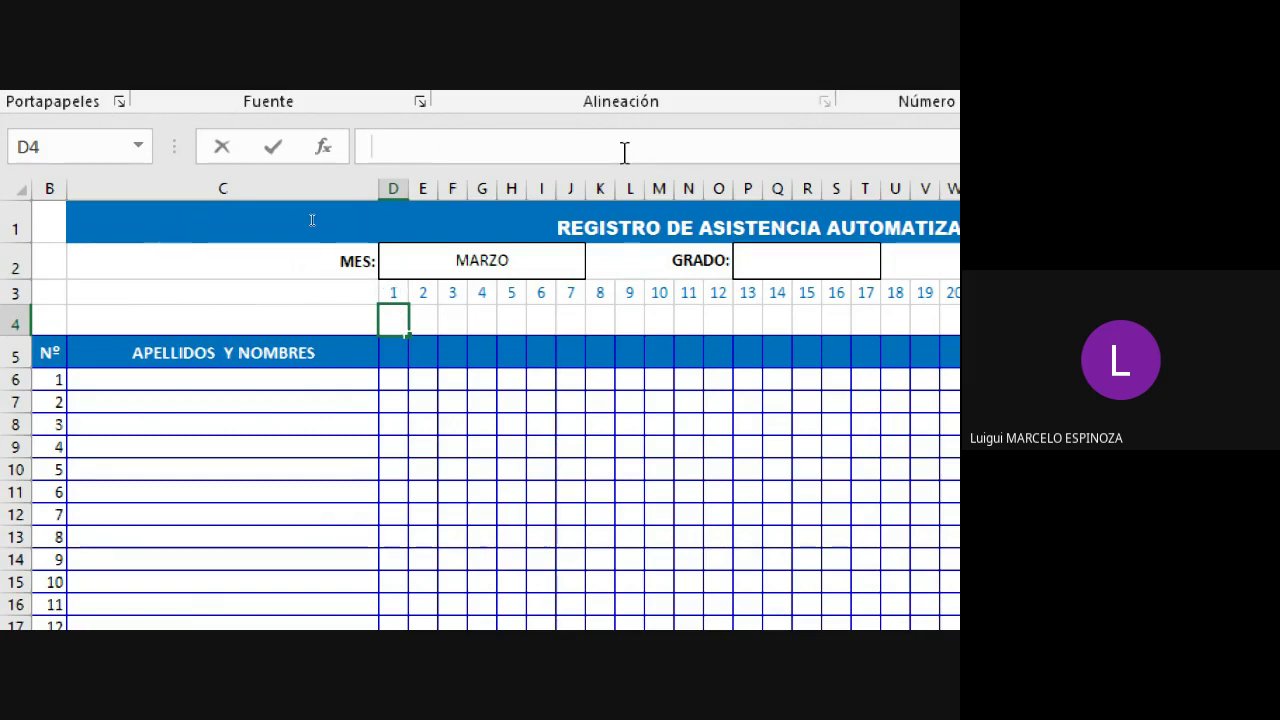
# - Write =CONCATENAR(D2;D3) in D4, joining month cell D2 with day cell D3
pyautogui.write('=')
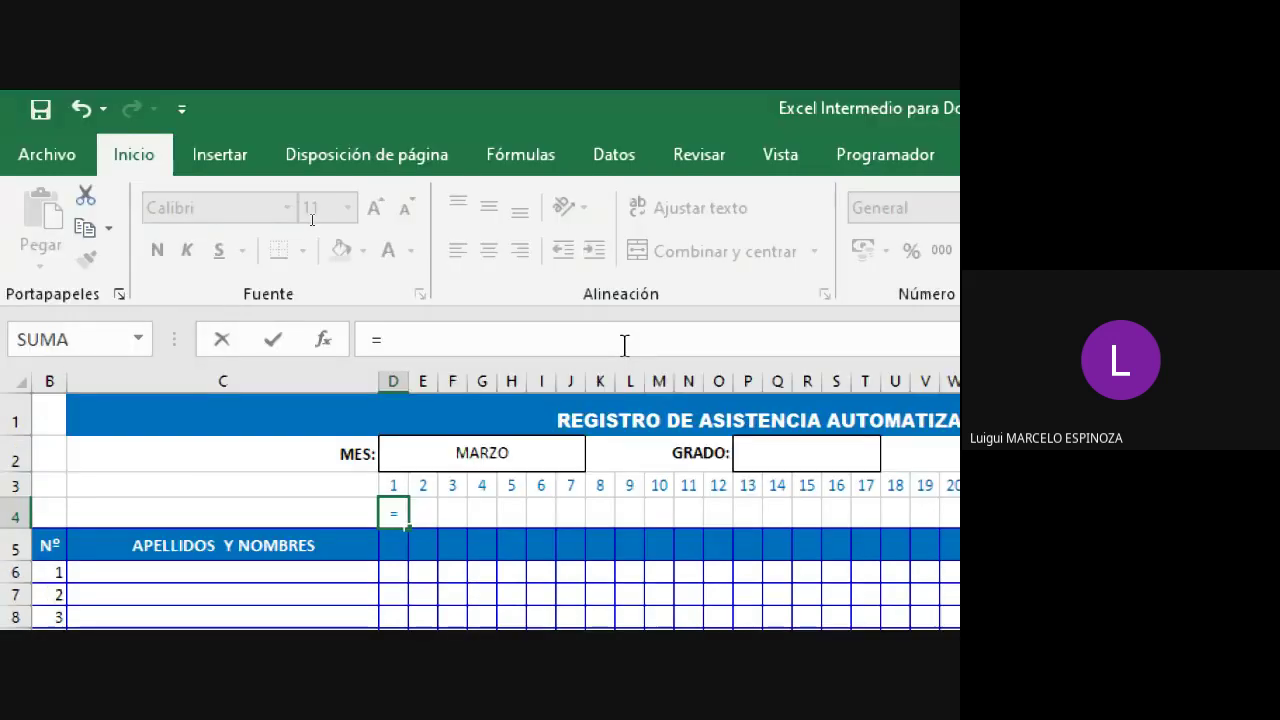
pyautogui.write('cont')
pyautogui.press('BackSpace')
pyautogui.press('BackSpace')
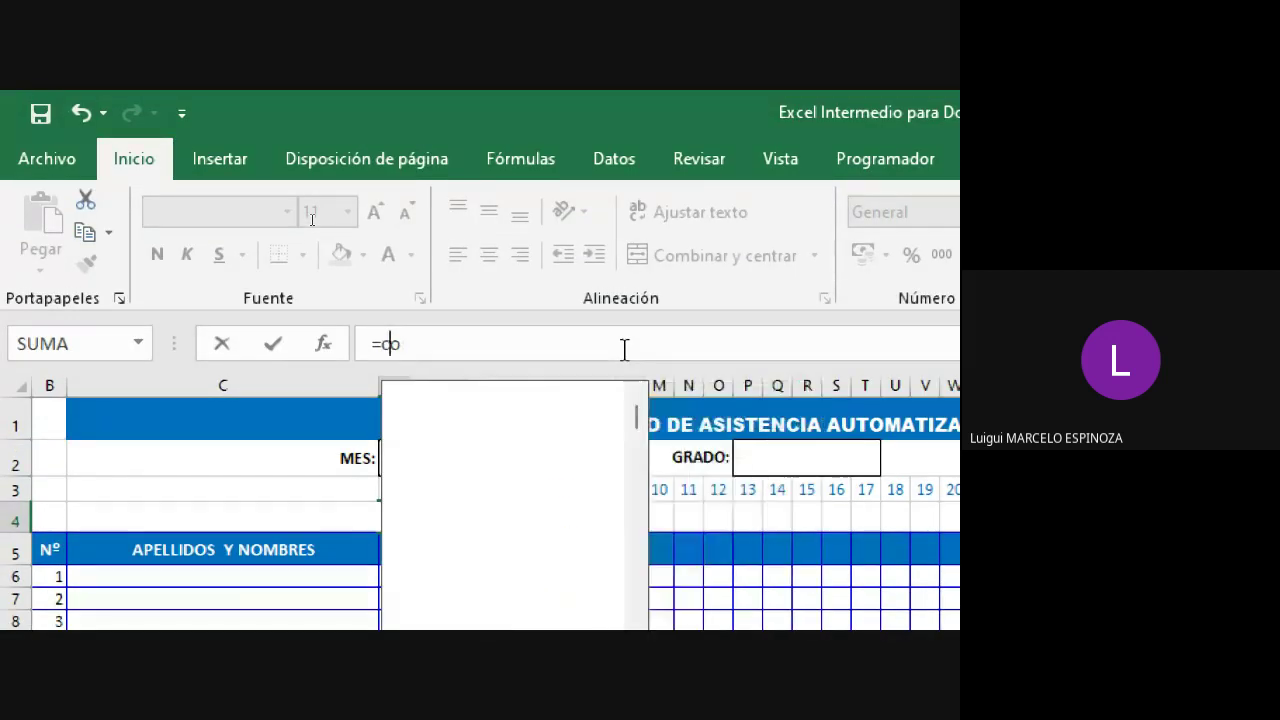
pyautogui.press('BackSpace')
pyautogui.press('BackSpace')
pyautogui.write('CONCATE')
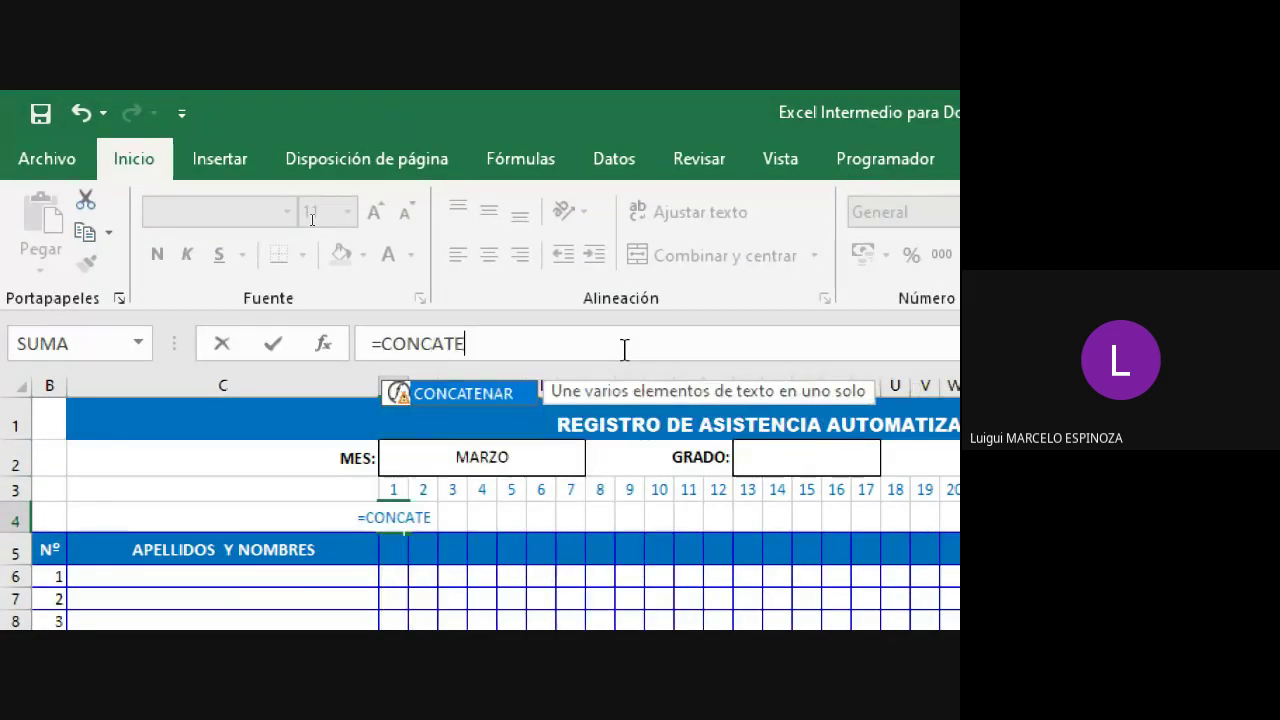
pyautogui.write('NAR')
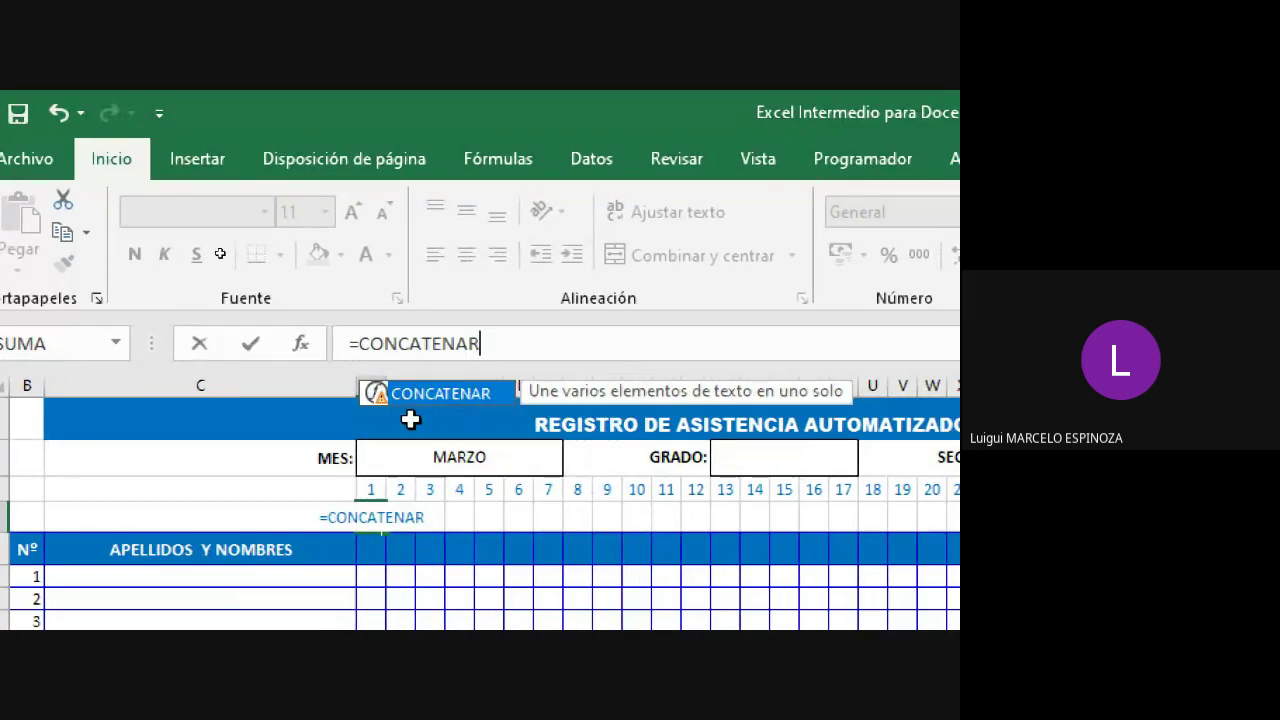
pyautogui.write('(')
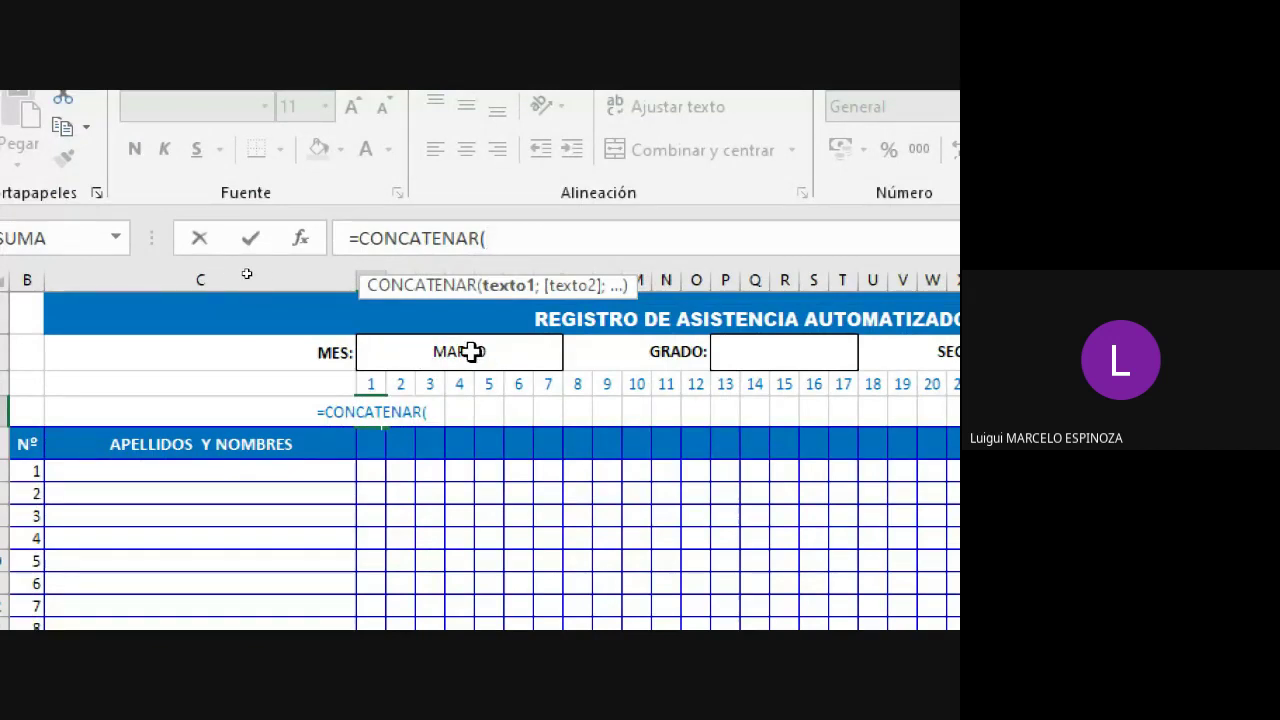
pyautogui.click(470, 352)
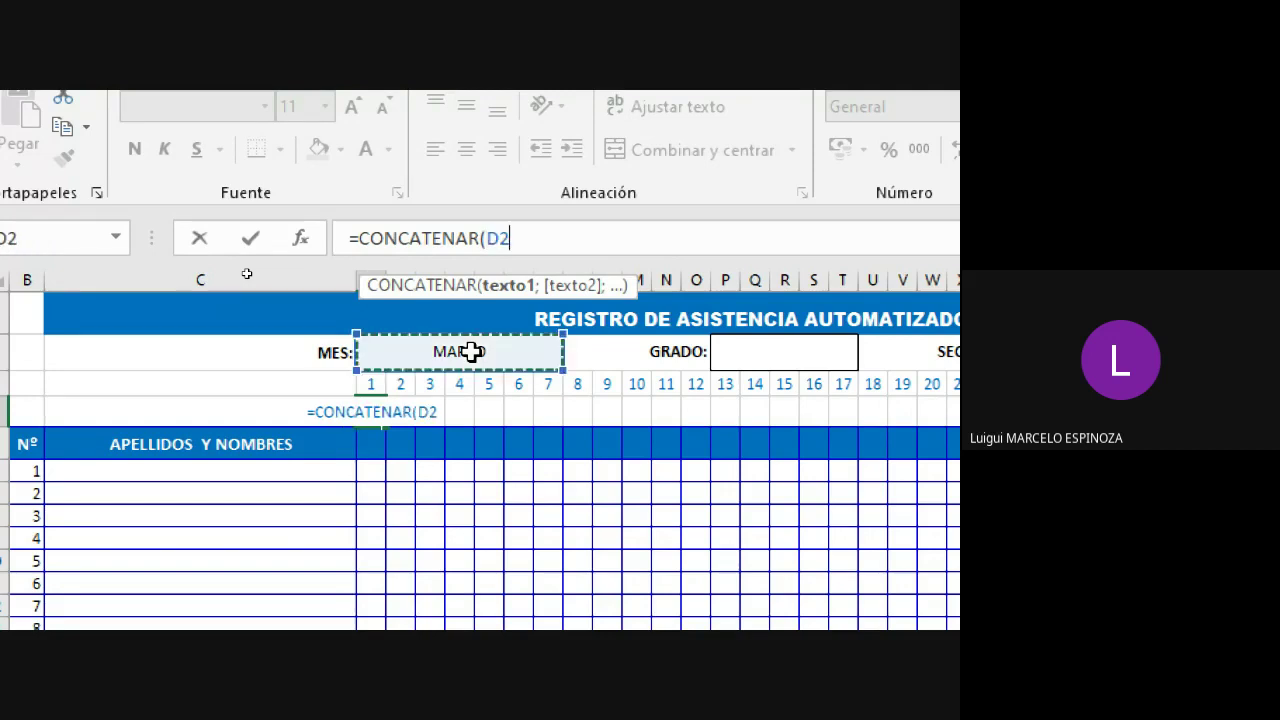
pyautogui.write(';')
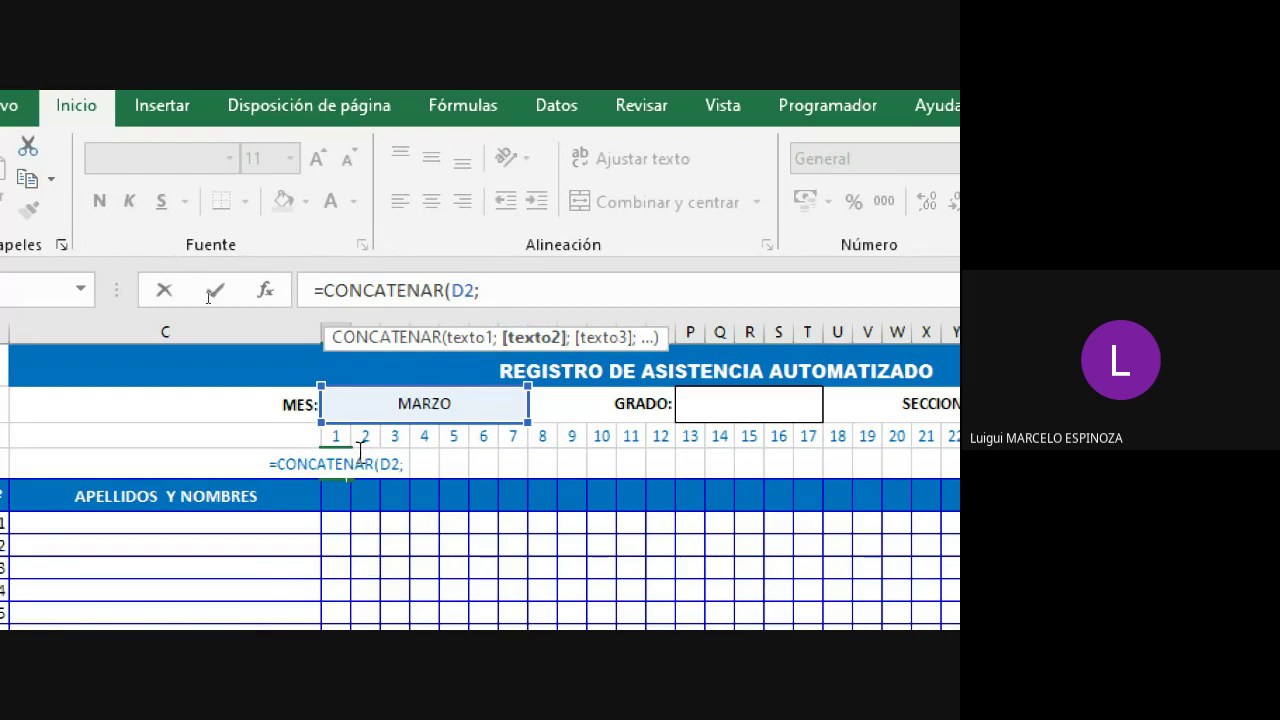
pyautogui.hscroll(-2, 10, 449)
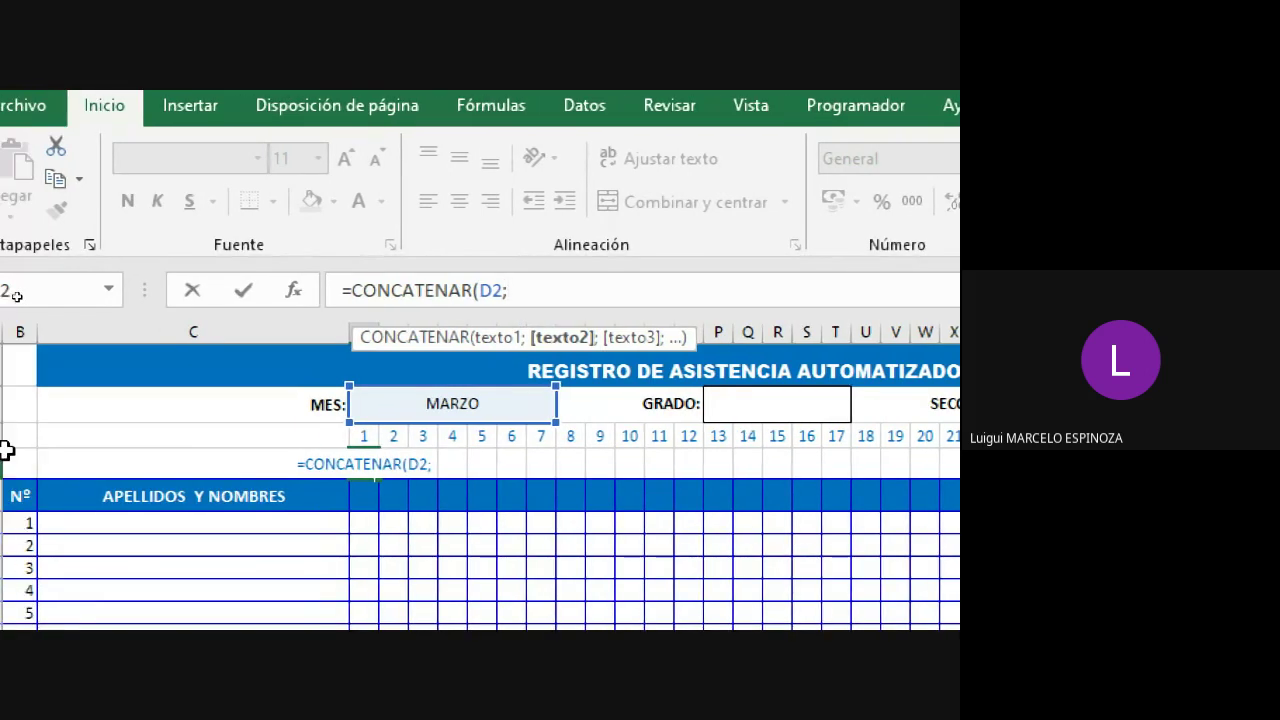
pyautogui.click(389, 435)
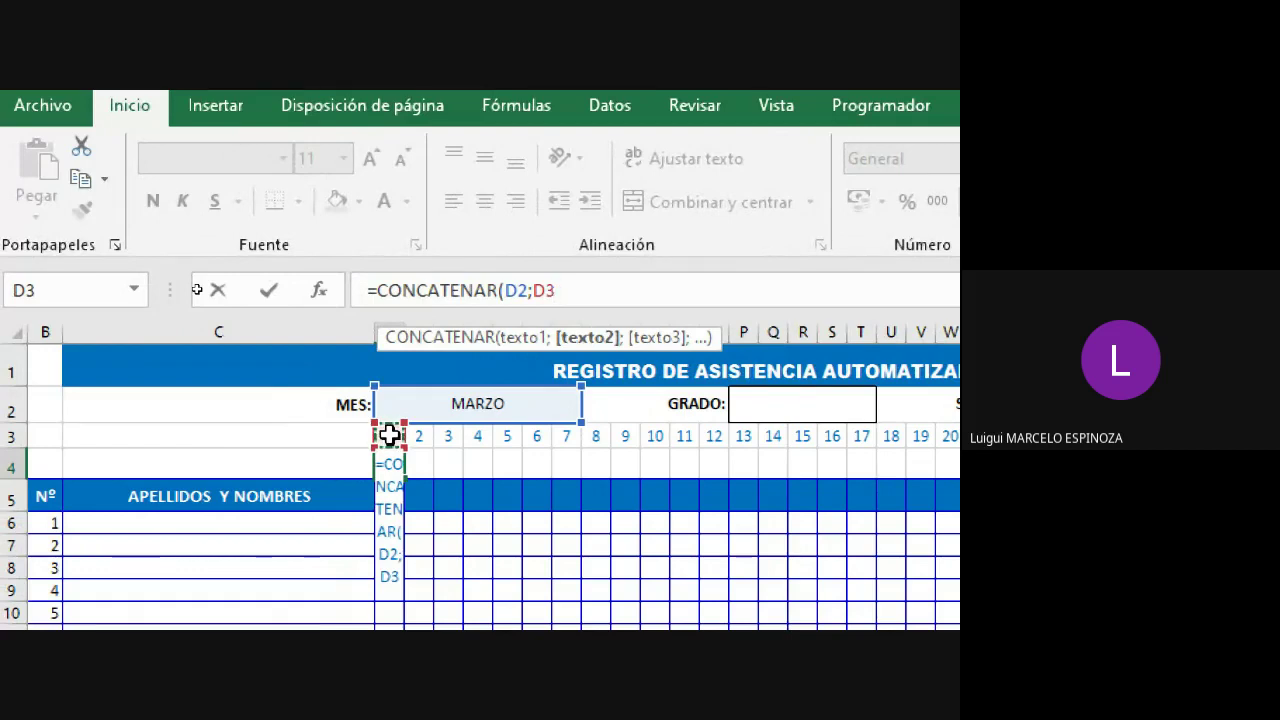
pyautogui.write(')')
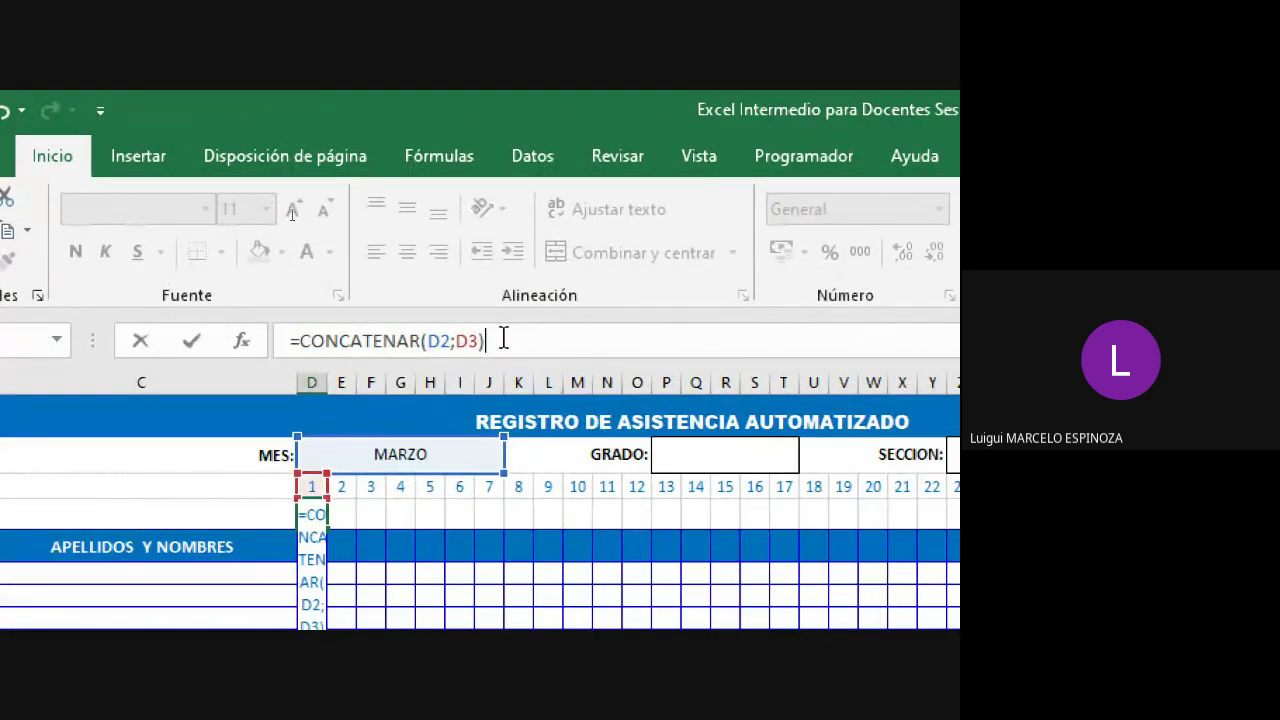
# - Explain the formula's arguments, confirm it to show MARZO1, and widen column D to fit
pyautogui.moveTo(486, 343); pyautogui.dragTo(428, 344)
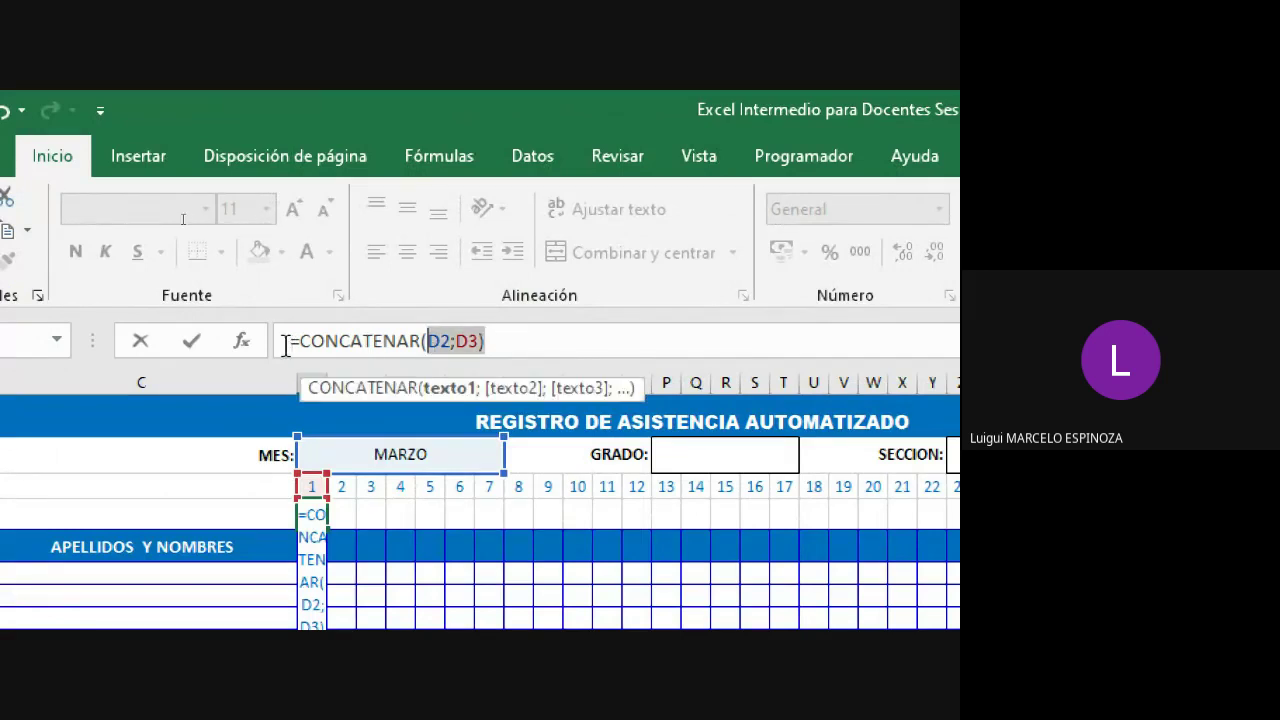
pyautogui.moveTo(289, 343); pyautogui.dragTo(424, 343)
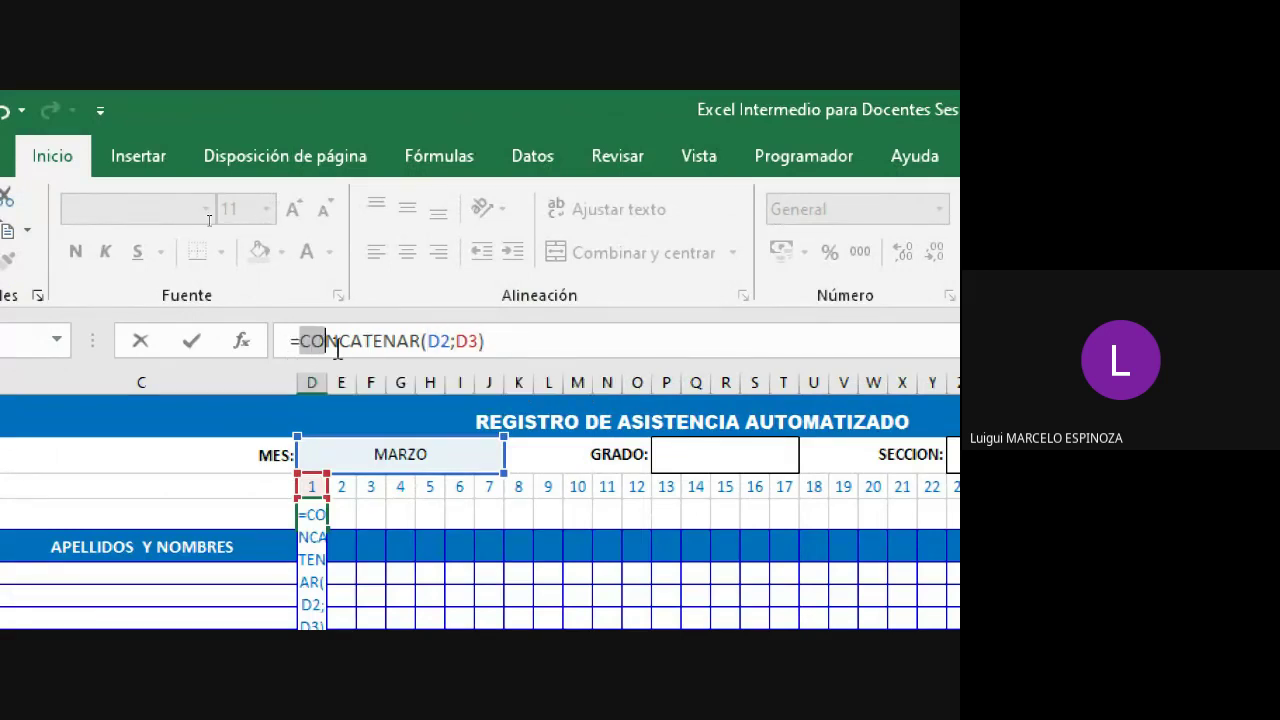
pyautogui.click(428, 344)
pyautogui.click(430, 344)
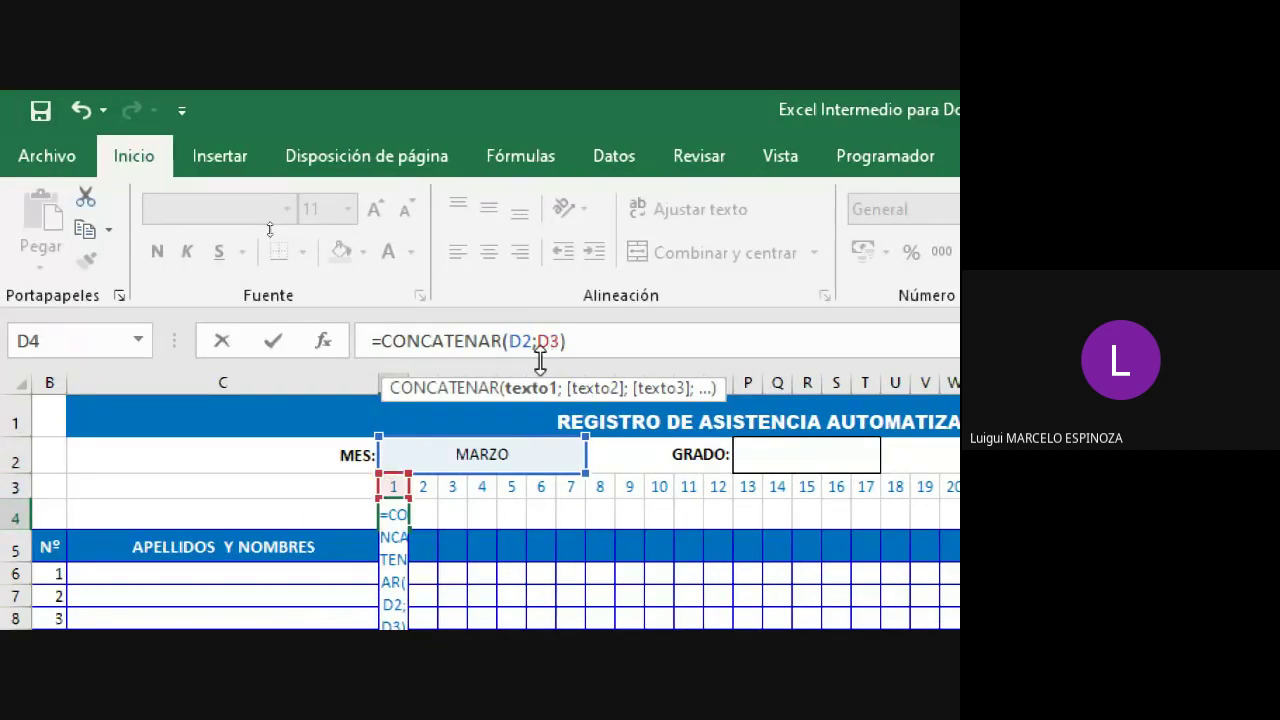
pyautogui.click(589, 341)
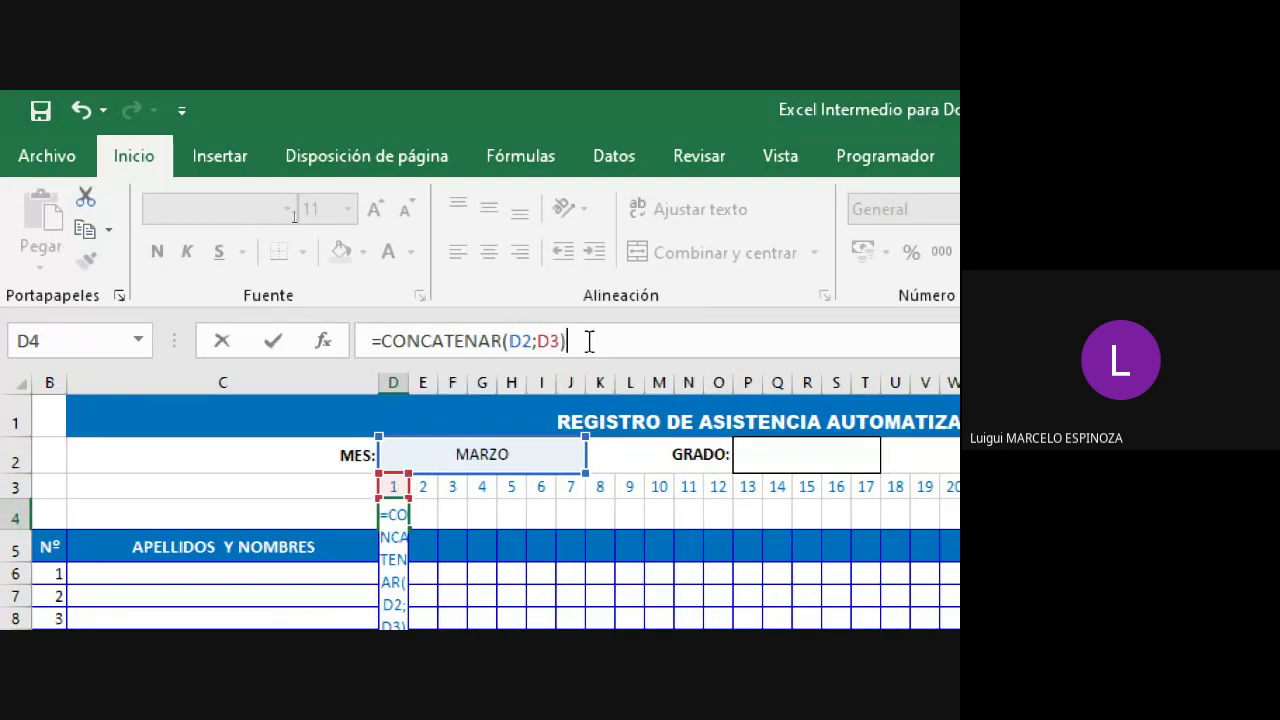
pyautogui.press('Return')
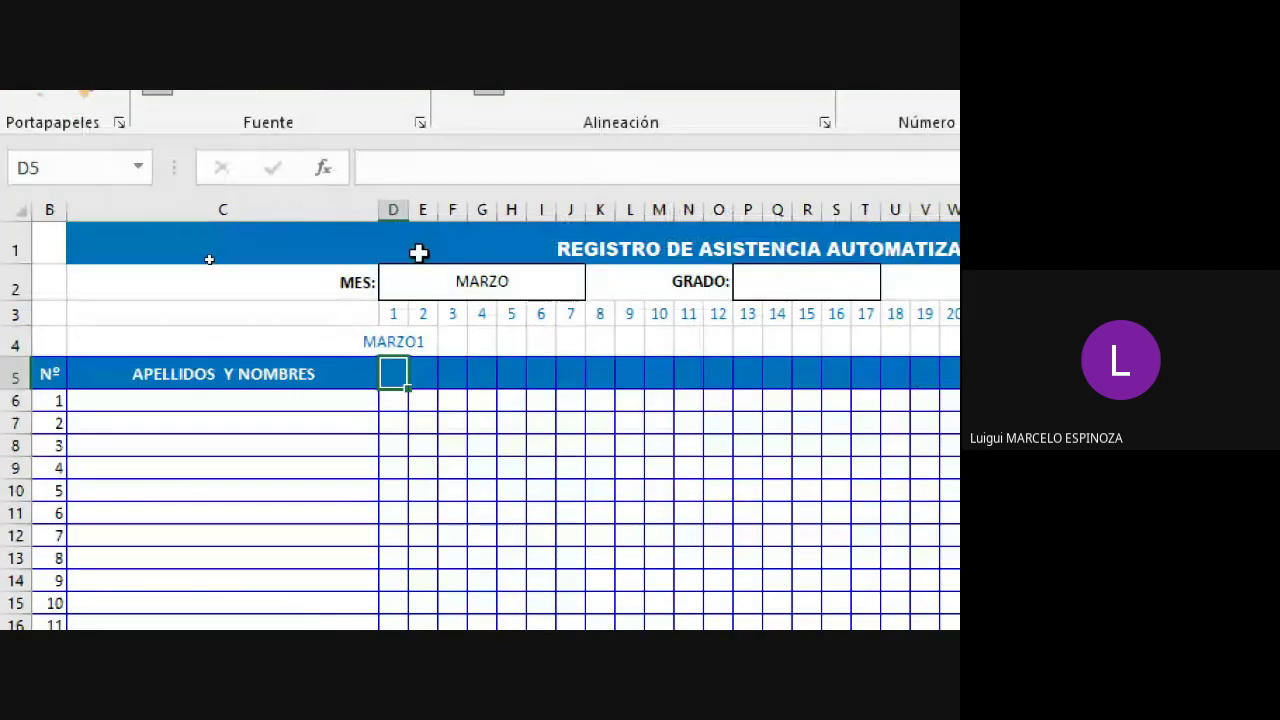
pyautogui.moveTo(408, 217); pyautogui.dragTo(450, 210)
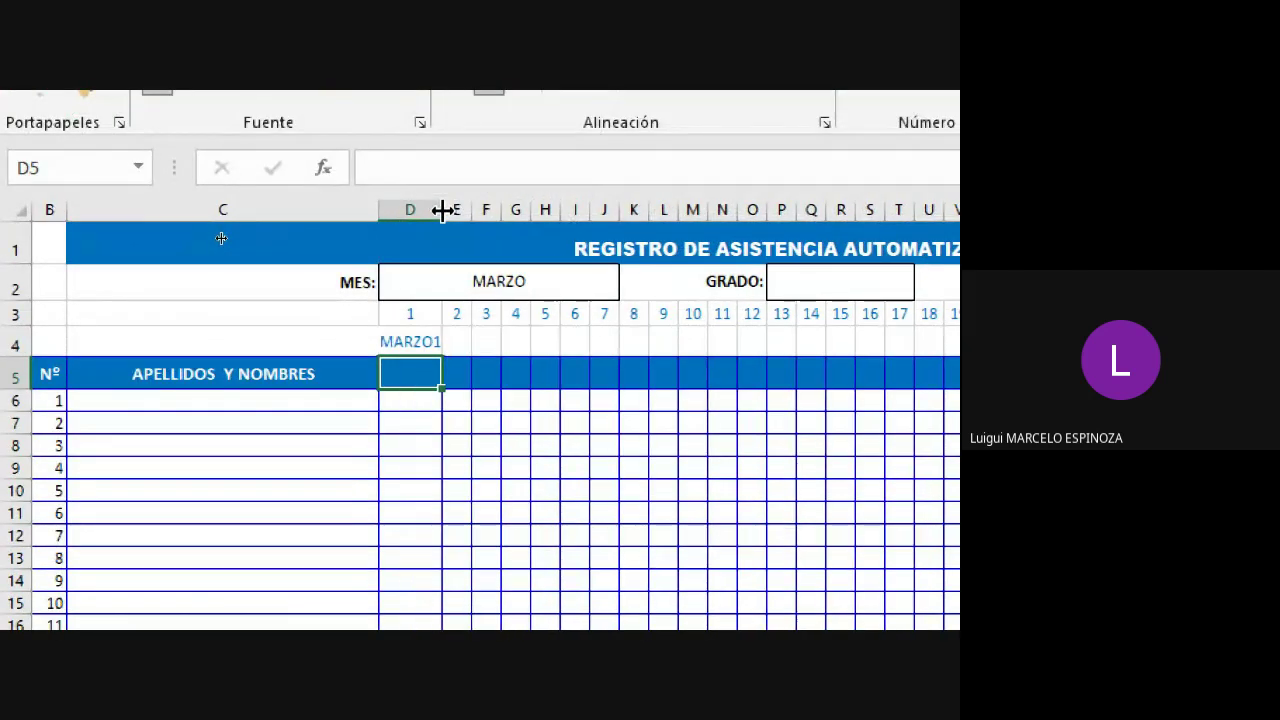
pyautogui.click(429, 340)
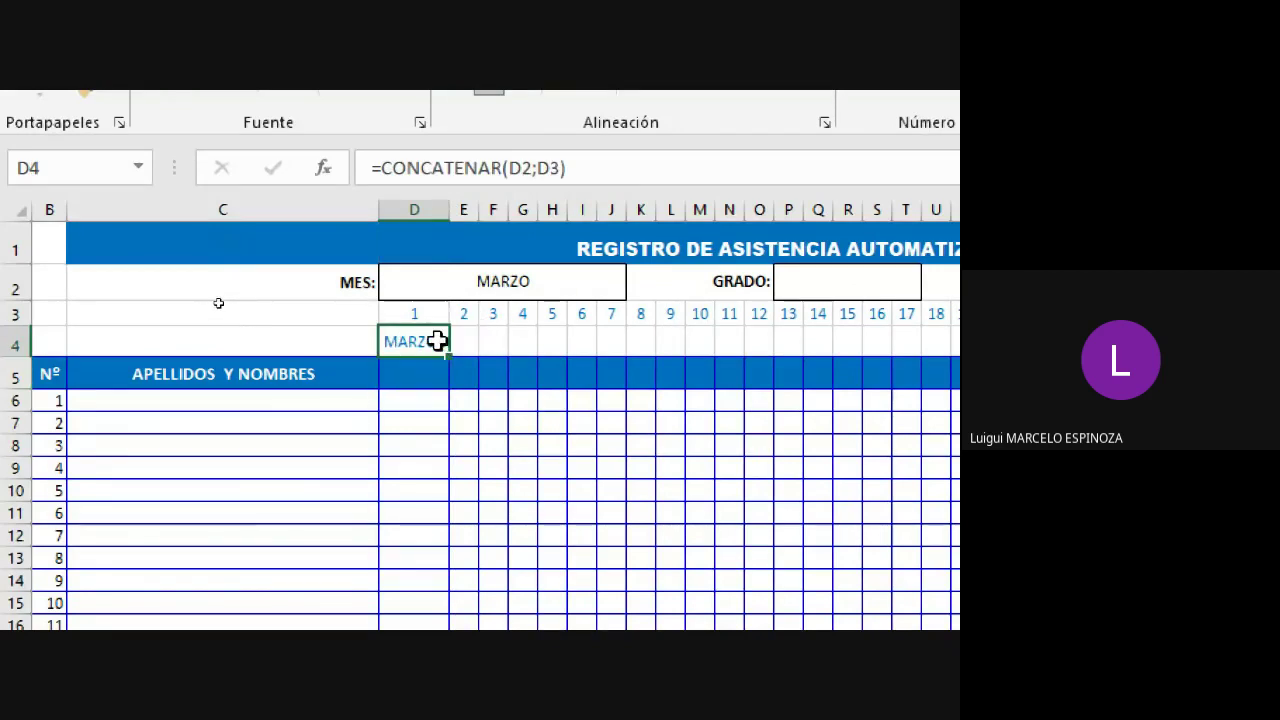
# - Bring Excel back to the front and copy the =CONCATENAR(D2;D3) formula text from D4
pyautogui.press('super')
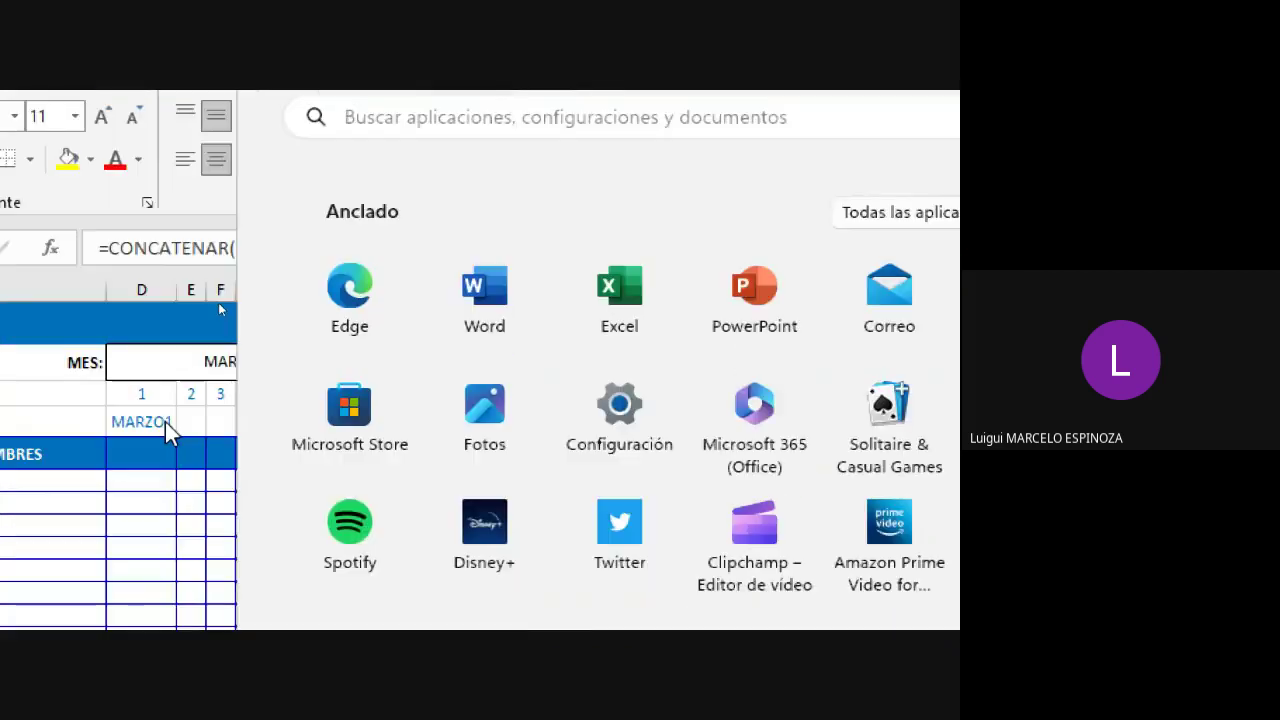
pyautogui.press('Escape')
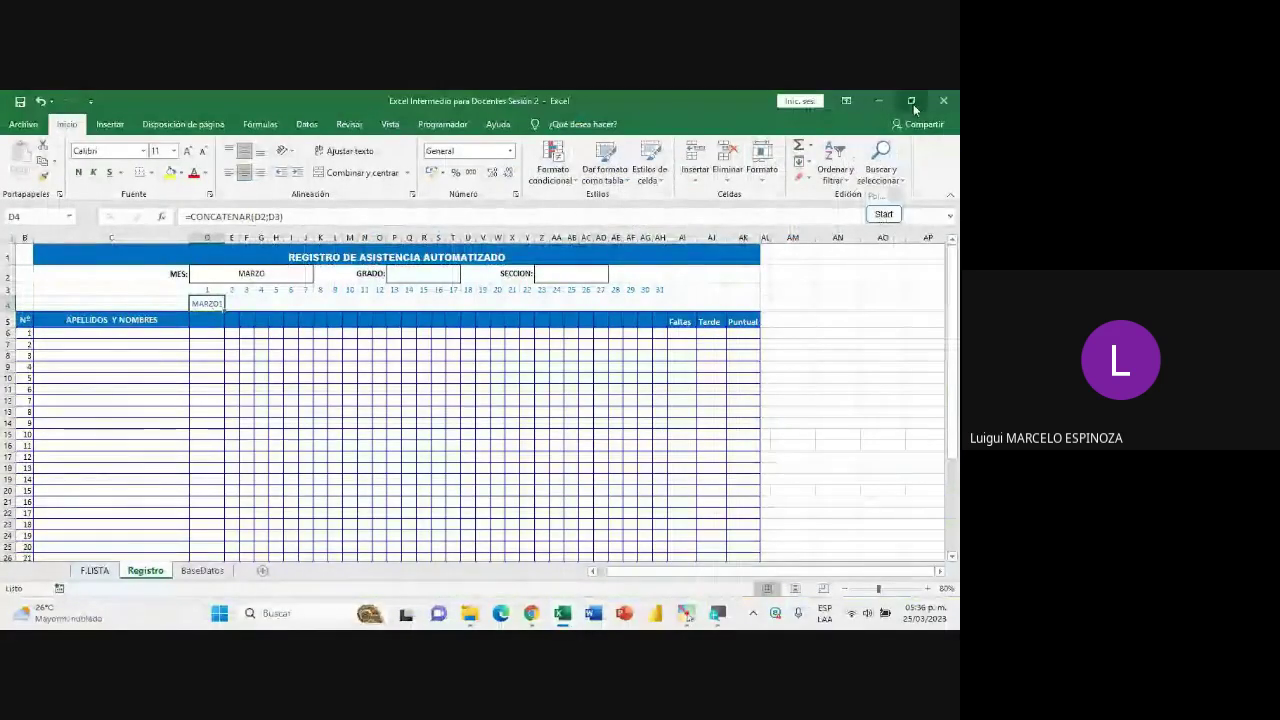
pyautogui.click(911, 101)
pyautogui.click(866, 570)
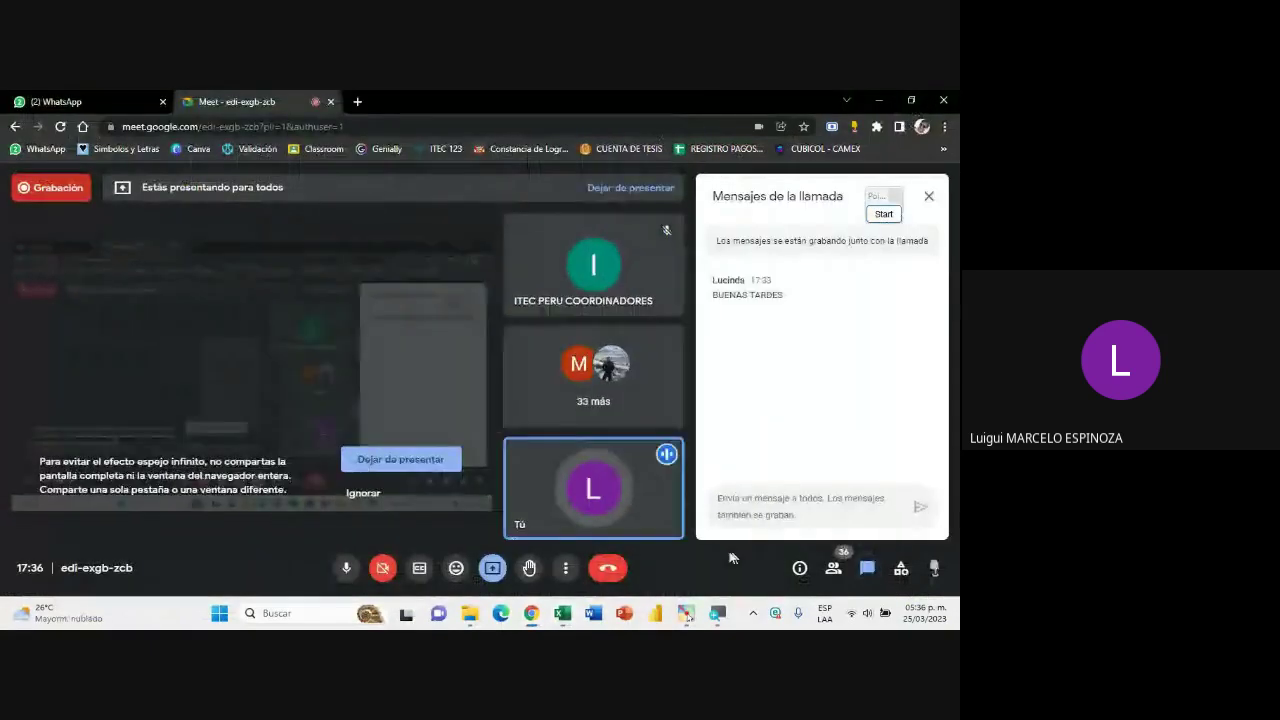
pyautogui.click(562, 613)
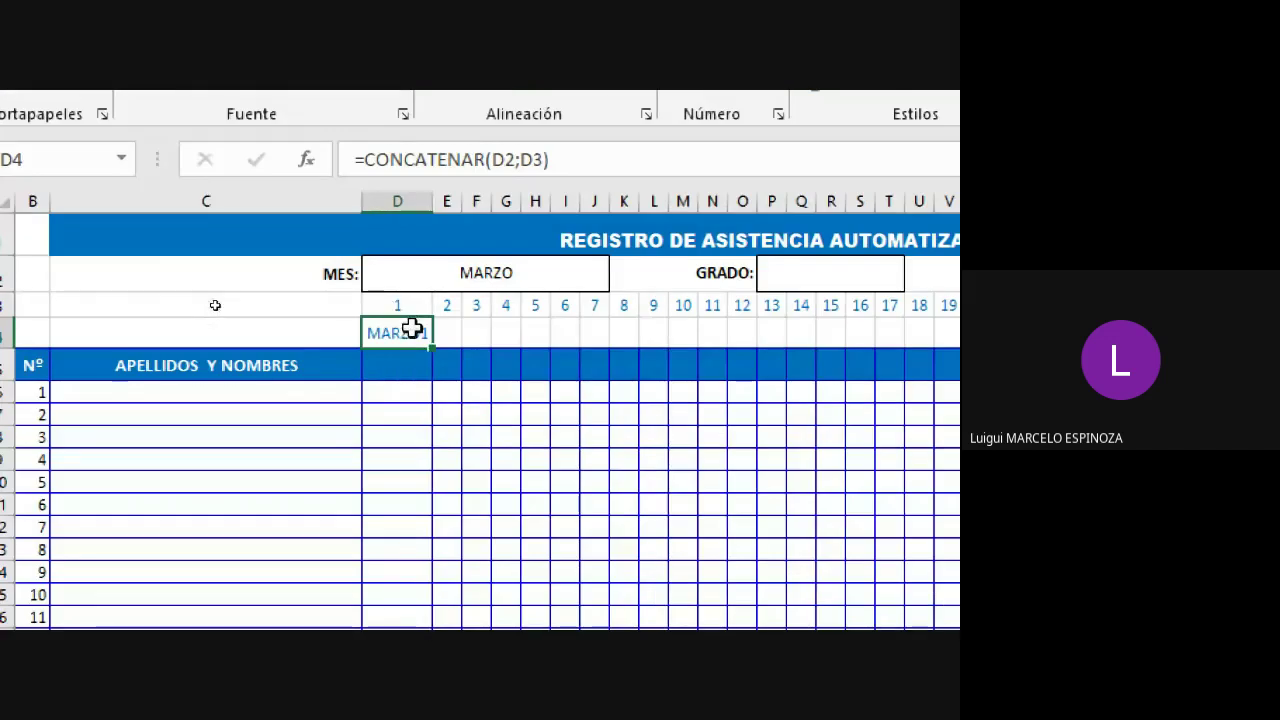
pyautogui.doubleClick(205, 319)
pyautogui.moveTo(494, 362); pyautogui.dragTo(313, 362)
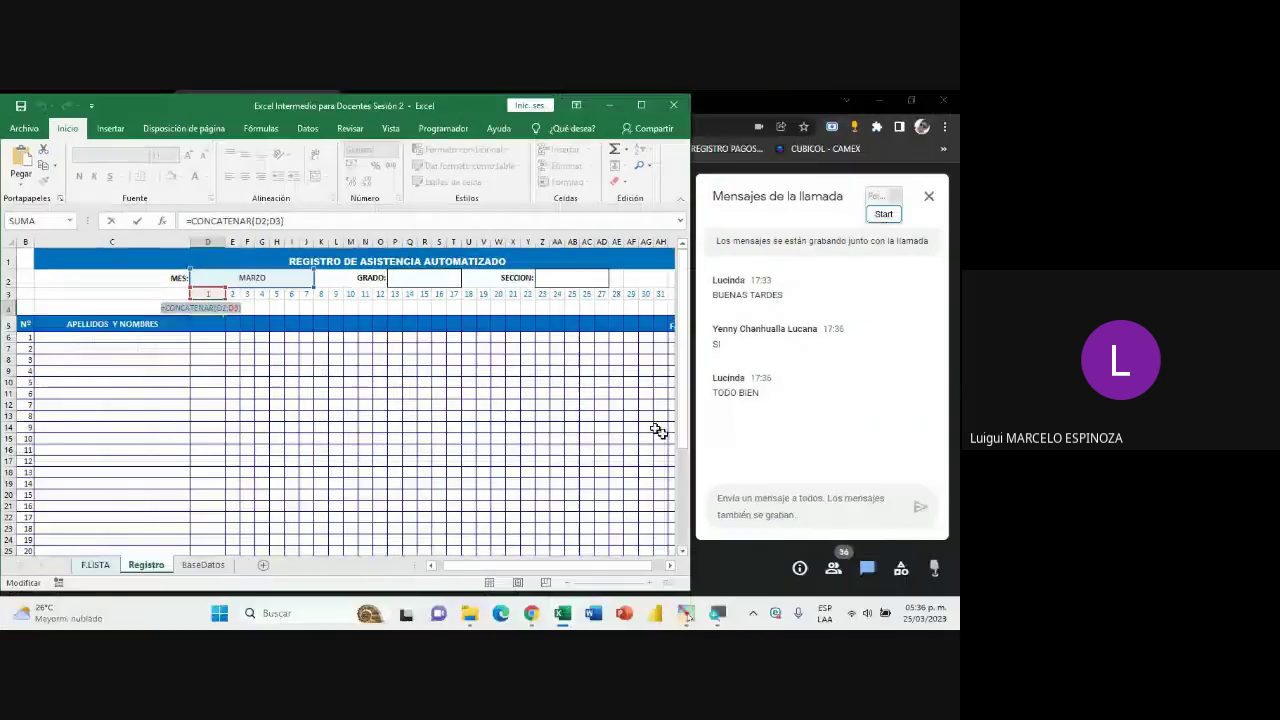
# - Leave D4 unchanged, then paste the formula into the Google Meet chat and send it
pyautogui.click(738, 432)
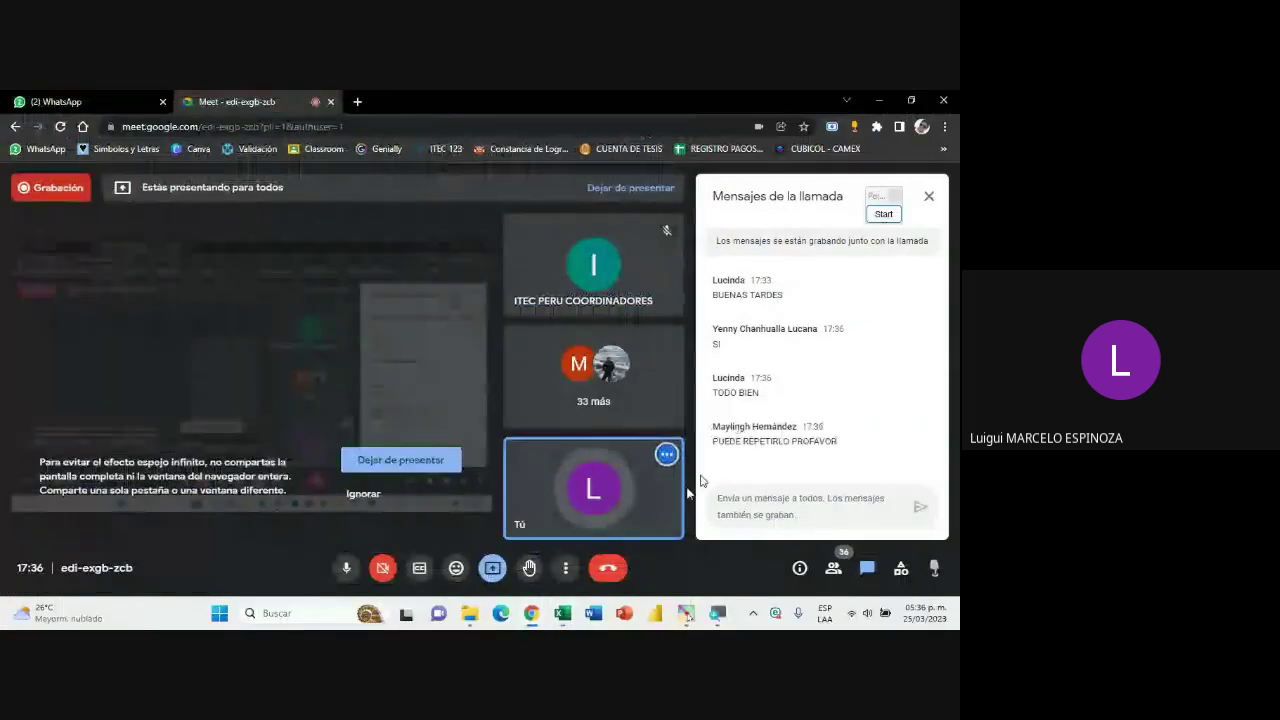
pyautogui.click(562, 613)
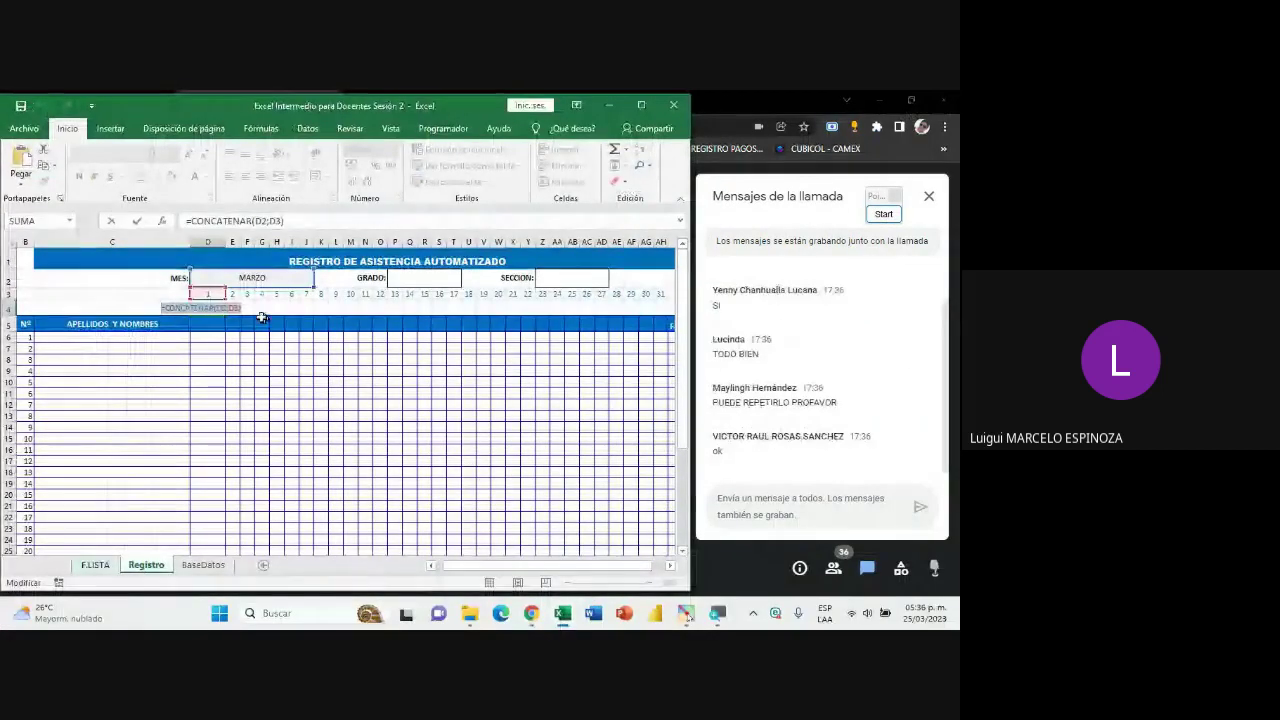
pyautogui.click(255, 309)
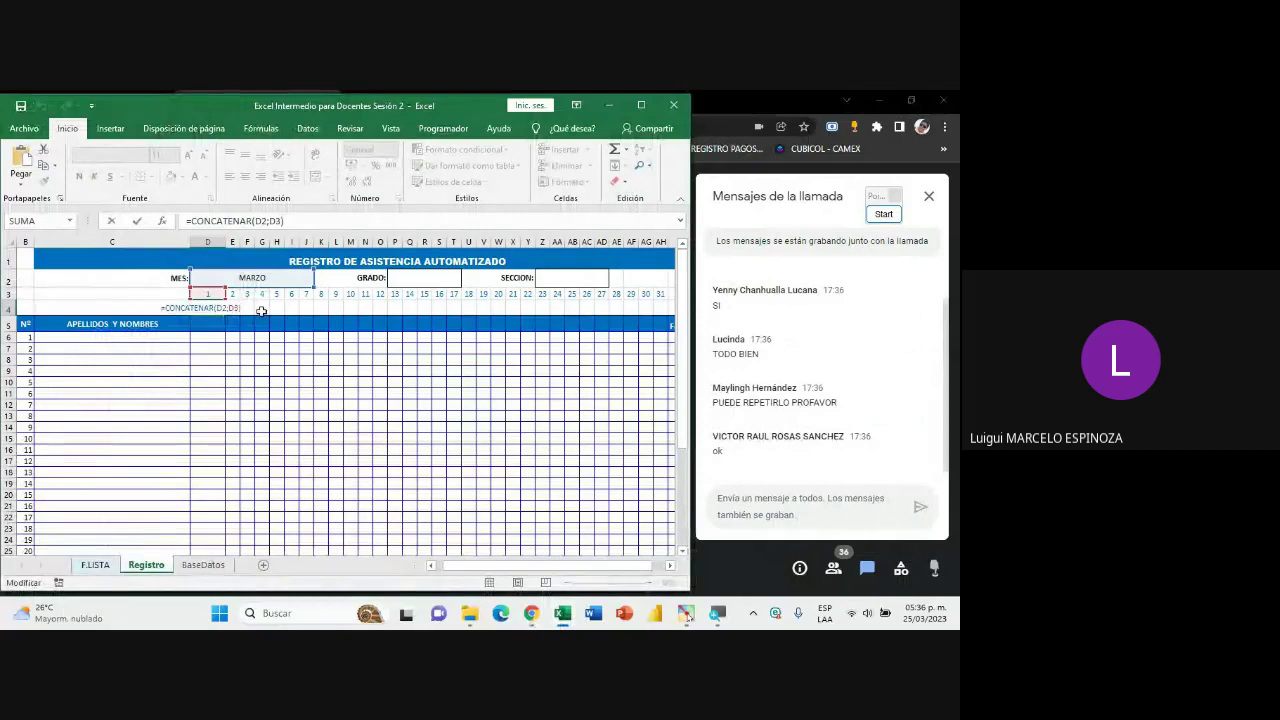
pyautogui.press('Return')
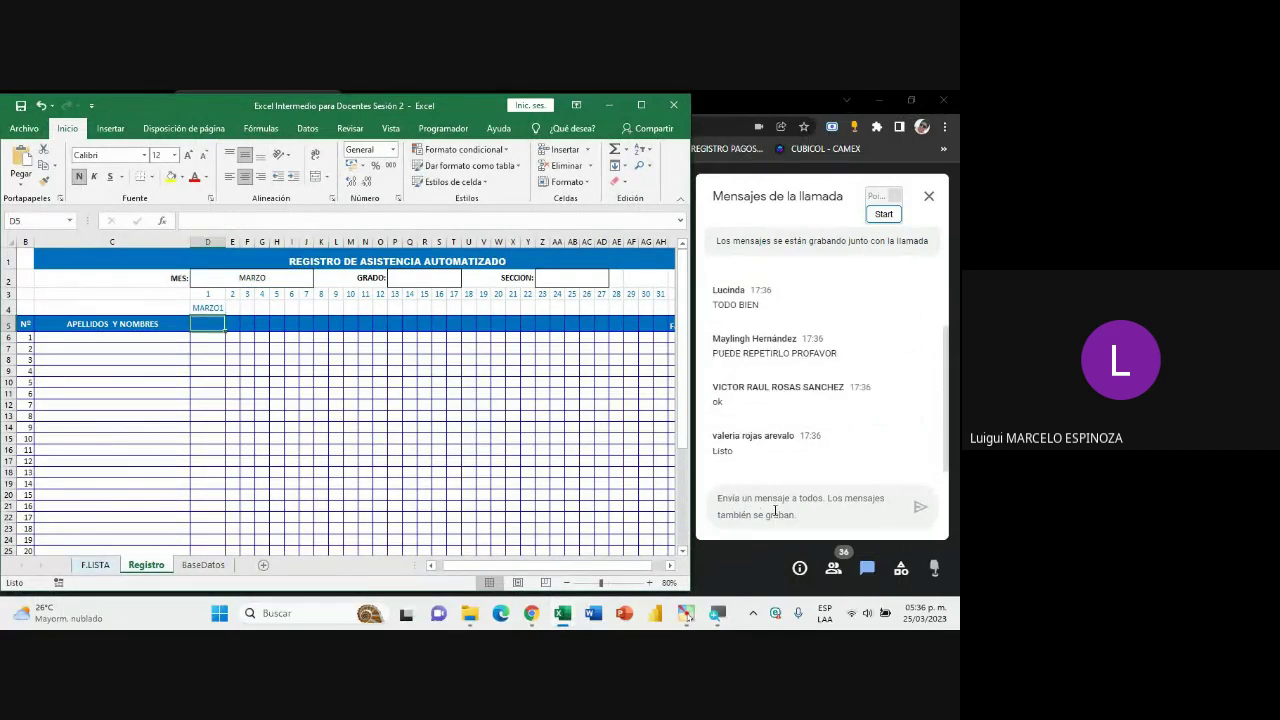
pyautogui.click(775, 511)
pyautogui.write('=CONCATENAR(D2;D3)')
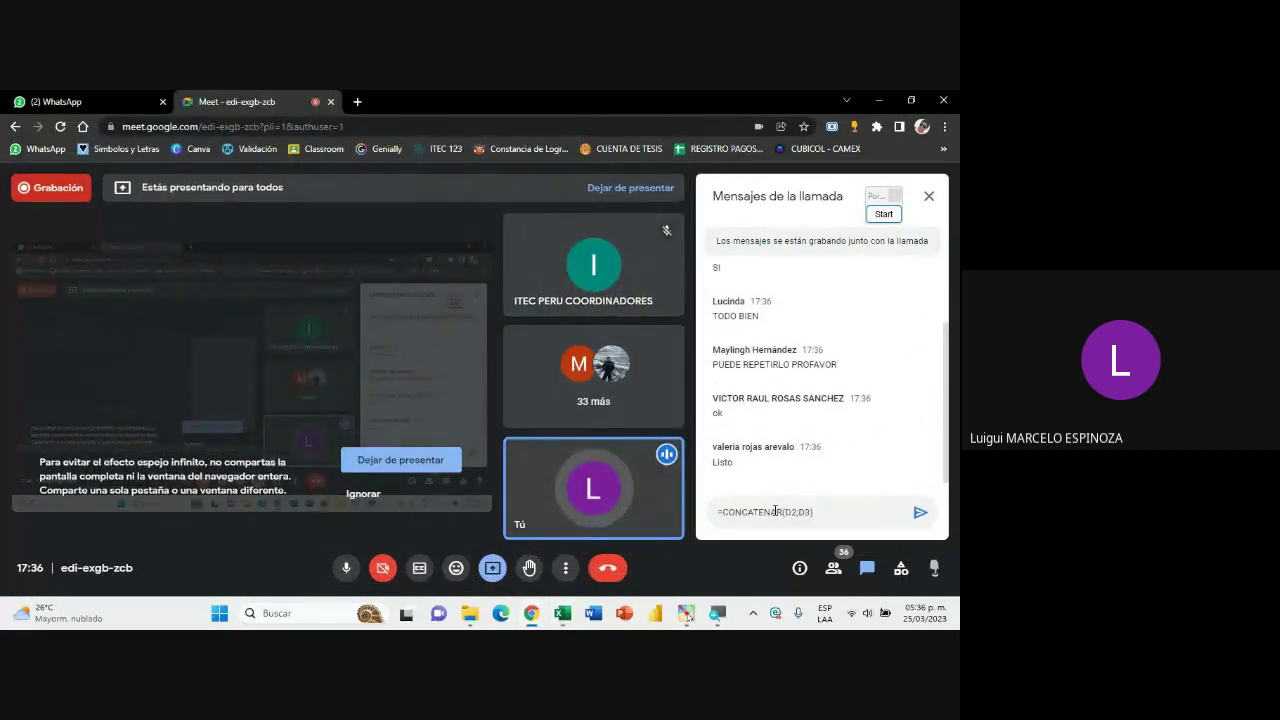
pyautogui.press('Return')
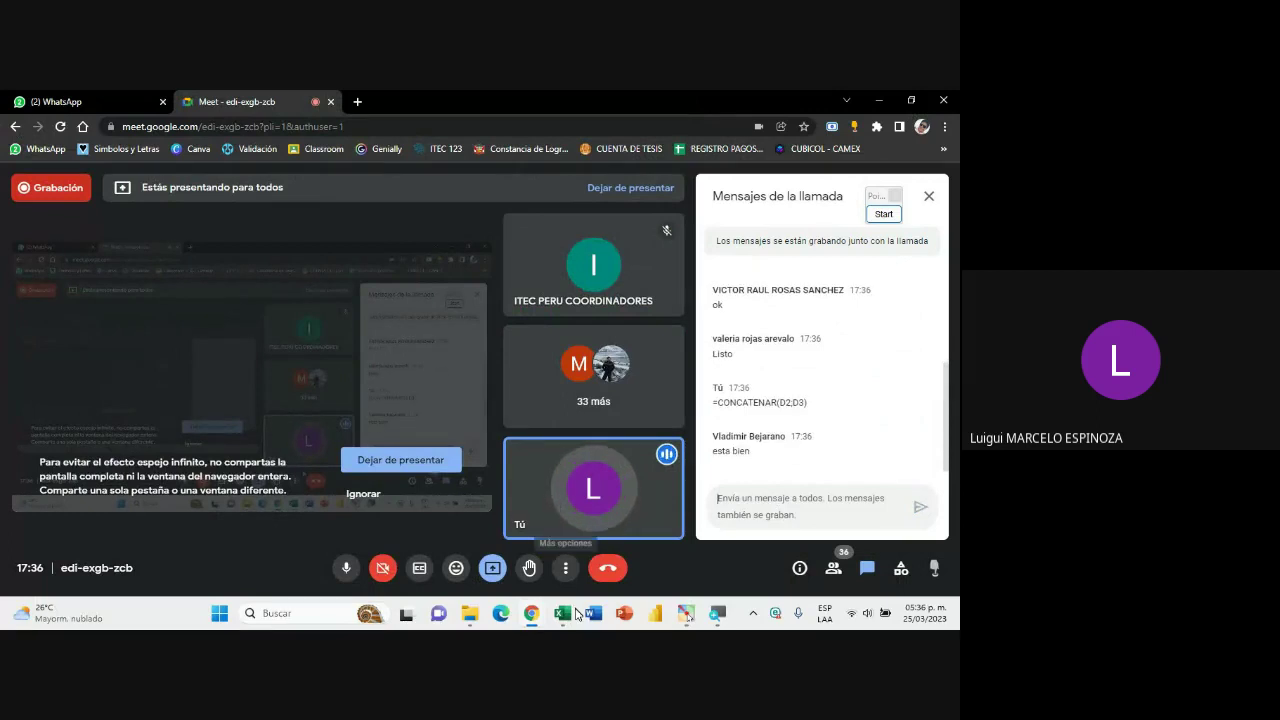
pyautogui.click(560, 612)
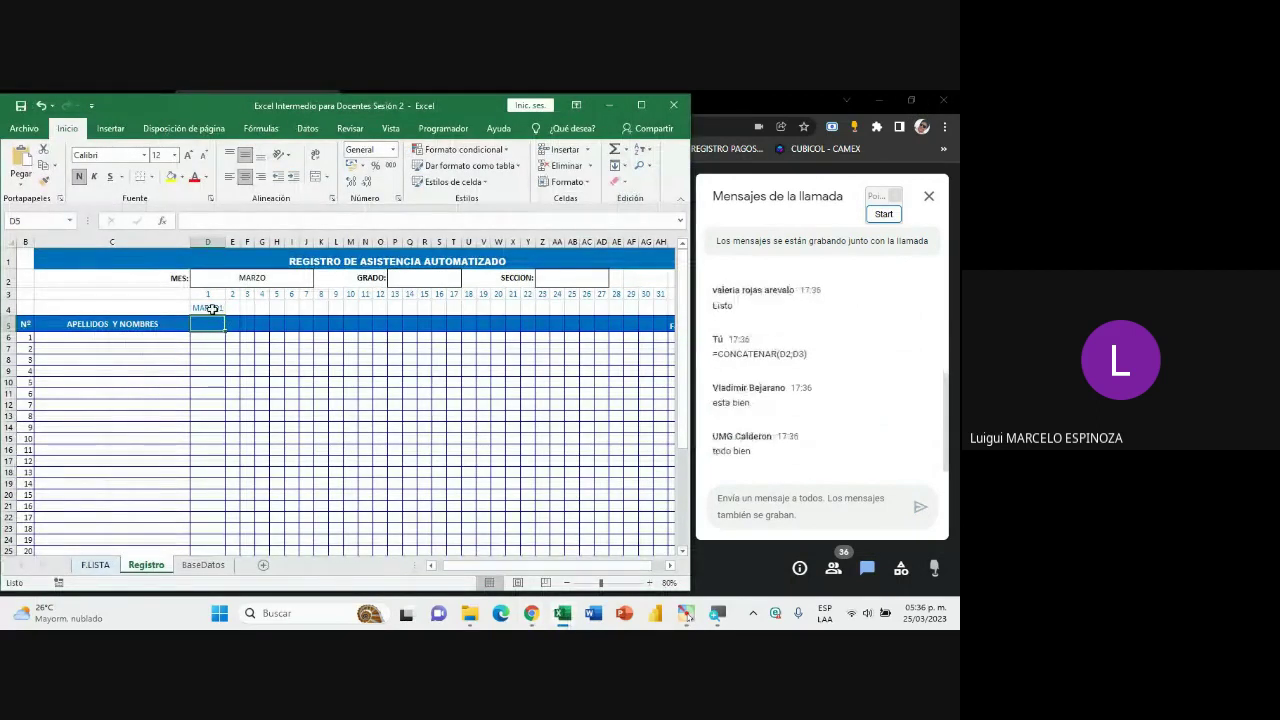
pyautogui.doubleClick(210, 308)
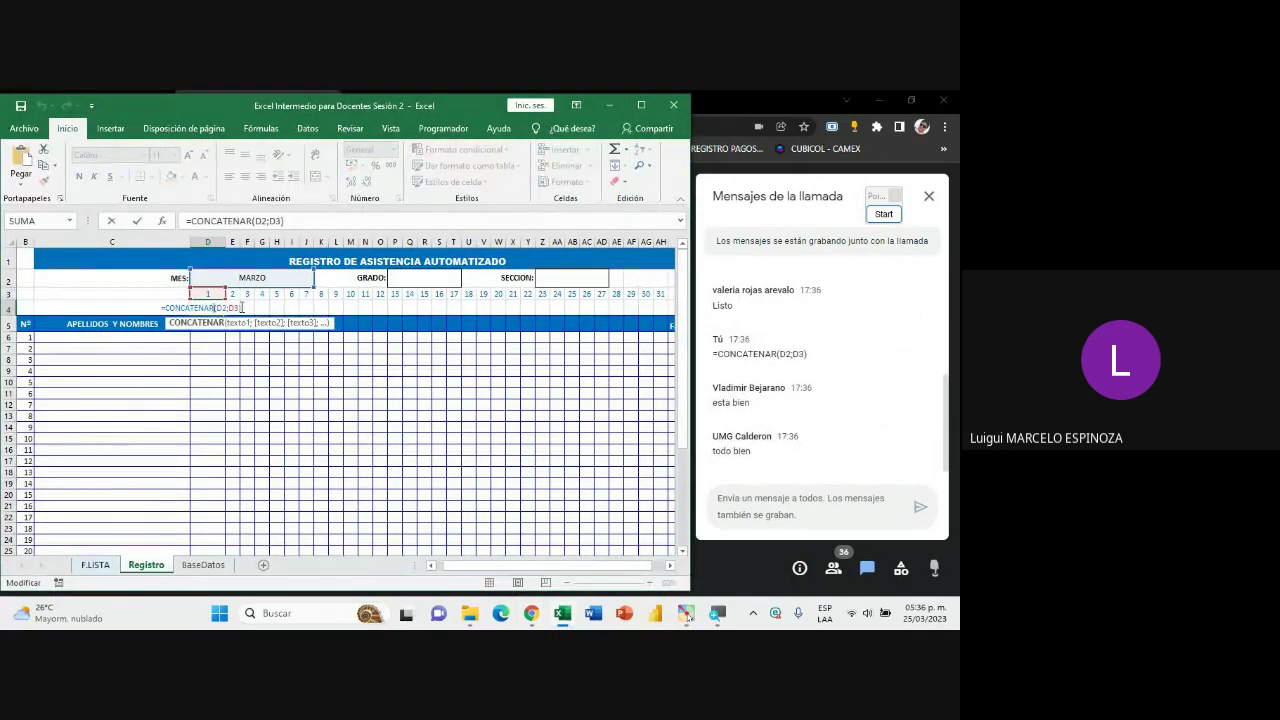
pyautogui.write('+')
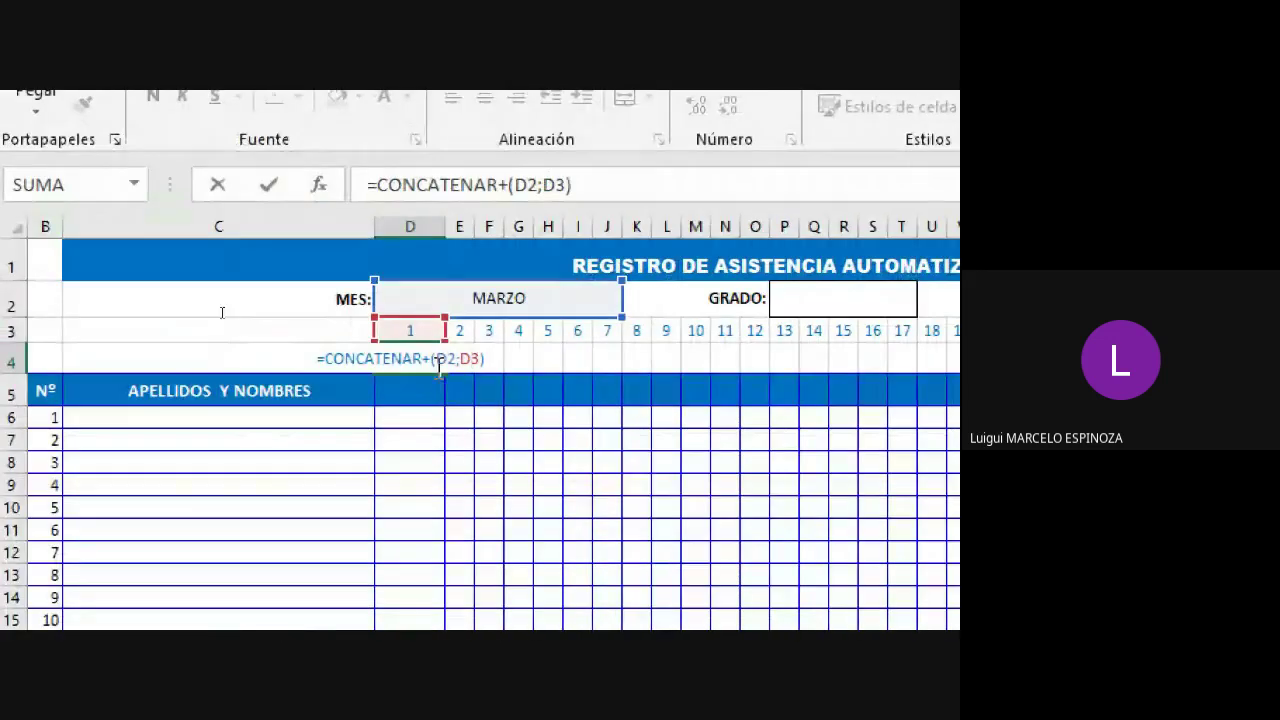
pyautogui.press('BackSpace')
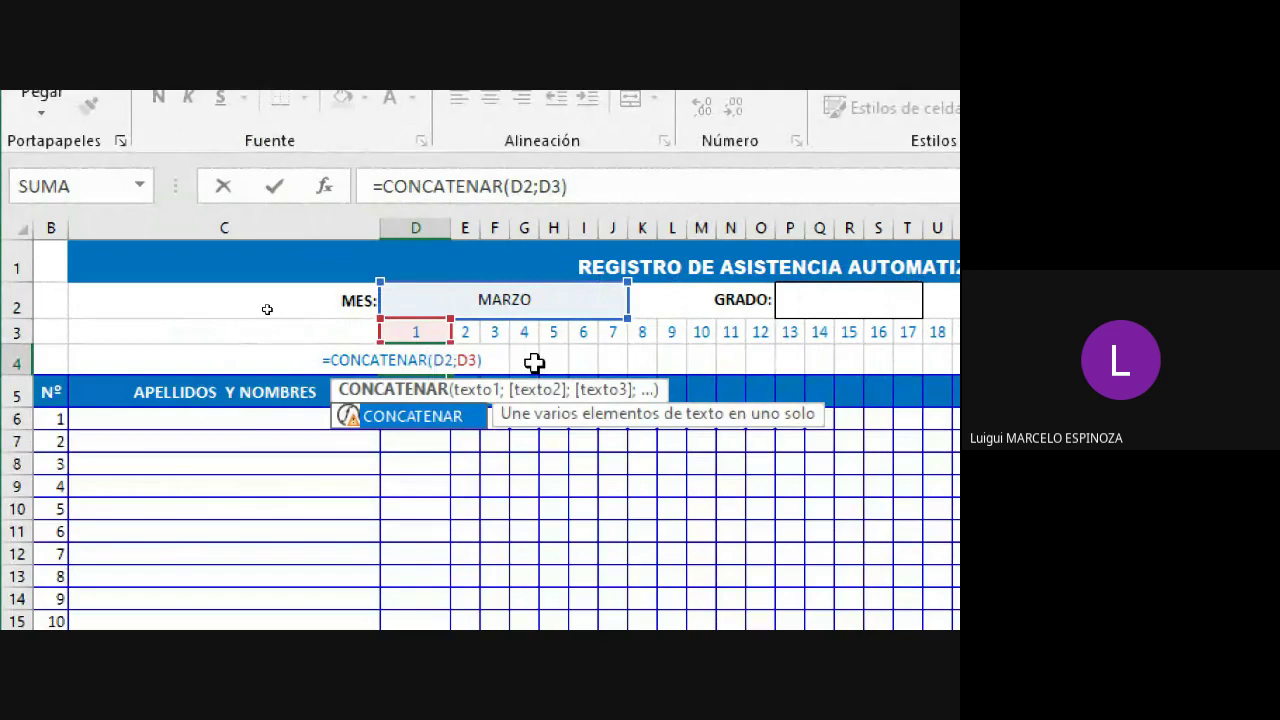
pyautogui.click(478, 360)
pyautogui.click(500, 358)
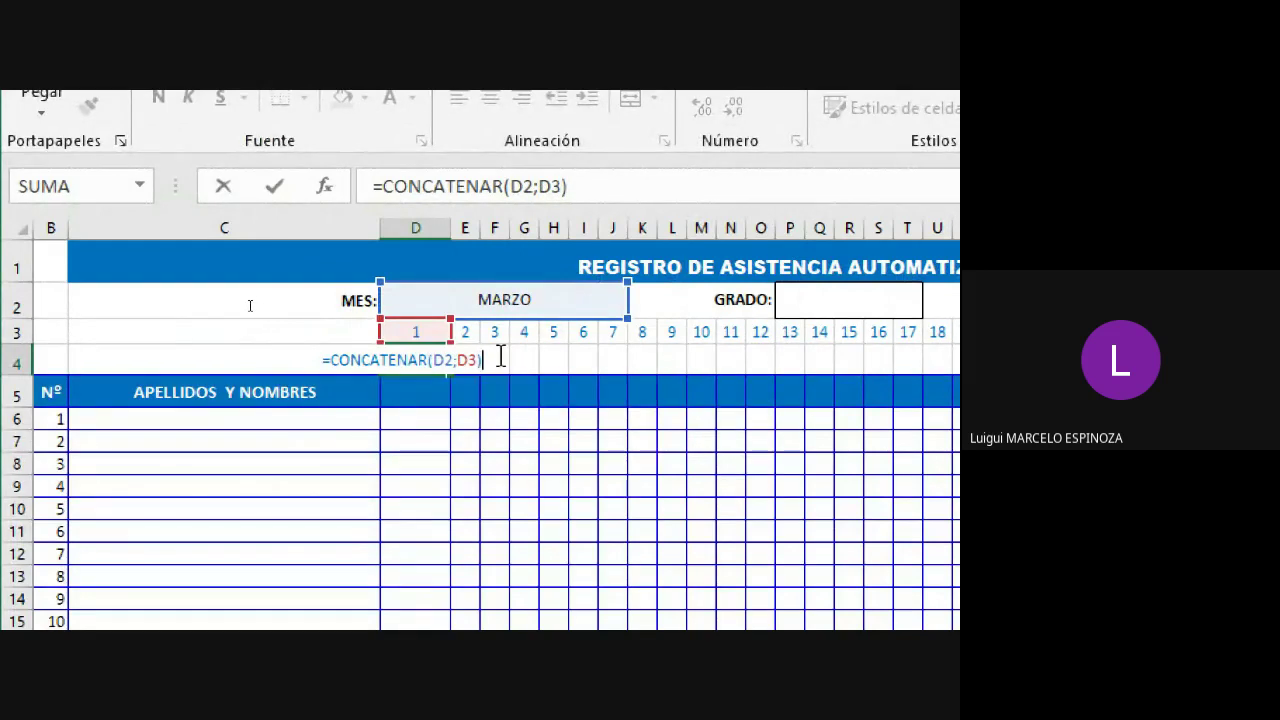
pyautogui.press('Return')
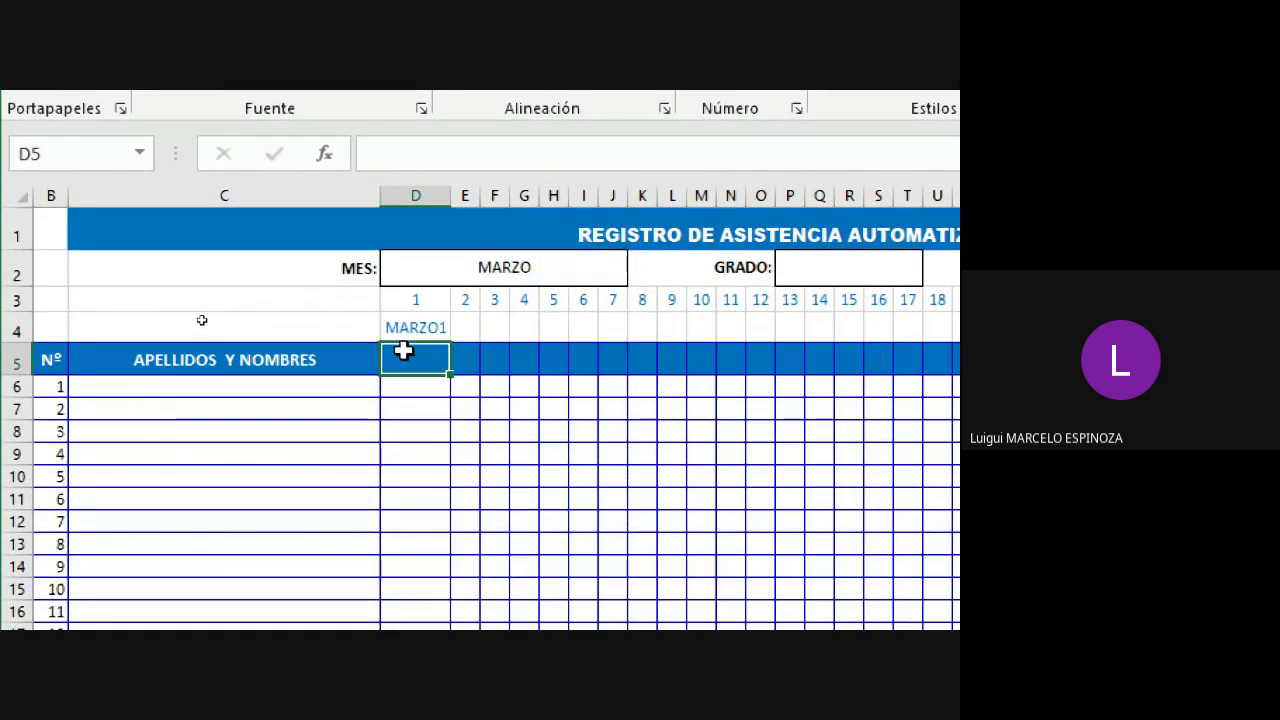
pyautogui.doubleClick(429, 328)
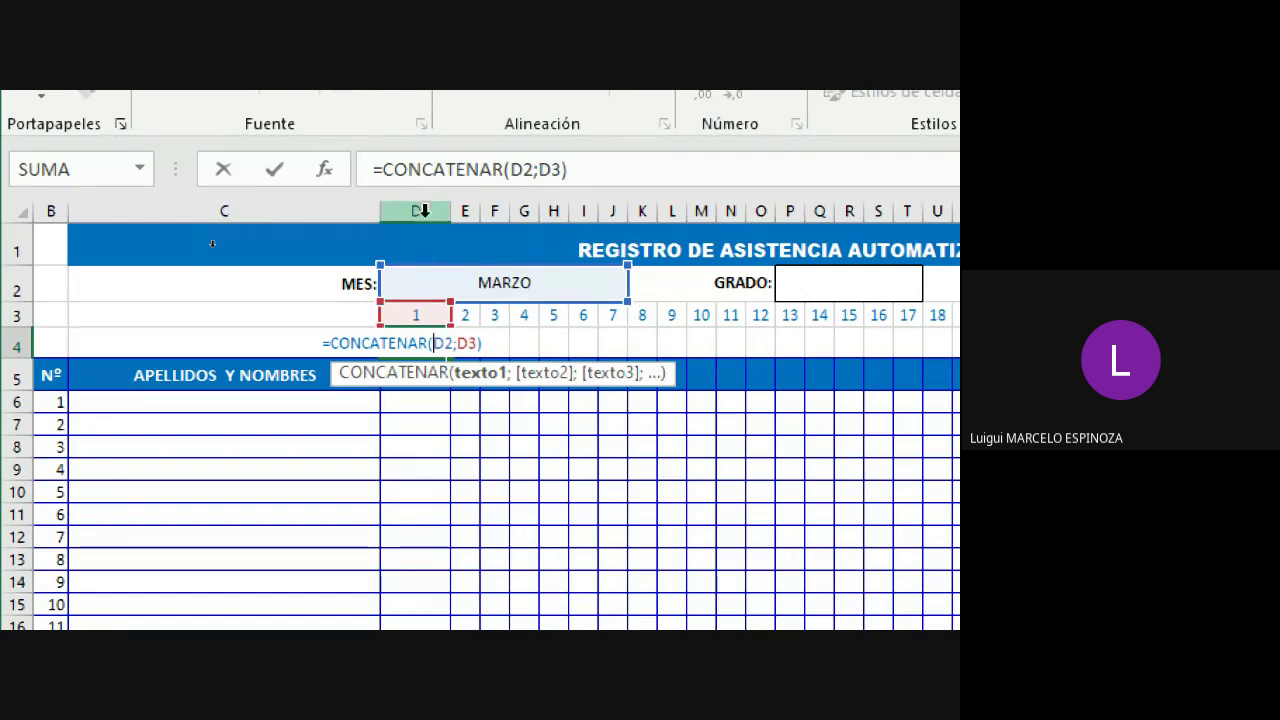
pyautogui.click(501, 344)
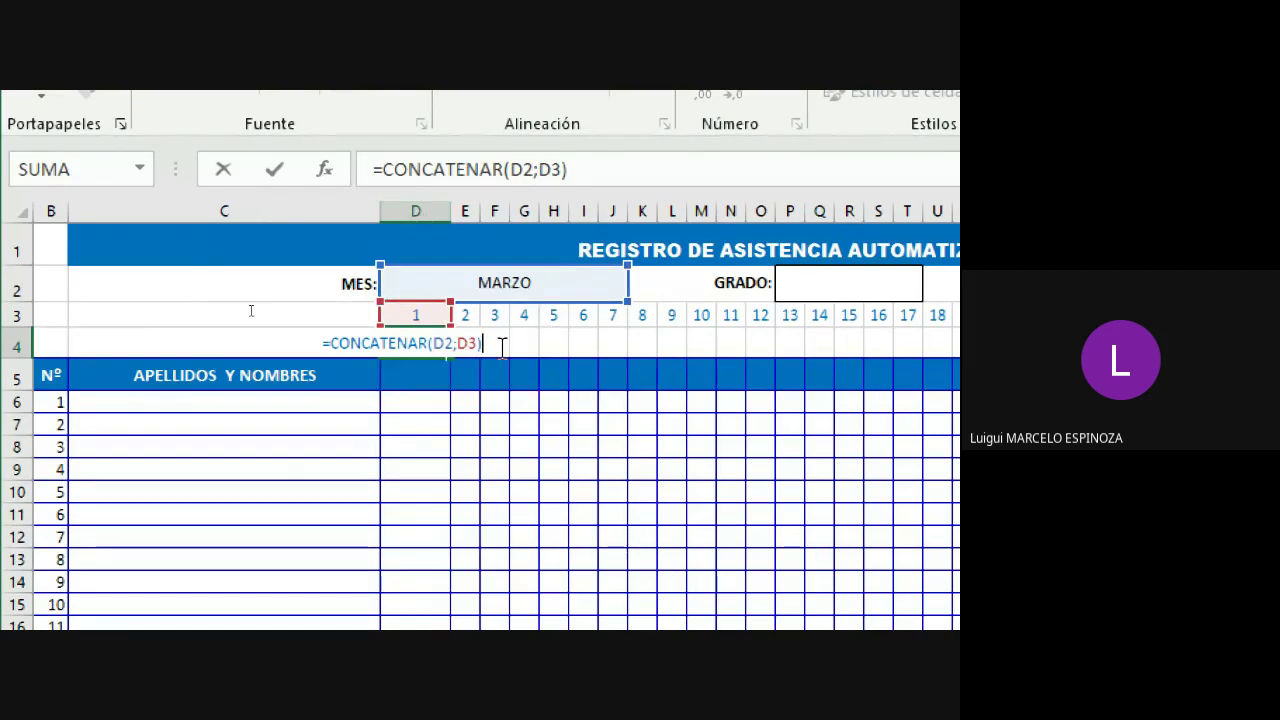
pyautogui.press('Return')
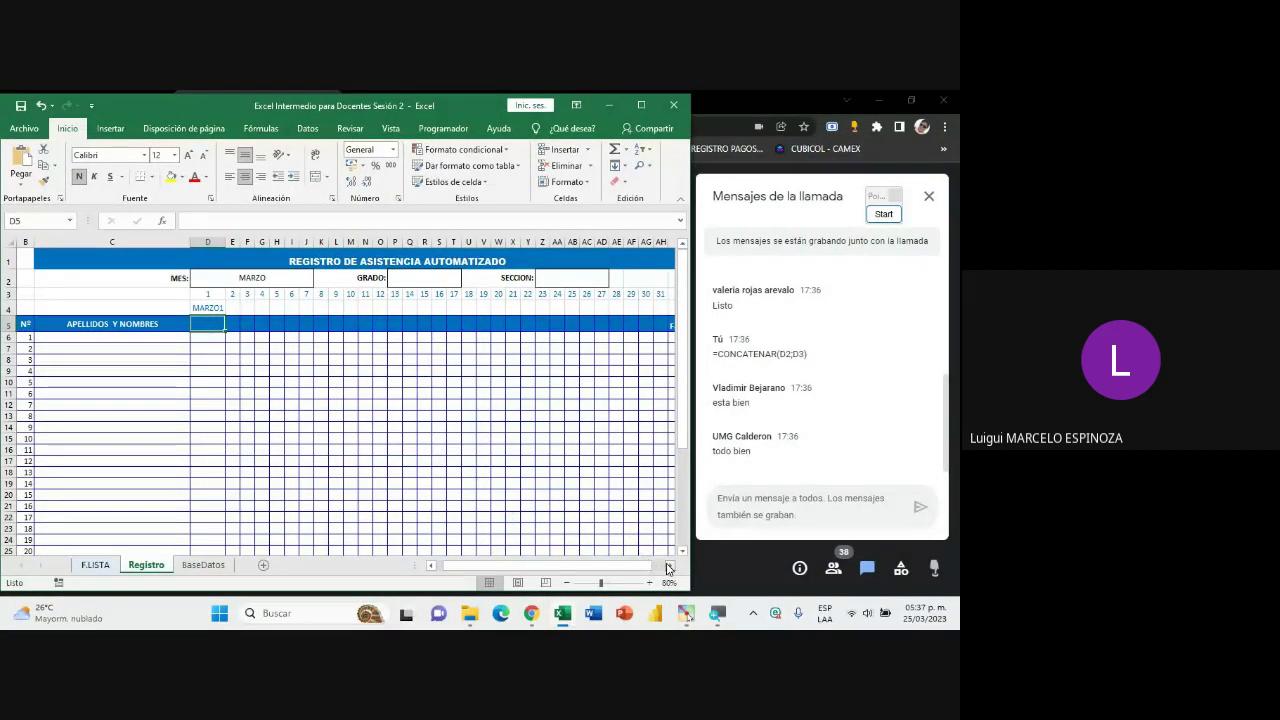
pyautogui.click(669, 567)
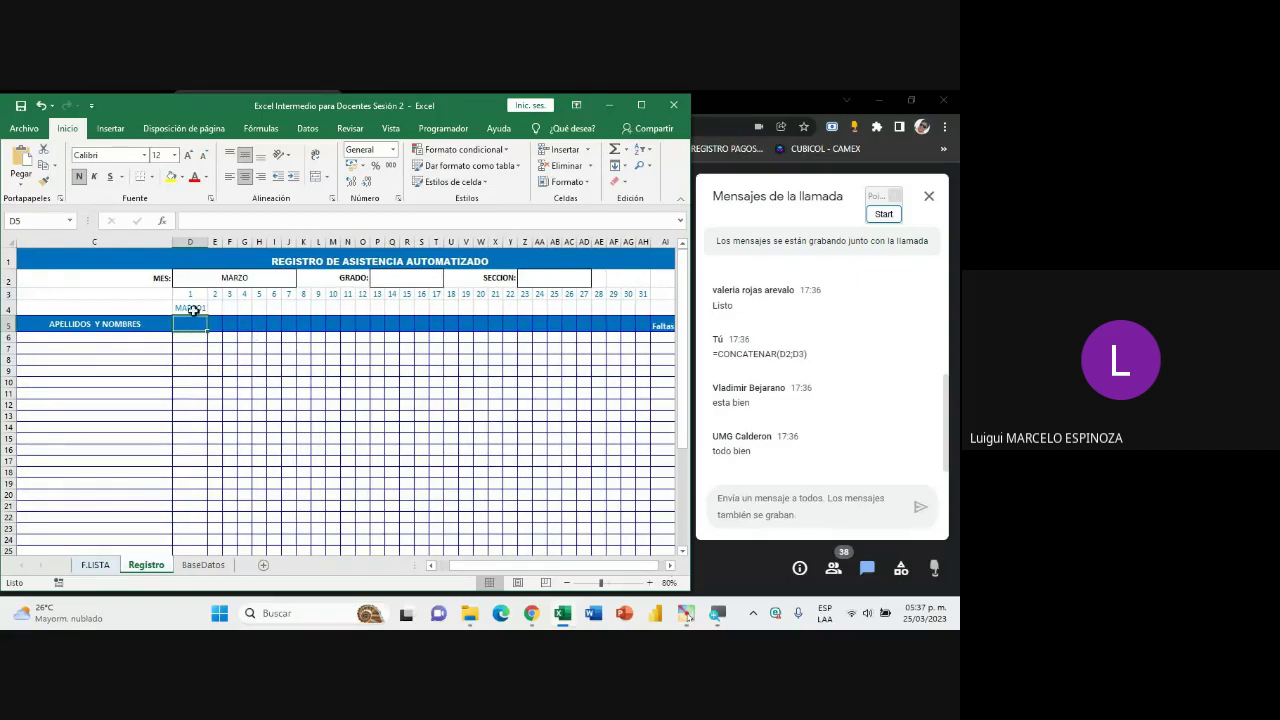
pyautogui.click(193, 311)
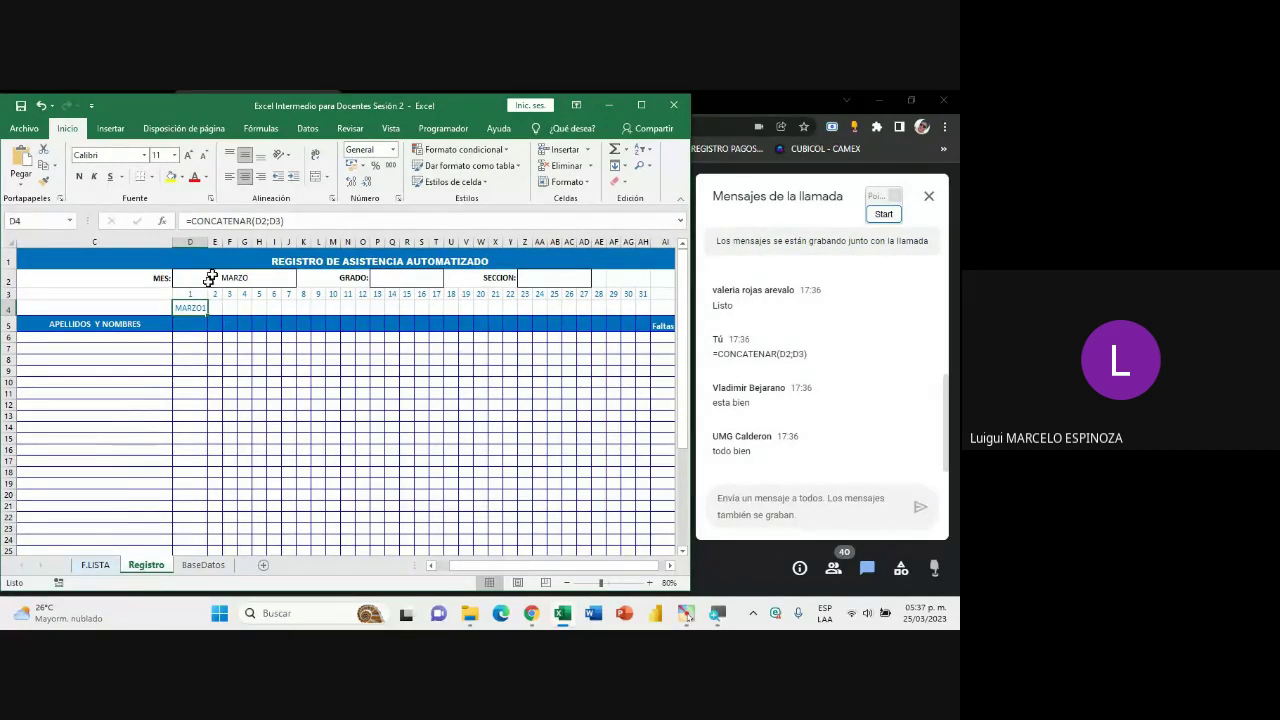
pyautogui.click(285, 221)
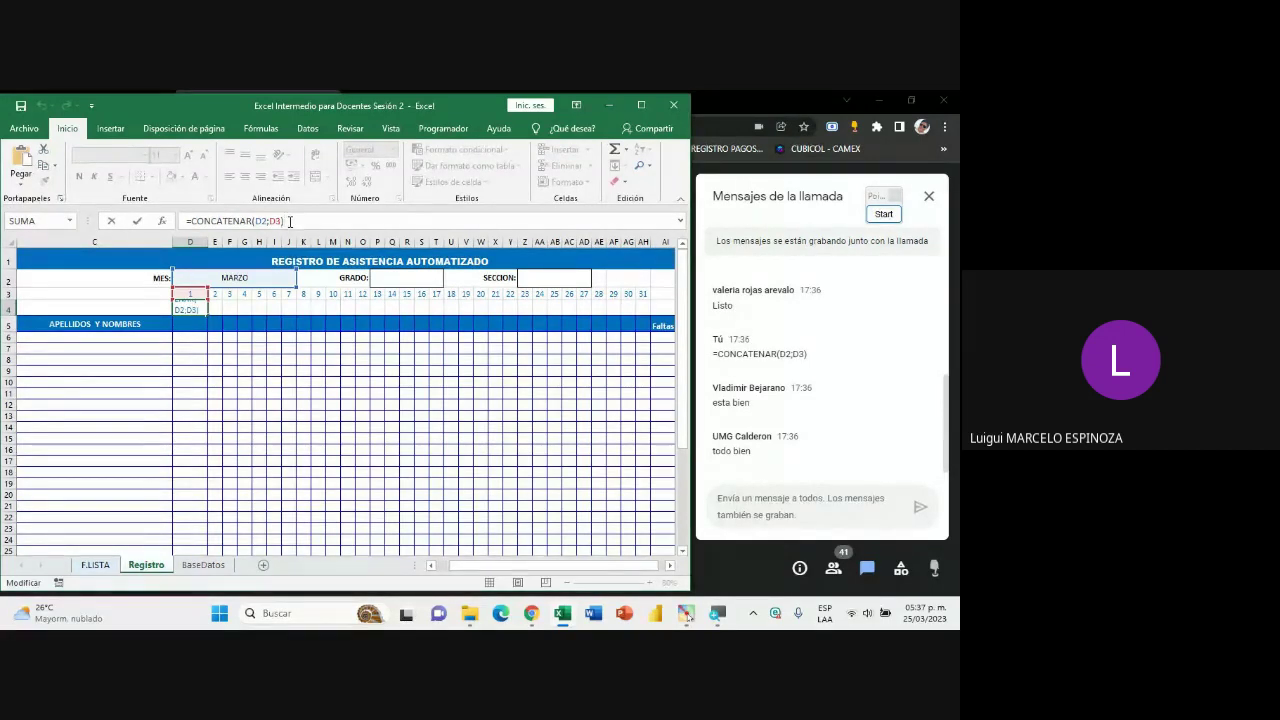
pyautogui.press('Return')
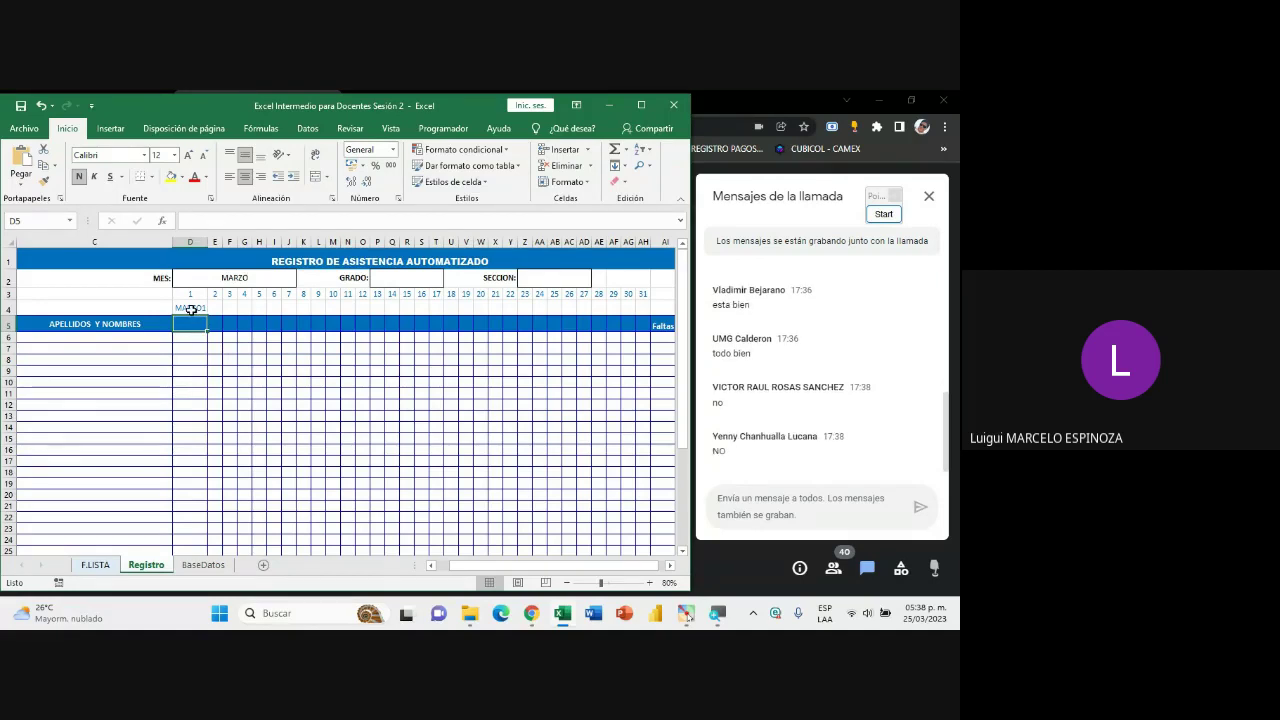
pyautogui.doubleClick(191, 309)
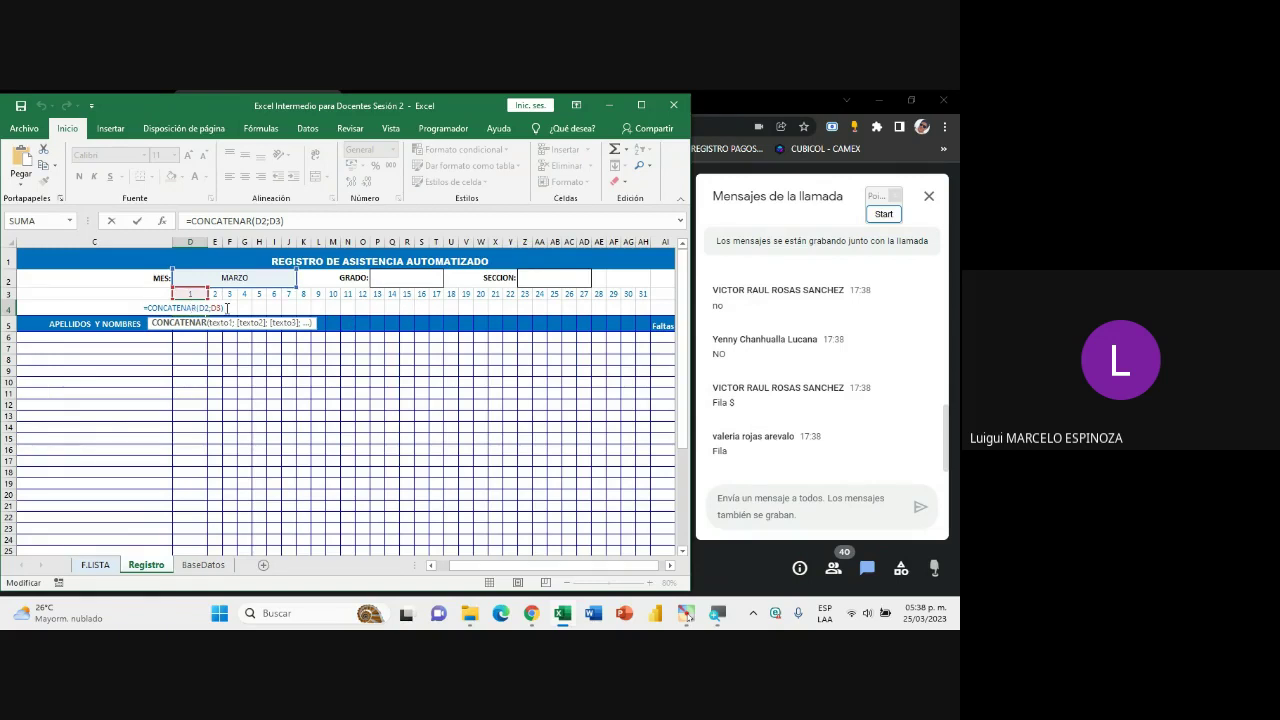
pyautogui.click(235, 302)
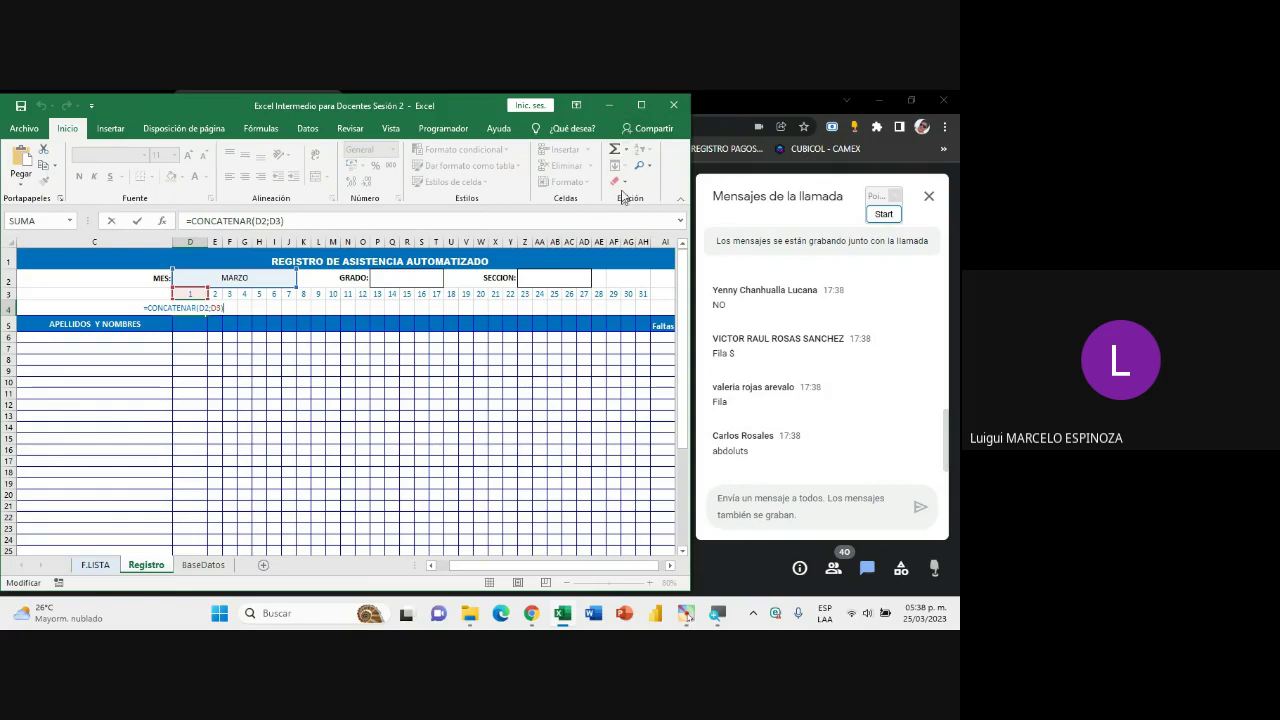
pyautogui.click(610, 104)
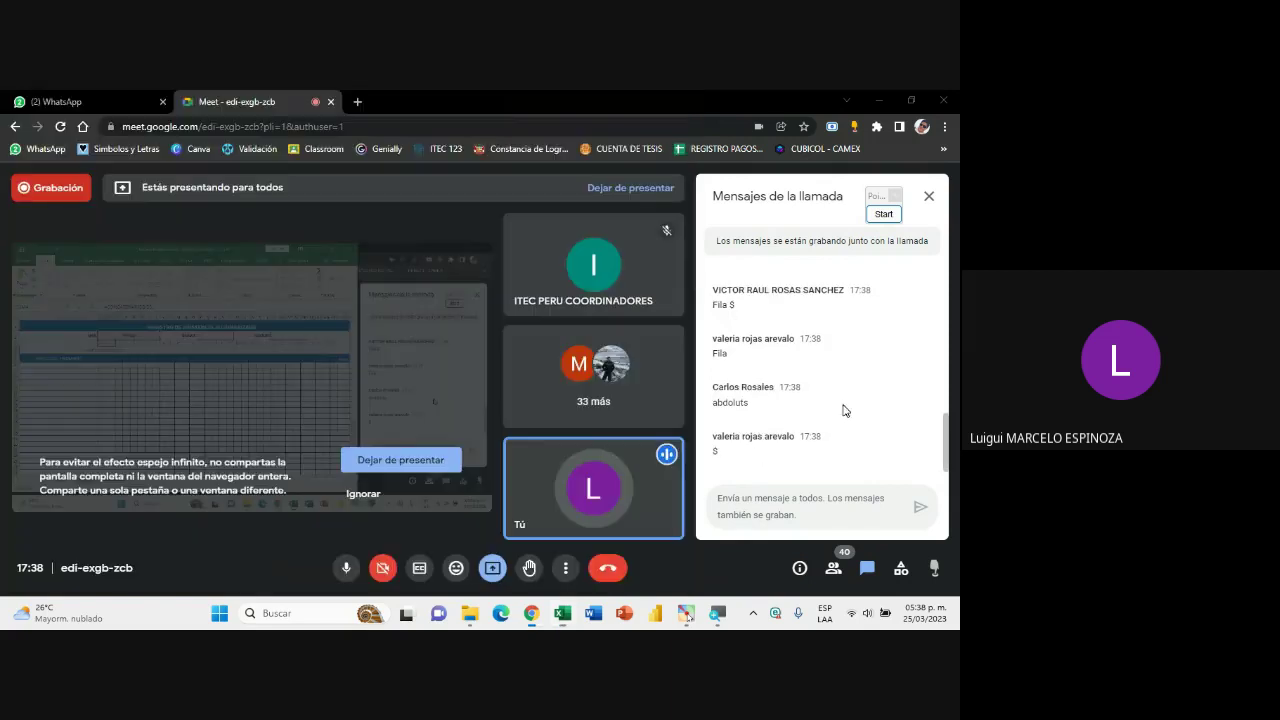
pyautogui.click(347, 568)
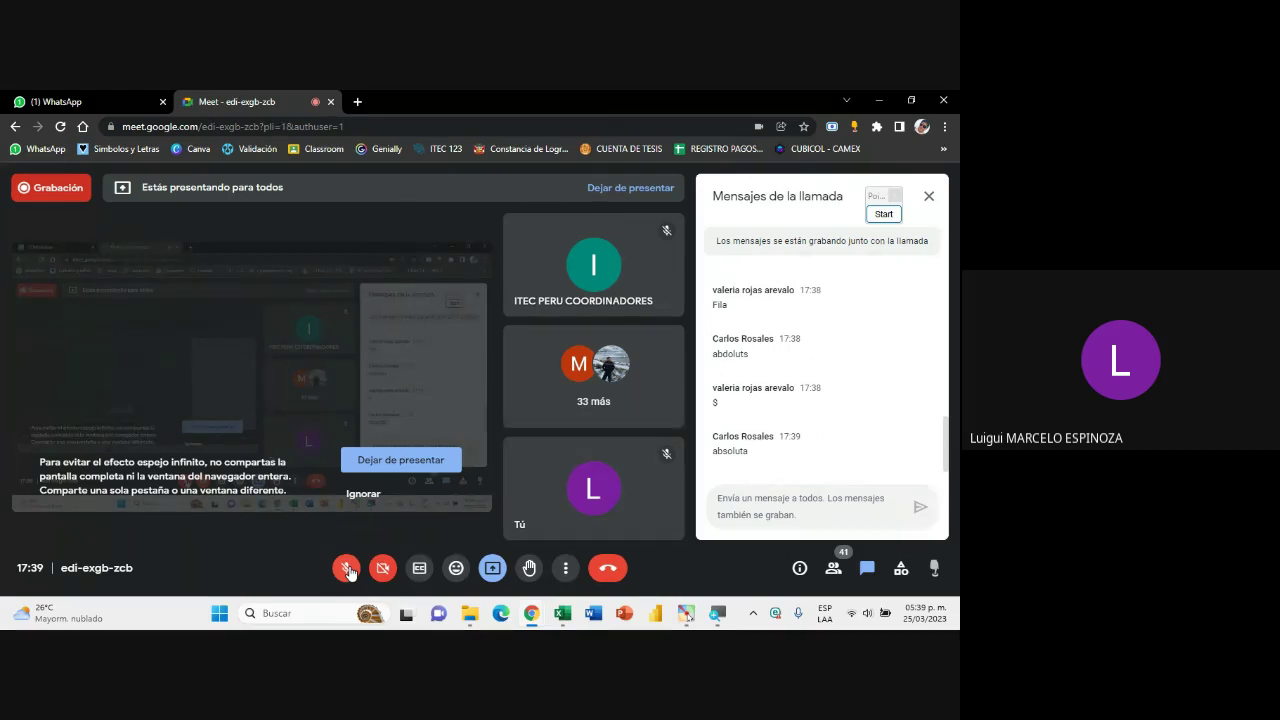
pyautogui.click(347, 570)
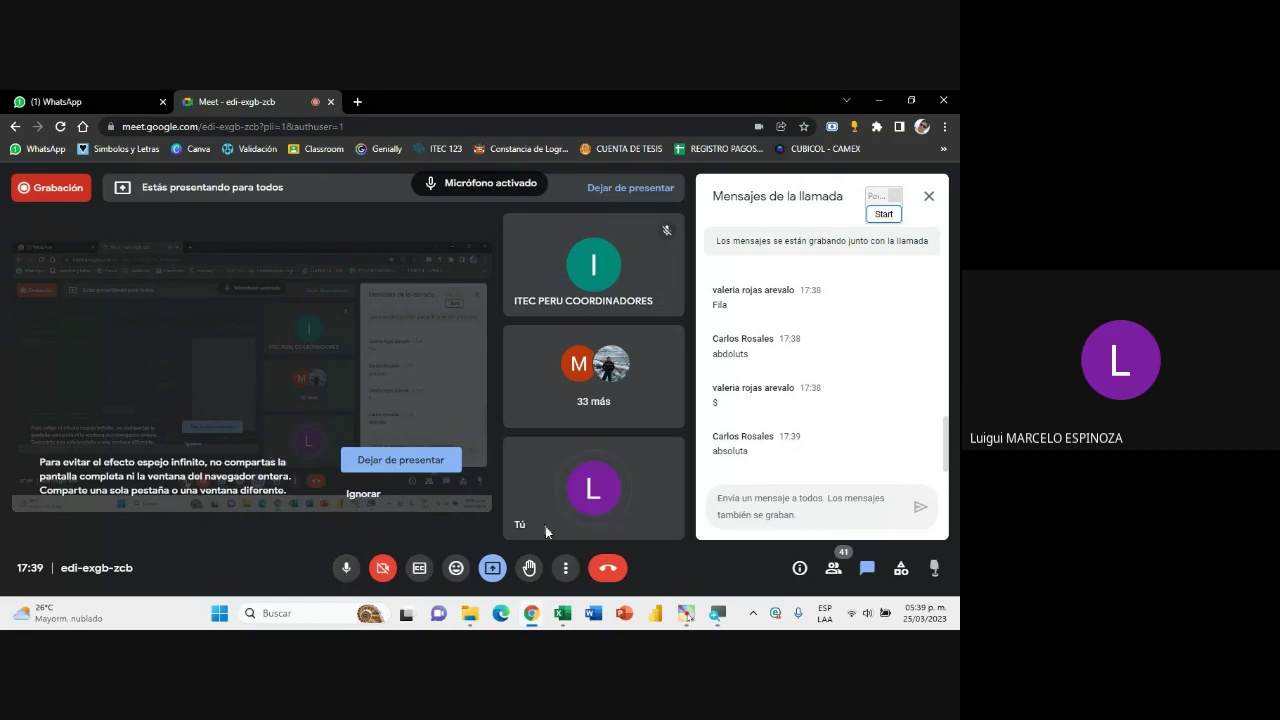
pyautogui.click(563, 613)
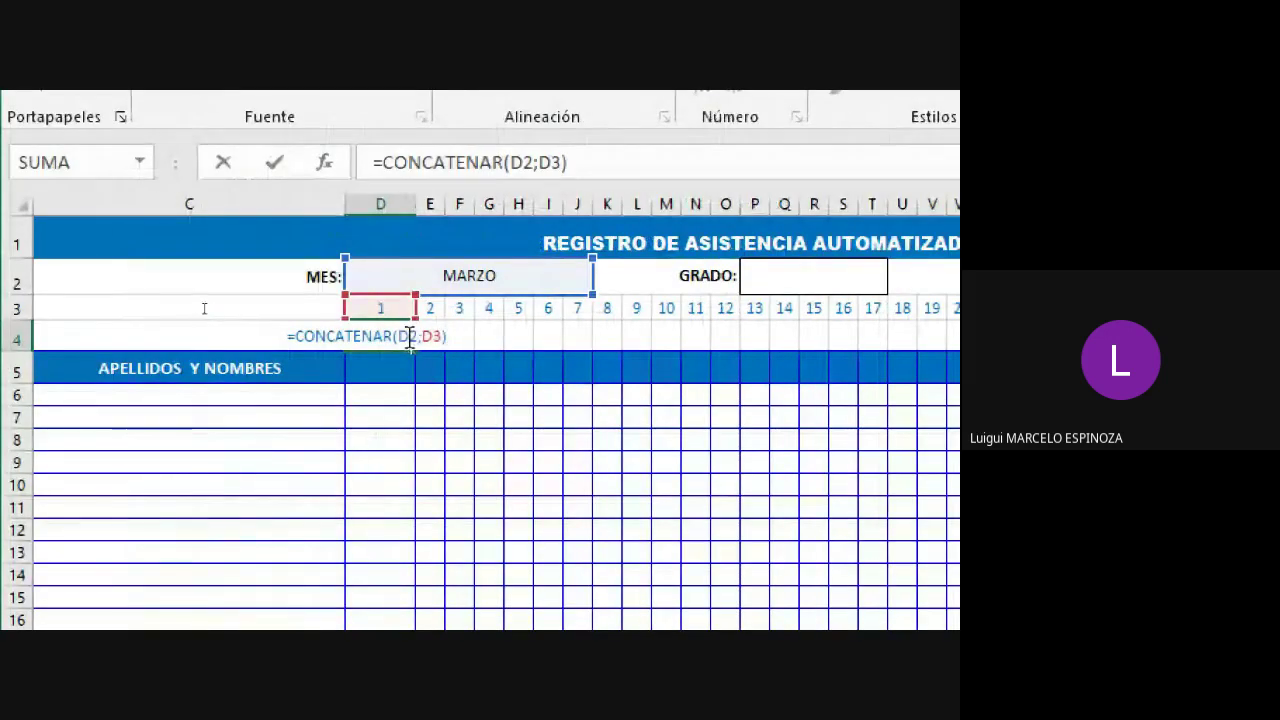
# - Try typing $ signs into D4's D2 reference, then delete them again
pyautogui.click(432, 337)
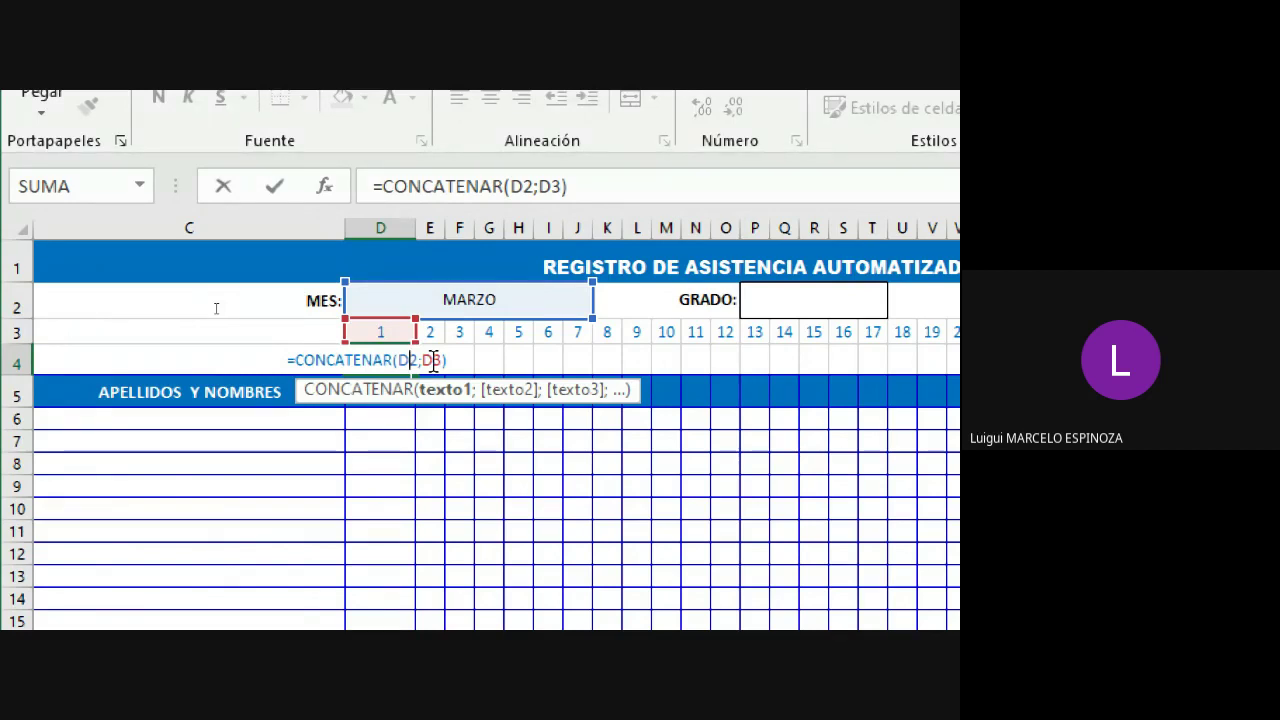
pyautogui.write('$')
pyautogui.press('Left')
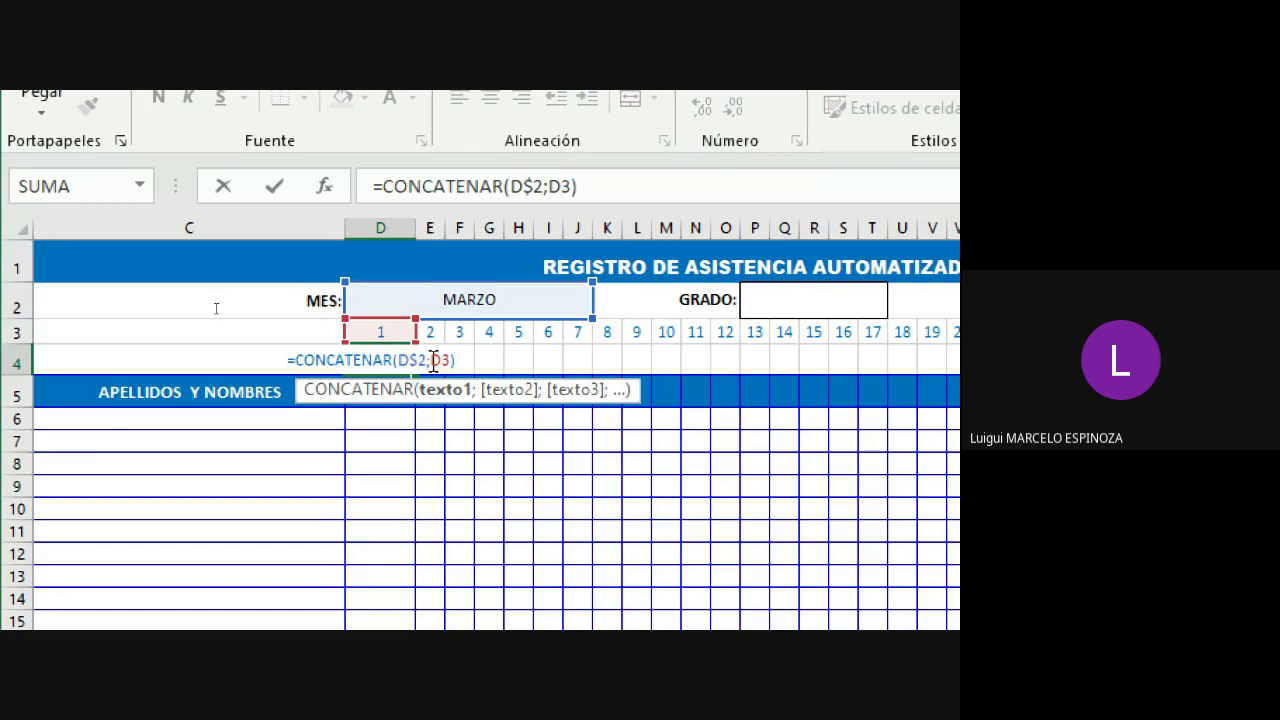
pyautogui.write('$')
pyautogui.press('BackSpace')
pyautogui.press('Right')
pyautogui.press('Right')
pyautogui.press('BackSpace')
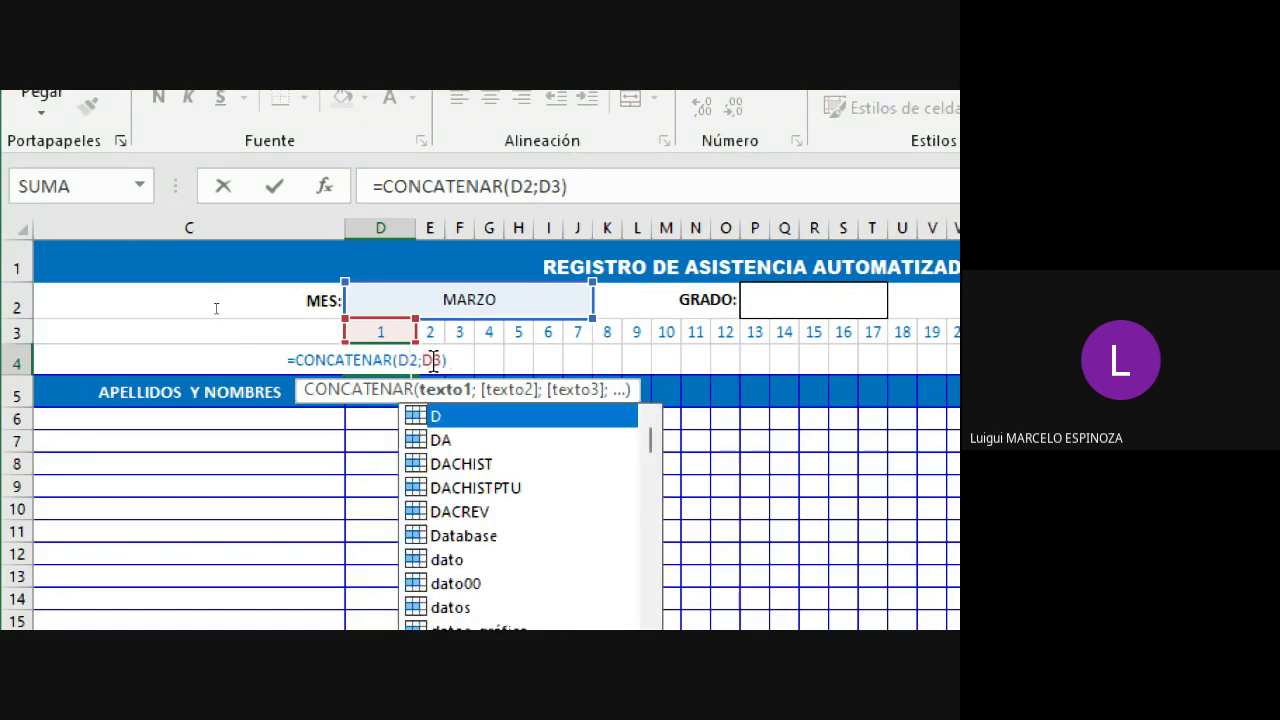
pyautogui.press('Escape')
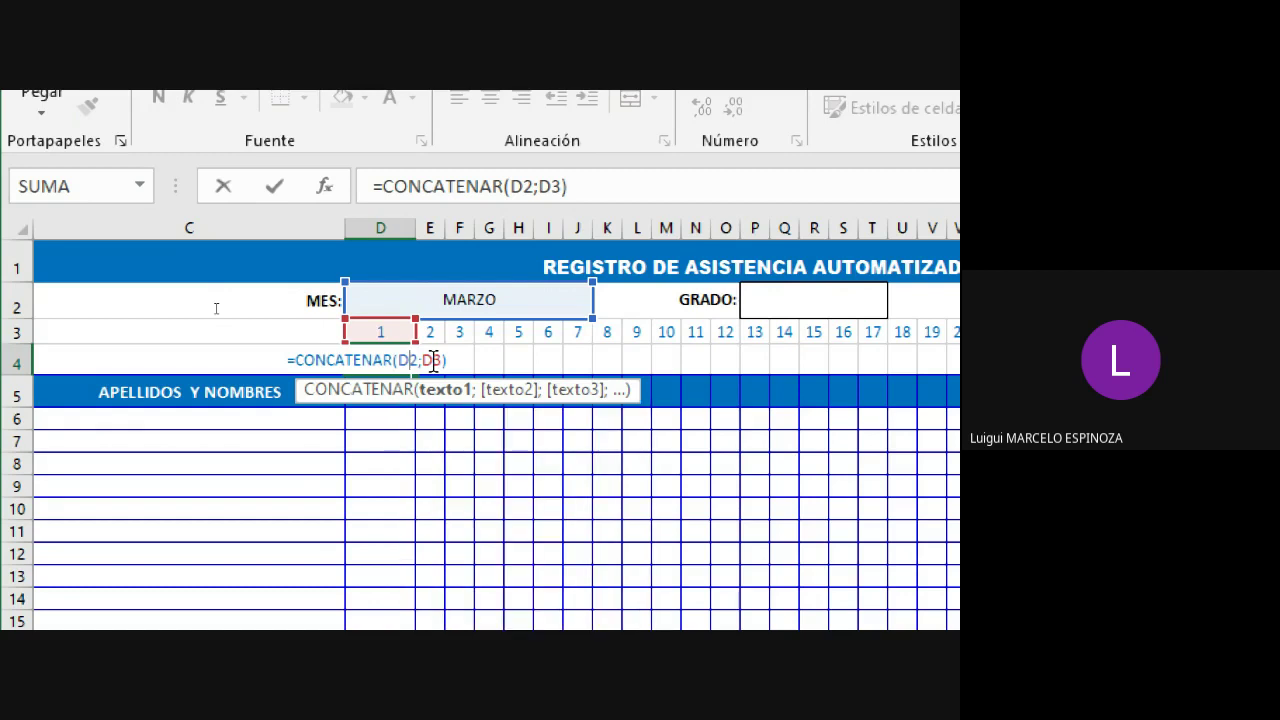
# - Lock D2 as $D$2 with F4 and confirm =CONCATENAR($D$2;D3)
pyautogui.press('F4')
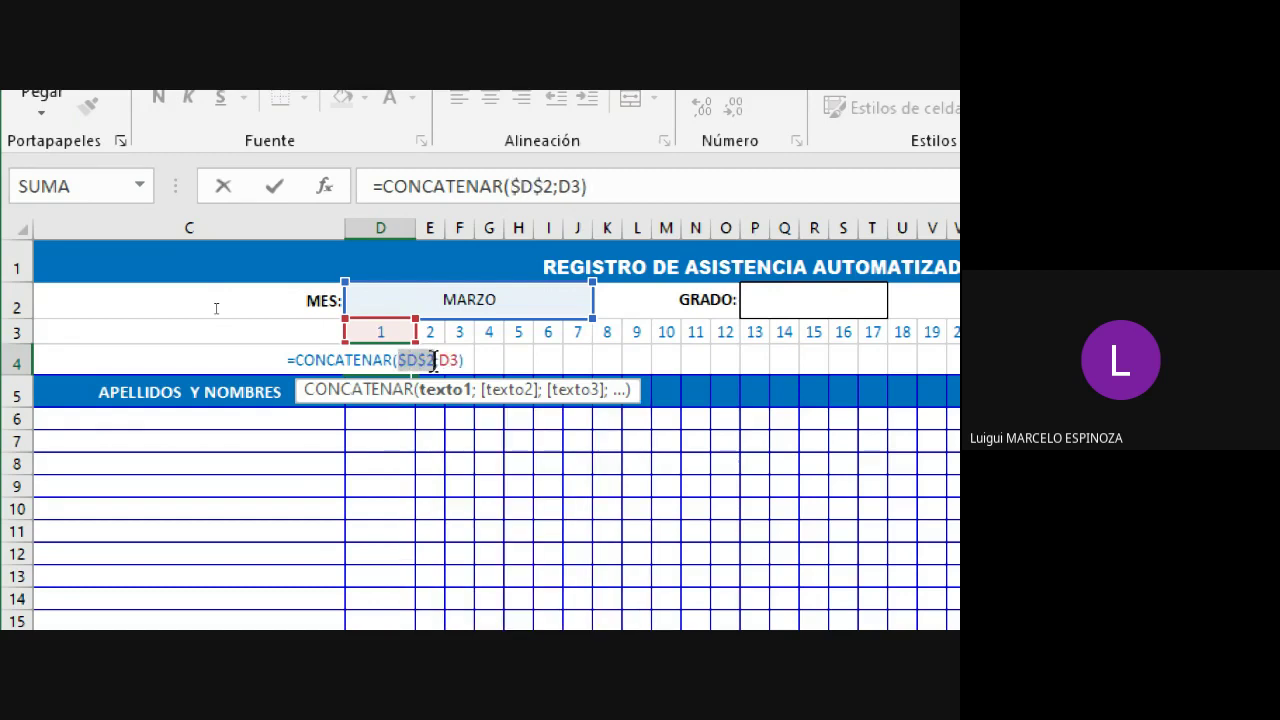
pyautogui.click(431, 360)
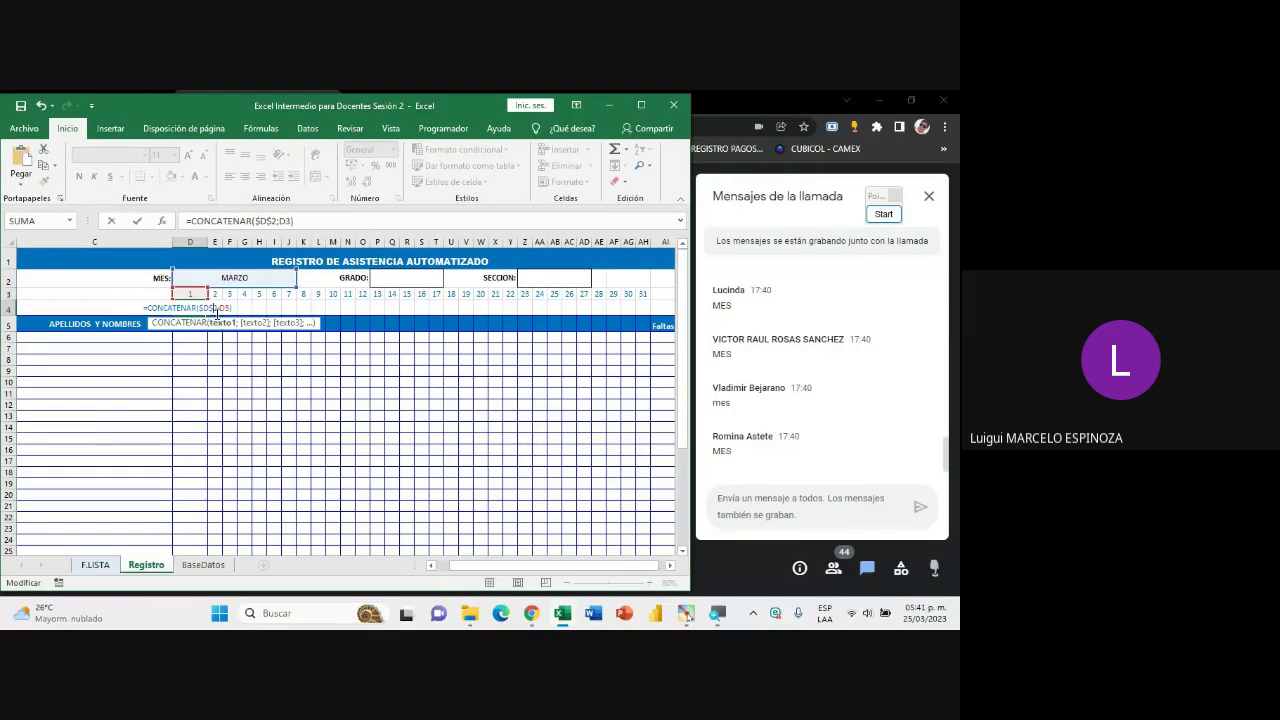
pyautogui.click(235, 308)
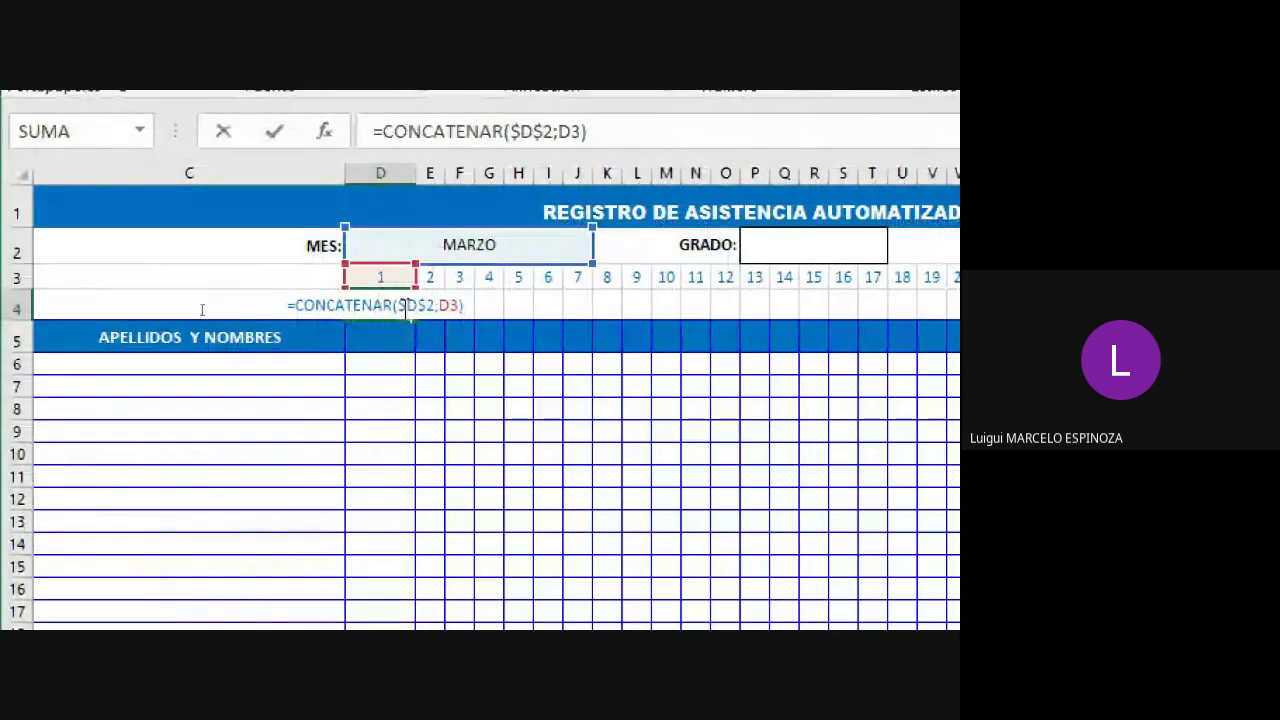
pyautogui.press('Right')
pyautogui.press('Right')
pyautogui.press('Right')
pyautogui.press('Right')
pyautogui.press('Right')
pyautogui.press('Right')
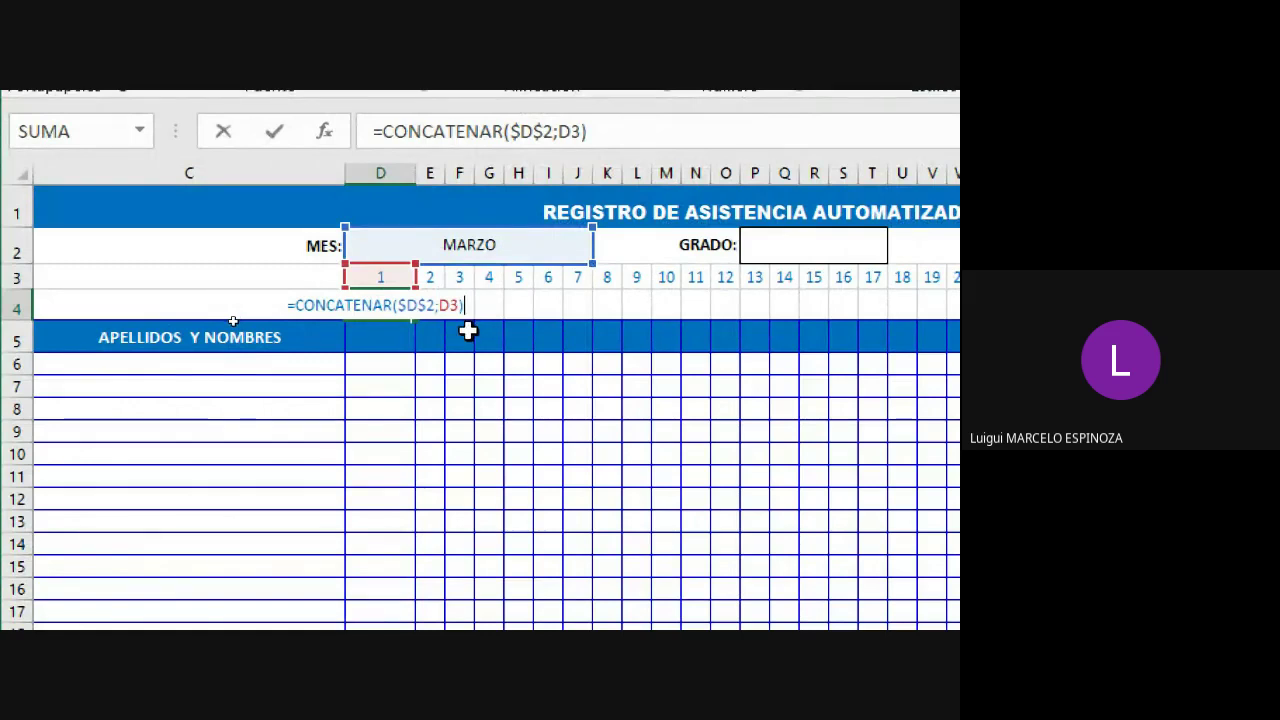
pyautogui.press('Return')
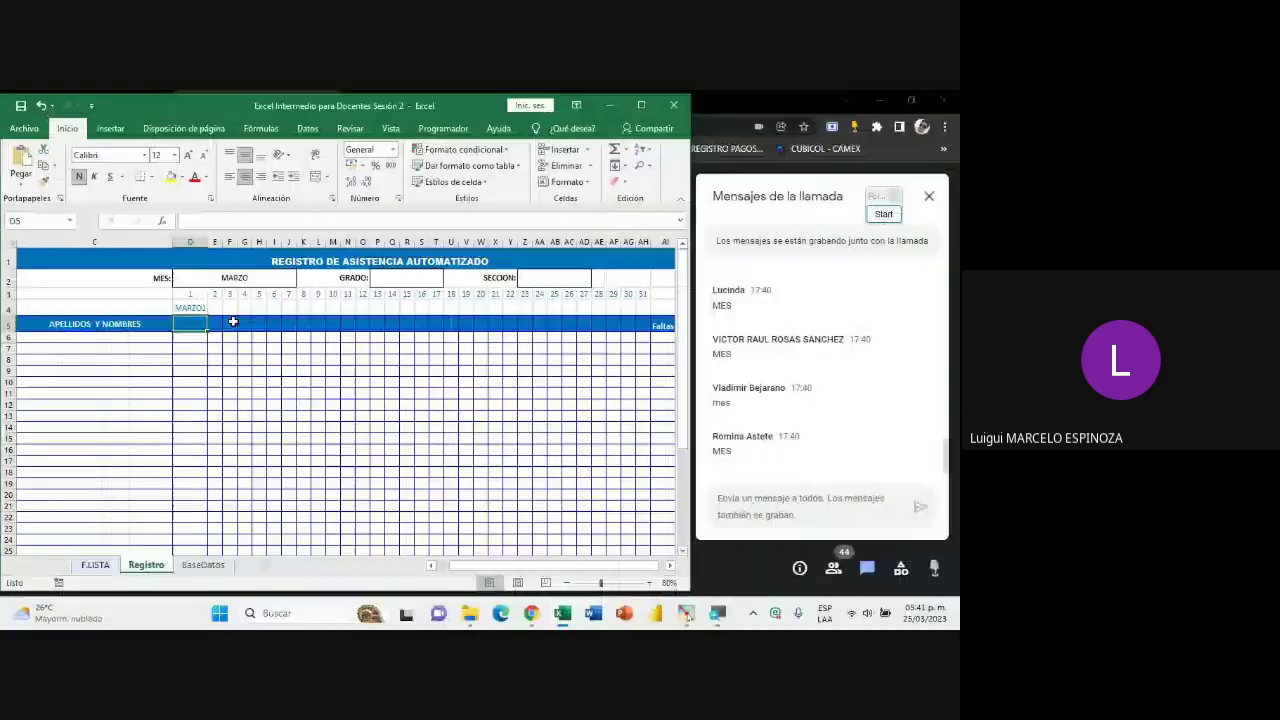
# - Fill D4's formula across row 4 through column AH
pyautogui.click(190, 308)
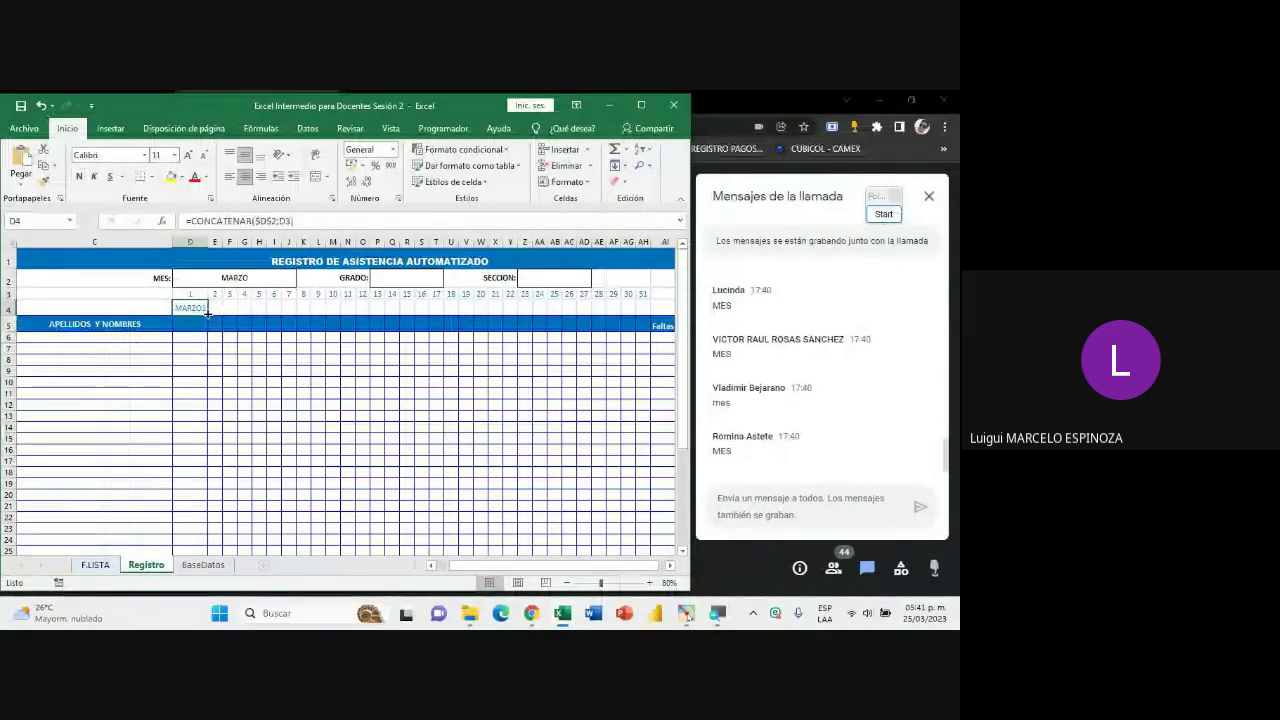
pyautogui.moveTo(207, 313)
pyautogui.mouseDown()
pyautogui.moveTo(349, 320)
pyautogui.moveTo(216, 315)
pyautogui.mouseUp()
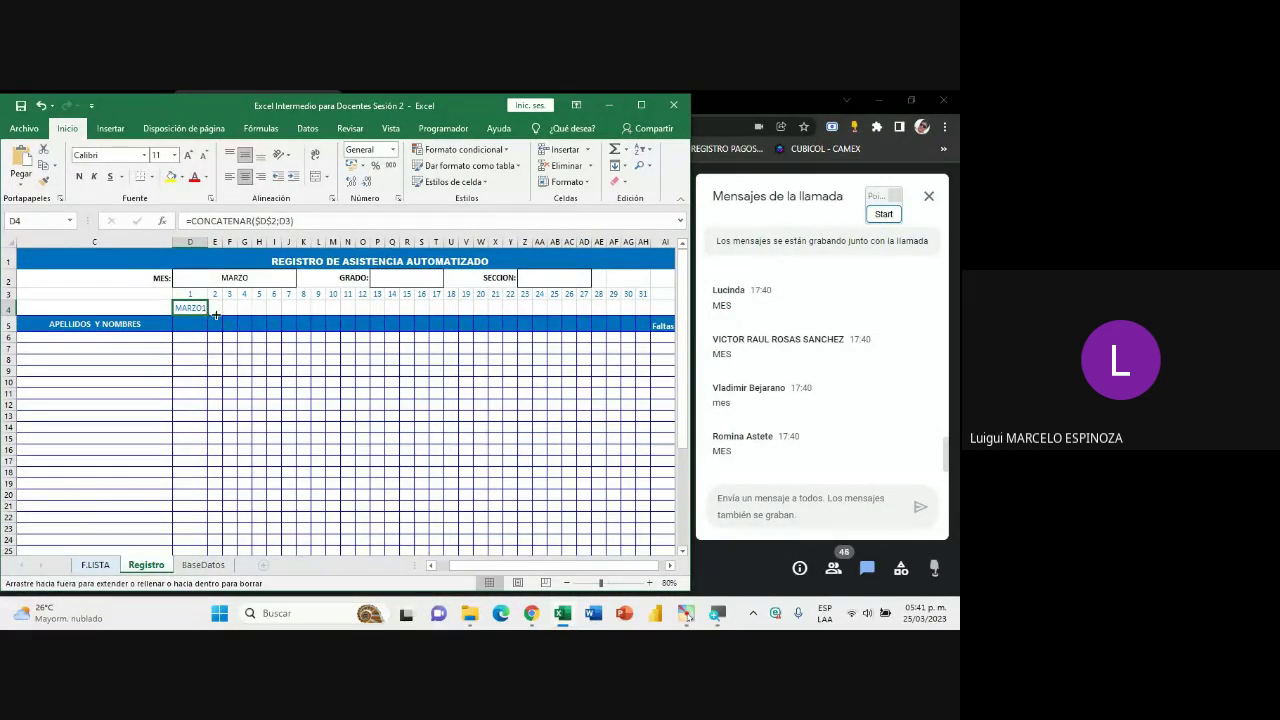
pyautogui.moveTo(216, 315); pyautogui.dragTo(647, 317)
pyautogui.moveTo(222, 242); pyautogui.dragTo(242, 242)
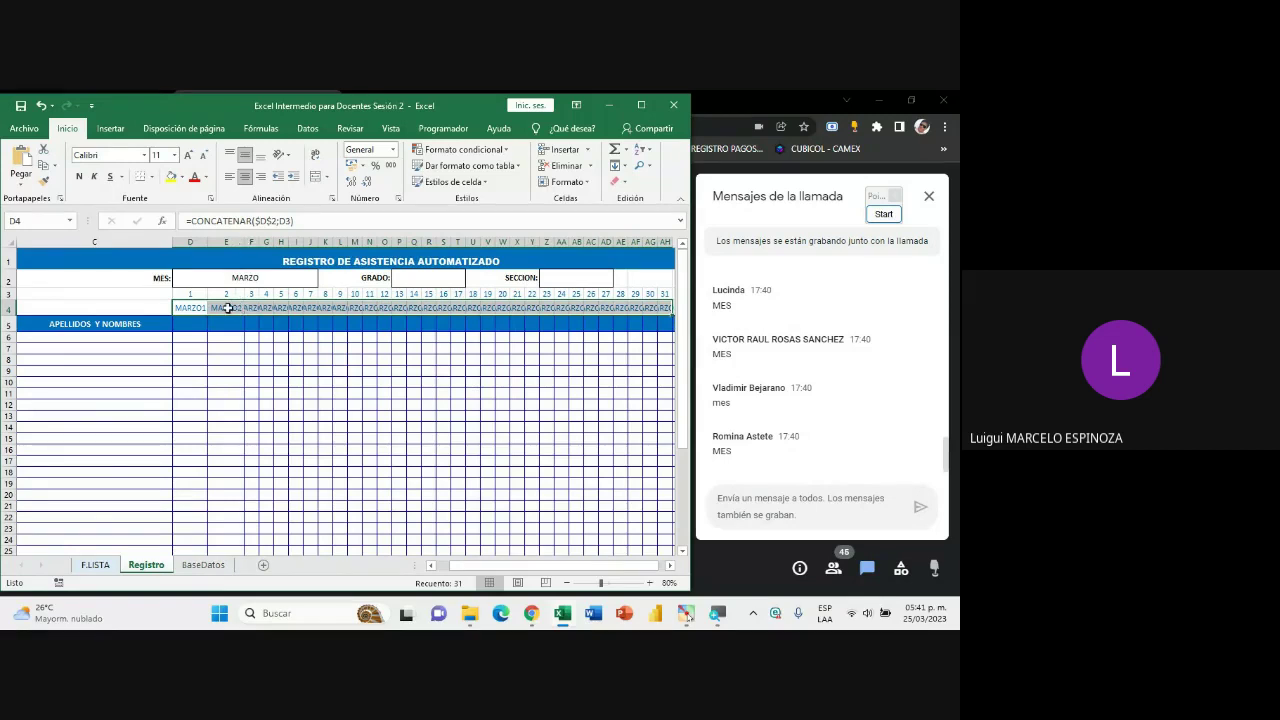
# - Widen column F to fit MARZO3, then undo the column widenings
pyautogui.moveTo(259, 242); pyautogui.dragTo(319, 242)
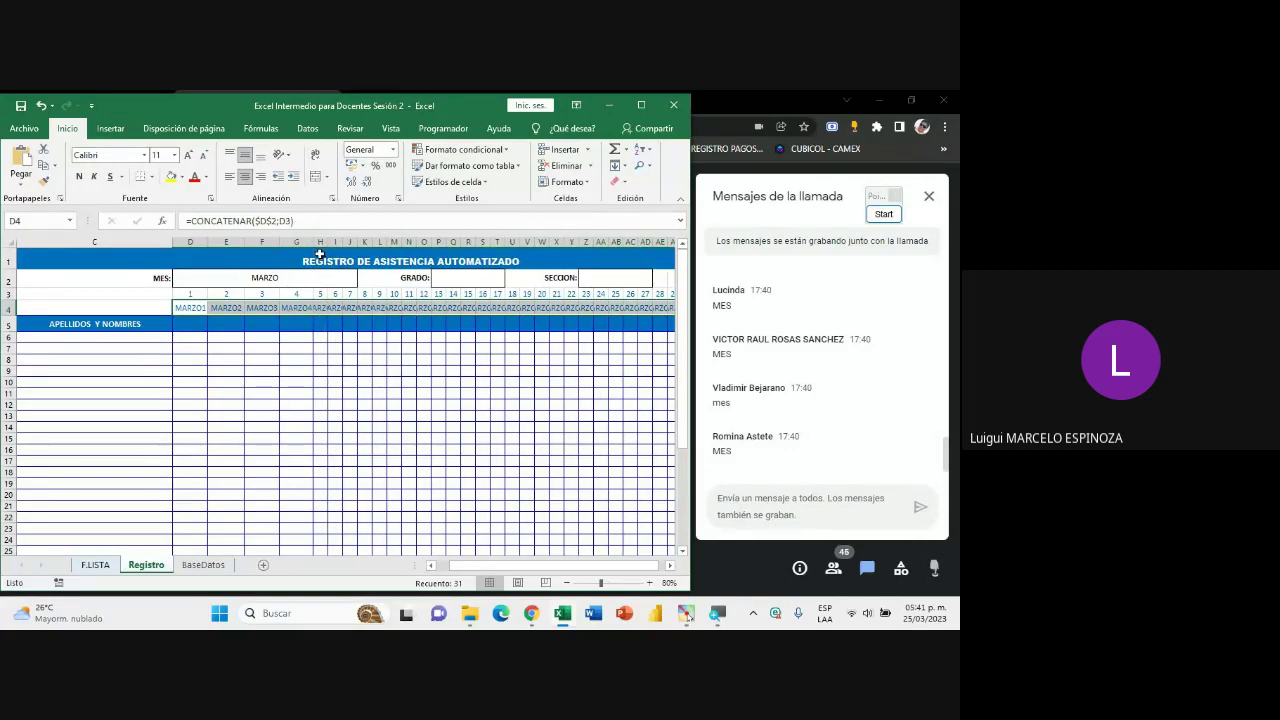
pyautogui.hotkey('ctrl', 'z')
pyautogui.hotkey('ctrl', 'z')
pyautogui.hotkey('ctrl', 'z')
pyautogui.hotkey('ctrl', 'z')
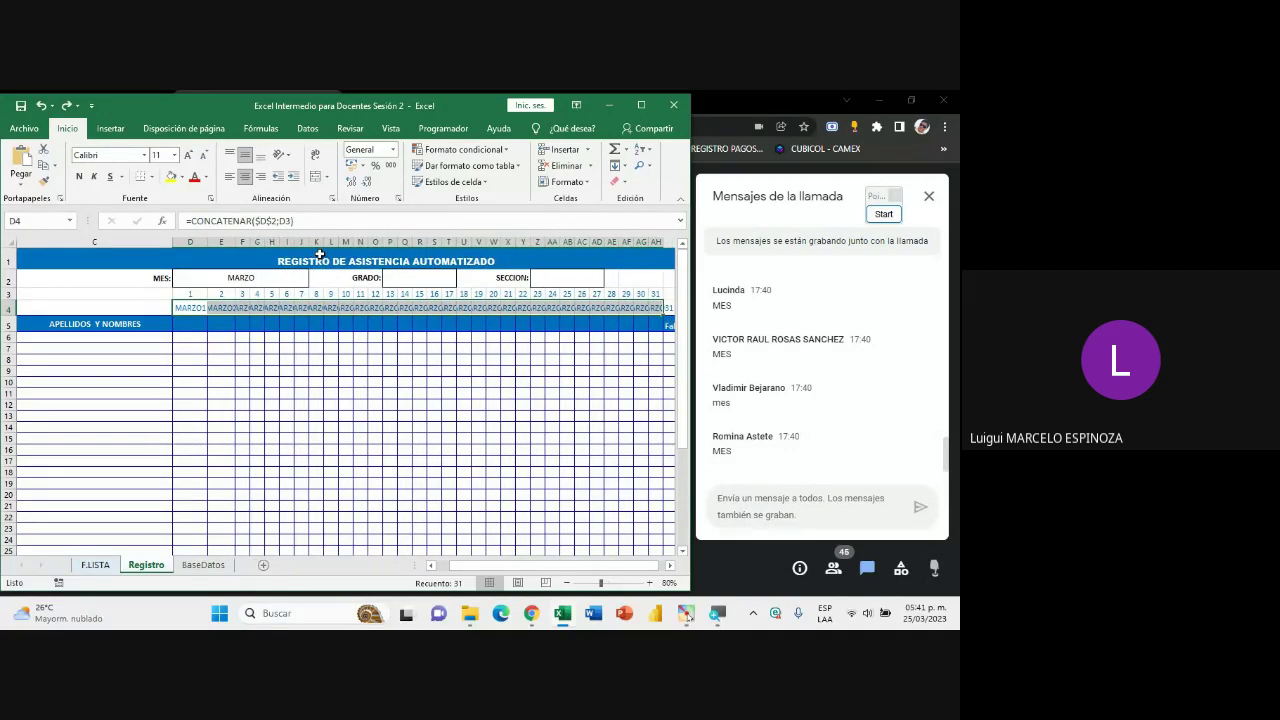
pyautogui.hotkey('ctrl', 'z')
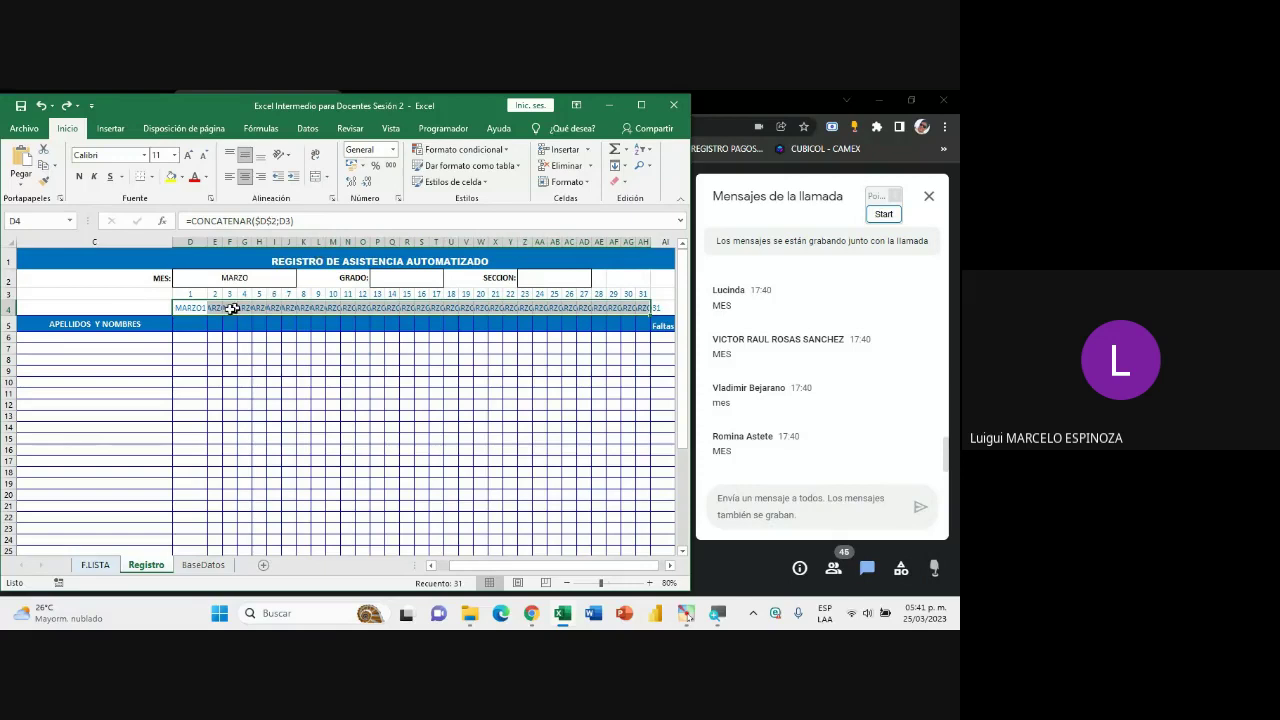
# - Check E4's =CONCATENAR($D$2;E3) formula and select the day IDs D4:AH4
pyautogui.click(191, 311)
pyautogui.click(191, 311)
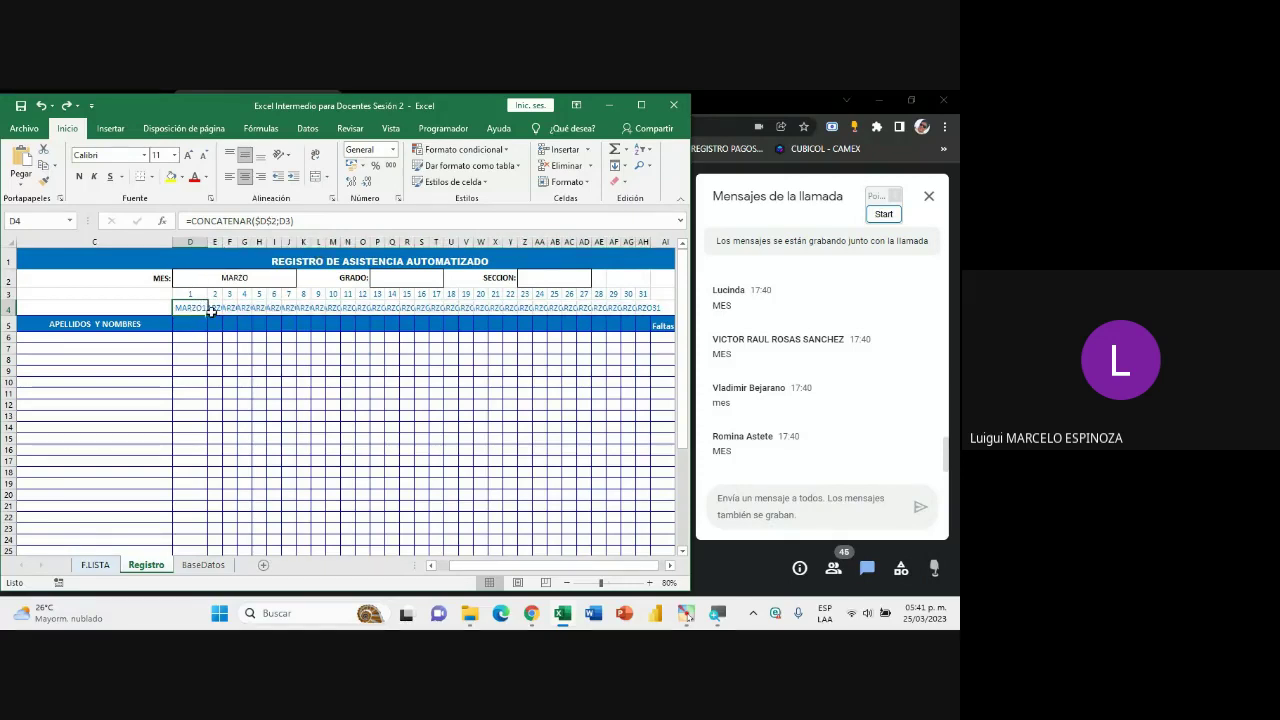
pyautogui.doubleClick(214, 309)
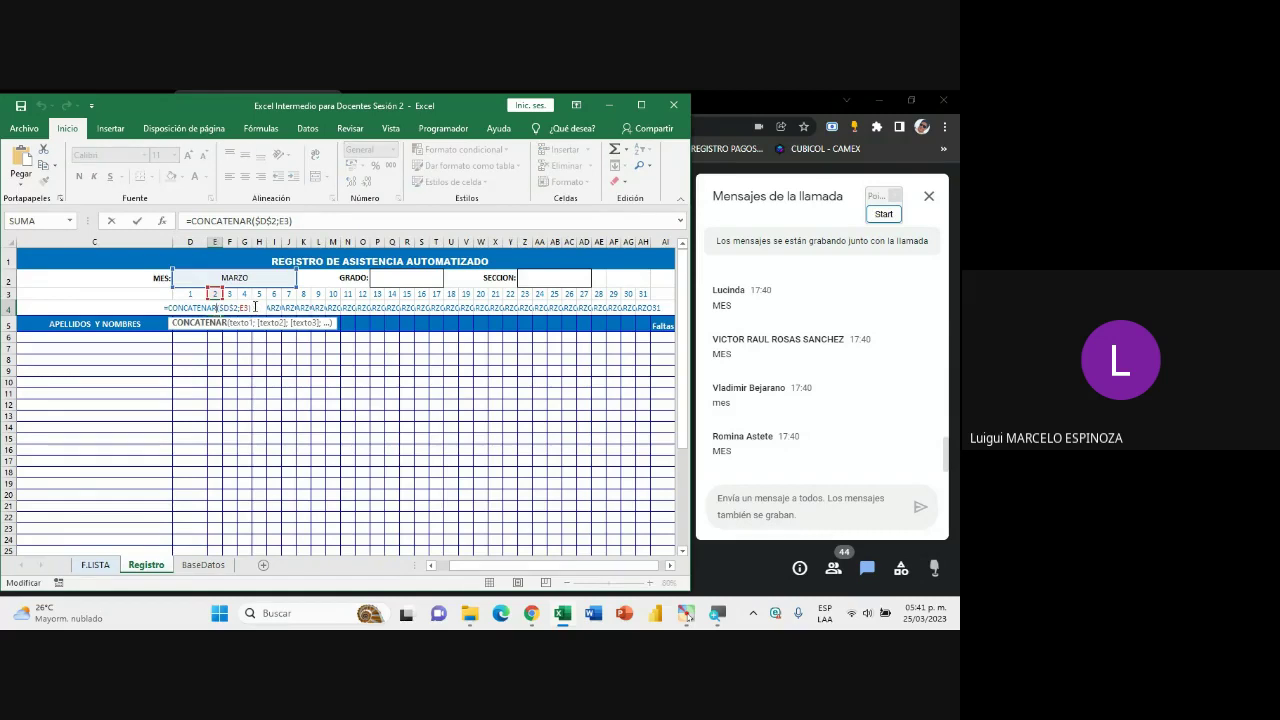
pyautogui.click(255, 307)
pyautogui.press('Return')
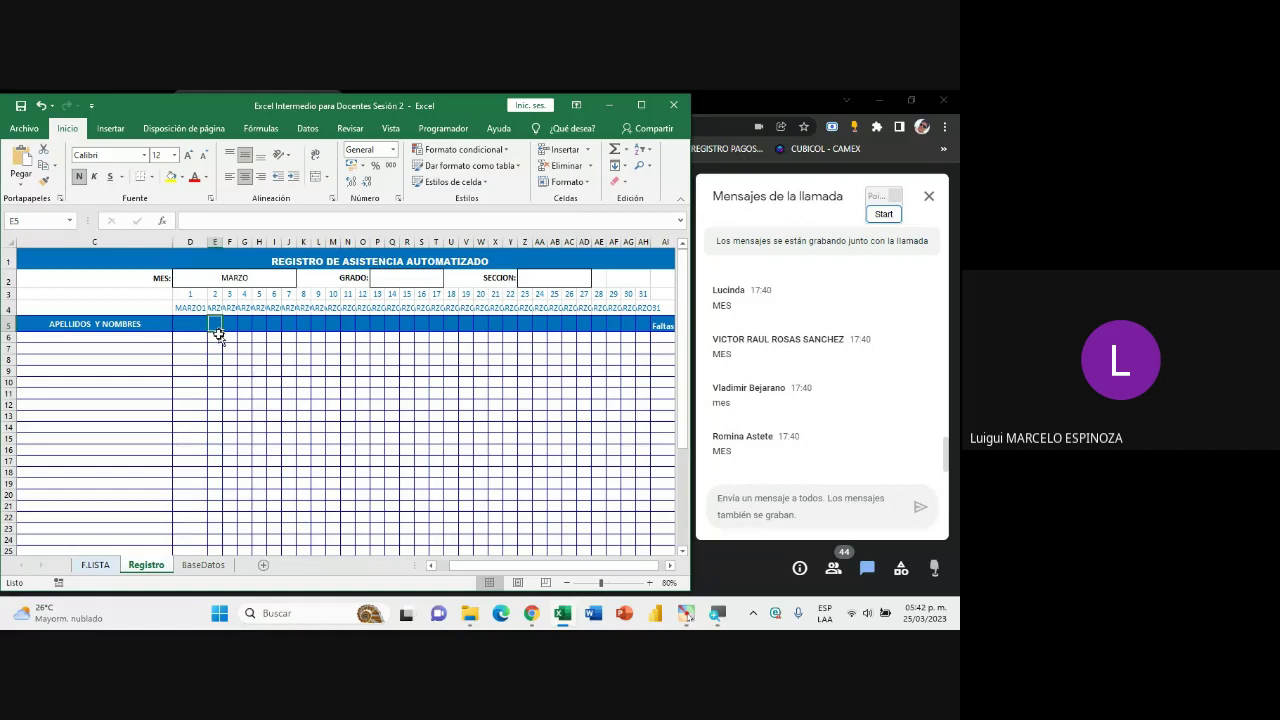
pyautogui.moveTo(189, 310); pyautogui.dragTo(651, 313)
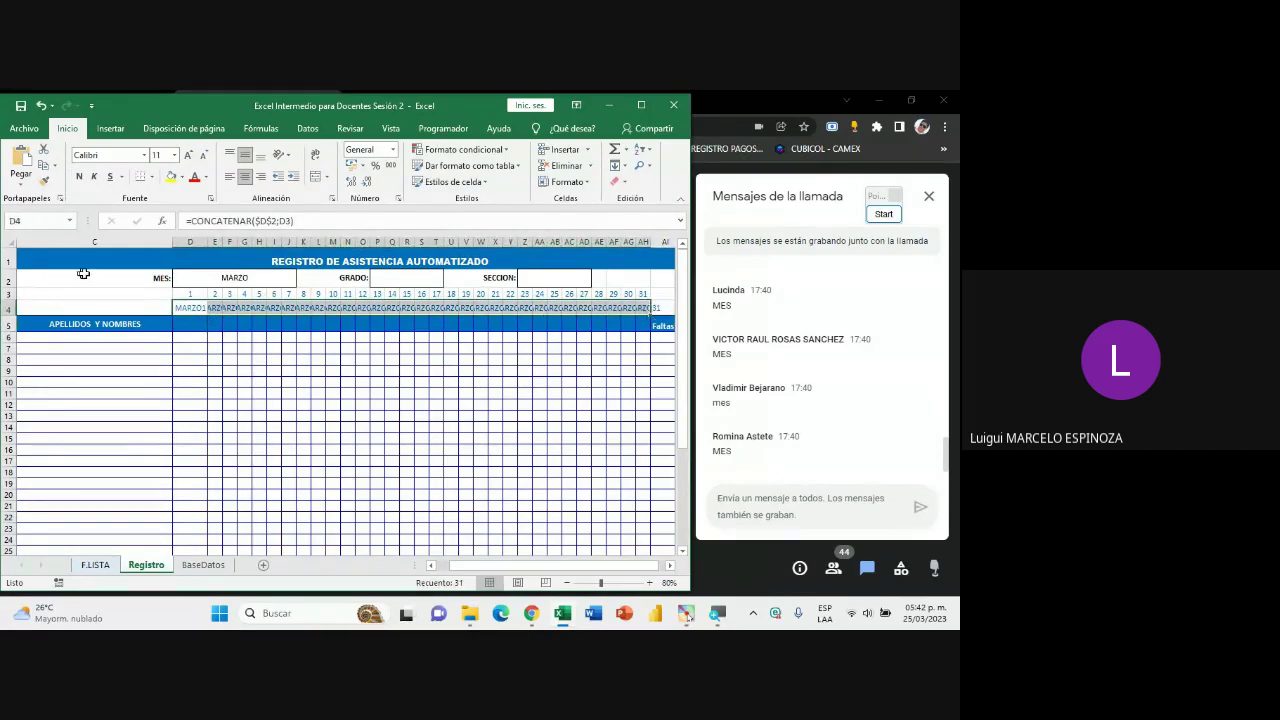
pyautogui.click(190, 310)
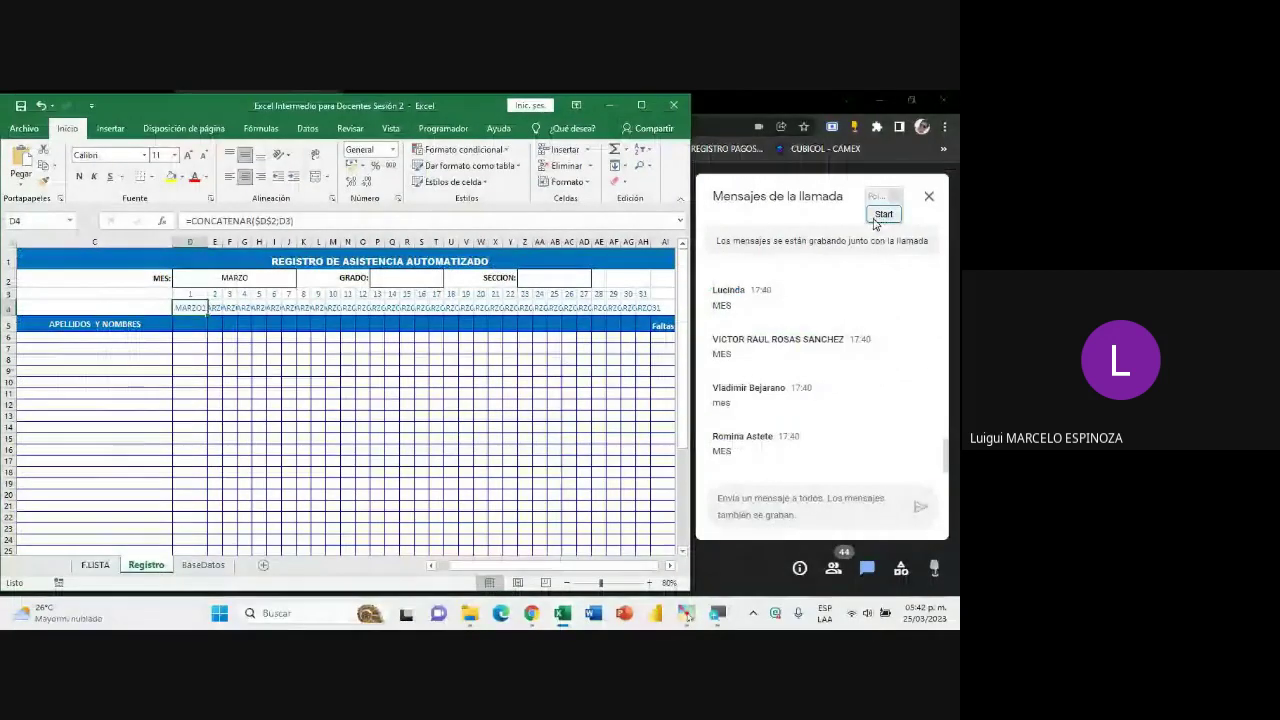
pyautogui.click(876, 216)
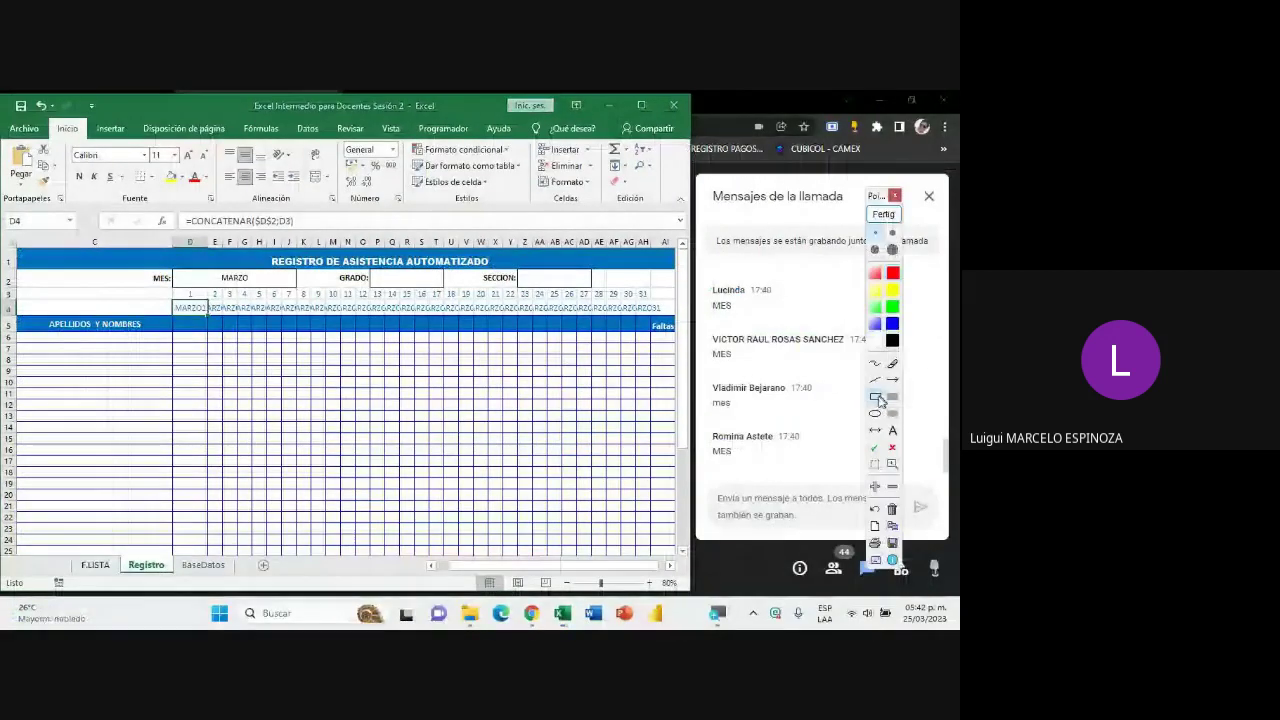
pyautogui.moveTo(167, 299); pyautogui.dragTo(210, 320)
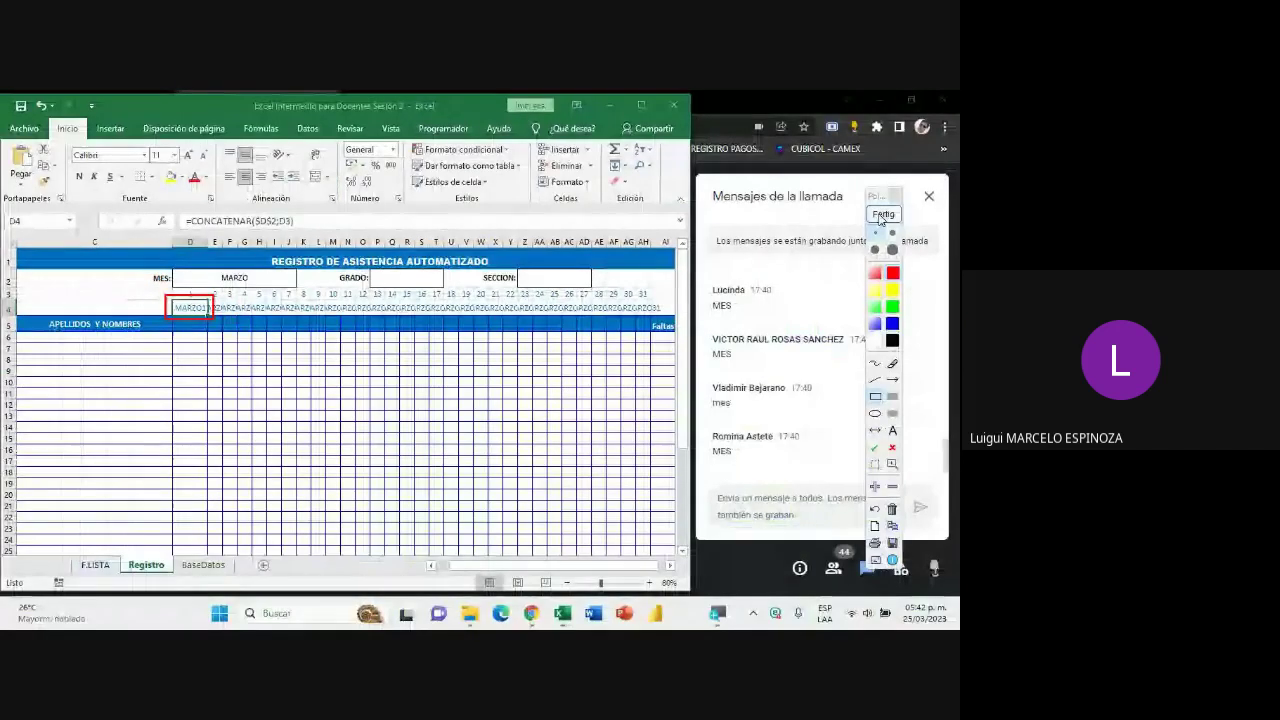
pyautogui.click(883, 214)
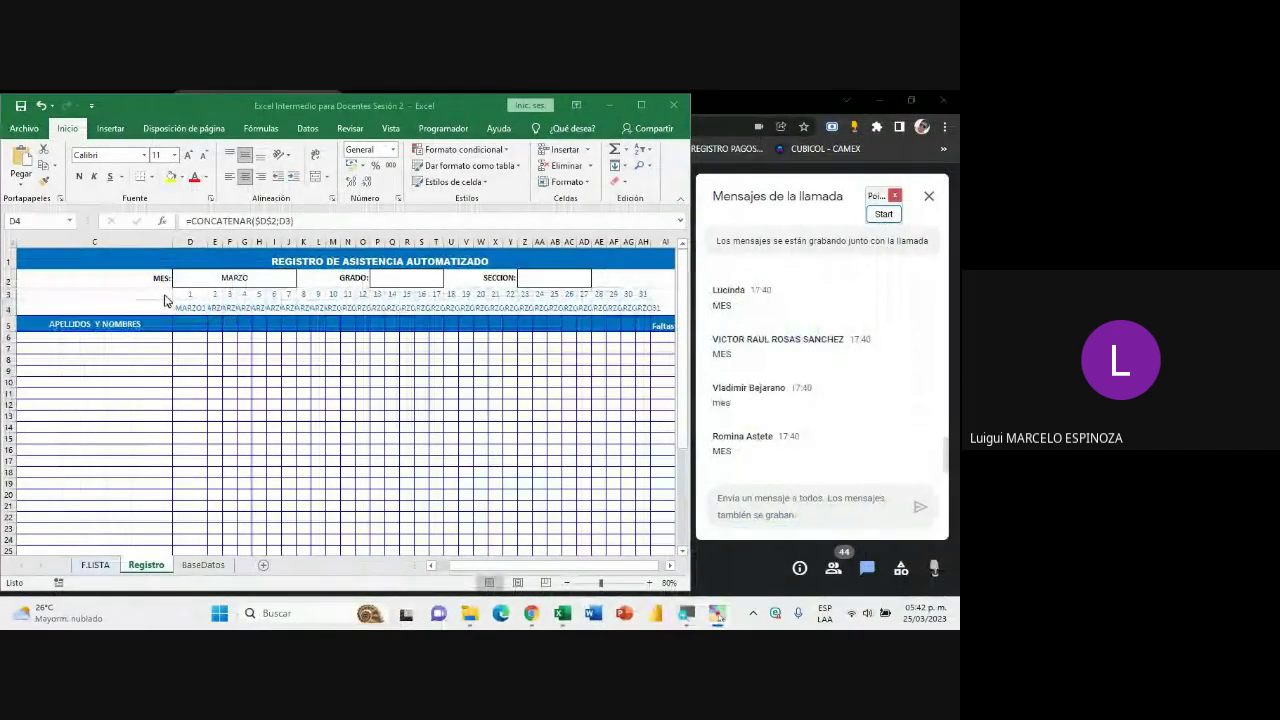
pyautogui.click(183, 306)
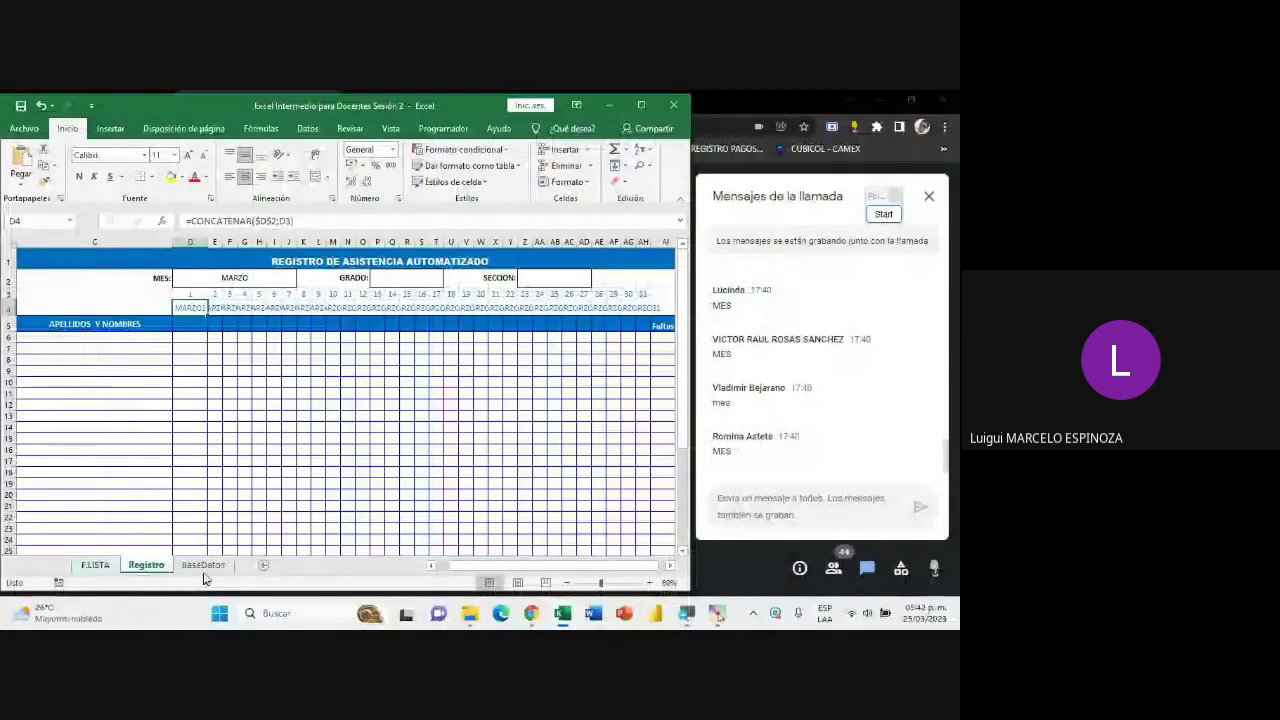
# - Review BaseDatos cell B2's =CONCATENAR(D2;C2) giving Marzo1, then go back to Registro
pyautogui.click(203, 565)
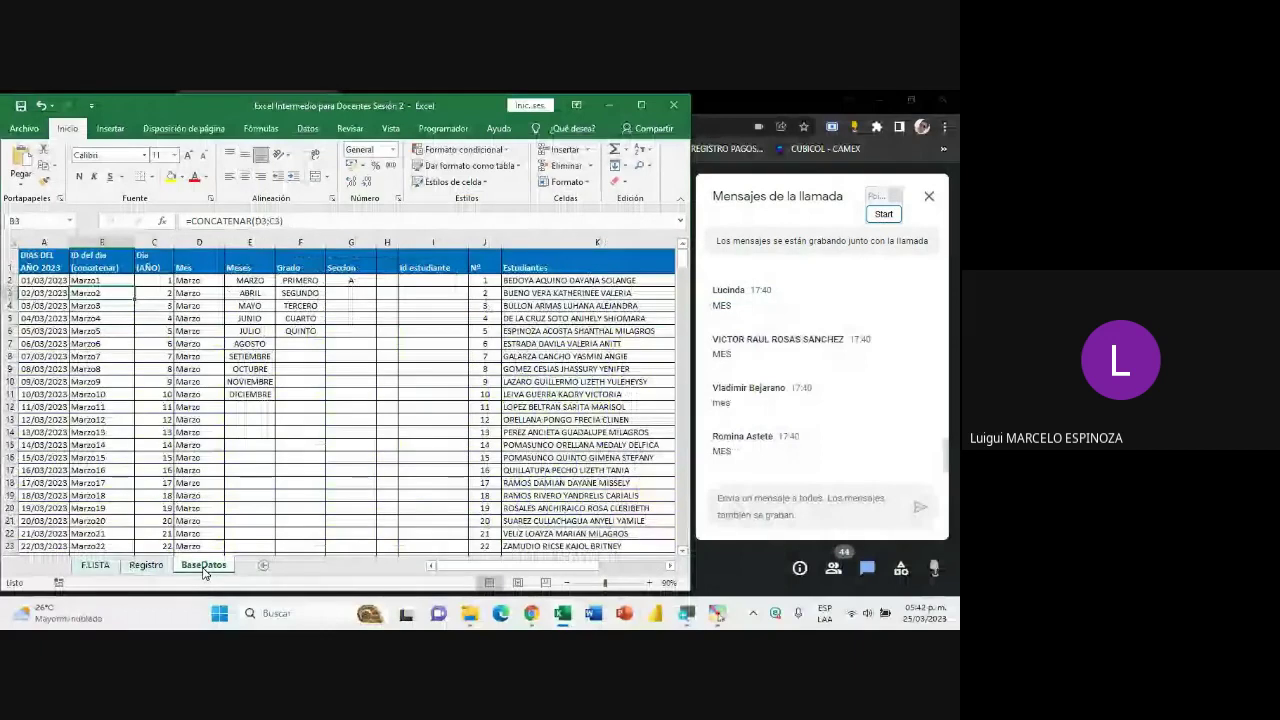
pyautogui.click(96, 280)
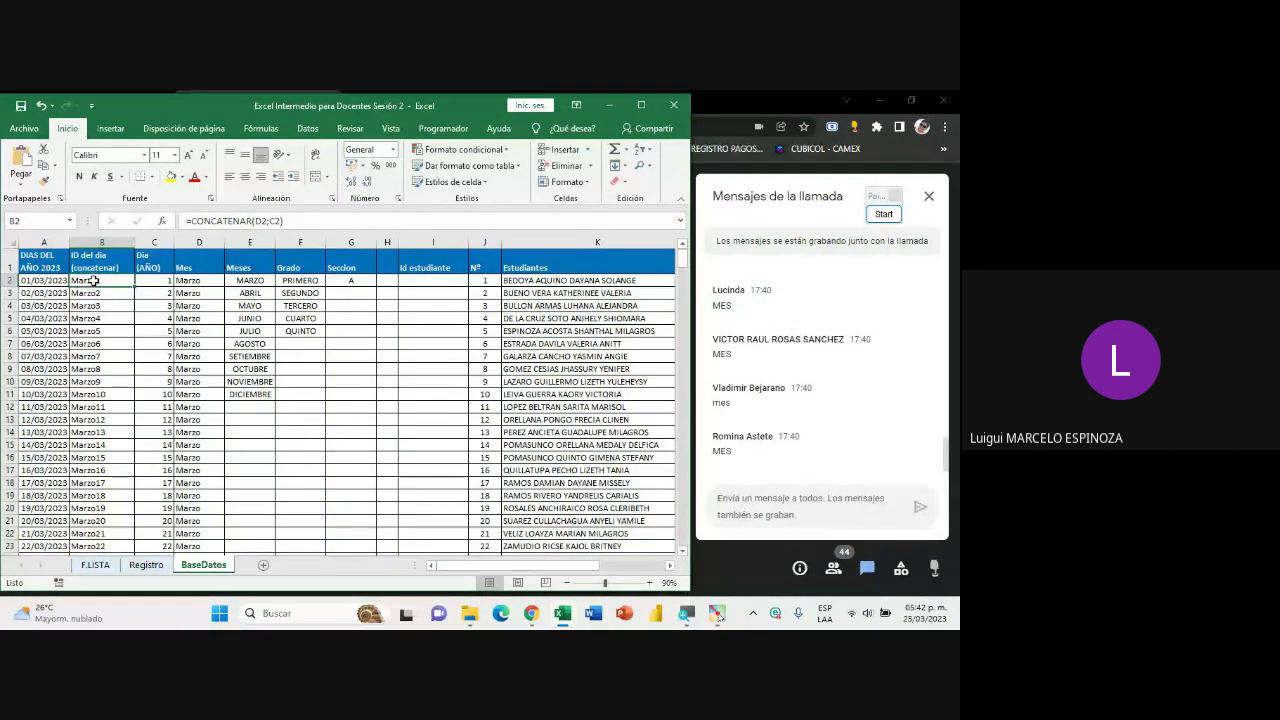
pyautogui.doubleClick(93, 281)
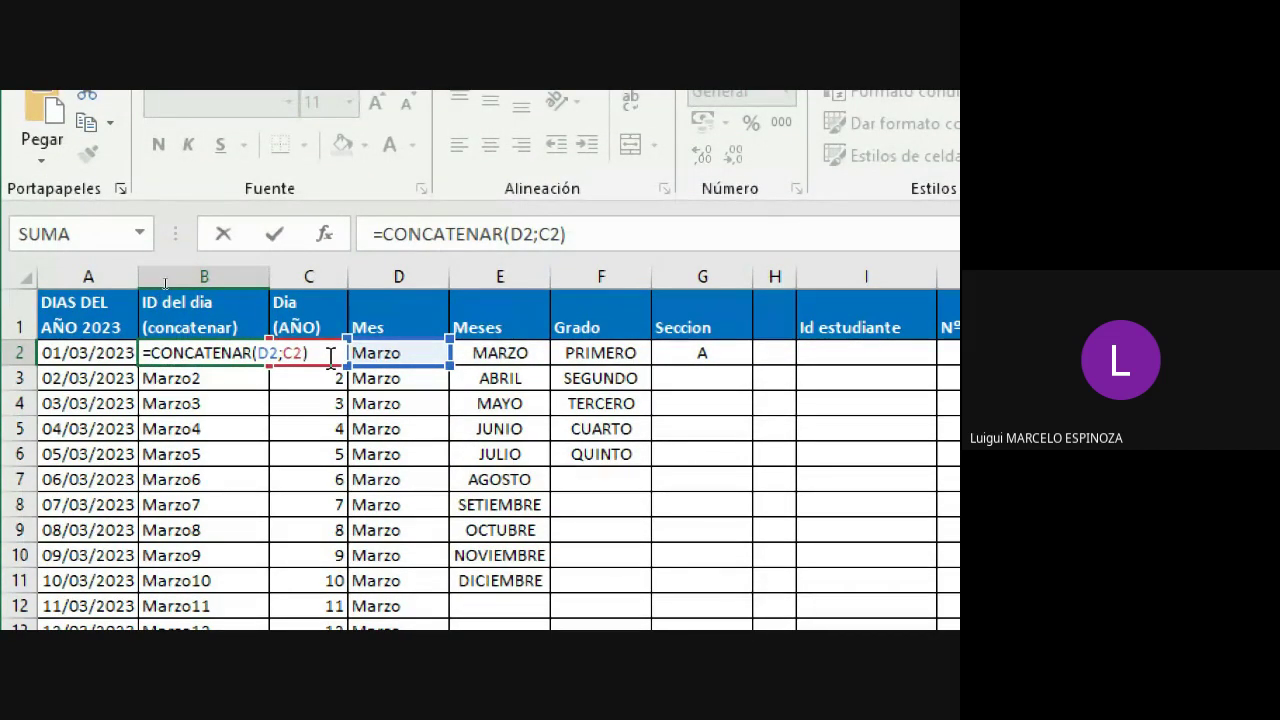
pyautogui.press('Return')
pyautogui.click(179, 353)
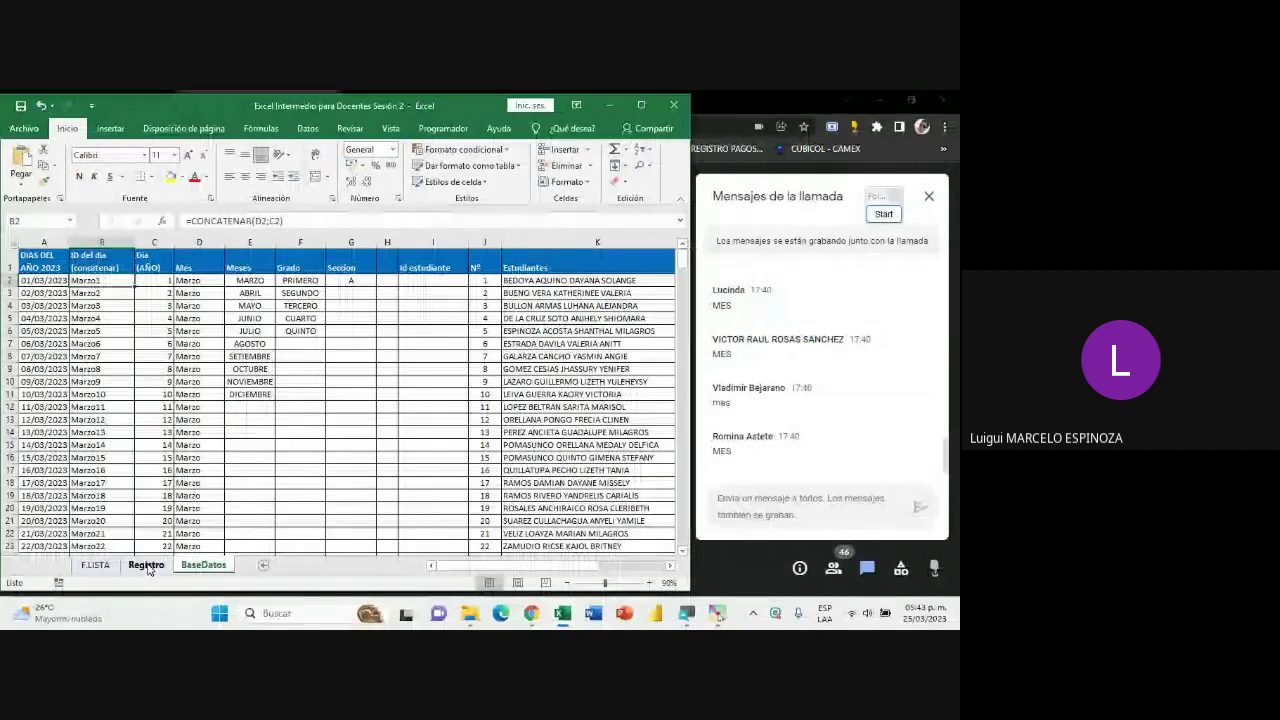
pyautogui.hotkey('ctrl', 'pageup')
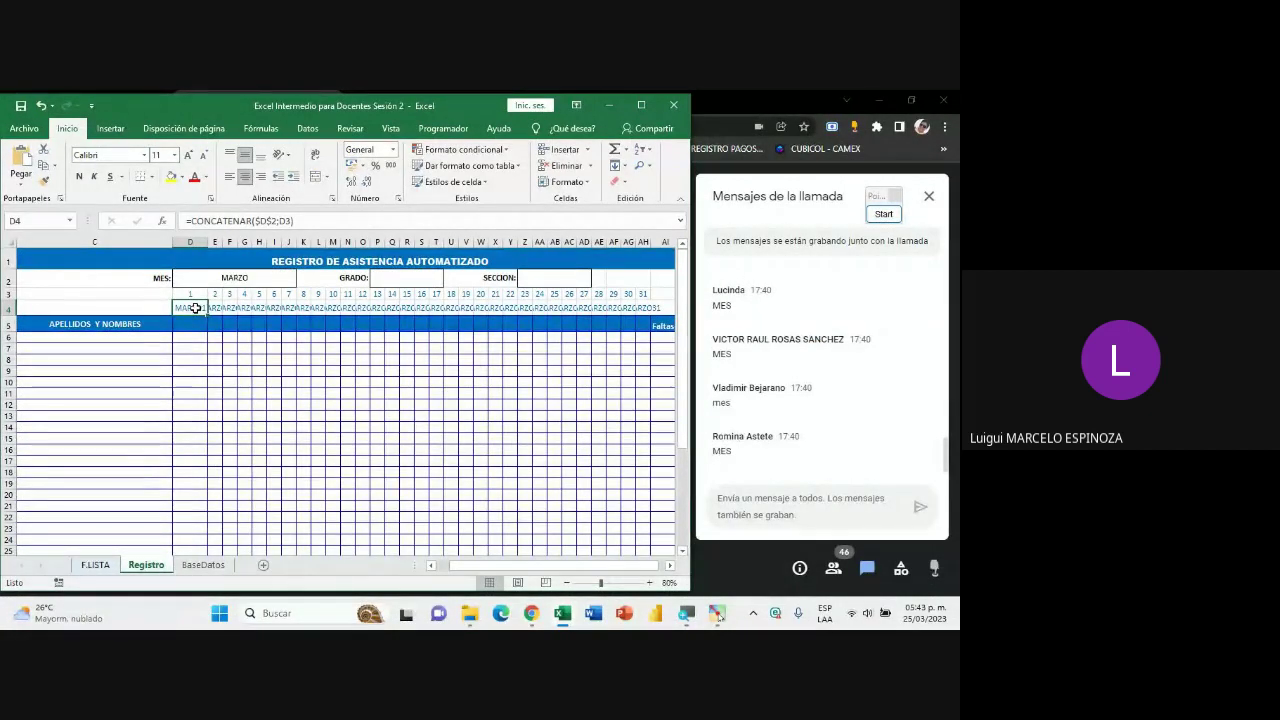
pyautogui.click(203, 565)
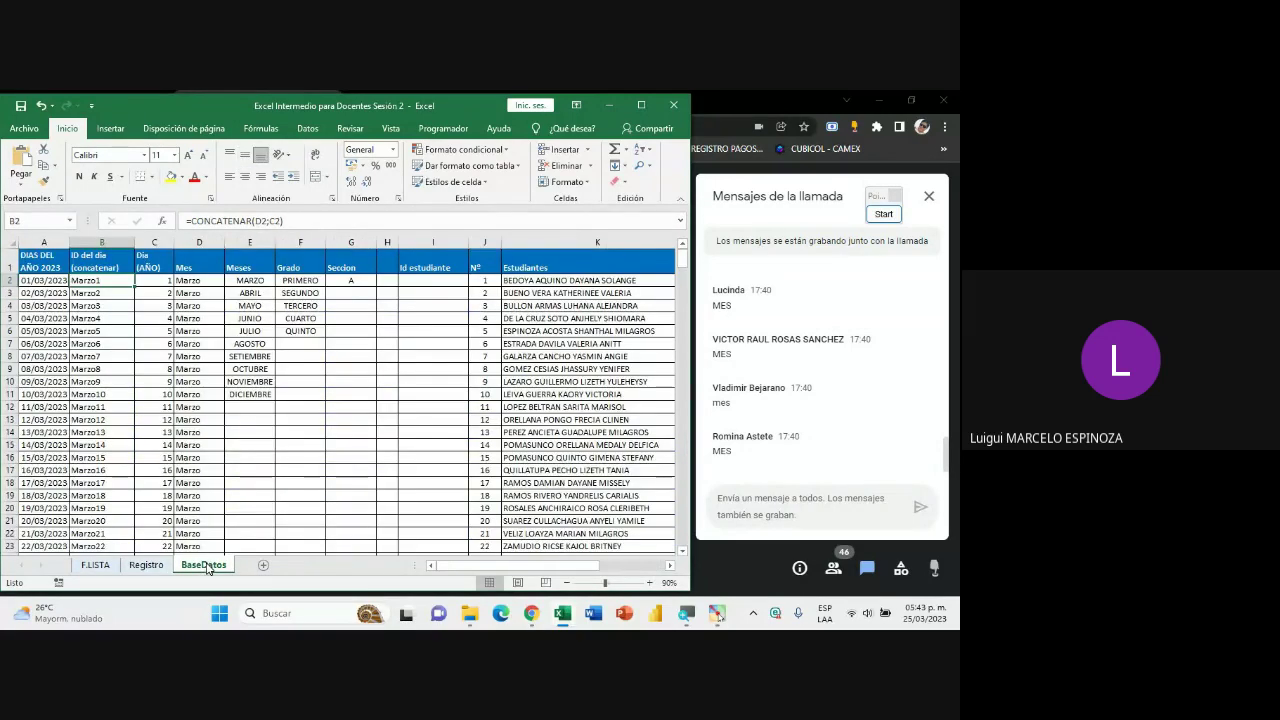
pyautogui.moveTo(250, 280); pyautogui.dragTo(250, 394)
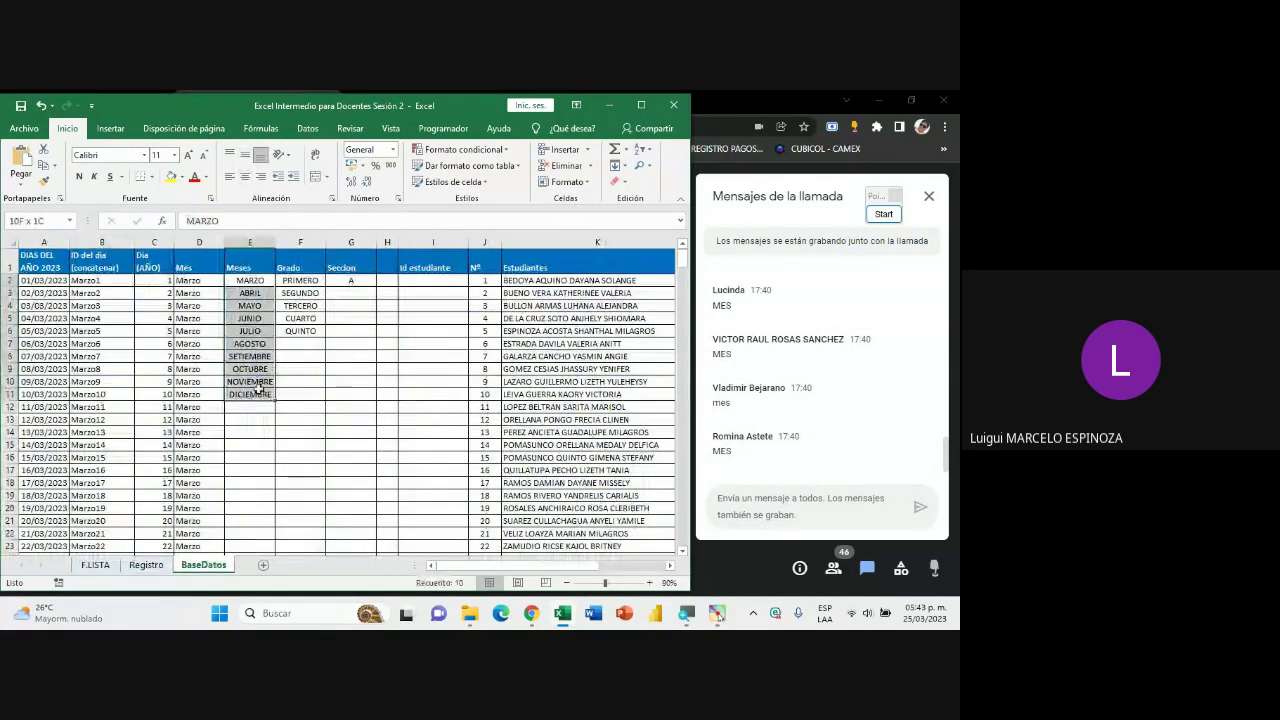
pyautogui.click(290, 158)
pyautogui.click(291, 160)
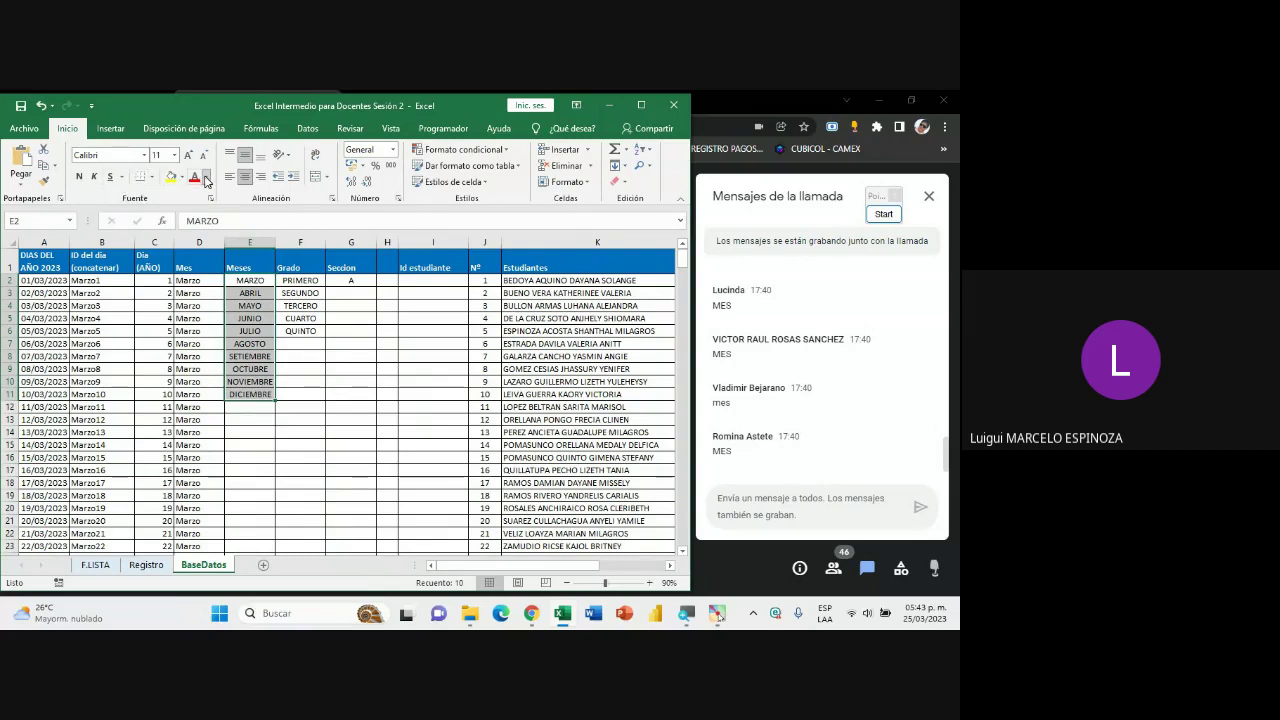
pyautogui.click(207, 180)
pyautogui.click(208, 181)
pyautogui.click(115, 285)
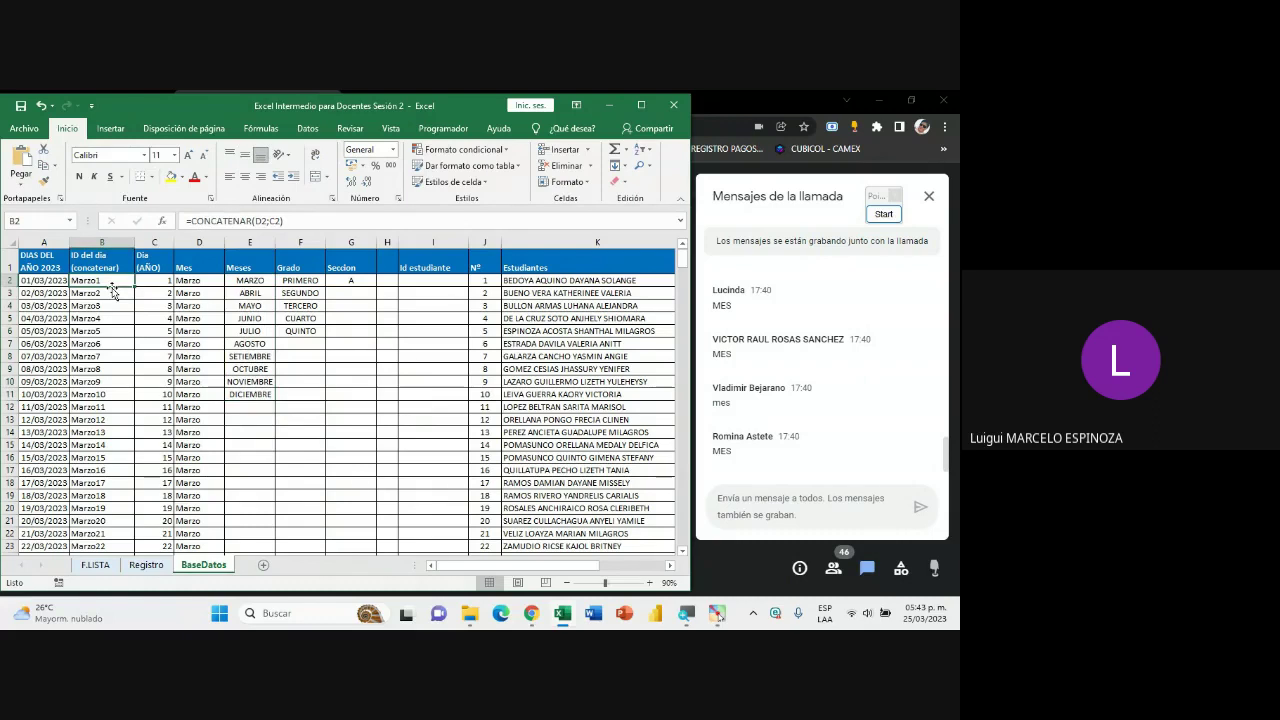
pyautogui.click(146, 566)
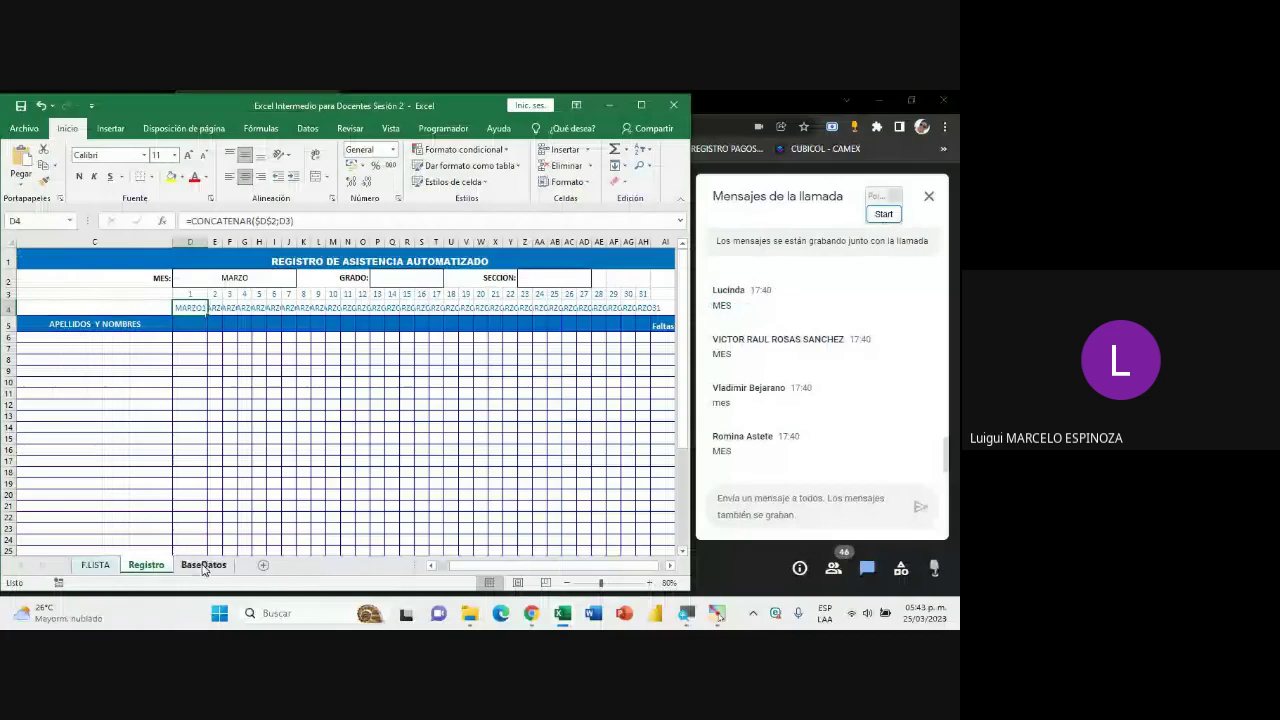
pyautogui.click(203, 565)
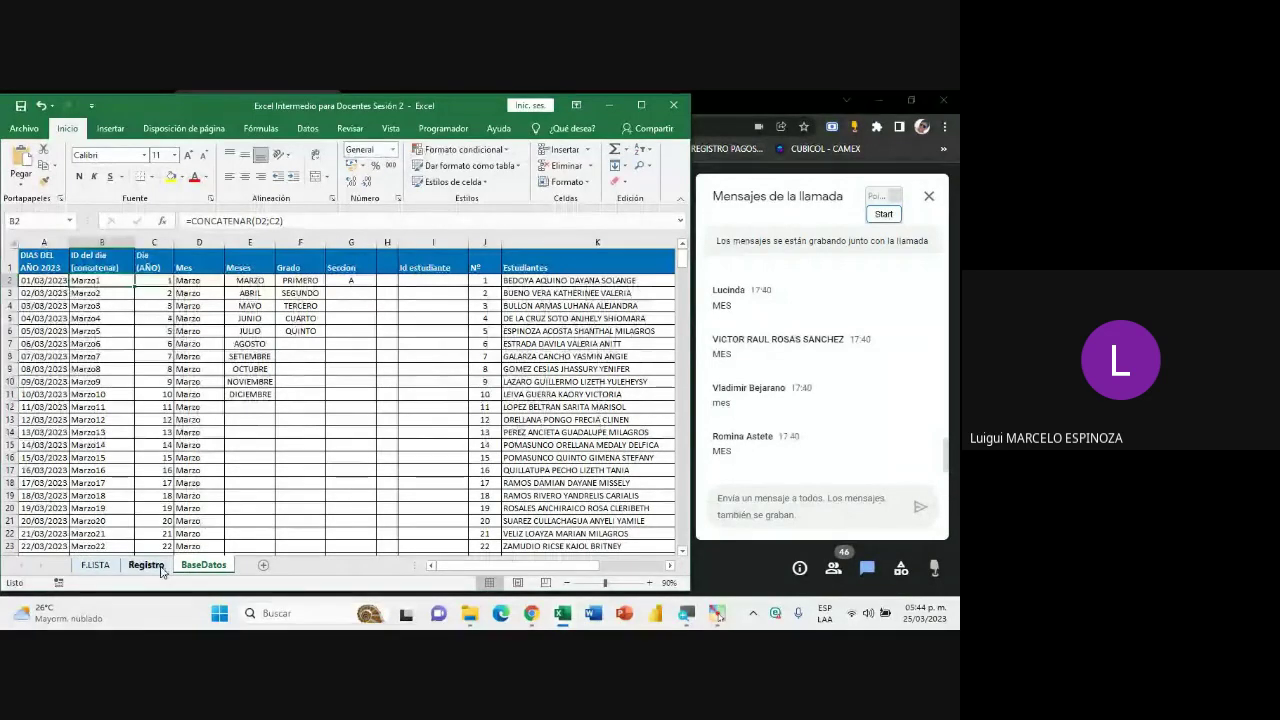
# - On Registro, highlight day-ID cell D4 with a rectangle annotation
pyautogui.click(146, 565)
pyautogui.click(193, 308)
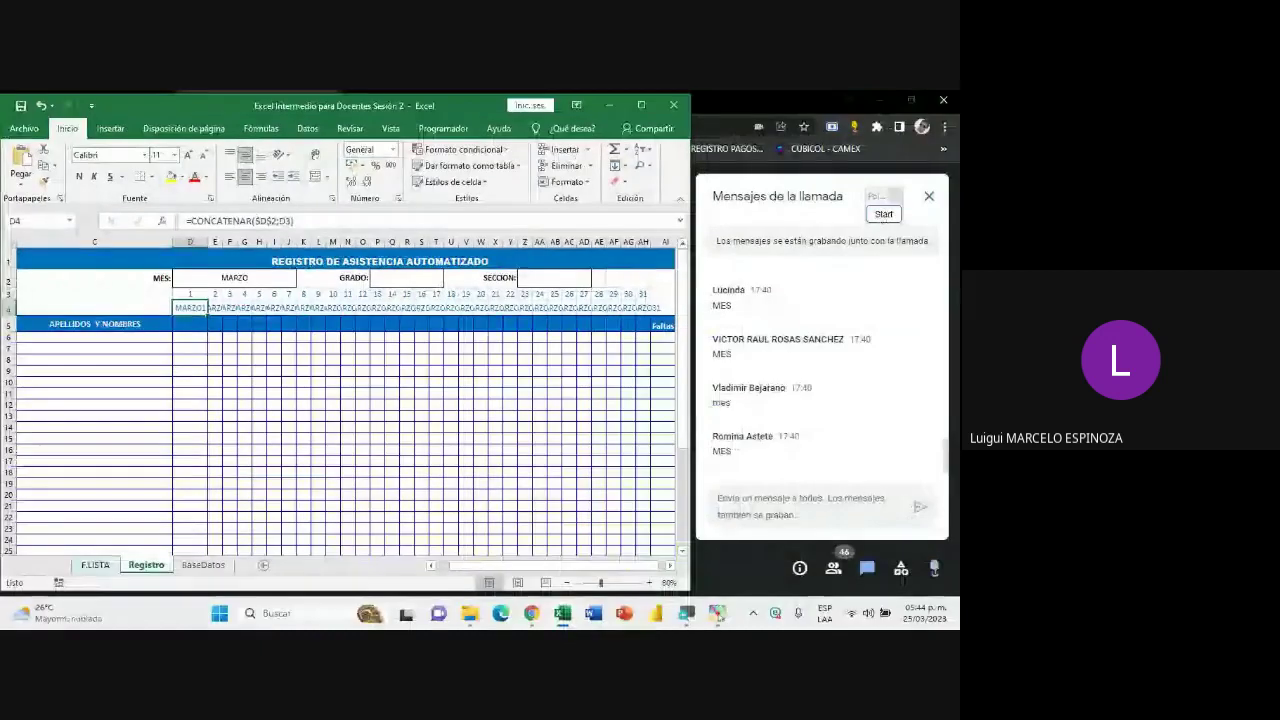
pyautogui.click(884, 214)
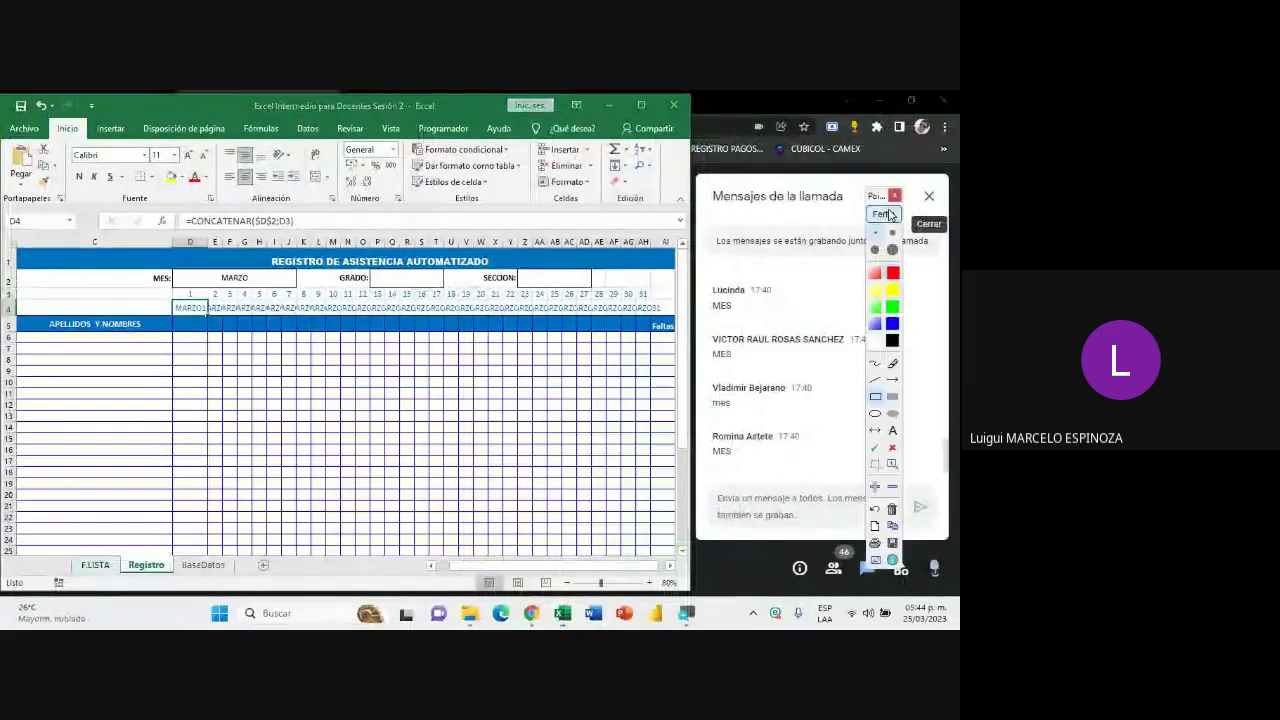
pyautogui.click(875, 398)
pyautogui.moveTo(168, 297); pyautogui.dragTo(211, 320)
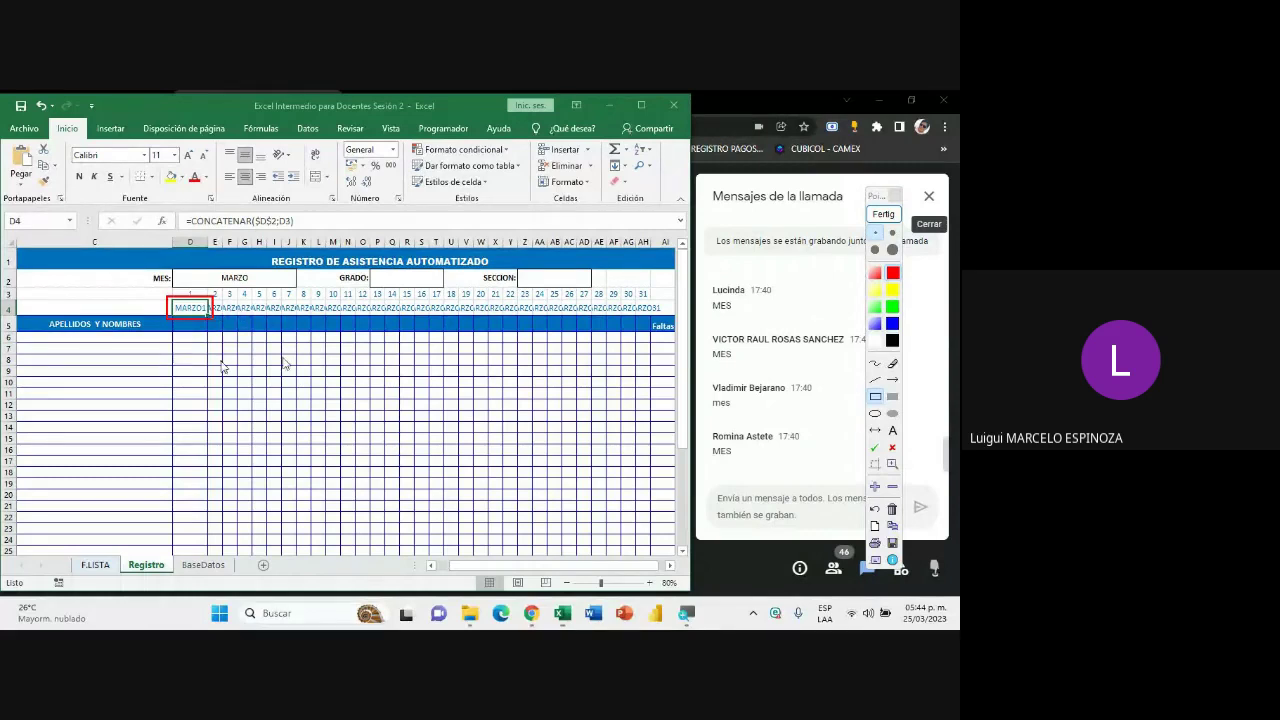
pyautogui.click(883, 214)
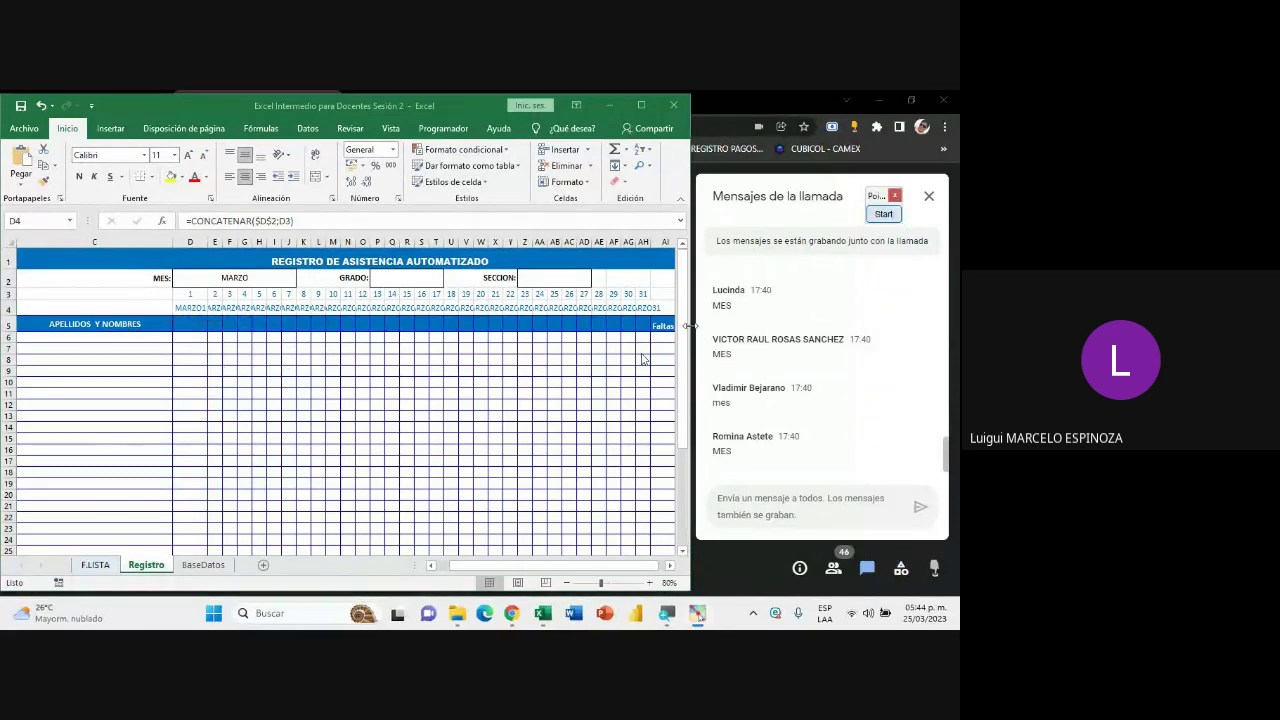
# - On BaseDatos, outline the ID del día column B and Día column C with annotations
pyautogui.click(205, 566)
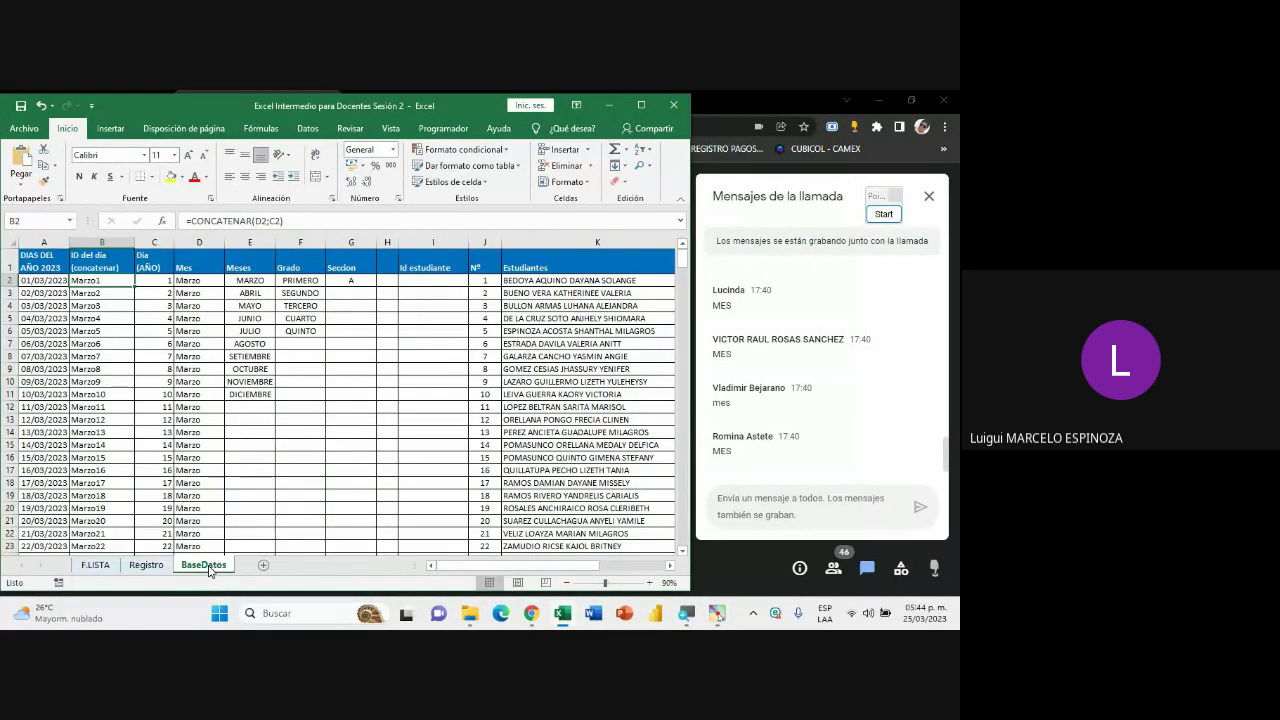
pyautogui.click(884, 216)
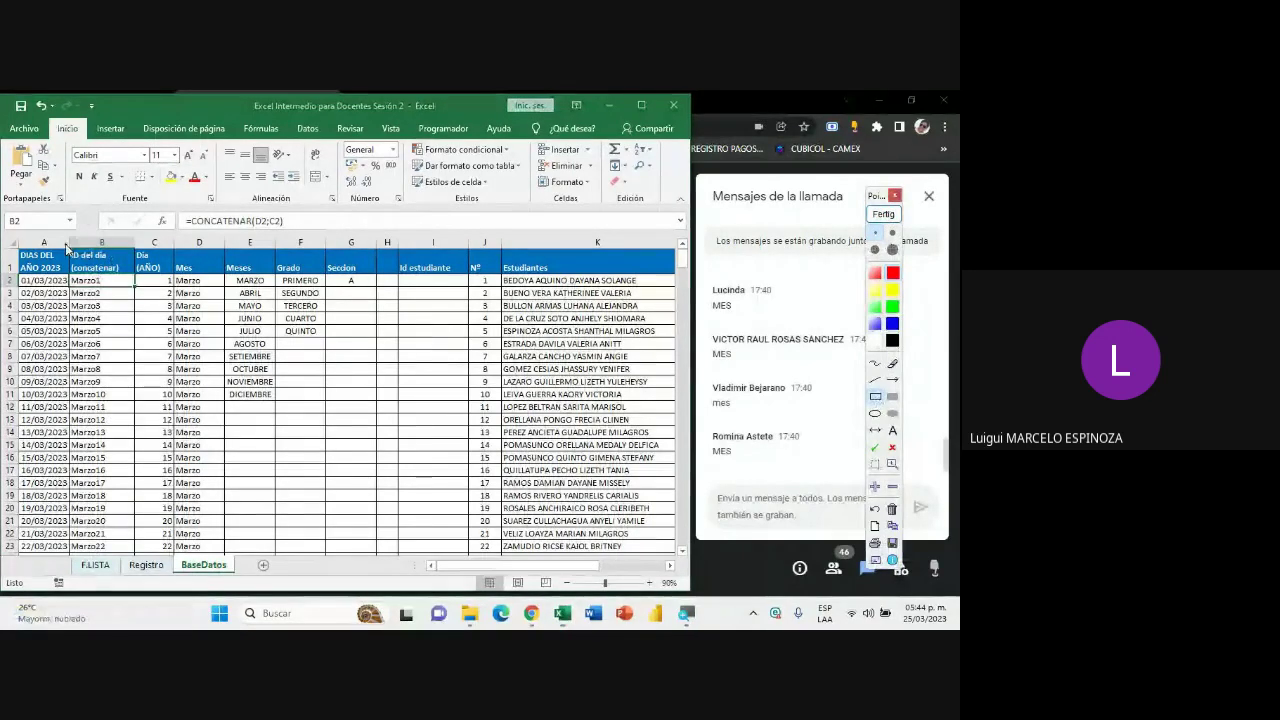
pyautogui.moveTo(66, 246); pyautogui.dragTo(176, 556)
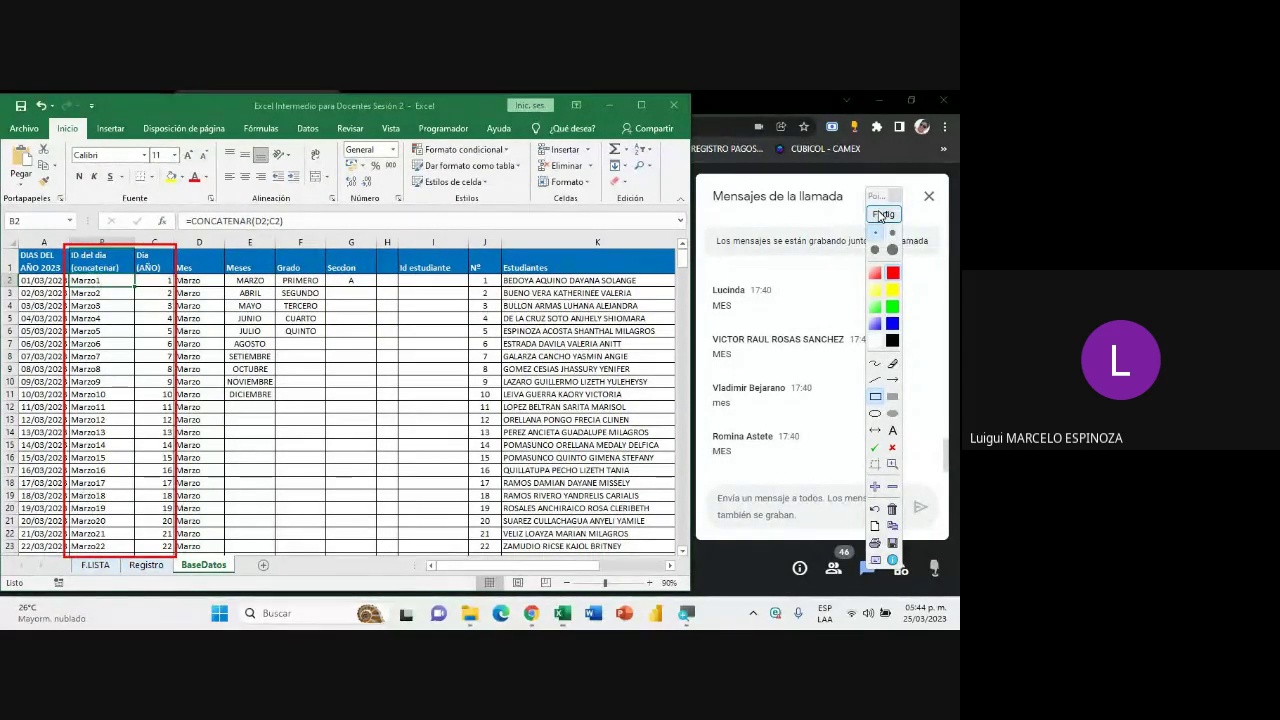
pyautogui.click(880, 216)
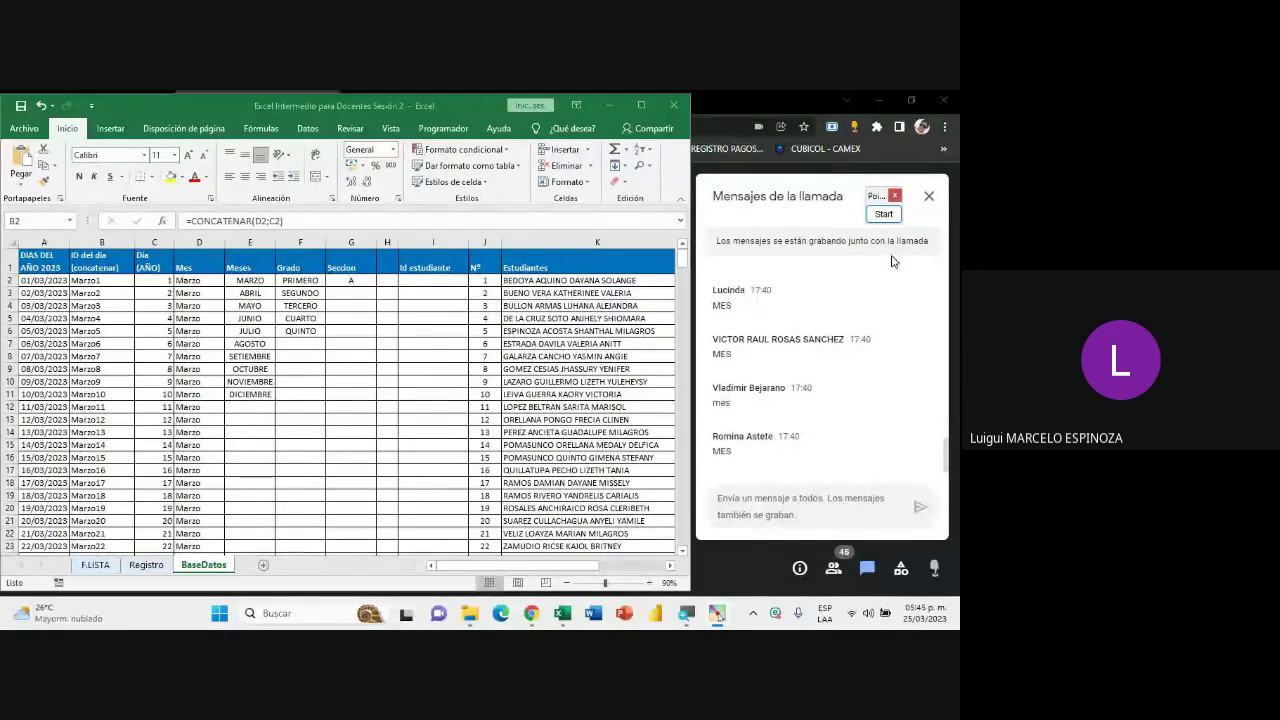
pyautogui.click(884, 214)
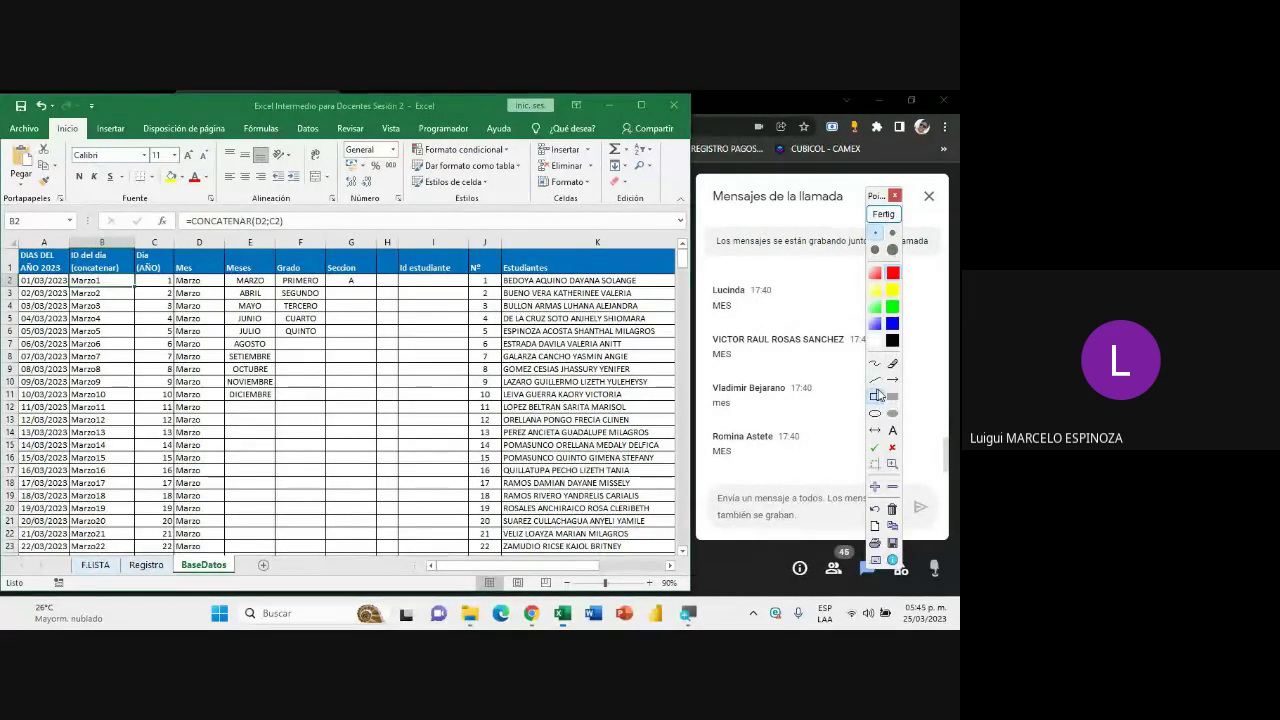
pyautogui.click(877, 396)
pyautogui.moveTo(66, 247)
pyautogui.mouseDown()
pyautogui.moveTo(147, 537)
pyautogui.moveTo(137, 556)
pyautogui.mouseUp()
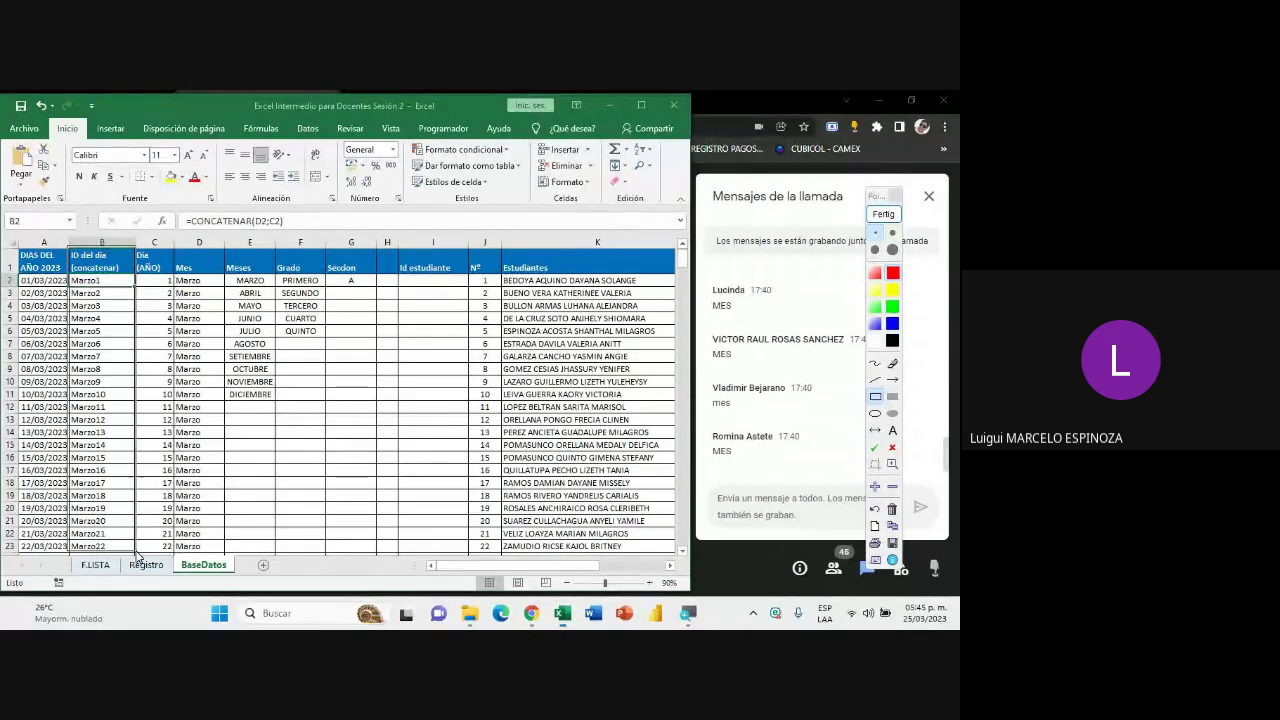
pyautogui.moveTo(137, 556); pyautogui.dragTo(140, 558)
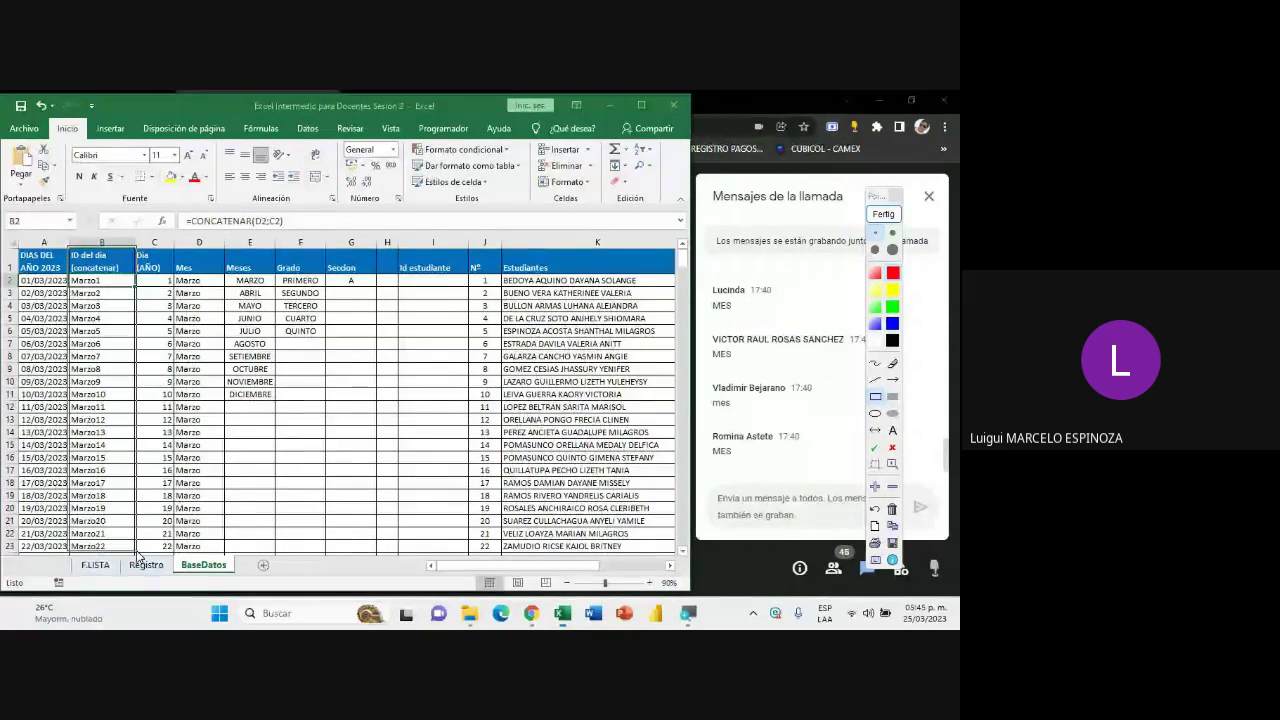
pyautogui.moveTo(135, 244); pyautogui.dragTo(177, 553)
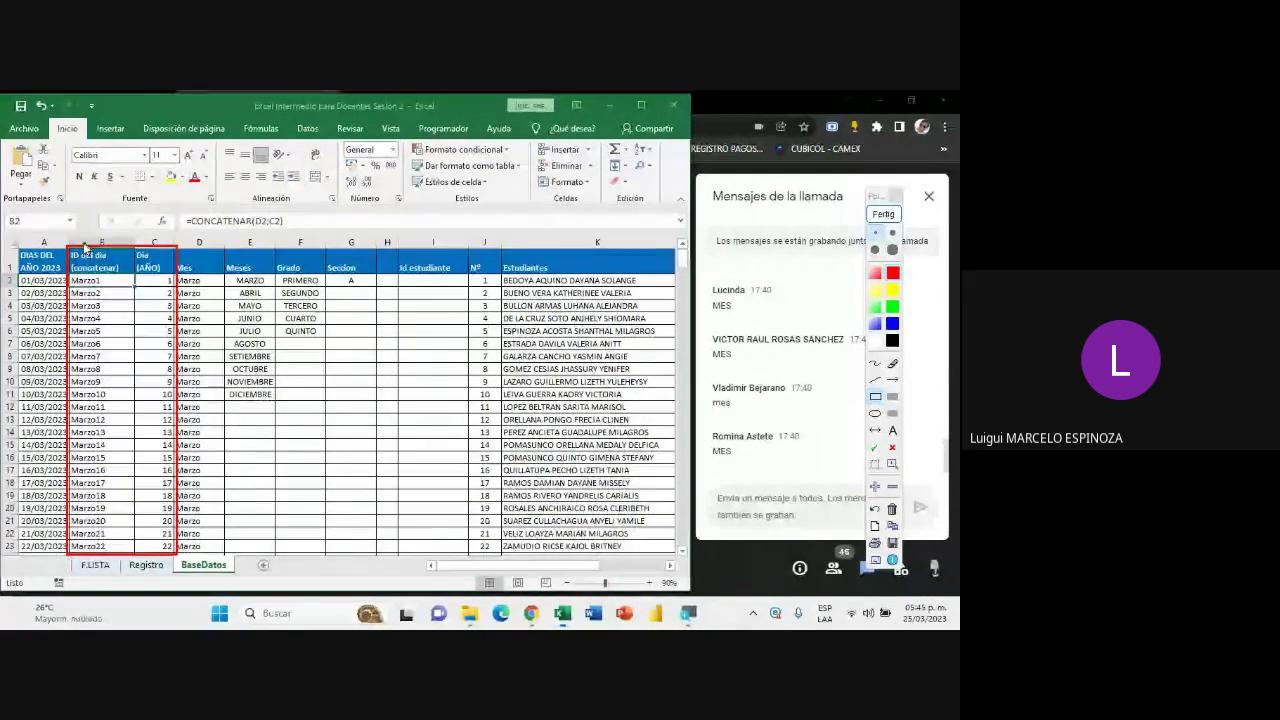
pyautogui.click(884, 214)
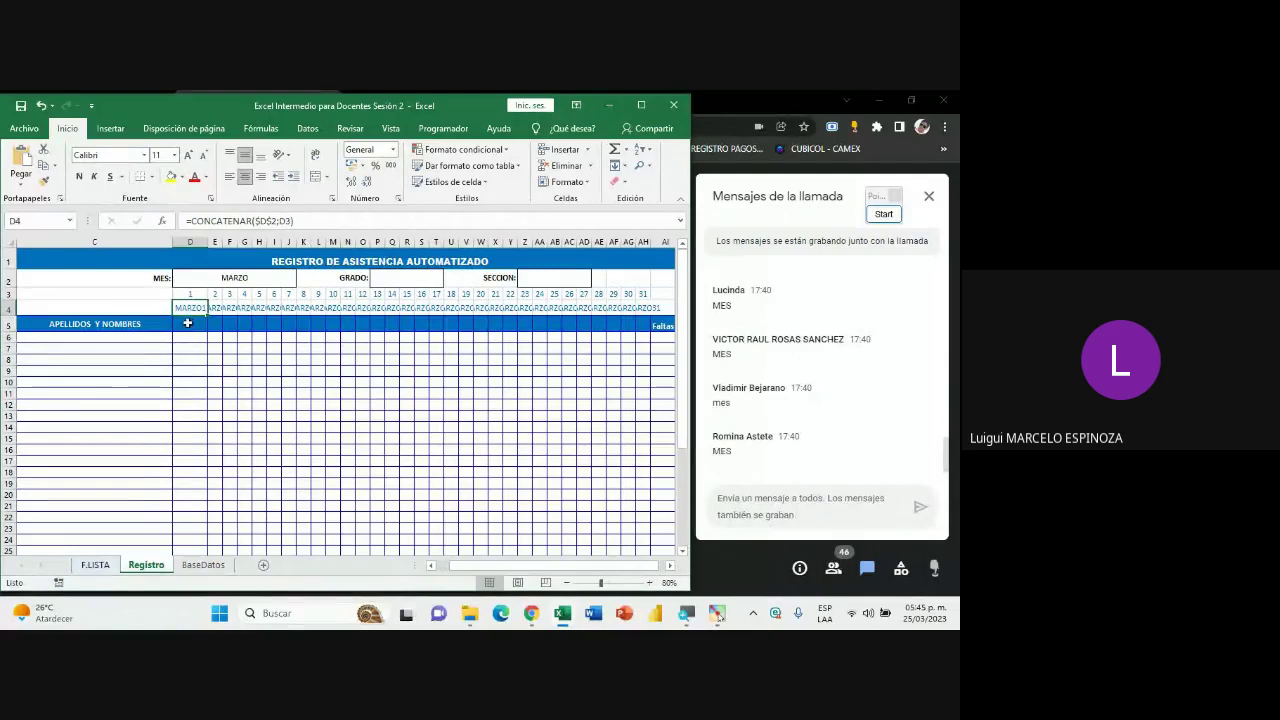
# - Start =BUSCARV(D4; in Registro cell D5, using the MARZO1 day ID as lookup value
pyautogui.click(201, 566)
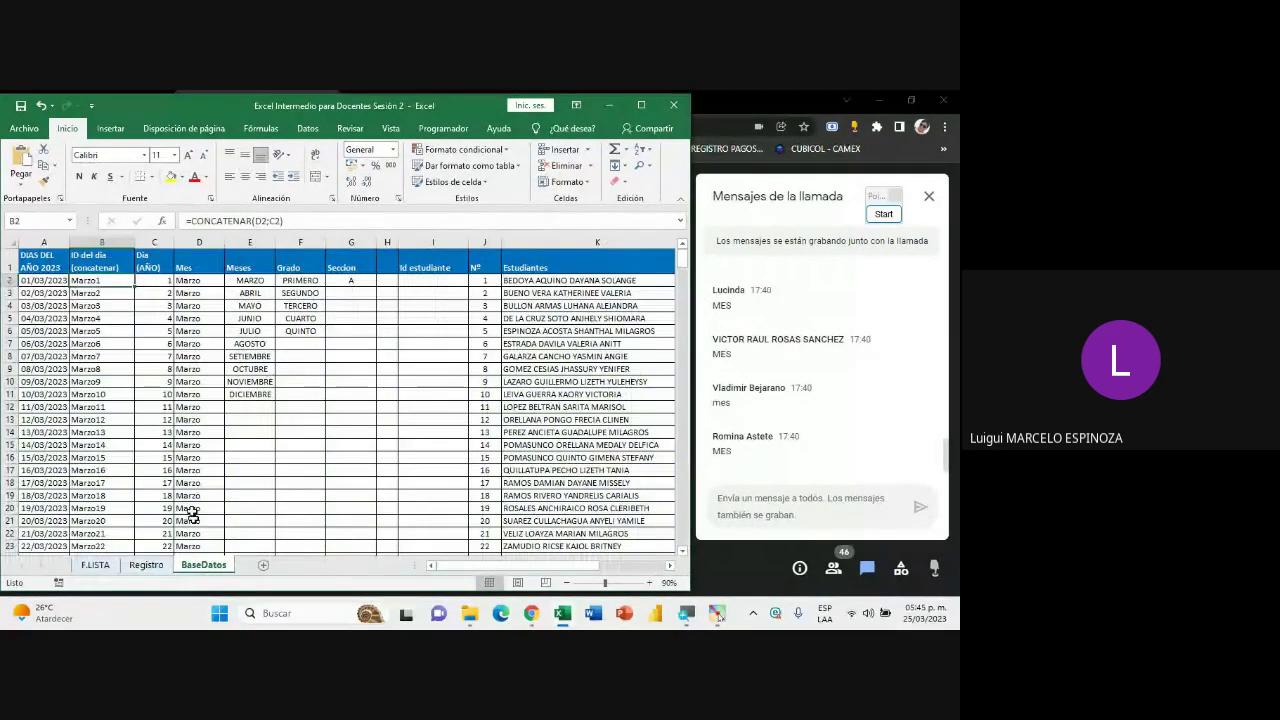
pyautogui.click(146, 566)
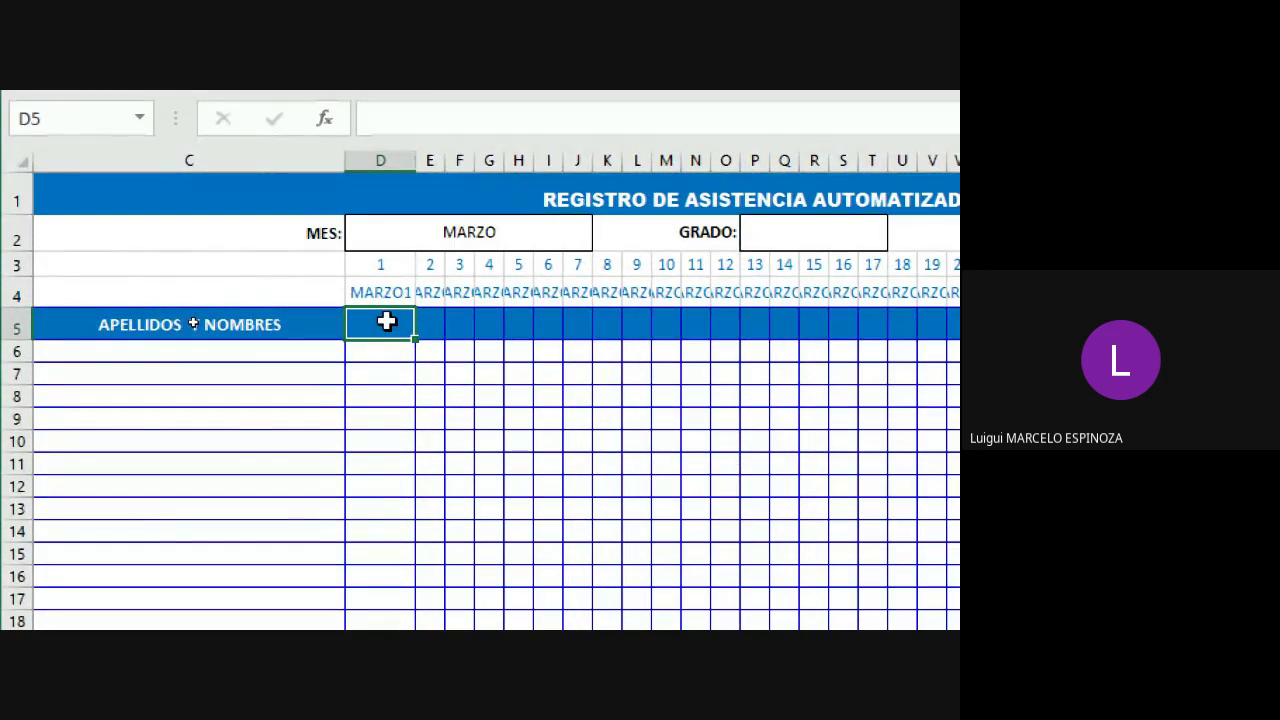
pyautogui.doubleClick(386, 321)
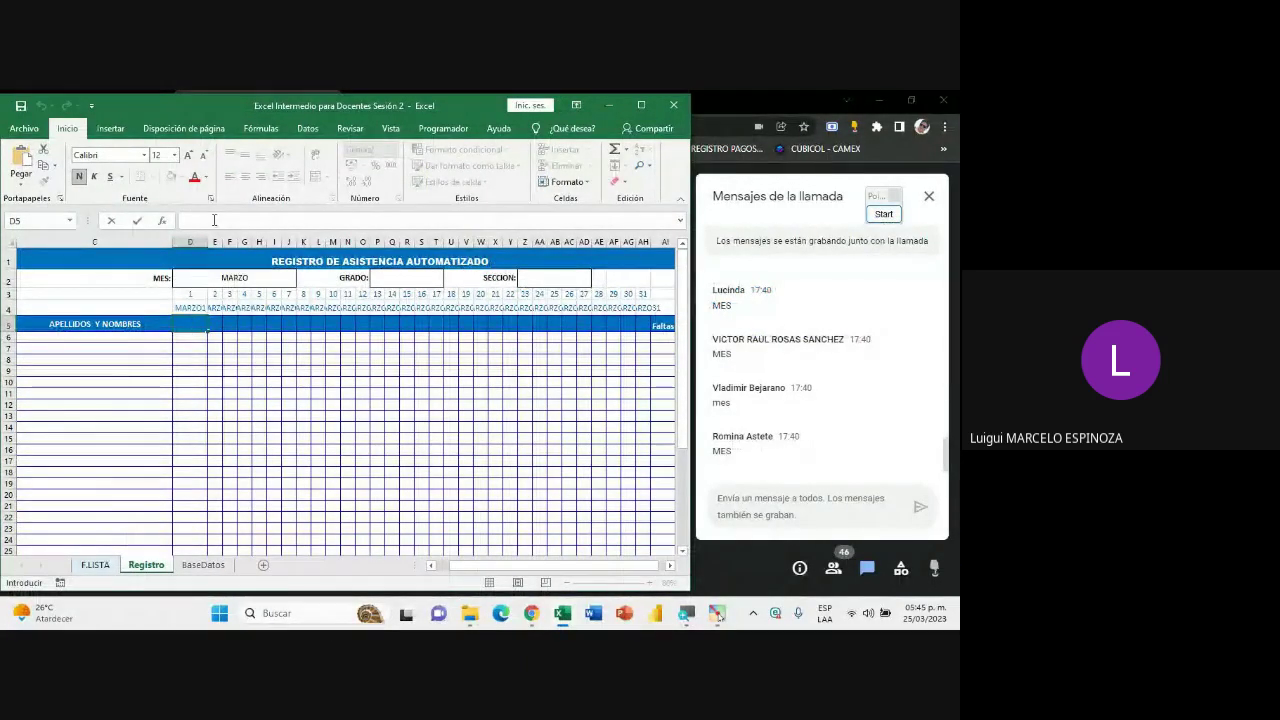
pyautogui.click(214, 220)
pyautogui.write('=BUSC')
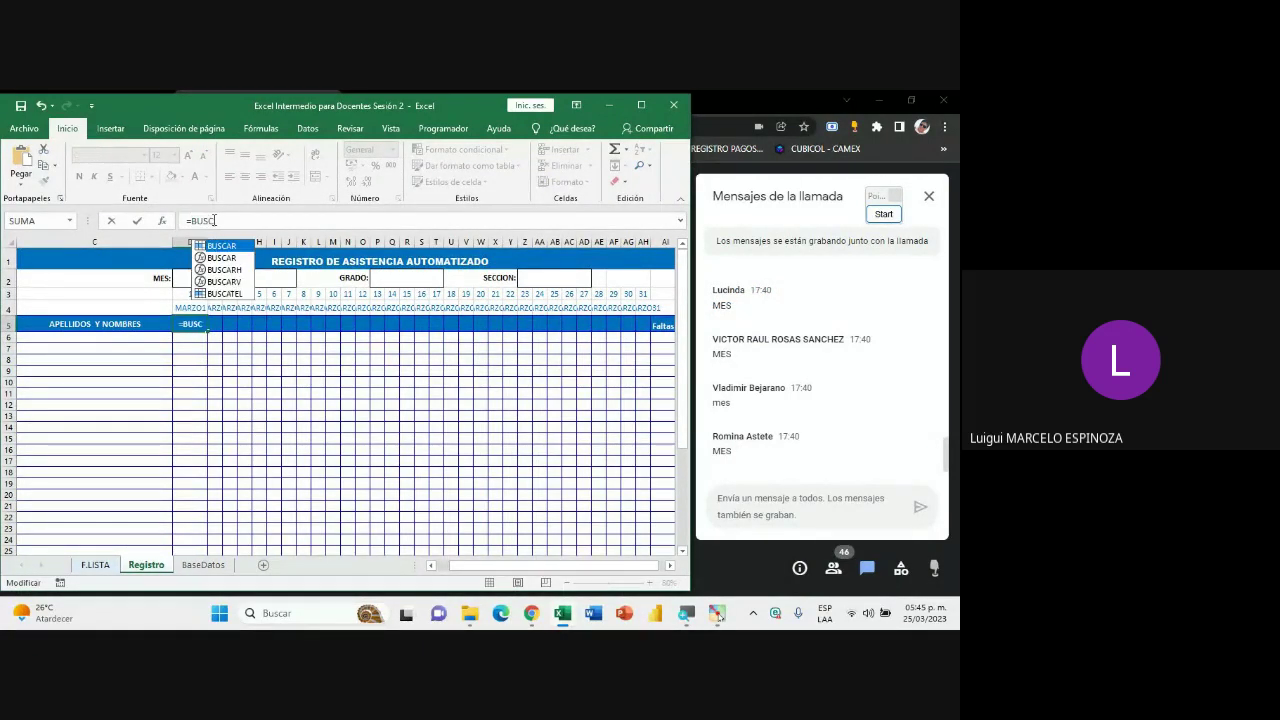
pyautogui.write('ARV')
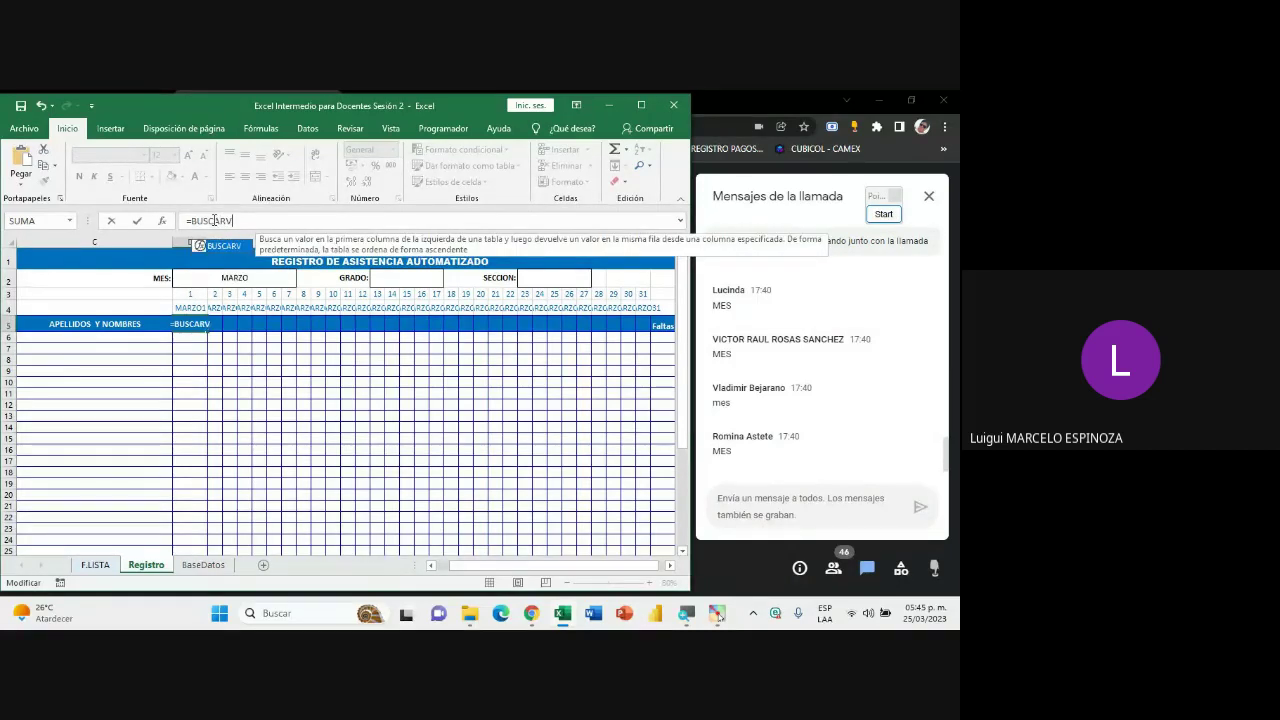
pyautogui.write('(')
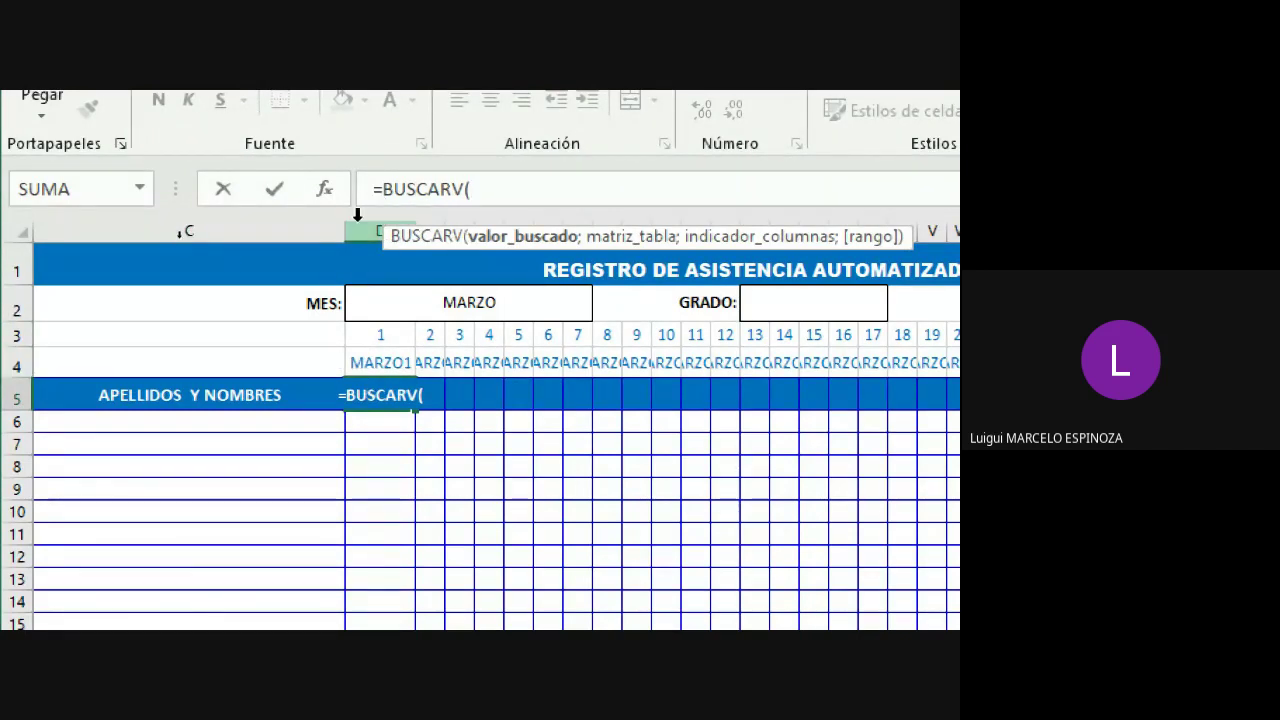
pyautogui.click(397, 365)
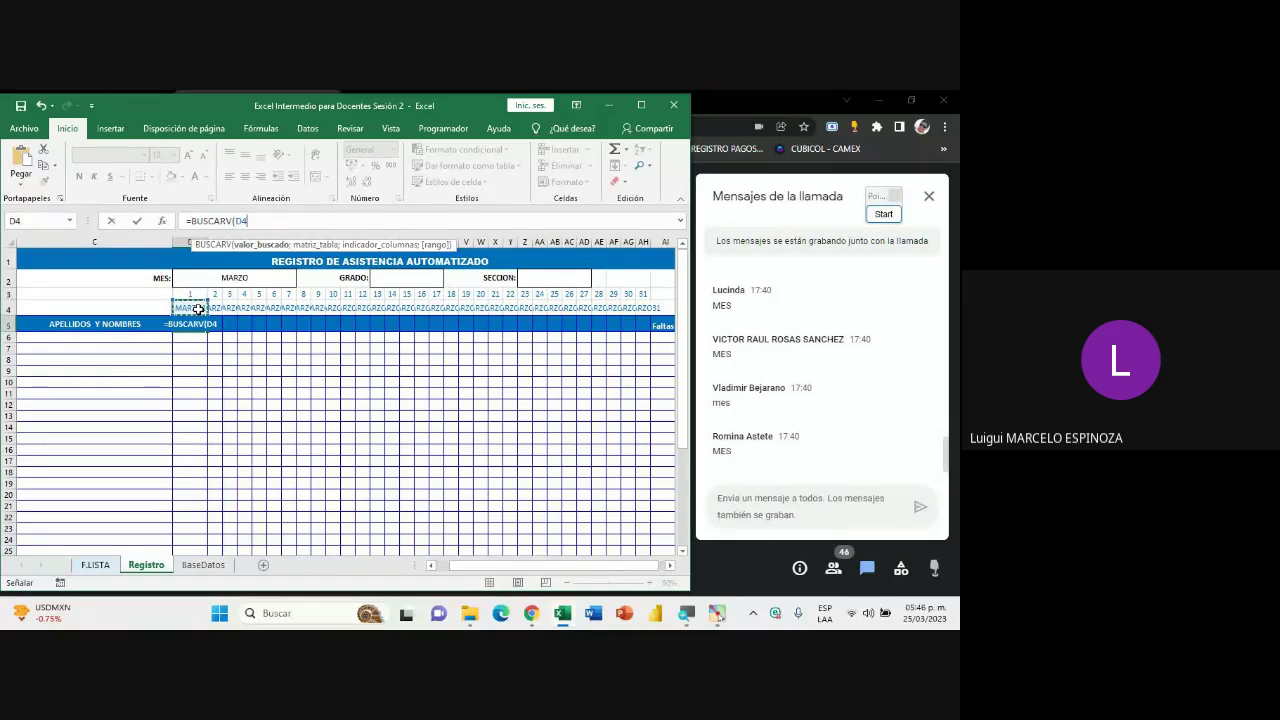
pyautogui.write(';')
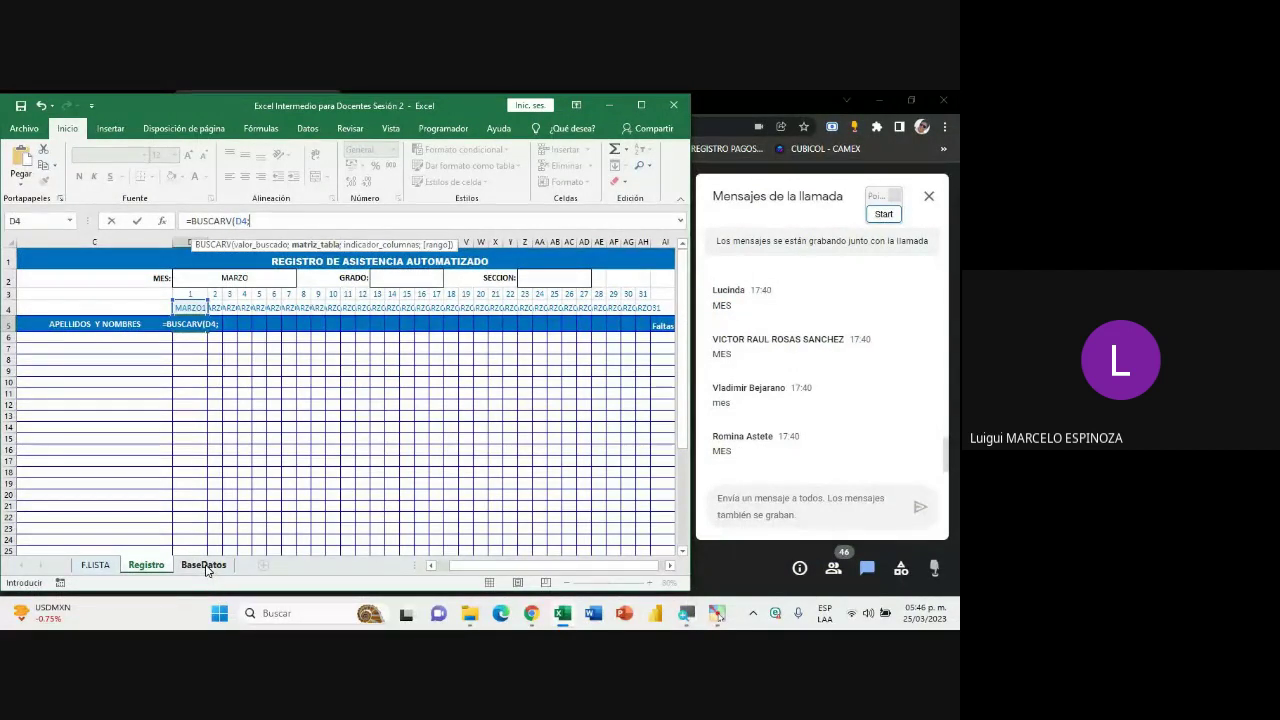
# - Add BaseDatos!B2:C307 as the lookup table, followed by a semicolon
pyautogui.click(204, 565)
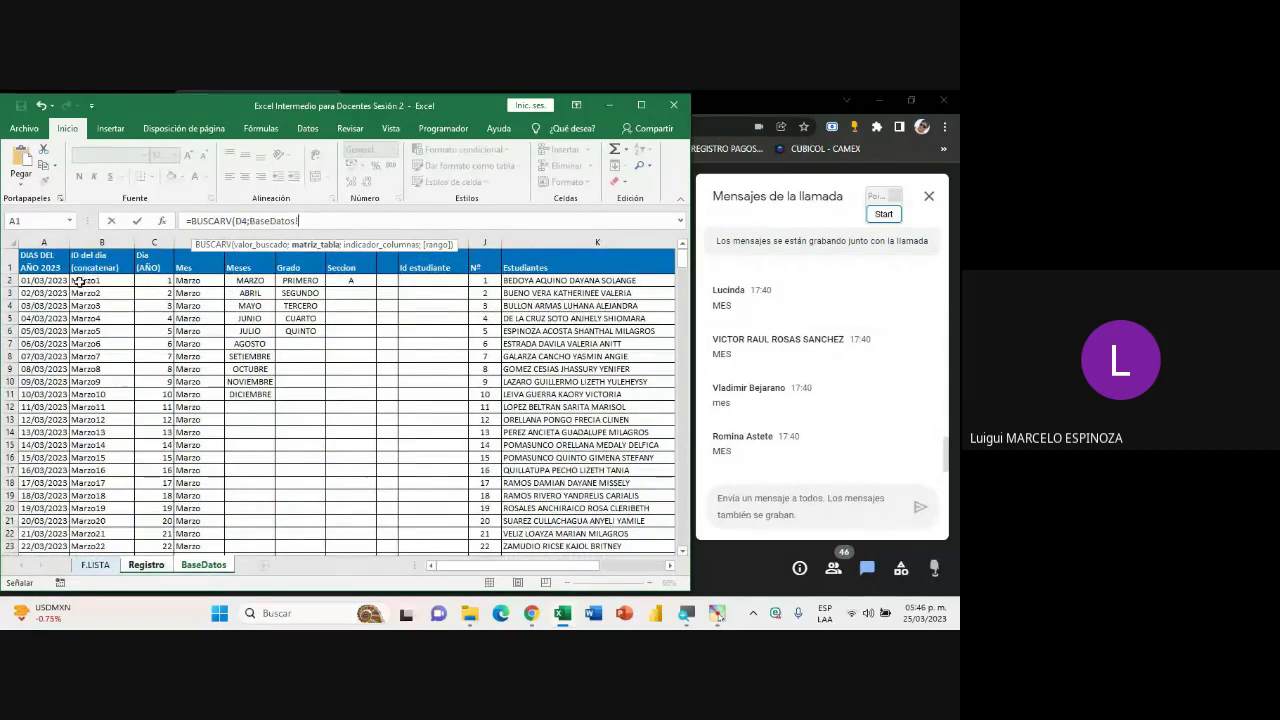
pyautogui.moveTo(80, 280)
pyautogui.mouseDown()
pyautogui.moveTo(155, 432)
pyautogui.moveTo(152, 619)
pyautogui.moveTo(135, 201)
pyautogui.moveTo(137, 259)
pyautogui.mouseUp()
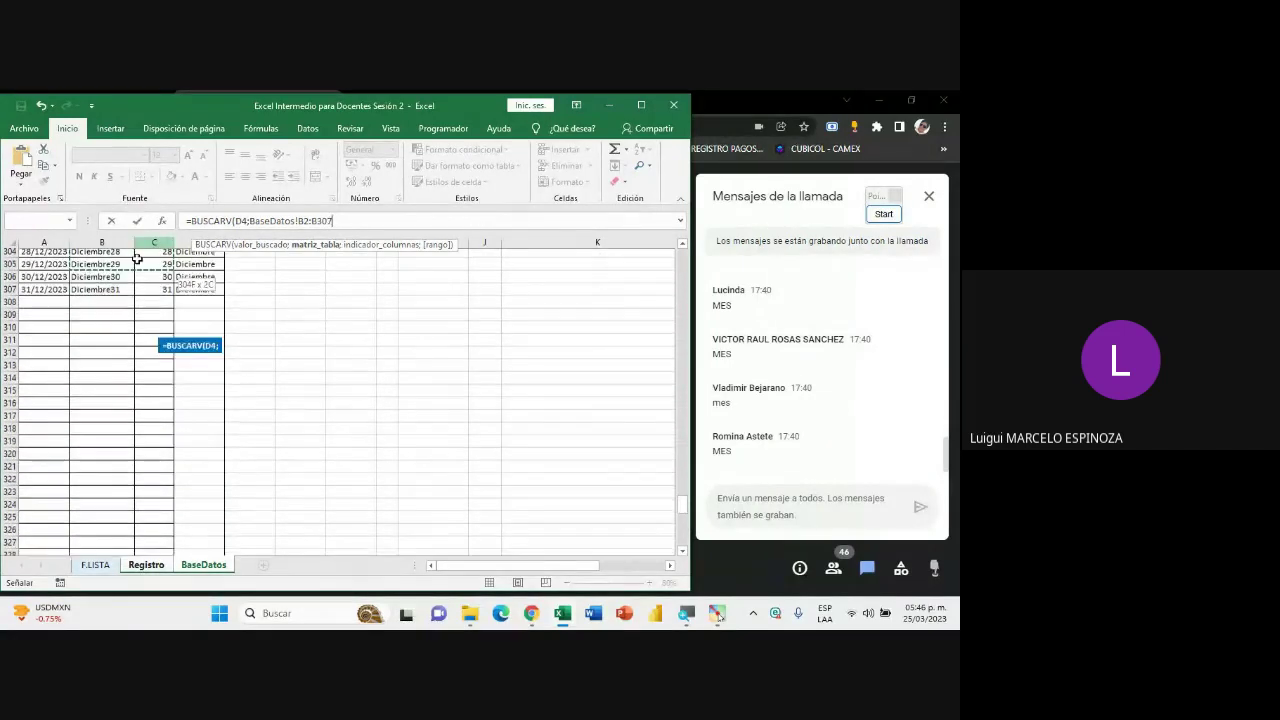
pyautogui.moveTo(137, 259); pyautogui.dragTo(137, 289)
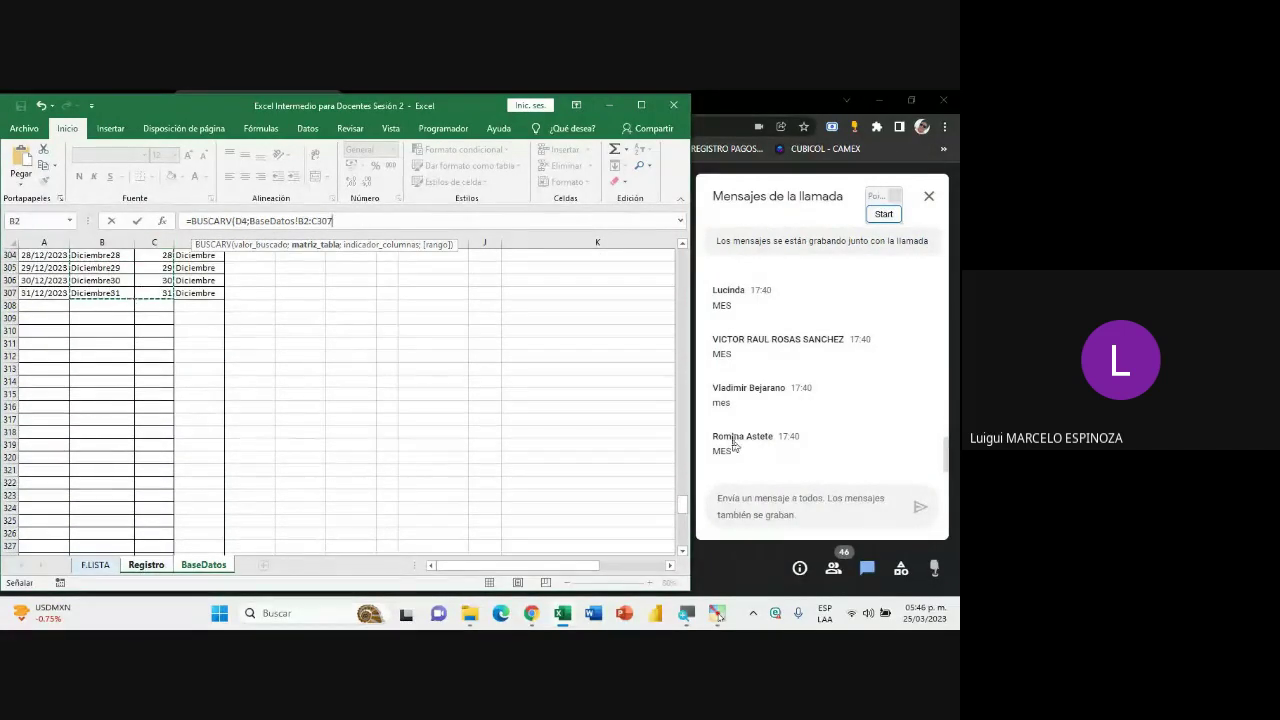
pyautogui.moveTo(683, 505); pyautogui.dragTo(684, 255)
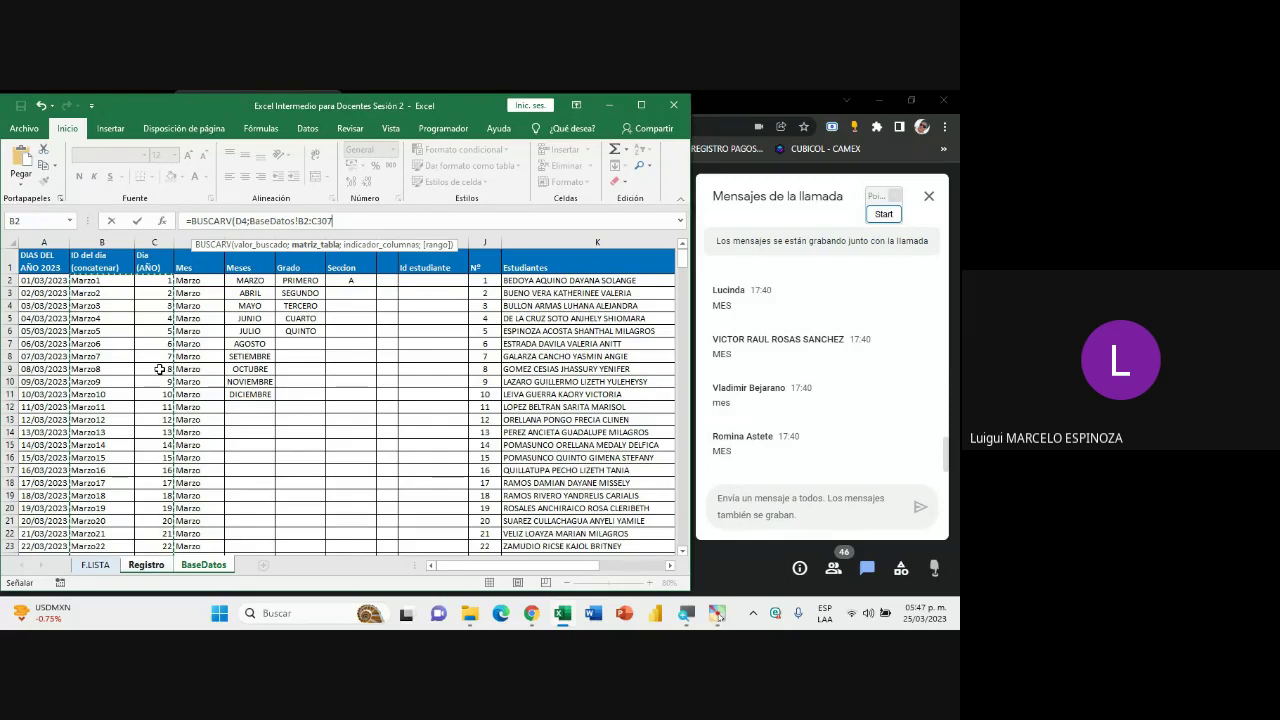
pyautogui.write(';')
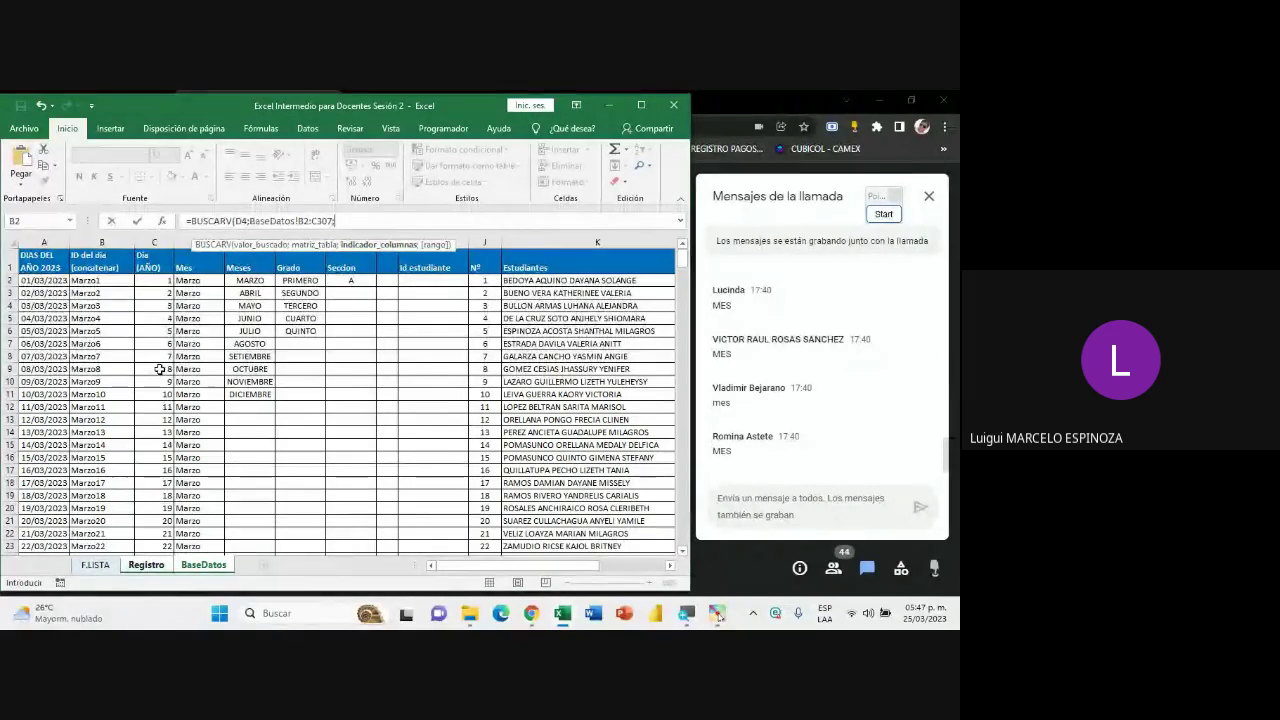
pyautogui.click(895, 214)
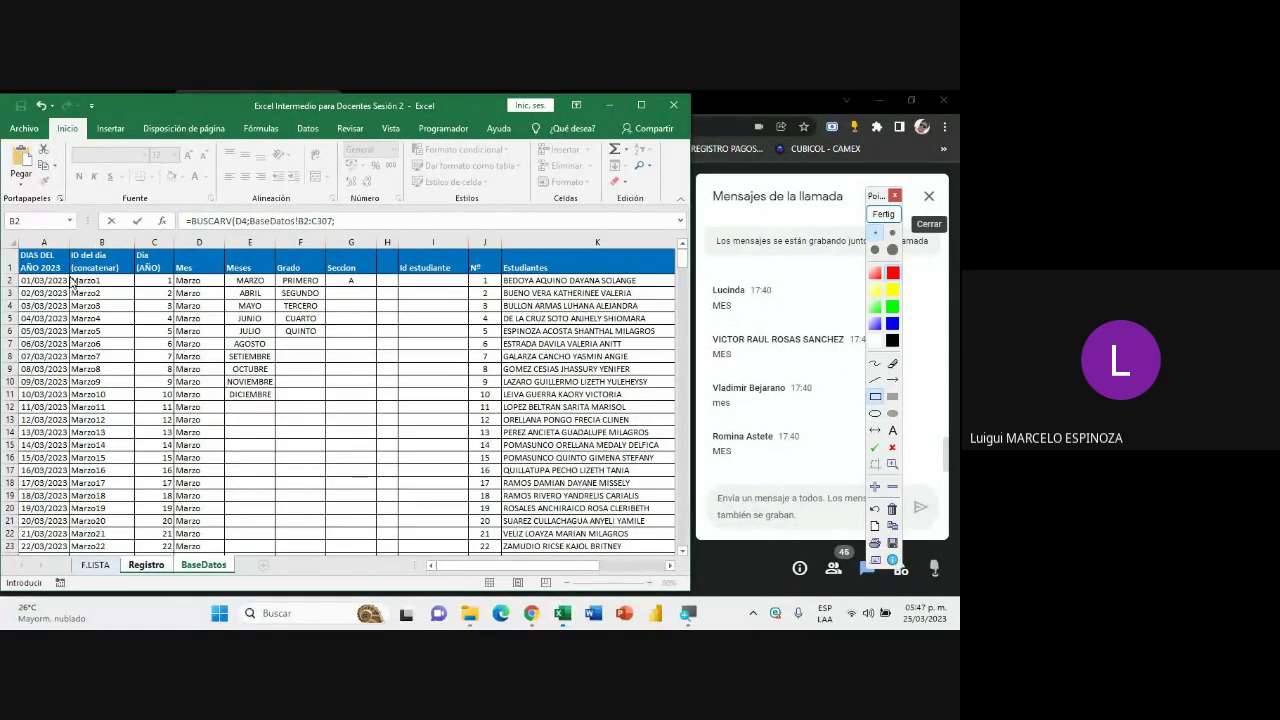
pyautogui.moveTo(66, 268); pyautogui.dragTo(179, 558)
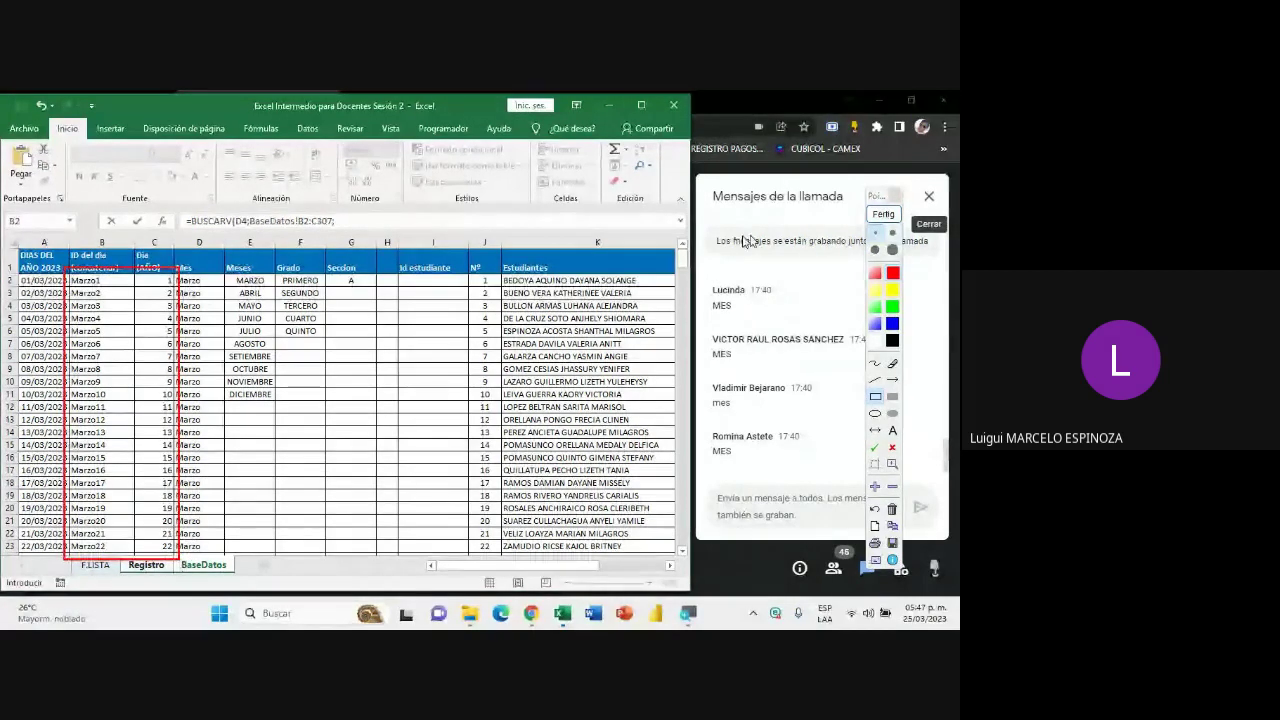
pyautogui.click(875, 363)
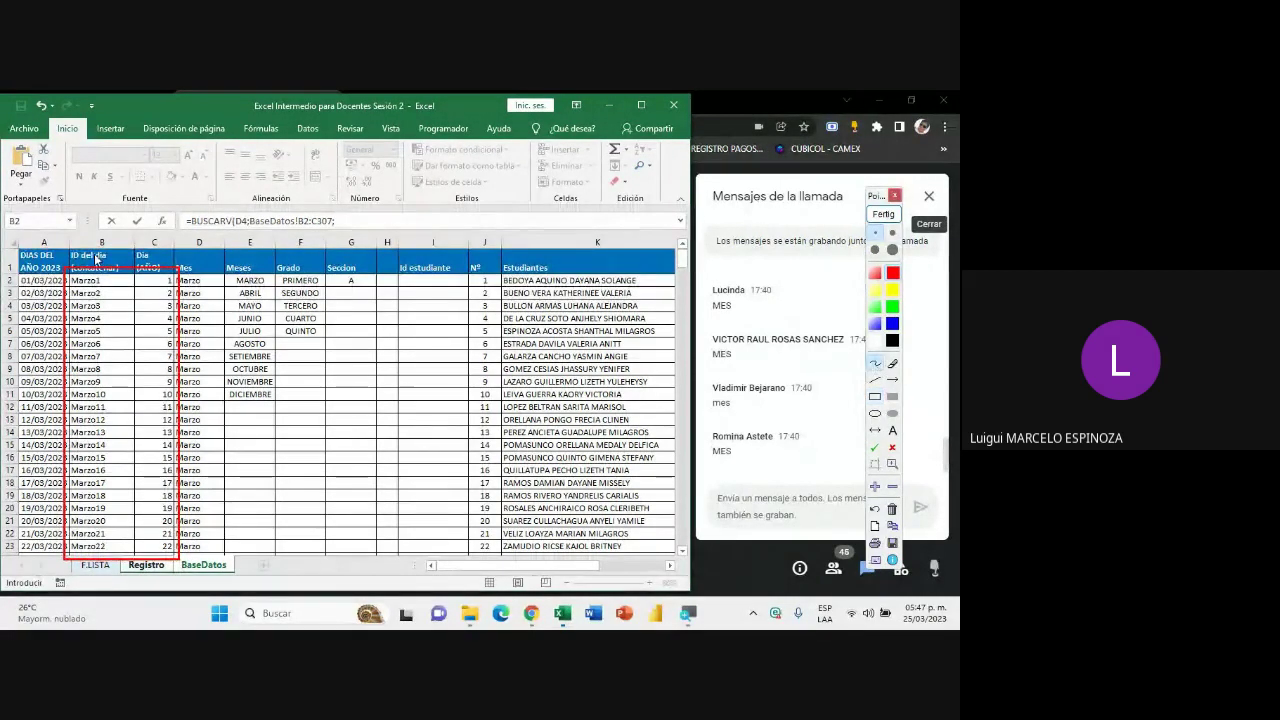
pyautogui.moveTo(106, 236); pyautogui.dragTo(104, 262)
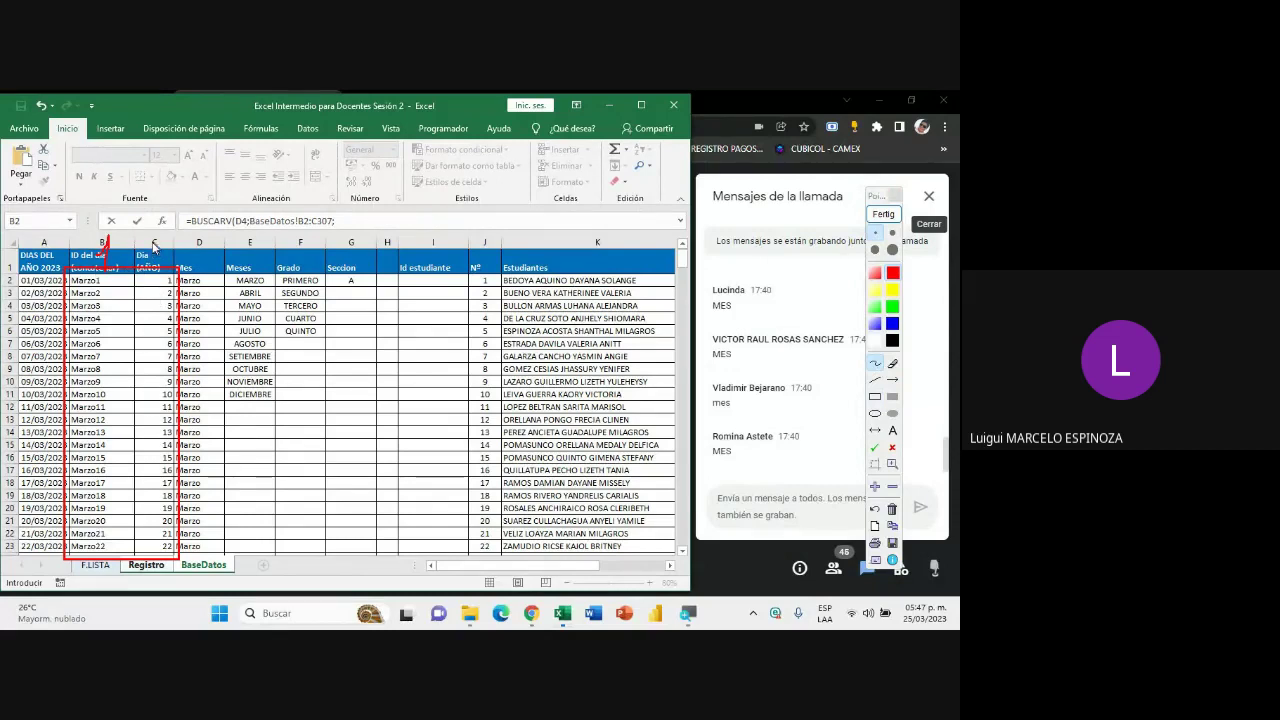
pyautogui.moveTo(153, 245); pyautogui.dragTo(168, 252)
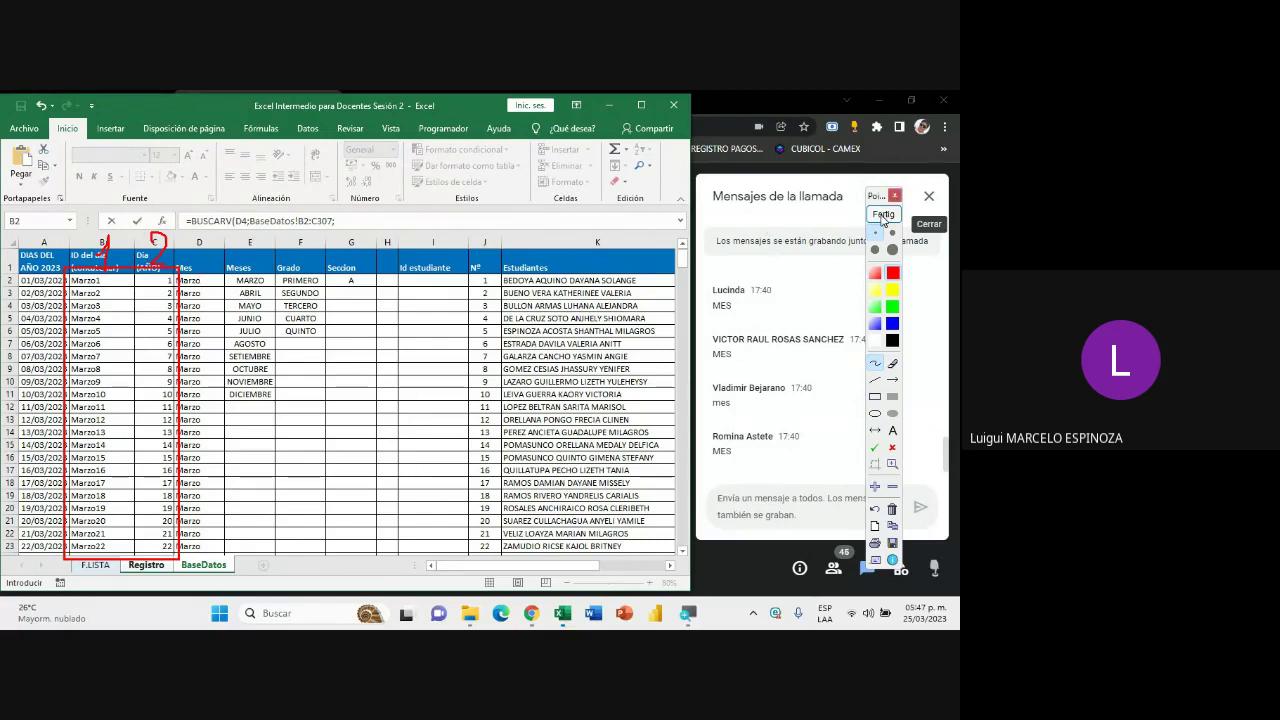
pyautogui.click(883, 214)
pyautogui.click(365, 220)
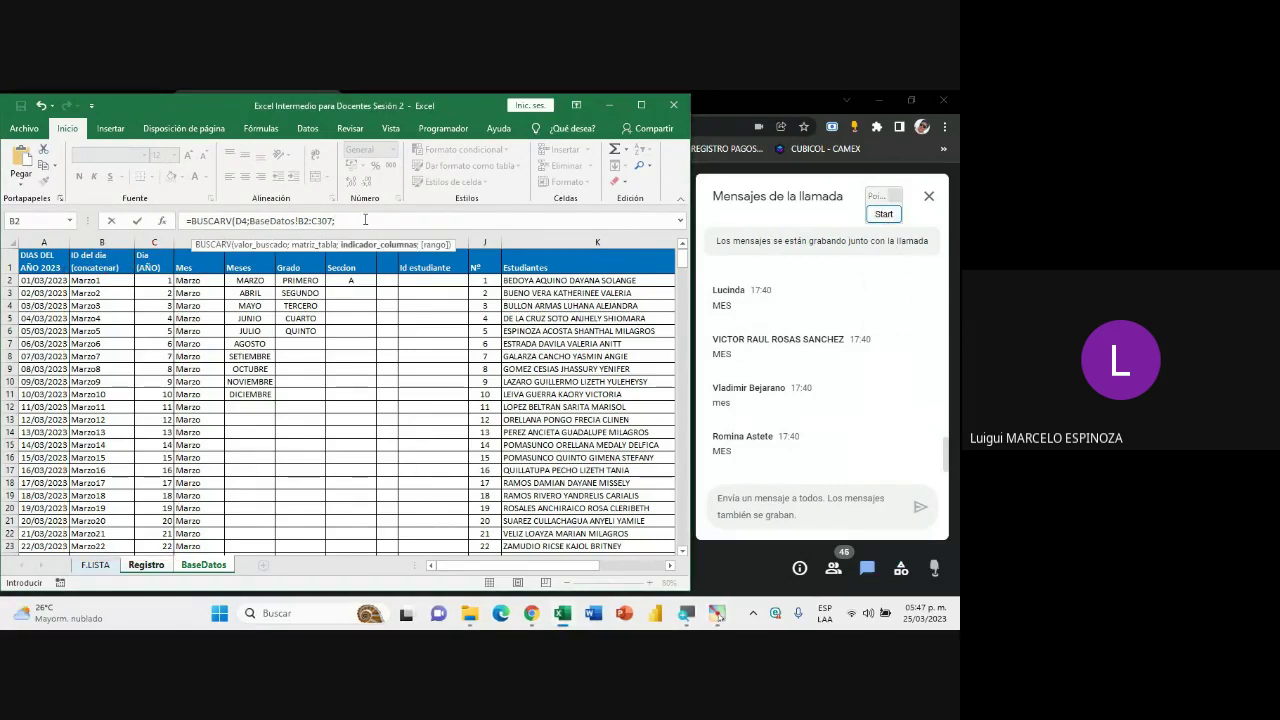
# - Complete D5's lookup as =BUSCARV(D4;BaseDatos!B2:C307;2;FALSO) for an exact match on column 2
pyautogui.write('2:C307;2')
pyautogui.write(';')
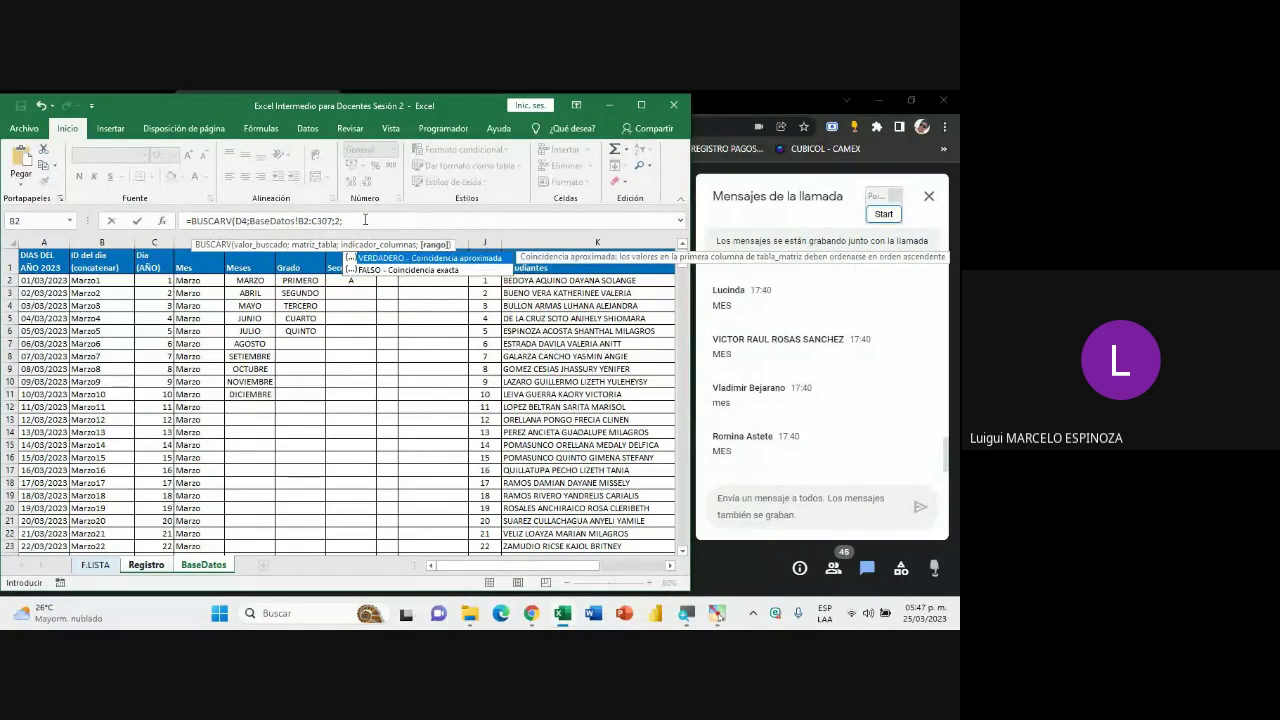
pyautogui.write('F')
pyautogui.write('ALSO')
pyautogui.write(')')
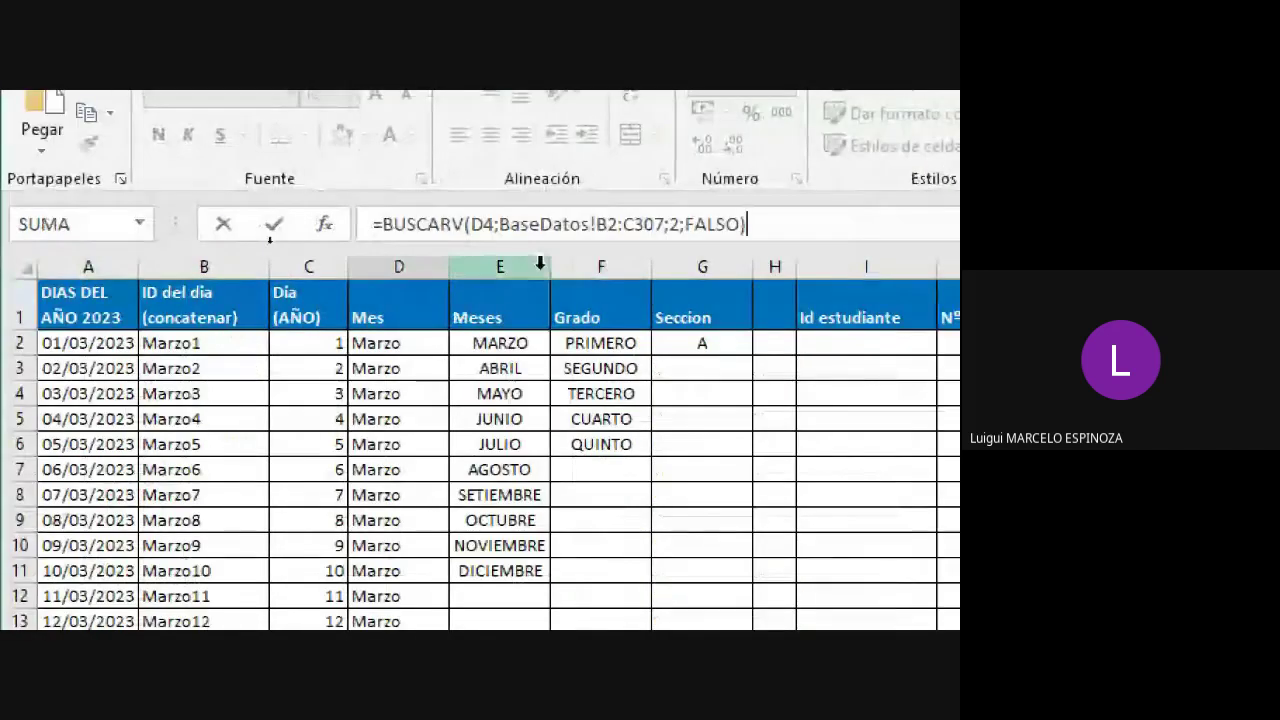
pyautogui.moveTo(800, 223); pyautogui.dragTo(685, 223)
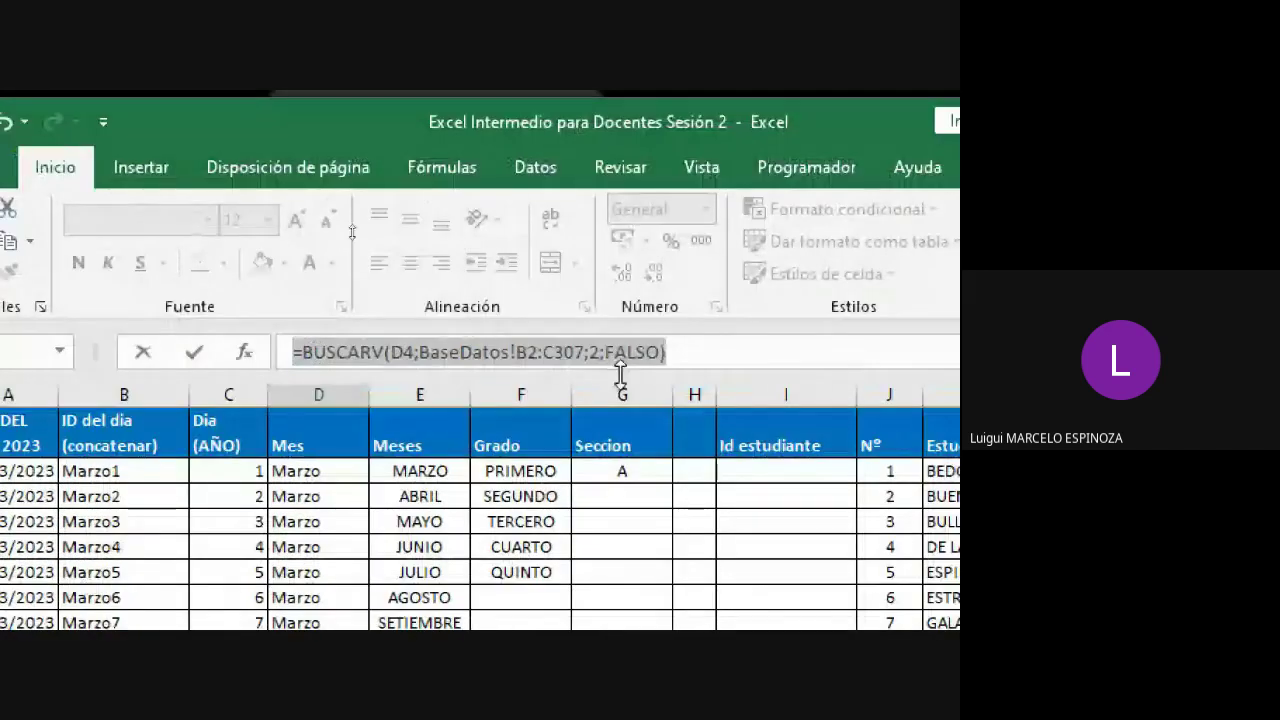
pyautogui.click(628, 356)
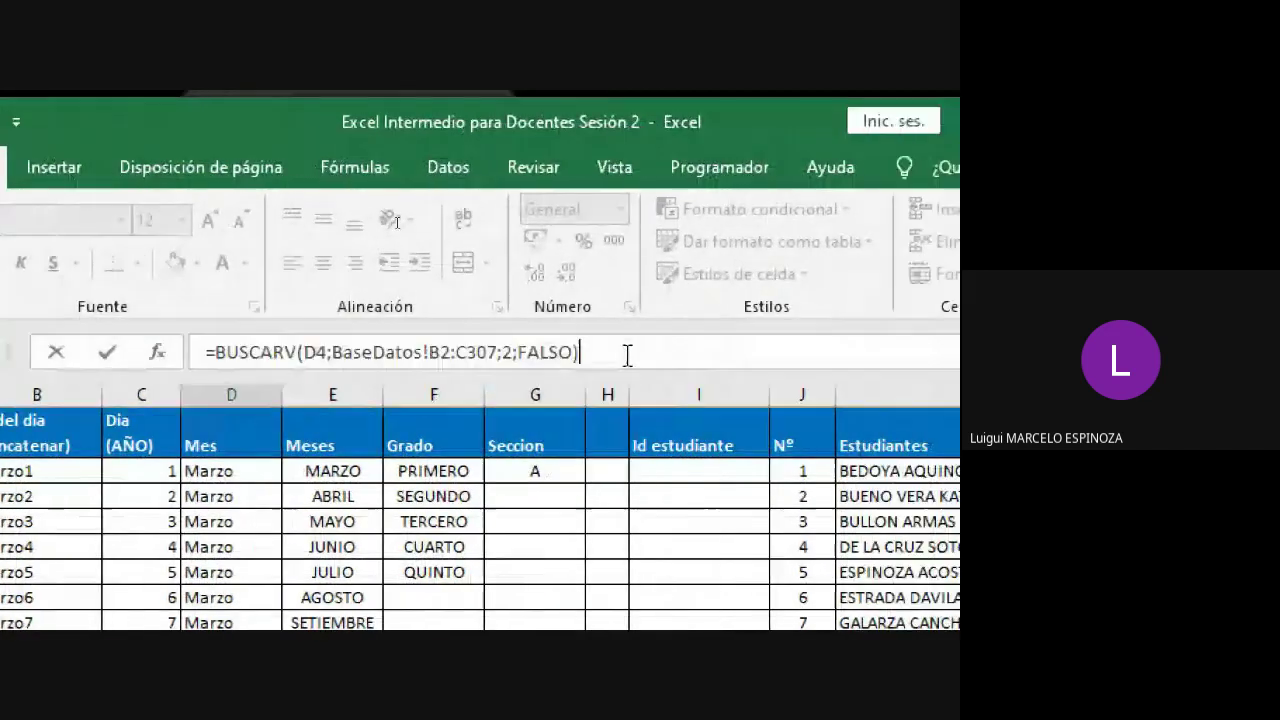
pyautogui.moveTo(628, 356); pyautogui.dragTo(205, 352)
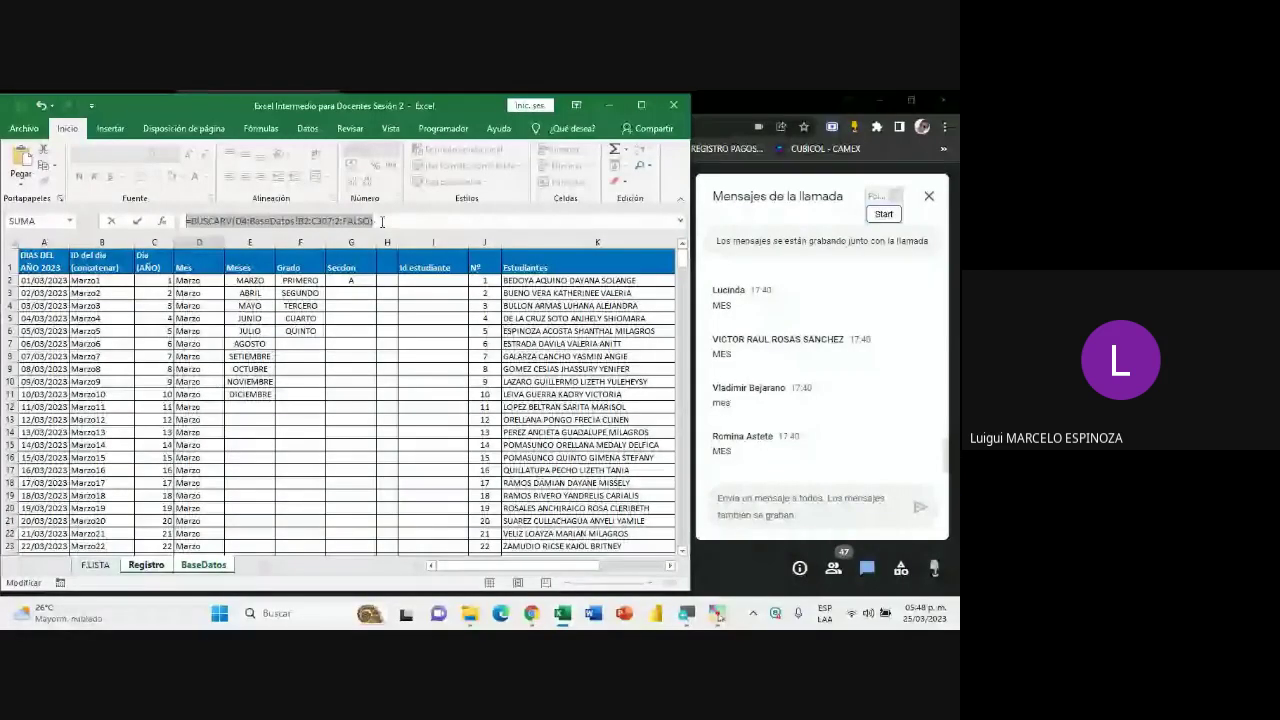
pyautogui.click(385, 220)
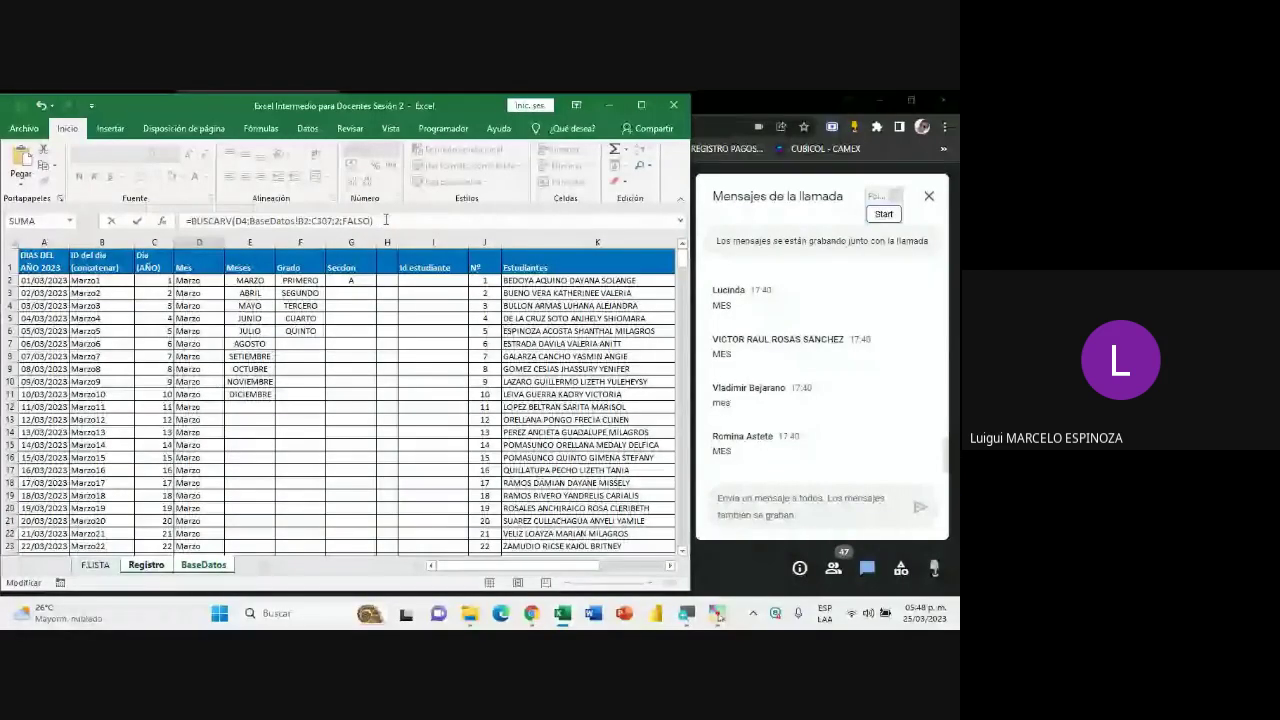
# - Confirm the D5 lookup and review its BaseDatos!B2:C307 range reference in the formula bar
pyautogui.press('Return')
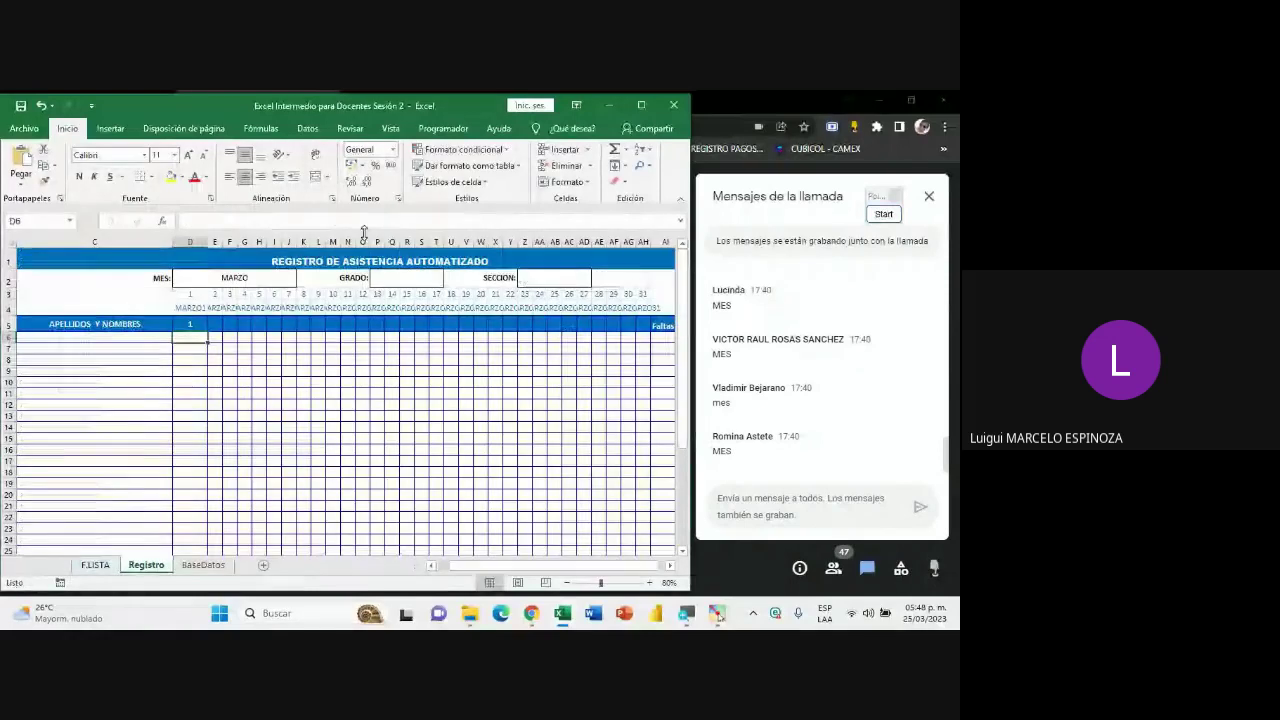
pyautogui.click(193, 323)
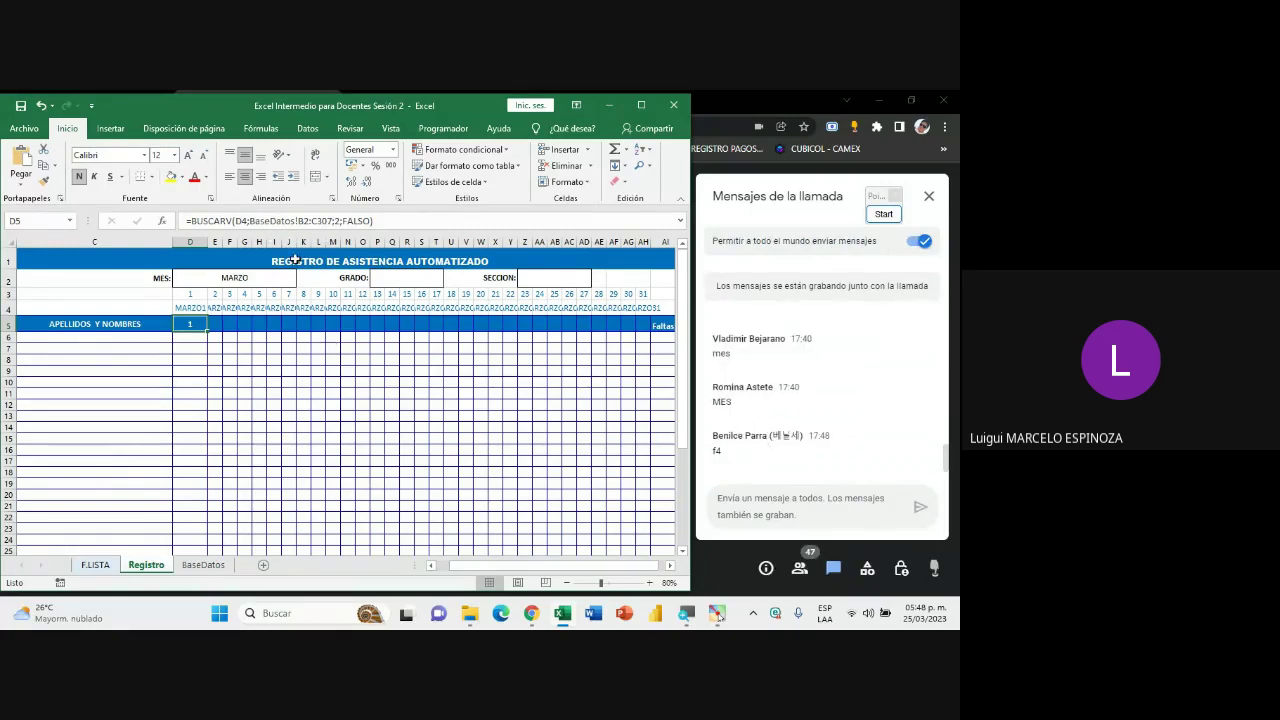
pyautogui.moveTo(252, 221); pyautogui.dragTo(313, 221)
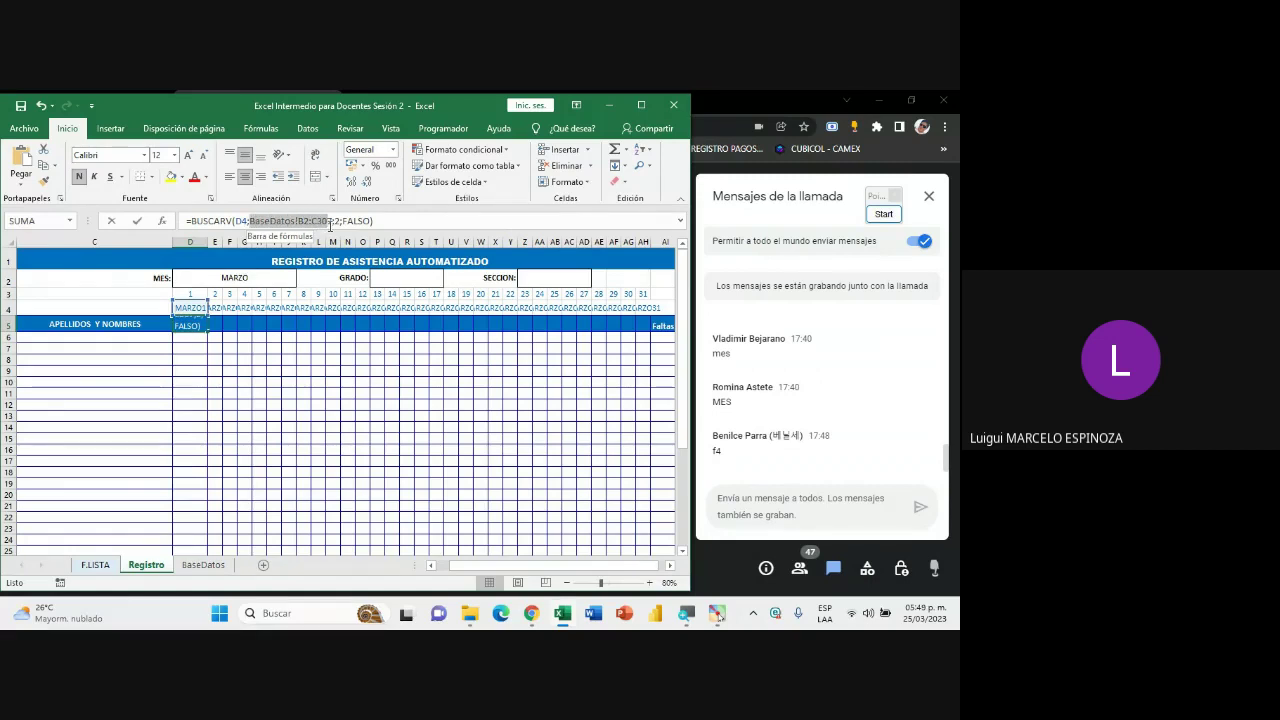
pyautogui.moveTo(331, 225); pyautogui.dragTo(332, 225)
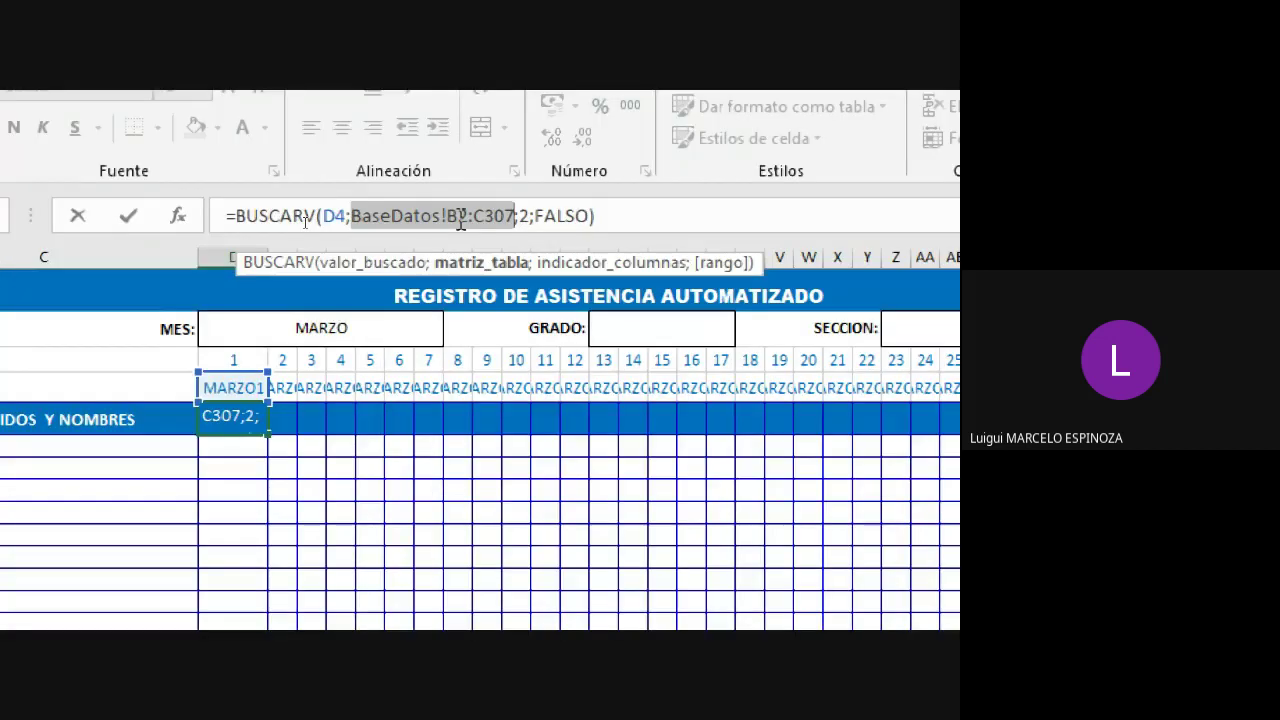
pyautogui.click(461, 224)
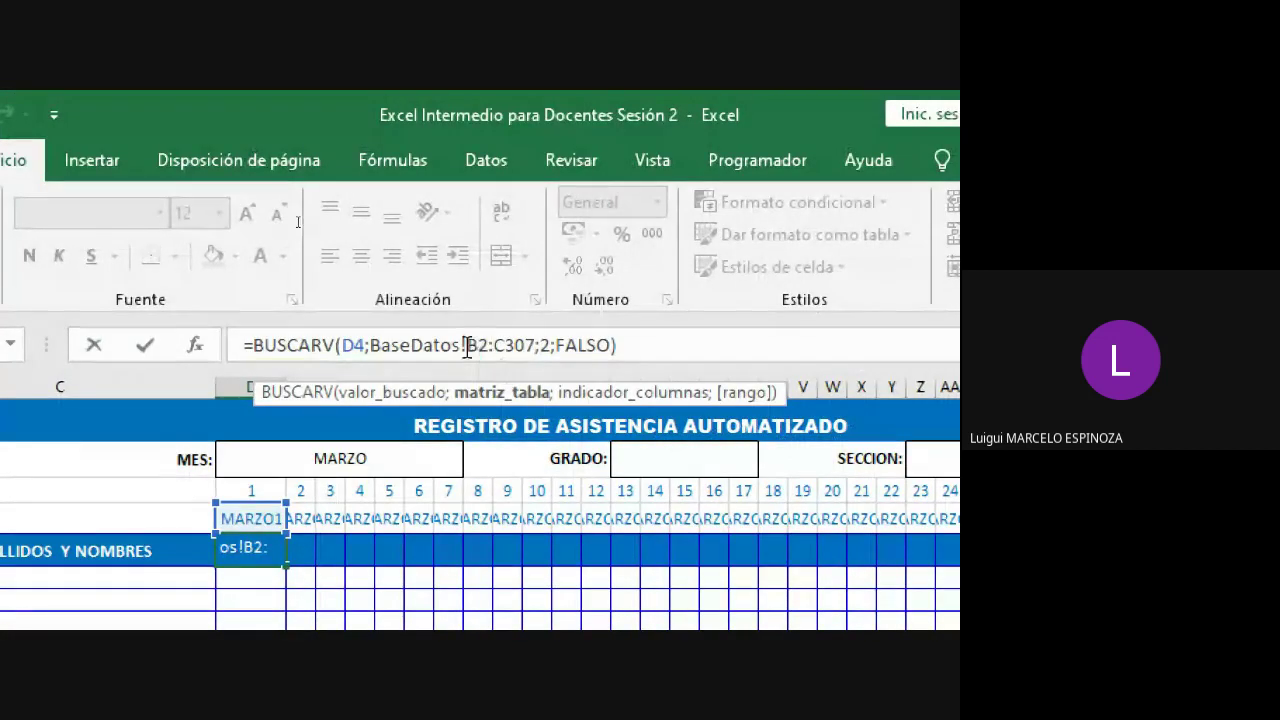
# - Make the range absolute as BaseDatos!$B$2:$C$307 with F4 and confirm D5
pyautogui.click(488, 345)
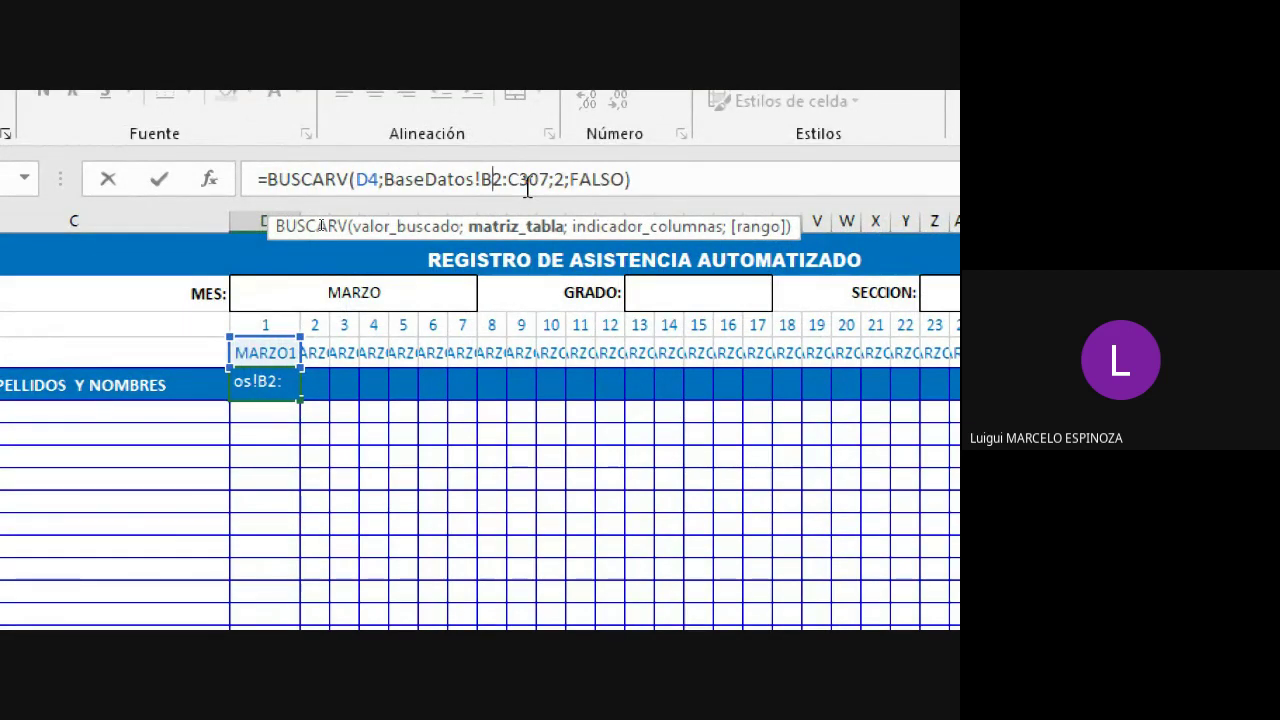
pyautogui.press('F4')
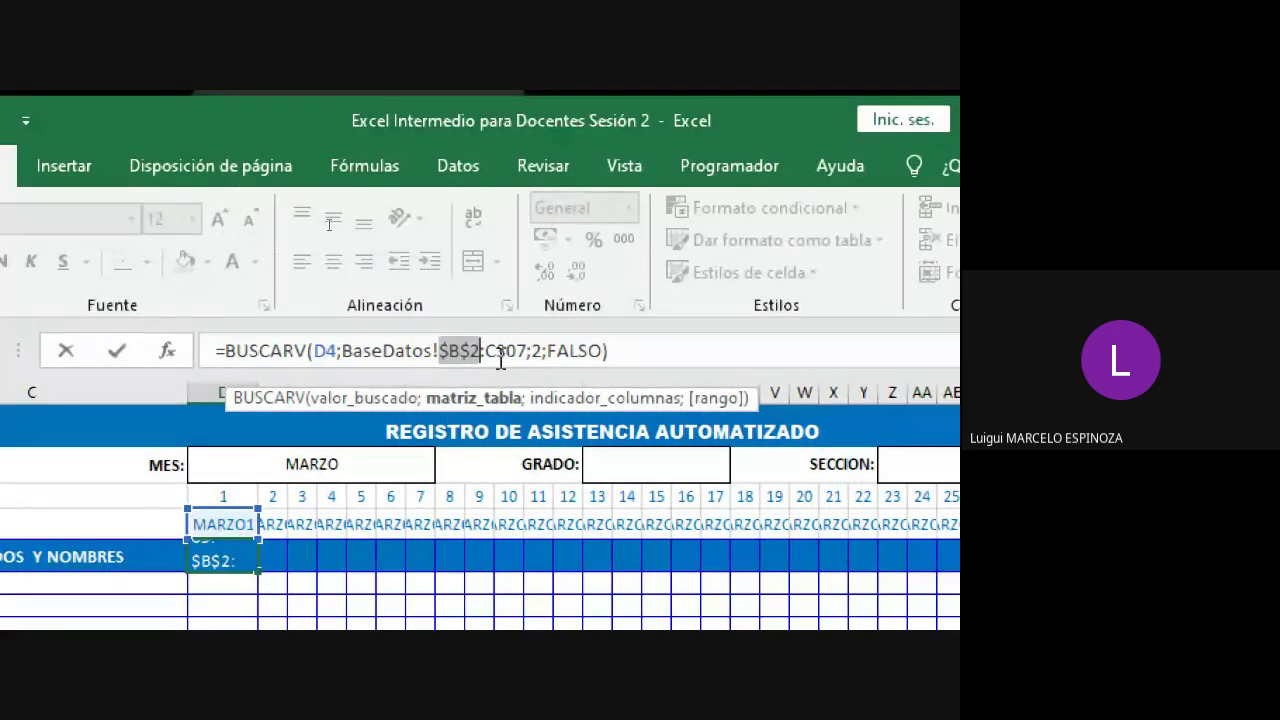
pyautogui.click(499, 352)
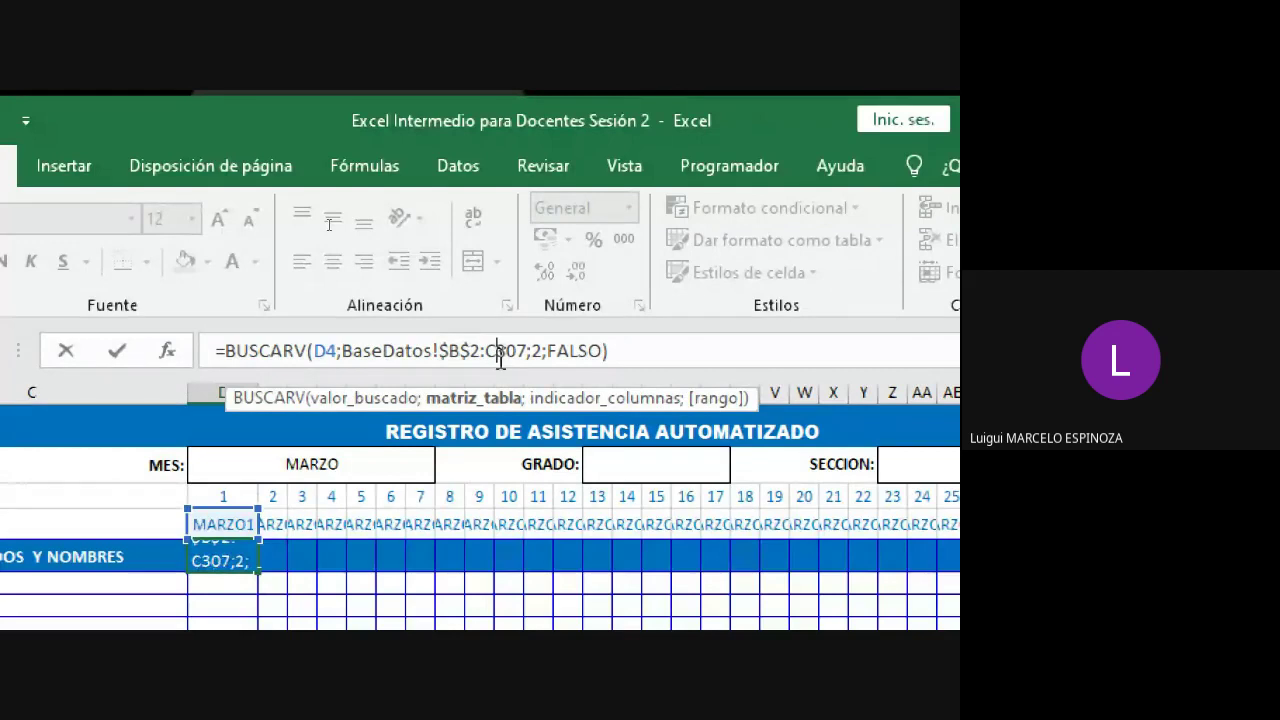
pyautogui.press('F4')
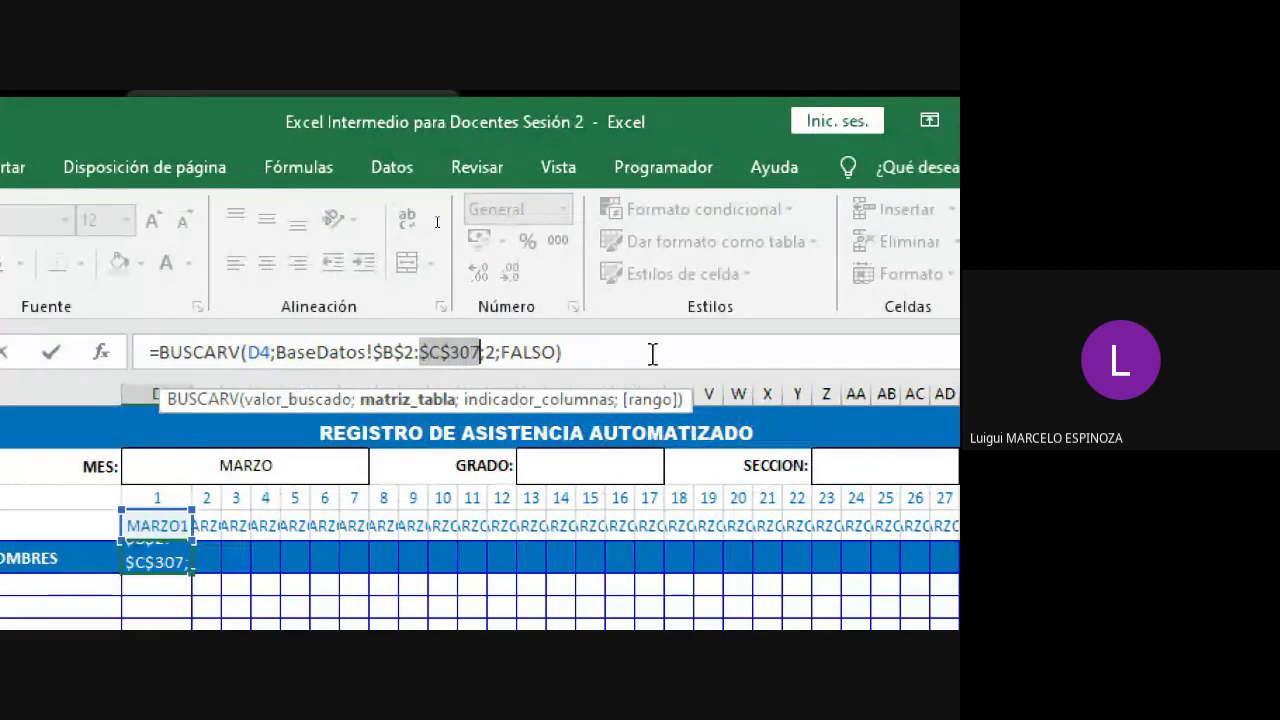
pyautogui.click(651, 352)
pyautogui.press('Return')
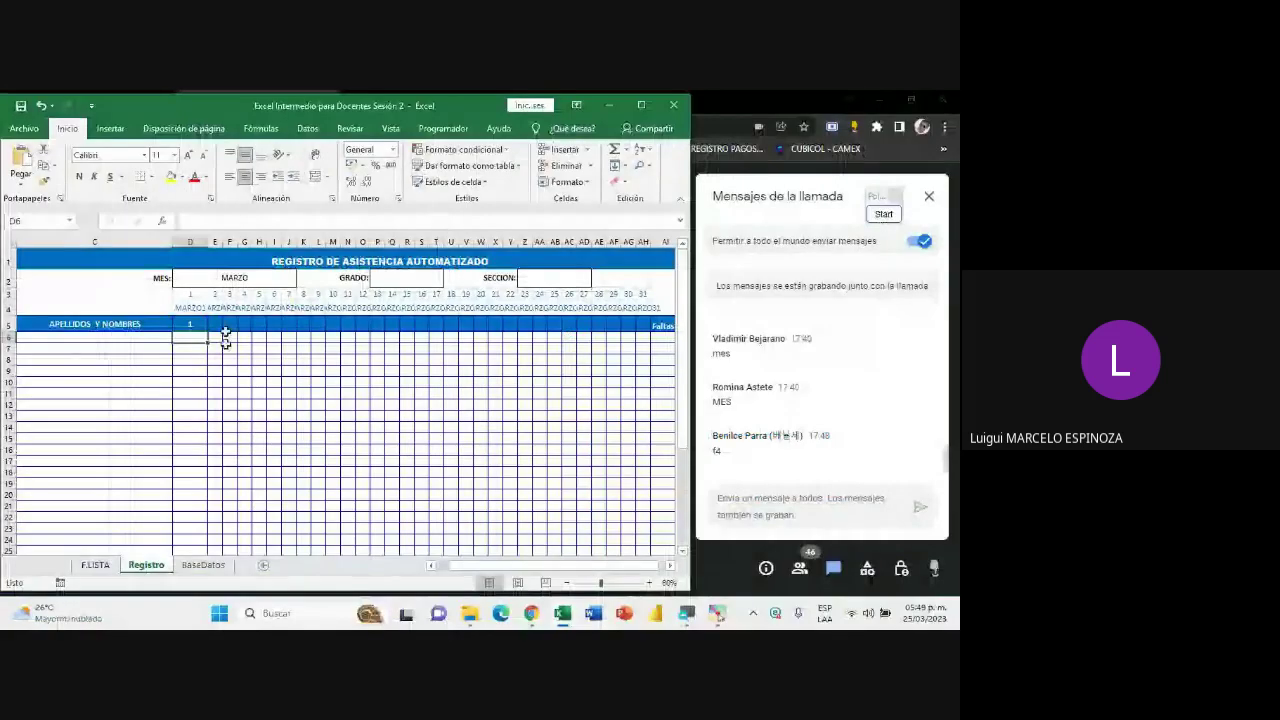
# - Fill the D5 day lookup across row 5 through AH5
pyautogui.moveTo(565, 566)
pyautogui.mouseDown()
pyautogui.moveTo(577, 569)
pyautogui.moveTo(130, 408)
pyautogui.mouseUp()
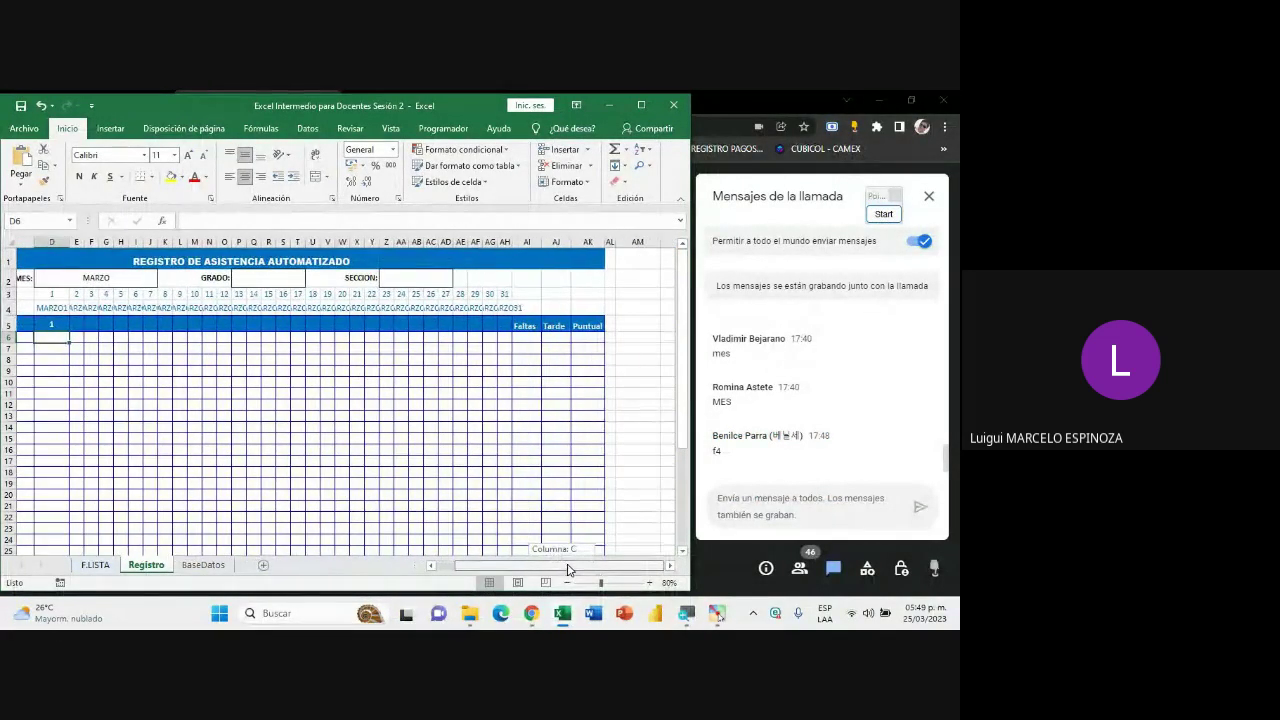
pyautogui.press('Up')
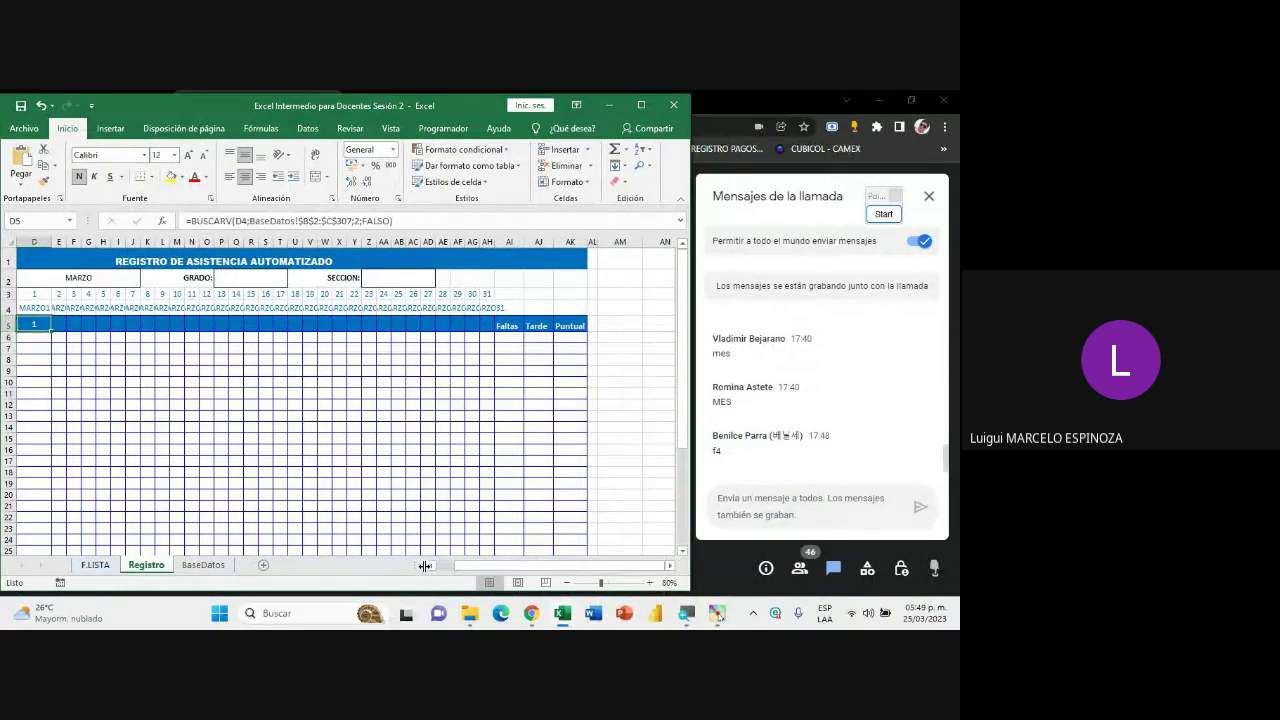
pyautogui.click(431, 566)
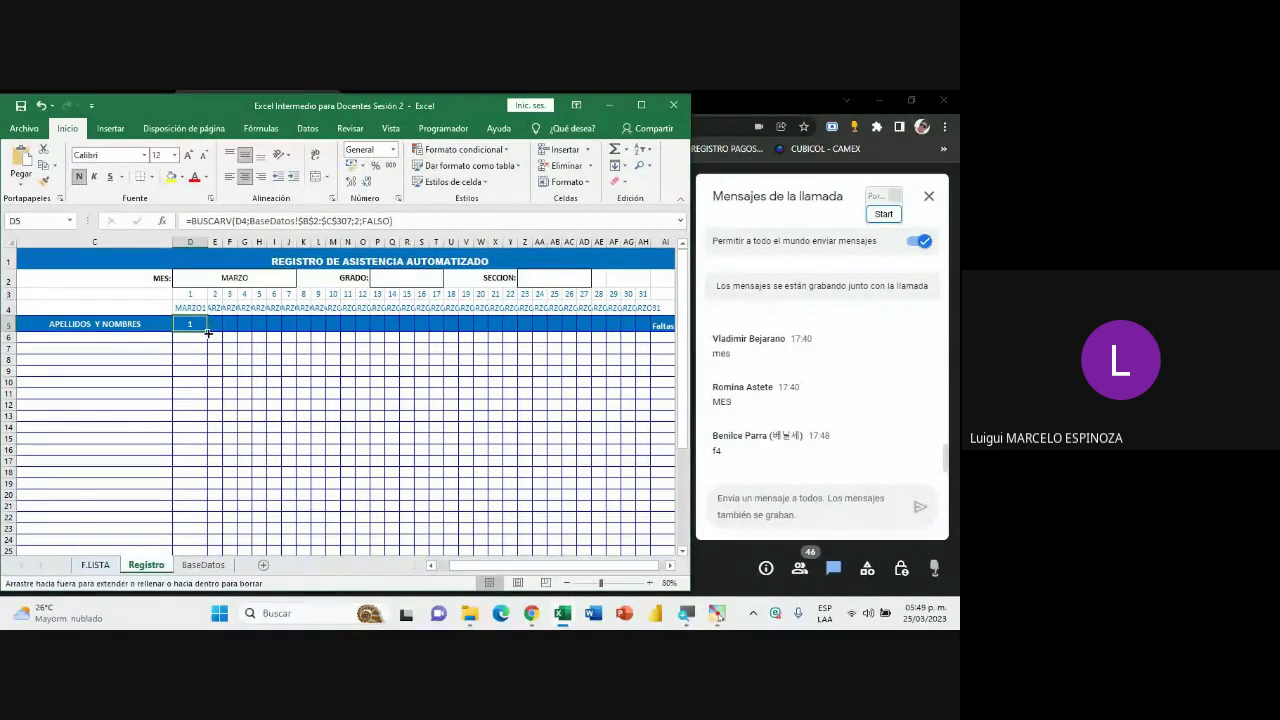
pyautogui.moveTo(208, 333); pyautogui.dragTo(646, 333)
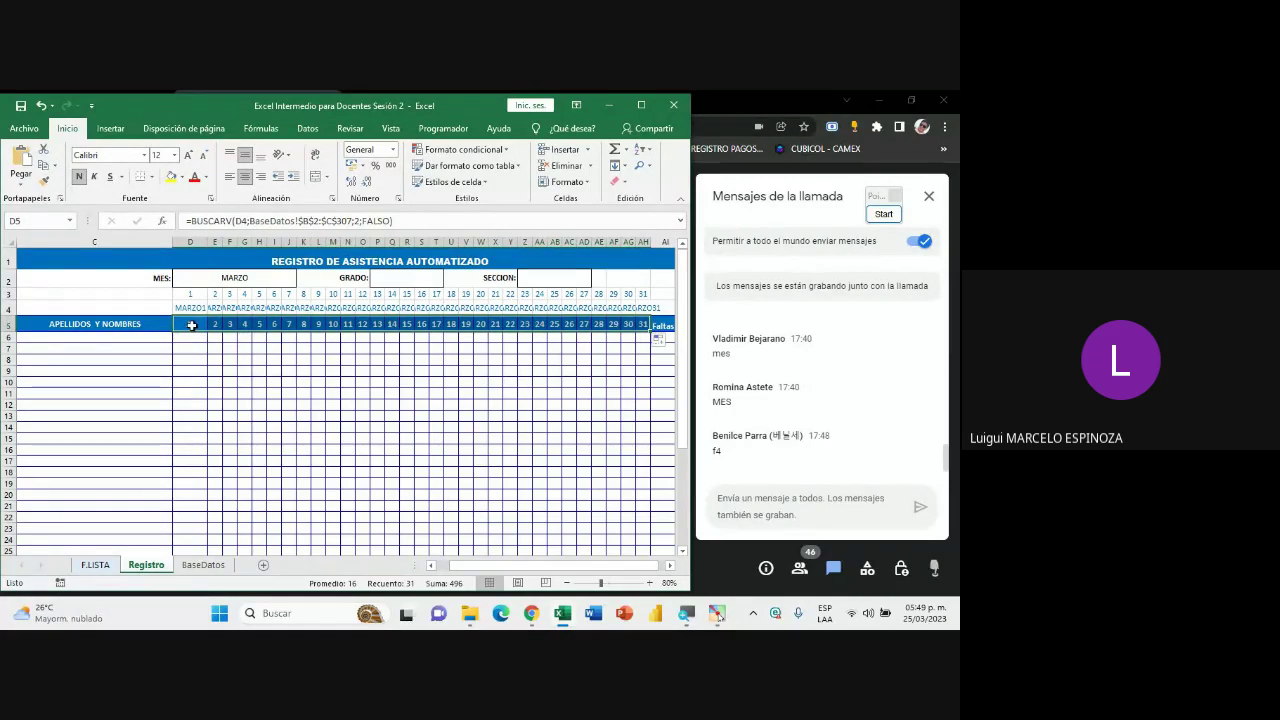
# - Check the copied formulas in F5 and P5 and select the day numbers D5:AH5
pyautogui.click(191, 325)
pyautogui.click(214, 325)
pyautogui.click(228, 324)
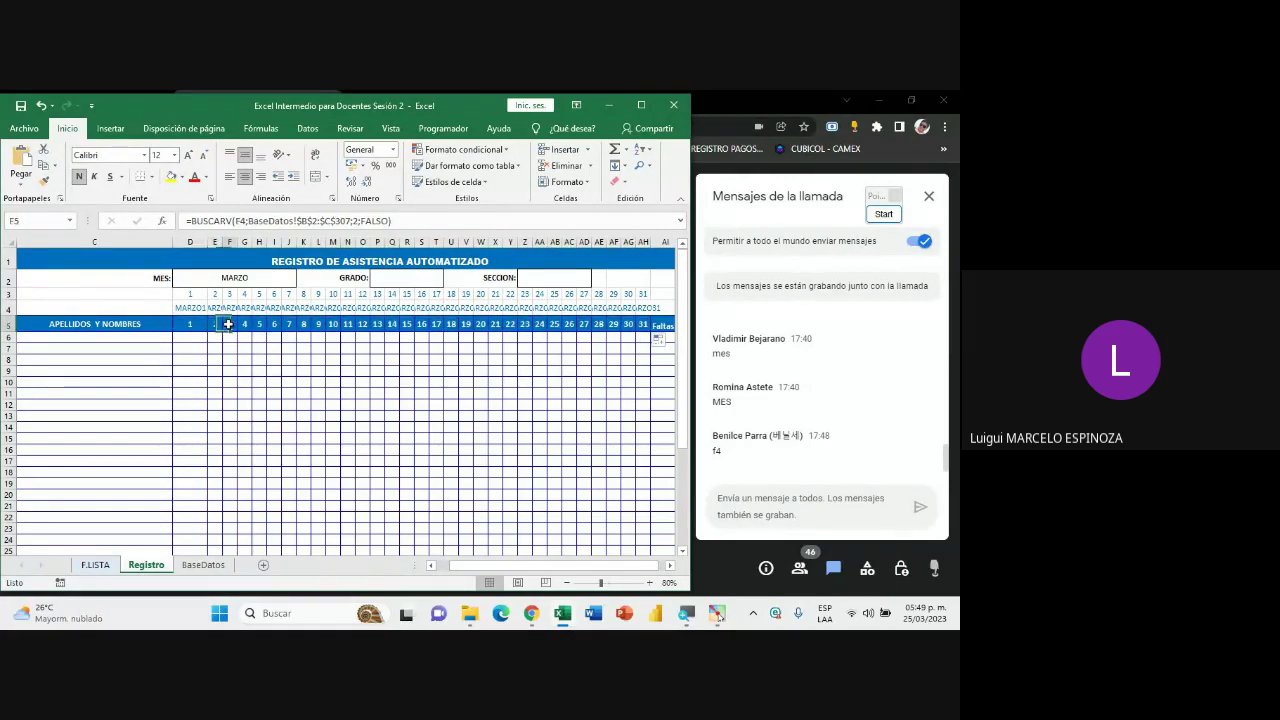
pyautogui.click(370, 325)
pyautogui.moveTo(190, 326); pyautogui.dragTo(643, 325)
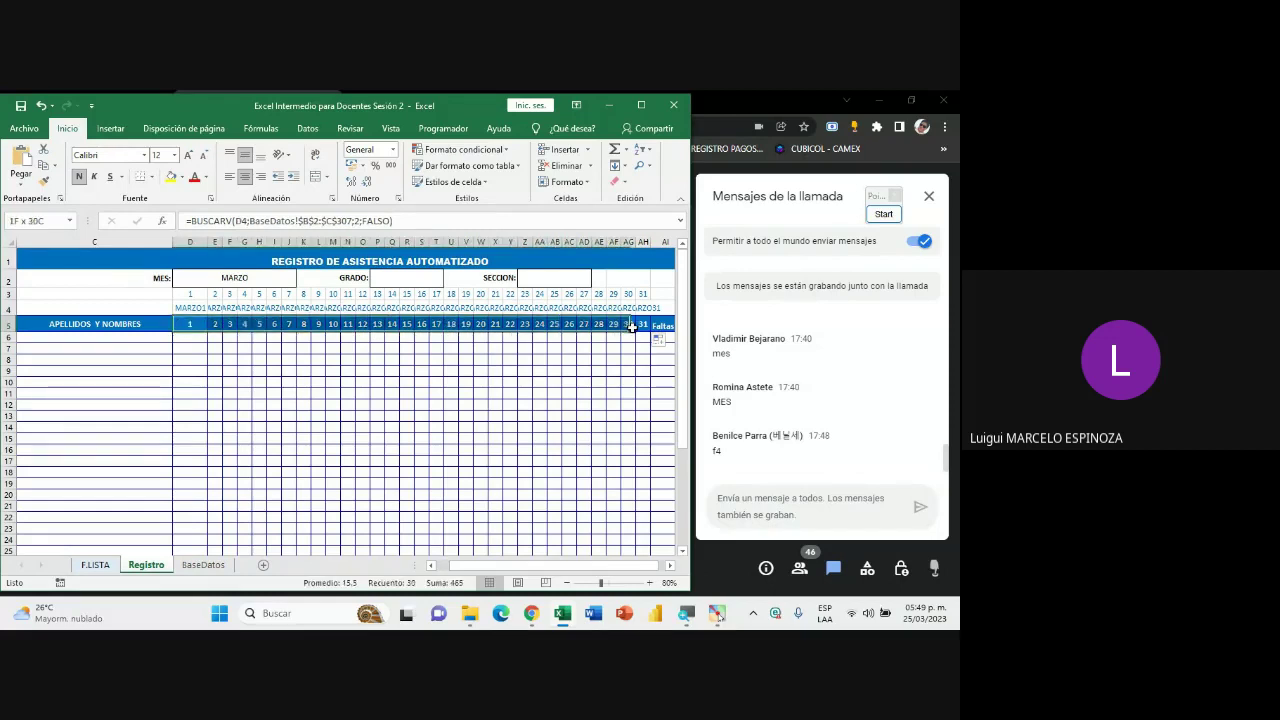
pyautogui.moveTo(190, 325); pyautogui.dragTo(645, 326)
# - Cycle the D2 month through ABRIL, MAYO, JUNIO, JULIO and AGOSTO to preview the day rows
pyautogui.click(261, 281)
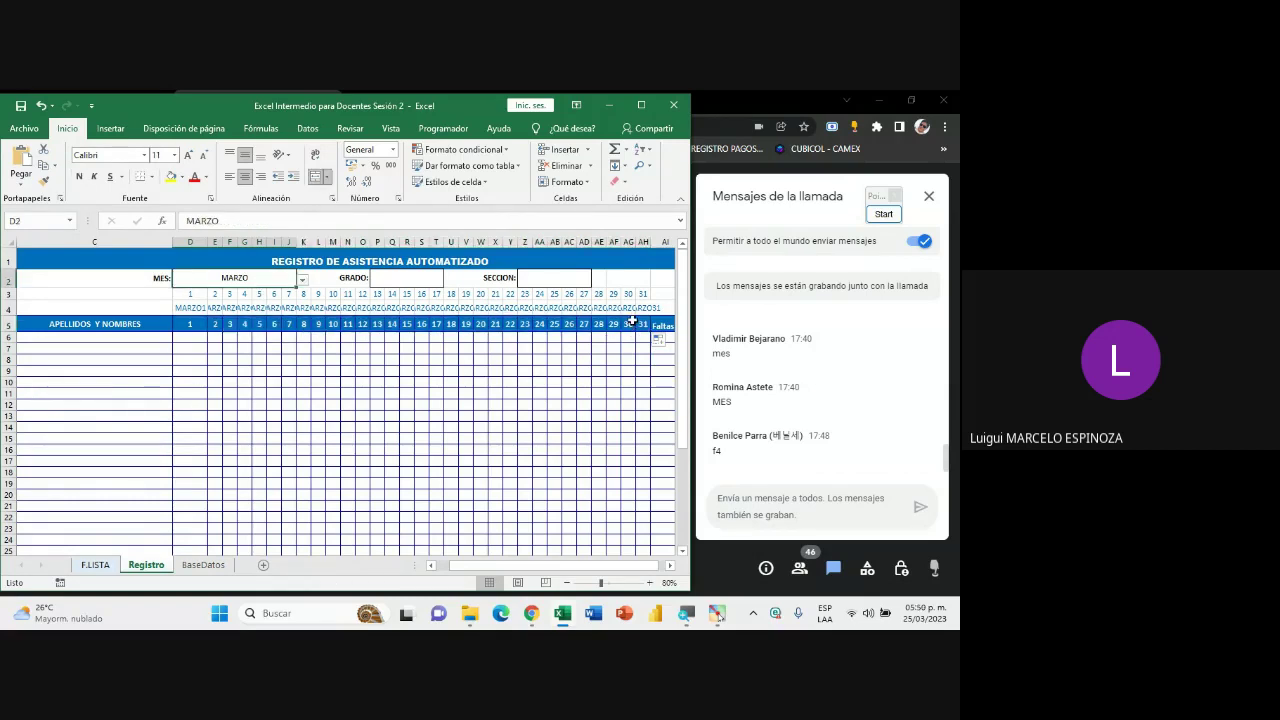
pyautogui.click(302, 281)
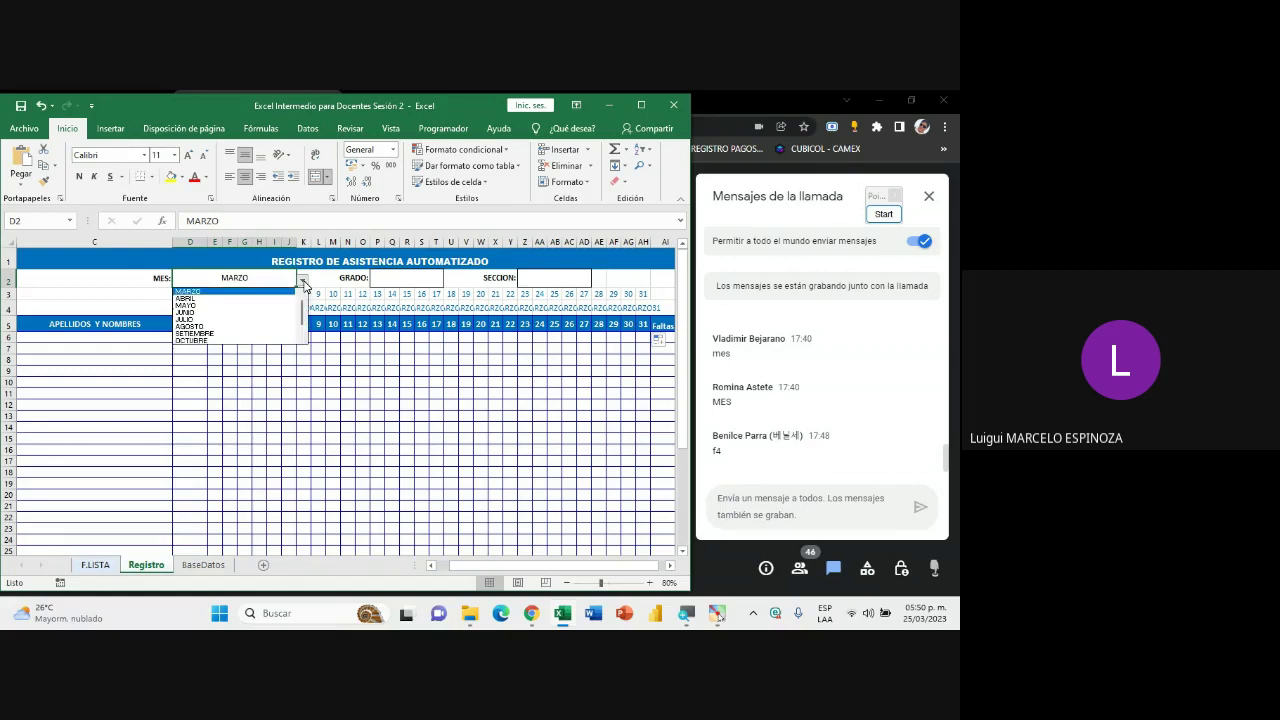
pyautogui.click(220, 298)
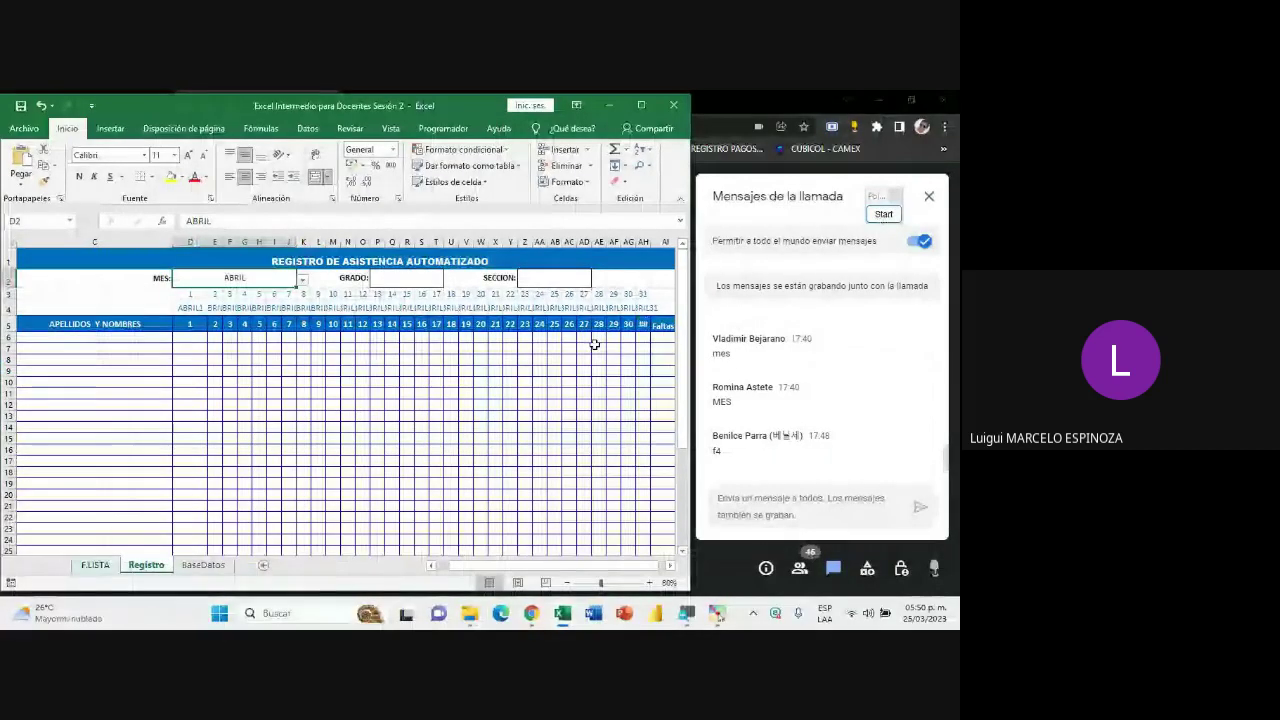
pyautogui.click(302, 280)
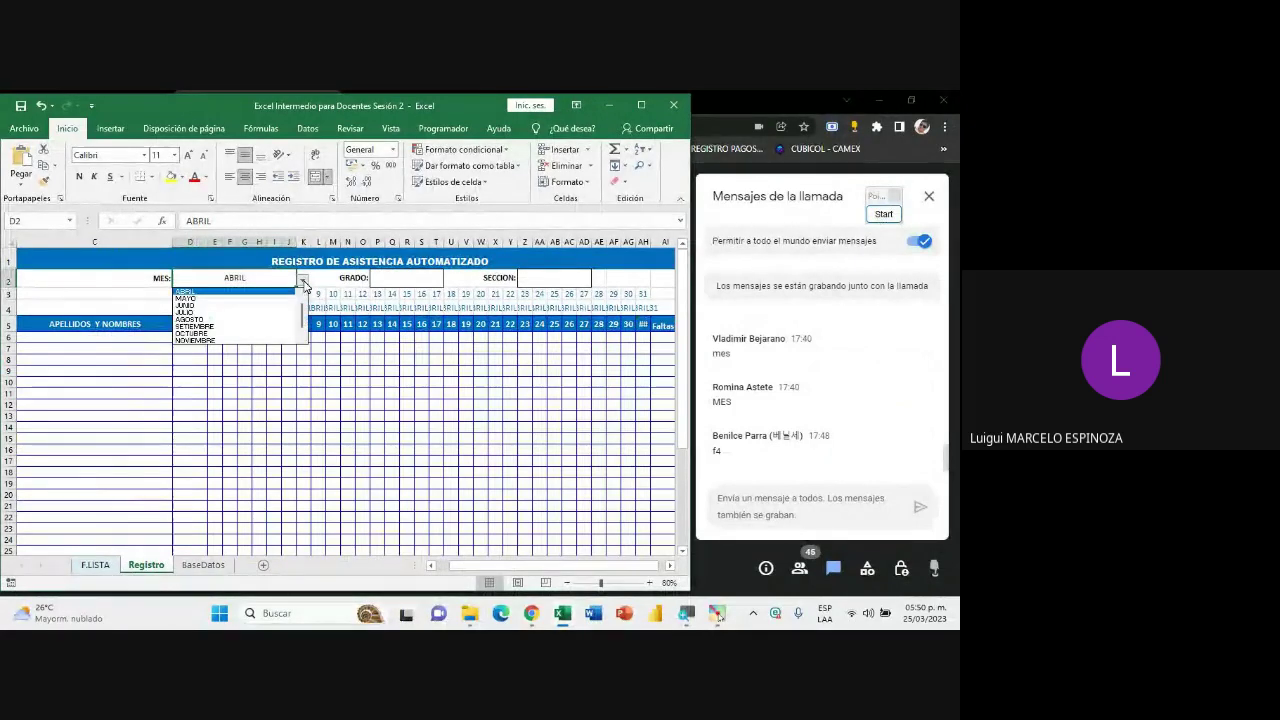
pyautogui.click(207, 299)
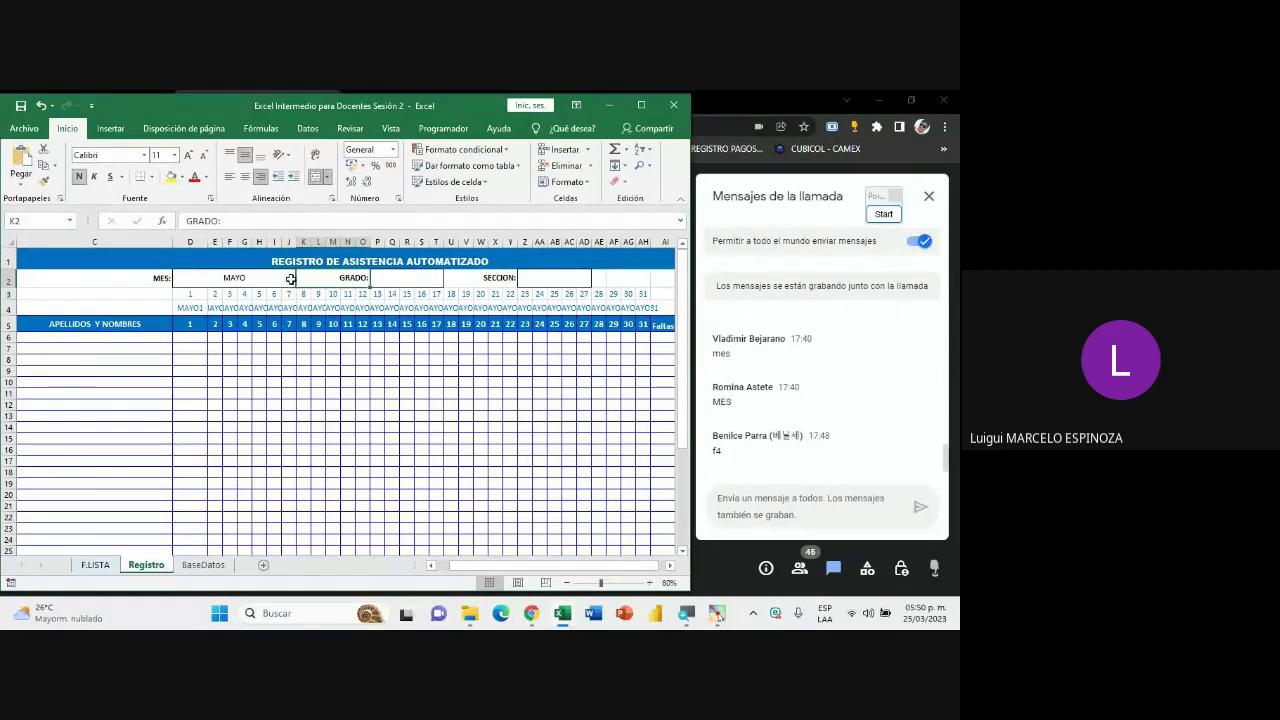
pyautogui.click(302, 280)
pyautogui.click(200, 298)
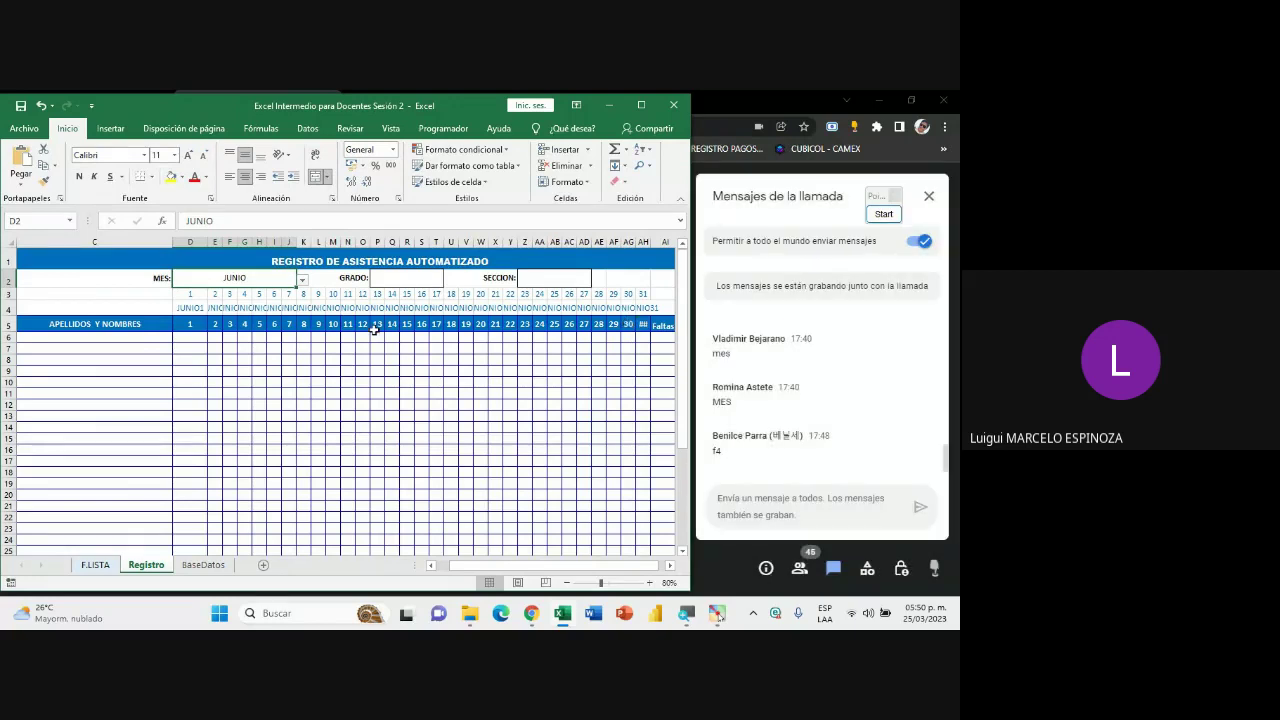
pyautogui.click(302, 281)
pyautogui.click(247, 305)
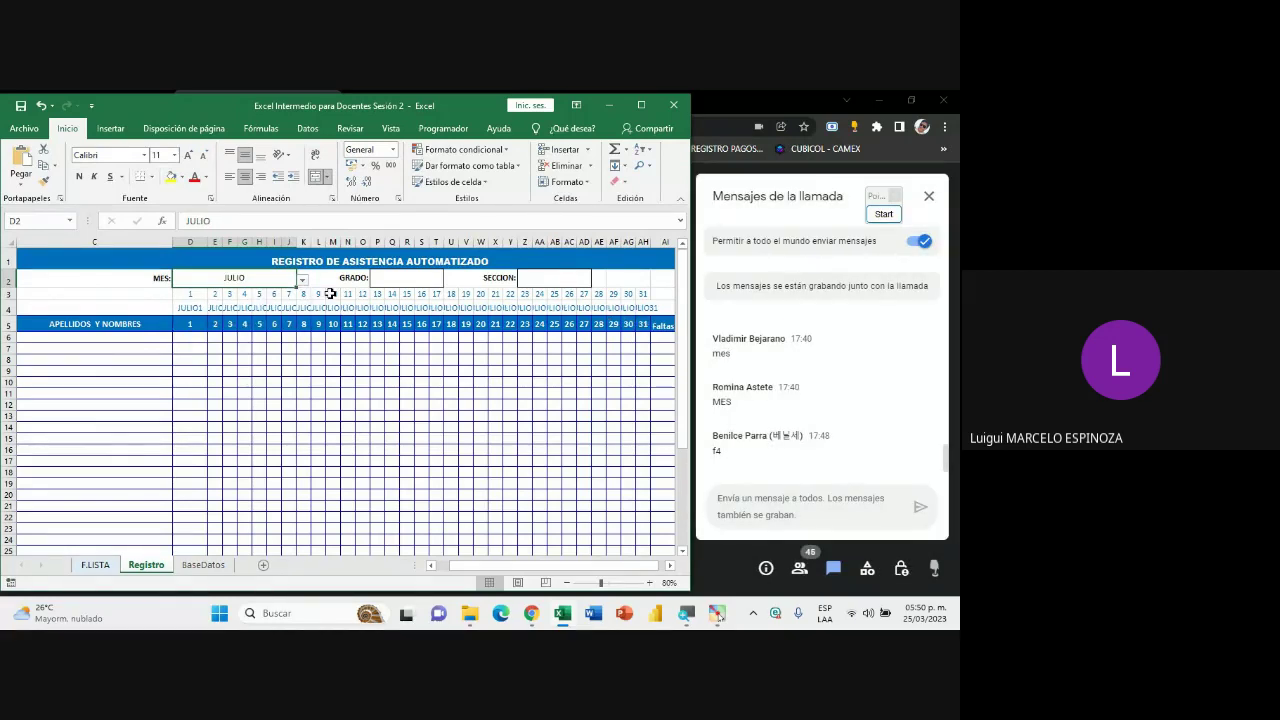
pyautogui.click(301, 280)
pyautogui.click(245, 314)
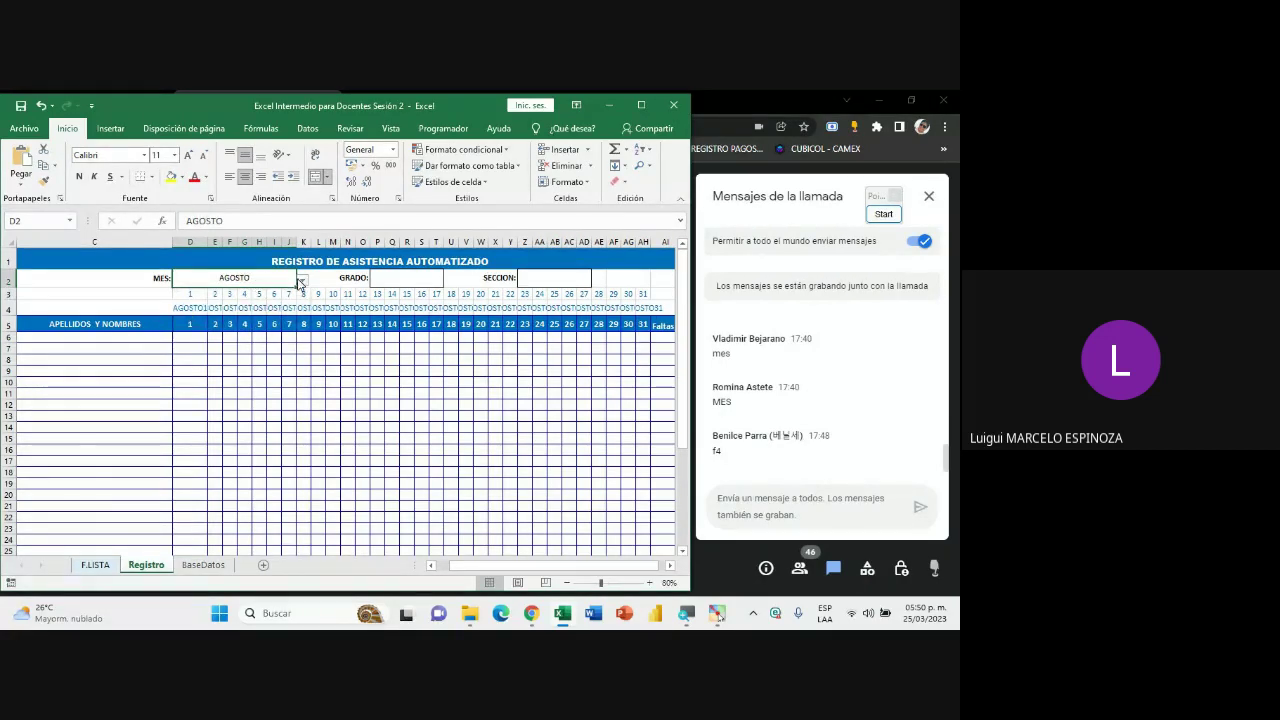
# - Continue through SETIEMBRE, OCTUBRE, NOVIEMBRE and DICIEMBRE, then switch back to MAYO
pyautogui.click(301, 281)
pyautogui.click(178, 320)
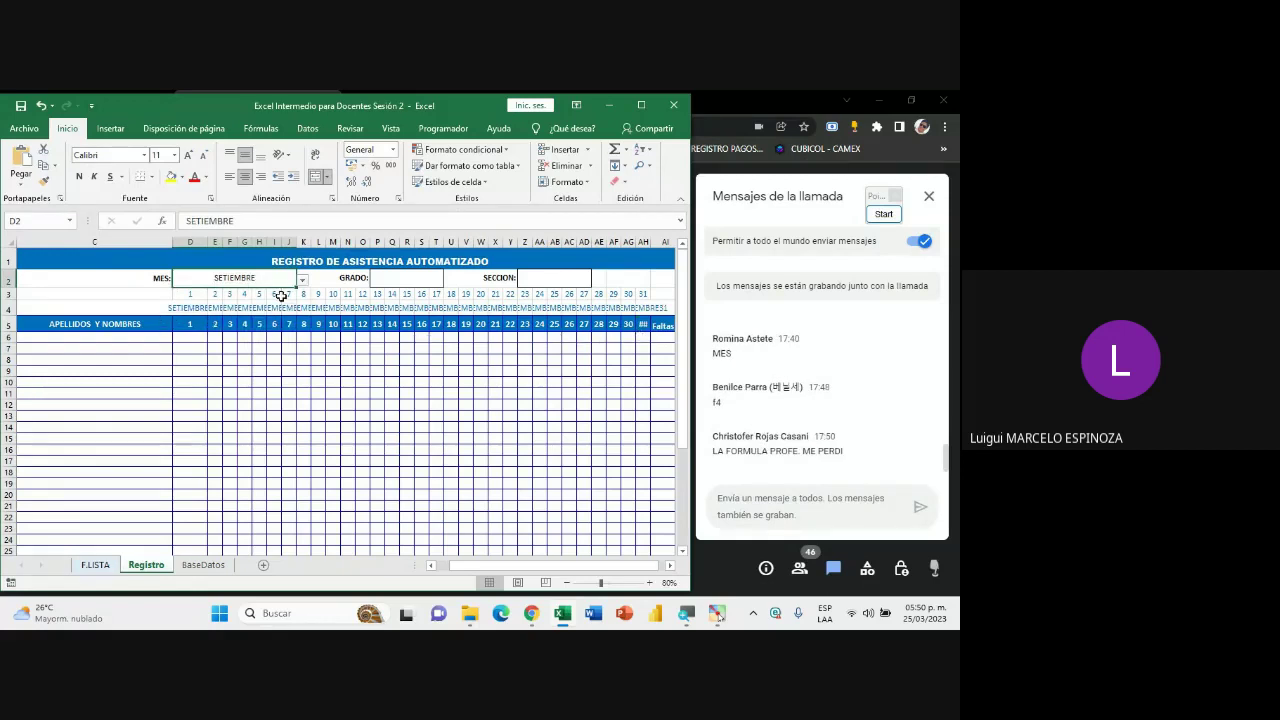
pyautogui.click(301, 281)
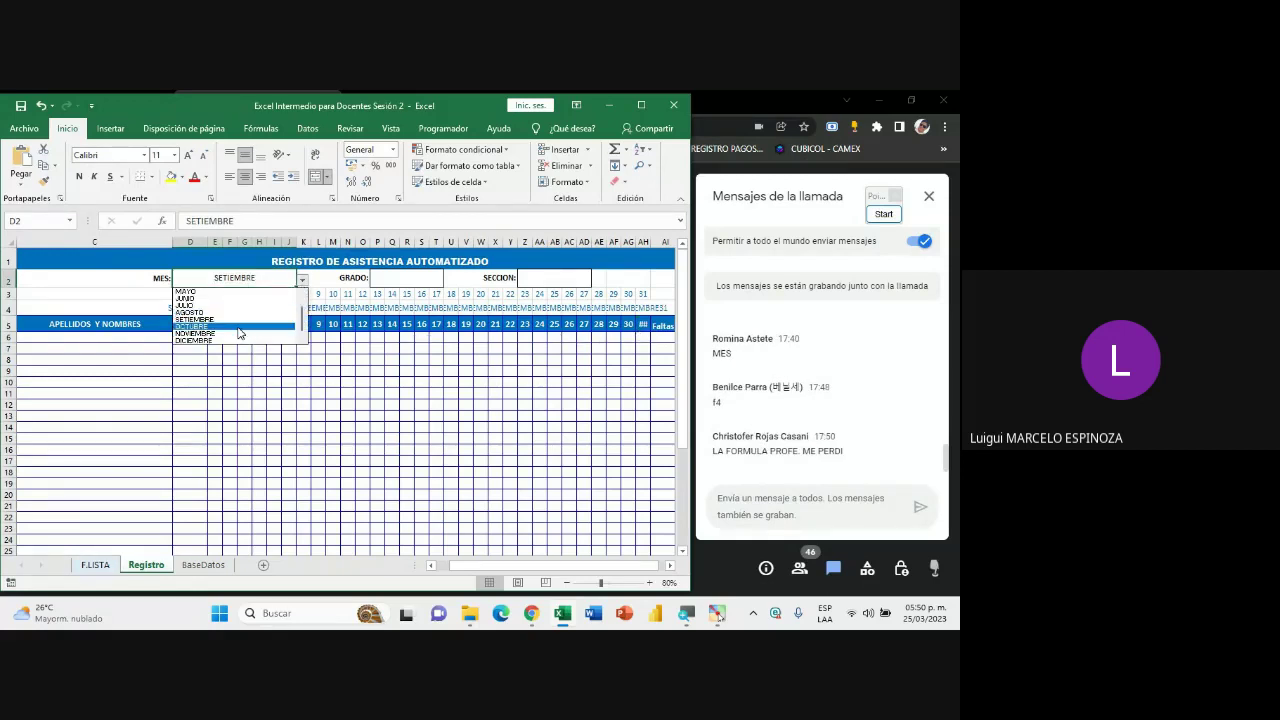
pyautogui.click(200, 324)
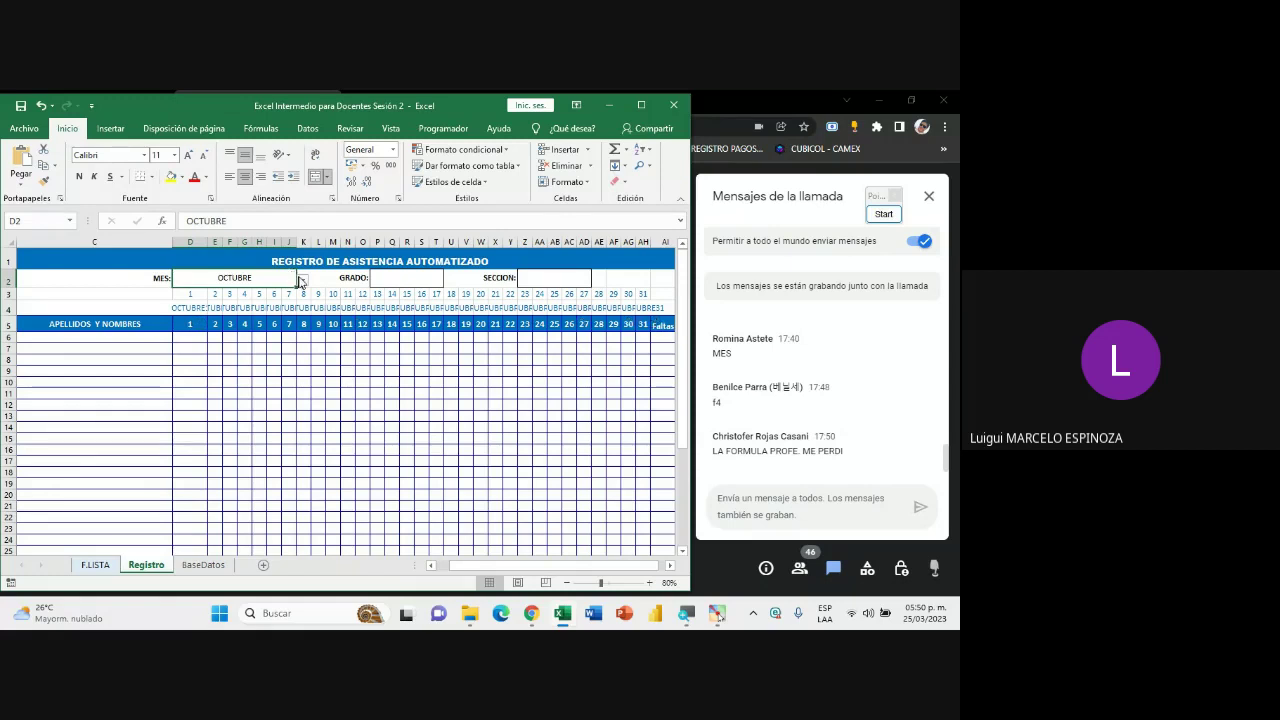
pyautogui.click(301, 281)
pyautogui.click(210, 335)
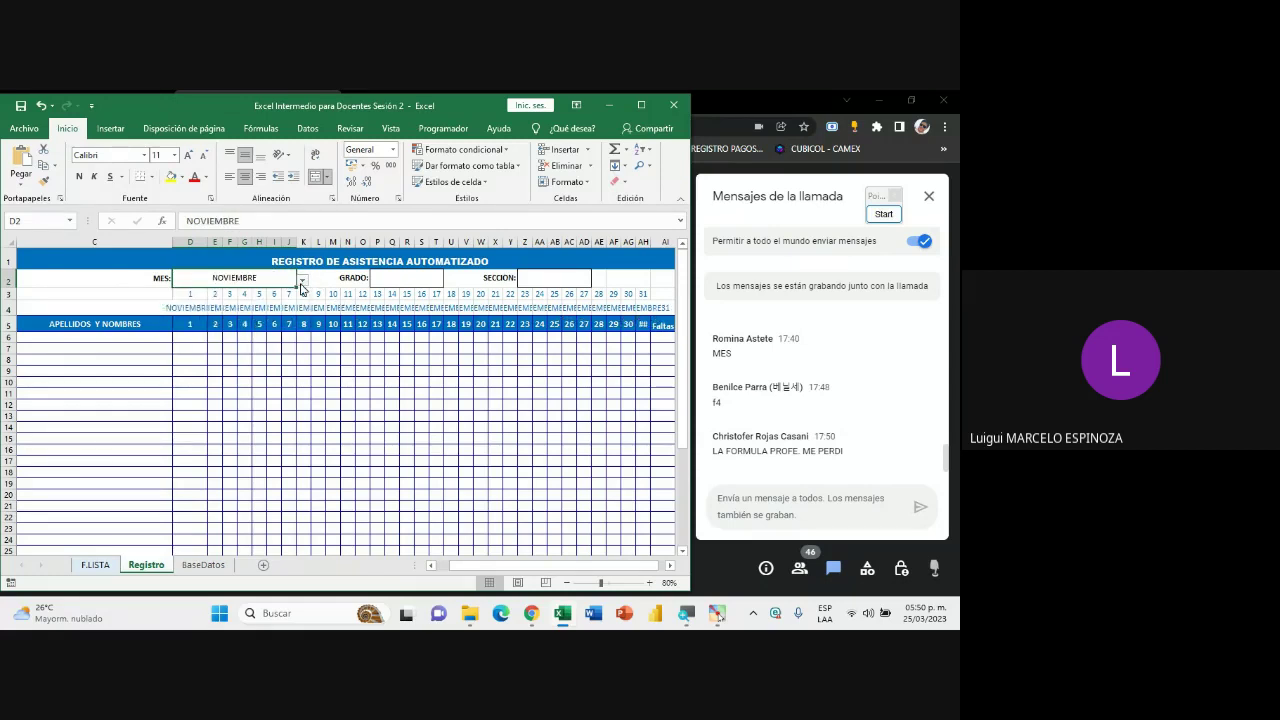
pyautogui.click(301, 281)
pyautogui.click(247, 341)
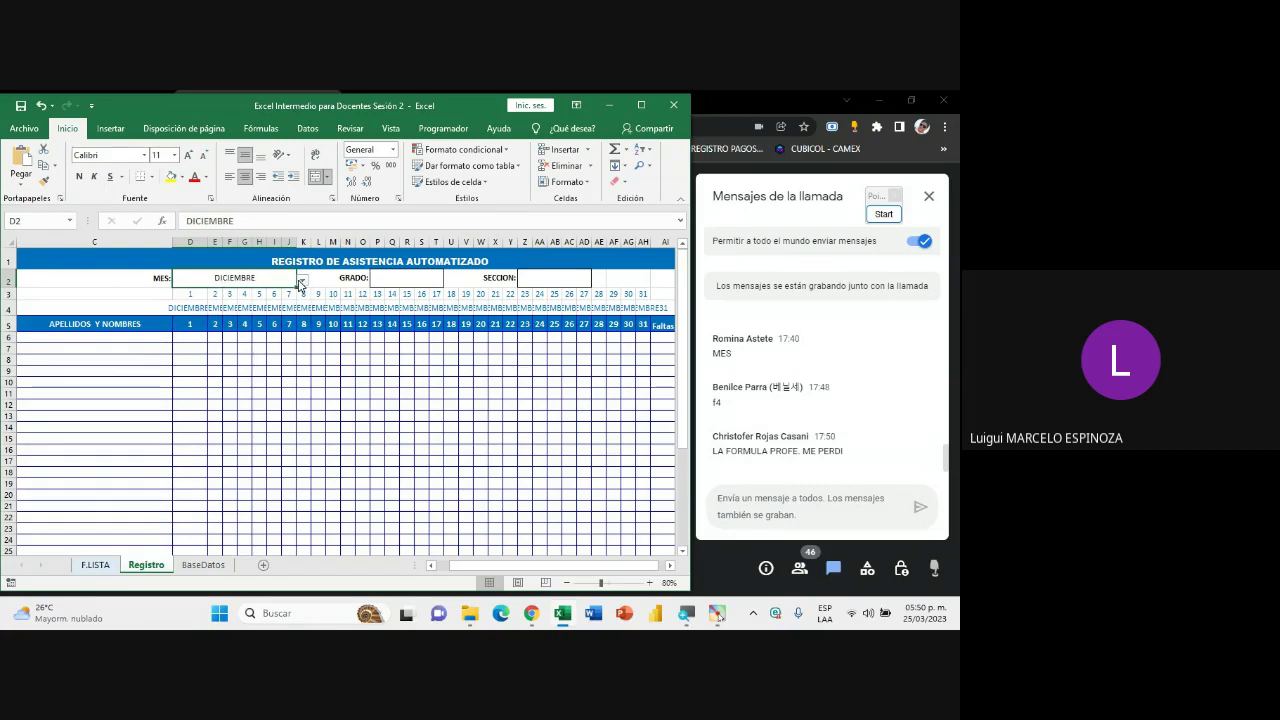
pyautogui.click(301, 283)
pyautogui.click(210, 292)
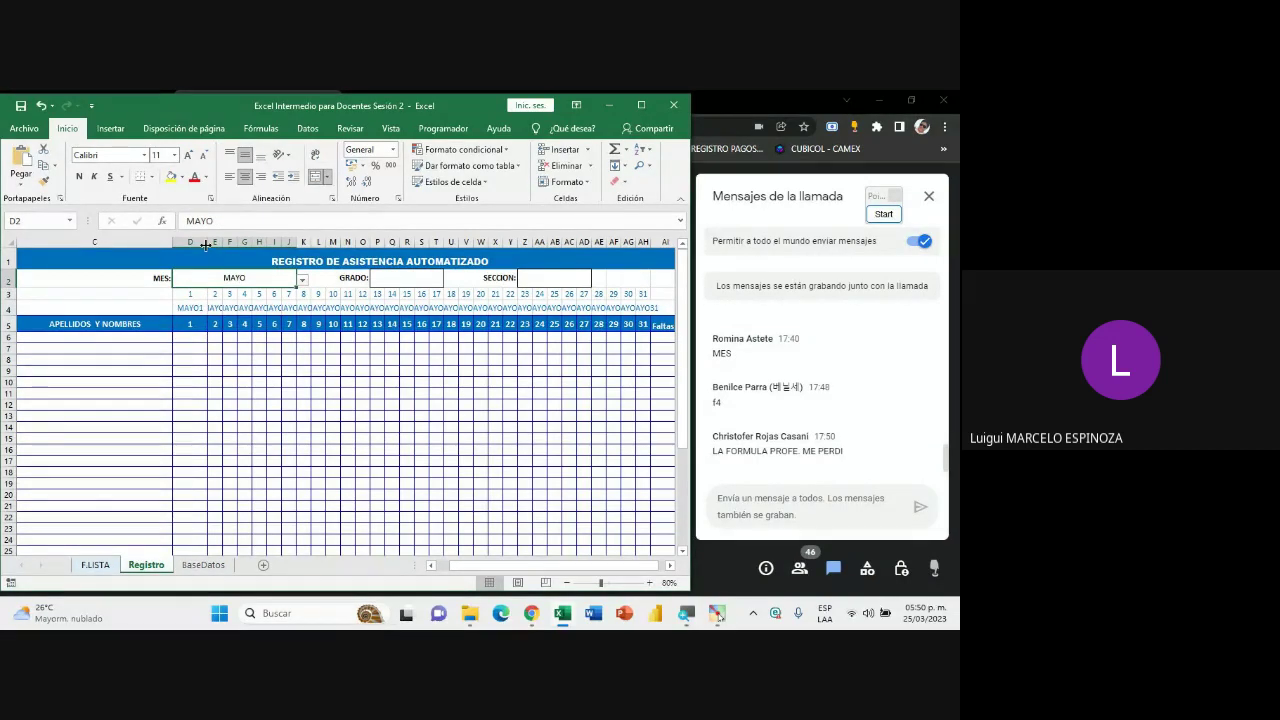
# - Set column D width to 7.00 and leave the month on JUNIO
pyautogui.moveTo(205, 245); pyautogui.dragTo(200, 244)
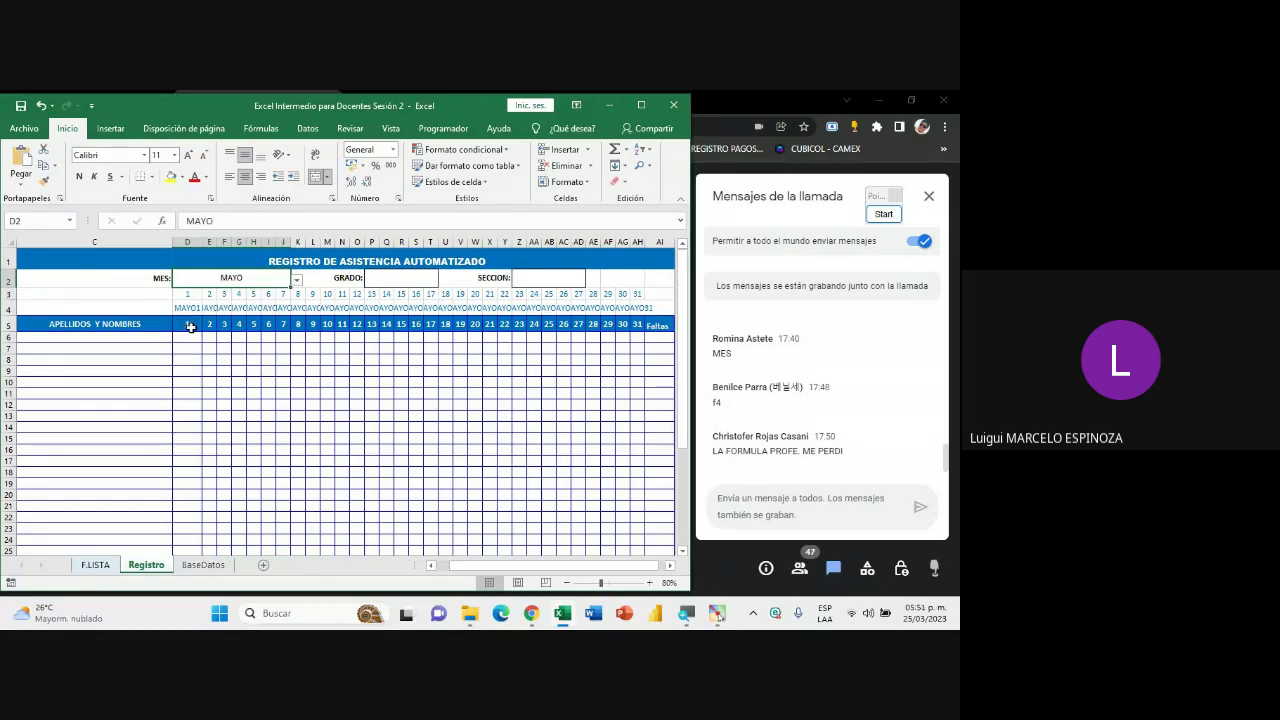
pyautogui.click(298, 283)
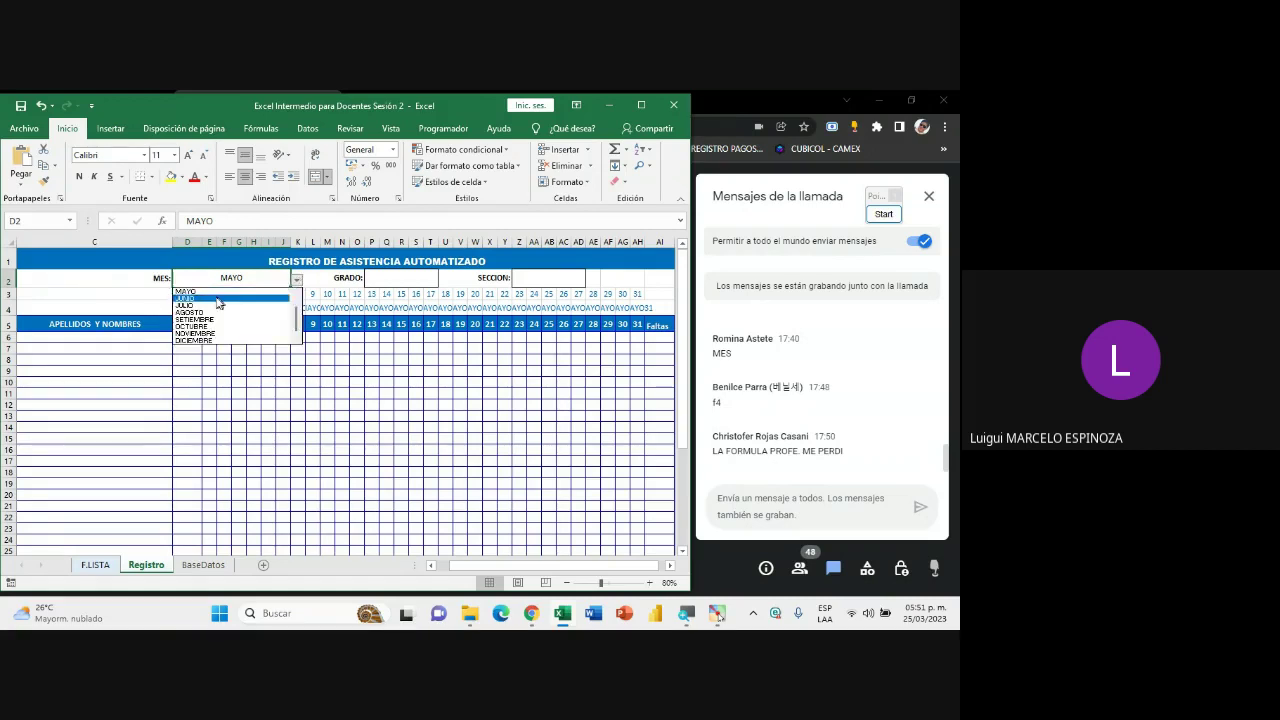
pyautogui.click(202, 300)
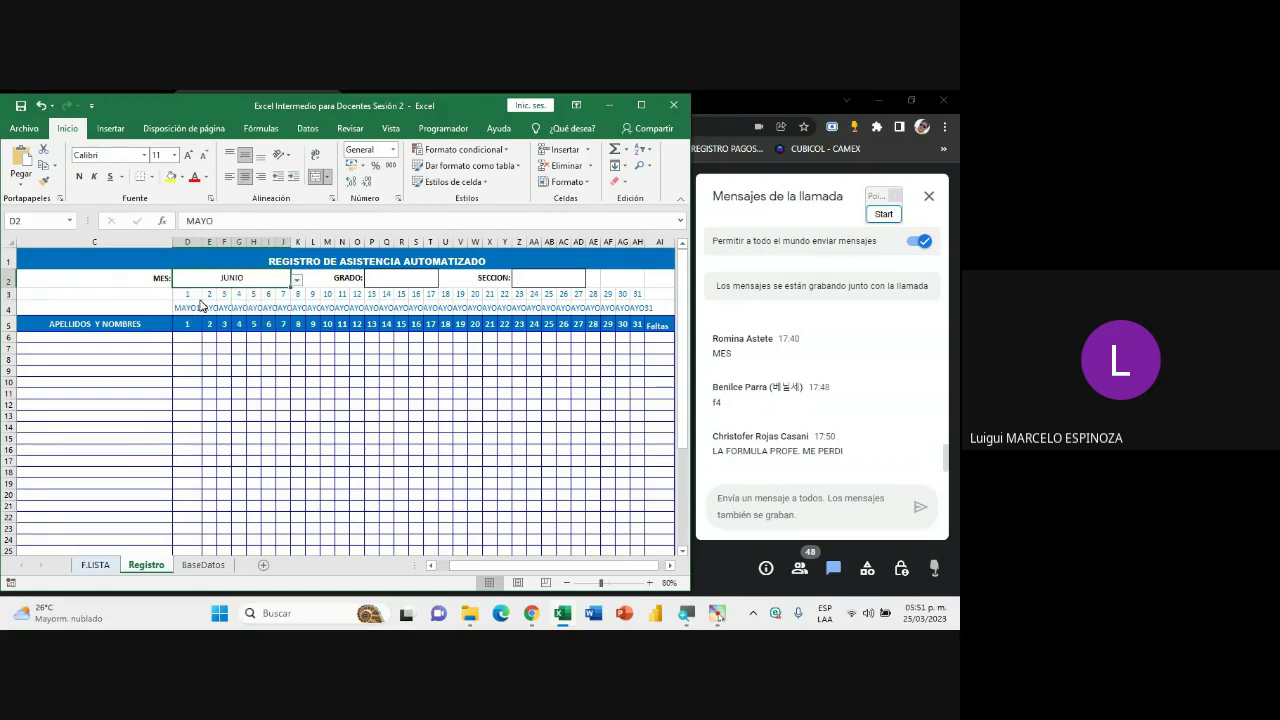
pyautogui.click(296, 281)
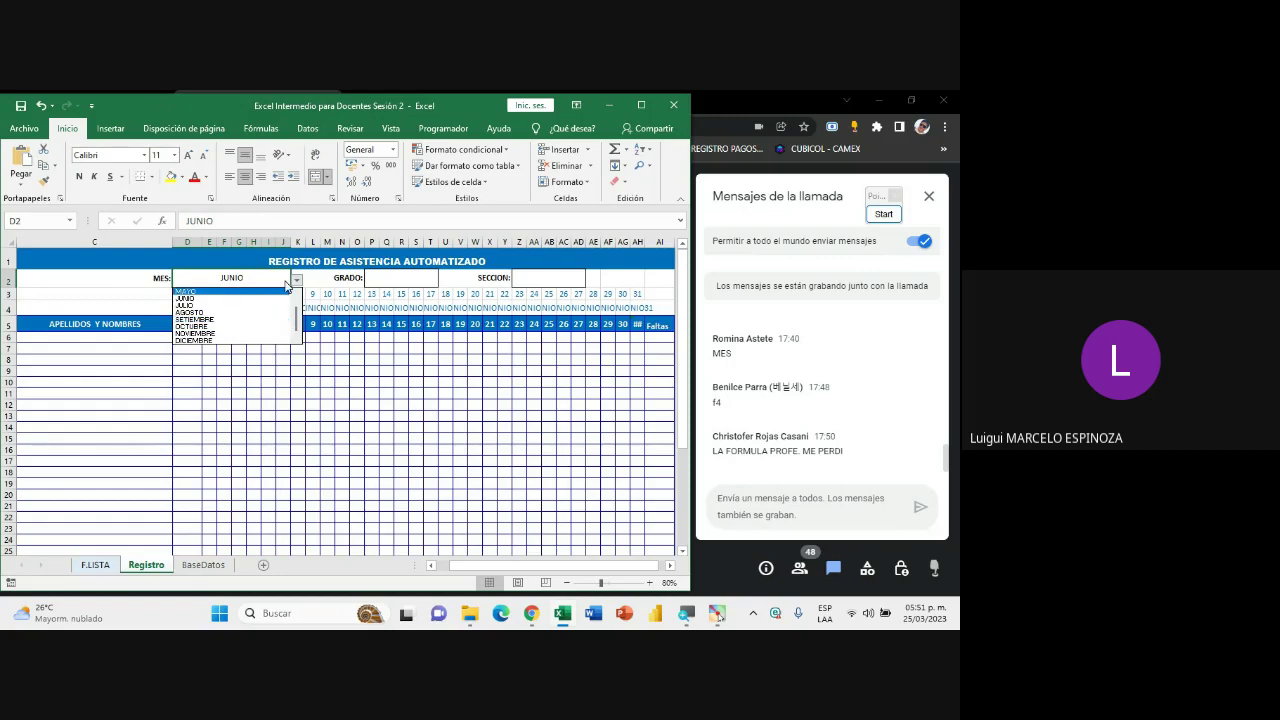
pyautogui.click(296, 281)
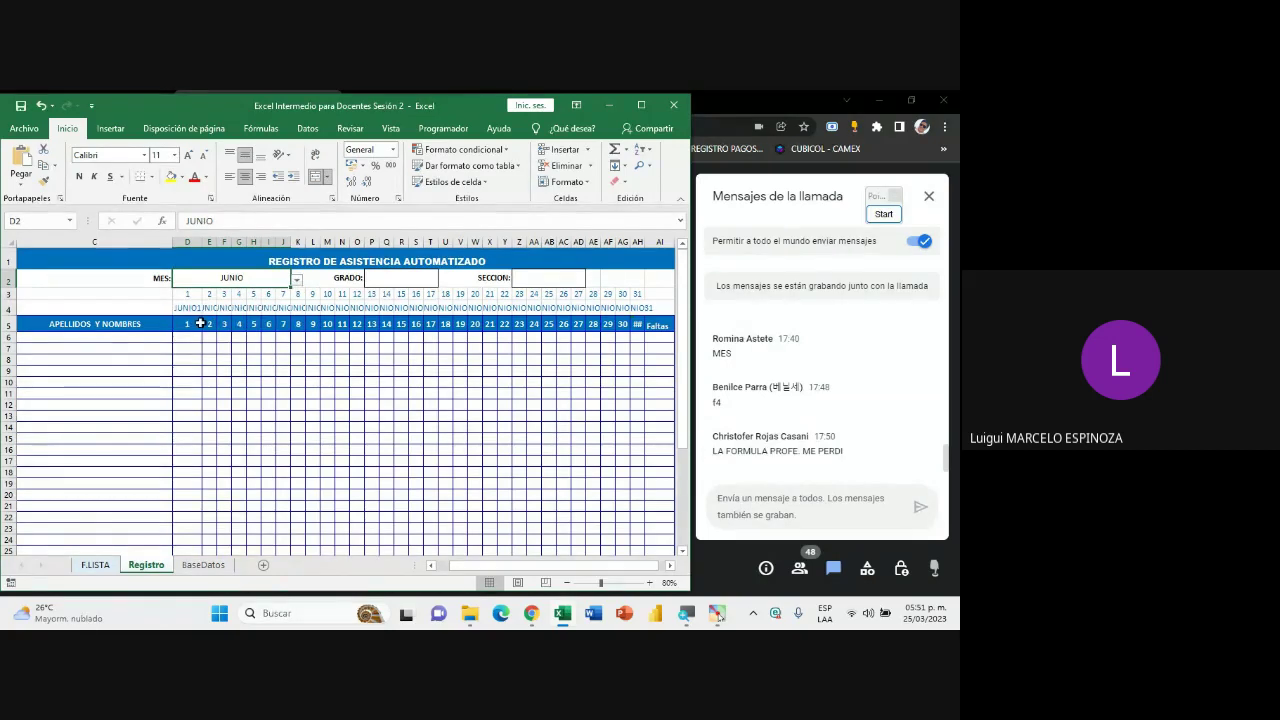
# - Copy D5's lookup formula text from the formula bar
pyautogui.doubleClick(200, 323)
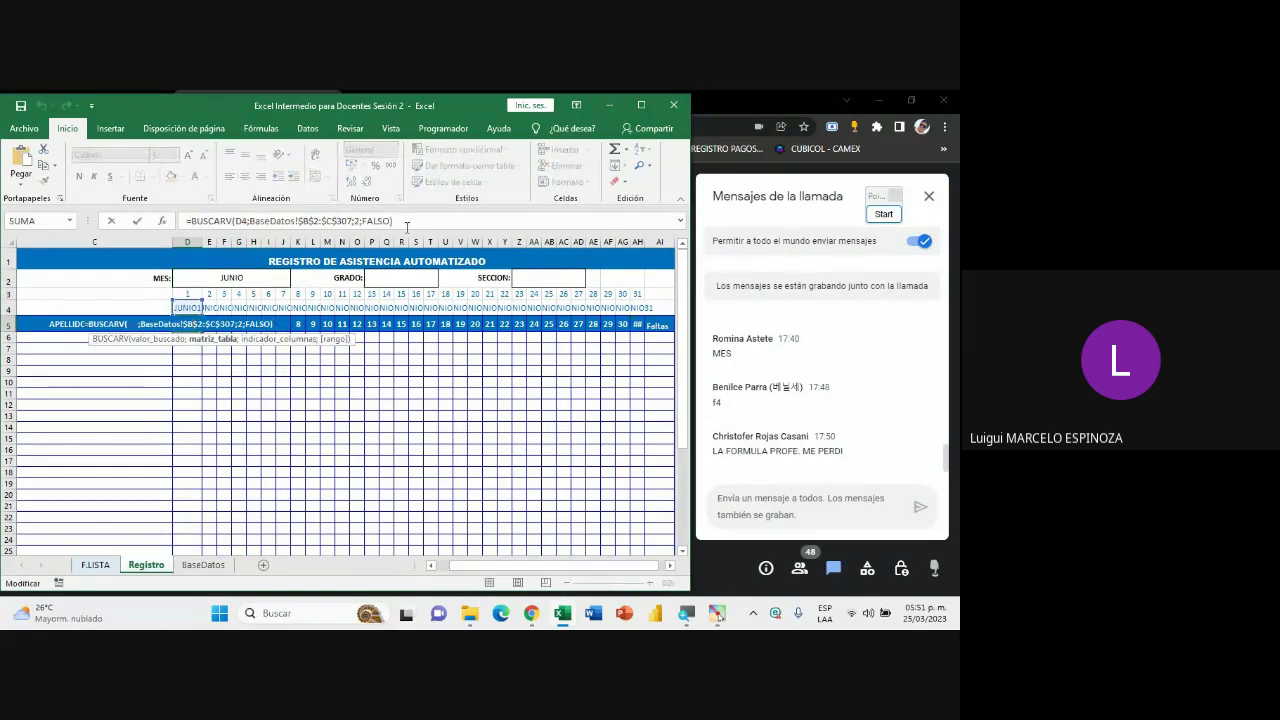
pyautogui.moveTo(398, 221); pyautogui.dragTo(186, 220)
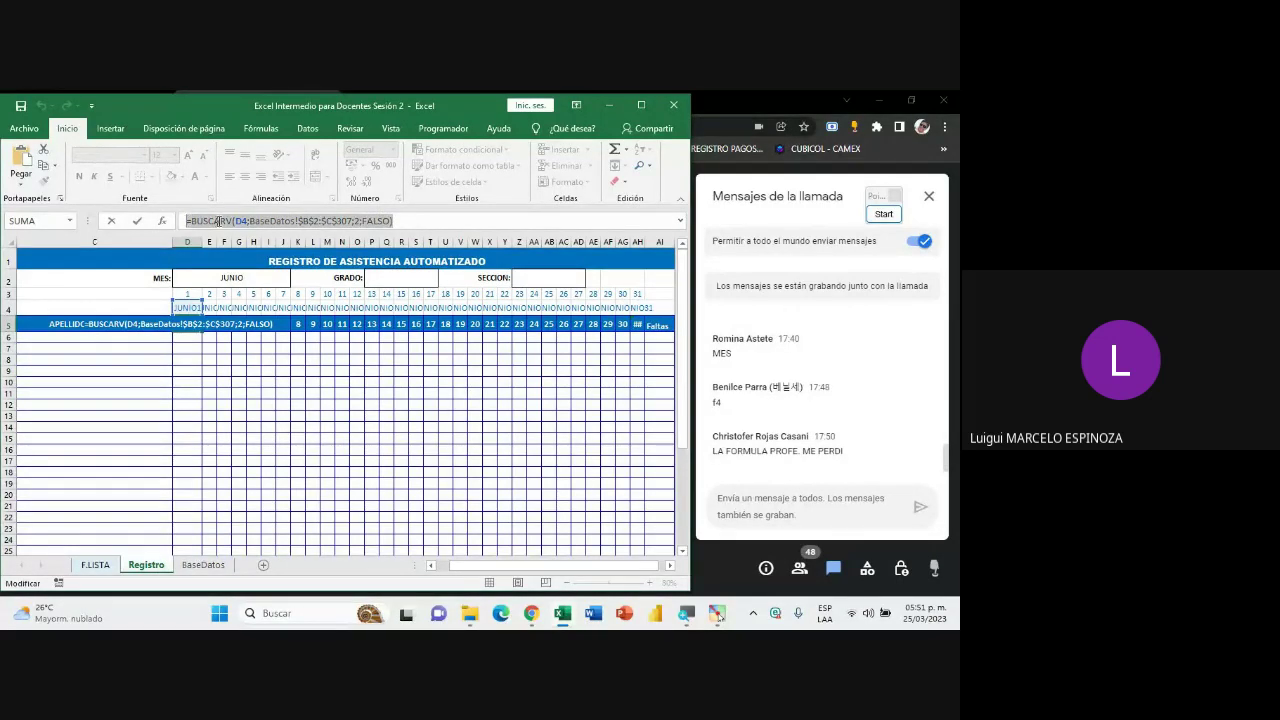
pyautogui.click(408, 220)
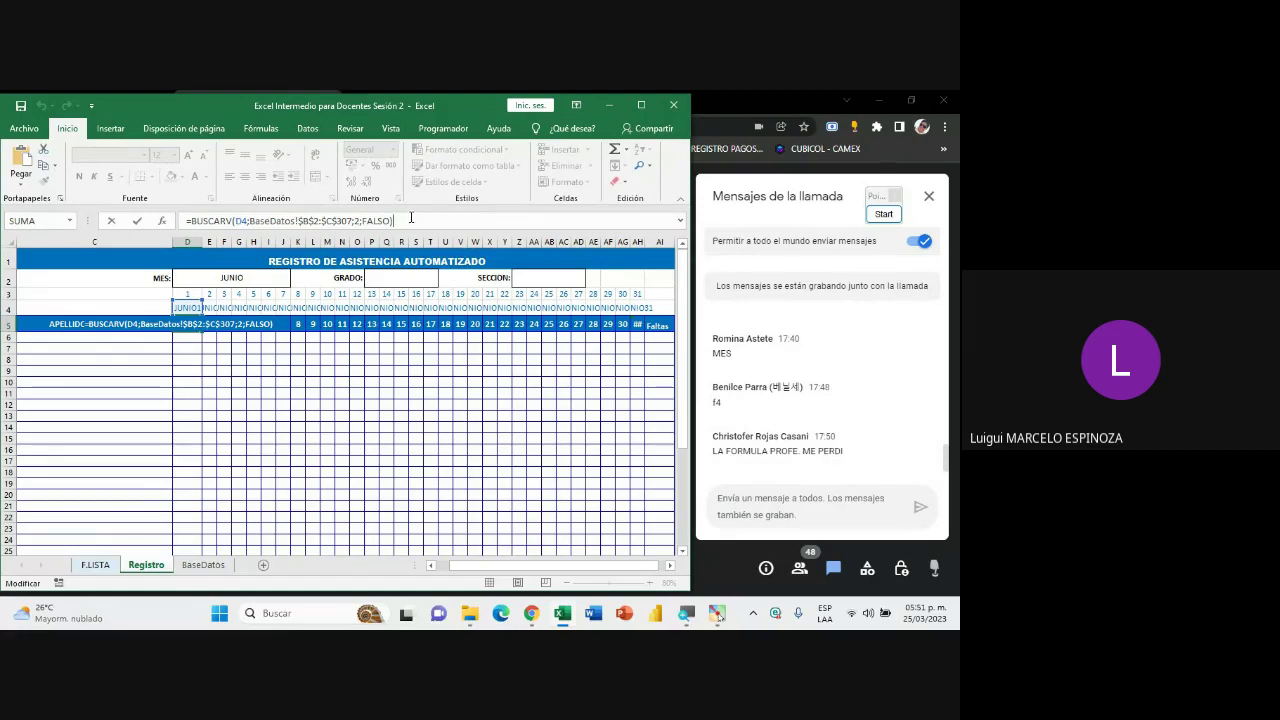
pyautogui.moveTo(409, 220); pyautogui.dragTo(186, 220)
pyautogui.hotkey('ctrl', 'c')
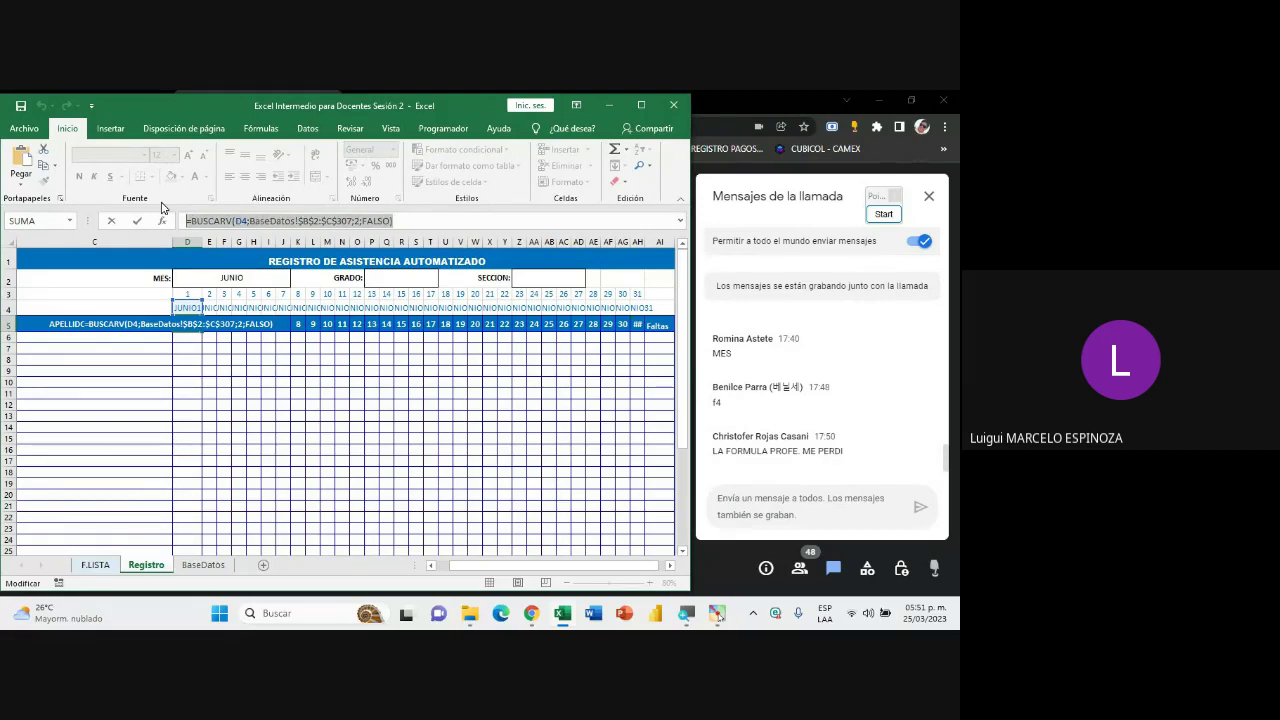
pyautogui.press('Escape')
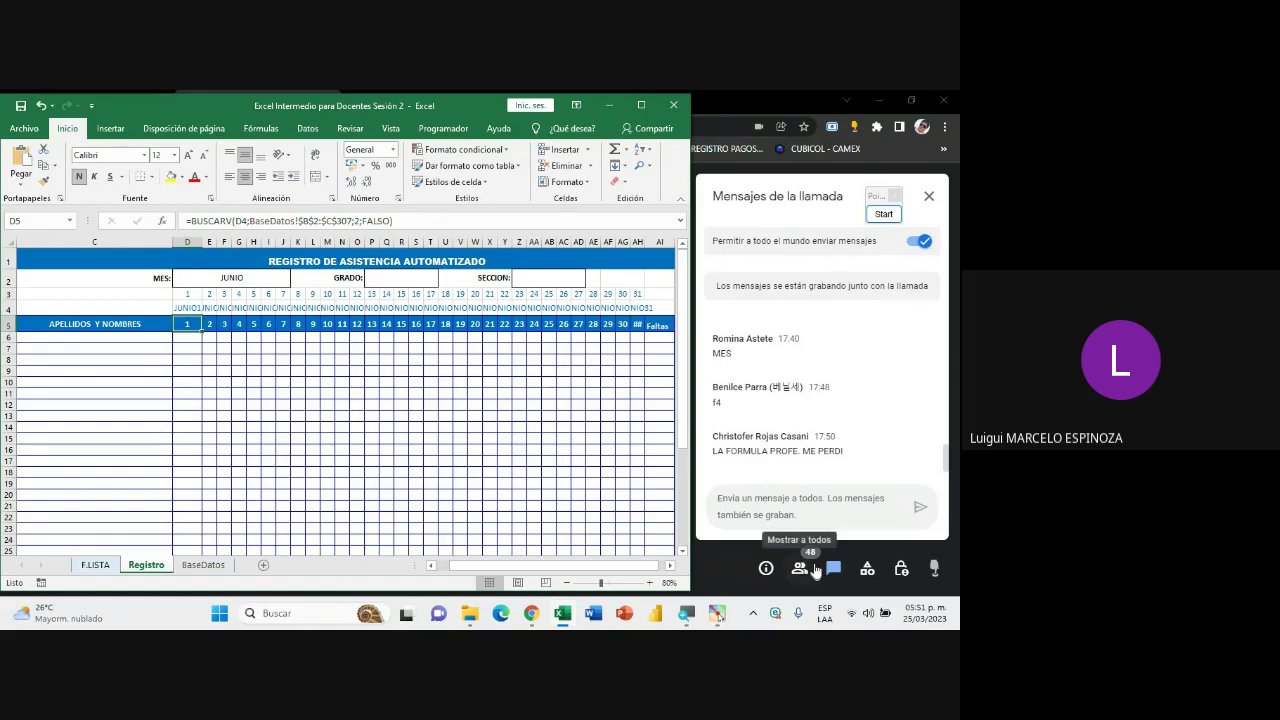
# - Post the copied formula in the Google Meet chat and return to Excel
pyautogui.click(779, 507)
pyautogui.hotkey('ctrl', 'v')
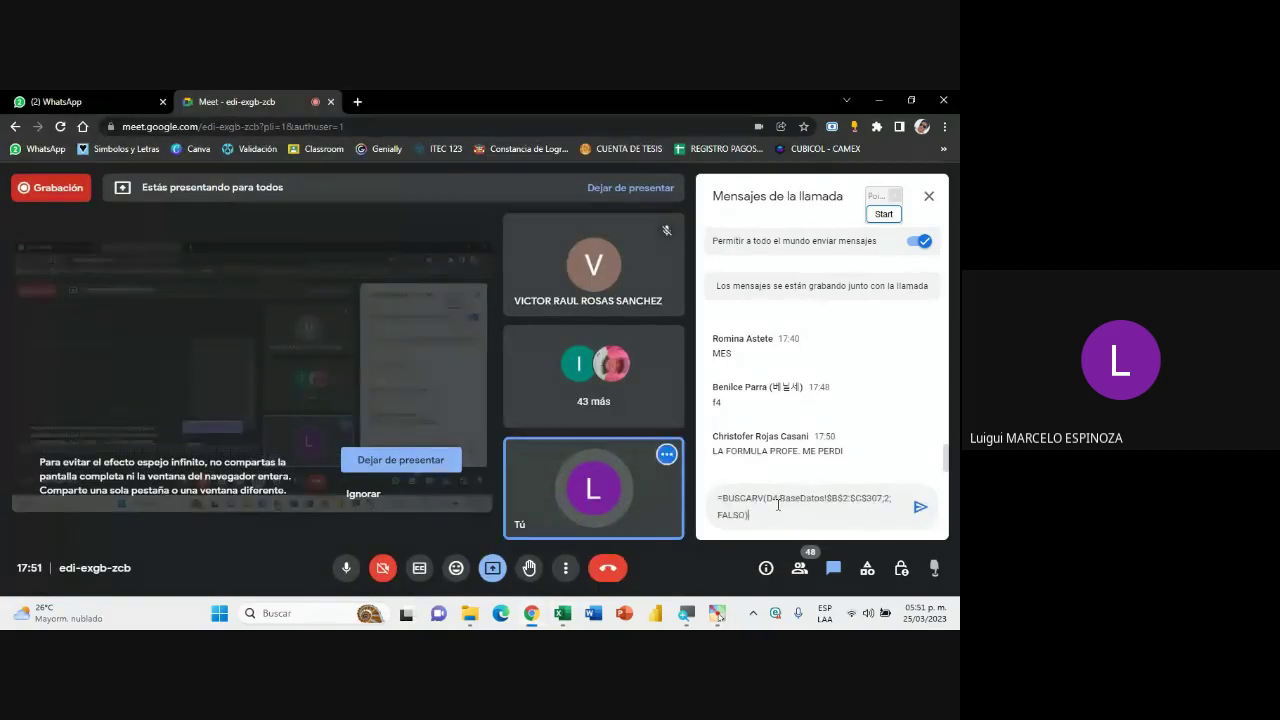
pyautogui.press('Return')
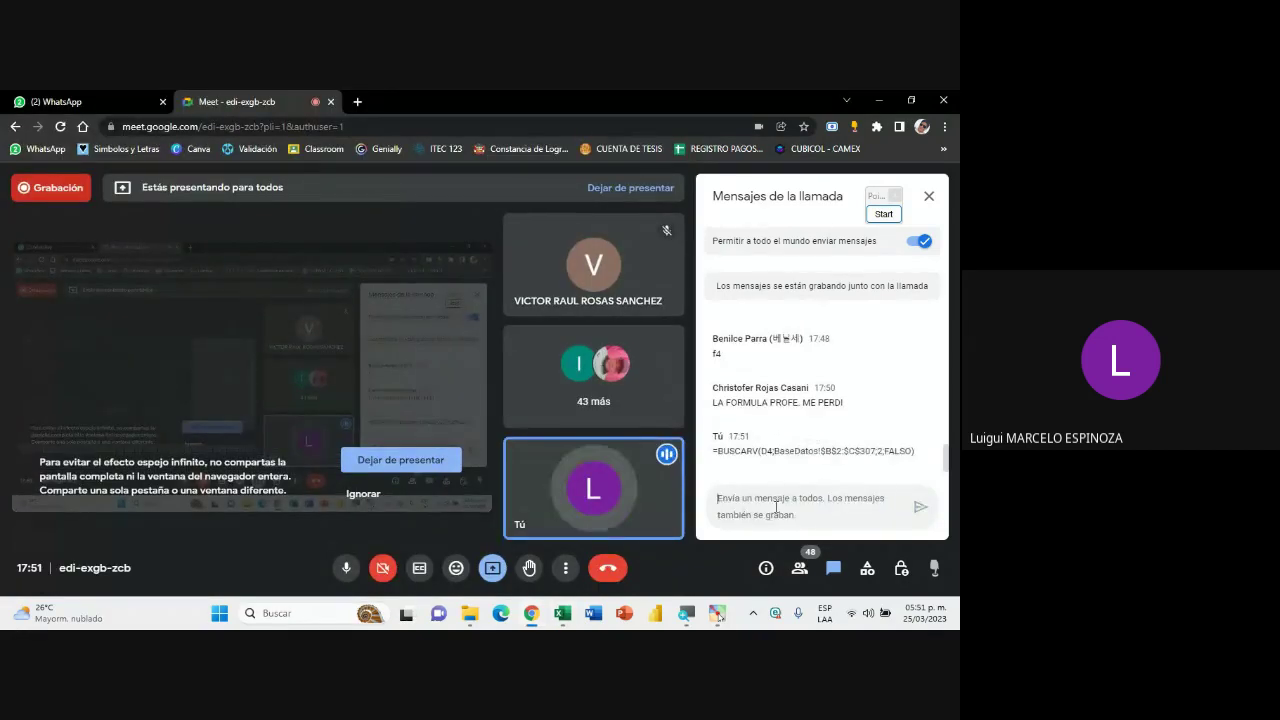
pyautogui.click(563, 614)
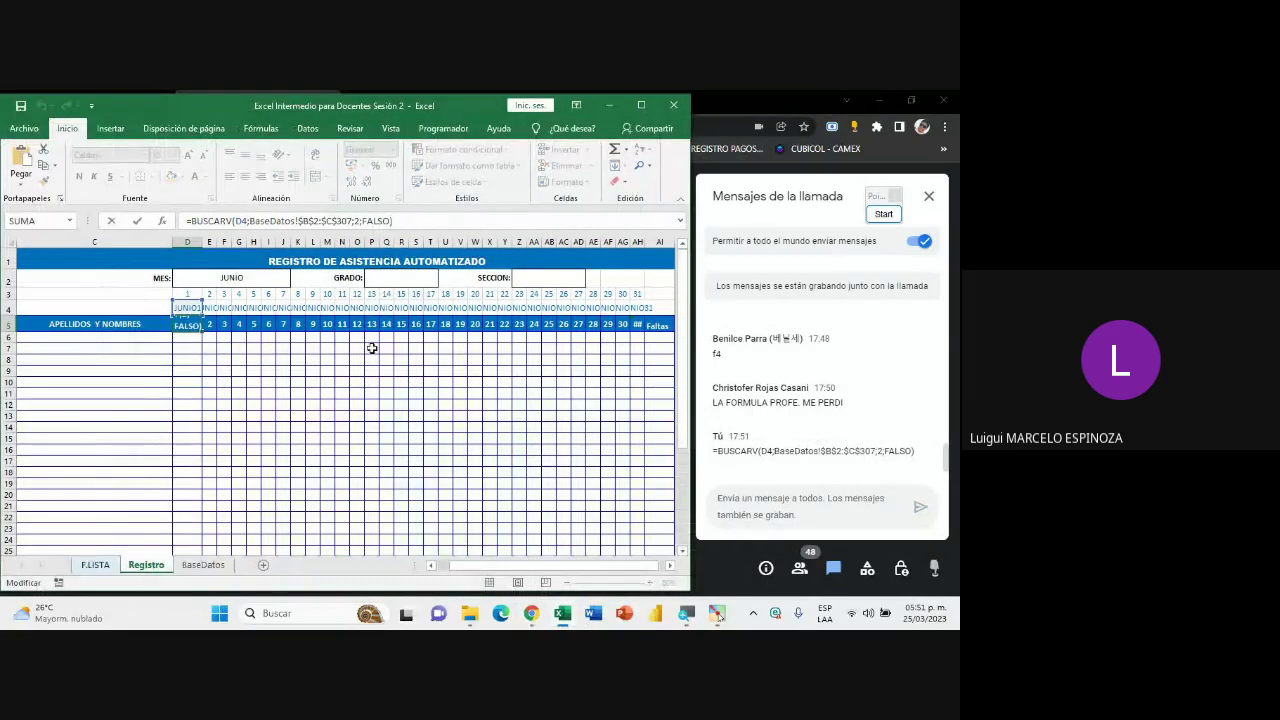
# - Scroll the sheet back toward column B and select the month cell D2
pyautogui.click(328, 382)
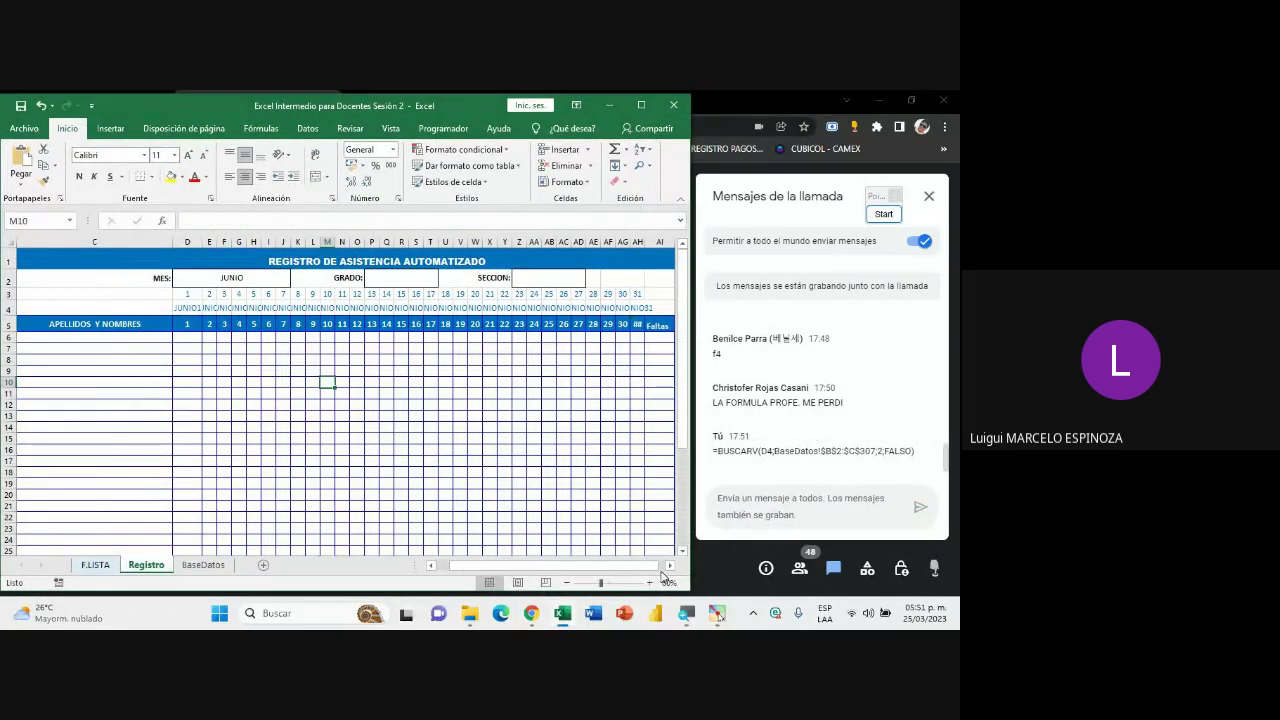
pyautogui.moveTo(648, 566); pyautogui.dragTo(588, 571)
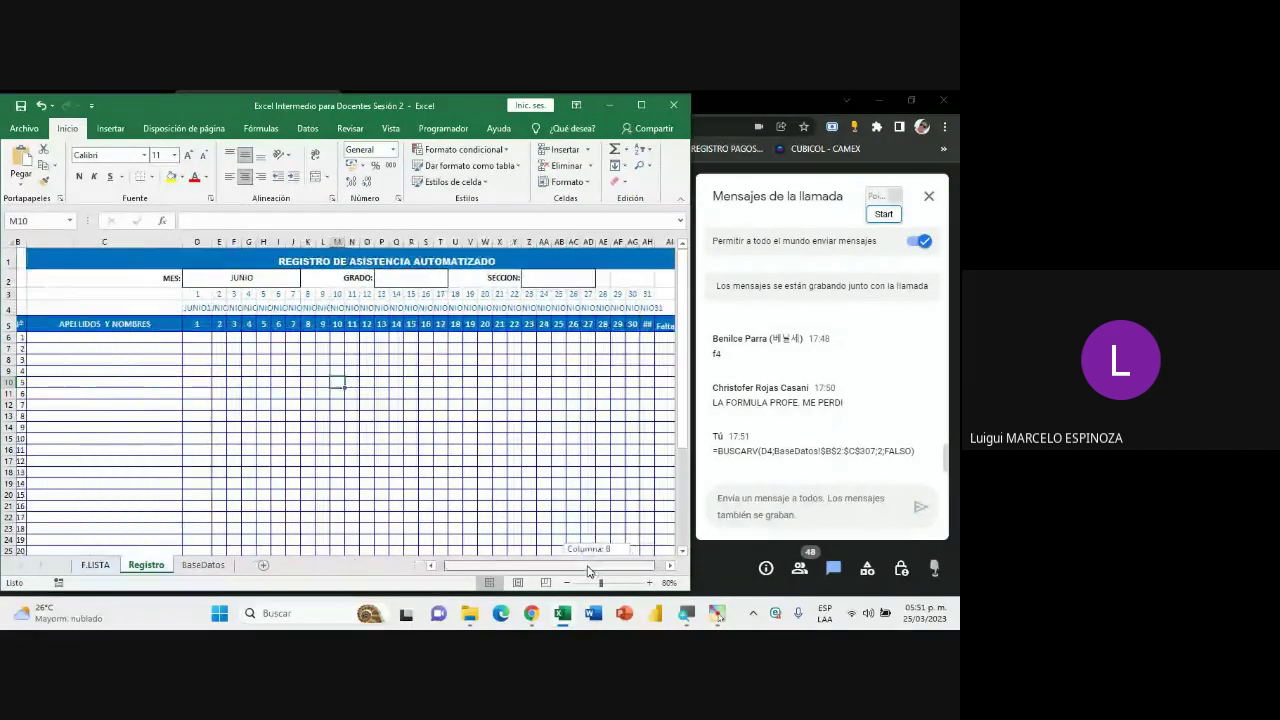
pyautogui.click(207, 324)
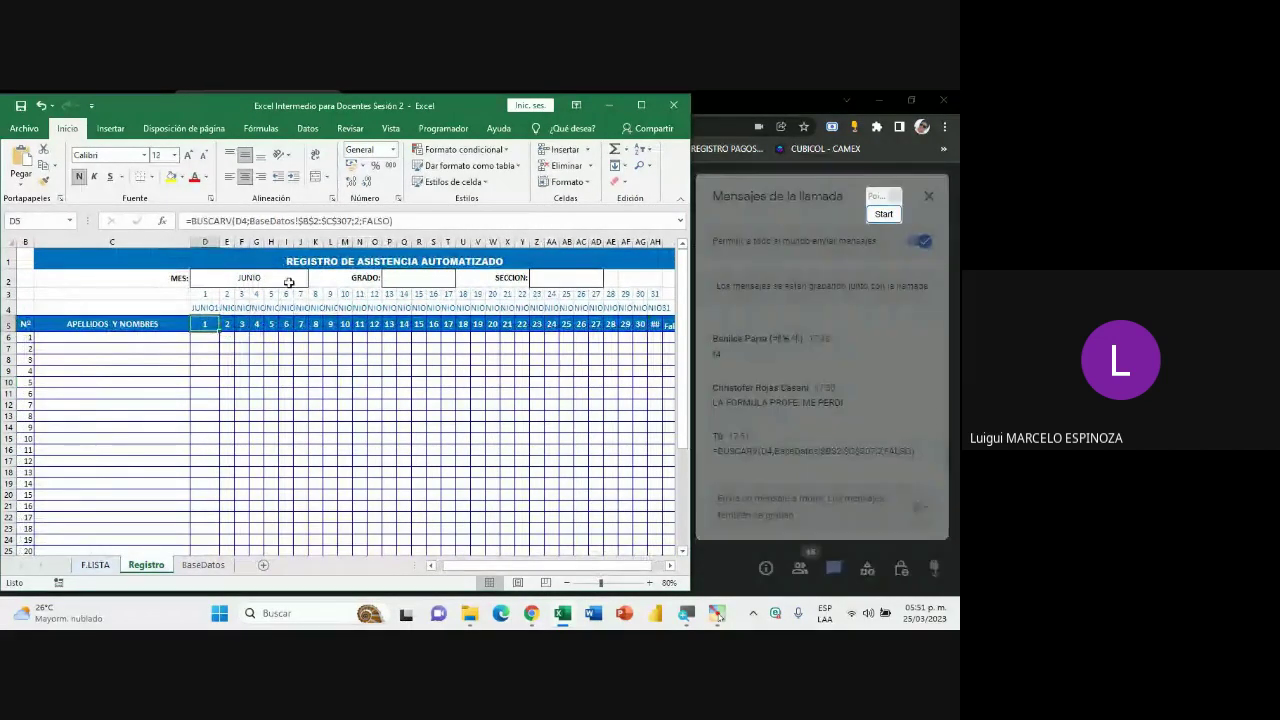
pyautogui.click(291, 278)
pyautogui.click(313, 280)
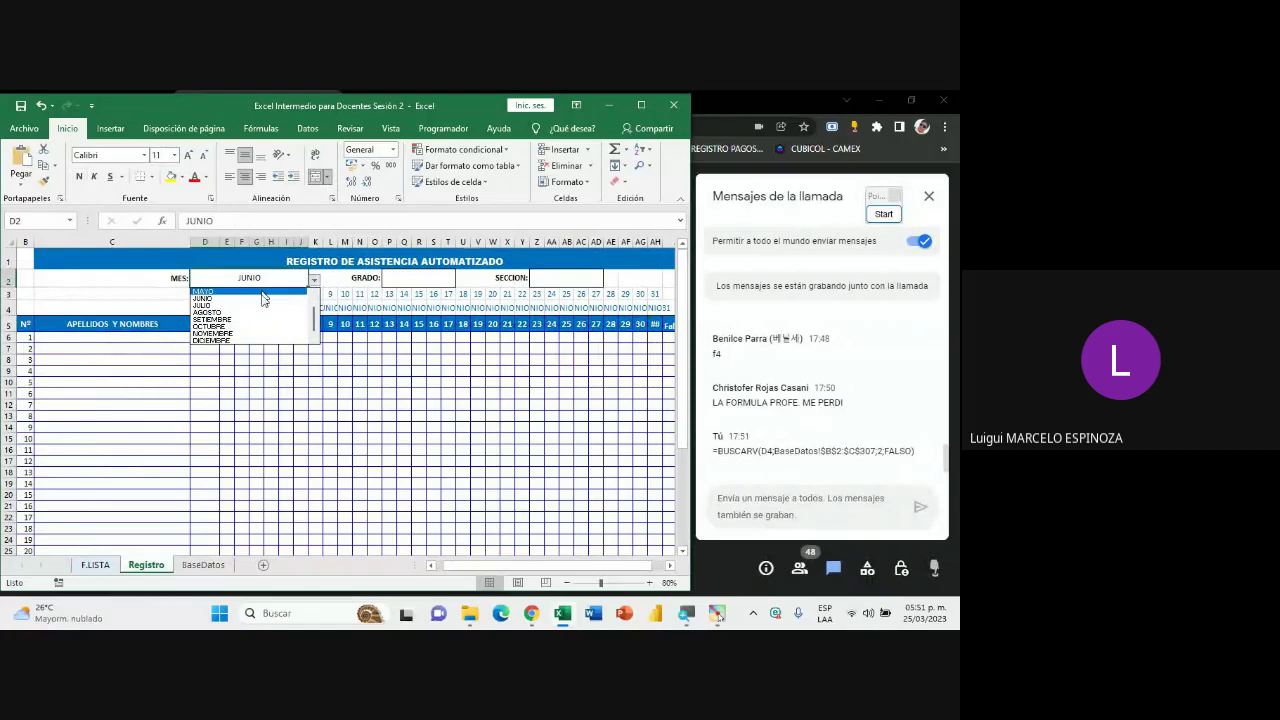
pyautogui.scroll(-2, 294, 318)
pyautogui.click(313, 282)
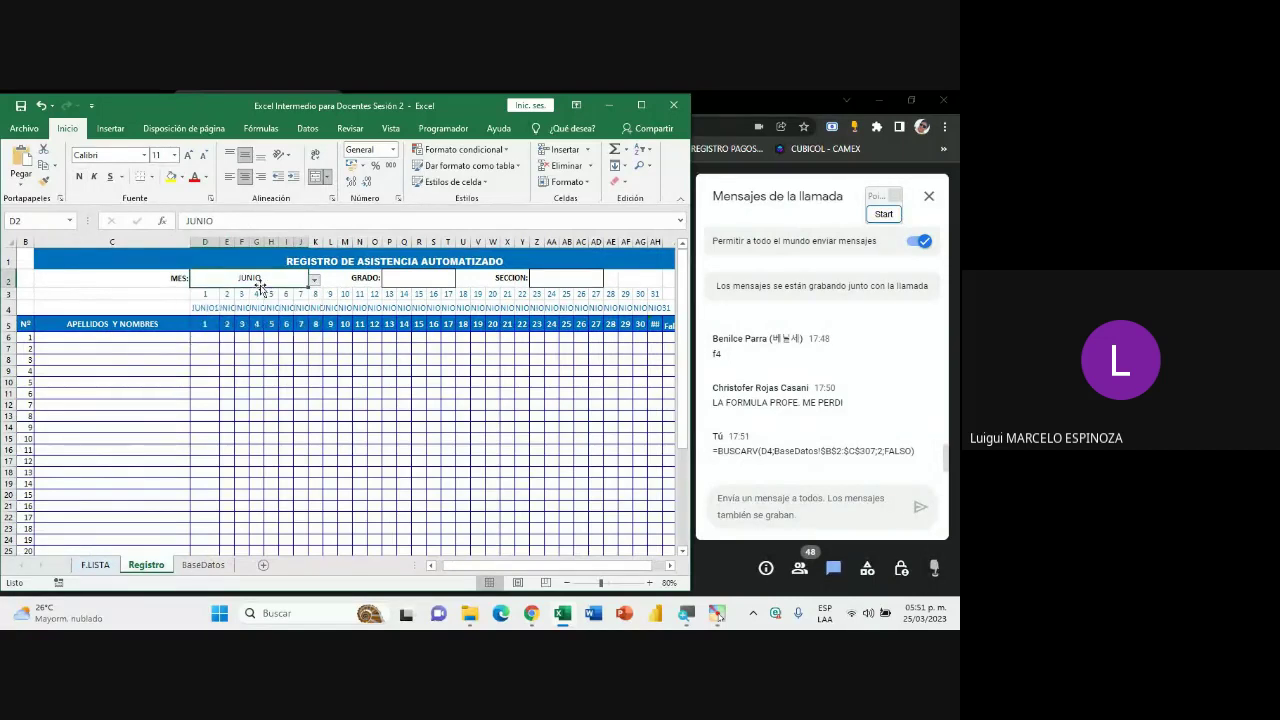
# - Set the D2 month to MARZO
pyautogui.click(313, 284)
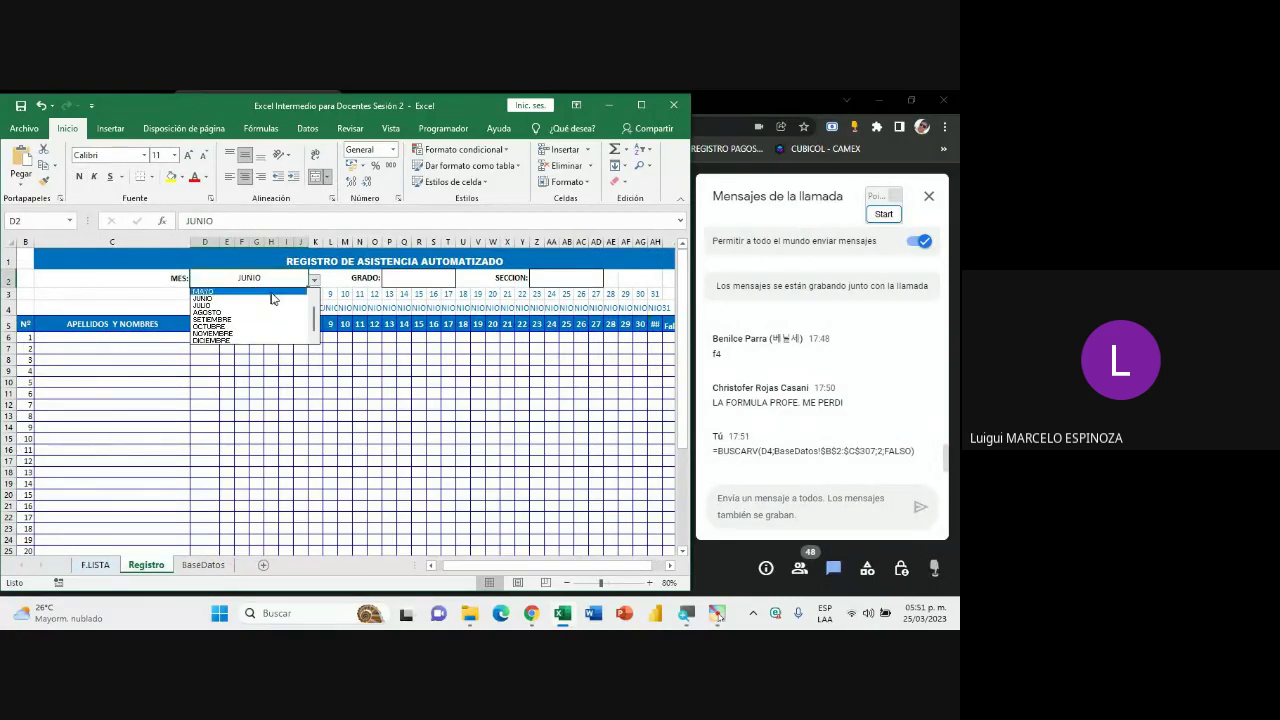
pyautogui.scroll(-2, 314, 320)
pyautogui.scroll(2, 314, 326)
pyautogui.click(265, 305)
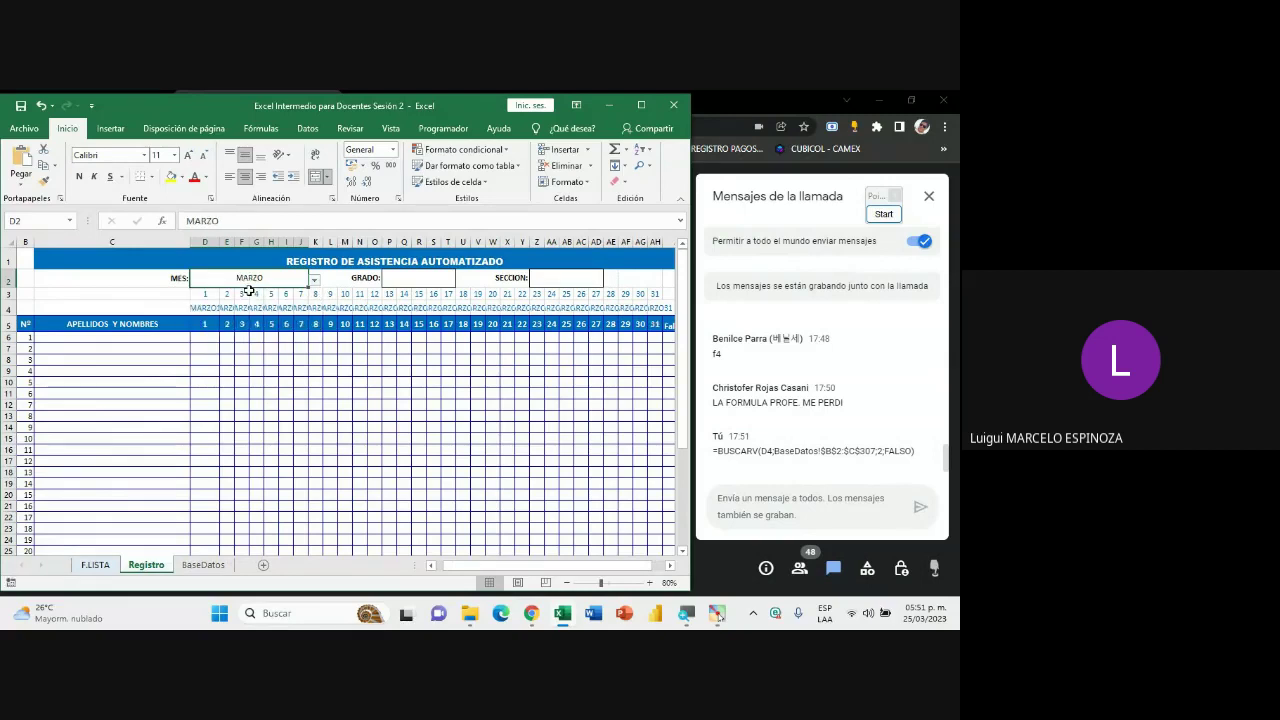
pyautogui.moveTo(600, 567); pyautogui.dragTo(610, 566)
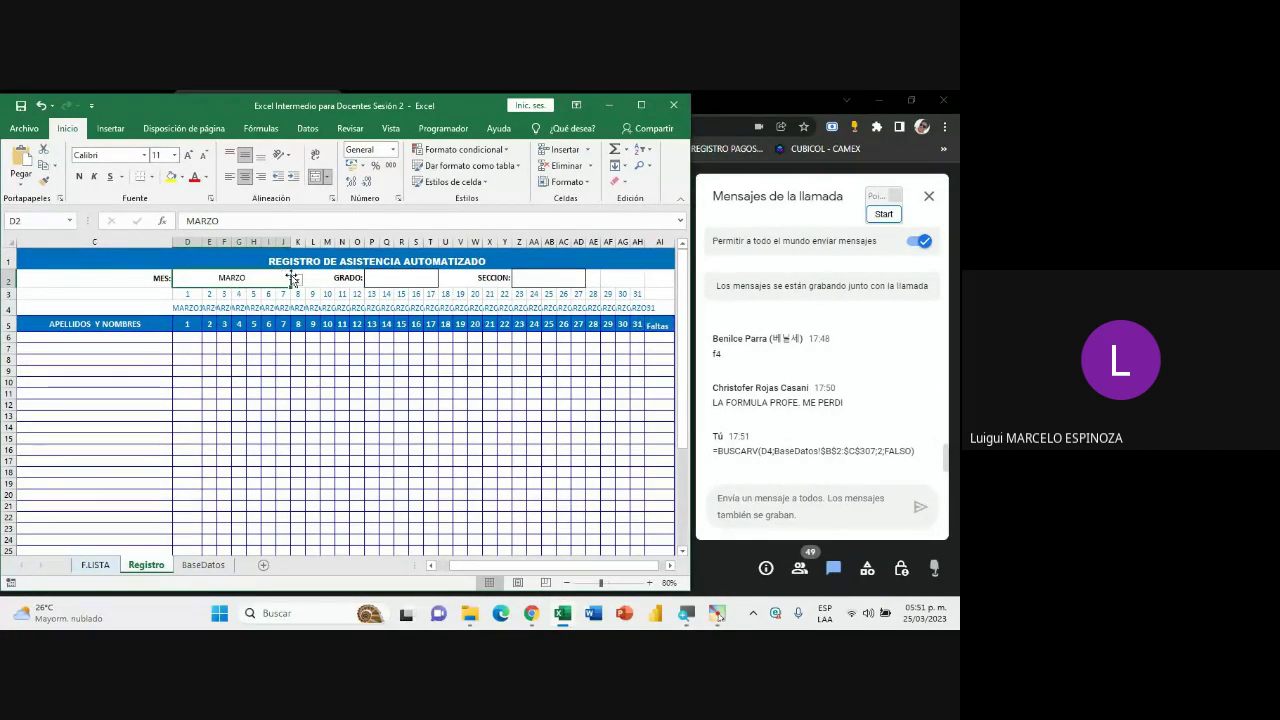
pyautogui.click(297, 280)
# - Pick ABRIL, widen column AH to expose #N/D in AH5, then open D5's formula
pyautogui.click(240, 298)
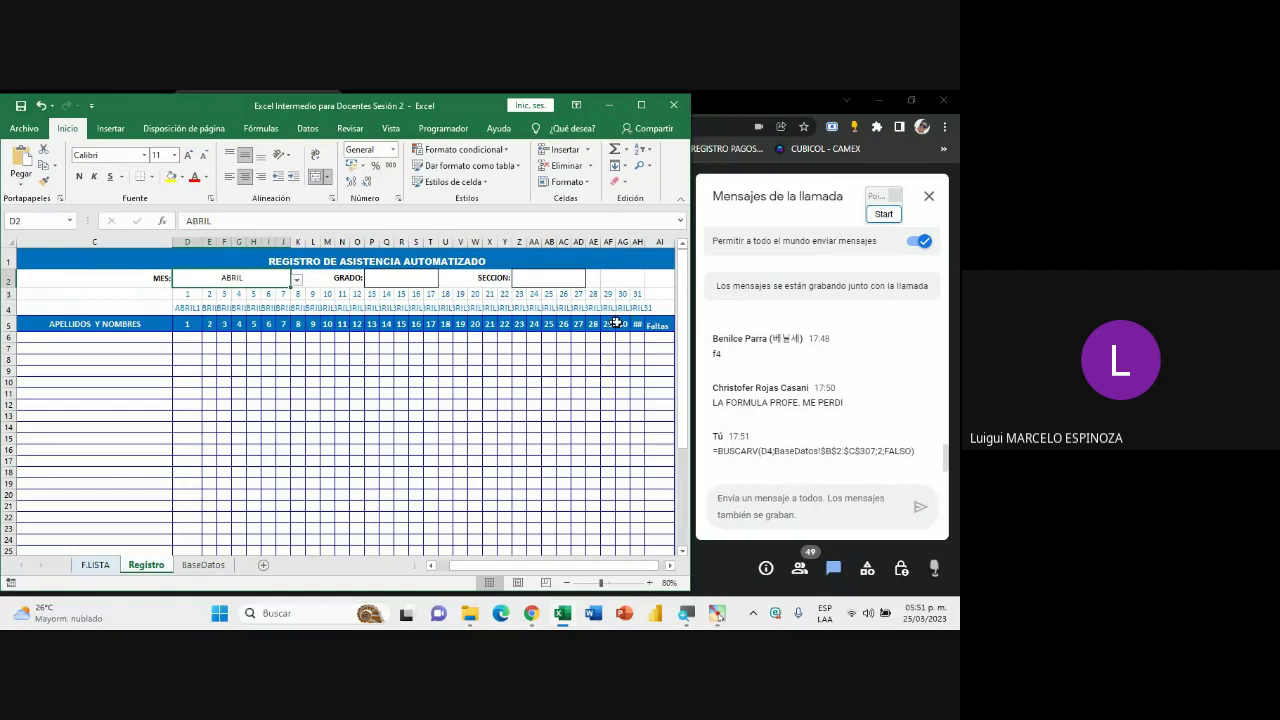
pyautogui.moveTo(645, 243); pyautogui.dragTo(659, 243)
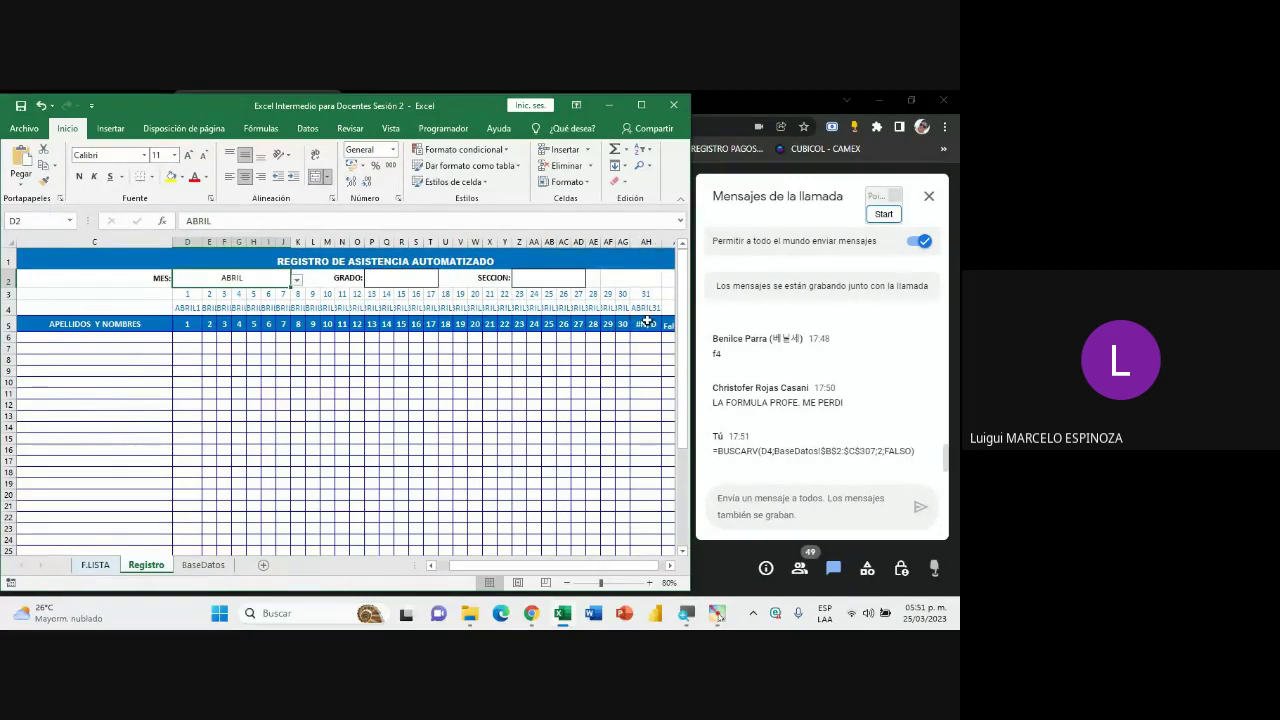
pyautogui.click(651, 327)
pyautogui.doubleClick(651, 327)
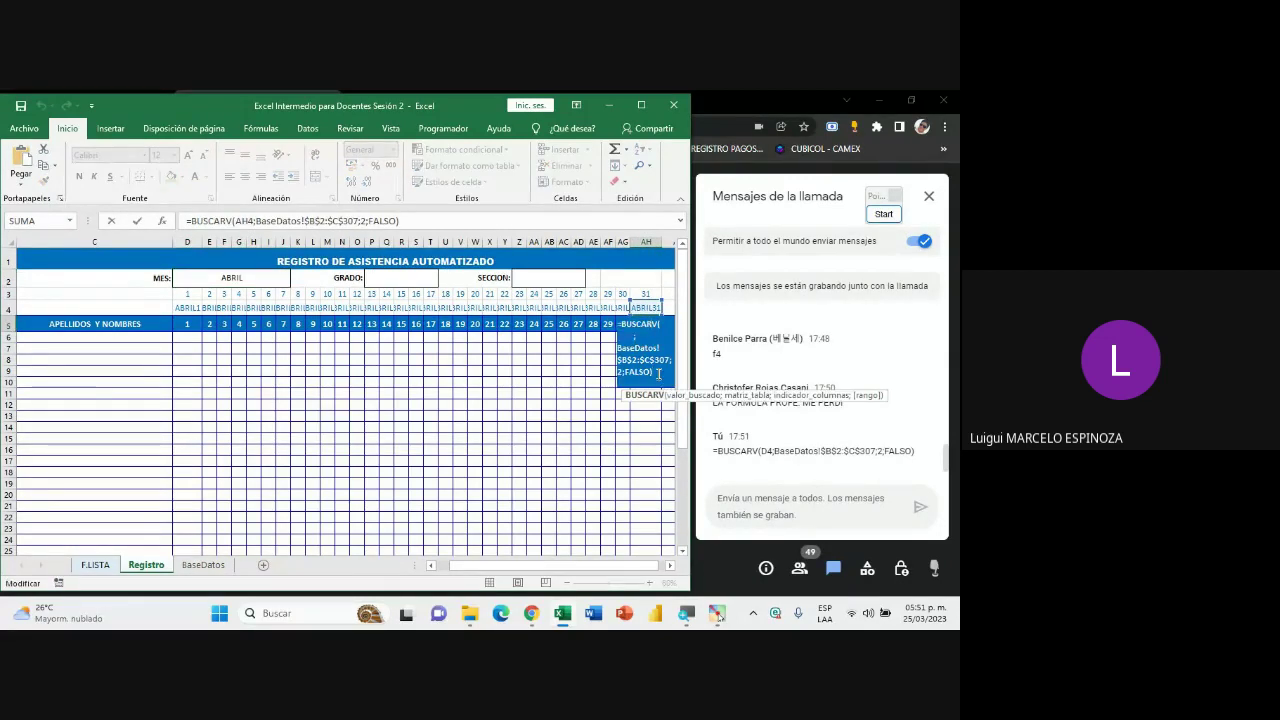
pyautogui.press('Return')
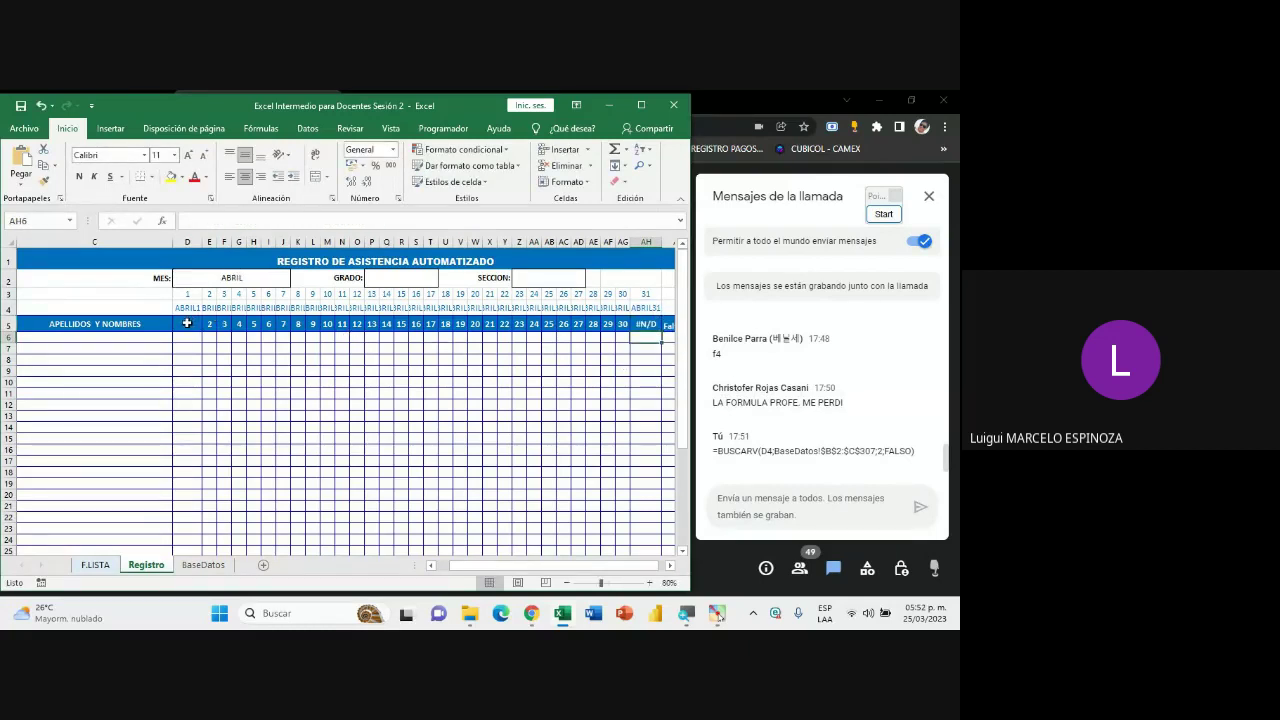
pyautogui.doubleClick(186, 323)
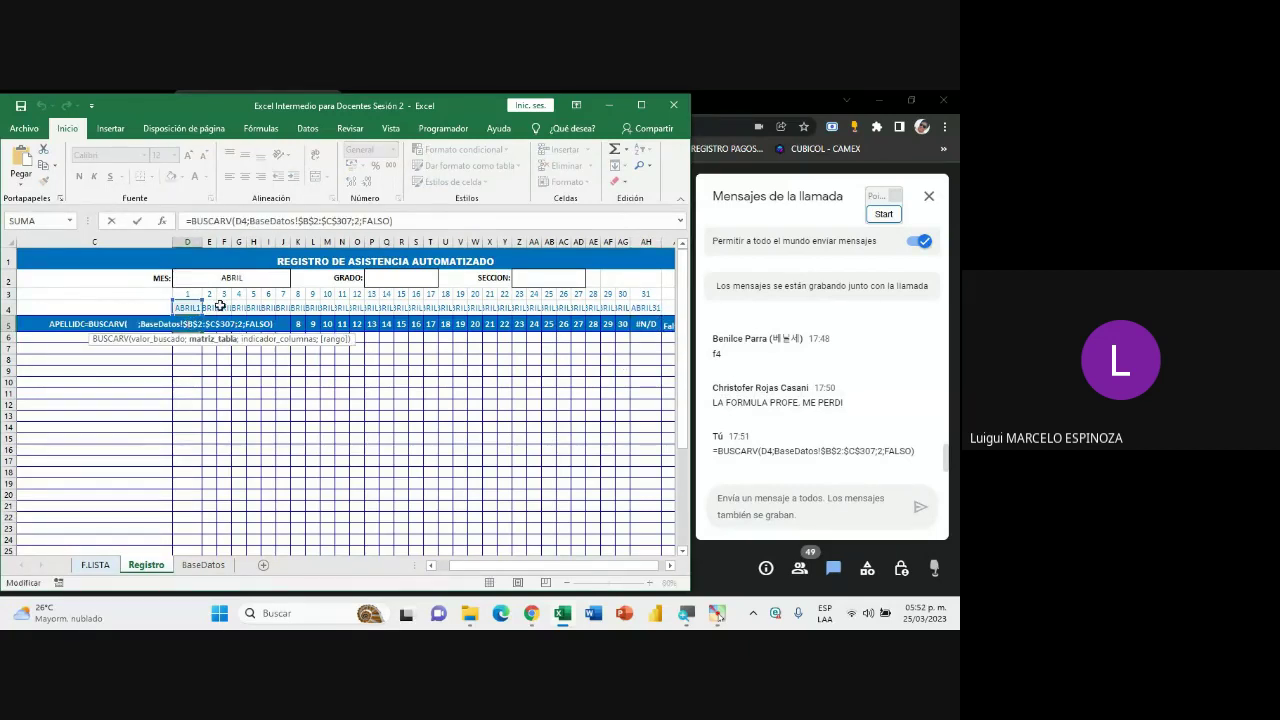
pyautogui.click(192, 220)
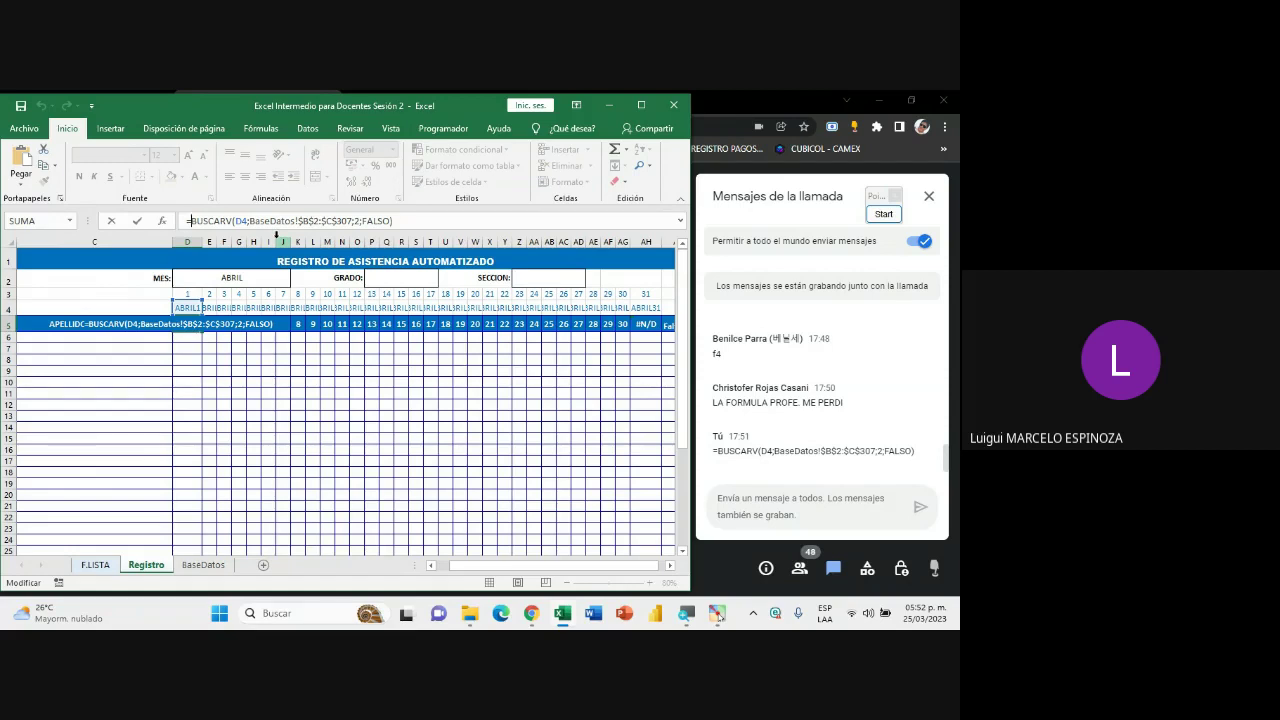
# - Rewrite D5 as =SI.ND(BUSCARV(D4;BaseDatos!$B$2:$C$307;2;FALSO);" ") with a blank fallback
pyautogui.write('SI')
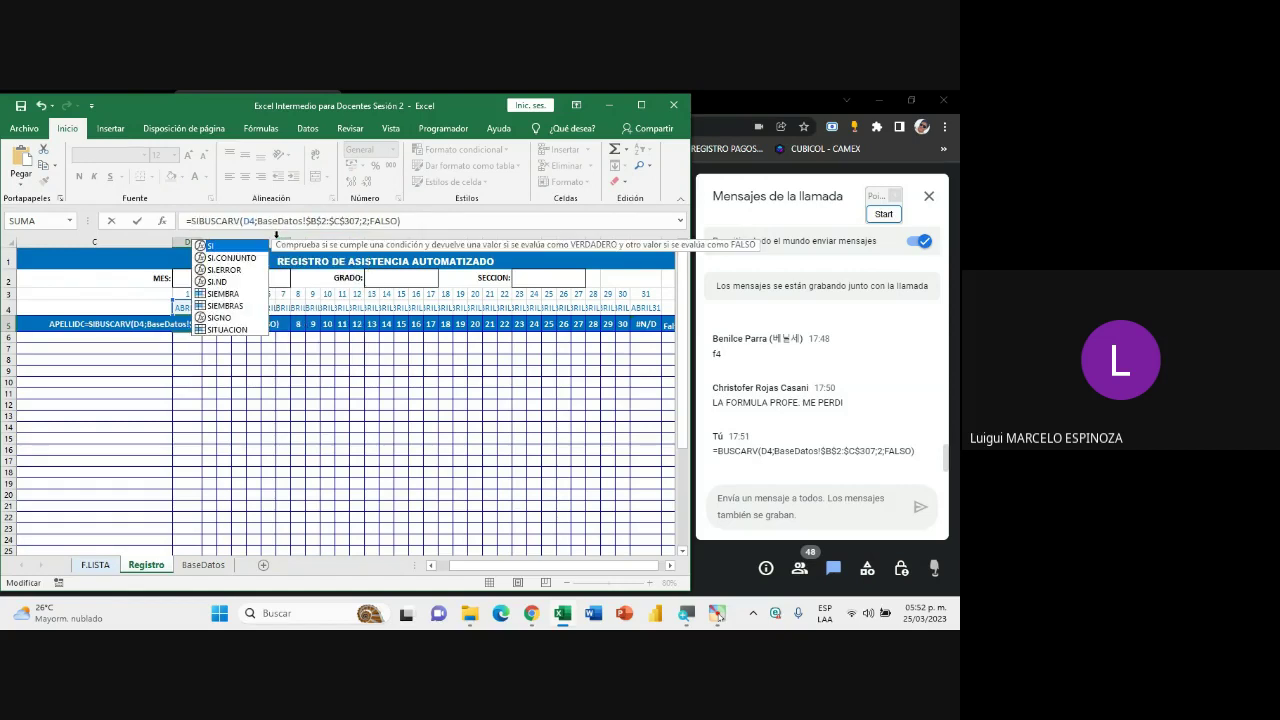
pyautogui.write('.ND')
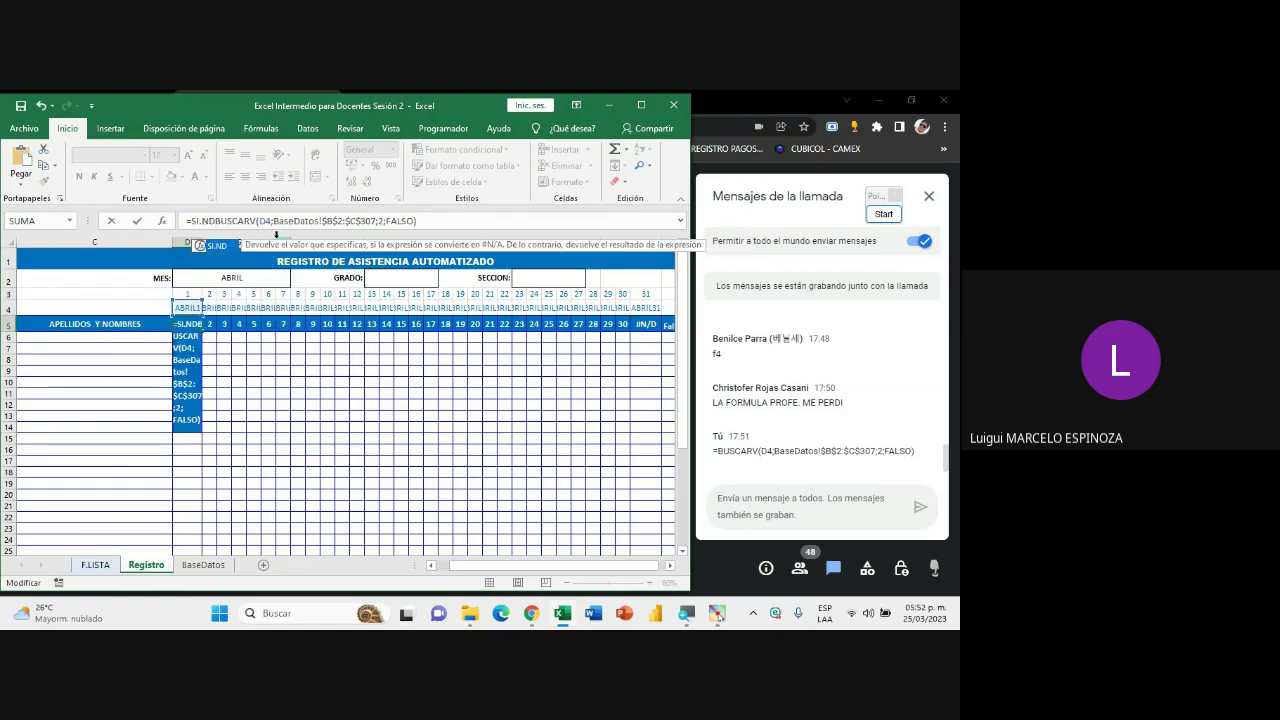
pyautogui.write('(')
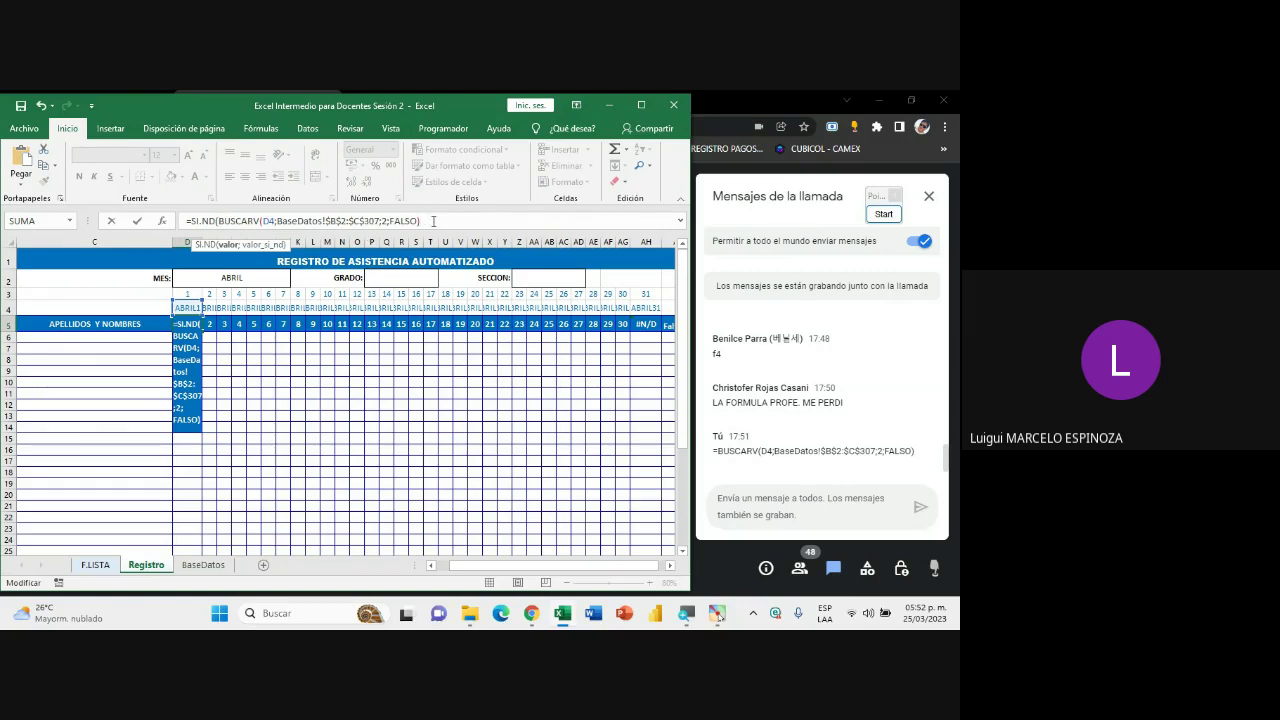
pyautogui.write(';')
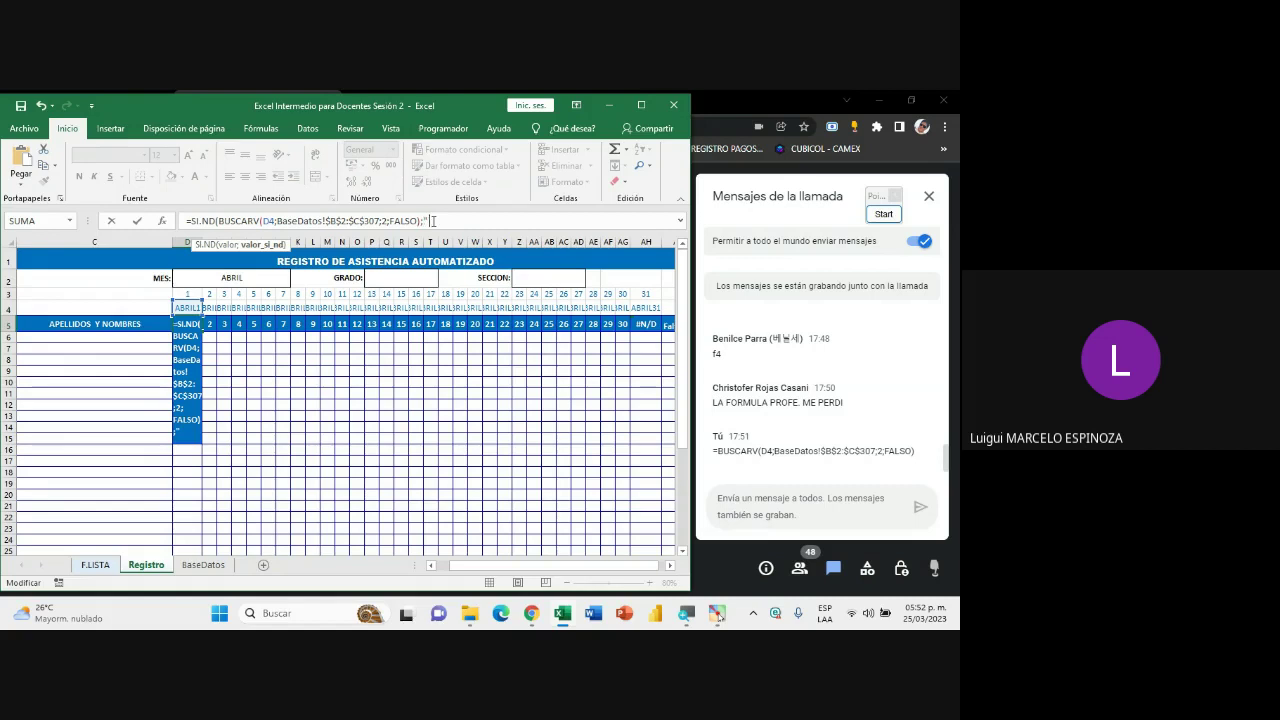
pyautogui.write(')')
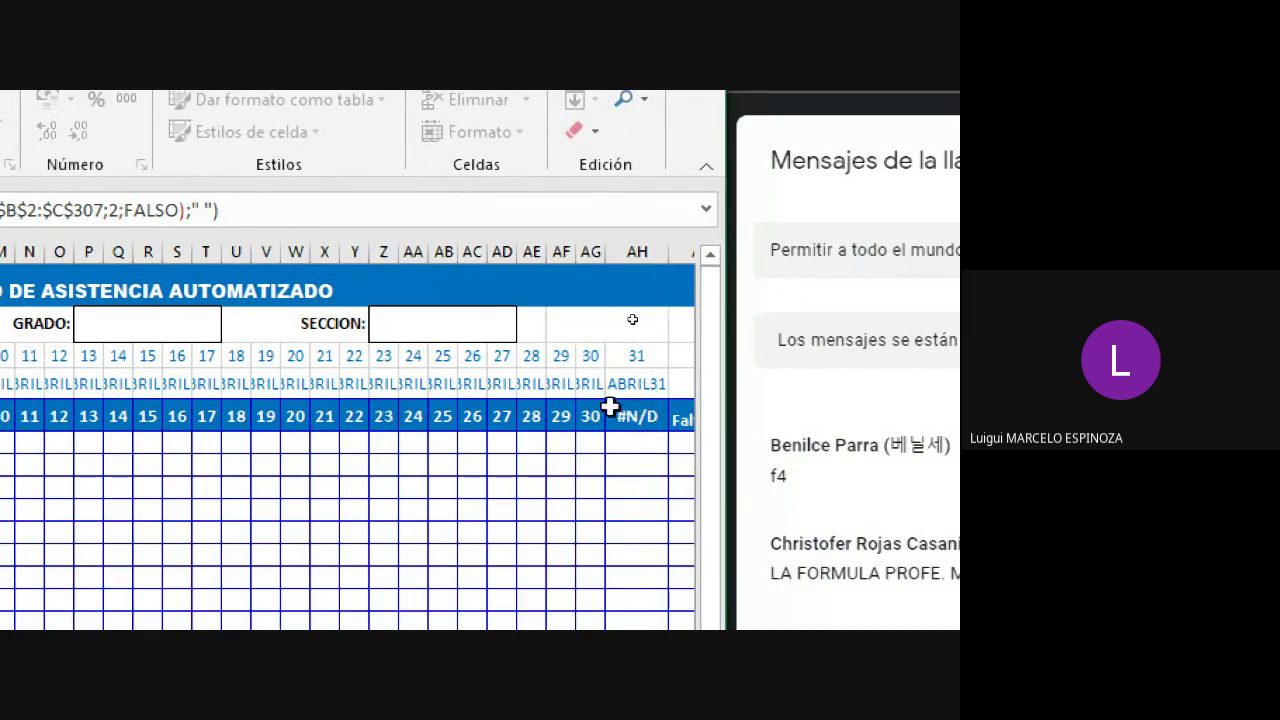
pyautogui.click(272, 214)
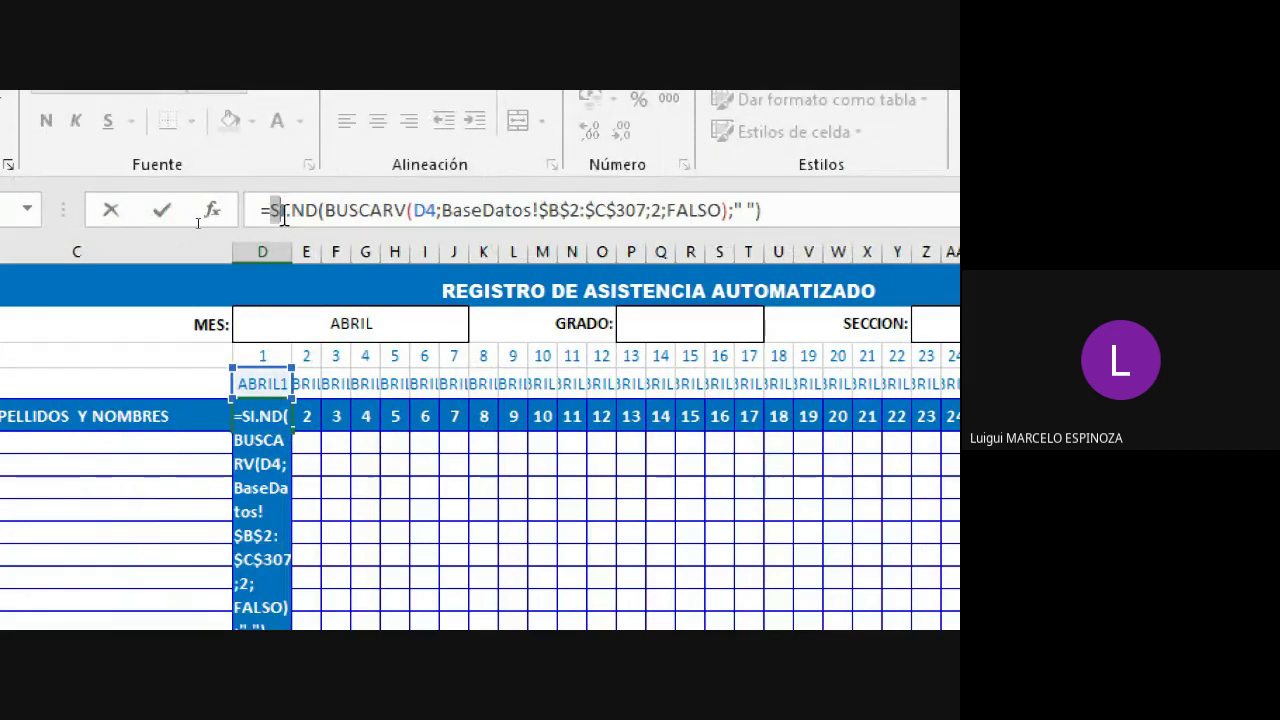
pyautogui.moveTo(284, 218); pyautogui.dragTo(296, 216)
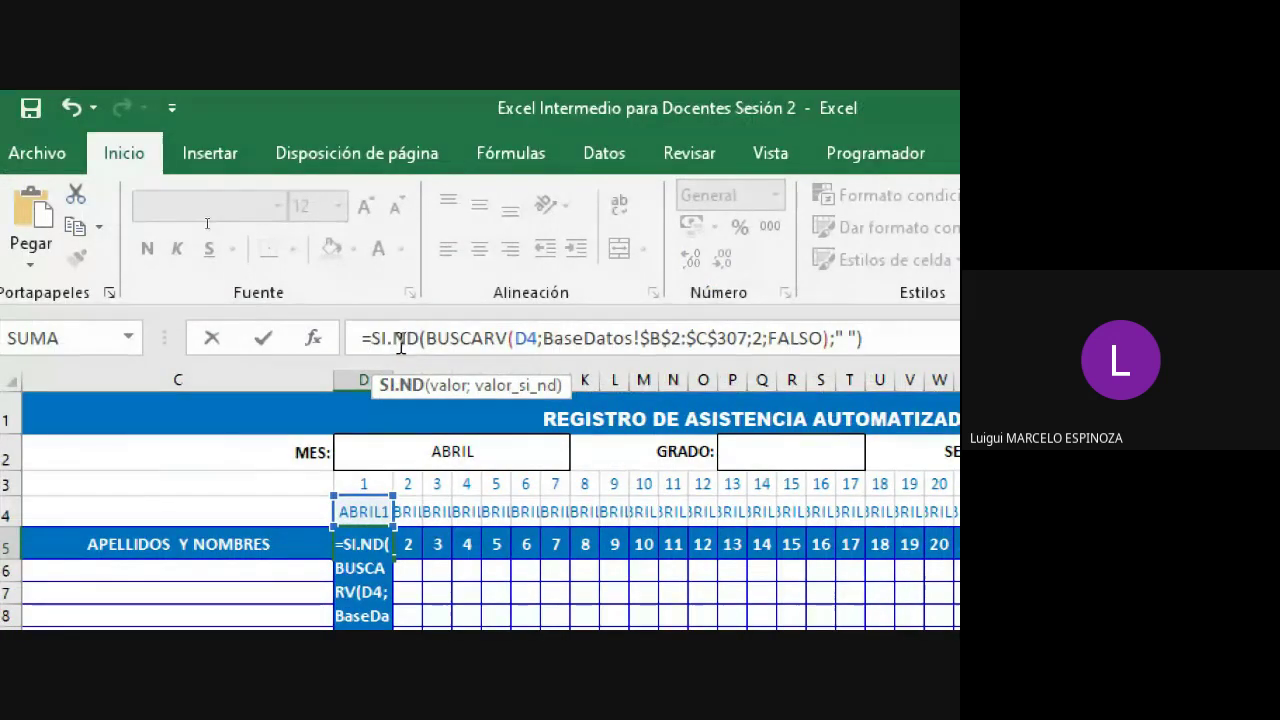
pyautogui.moveTo(392, 339); pyautogui.dragTo(429, 340)
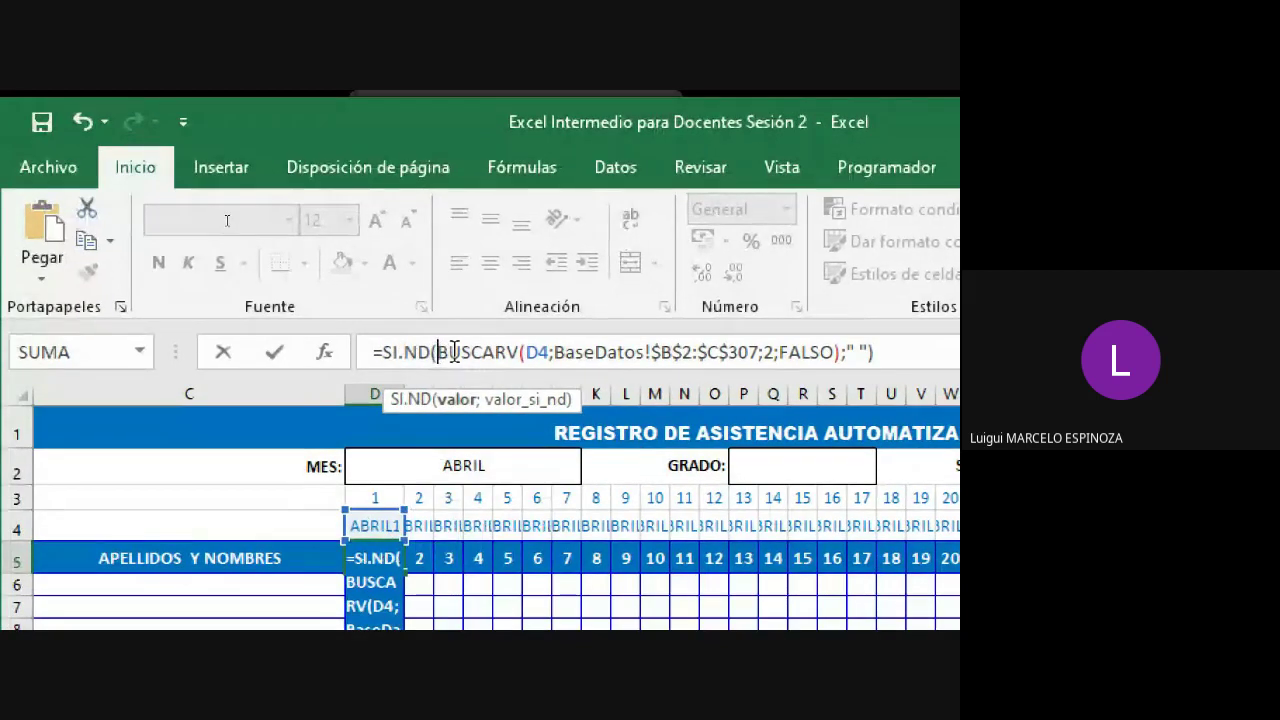
pyautogui.moveTo(437, 353); pyautogui.dragTo(716, 351)
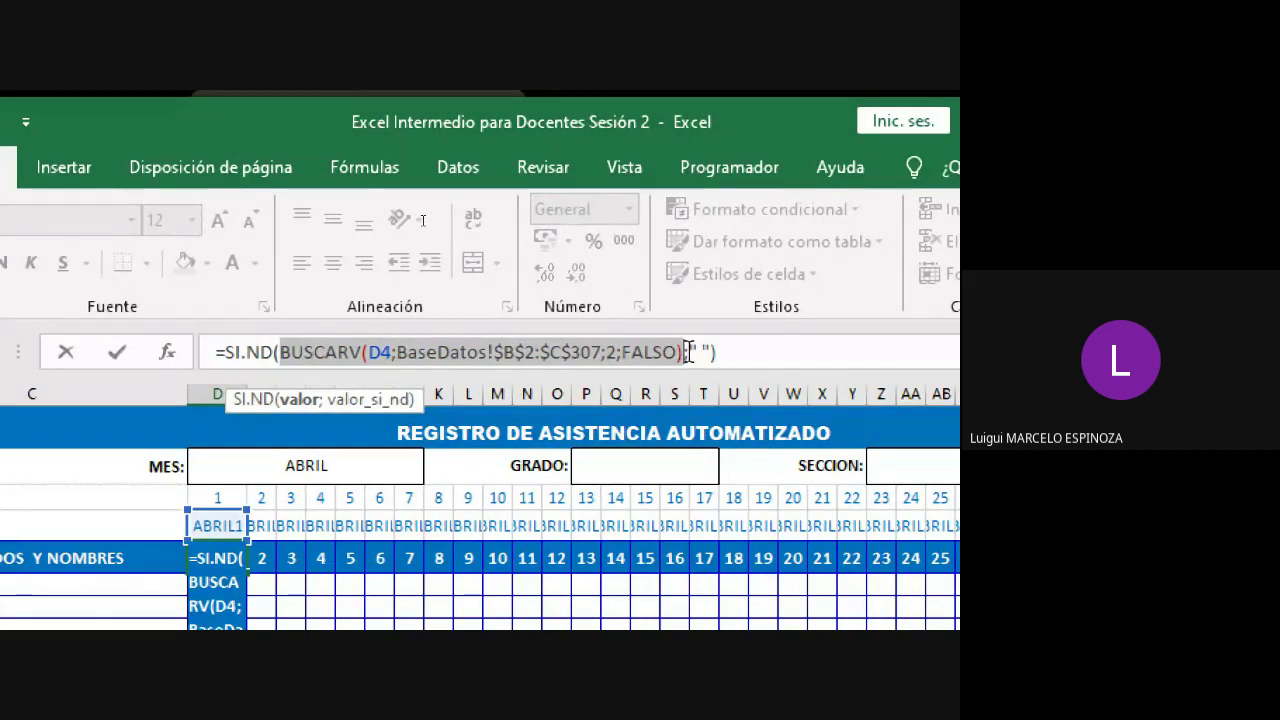
pyautogui.moveTo(683, 351); pyautogui.dragTo(712, 351)
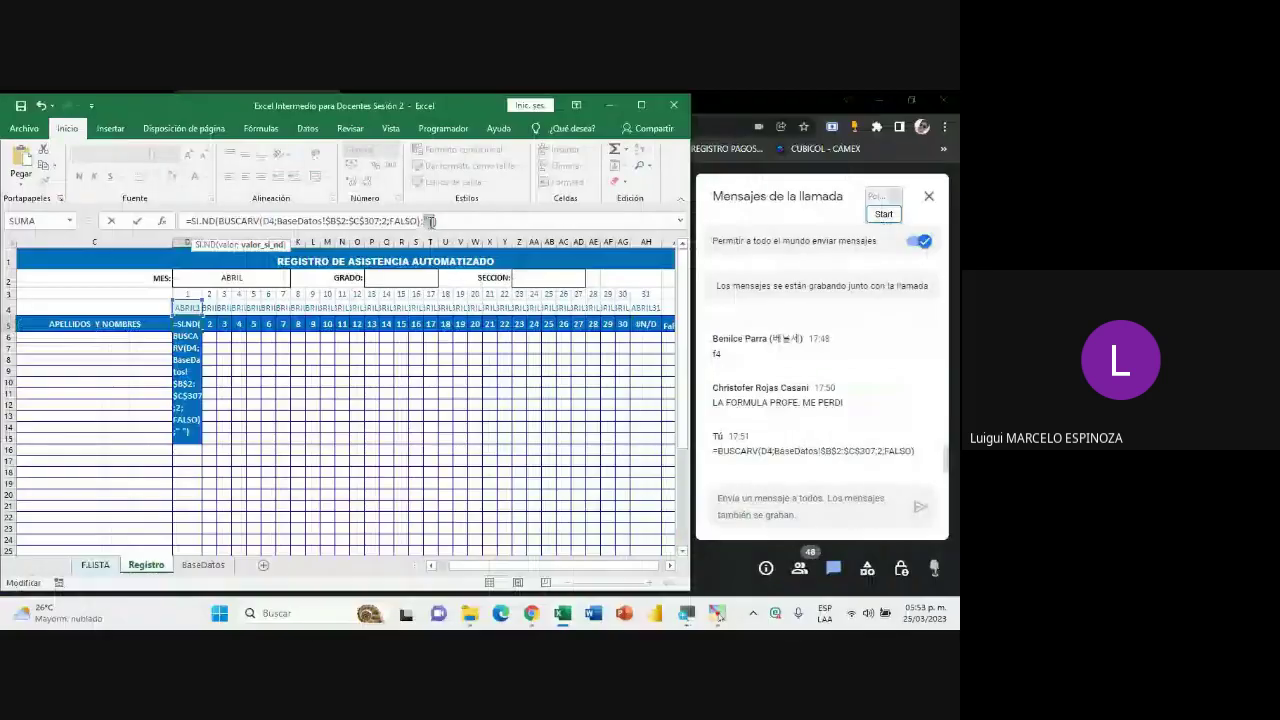
# - Confirm the SI.ND formula in D5, fill it to AH5, and check AH5 is blank
pyautogui.press('Return')
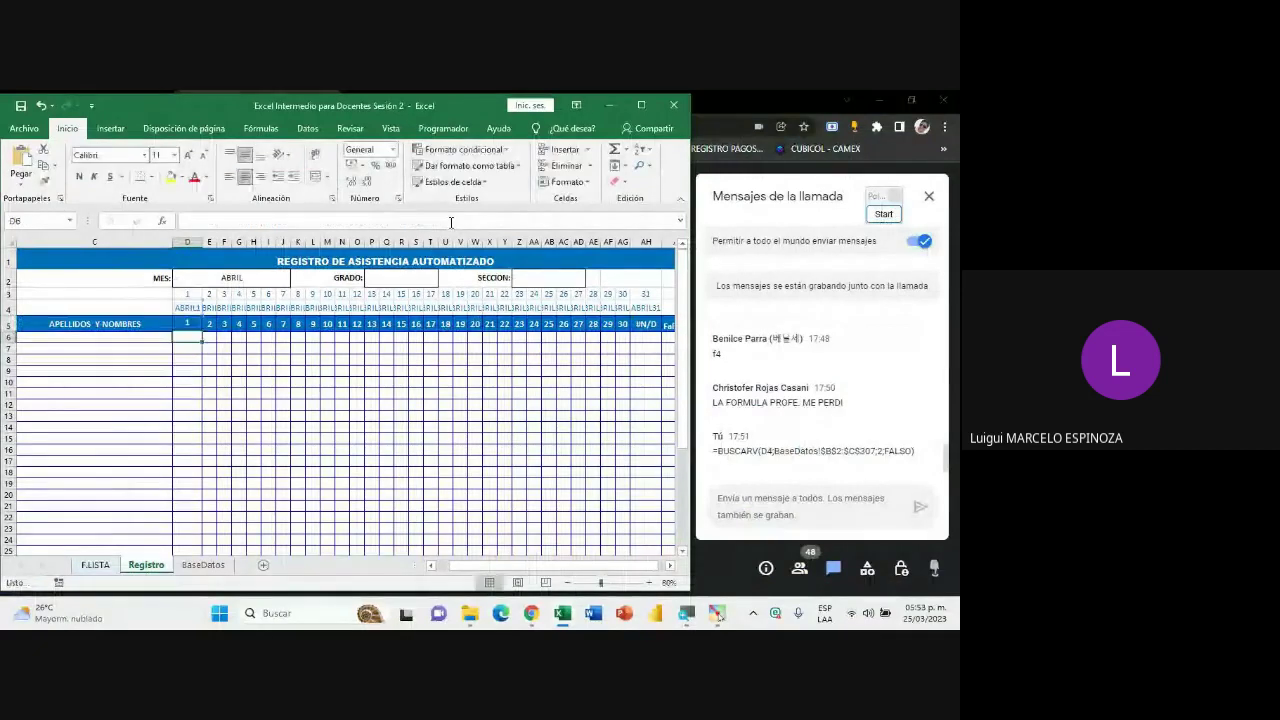
pyautogui.click(194, 330)
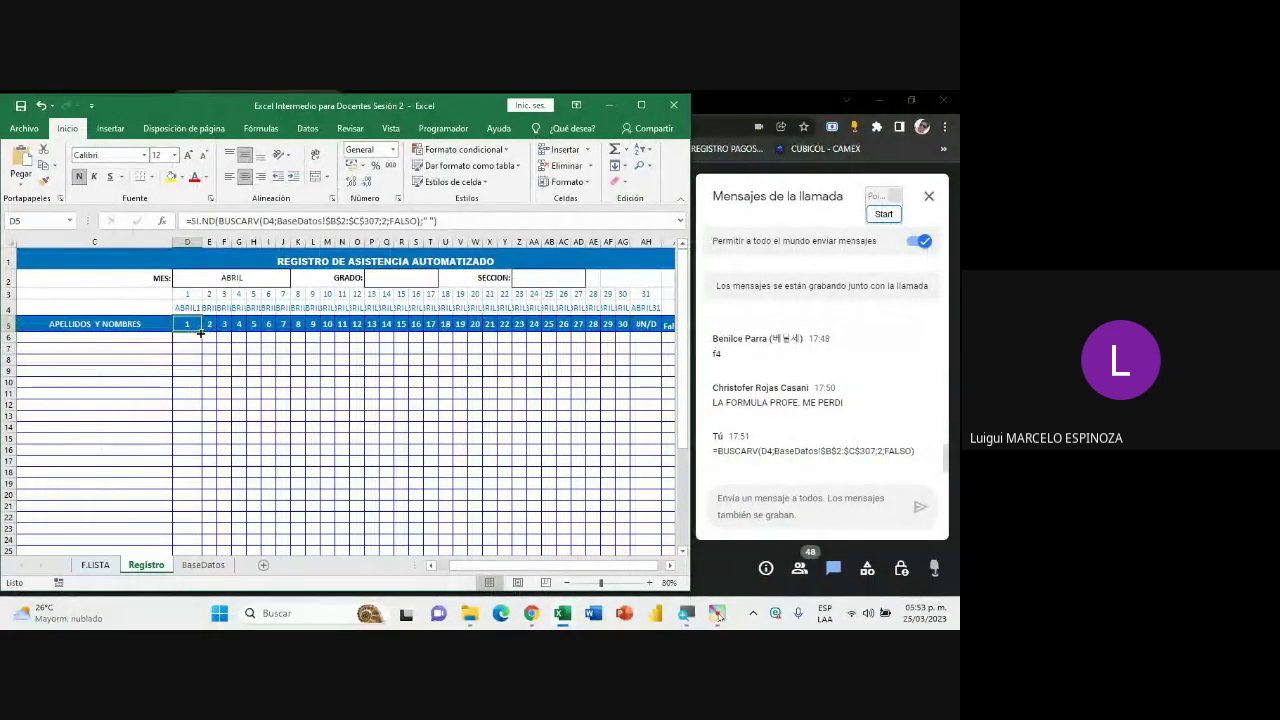
pyautogui.moveTo(201, 333); pyautogui.dragTo(652, 338)
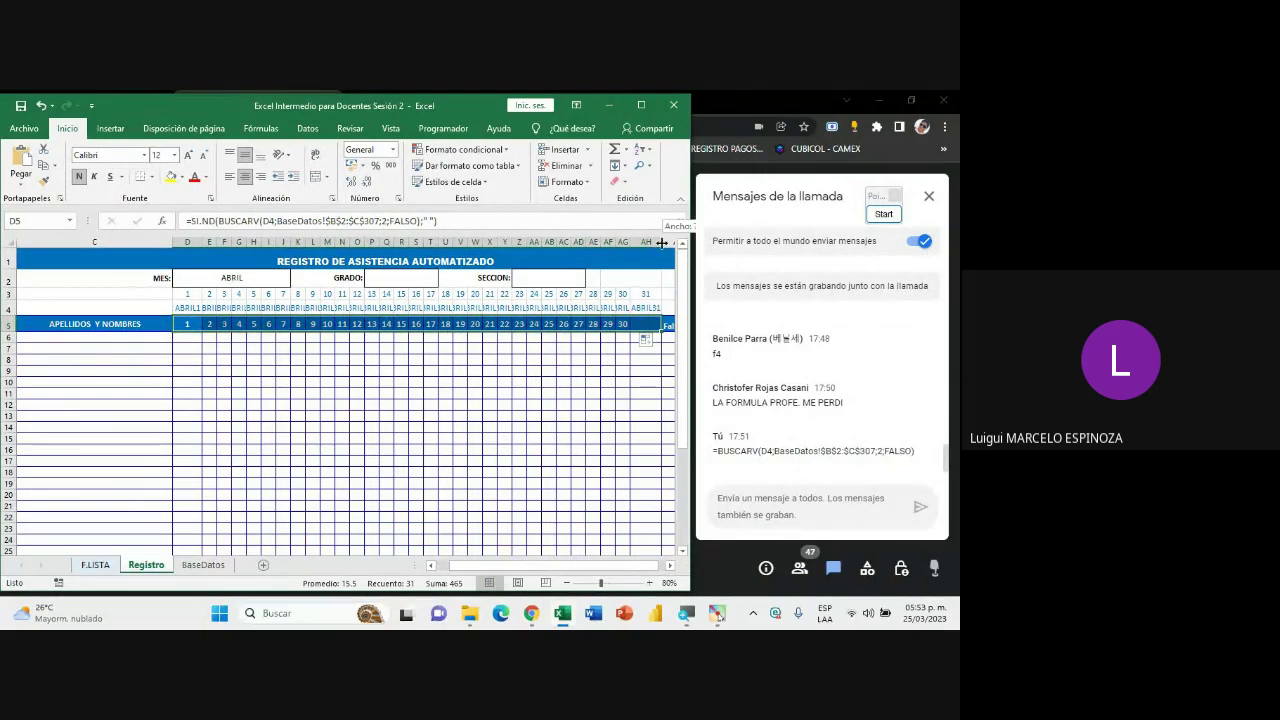
pyautogui.click(640, 322)
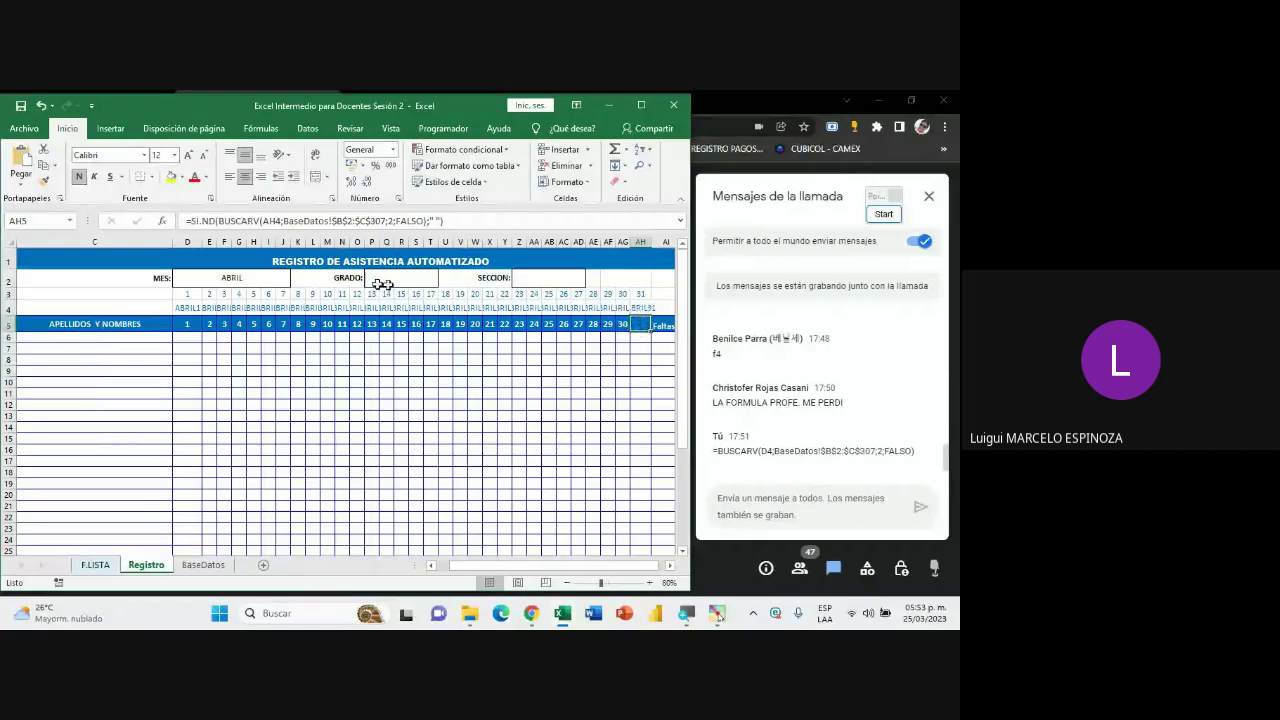
# - Step the D2 month through MARZO, ABRIL, MAYO and JUNIO, ending on JULIO
pyautogui.click(284, 280)
pyautogui.click(297, 280)
pyautogui.scroll(1, 249, 296)
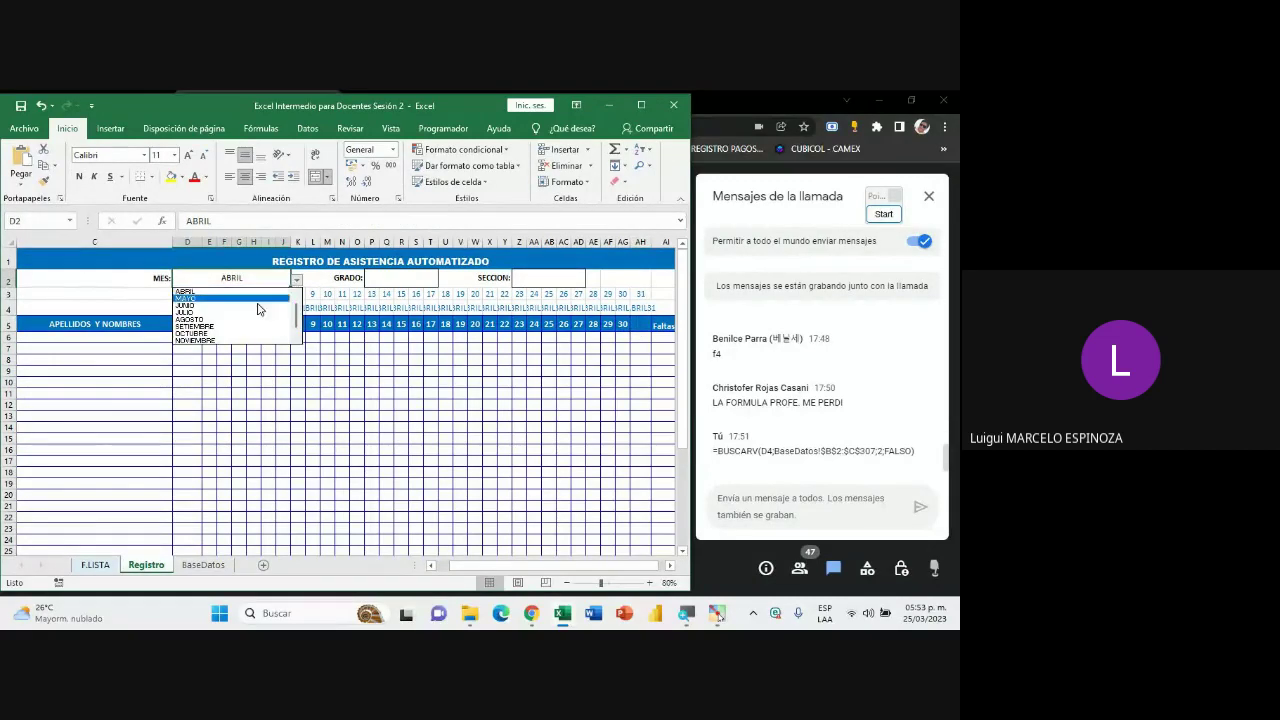
pyautogui.click(248, 291)
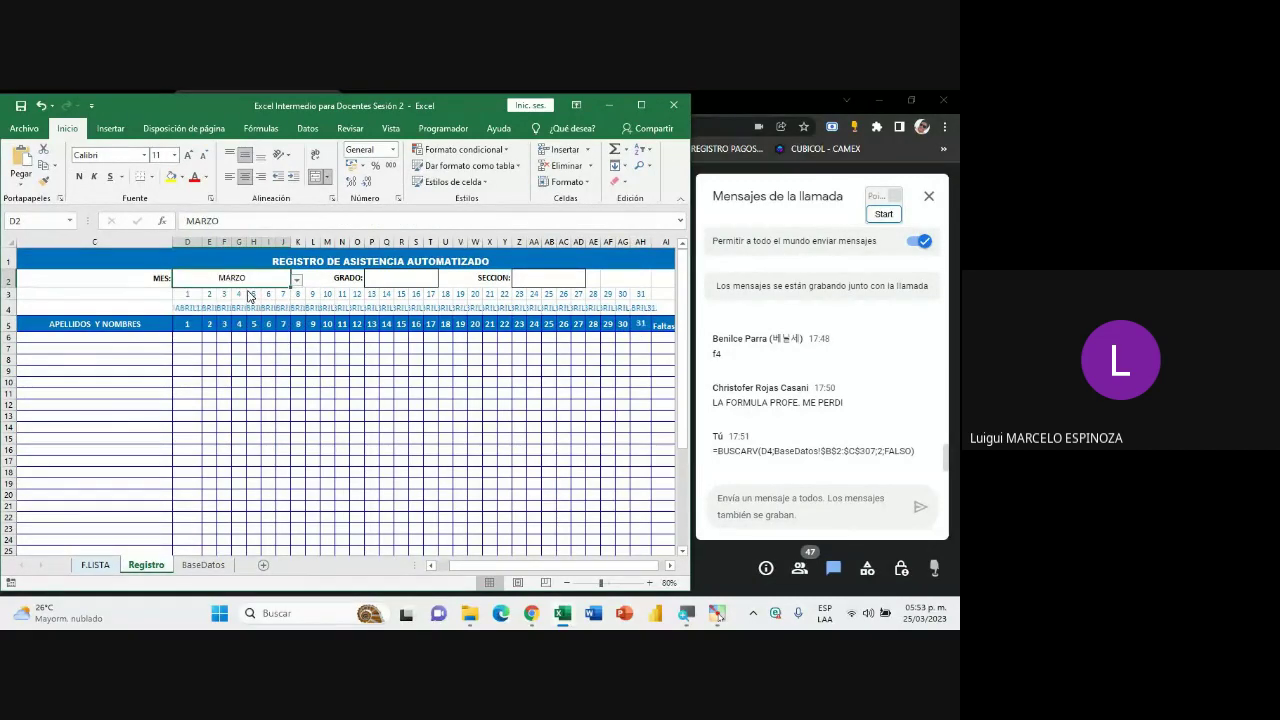
pyautogui.click(297, 280)
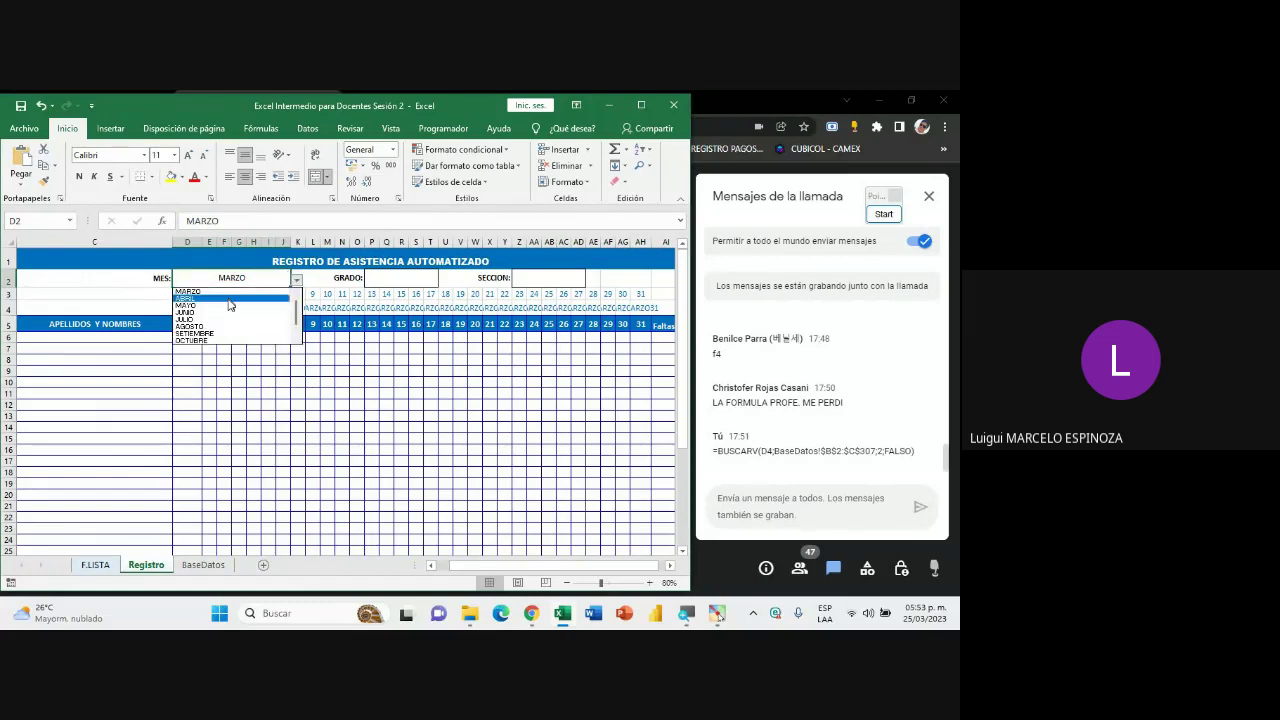
pyautogui.click(245, 299)
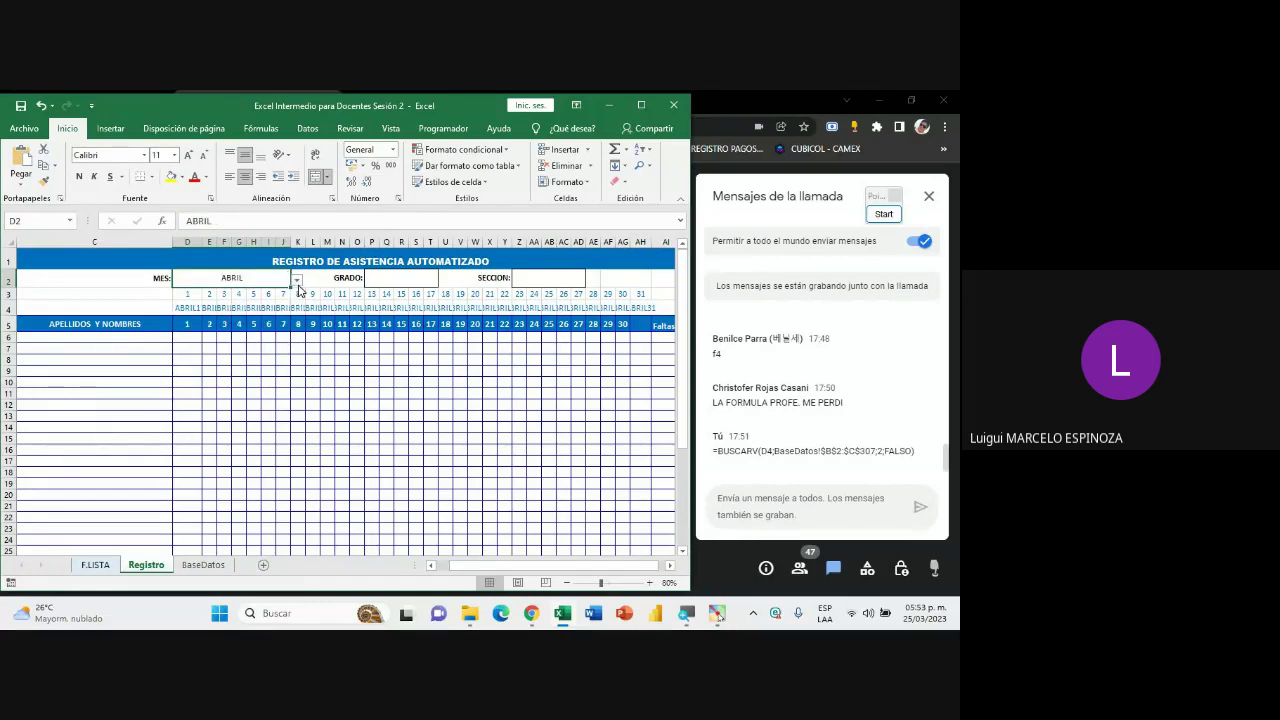
pyautogui.click(297, 281)
pyautogui.click(216, 305)
pyautogui.click(297, 280)
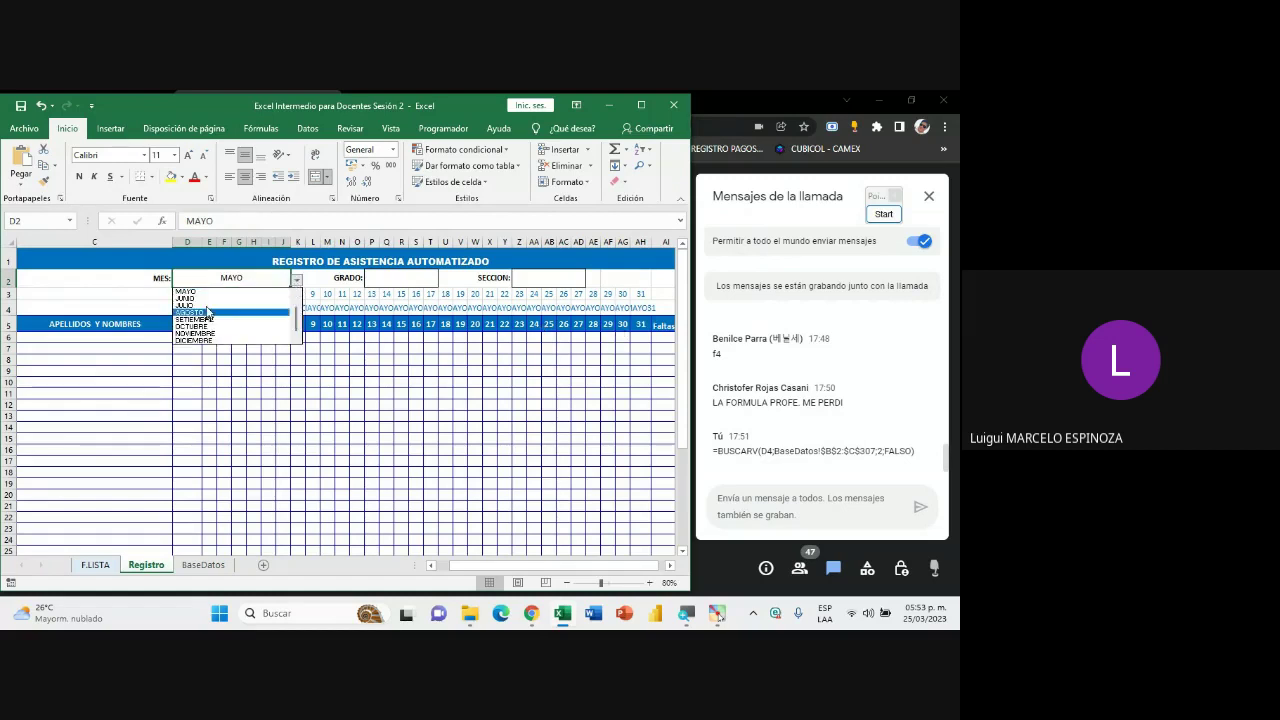
pyautogui.click(205, 298)
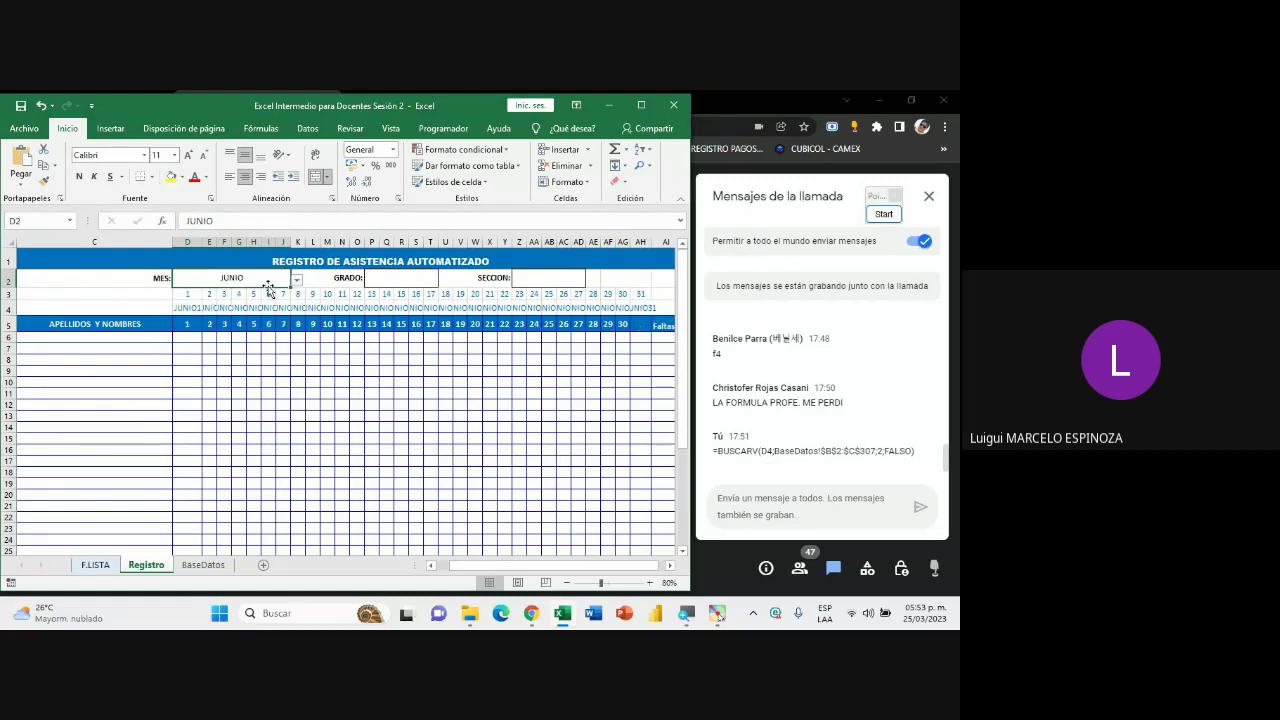
pyautogui.click(297, 280)
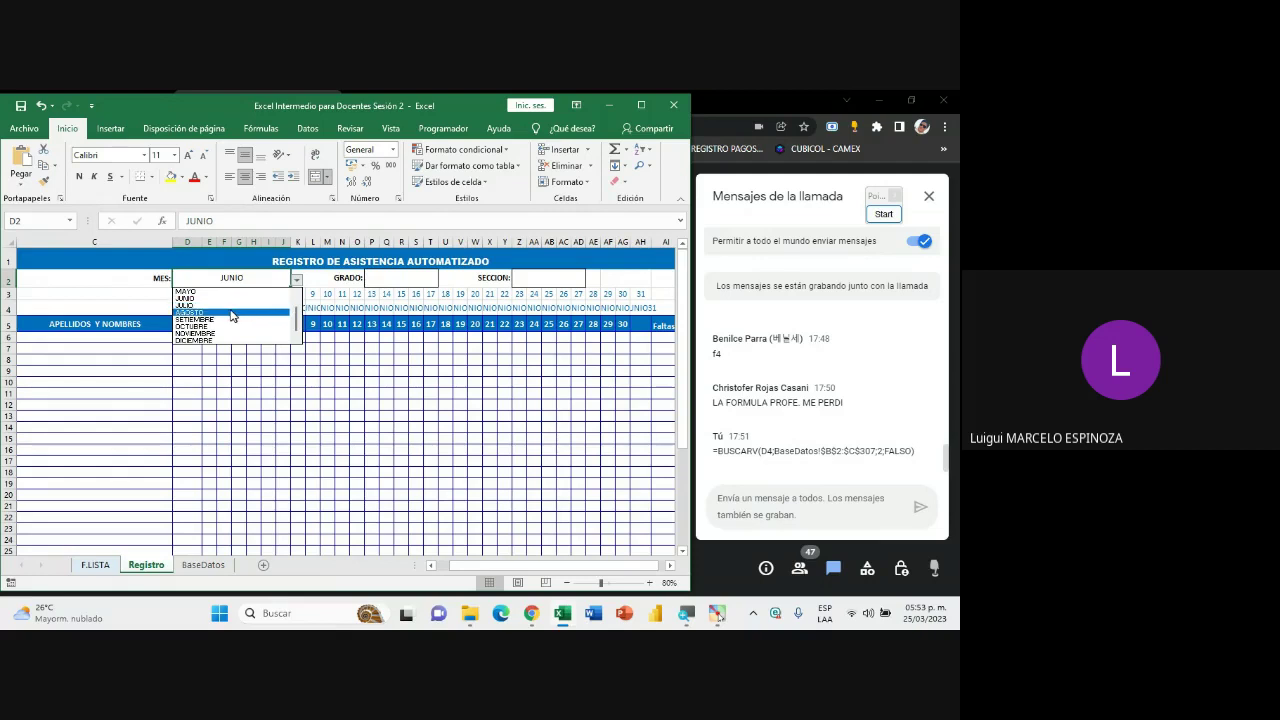
pyautogui.click(236, 305)
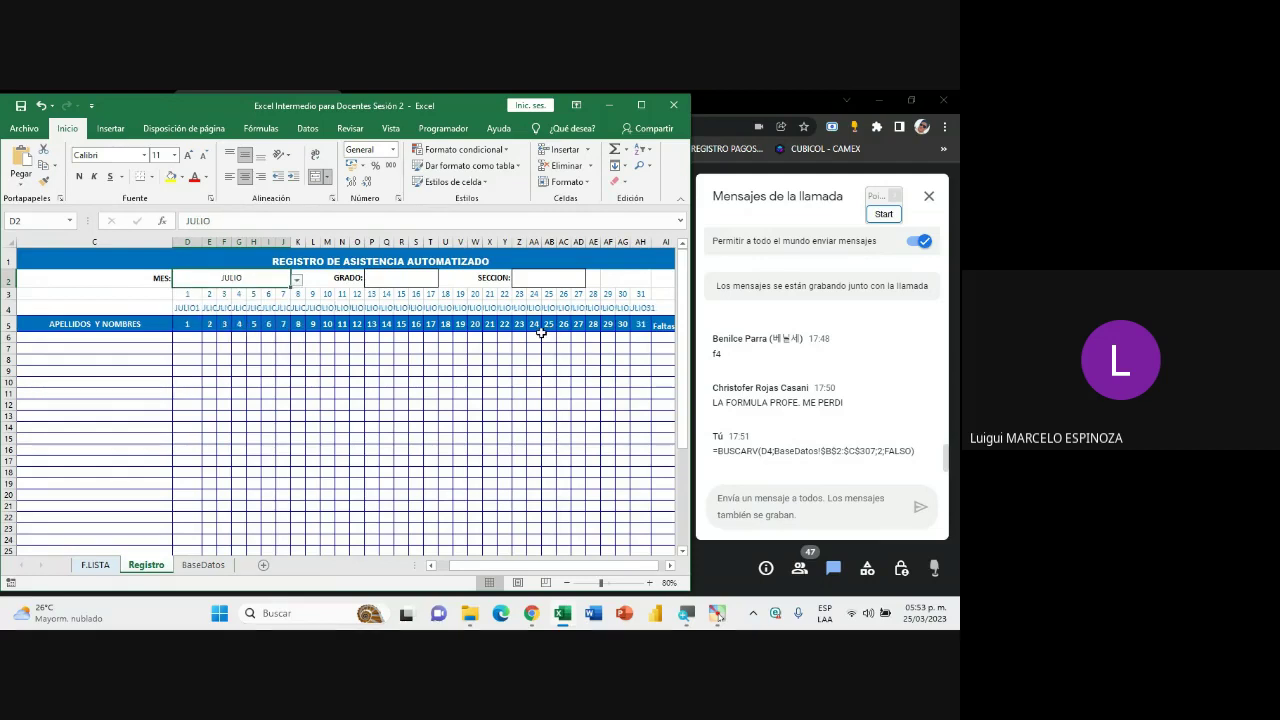
# - Select the day numbers D5:AH5, narrow column D slightly, and reselect the row 5 range
pyautogui.moveTo(188, 329); pyautogui.dragTo(640, 325)
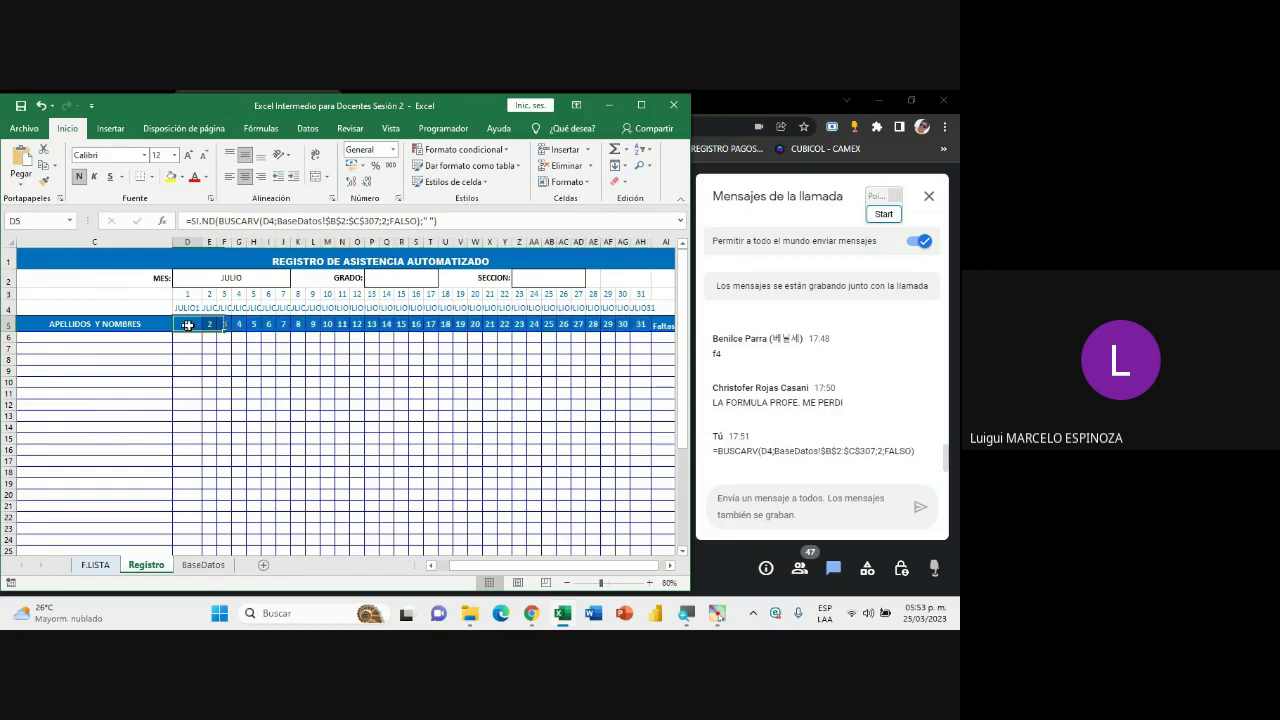
pyautogui.moveTo(187, 325); pyautogui.dragTo(648, 325)
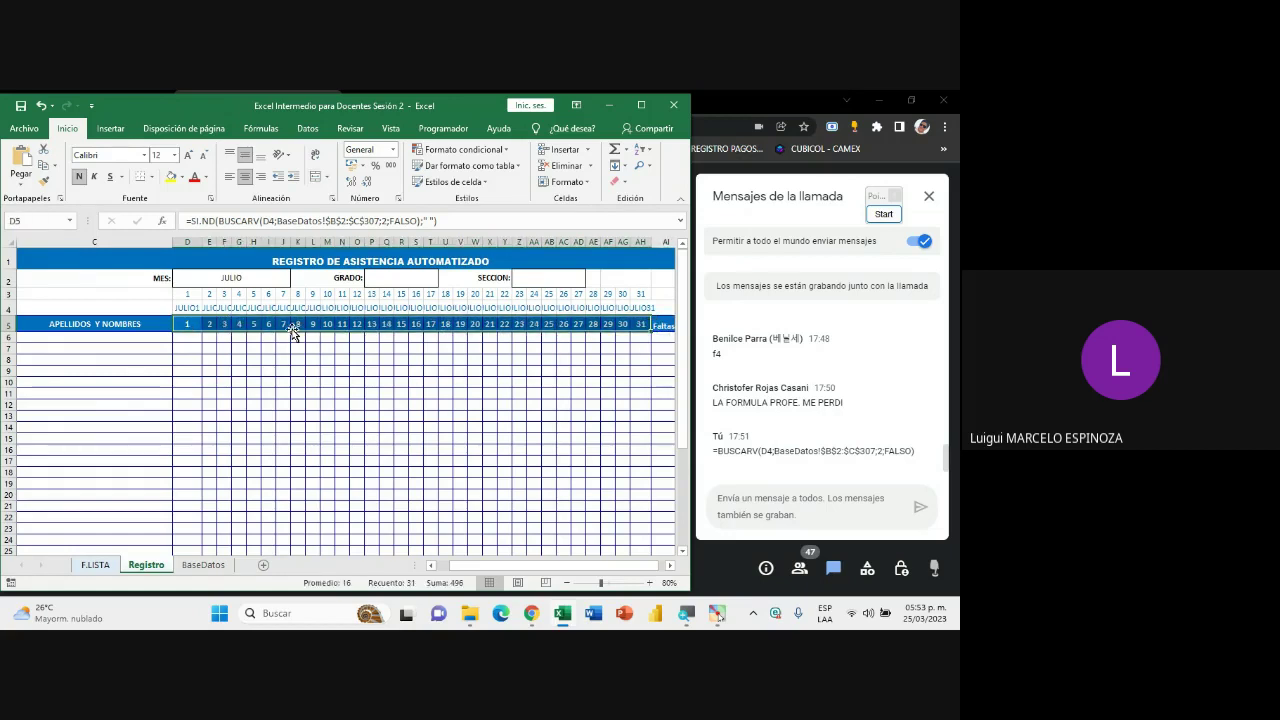
pyautogui.moveTo(191, 324); pyautogui.dragTo(637, 328)
pyautogui.moveTo(201, 244); pyautogui.dragTo(196, 243)
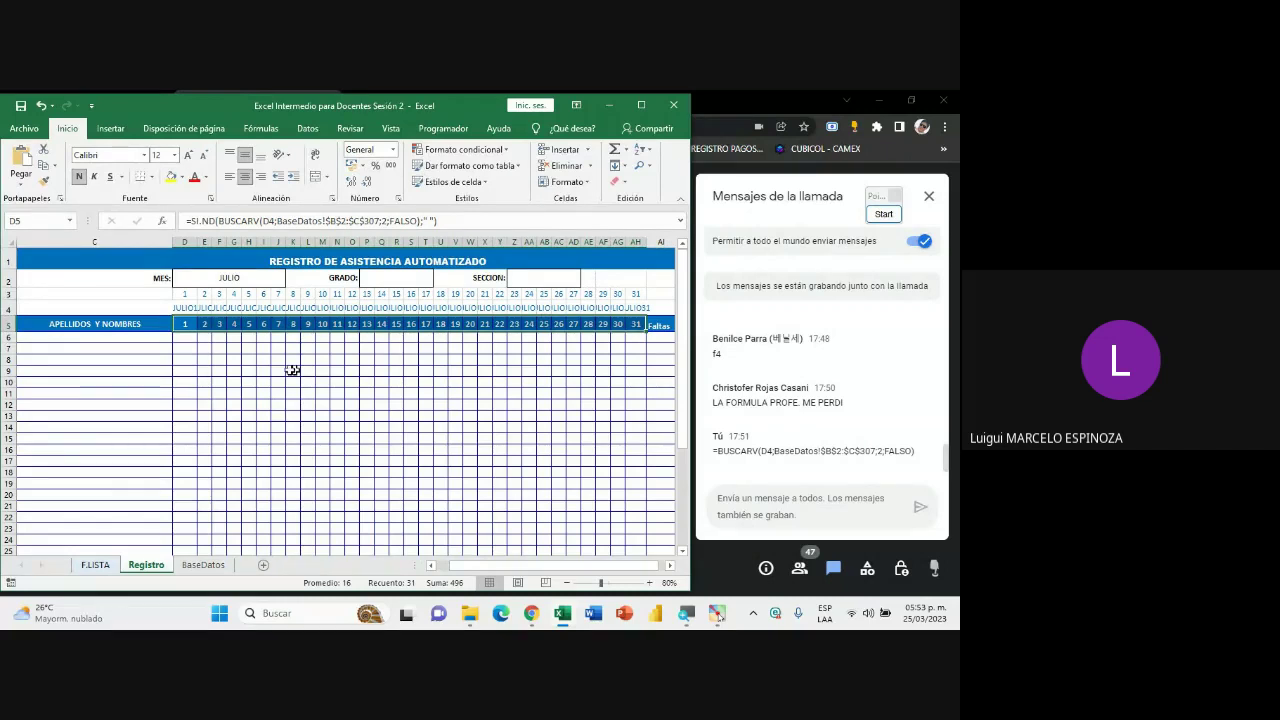
pyautogui.moveTo(182, 326); pyautogui.dragTo(636, 330)
pyautogui.click(463, 351)
pyautogui.moveTo(186, 326); pyautogui.dragTo(631, 321)
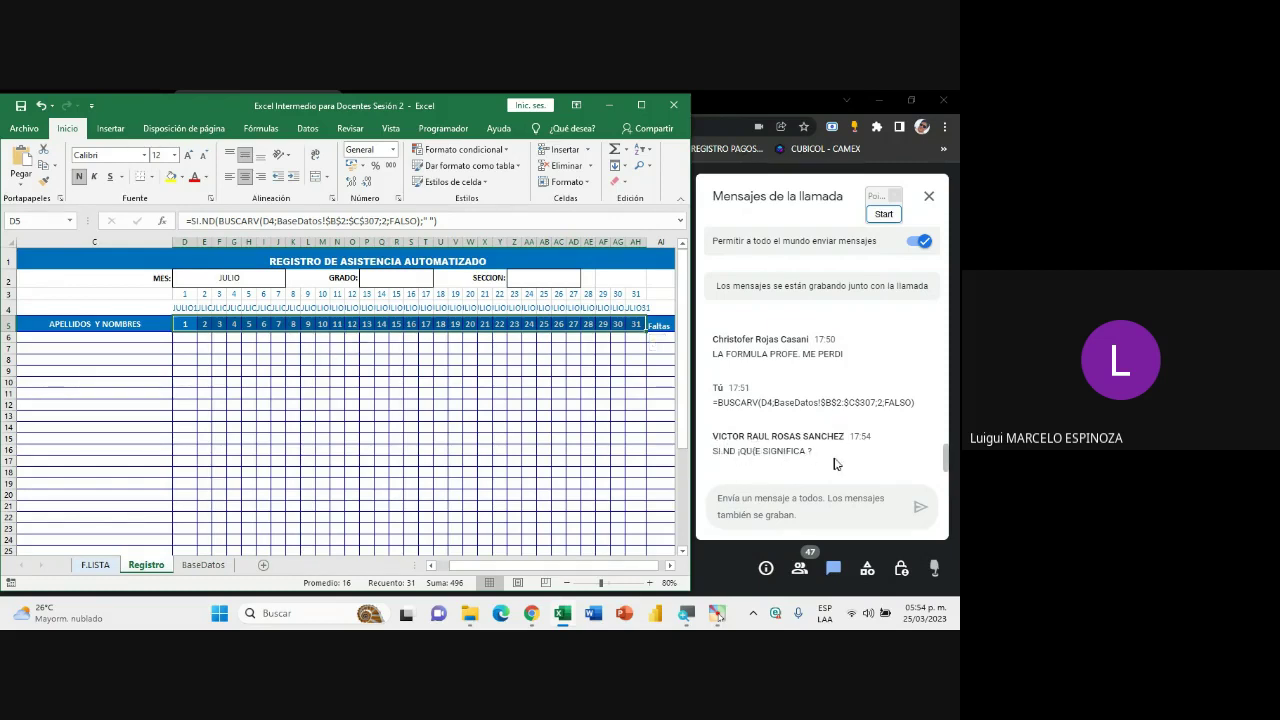
pyautogui.click(214, 220)
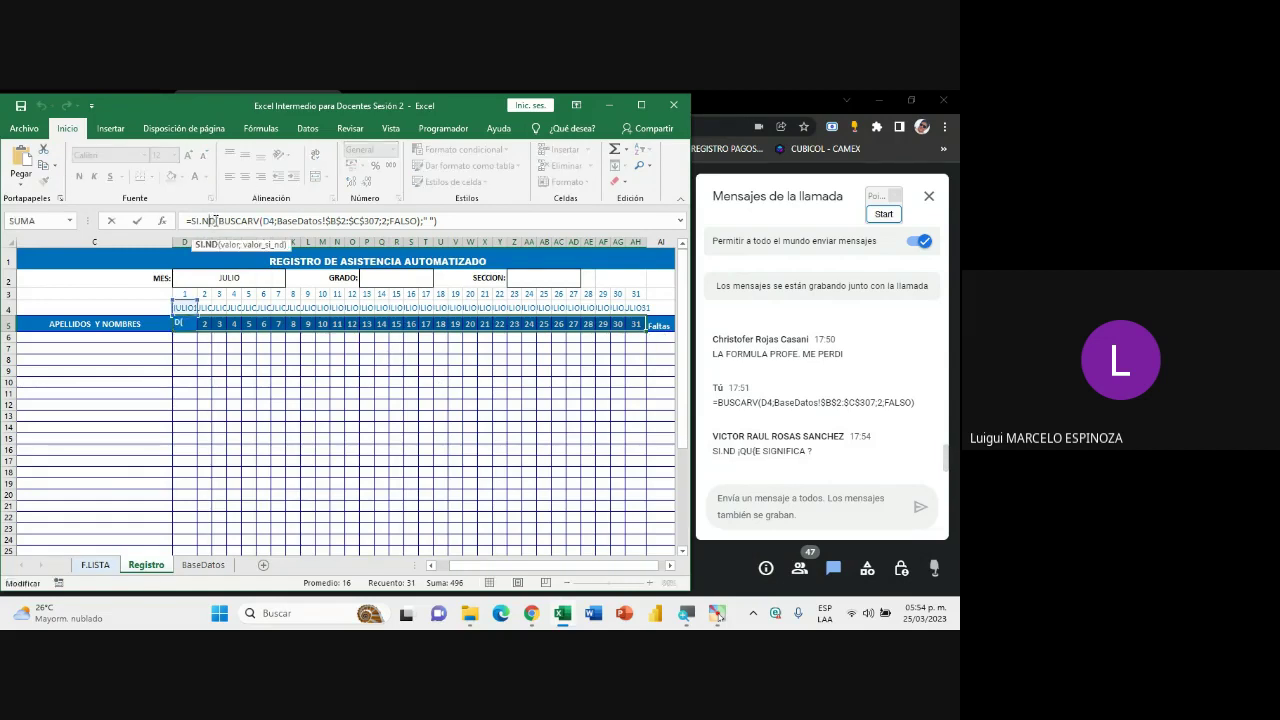
pyautogui.moveTo(196, 220); pyautogui.dragTo(190, 220)
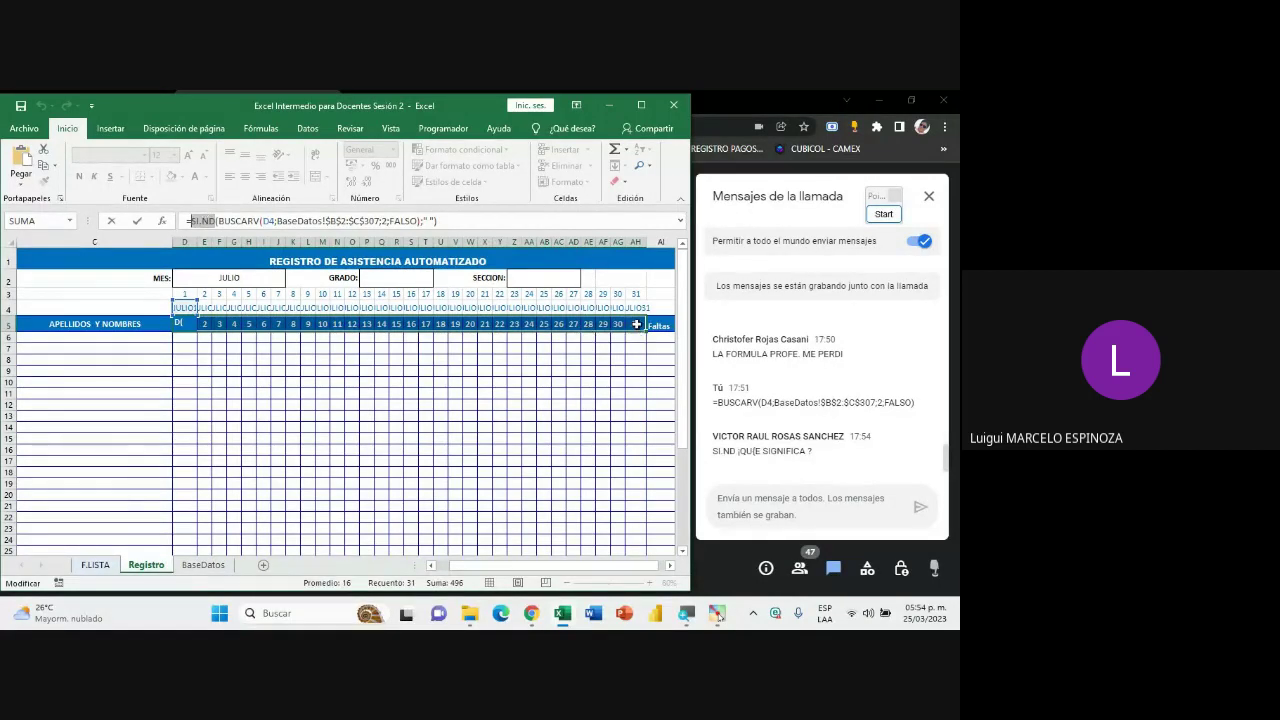
pyautogui.click(641, 357)
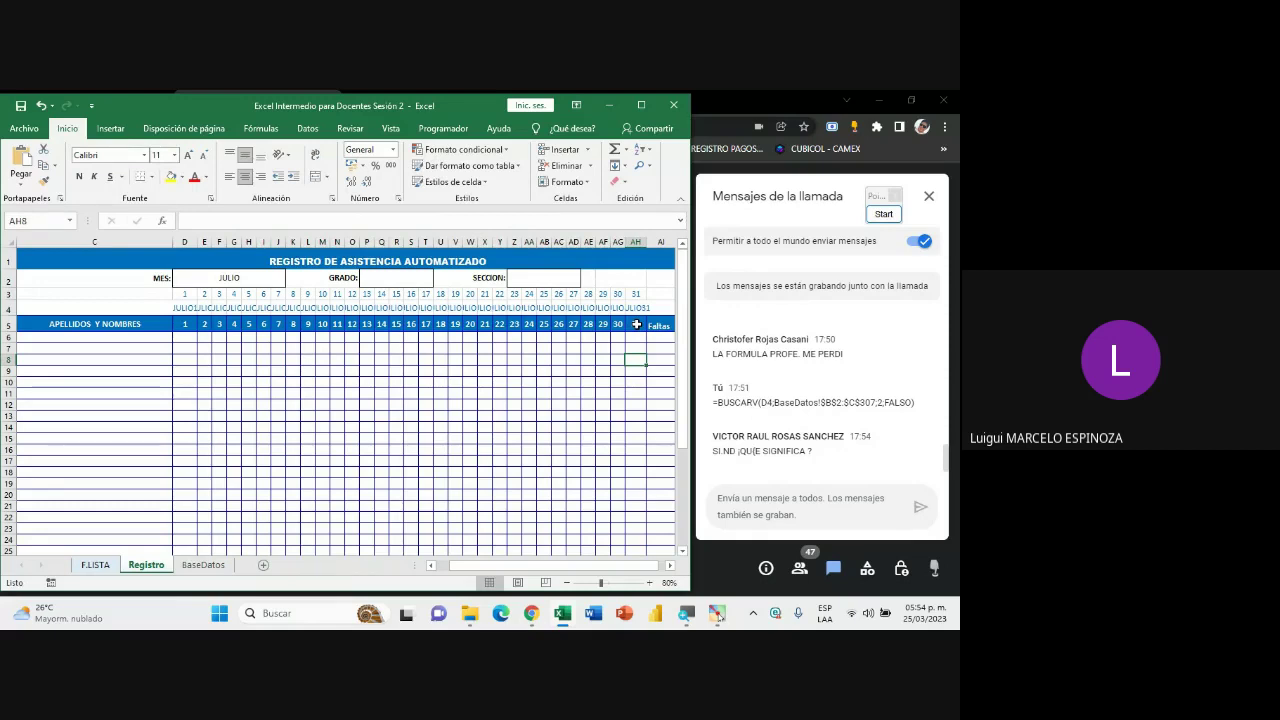
pyautogui.click(636, 324)
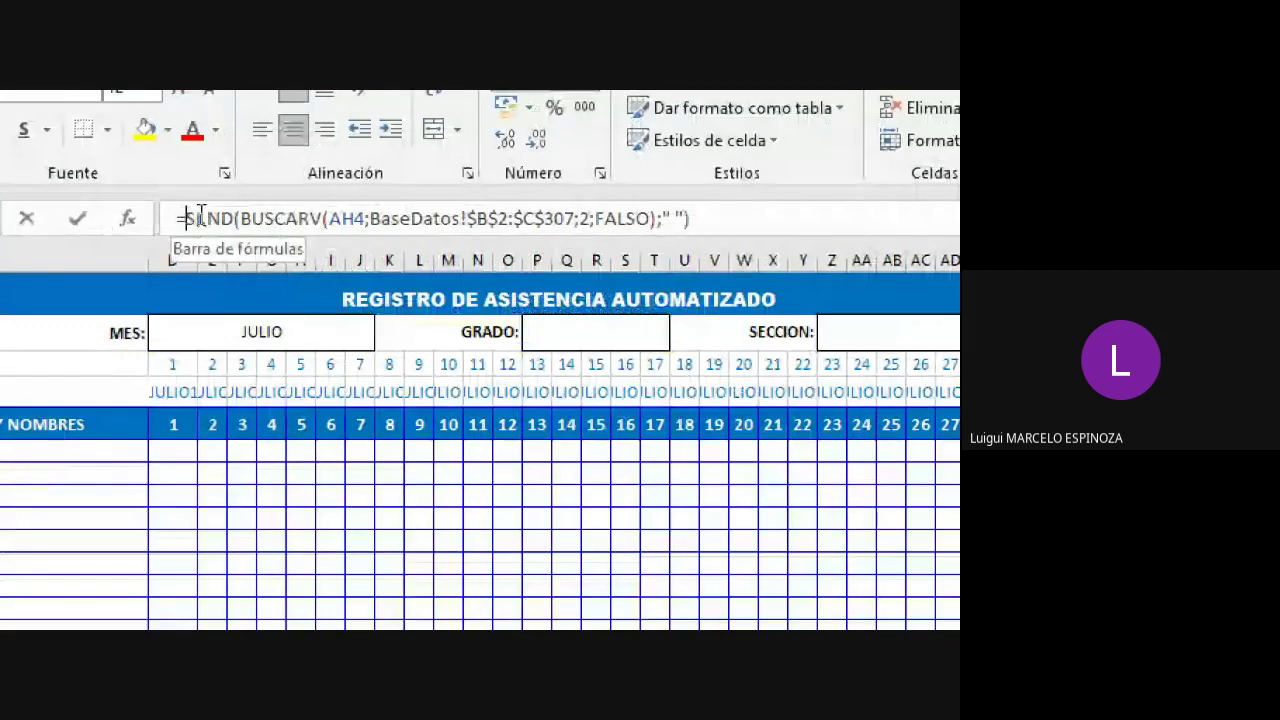
pyautogui.doubleClick(192, 218)
pyautogui.click(432, 350)
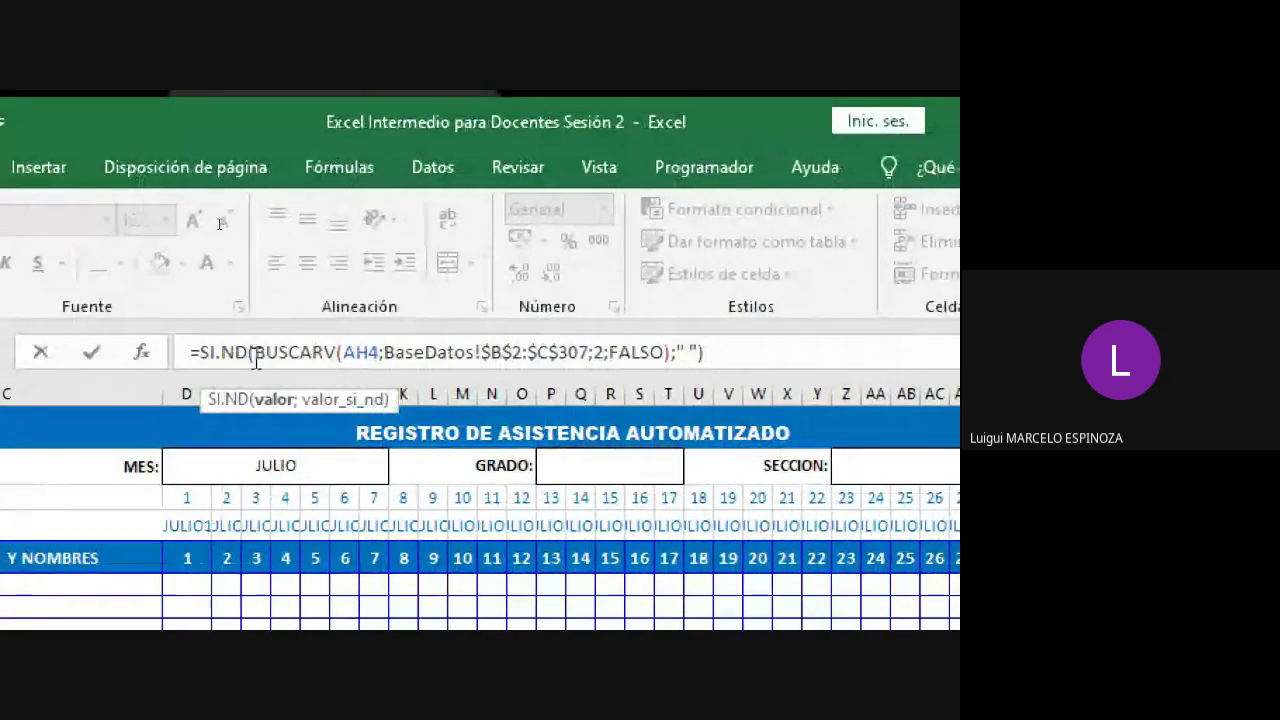
pyautogui.moveTo(256, 352); pyautogui.dragTo(670, 370)
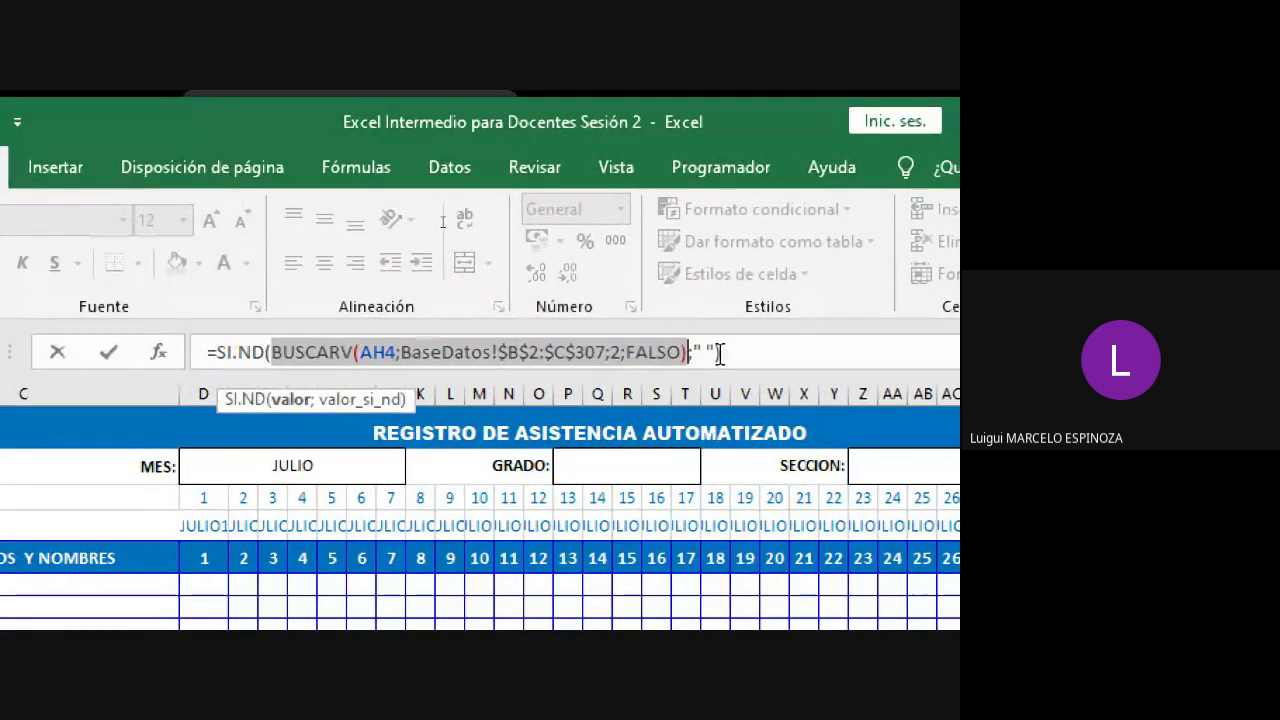
pyautogui.moveTo(692, 352); pyautogui.dragTo(705, 352)
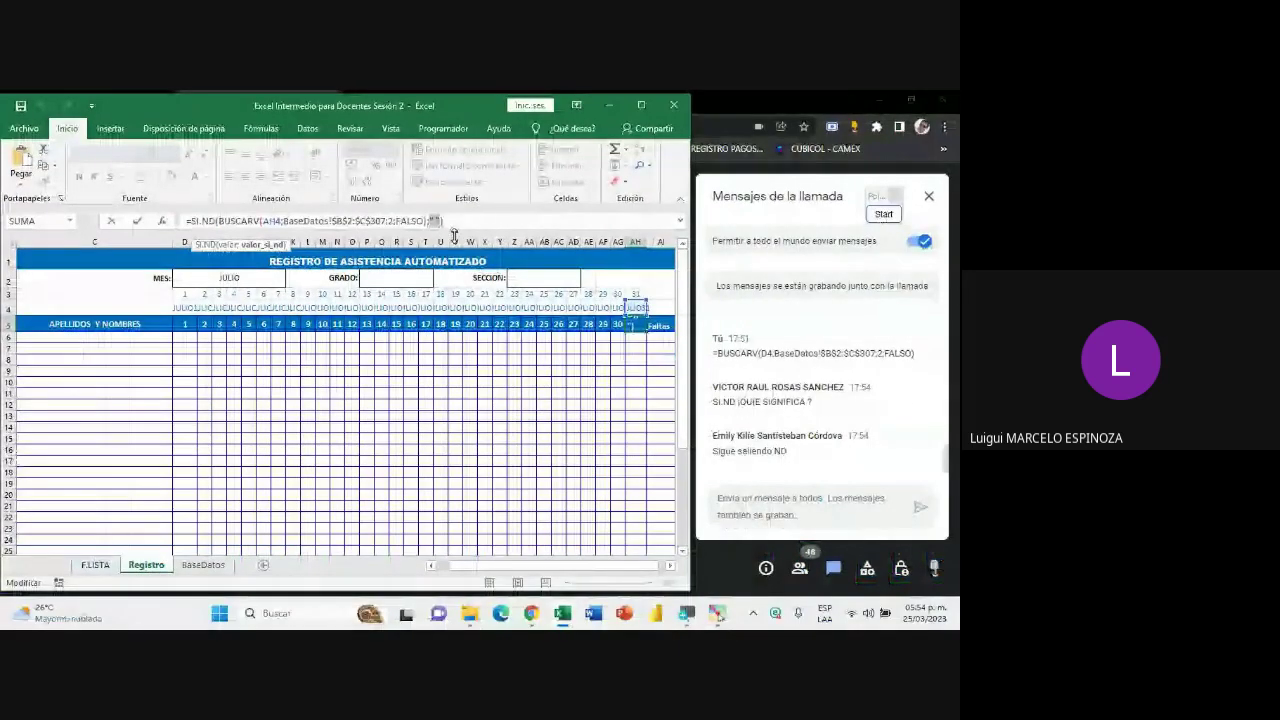
pyautogui.click(460, 222)
pyautogui.press('Return')
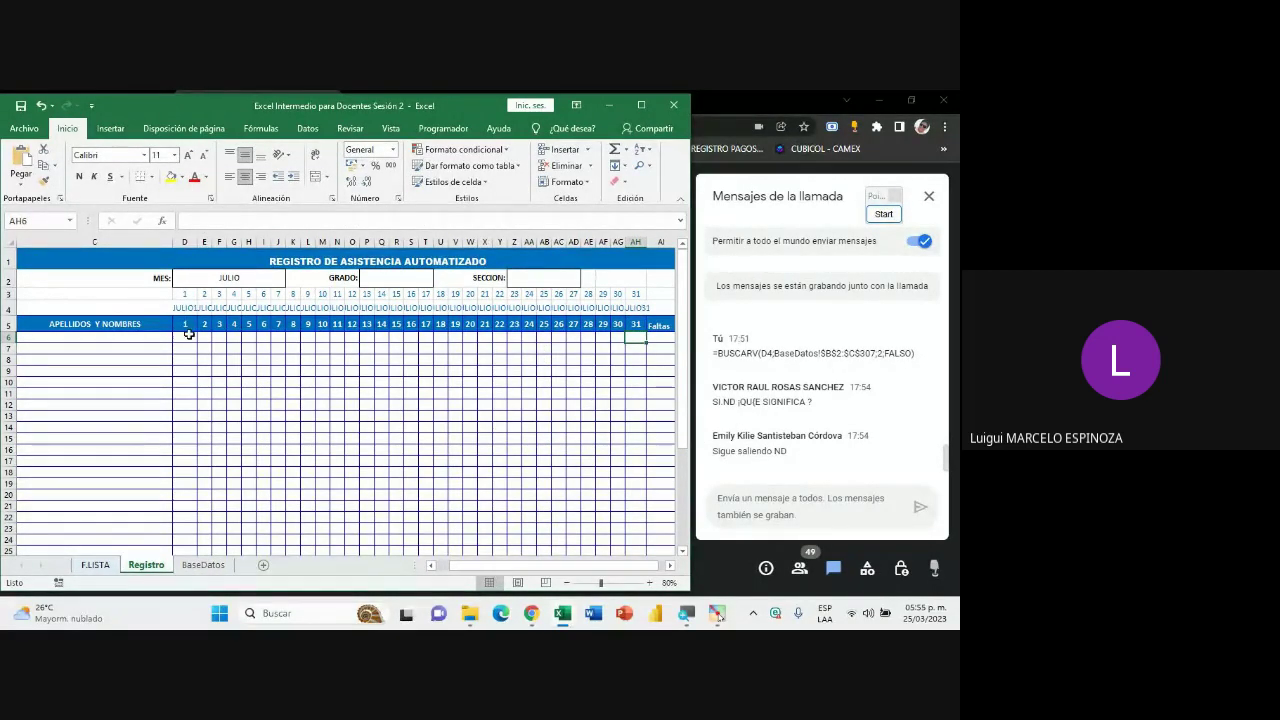
pyautogui.click(186, 323)
# - Copy D5's =SI.ND(BUSCARV(D4;BaseDatos!$B$2:$C$307;2;FALSO);" ") formula into the Meet chat, send it, and return to Excel
pyautogui.click(463, 218)
pyautogui.moveTo(463, 218); pyautogui.dragTo(191, 222)
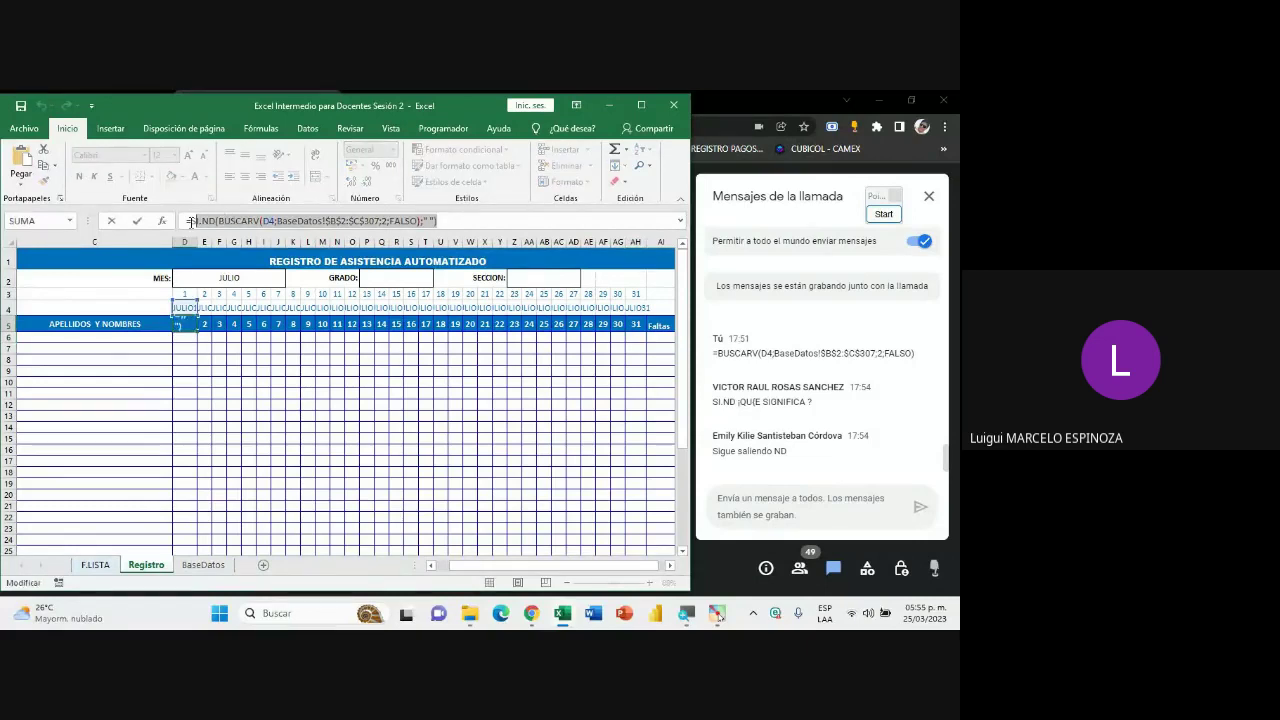
pyautogui.hotkey('ctrl', 'c')
pyautogui.click(756, 503)
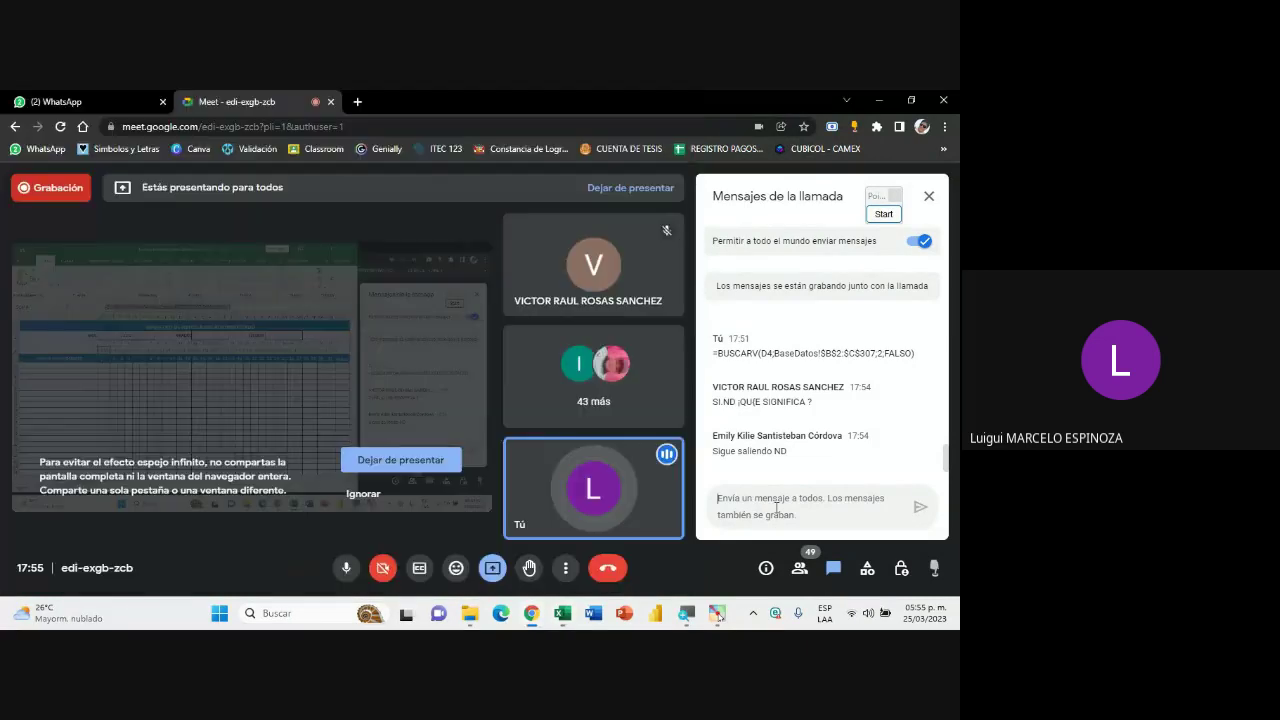
pyautogui.hotkey('ctrl', 'v')
pyautogui.press('Return')
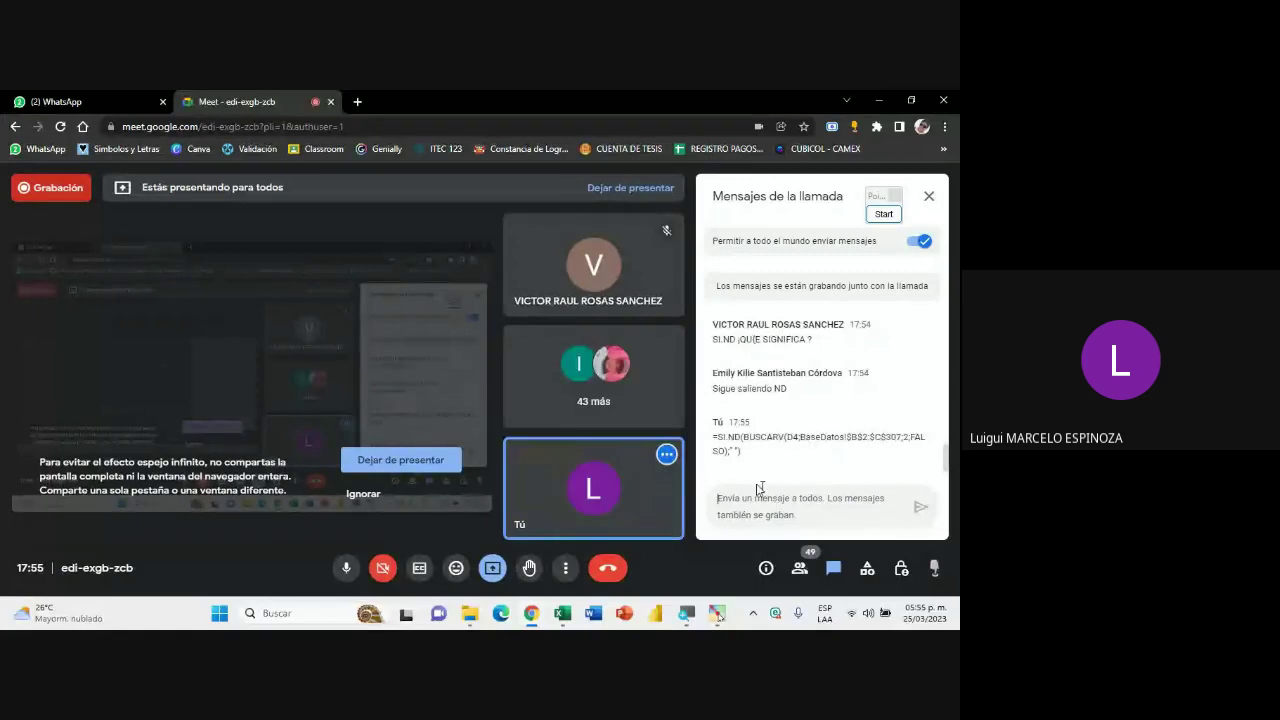
pyautogui.click(563, 613)
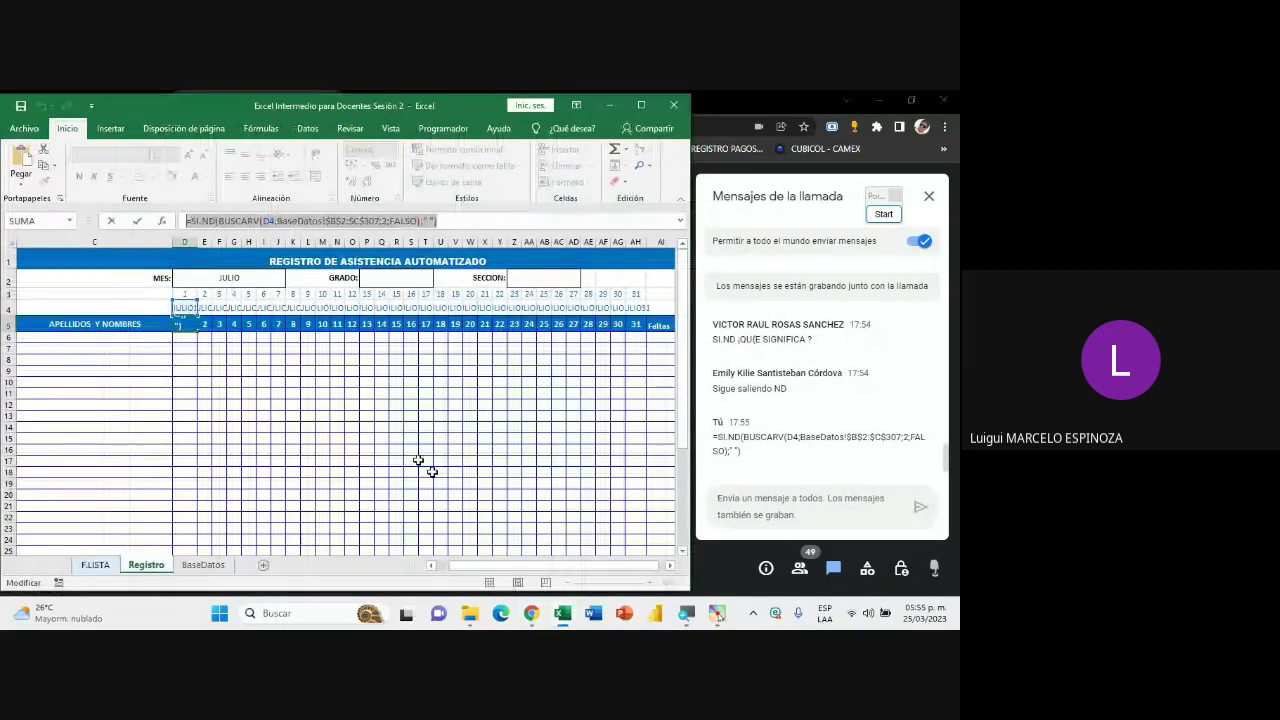
# - Leave formula editing and pick MARZO from the month dropdown in D2
pyautogui.click(294, 375)
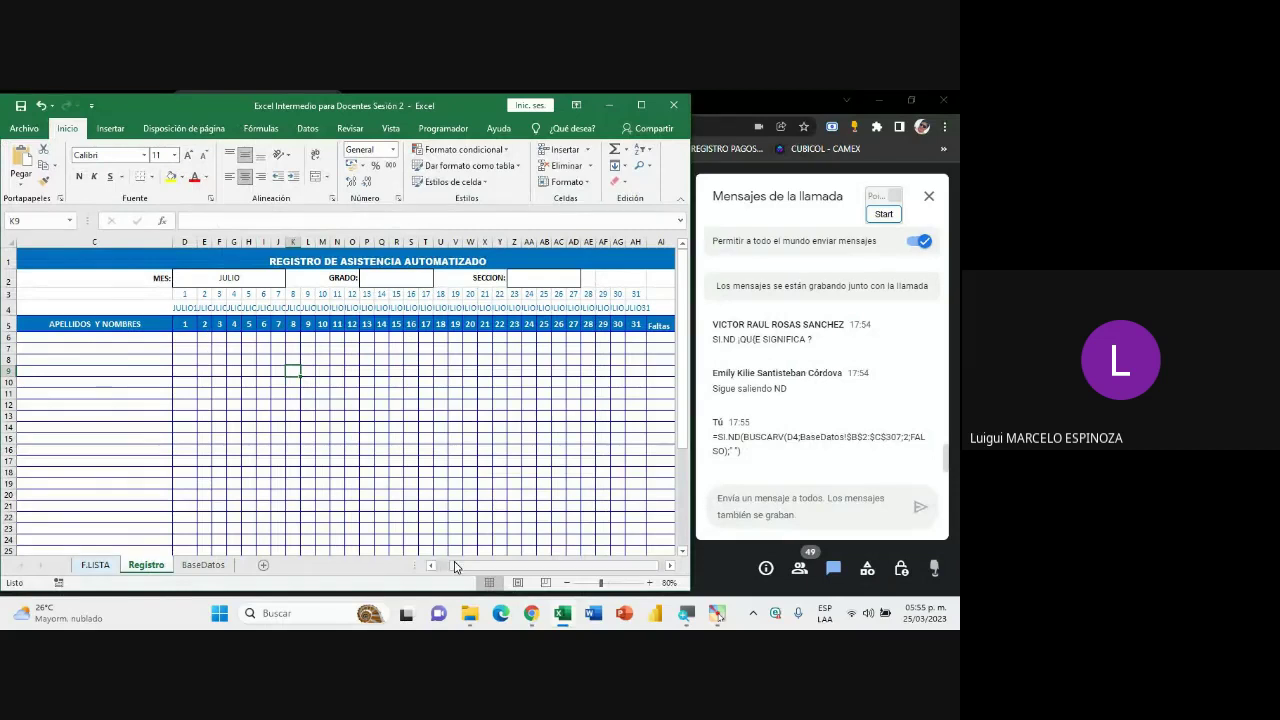
pyautogui.moveTo(456, 567); pyautogui.dragTo(444, 568)
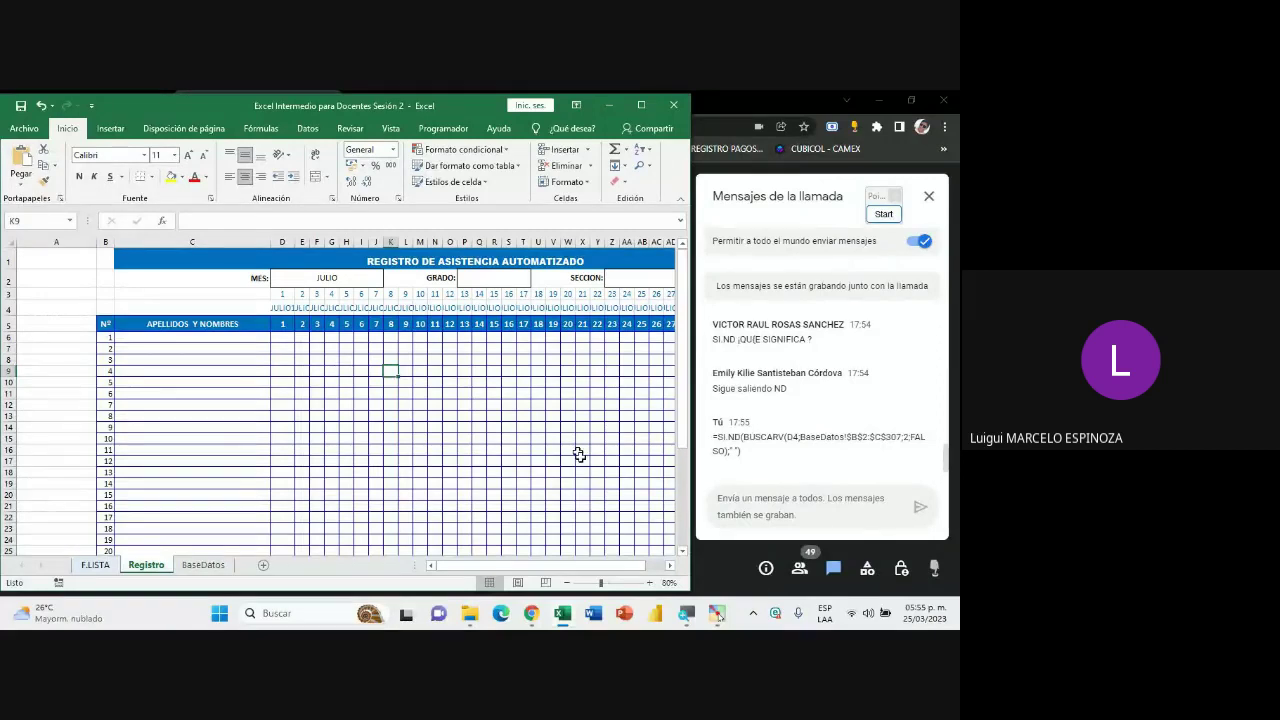
pyautogui.click(684, 551)
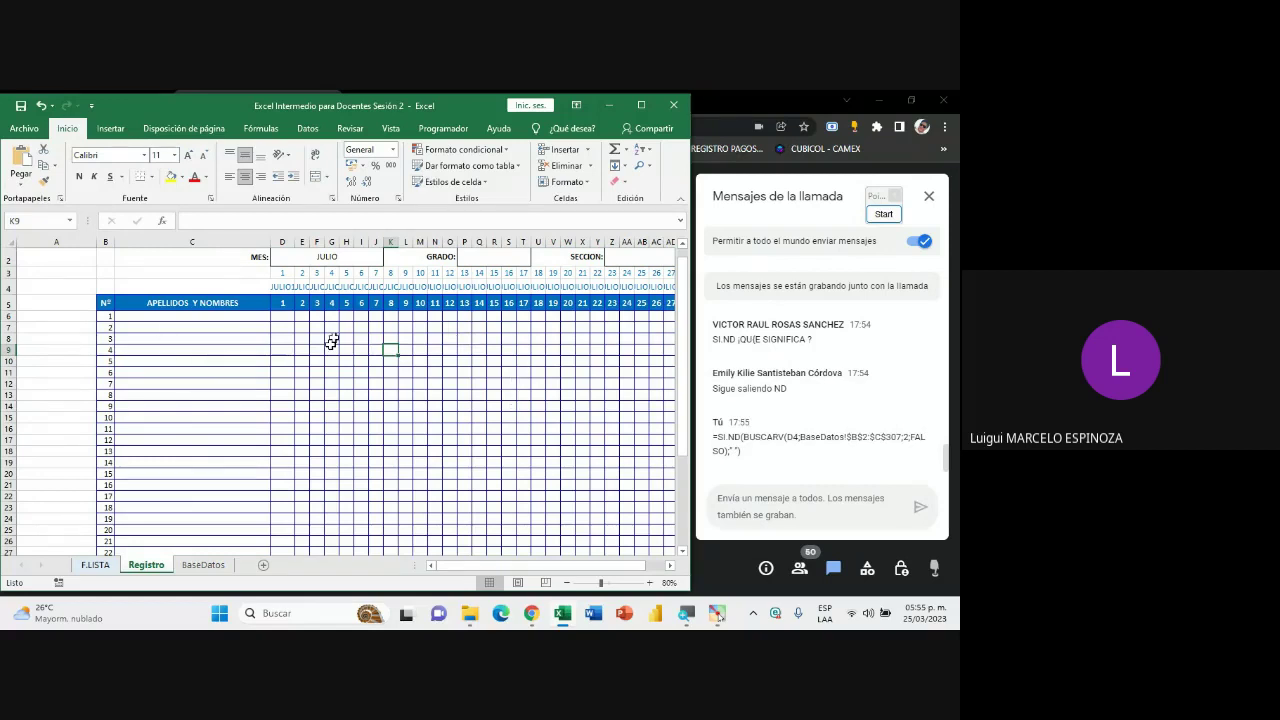
pyautogui.click(331, 257)
pyautogui.click(389, 259)
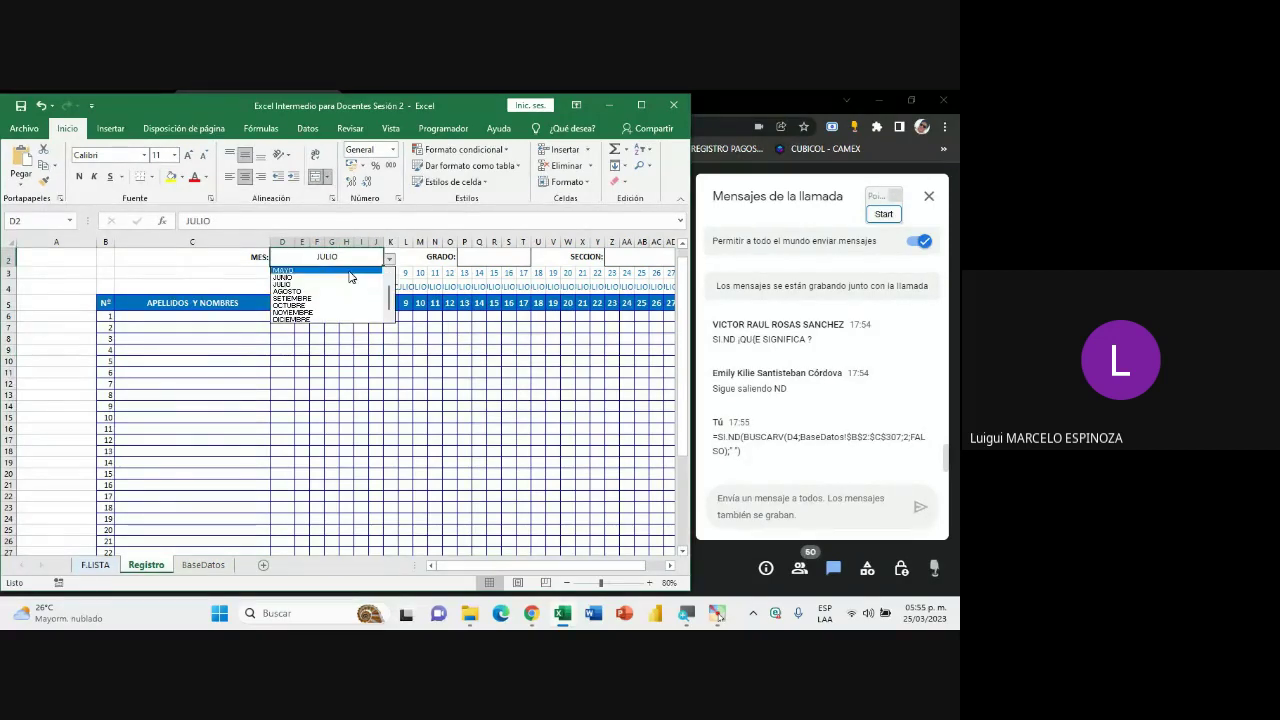
pyautogui.click(284, 270)
pyautogui.click(390, 260)
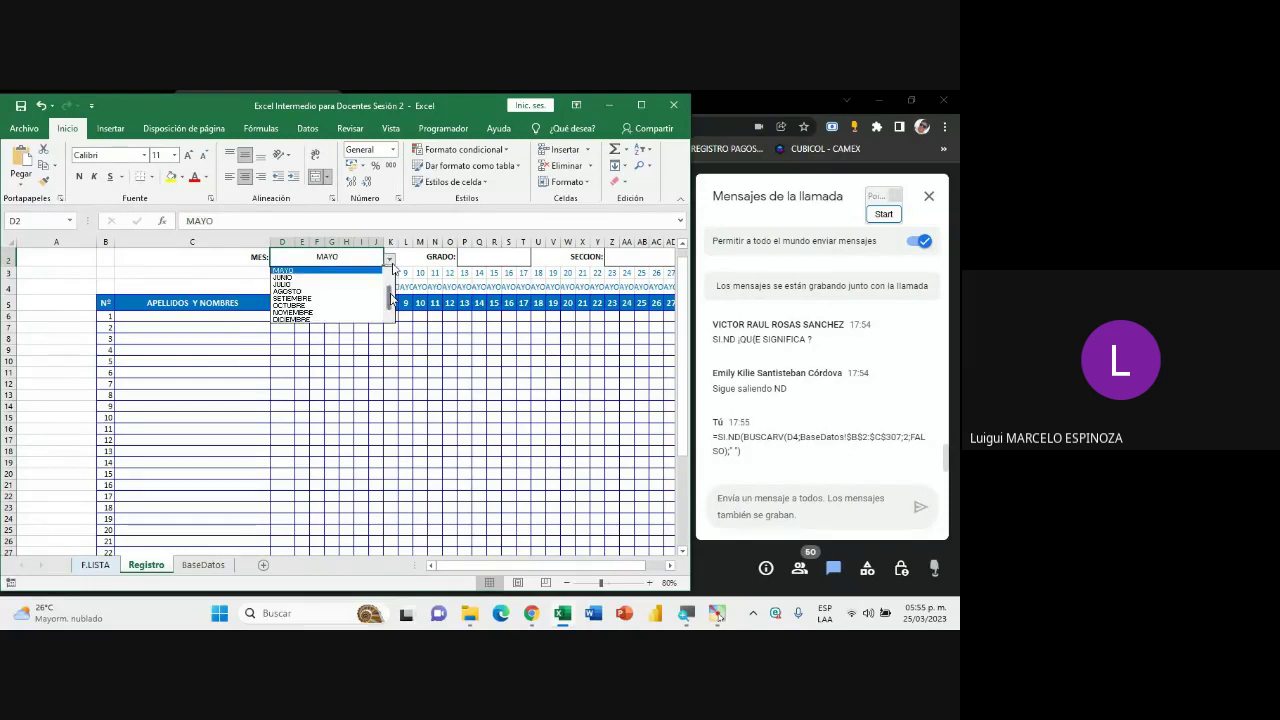
pyautogui.moveTo(391, 298); pyautogui.dragTo(391, 276)
pyautogui.click(290, 284)
# - Select the grade and section fields, then the student name cells in column C
pyautogui.click(497, 261)
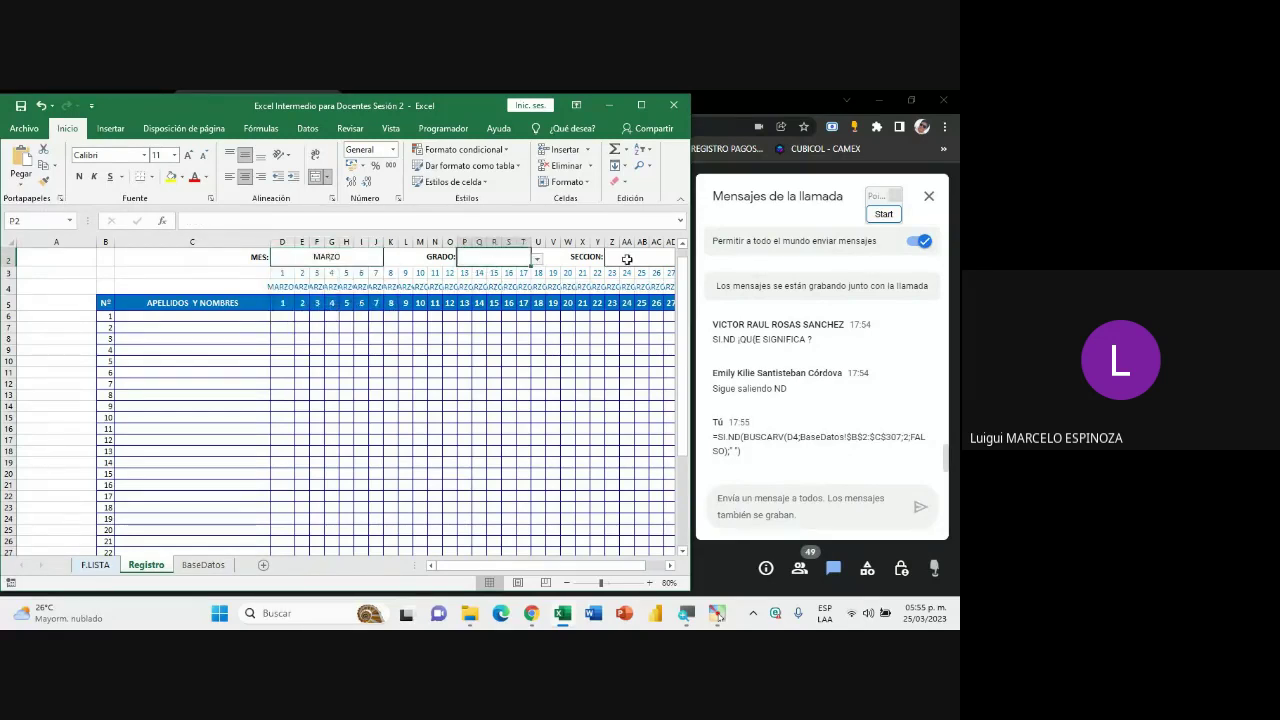
pyautogui.click(631, 259)
pyautogui.moveTo(158, 317); pyautogui.dragTo(175, 539)
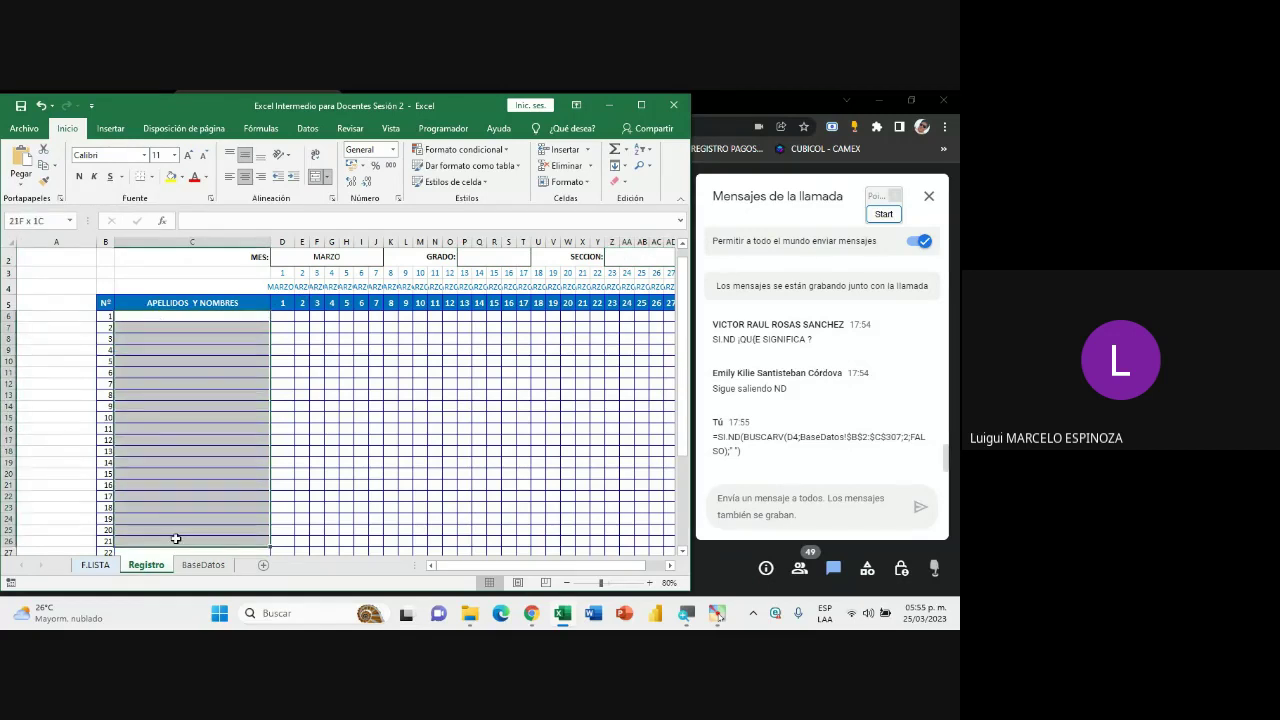
pyautogui.click(197, 417)
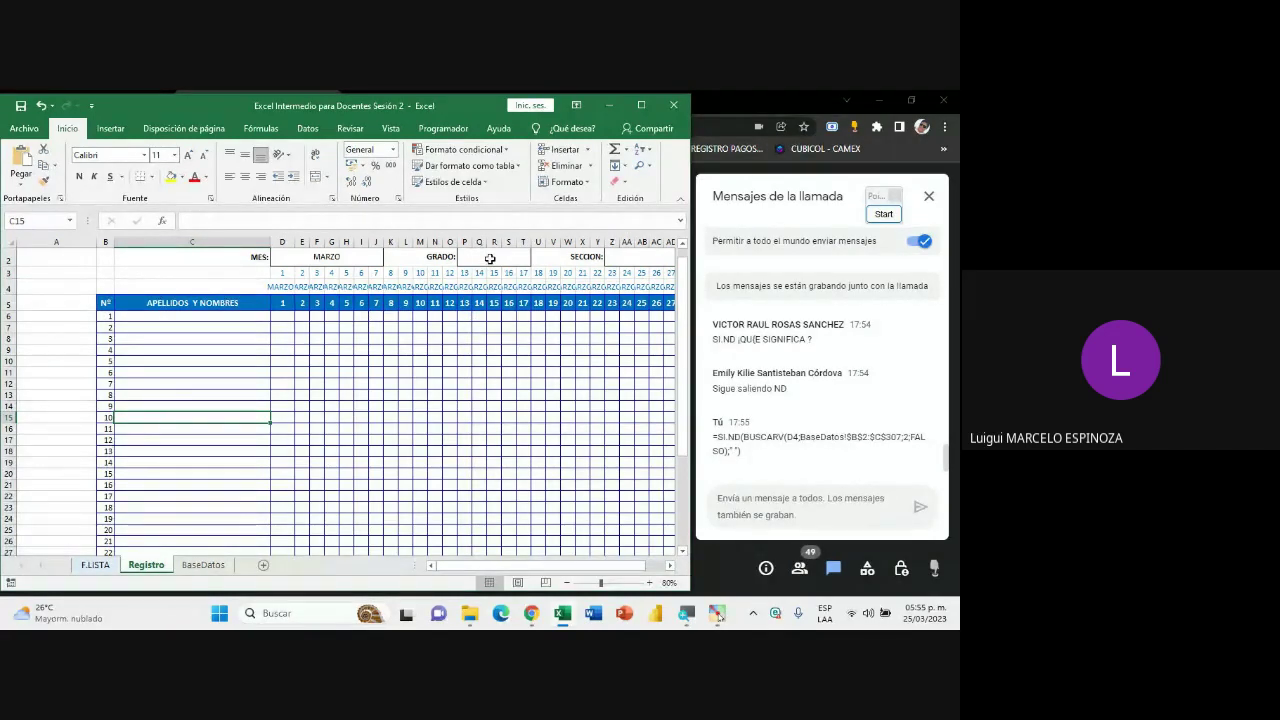
pyautogui.click(490, 259)
pyautogui.click(630, 259)
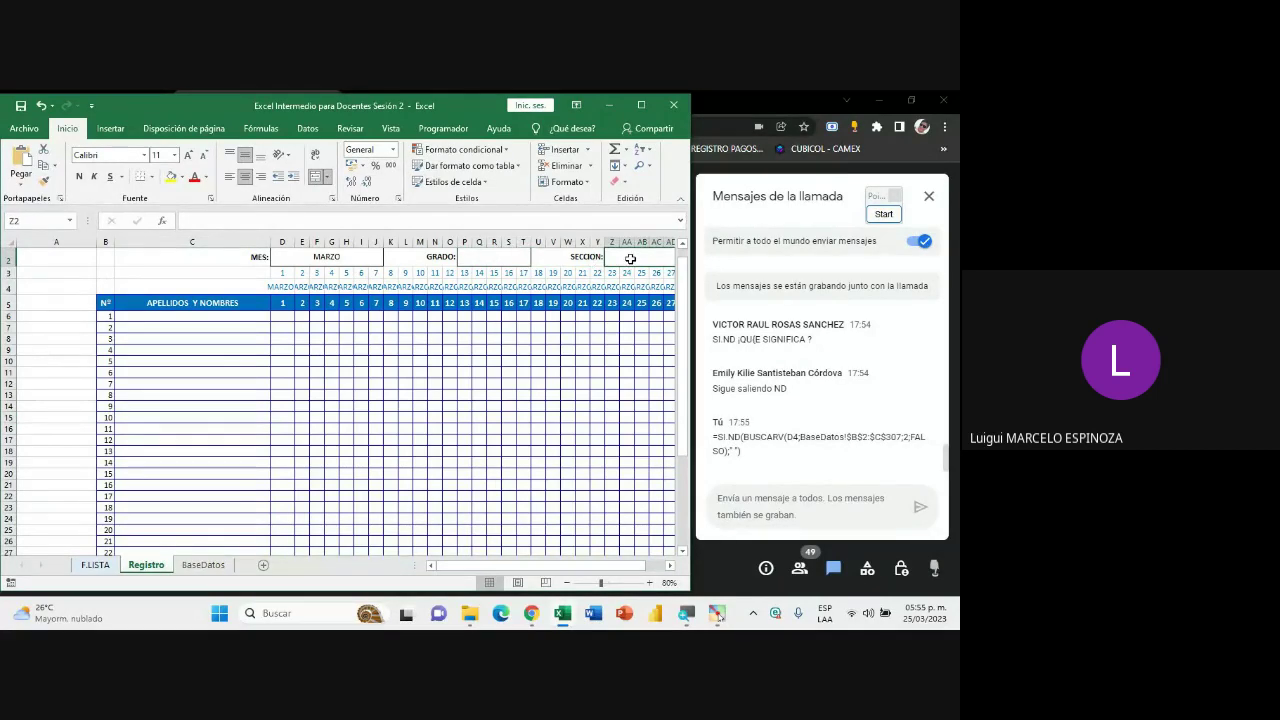
pyautogui.moveTo(187, 316)
pyautogui.mouseDown()
pyautogui.moveTo(218, 536)
pyautogui.moveTo(209, 577)
pyautogui.mouseUp()
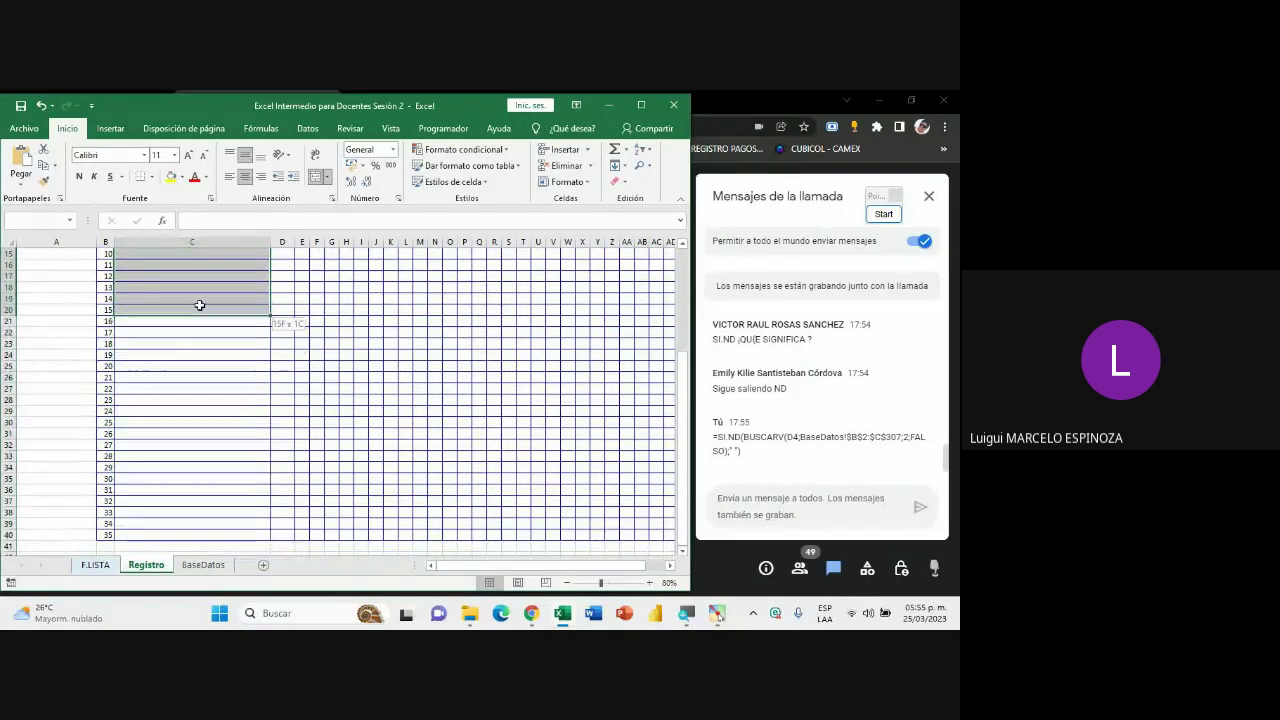
pyautogui.moveTo(209, 577); pyautogui.dragTo(197, 308)
pyautogui.scroll(5, 185, 363)
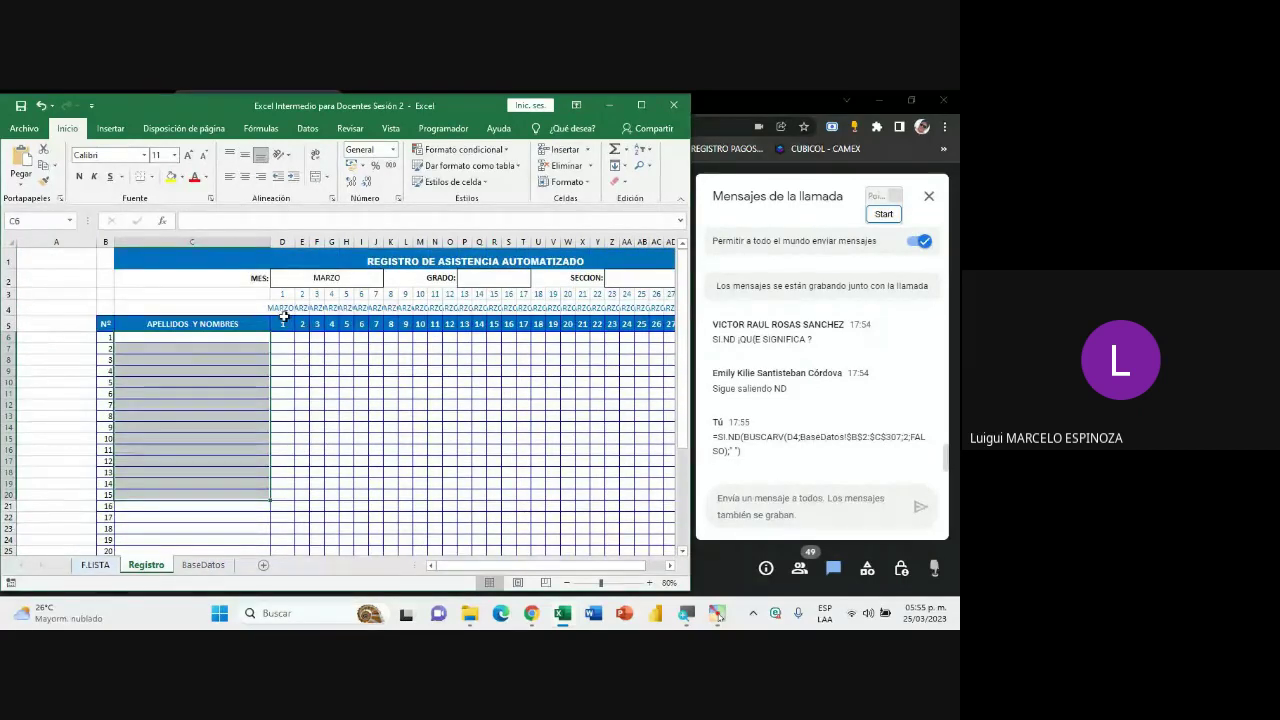
pyautogui.moveTo(283, 320); pyautogui.dragTo(660, 323)
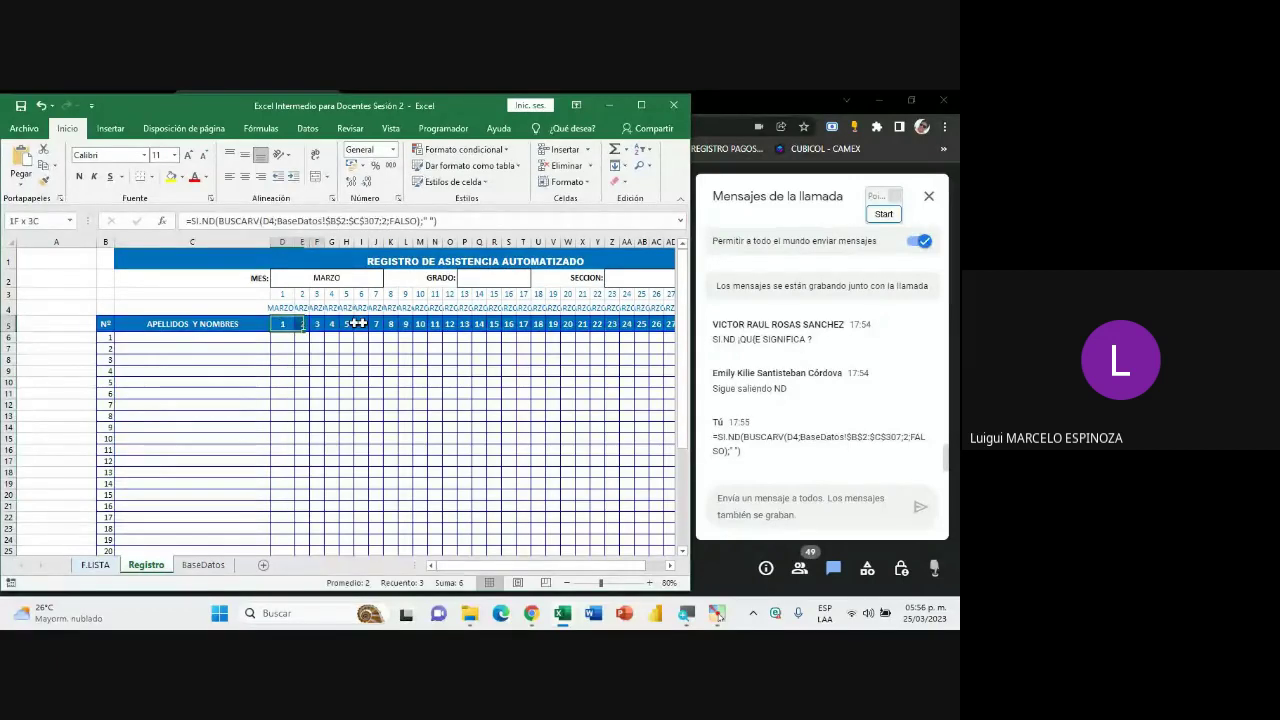
pyautogui.click(421, 348)
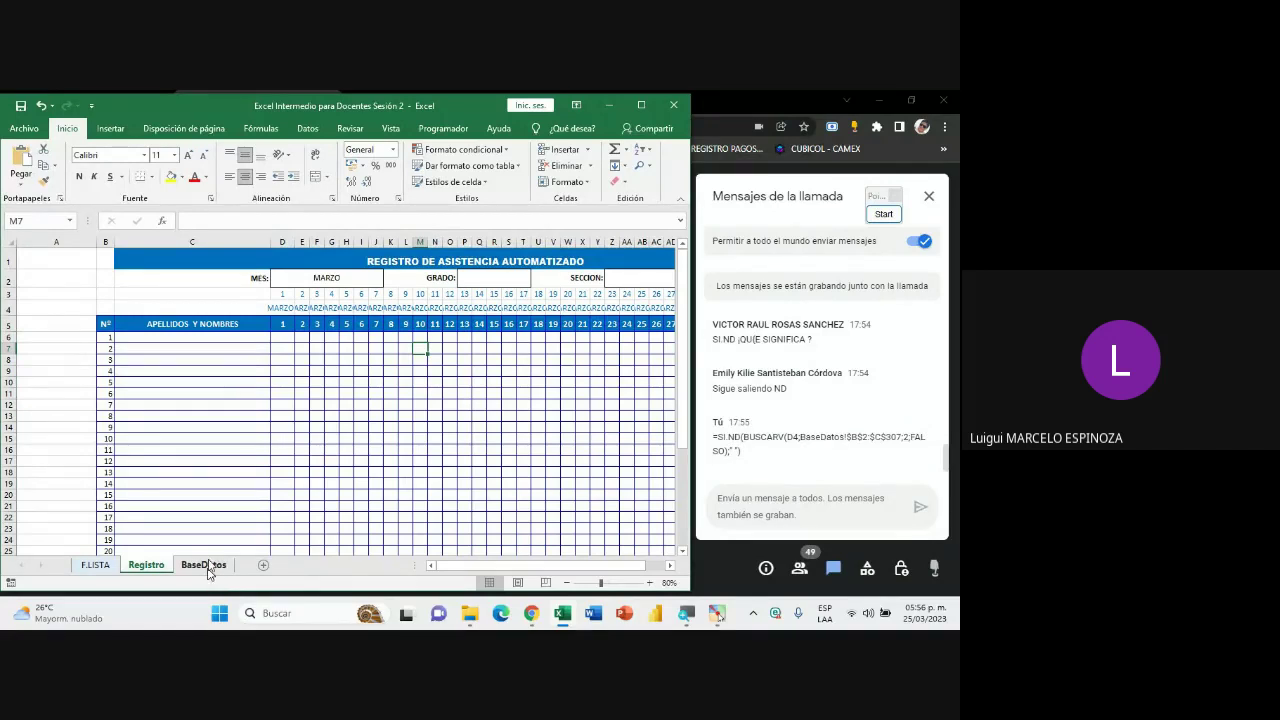
# - Switch to the BaseDatos sheet and select the empty Id estudiante cells in column I
pyautogui.click(882, 212)
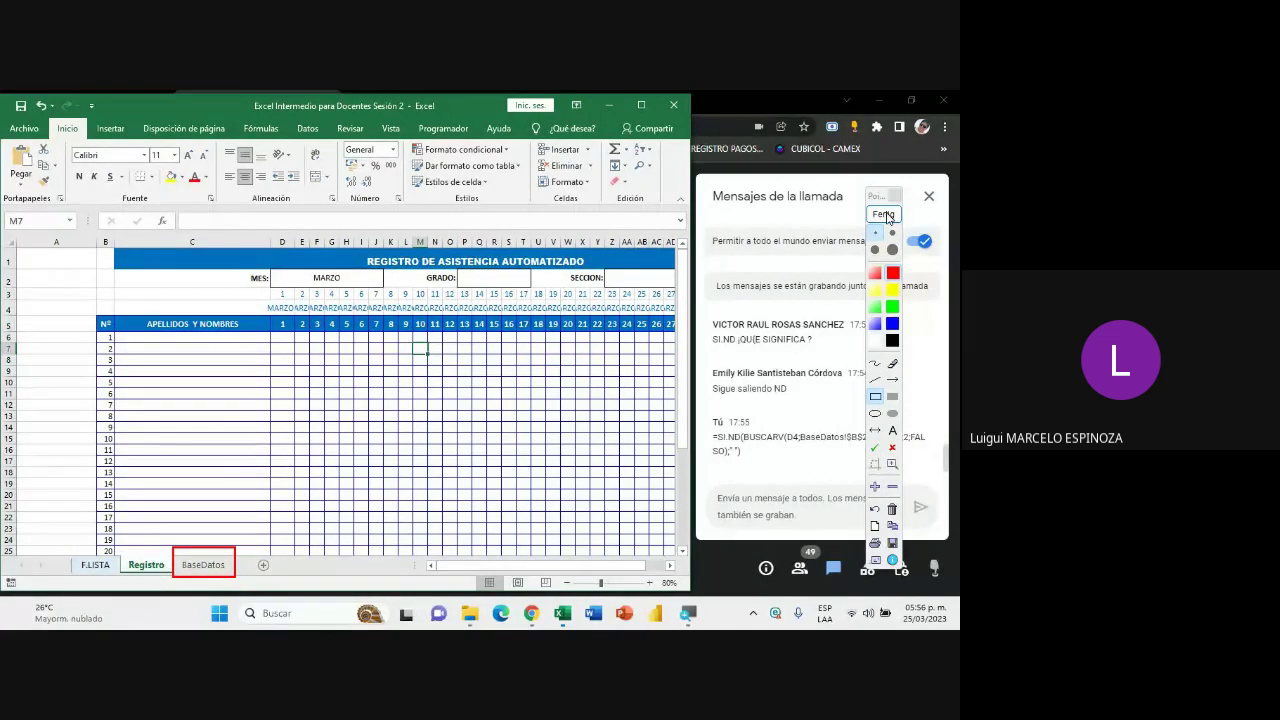
pyautogui.press('Escape')
pyautogui.click(205, 565)
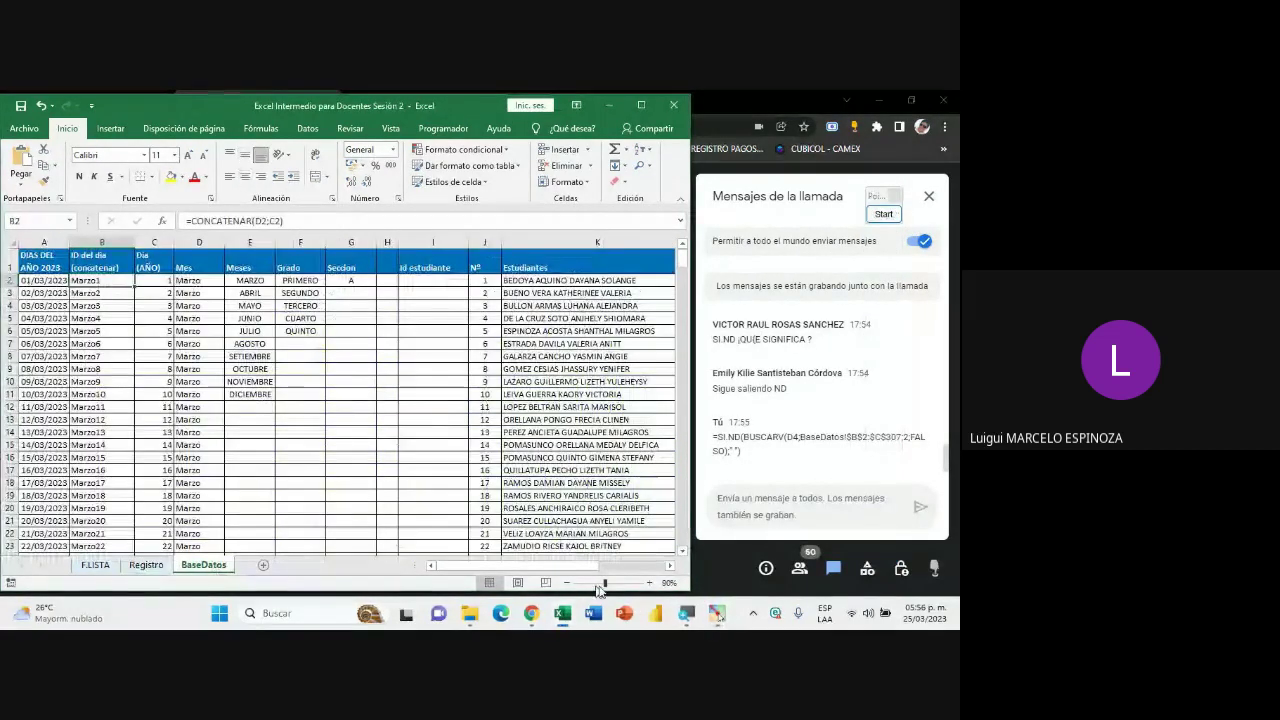
pyautogui.hscroll(2, 563, 566)
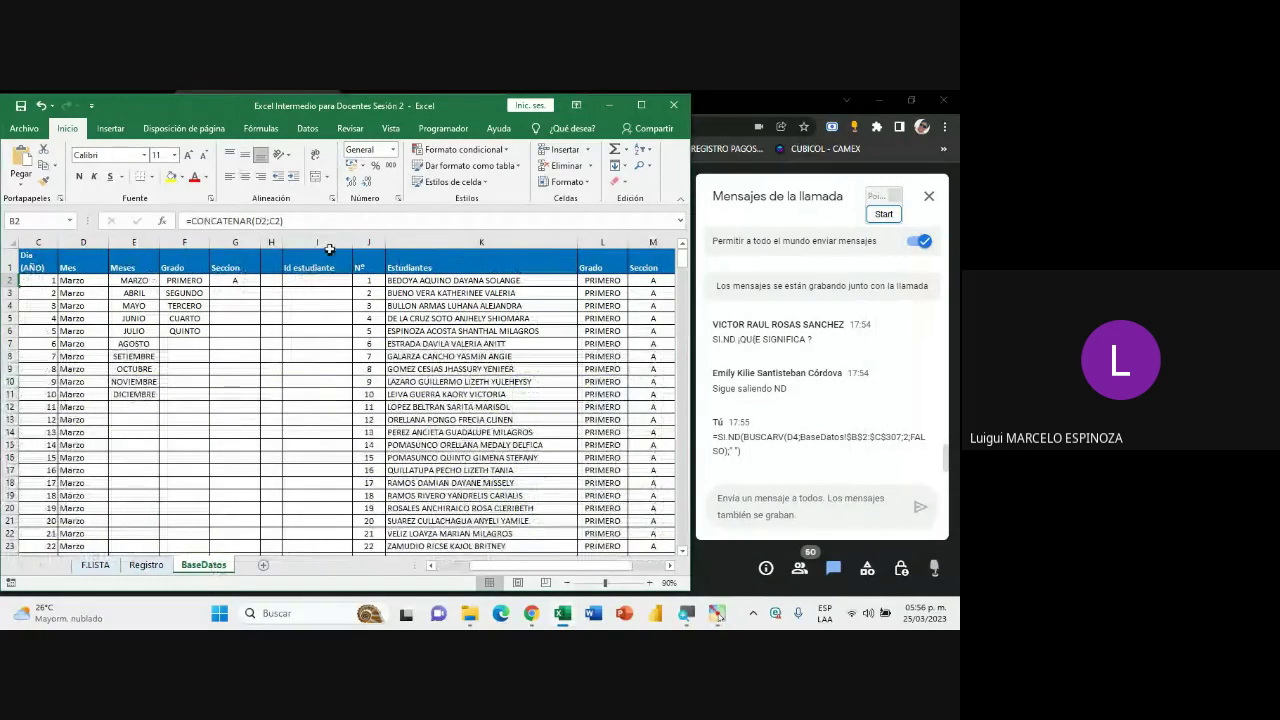
pyautogui.moveTo(320, 280); pyautogui.dragTo(328, 490)
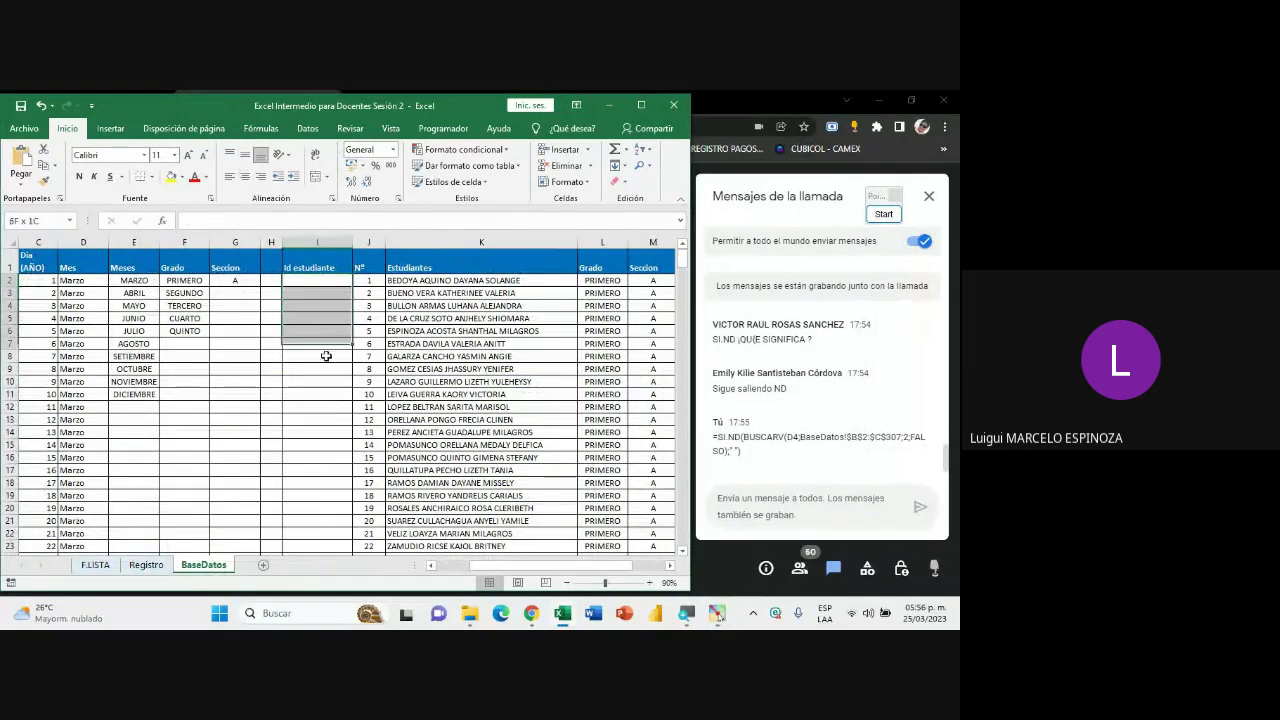
pyautogui.moveTo(317, 281); pyautogui.dragTo(328, 484)
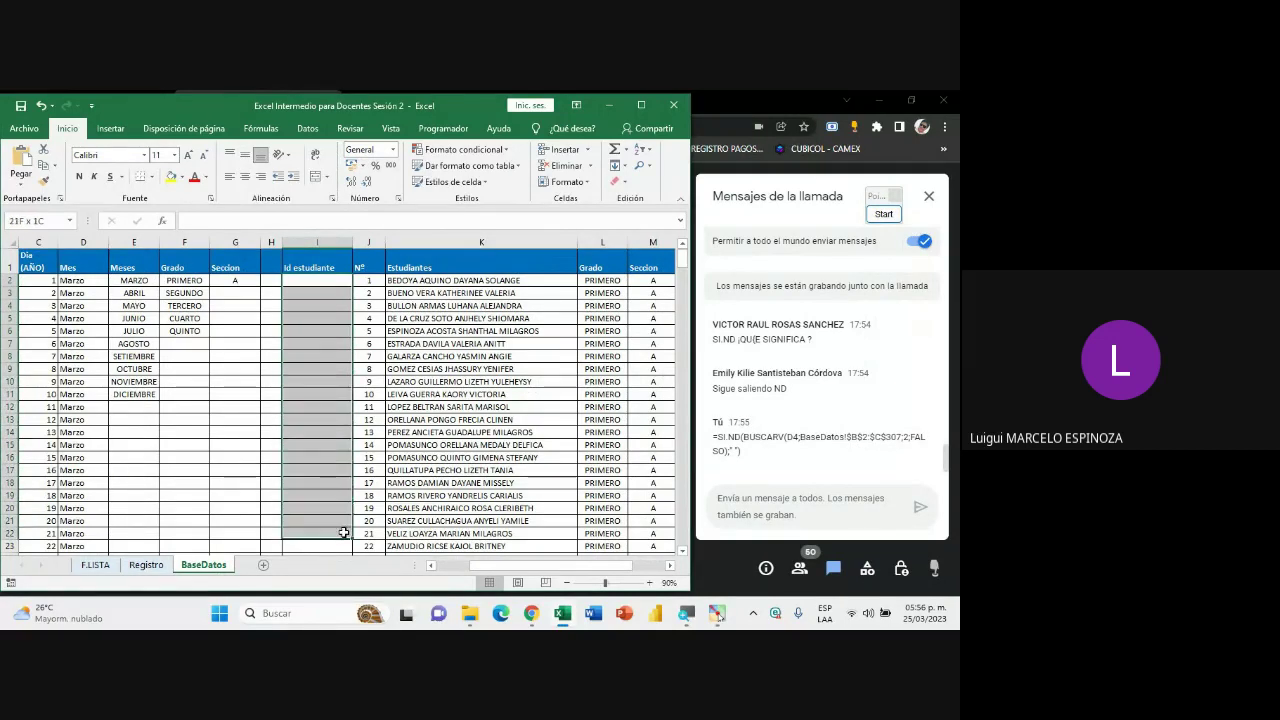
pyautogui.moveTo(328, 484)
pyautogui.mouseDown()
pyautogui.moveTo(330, 312)
pyautogui.moveTo(318, 493)
pyautogui.mouseUp()
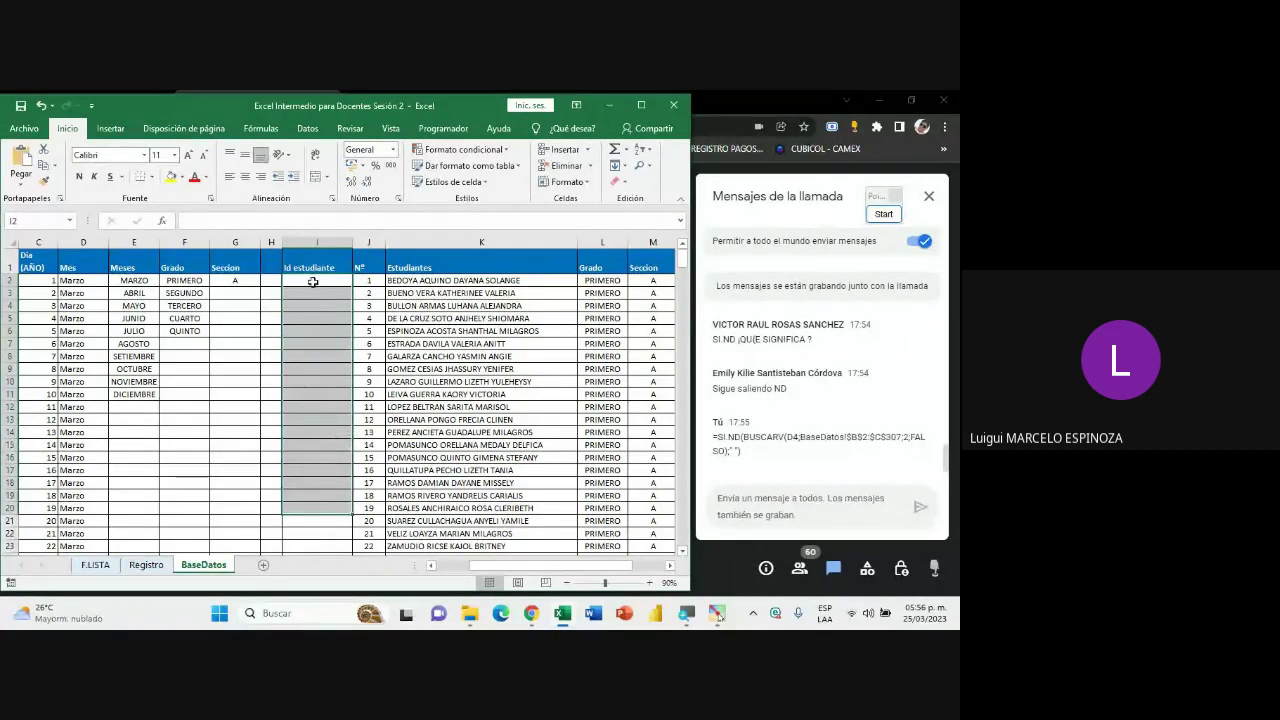
# - Inspect the CONCATENAR formula in B2, then select cell I2 under Id estudiante
pyautogui.doubleClick(313, 283)
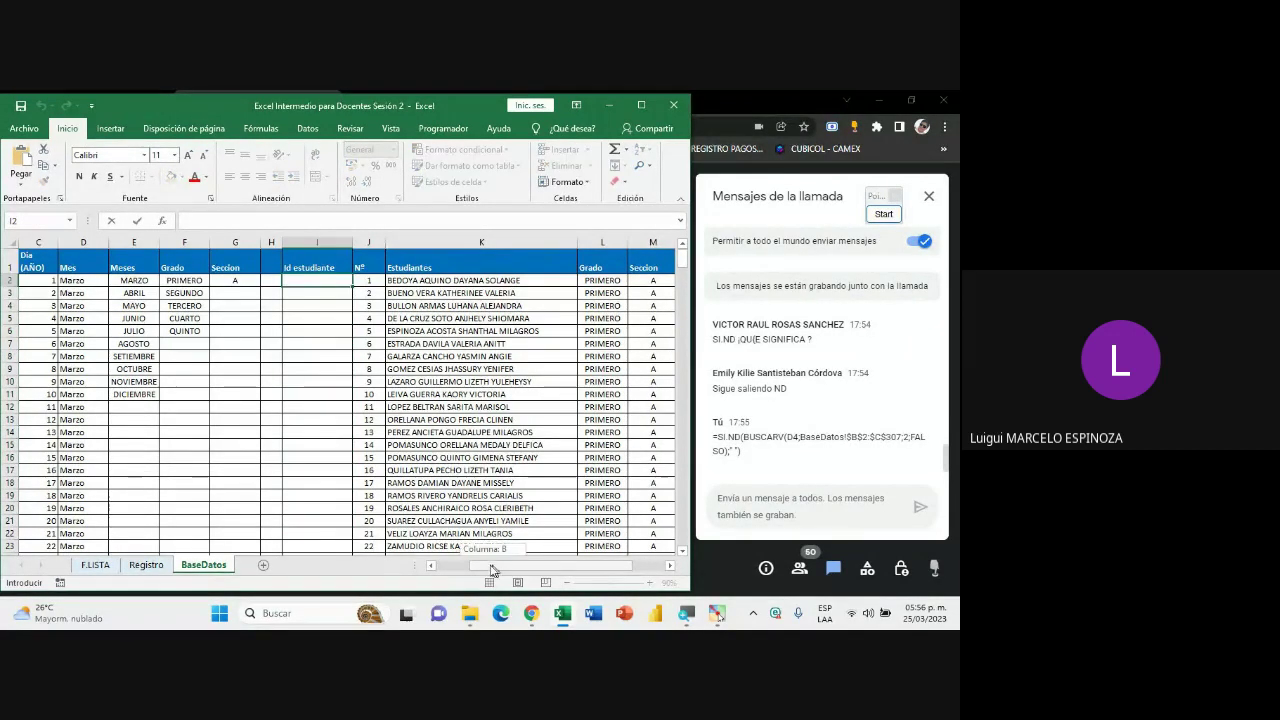
pyautogui.moveTo(491, 566); pyautogui.dragTo(411, 566)
pyautogui.click(117, 284)
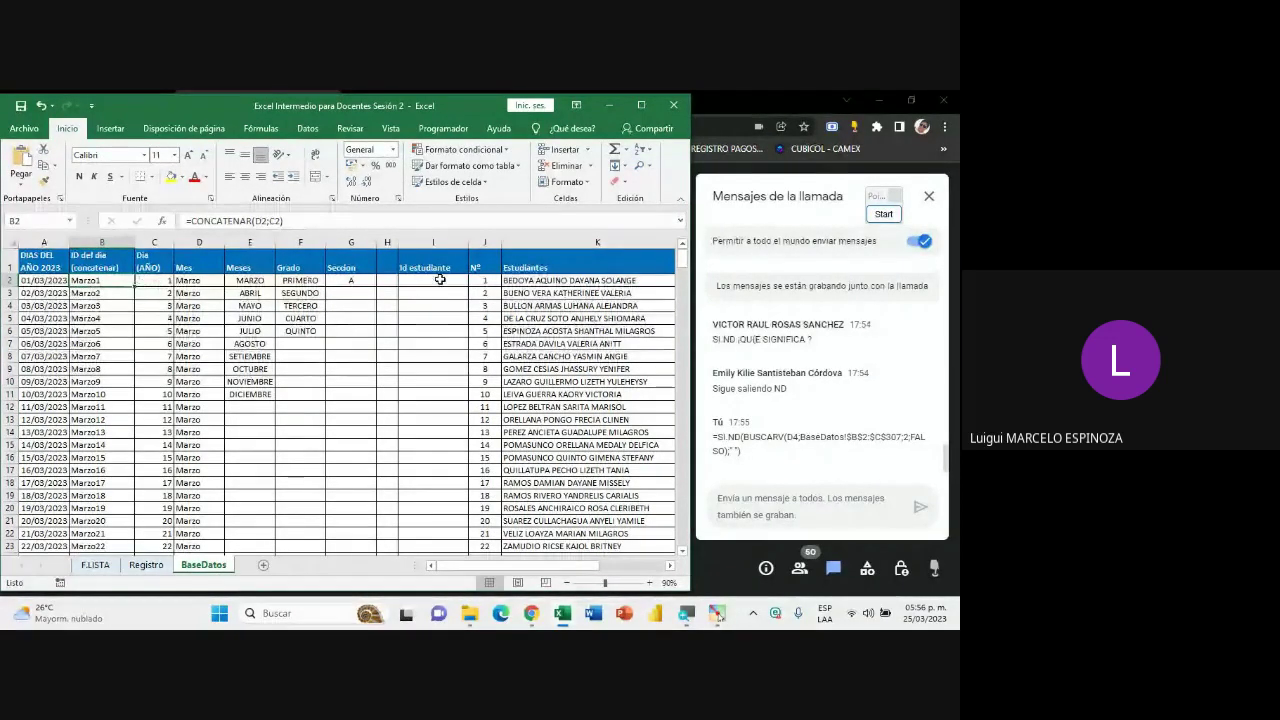
pyautogui.click(430, 281)
pyautogui.click(670, 566)
pyautogui.click(670, 566)
pyautogui.click(670, 566)
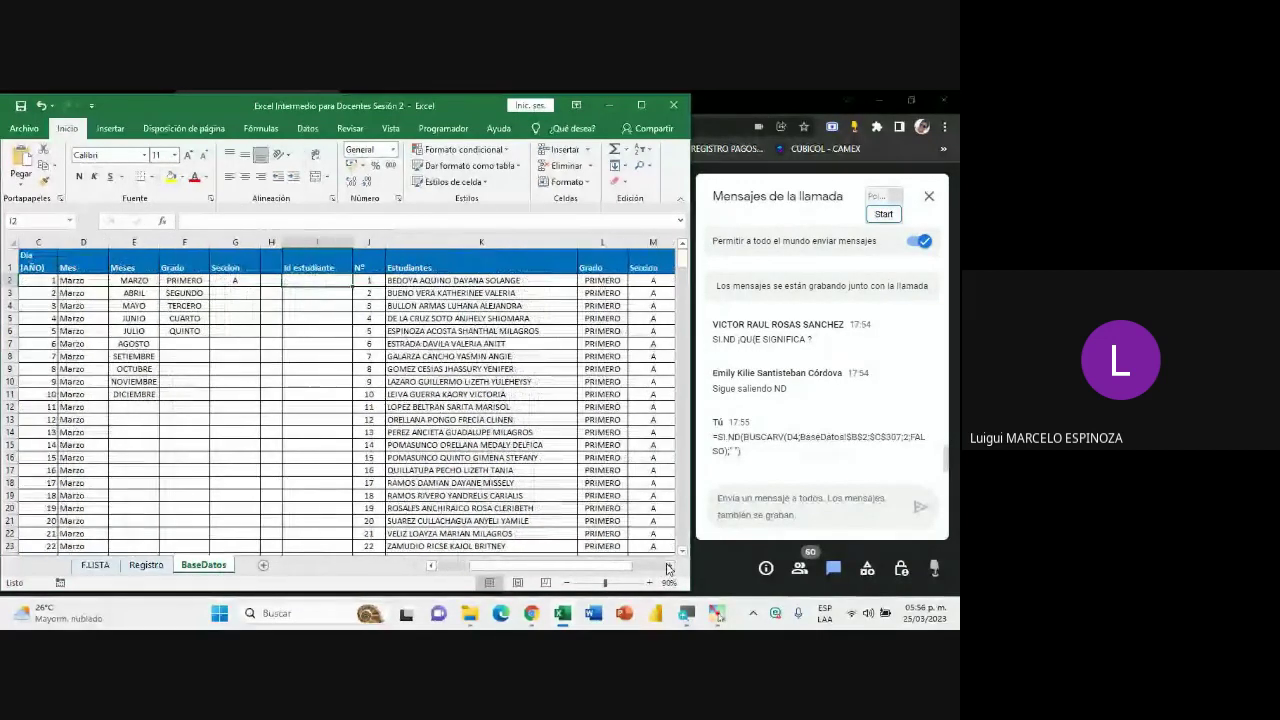
pyautogui.click(670, 566)
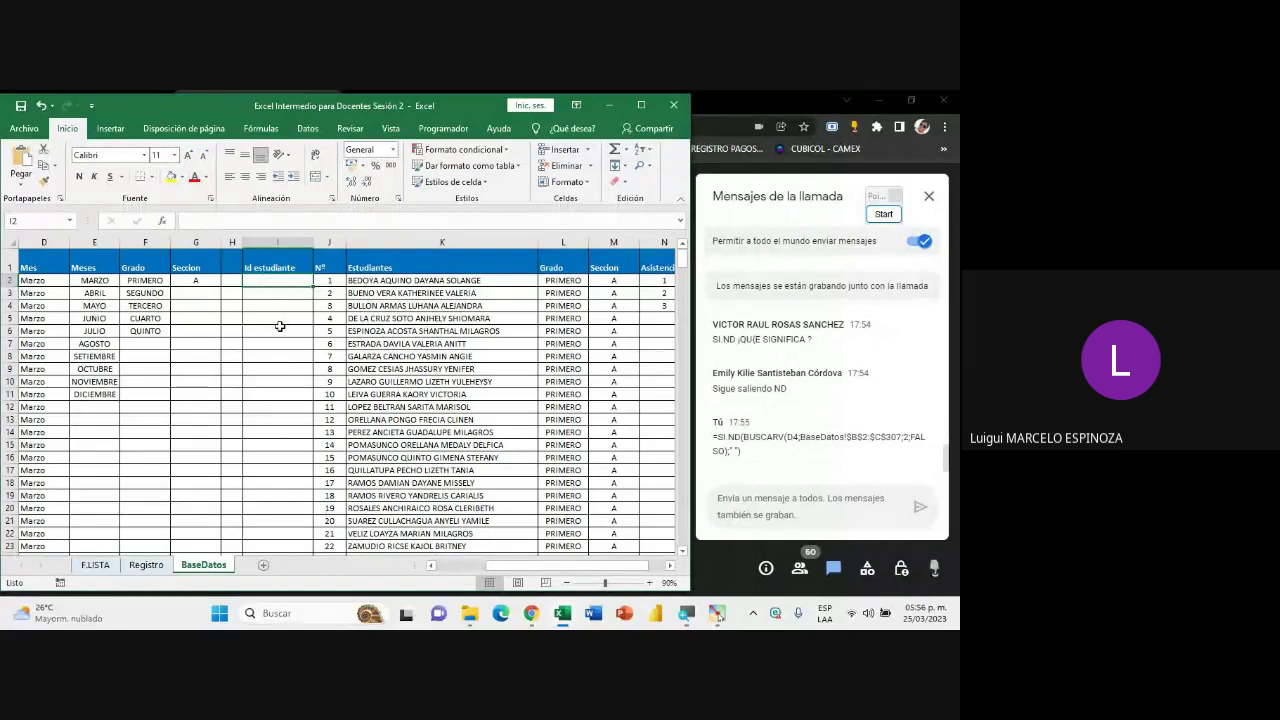
# - Frame the headers and the Nº column's first number with red rectangle annotations, then clear them
pyautogui.click(891, 216)
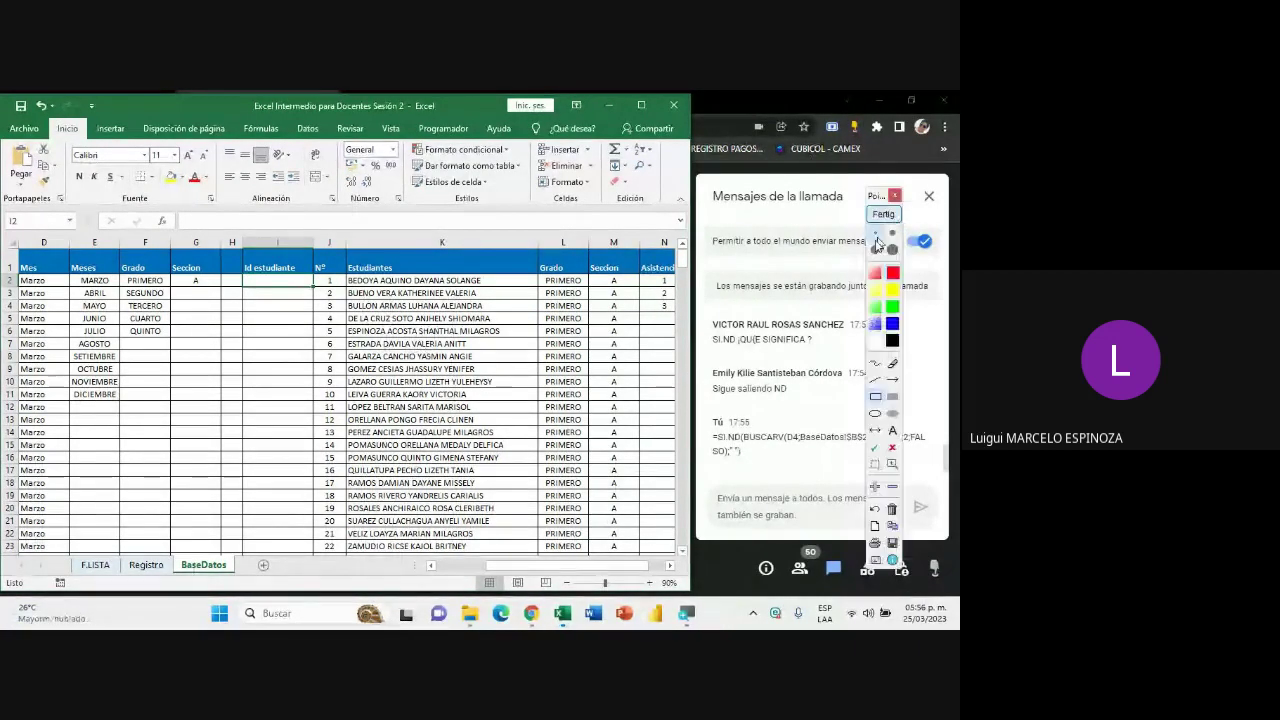
pyautogui.click(876, 397)
pyautogui.moveTo(537, 273)
pyautogui.mouseDown()
pyautogui.moveTo(591, 296)
pyautogui.moveTo(642, 290)
pyautogui.mouseUp()
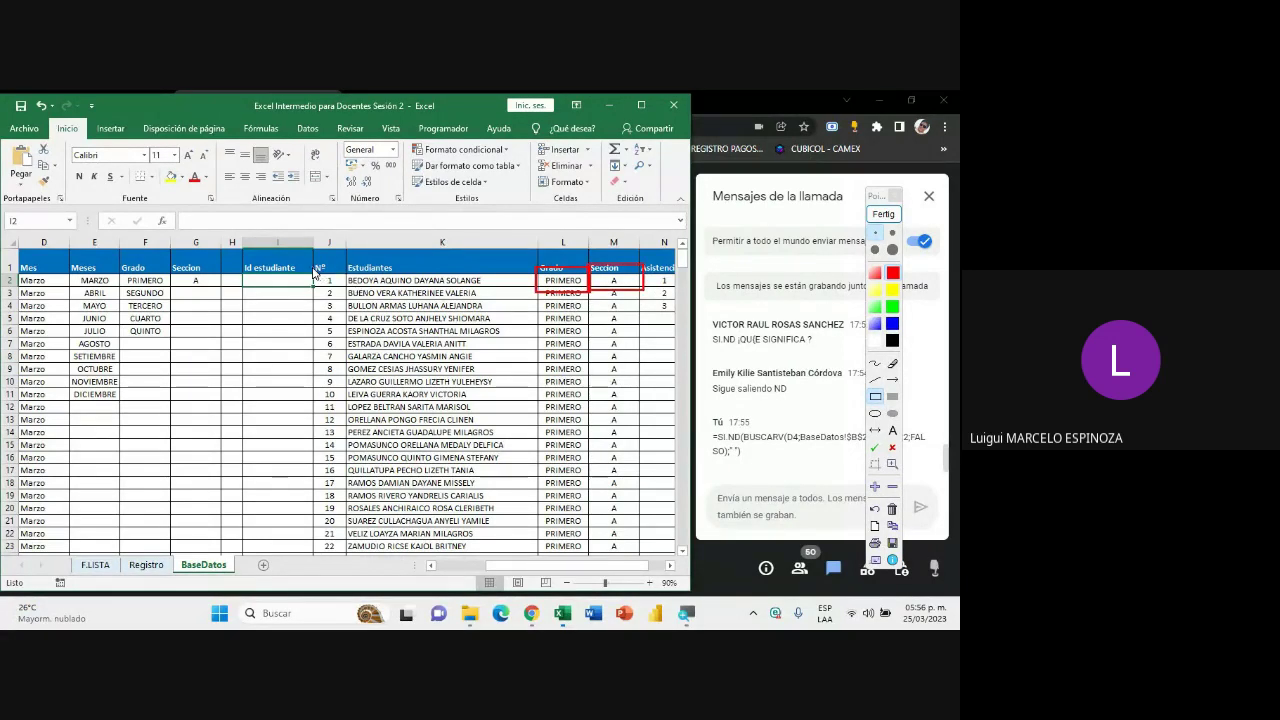
pyautogui.moveTo(350, 291); pyautogui.dragTo(313, 267)
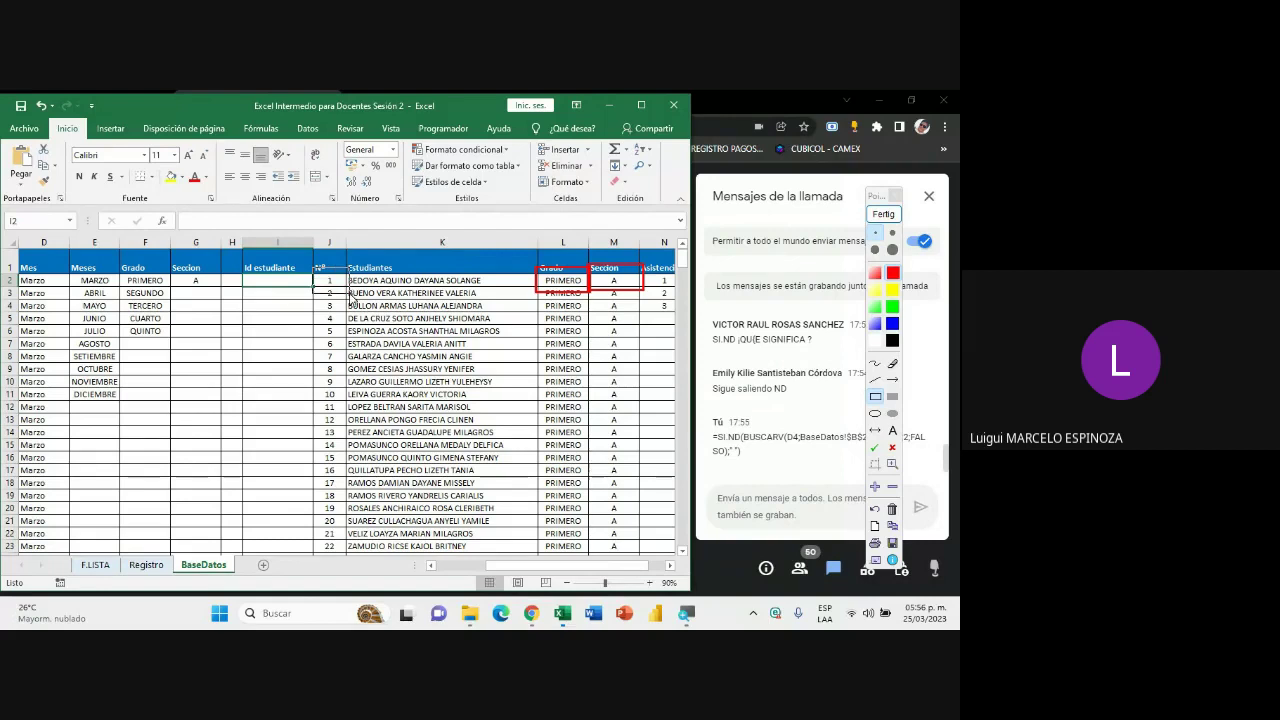
pyautogui.click(883, 215)
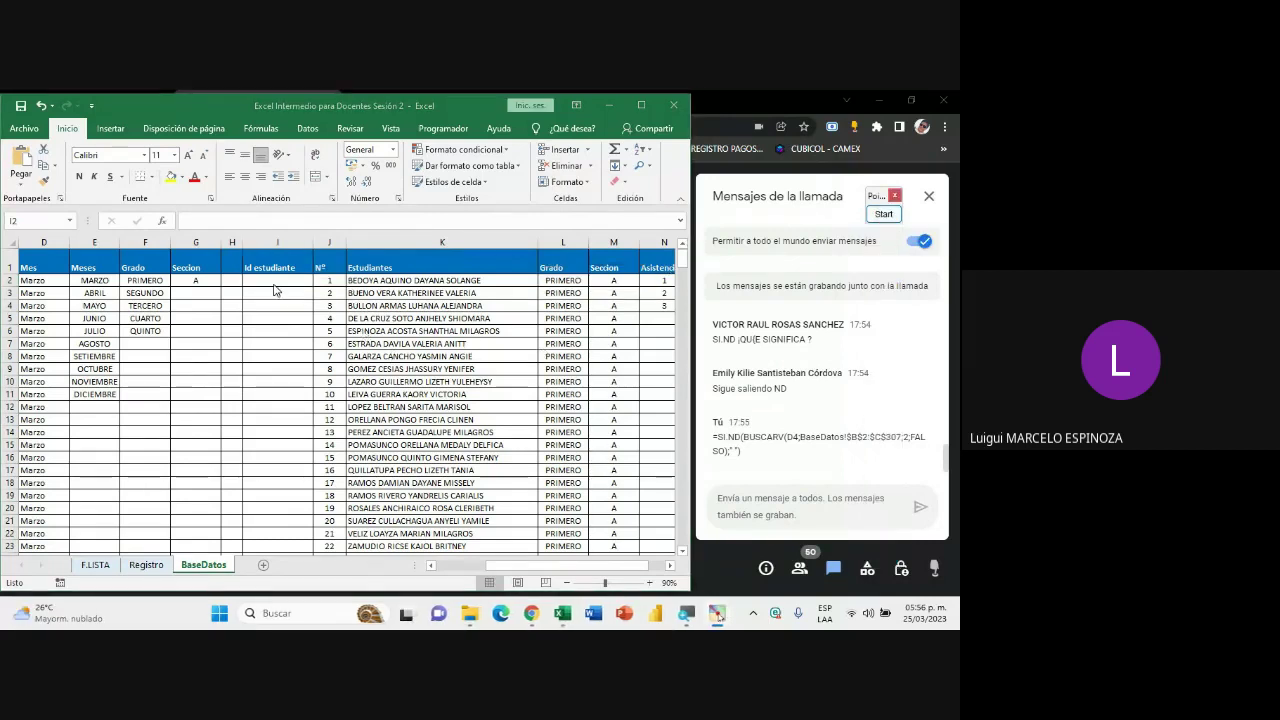
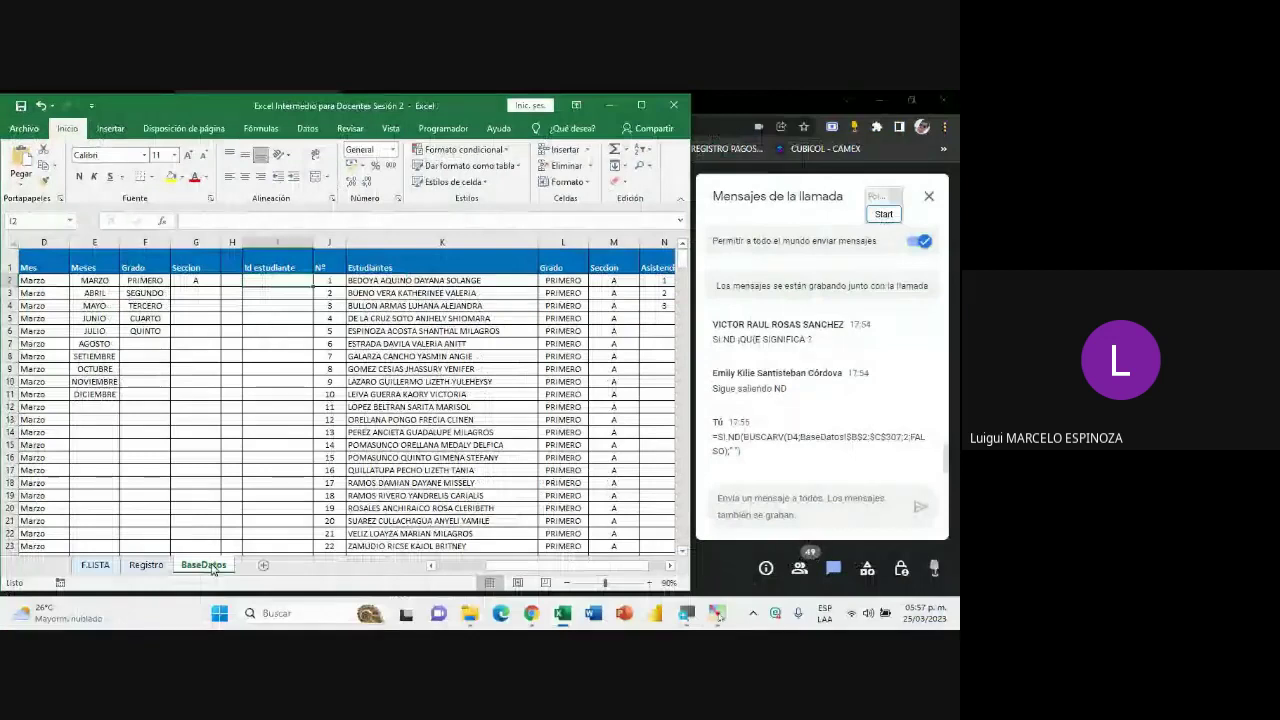
# - Start a CONCATENAR formula in BaseDatos cell I2
pyautogui.doubleClick(271, 281)
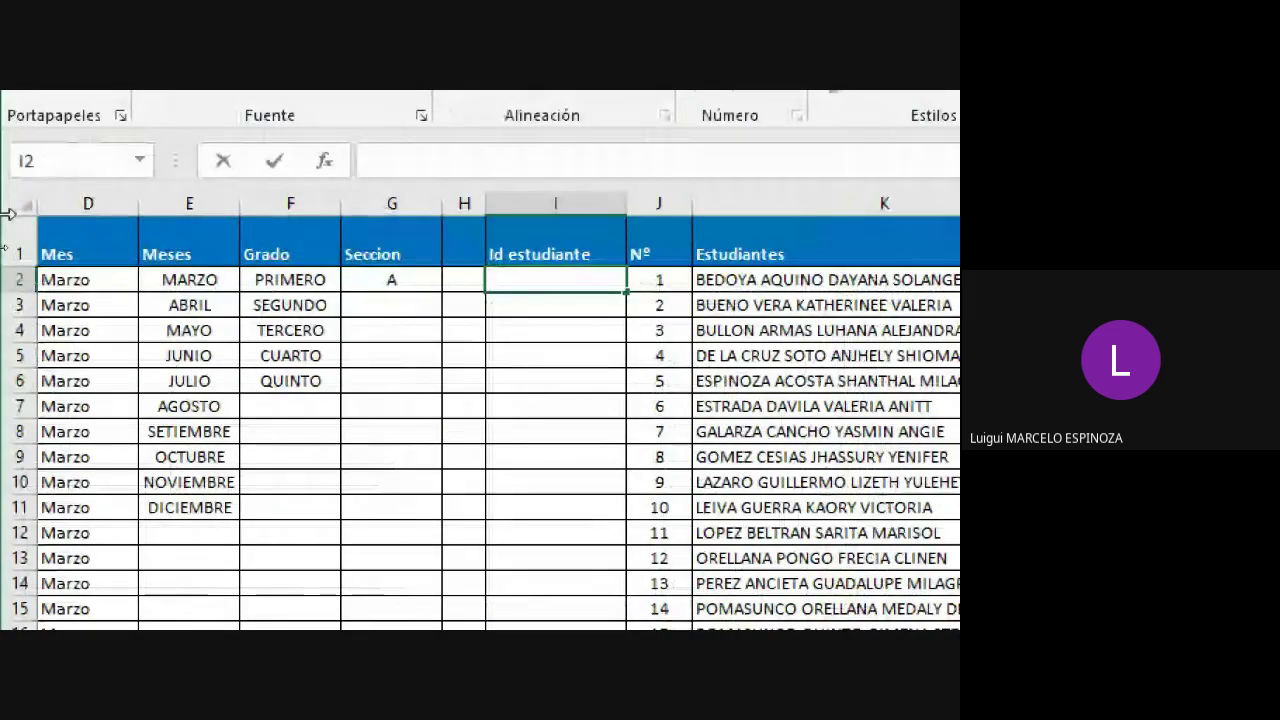
pyautogui.write('=CONT')
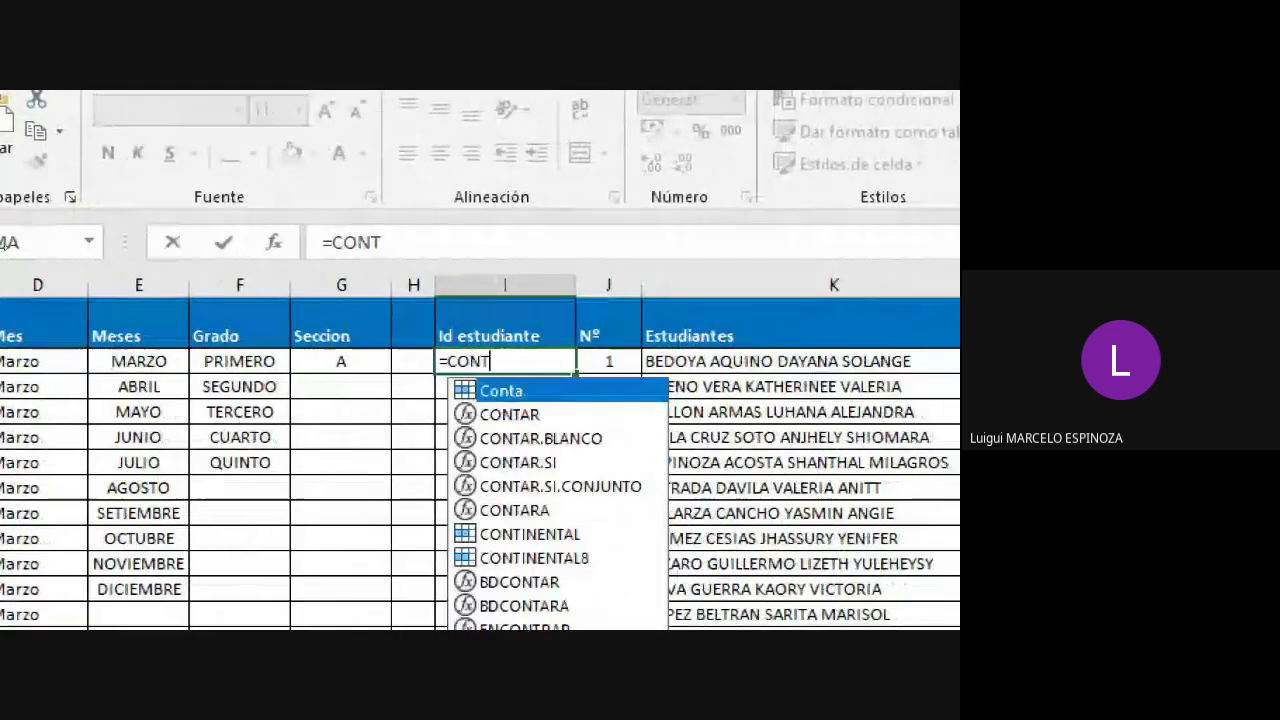
pyautogui.press('BackSpace')
pyautogui.write('CATENAR')
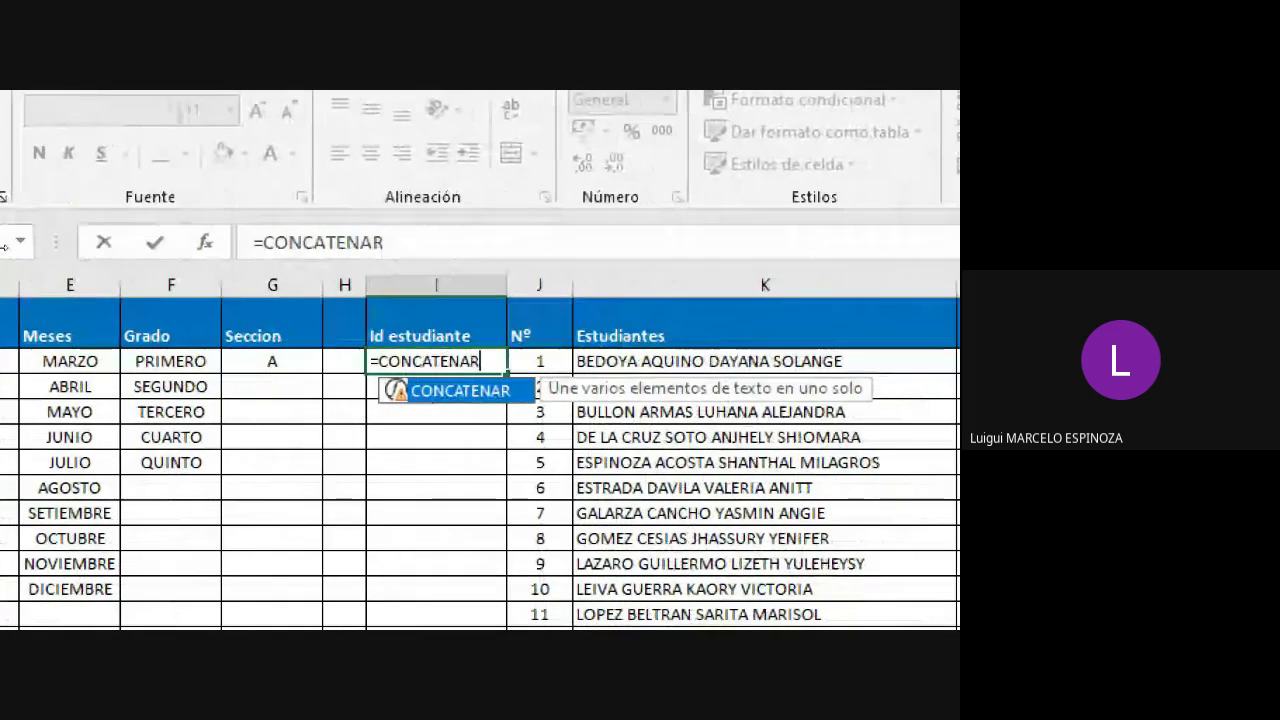
pyautogui.press('Tab')
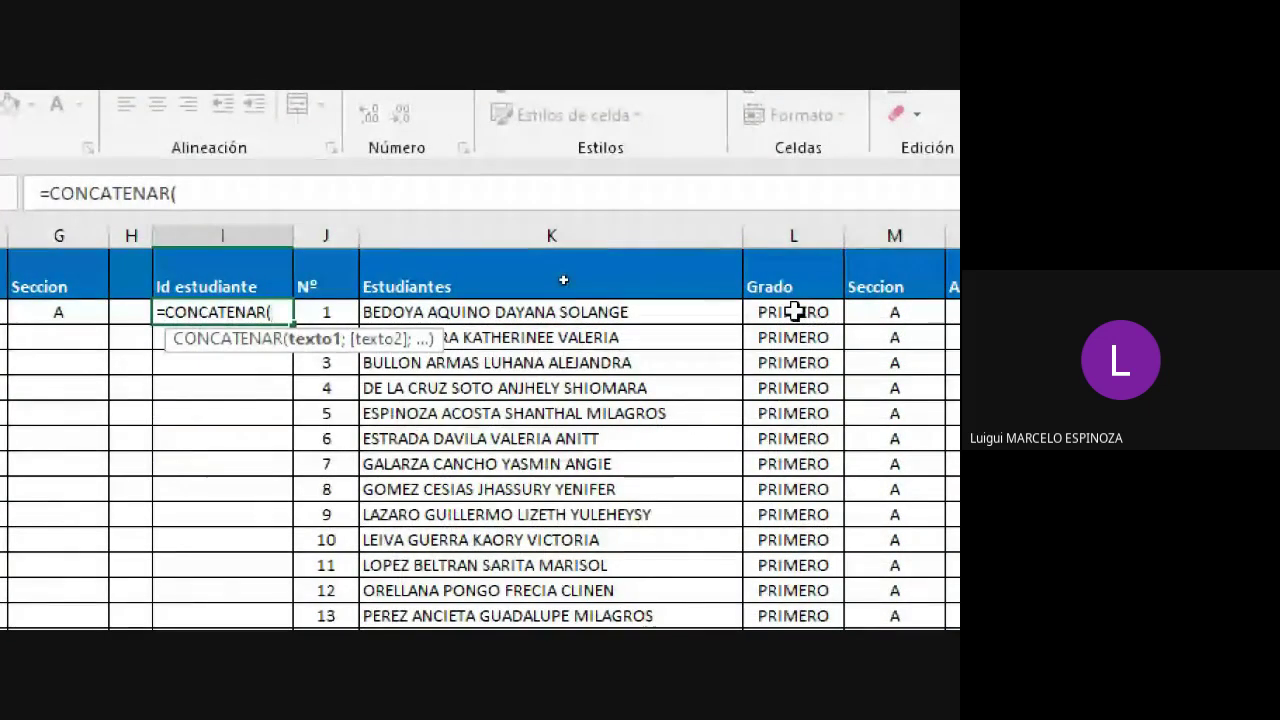
# - Complete I2 as =CONCATENAR(L2;M2;J2), joining grade, section and number into PRIMEROA1
pyautogui.click(793, 312)
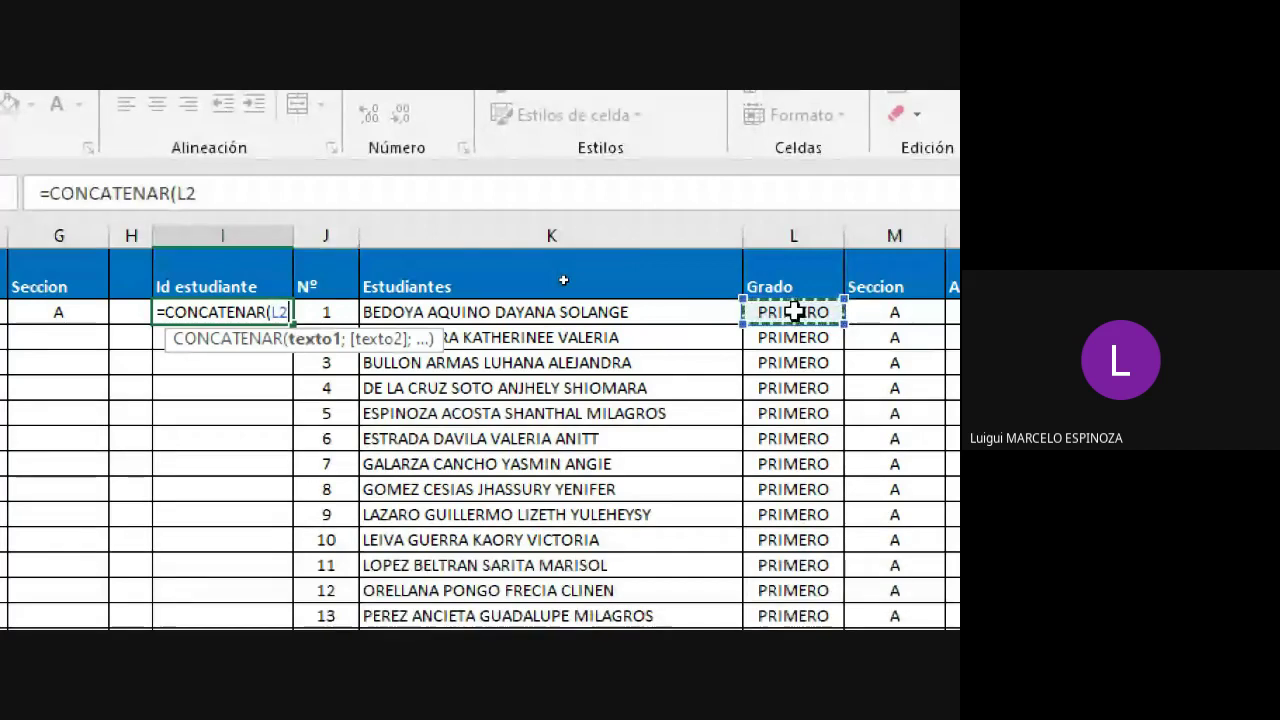
pyautogui.write(';')
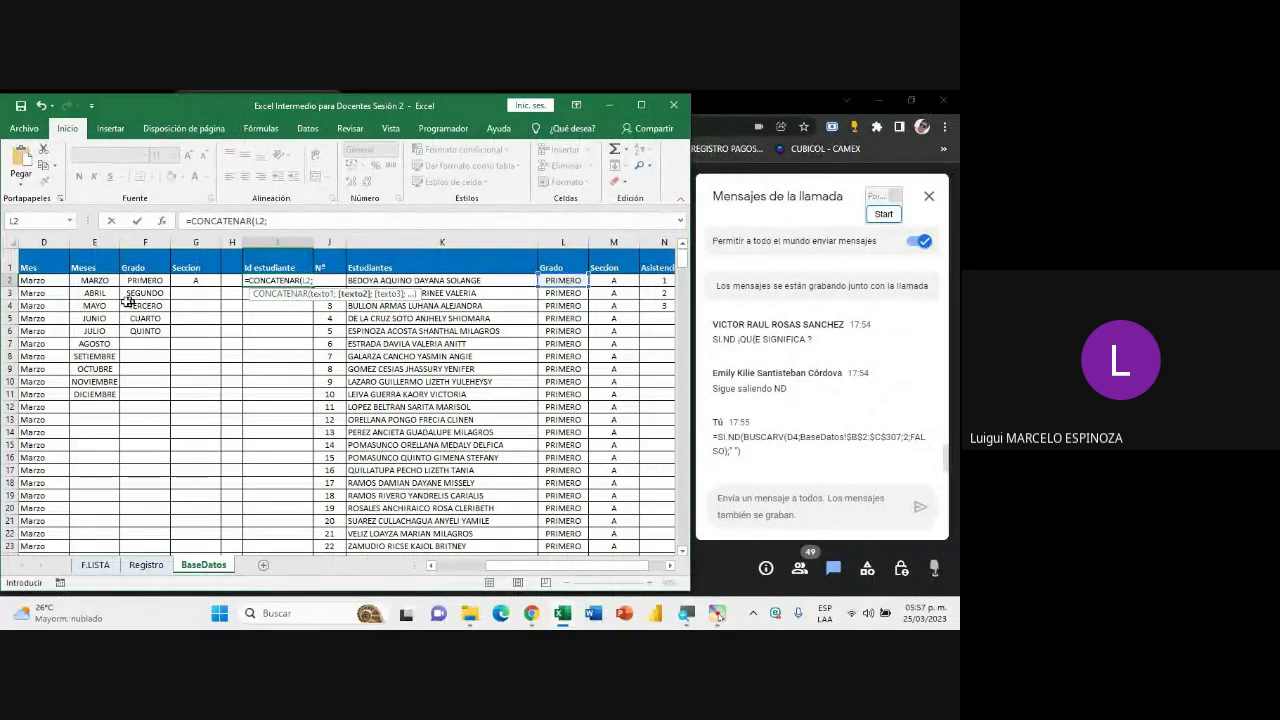
pyautogui.click(613, 282)
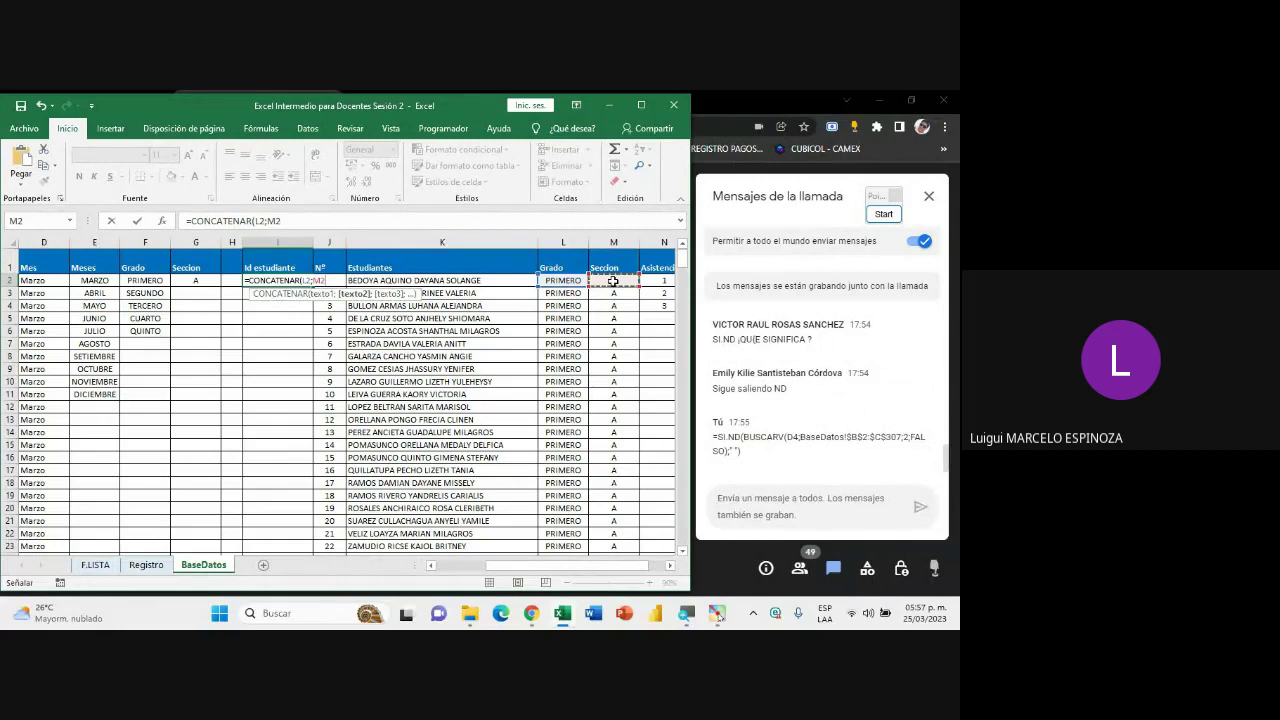
pyautogui.press('super')
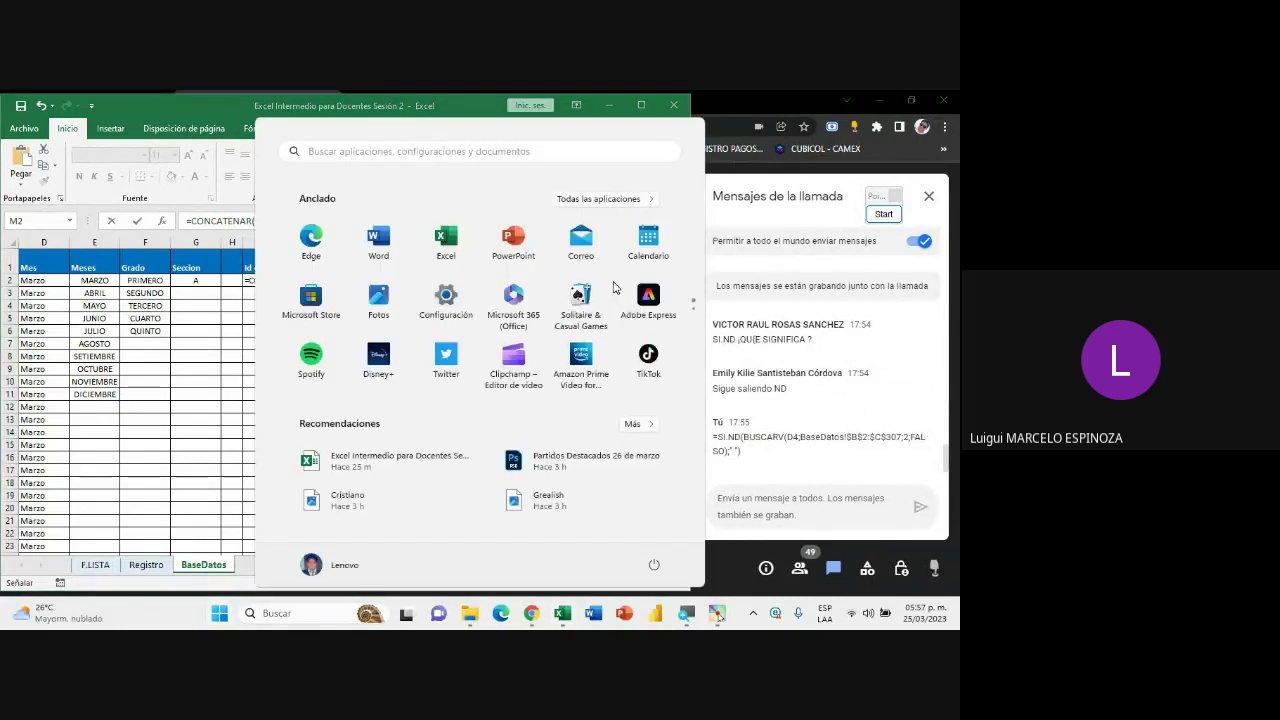
pyautogui.press('Escape')
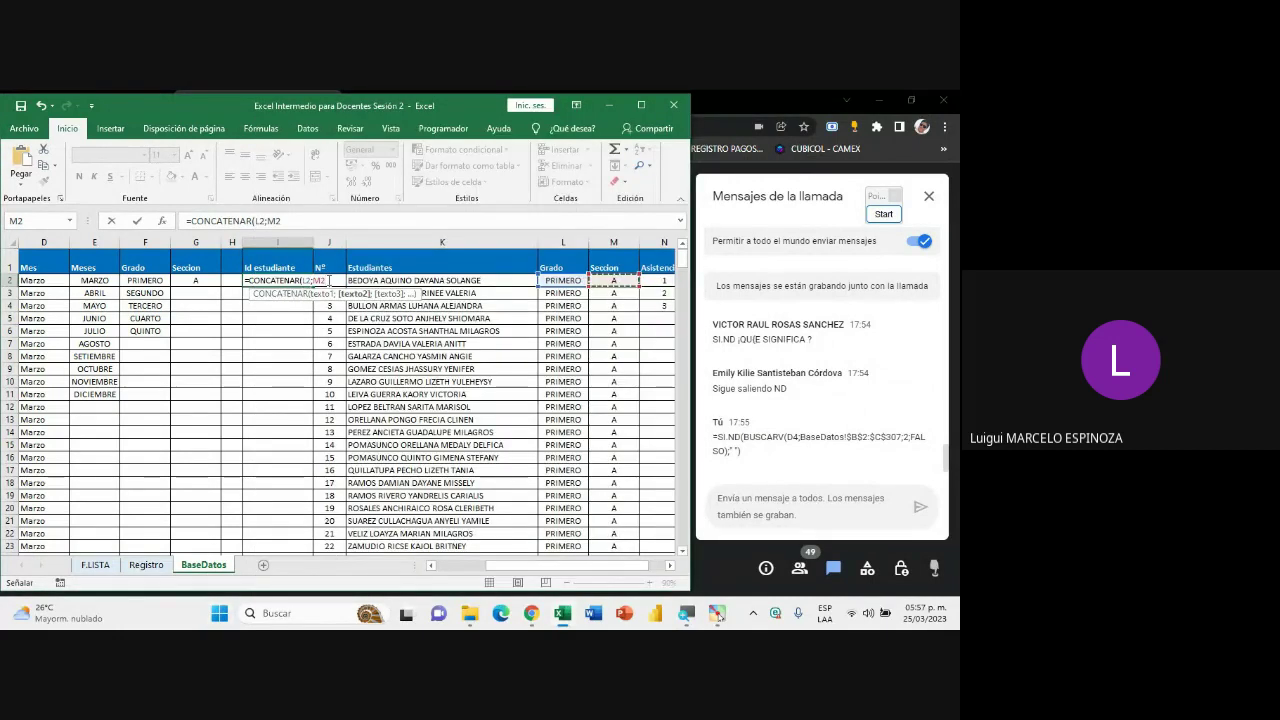
pyautogui.write(';')
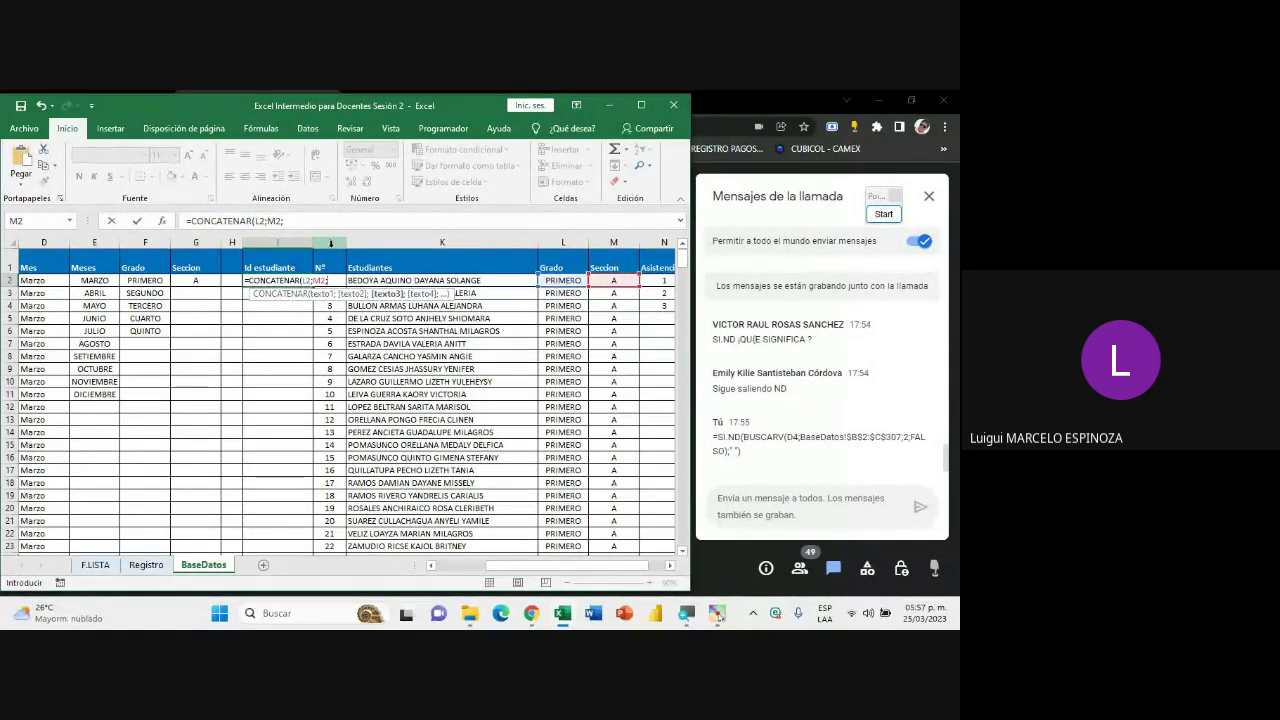
pyautogui.click(334, 281)
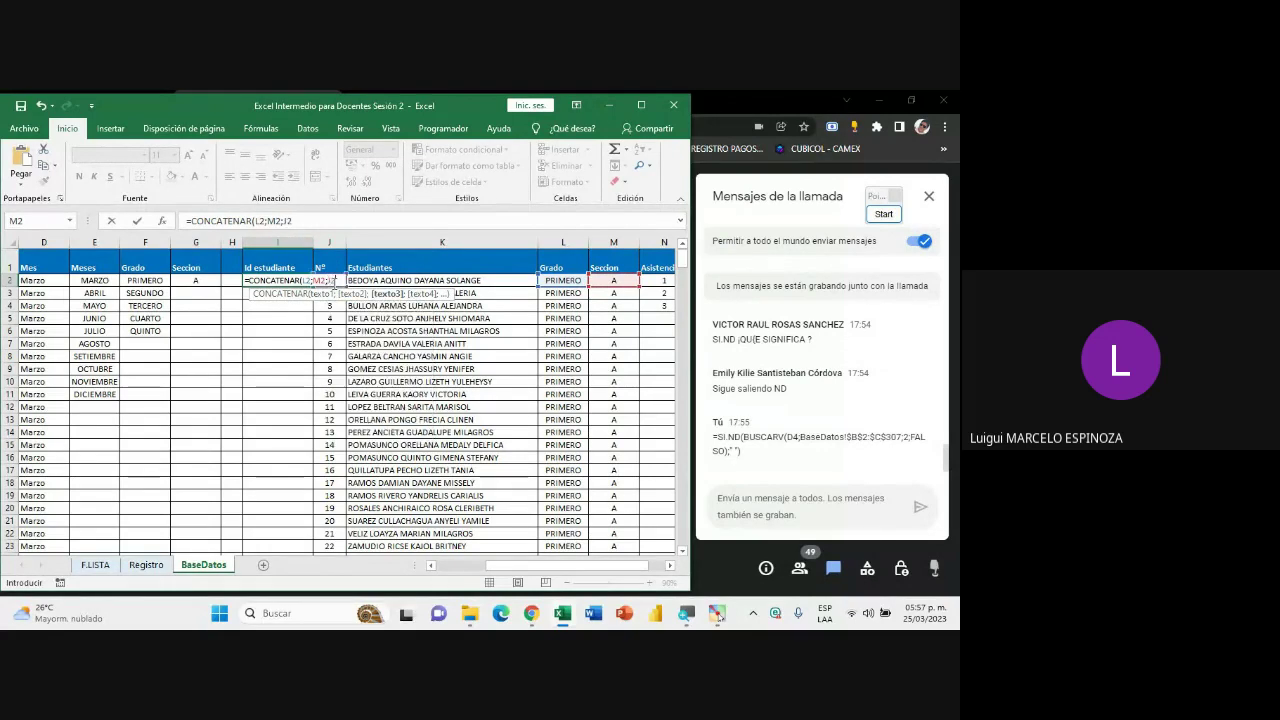
pyautogui.write(')')
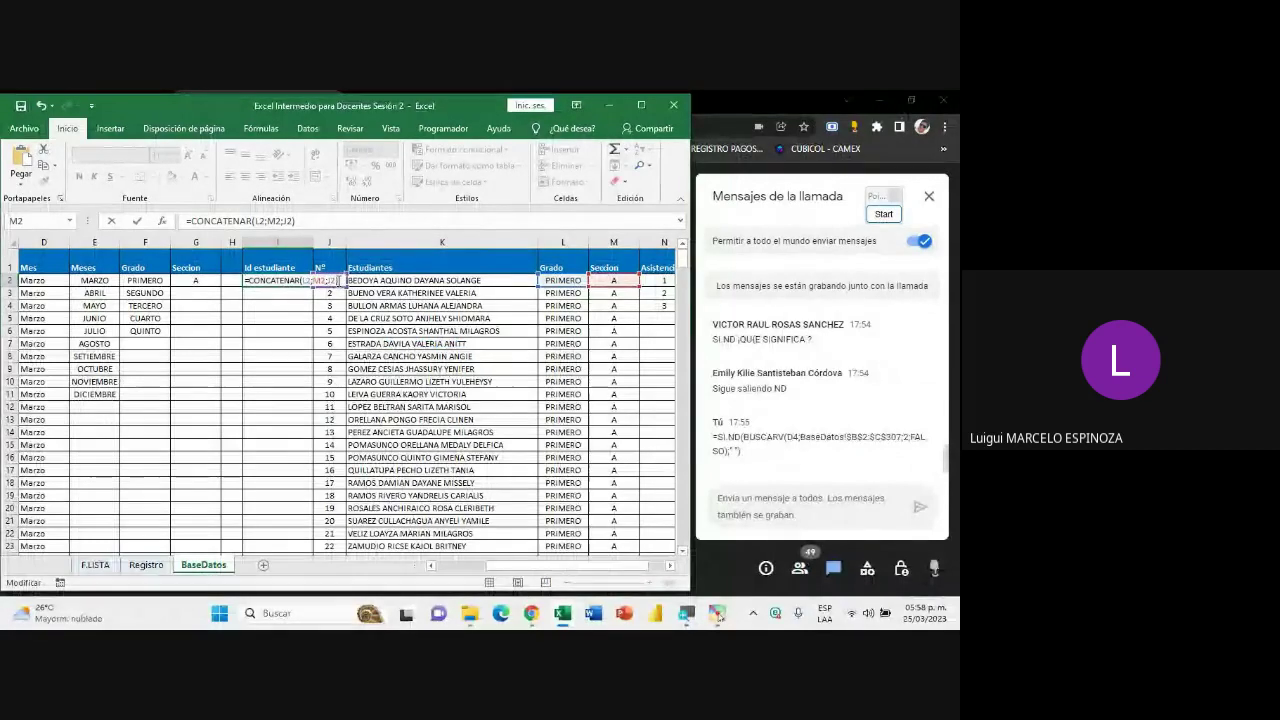
pyautogui.press('Return')
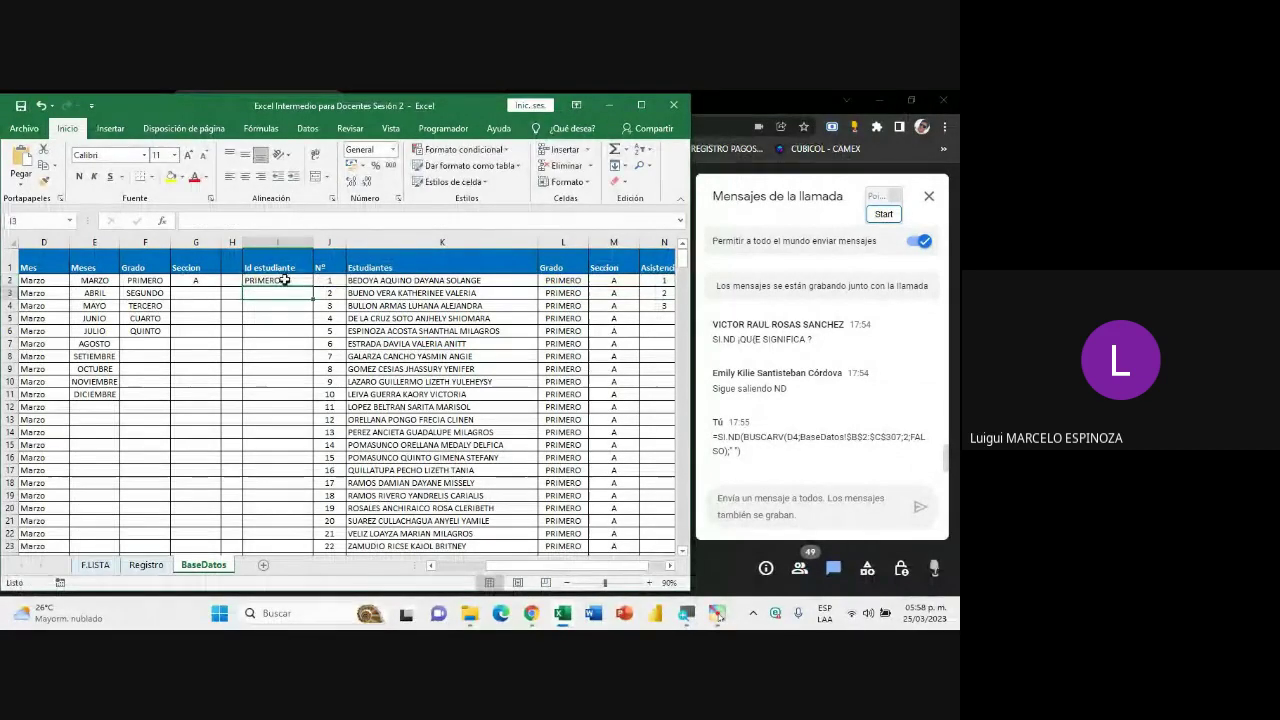
# - Review the Id formula in I2 and the first student's name in K2
pyautogui.click(285, 280)
pyautogui.click(365, 280)
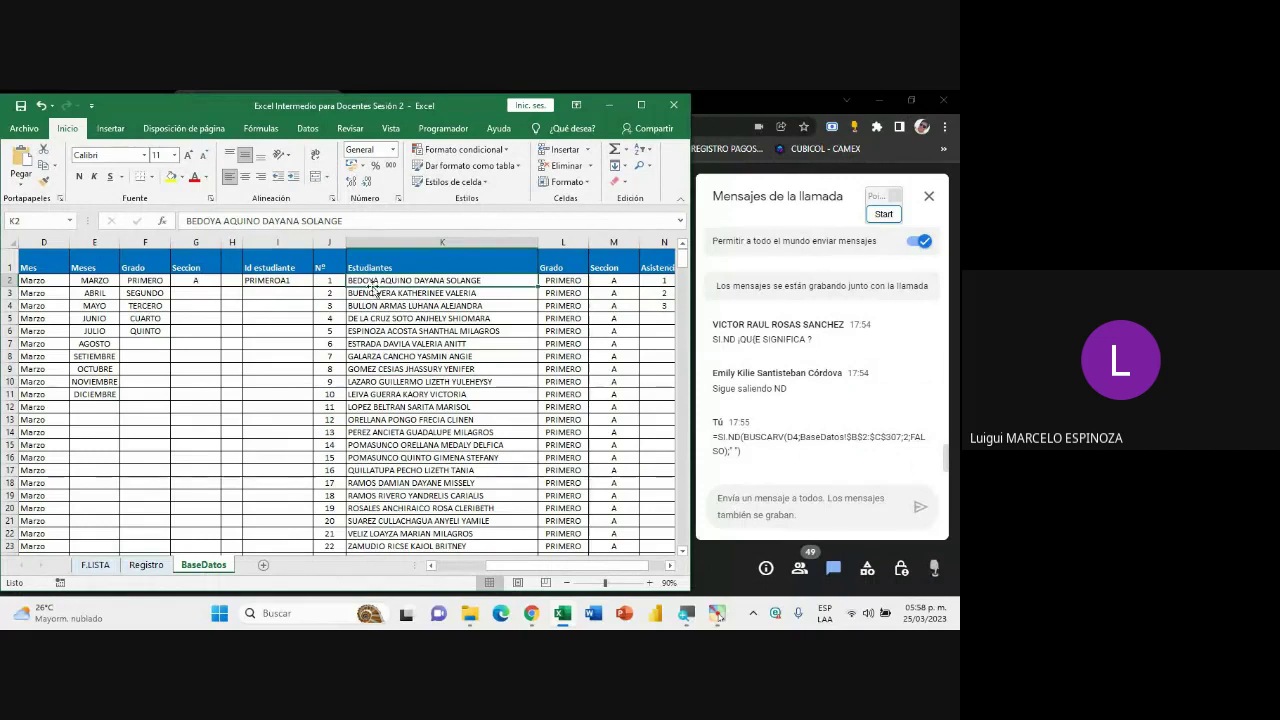
pyautogui.click(300, 282)
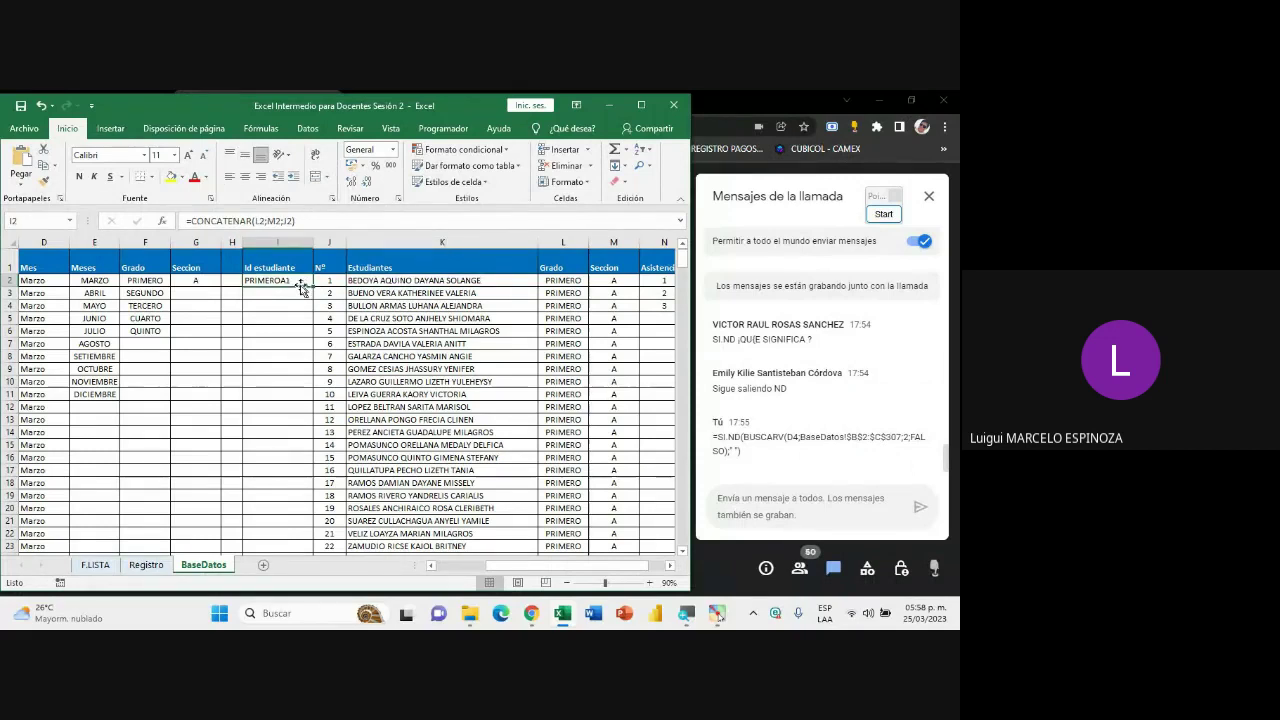
pyautogui.scroll(-10, 372, 330)
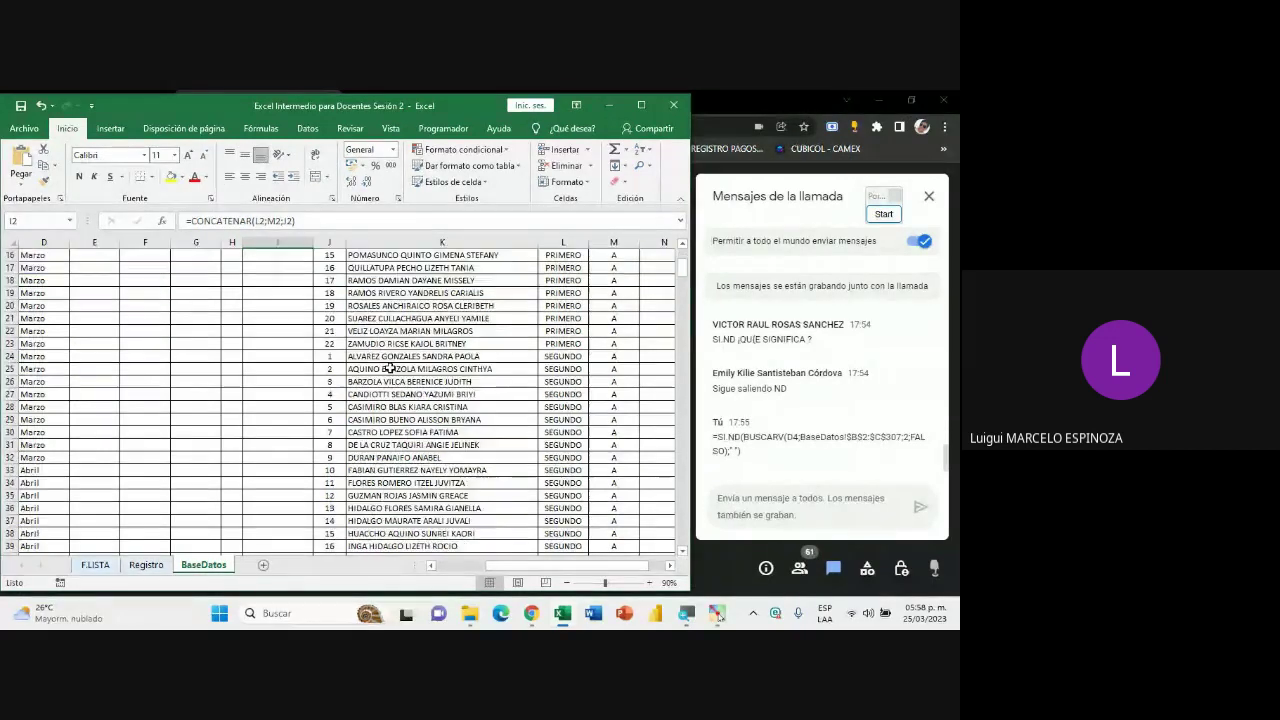
pyautogui.moveTo(681, 290)
pyautogui.mouseDown()
pyautogui.moveTo(679, 415)
pyautogui.moveTo(680, 258)
pyautogui.mouseUp()
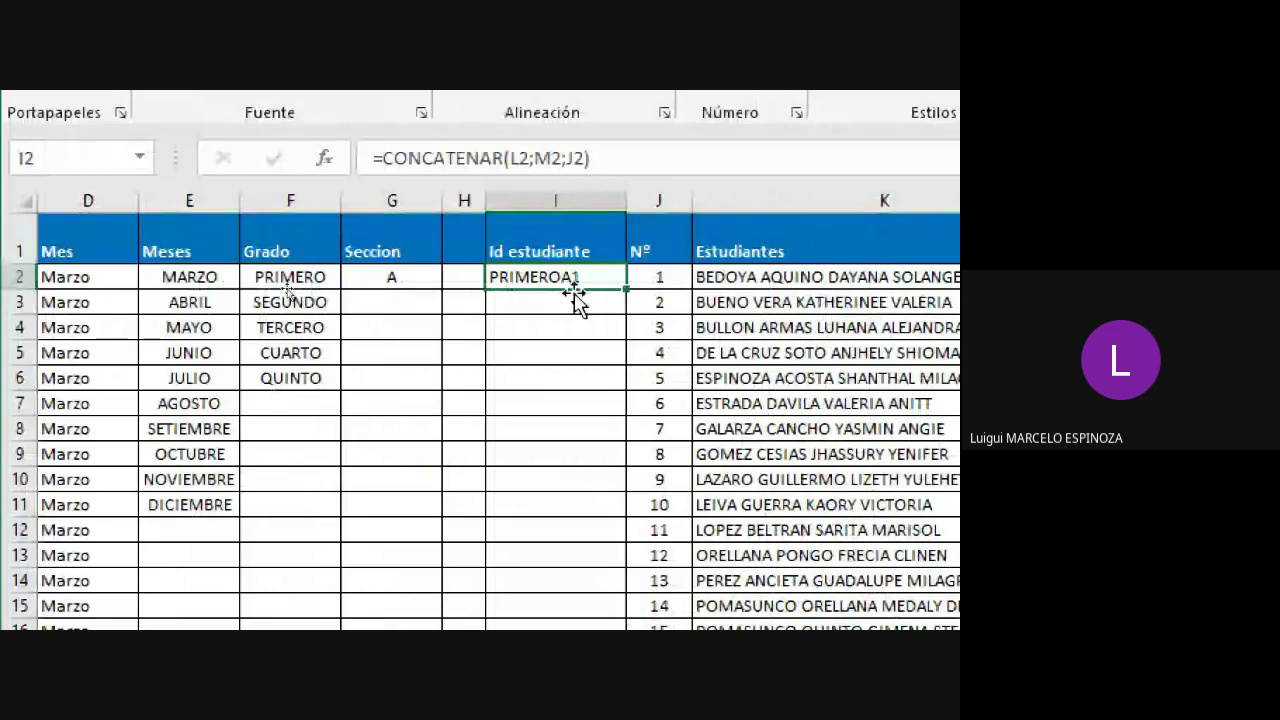
pyautogui.hscroll(3, 608, 309)
pyautogui.hscroll(-5, 29, 411)
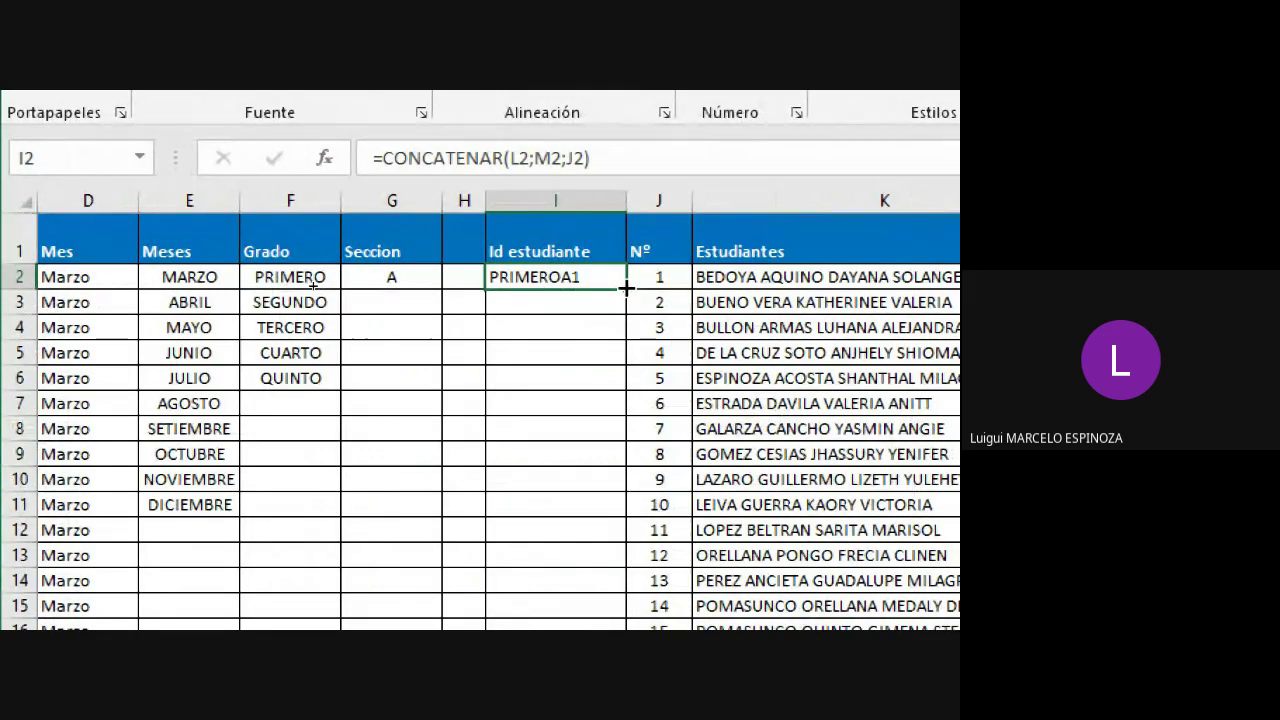
# - Fill the I2 formula down column I to row 91, producing IDs through QUINTOA12
pyautogui.doubleClick(626, 288)
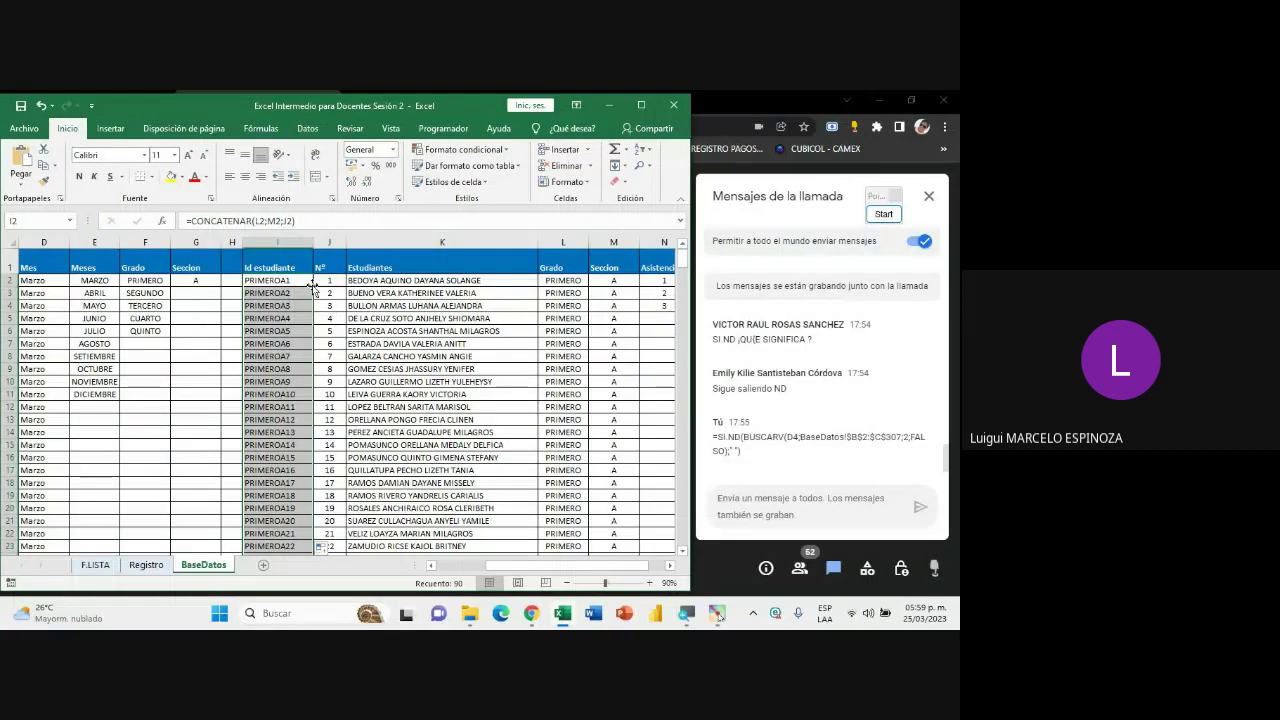
pyautogui.scroll(-7, 294, 411)
pyautogui.scroll(-7, 294, 411)
pyautogui.scroll(-7, 294, 411)
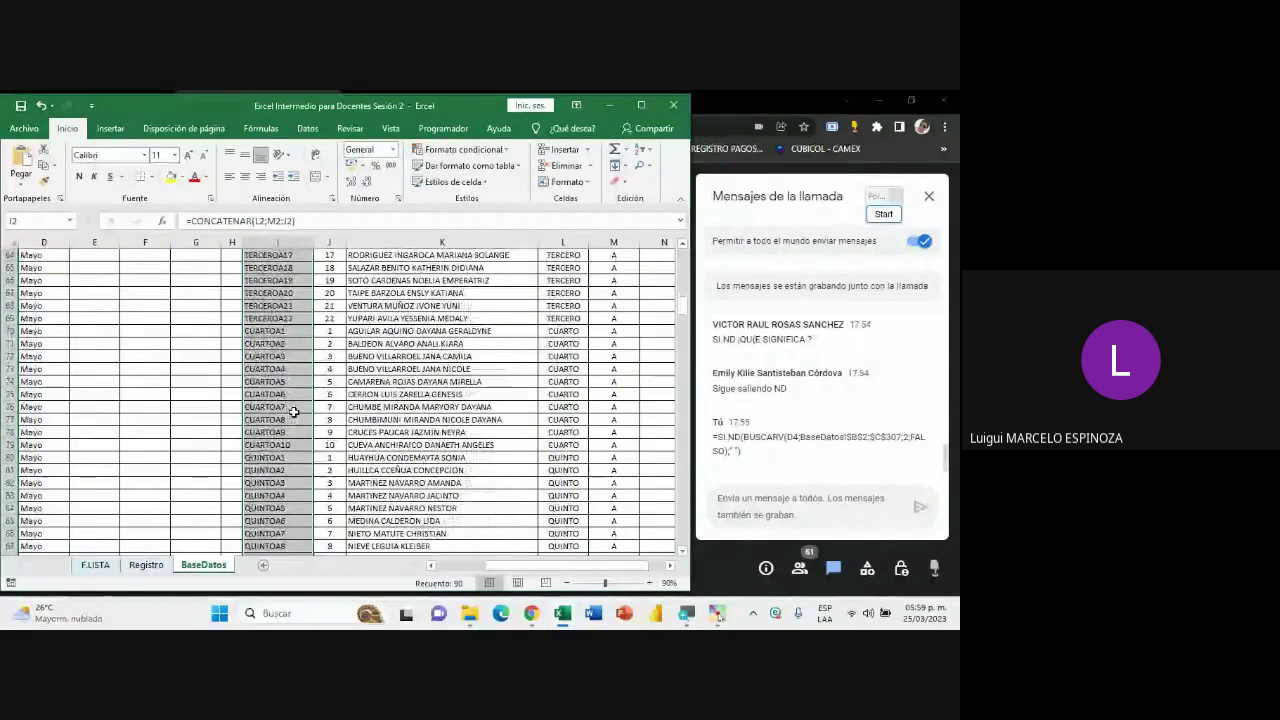
pyautogui.scroll(-10, 294, 411)
pyautogui.scroll(5, 294, 411)
pyautogui.scroll(1, 294, 411)
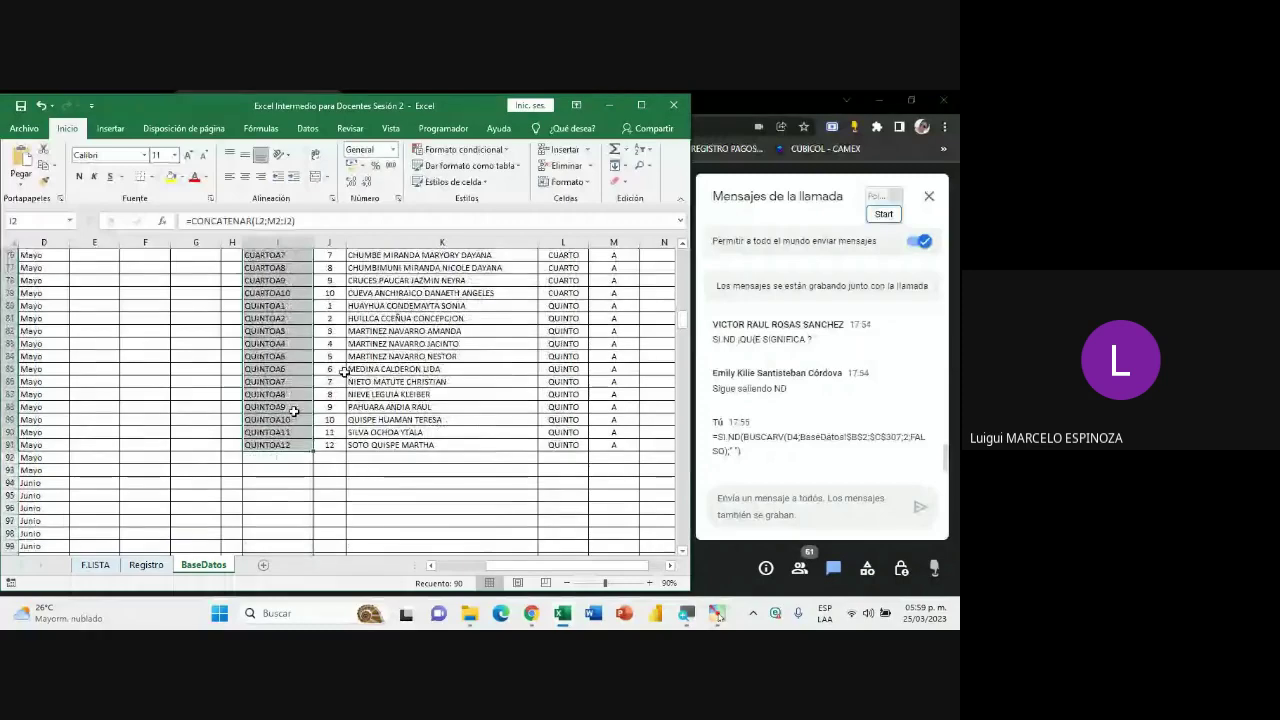
pyautogui.moveTo(680, 320); pyautogui.dragTo(688, 258)
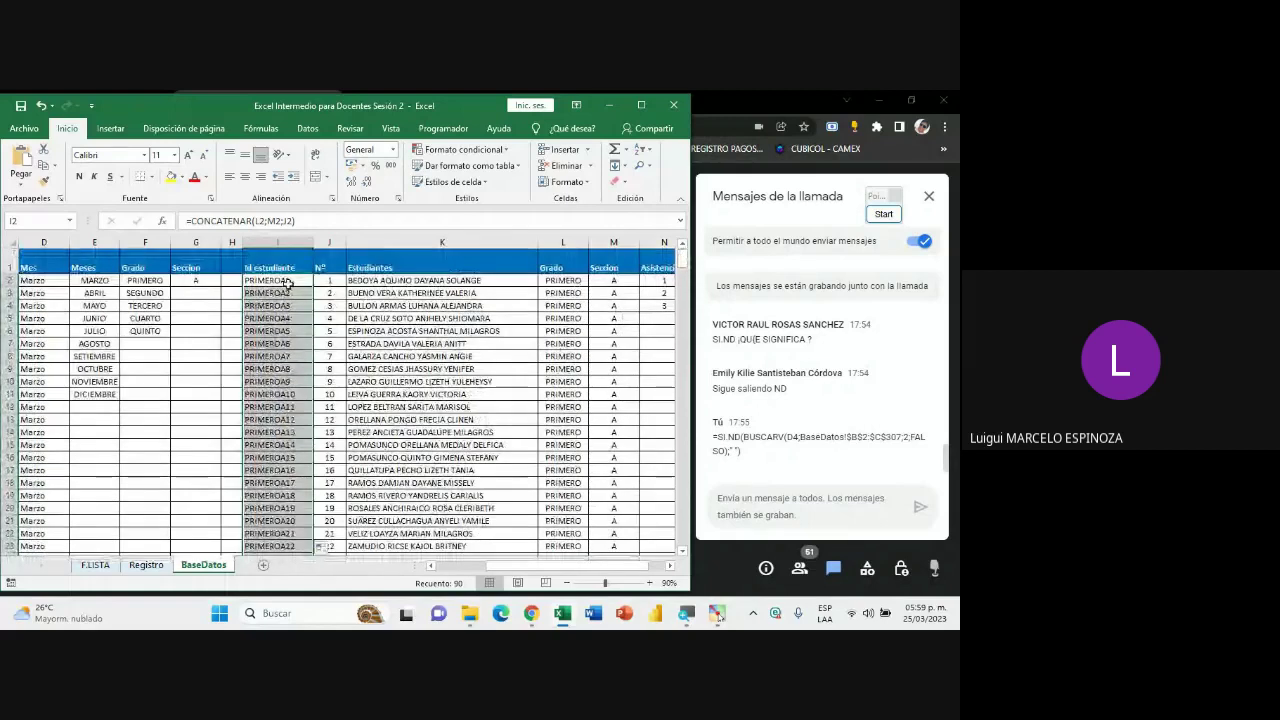
# - Recheck the I2 formula and look over the generated IDs down to PRIMEROA21
pyautogui.doubleClick(297, 283)
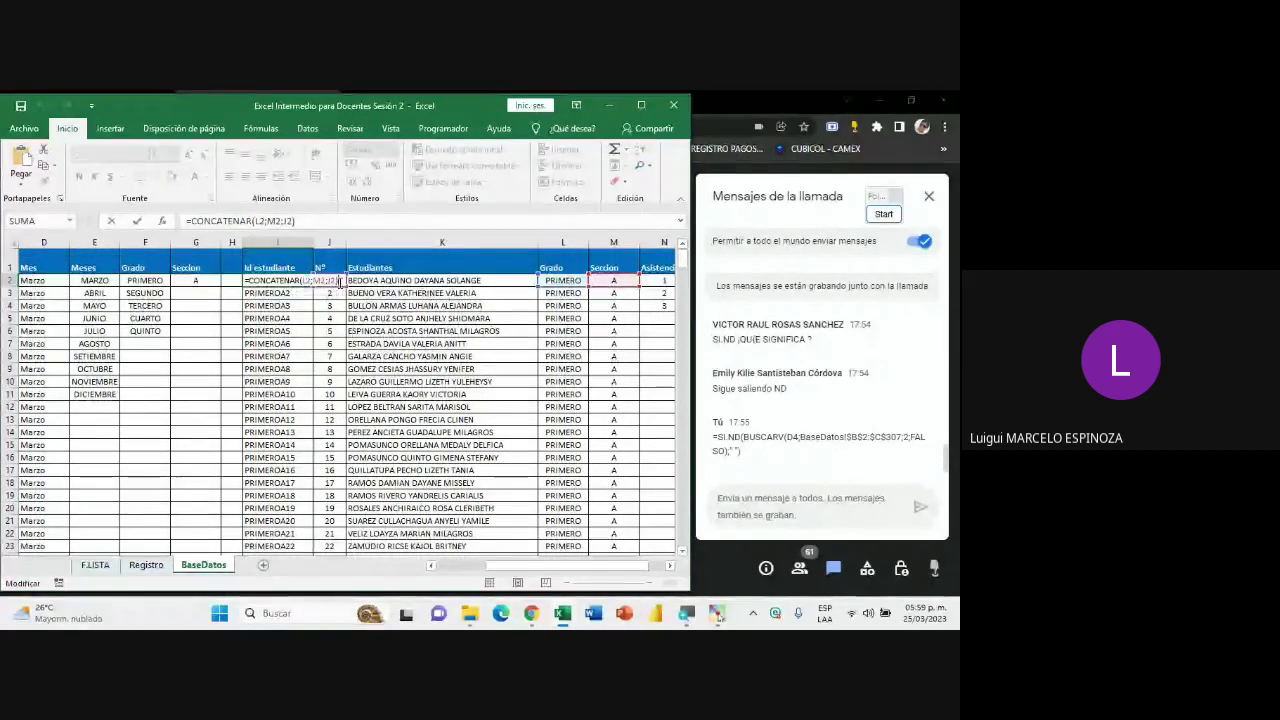
pyautogui.press('Return')
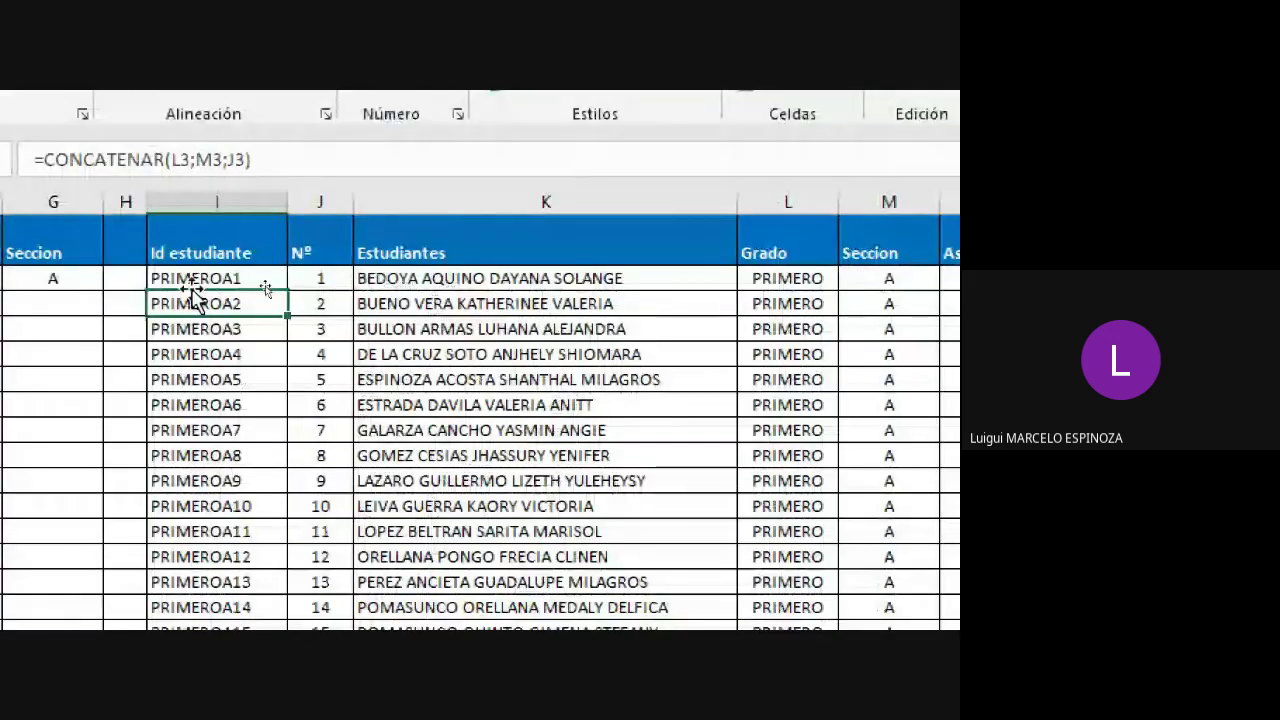
pyautogui.moveTo(192, 284); pyautogui.dragTo(217, 614)
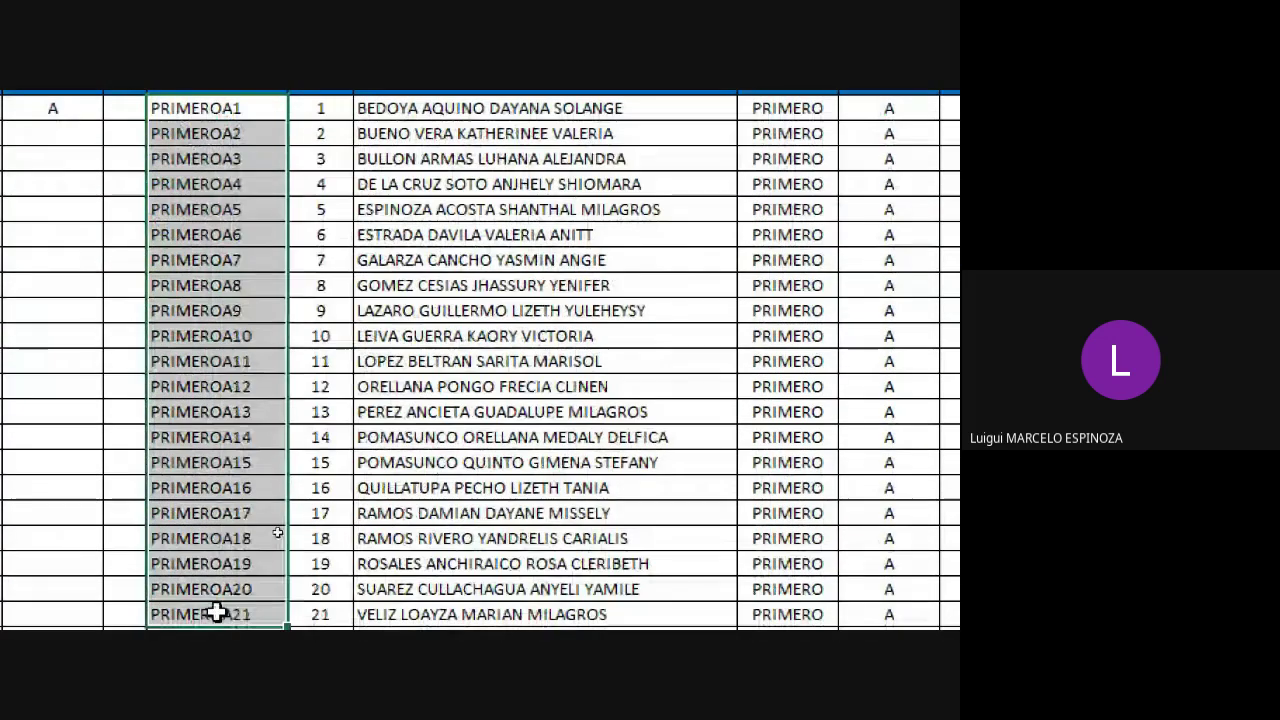
pyautogui.scroll(-6, 245, 500)
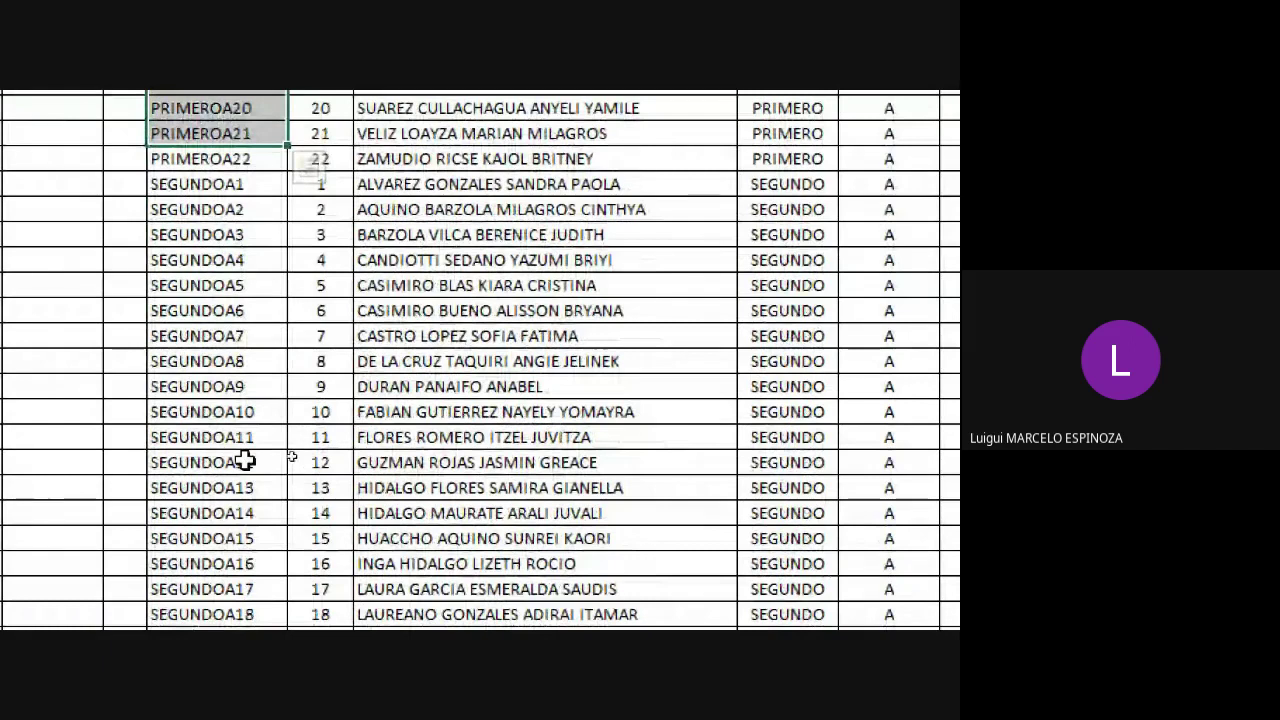
pyautogui.scroll(7, 245, 460)
pyautogui.scroll(1, 225, 200)
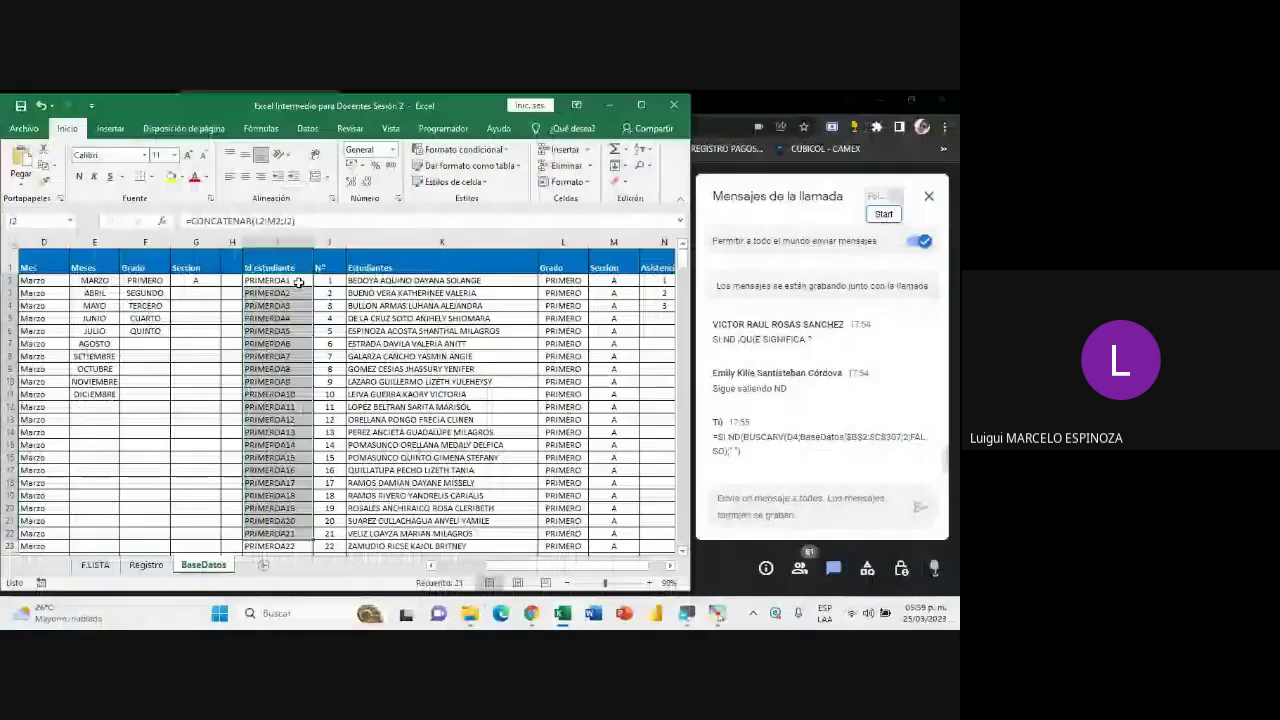
pyautogui.click(380, 405)
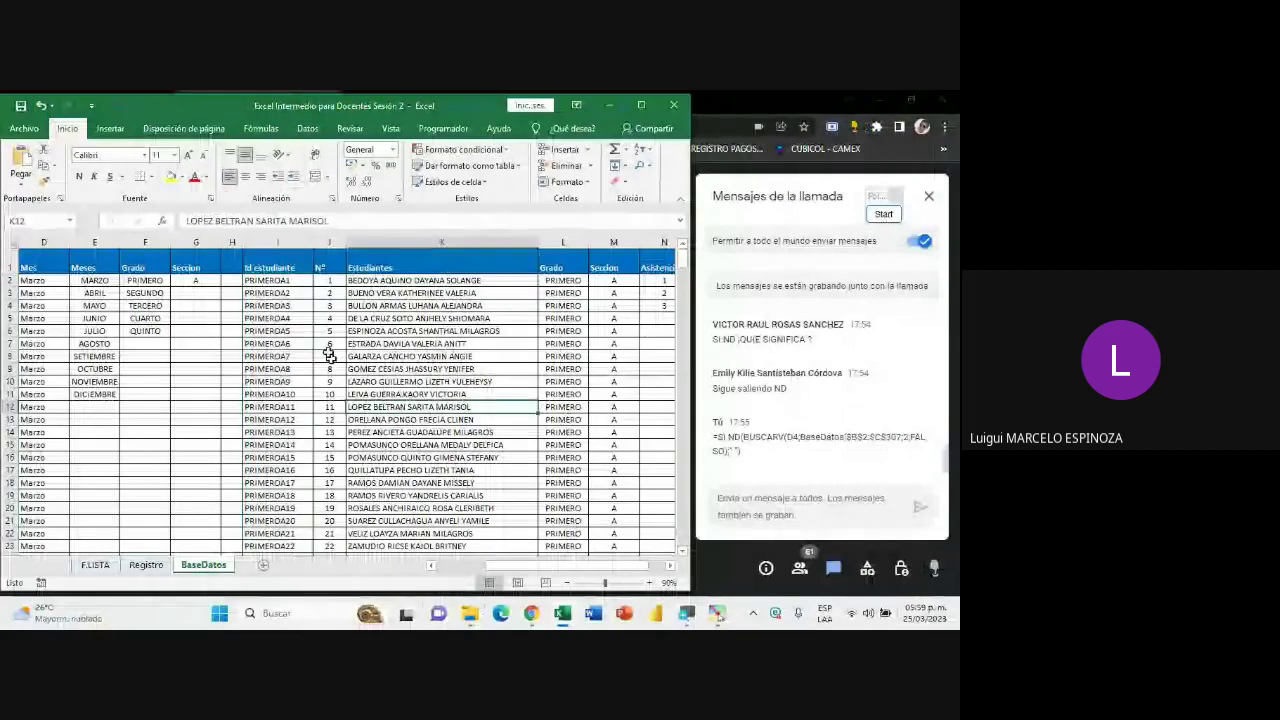
# - Select the PRIMERO IDs in I2:I22, then switch to the Registro sheet
pyautogui.click(273, 285)
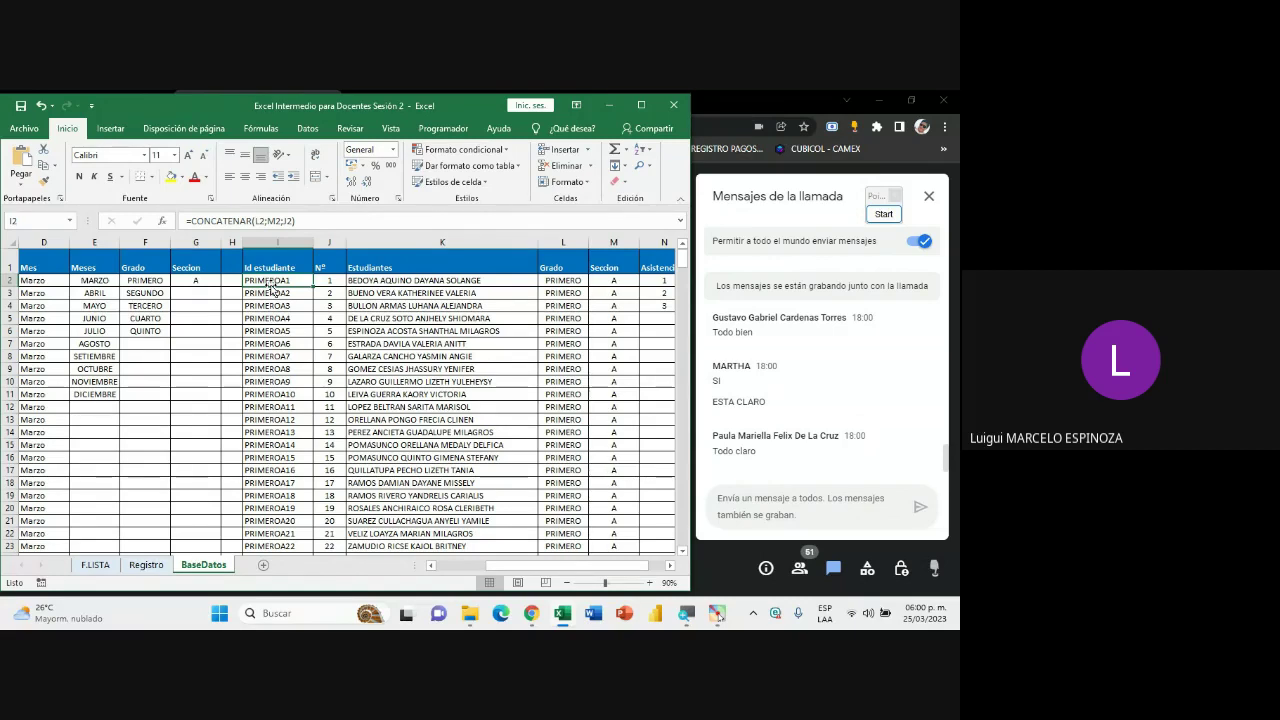
pyautogui.moveTo(270, 281); pyautogui.dragTo(276, 547)
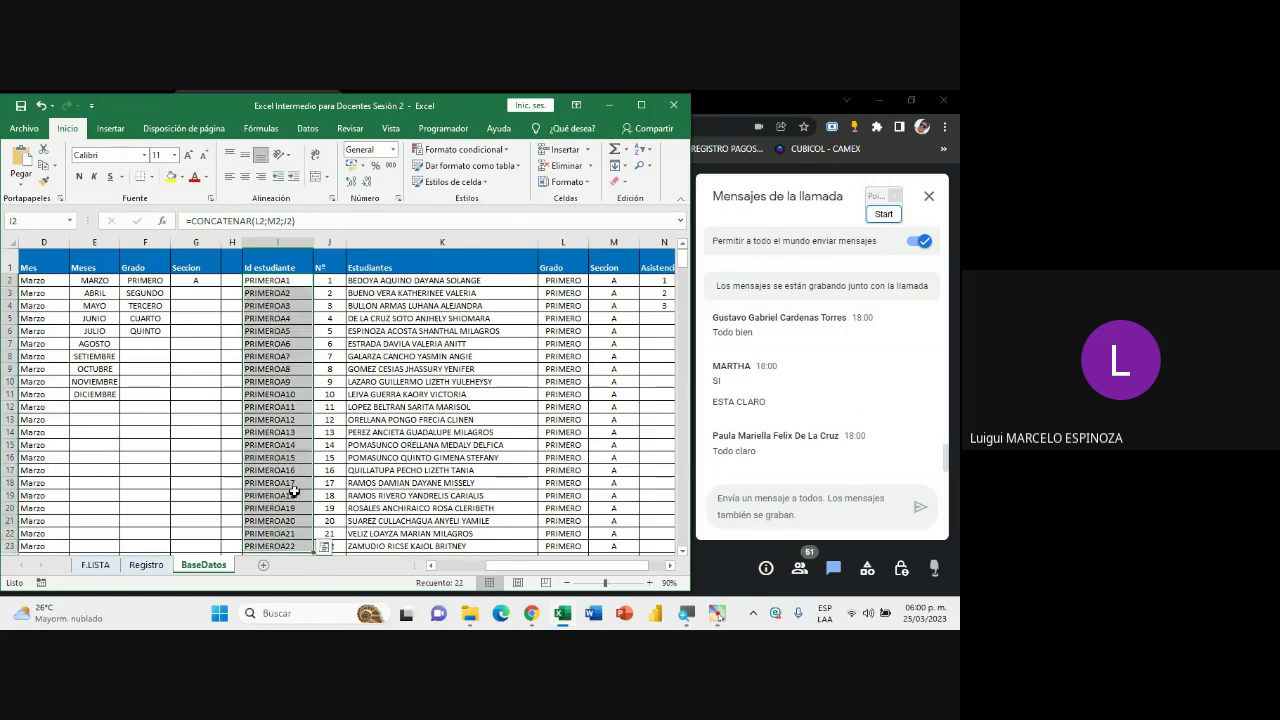
pyautogui.click(146, 565)
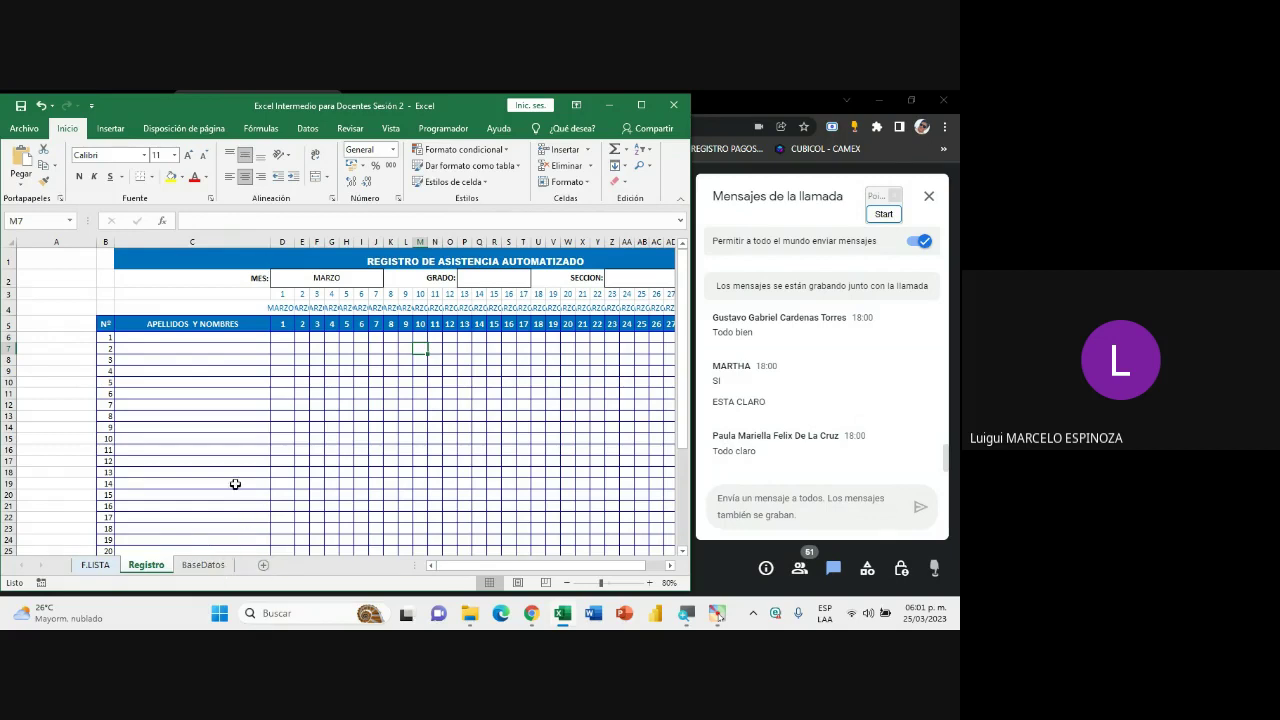
# - On BaseDatos, box and number the Id estudiante, Nº and Estudiantes columns with annotations
pyautogui.click(205, 566)
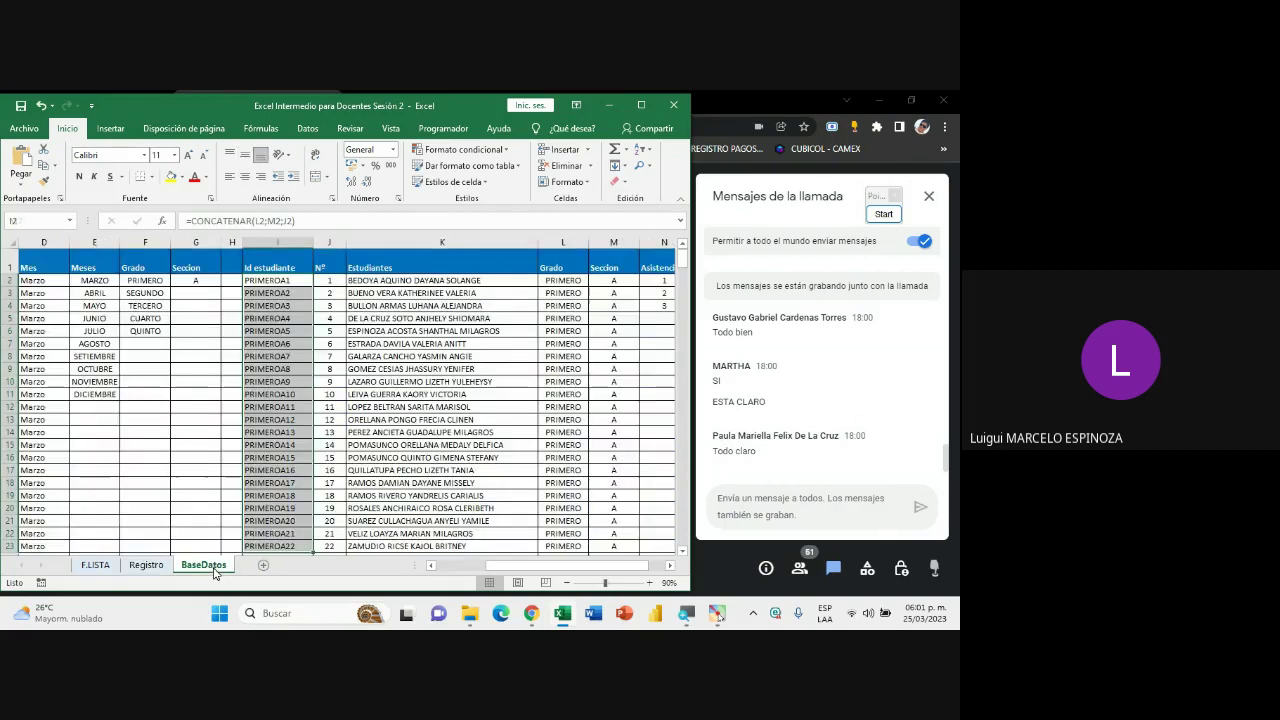
pyautogui.click(883, 213)
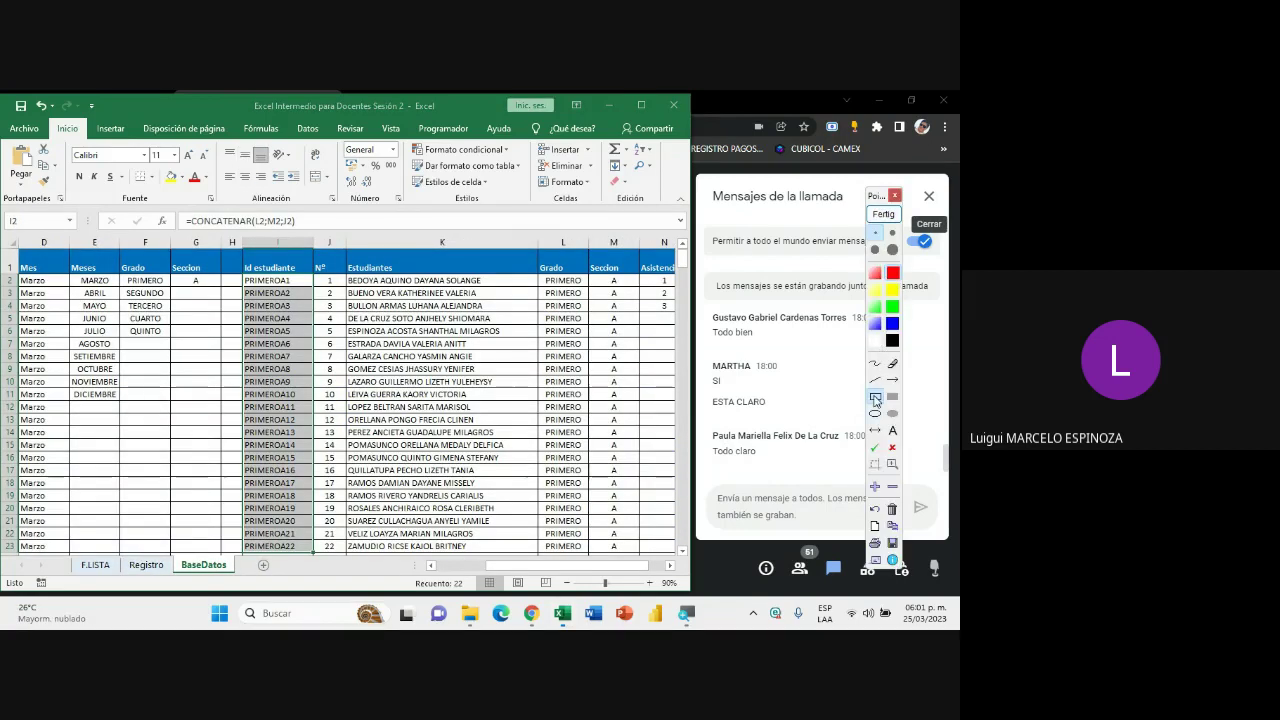
pyautogui.moveTo(240, 243)
pyautogui.mouseDown()
pyautogui.moveTo(541, 569)
pyautogui.moveTo(541, 557)
pyautogui.mouseUp()
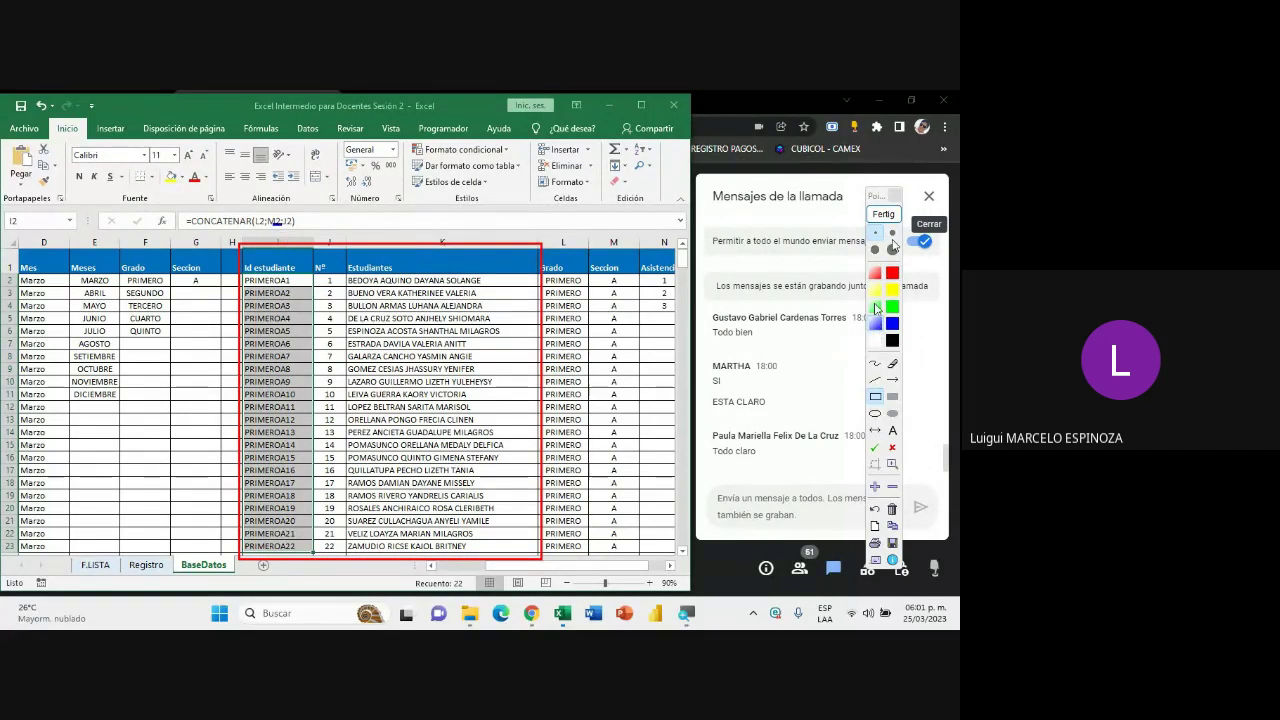
pyautogui.click(874, 366)
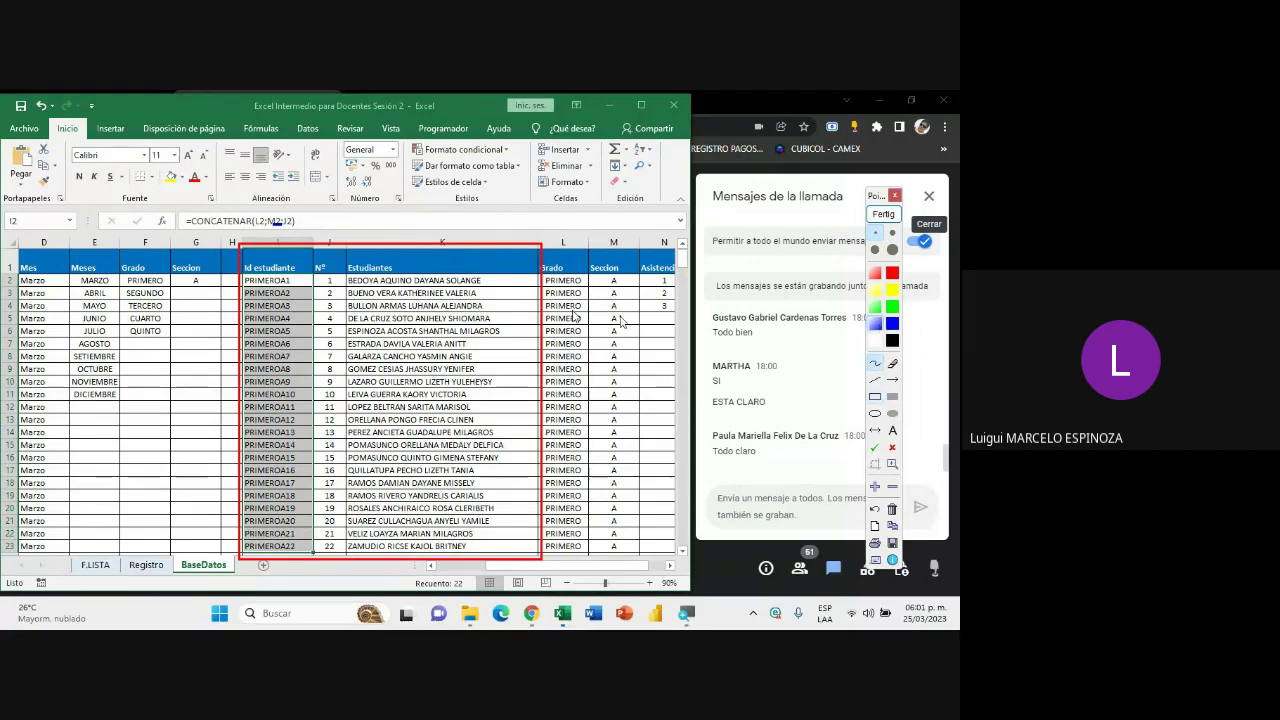
pyautogui.moveTo(273, 223); pyautogui.dragTo(290, 217)
pyautogui.moveTo(325, 213)
pyautogui.mouseDown()
pyautogui.moveTo(328, 238)
pyautogui.moveTo(400, 240)
pyautogui.mouseUp()
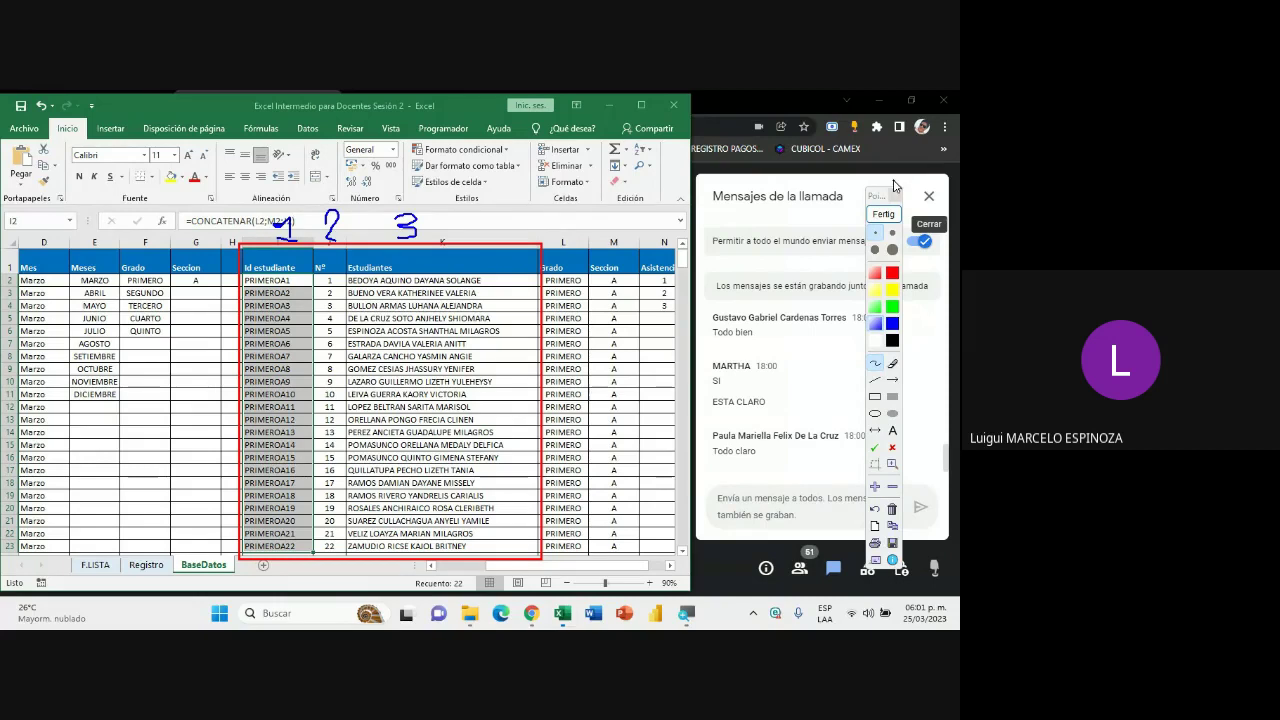
pyautogui.click(884, 214)
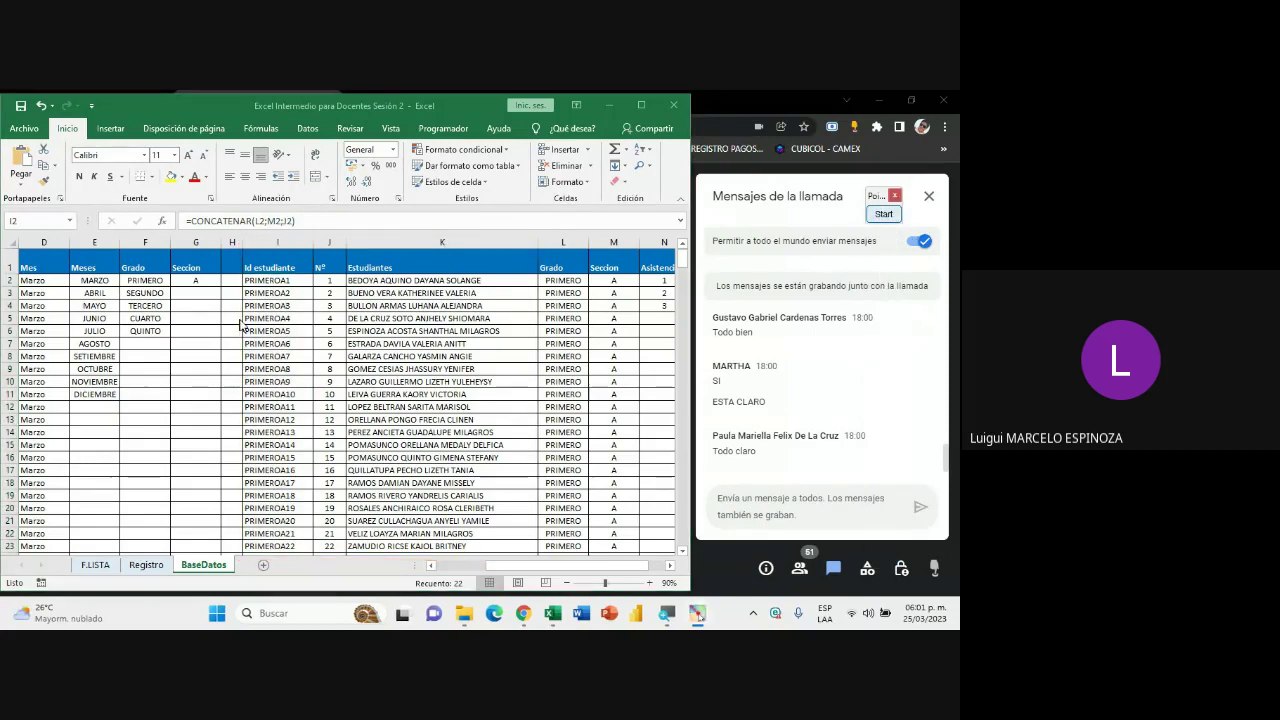
# - Enter =CONCATENAR(P2;Z2;B6) in Registro cell A6
pyautogui.click(146, 565)
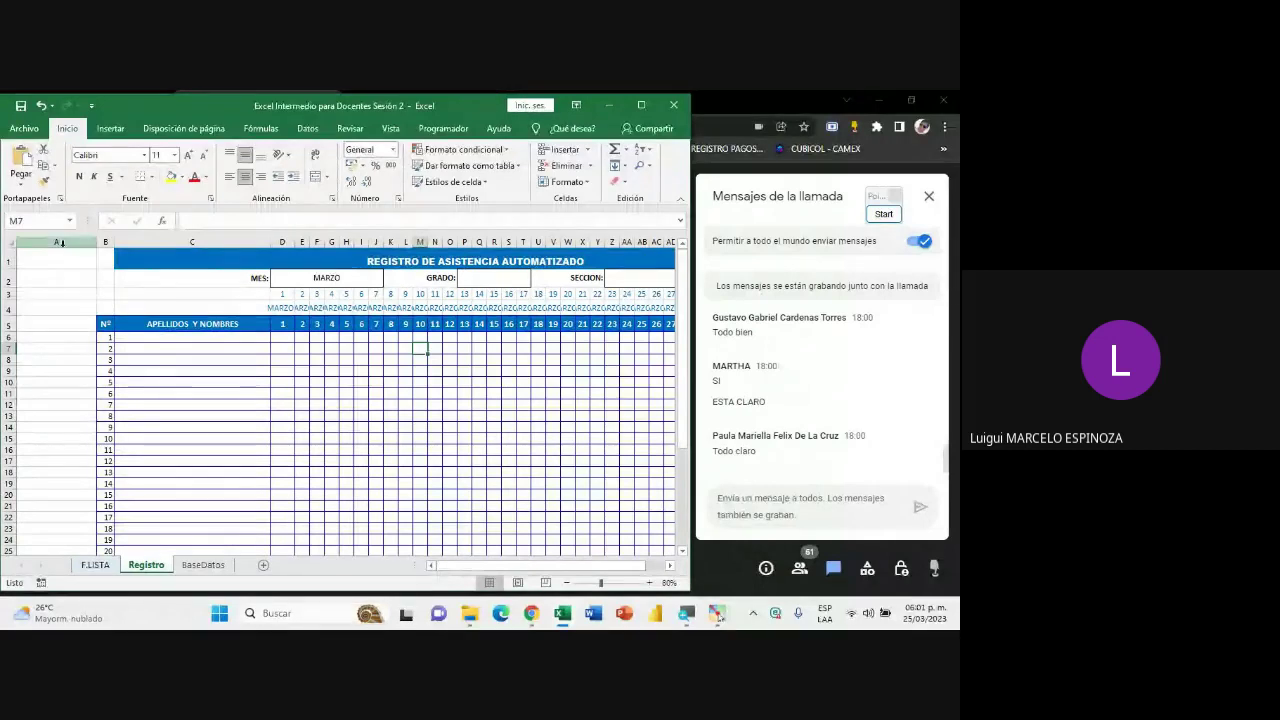
pyautogui.click(51, 339)
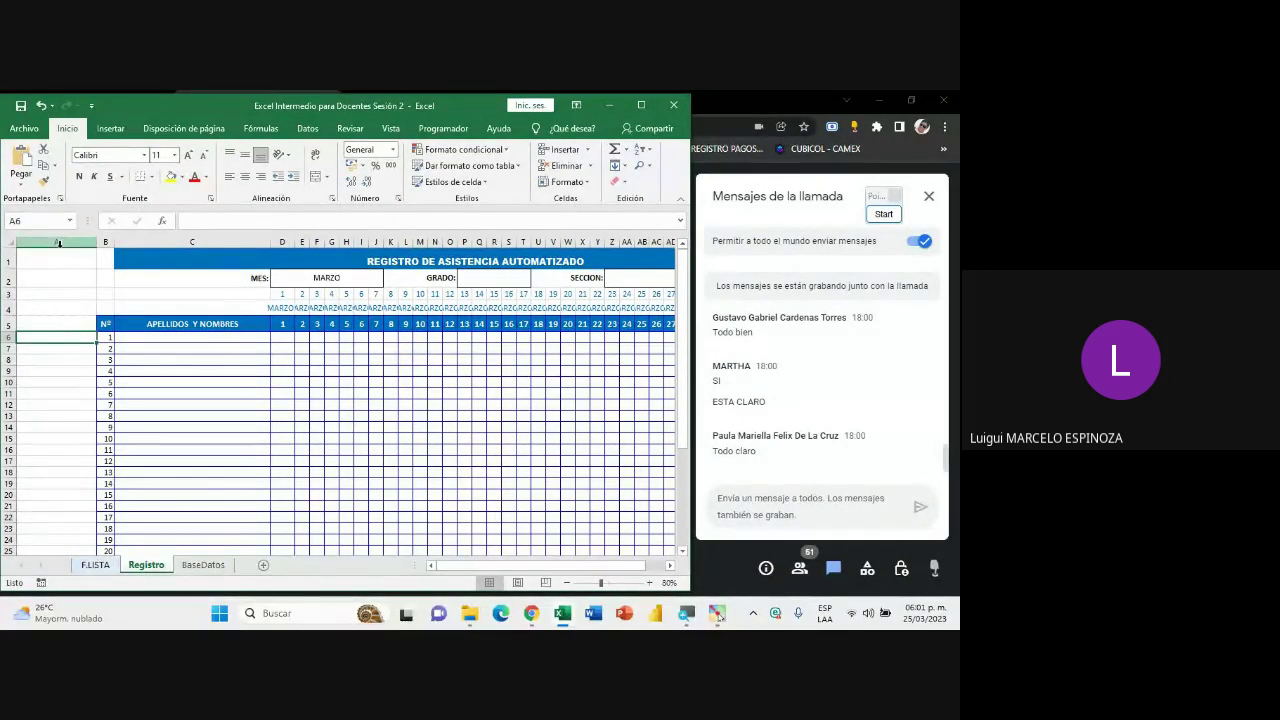
pyautogui.doubleClick(51, 338)
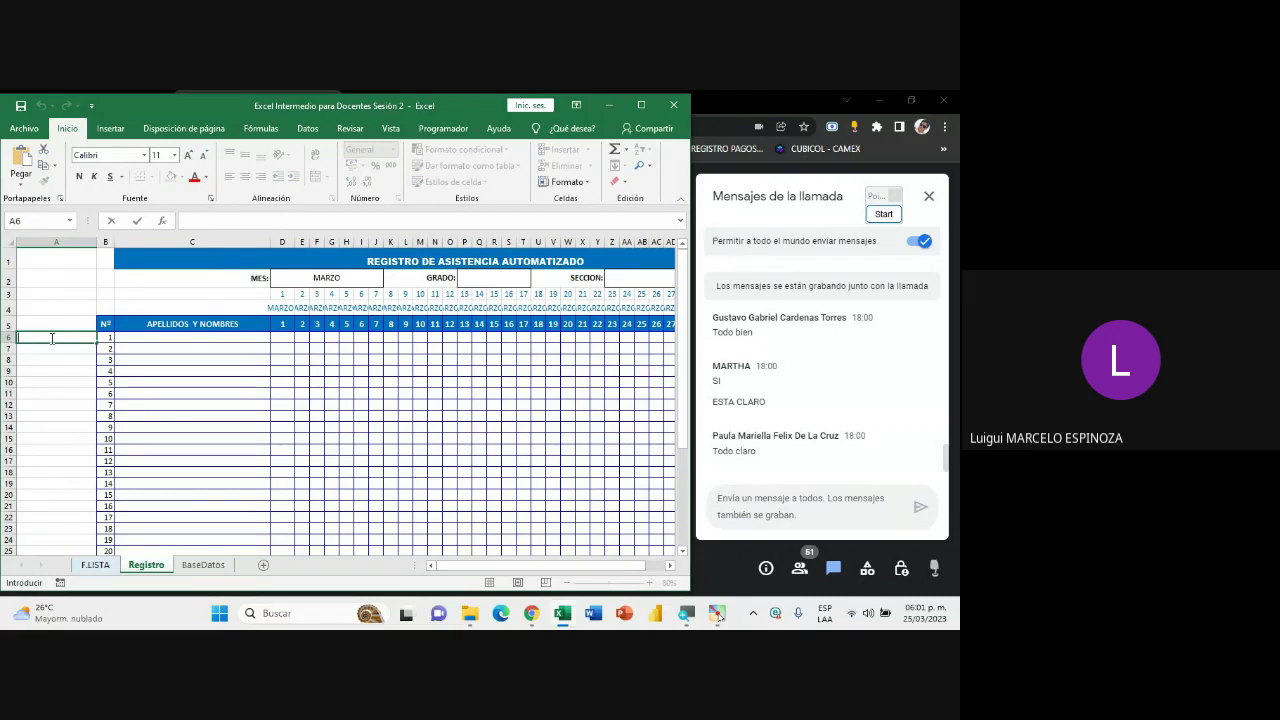
pyautogui.write('=')
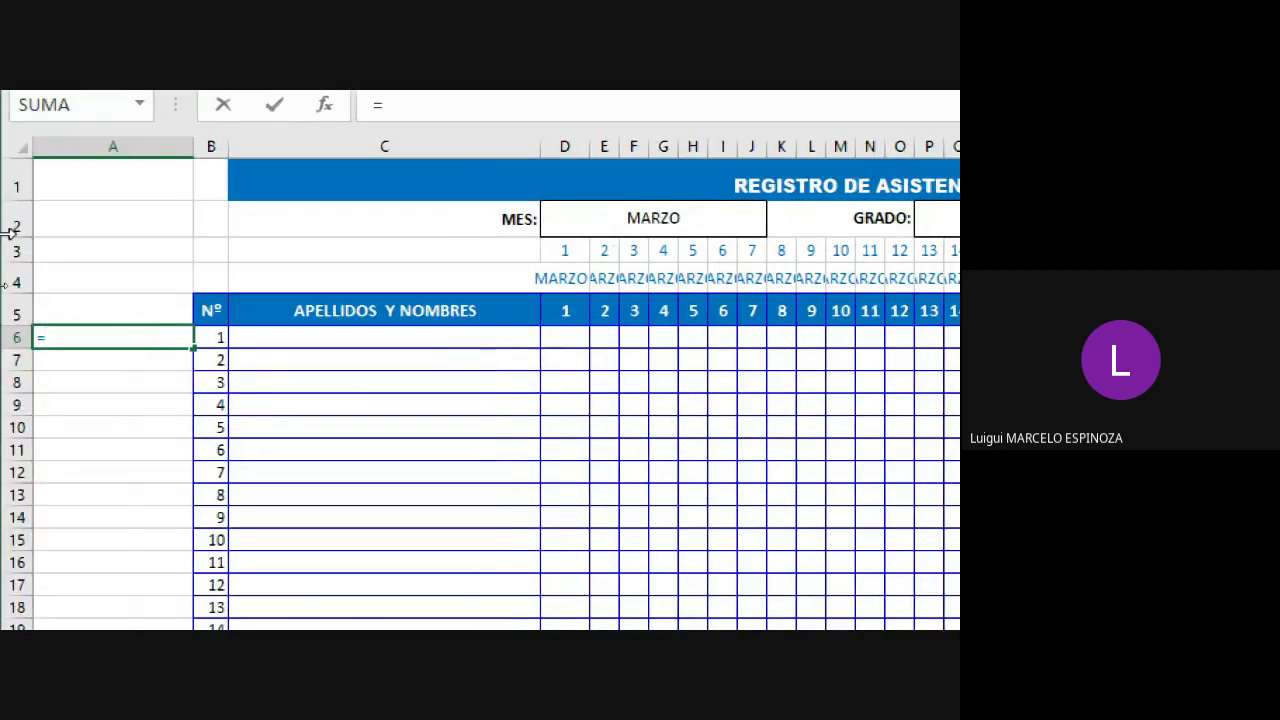
pyautogui.write('C')
pyautogui.write('ONC')
pyautogui.write('ATENA')
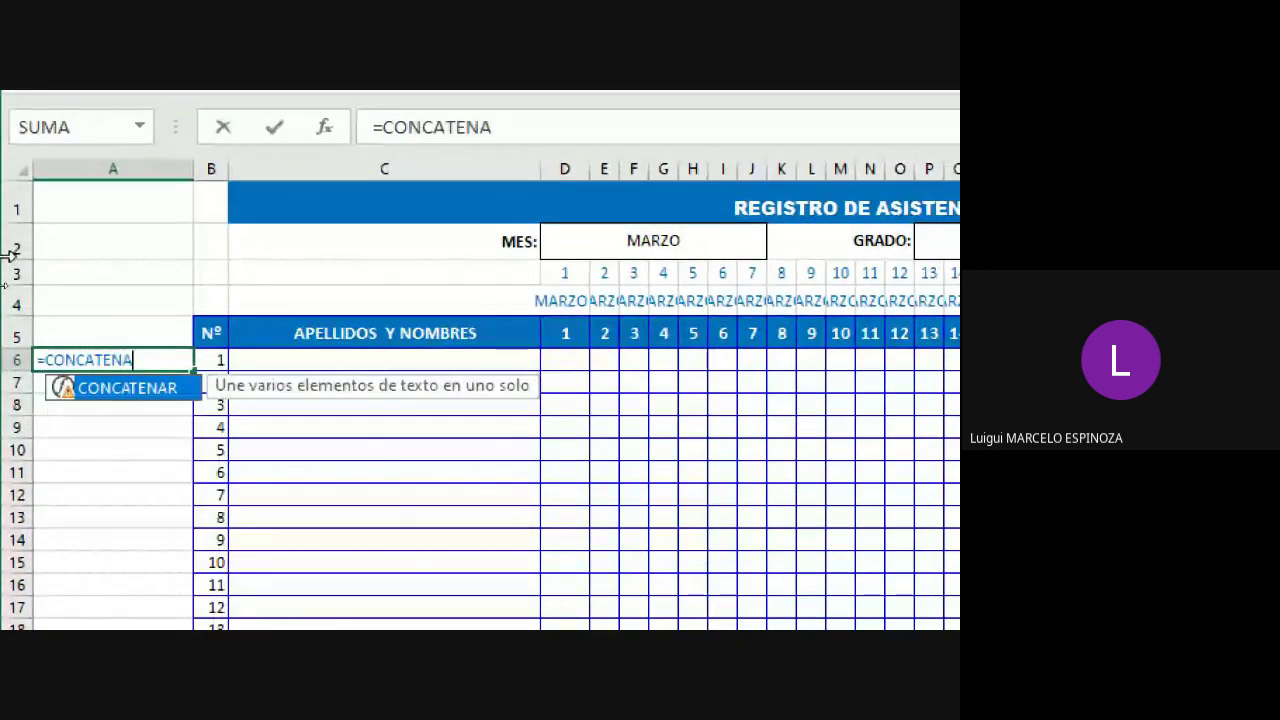
pyautogui.write('R(')
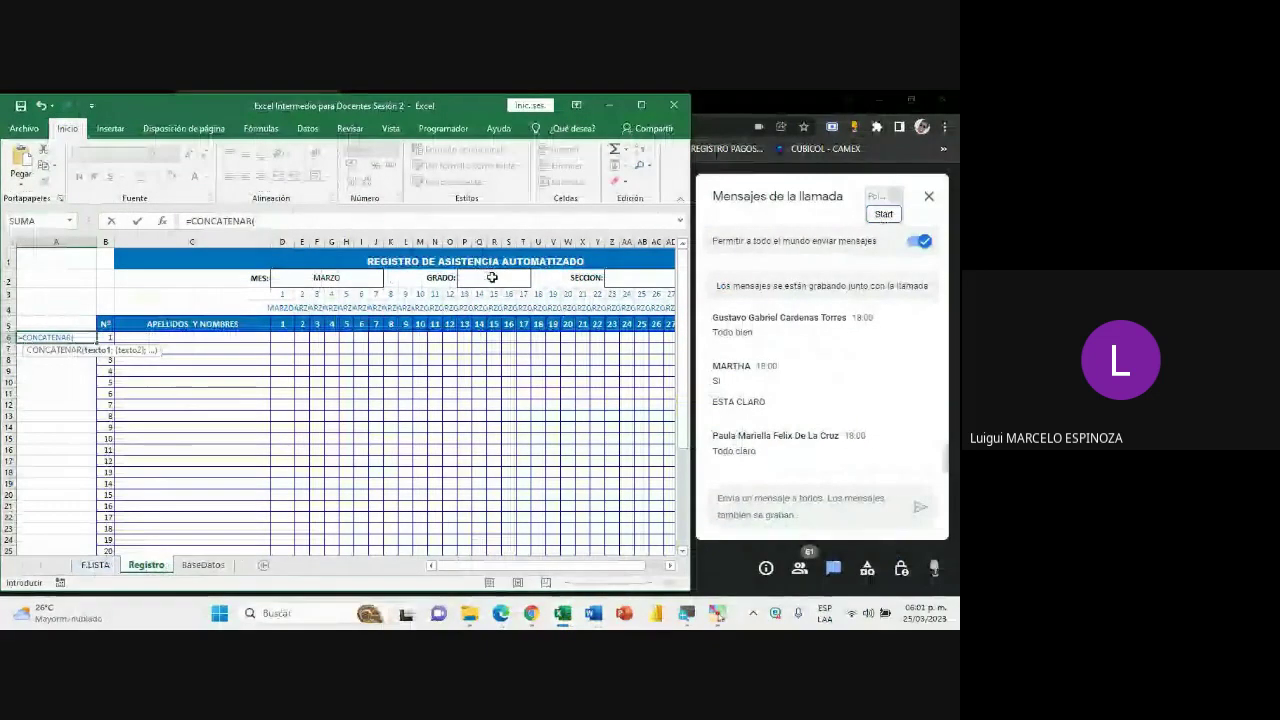
pyautogui.click(483, 277)
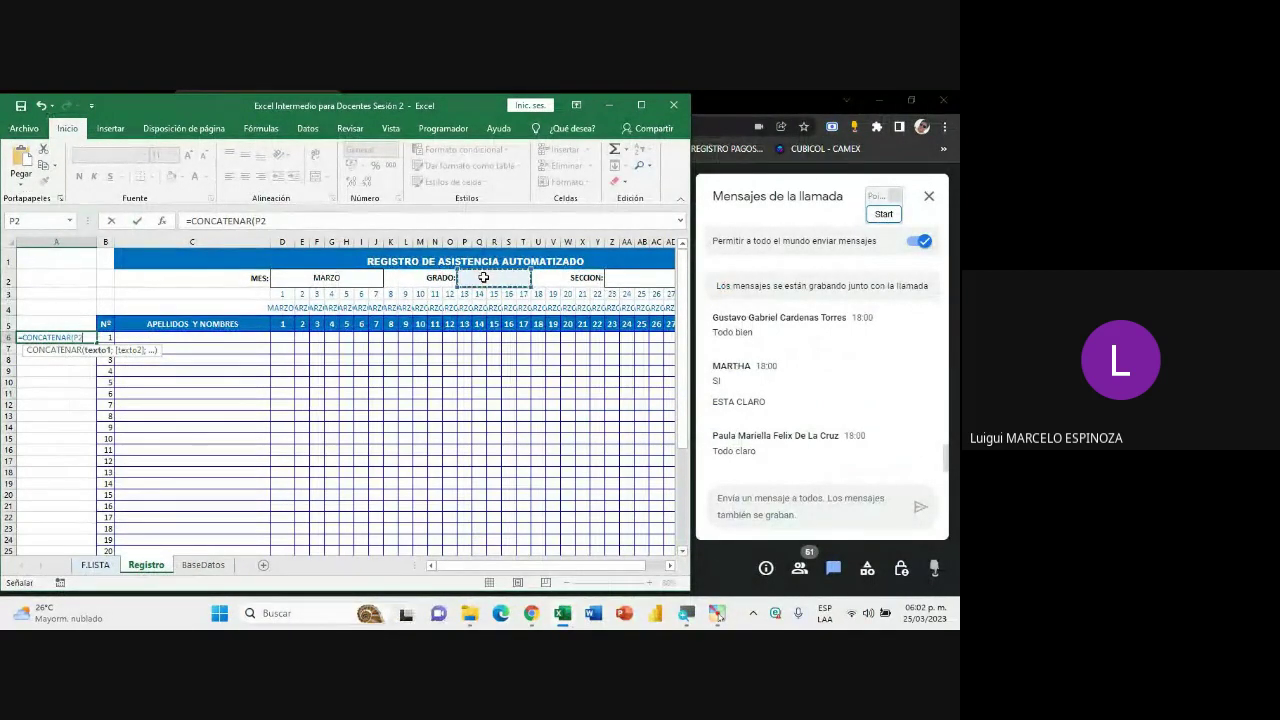
pyautogui.write(';')
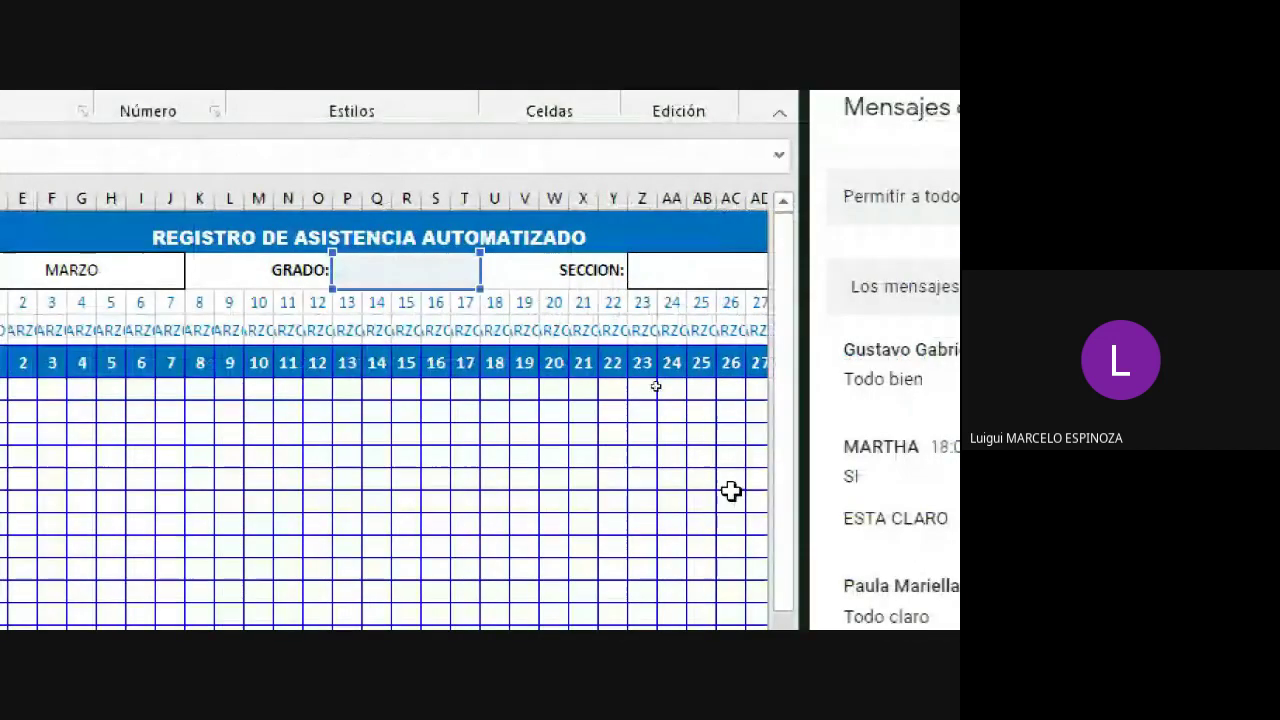
pyautogui.click(633, 276)
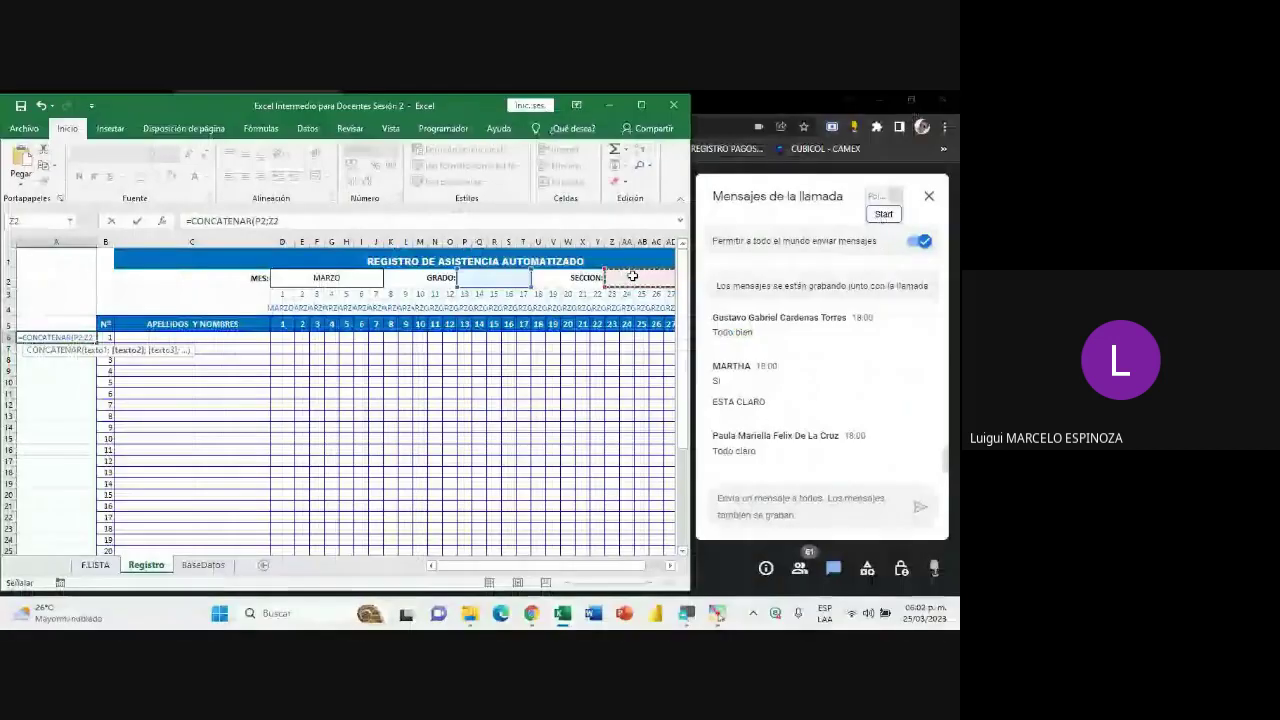
pyautogui.write(';')
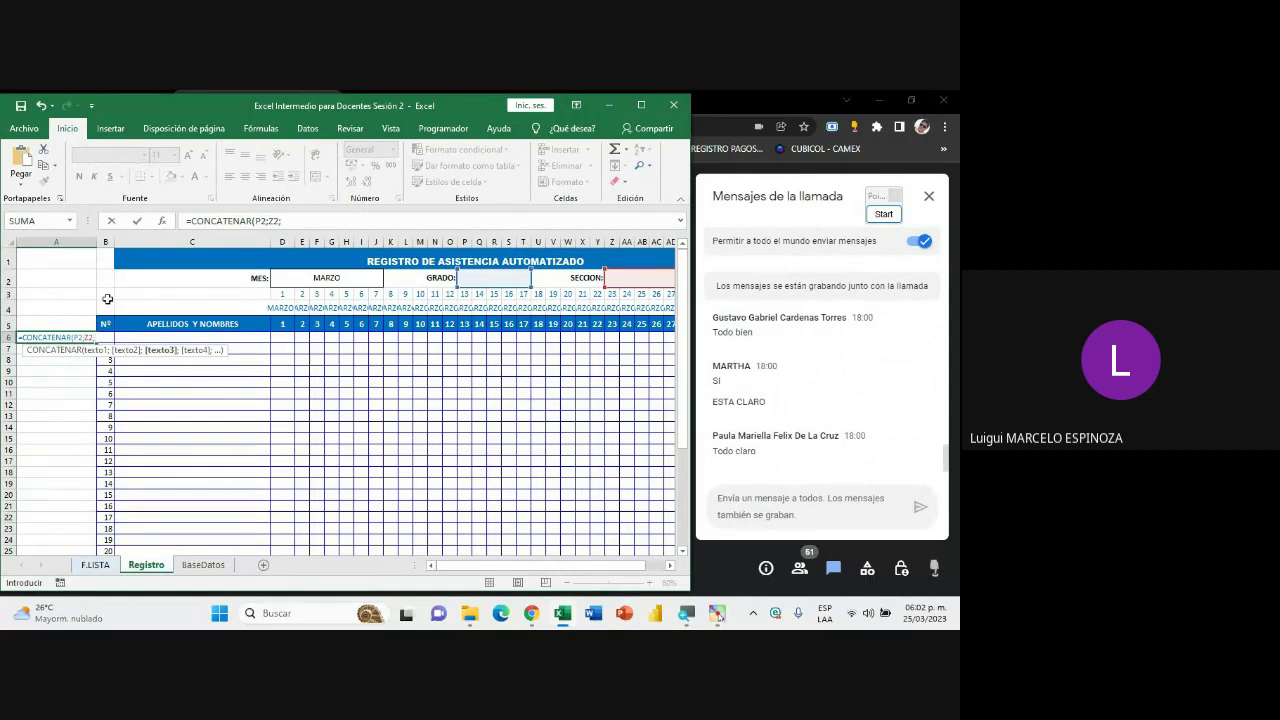
pyautogui.write('B6')
pyautogui.write(')')
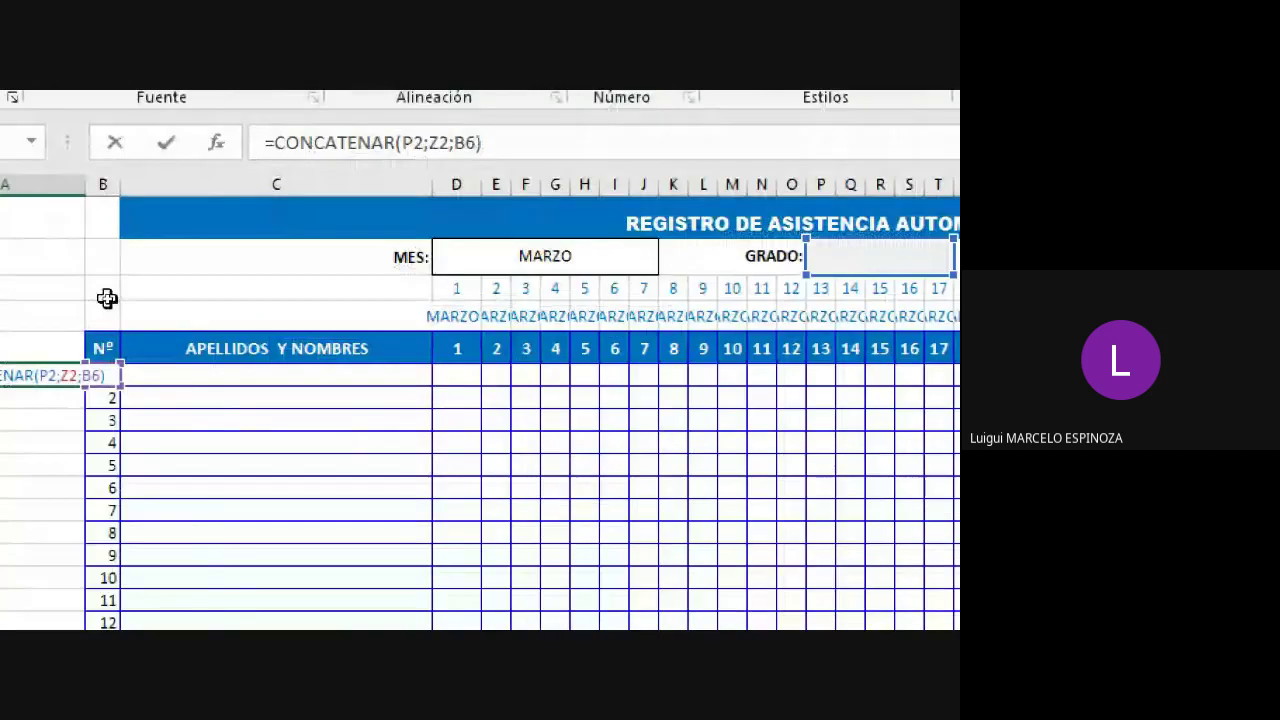
pyautogui.press('Return')
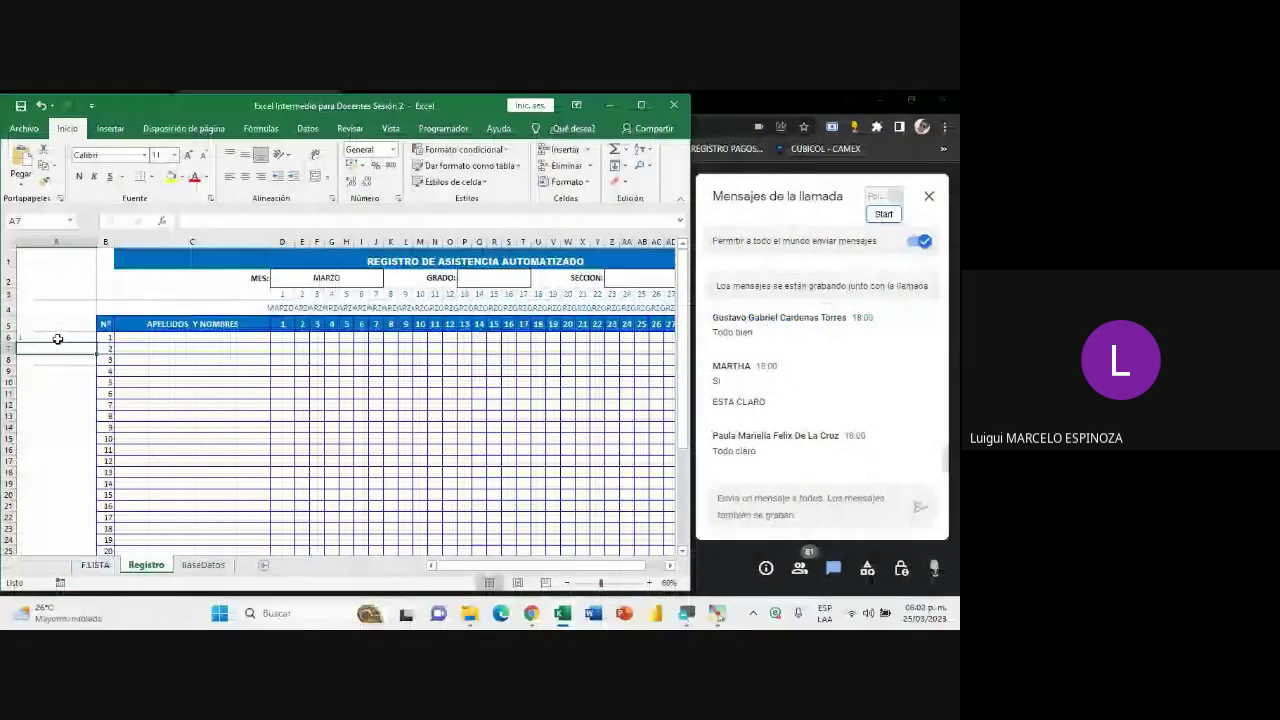
# - Set GRADO to PRIMERO and SECCION to A, so A6 shows PRIMEROA1
pyautogui.click(57, 338)
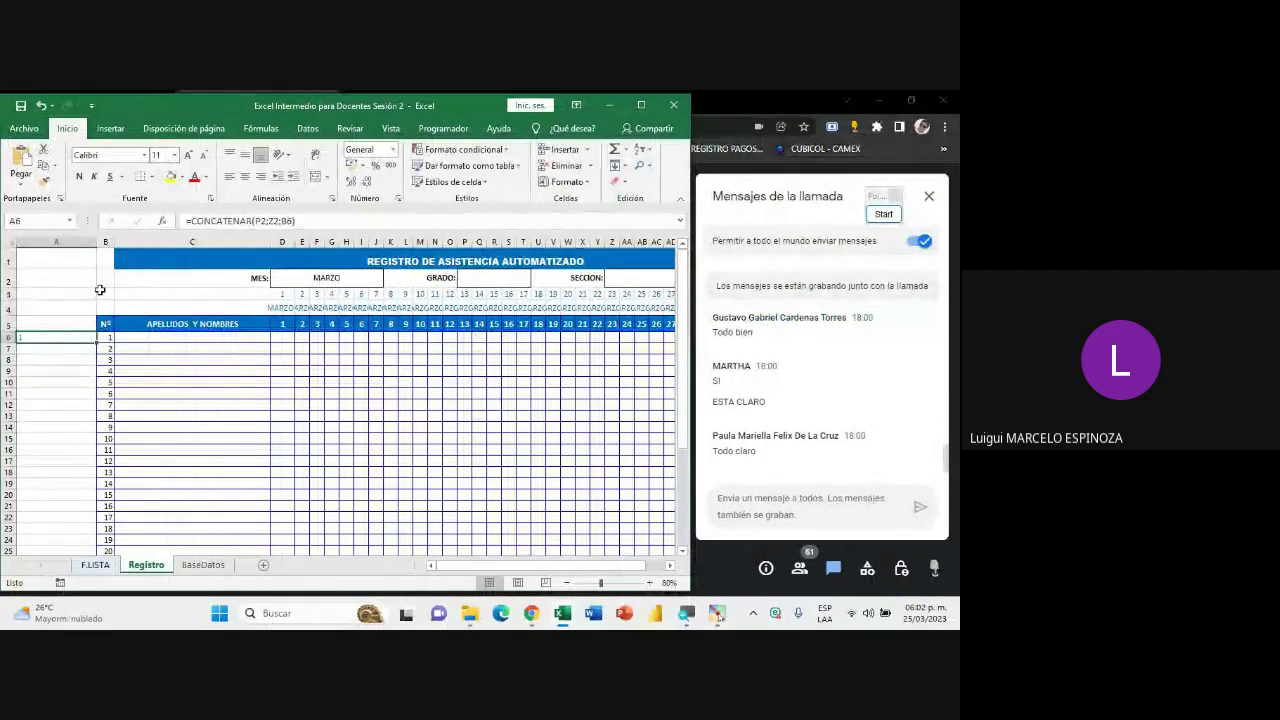
pyautogui.click(505, 280)
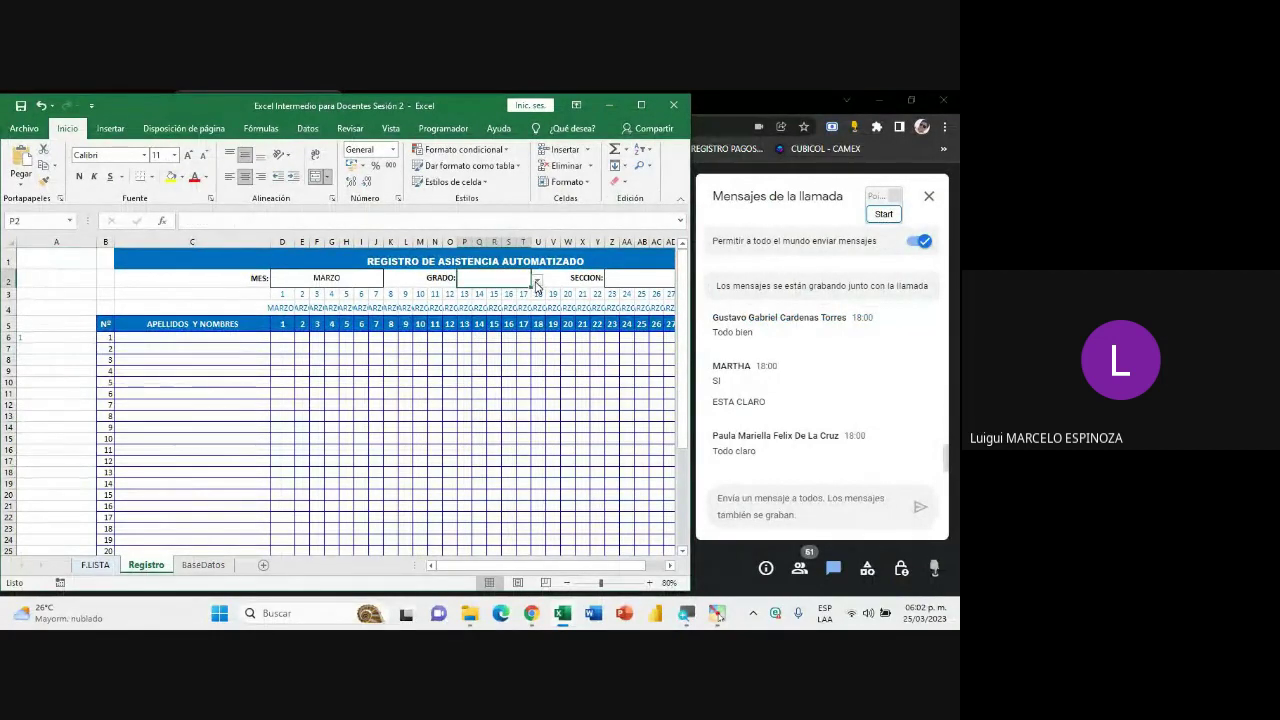
pyautogui.click(537, 283)
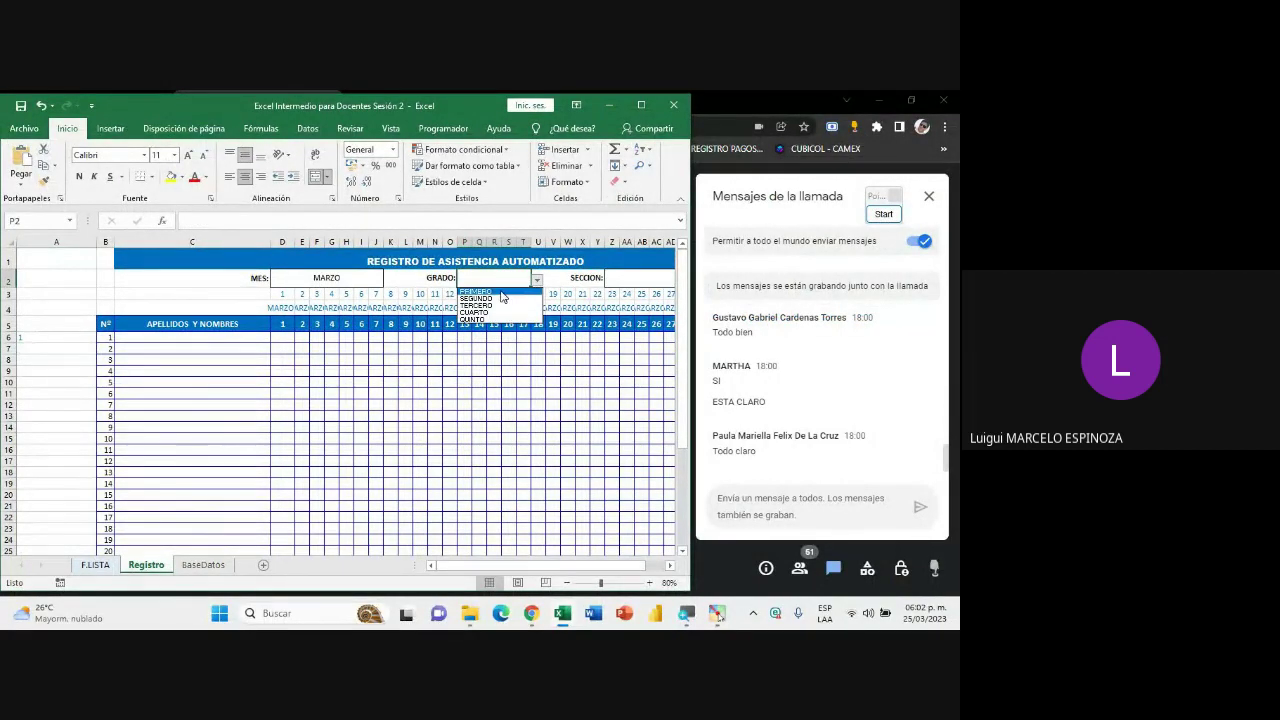
pyautogui.click(500, 292)
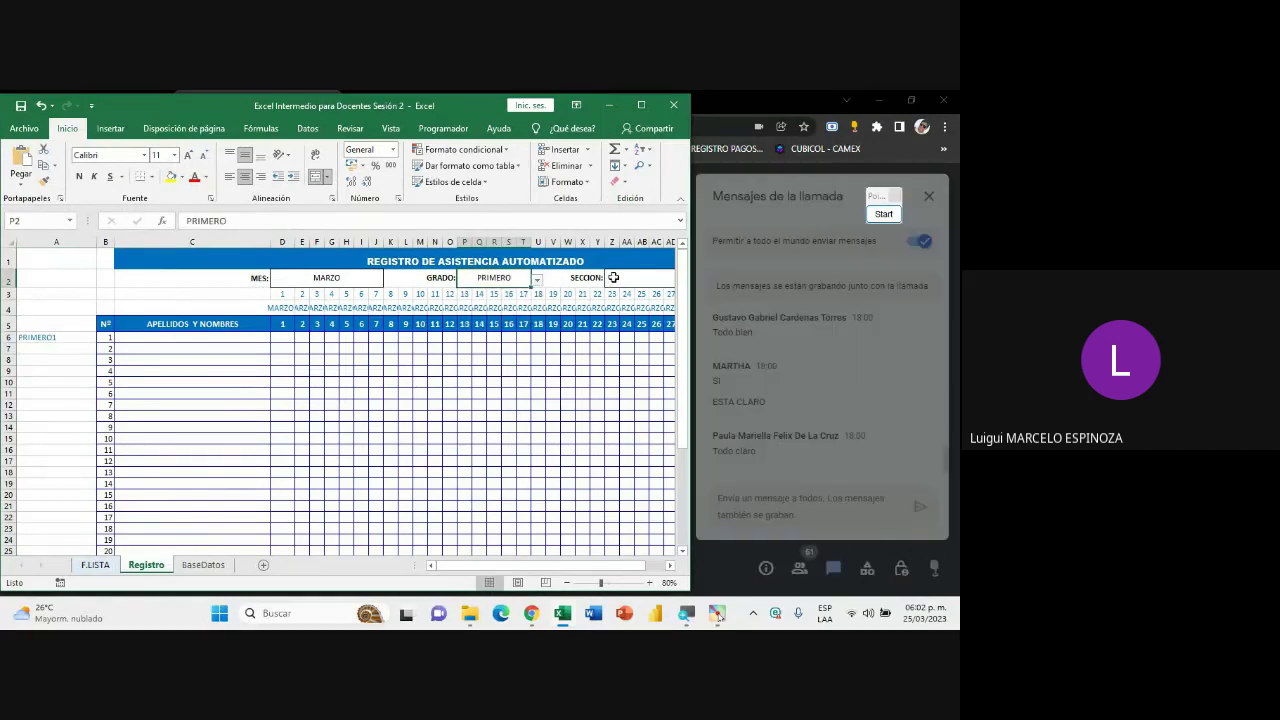
pyautogui.click(613, 277)
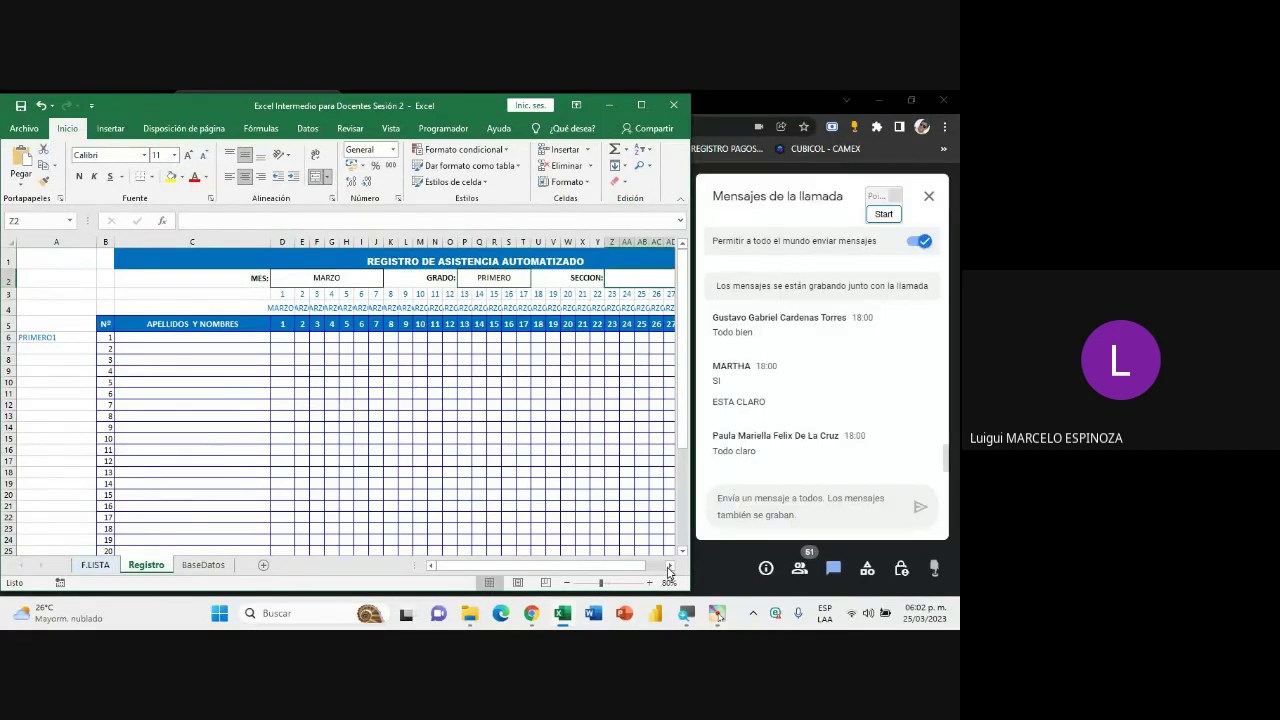
pyautogui.click(669, 566)
pyautogui.click(605, 281)
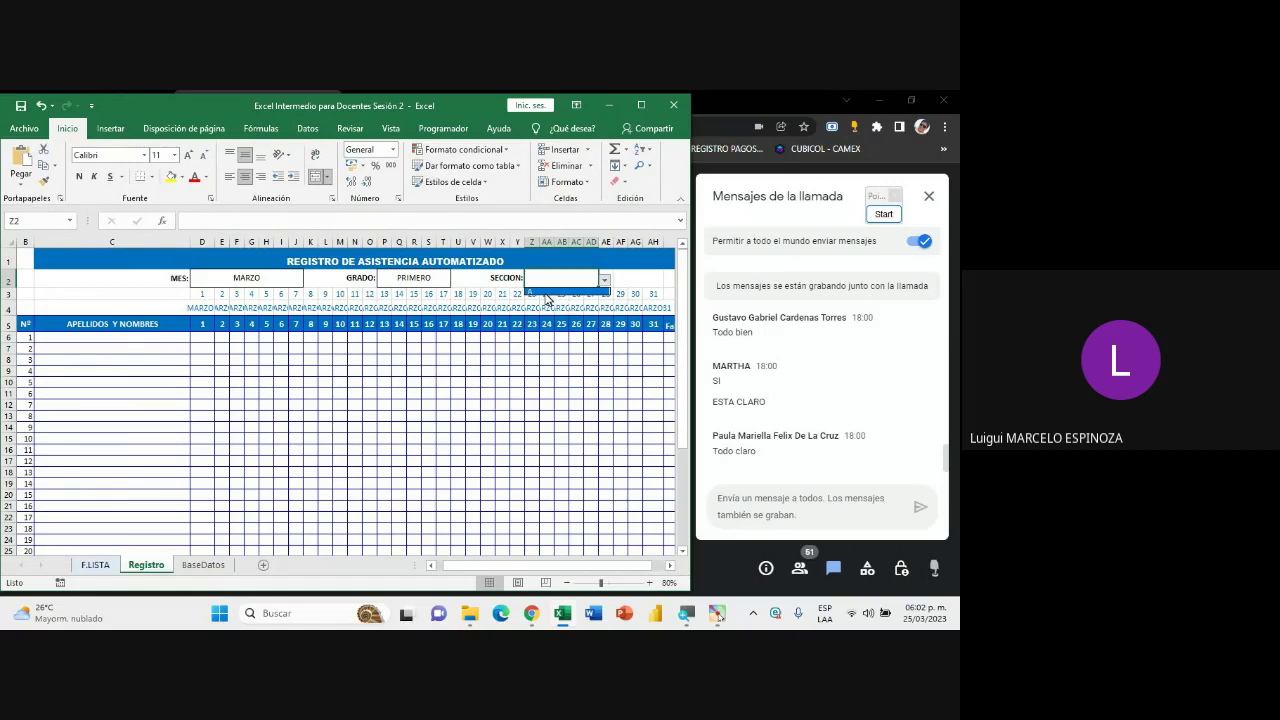
pyautogui.click(545, 292)
pyautogui.hscroll(-1, 60, 340)
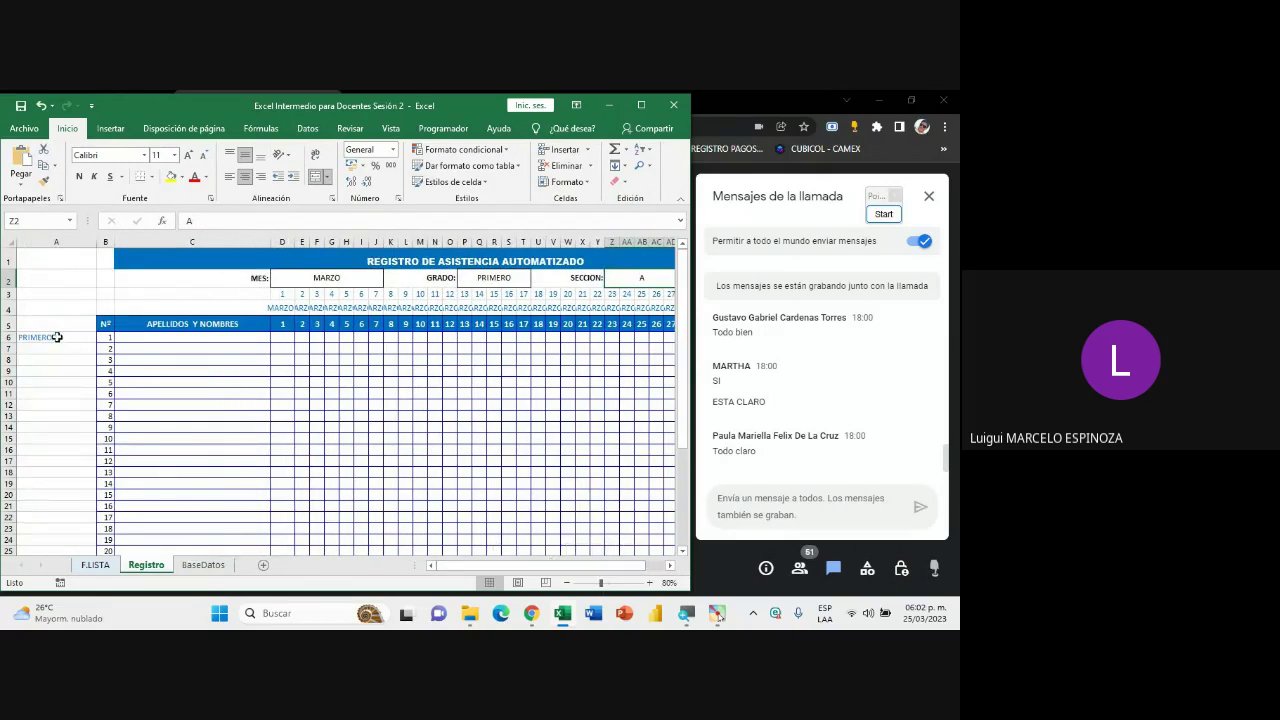
pyautogui.click(57, 337)
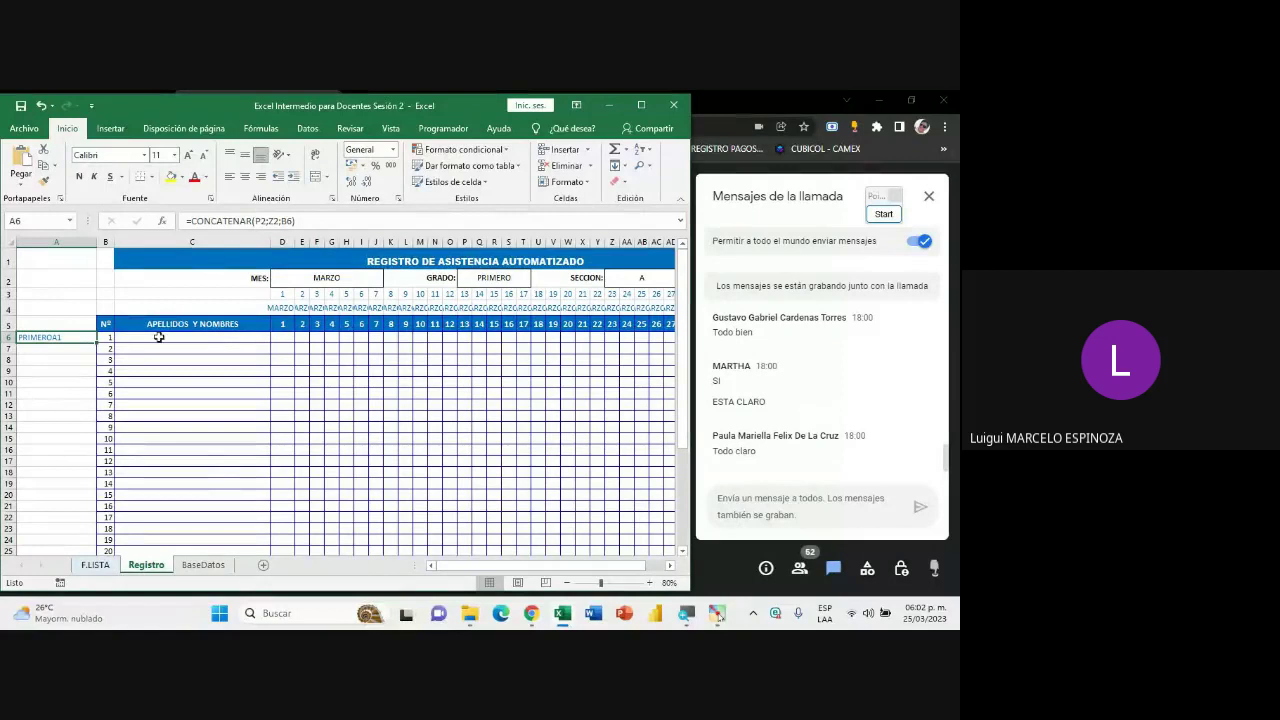
# - Check the source cells P2, Z2 and B6, then edit A6's =CONCATENAR(P2;Z2;B6)
pyautogui.click(506, 279)
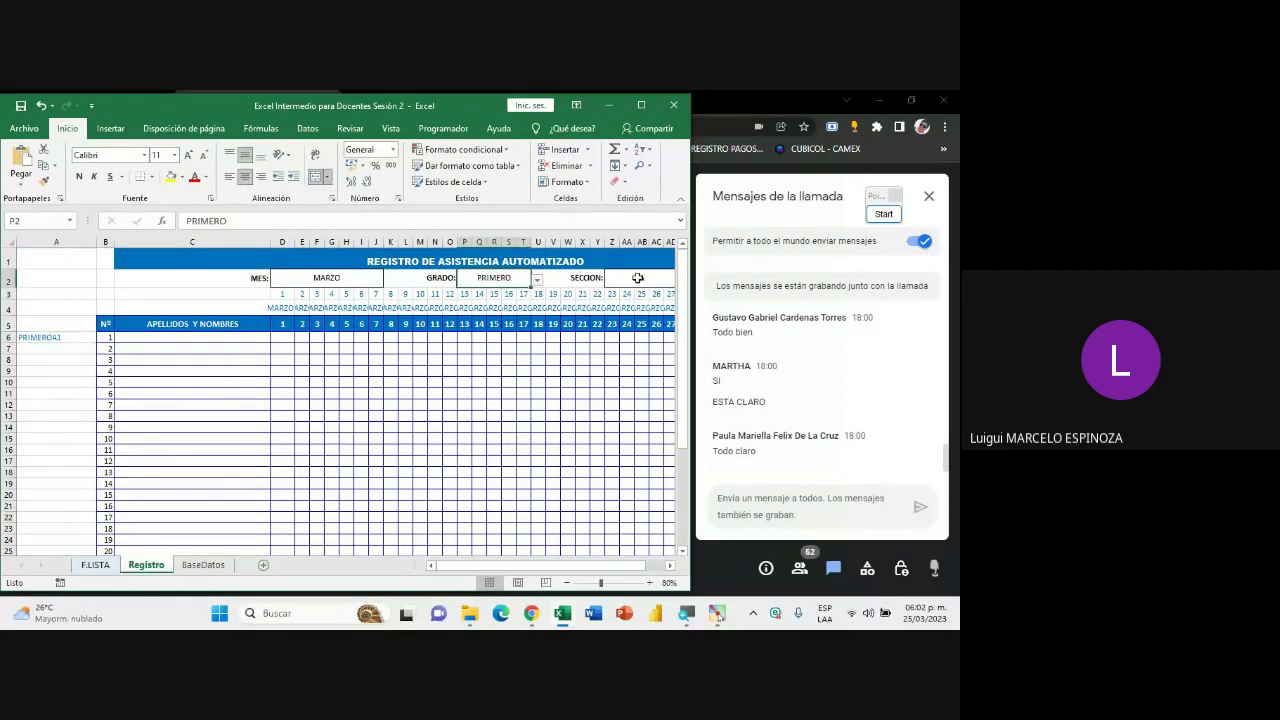
pyautogui.click(637, 278)
pyautogui.write('A')
pyautogui.click(107, 340)
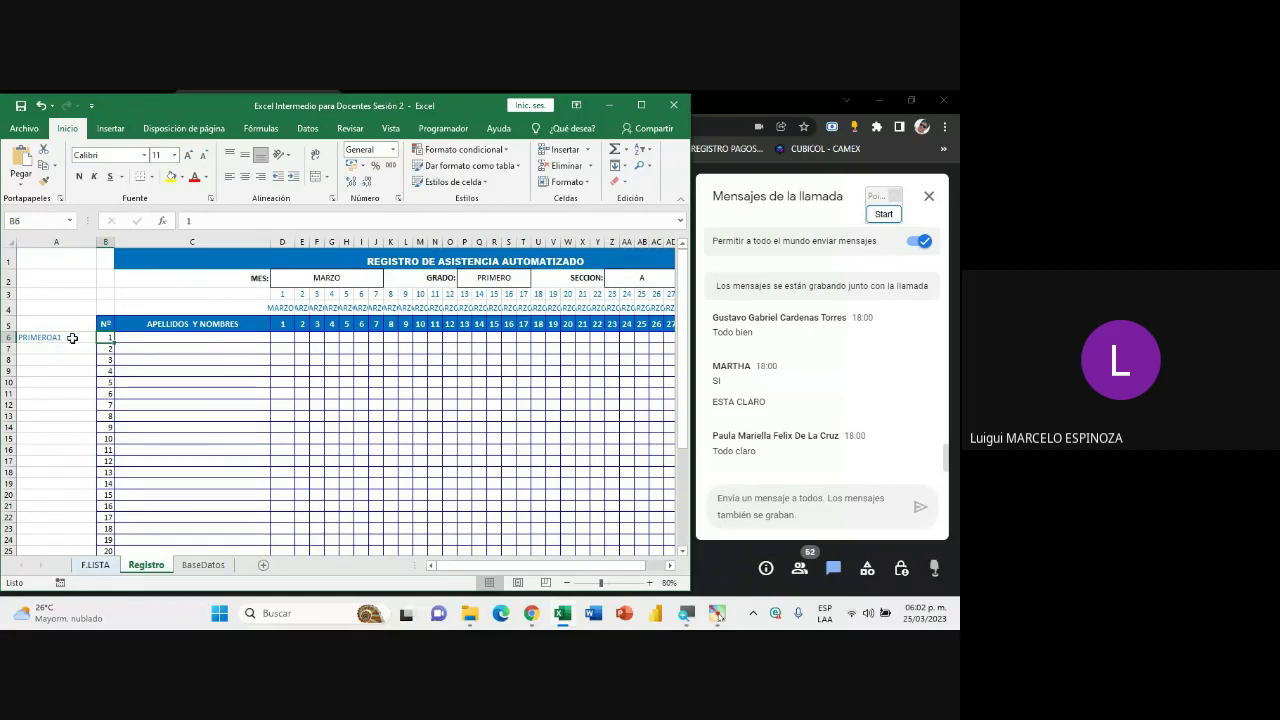
pyautogui.click(72, 338)
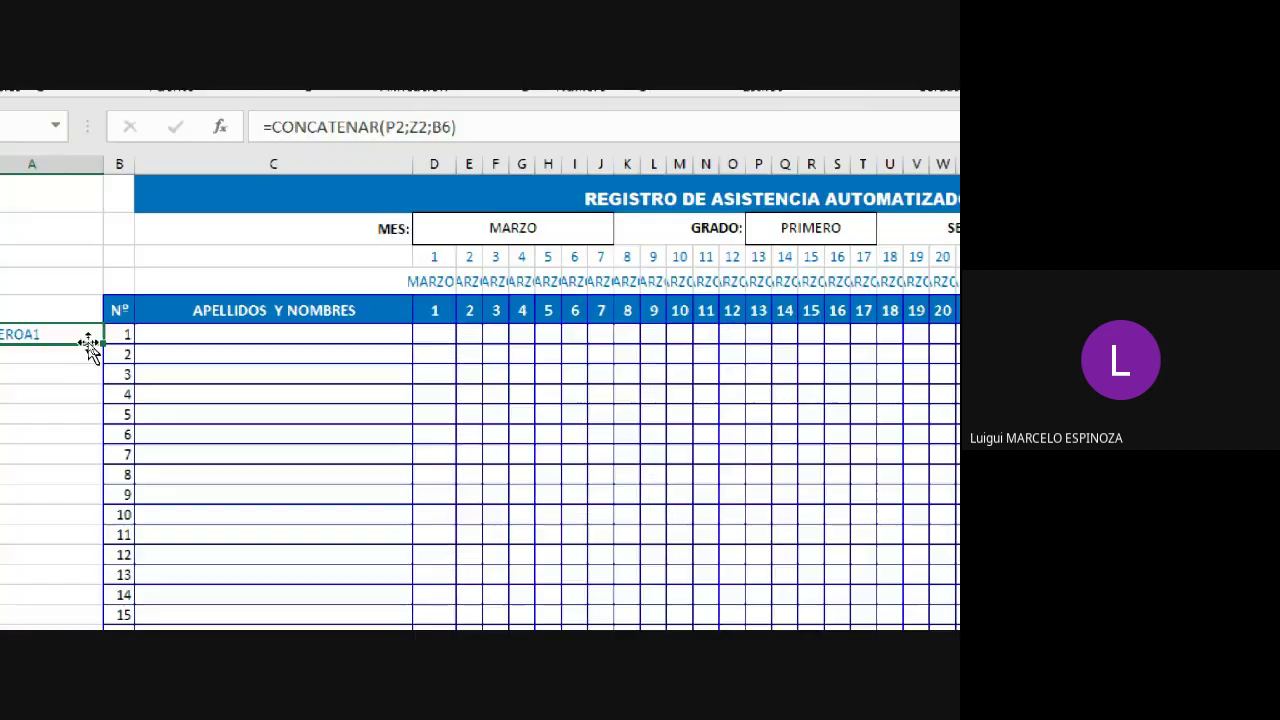
pyautogui.doubleClick(41, 335)
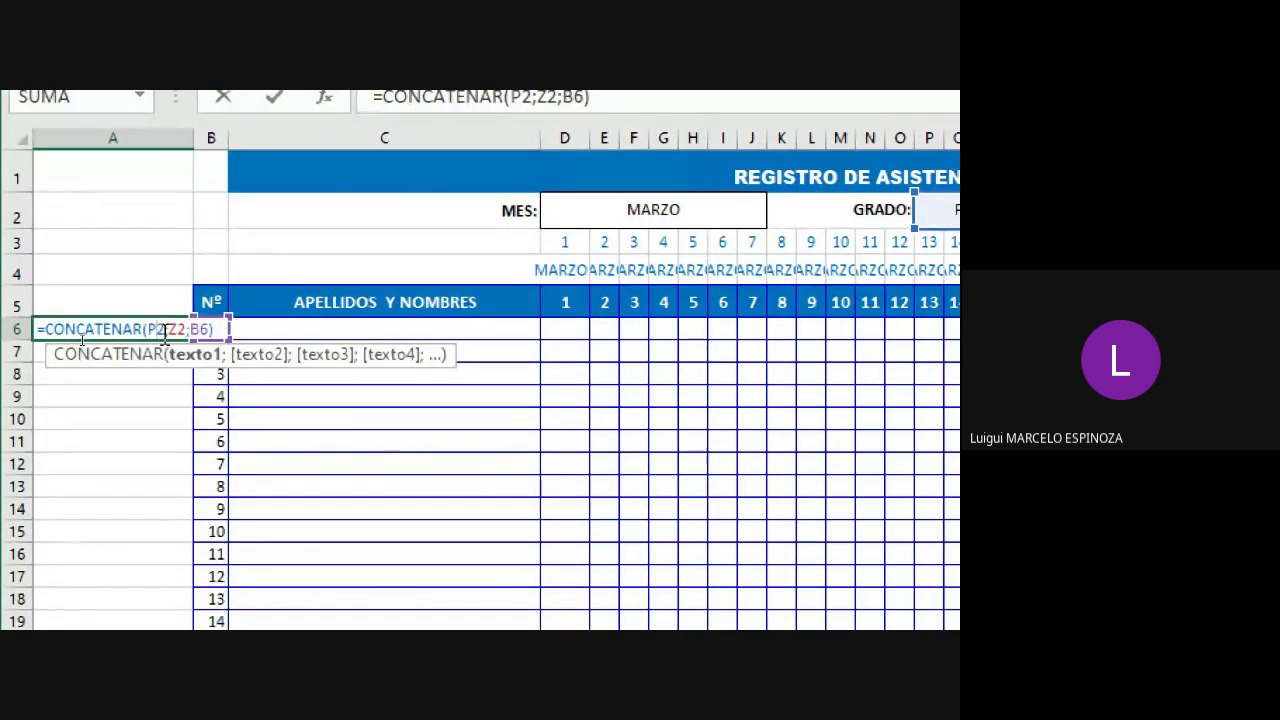
# - Lock the grade and section references so A6 reads =CONCATENAR($P$2;$Z$2;B6)
pyautogui.write('4')
pyautogui.press('BackSpace')
pyautogui.press('Right')
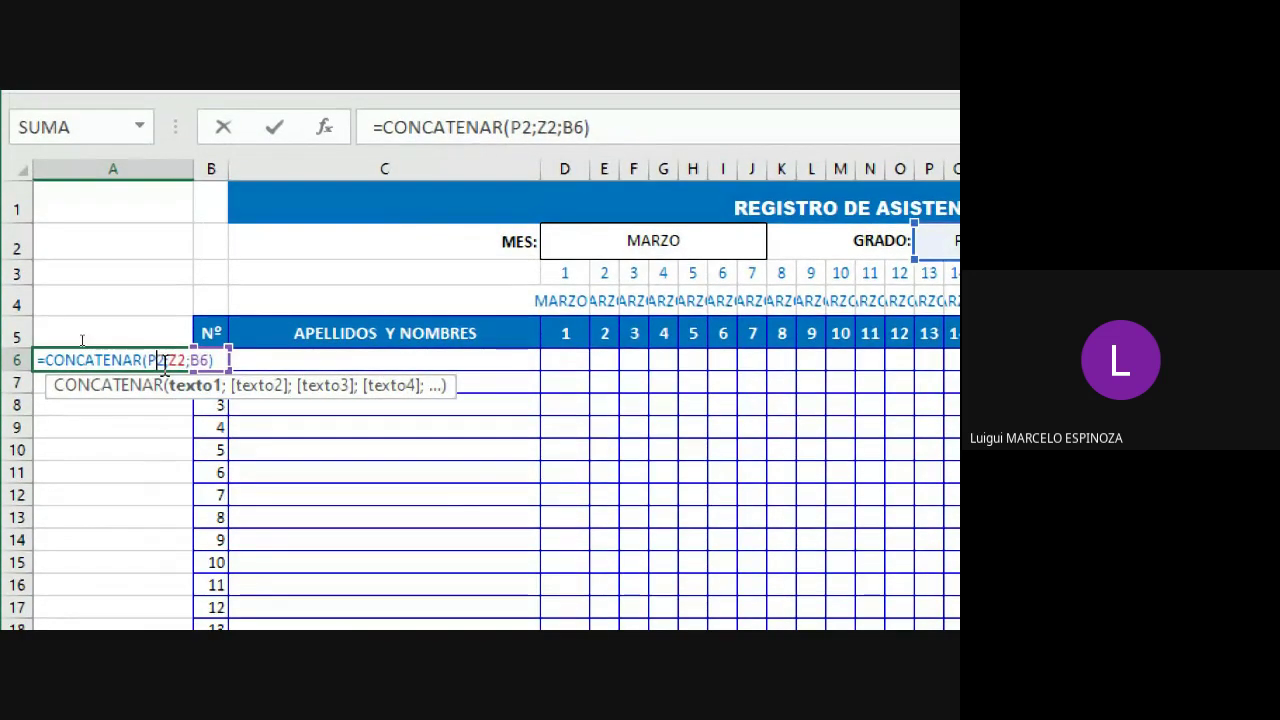
pyautogui.press('F4')
pyautogui.press('Right')
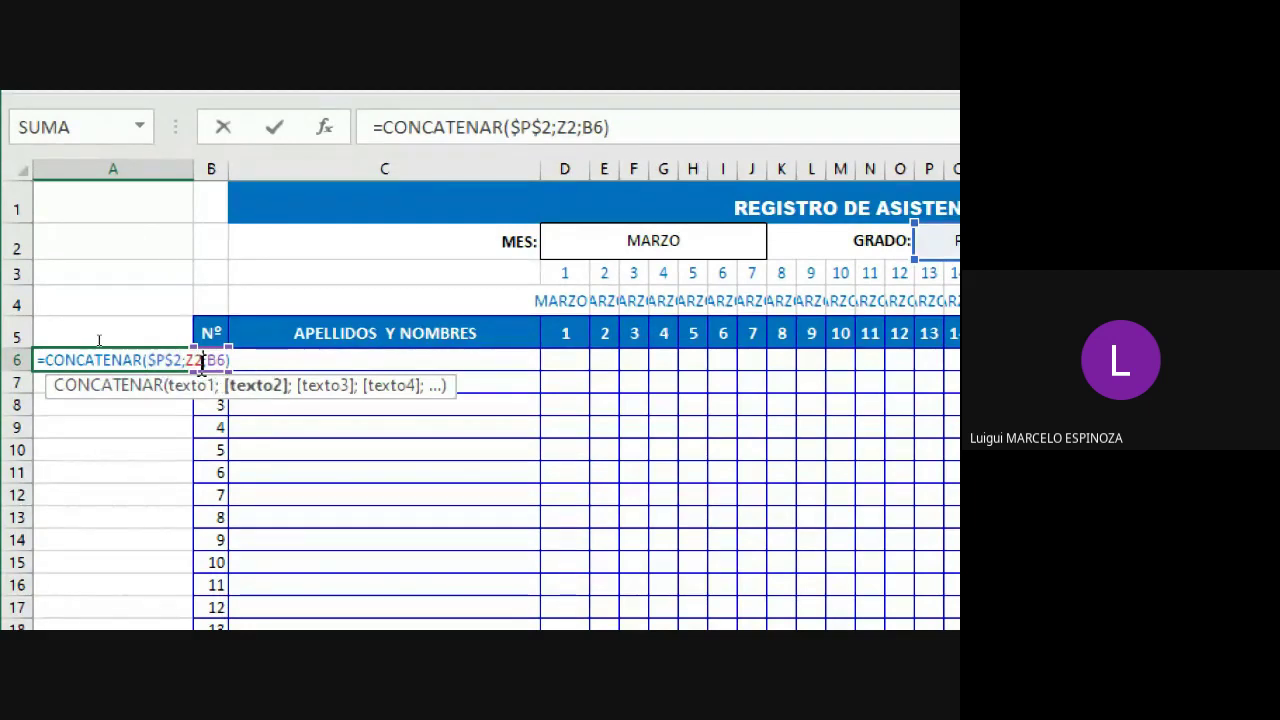
pyautogui.press('F4')
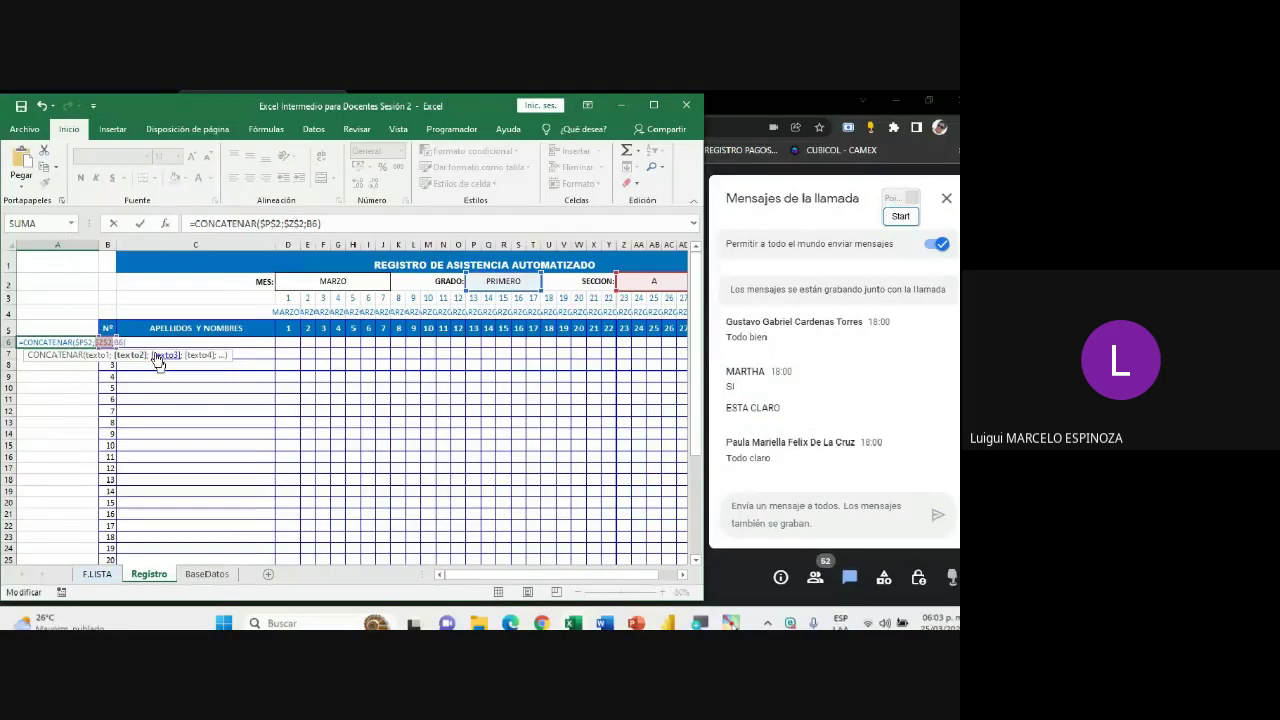
pyautogui.press('Return')
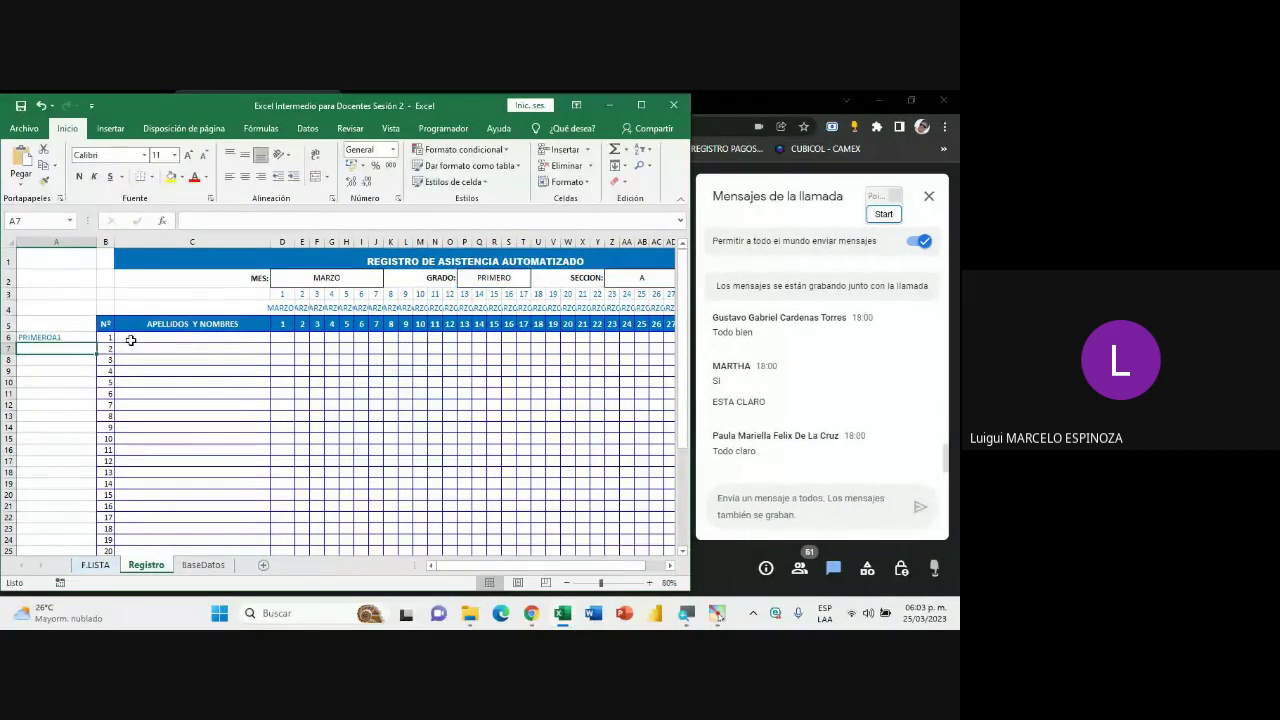
# - Fill the A6 formula down to A40, giving IDs PRIMEROA1 through PRIMEROA35
pyautogui.click(62, 339)
pyautogui.moveTo(97, 342); pyautogui.dragTo(96, 566)
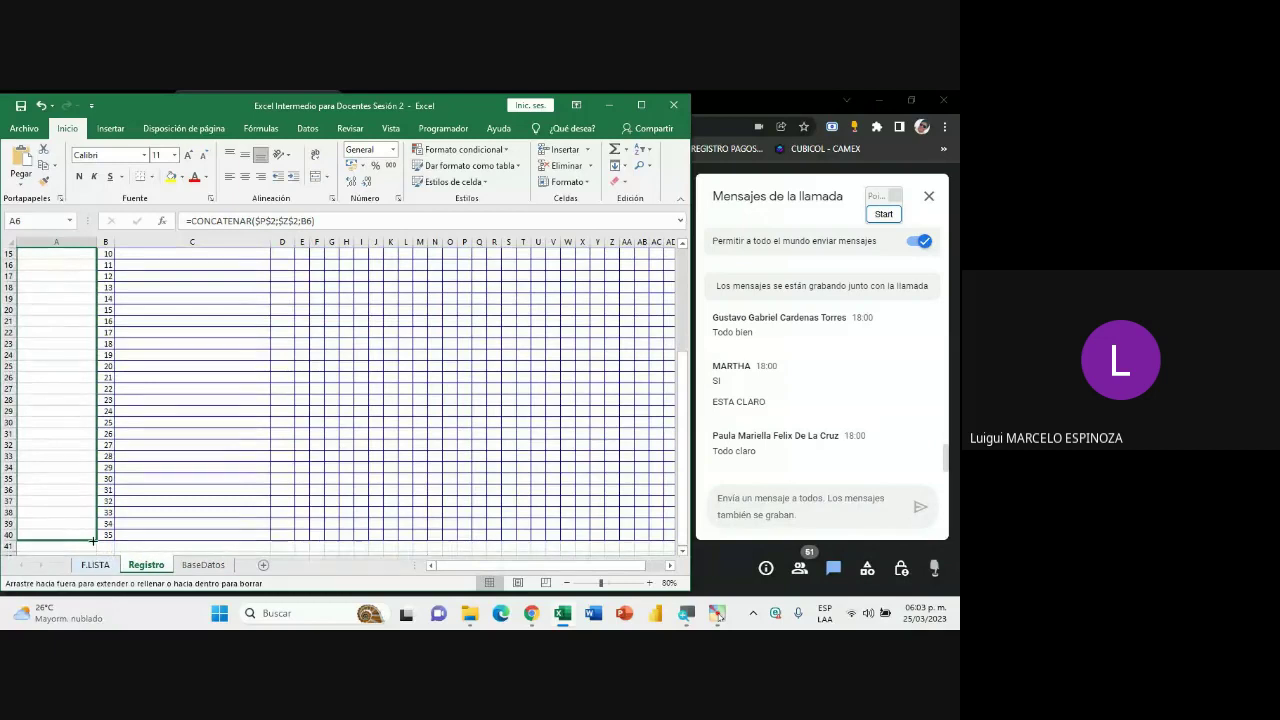
pyautogui.moveTo(96, 566); pyautogui.dragTo(96, 560)
pyautogui.scroll(4, 75, 425)
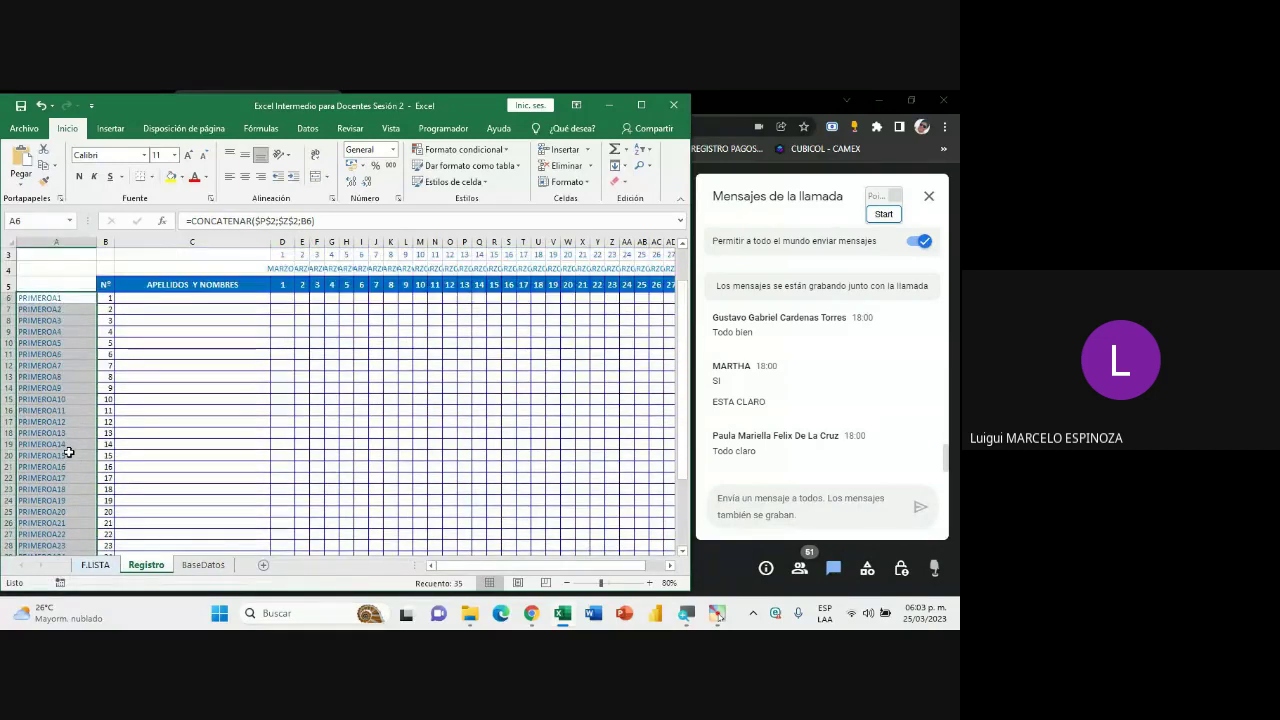
pyautogui.scroll(1, 72, 440)
pyautogui.click(72, 337)
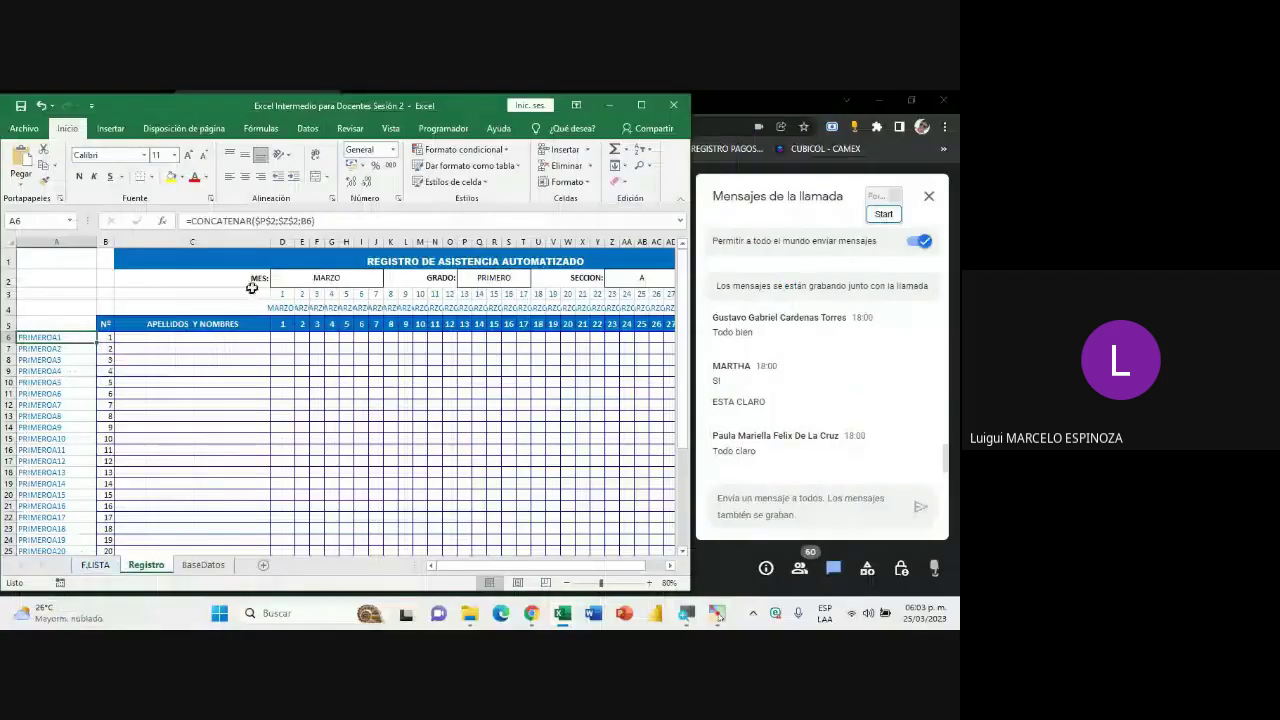
# - Cycle GRADO through SEGUNDO, TERCERO, CUARTO and QUINTO, then back to PRIMERO
pyautogui.click(492, 278)
pyautogui.click(537, 280)
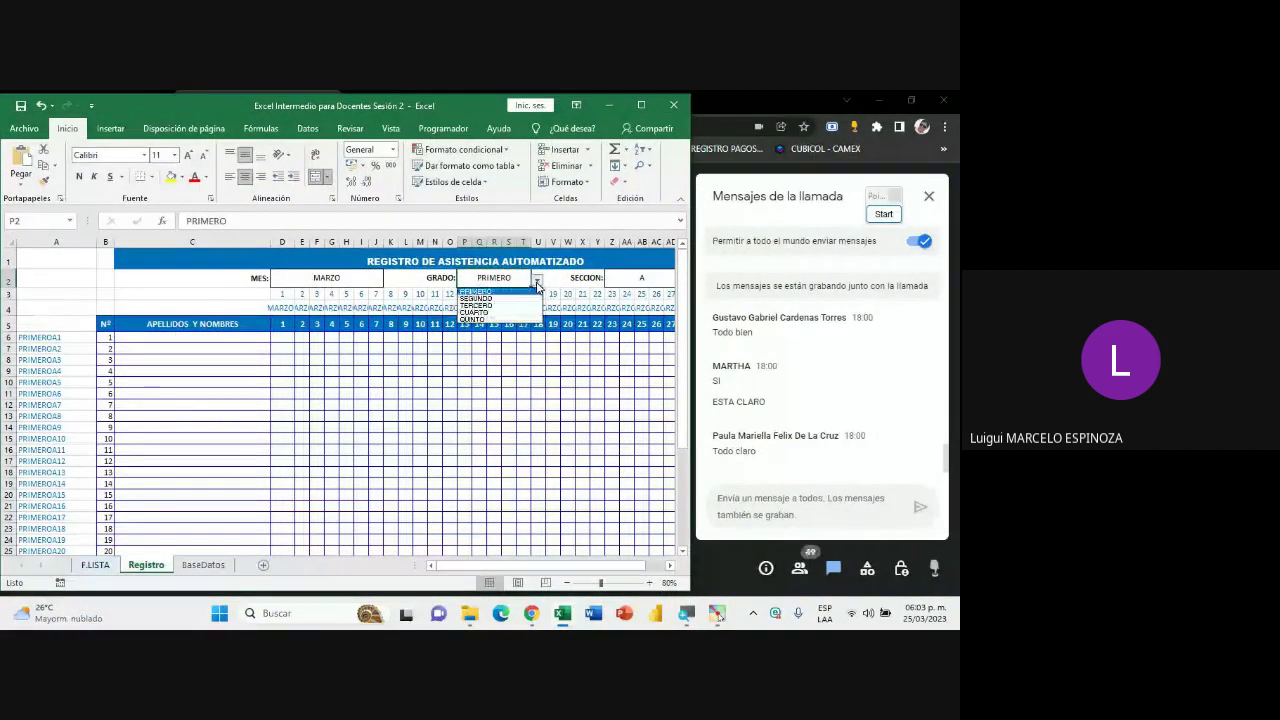
pyautogui.click(528, 298)
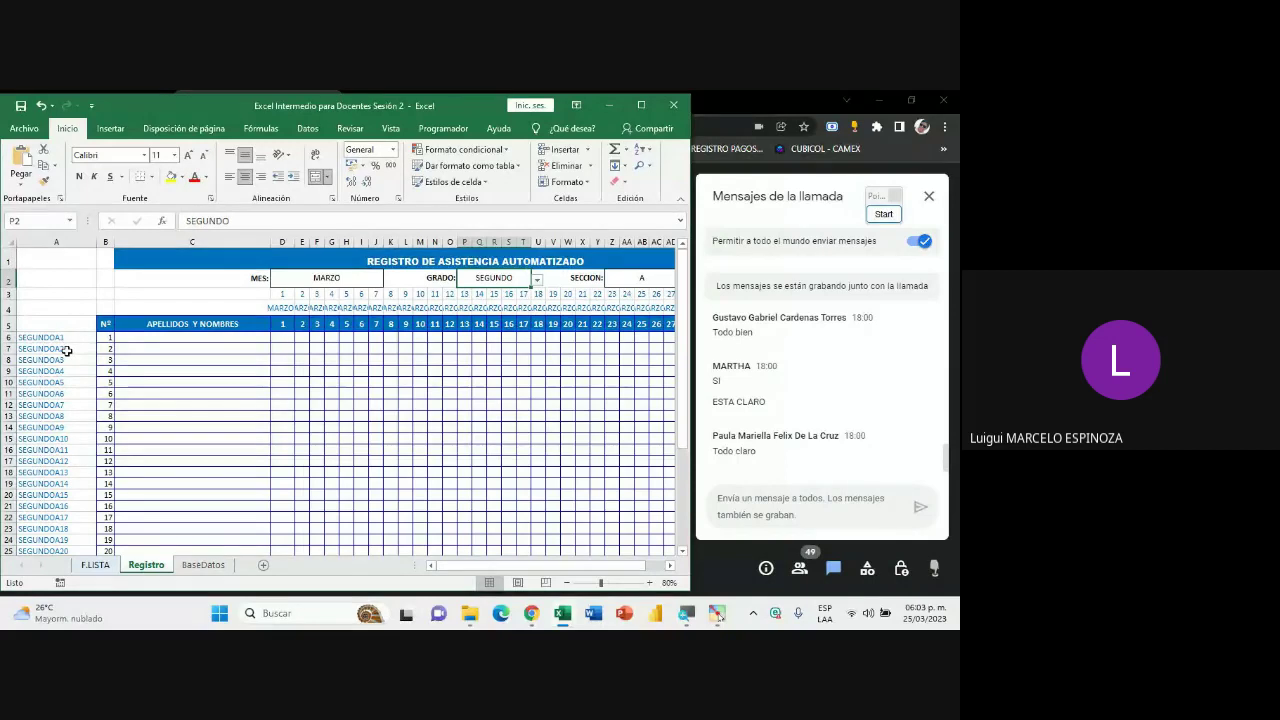
pyautogui.click(537, 280)
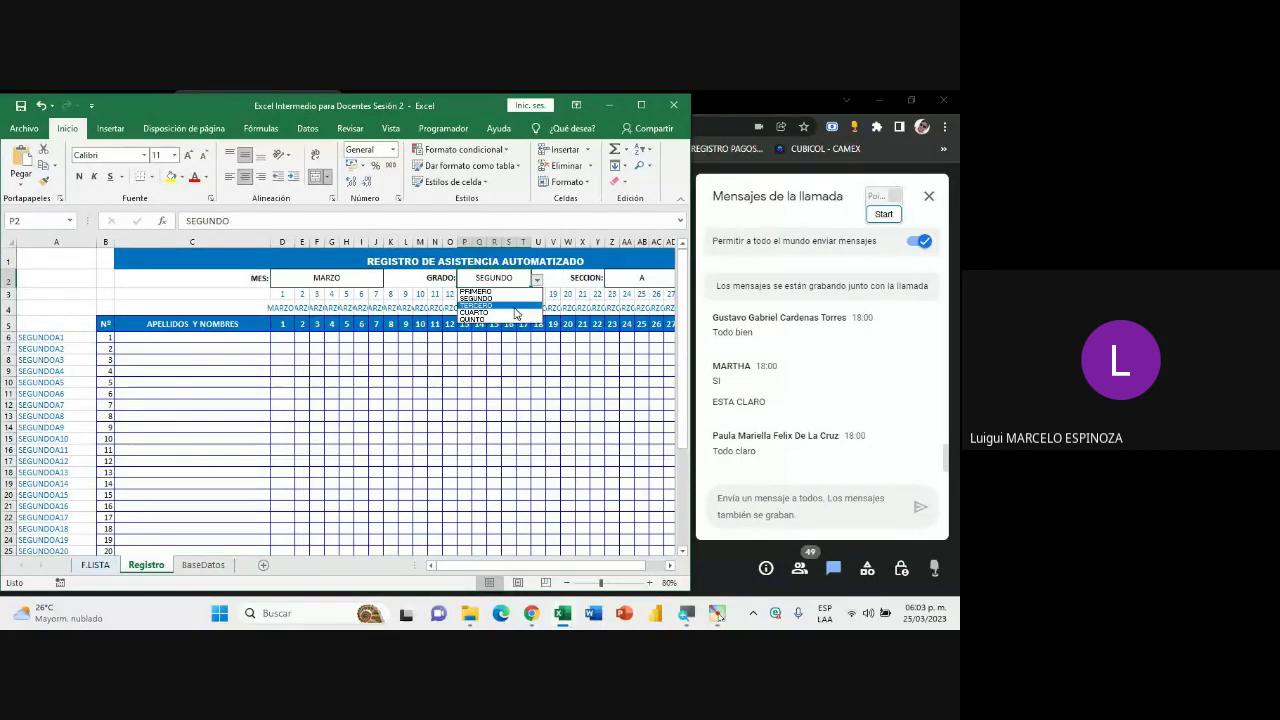
pyautogui.click(500, 309)
pyautogui.click(537, 280)
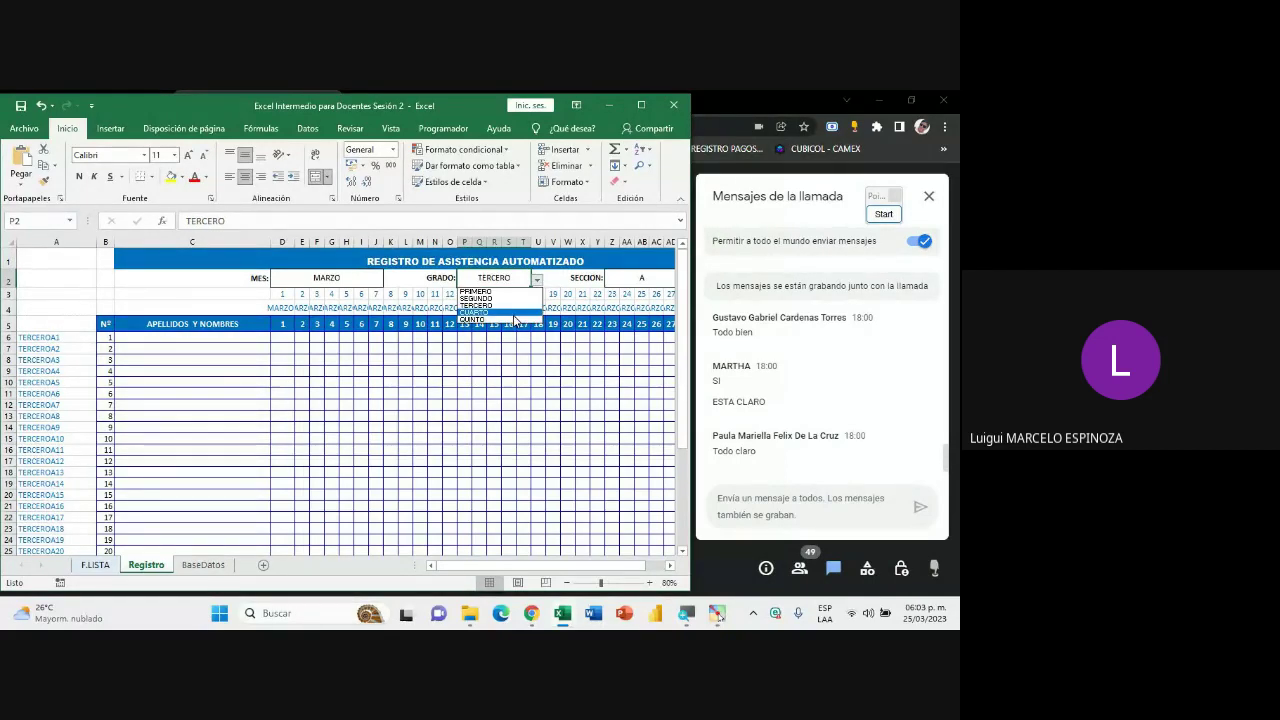
pyautogui.click(500, 317)
pyautogui.click(537, 280)
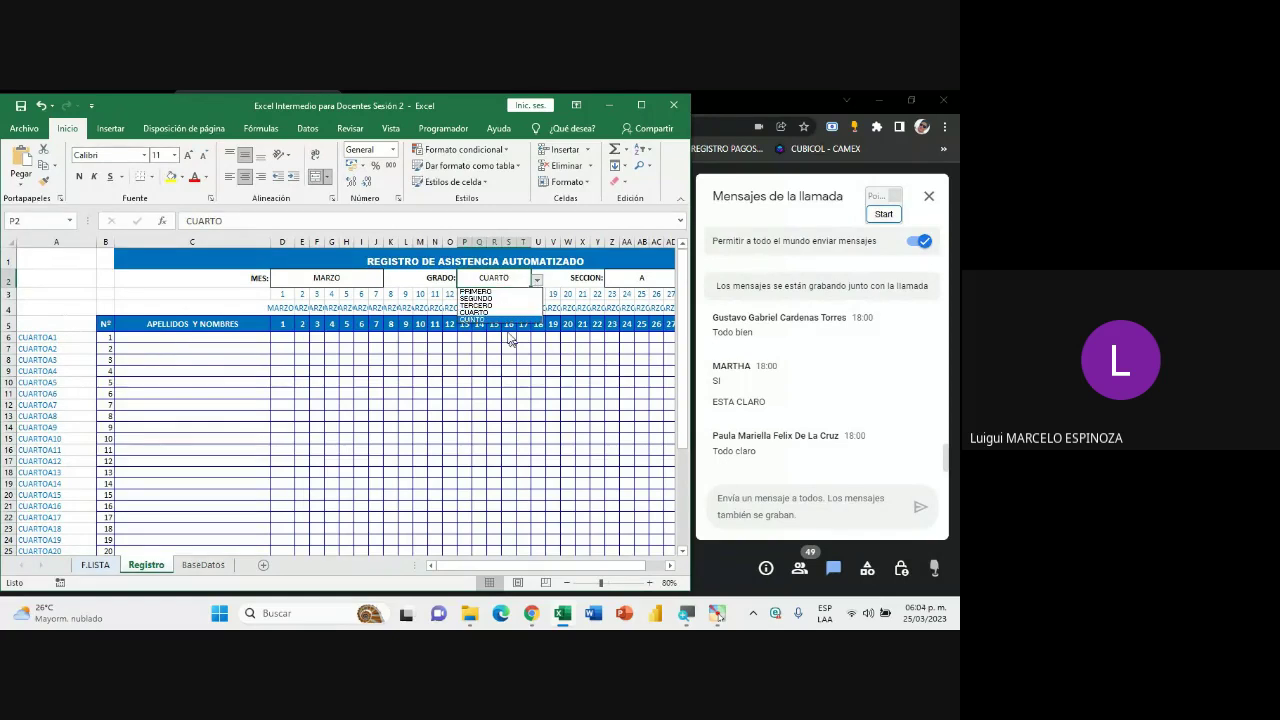
pyautogui.click(494, 320)
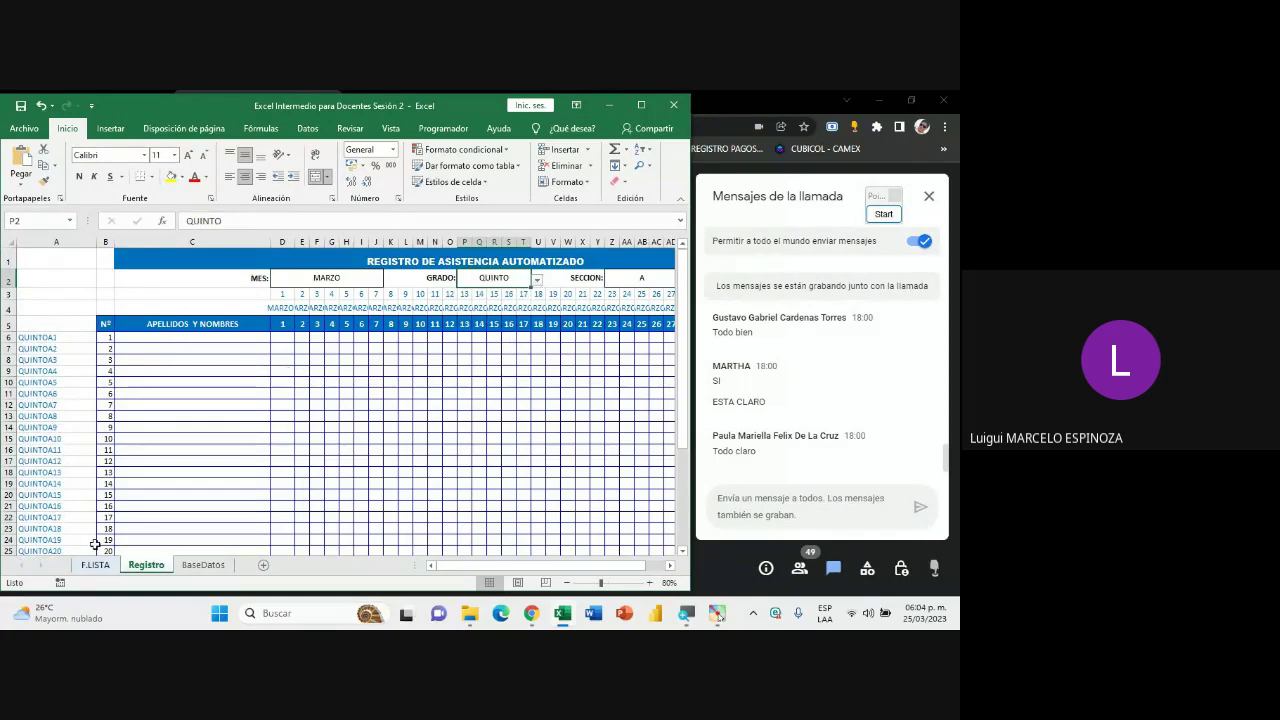
pyautogui.scroll(-5, 48, 516)
pyautogui.scroll(5, 52, 490)
pyautogui.click(537, 280)
pyautogui.click(494, 289)
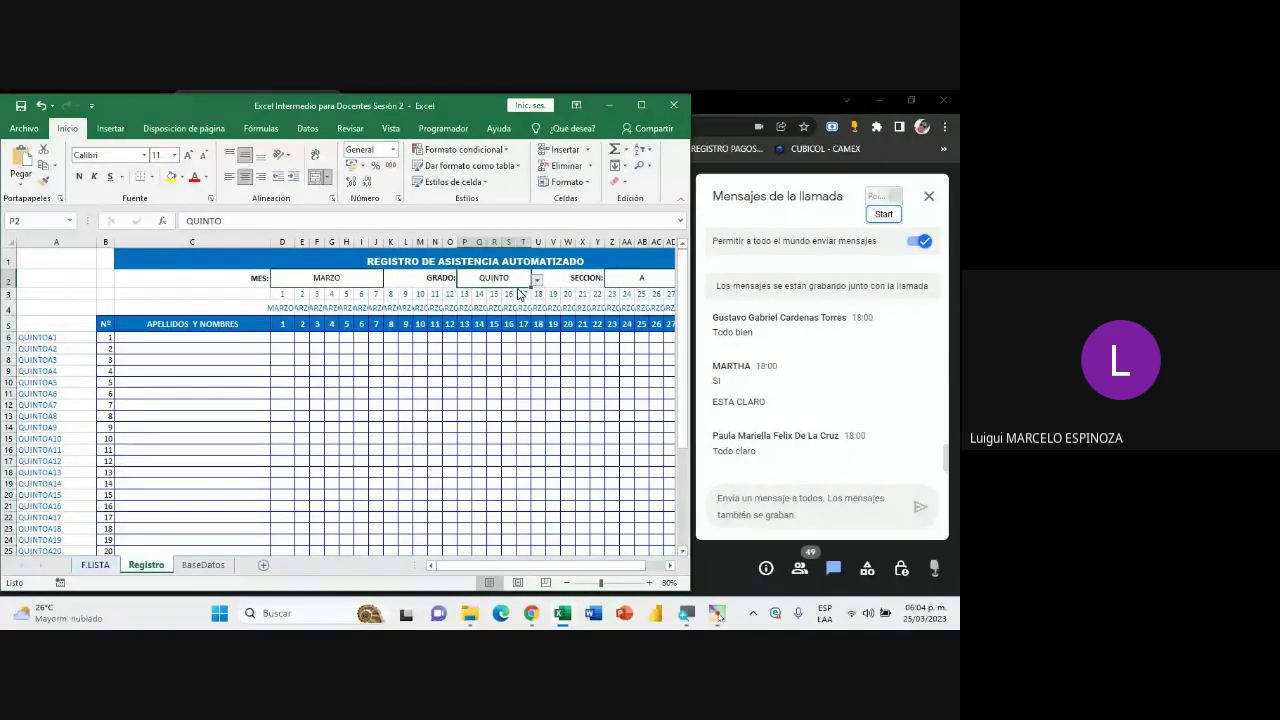
# - Select the column A IDs, then show the BaseDatos sheet at student K2
pyautogui.moveTo(52, 340); pyautogui.dragTo(64, 556)
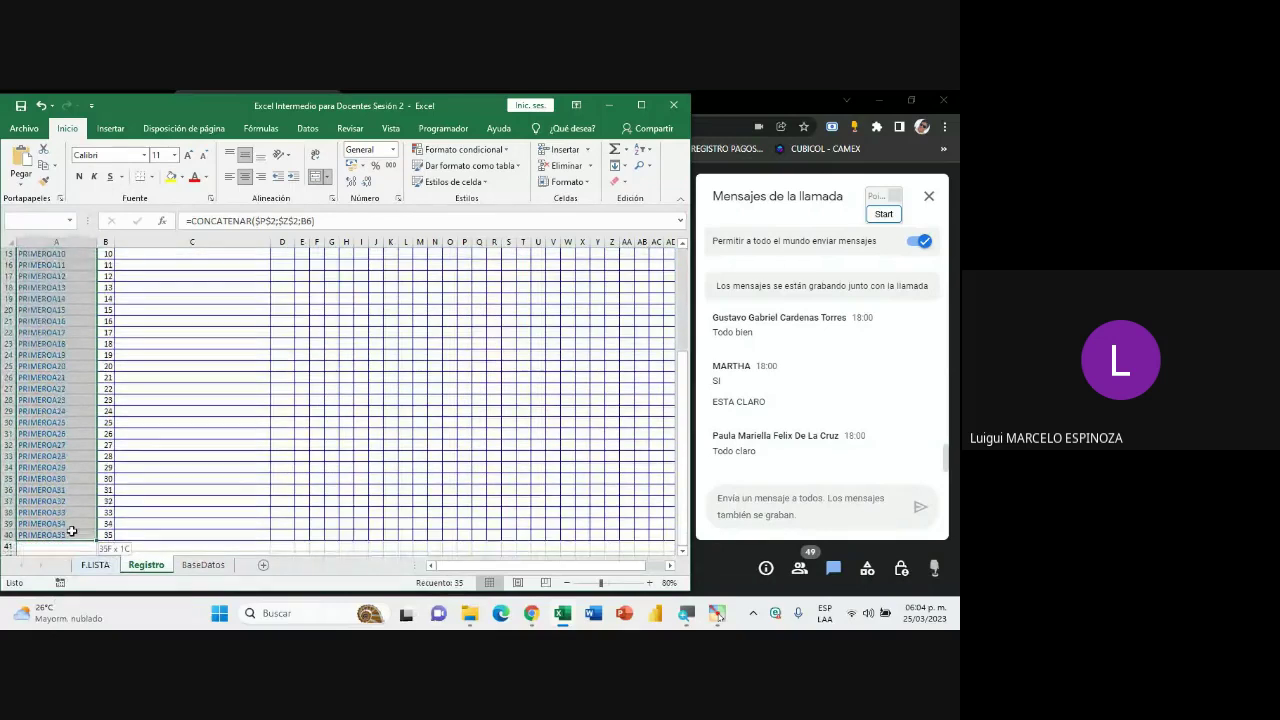
pyautogui.scroll(5, 67, 465)
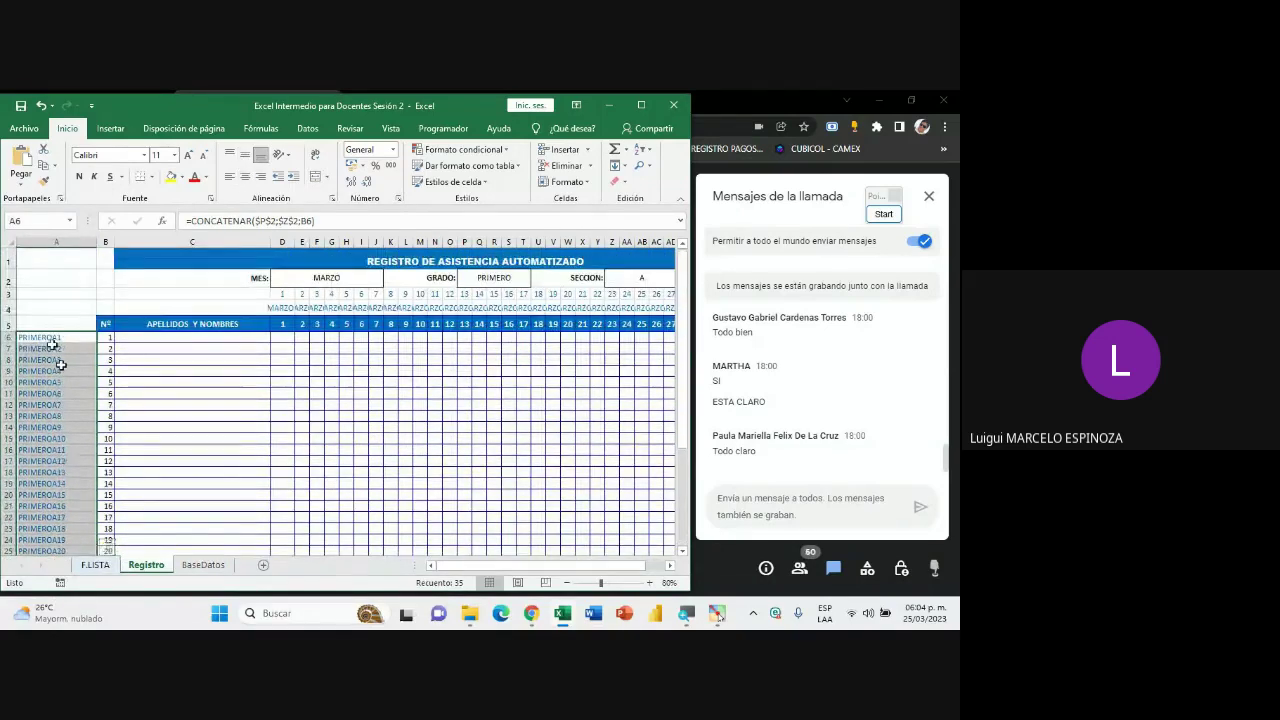
pyautogui.moveTo(51, 337)
pyautogui.mouseDown()
pyautogui.moveTo(75, 580)
pyautogui.moveTo(60, 512)
pyautogui.mouseUp()
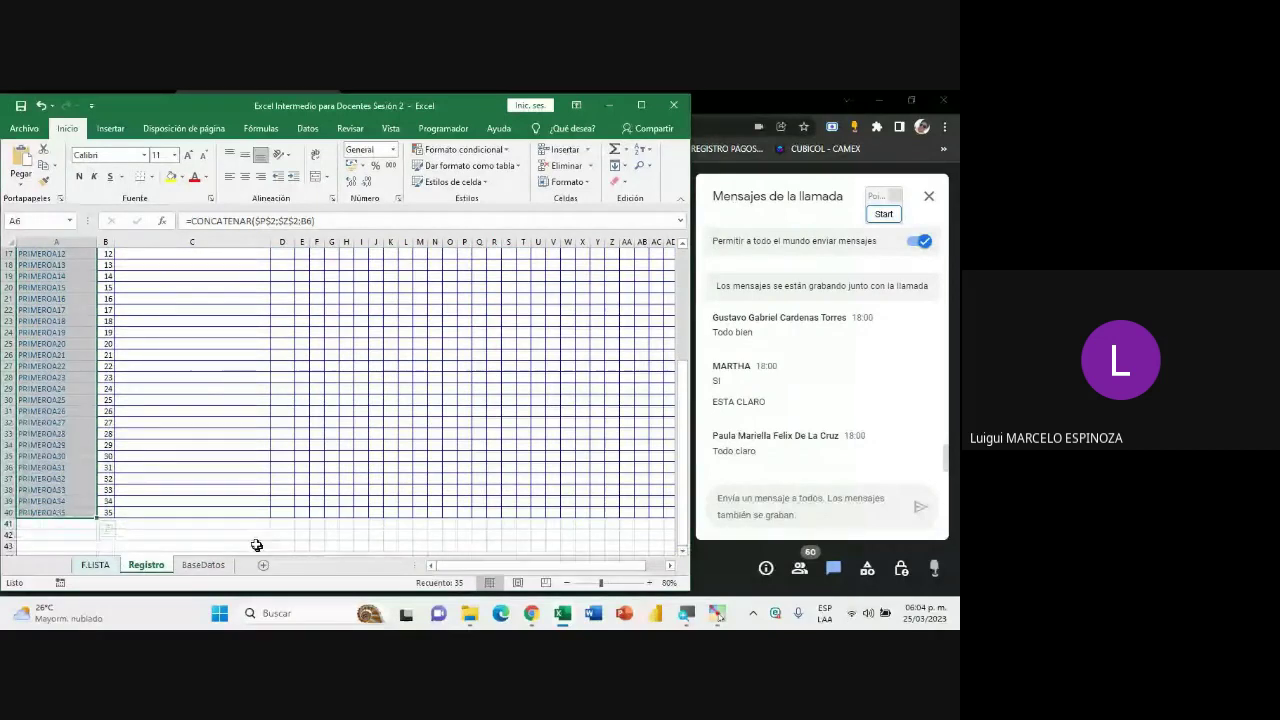
pyautogui.click(203, 565)
pyautogui.click(403, 279)
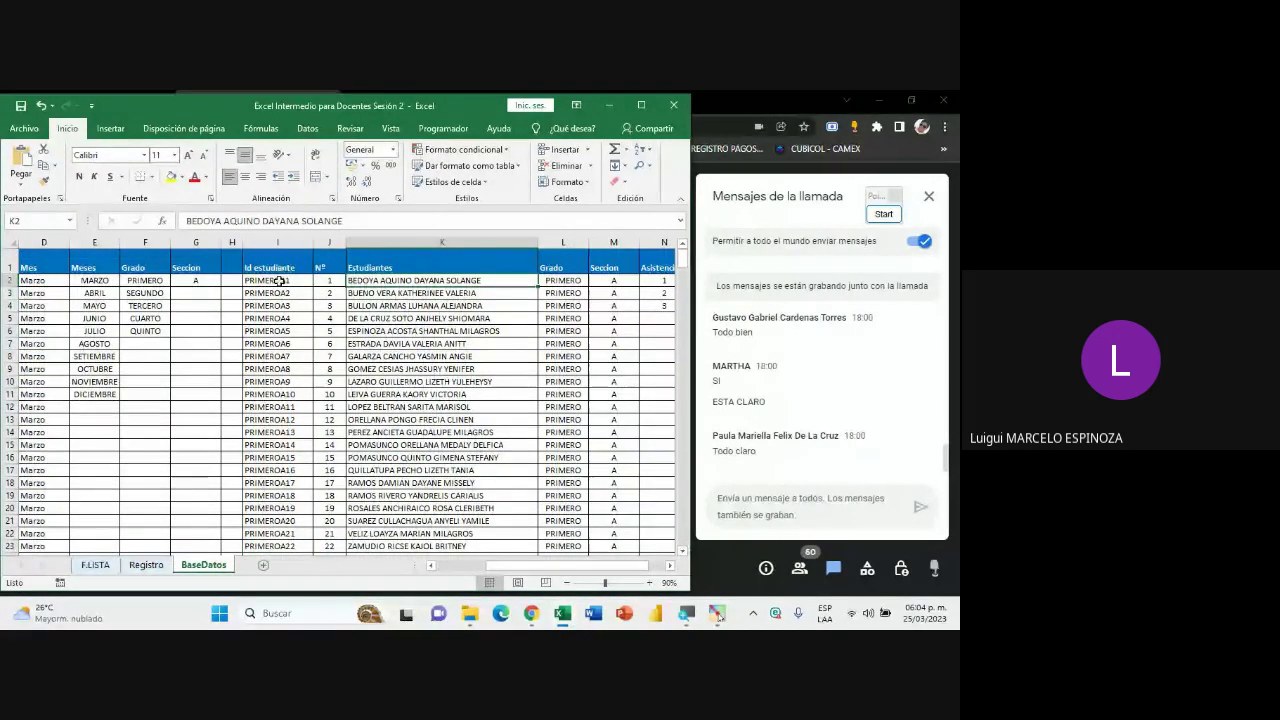
# - Return to the top of the Registro sheet and select C6 for the first student's name
pyautogui.scroll(-4, 292, 372)
pyautogui.scroll(-2, 292, 372)
pyautogui.scroll(-2, 292, 372)
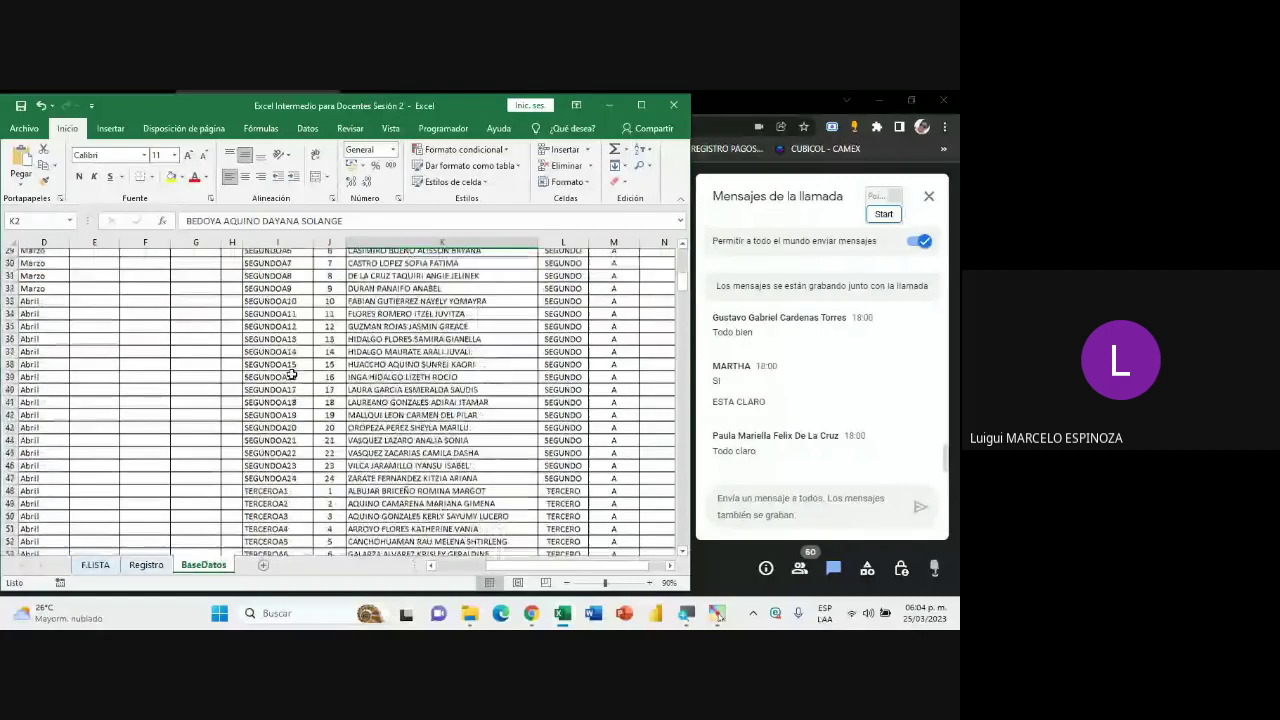
pyautogui.scroll(-1, 292, 372)
pyautogui.scroll(9, 292, 372)
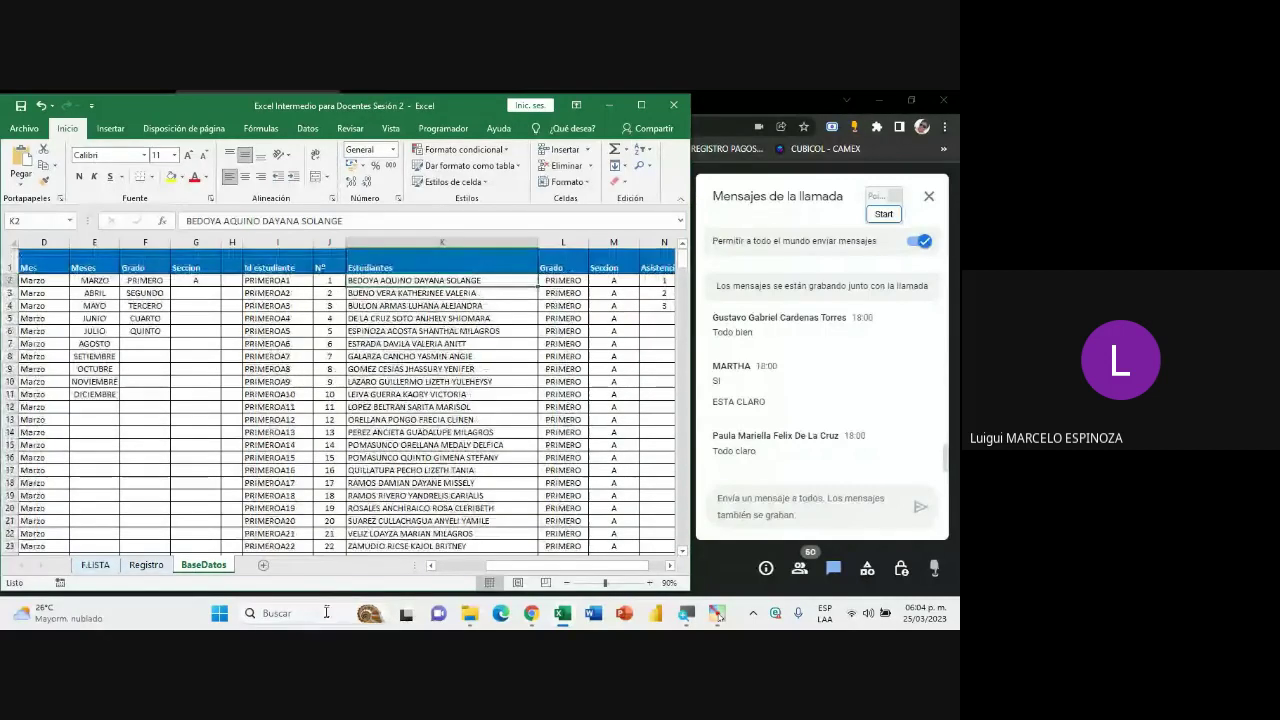
pyautogui.click(146, 565)
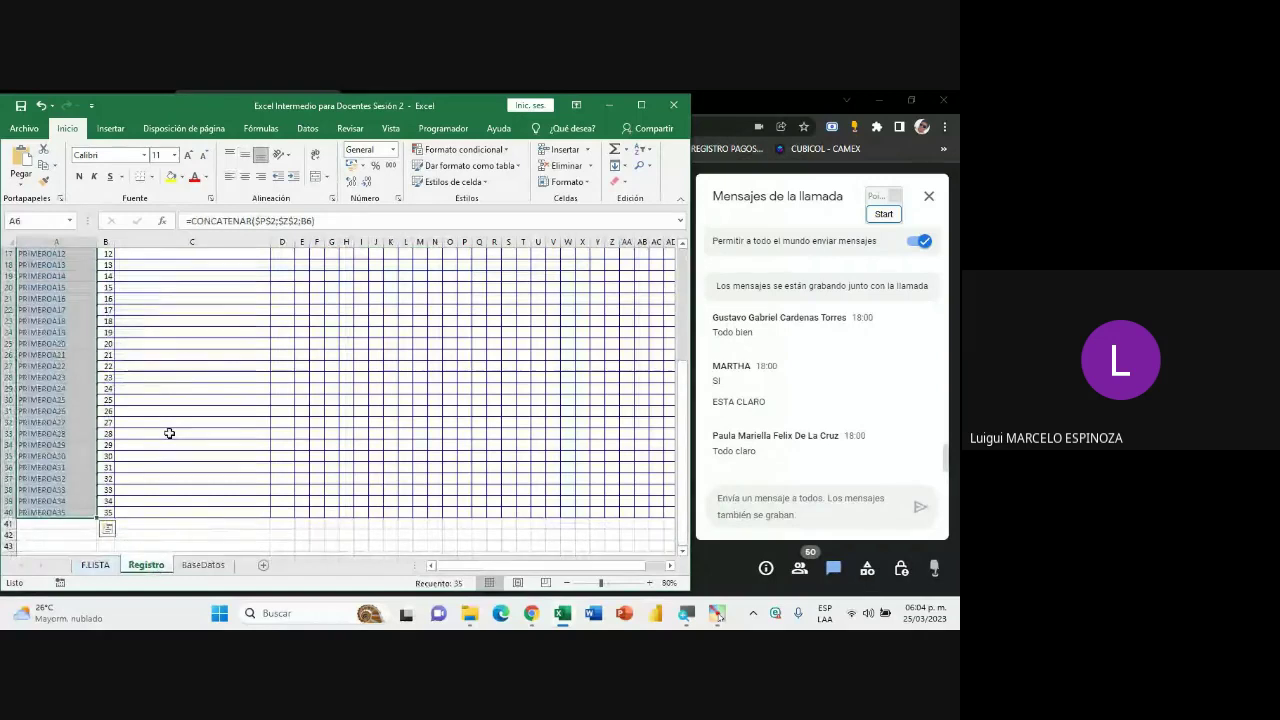
pyautogui.scroll(4, 166, 434)
pyautogui.scroll(2, 163, 397)
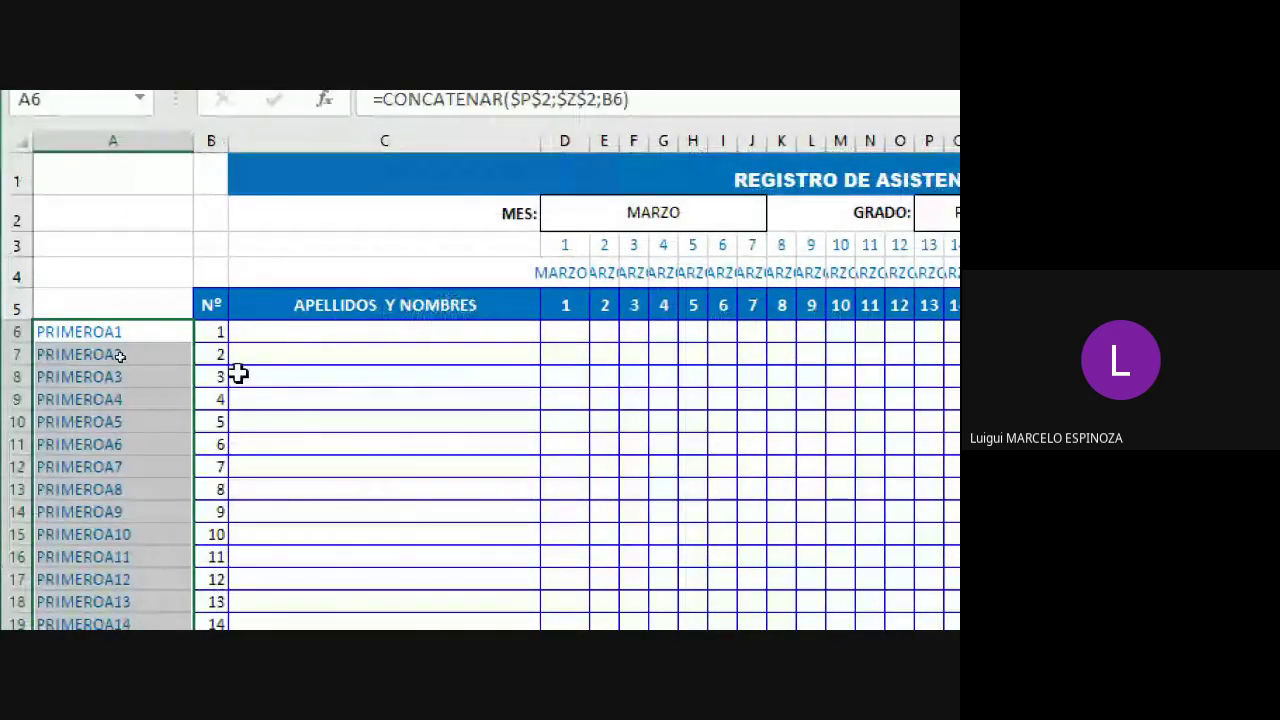
pyautogui.click(289, 336)
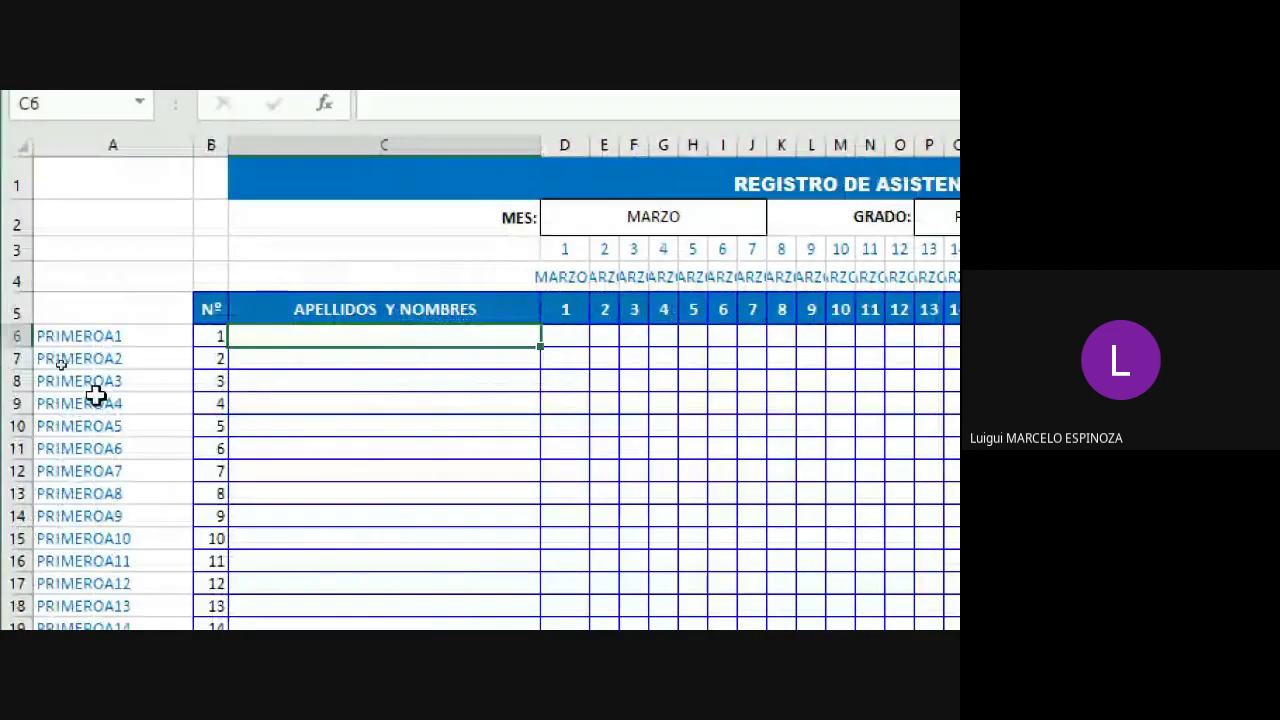
# - Type =BUSCARV(A6; into C6, using the A6 student ID as the lookup value
pyautogui.doubleClick(280, 338)
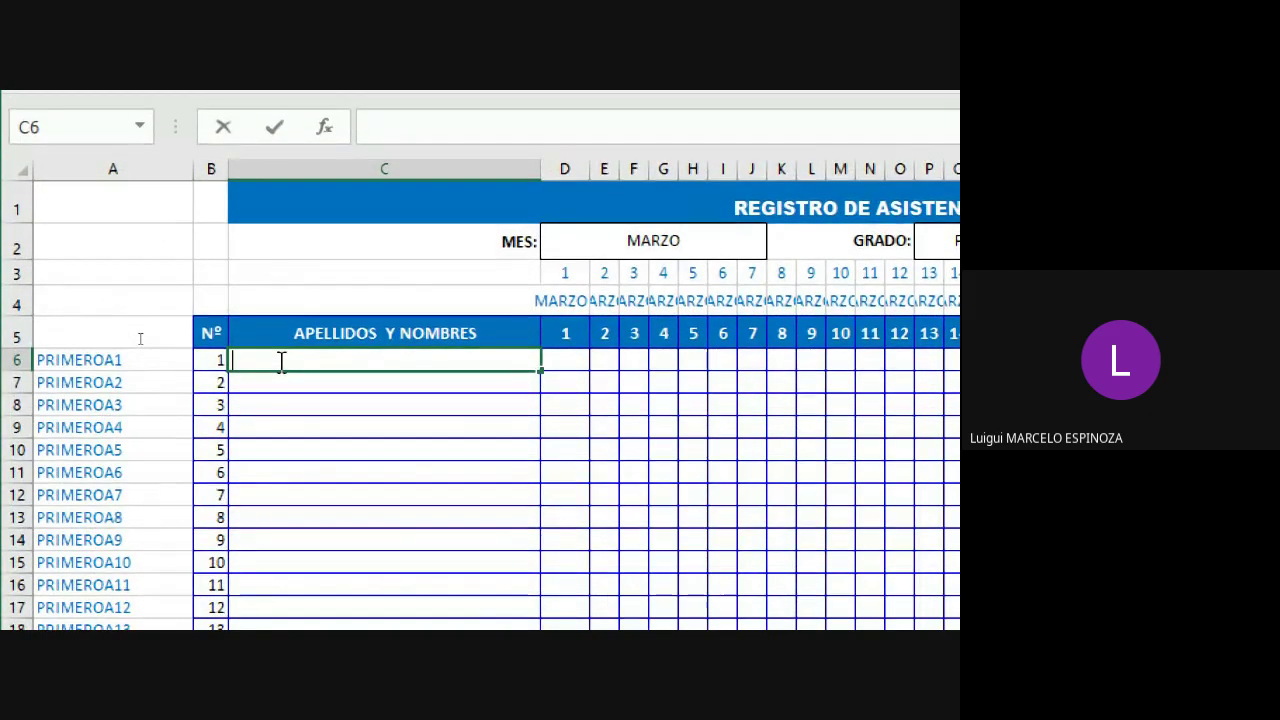
pyautogui.write('=BUSCA')
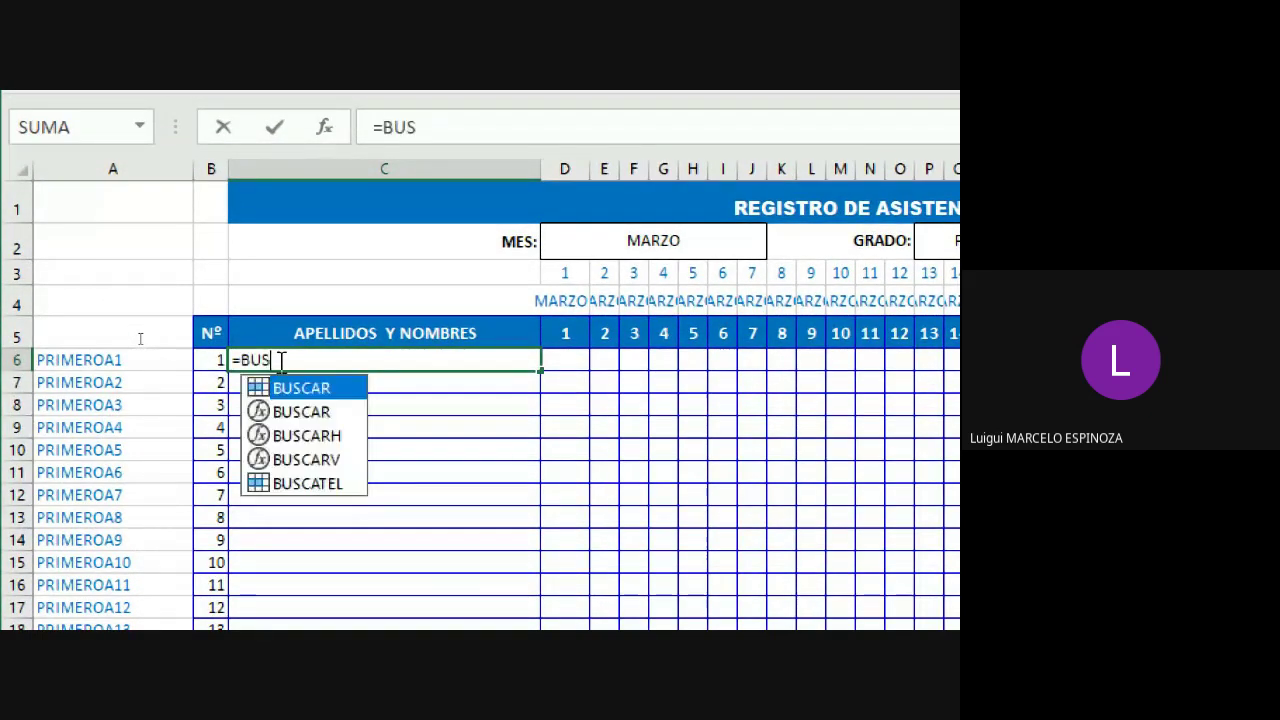
pyautogui.write('RV')
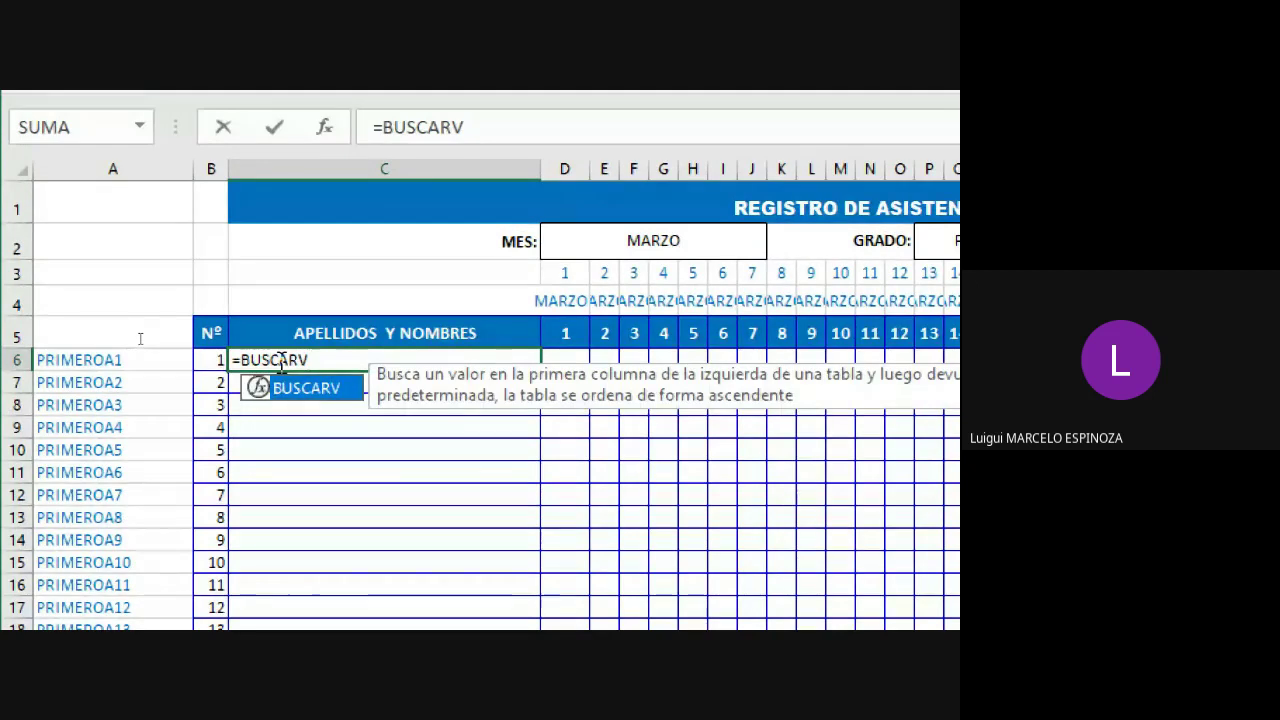
pyautogui.write('(')
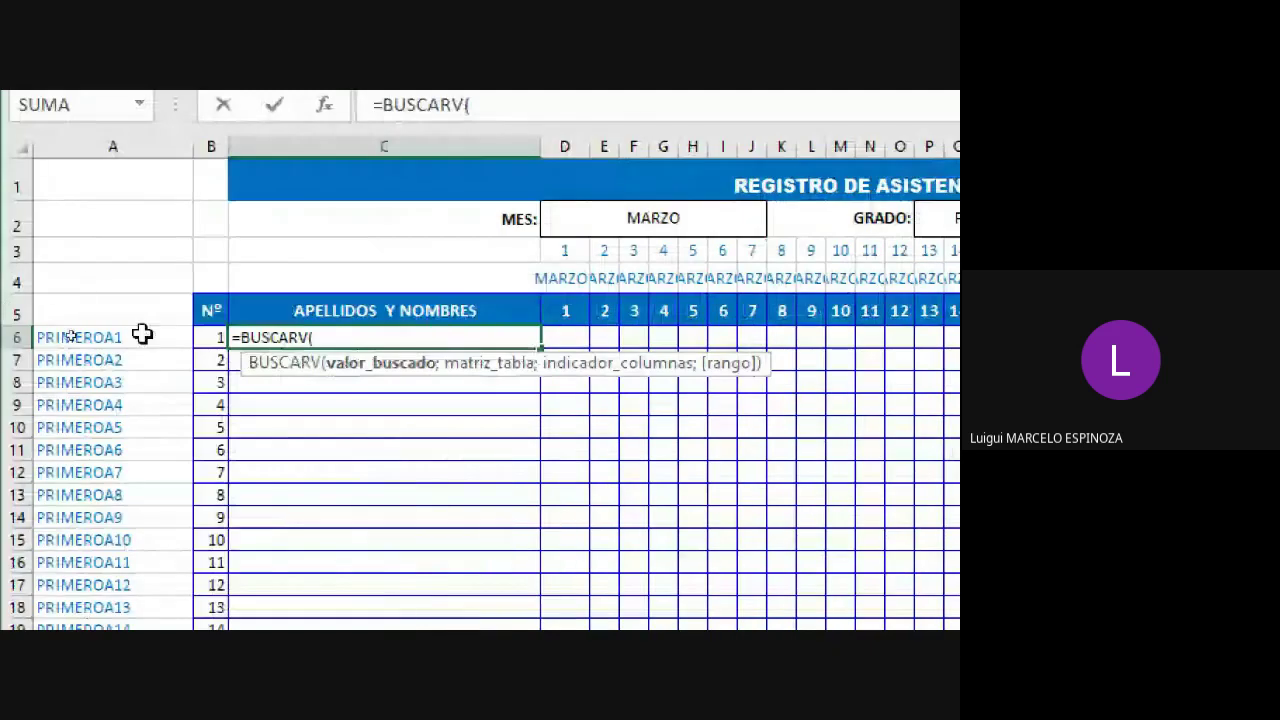
pyautogui.click(71, 336)
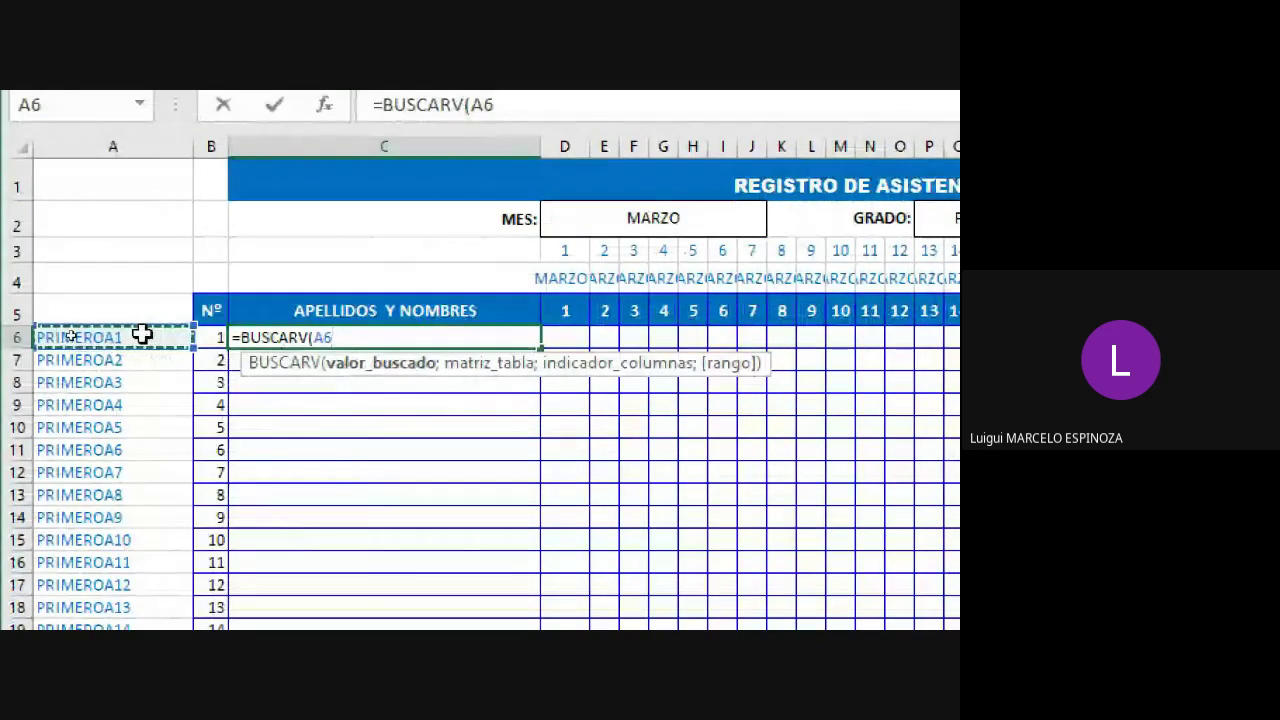
pyautogui.press('super')
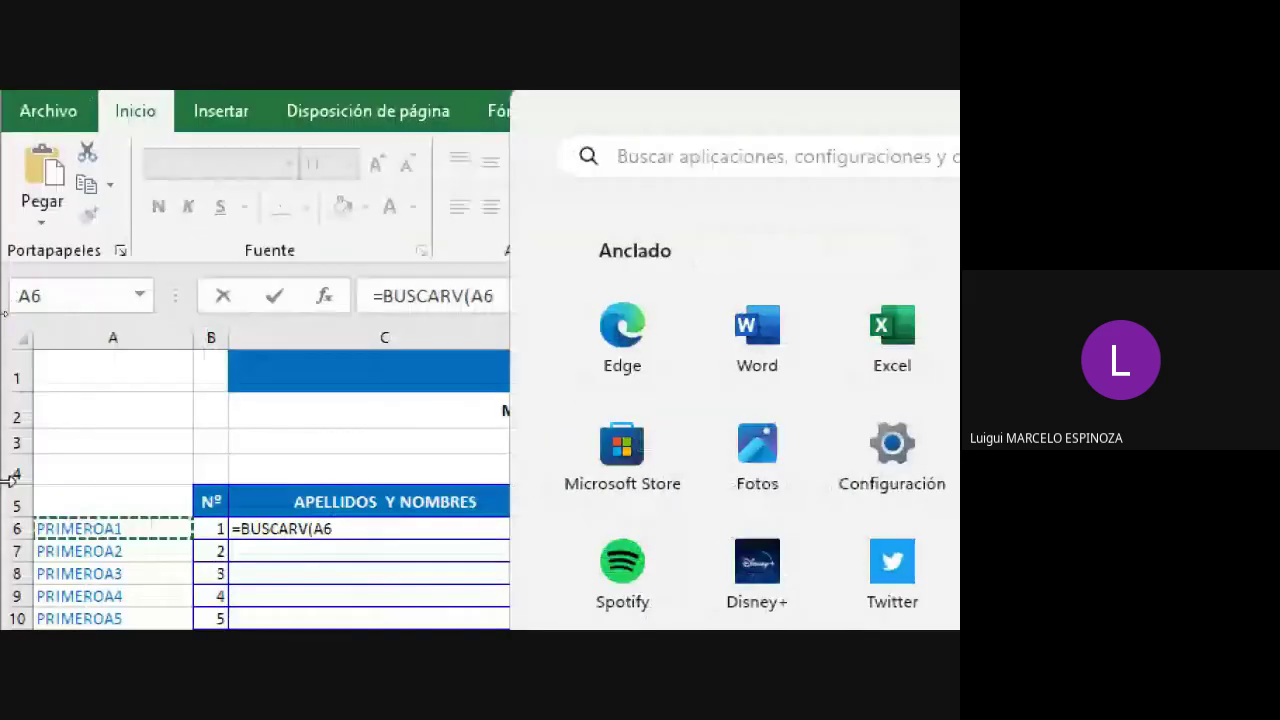
pyautogui.press('super')
pyautogui.scroll(-4, 346, 506)
pyautogui.scroll(2, 297, 491)
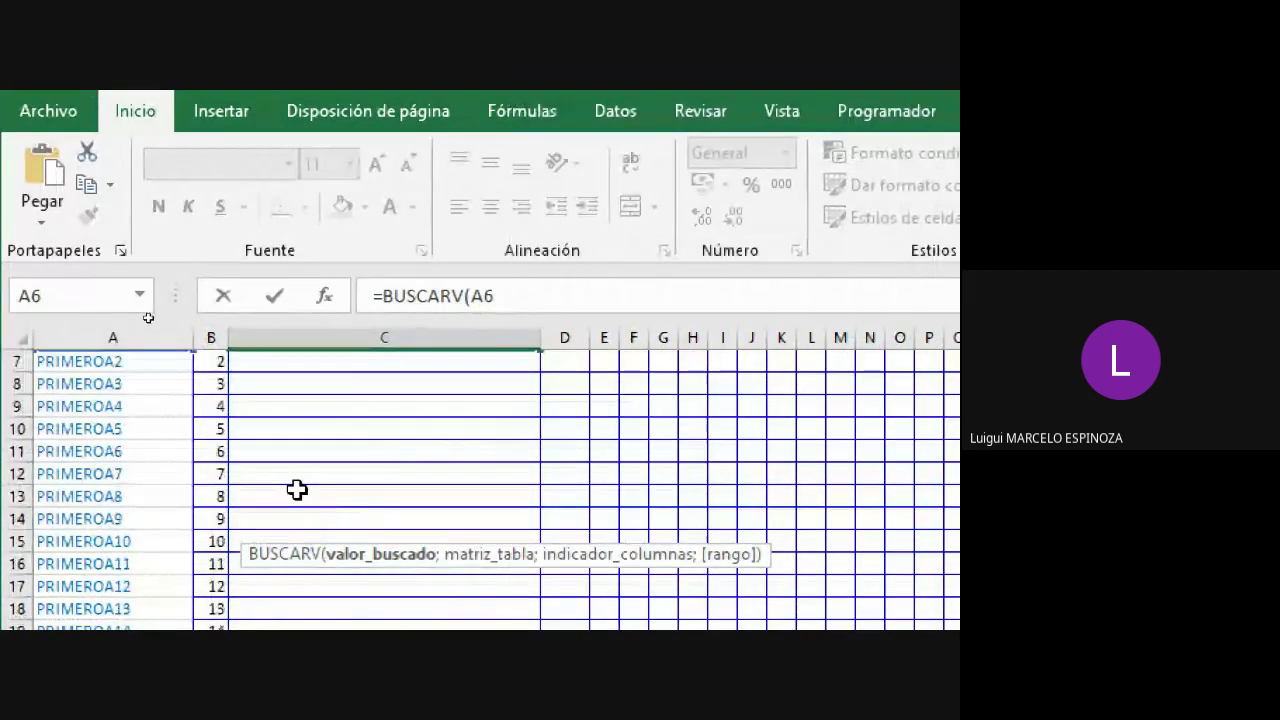
pyautogui.scroll(2, 301, 527)
pyautogui.scroll(-1, 301, 527)
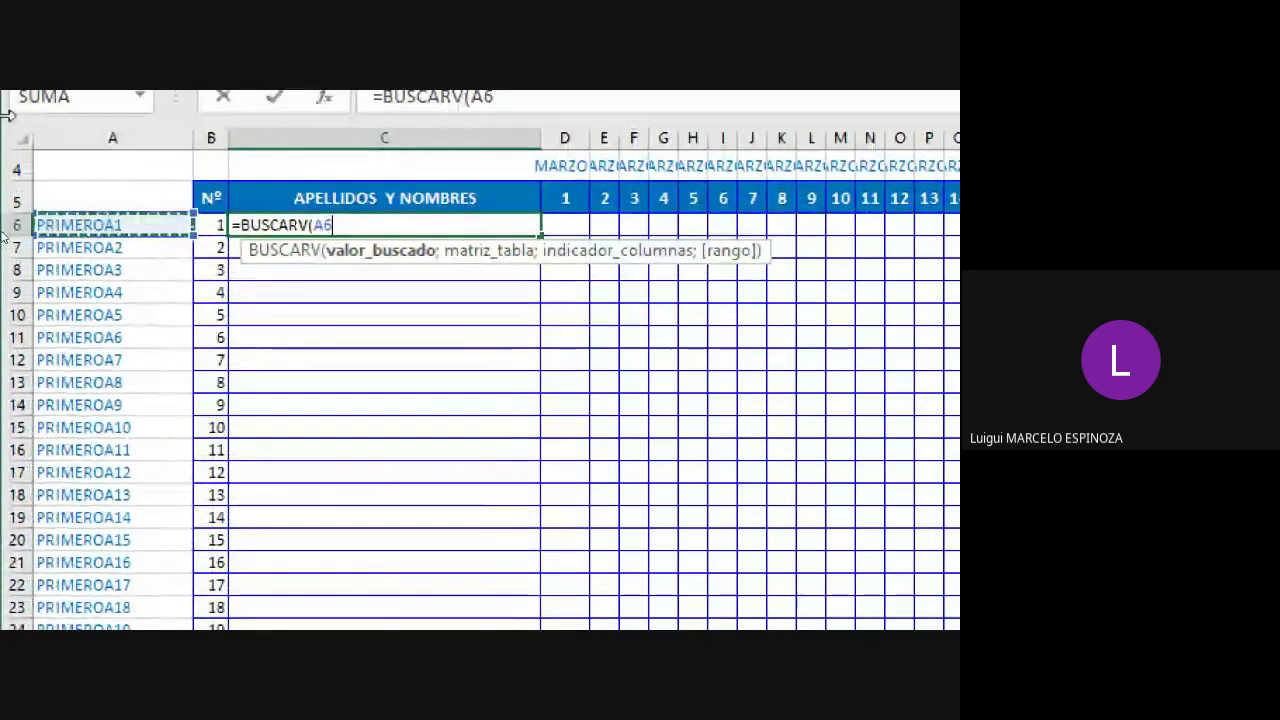
pyautogui.write(';')
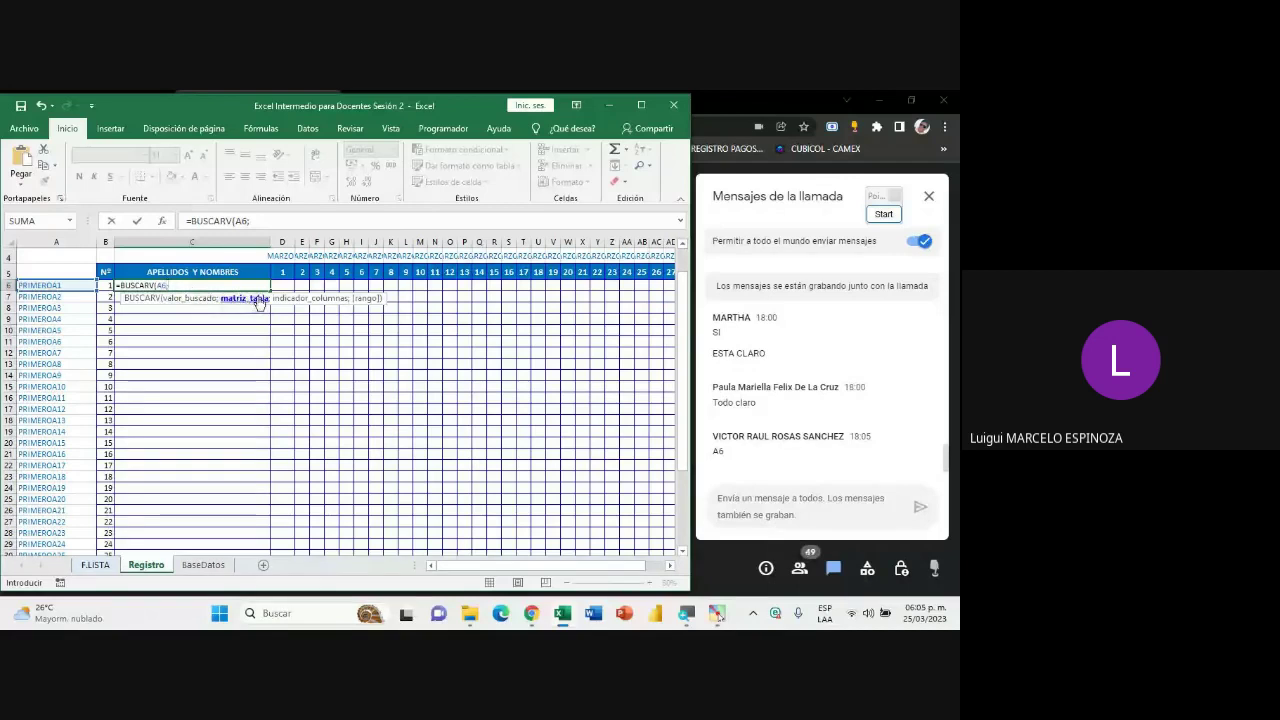
pyautogui.click(217, 566)
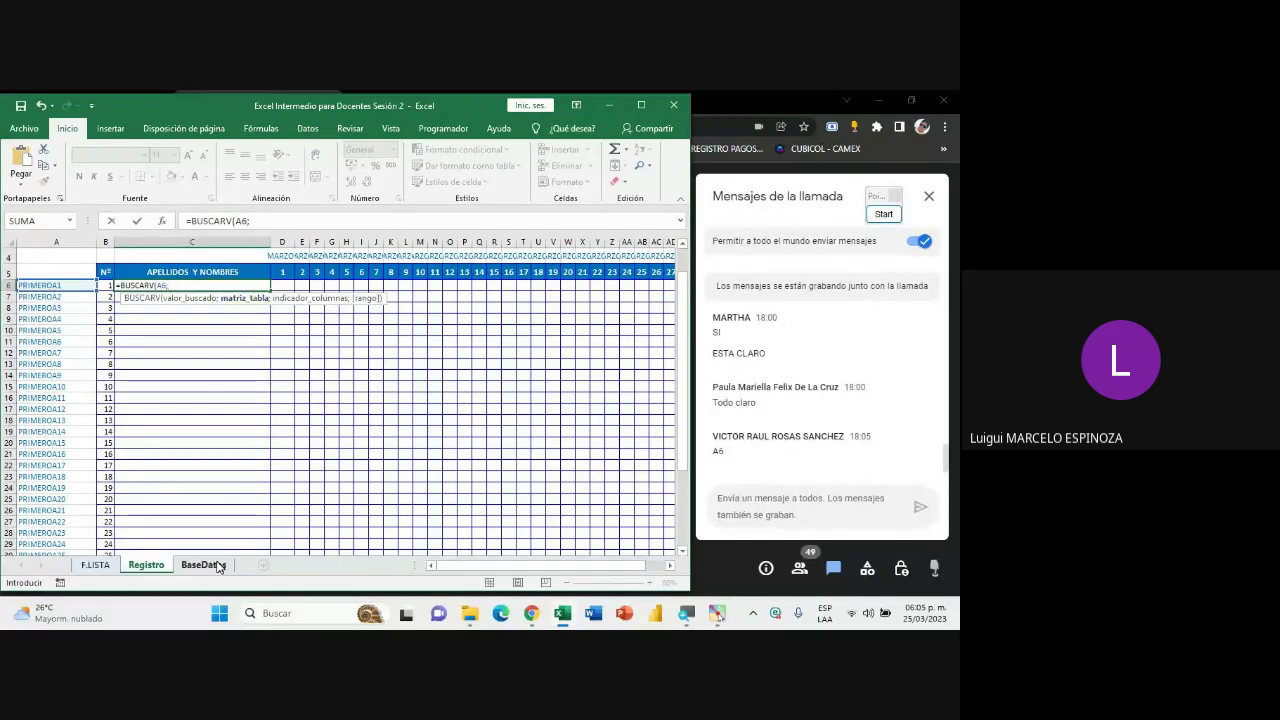
pyautogui.click(210, 566)
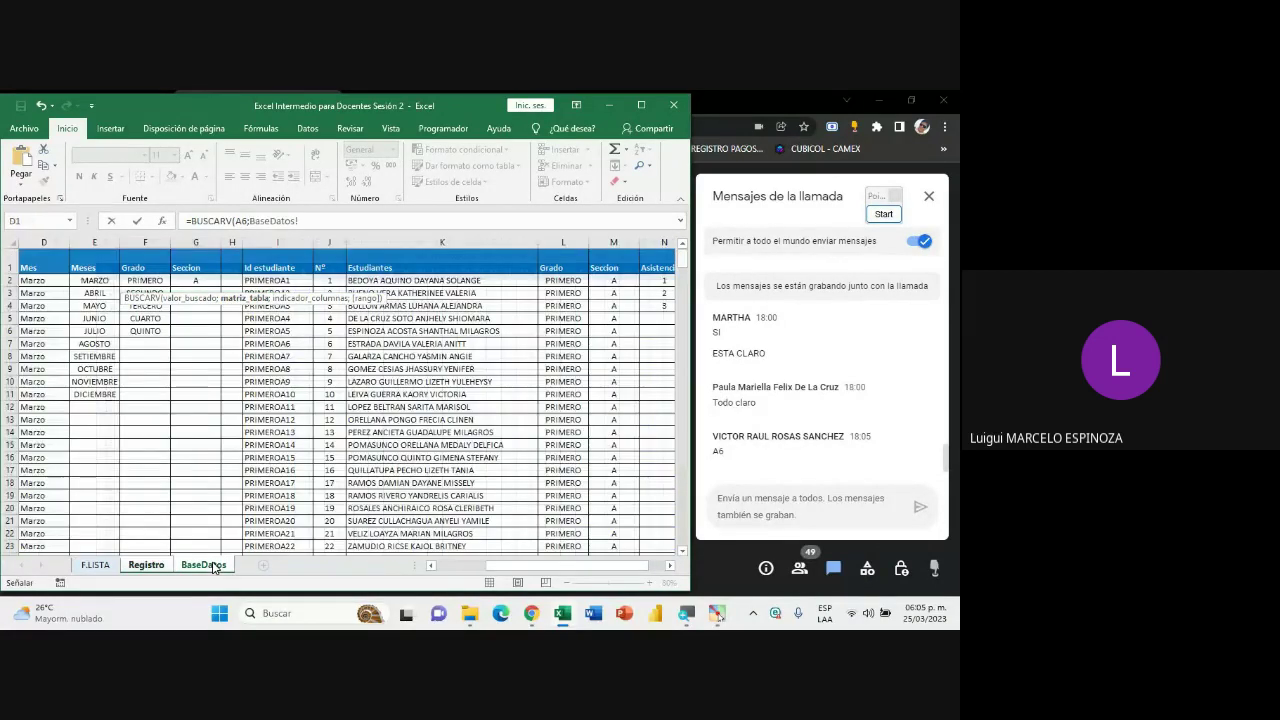
pyautogui.click(884, 214)
pyautogui.click(875, 395)
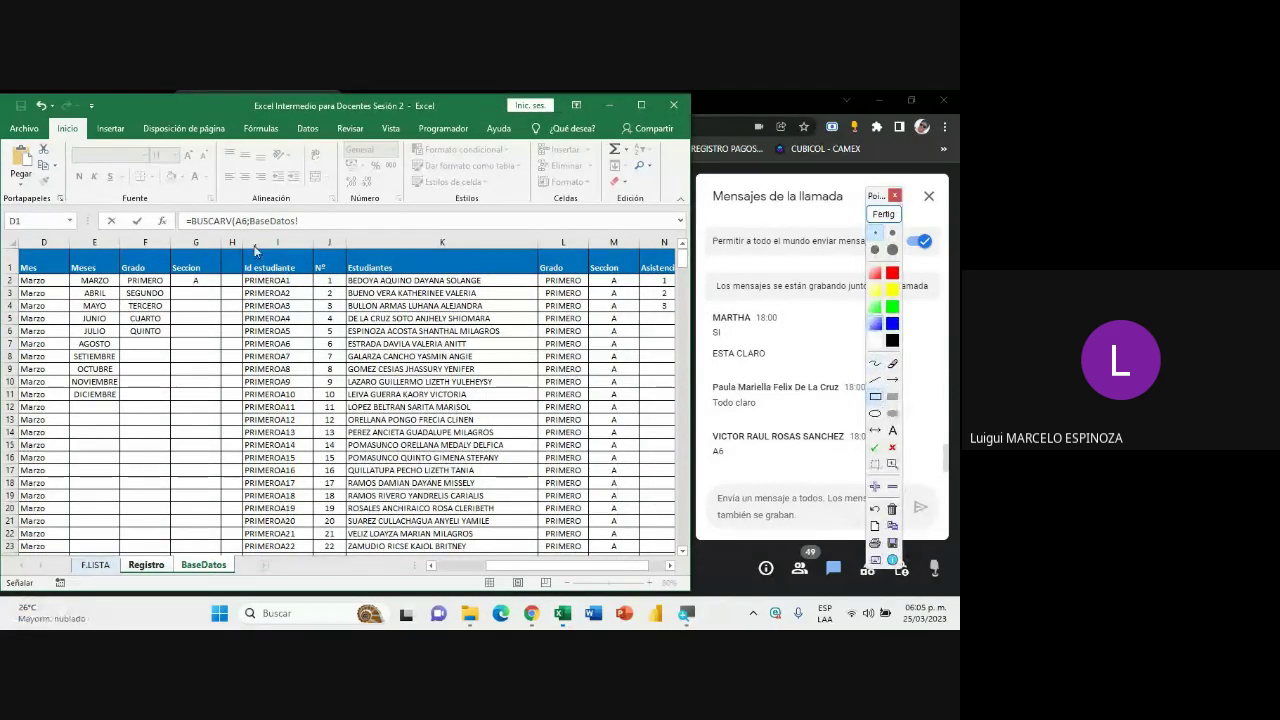
pyautogui.moveTo(242, 246); pyautogui.dragTo(543, 561)
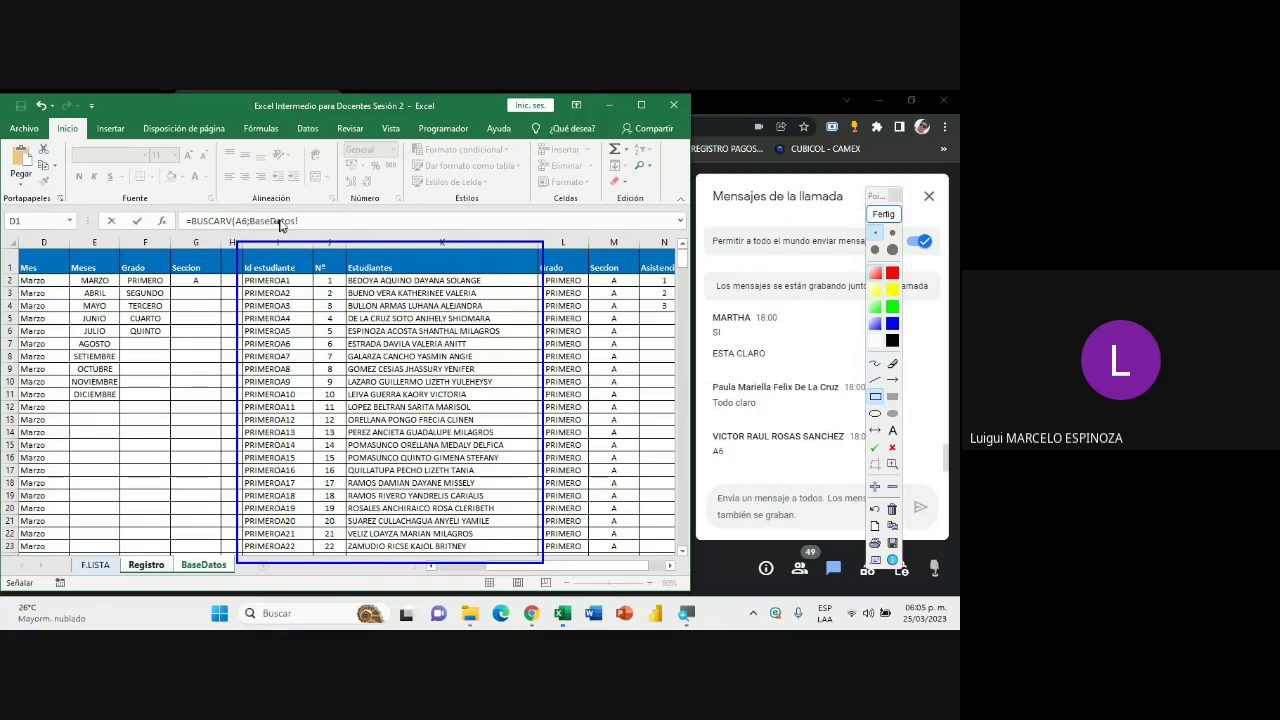
pyautogui.click(875, 363)
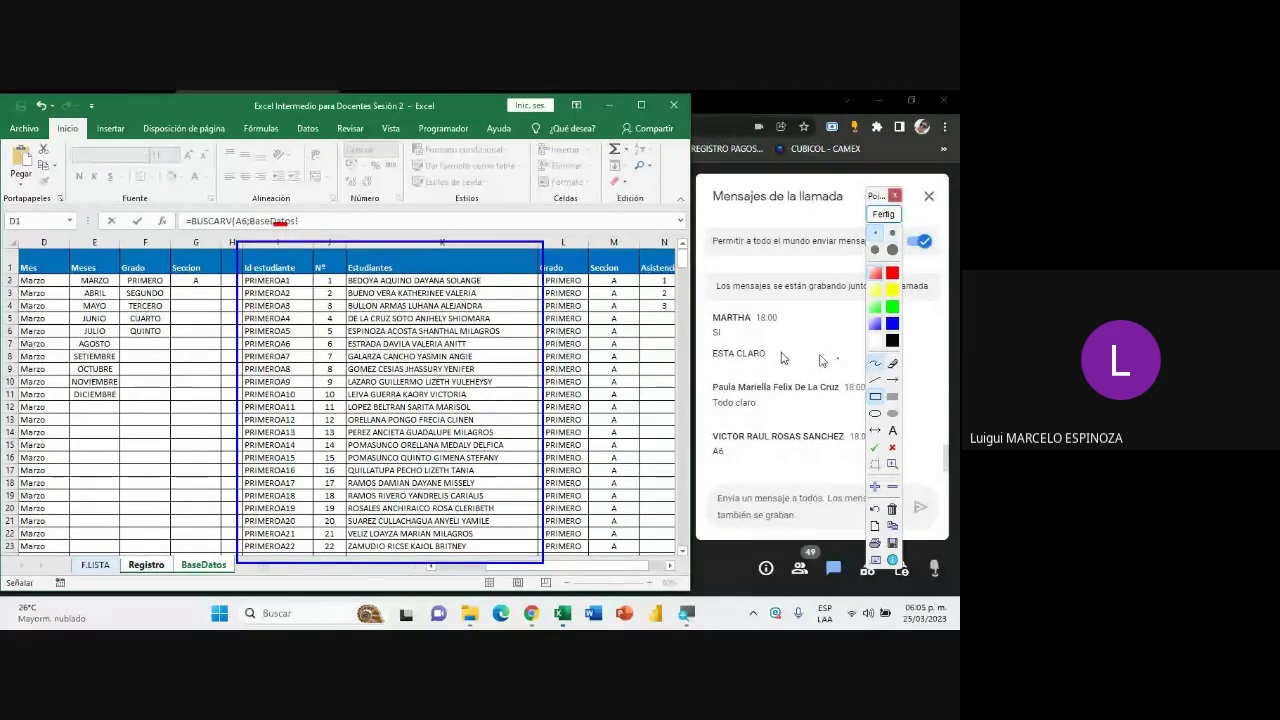
pyautogui.moveTo(280, 224); pyautogui.dragTo(338, 230)
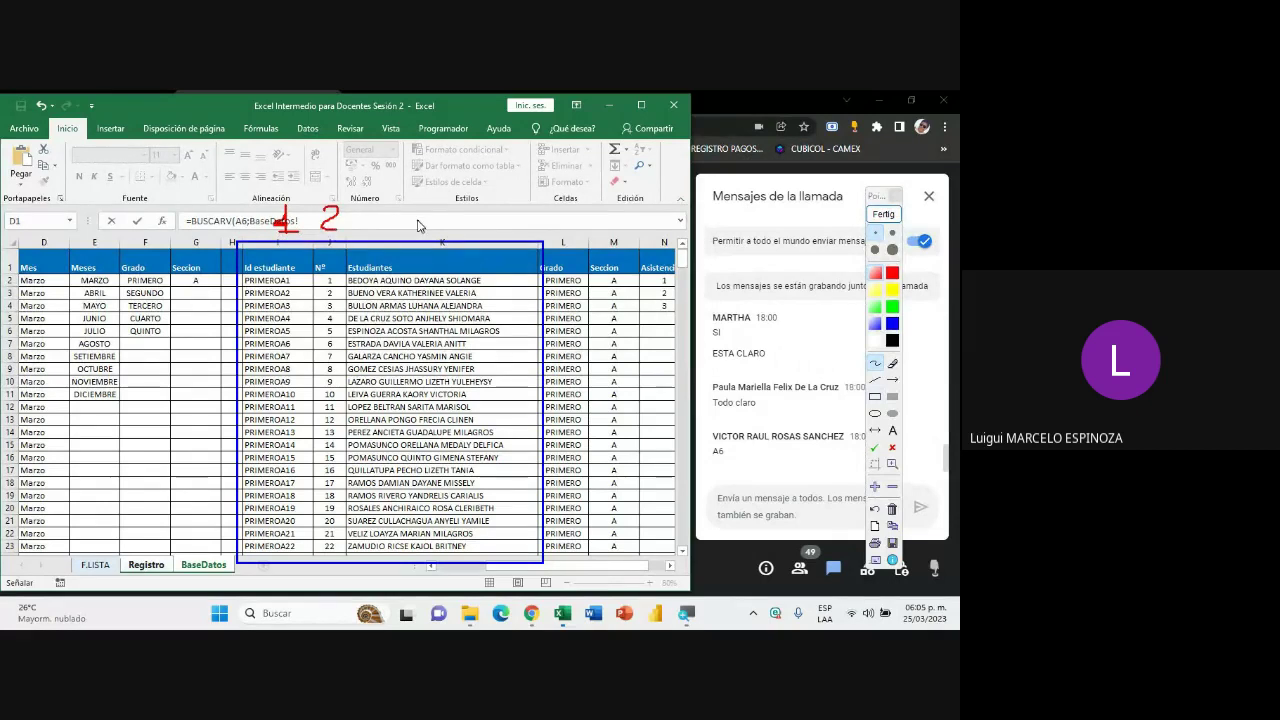
pyautogui.moveTo(409, 211); pyautogui.dragTo(411, 230)
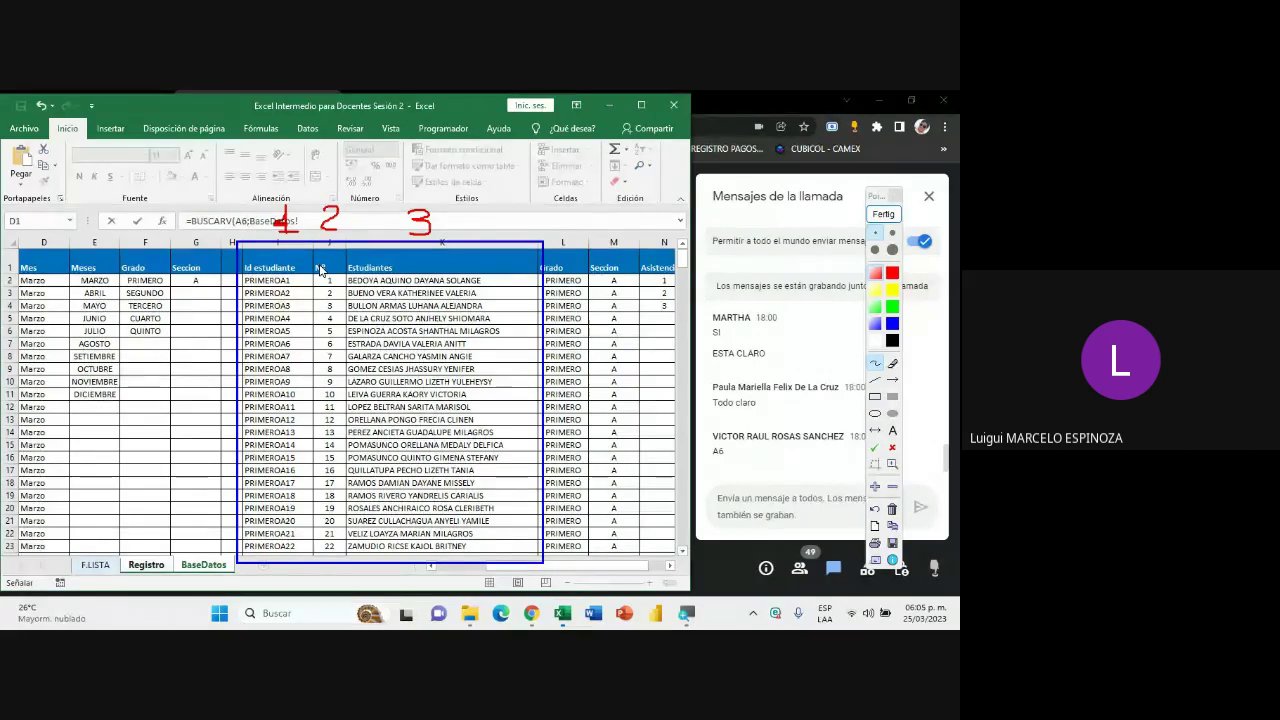
pyautogui.click(883, 215)
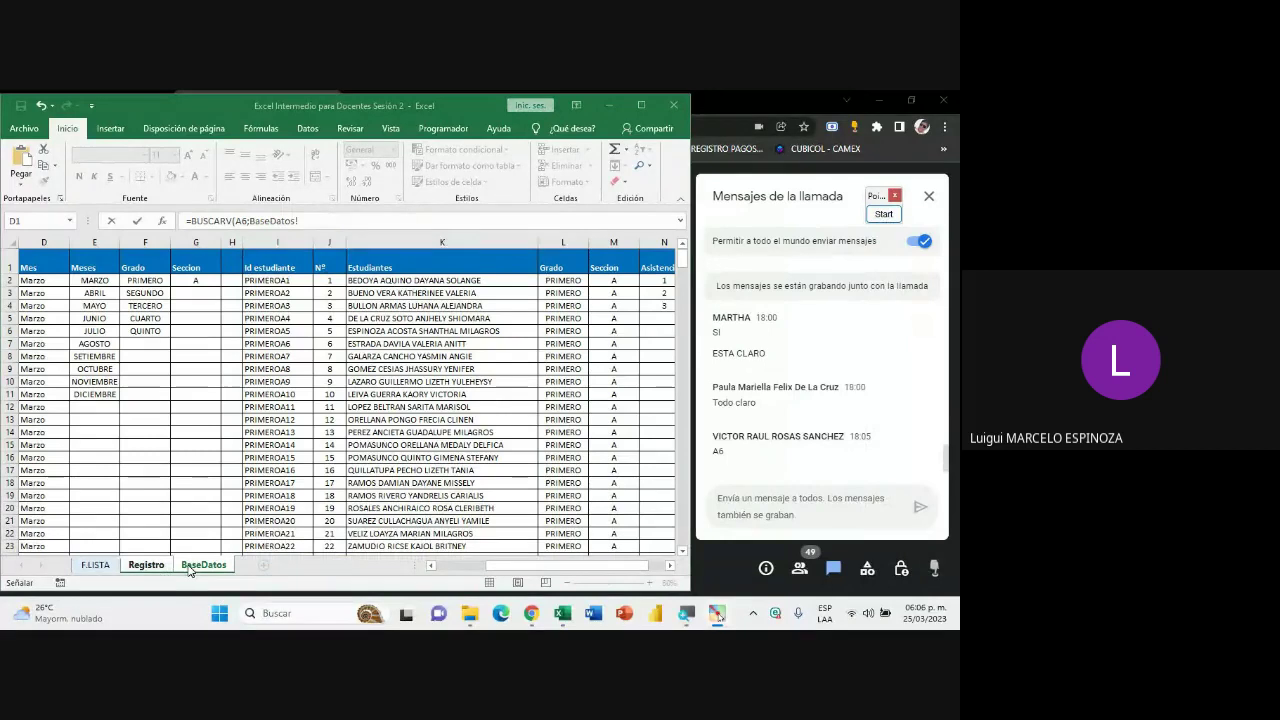
# - Select BaseDatos!I2:K91 as the BUSCARV lookup range and add the next argument separator
pyautogui.moveTo(262, 281); pyautogui.dragTo(455, 596)
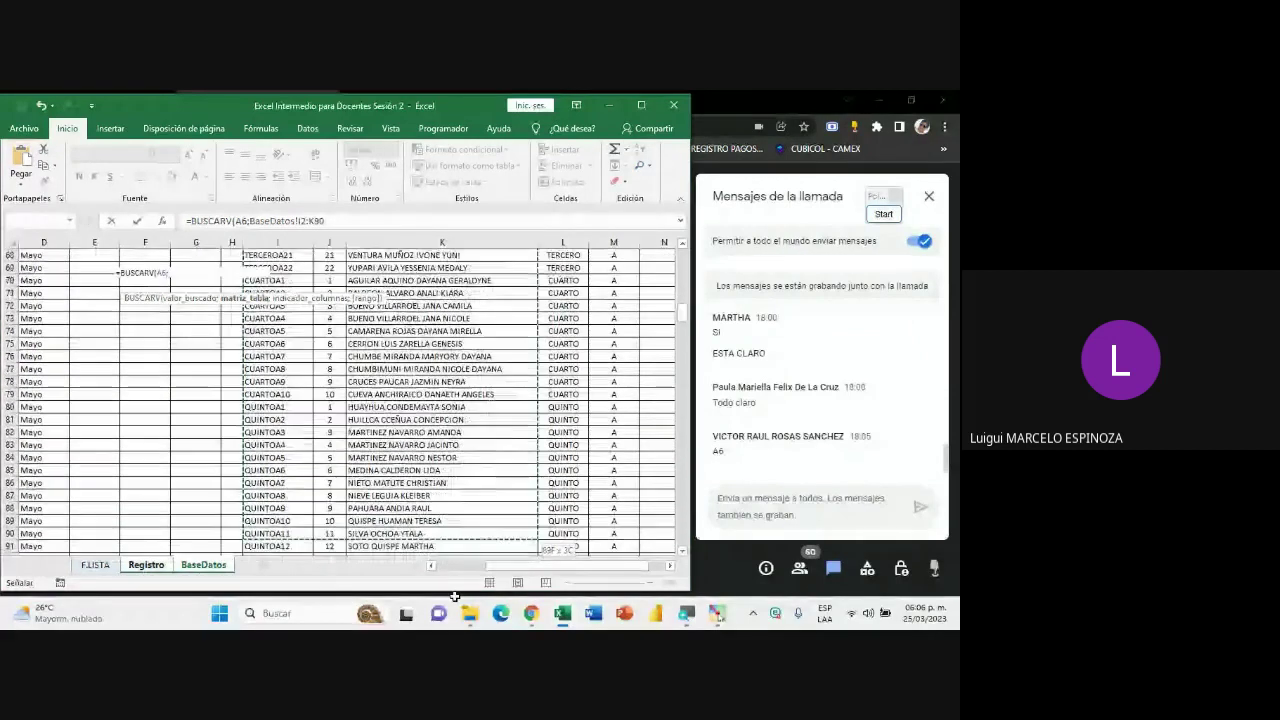
pyautogui.moveTo(455, 596); pyautogui.dragTo(405, 507)
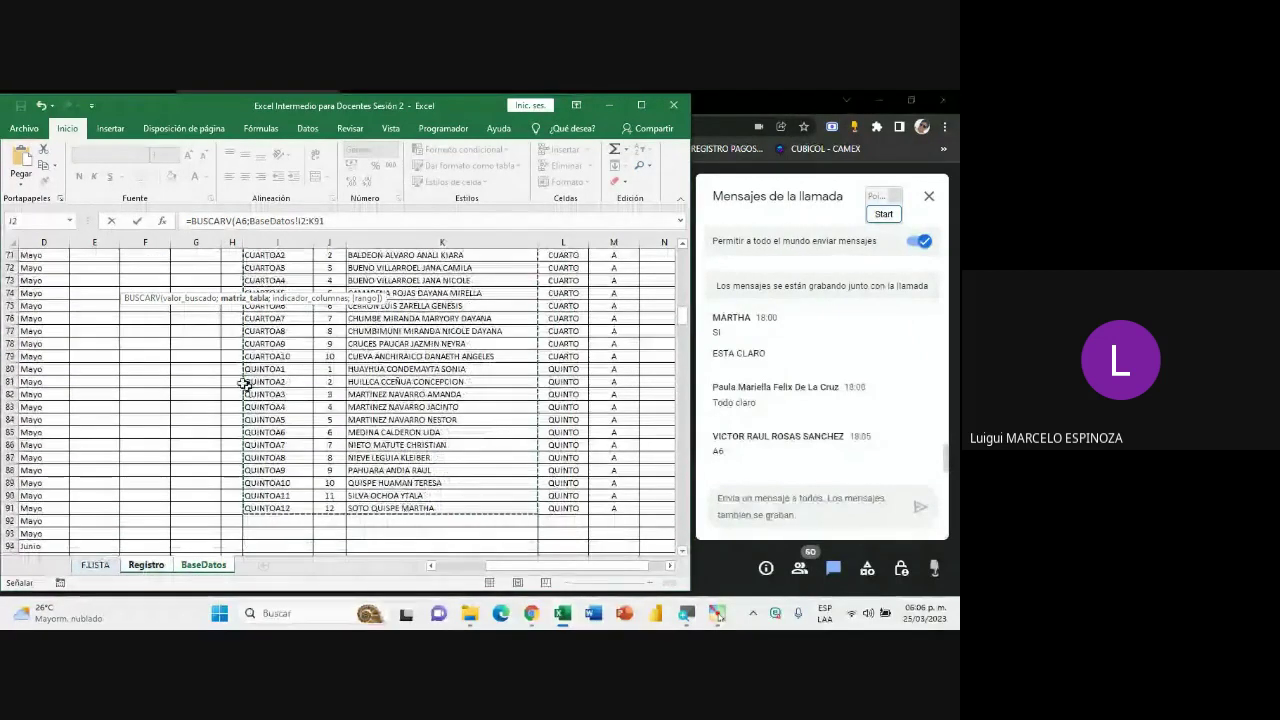
pyautogui.scroll(3, 265, 371)
pyautogui.scroll(10, 265, 371)
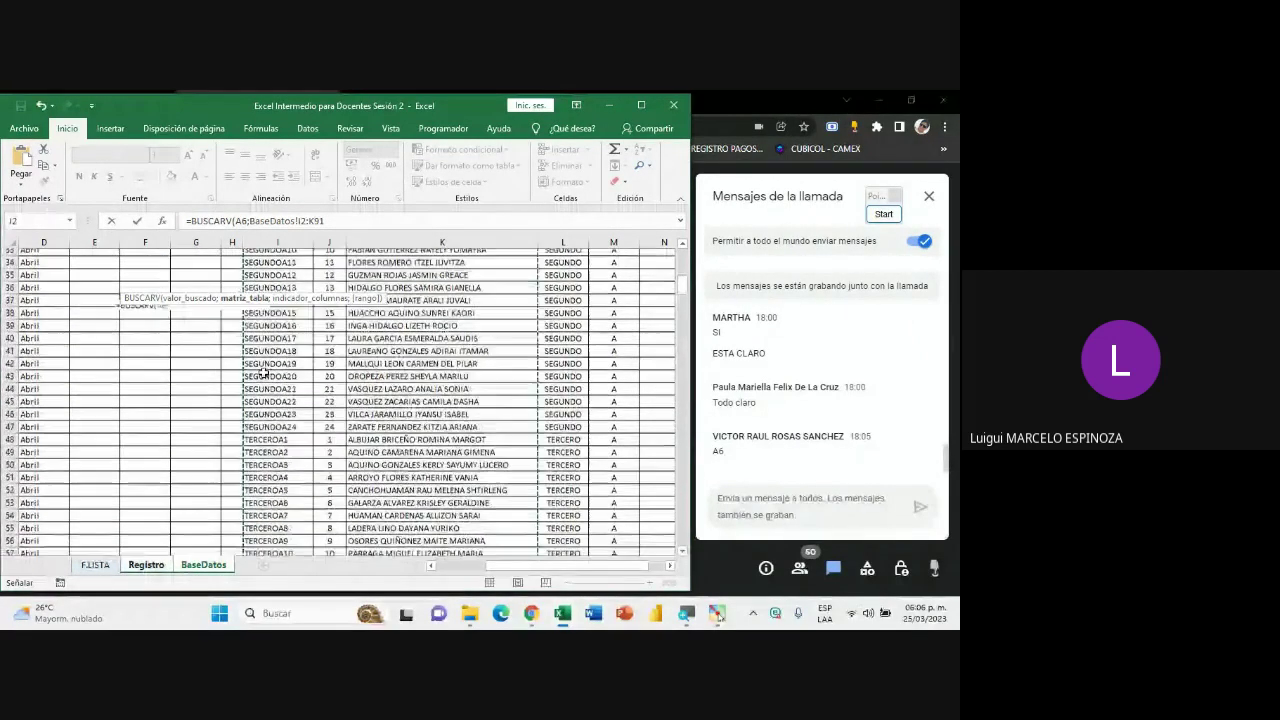
pyautogui.scroll(2, 265, 371)
pyautogui.scroll(8, 265, 371)
pyautogui.scroll(1, 263, 371)
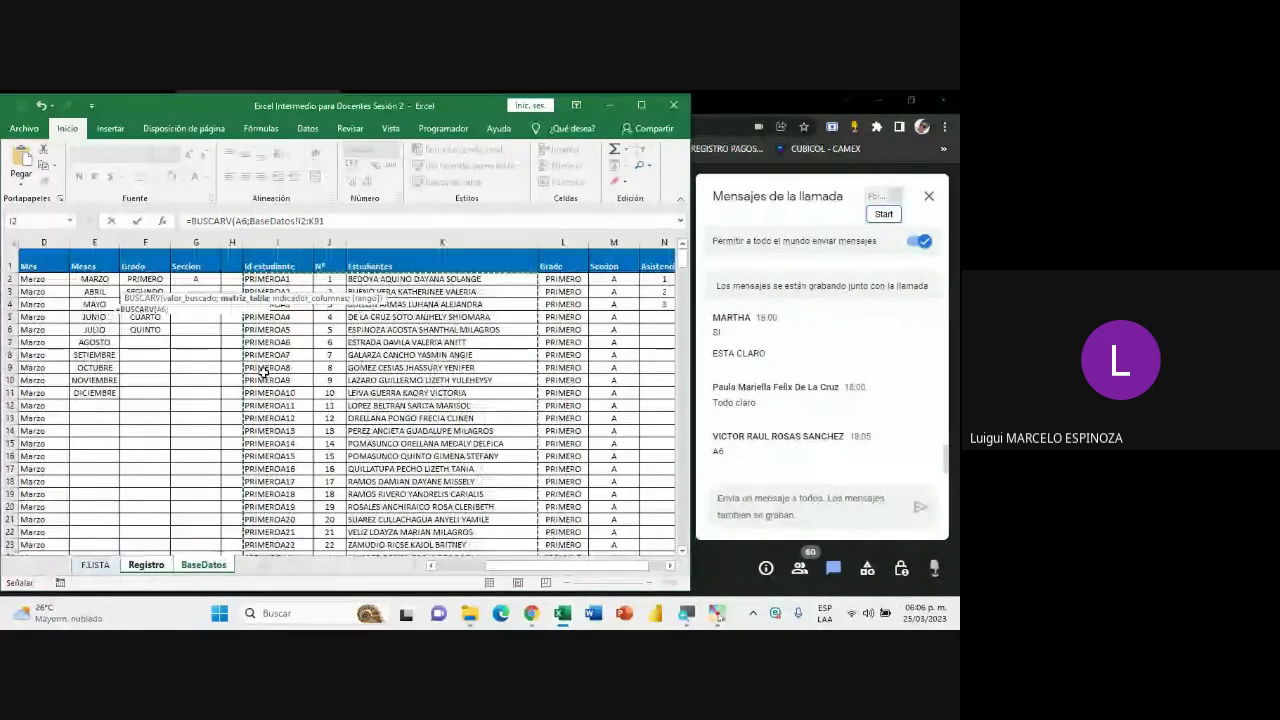
pyautogui.click(336, 221)
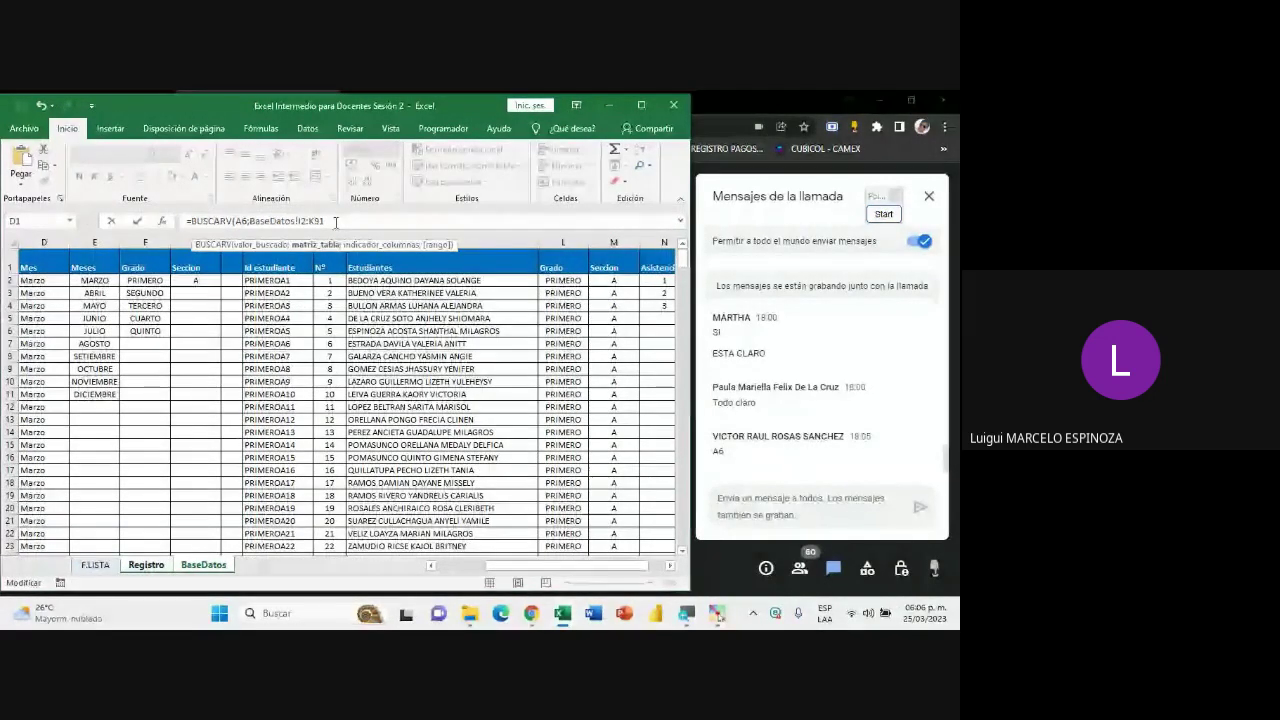
pyautogui.write(';')
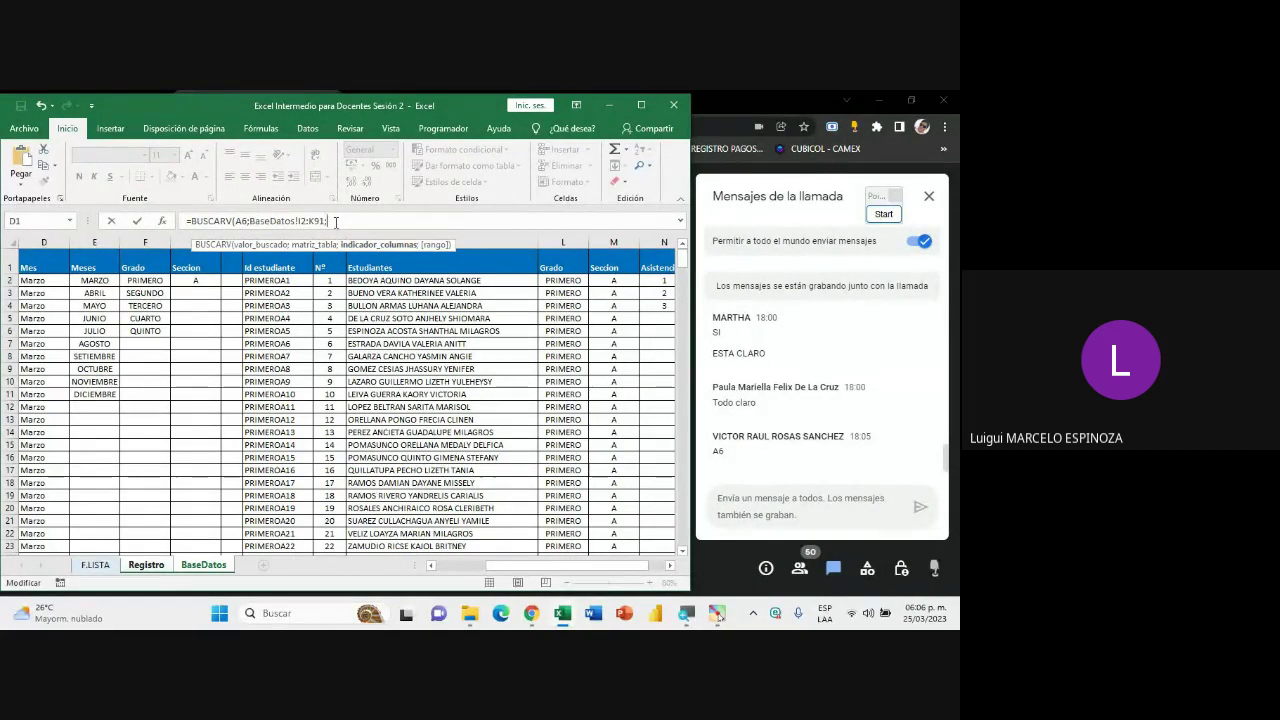
# - Outline the Id estudiante–Estudiantes columns and the first name with on-screen rectangles
pyautogui.click(883, 213)
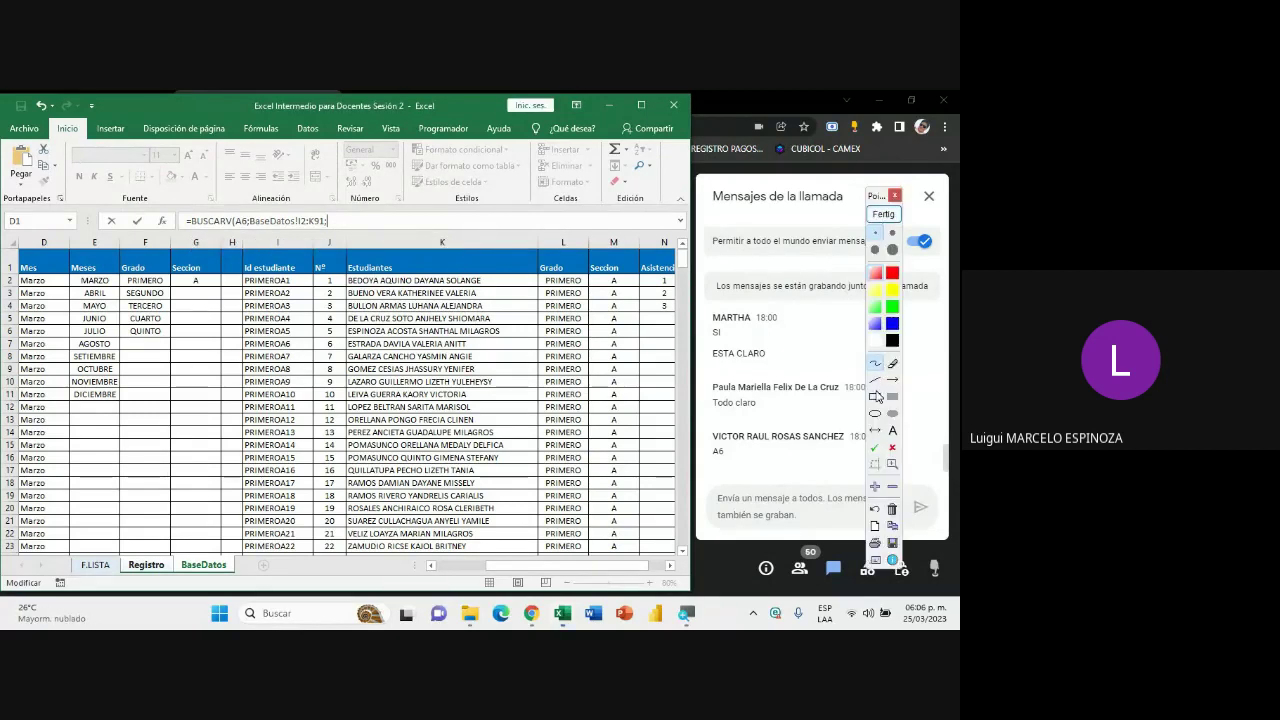
pyautogui.click(875, 397)
pyautogui.moveTo(239, 277); pyautogui.dragTo(542, 562)
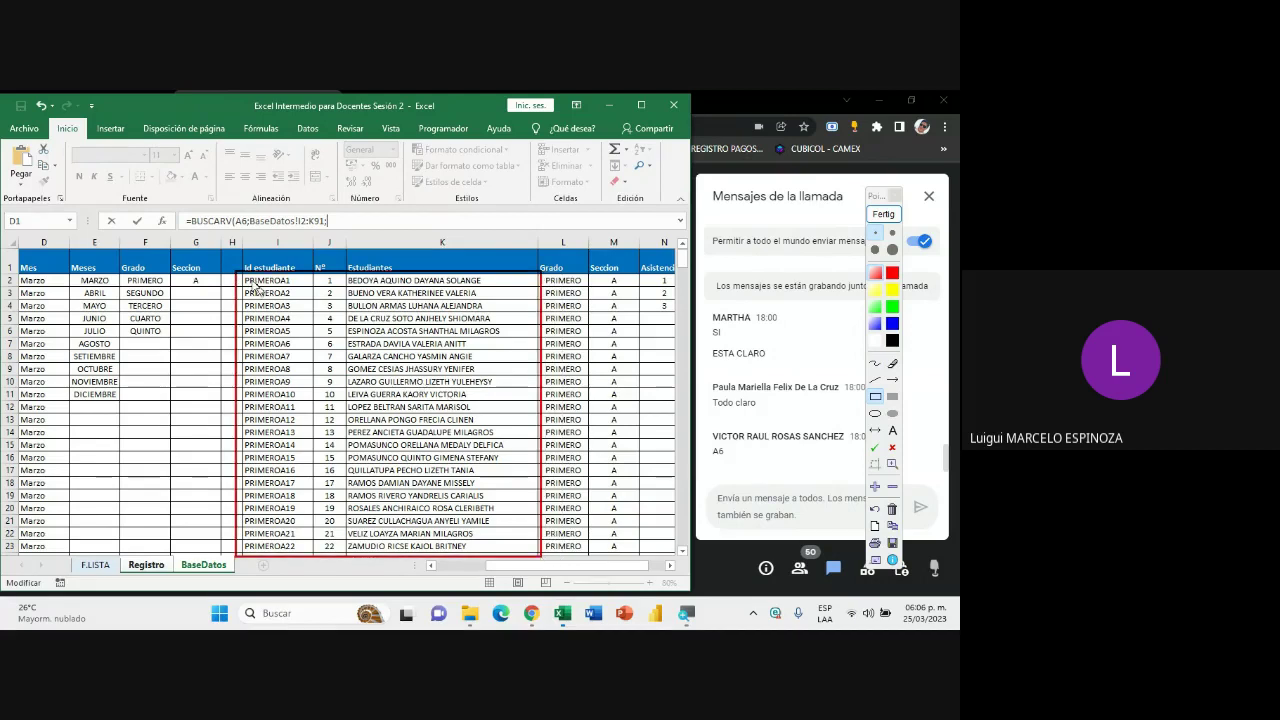
pyautogui.click(876, 325)
pyautogui.click(877, 397)
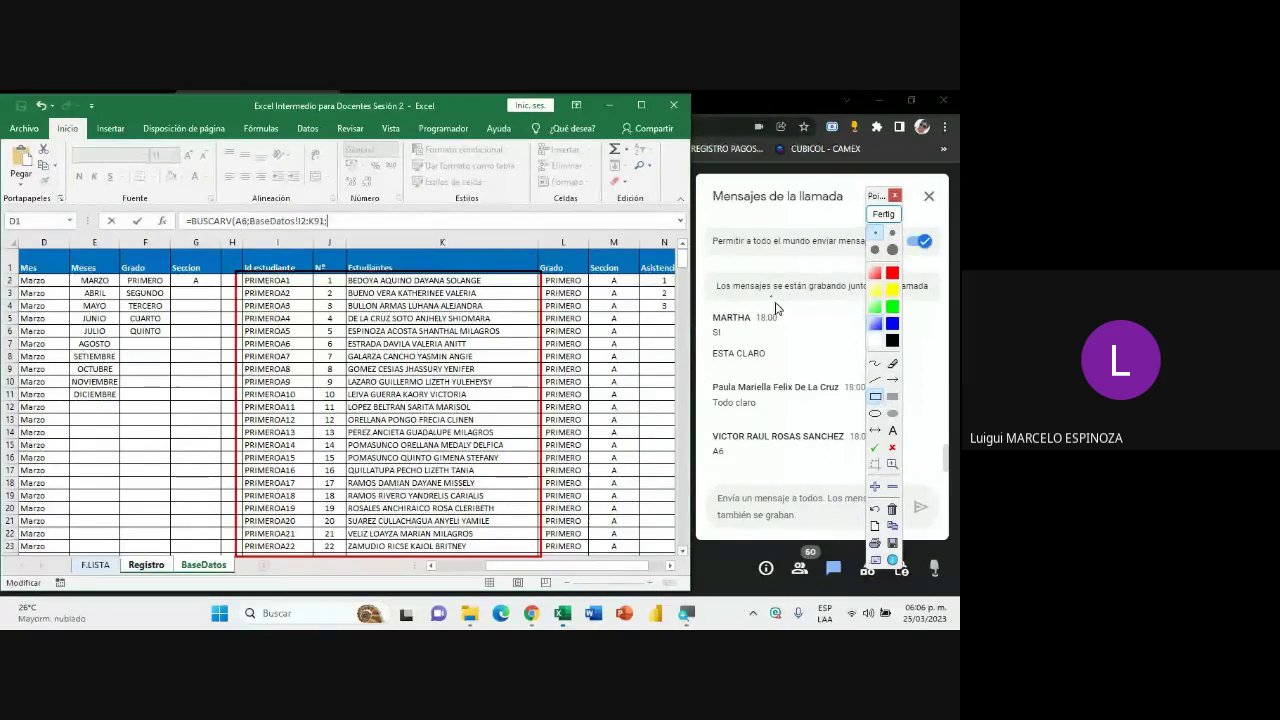
pyautogui.moveTo(344, 270); pyautogui.dragTo(541, 294)
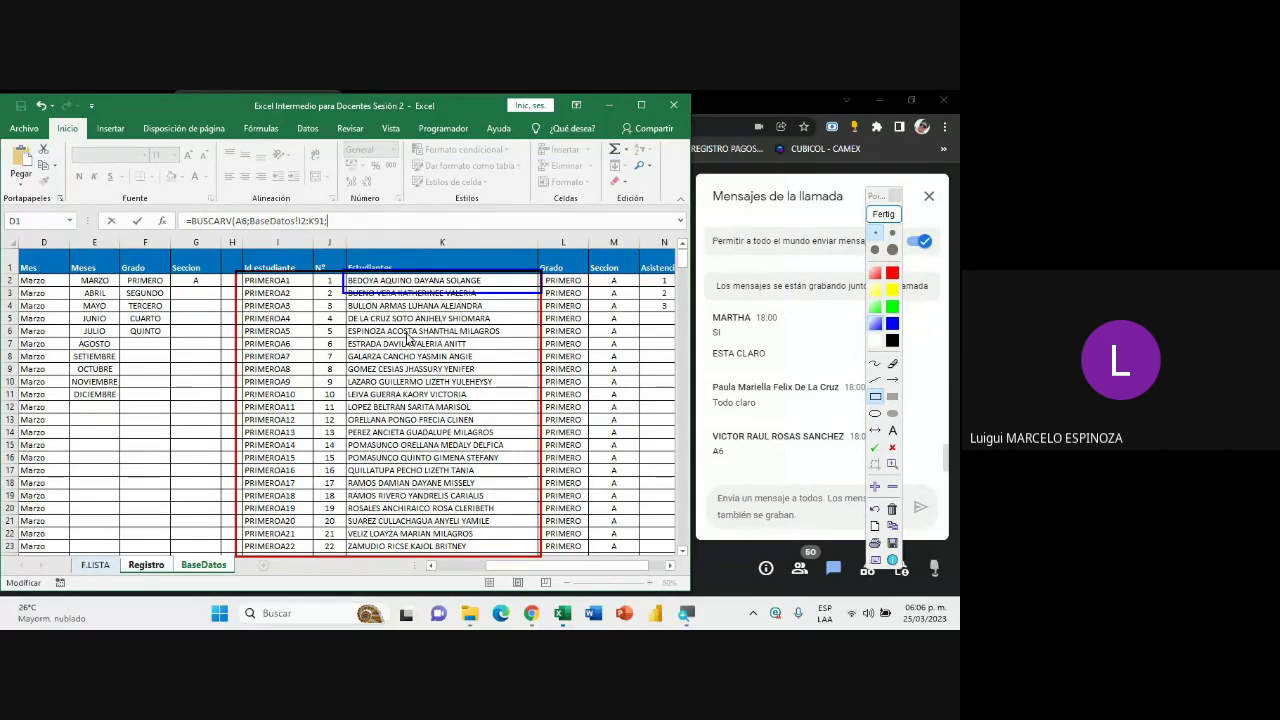
pyautogui.click(883, 214)
# - Complete the formula with column 3 and FALSO, then commit it
pyautogui.click(362, 221)
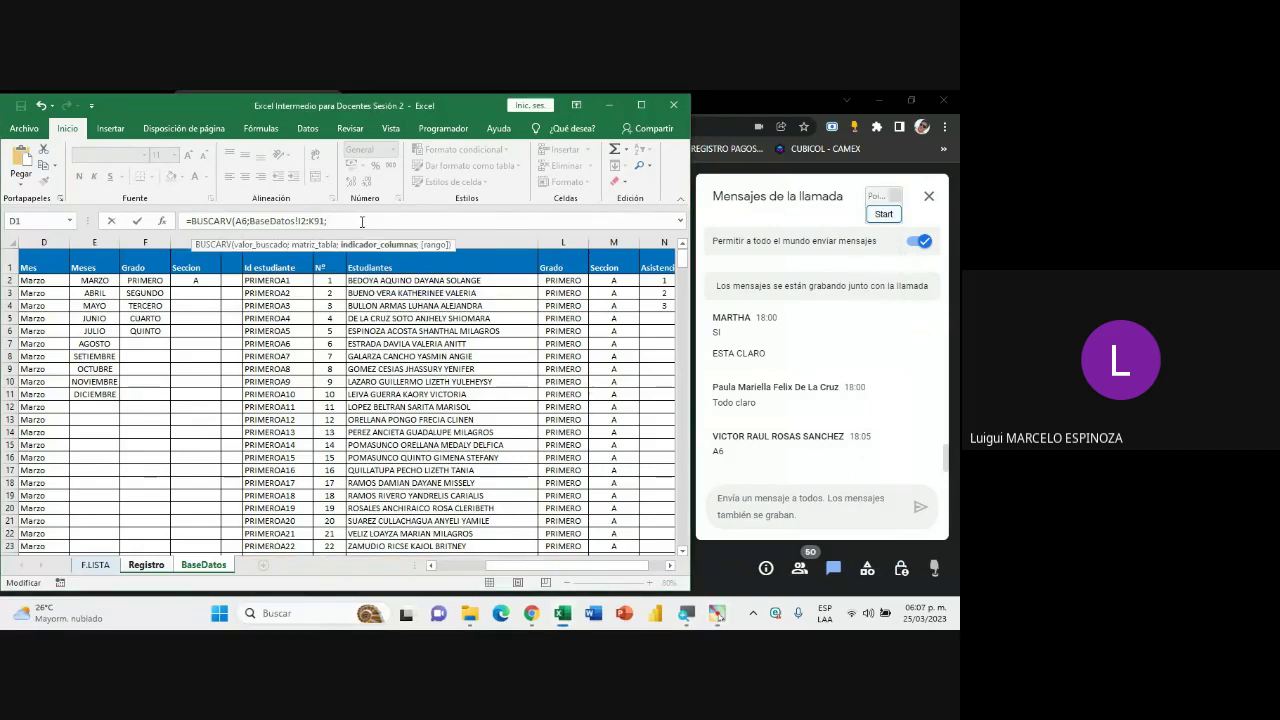
pyautogui.write('3;')
pyautogui.write('FALSO')
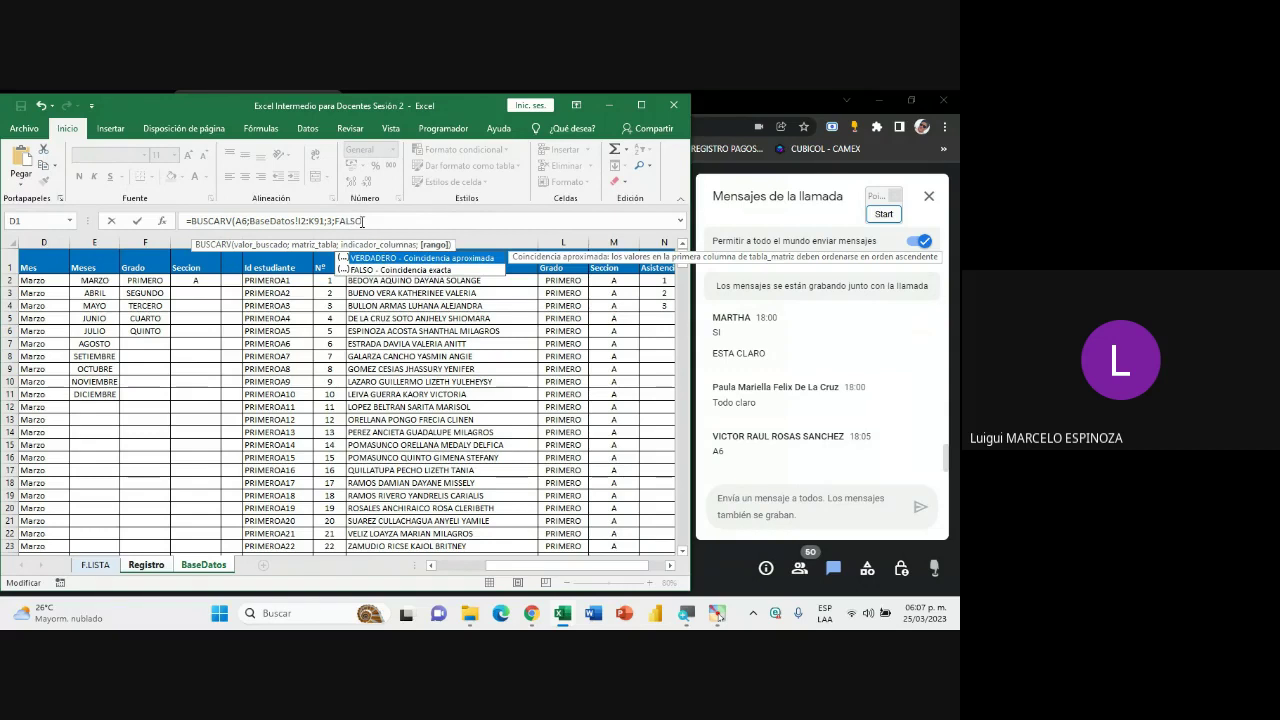
pyautogui.write(')')
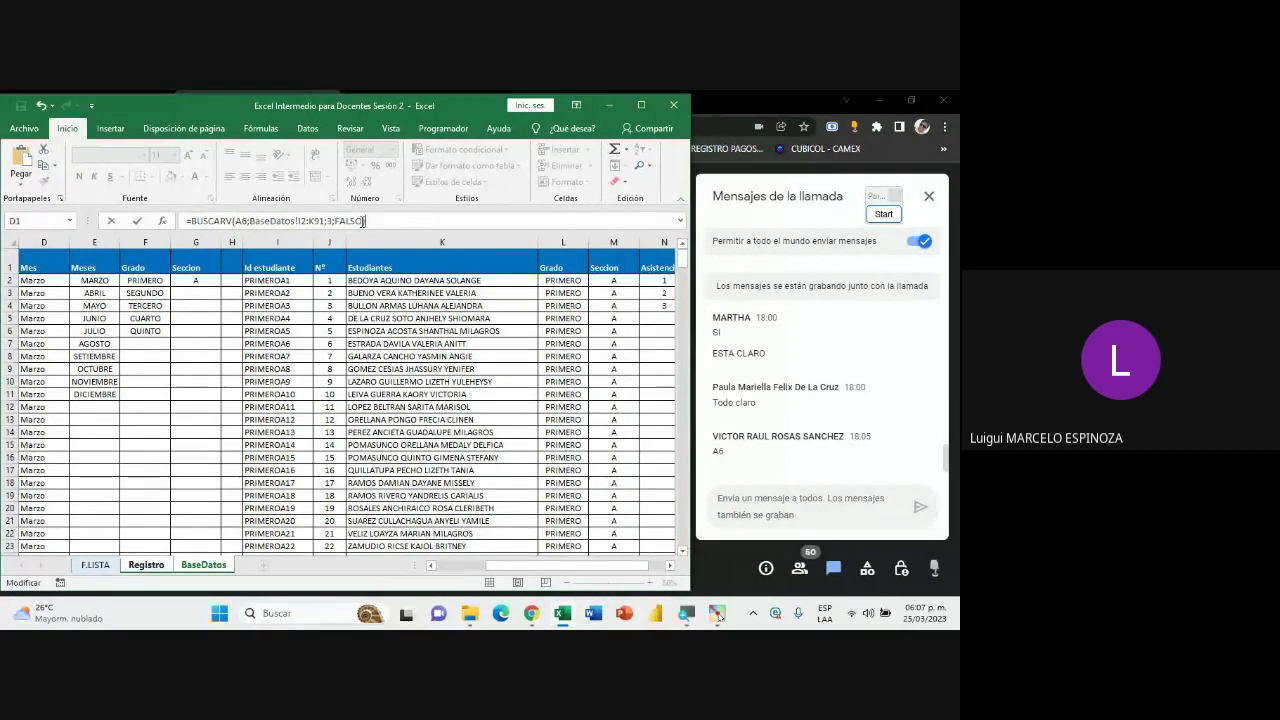
pyautogui.press('Return')
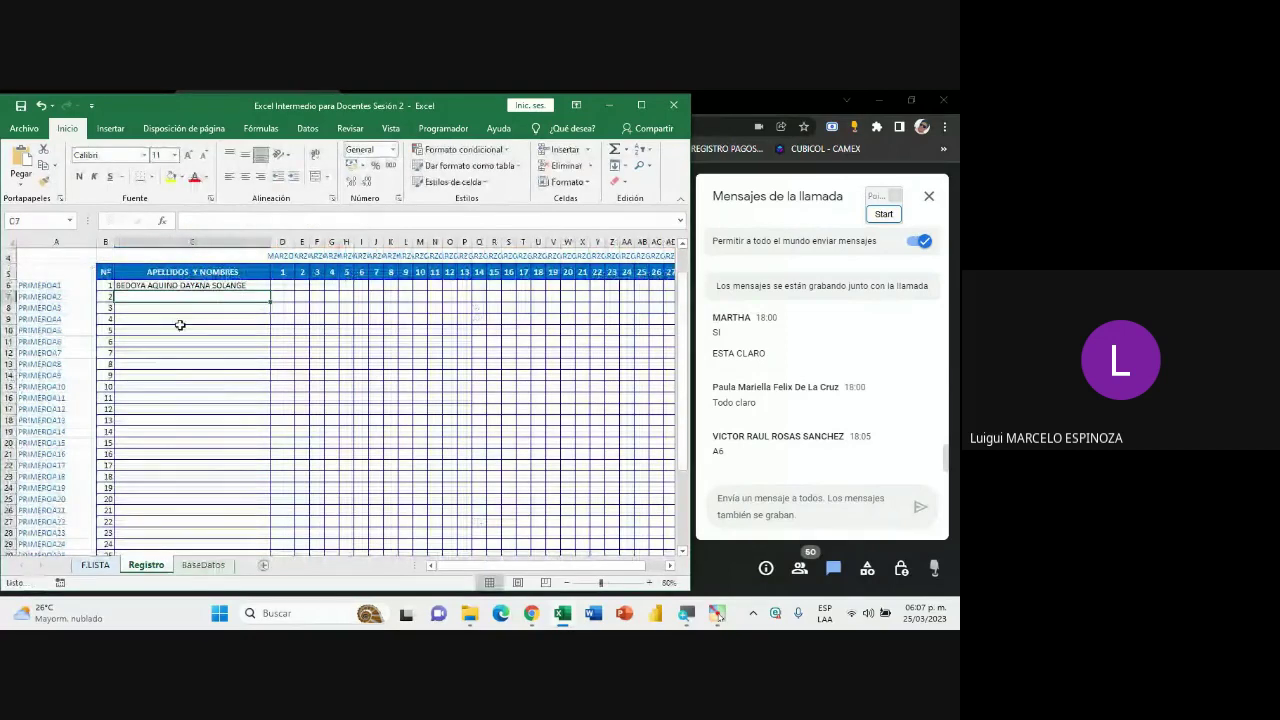
# - Select C6 and briefly check the BaseDatos sheet before returning to Registro
pyautogui.scroll(1, 180, 325)
pyautogui.click(148, 336)
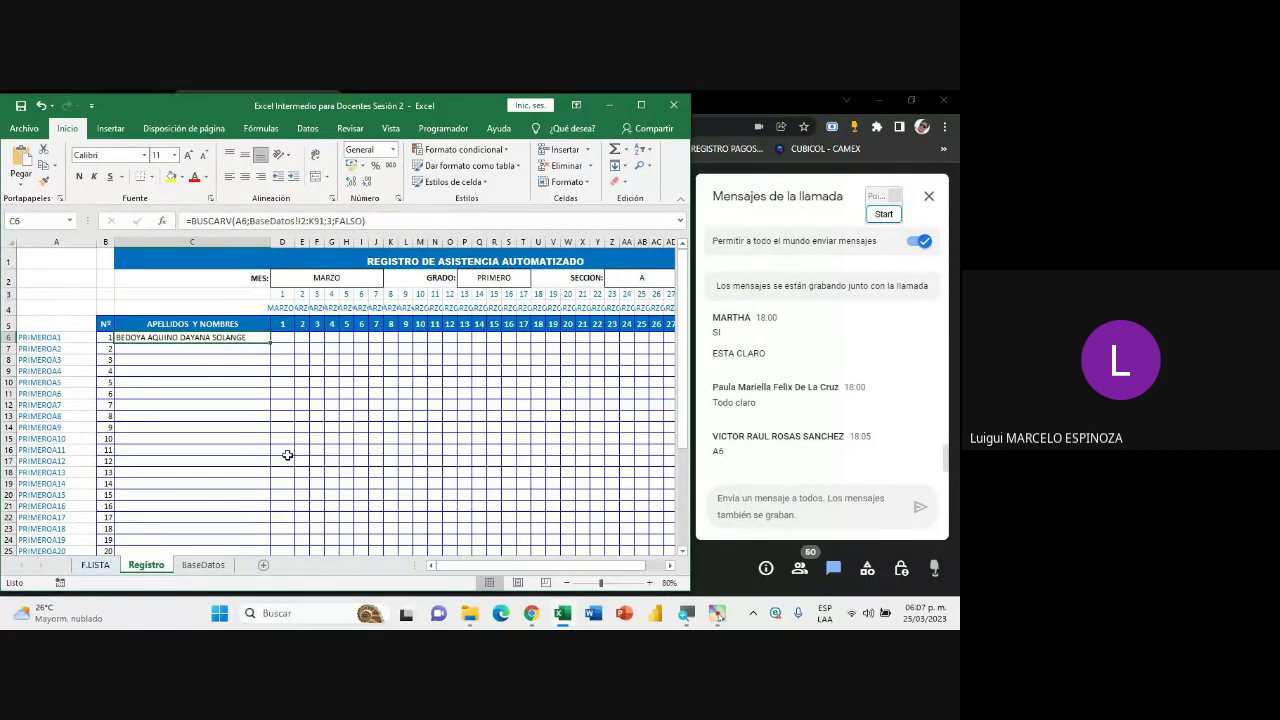
pyautogui.click(201, 565)
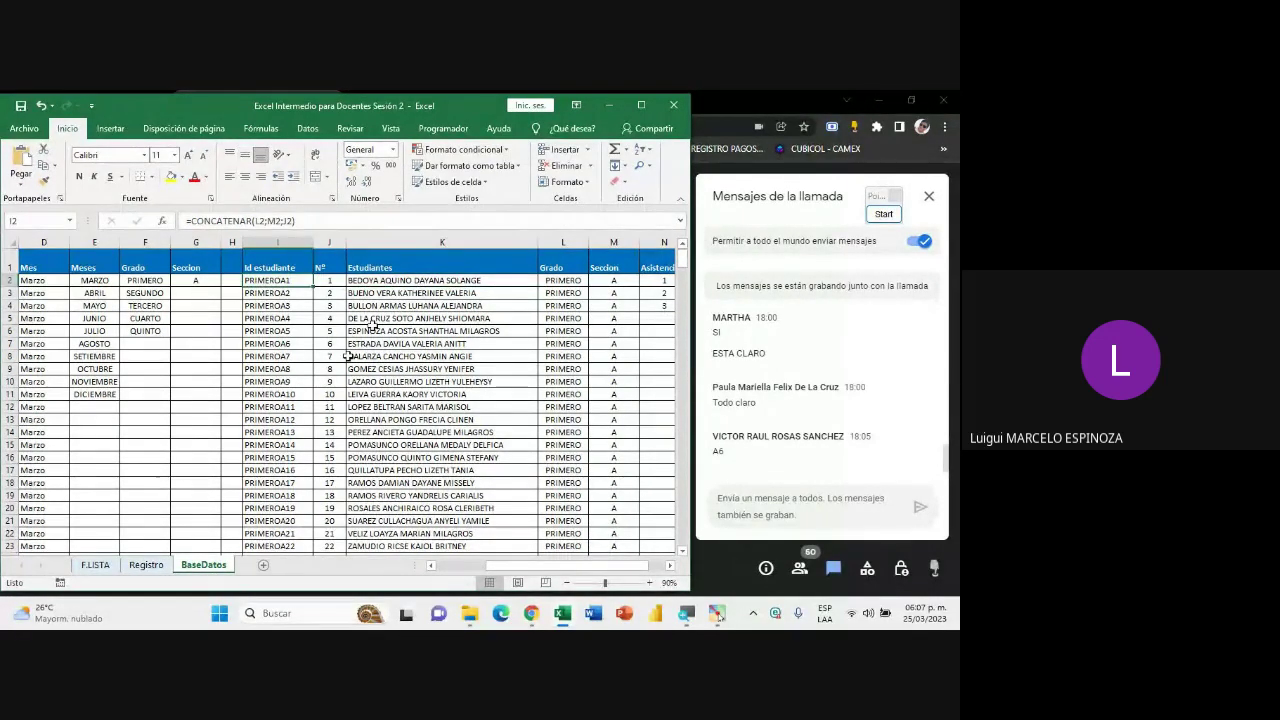
pyautogui.click(161, 568)
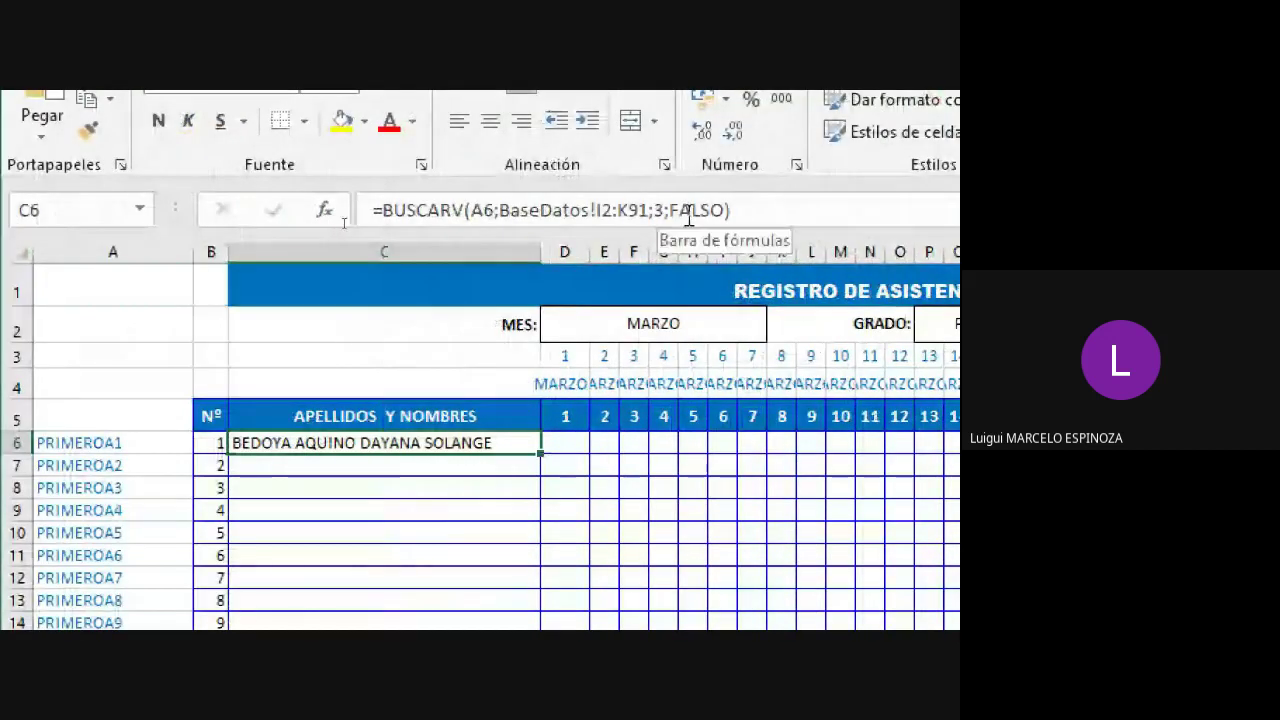
# - Make I2 and K91 absolute, giving BaseDatos!$I$2:$K$91, and confirm
pyautogui.click(620, 210)
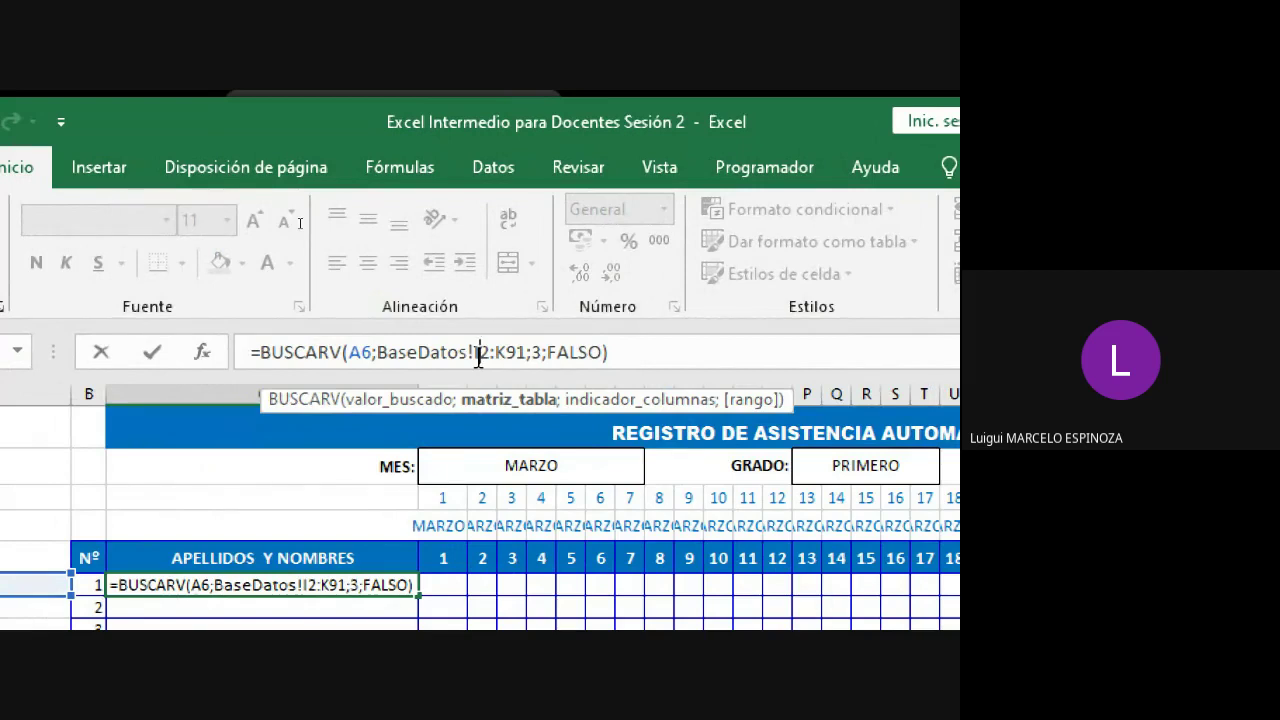
pyautogui.press('F4')
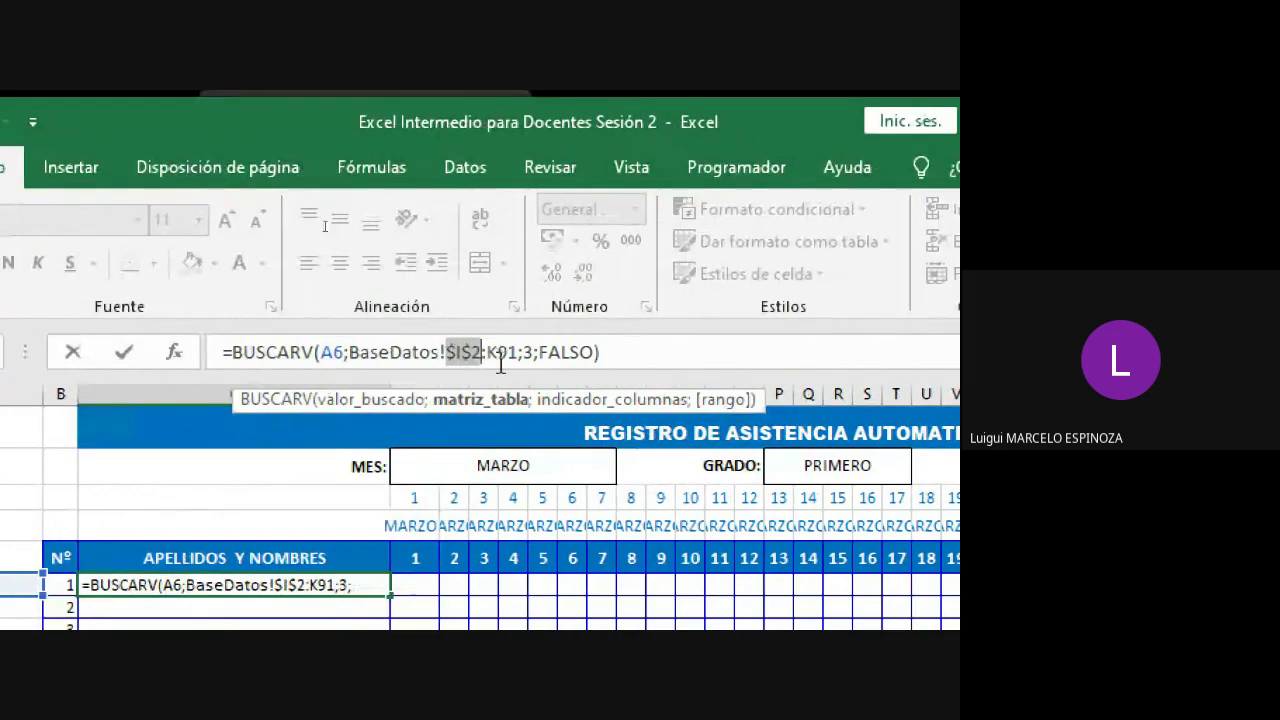
pyautogui.click(500, 354)
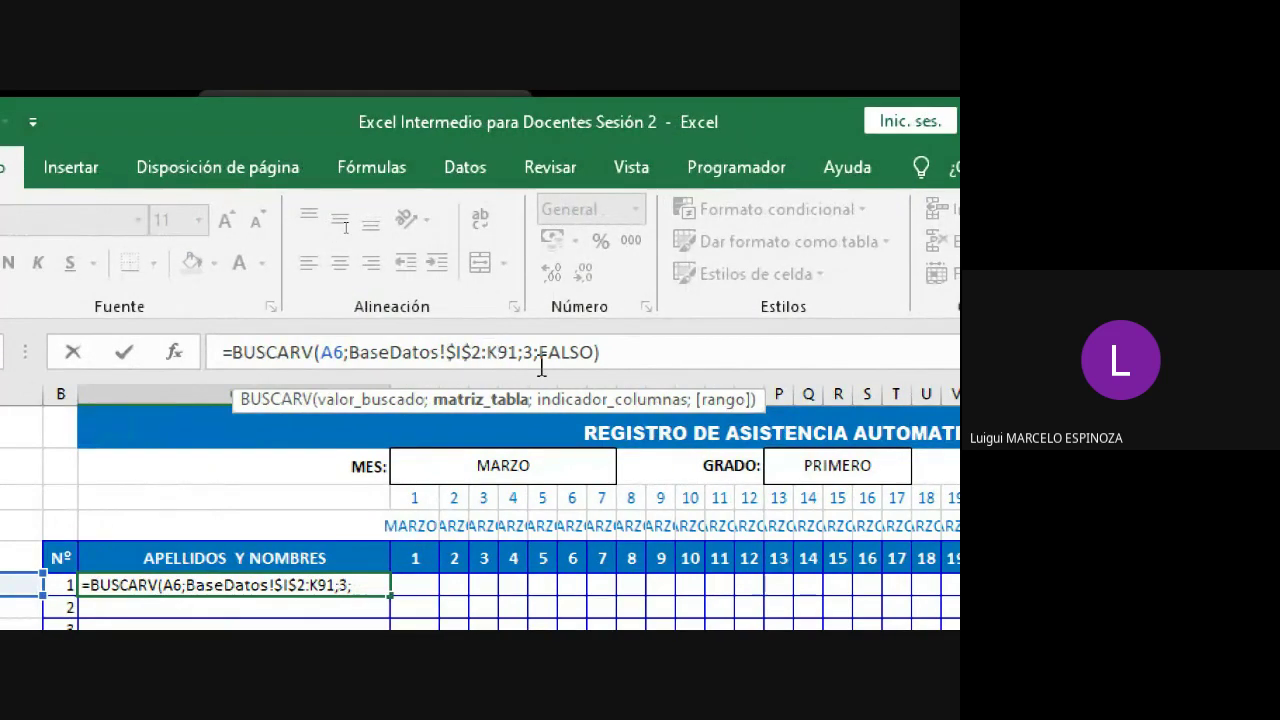
pyautogui.press('F4')
pyautogui.click(633, 342)
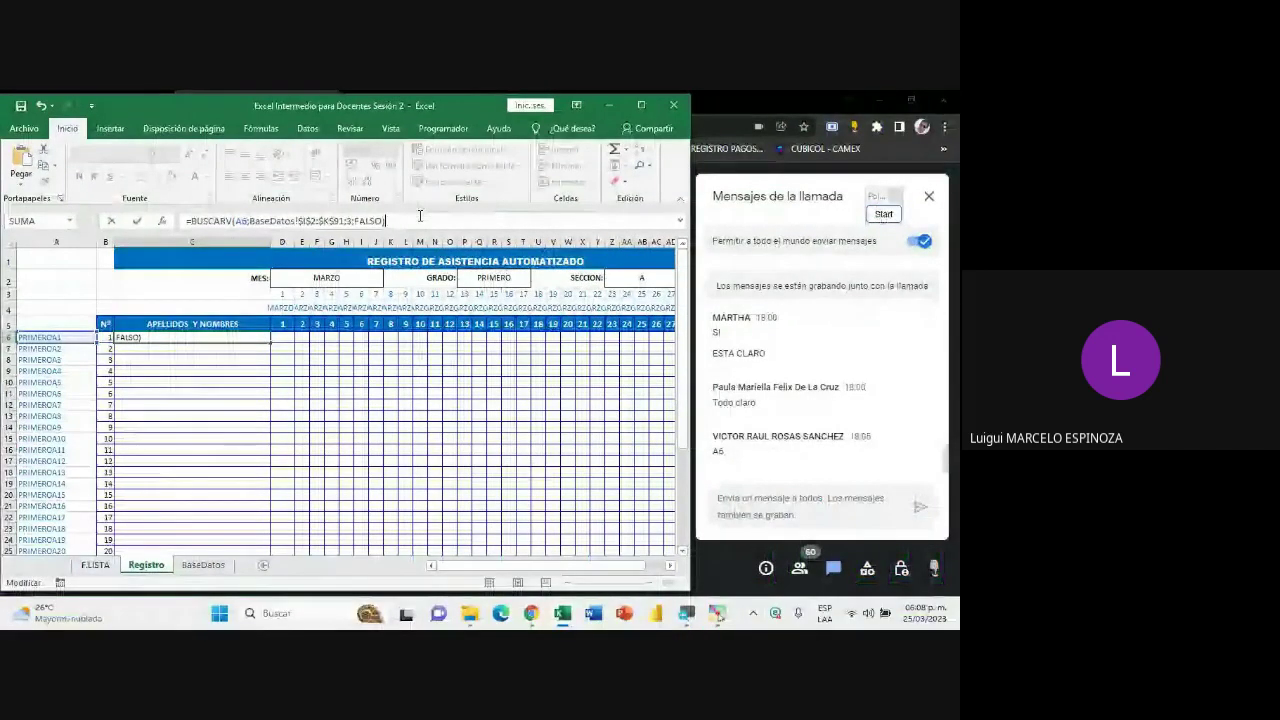
pyautogui.press('Return')
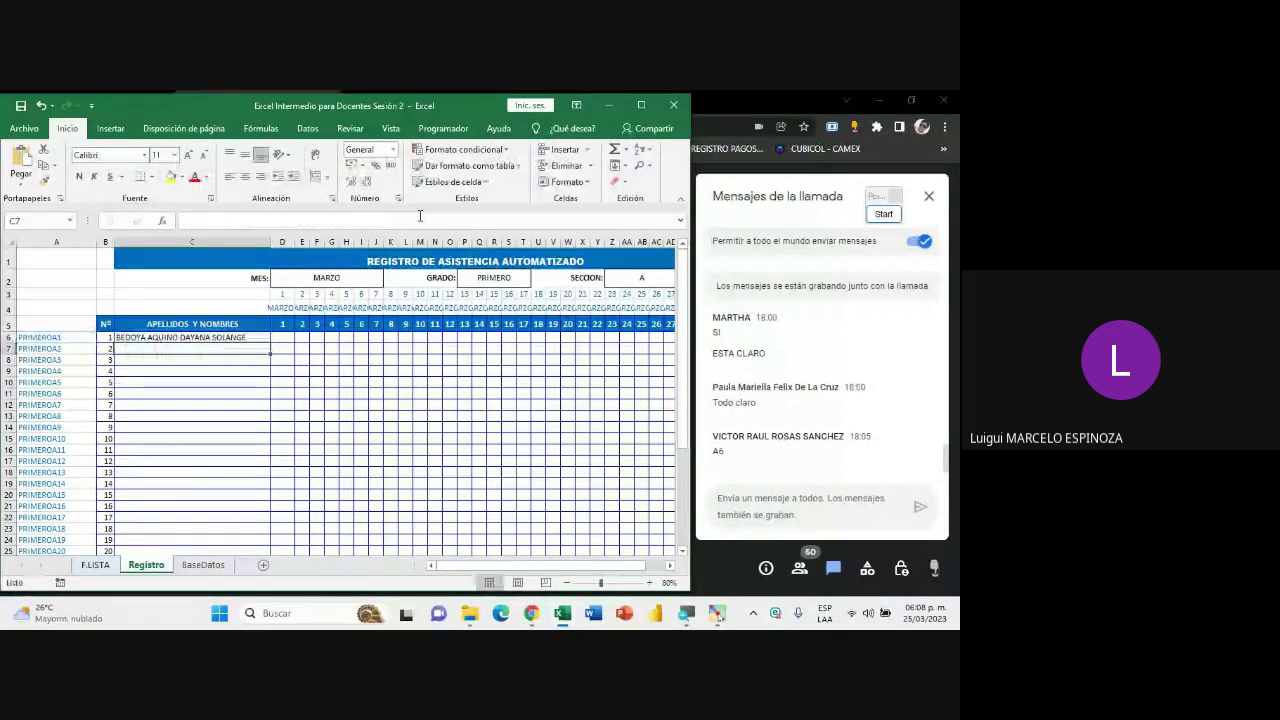
pyautogui.click(260, 339)
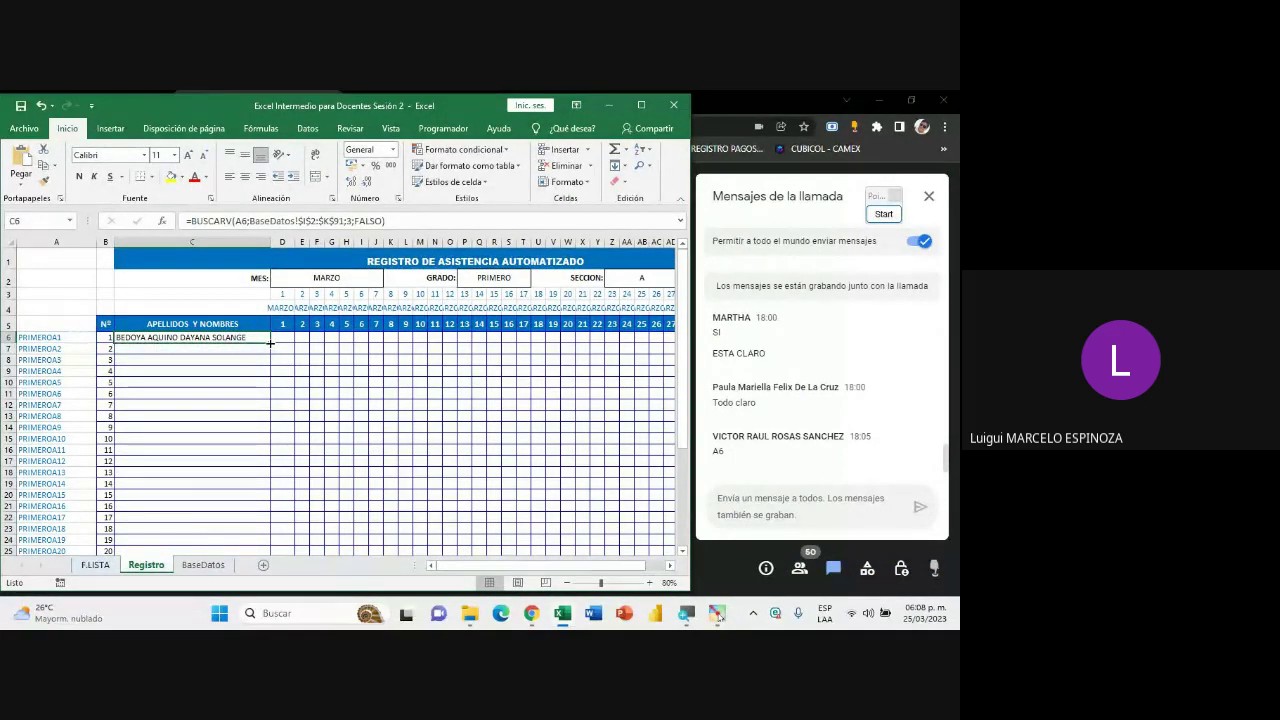
pyautogui.moveTo(269, 342); pyautogui.dragTo(240, 586)
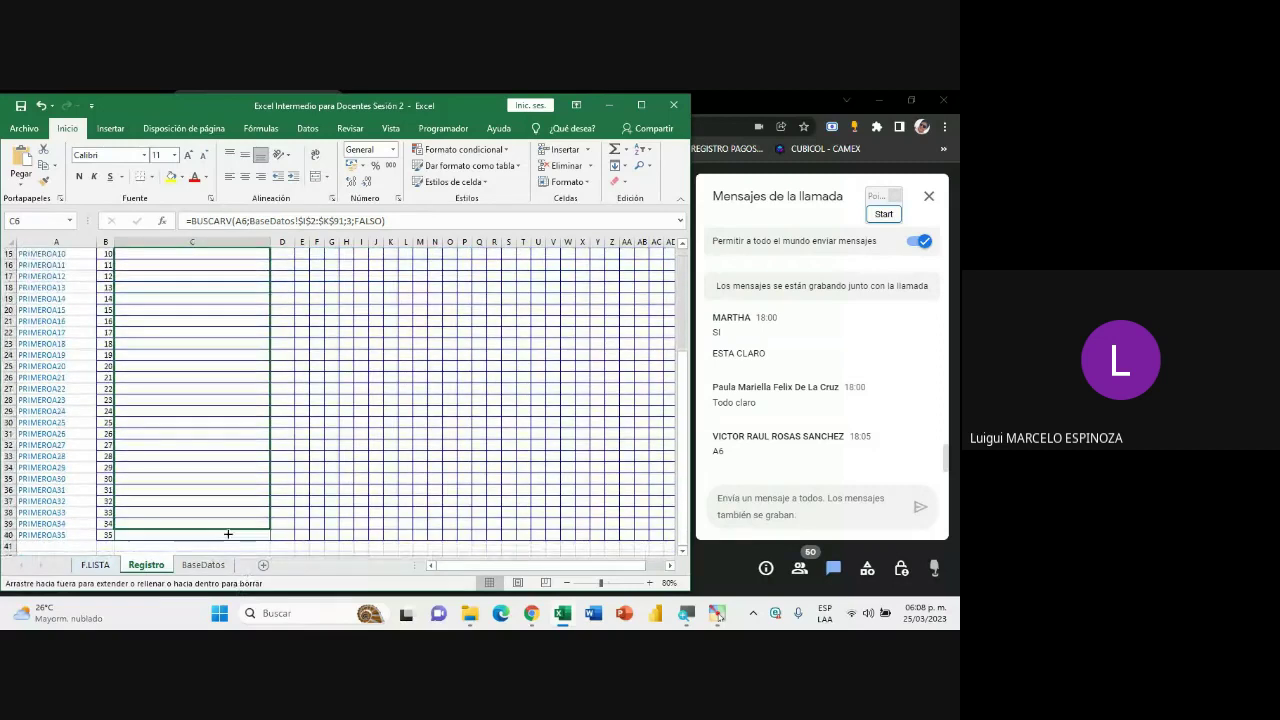
pyautogui.moveTo(240, 586); pyautogui.dragTo(231, 537)
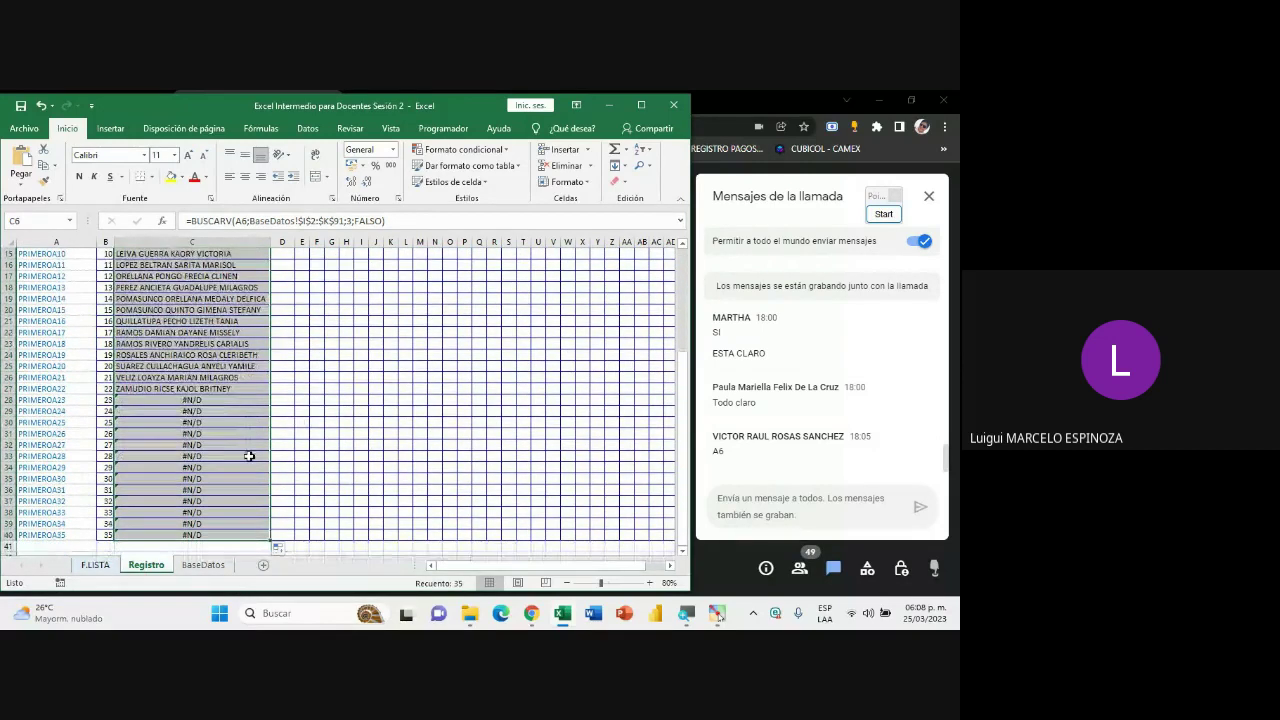
pyautogui.click(140, 400)
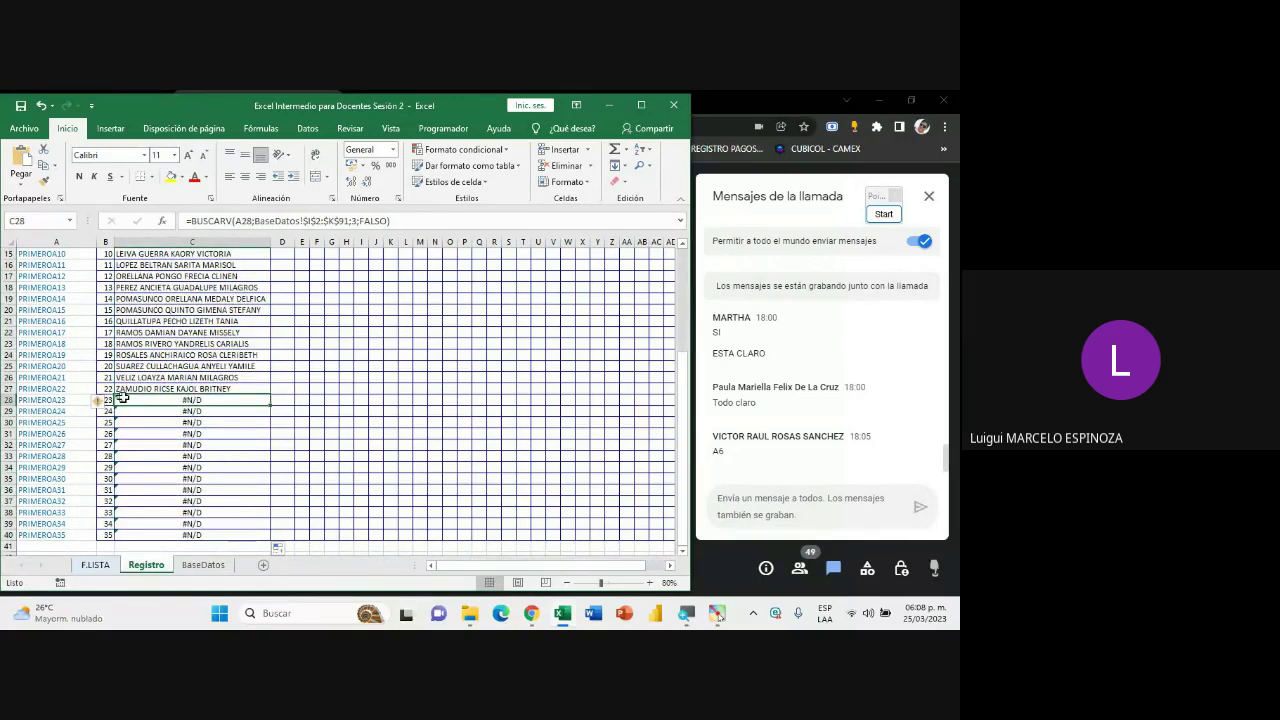
pyautogui.moveTo(155, 400); pyautogui.dragTo(186, 515)
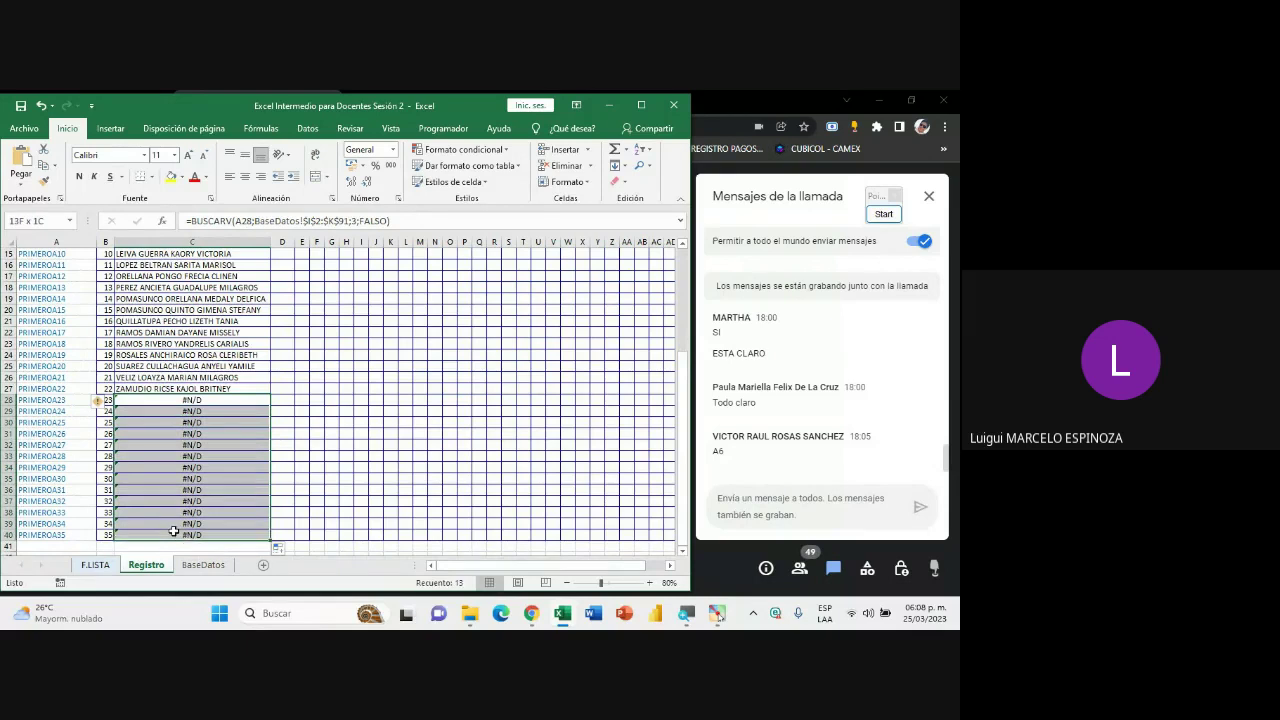
pyautogui.click(213, 566)
pyautogui.scroll(-3, 304, 413)
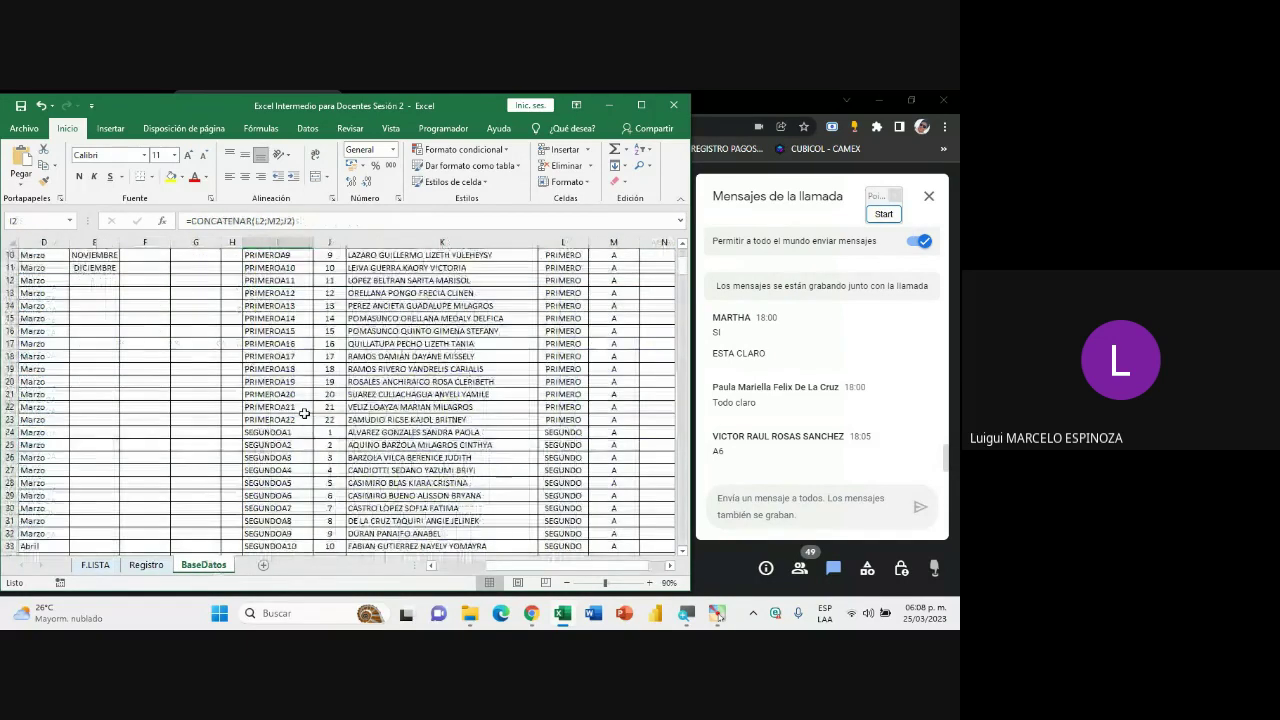
pyautogui.scroll(3, 357, 394)
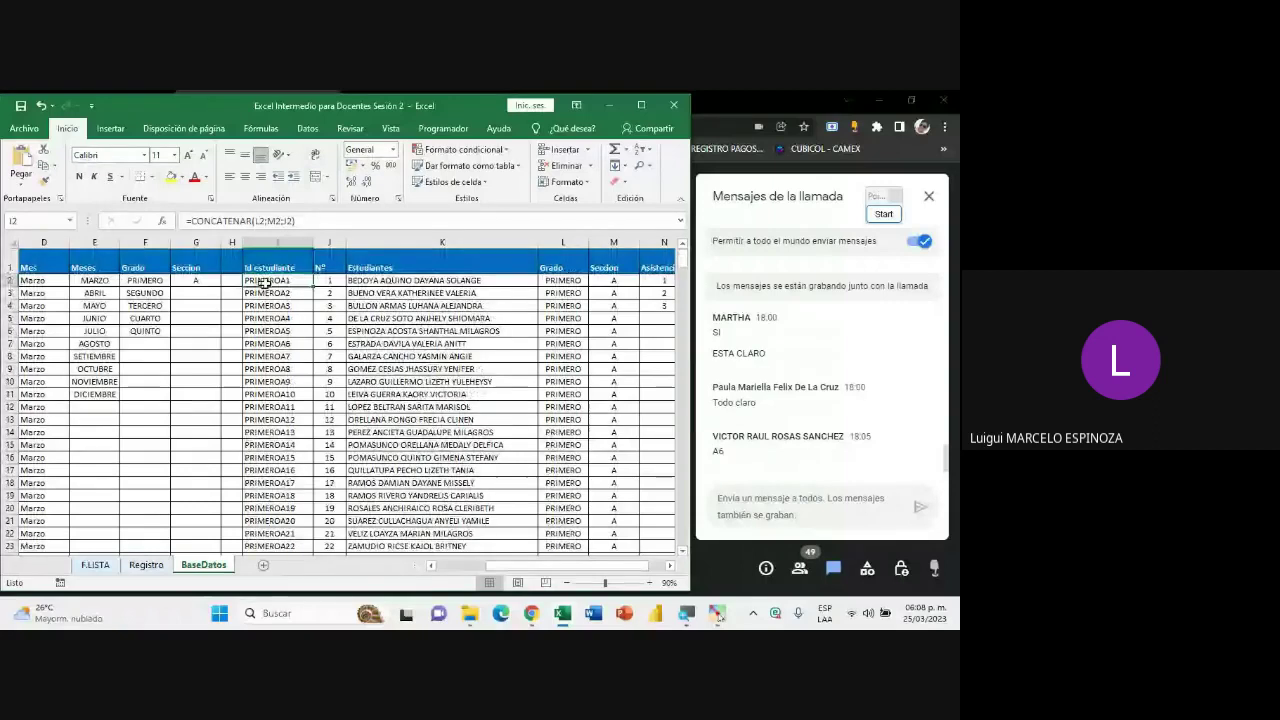
pyautogui.scroll(-1, 338, 380)
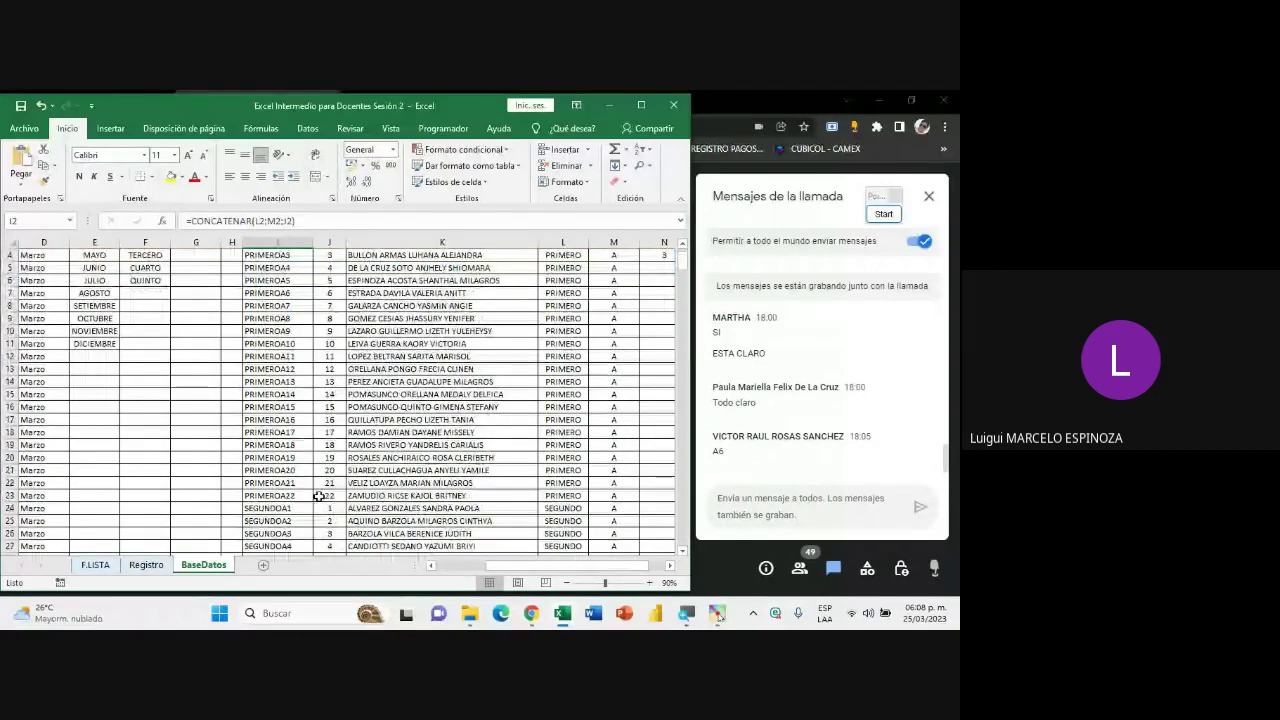
pyautogui.scroll(-3, 337, 486)
pyautogui.click(146, 565)
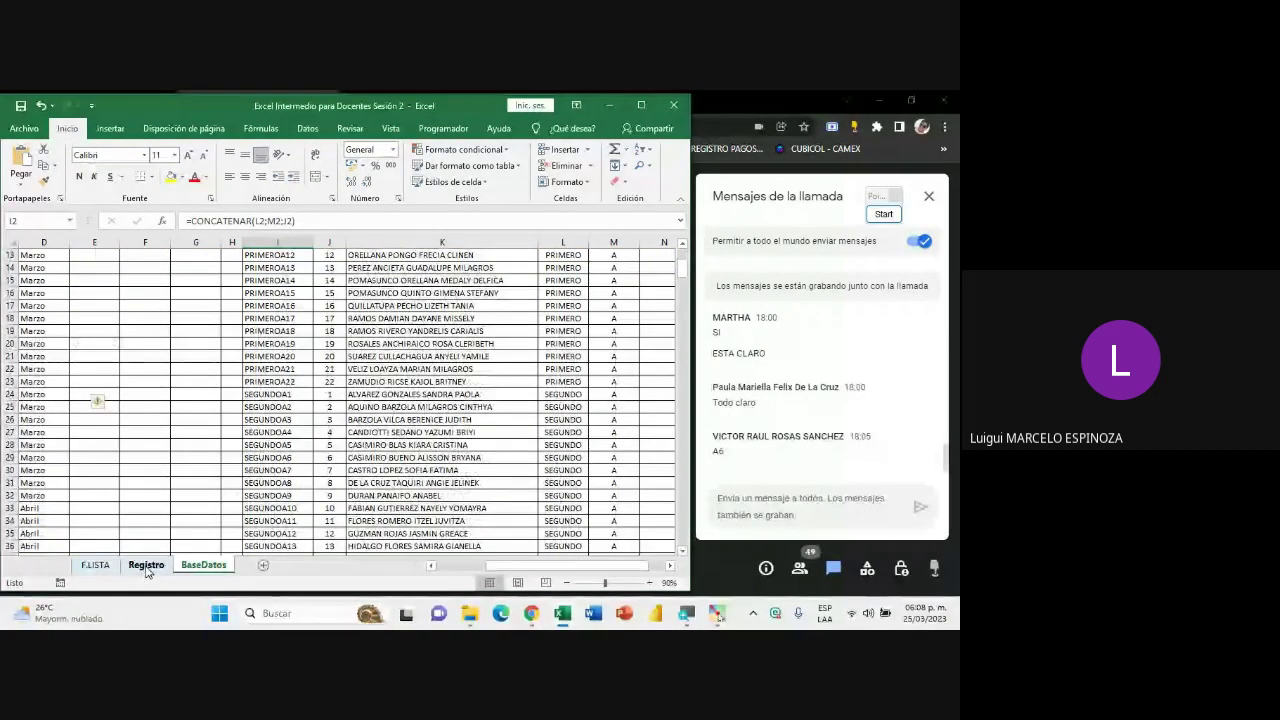
pyautogui.scroll(2, 152, 430)
pyautogui.scroll(2, 170, 360)
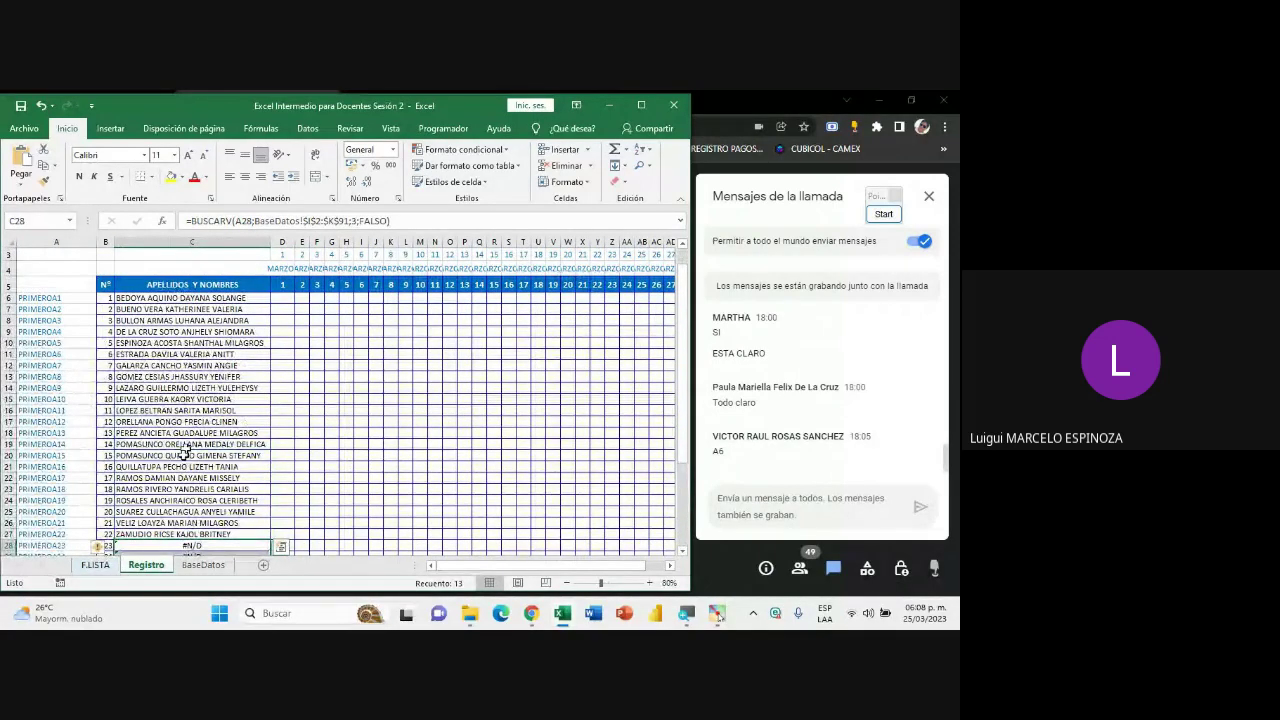
pyautogui.scroll(-4, 181, 466)
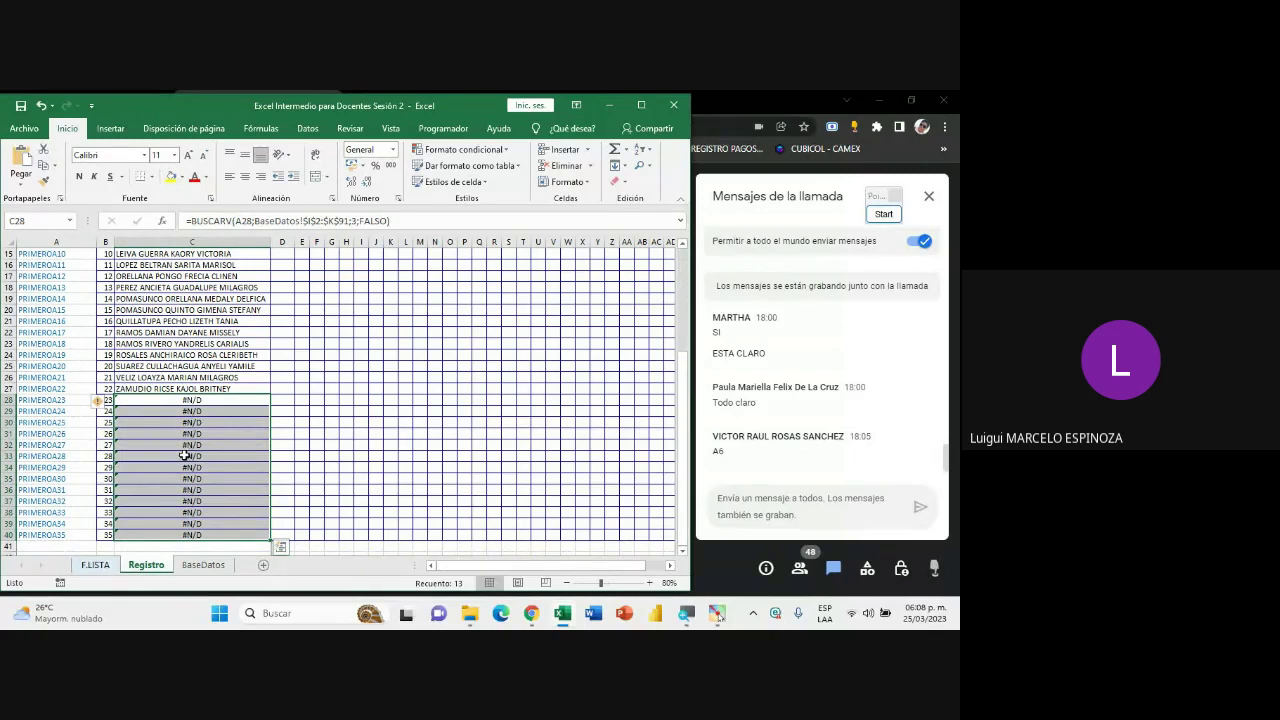
pyautogui.scroll(2, 192, 437)
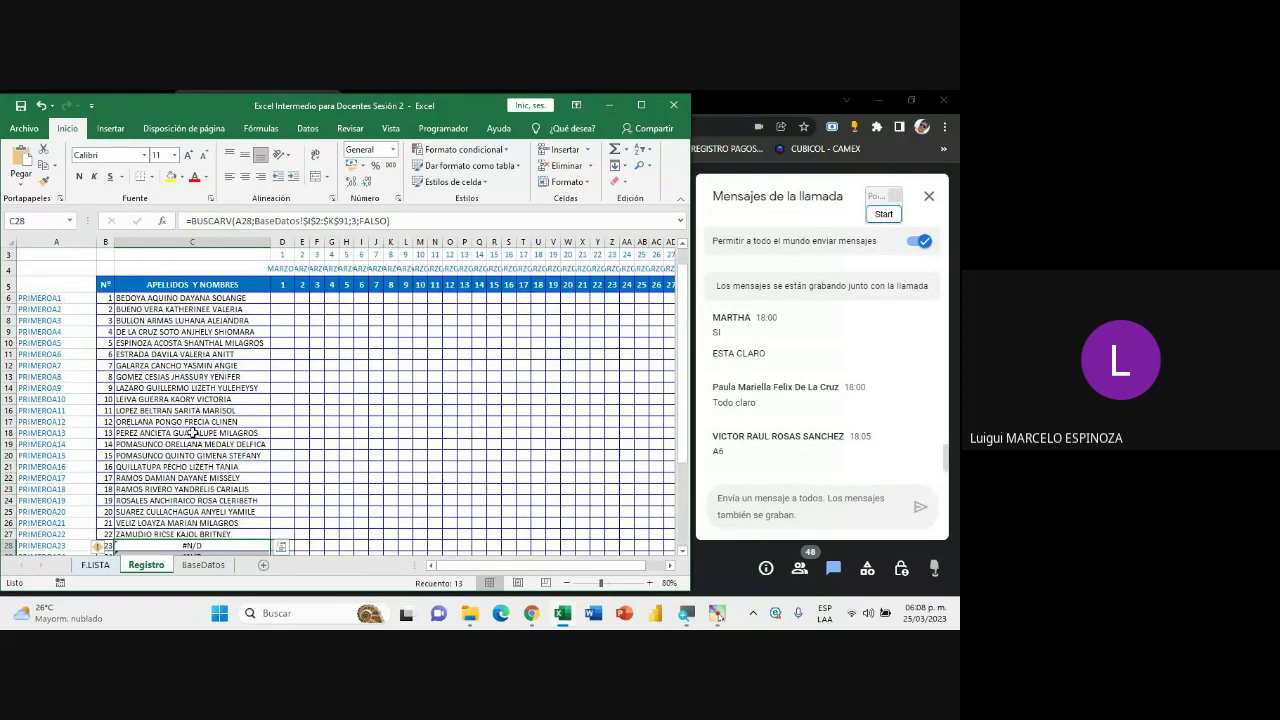
pyautogui.scroll(1, 192, 432)
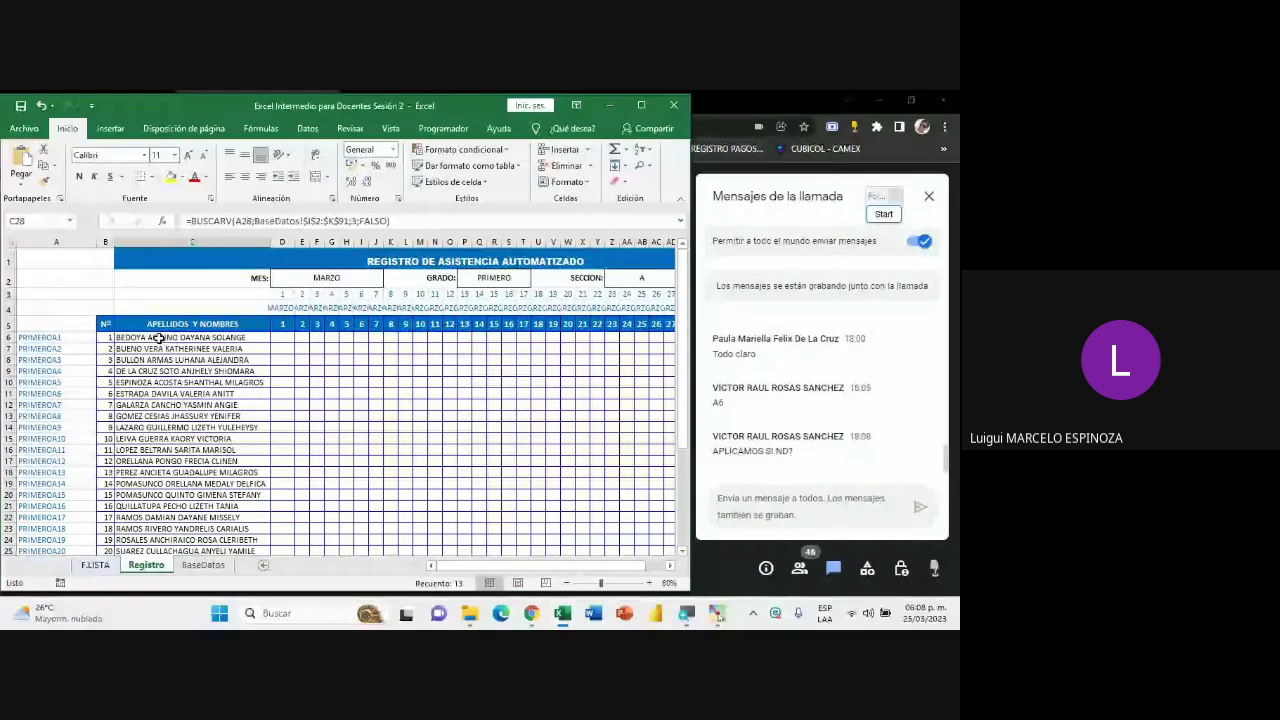
pyautogui.moveTo(190, 337)
pyautogui.mouseDown()
pyautogui.moveTo(190, 497)
pyautogui.moveTo(190, 486)
pyautogui.mouseUp()
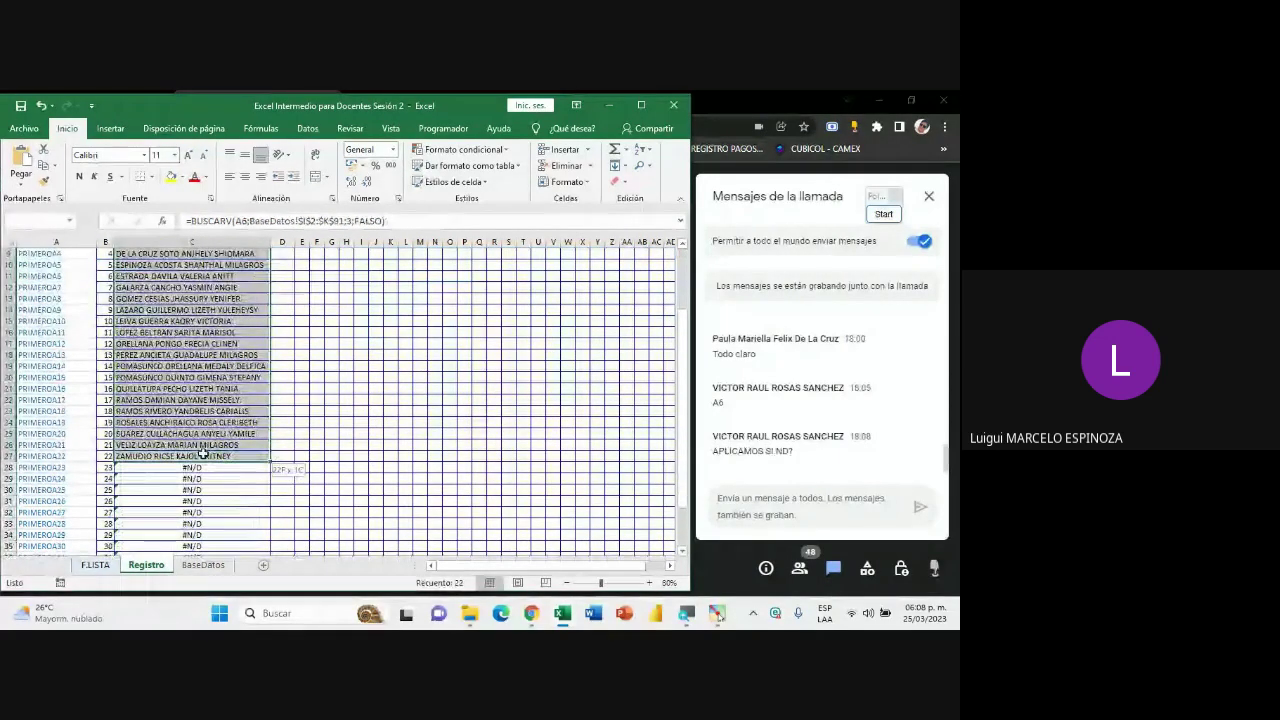
pyautogui.scroll(3, 486, 426)
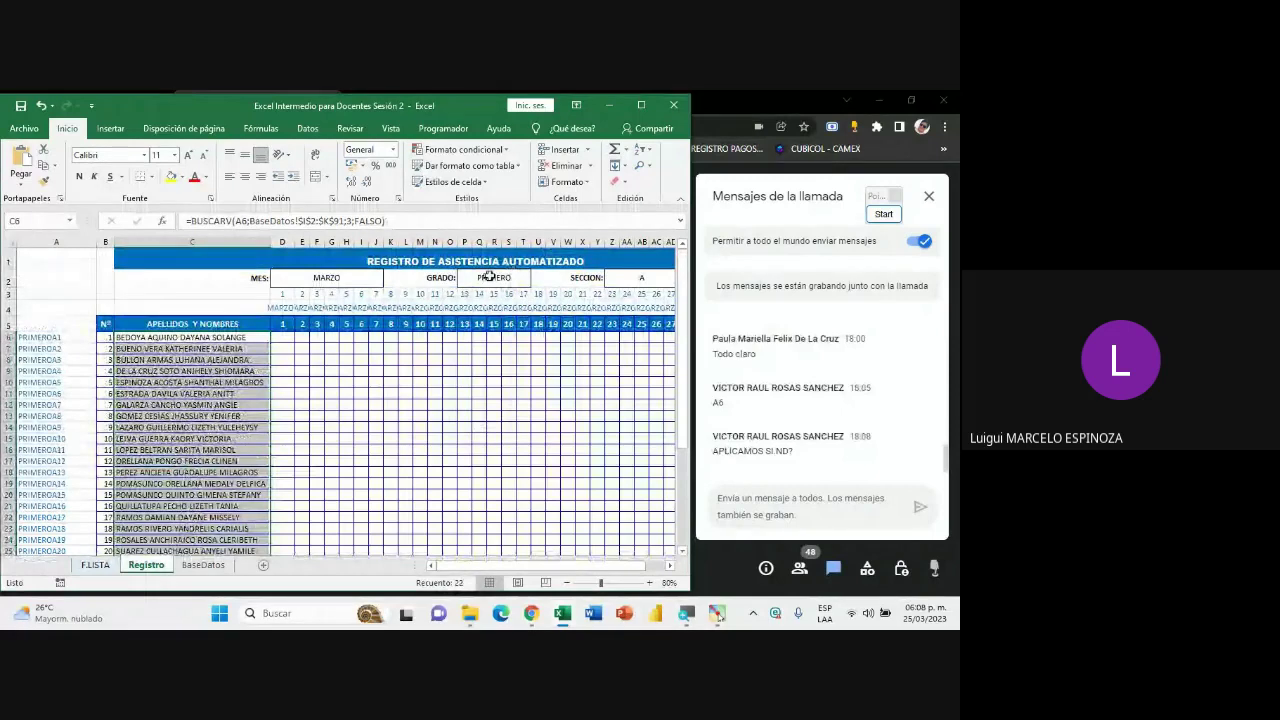
pyautogui.click(500, 277)
pyautogui.click(537, 280)
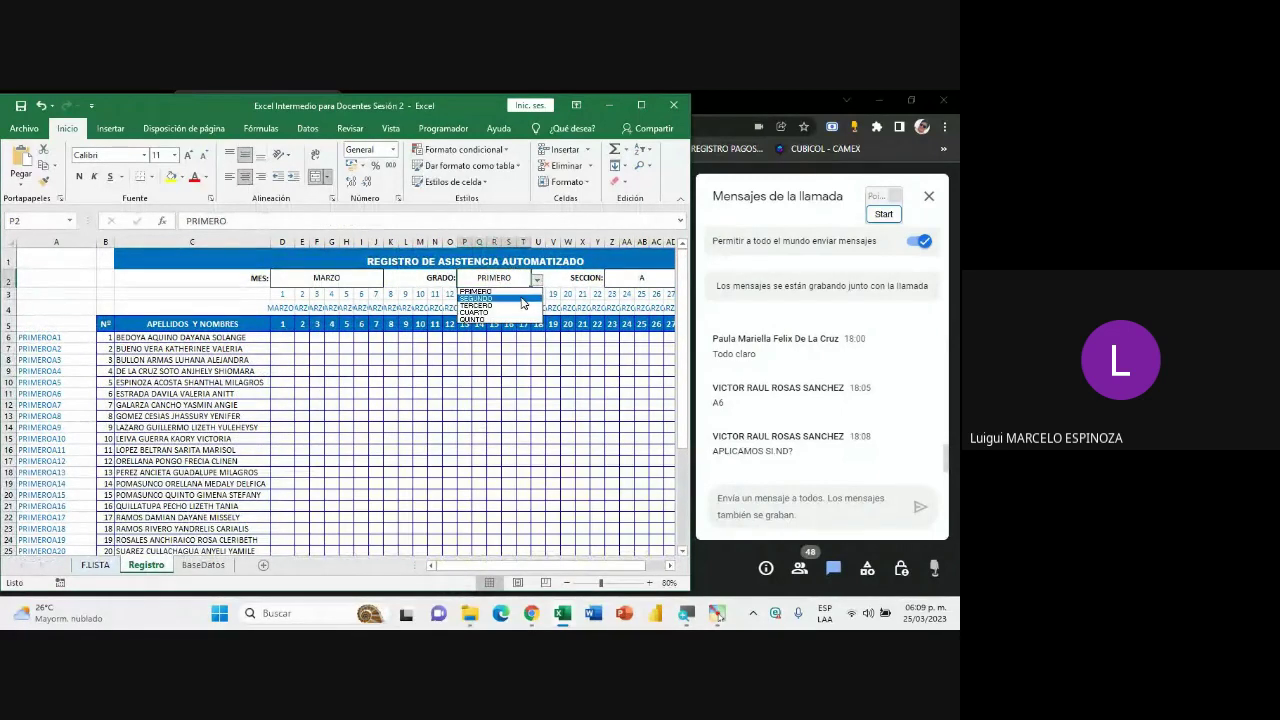
pyautogui.click(521, 298)
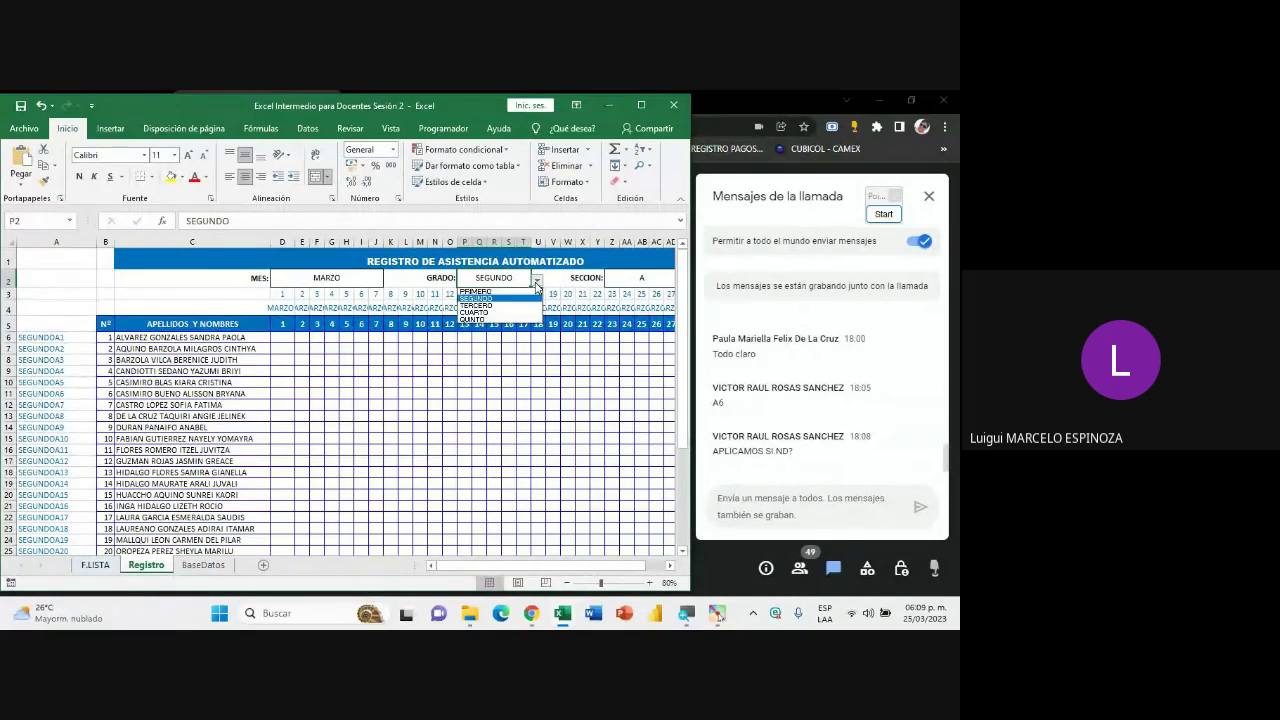
pyautogui.click(518, 292)
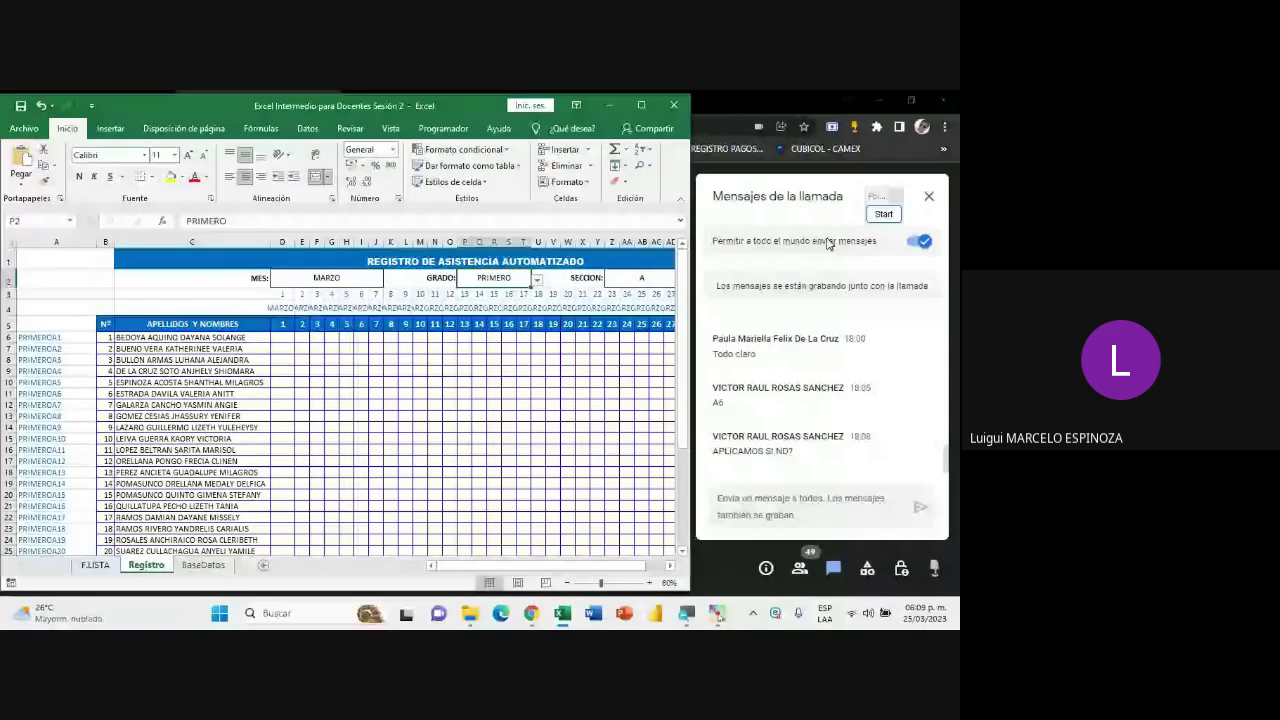
pyautogui.click(537, 280)
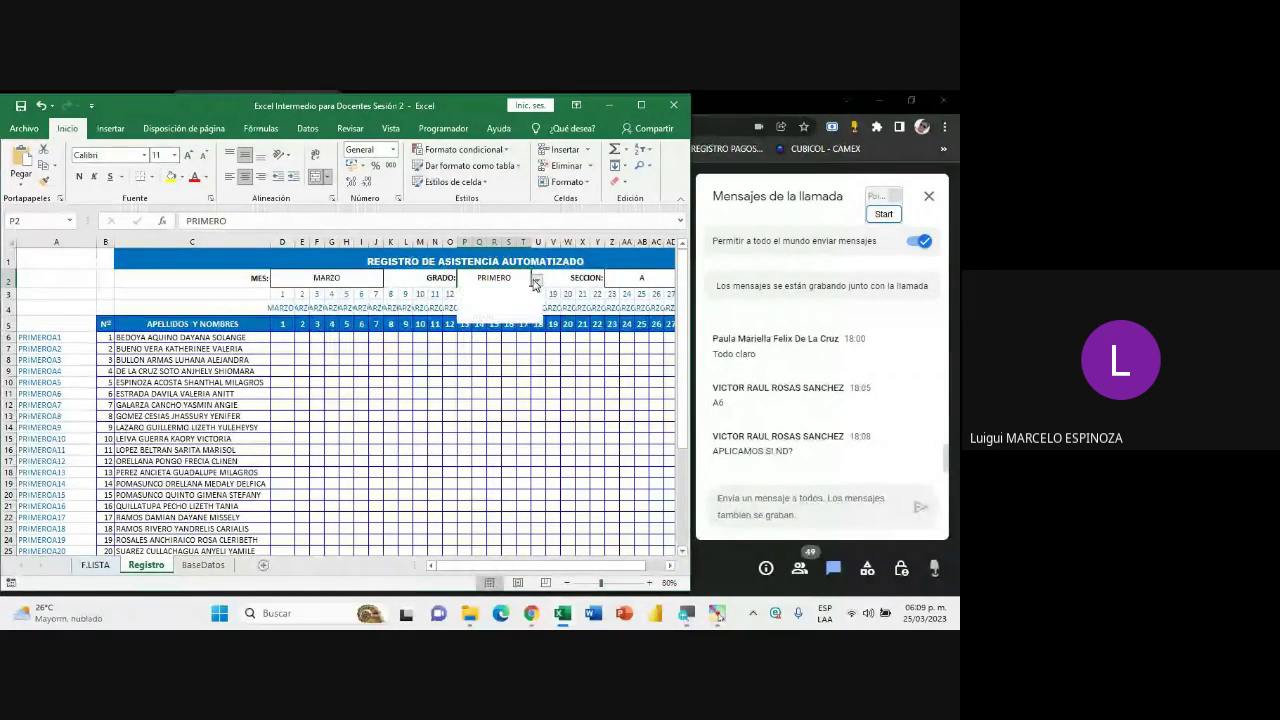
pyautogui.click(500, 301)
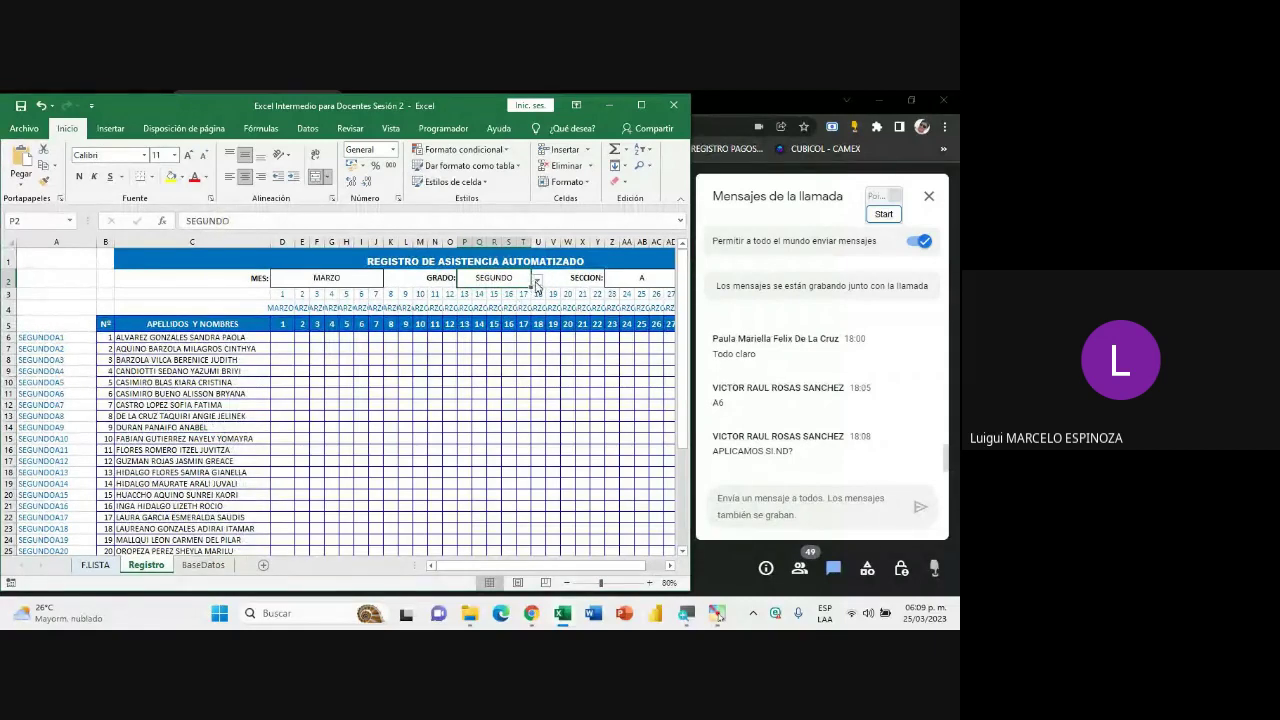
pyautogui.click(537, 280)
pyautogui.click(500, 310)
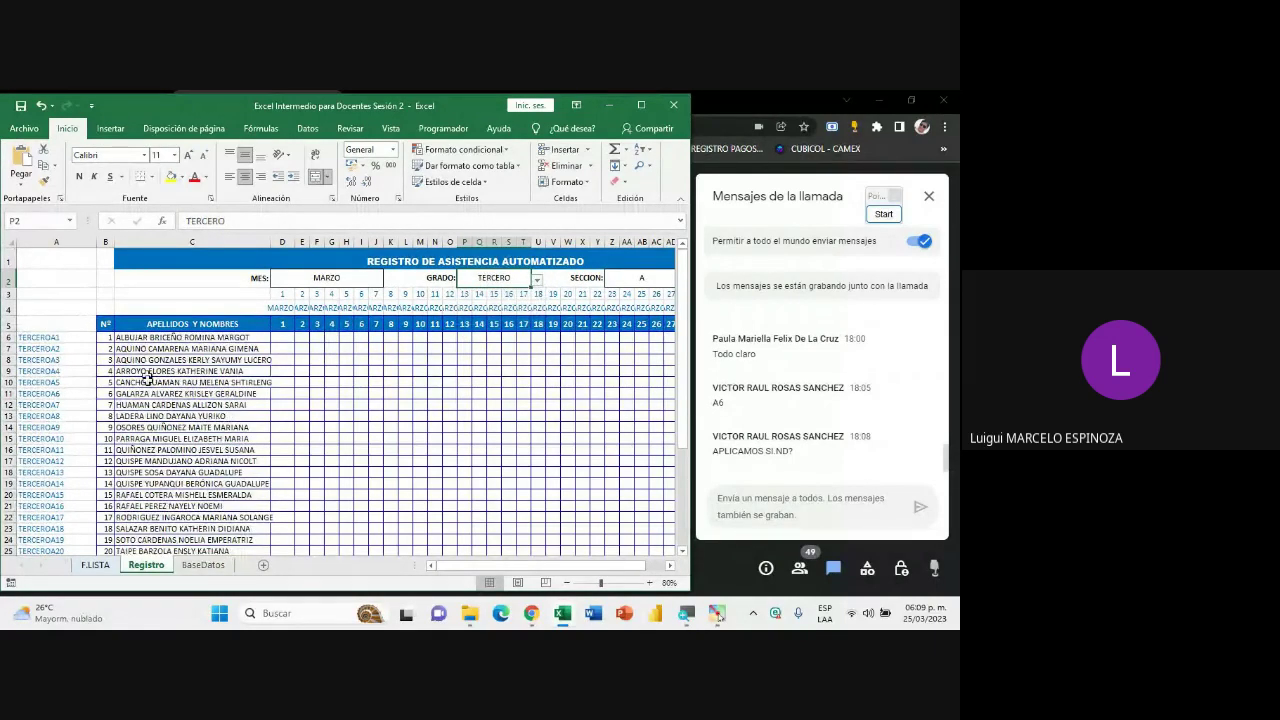
pyautogui.click(537, 280)
pyautogui.click(524, 296)
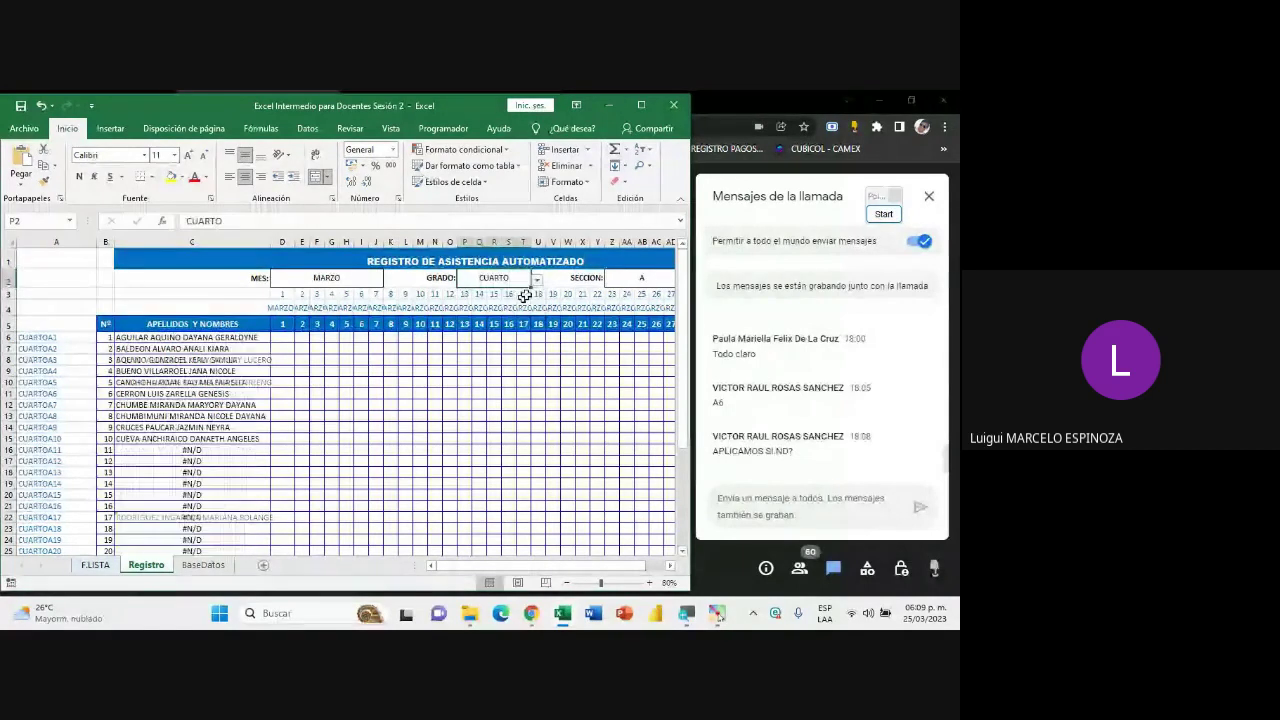
pyautogui.click(537, 280)
pyautogui.click(515, 322)
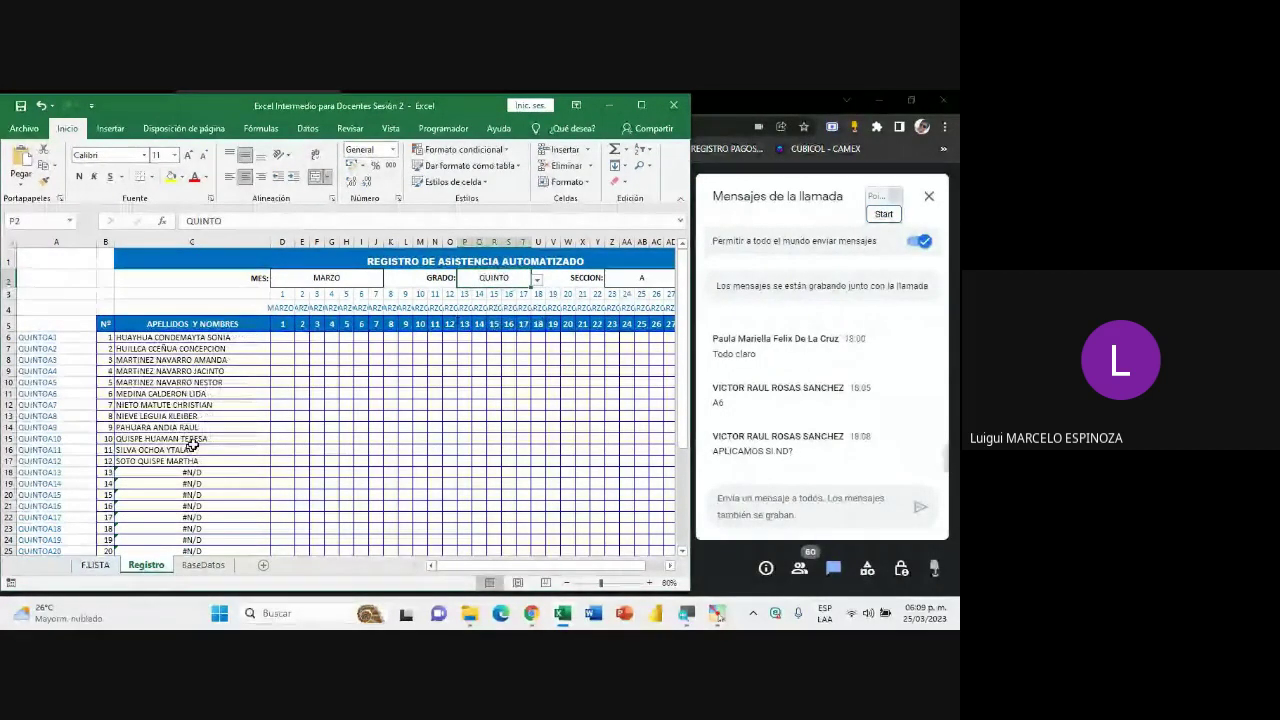
pyautogui.click(537, 280)
pyautogui.click(494, 299)
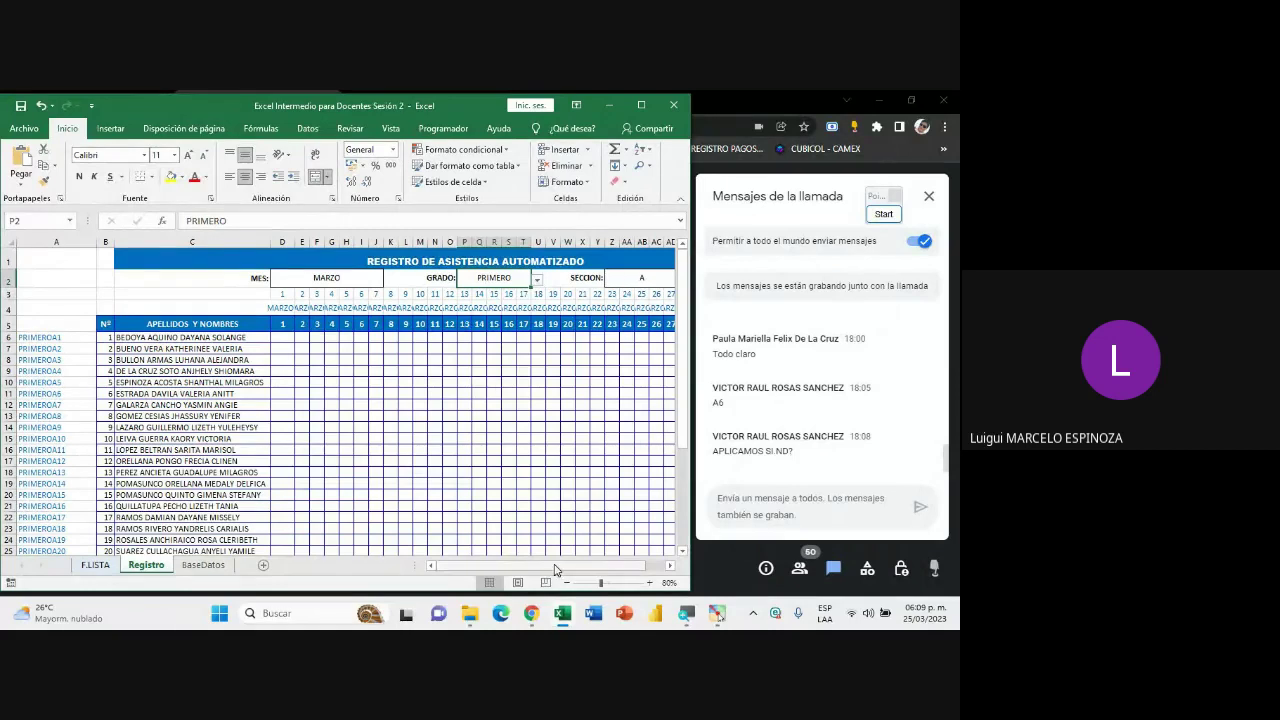
pyautogui.moveTo(556, 570); pyautogui.dragTo(552, 568)
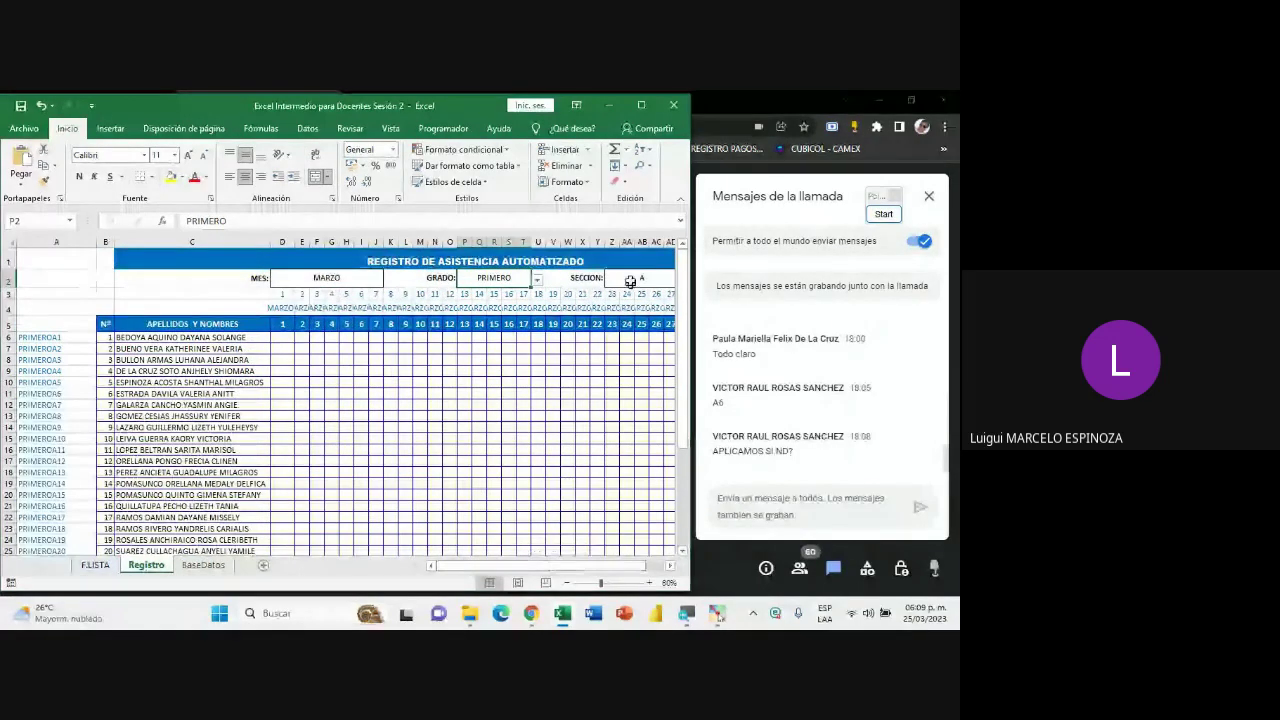
pyautogui.click(630, 282)
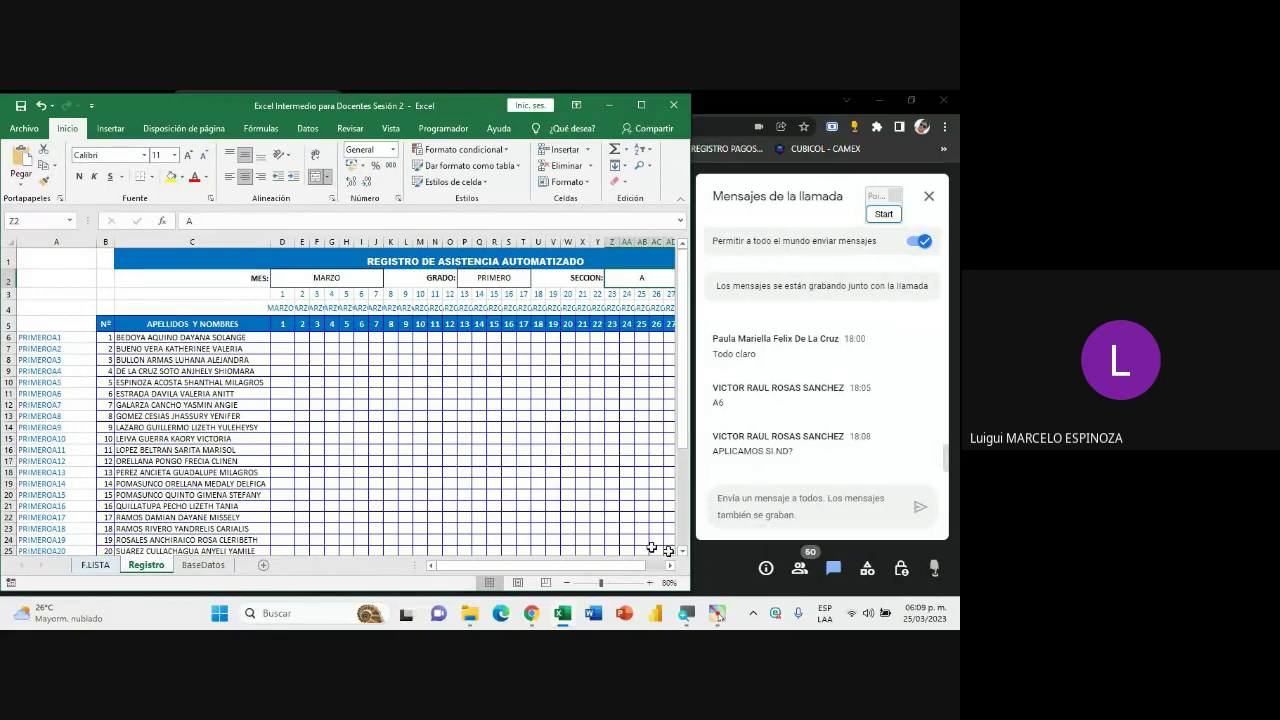
pyautogui.hscroll(1, 652, 548)
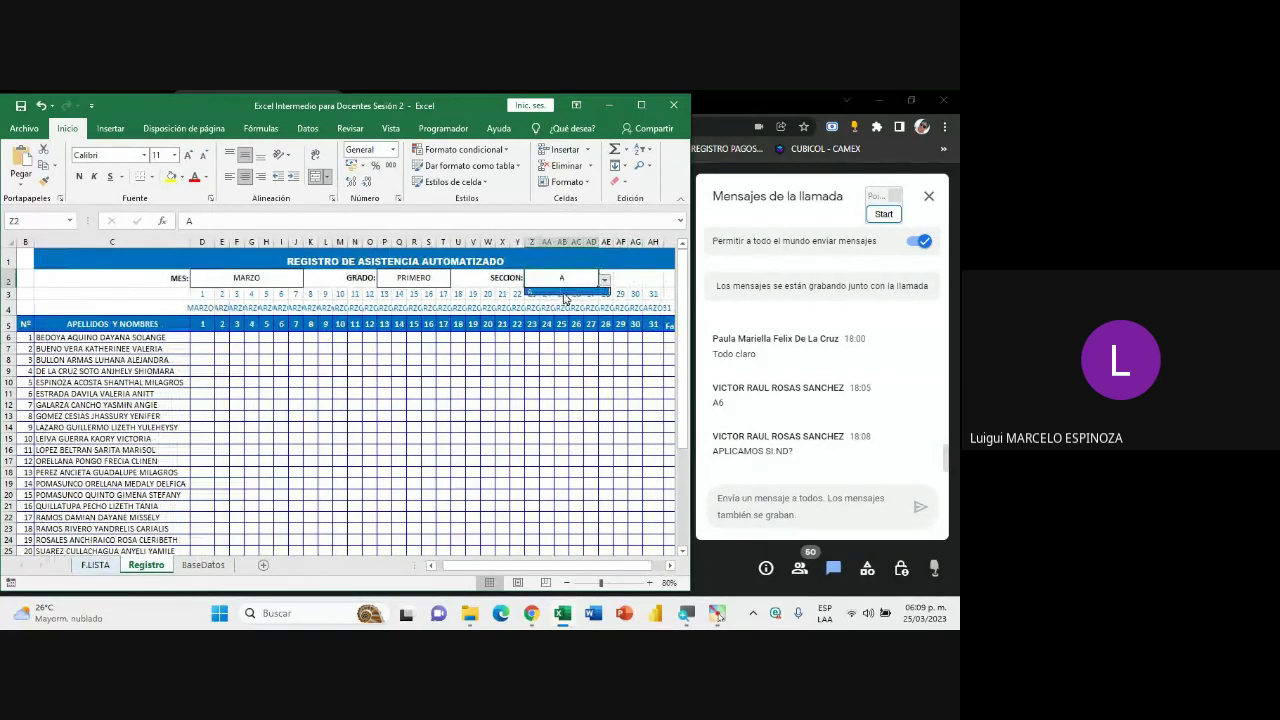
pyautogui.click(564, 292)
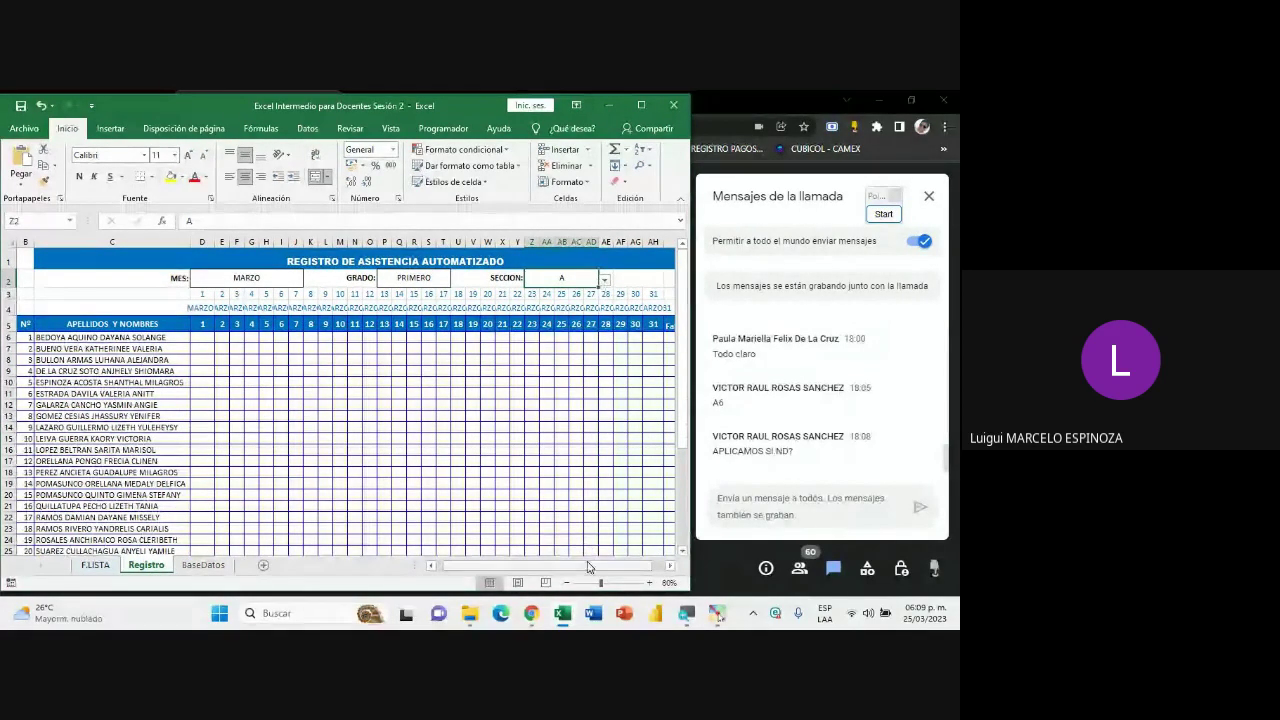
pyautogui.hscroll(-1, 589, 567)
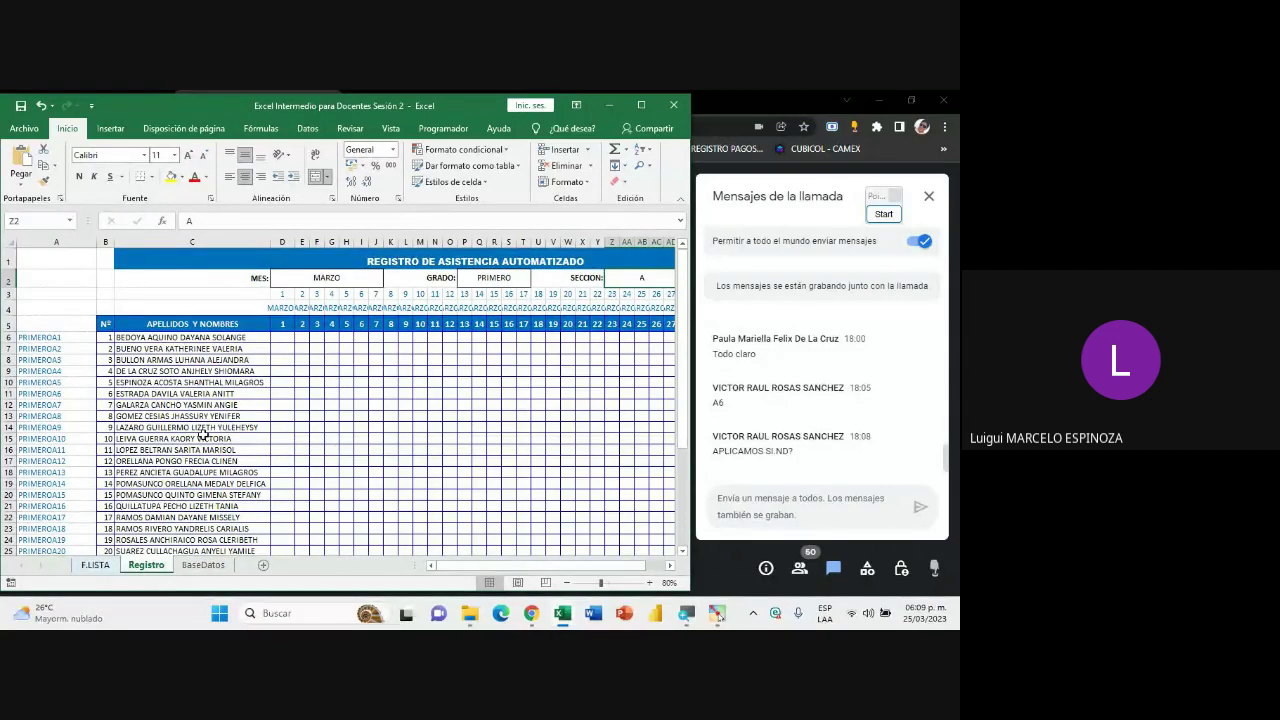
pyautogui.scroll(-5, 203, 434)
pyautogui.scroll(5, 203, 434)
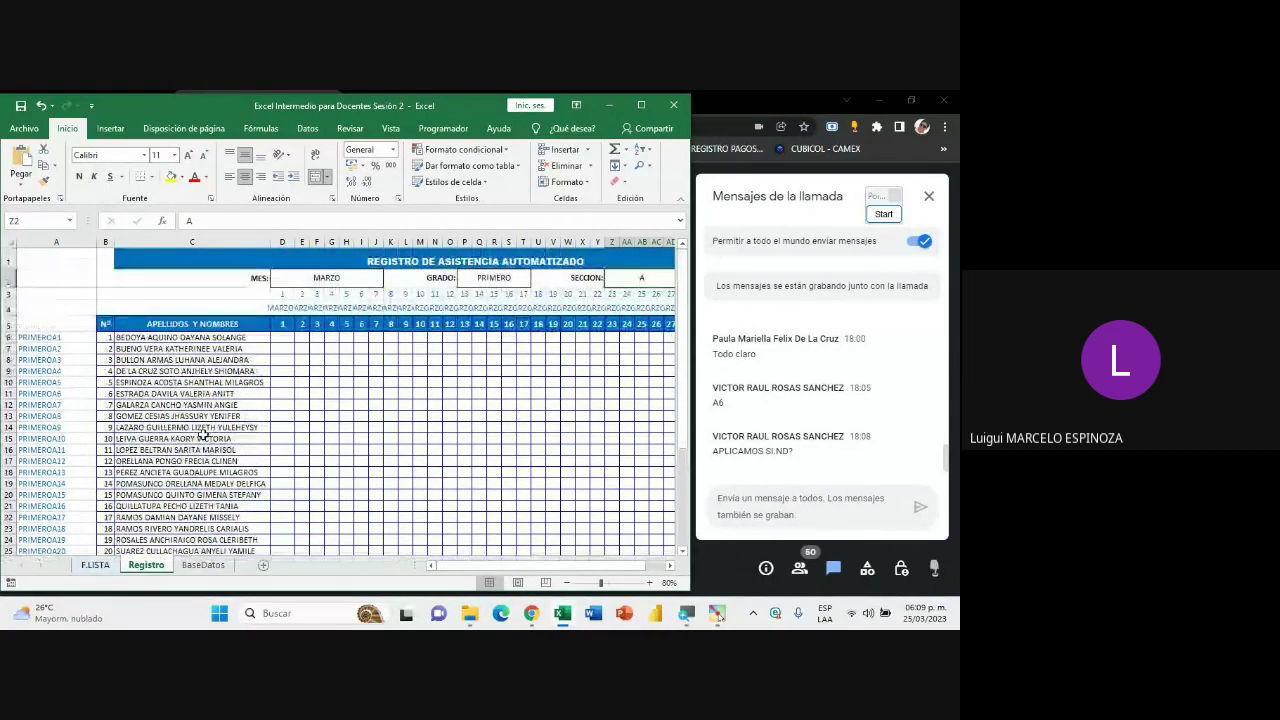
pyautogui.scroll(-1, 203, 434)
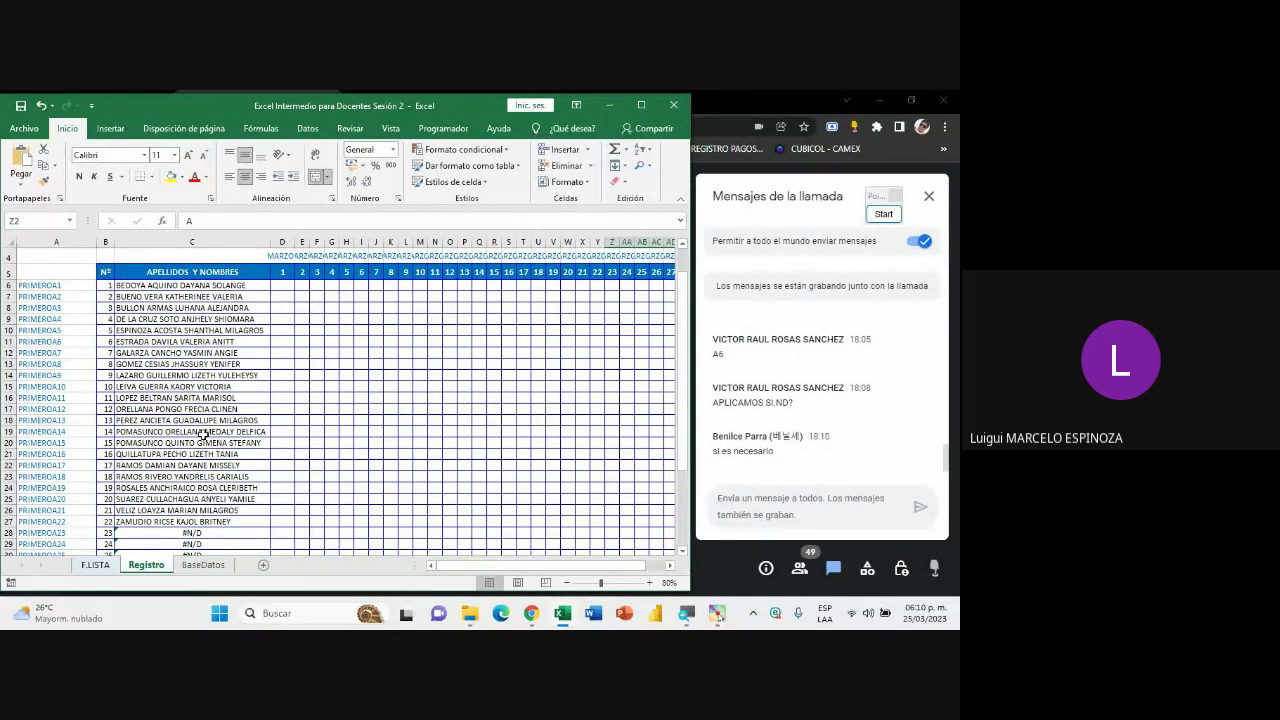
# - Highlight the #N/D results in C28:C40, then reopen C6's BUSCARV formula for editing
pyautogui.scroll(-4, 152, 465)
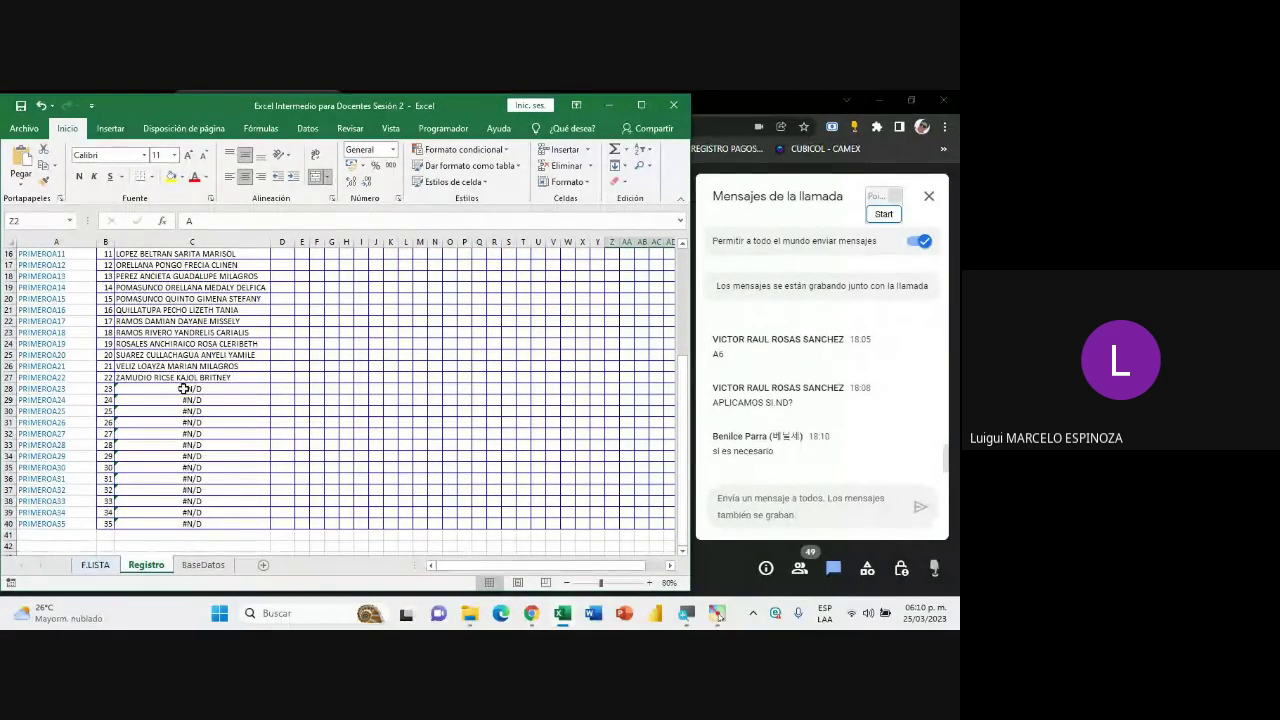
pyautogui.moveTo(173, 390); pyautogui.dragTo(195, 522)
pyautogui.scroll(4, 195, 522)
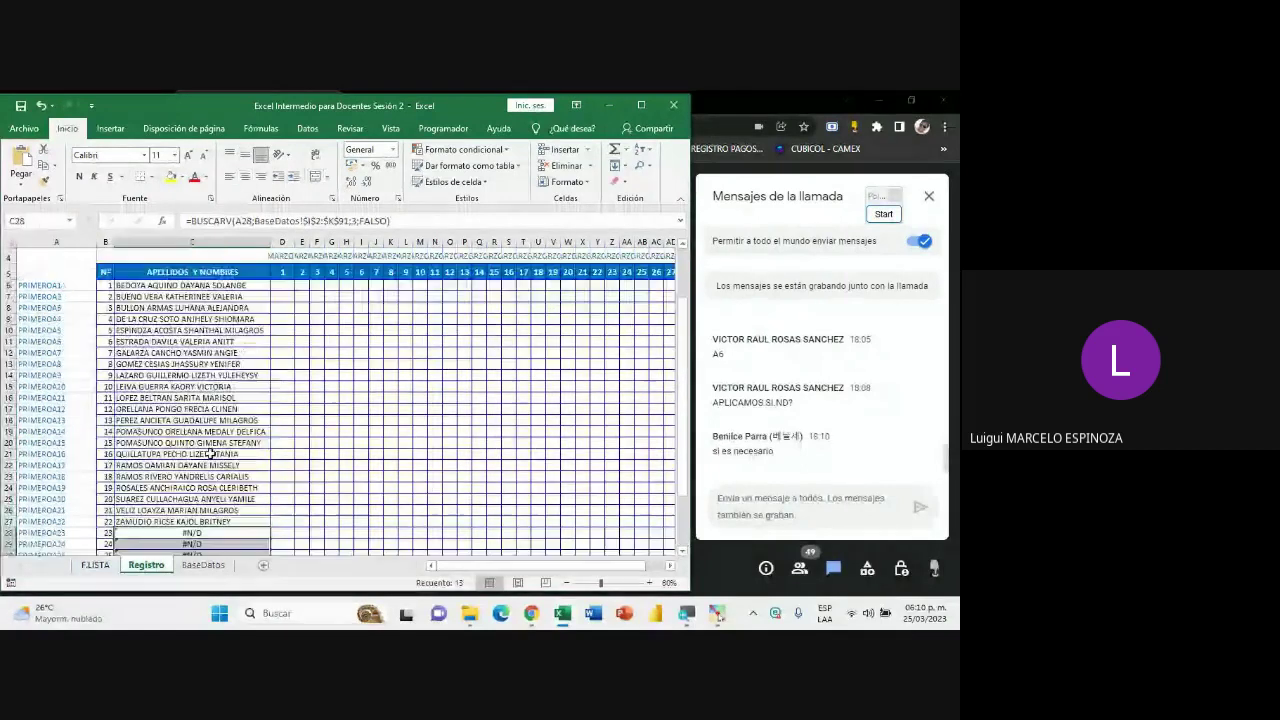
pyautogui.scroll(1, 185, 450)
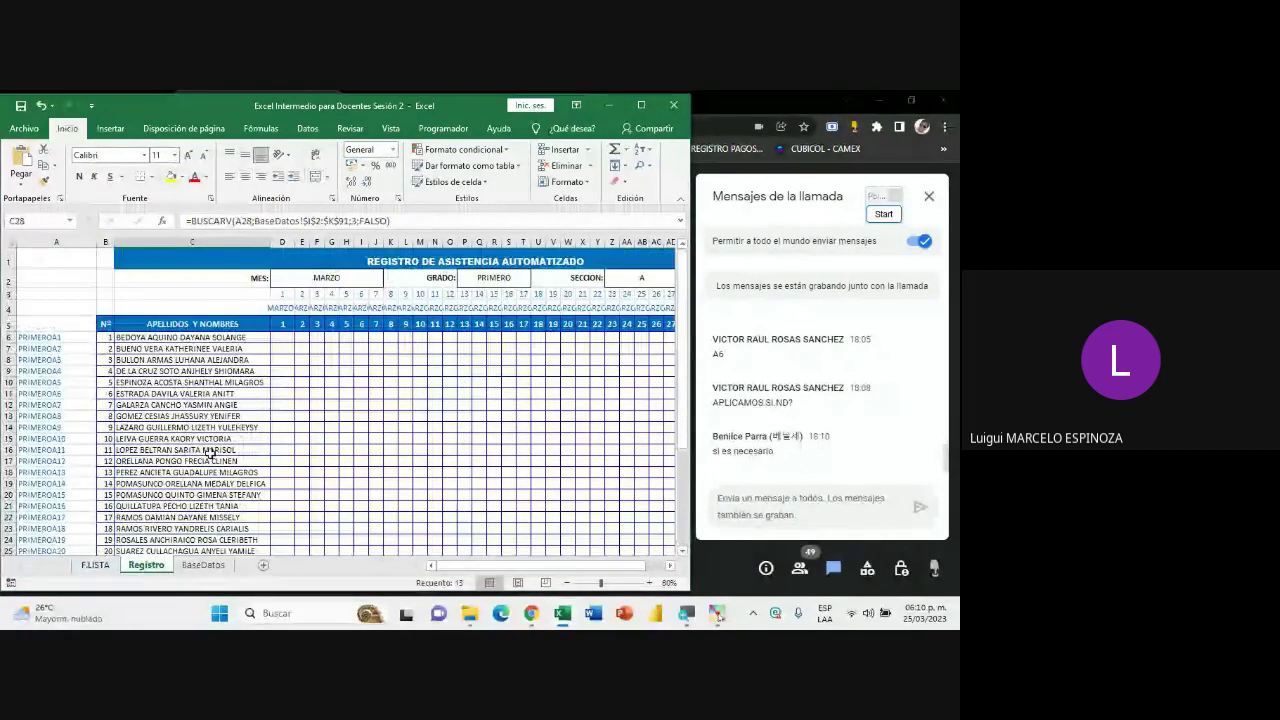
pyautogui.doubleClick(160, 338)
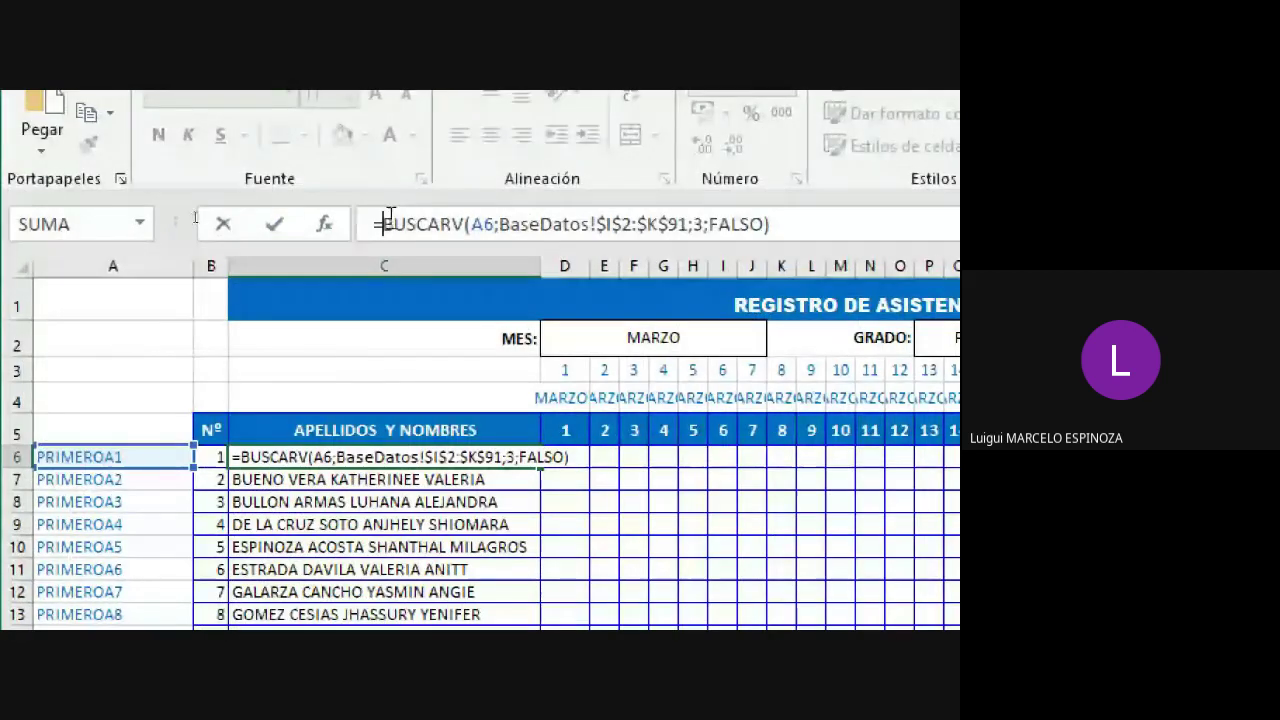
# - Wrap C6's BUSCARV in SI.ND with " " as the fallback value
pyautogui.click(381, 224)
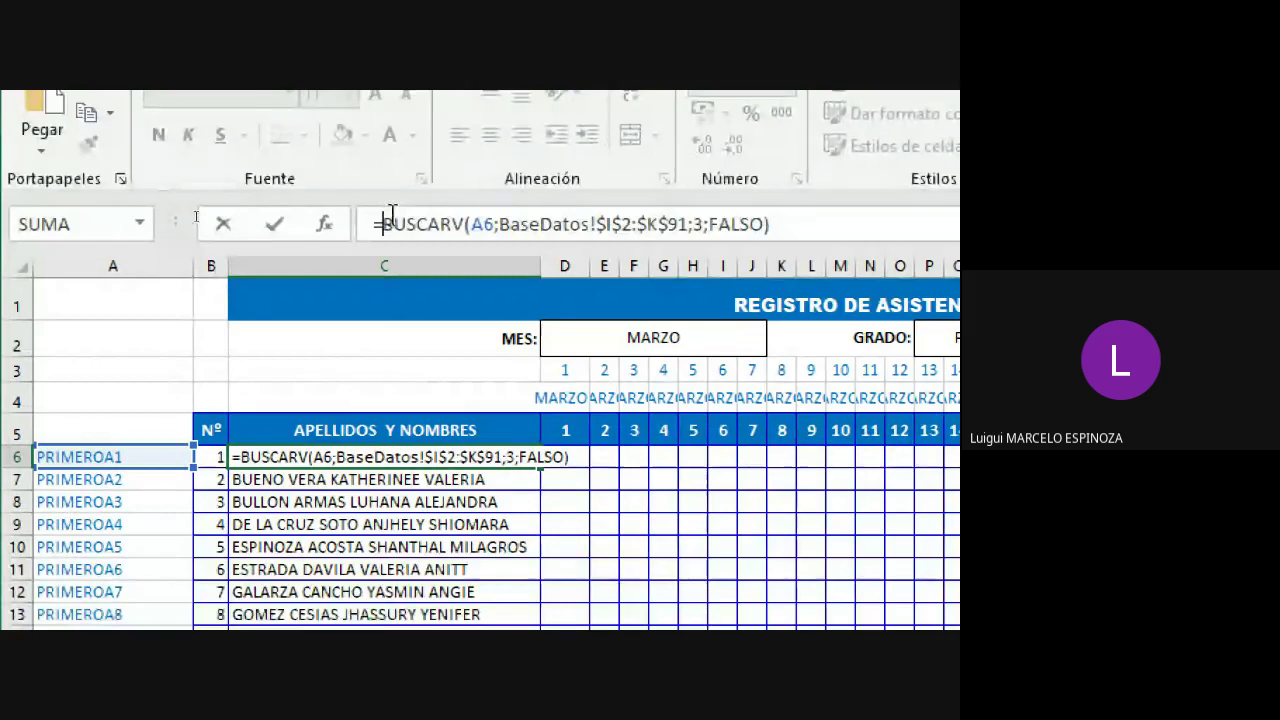
pyautogui.write('SI.N')
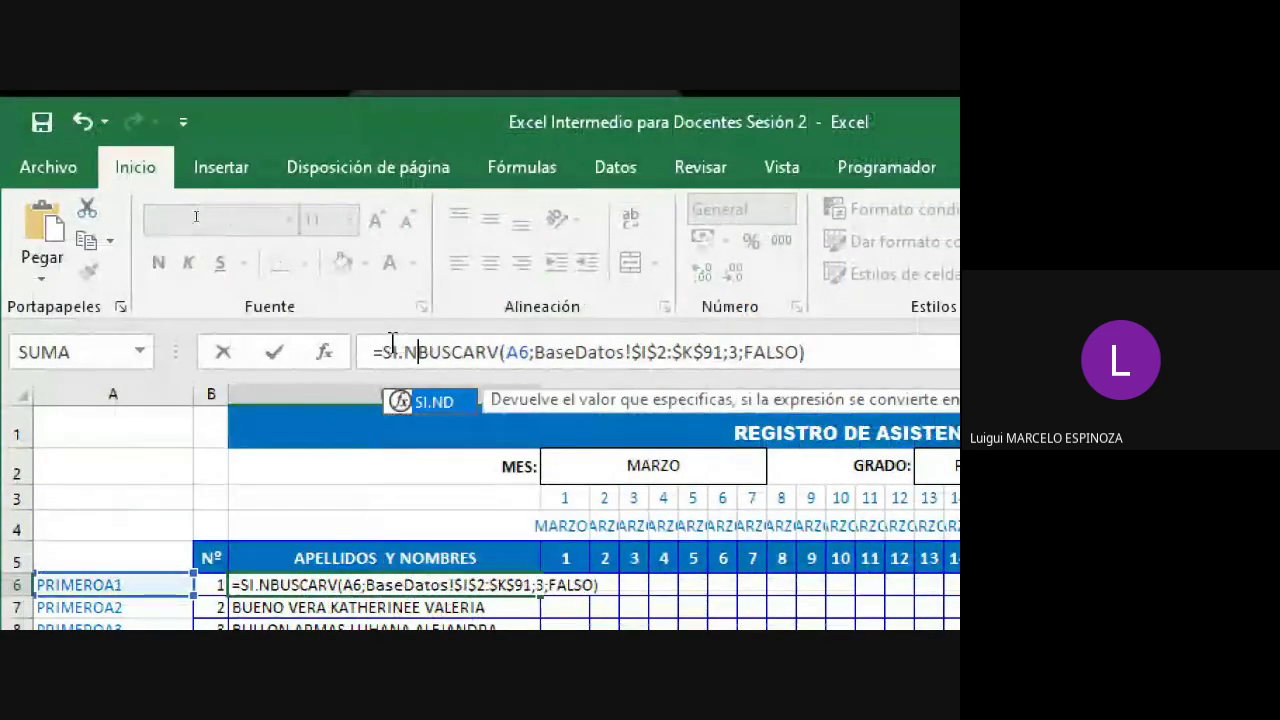
pyautogui.write('D')
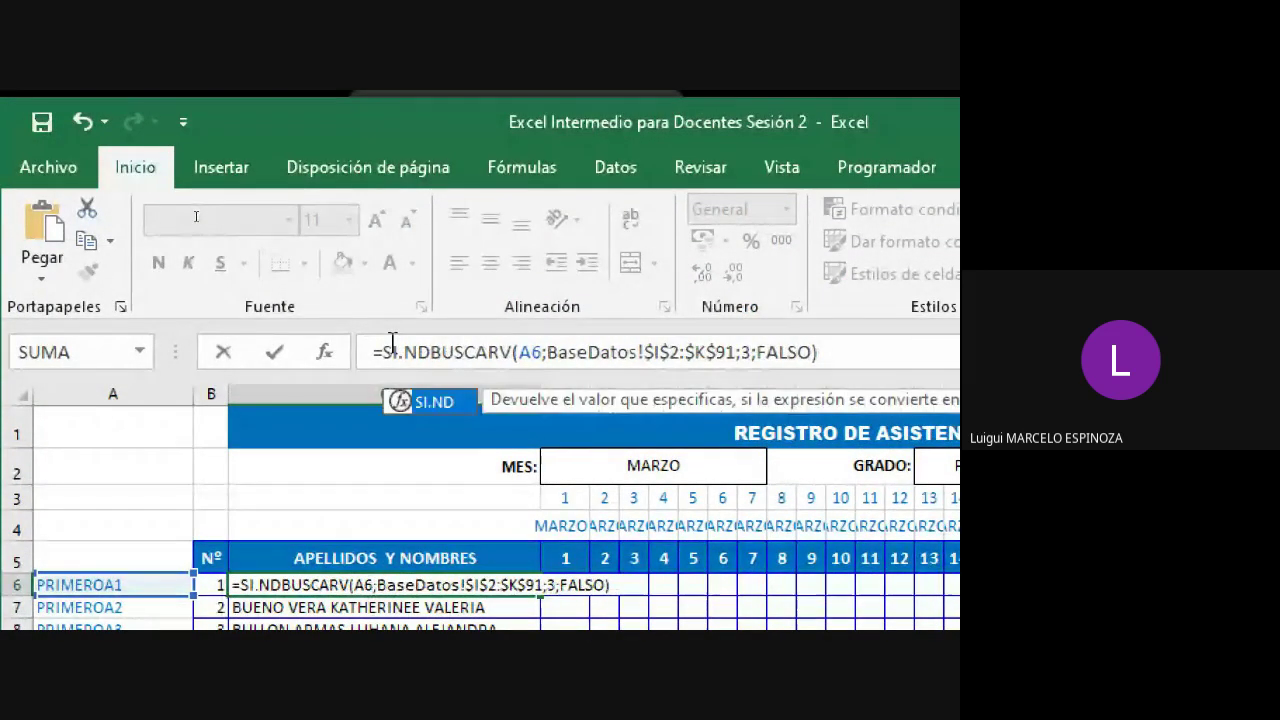
pyautogui.write('(')
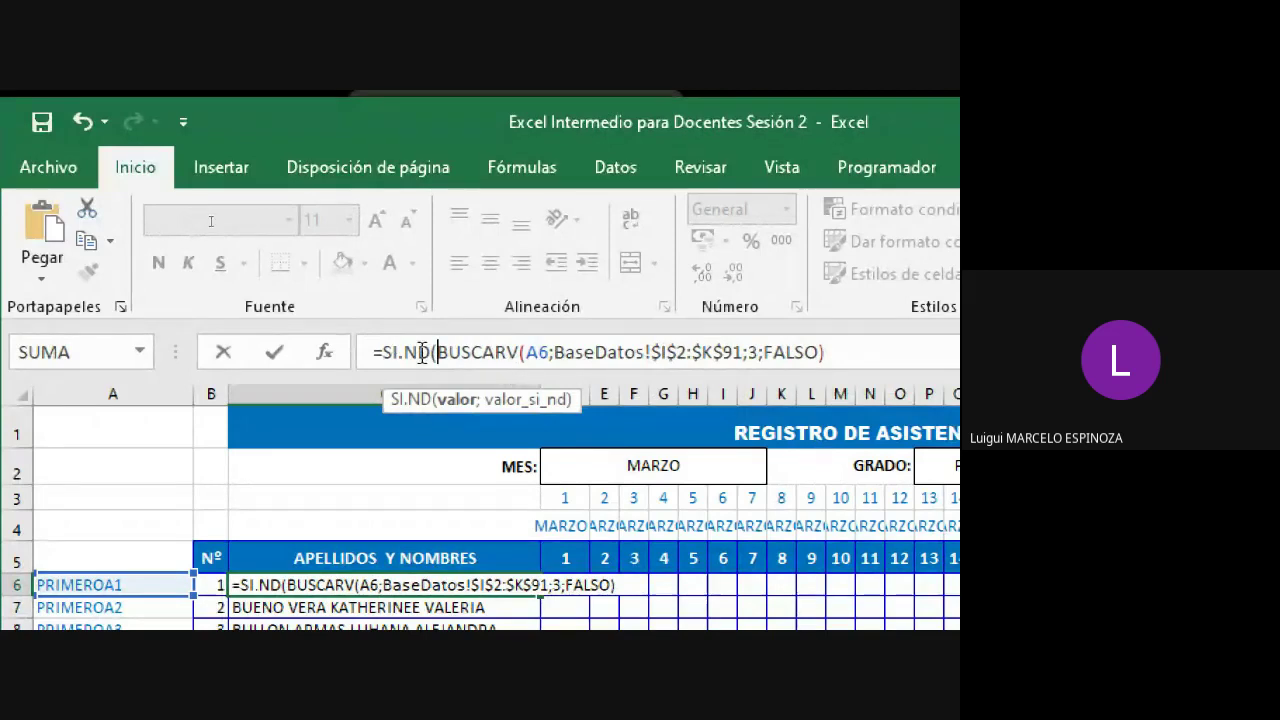
pyautogui.moveTo(437, 352); pyautogui.dragTo(855, 357)
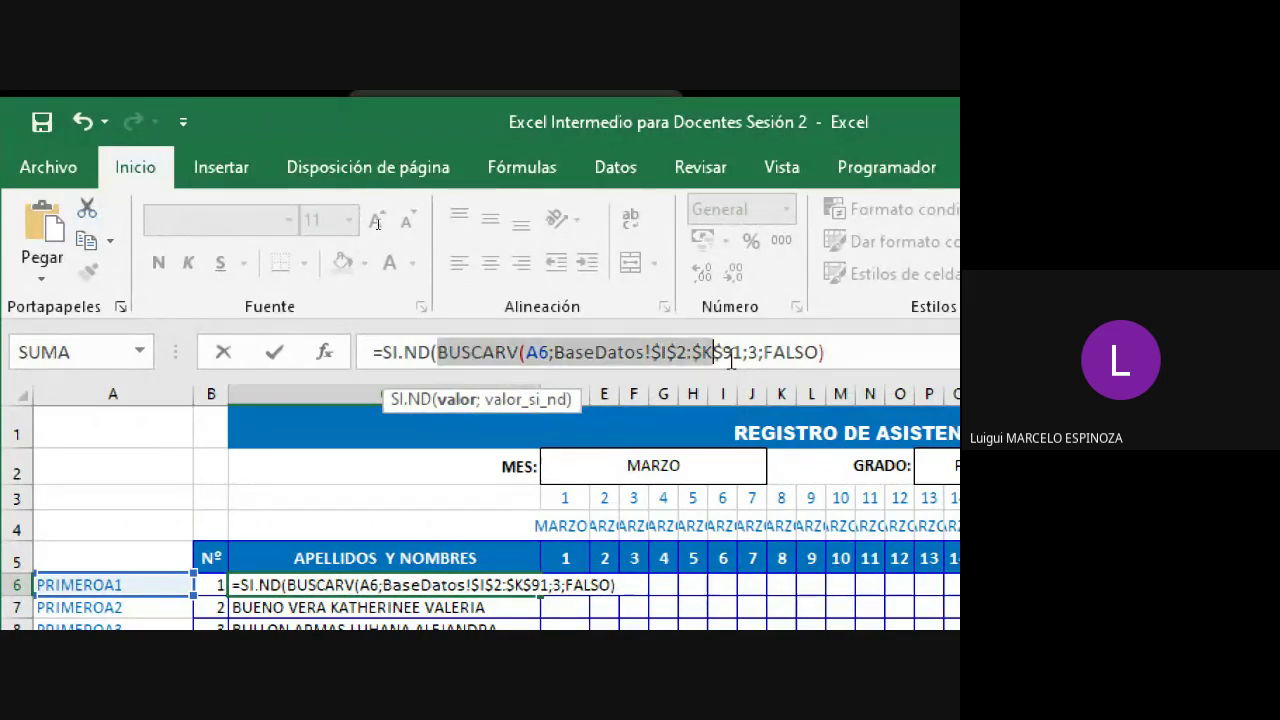
pyautogui.click(855, 357)
pyautogui.write(';')
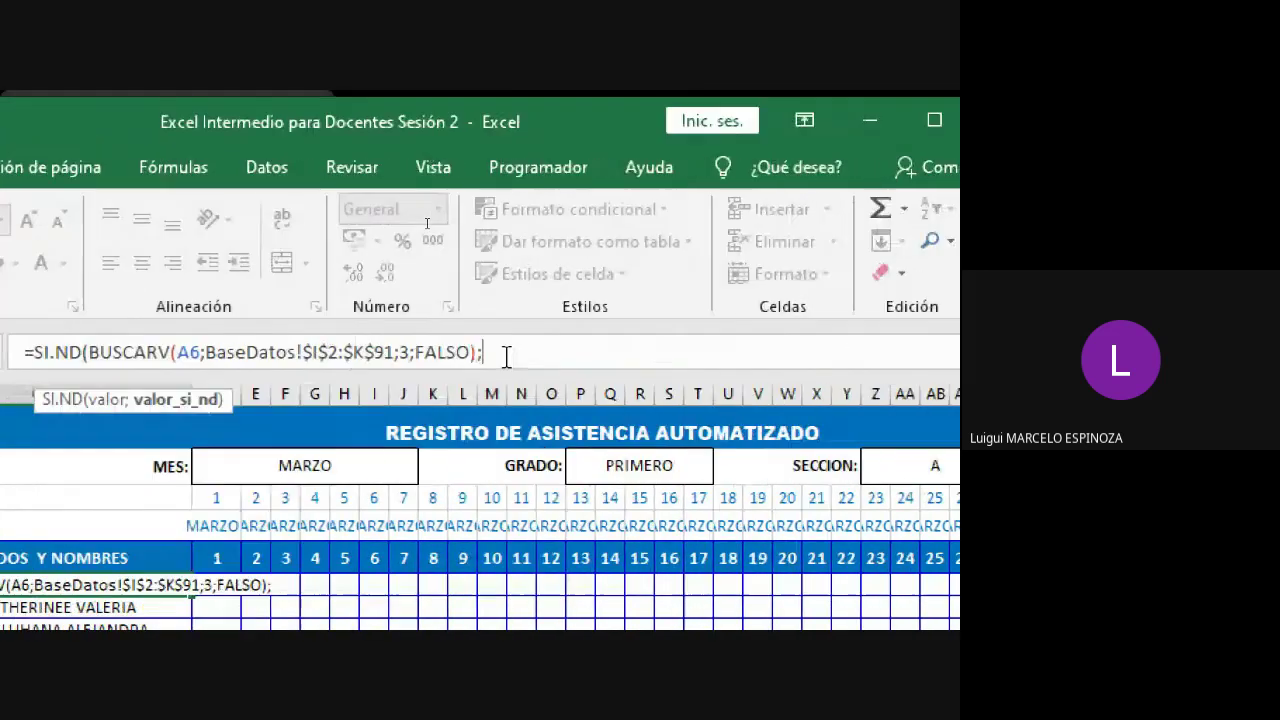
pyautogui.write('""')
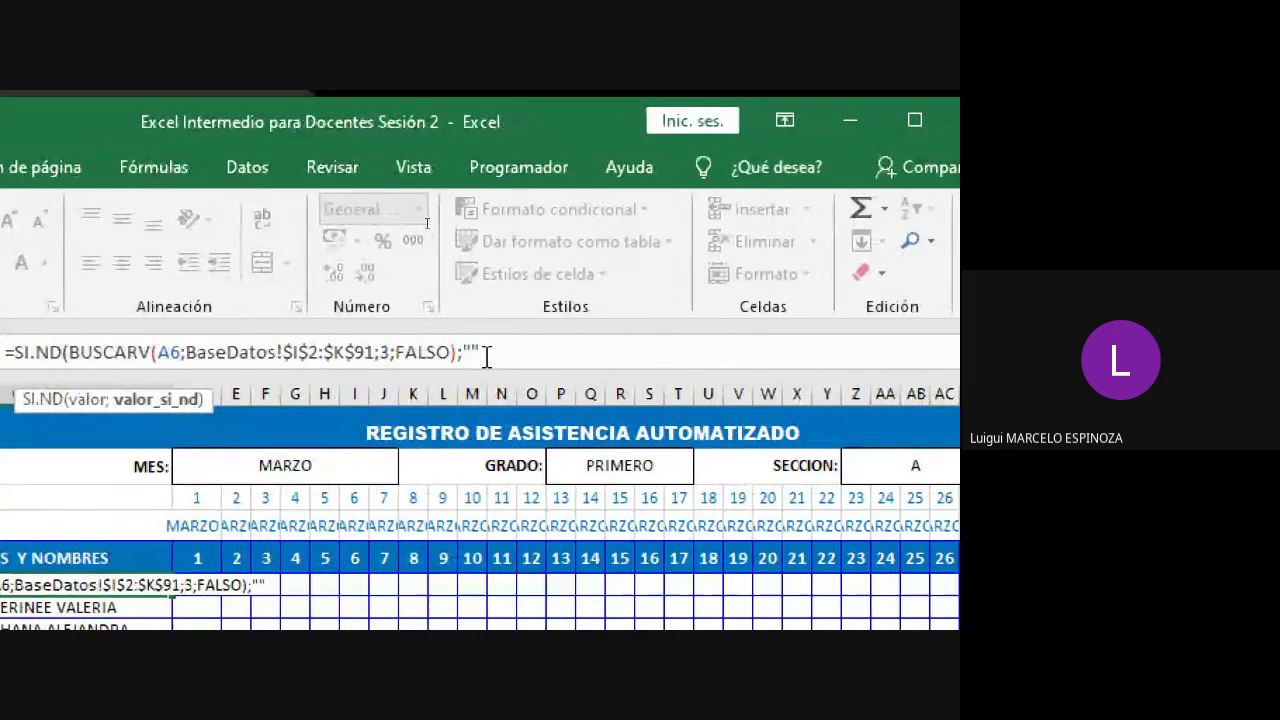
pyautogui.press('Left')
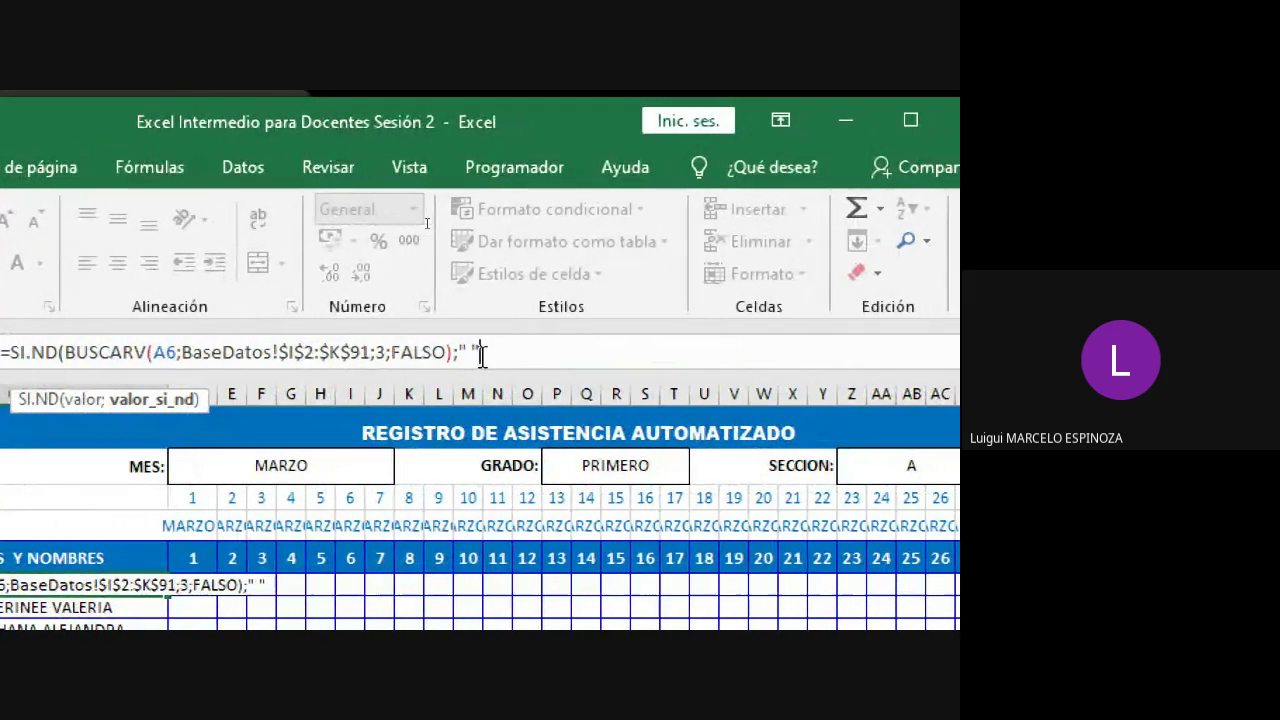
pyautogui.press('Right')
pyautogui.write(')')
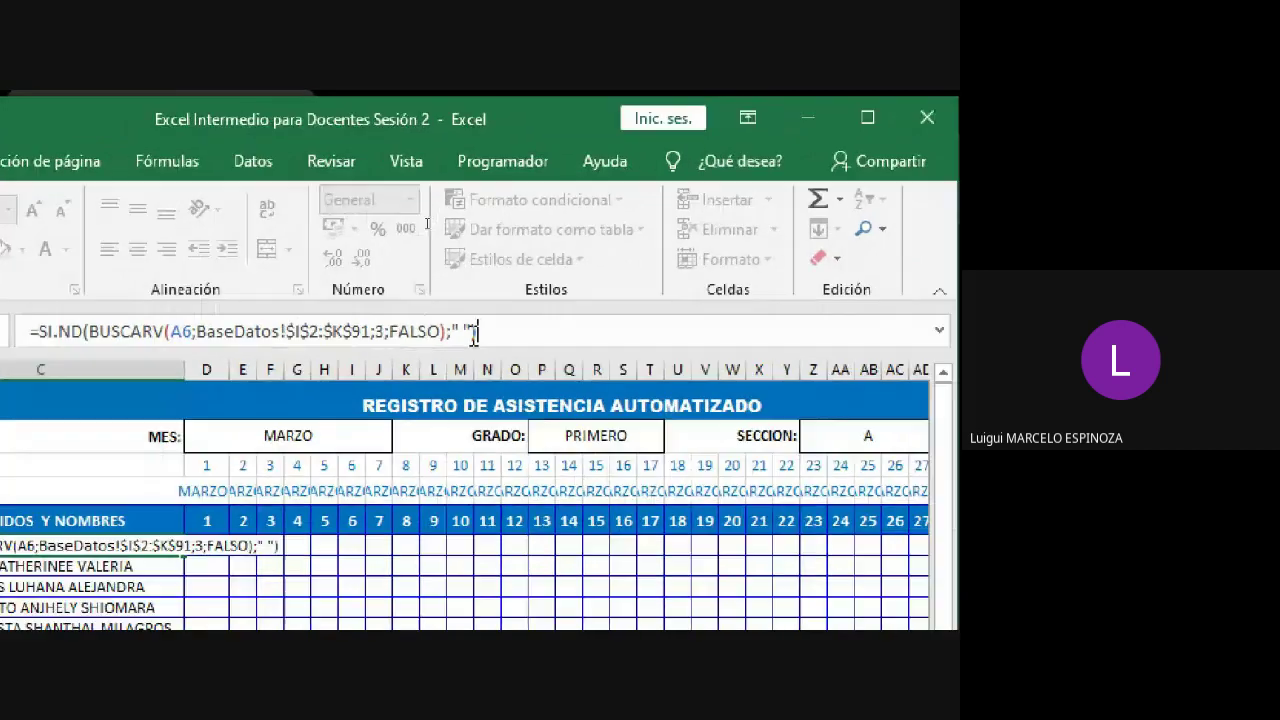
pyautogui.press('Return')
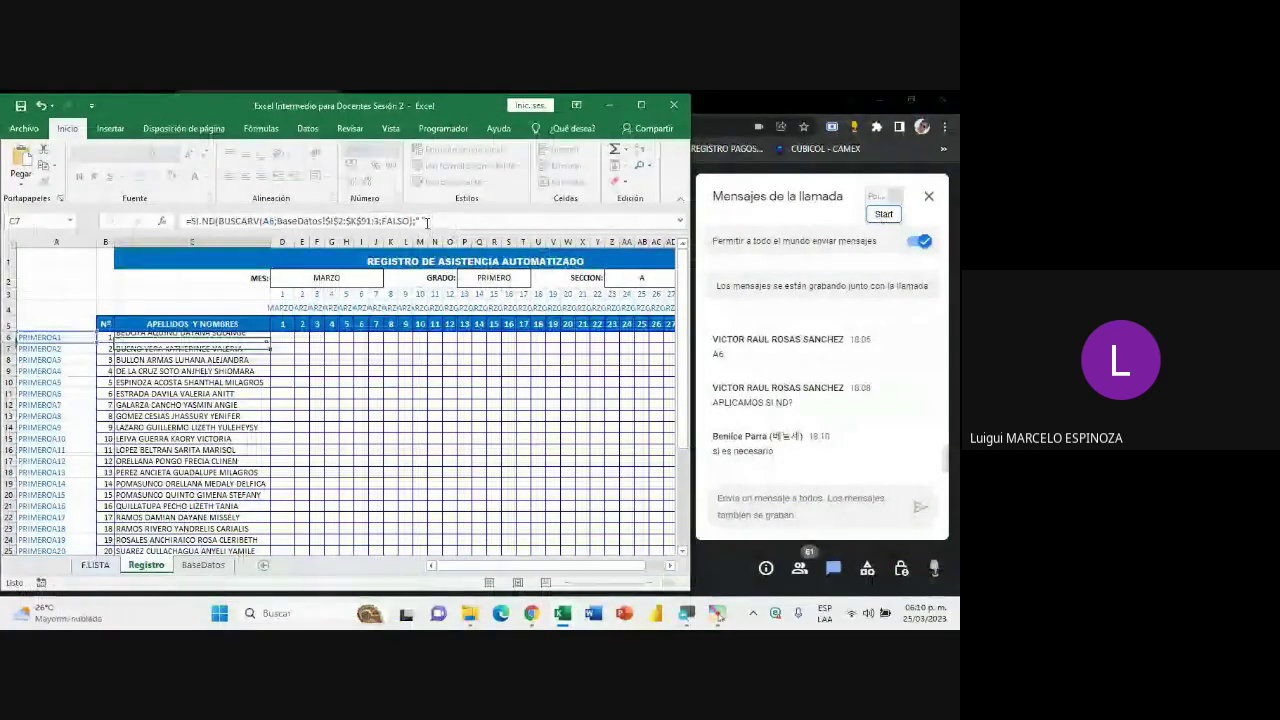
# - Fill C6's SI.ND formula down to C40 and check that C28:C40 are blank
pyautogui.click(127, 338)
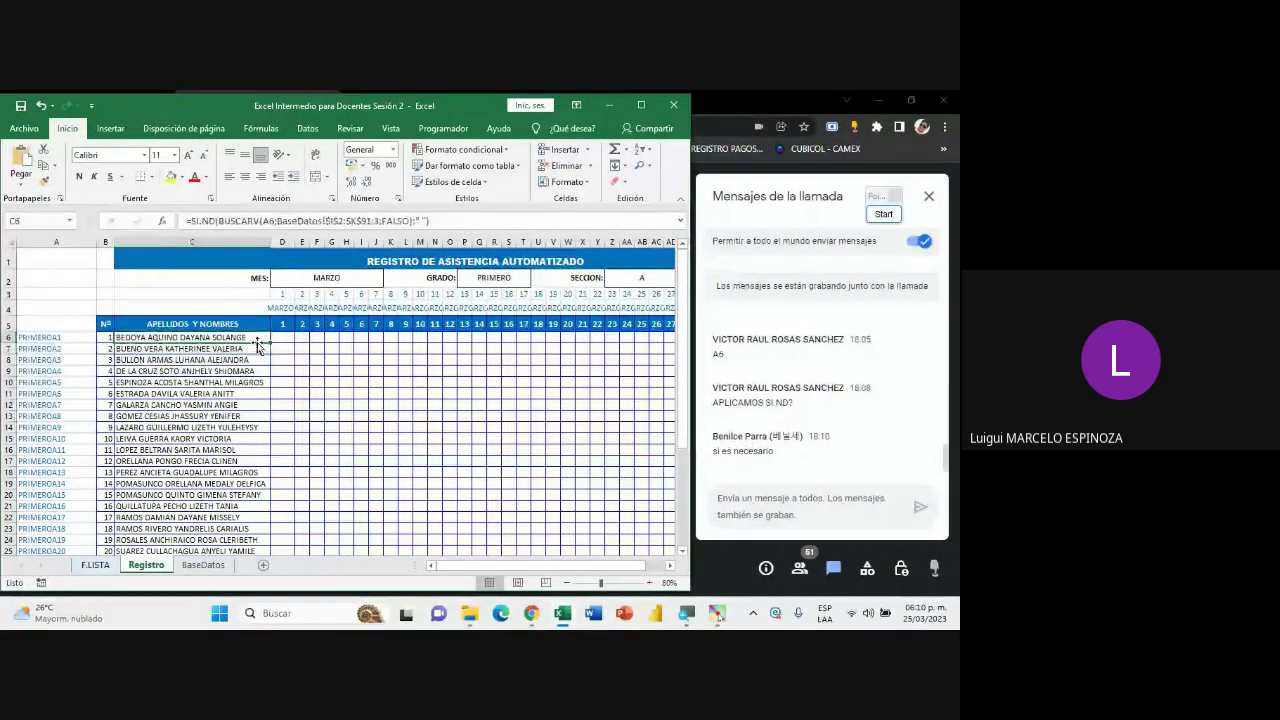
pyautogui.moveTo(269, 343)
pyautogui.mouseDown()
pyautogui.moveTo(262, 564)
pyautogui.moveTo(265, 530)
pyautogui.mouseUp()
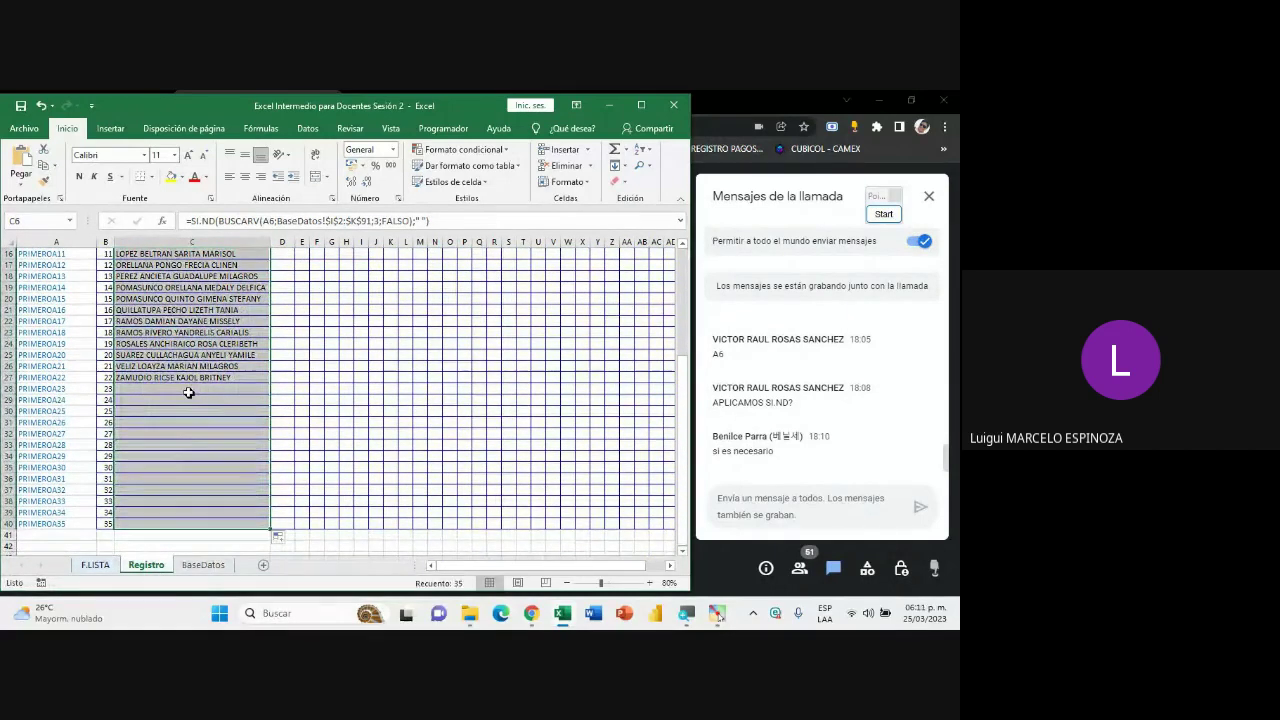
pyautogui.moveTo(198, 389)
pyautogui.mouseDown()
pyautogui.moveTo(195, 508)
pyautogui.moveTo(185, 389)
pyautogui.moveTo(202, 522)
pyautogui.mouseUp()
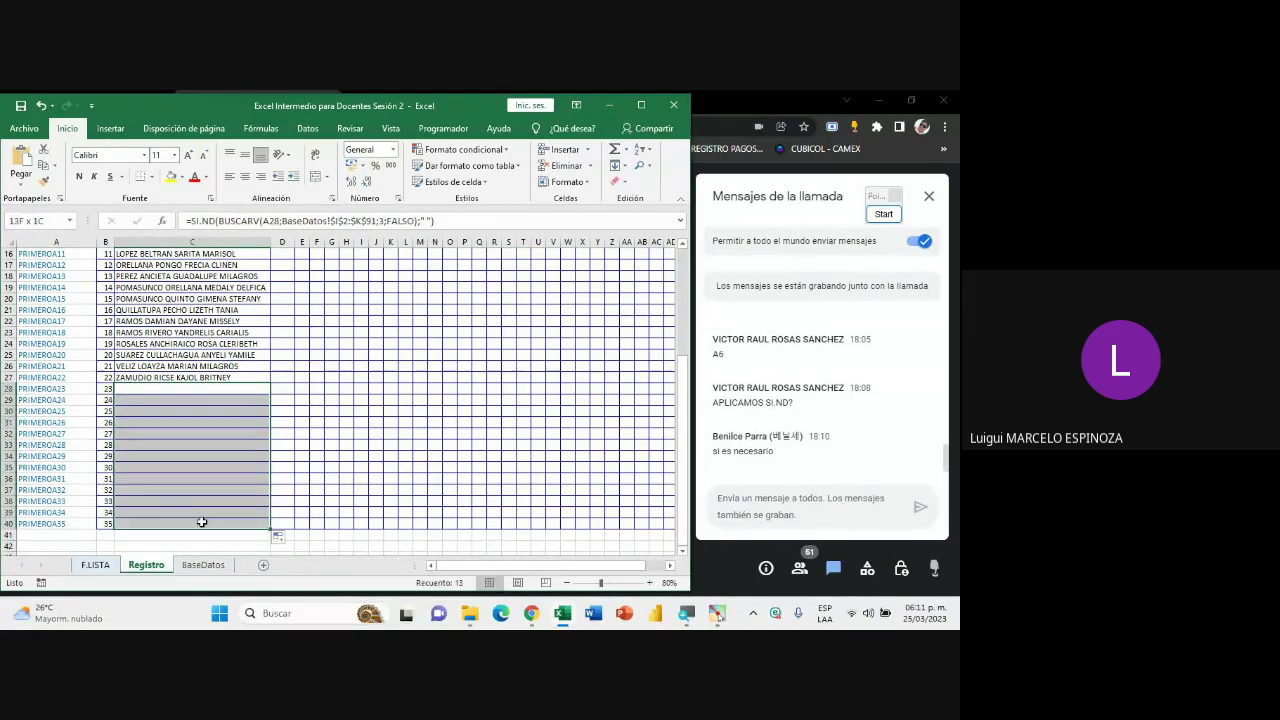
pyautogui.moveTo(186, 389); pyautogui.dragTo(193, 526)
pyautogui.scroll(5, 443, 443)
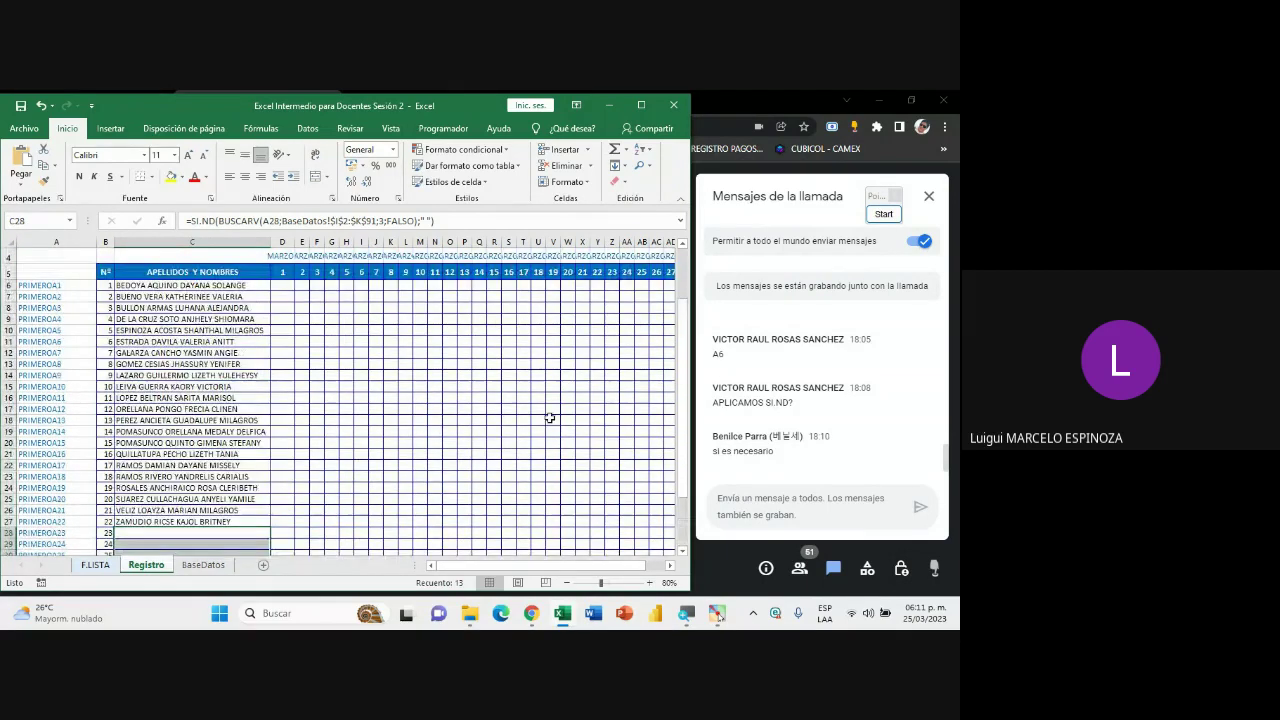
pyautogui.click(503, 288)
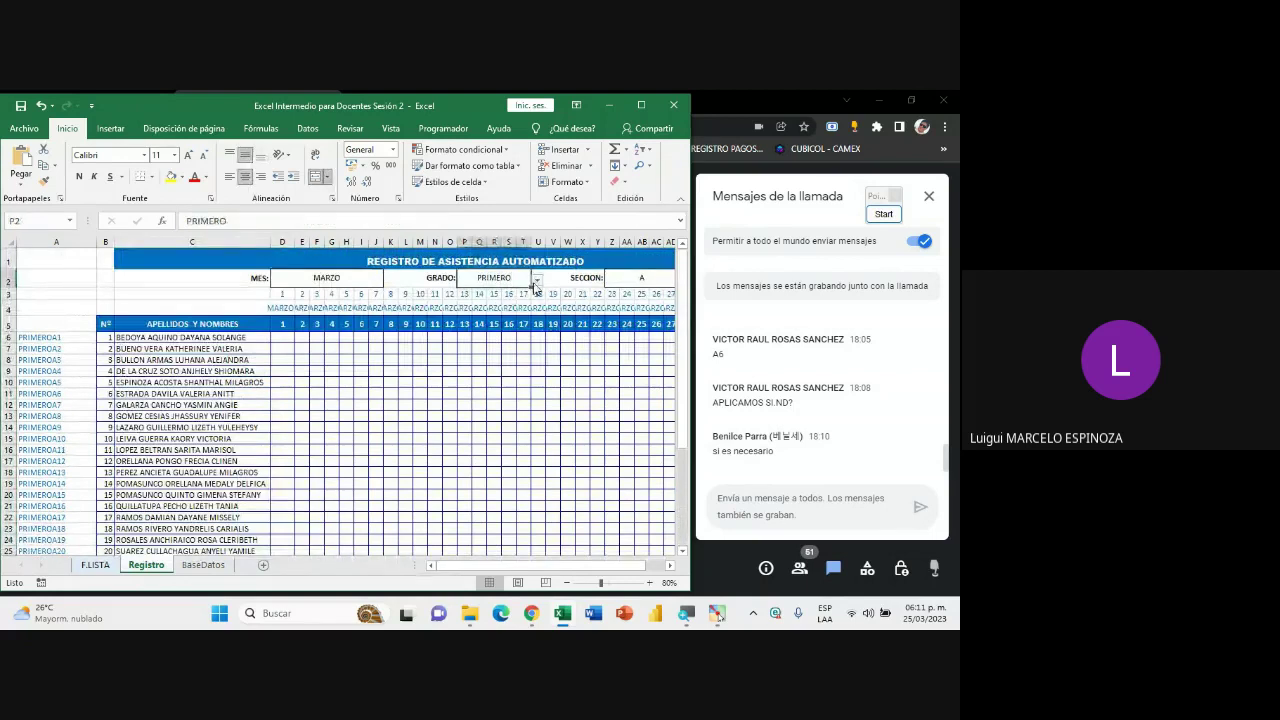
pyautogui.click(537, 280)
pyautogui.click(490, 302)
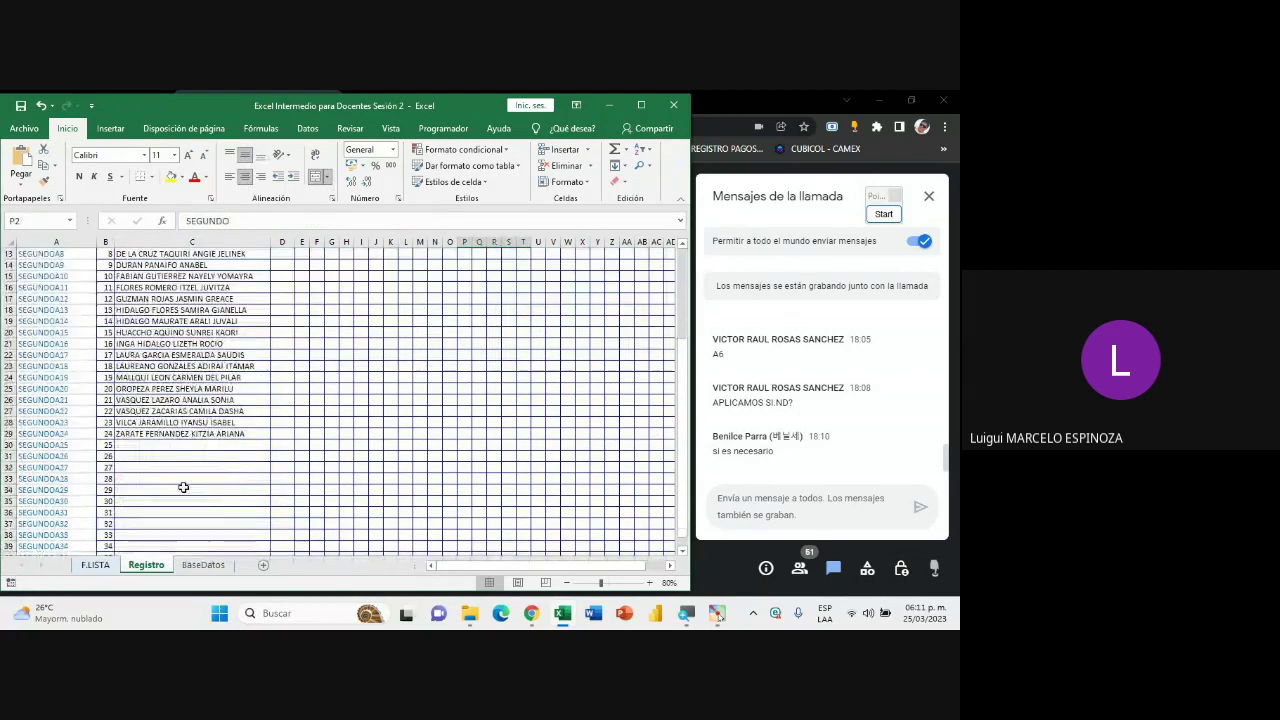
pyautogui.click(537, 280)
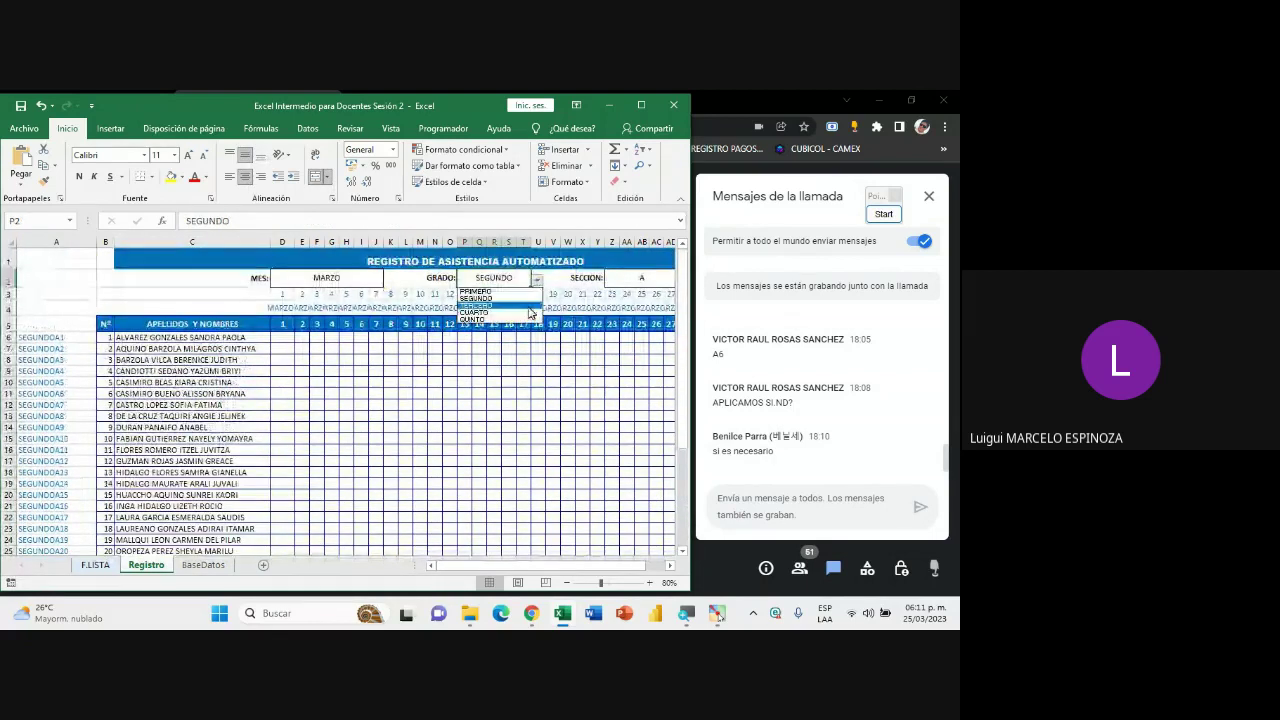
pyautogui.click(495, 314)
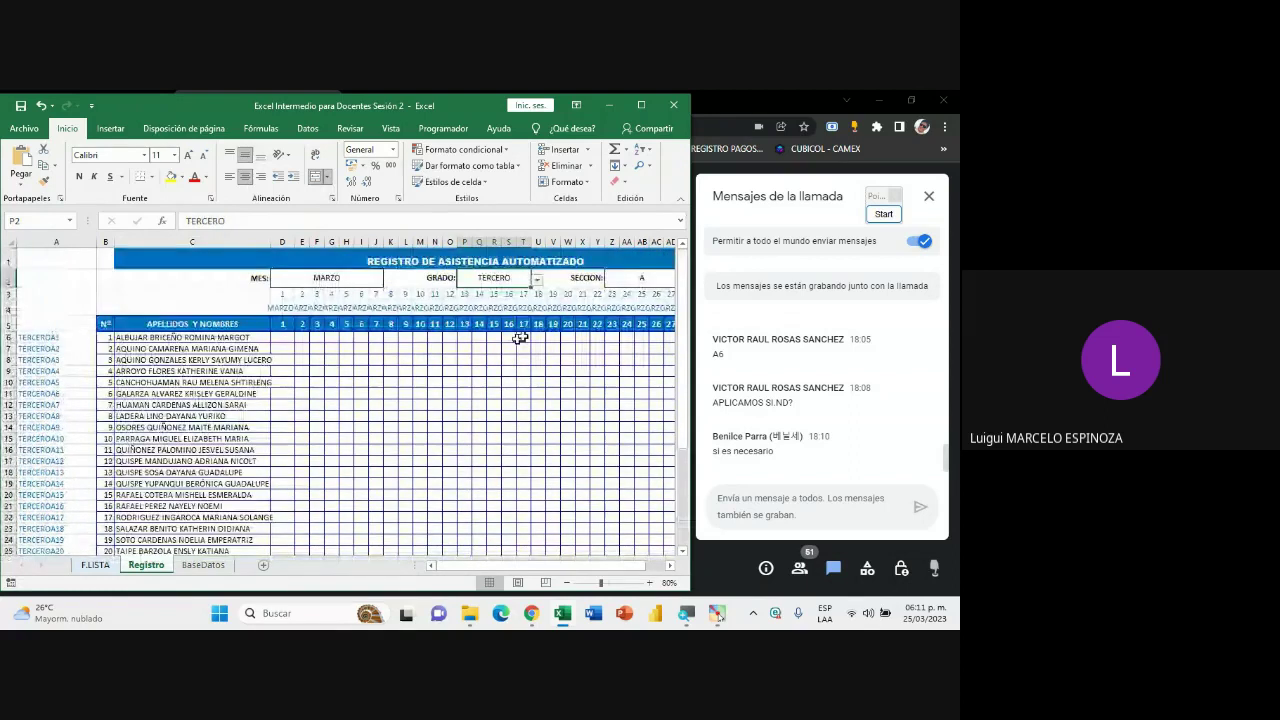
pyautogui.click(537, 280)
pyautogui.click(525, 312)
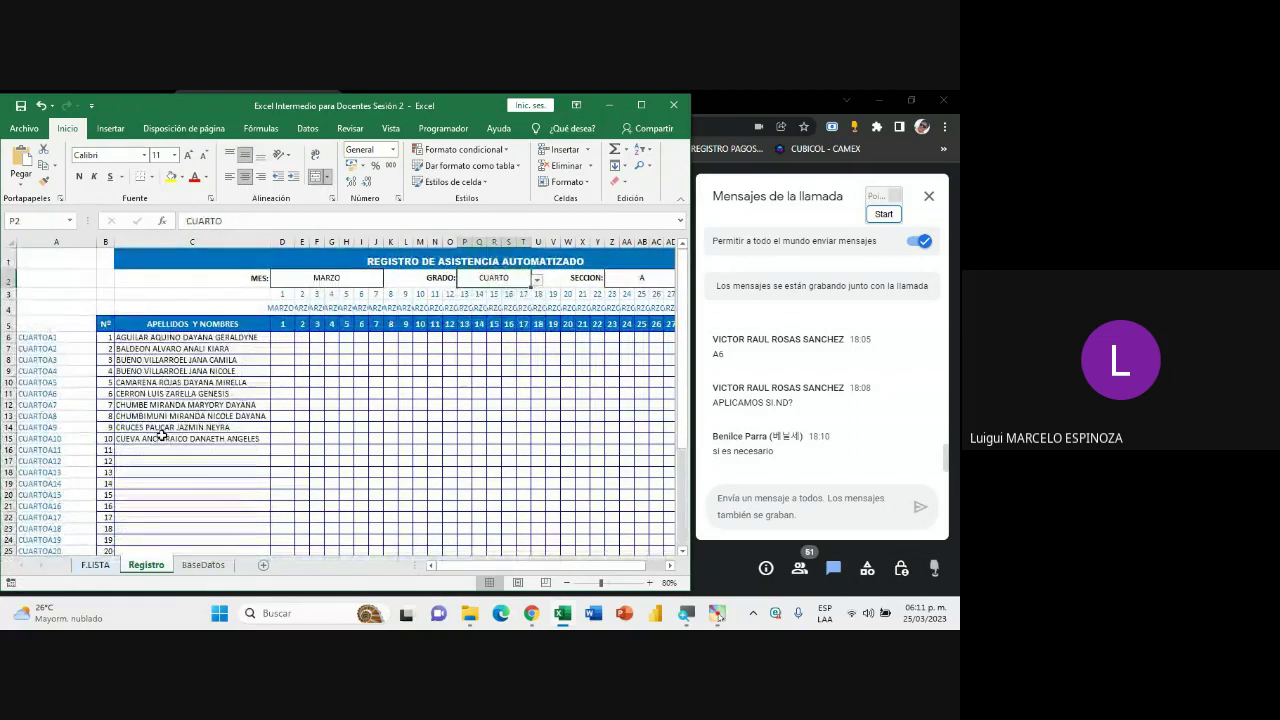
pyautogui.click(537, 280)
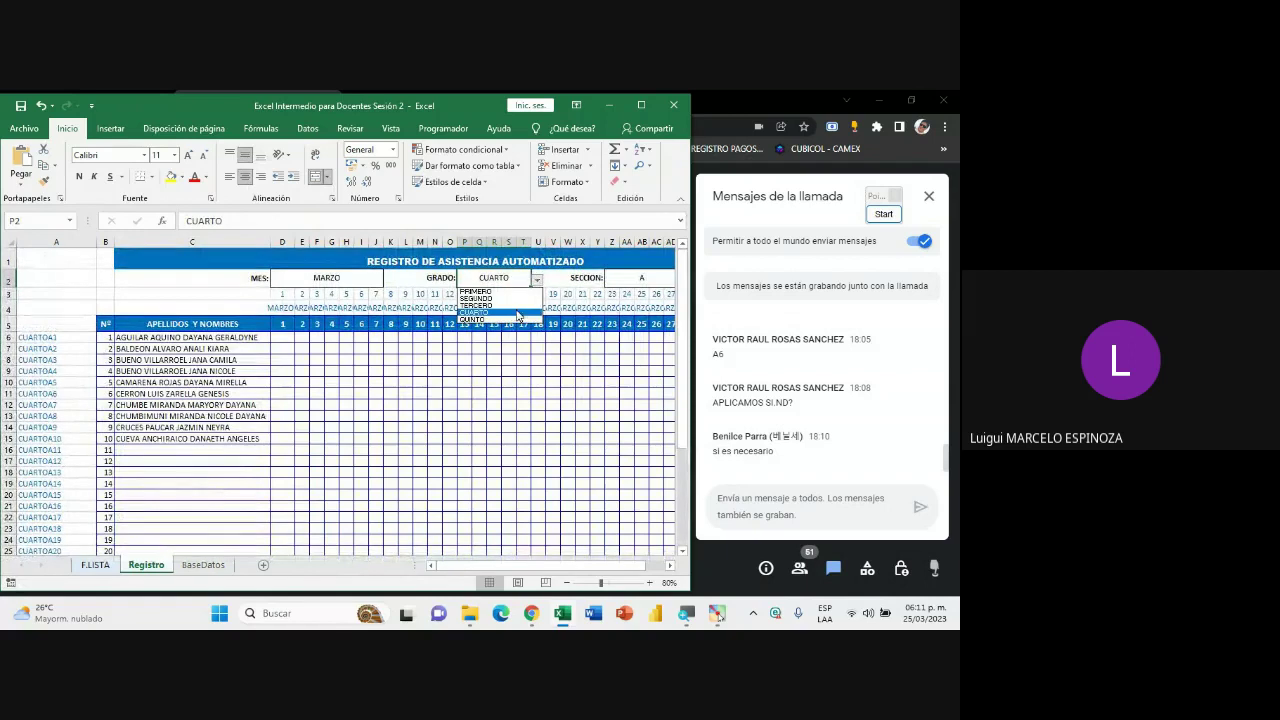
pyautogui.click(522, 319)
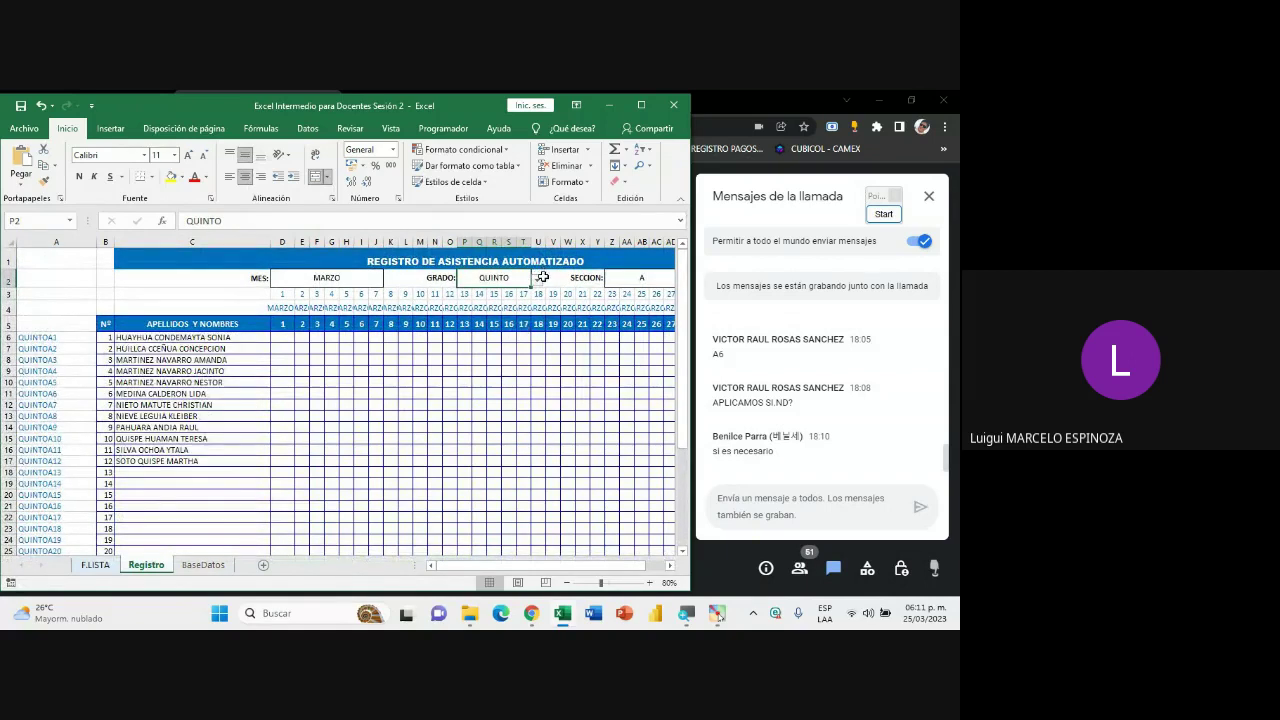
pyautogui.click(537, 281)
pyautogui.click(490, 290)
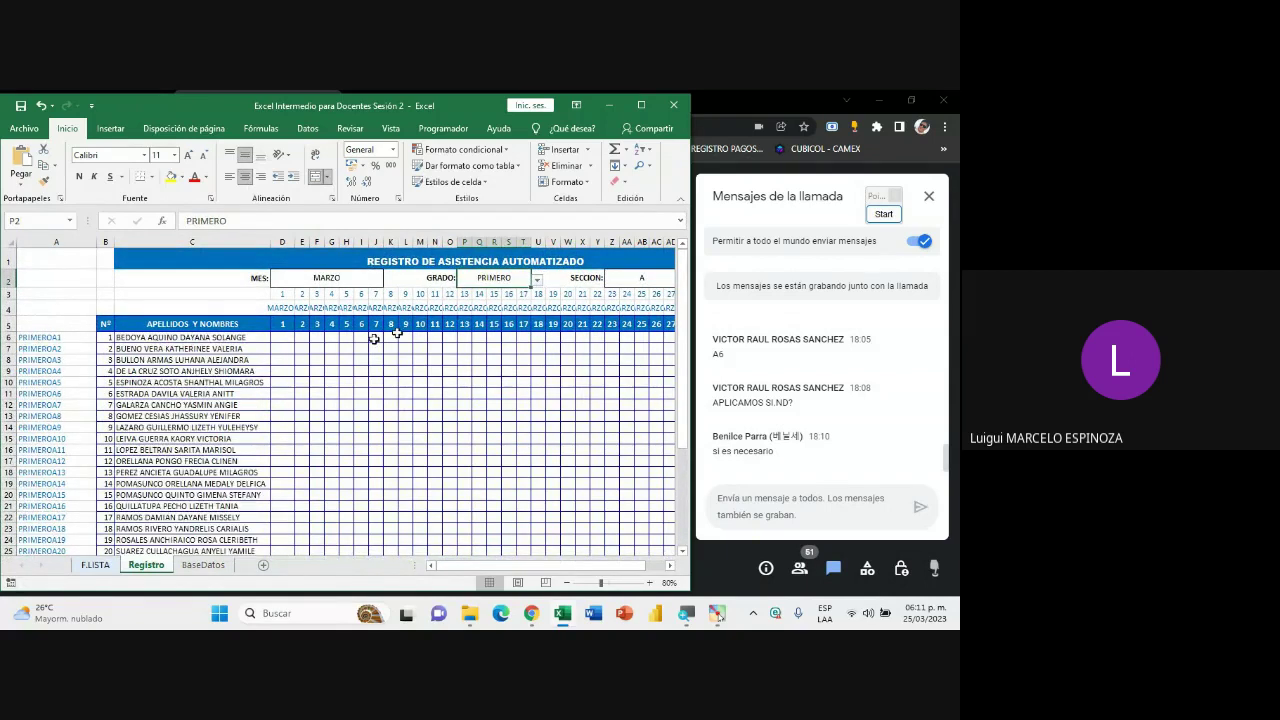
# - Check the blank name cells C28:C39, then select C6
pyautogui.scroll(-1, 159, 483)
pyautogui.scroll(-5, 159, 483)
pyautogui.moveTo(159, 366); pyautogui.dragTo(159, 438)
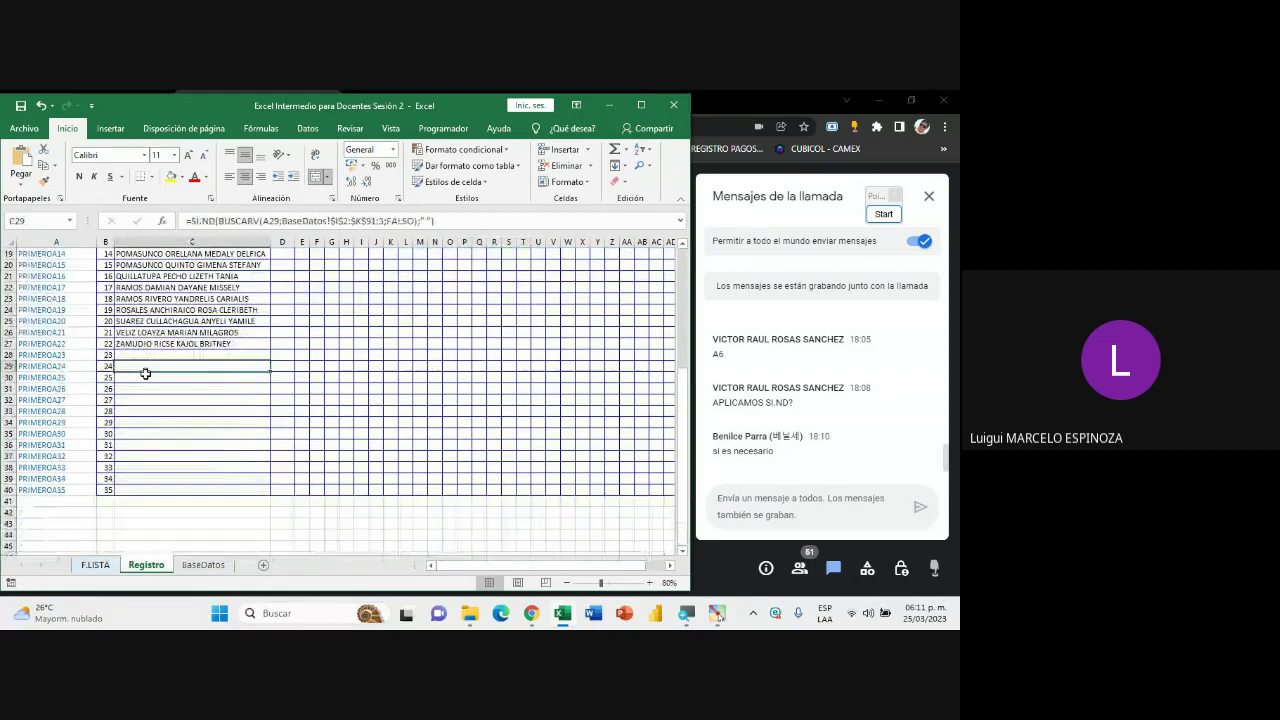
pyautogui.moveTo(159, 355); pyautogui.dragTo(175, 483)
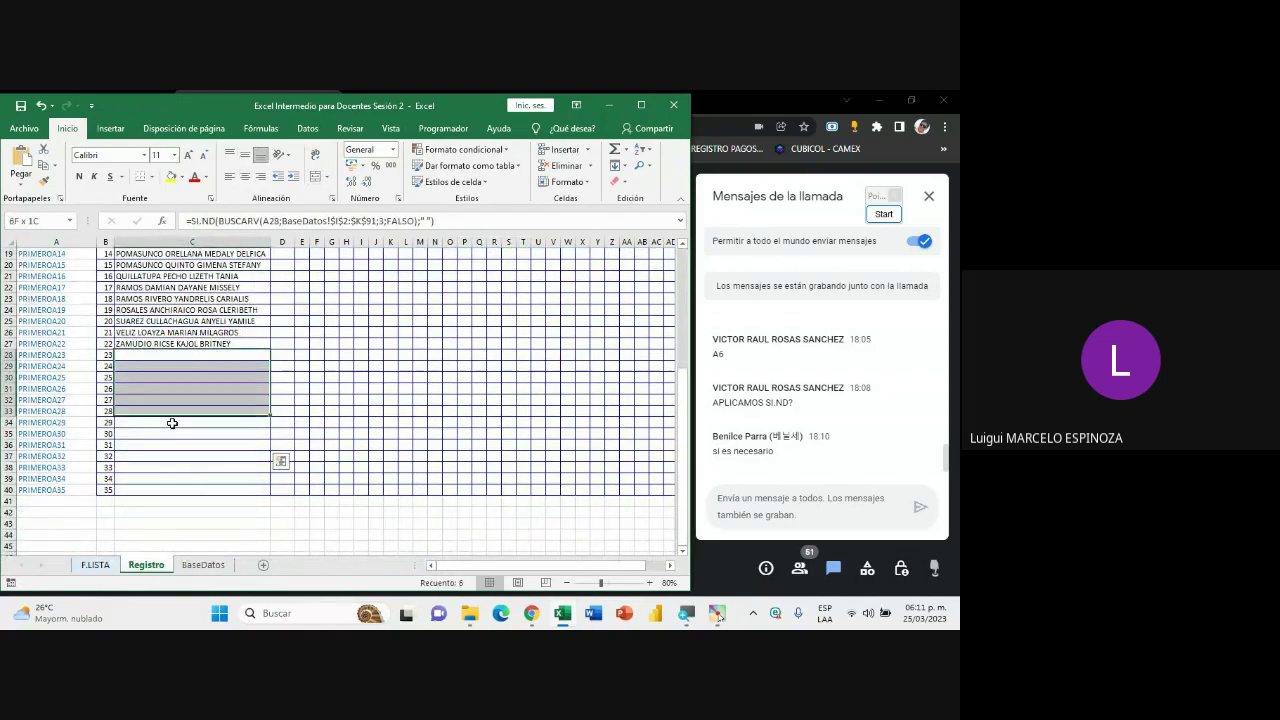
pyautogui.scroll(3, 175, 483)
pyautogui.scroll(3, 175, 483)
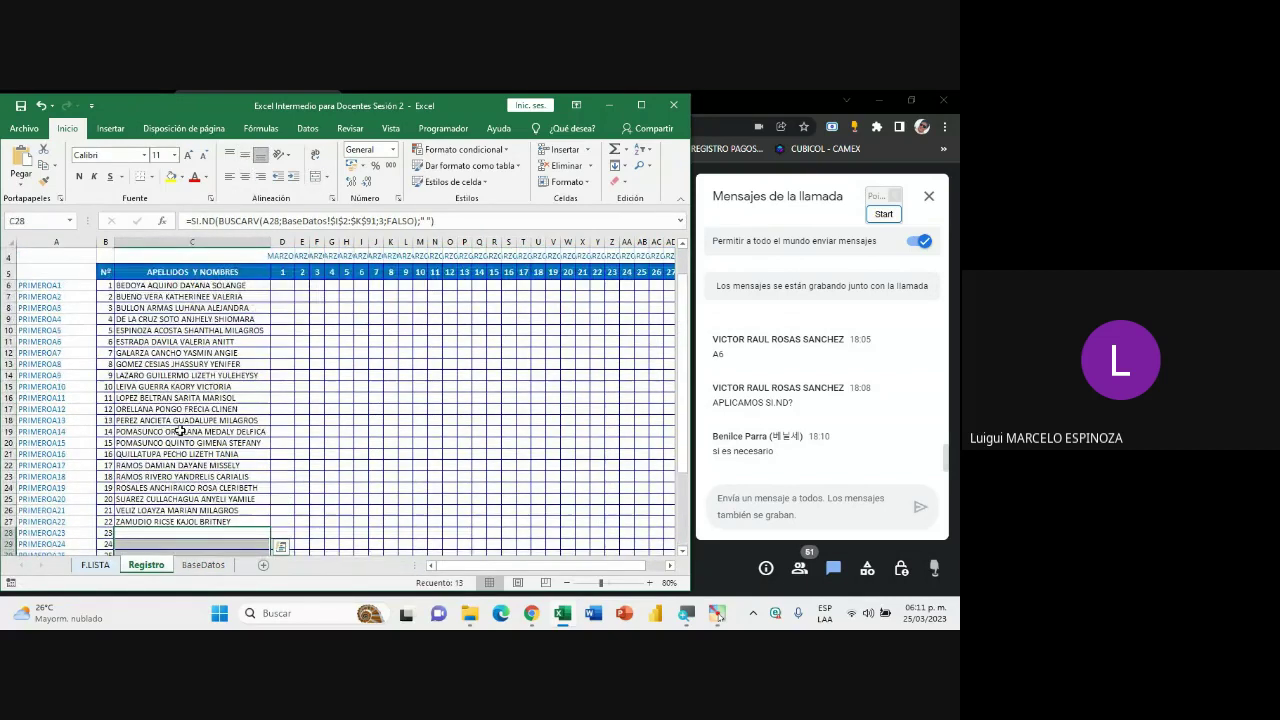
pyautogui.moveTo(171, 285); pyautogui.dragTo(171, 308)
pyautogui.click(171, 285)
# - Copy the full SI.ND formula from C6 and paste it into the Meet chat box
pyautogui.click(450, 221)
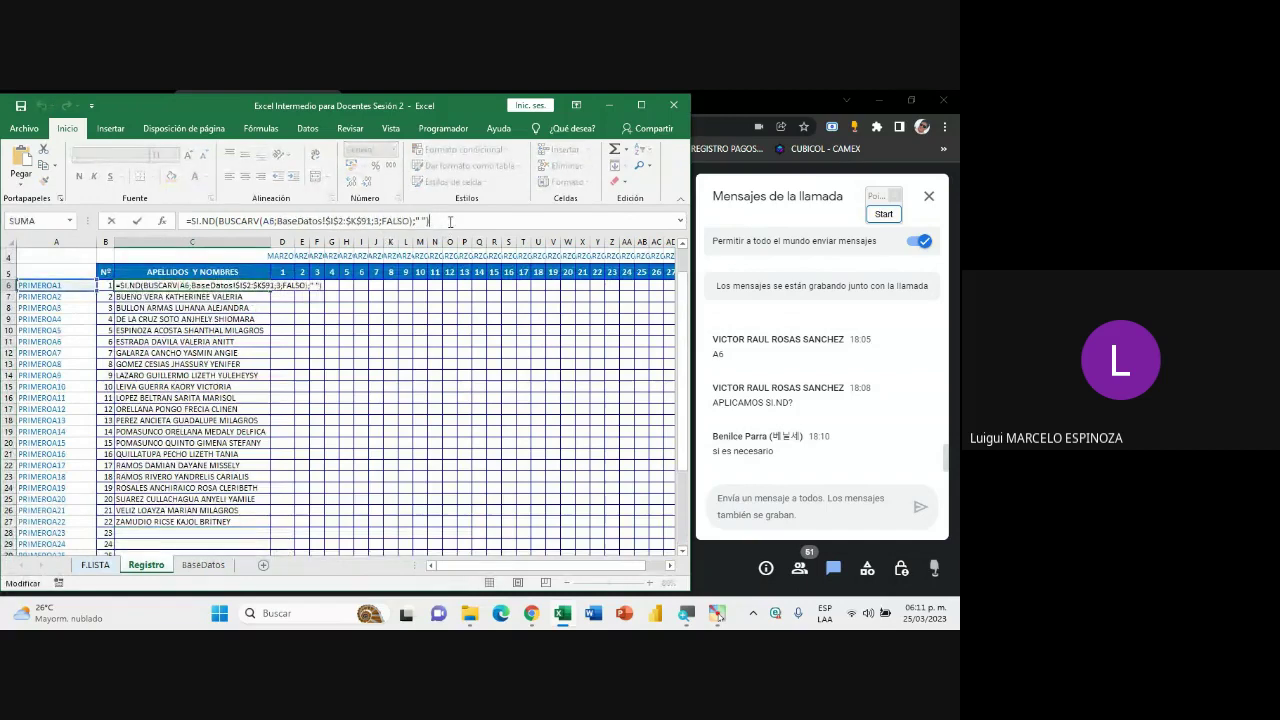
pyautogui.moveTo(450, 221); pyautogui.dragTo(184, 220)
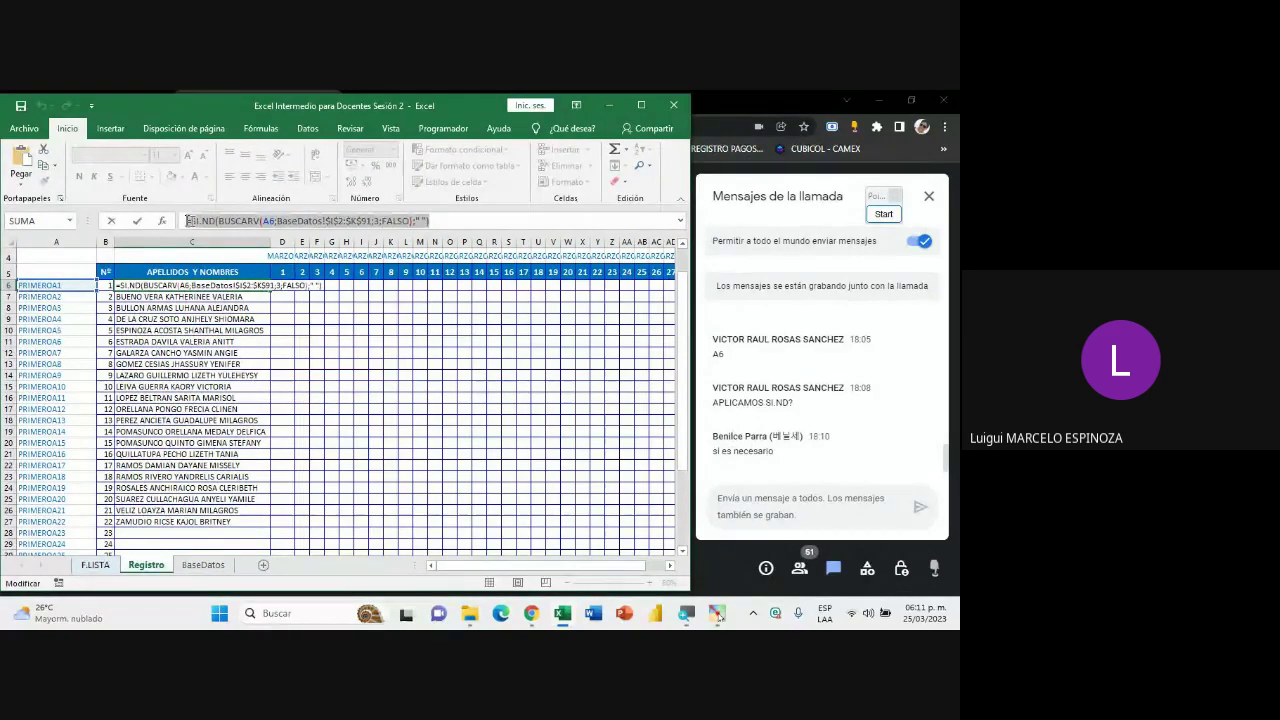
pyautogui.click(464, 222)
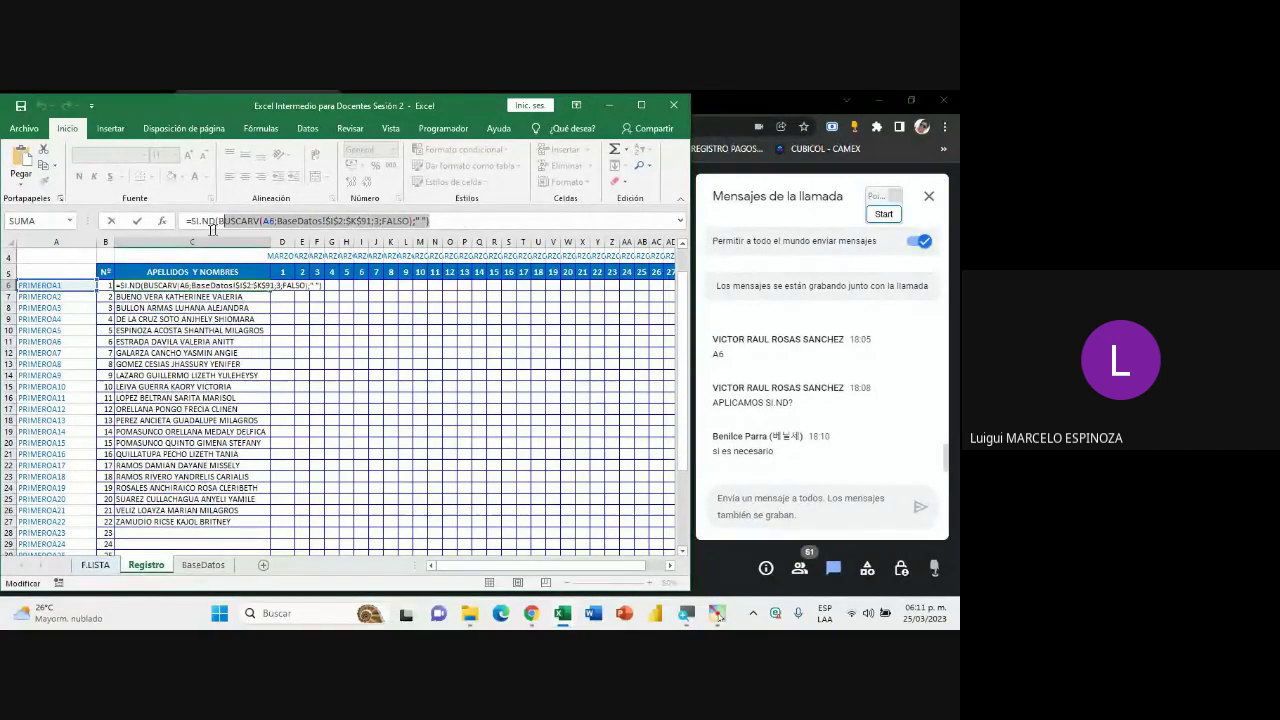
pyautogui.moveTo(464, 222); pyautogui.dragTo(182, 222)
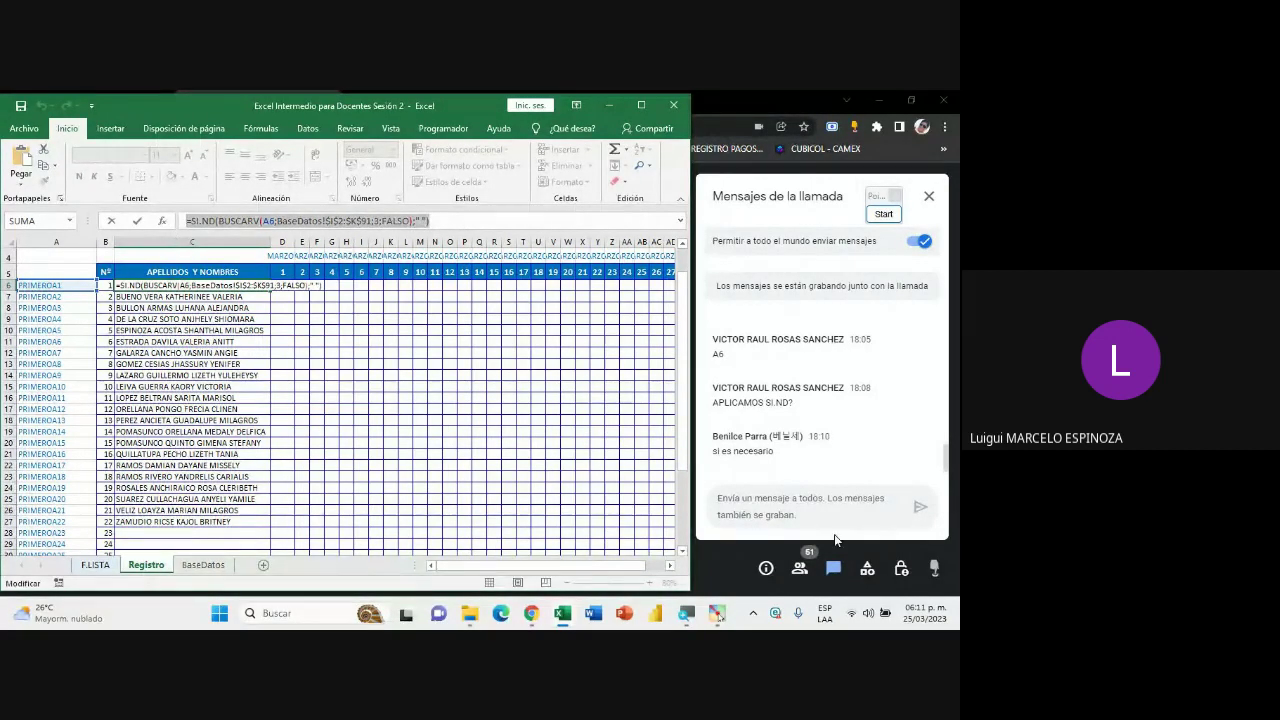
pyautogui.click(836, 506)
pyautogui.write('=SI.ND(BUSCARV(A6;BaseDatos!$I$2:SK$91;3;FALSO);" ")')
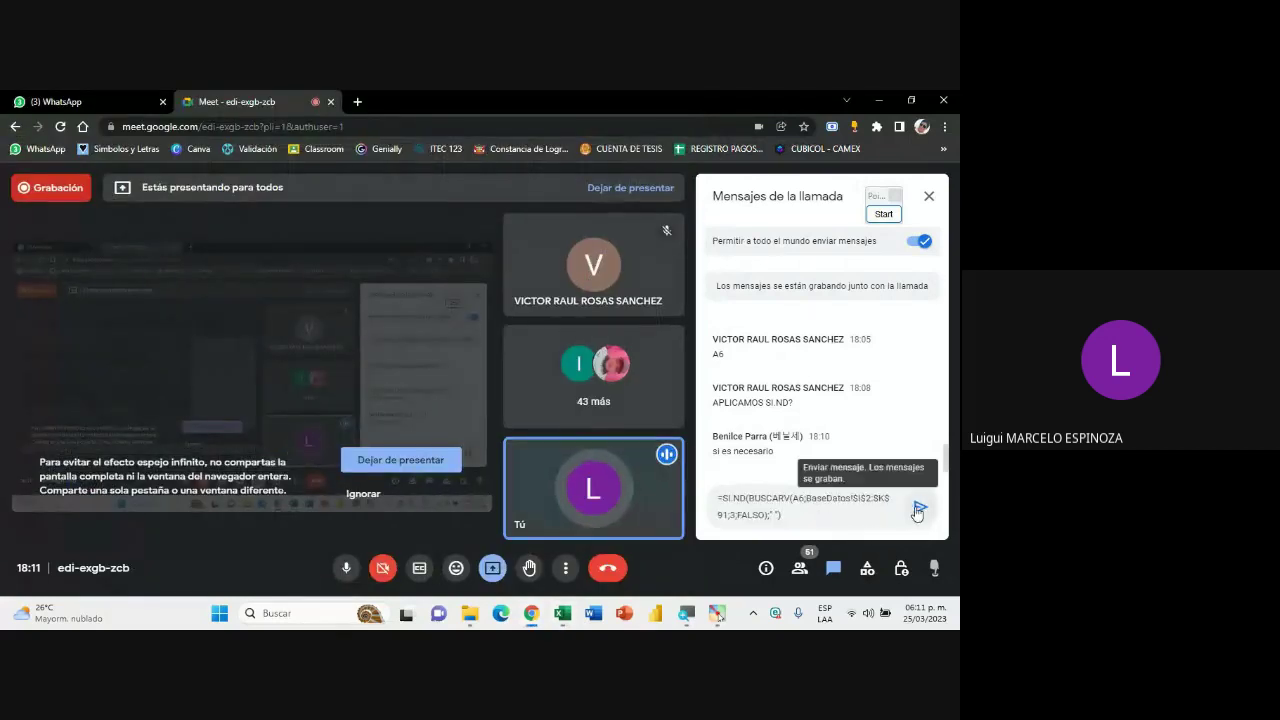
# - Send the pasted formula in the Meet chat, then return to Excel leaving C6 unchanged
pyautogui.click(917, 511)
pyautogui.click(564, 614)
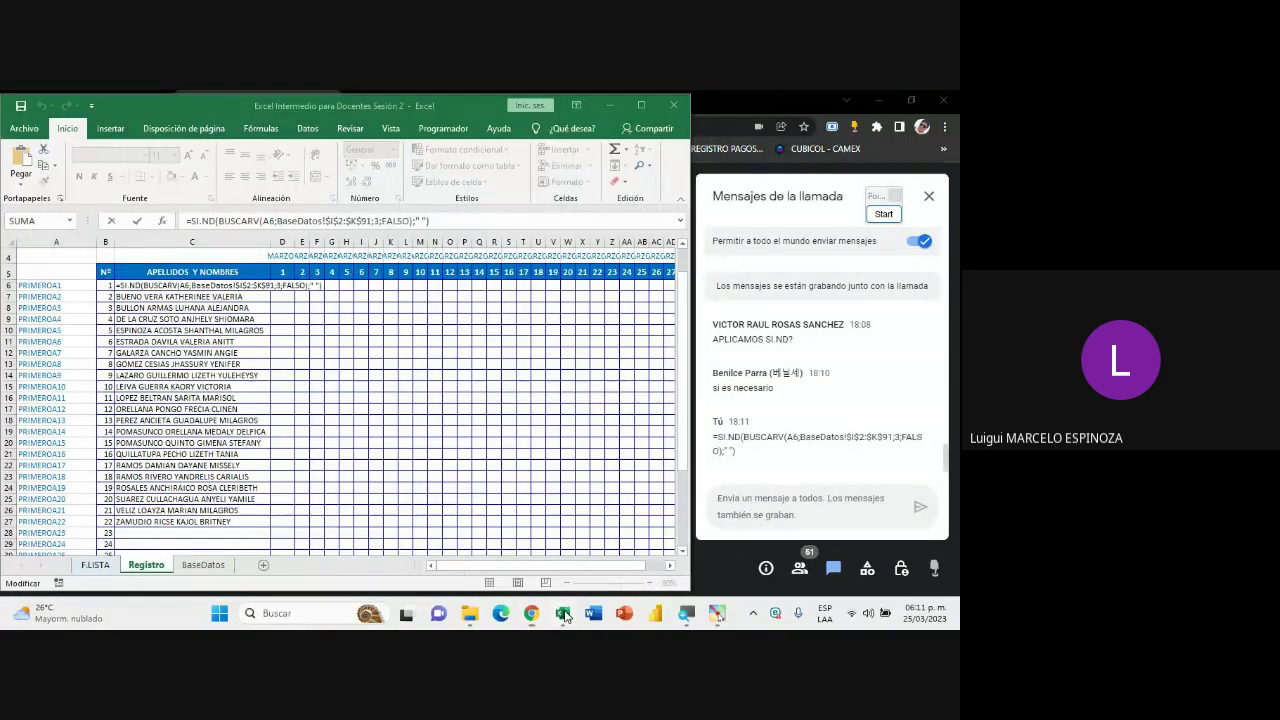
pyautogui.click(464, 224)
pyautogui.press('Return')
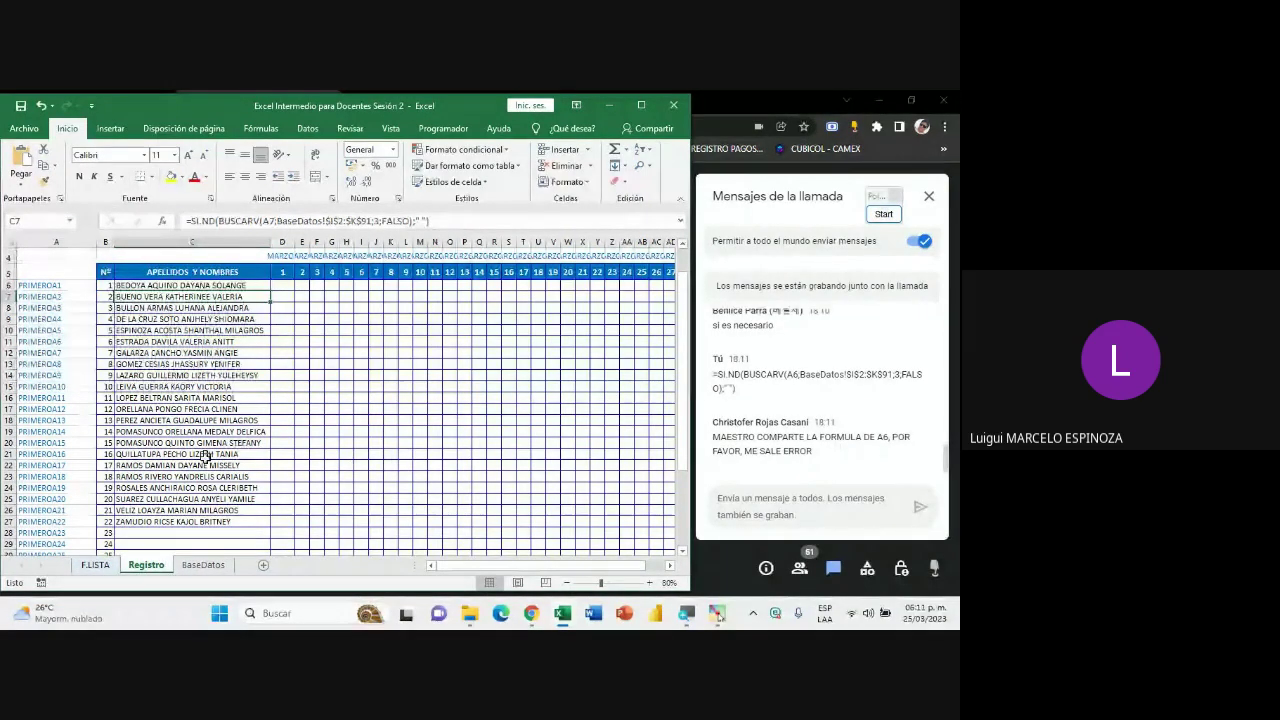
pyautogui.scroll(1, 242, 425)
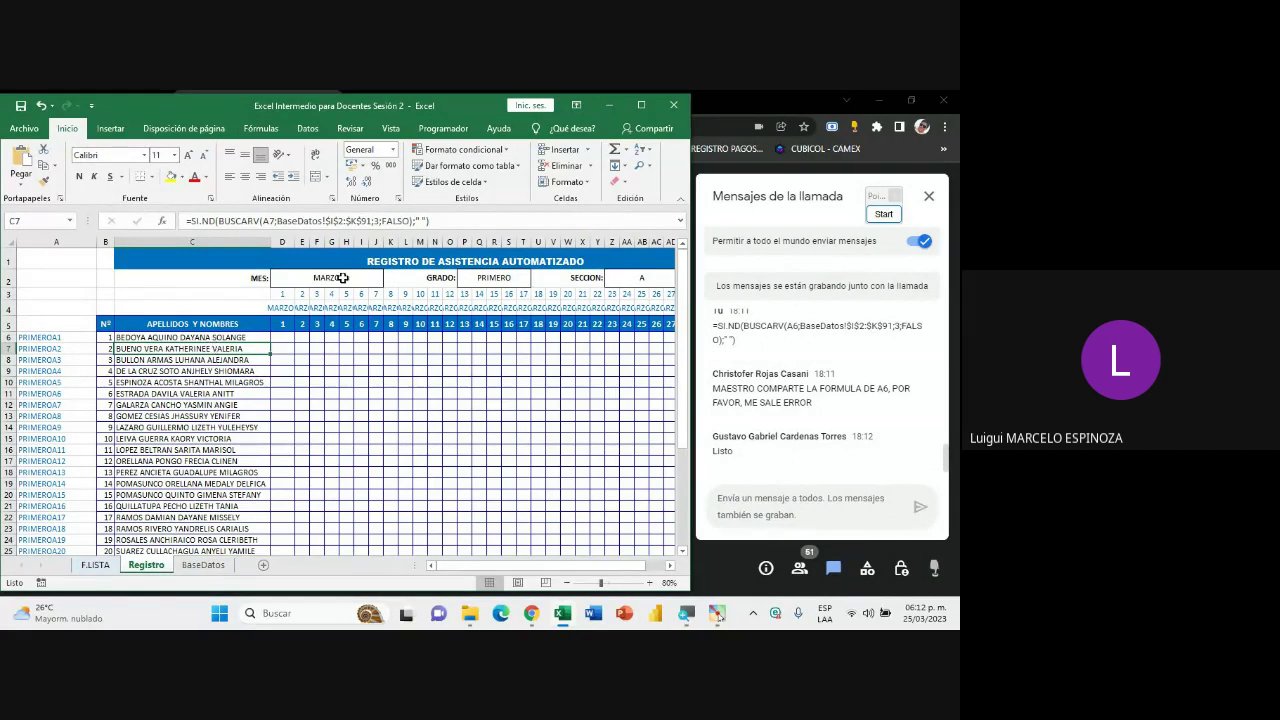
pyautogui.click(342, 278)
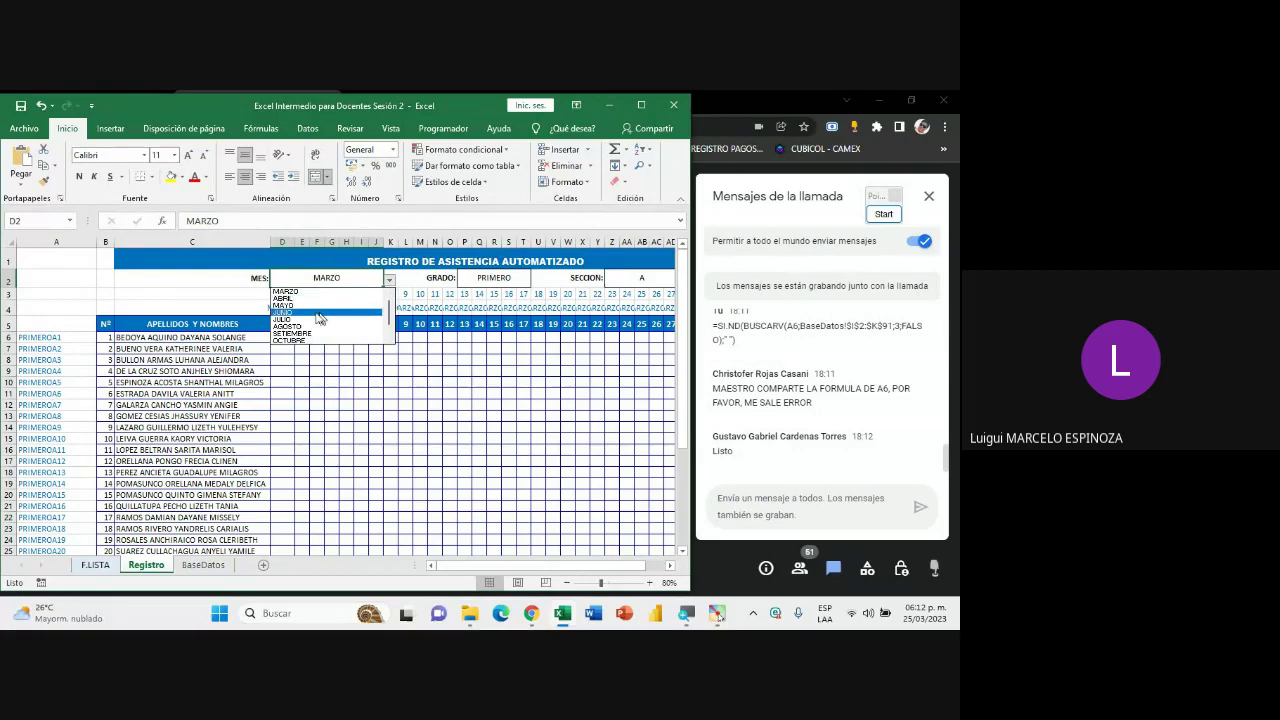
pyautogui.click(299, 299)
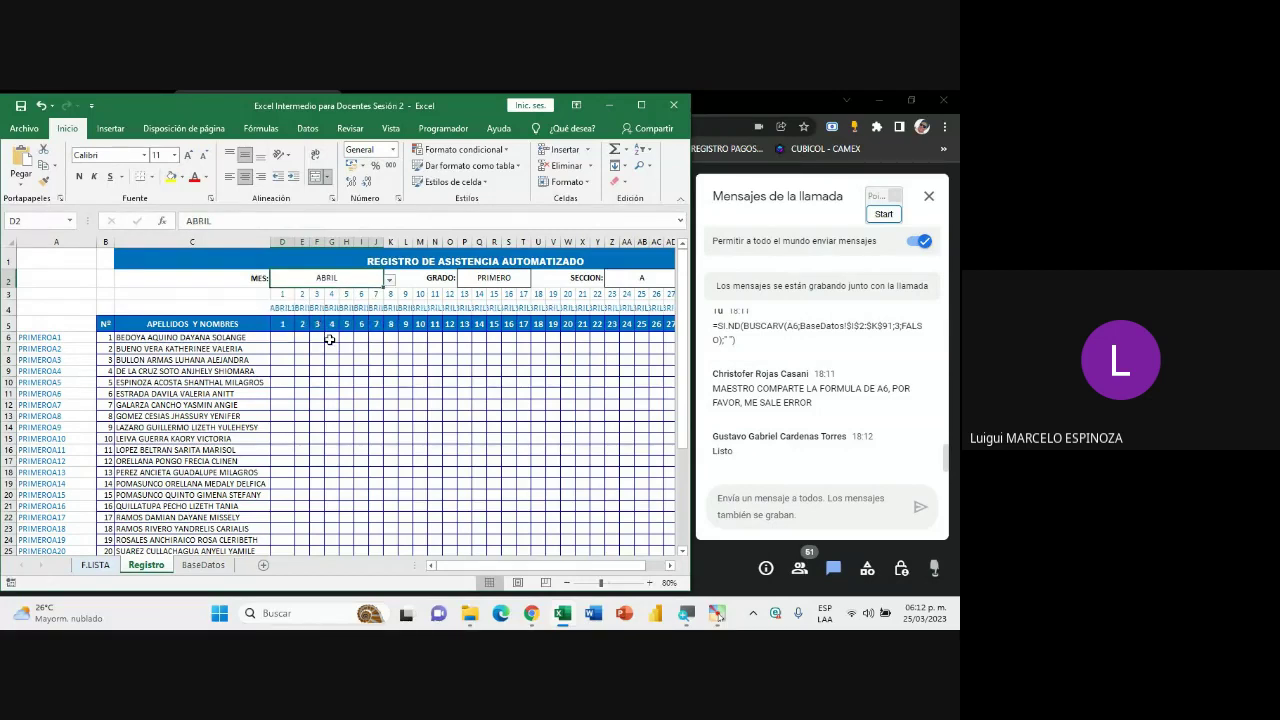
pyautogui.click(389, 283)
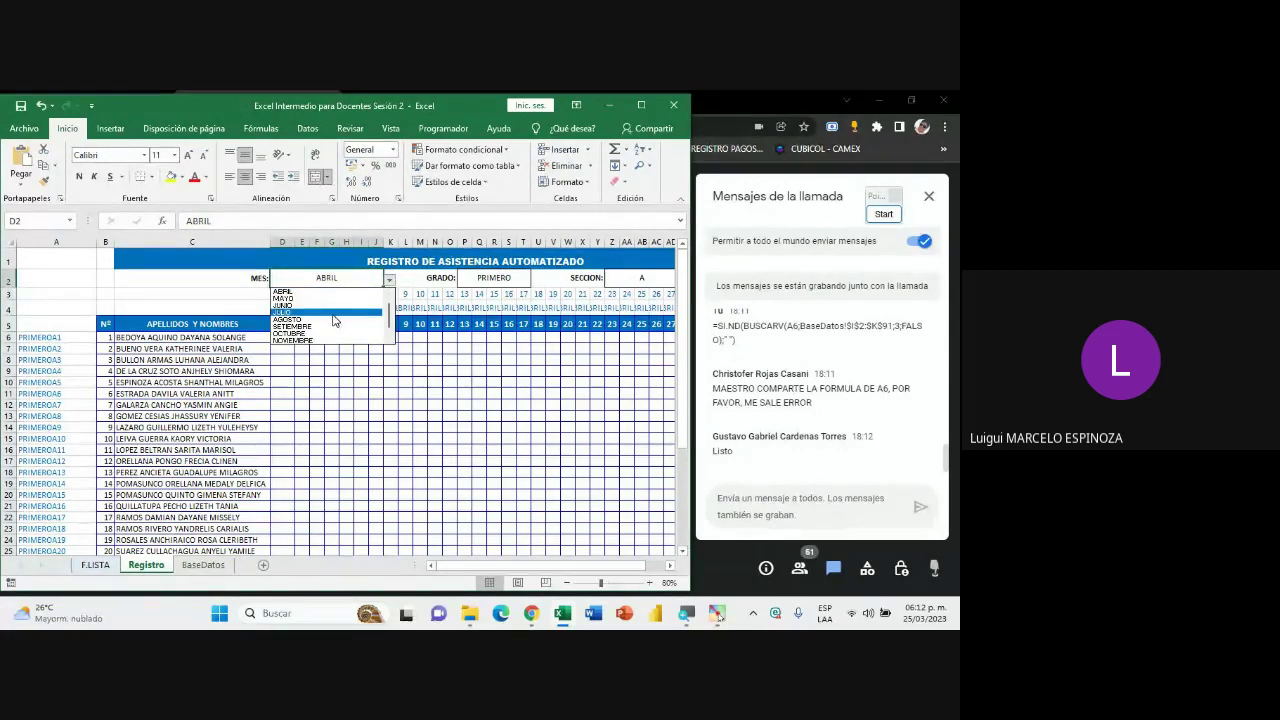
pyautogui.click(335, 312)
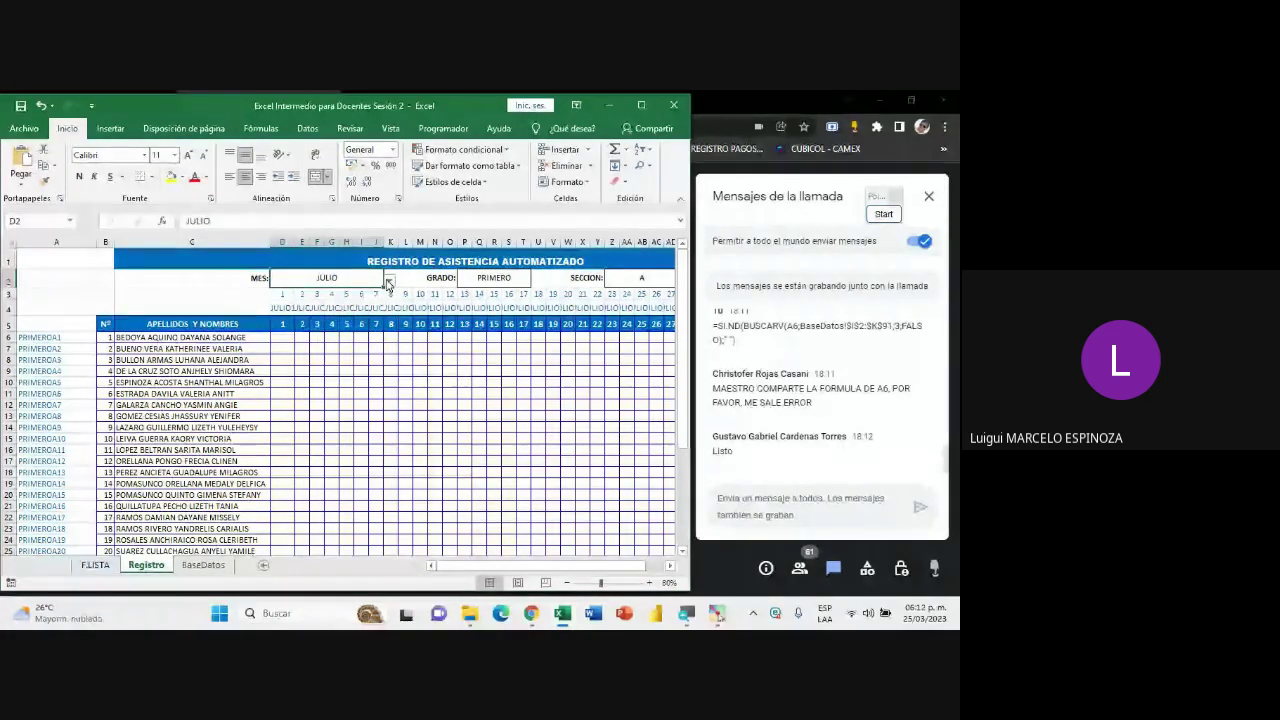
pyautogui.click(389, 279)
pyautogui.moveTo(391, 318); pyautogui.dragTo(389, 311)
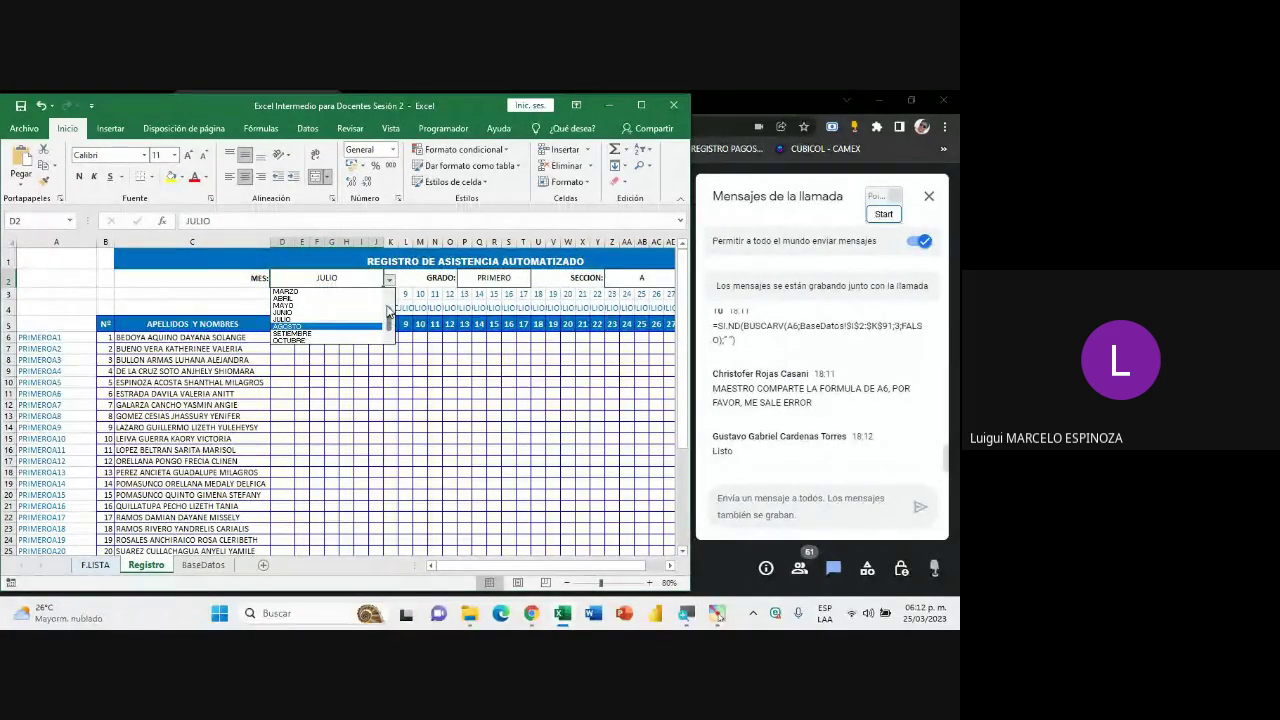
pyautogui.click(362, 291)
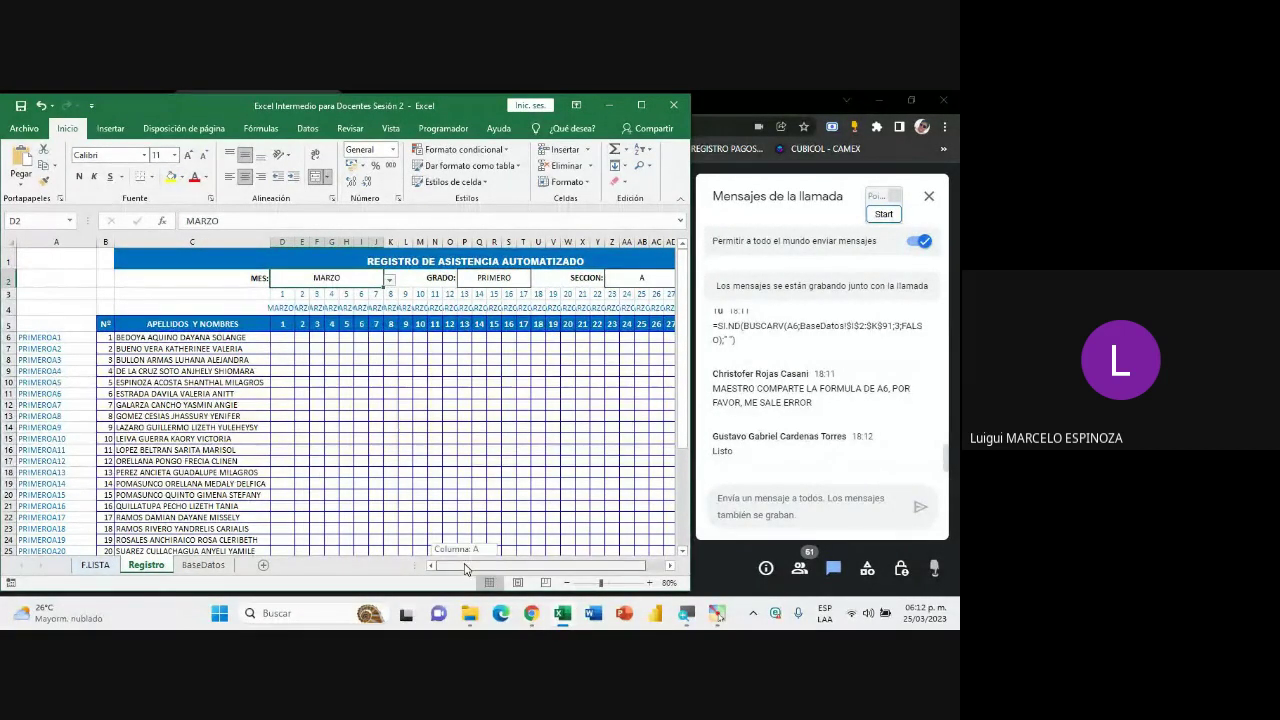
pyautogui.moveTo(470, 567); pyautogui.dragTo(480, 568)
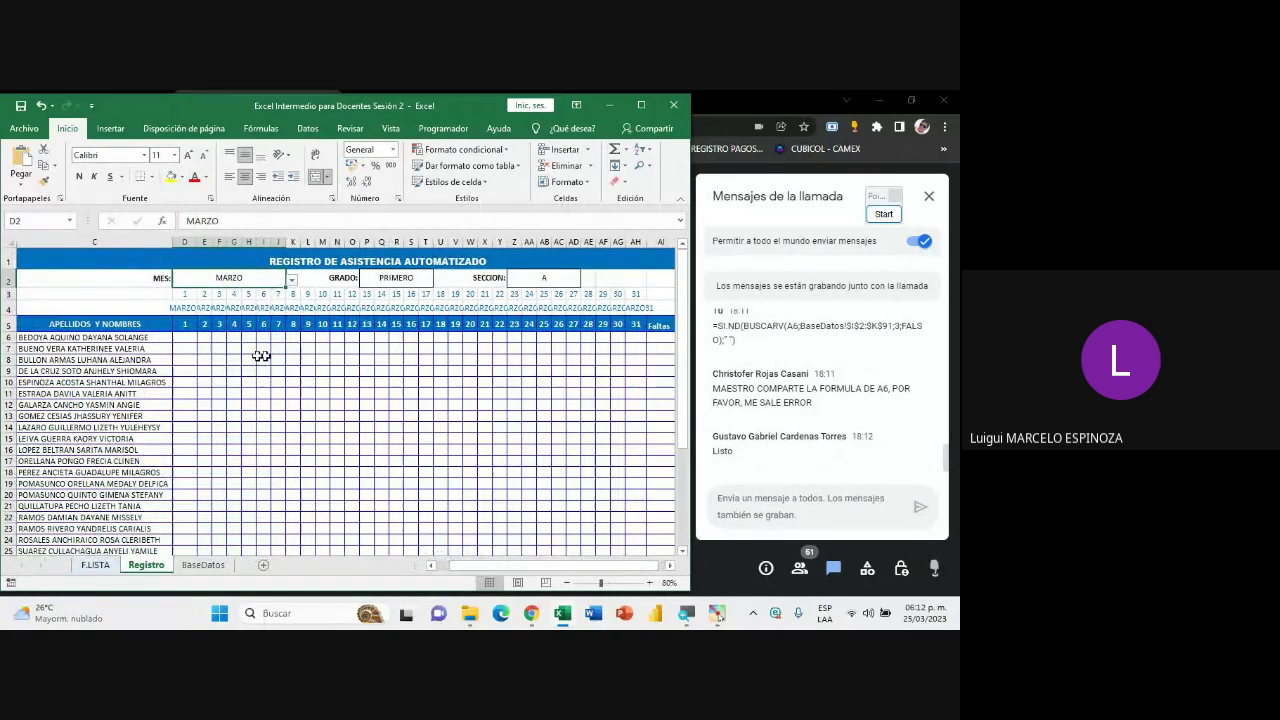
pyautogui.moveTo(190, 338)
pyautogui.mouseDown()
pyautogui.moveTo(644, 578)
pyautogui.moveTo(626, 523)
pyautogui.mouseUp()
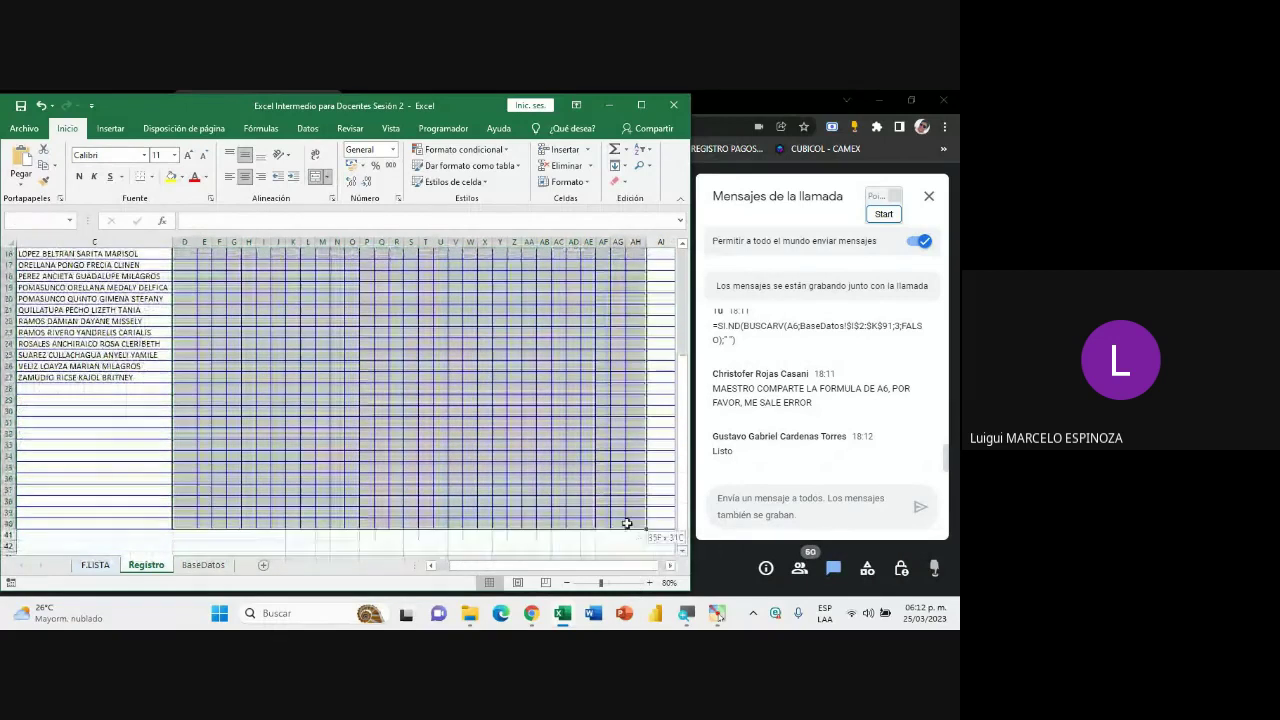
pyautogui.hscroll(3, 508, 387)
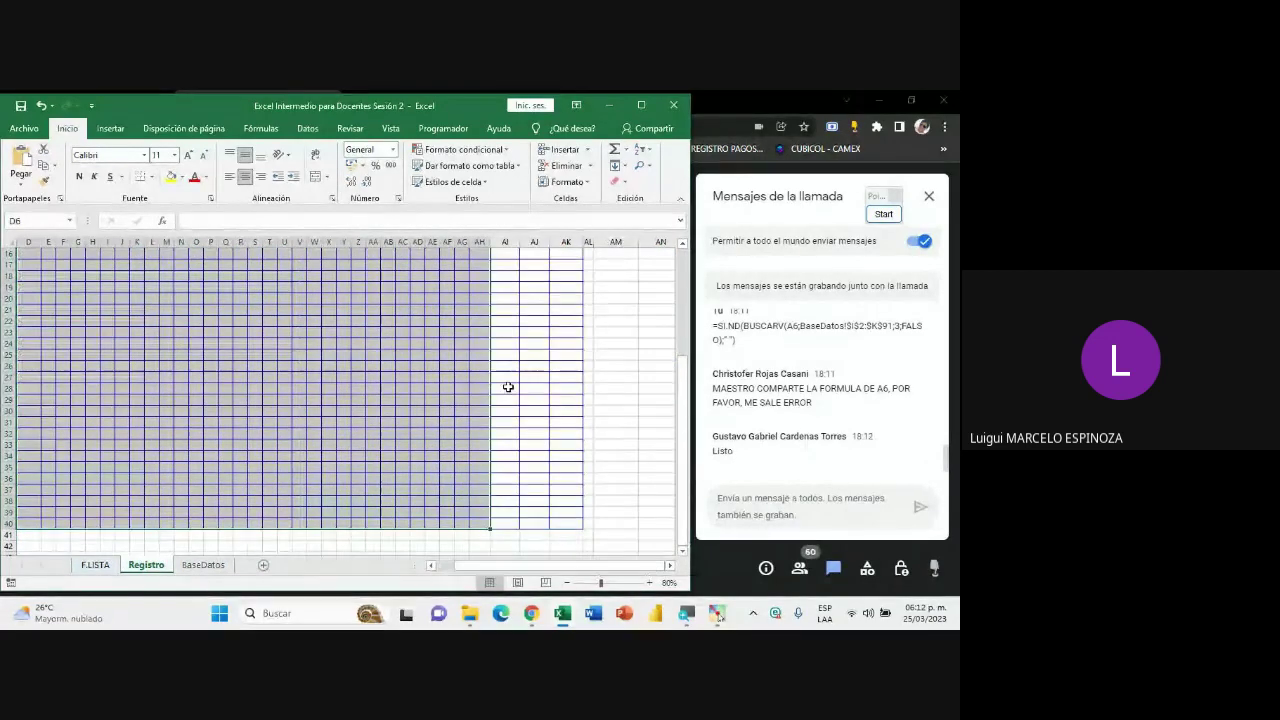
pyautogui.scroll(5, 508, 387)
pyautogui.moveTo(510, 339)
pyautogui.mouseDown()
pyautogui.moveTo(541, 342)
pyautogui.moveTo(564, 605)
pyautogui.mouseUp()
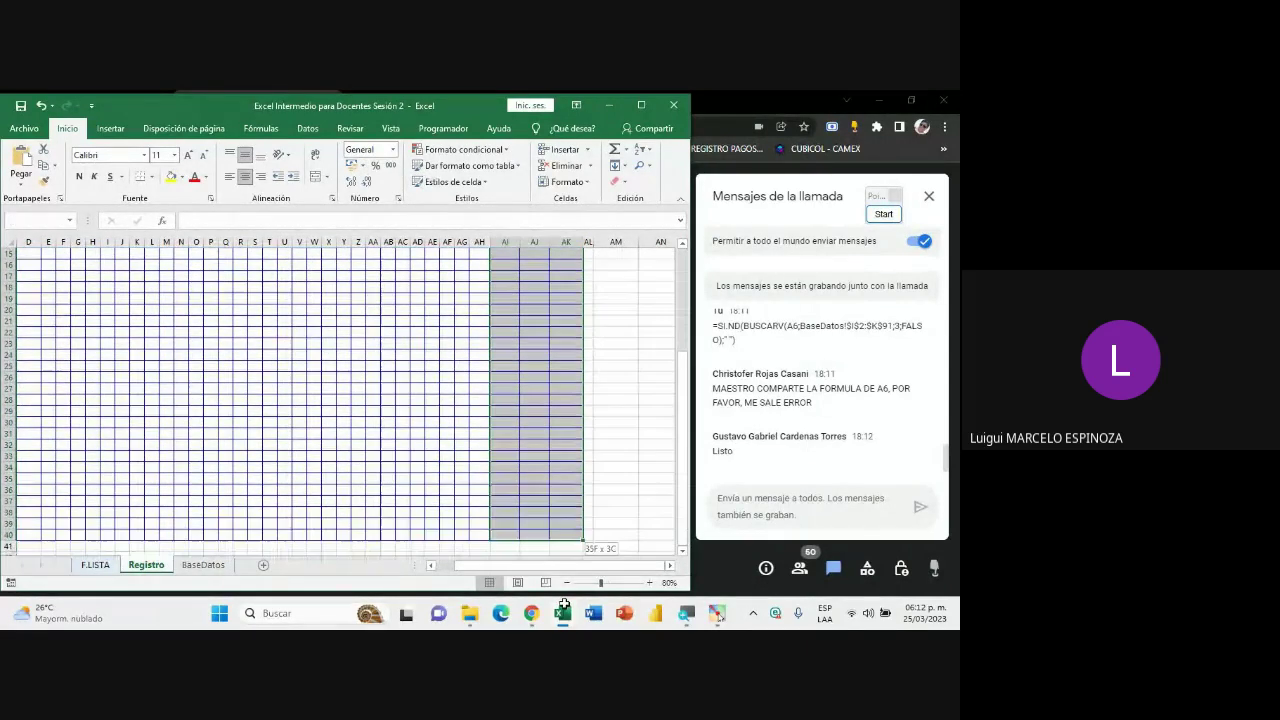
pyautogui.moveTo(564, 605); pyautogui.dragTo(554, 529)
pyautogui.scroll(3, 380, 440)
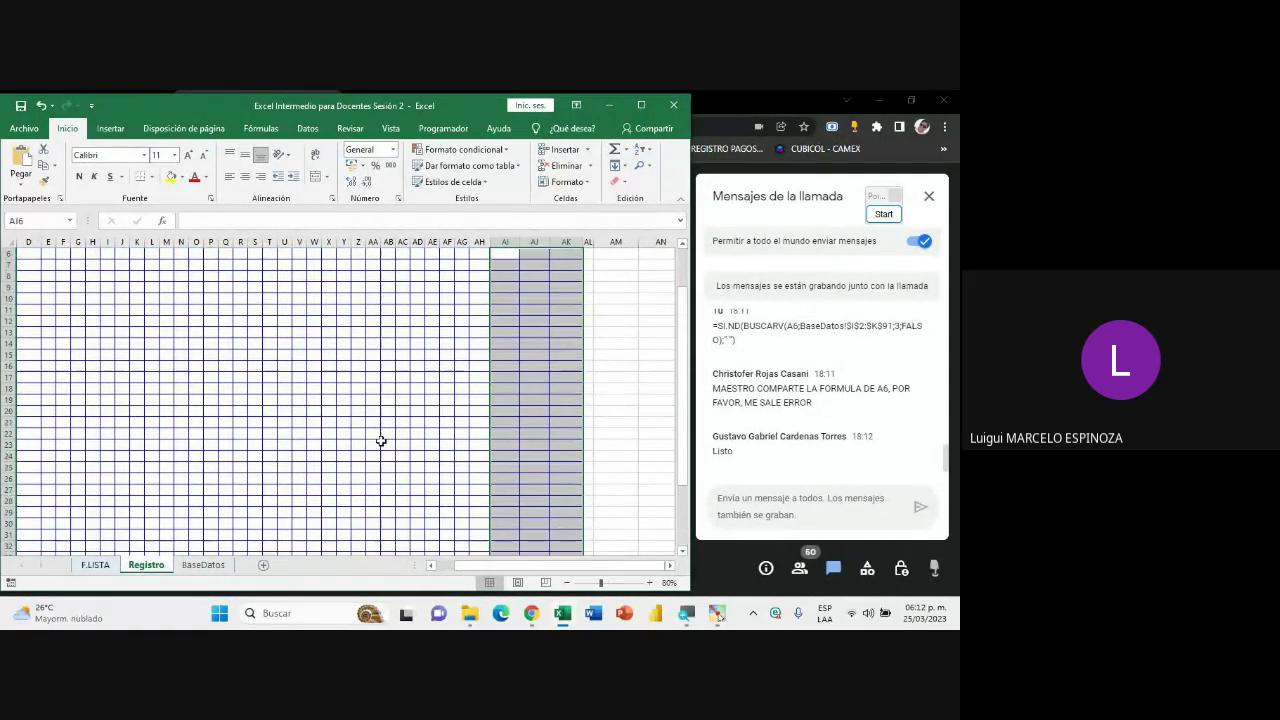
pyautogui.scroll(2, 380, 440)
pyautogui.moveTo(620, 570); pyautogui.dragTo(610, 570)
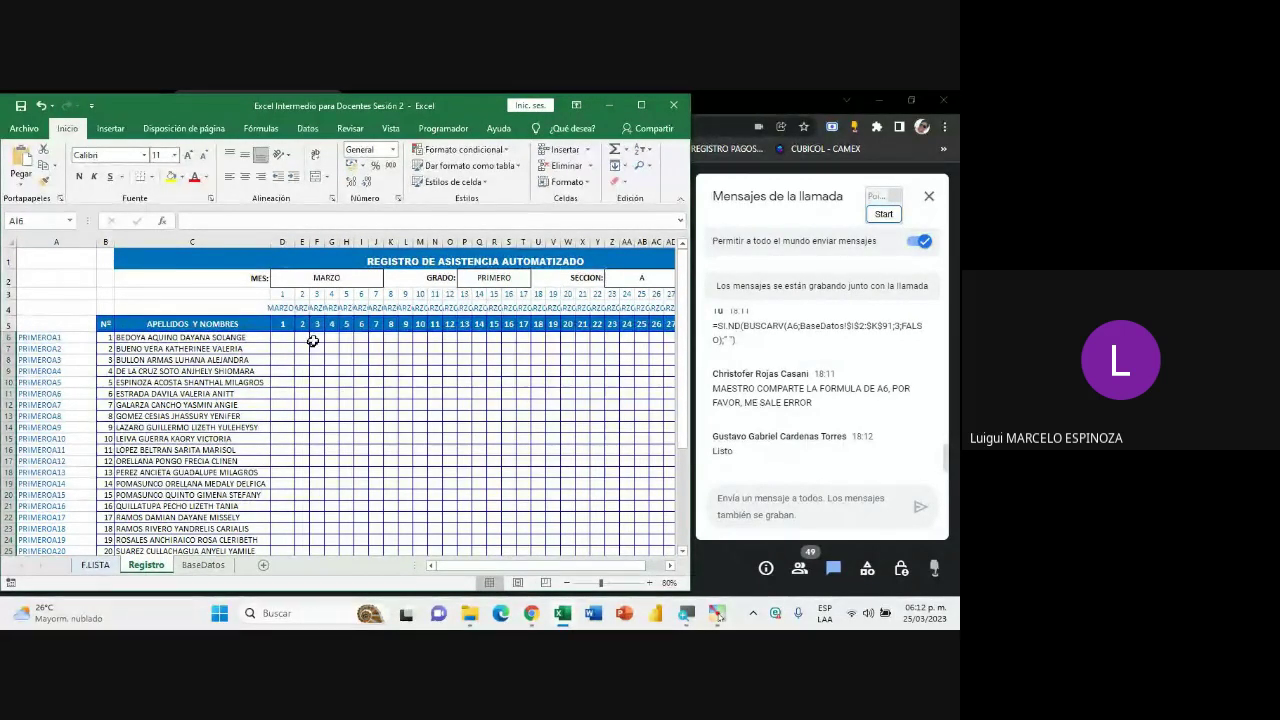
pyautogui.moveTo(287, 340); pyautogui.dragTo(525, 382)
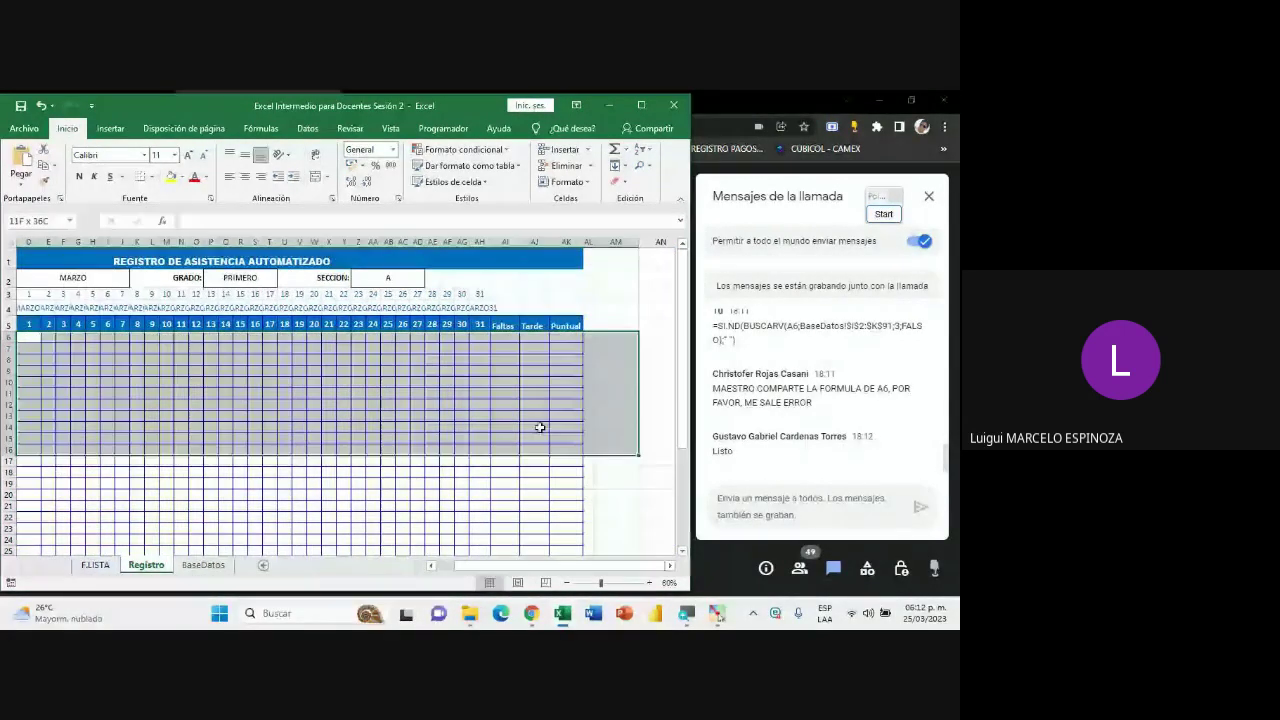
pyautogui.click(505, 338)
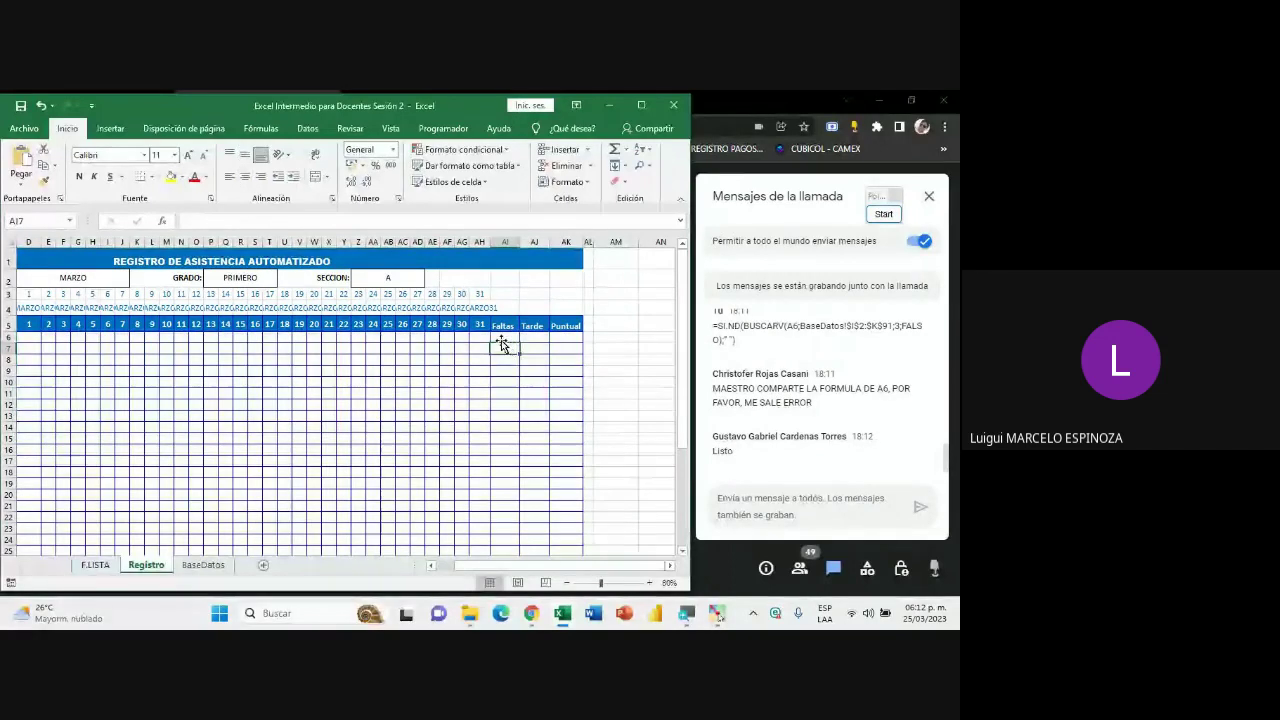
pyautogui.hscroll(-5, 613, 563)
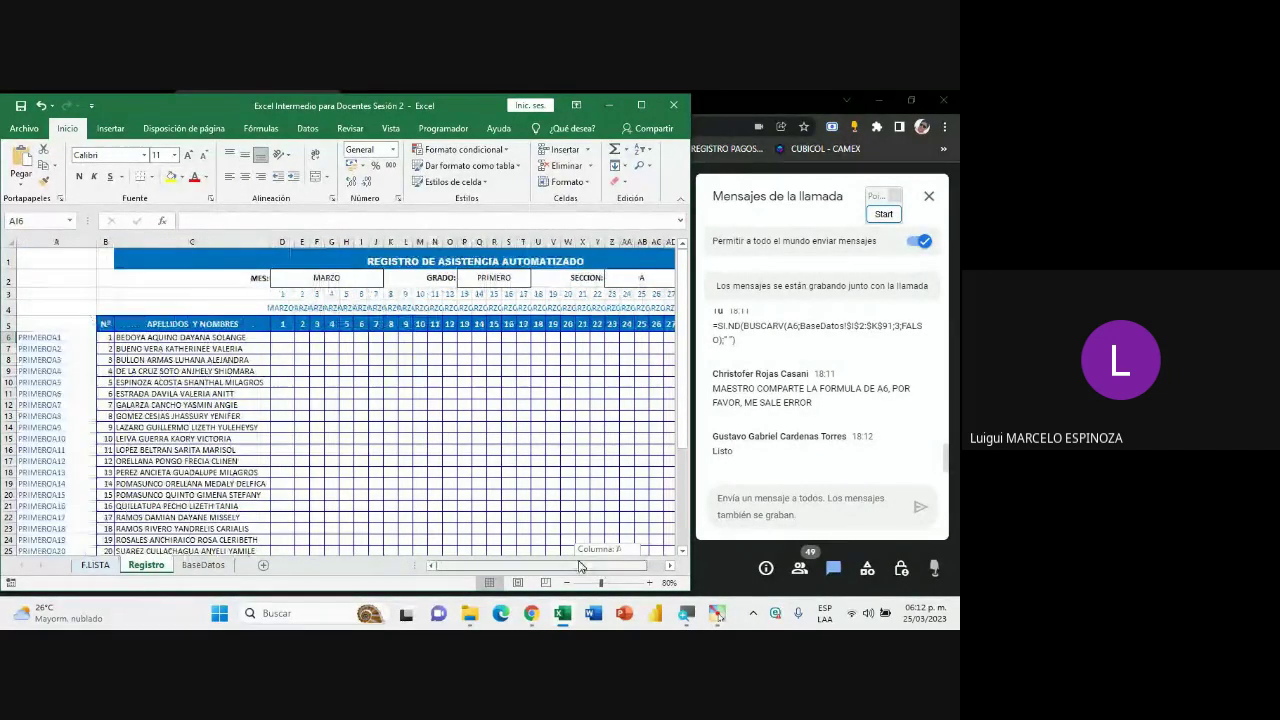
pyautogui.click(288, 337)
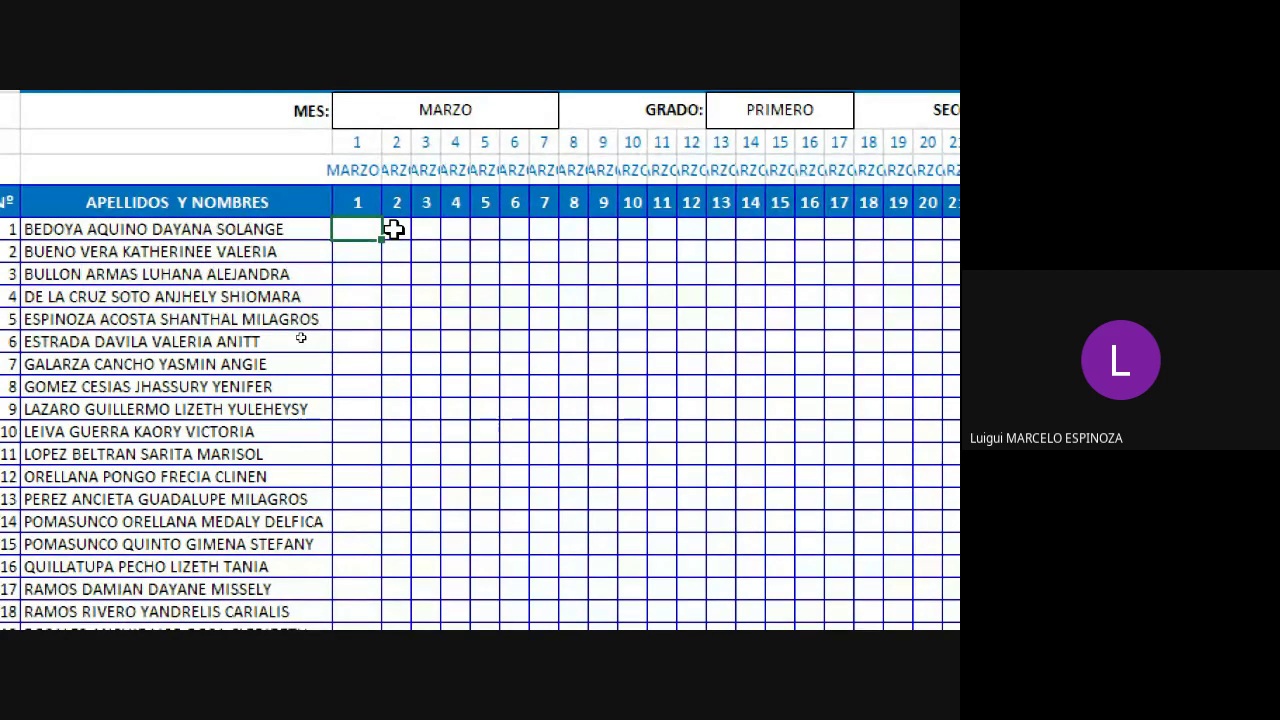
pyautogui.scroll(1, 362, 162)
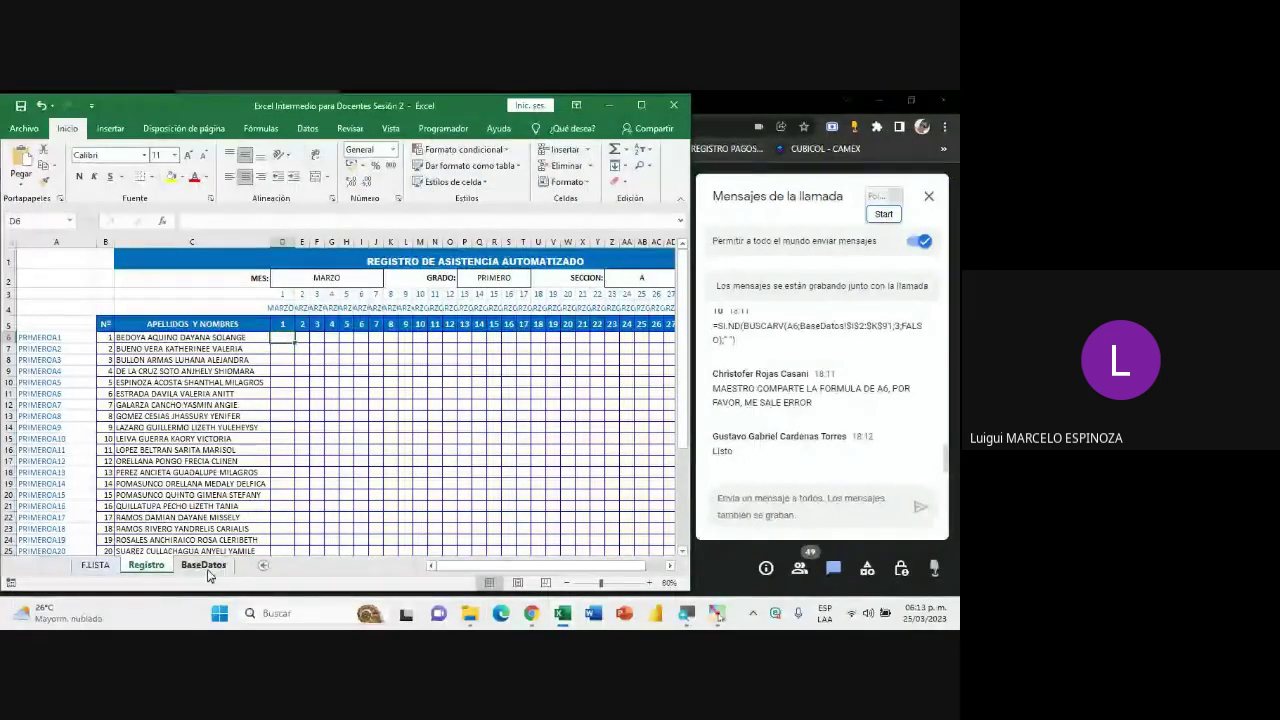
# - On BaseDatos, change the Asistencia values in N2:N4 to 0, 1 and 2
pyautogui.click(204, 566)
pyautogui.moveTo(600, 566); pyautogui.dragTo(613, 558)
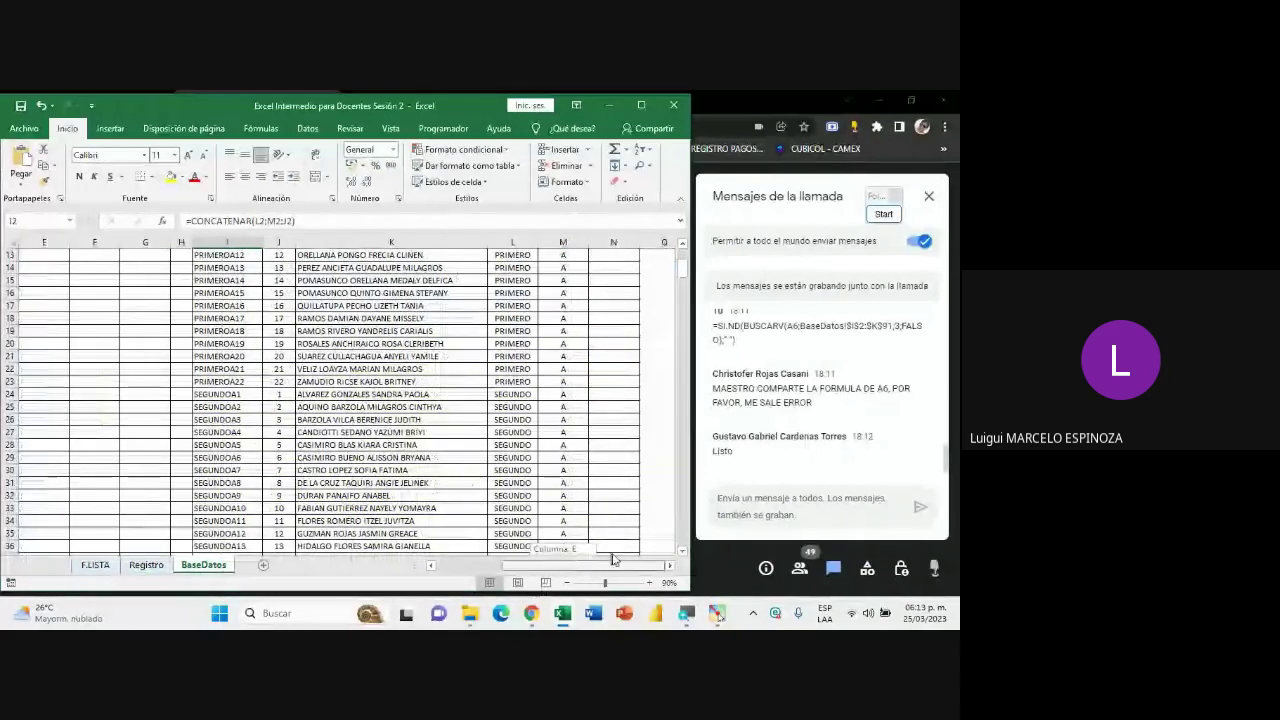
pyautogui.scroll(4, 565, 300)
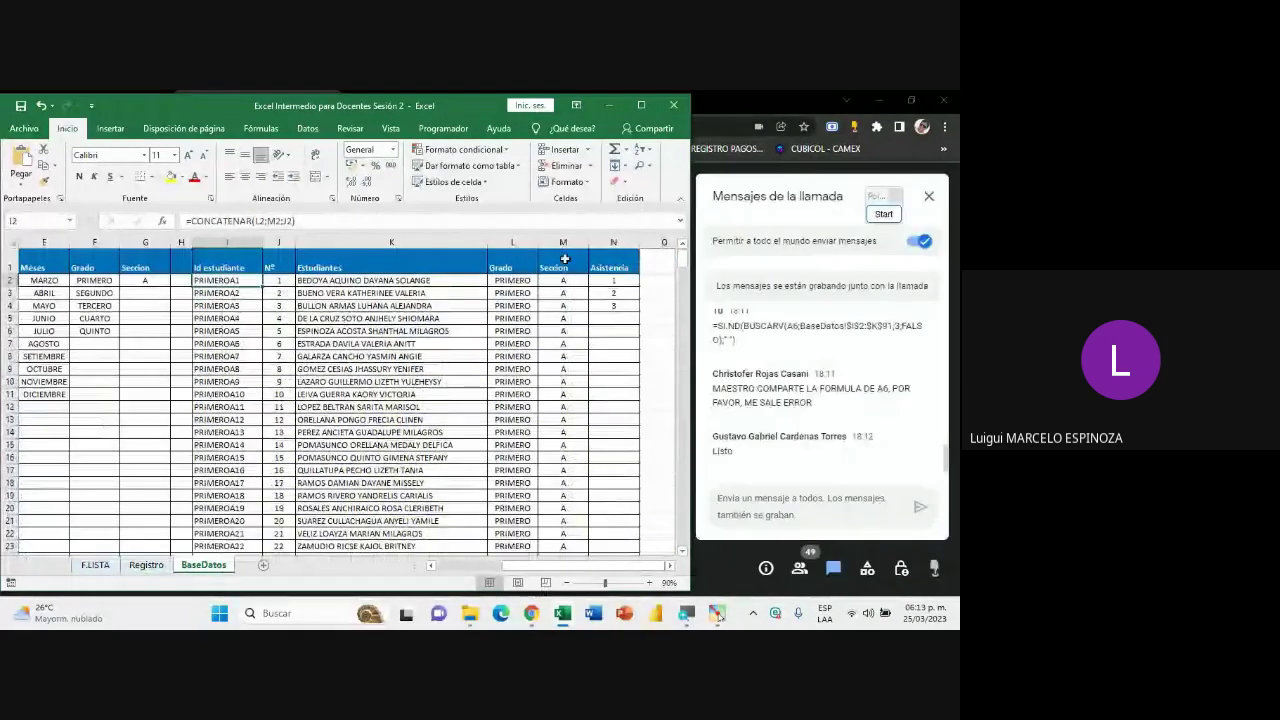
pyautogui.moveTo(612, 281); pyautogui.dragTo(613, 306)
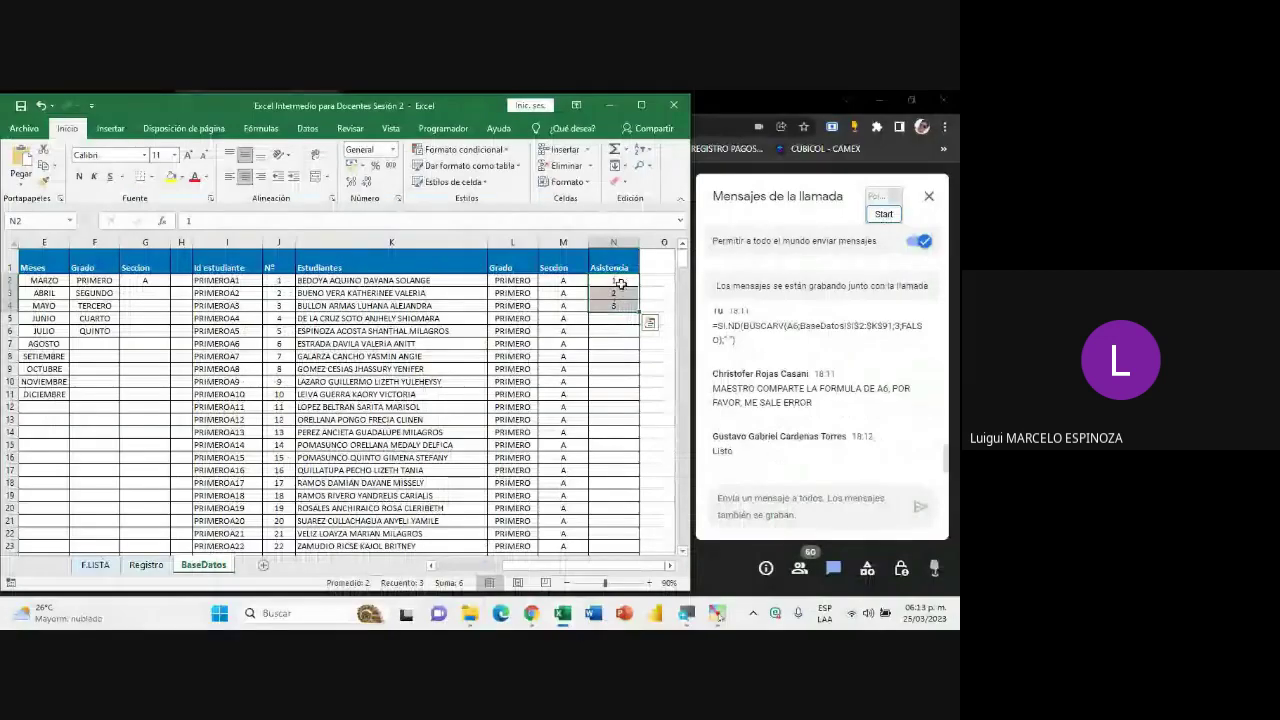
pyautogui.doubleClick(624, 282)
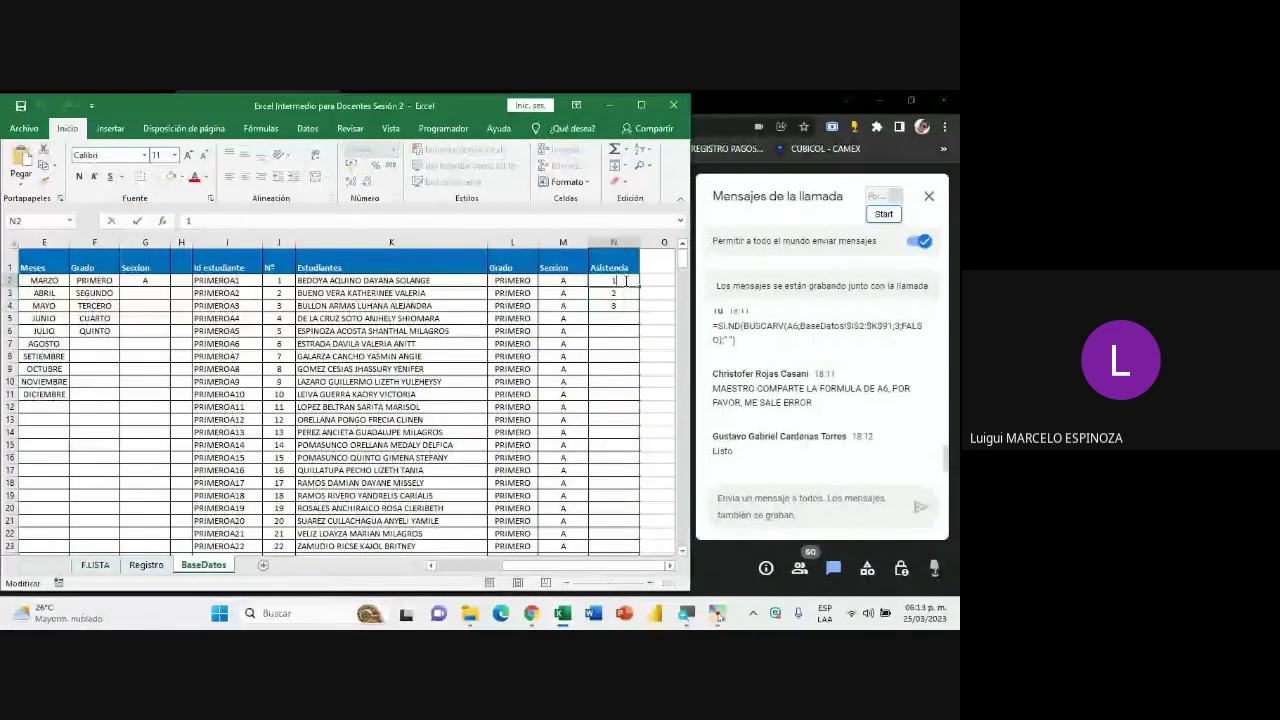
pyautogui.press('BackSpace')
pyautogui.write('0')
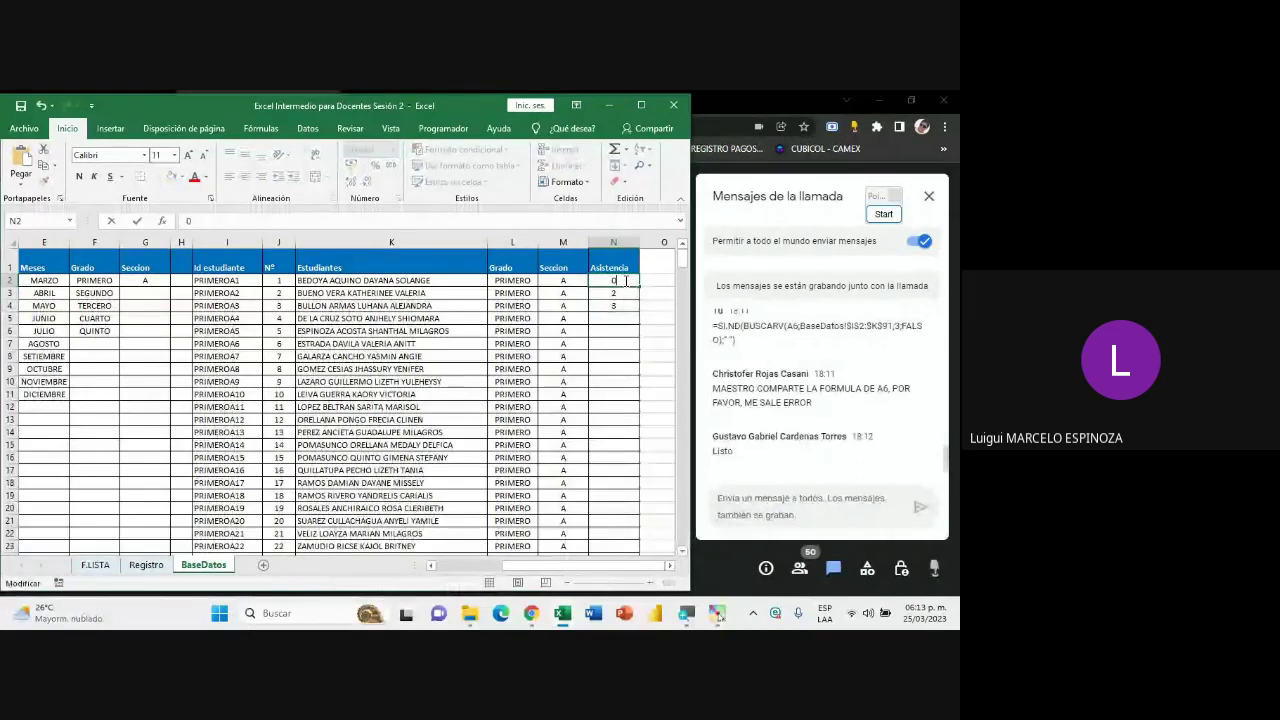
pyautogui.doubleClick(628, 294)
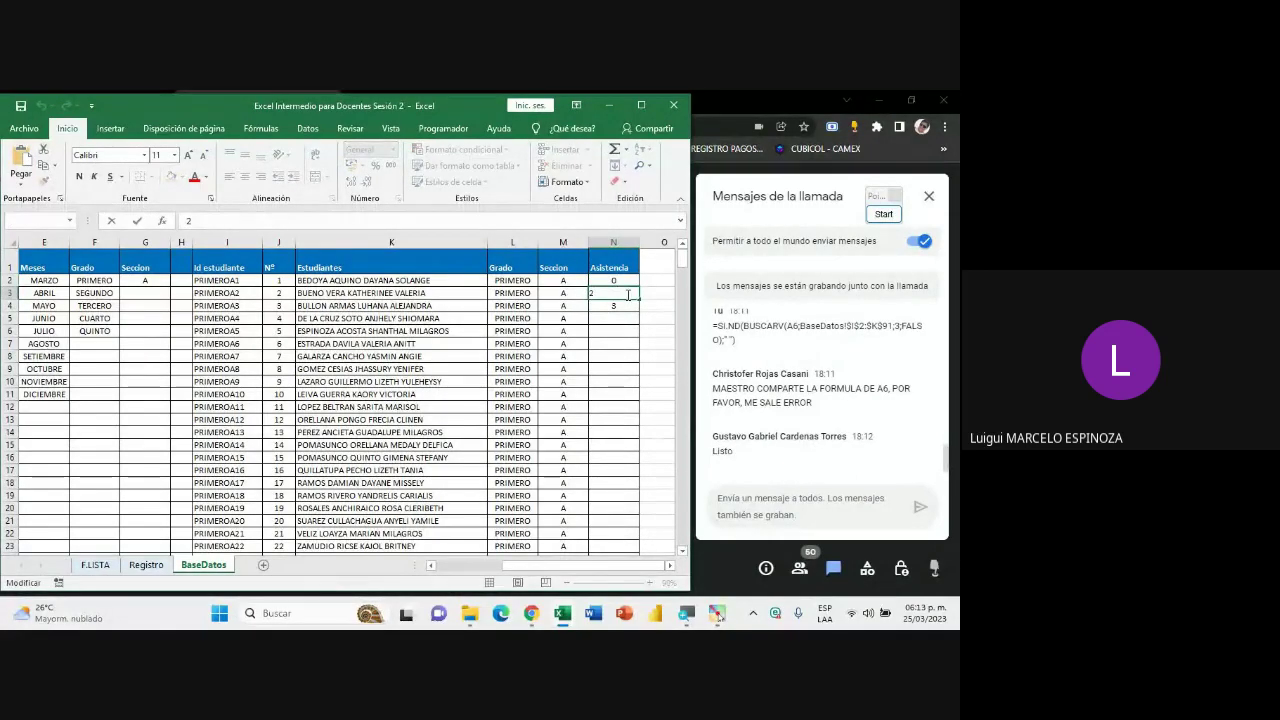
pyautogui.press('BackSpace')
pyautogui.write('1')
pyautogui.doubleClick(618, 307)
pyautogui.write('2')
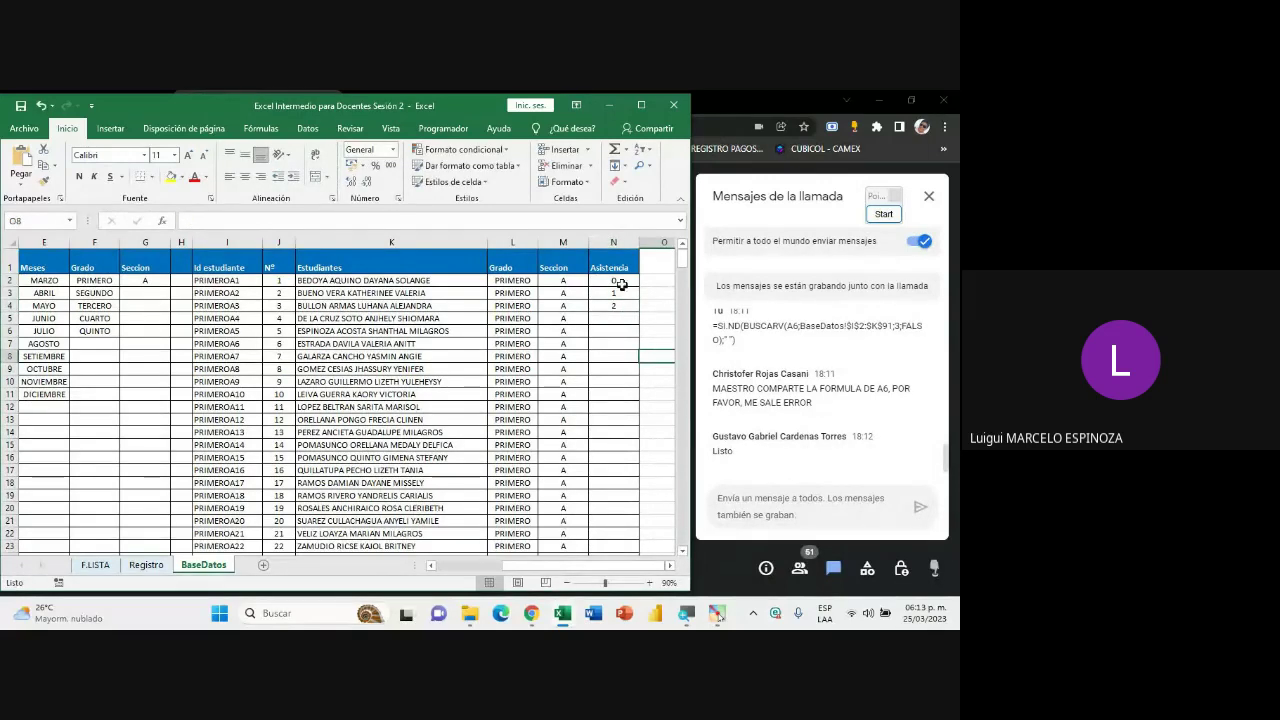
# - Review the new 0, 1, 2 codes and box the Asistencia column on screen
pyautogui.moveTo(620, 283); pyautogui.dragTo(624, 307)
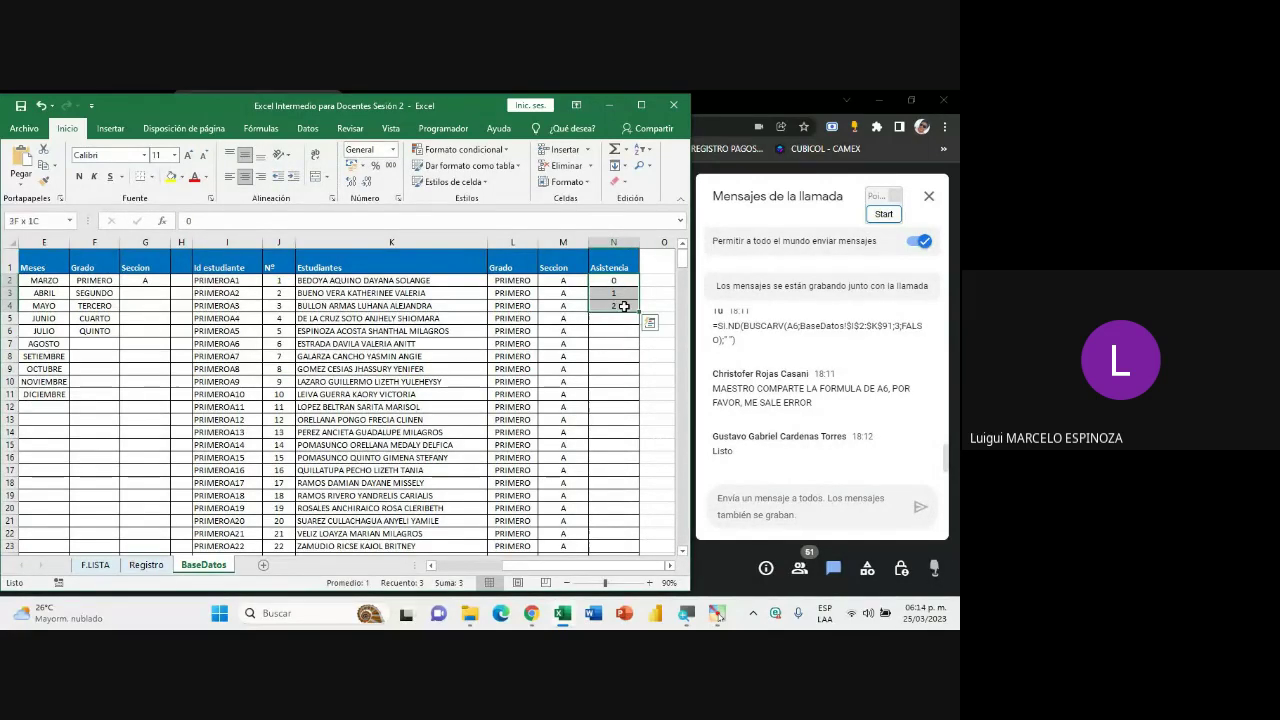
pyautogui.click(623, 282)
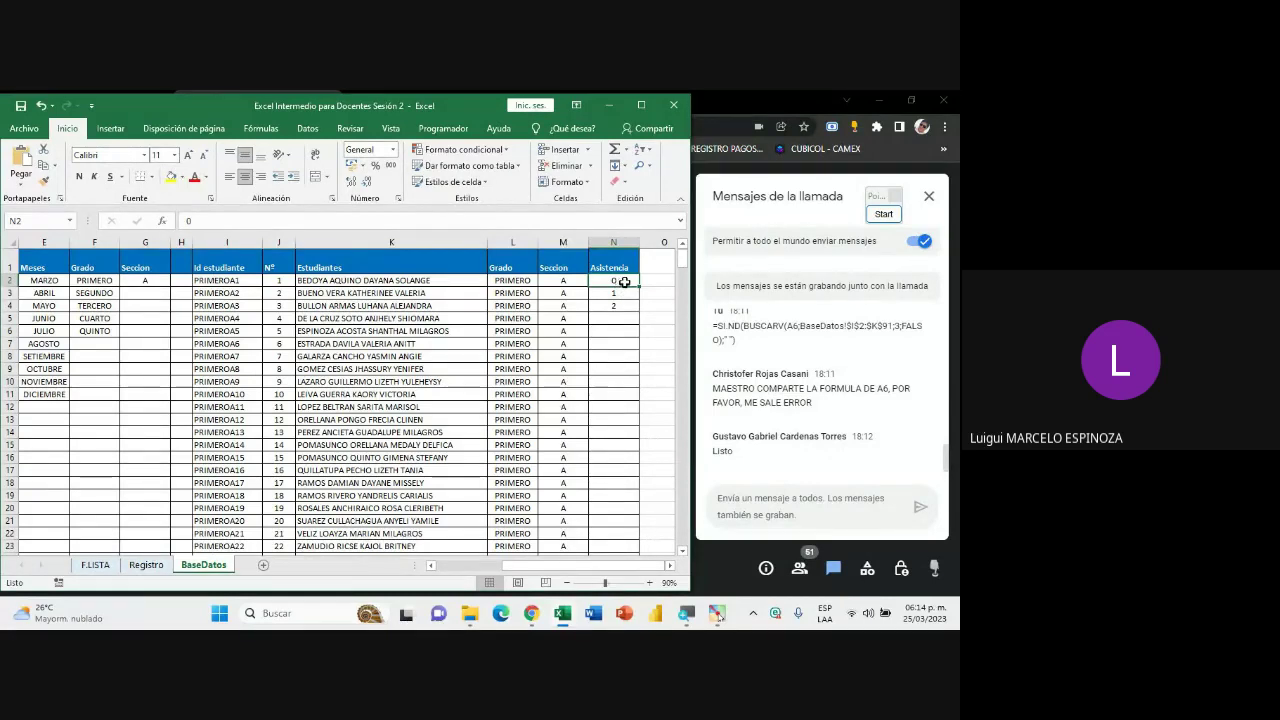
pyautogui.click(625, 292)
pyautogui.click(627, 307)
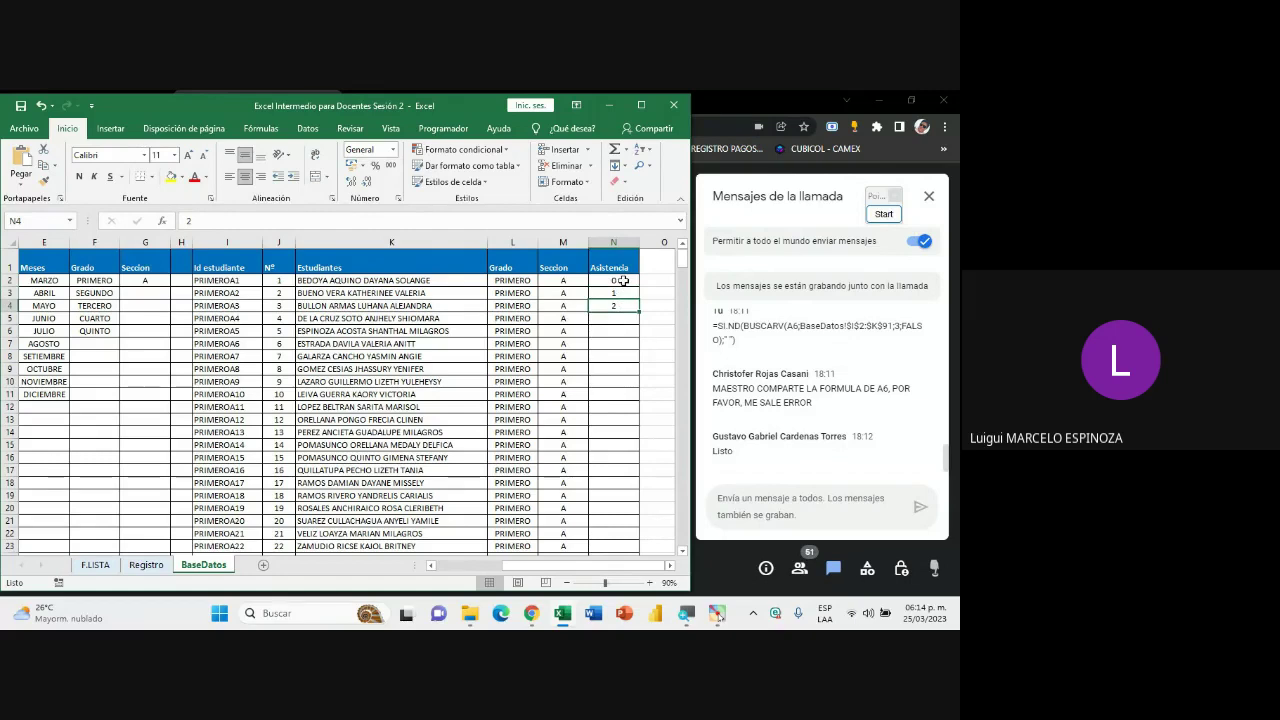
pyautogui.click(622, 281)
pyautogui.click(628, 293)
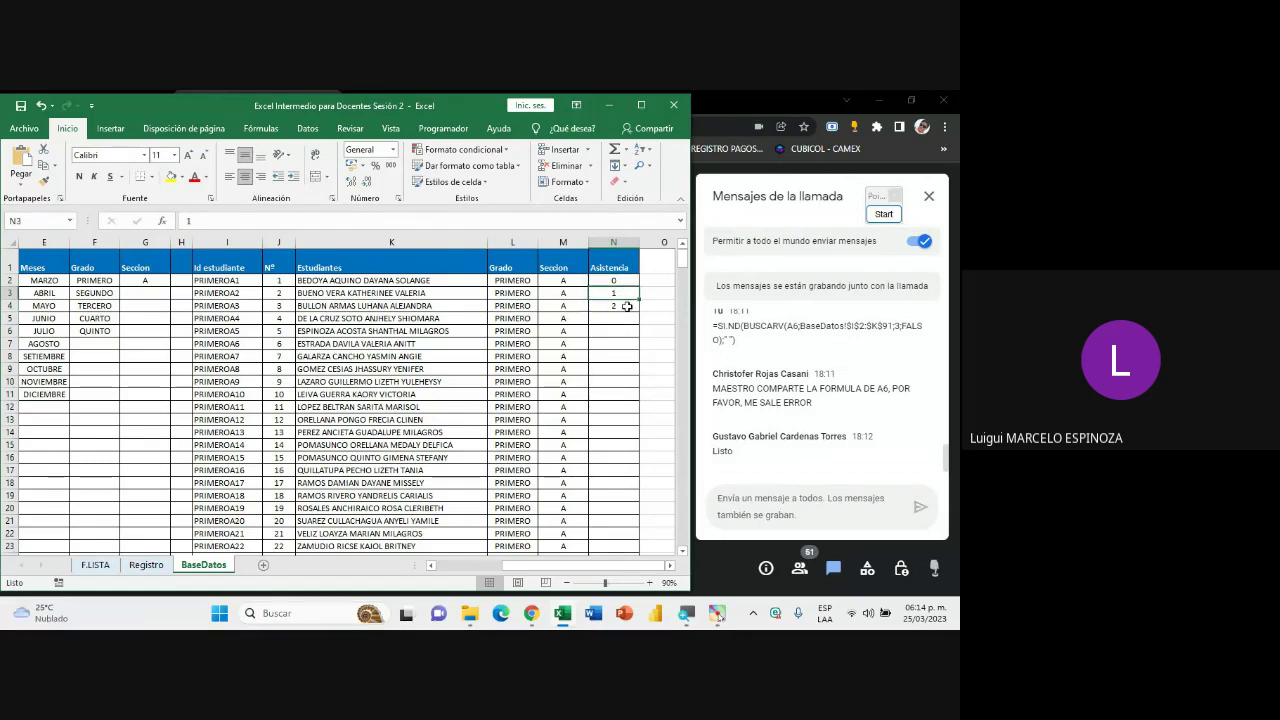
pyautogui.click(627, 307)
pyautogui.moveTo(617, 282); pyautogui.dragTo(617, 307)
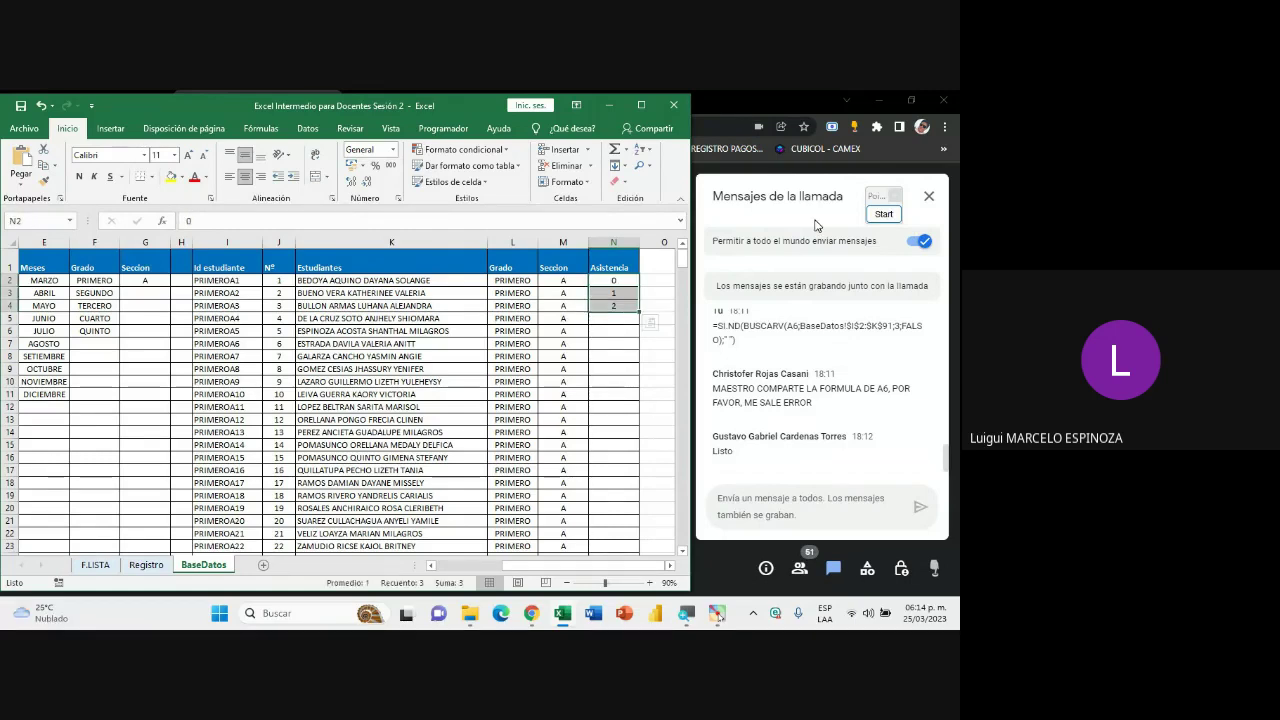
pyautogui.click(883, 214)
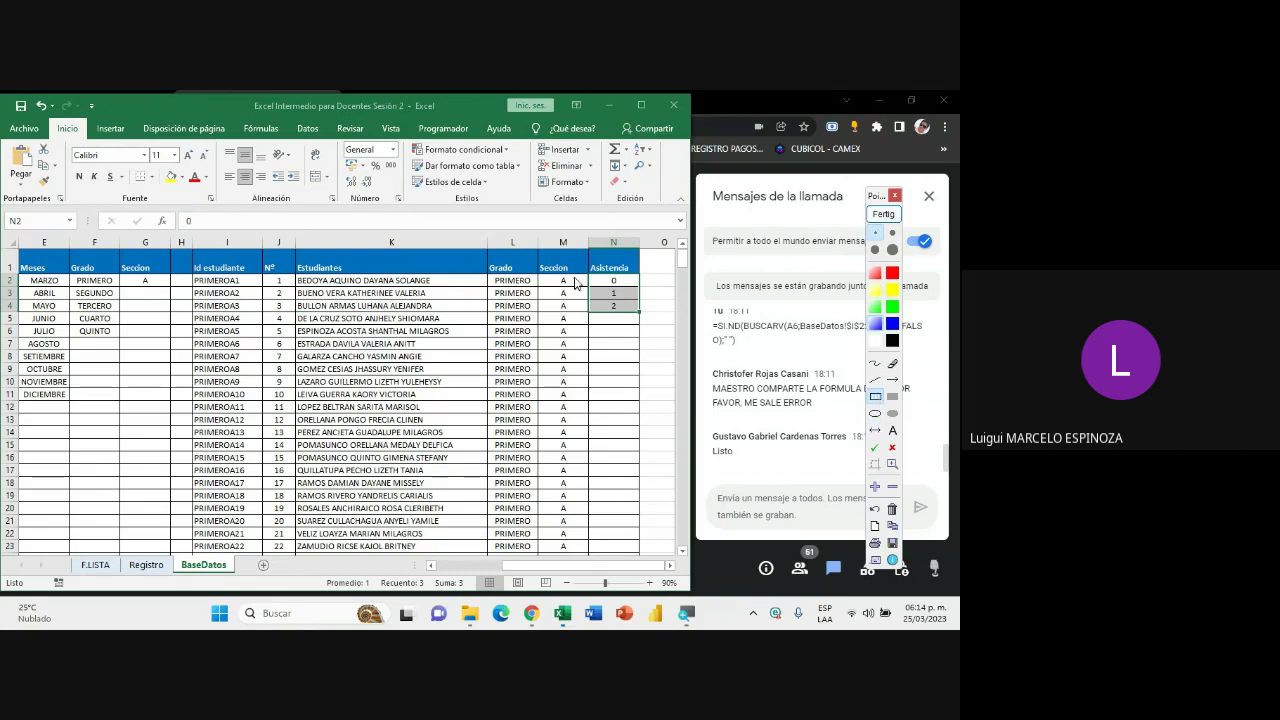
pyautogui.moveTo(583, 267); pyautogui.dragTo(647, 320)
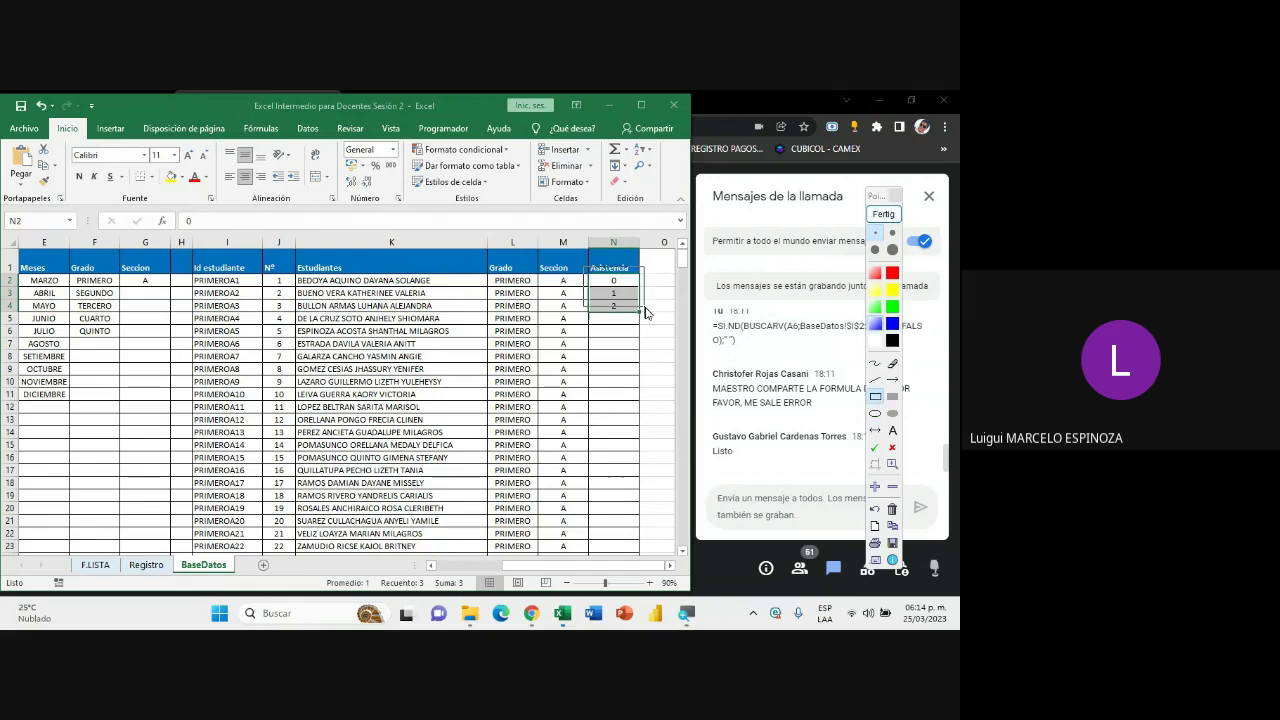
pyautogui.click(884, 216)
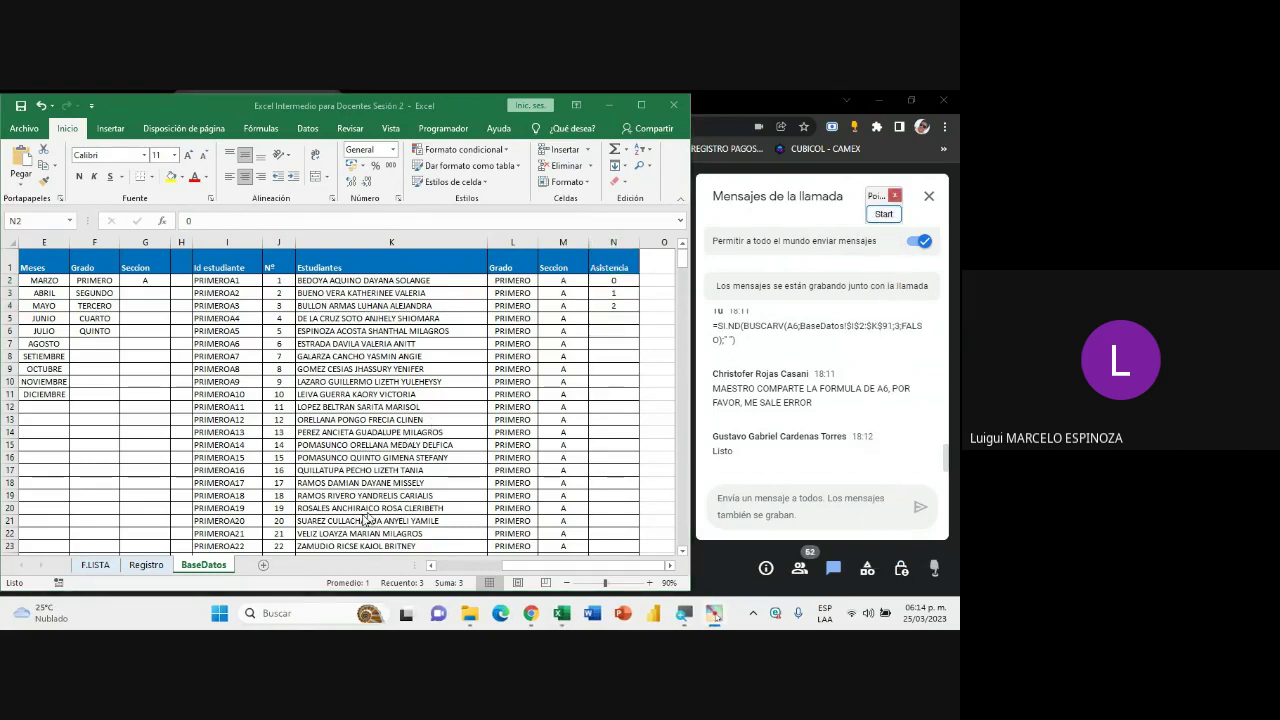
# - Switch between Registro and BaseDatos, then narrow day column D on Registro
pyautogui.click(143, 566)
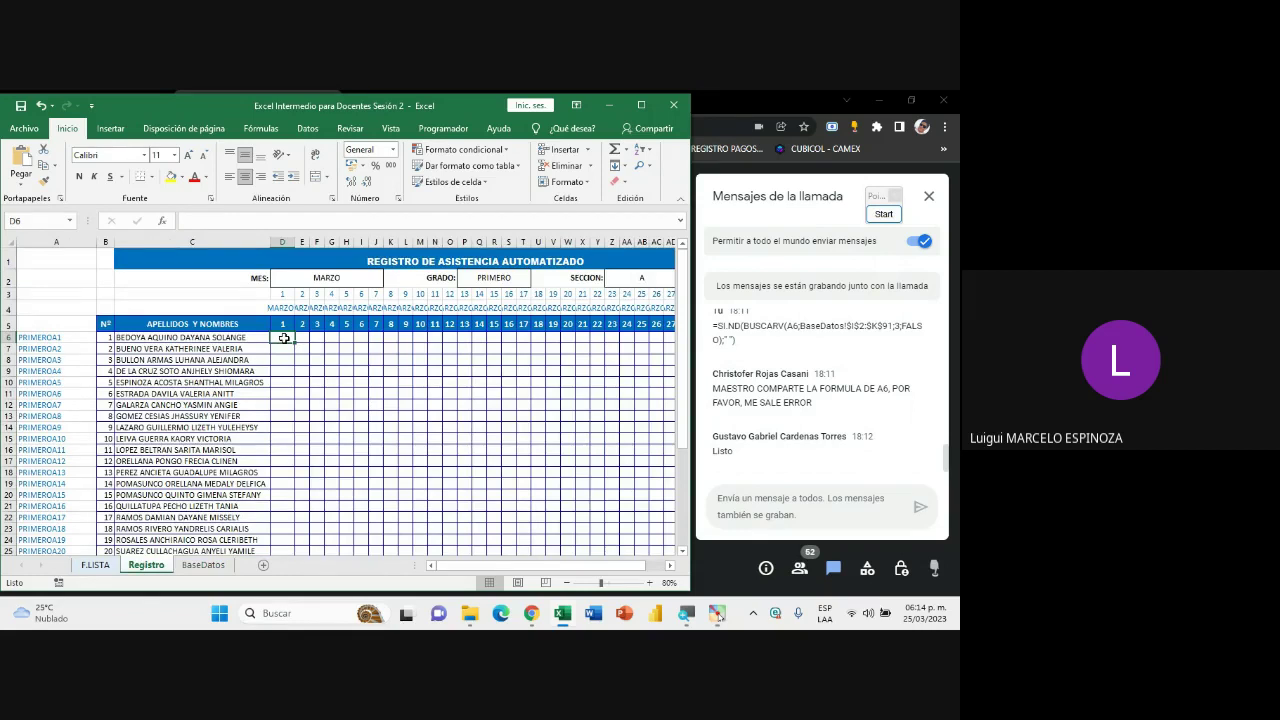
pyautogui.click(203, 565)
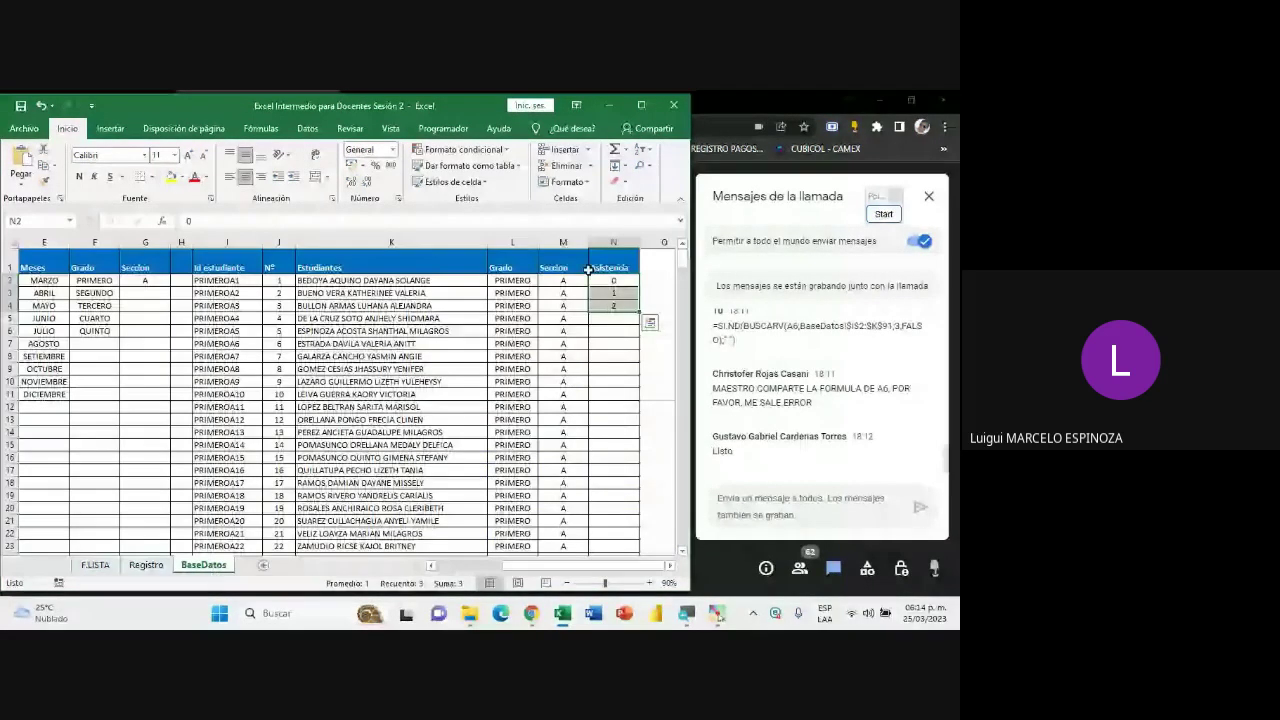
pyautogui.click(150, 566)
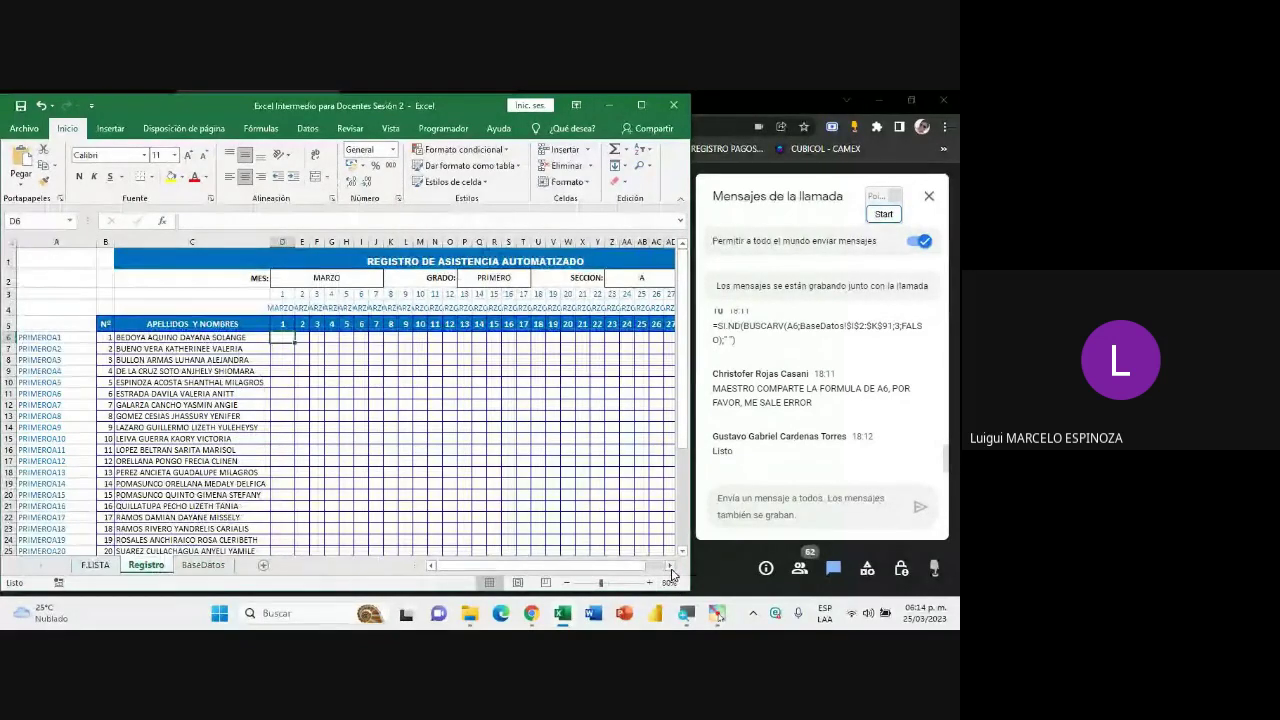
pyautogui.click(670, 566)
pyautogui.click(670, 566)
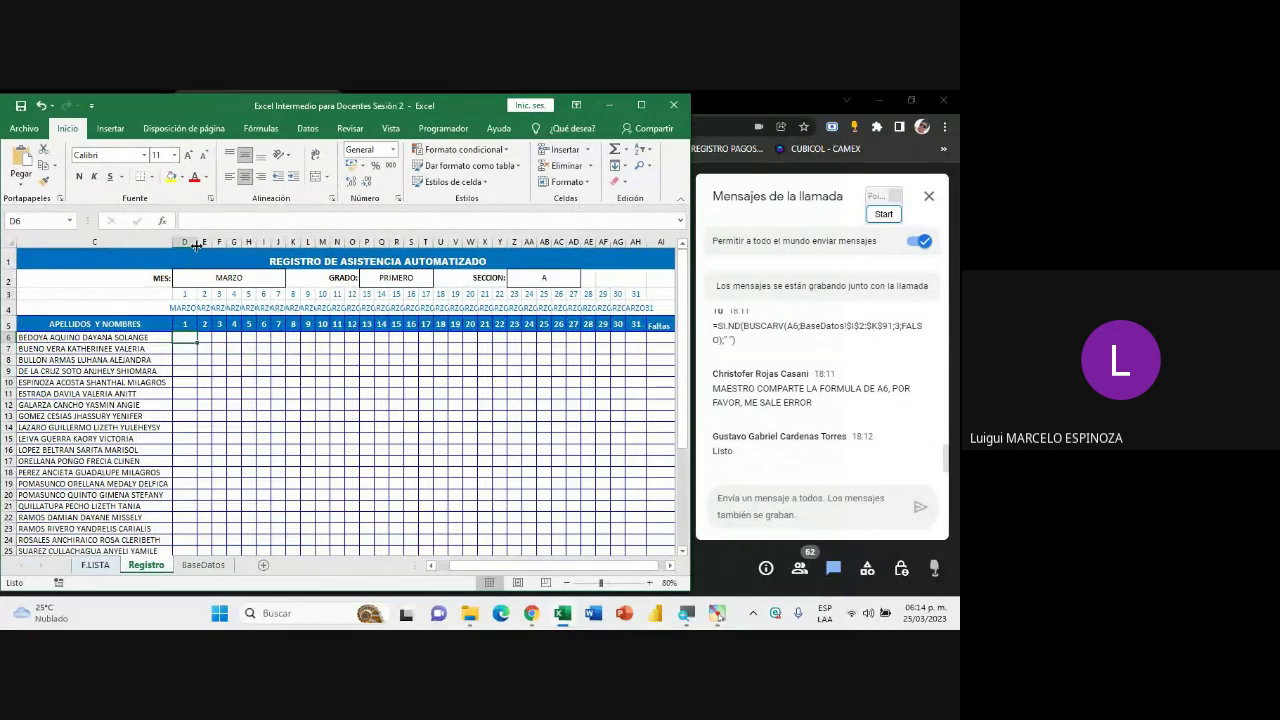
pyautogui.moveTo(197, 244); pyautogui.dragTo(191, 243)
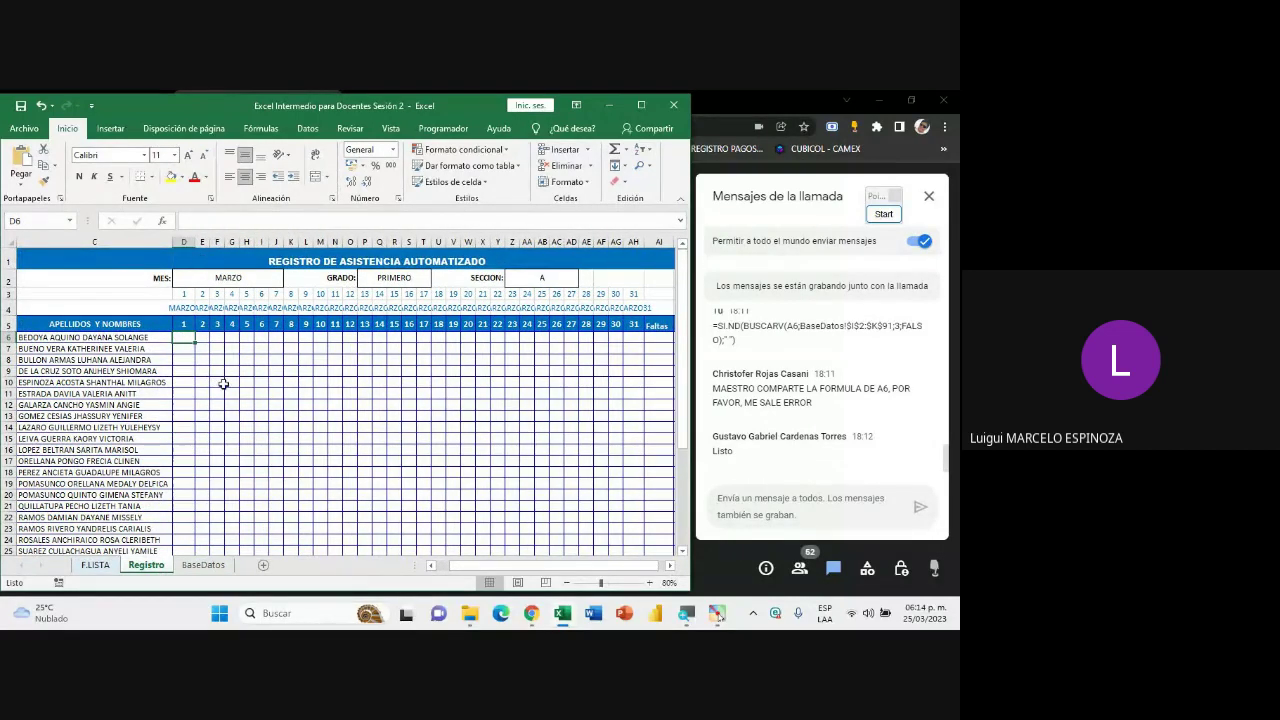
# - Scroll across the Registro day columns and go back to the BaseDatos sheet
pyautogui.moveTo(488, 566); pyautogui.dragTo(471, 572)
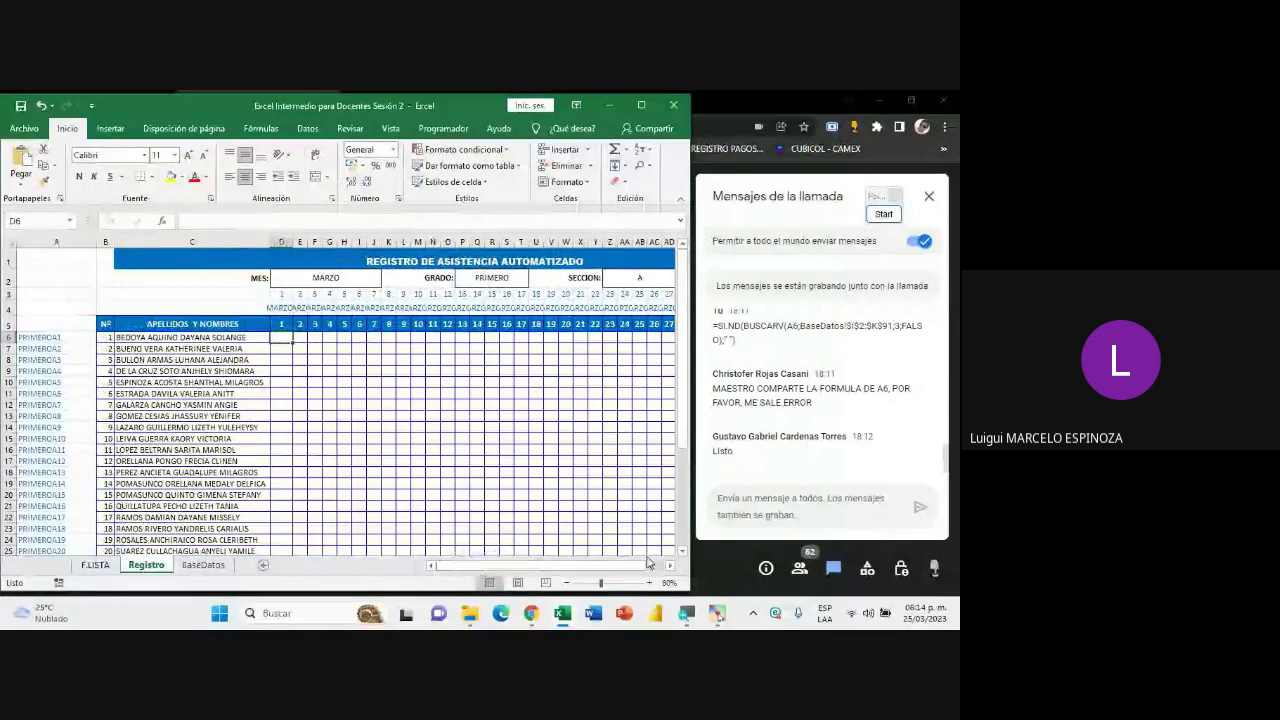
pyautogui.moveTo(471, 572)
pyautogui.mouseDown()
pyautogui.moveTo(585, 568)
pyautogui.moveTo(476, 570)
pyautogui.mouseUp()
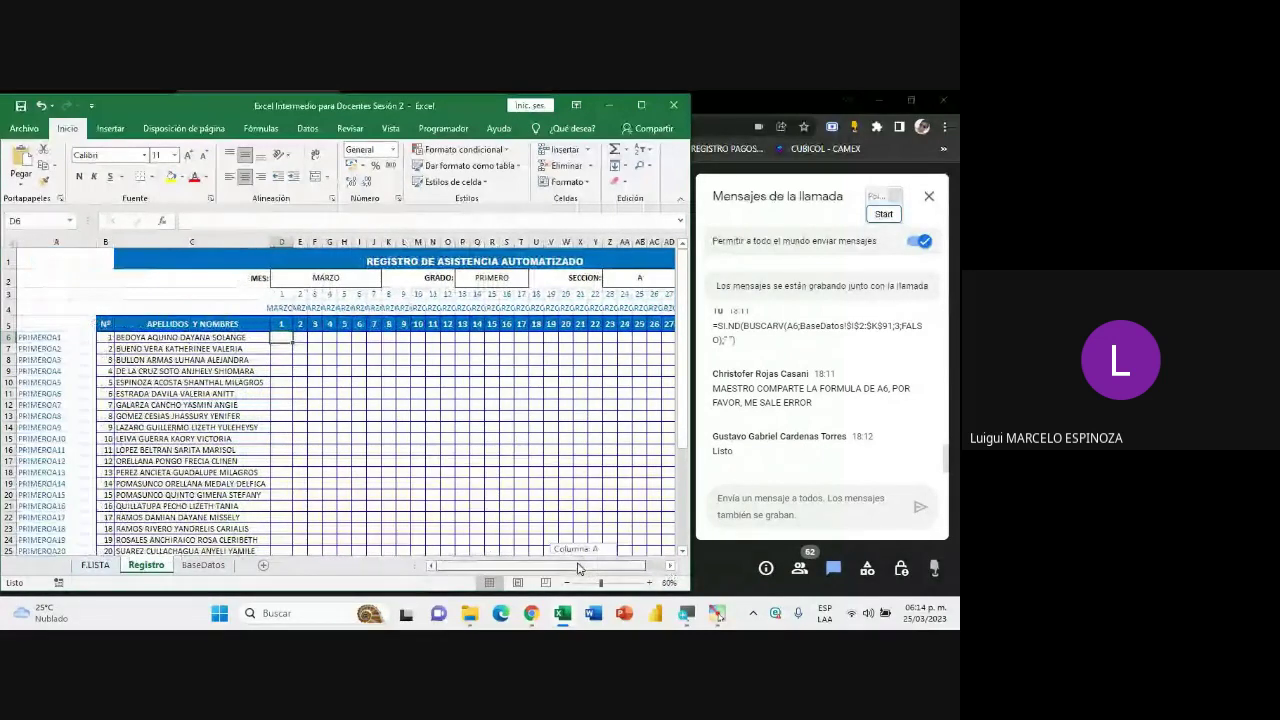
pyautogui.scroll(-5, 163, 418)
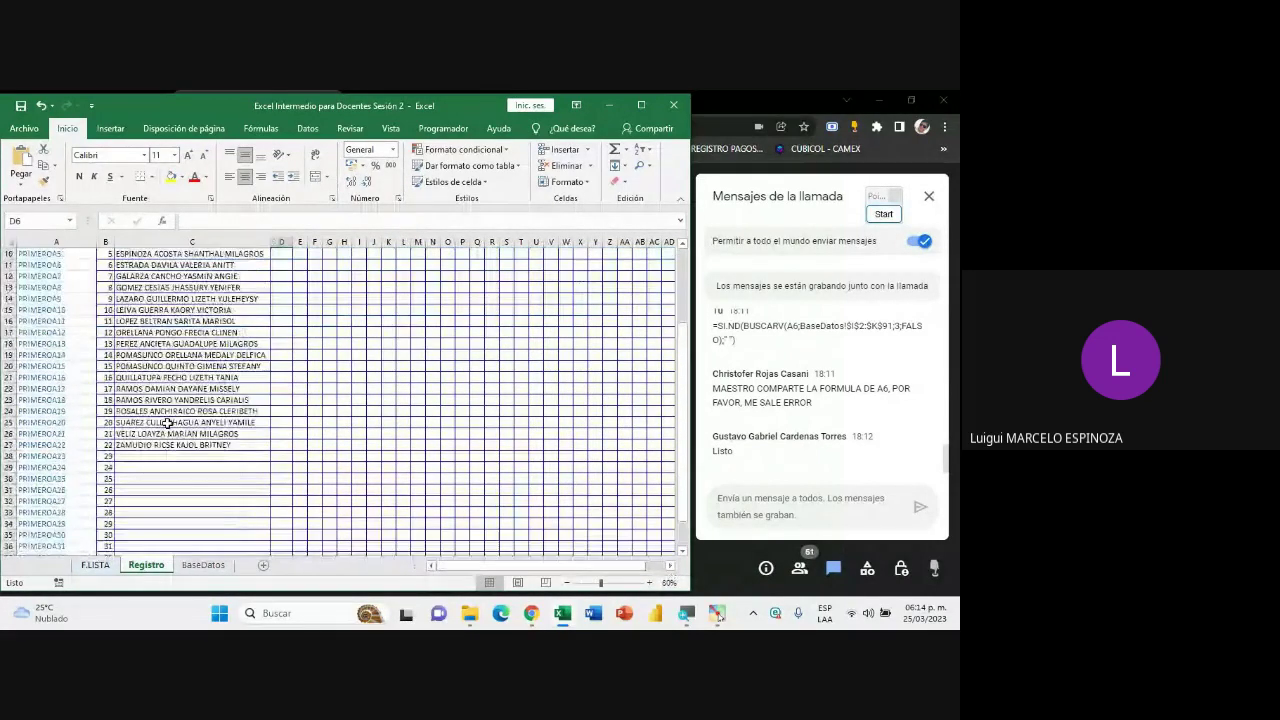
pyautogui.scroll(4, 163, 418)
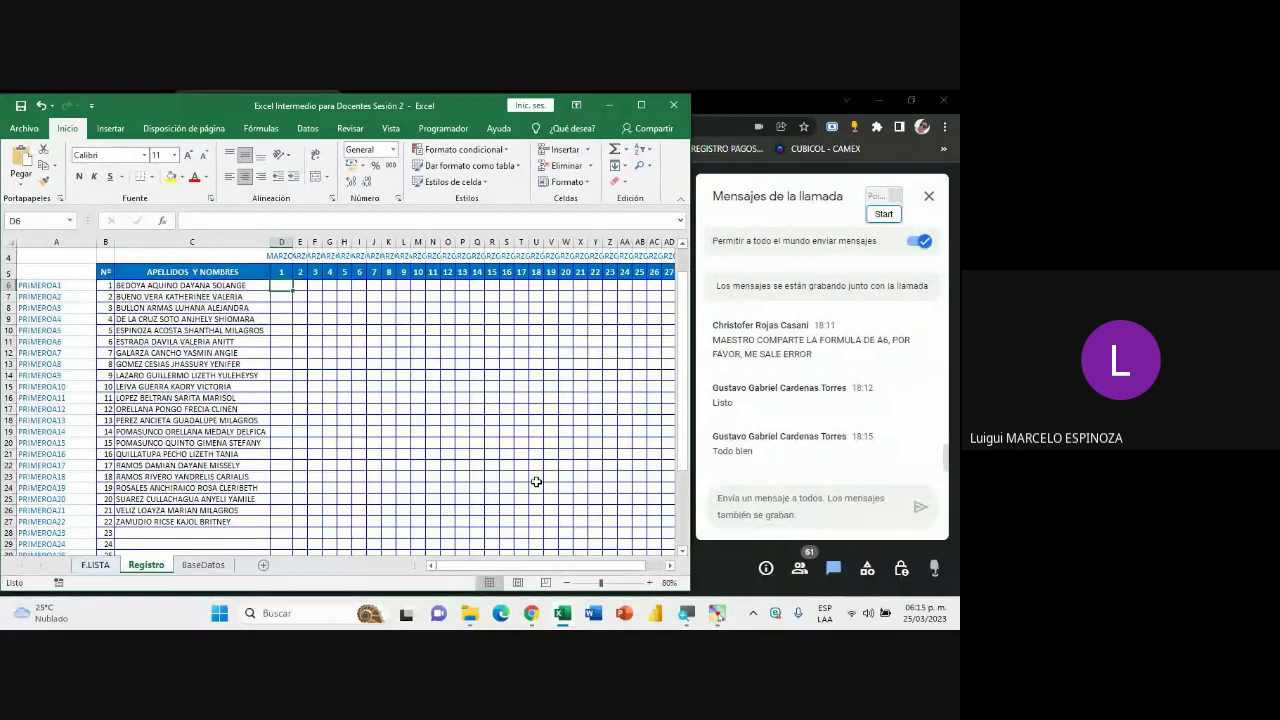
pyautogui.scroll(1, 292, 453)
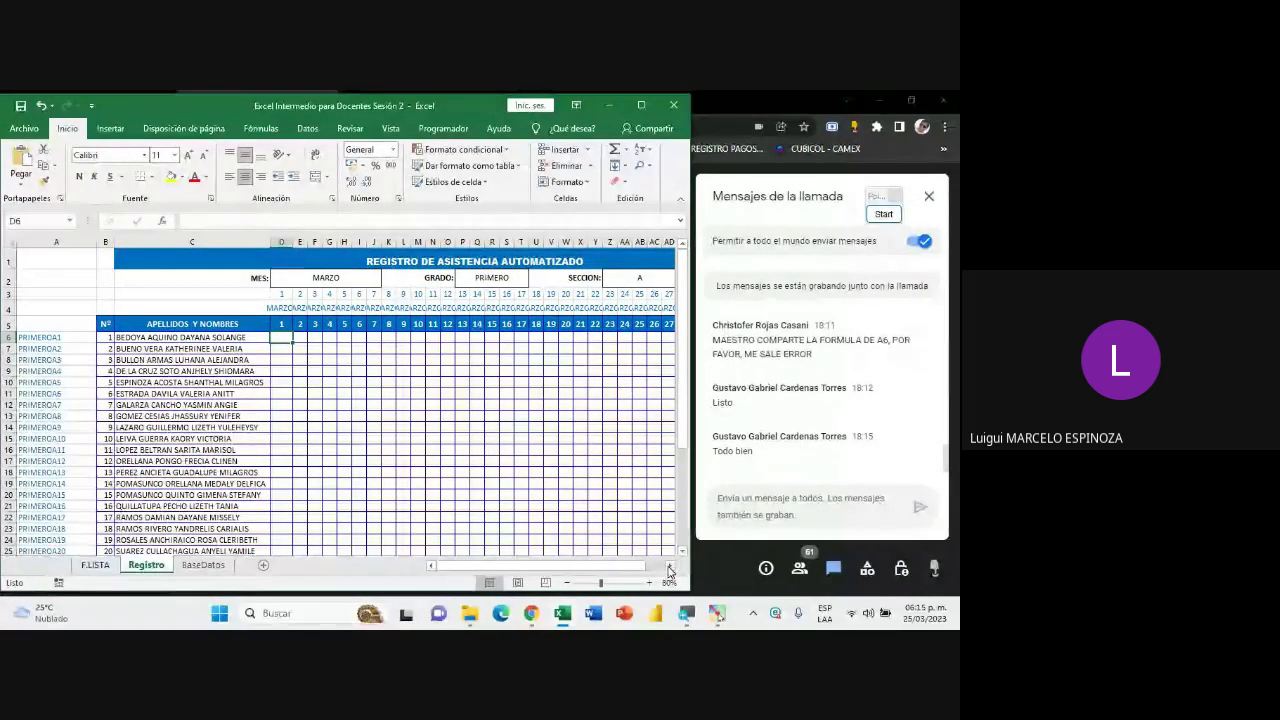
pyautogui.hscroll(3, 622, 548)
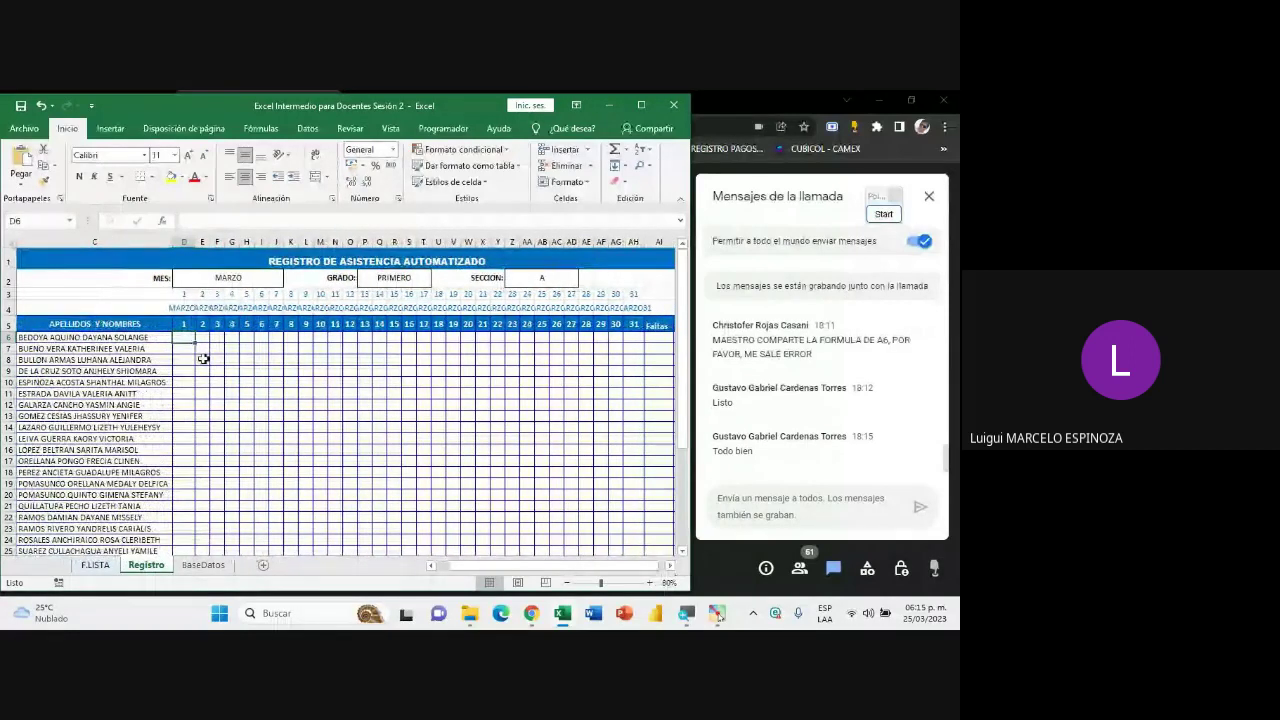
pyautogui.click(203, 565)
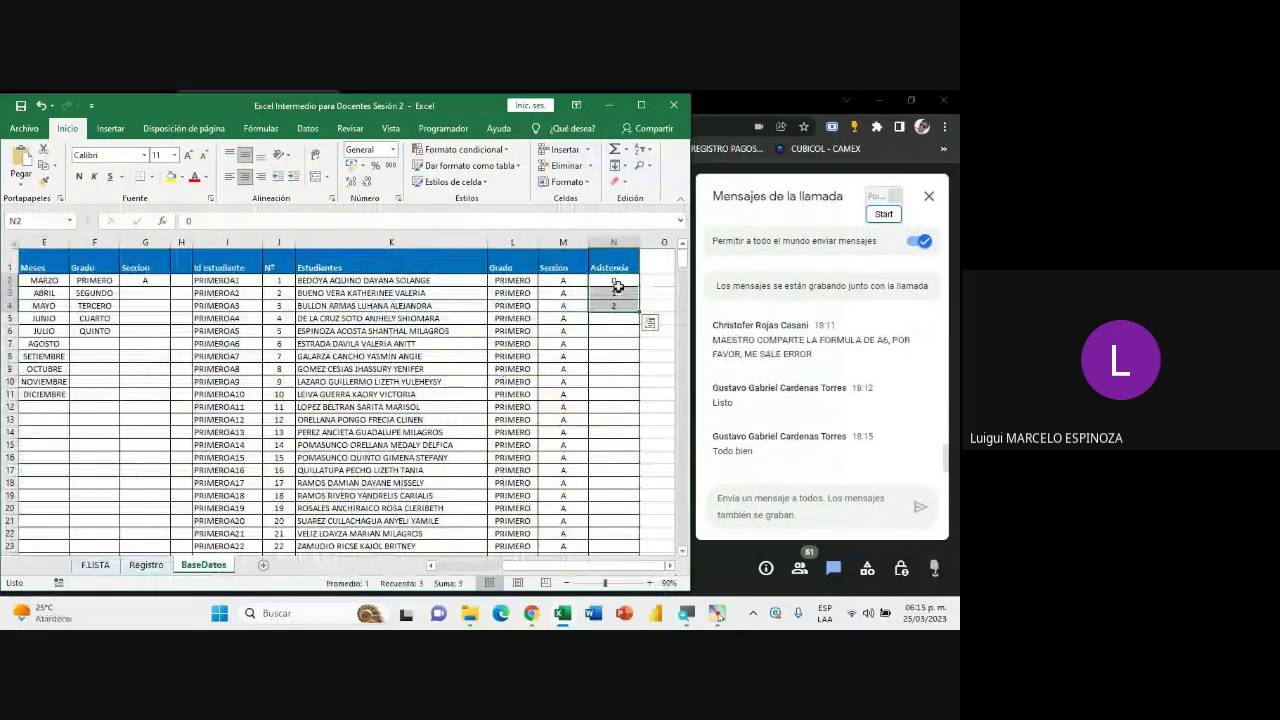
# - Return to Registro and select the daily attendance grid starting at D6
pyautogui.moveTo(614, 280); pyautogui.dragTo(618, 306)
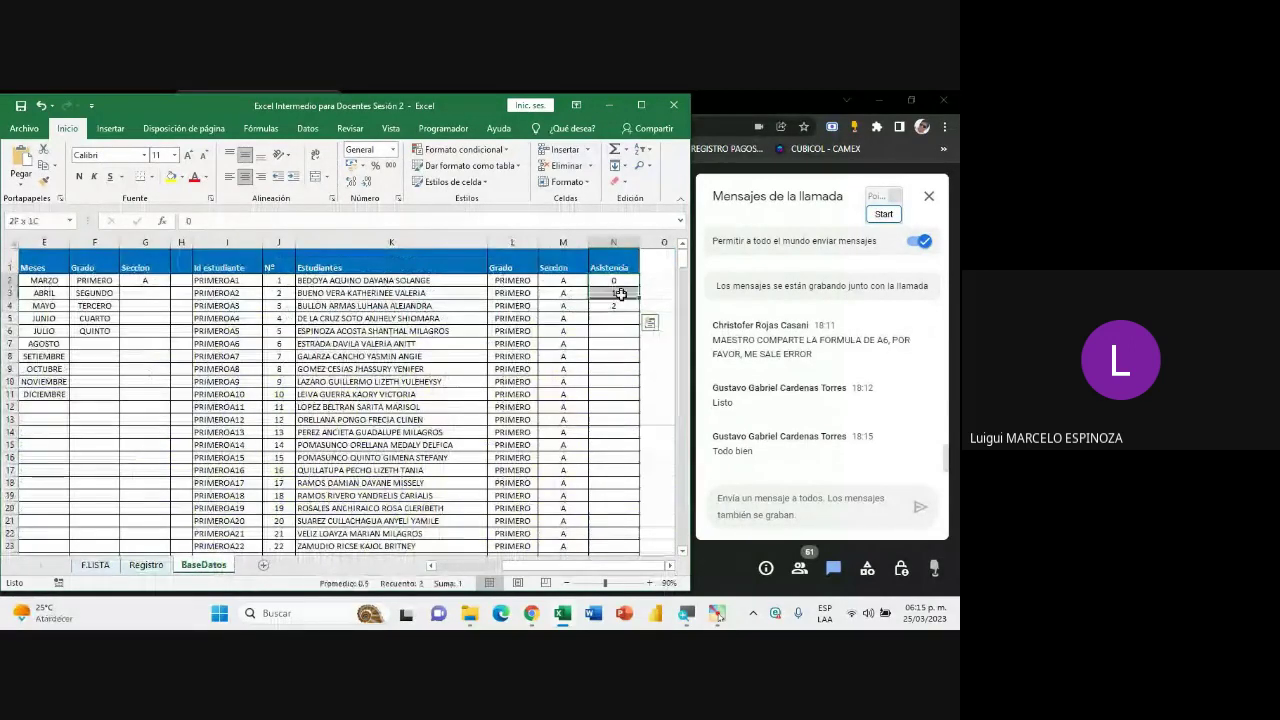
pyautogui.click(148, 566)
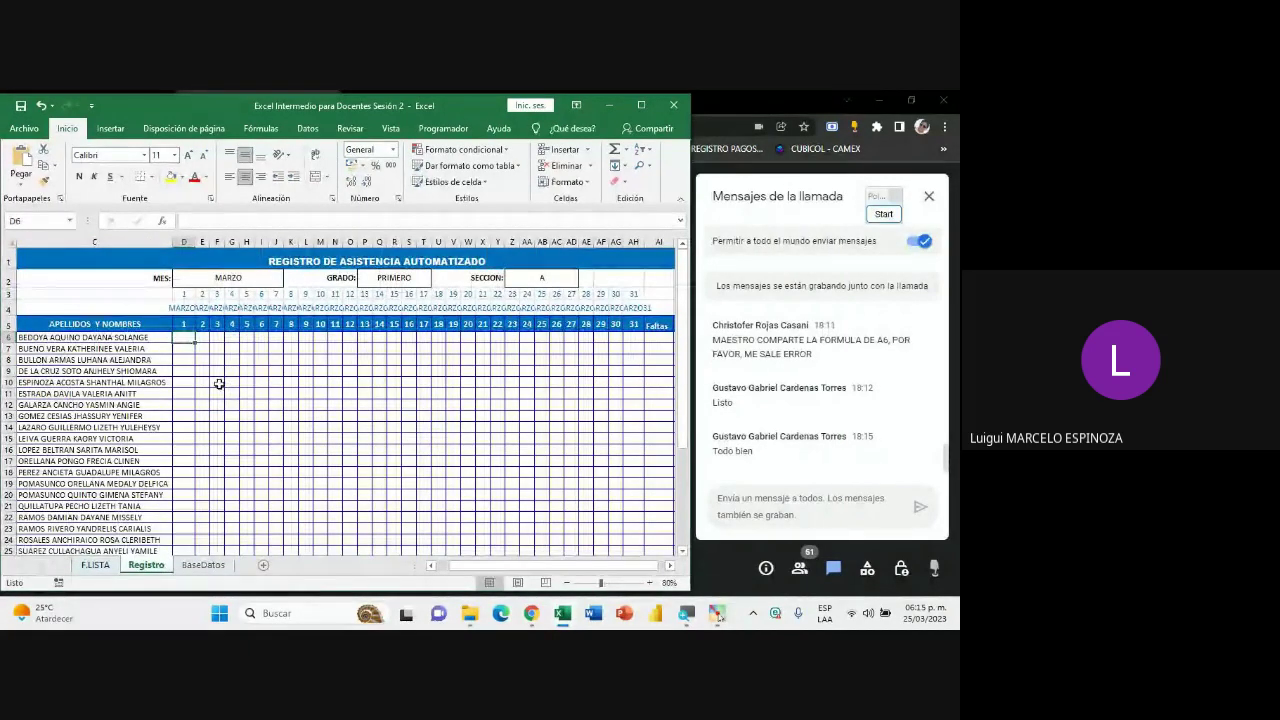
pyautogui.moveTo(199, 340); pyautogui.dragTo(621, 557)
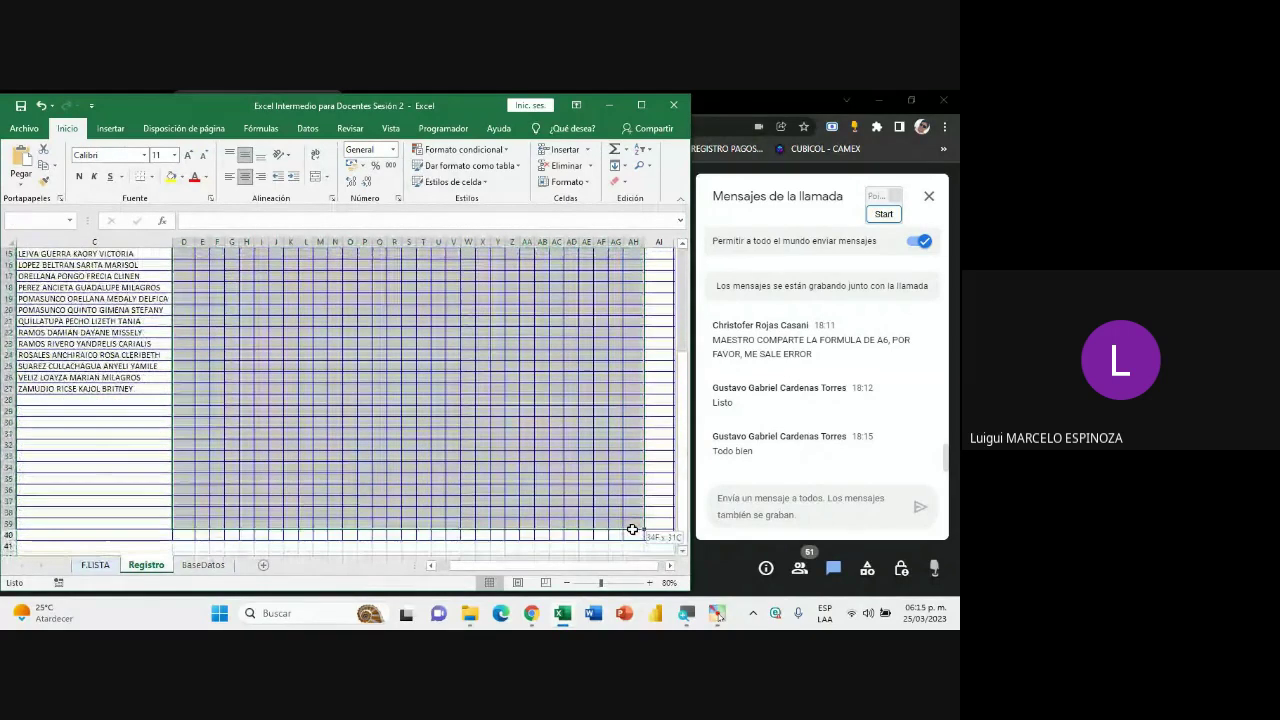
pyautogui.scroll(1, 557, 420)
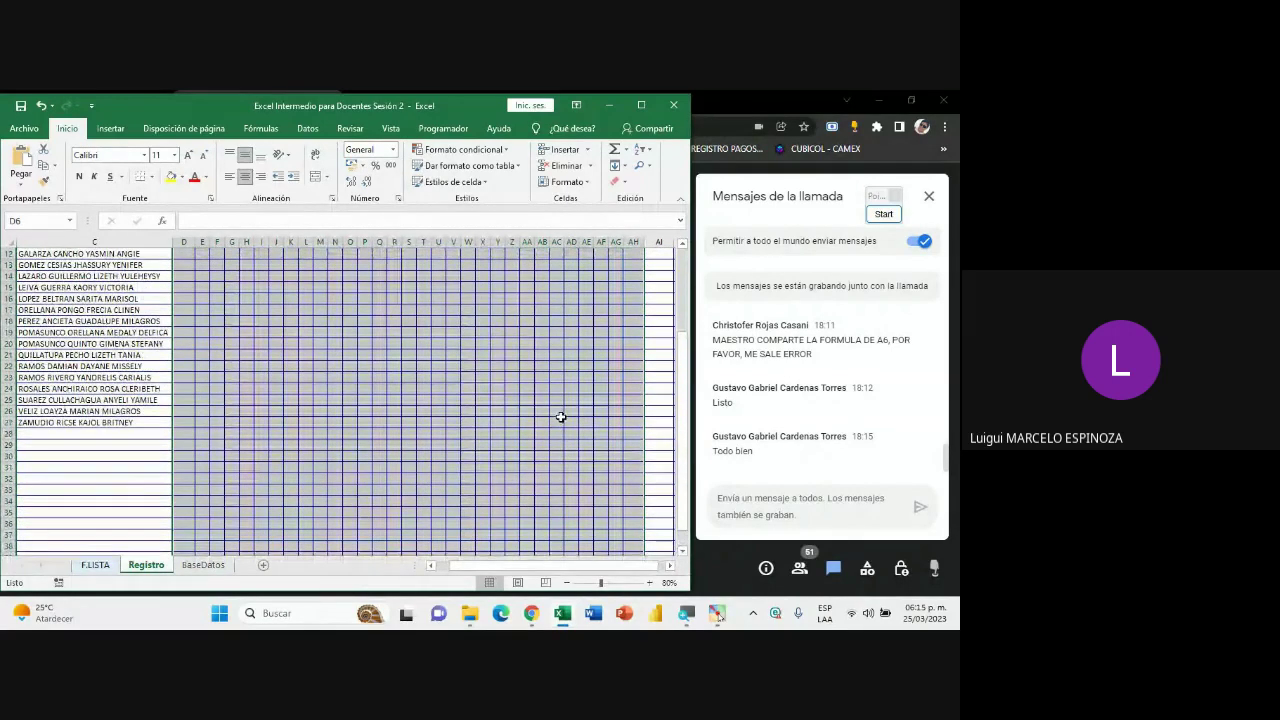
pyautogui.scroll(4, 561, 417)
pyautogui.scroll(-2, 343, 400)
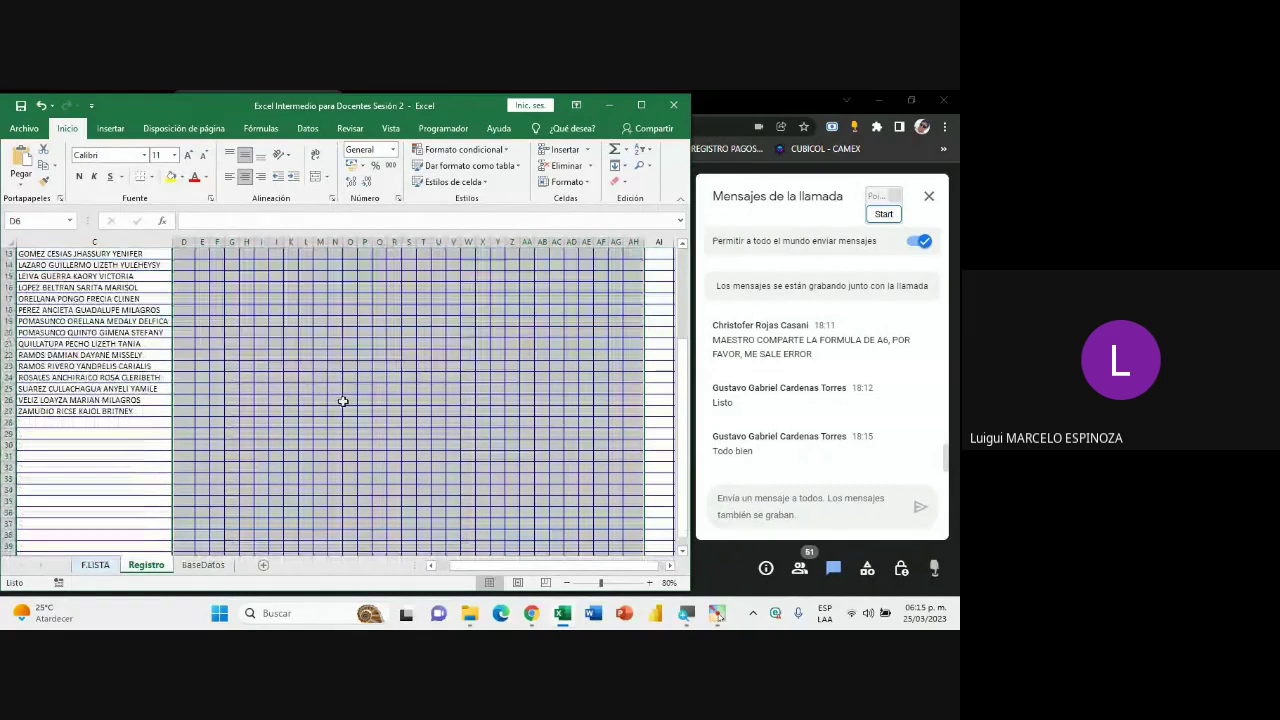
pyautogui.scroll(2, 420, 450)
pyautogui.scroll(-5, 455, 488)
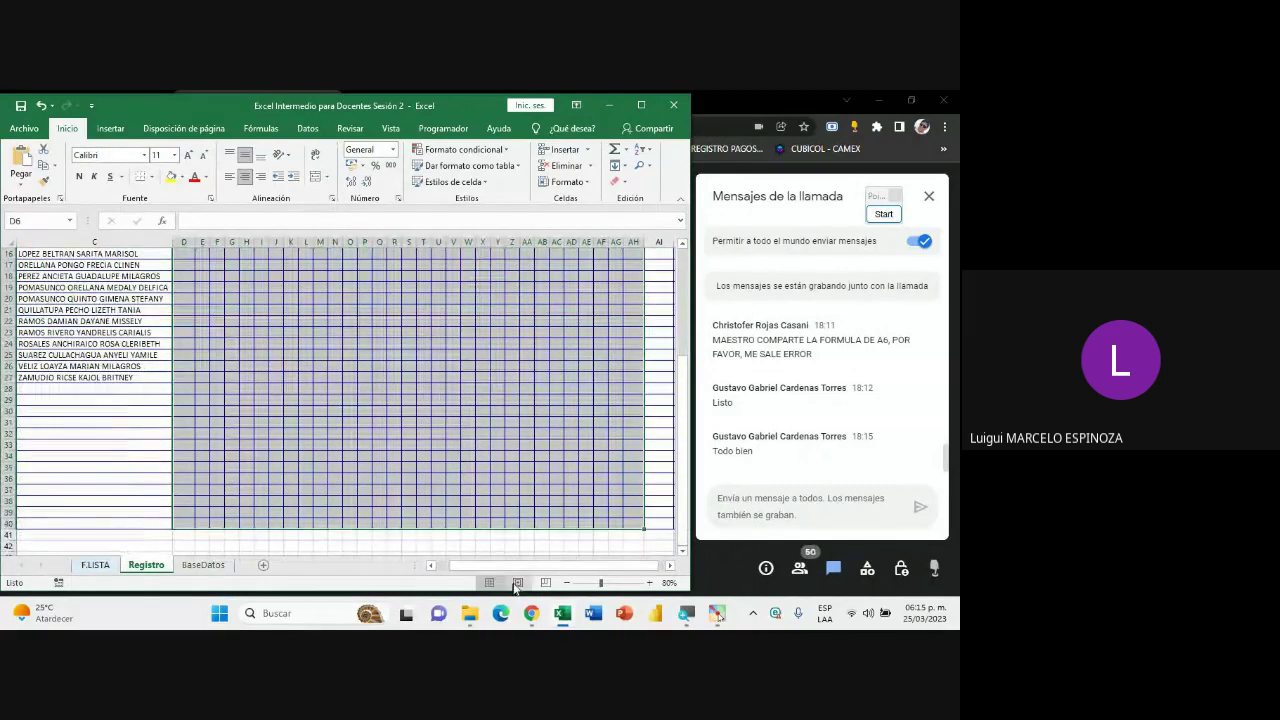
pyautogui.keyDown('ctrl'); pyautogui.scroll(-2, 333, 399); pyautogui.keyUp('ctrl')
pyautogui.scroll(2, 333, 399)
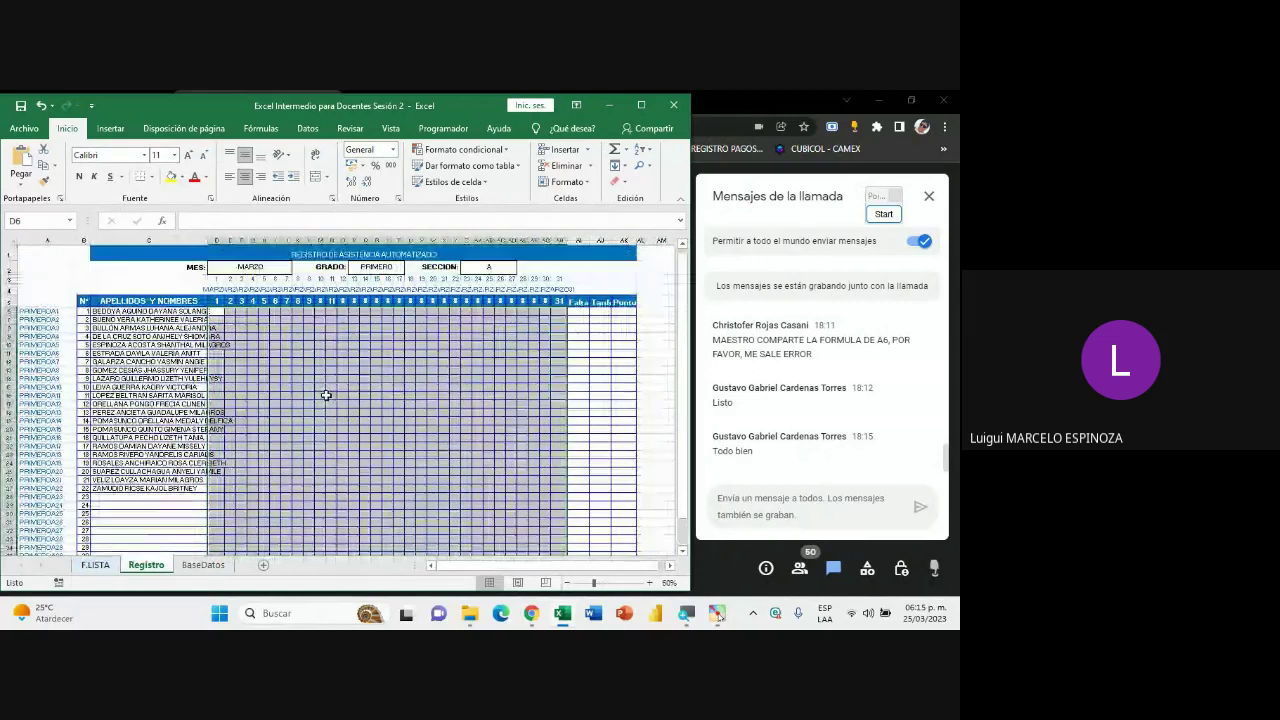
pyautogui.scroll(-2, 330, 397)
pyautogui.scroll(2, 325, 395)
pyautogui.scroll(-2, 325, 395)
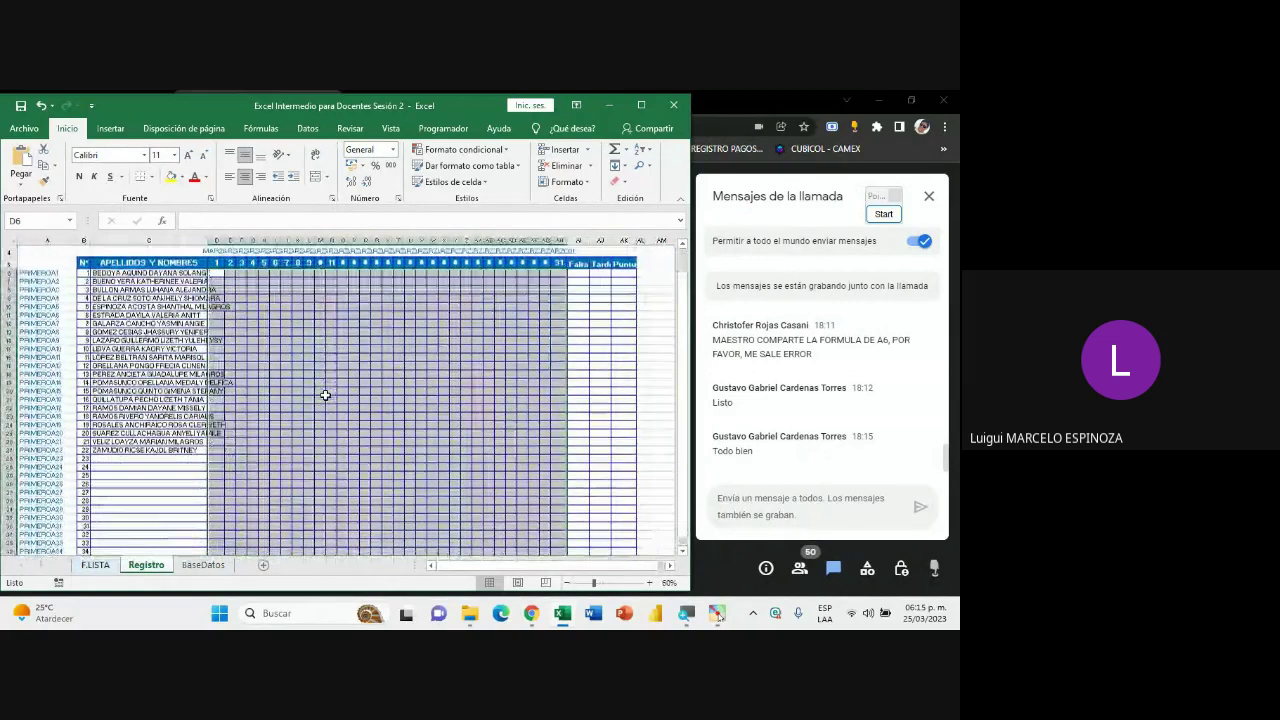
# - Widen column C so the full student names fit
pyautogui.click(230, 305)
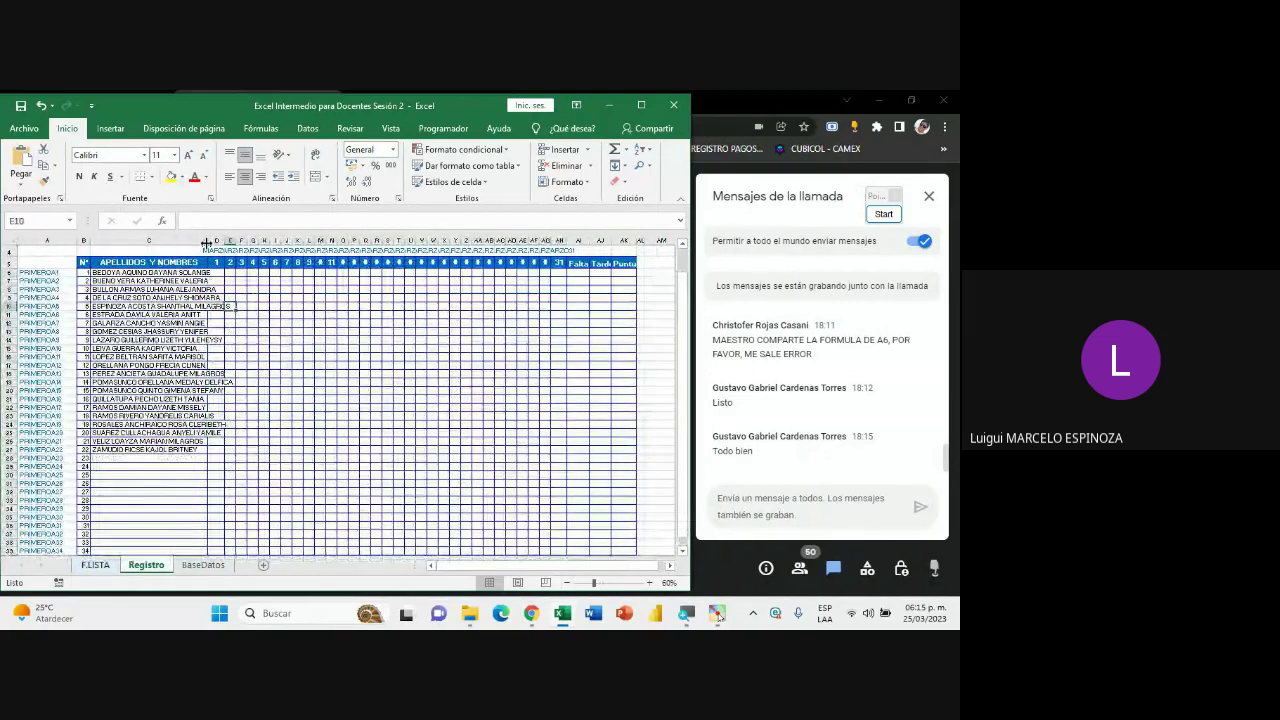
pyautogui.moveTo(206, 242)
pyautogui.mouseDown()
pyautogui.moveTo(237, 242)
pyautogui.moveTo(609, 558)
pyautogui.moveTo(609, 535)
pyautogui.mouseUp()
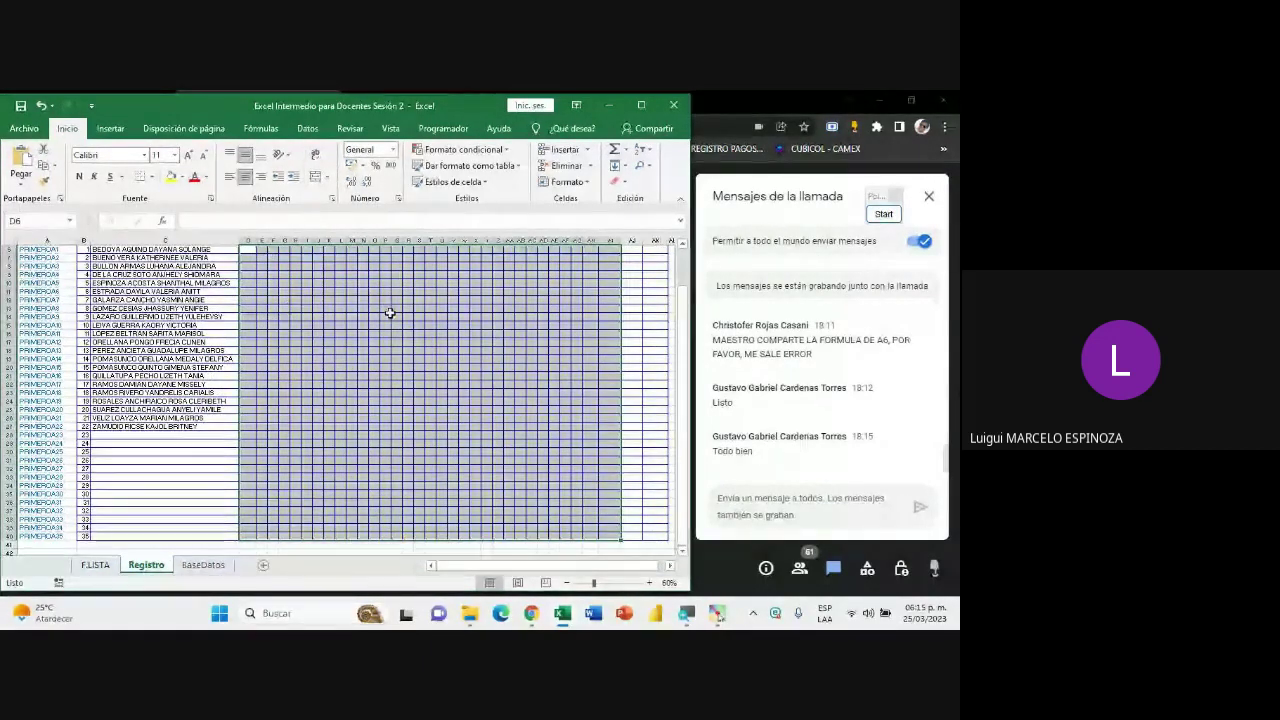
pyautogui.scroll(1, 468, 319)
pyautogui.moveTo(380, 291)
pyautogui.mouseDown()
pyautogui.moveTo(345, 300)
pyautogui.moveTo(594, 542)
pyautogui.mouseUp()
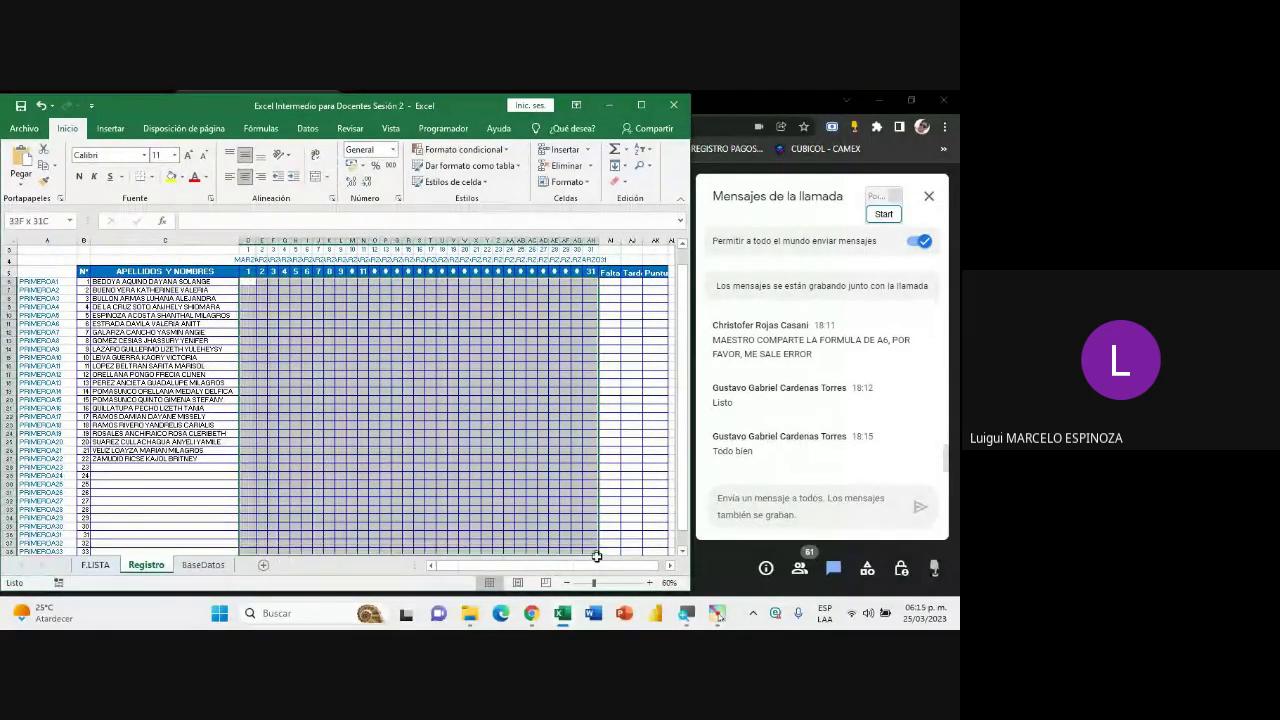
pyautogui.scroll(1, 600, 463)
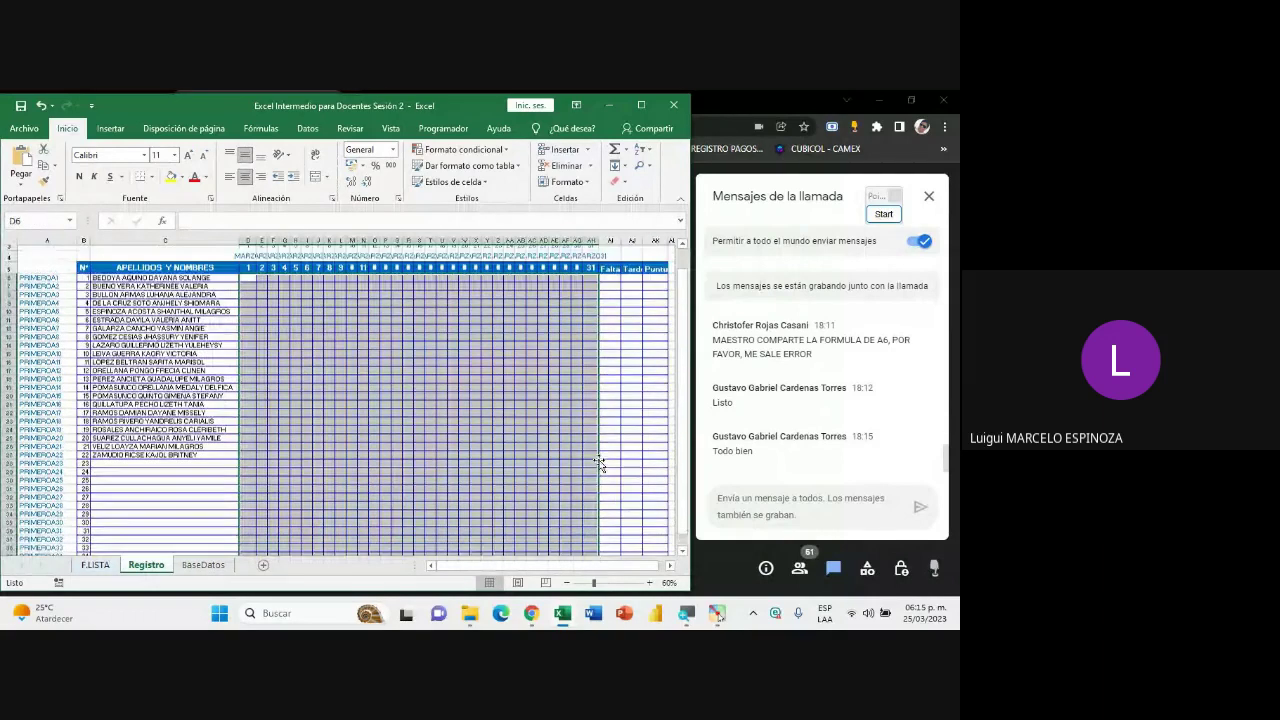
# - Outline the daily attendance grid with an on-screen box and reselect its cells
pyautogui.click(883, 213)
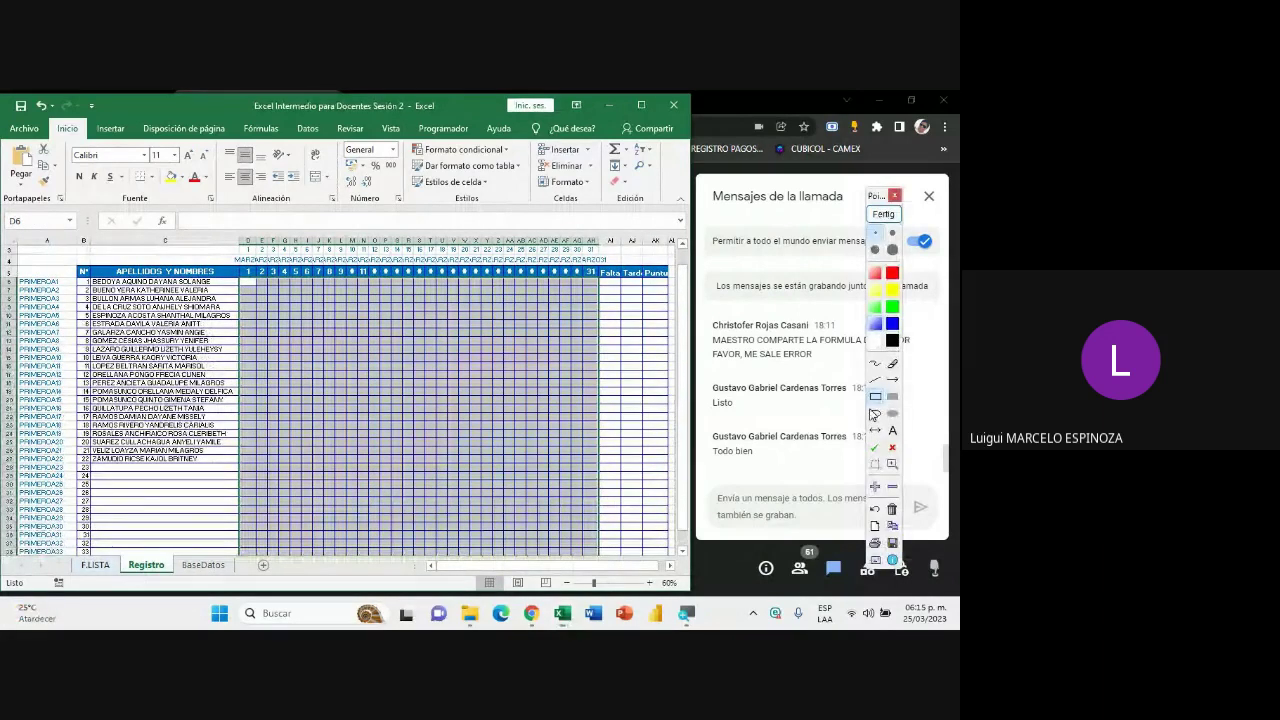
pyautogui.moveTo(231, 281); pyautogui.dragTo(610, 566)
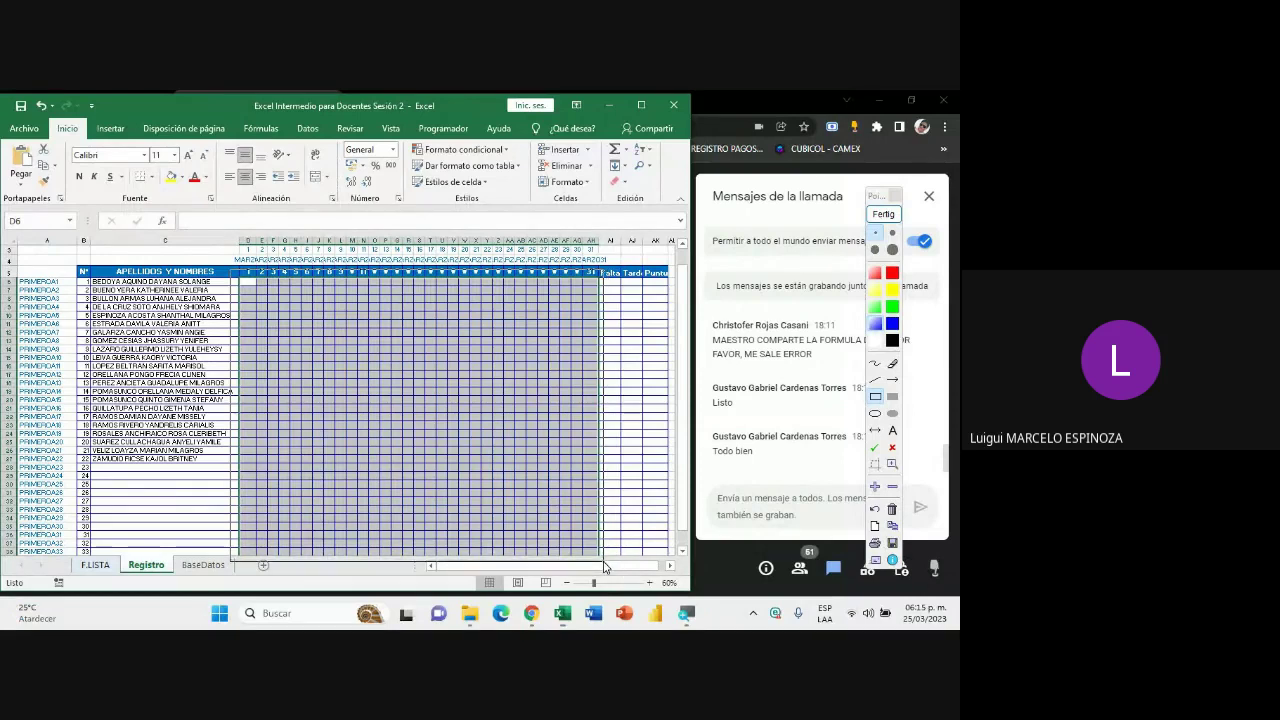
pyautogui.moveTo(605, 561); pyautogui.dragTo(231, 268)
pyautogui.click(883, 214)
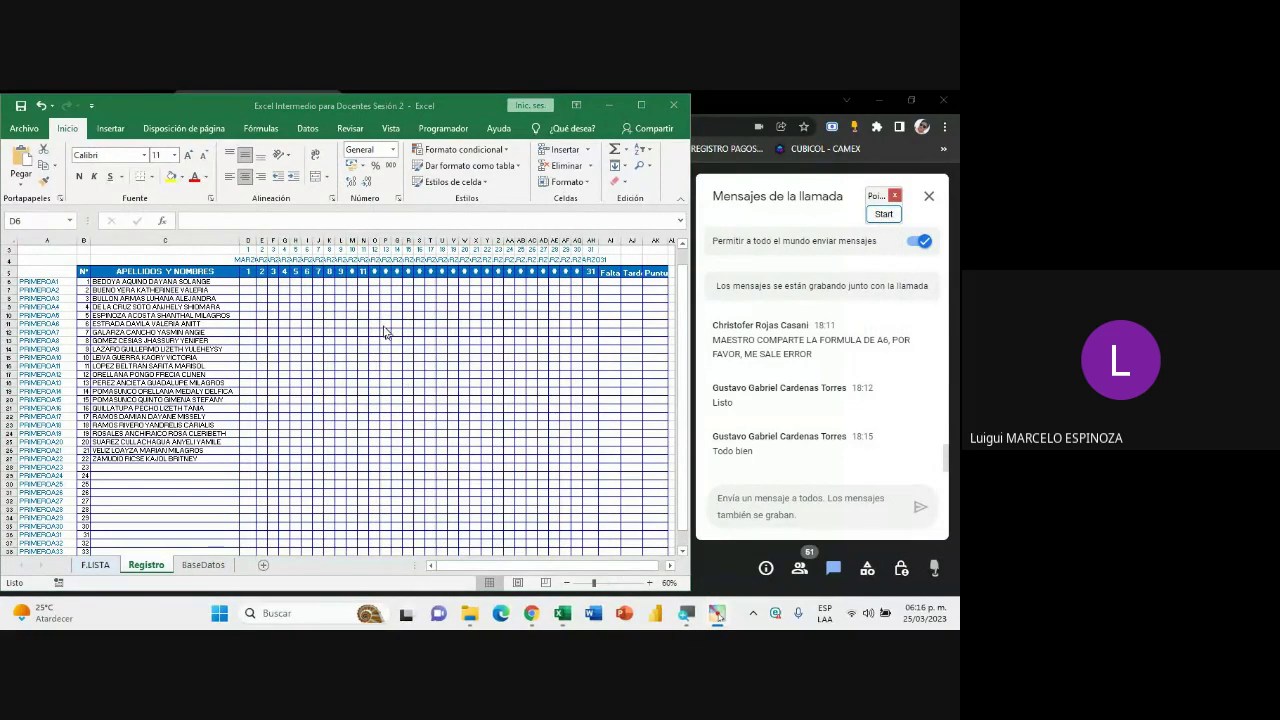
pyautogui.moveTo(250, 286); pyautogui.dragTo(585, 564)
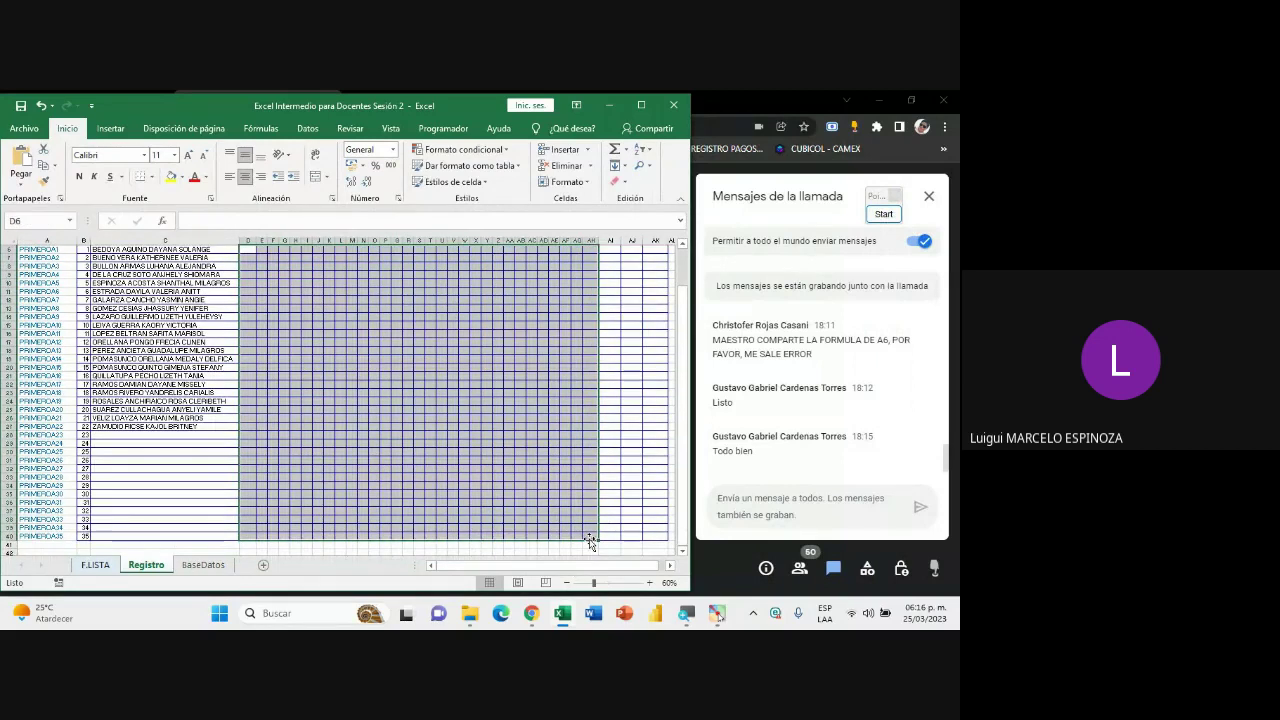
pyautogui.scroll(2, 398, 431)
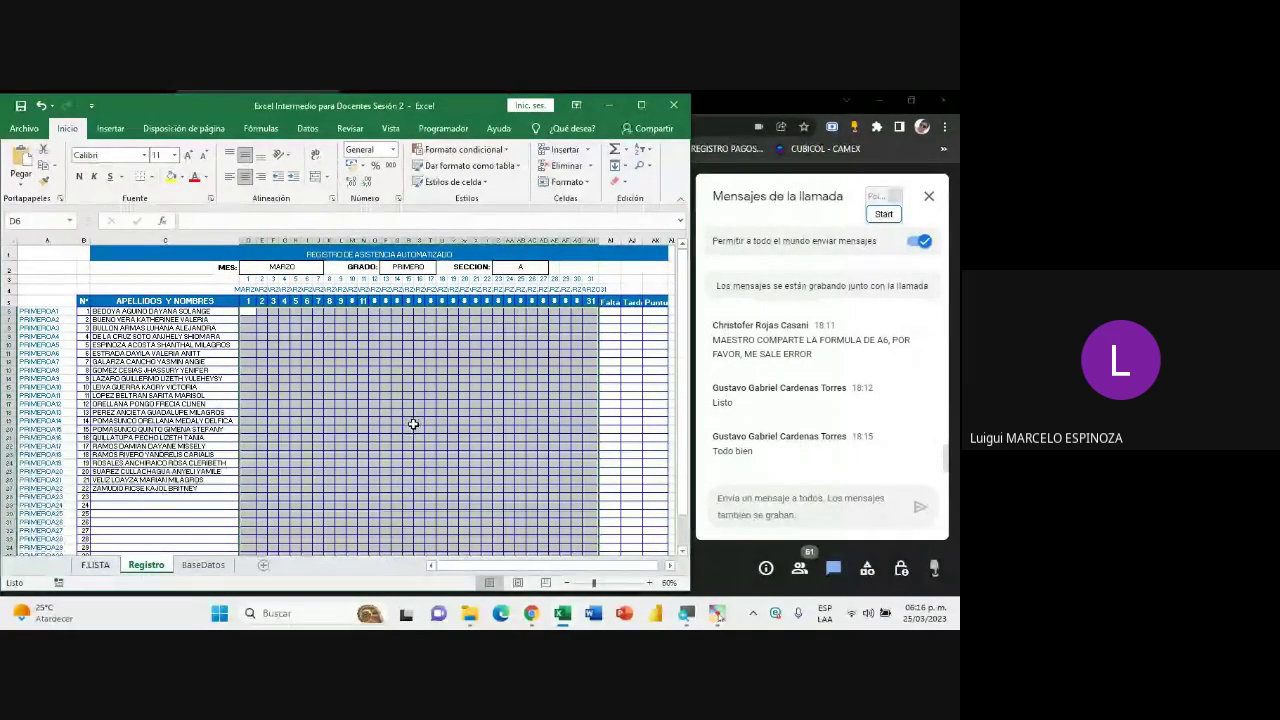
# - Select the daily attendance range D6:AH35 below the MARZO, PRIMERO, A headers, then scroll back up
pyautogui.click(285, 265)
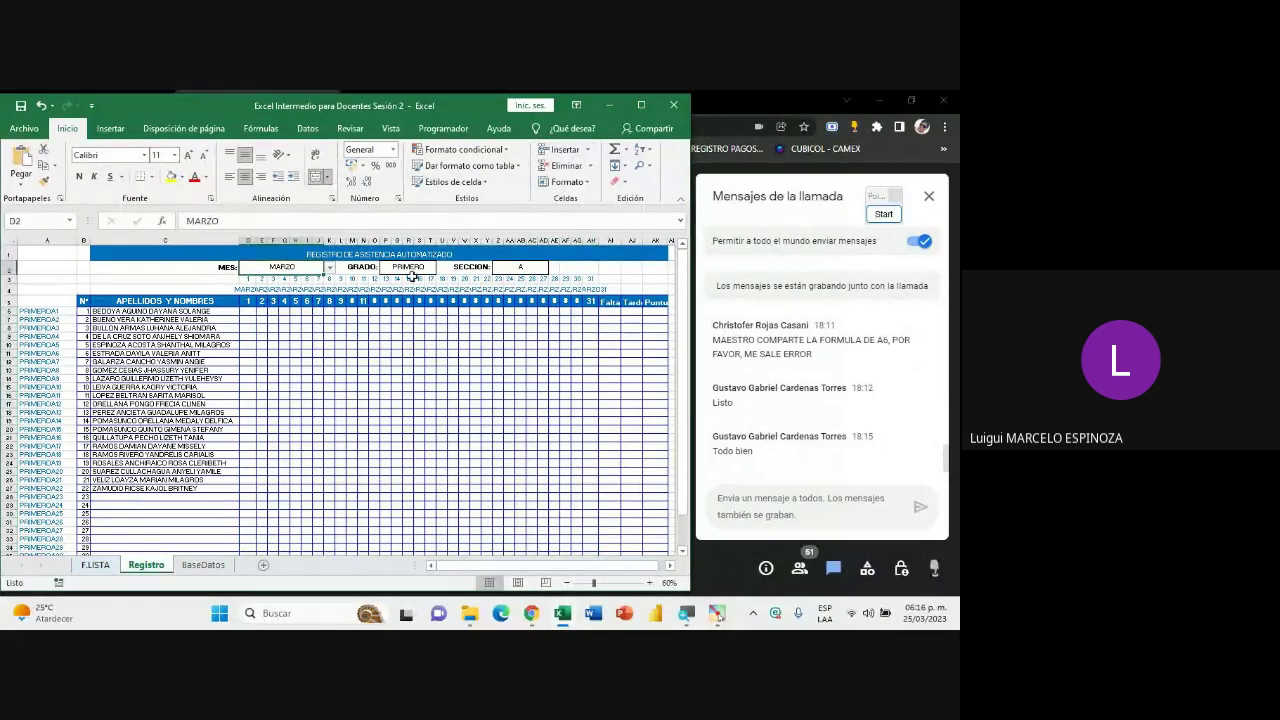
pyautogui.click(415, 268)
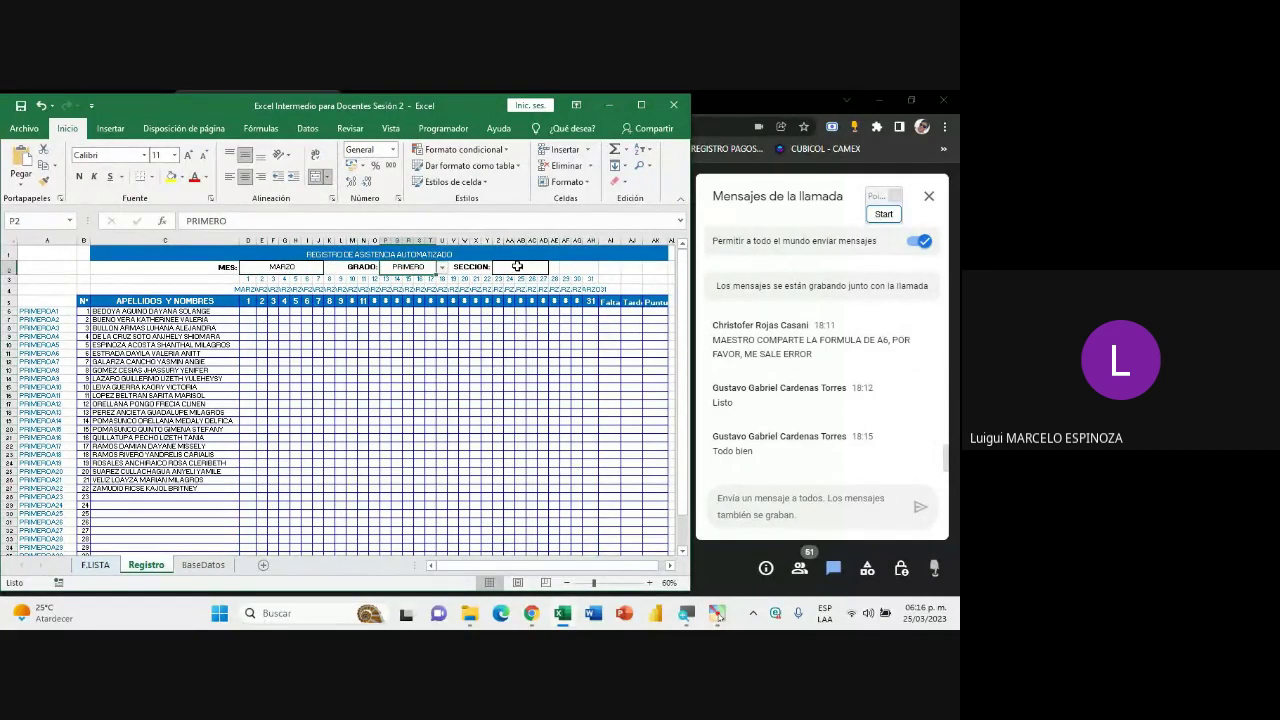
pyautogui.click(517, 265)
pyautogui.click(554, 267)
pyautogui.click(520, 281)
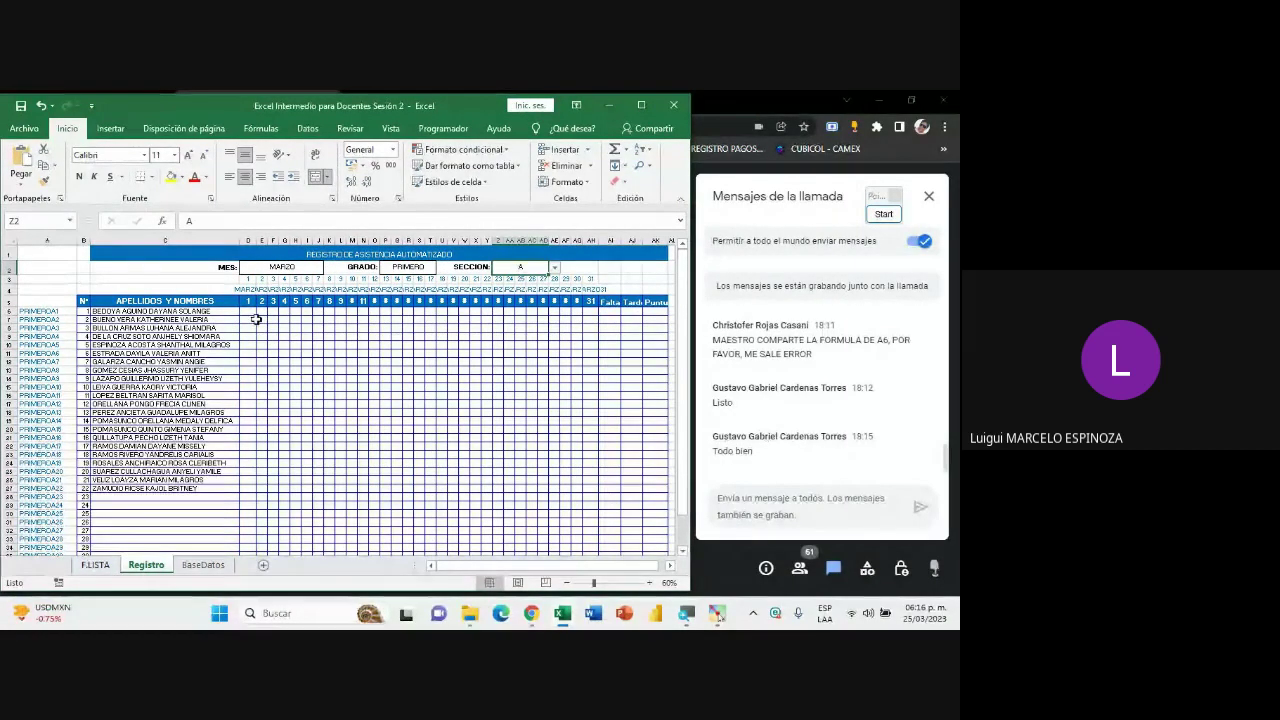
pyautogui.moveTo(248, 311)
pyautogui.mouseDown()
pyautogui.moveTo(569, 425)
pyautogui.moveTo(586, 555)
pyautogui.mouseUp()
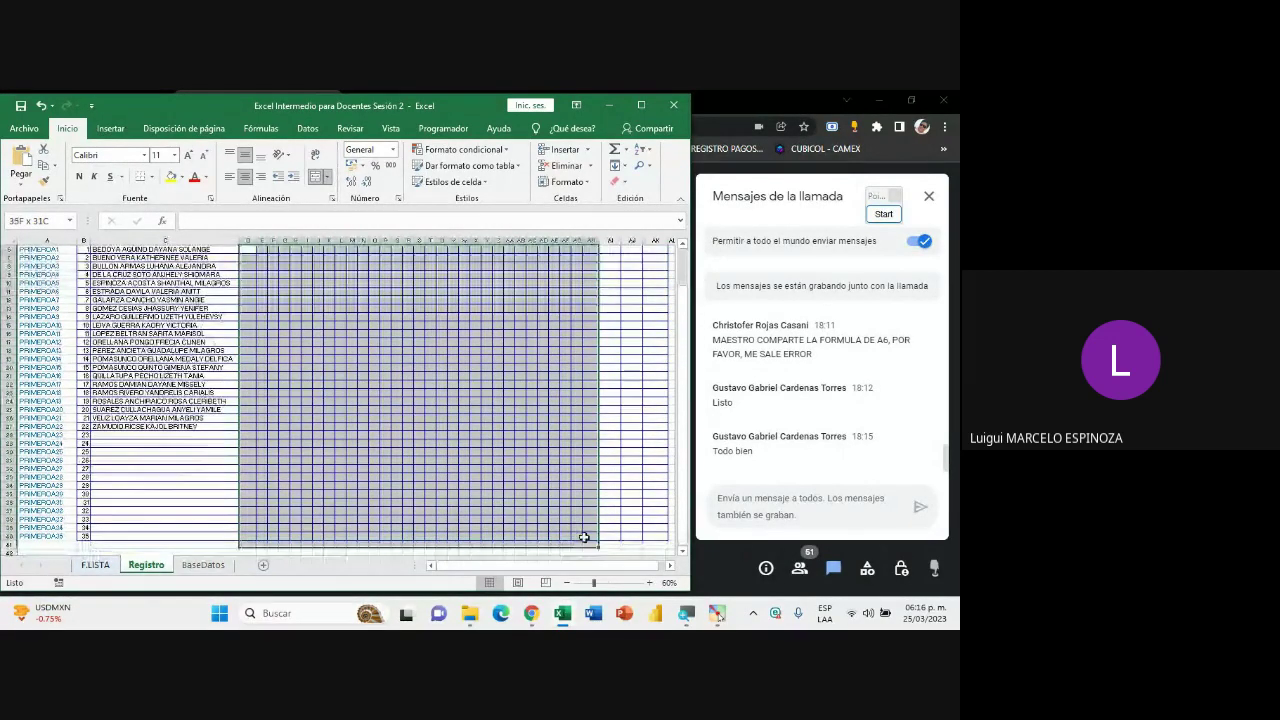
pyautogui.scroll(2, 362, 456)
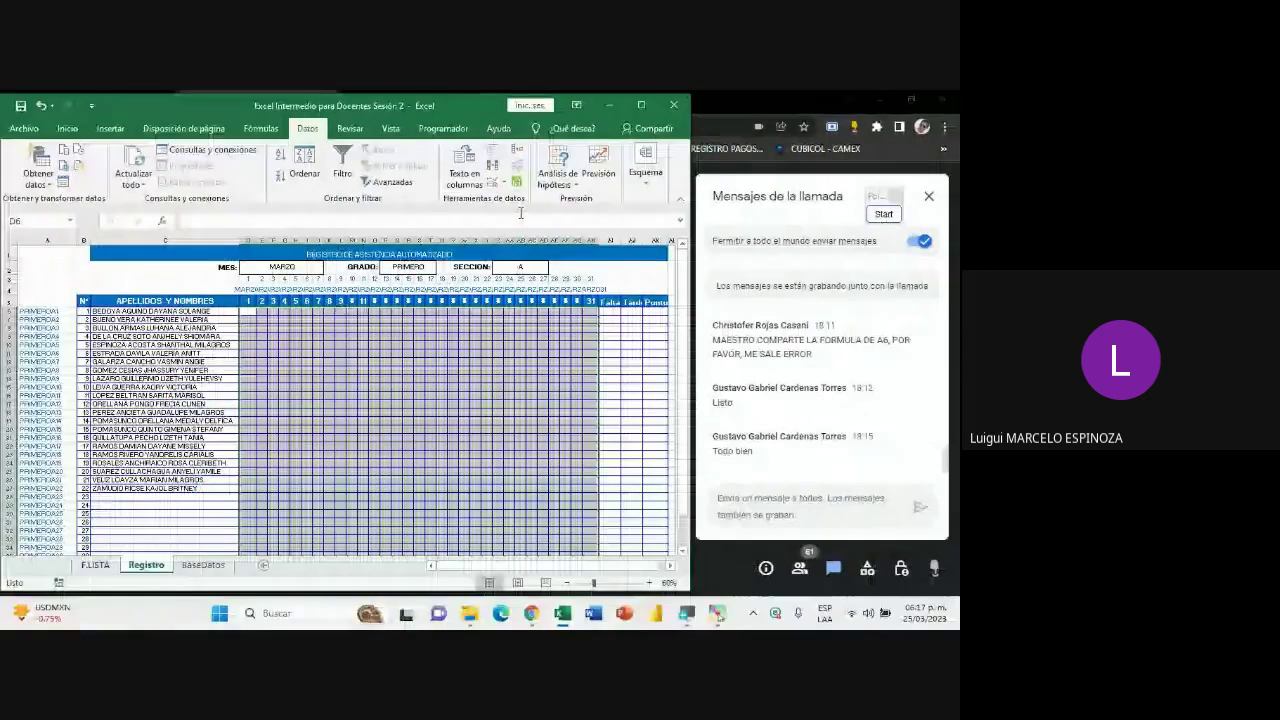
# - Open Data Validation for the grid and mark the Allow setting with an on-screen annotation box
pyautogui.click(497, 182)
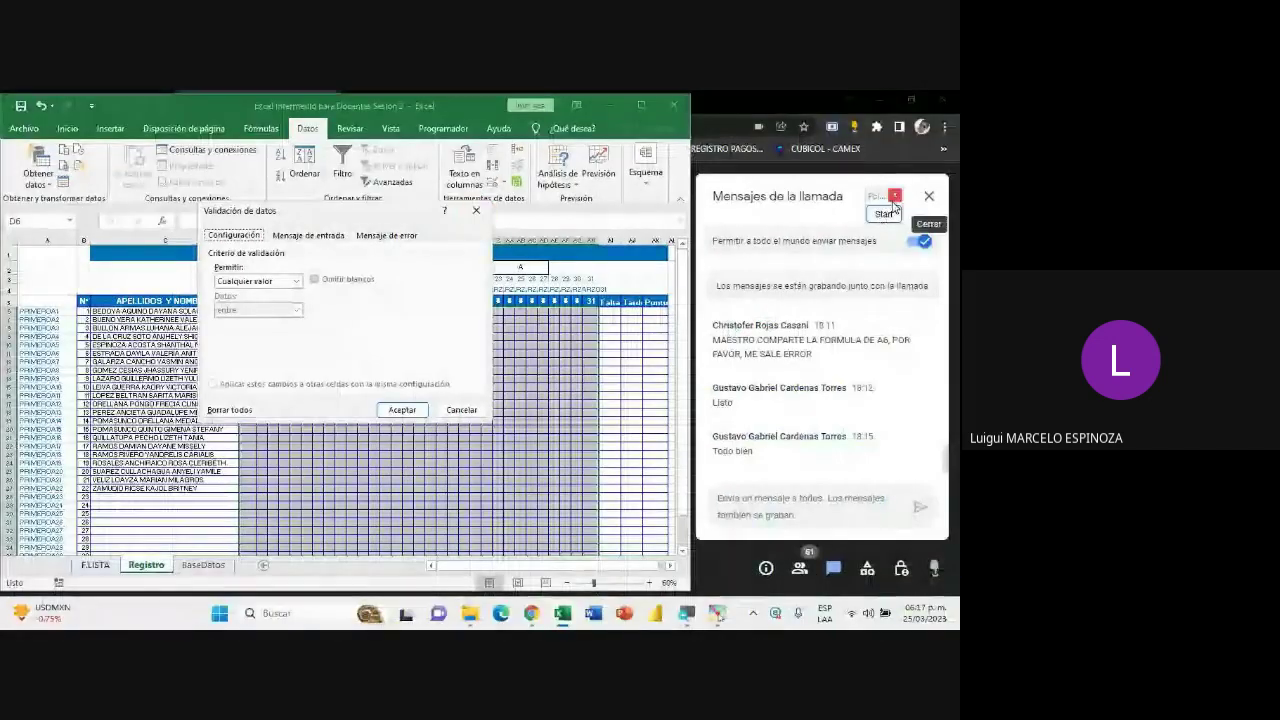
pyautogui.click(889, 211)
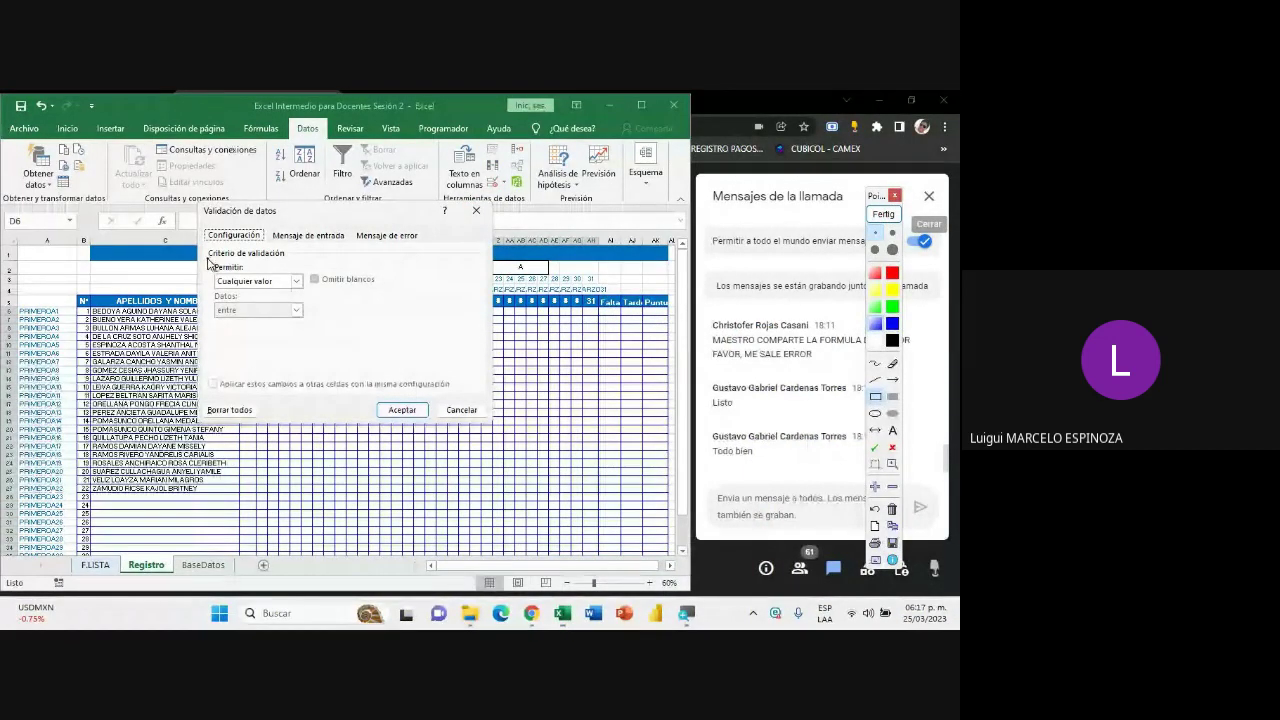
pyautogui.moveTo(210, 259); pyautogui.dragTo(308, 297)
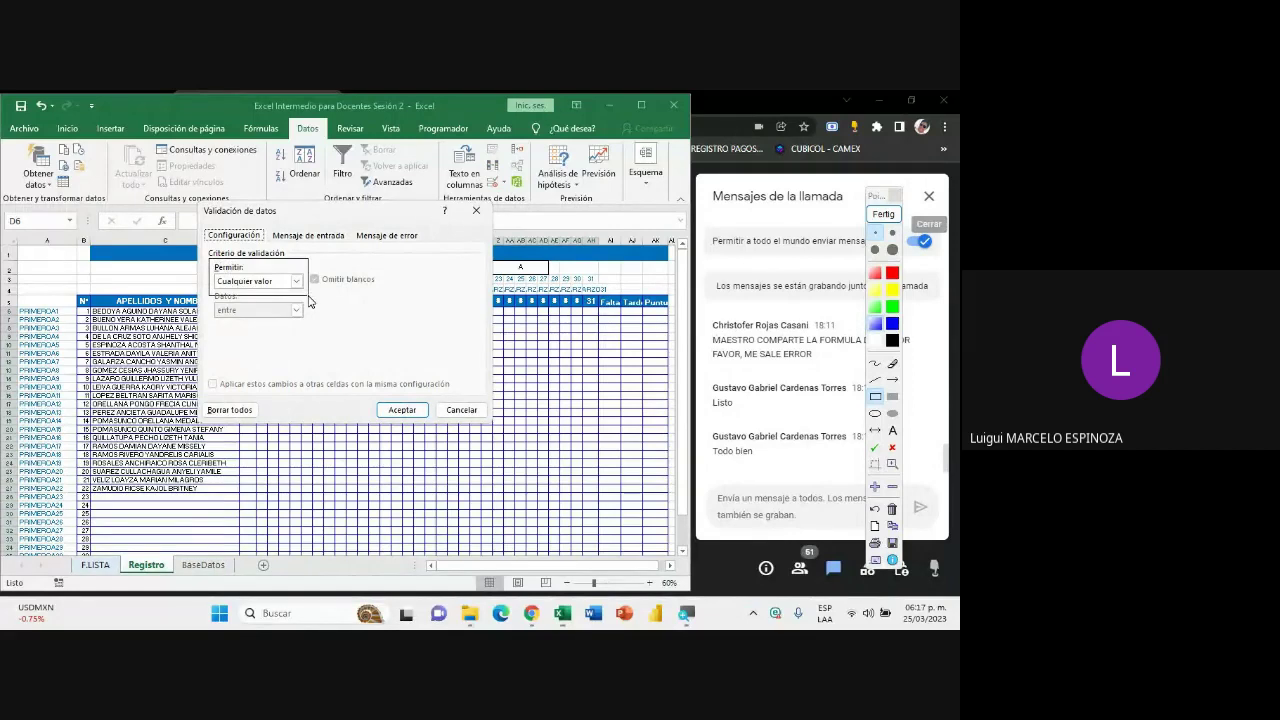
pyautogui.click(889, 218)
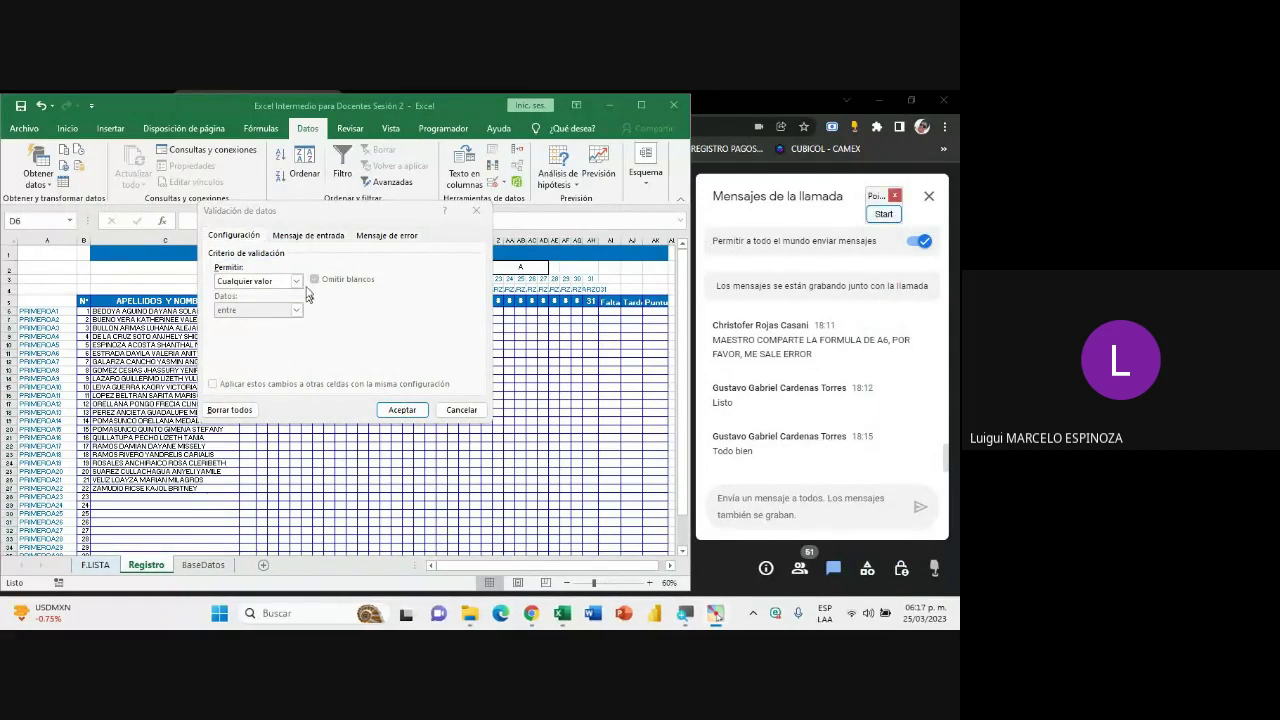
# - Allow a List with source =BaseDatos!$N$2:$N$4 and apply it to the grid
pyautogui.click(296, 281)
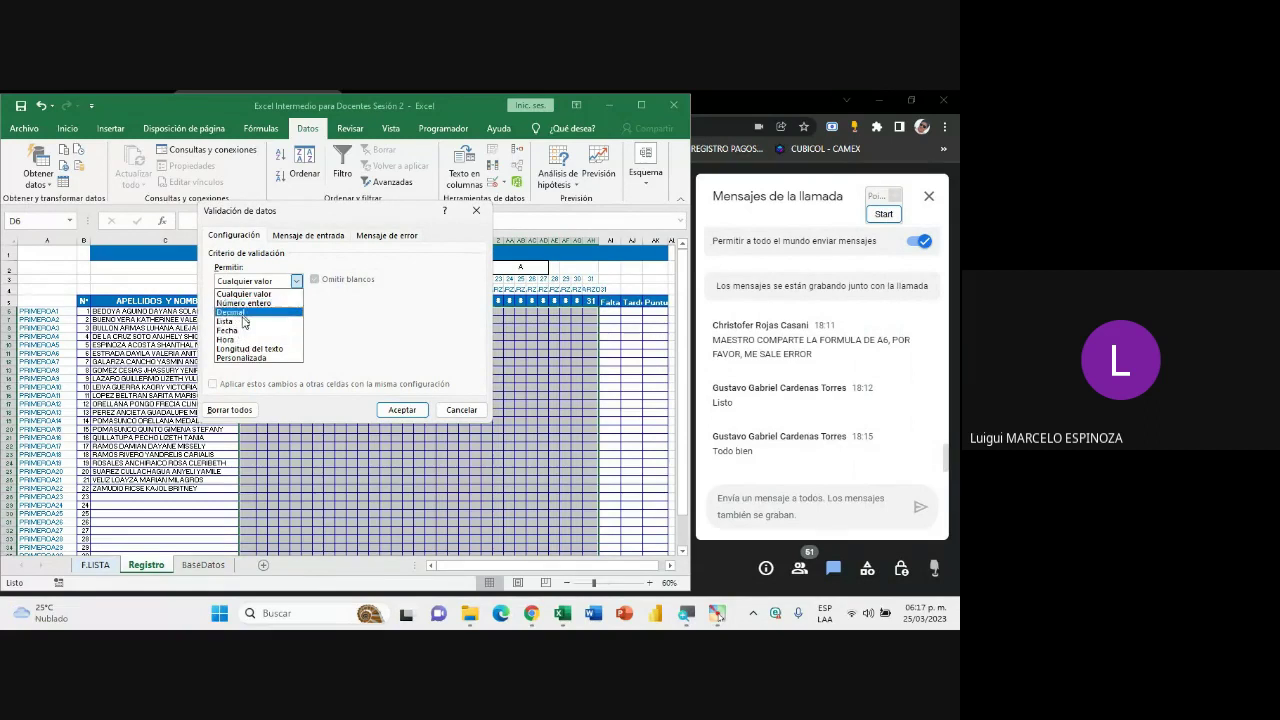
pyautogui.click(243, 321)
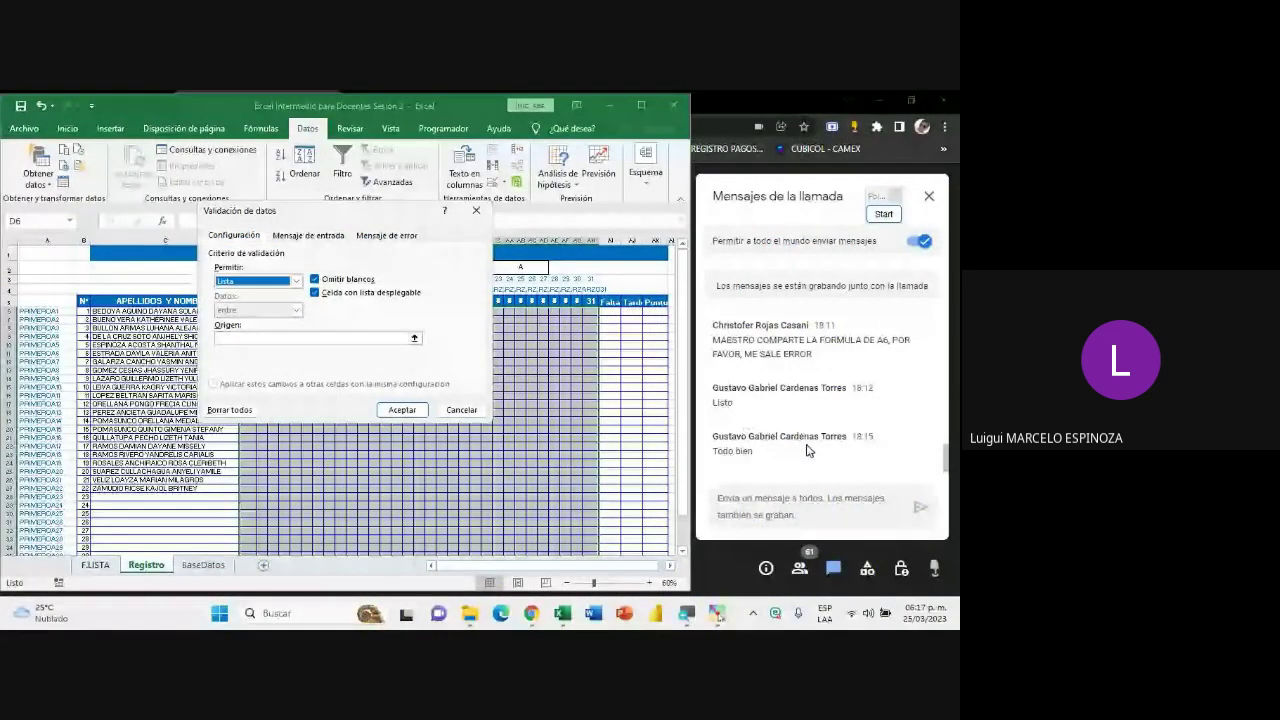
pyautogui.click(345, 338)
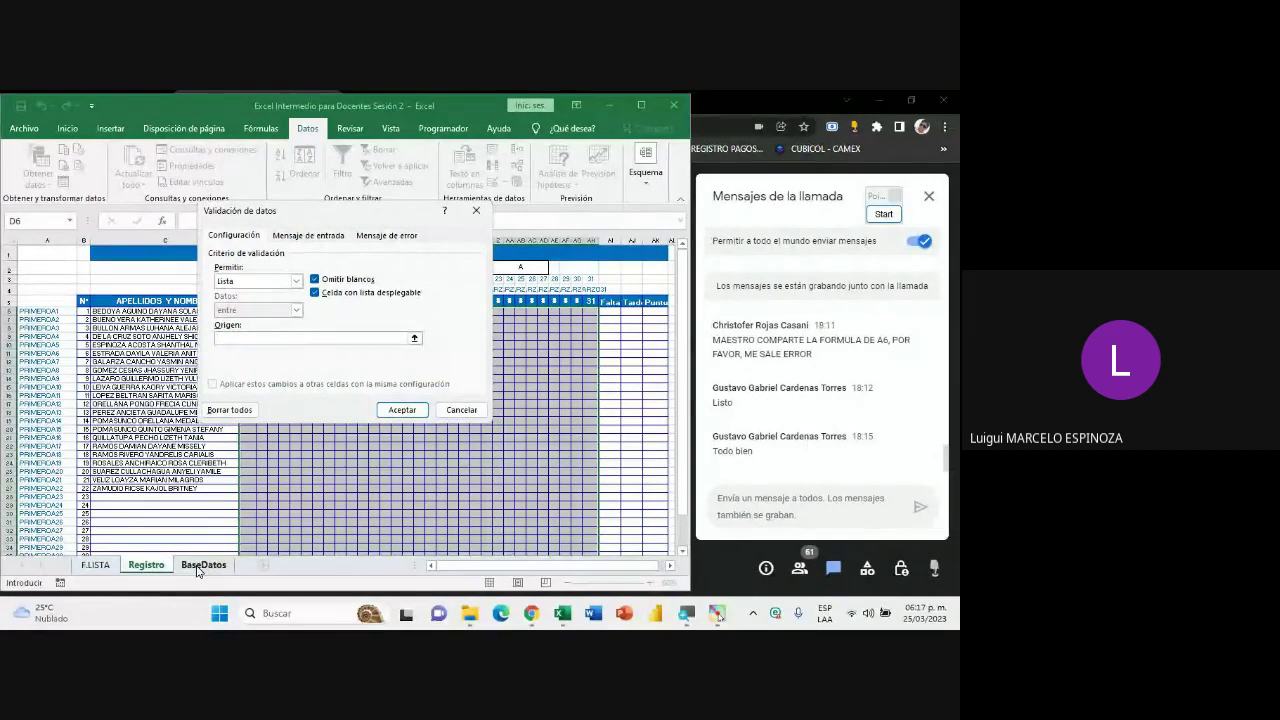
pyautogui.click(198, 566)
pyautogui.moveTo(604, 288); pyautogui.dragTo(613, 309)
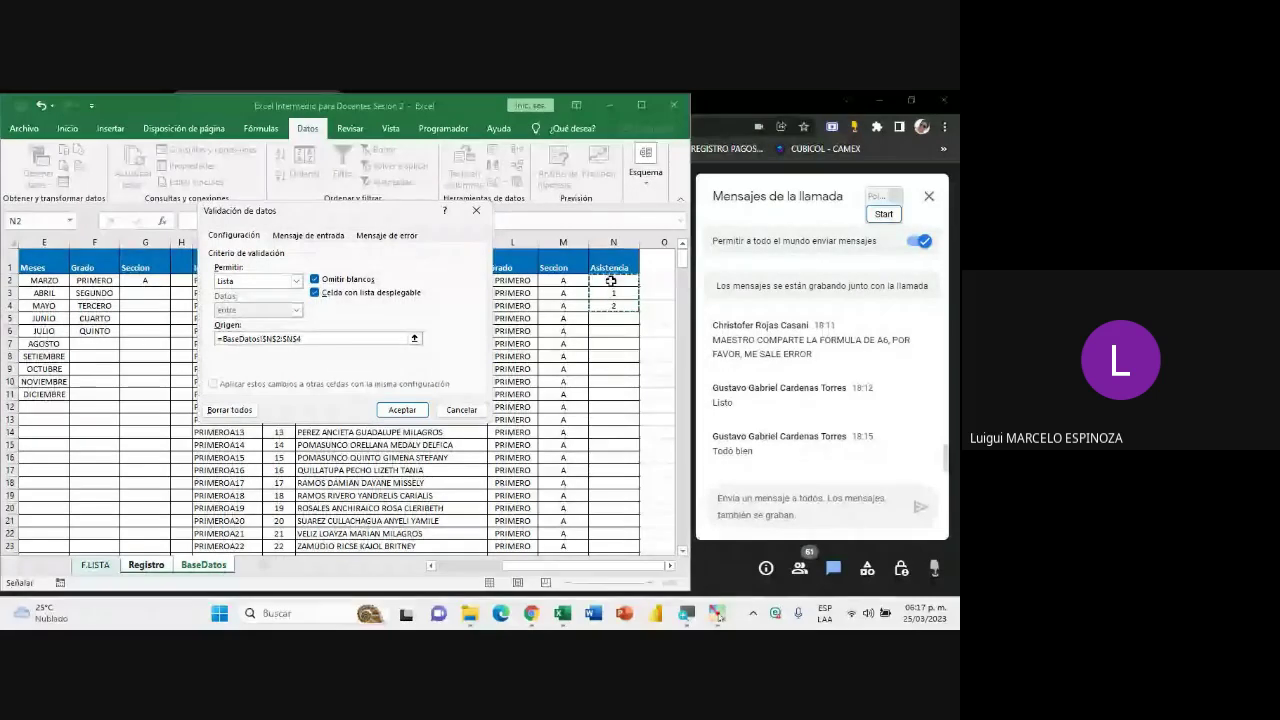
pyautogui.moveTo(608, 280); pyautogui.dragTo(613, 305)
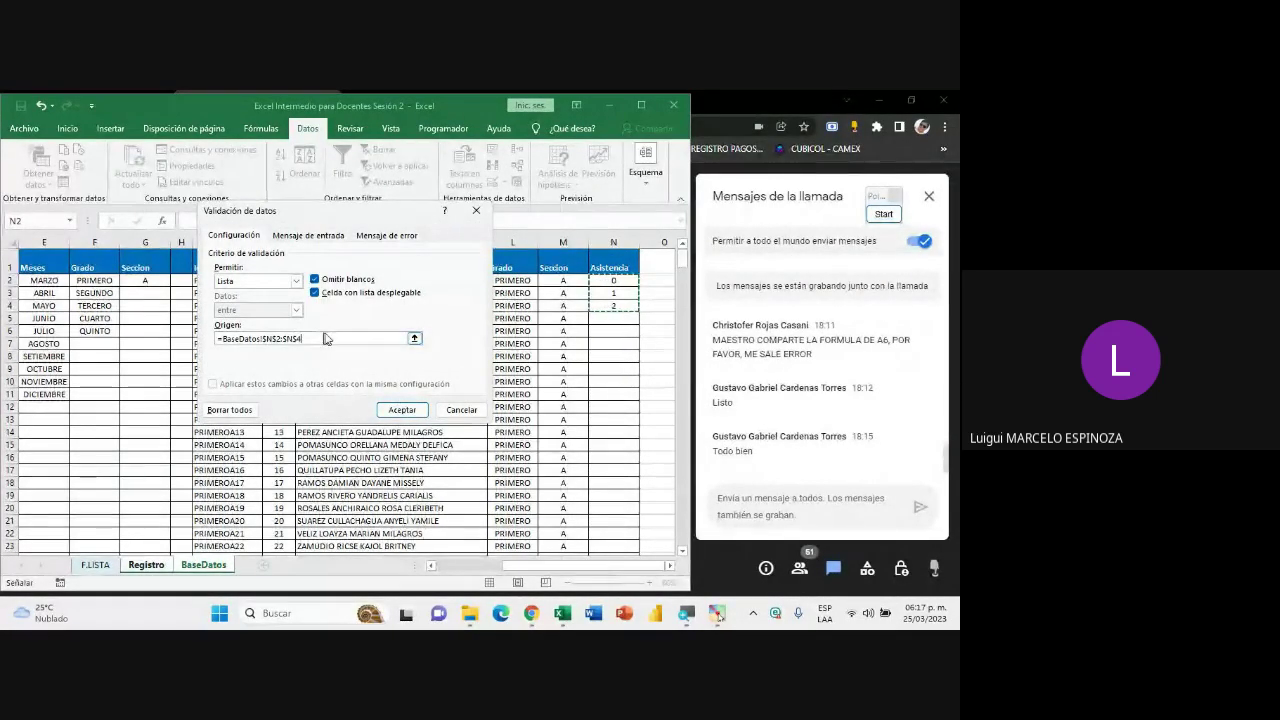
pyautogui.click(401, 413)
pyautogui.hotkey('ctrl', 'pageup')
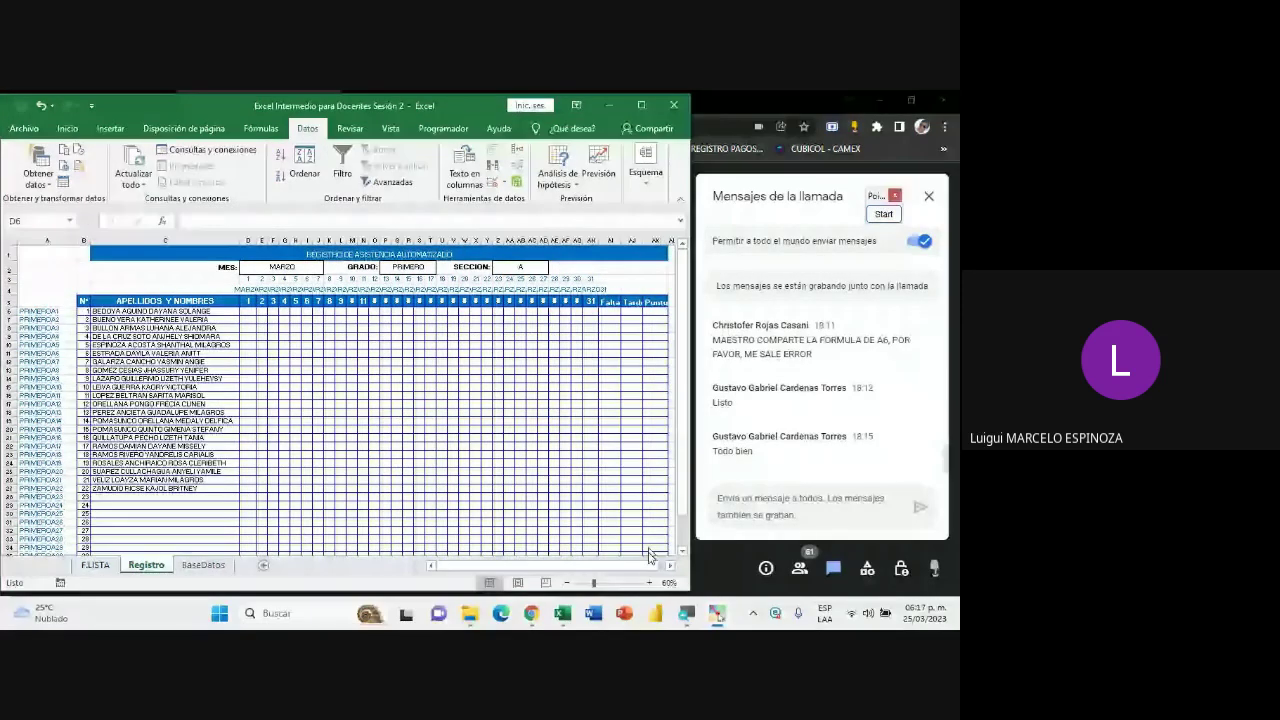
# - Zoom the sheet to 80% and check grid cells H7, J6 and O6
pyautogui.click(651, 583)
pyautogui.click(651, 583)
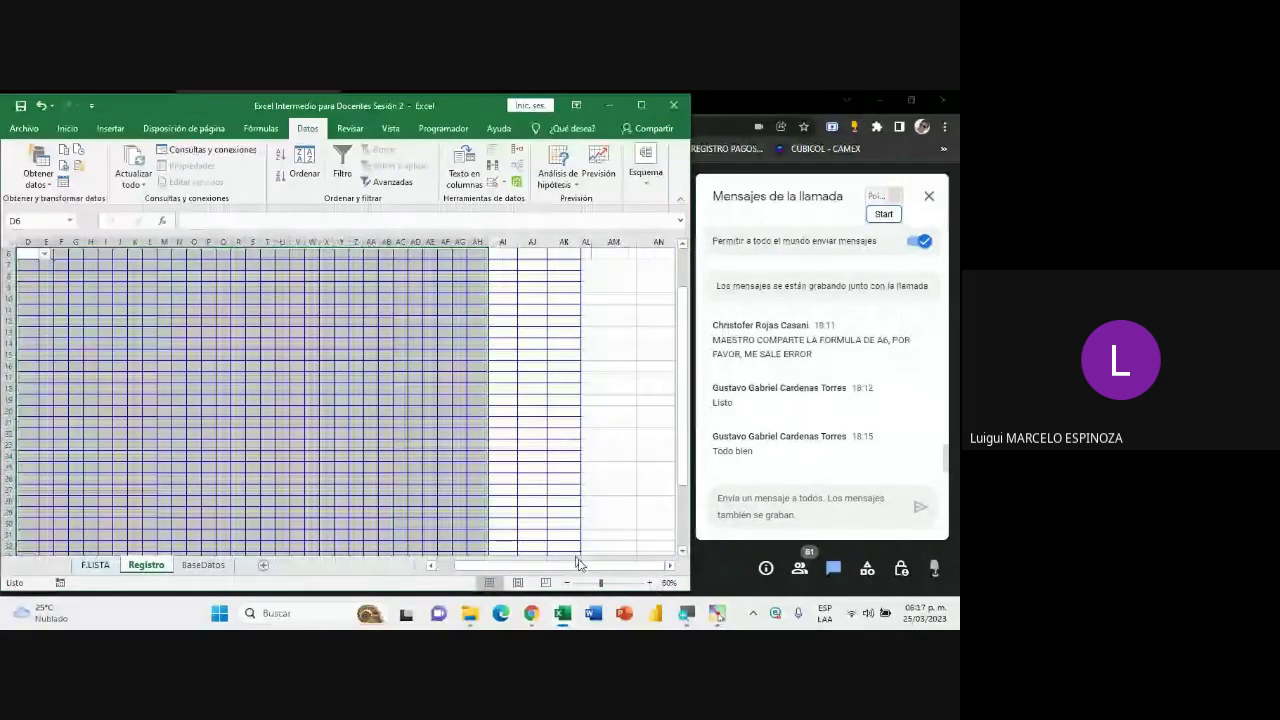
pyautogui.moveTo(580, 566); pyautogui.dragTo(566, 568)
pyautogui.scroll(2, 417, 429)
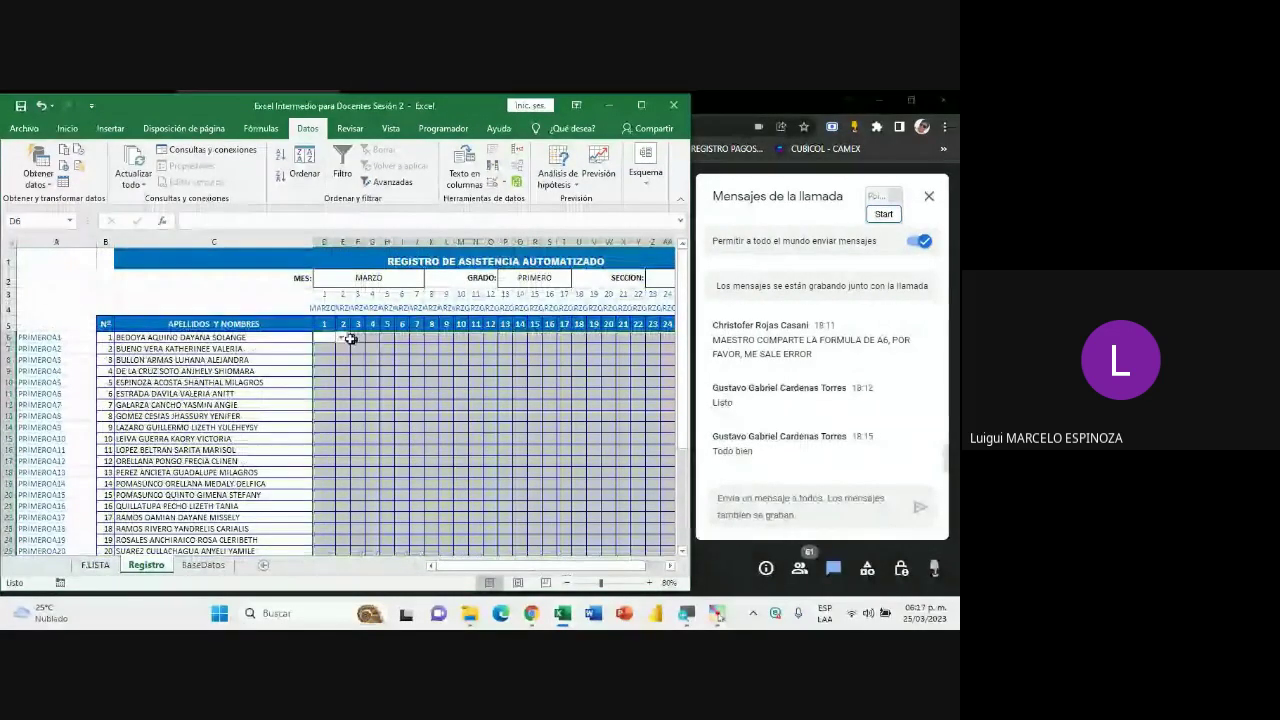
pyautogui.click(387, 349)
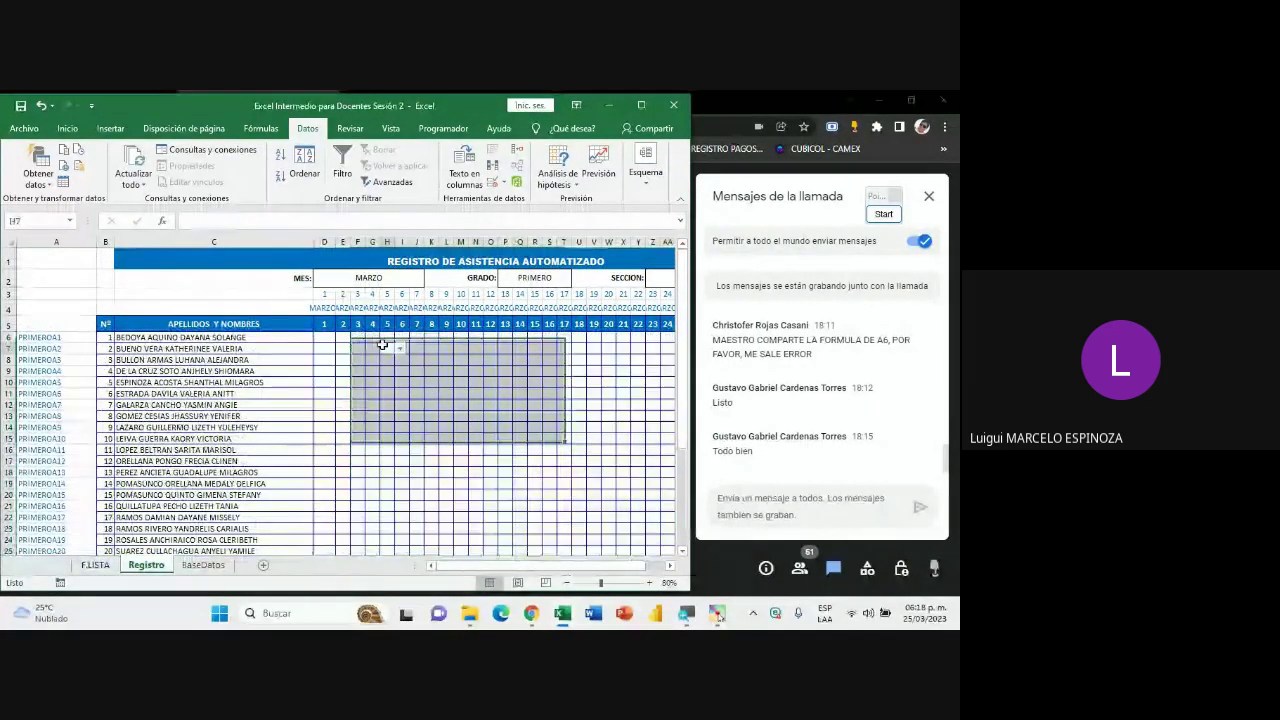
pyautogui.click(415, 339)
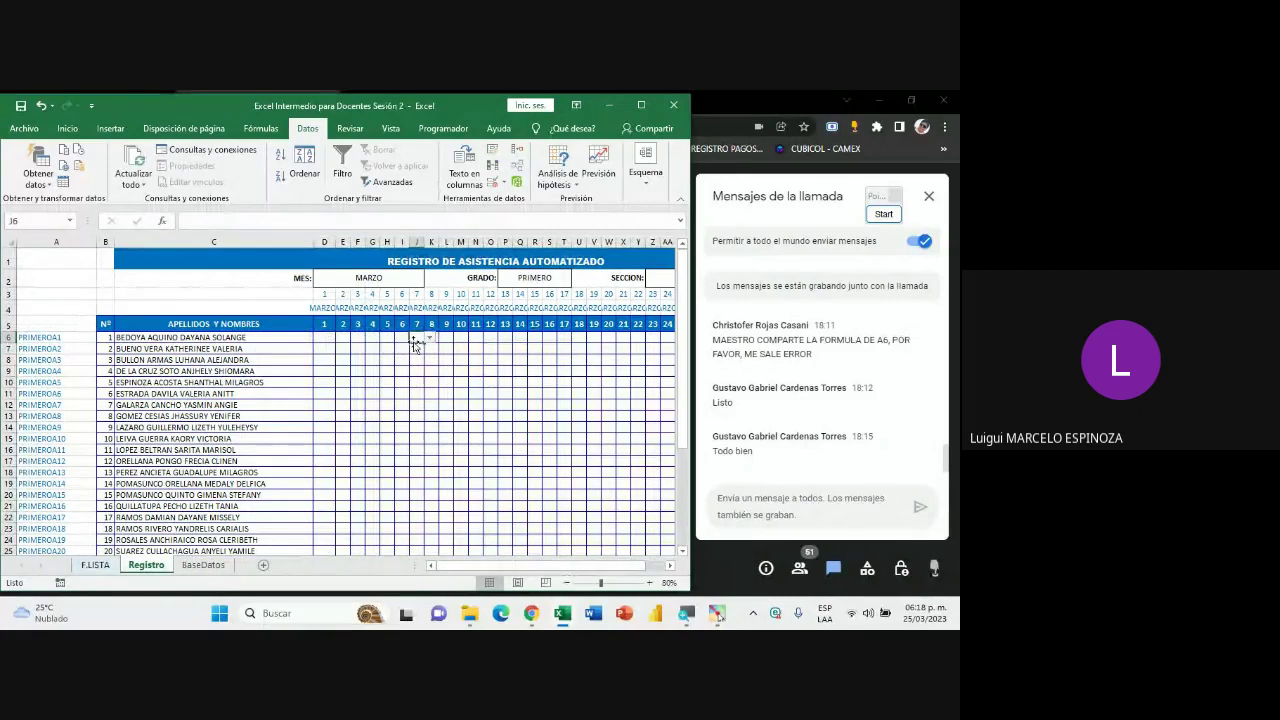
pyautogui.click(490, 338)
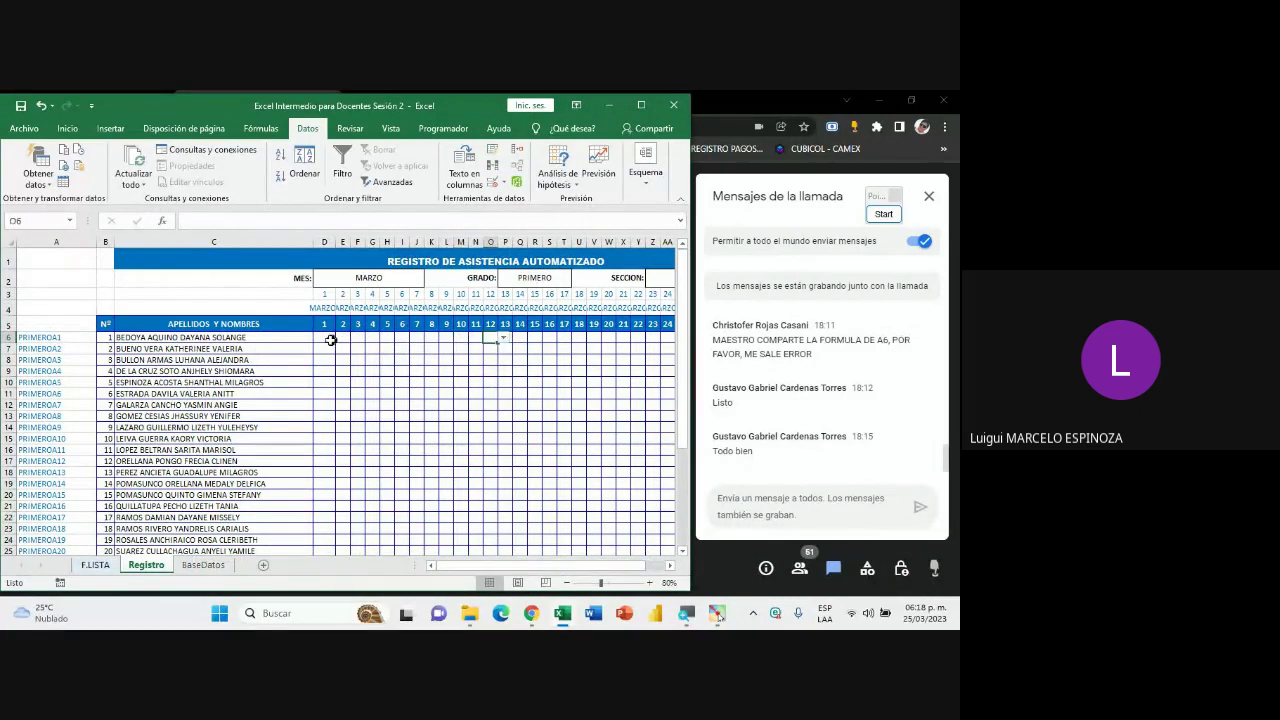
# - Pick 0 from cell D6's dropdown for the first student on day 1
pyautogui.click(330, 339)
pyautogui.click(341, 340)
pyautogui.click(341, 340)
pyautogui.click(341, 342)
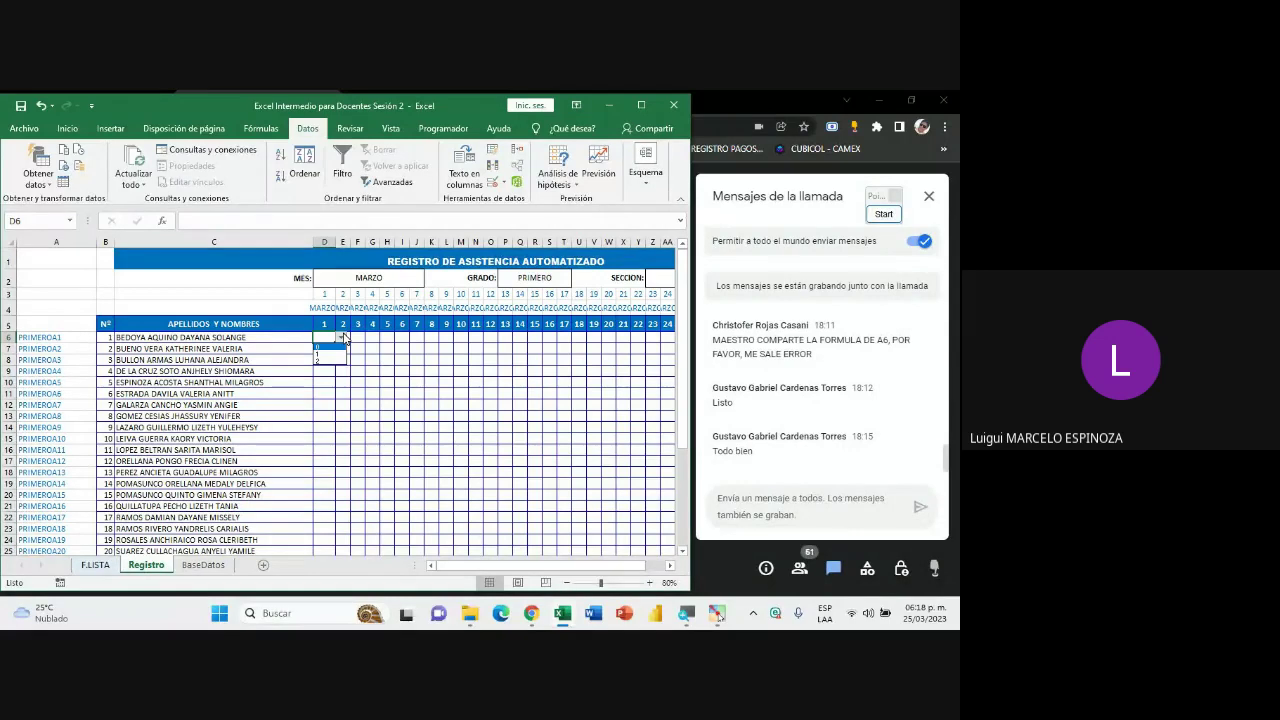
pyautogui.press('Escape')
pyautogui.click(340, 340)
pyautogui.click(330, 348)
# - Scroll across the grid and zoom out to 70% to view the whole register
pyautogui.click(670, 566)
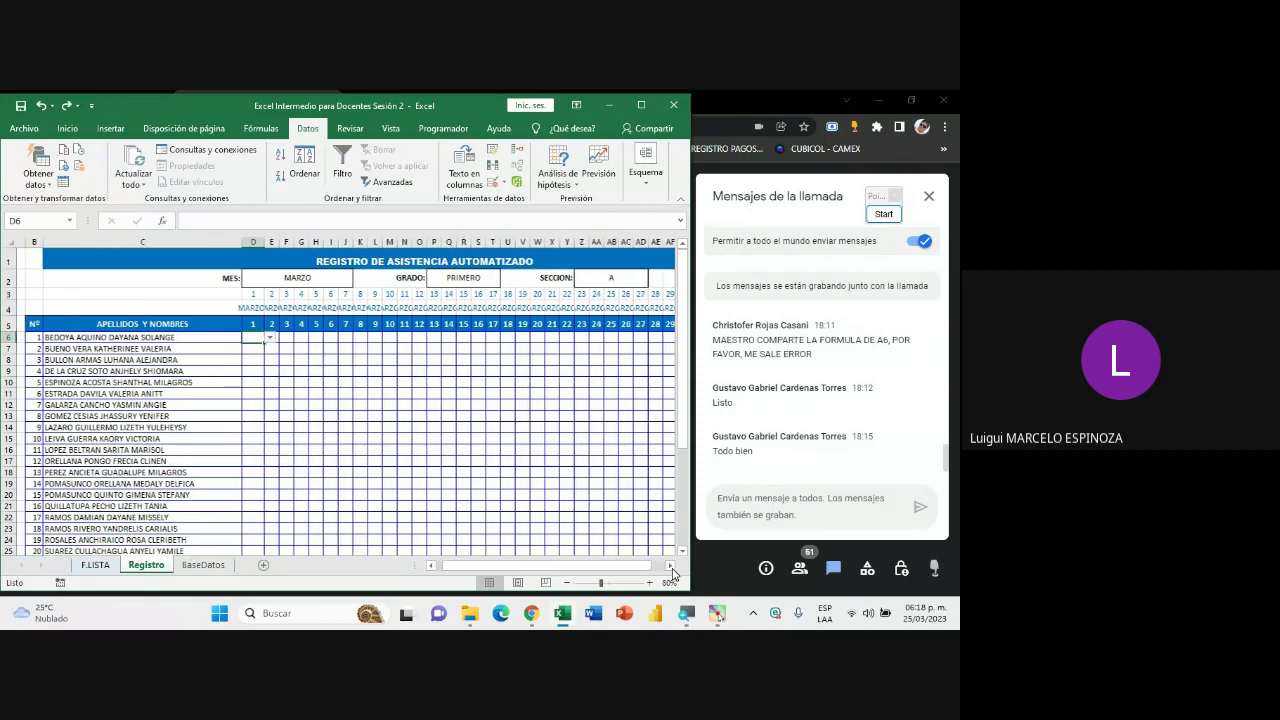
pyautogui.click(670, 566)
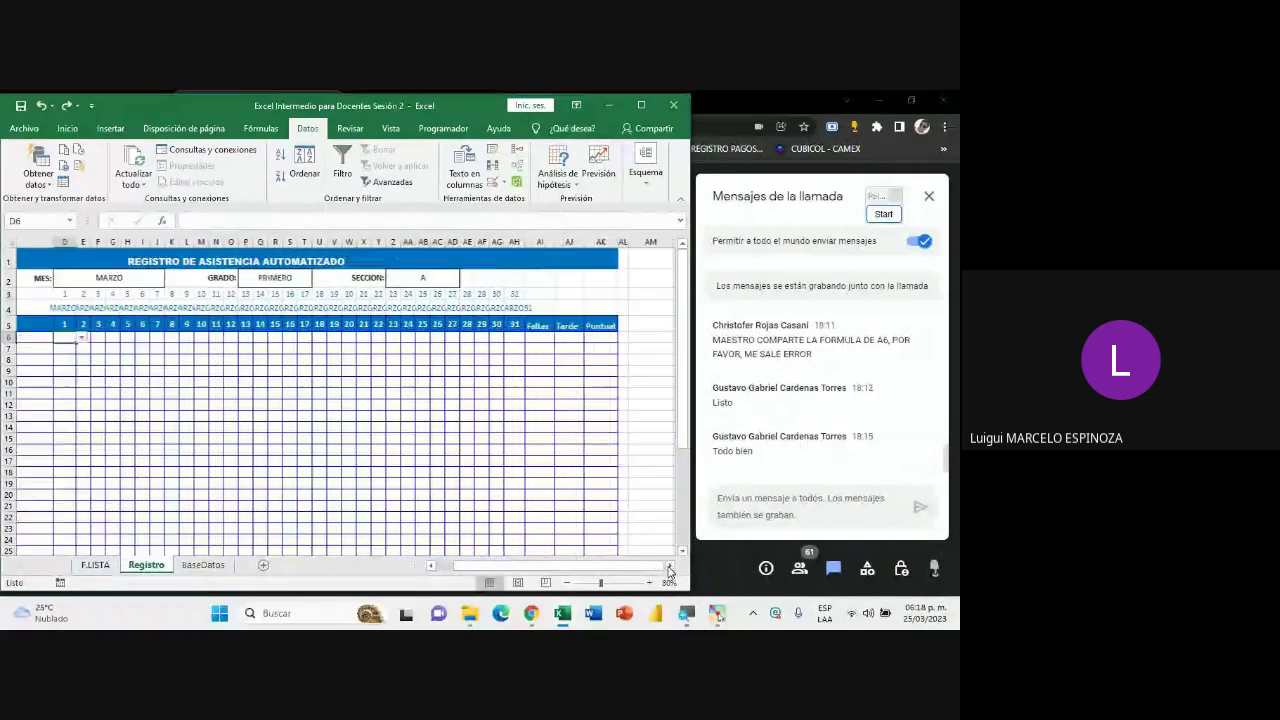
pyautogui.hscroll(2, 560, 450)
pyautogui.click(433, 567)
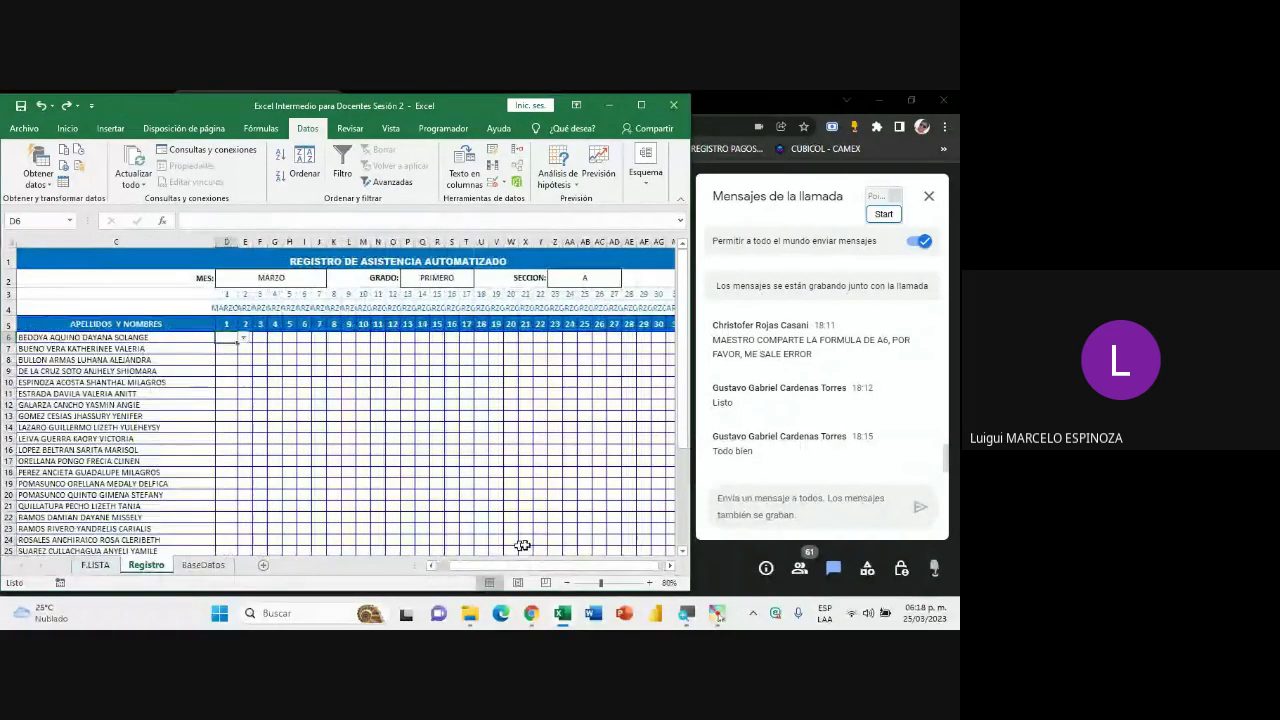
pyautogui.click(290, 393)
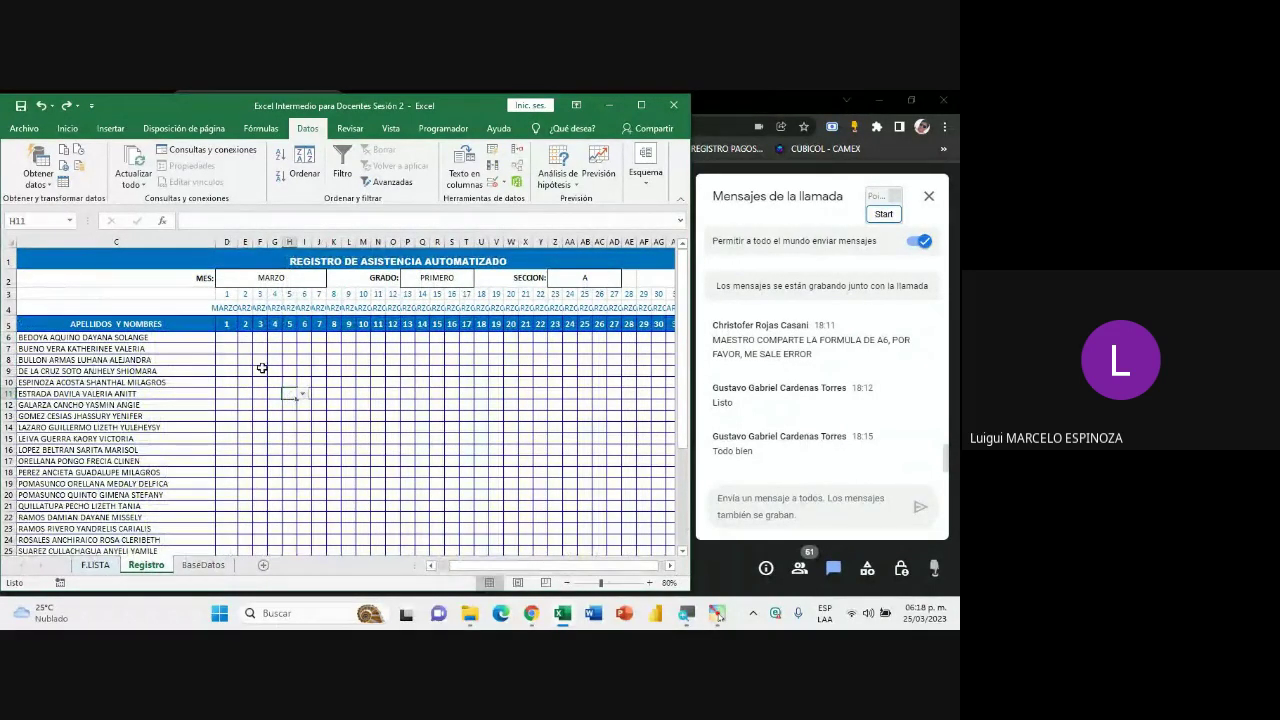
pyautogui.press('super')
pyautogui.press('super')
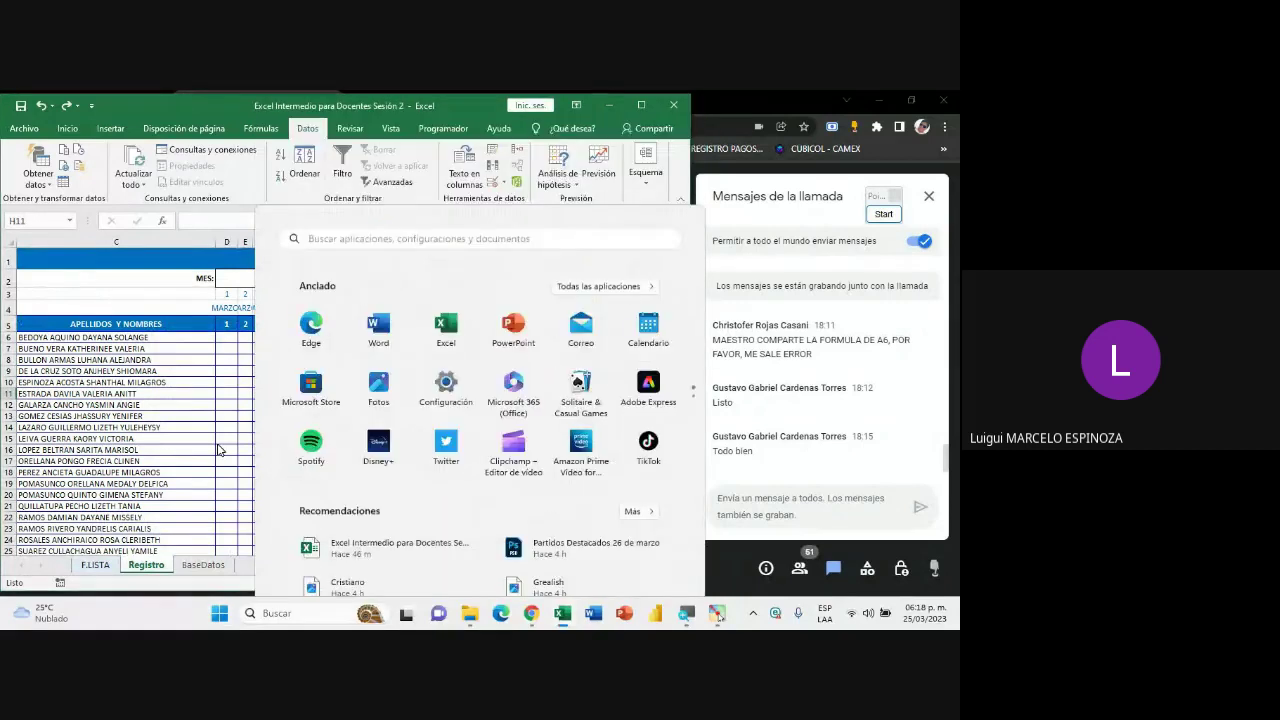
pyautogui.click(566, 582)
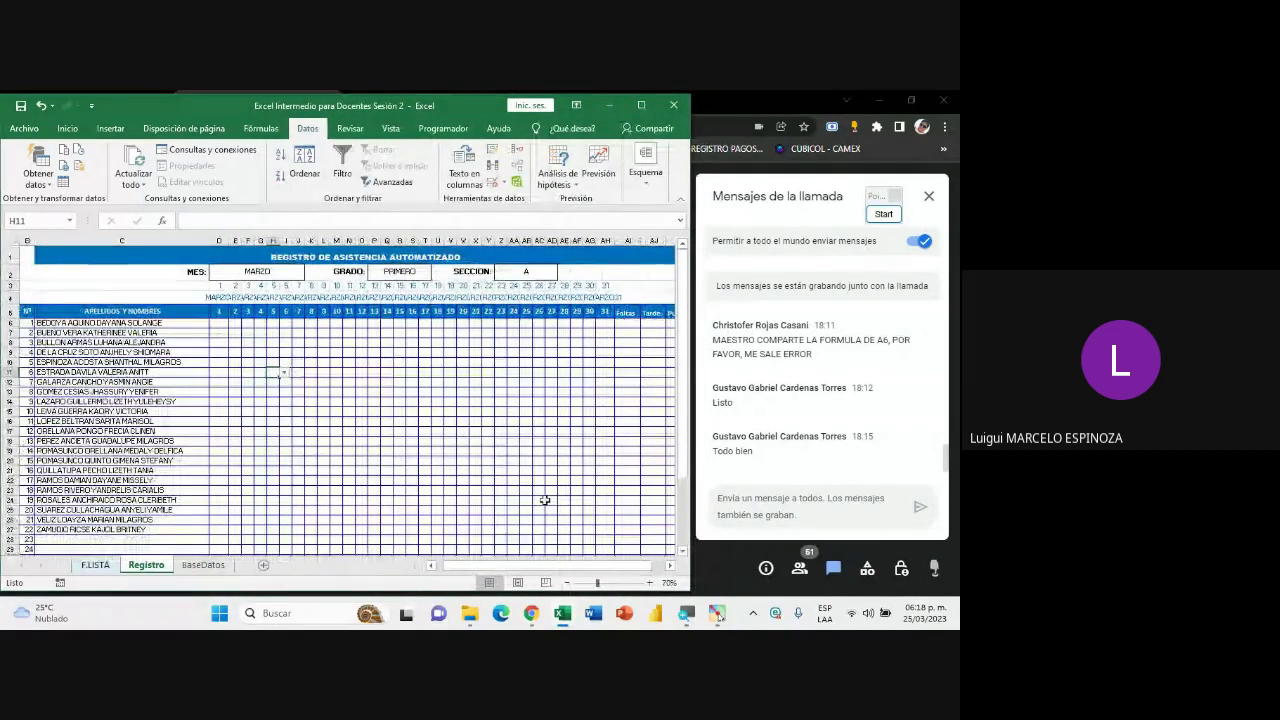
pyautogui.click(425, 429)
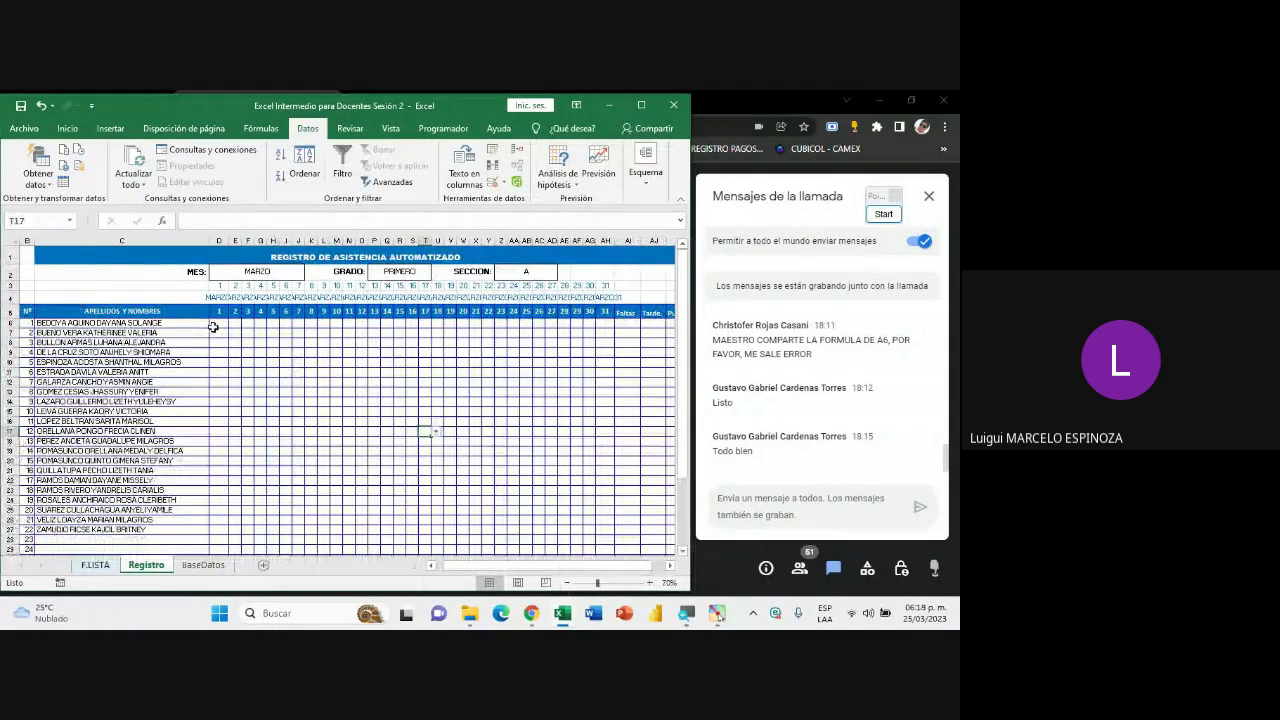
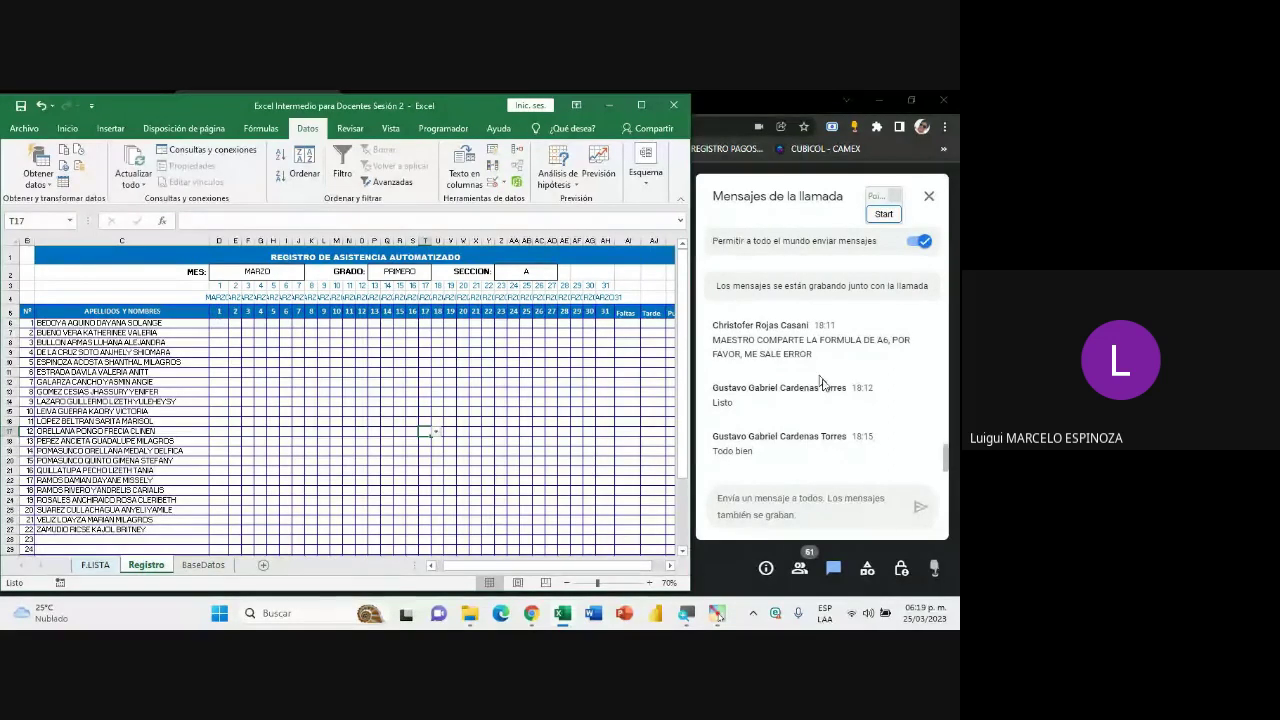
# - Return to Excel and drag-select the attendance grid from D6 to column AH over all student rows
pyautogui.click(946, 455)
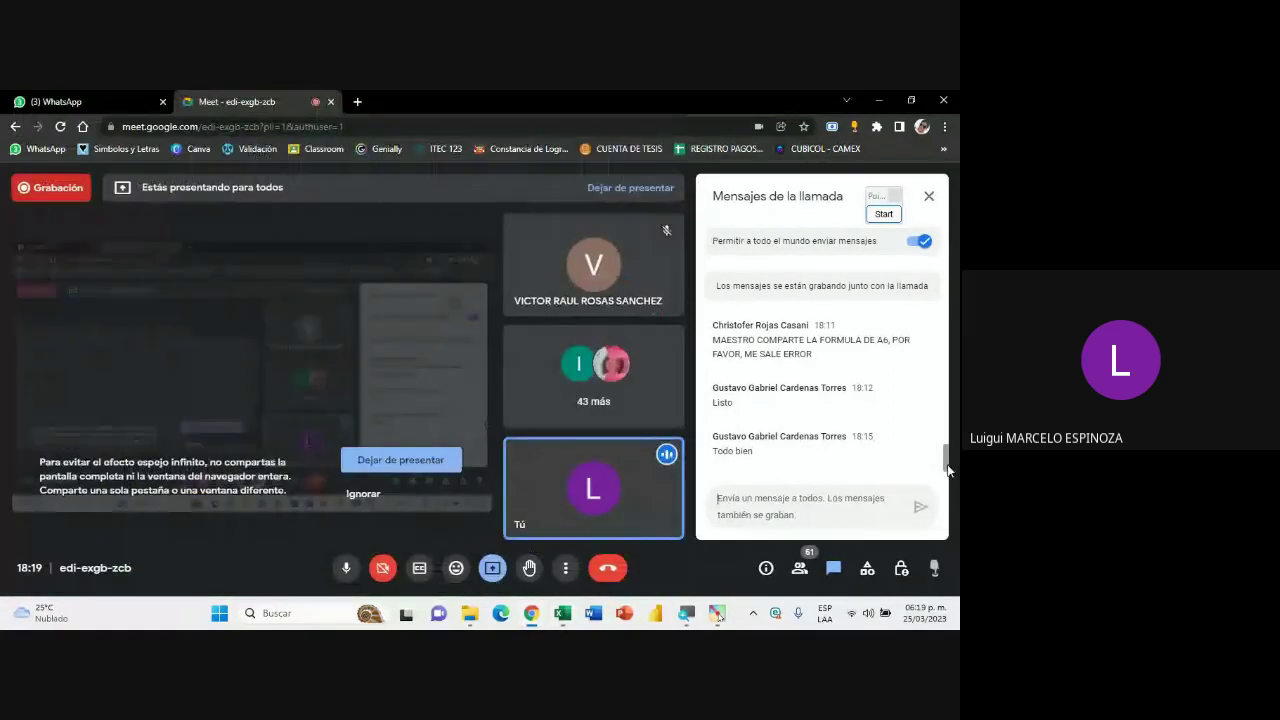
pyautogui.click(562, 611)
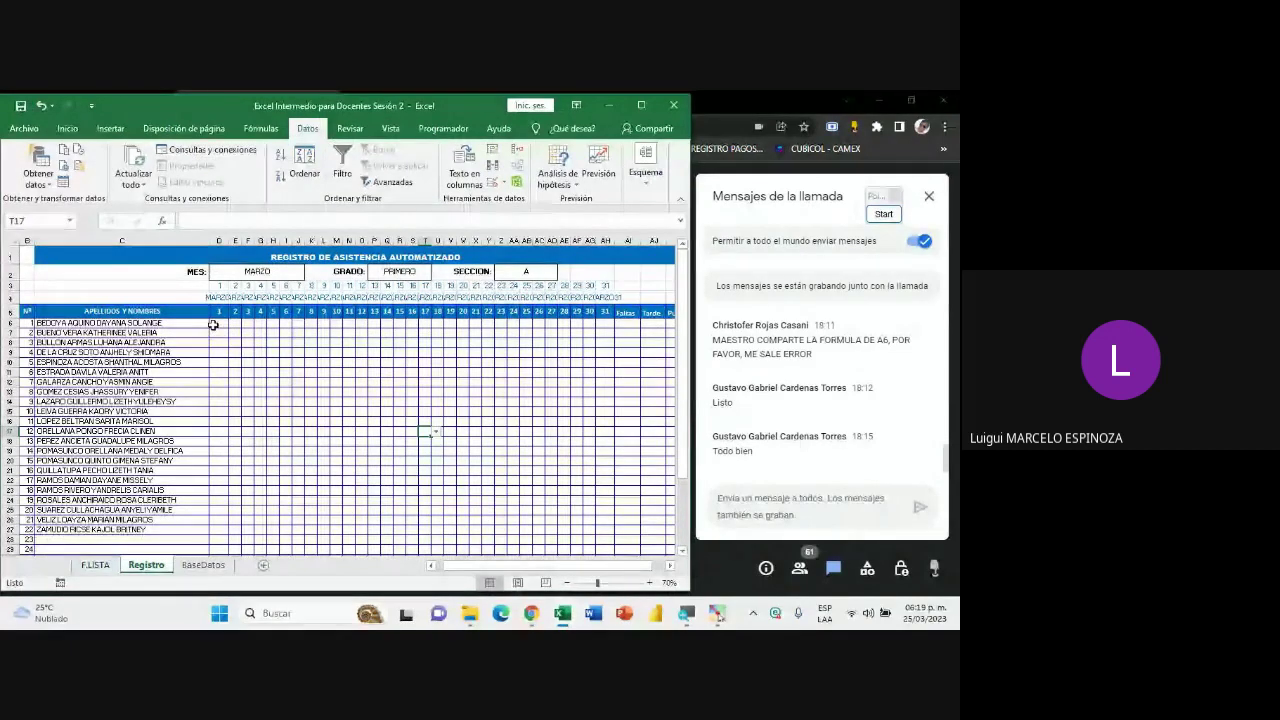
pyautogui.moveTo(218, 323)
pyautogui.mouseDown()
pyautogui.moveTo(451, 345)
pyautogui.moveTo(602, 569)
pyautogui.mouseUp()
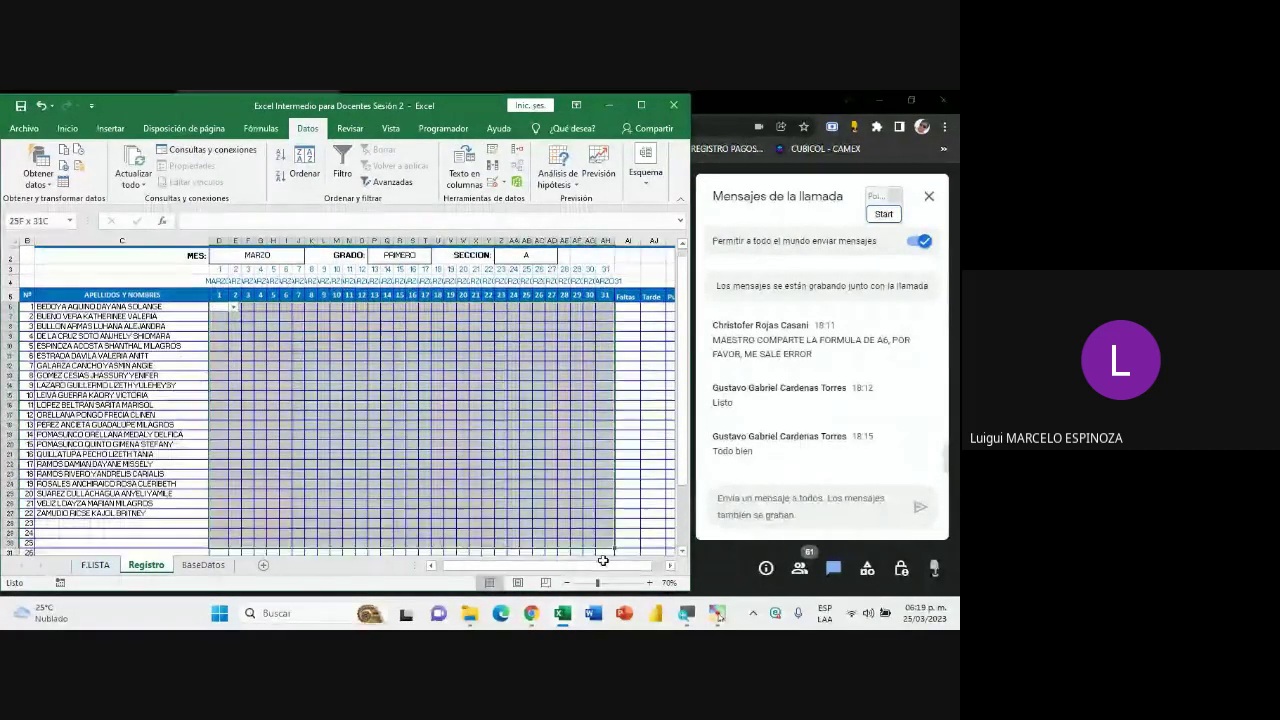
pyautogui.moveTo(602, 569); pyautogui.dragTo(567, 517)
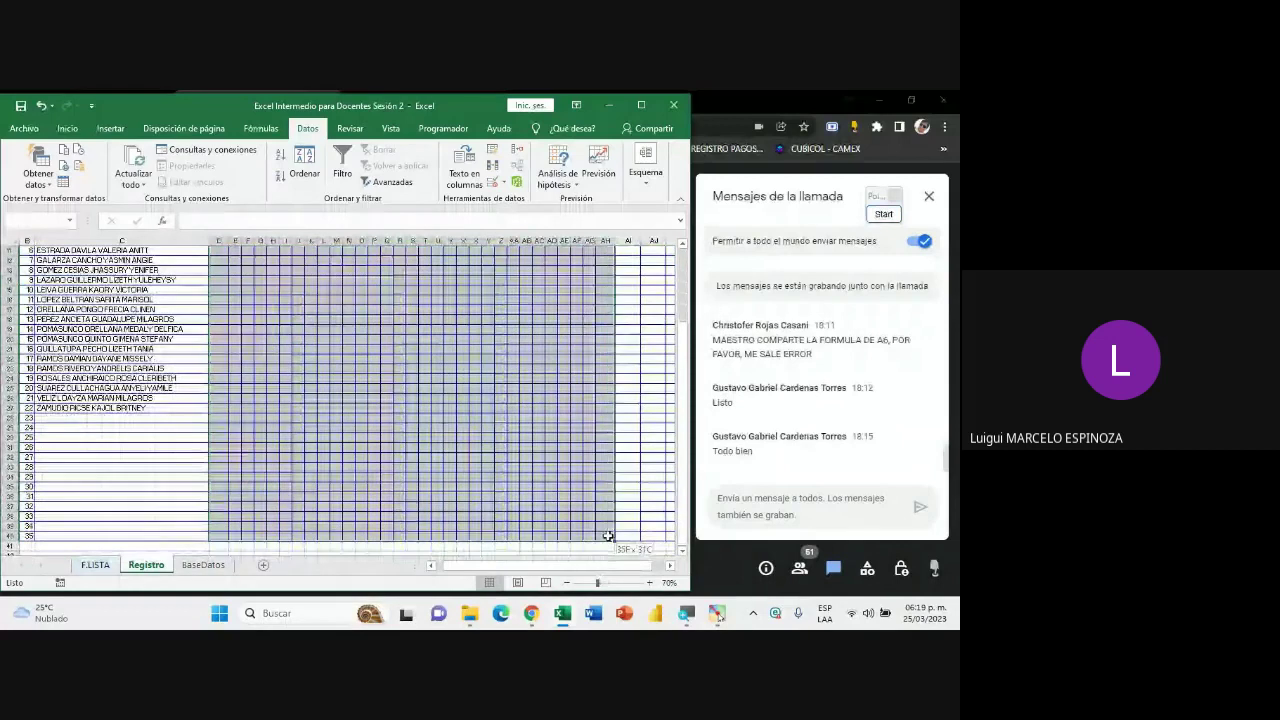
pyautogui.scroll(4, 428, 440)
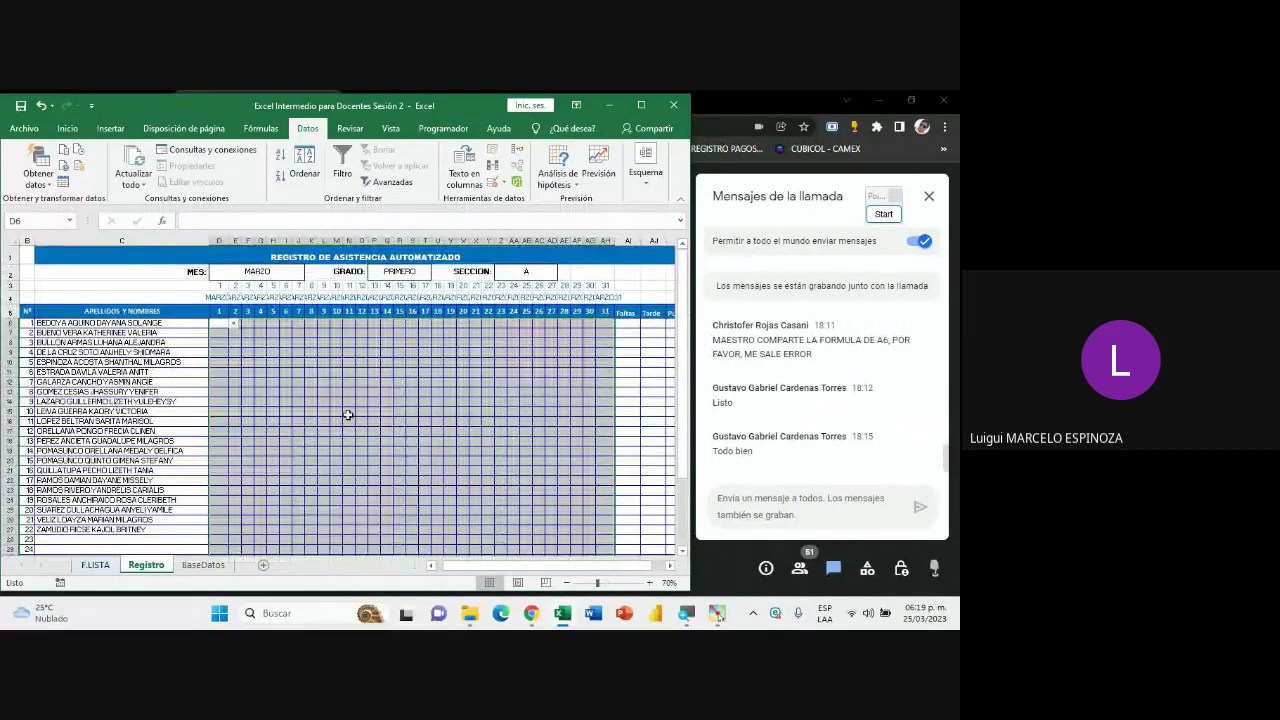
pyautogui.click(280, 352)
pyautogui.moveTo(220, 324)
pyautogui.mouseDown()
pyautogui.moveTo(609, 438)
pyautogui.moveTo(598, 544)
pyautogui.mouseUp()
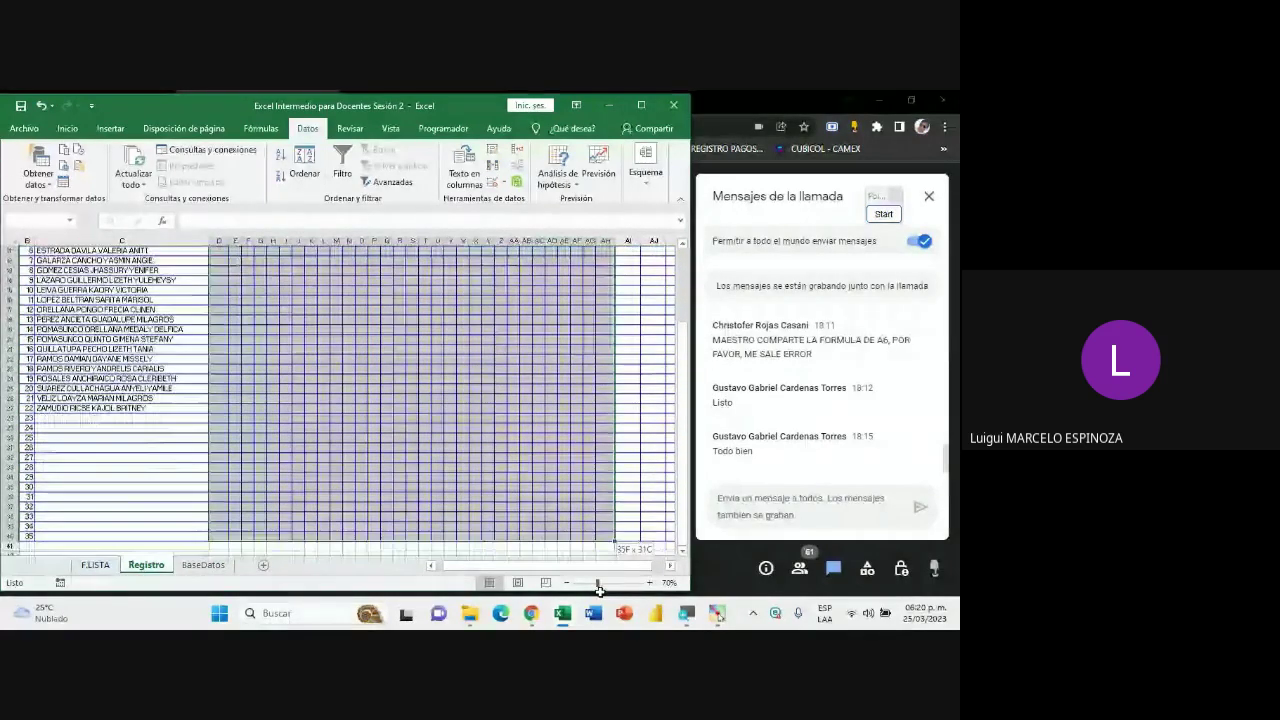
pyautogui.scroll(4, 349, 409)
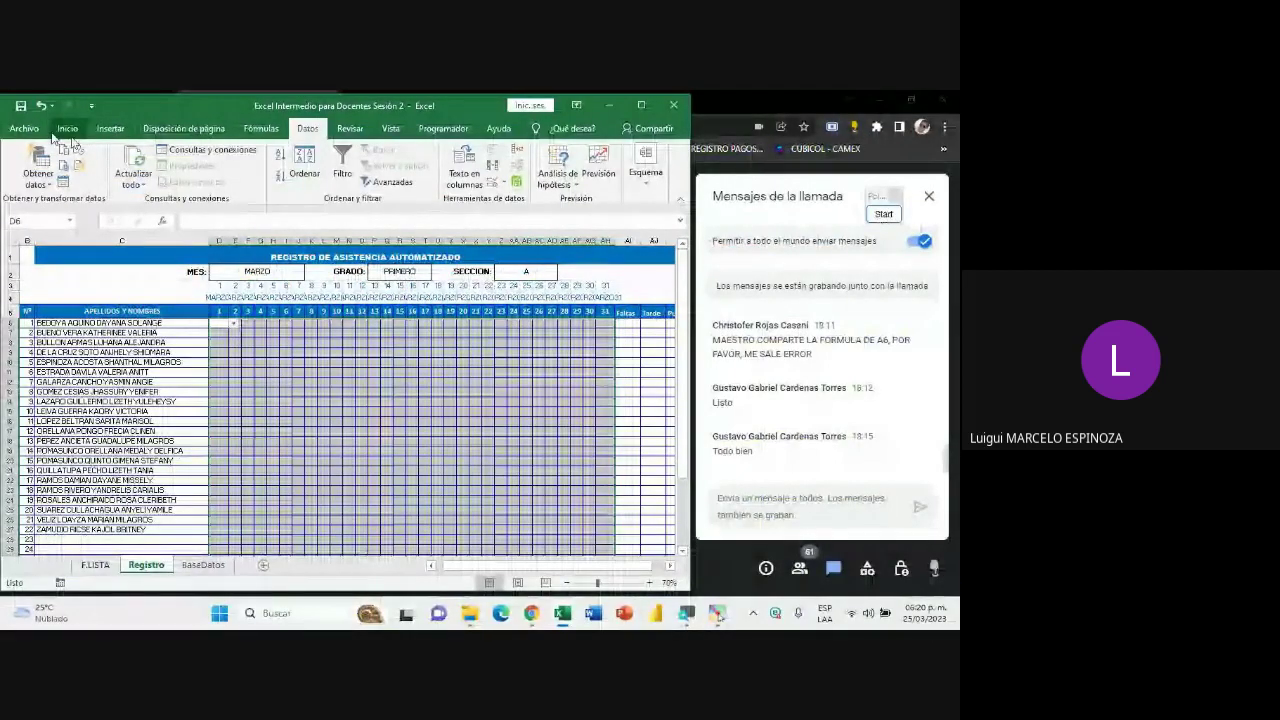
# - Show the Inicio tab tools and check the Formato condicional menu
pyautogui.click(76, 133)
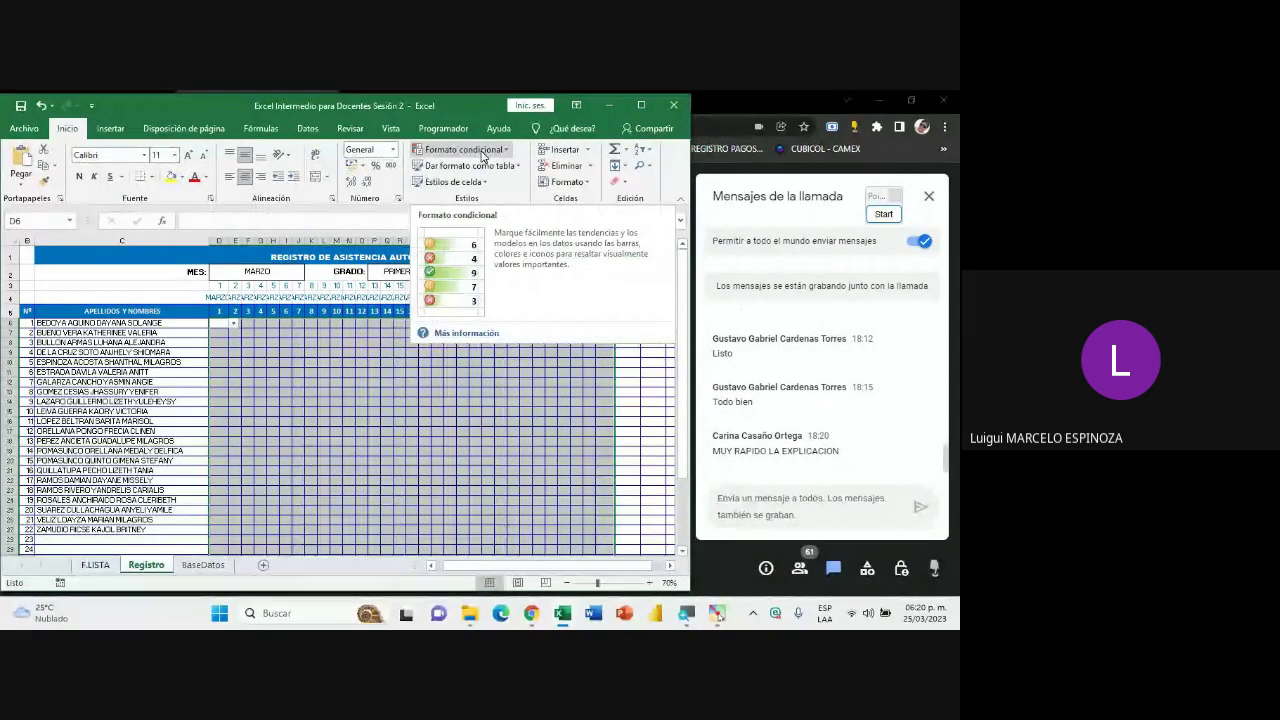
pyautogui.click(483, 156)
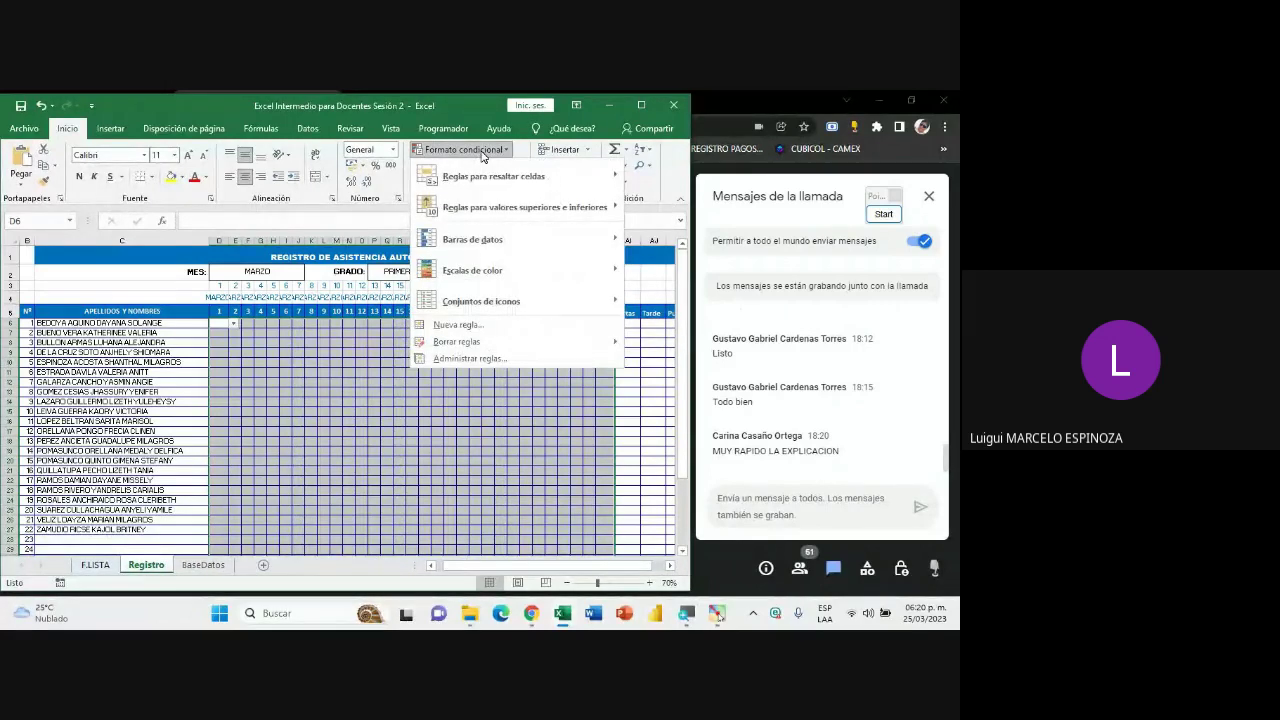
pyautogui.click(482, 156)
pyautogui.click(483, 156)
pyautogui.click(483, 156)
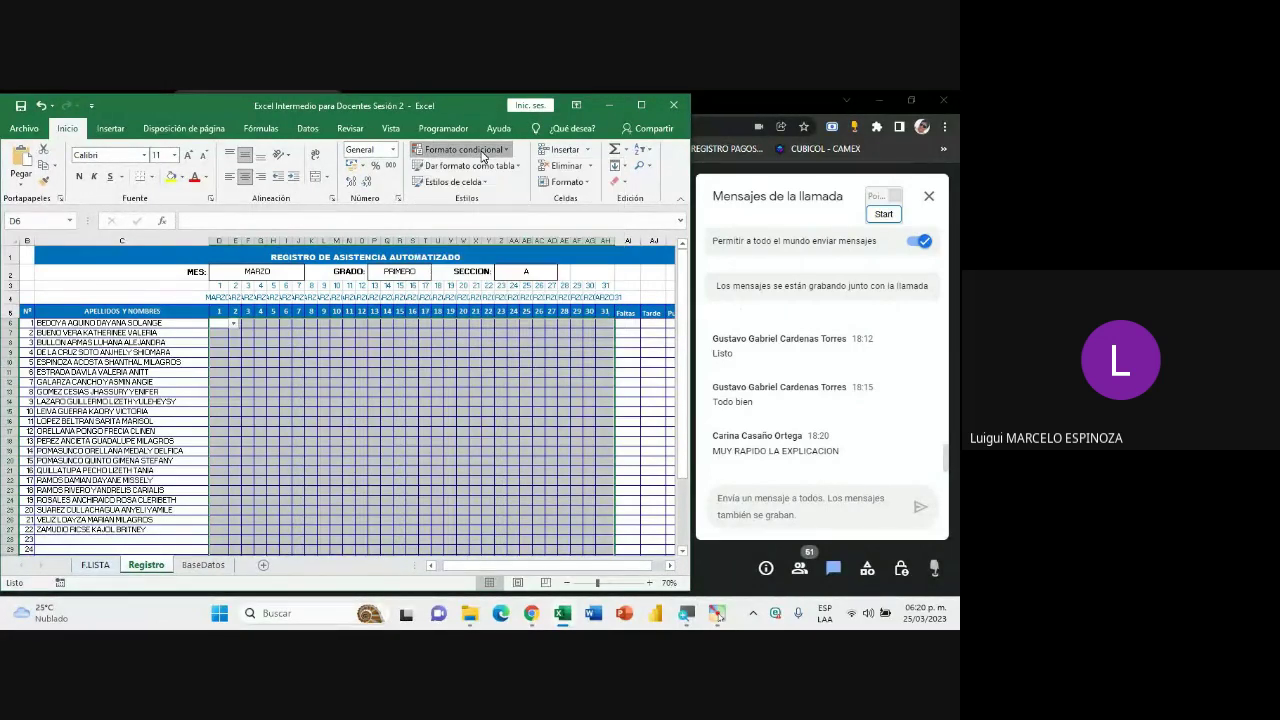
# - Reselect the attendance grid D6:AH across the student rows
pyautogui.moveTo(219, 323)
pyautogui.mouseDown()
pyautogui.moveTo(253, 347)
pyautogui.moveTo(614, 397)
pyautogui.moveTo(592, 549)
pyautogui.moveTo(598, 523)
pyautogui.mouseUp()
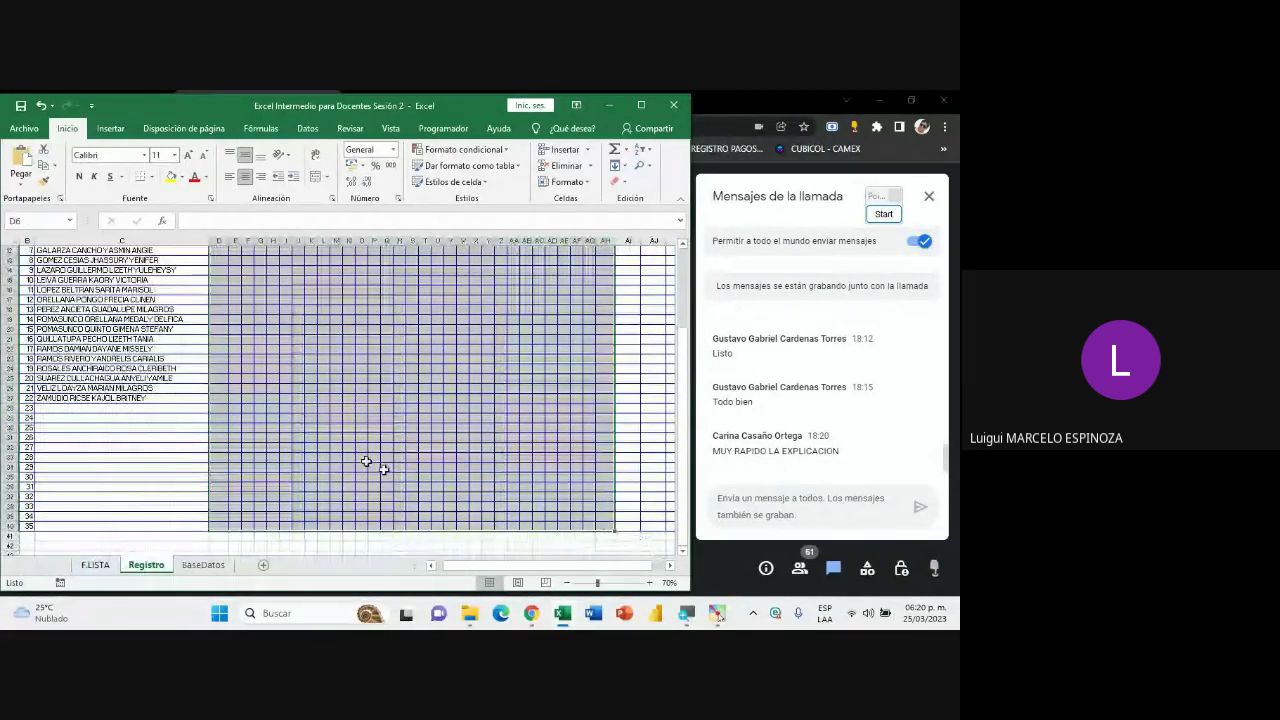
pyautogui.scroll(2, 286, 417)
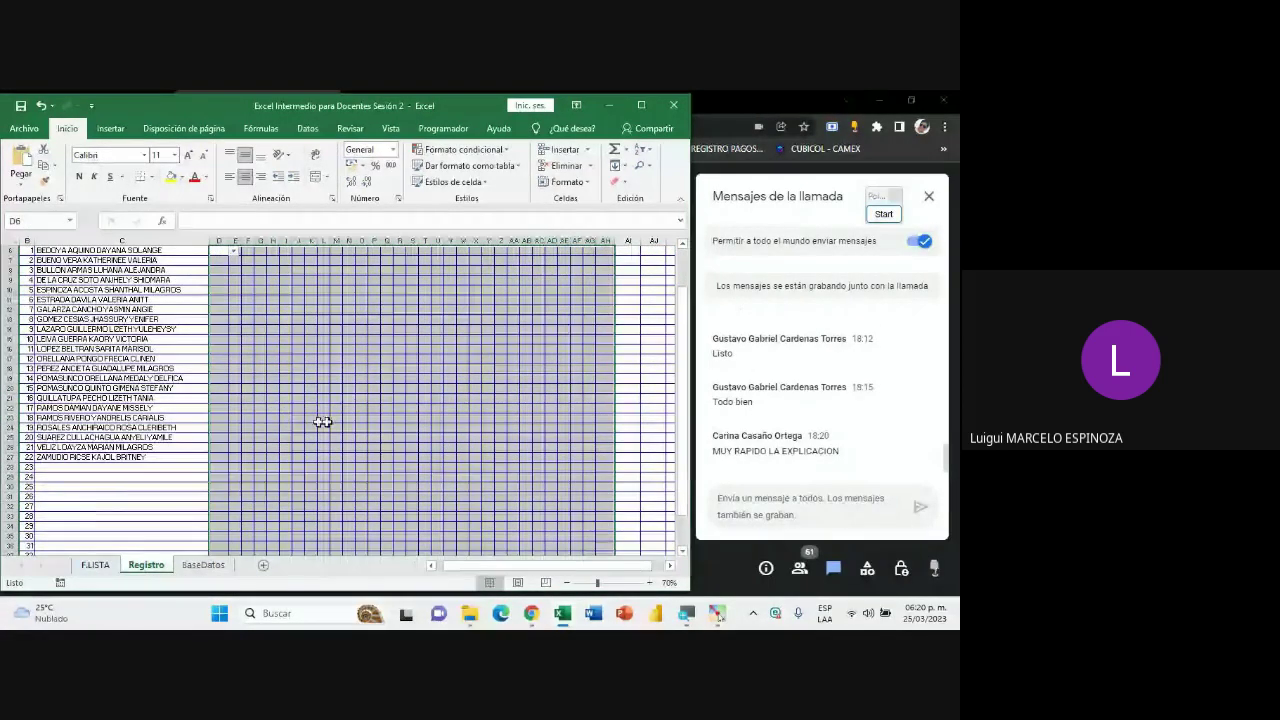
pyautogui.scroll(2, 330, 420)
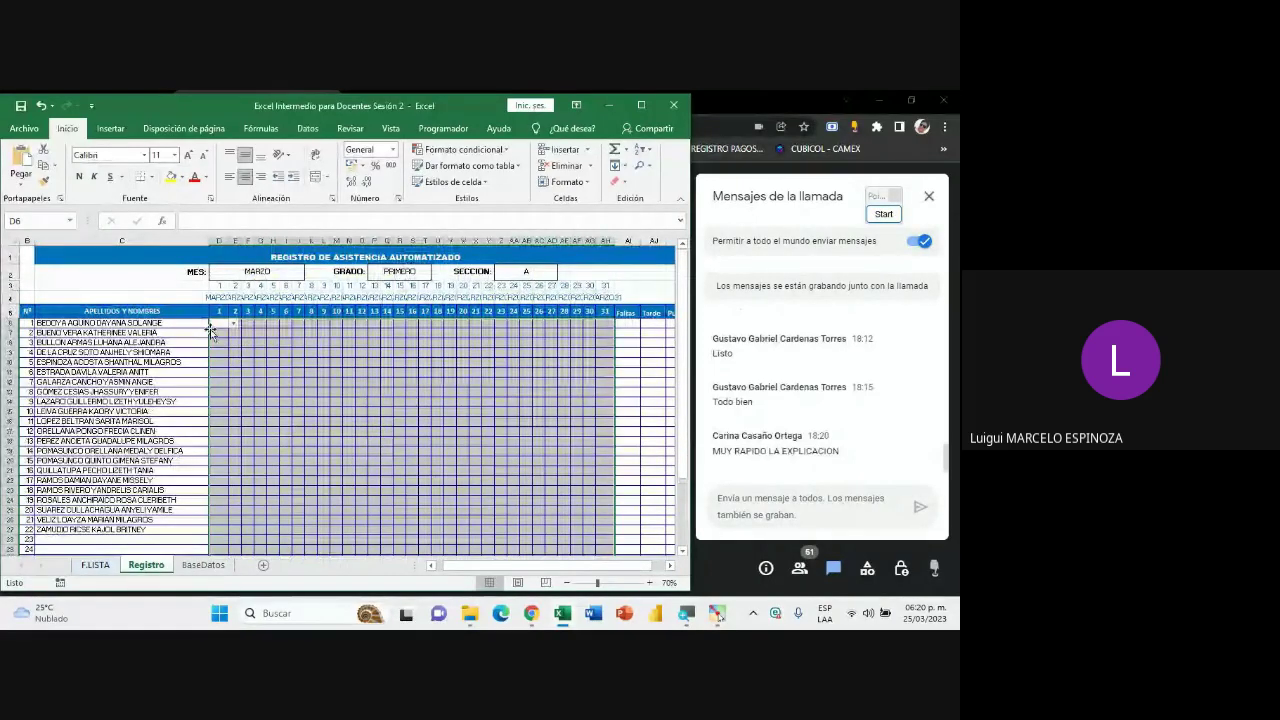
pyautogui.moveTo(218, 324)
pyautogui.mouseDown()
pyautogui.moveTo(606, 422)
pyautogui.moveTo(600, 543)
pyautogui.mouseUp()
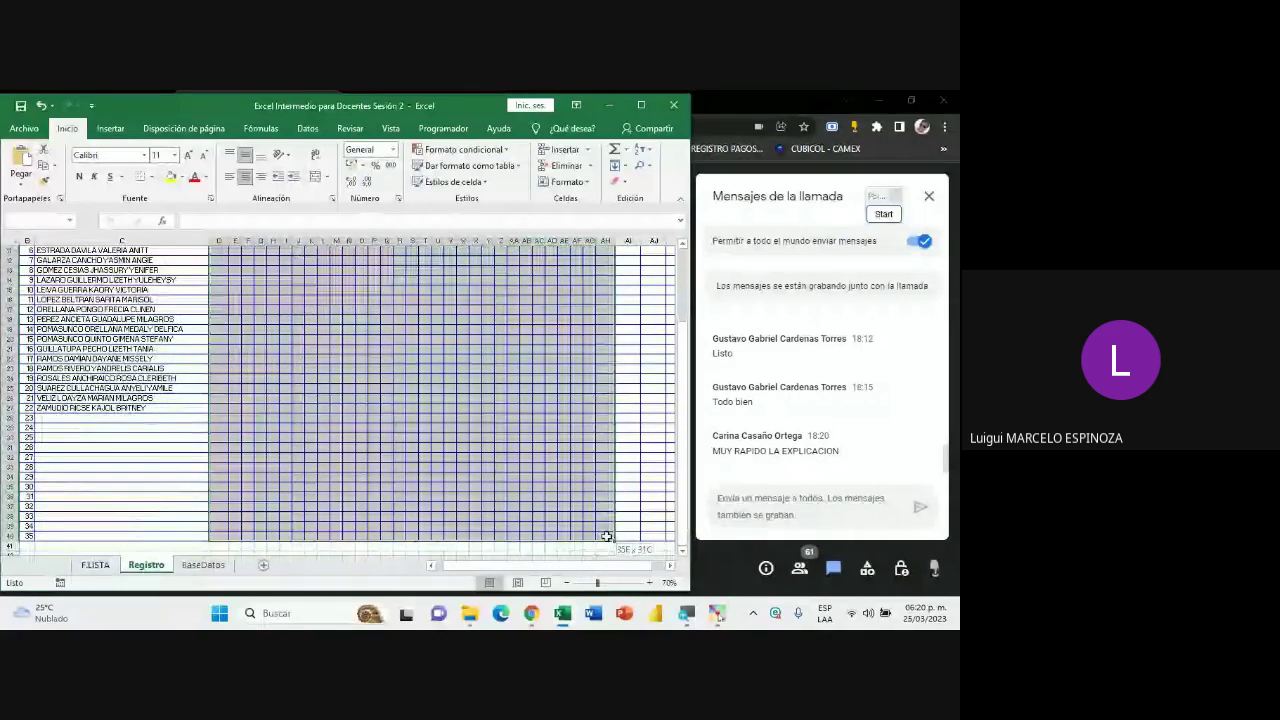
pyautogui.scroll(4, 350, 385)
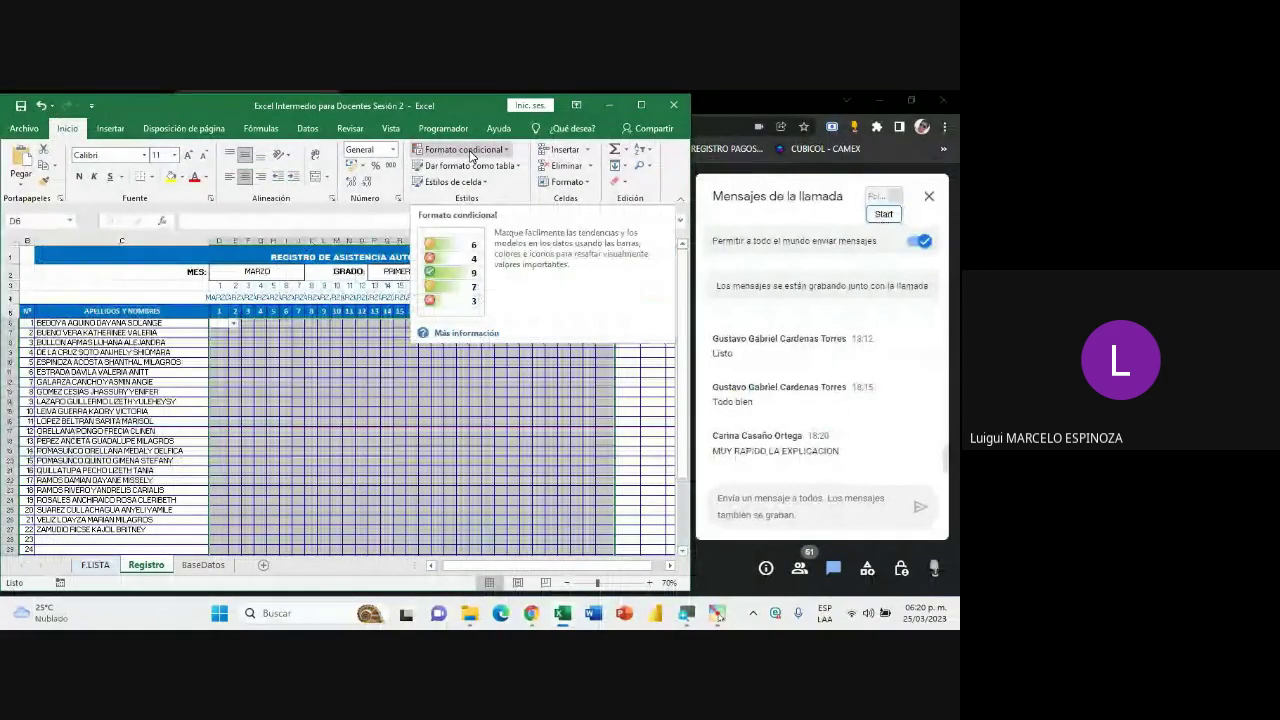
# - Apply the Indicadores icon set of circled check, exclamation and cross to the grid
pyautogui.click(470, 152)
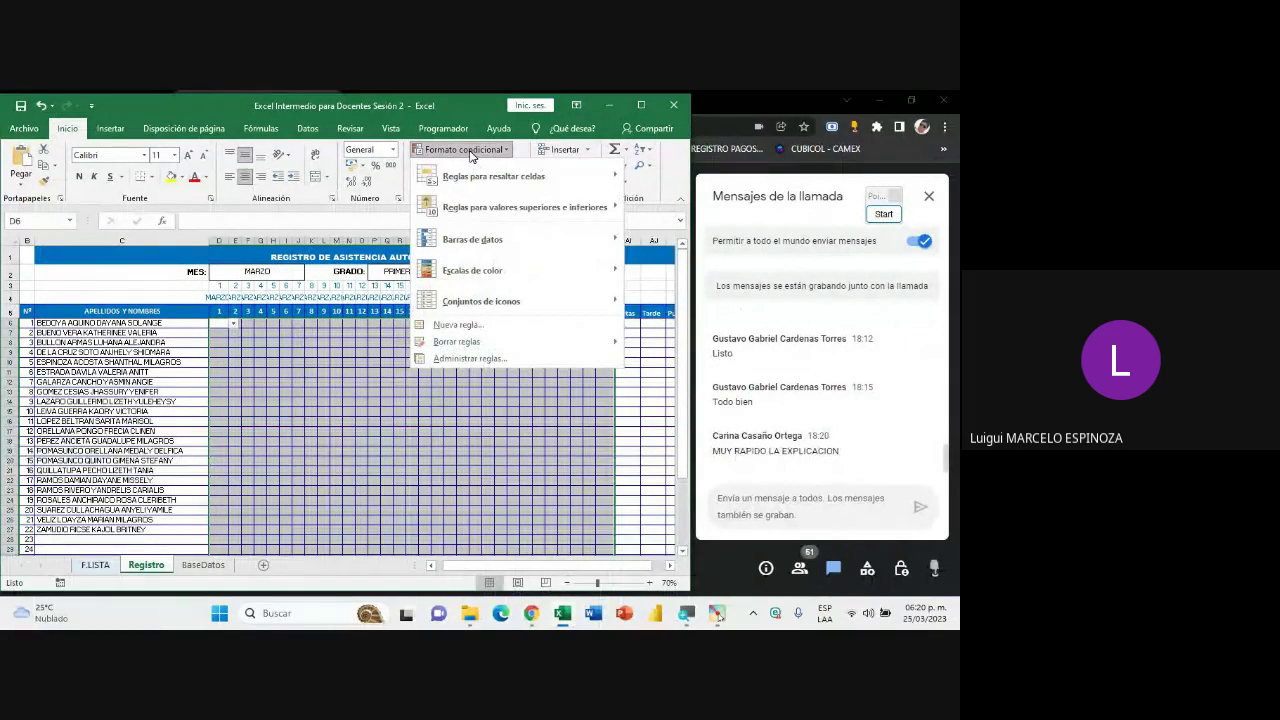
pyautogui.click(471, 152)
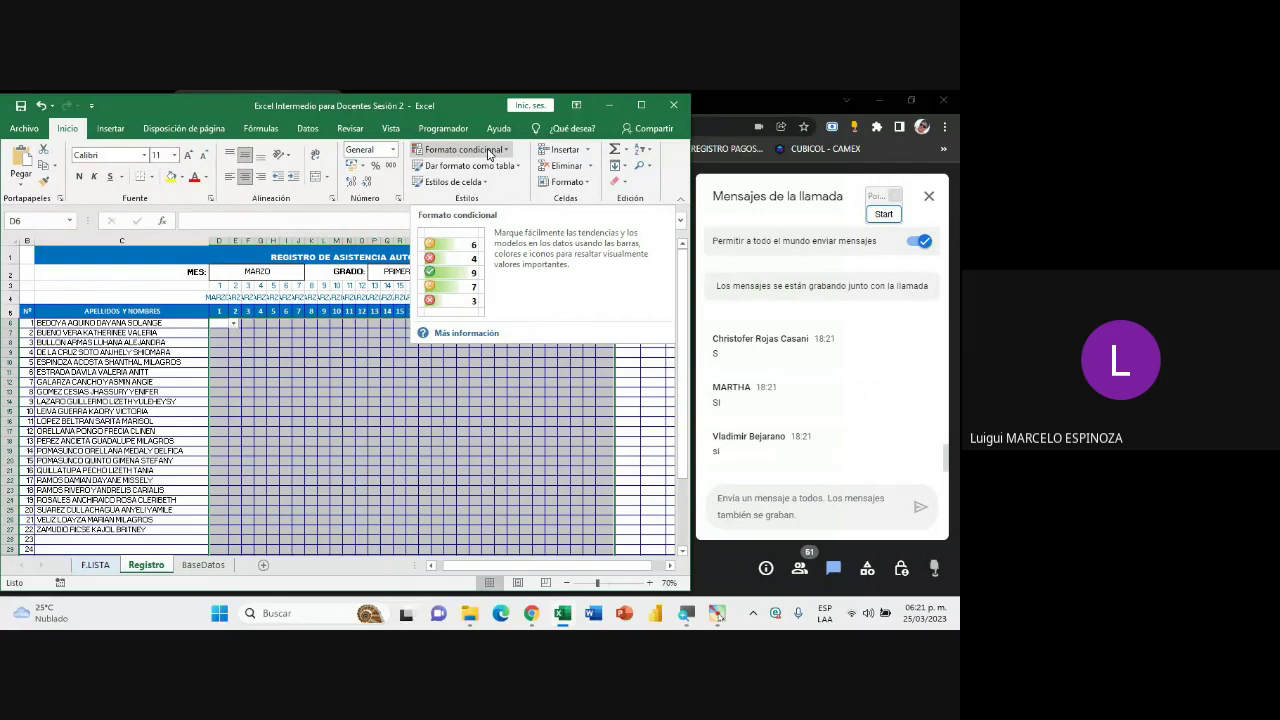
pyautogui.click(489, 154)
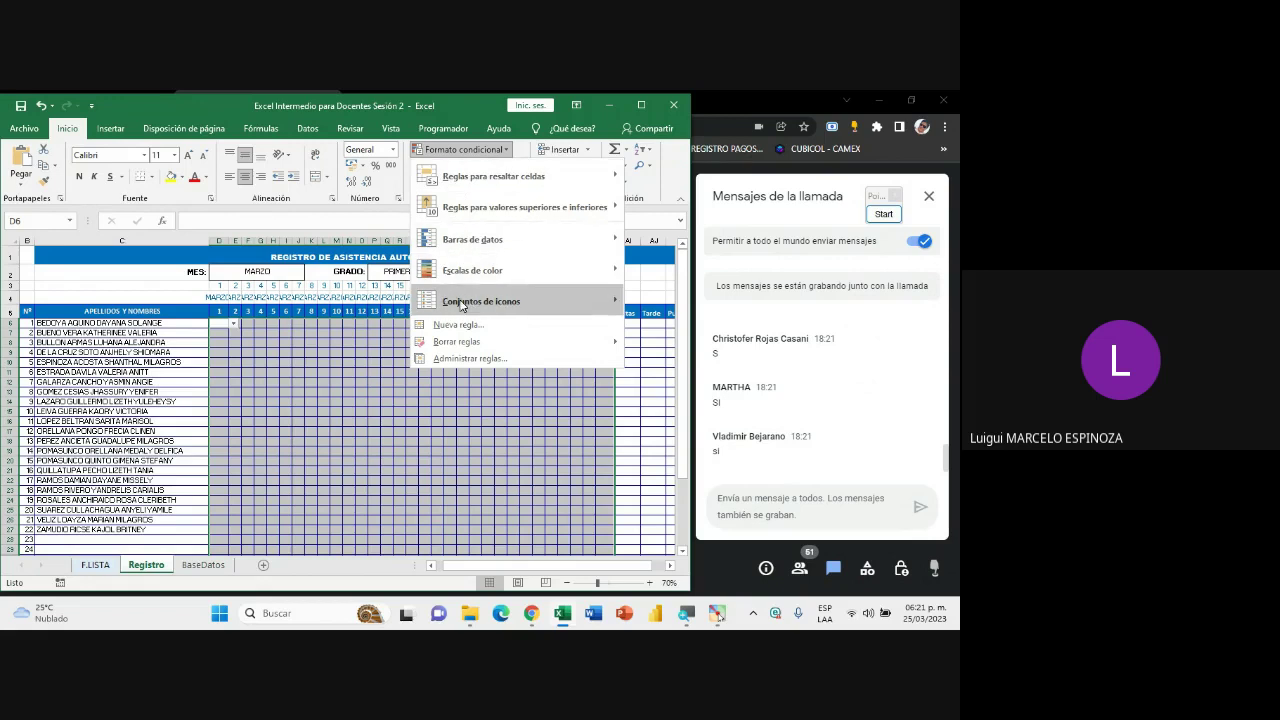
pyautogui.moveTo(460, 307)
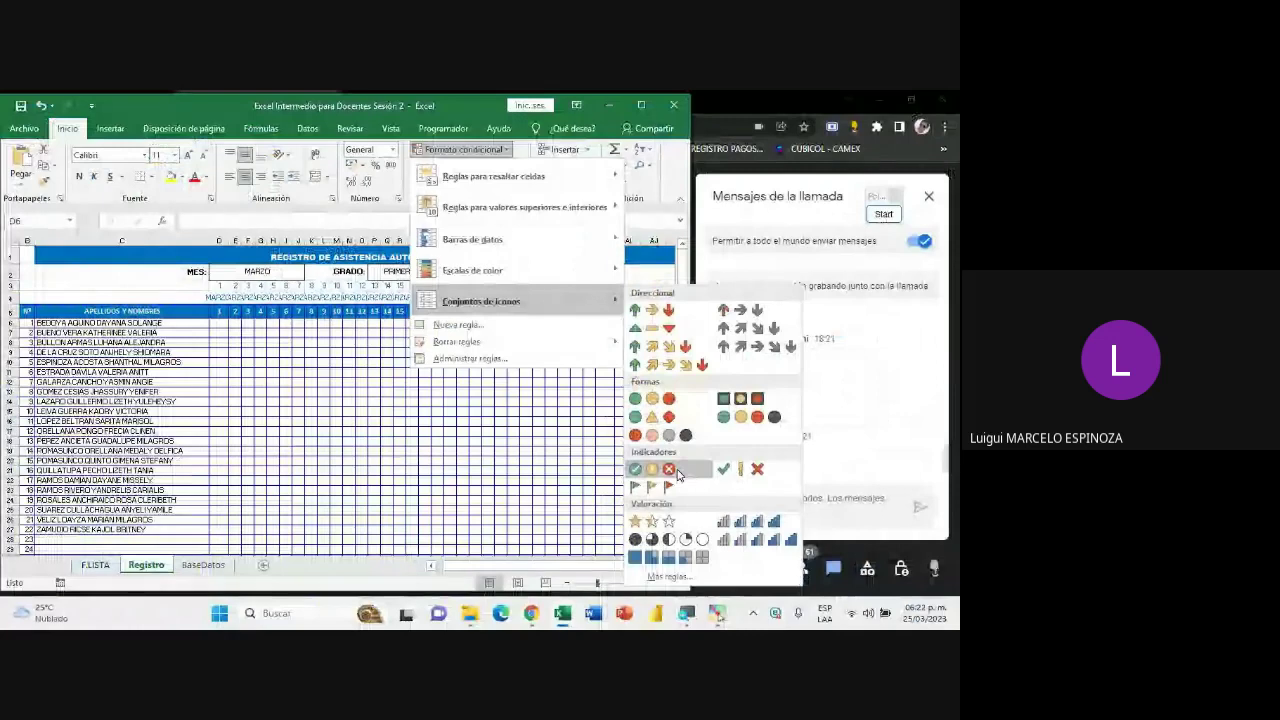
pyautogui.click(680, 478)
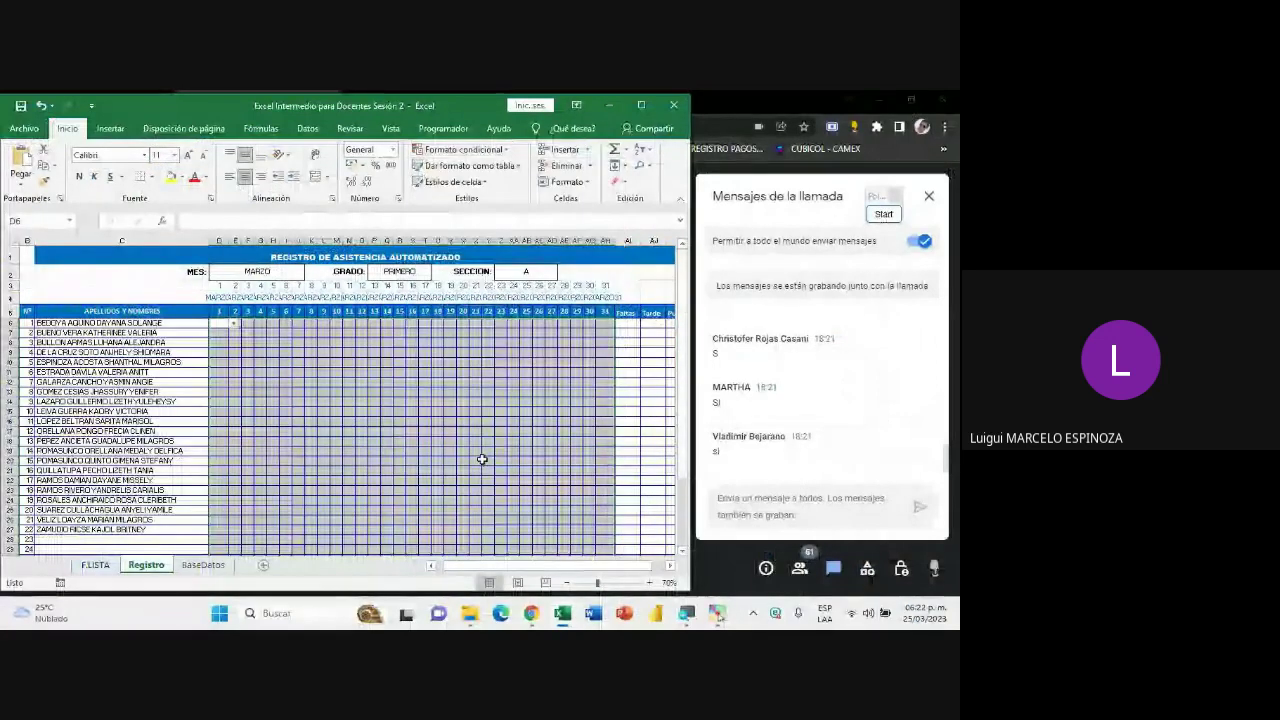
pyautogui.click(266, 366)
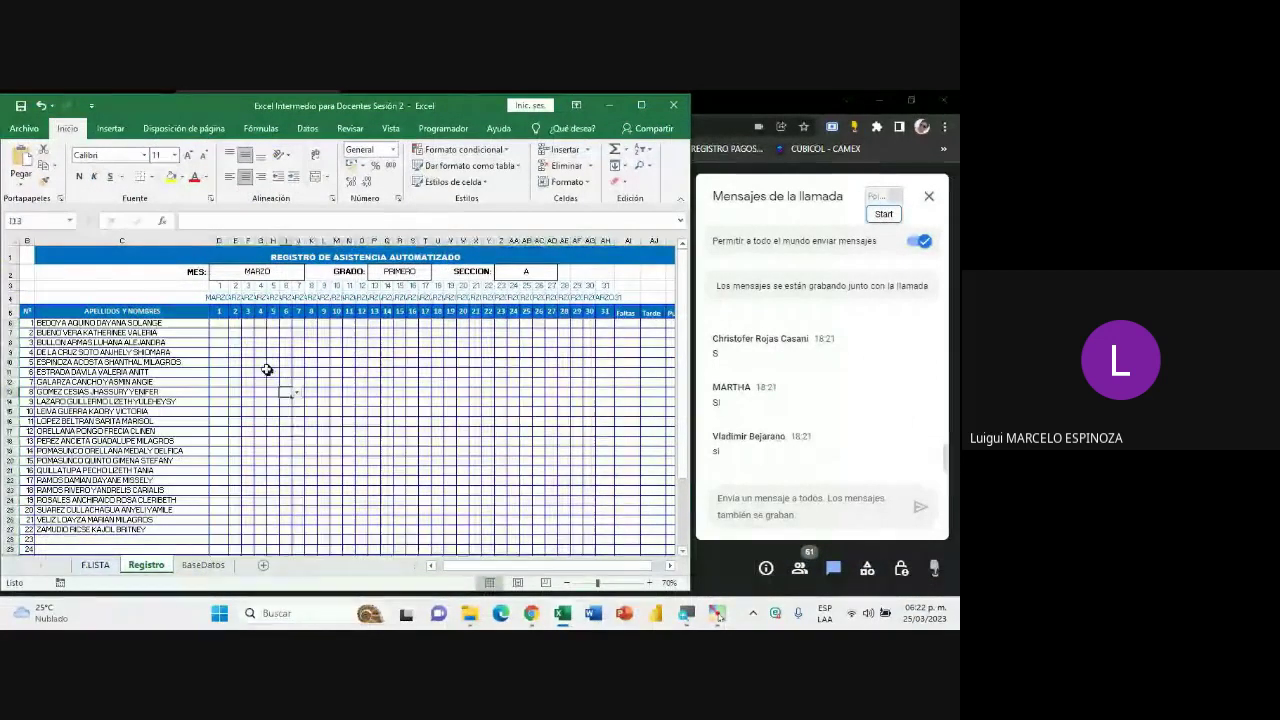
pyautogui.click(222, 324)
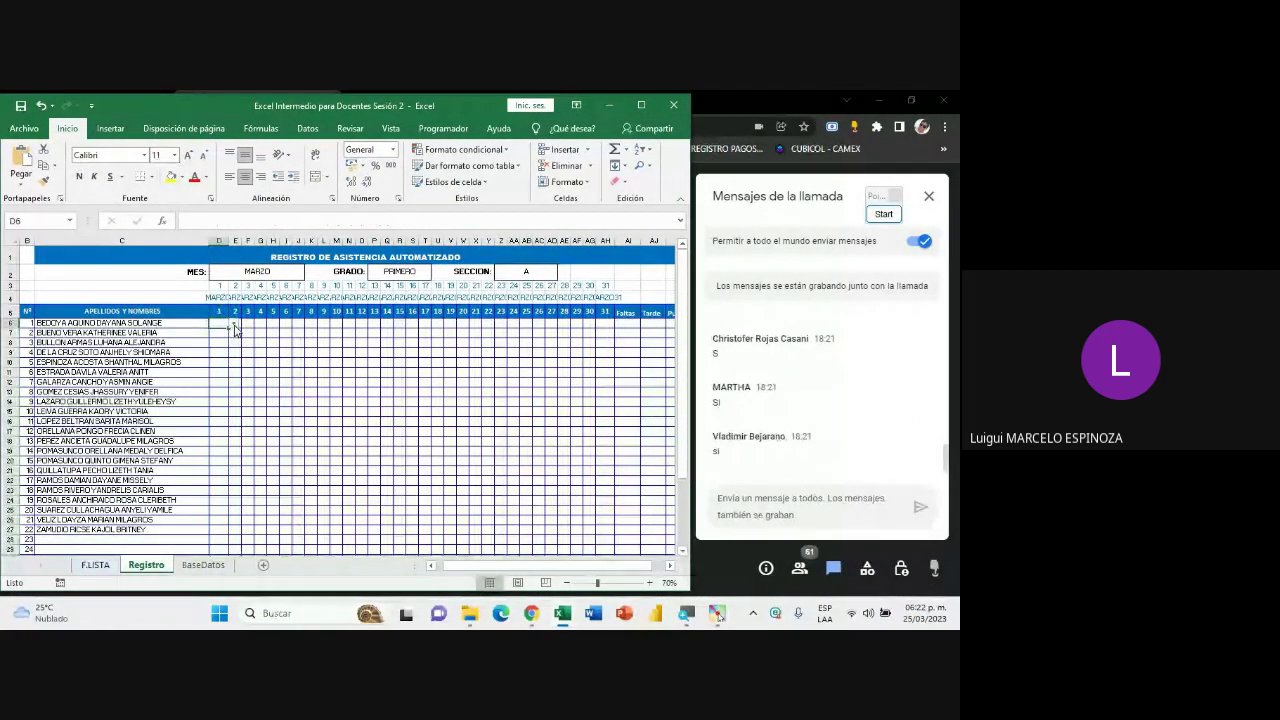
pyautogui.click(309, 370)
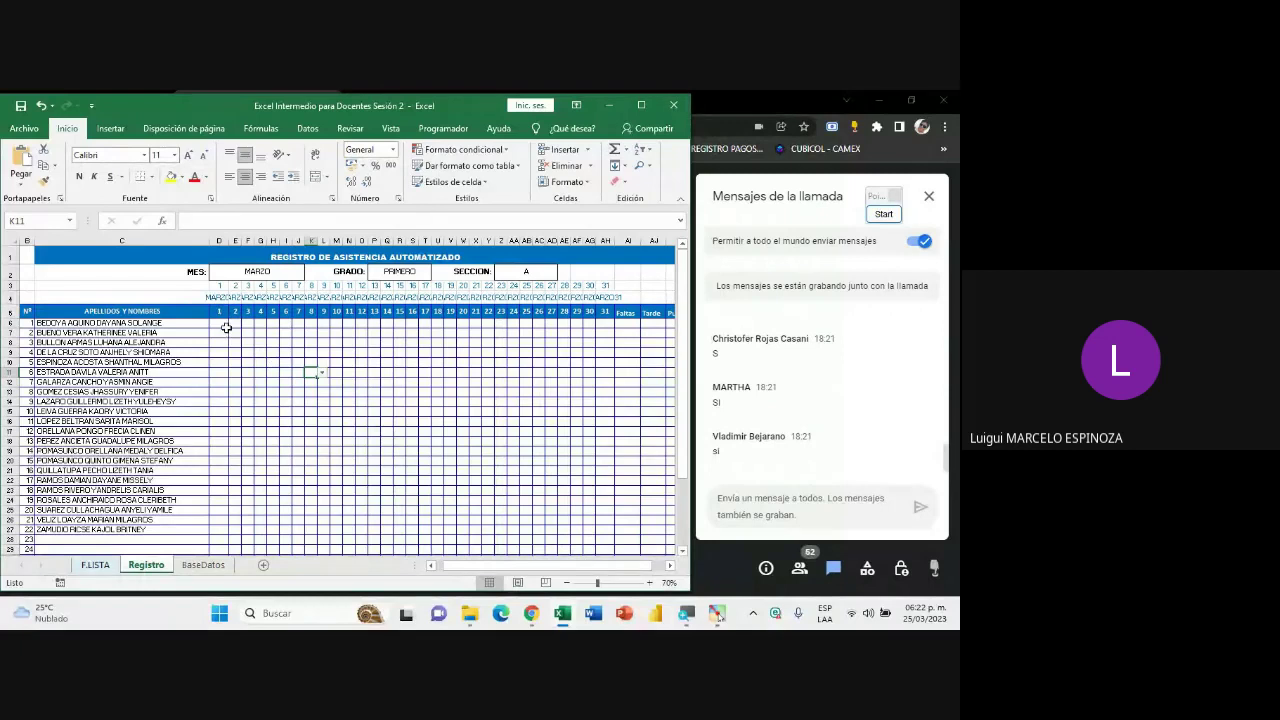
pyautogui.moveTo(221, 326)
pyautogui.mouseDown()
pyautogui.moveTo(597, 561)
pyautogui.moveTo(613, 534)
pyautogui.mouseUp()
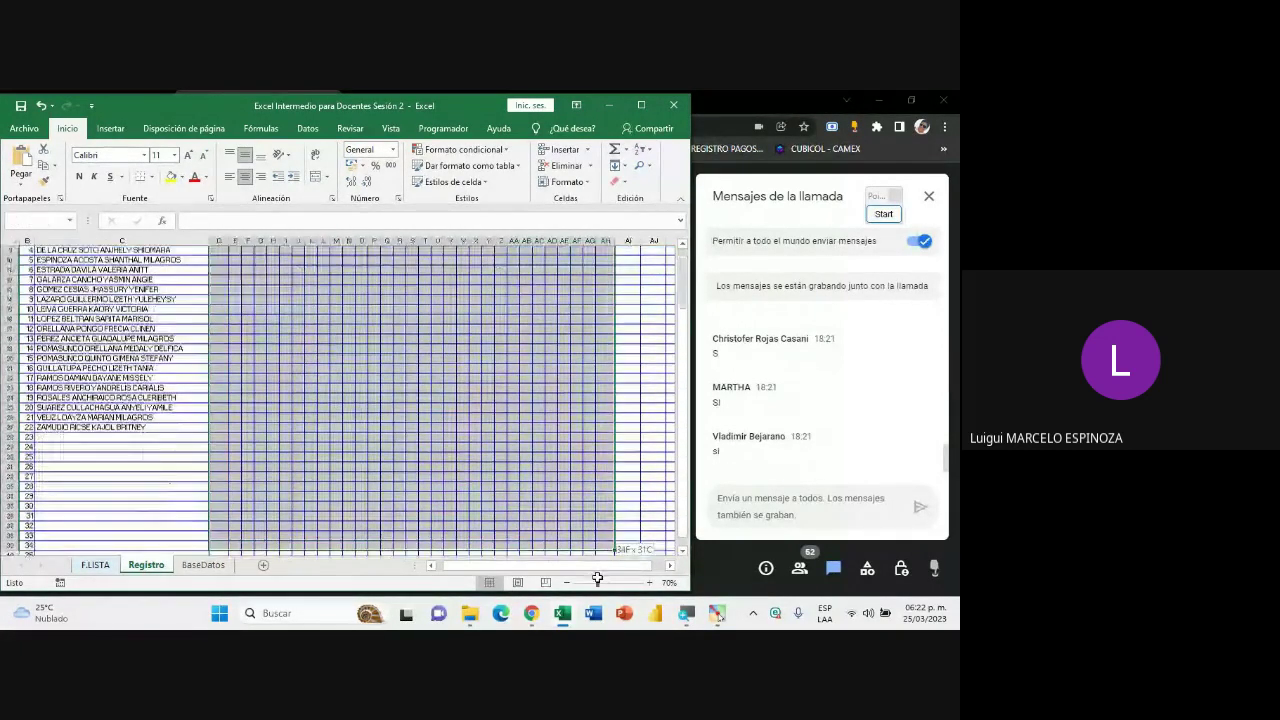
pyautogui.scroll(10, 400, 400)
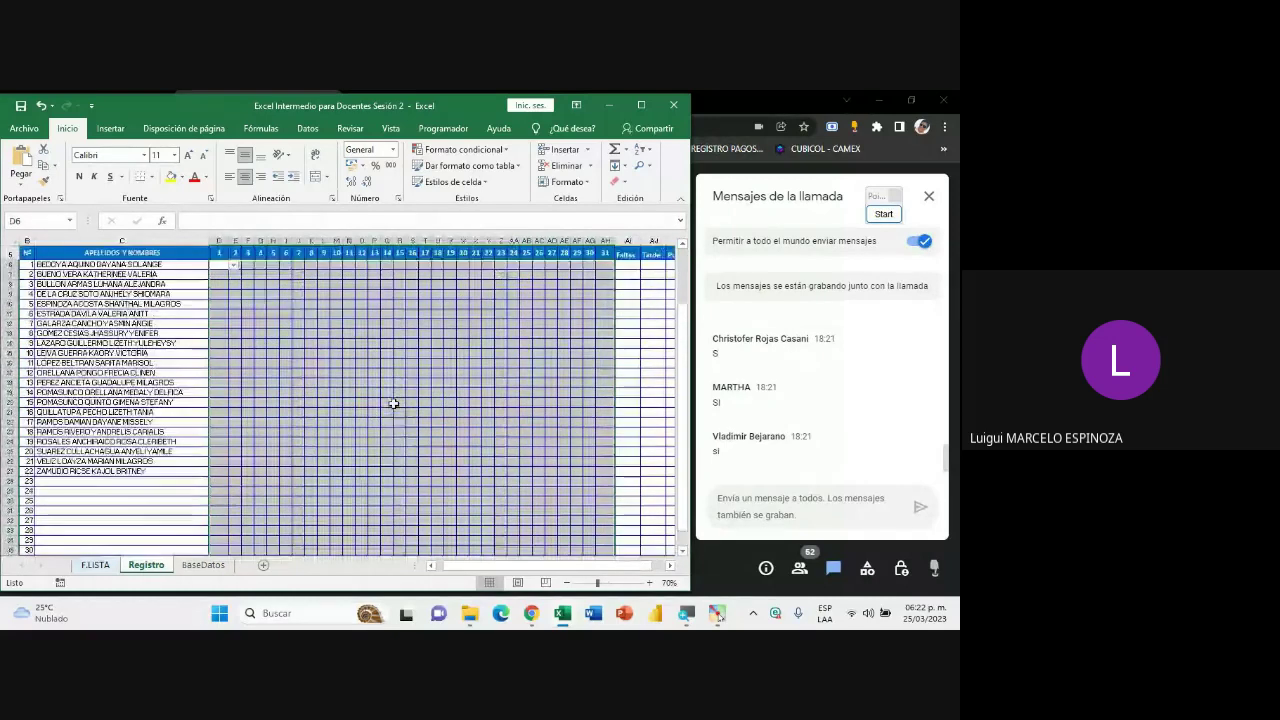
pyautogui.click(263, 388)
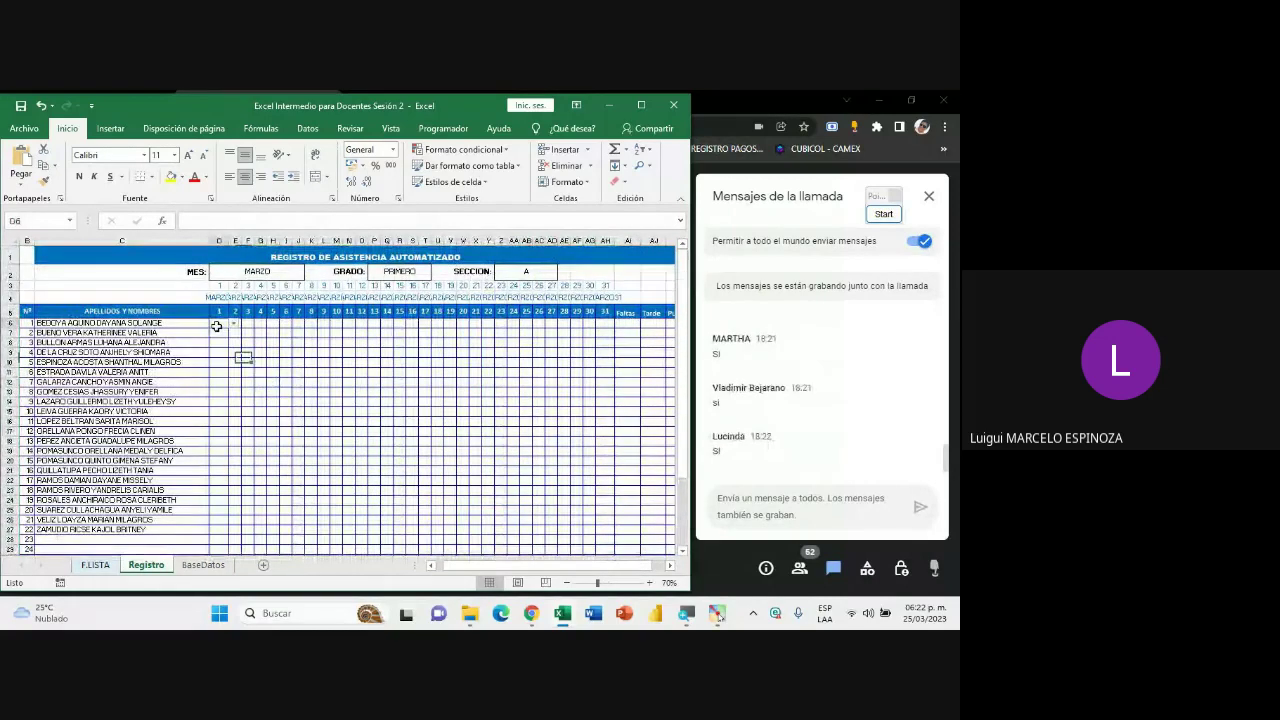
pyautogui.moveTo(218, 324)
pyautogui.mouseDown()
pyautogui.moveTo(594, 344)
pyautogui.moveTo(607, 465)
pyautogui.mouseUp()
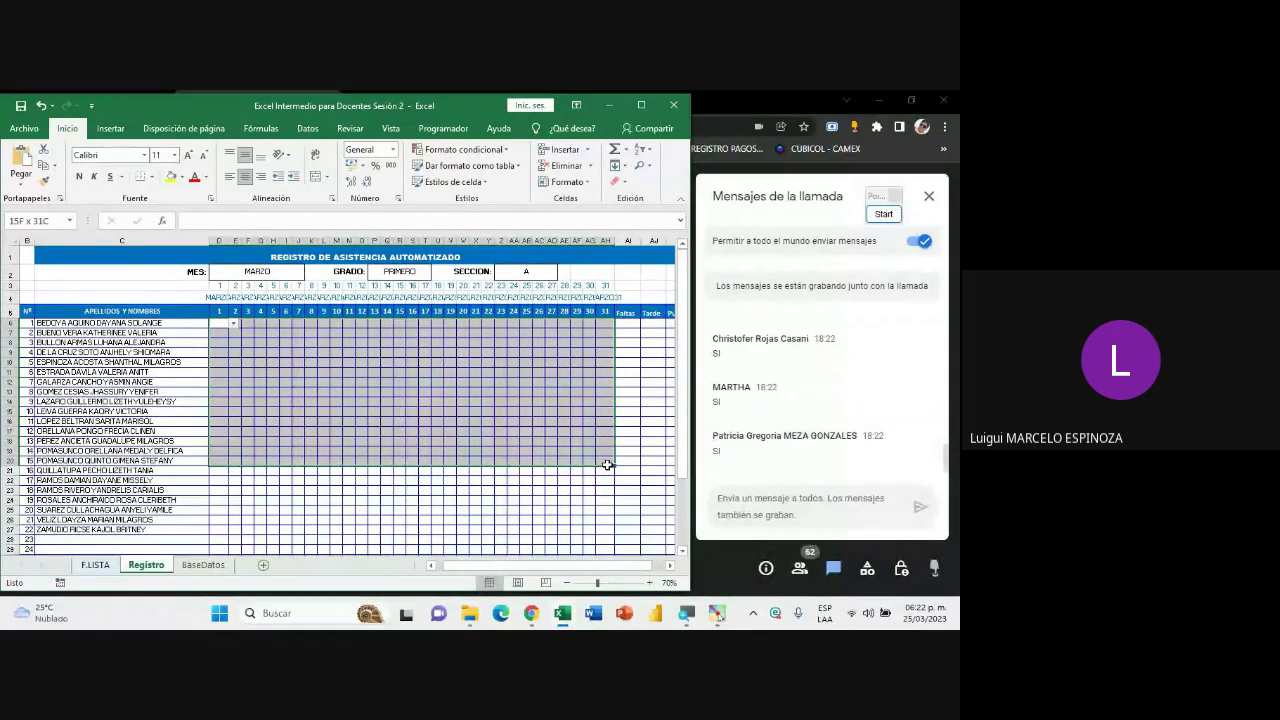
pyautogui.moveTo(607, 465); pyautogui.dragTo(607, 465)
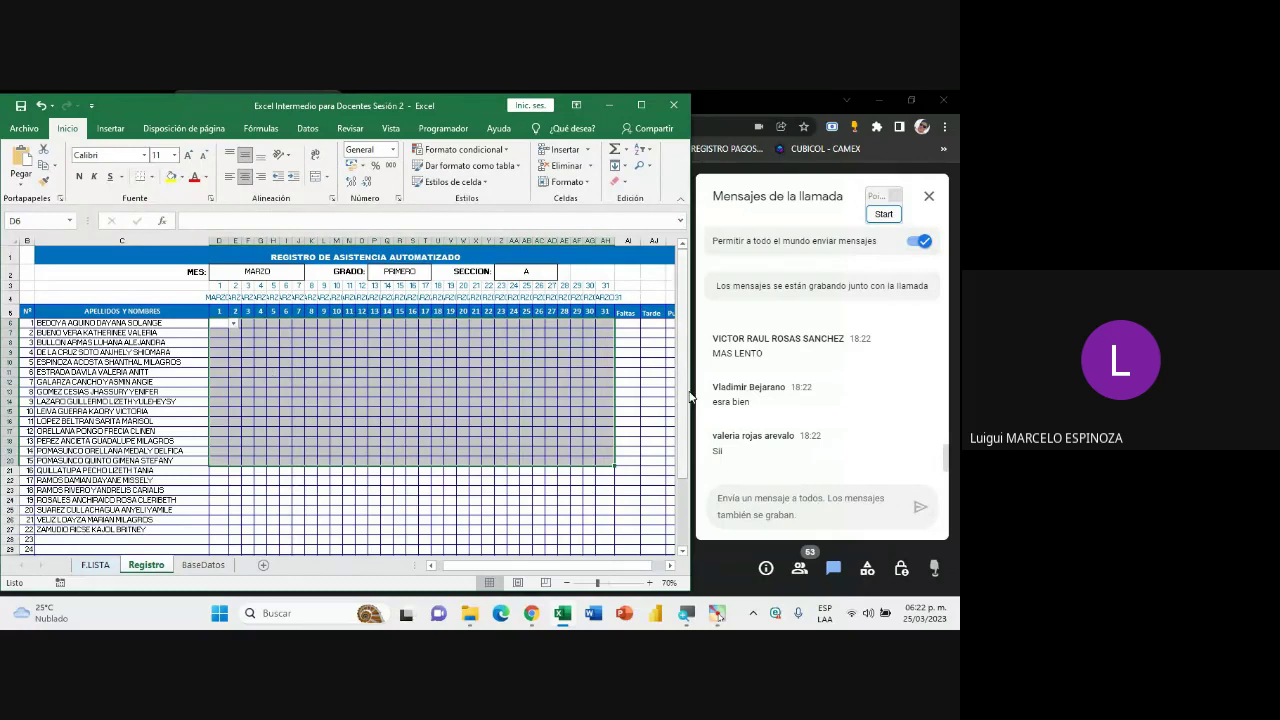
# - Start selecting the attendance grid from D6, extending it down to row 35
pyautogui.click(260, 374)
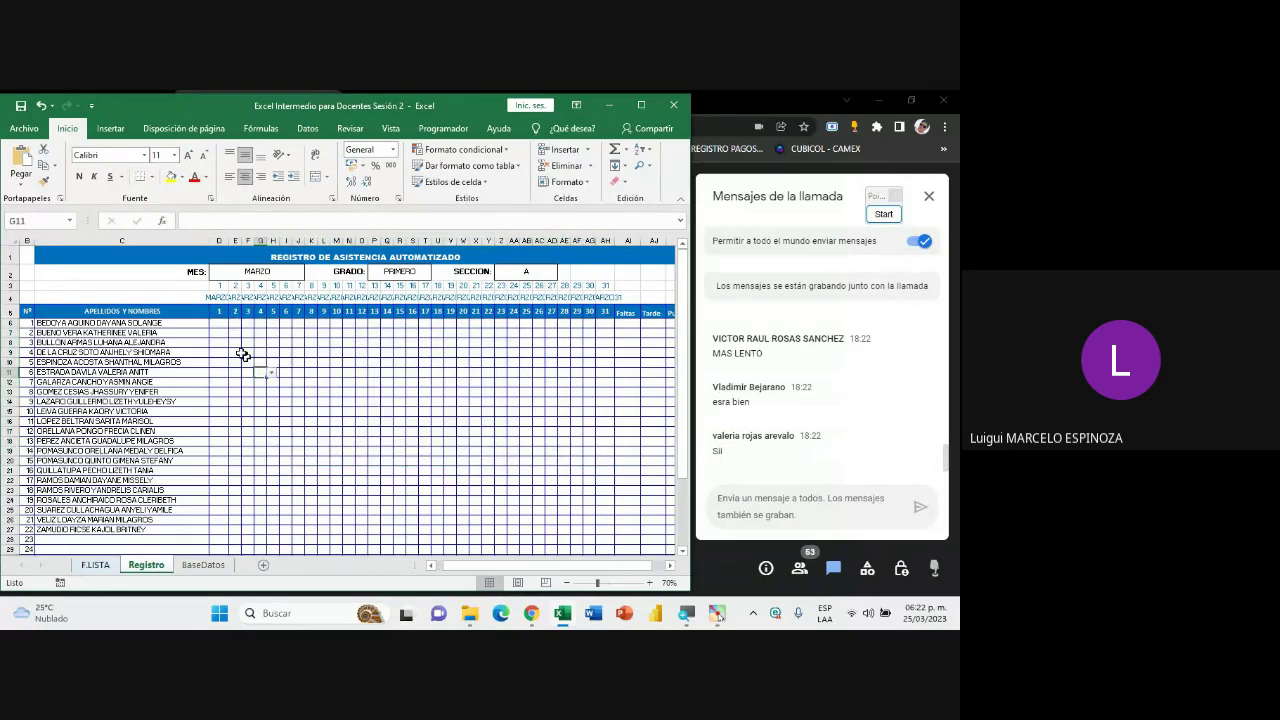
pyautogui.moveTo(218, 326); pyautogui.dragTo(612, 338)
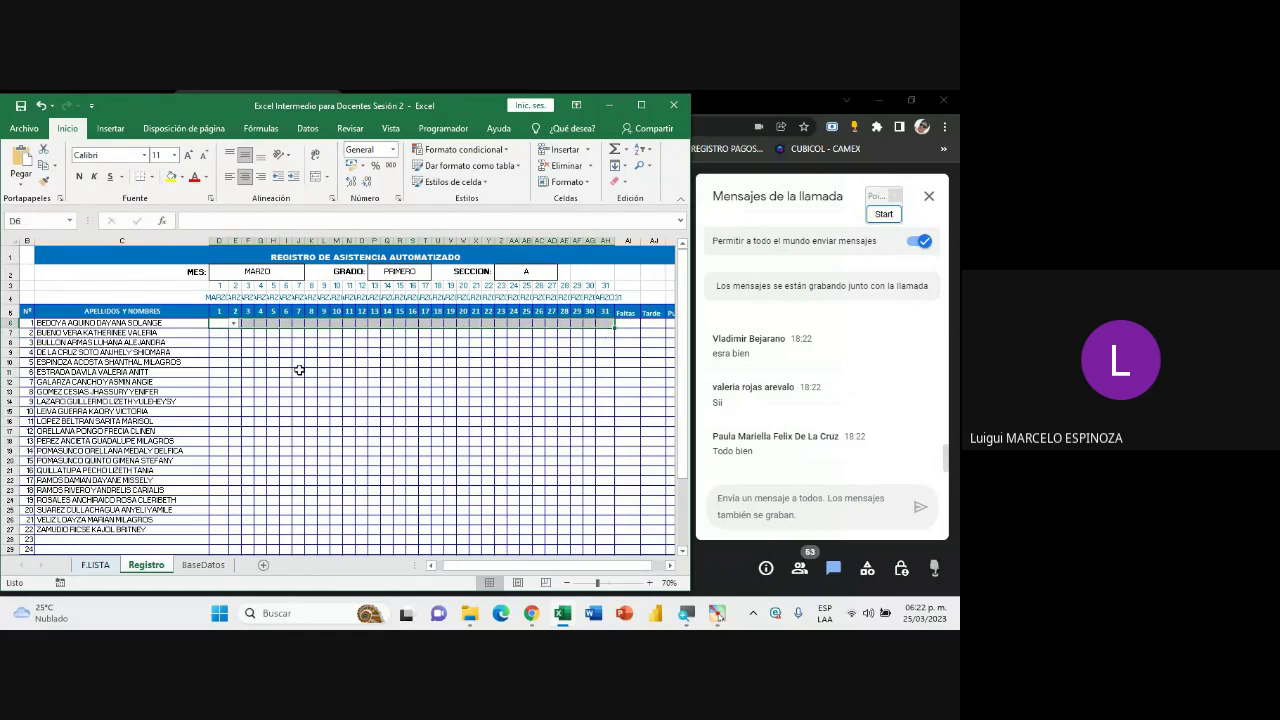
pyautogui.click(218, 324)
pyautogui.moveTo(218, 324); pyautogui.dragTo(611, 328)
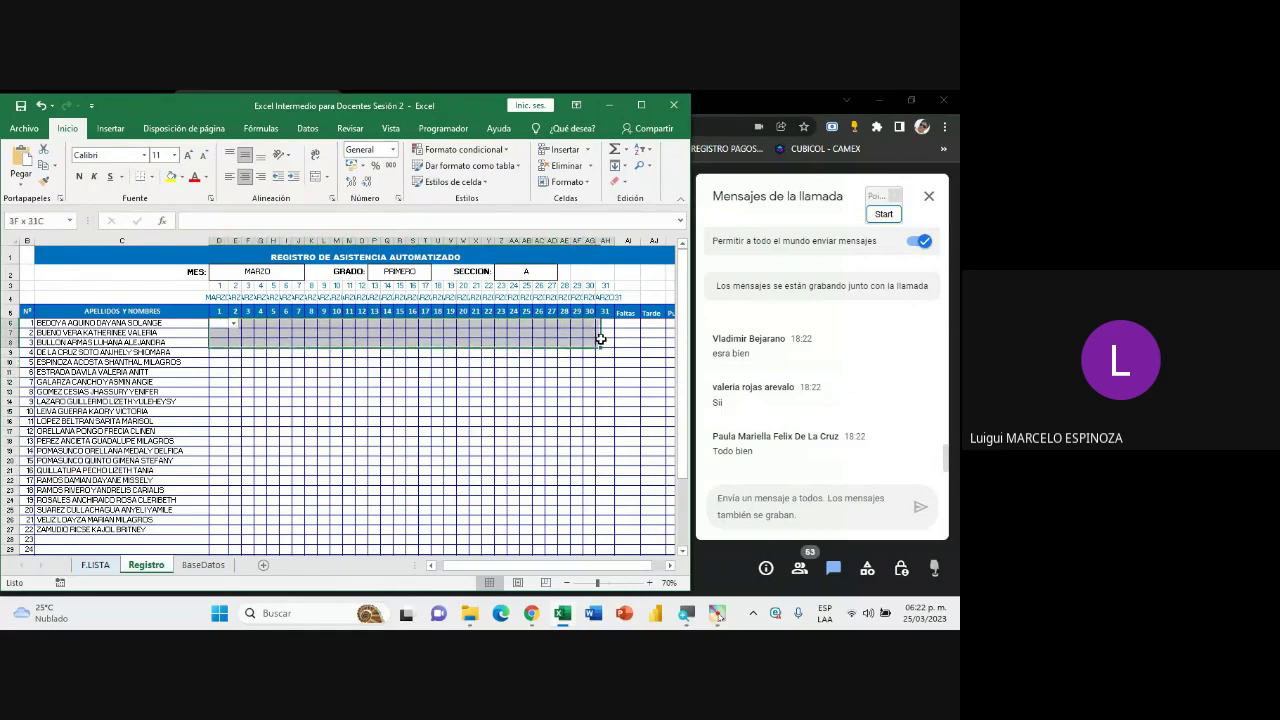
pyautogui.click(514, 358)
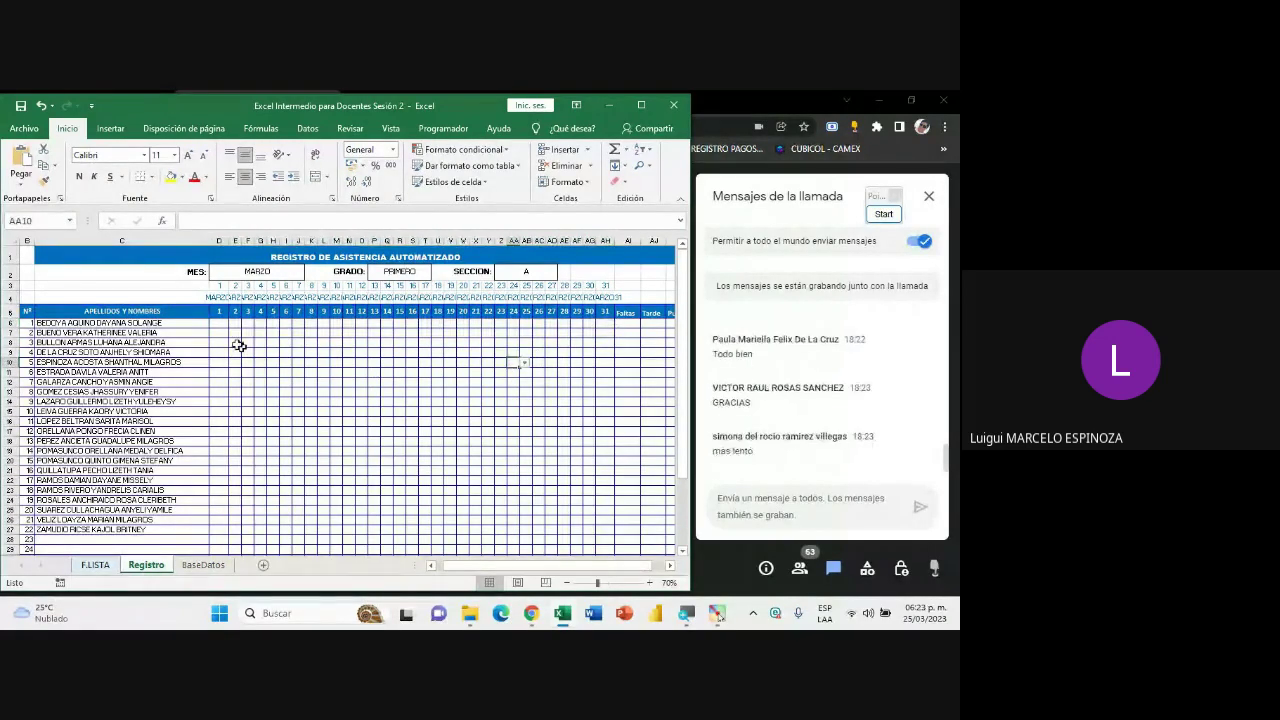
pyautogui.click(215, 325)
pyautogui.moveTo(215, 325)
pyautogui.mouseDown()
pyautogui.moveTo(609, 352)
pyautogui.moveTo(601, 583)
pyautogui.mouseUp()
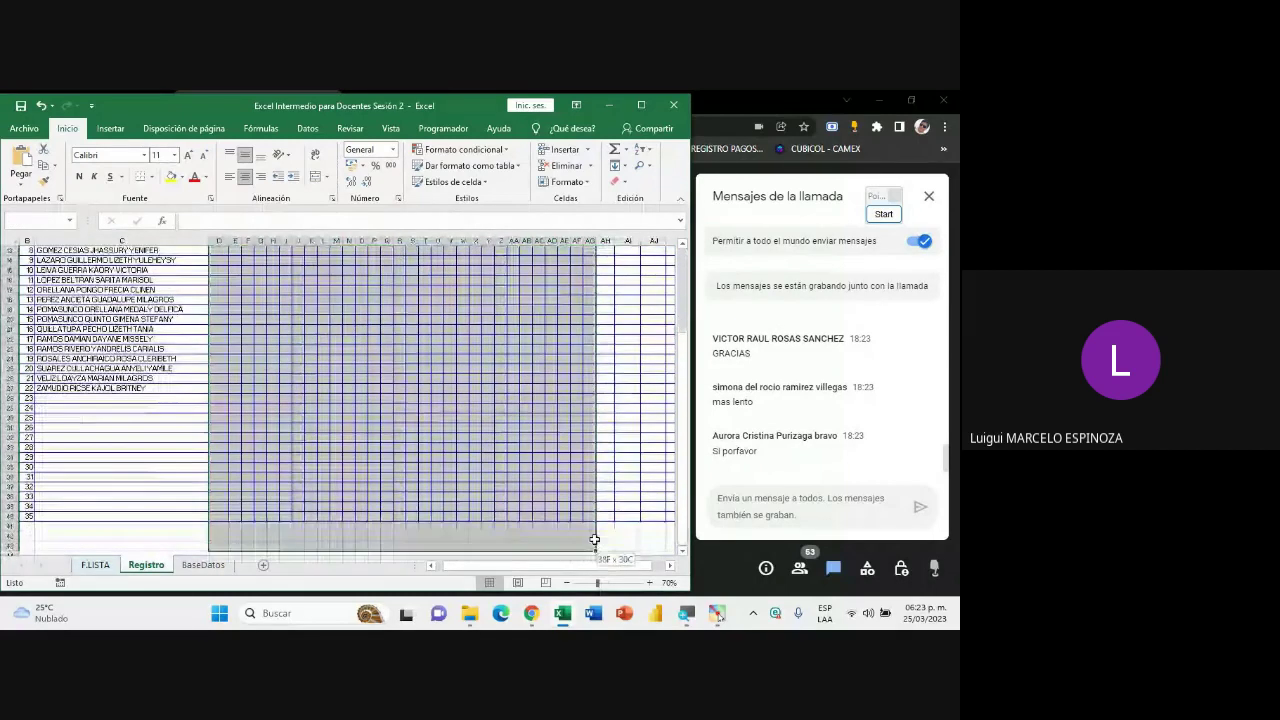
pyautogui.moveTo(601, 583); pyautogui.dragTo(600, 516)
pyautogui.scroll(3, 288, 440)
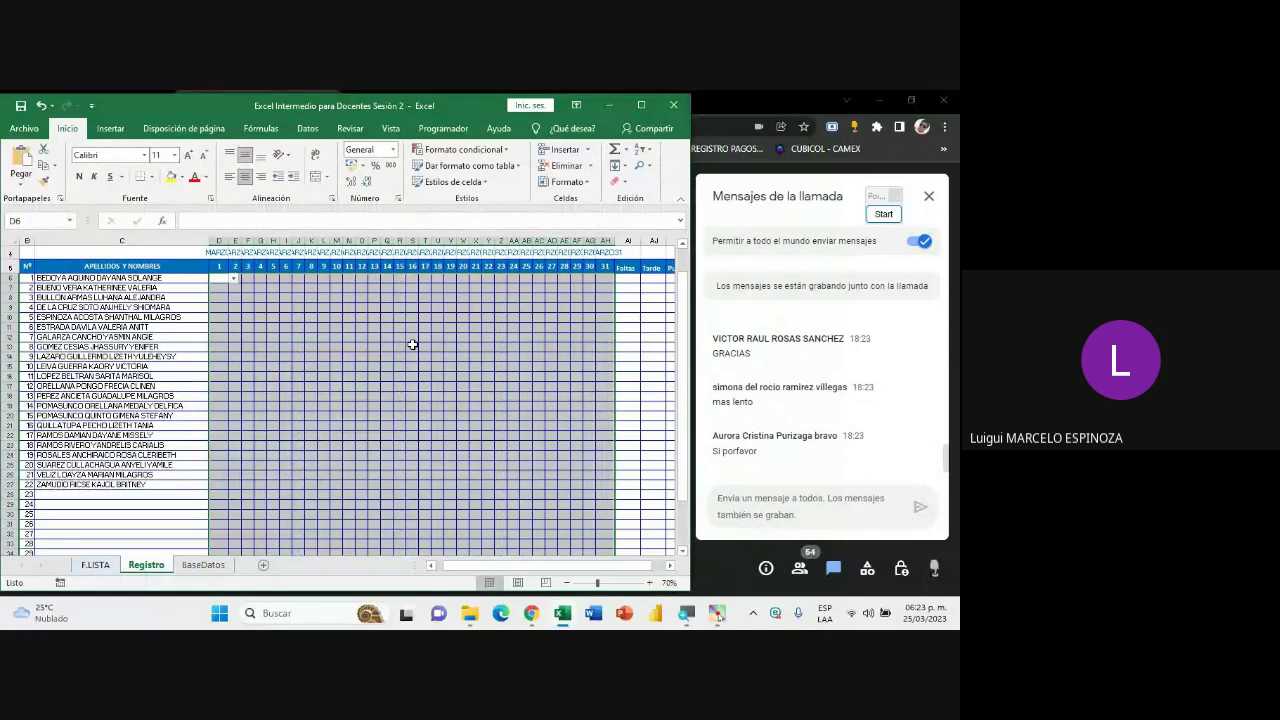
pyautogui.scroll(1, 327, 367)
# - Redo the selection of days 1–31 from D6 to AH over all student rows
pyautogui.click(313, 392)
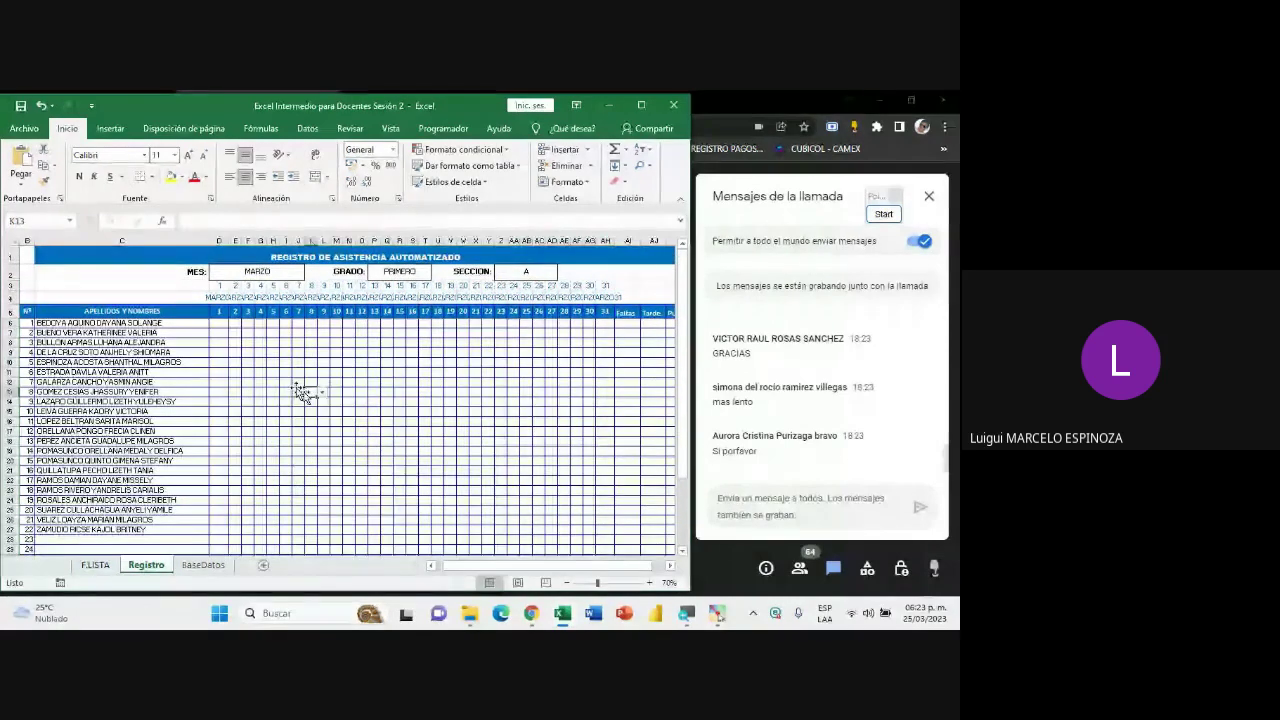
pyautogui.moveTo(219, 325)
pyautogui.mouseDown()
pyautogui.moveTo(606, 325)
pyautogui.moveTo(601, 582)
pyautogui.mouseUp()
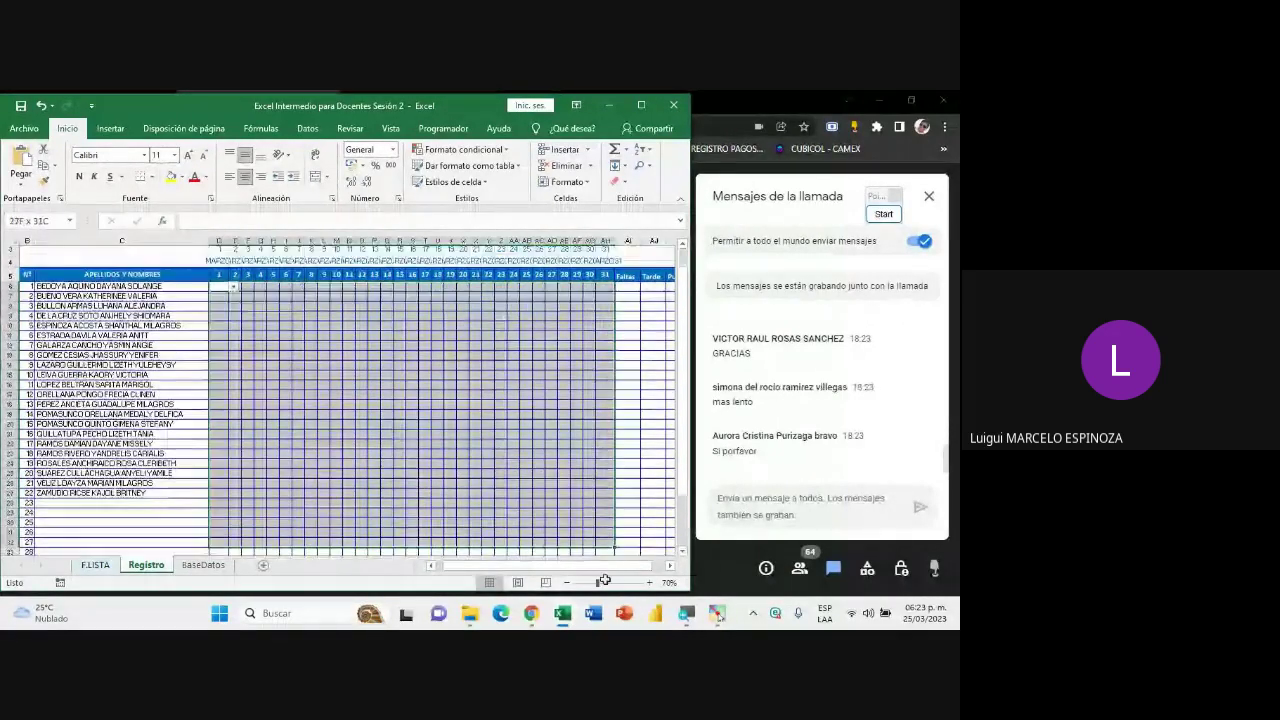
pyautogui.moveTo(601, 582); pyautogui.dragTo(600, 529)
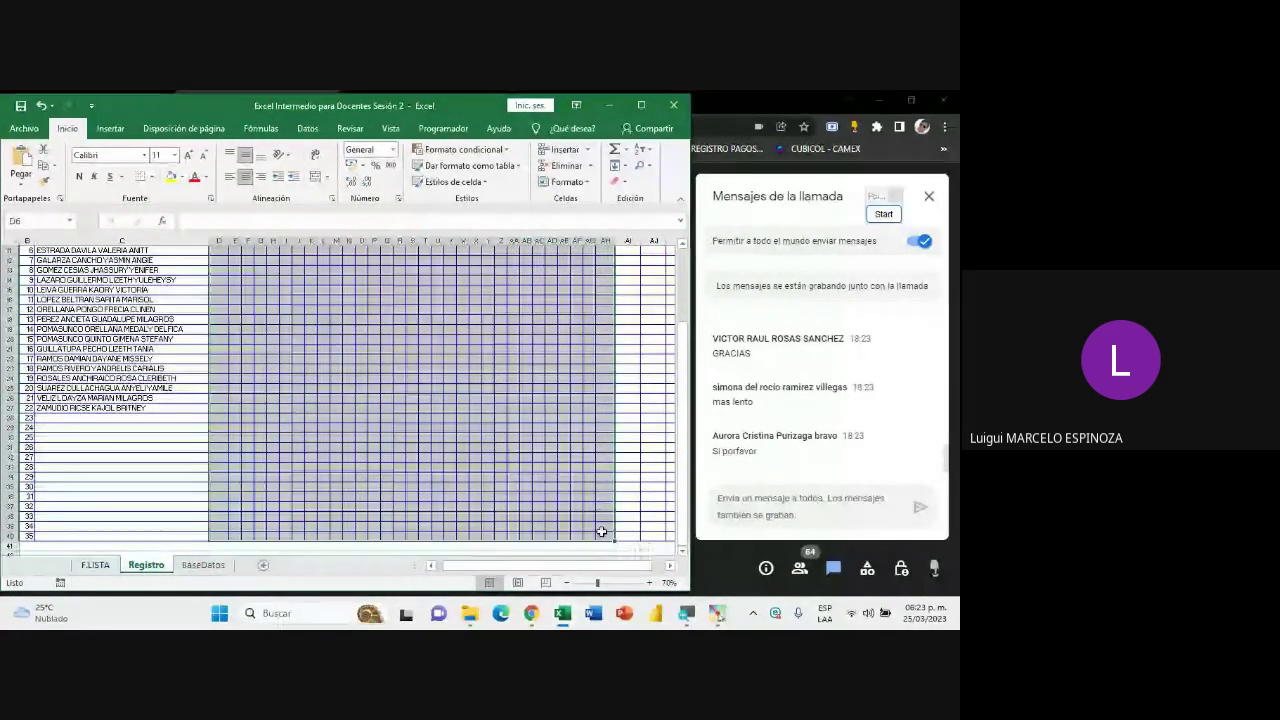
pyautogui.scroll(3, 277, 391)
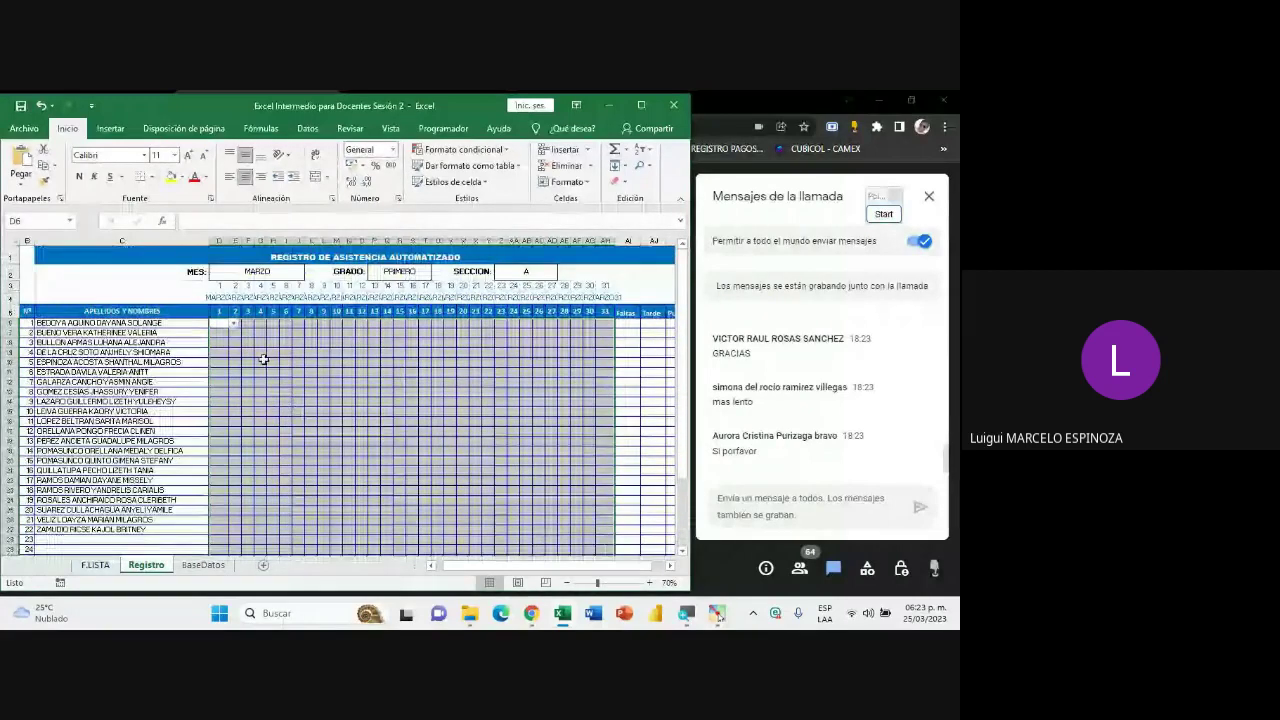
pyautogui.click(263, 362)
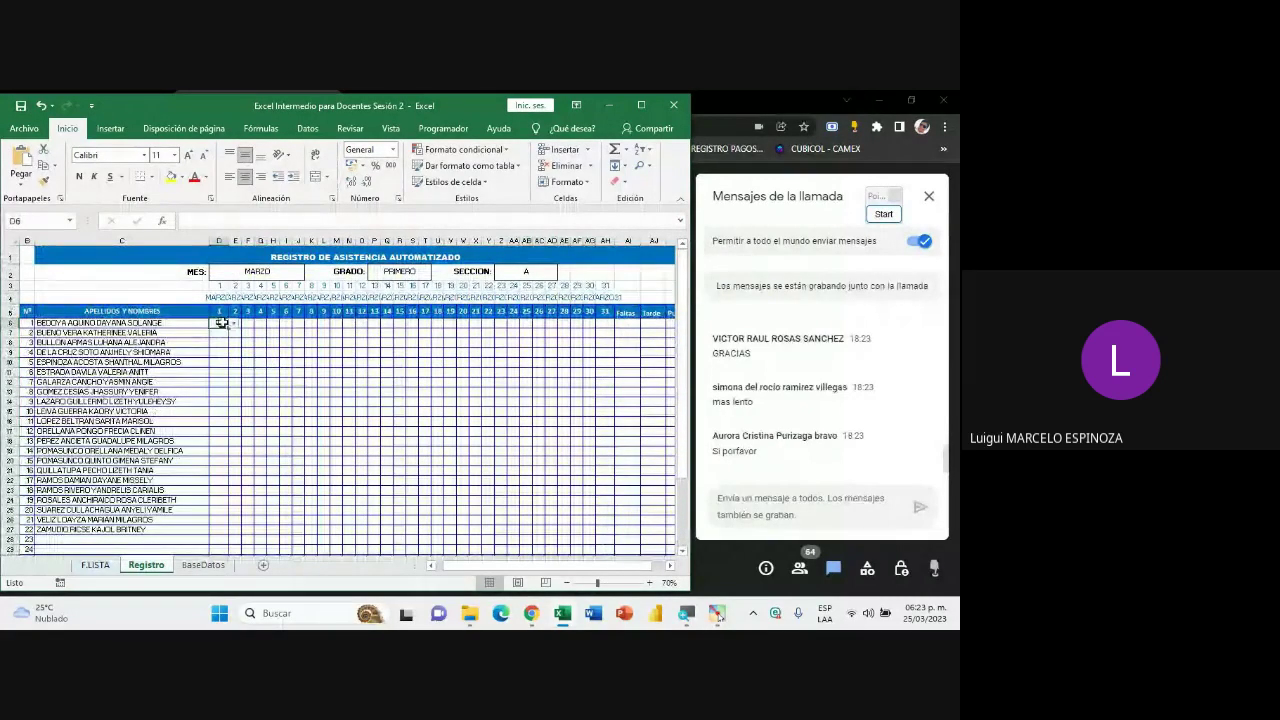
pyautogui.moveTo(221, 324); pyautogui.dragTo(606, 324)
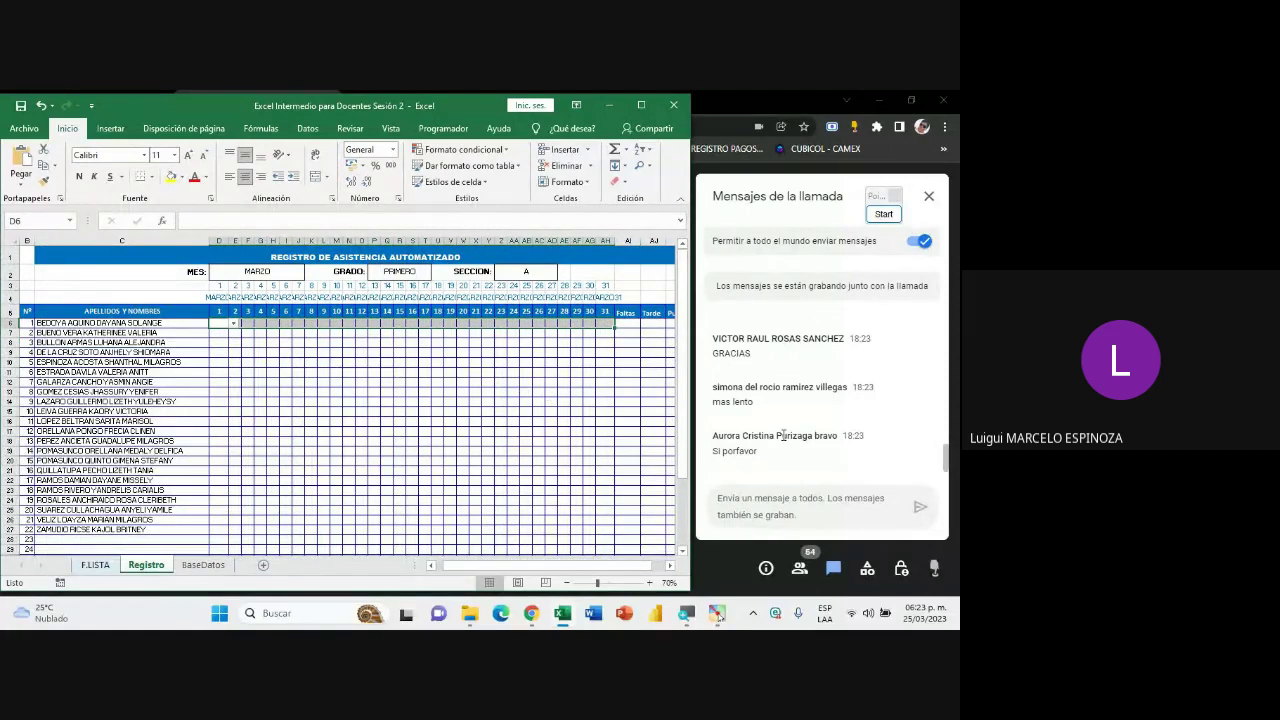
pyautogui.click(263, 382)
pyautogui.click(220, 325)
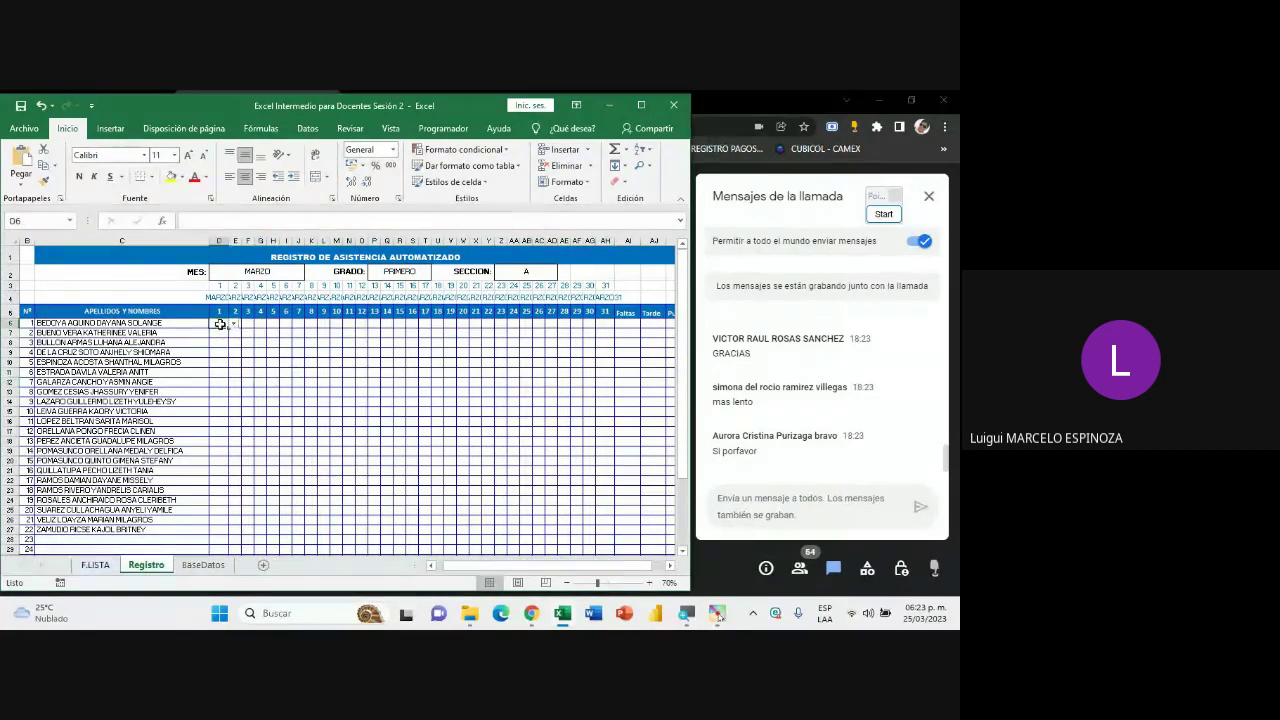
pyautogui.moveTo(220, 325)
pyautogui.mouseDown()
pyautogui.moveTo(597, 327)
pyautogui.moveTo(612, 571)
pyautogui.moveTo(604, 535)
pyautogui.mouseUp()
pyautogui.scroll(2, 243, 414)
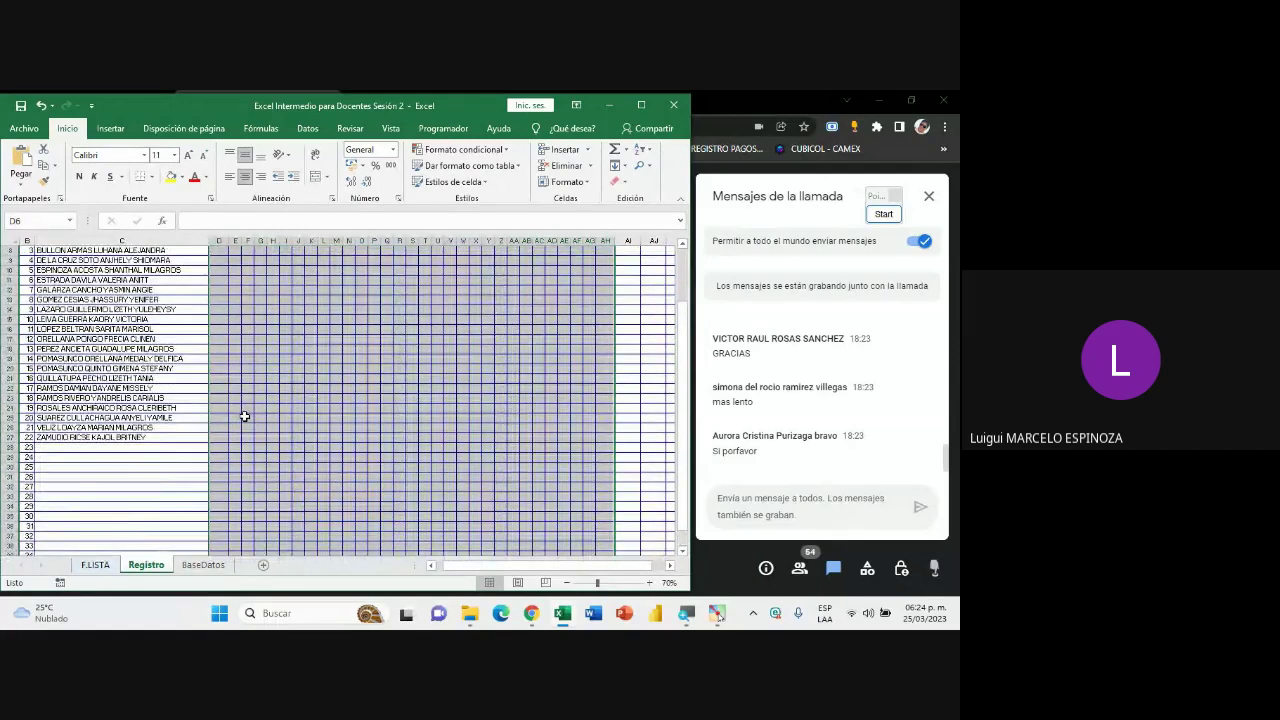
pyautogui.scroll(2, 243, 414)
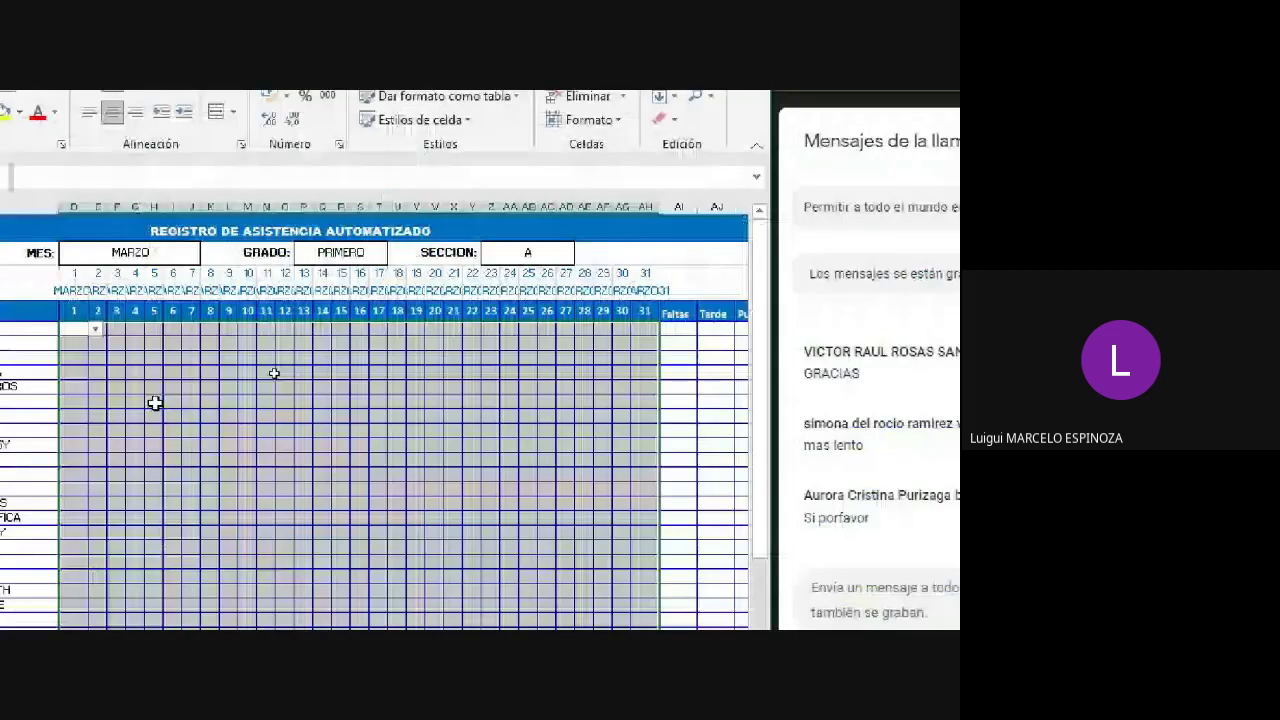
pyautogui.scroll(-3, 300, 410)
pyautogui.scroll(3, 300, 410)
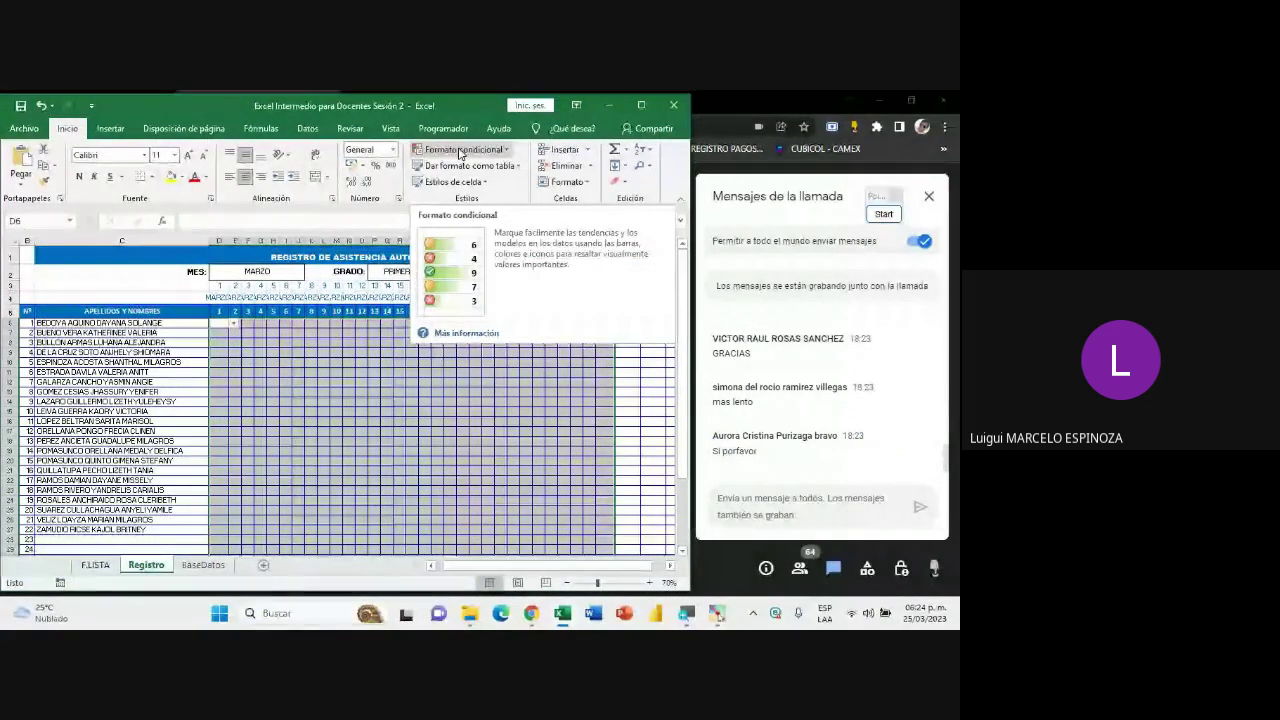
# - Open the Formato condicional menu on the Inicio tab
pyautogui.click(459, 150)
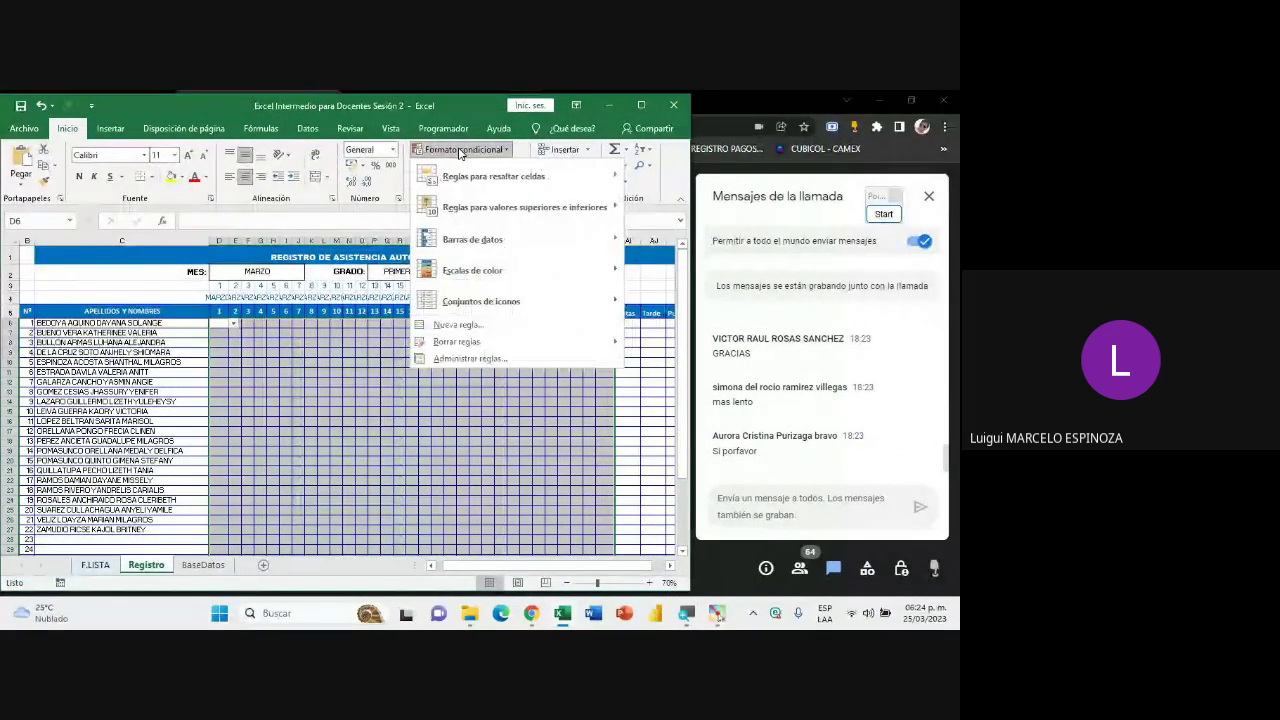
pyautogui.click(459, 150)
pyautogui.click(459, 150)
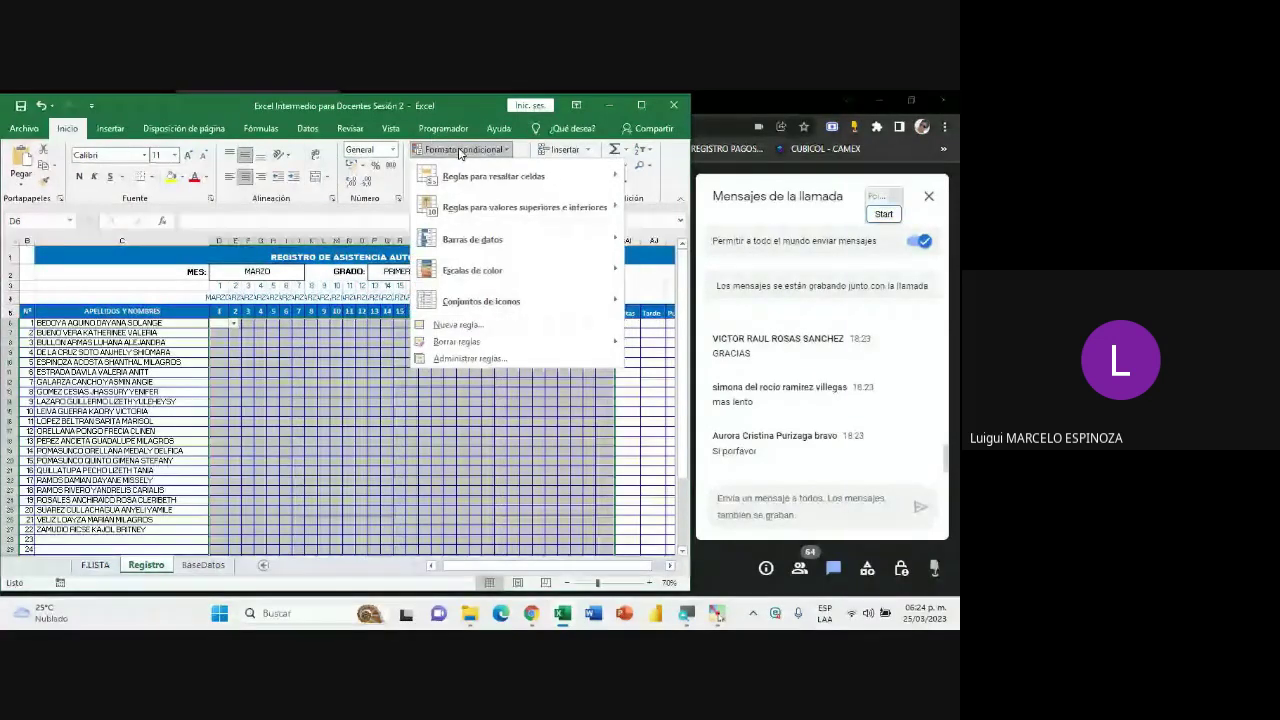
pyautogui.click(459, 150)
pyautogui.click(459, 150)
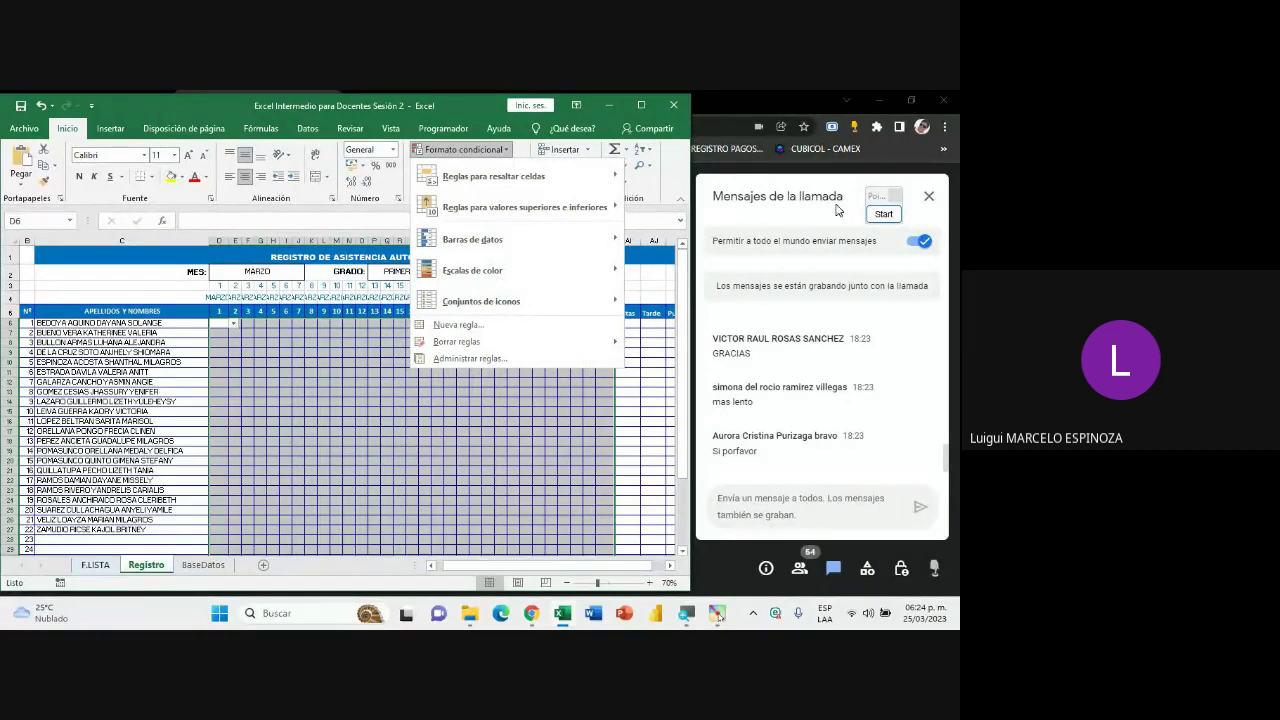
# - Box the Inicio tab and Formato condicional for viewers, then show the Conjuntos de iconos list
pyautogui.click(883, 214)
pyautogui.click(876, 396)
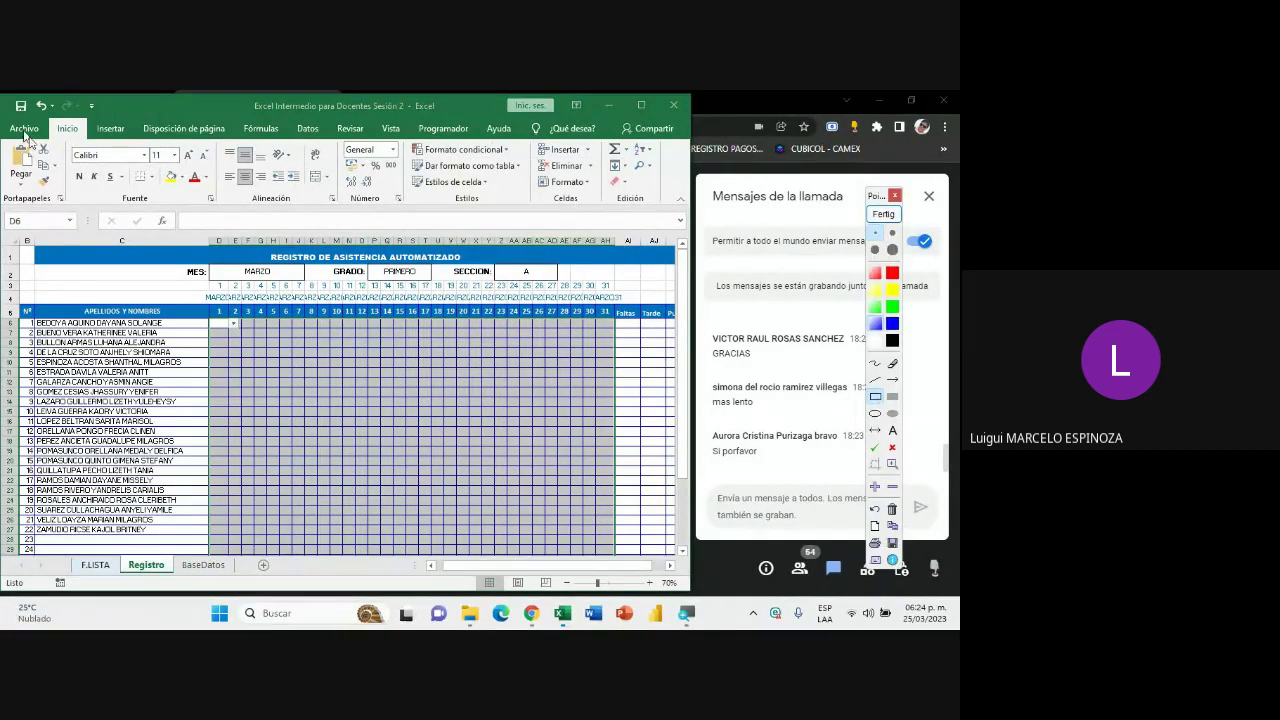
pyautogui.moveTo(40, 115); pyautogui.dragTo(96, 140)
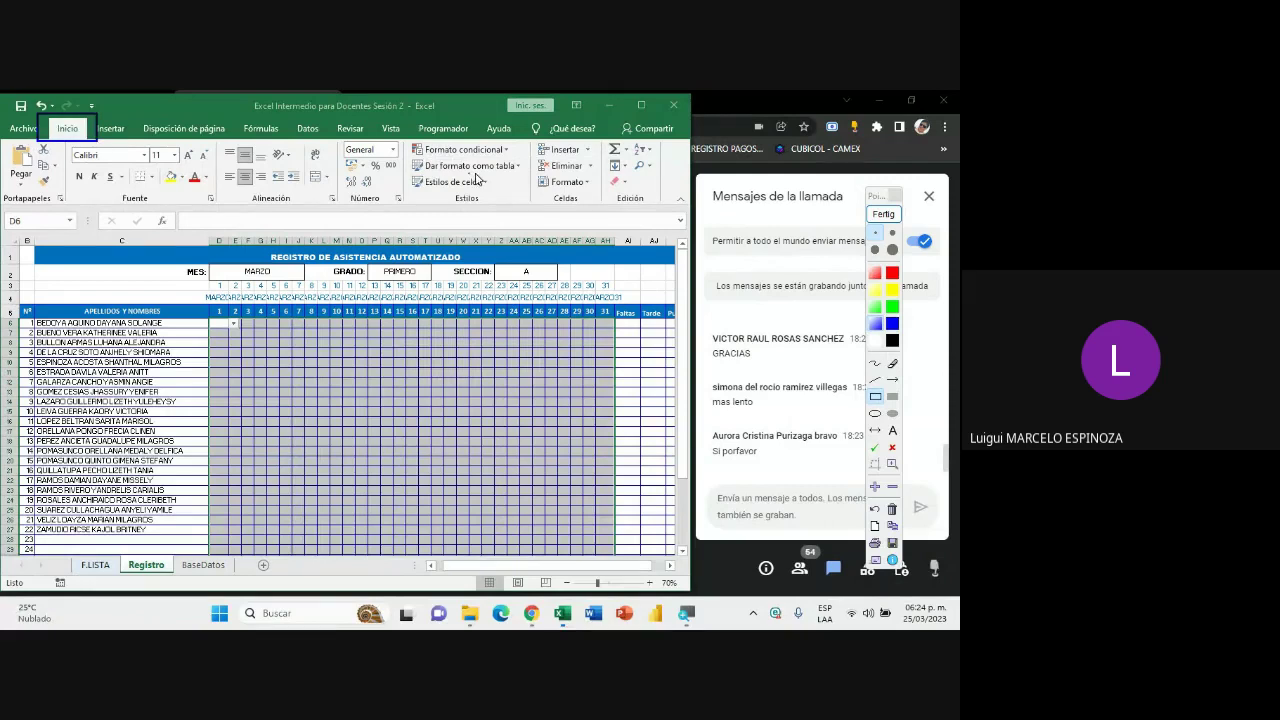
pyautogui.moveTo(408, 140); pyautogui.dragTo(518, 158)
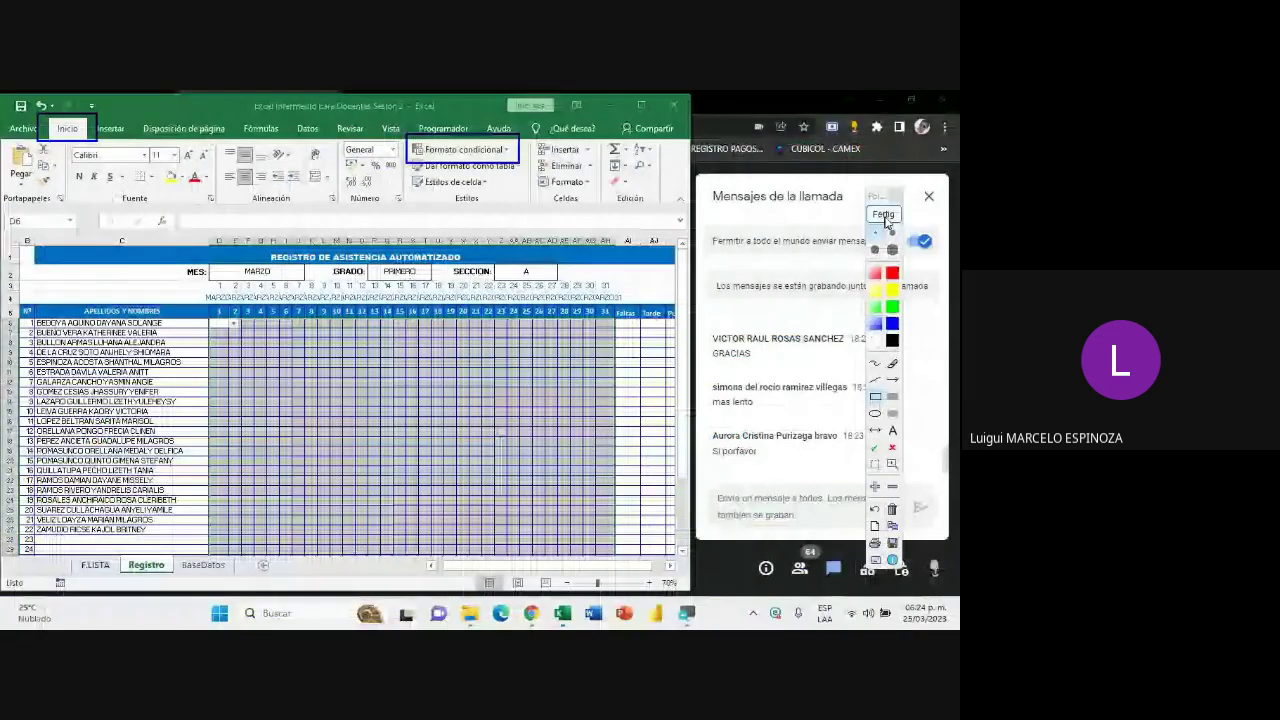
pyautogui.click(883, 214)
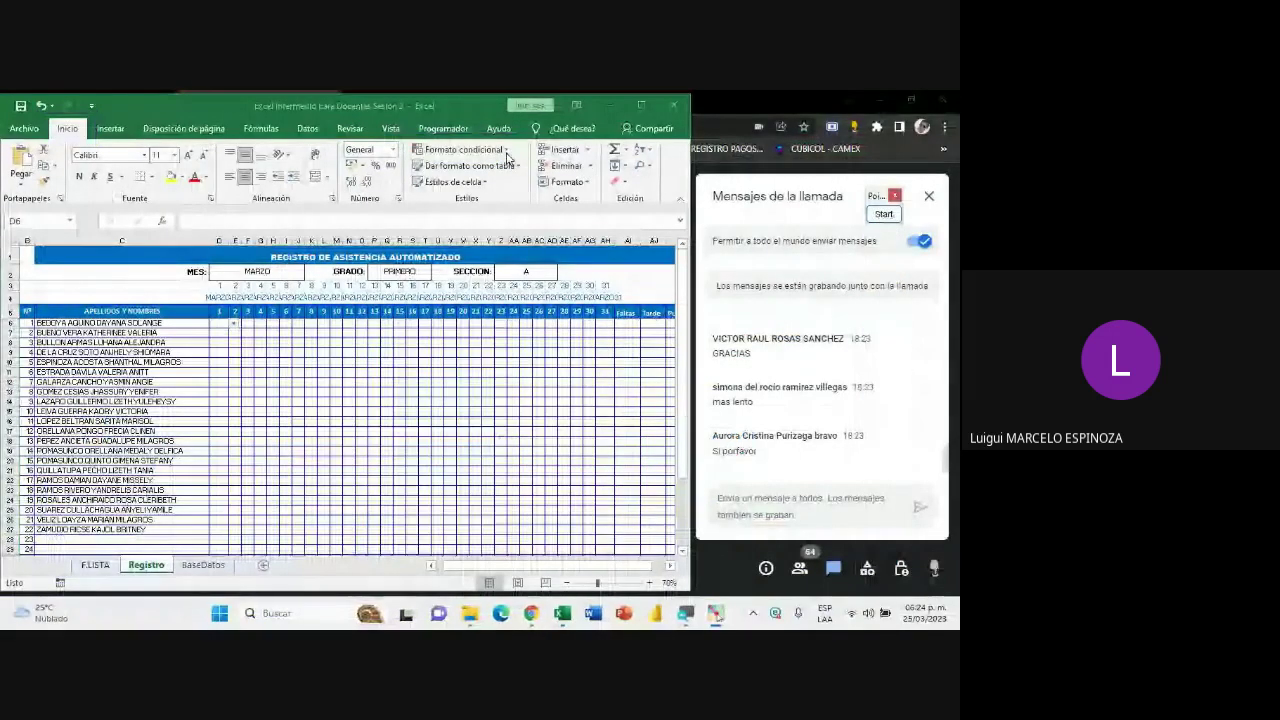
pyautogui.click(506, 158)
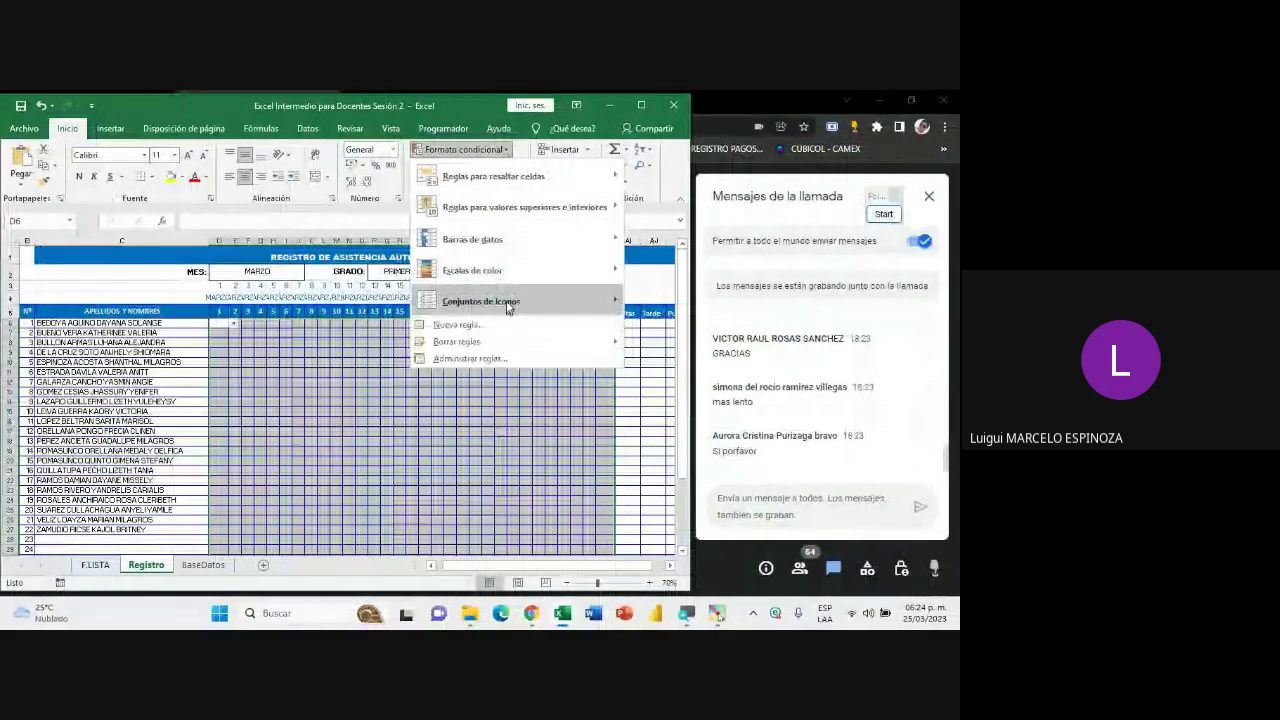
pyautogui.moveTo(506, 301)
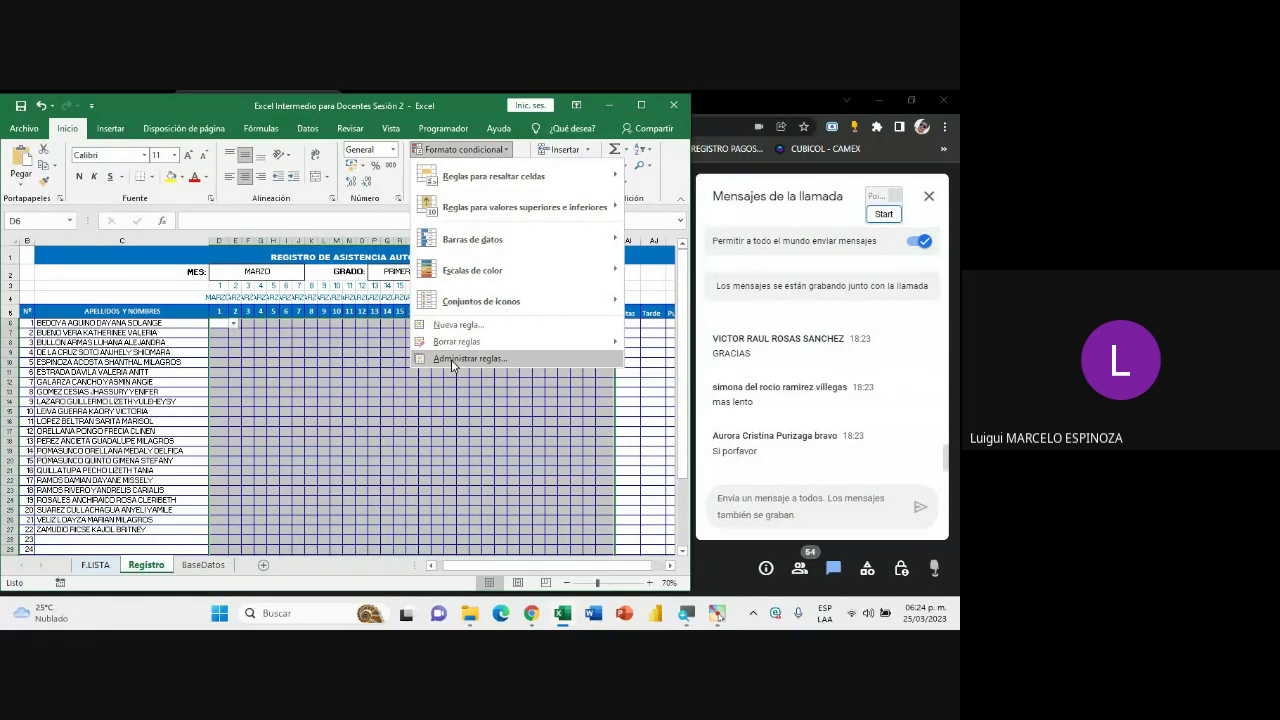
# - Open the conditional formatting Rules Manager and highlight its rules list
pyautogui.click(452, 362)
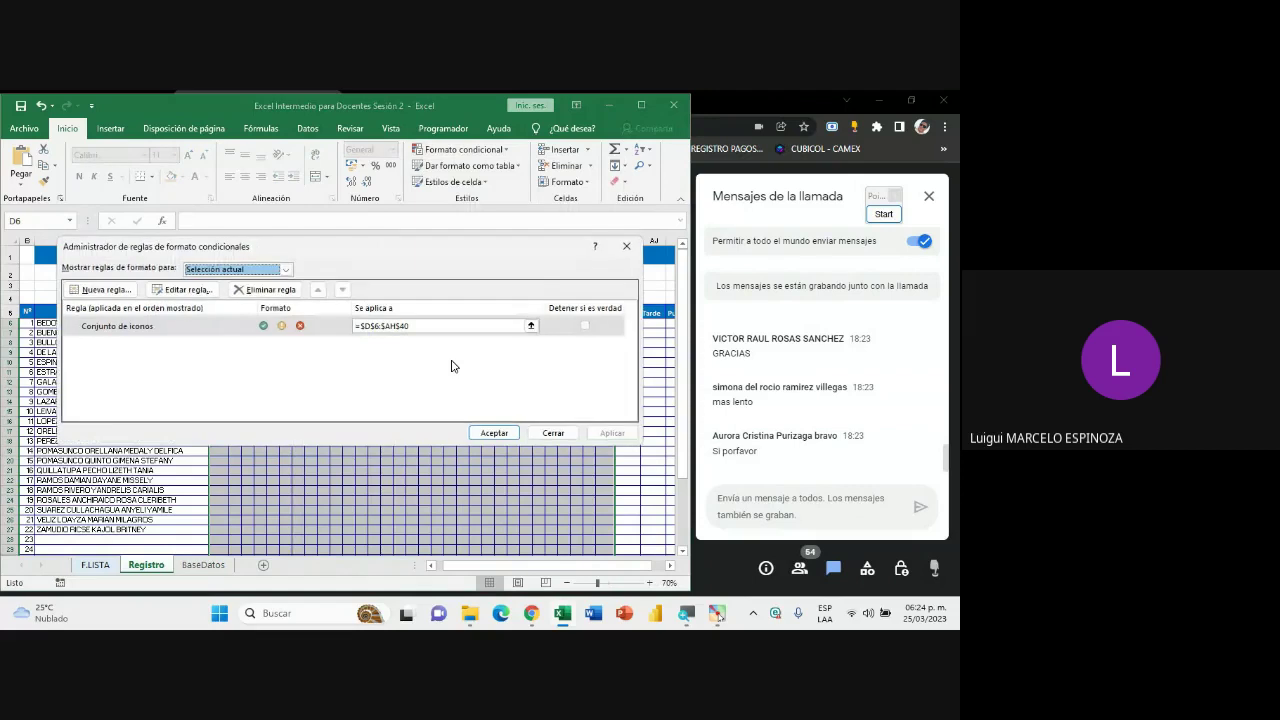
pyautogui.moveTo(322, 253); pyautogui.dragTo(332, 250)
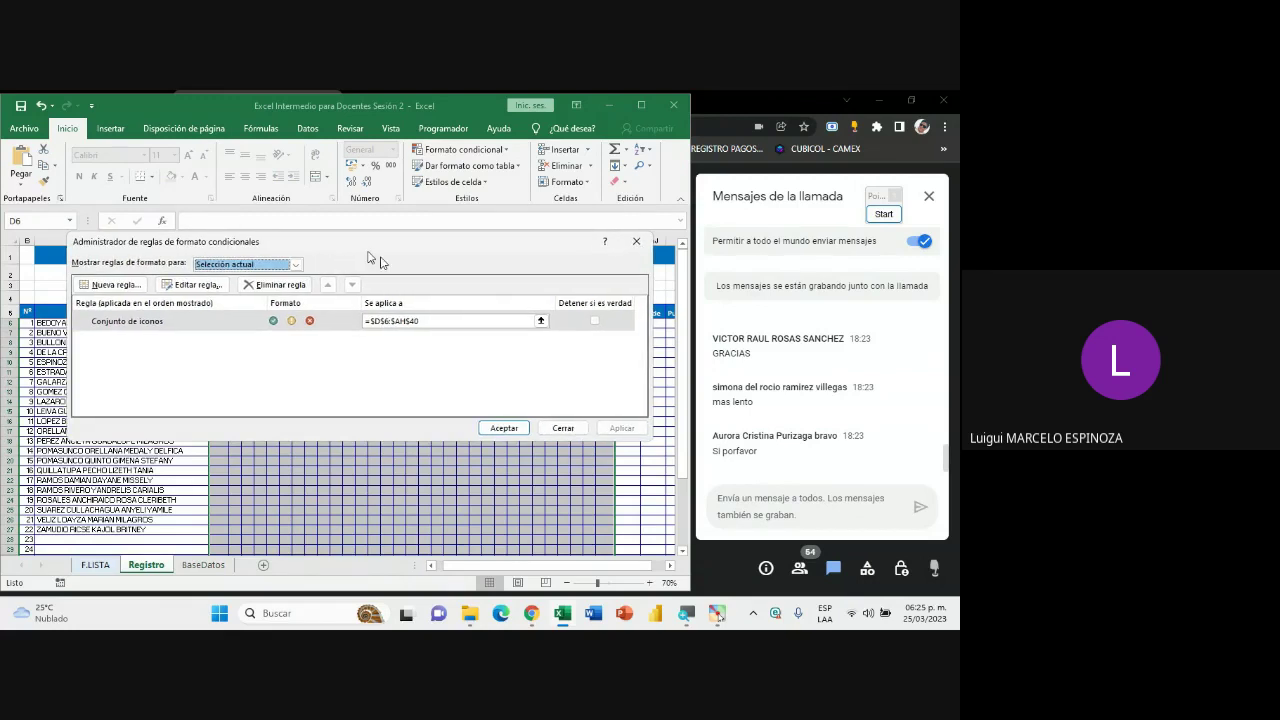
pyautogui.click(884, 214)
pyautogui.click(876, 398)
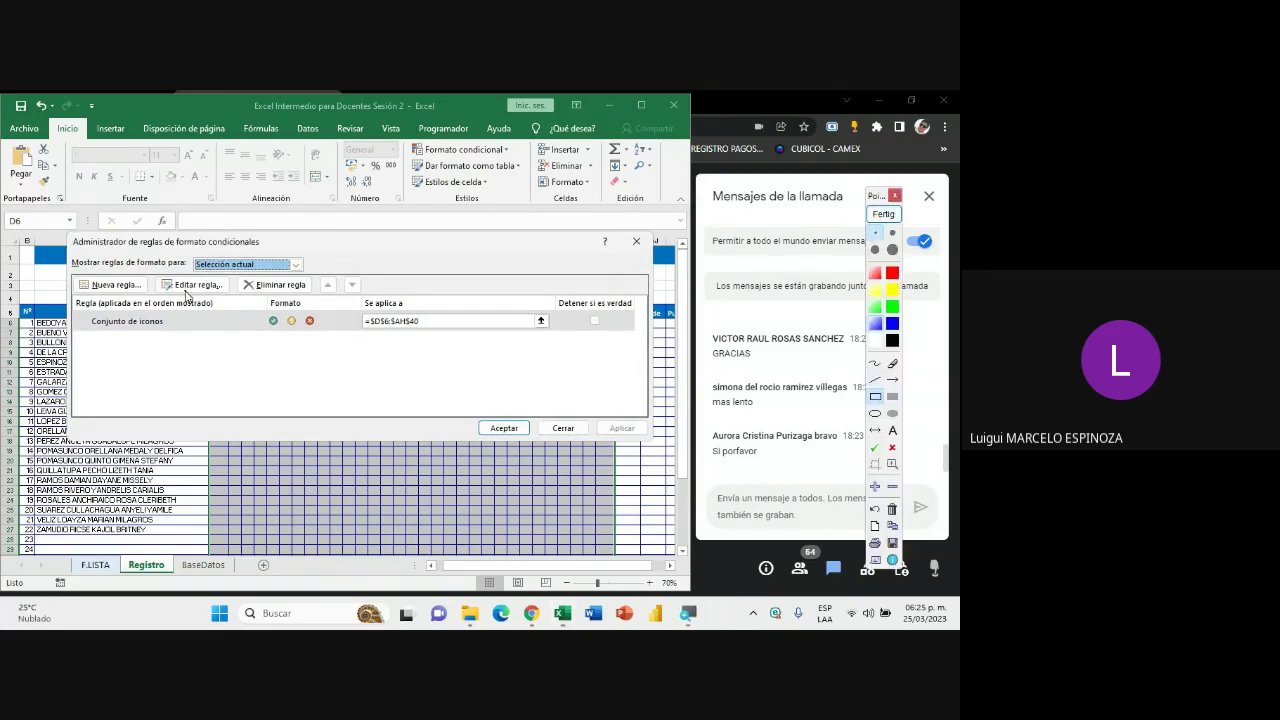
pyautogui.moveTo(64, 234); pyautogui.dragTo(655, 444)
pyautogui.click(883, 214)
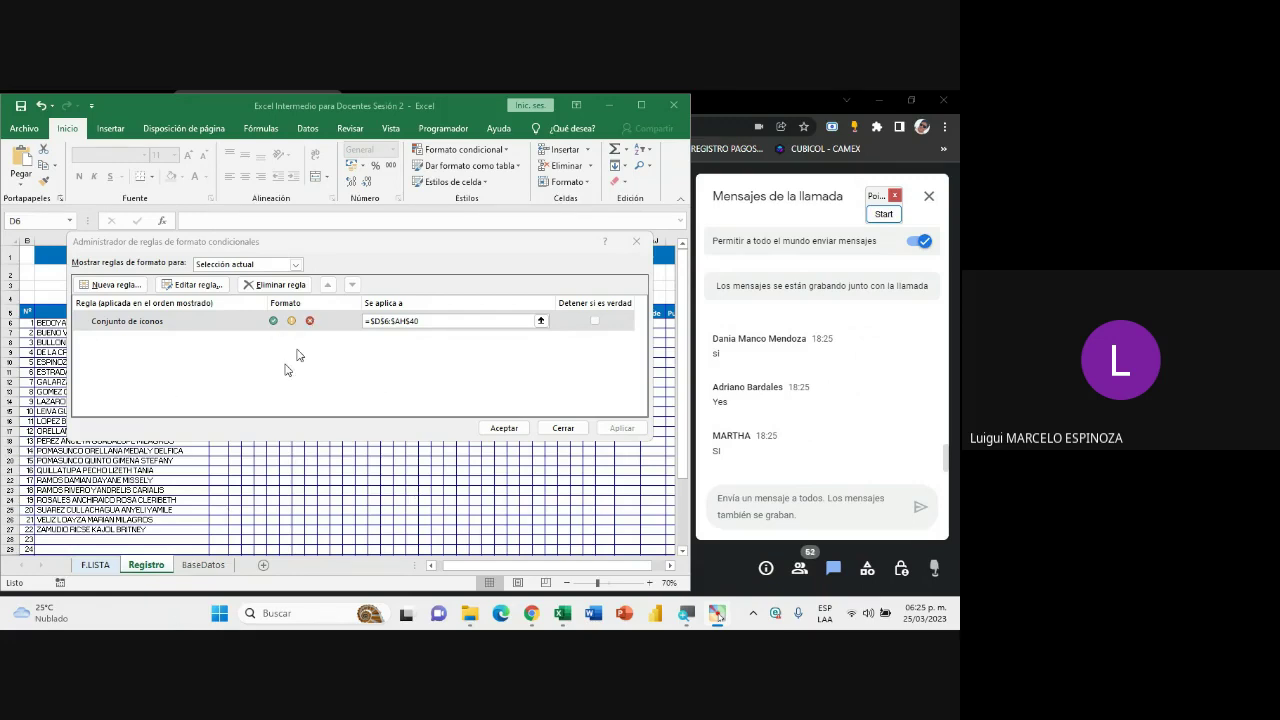
# - Select the Conjunto de iconos rule for $D$6:$AH$40, highlighting the Editar regla option
pyautogui.click(157, 323)
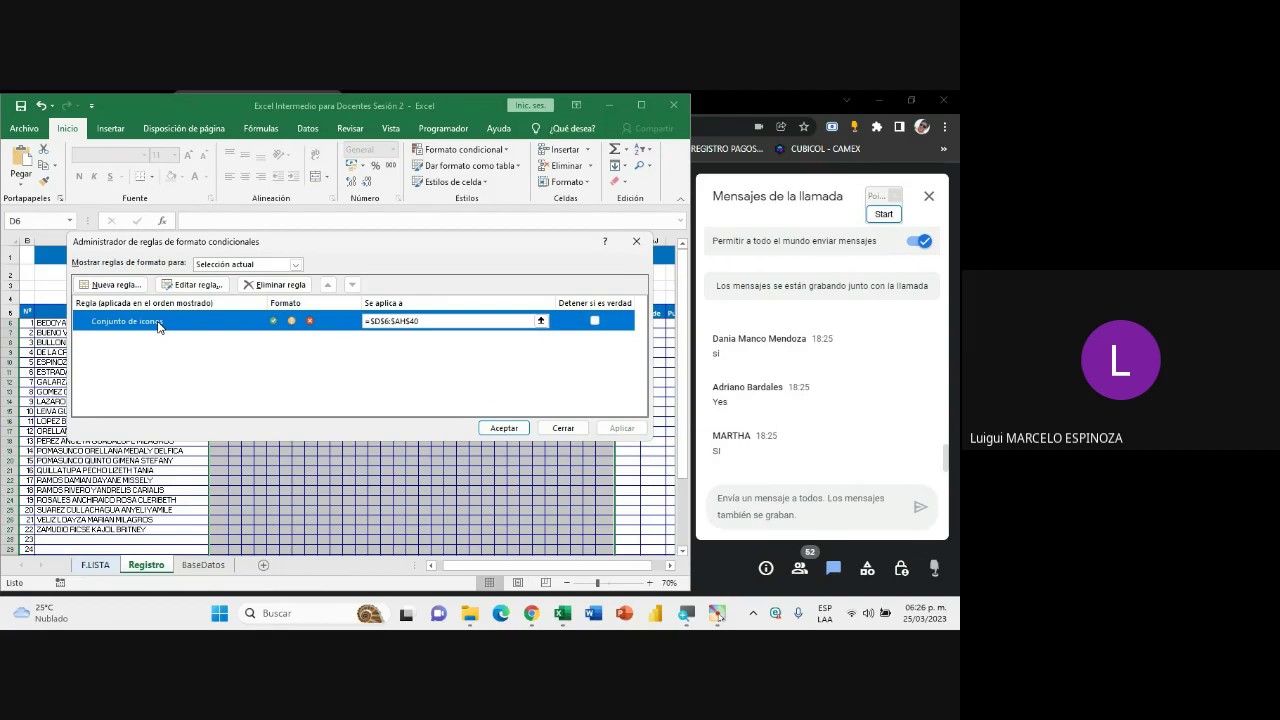
pyautogui.click(884, 214)
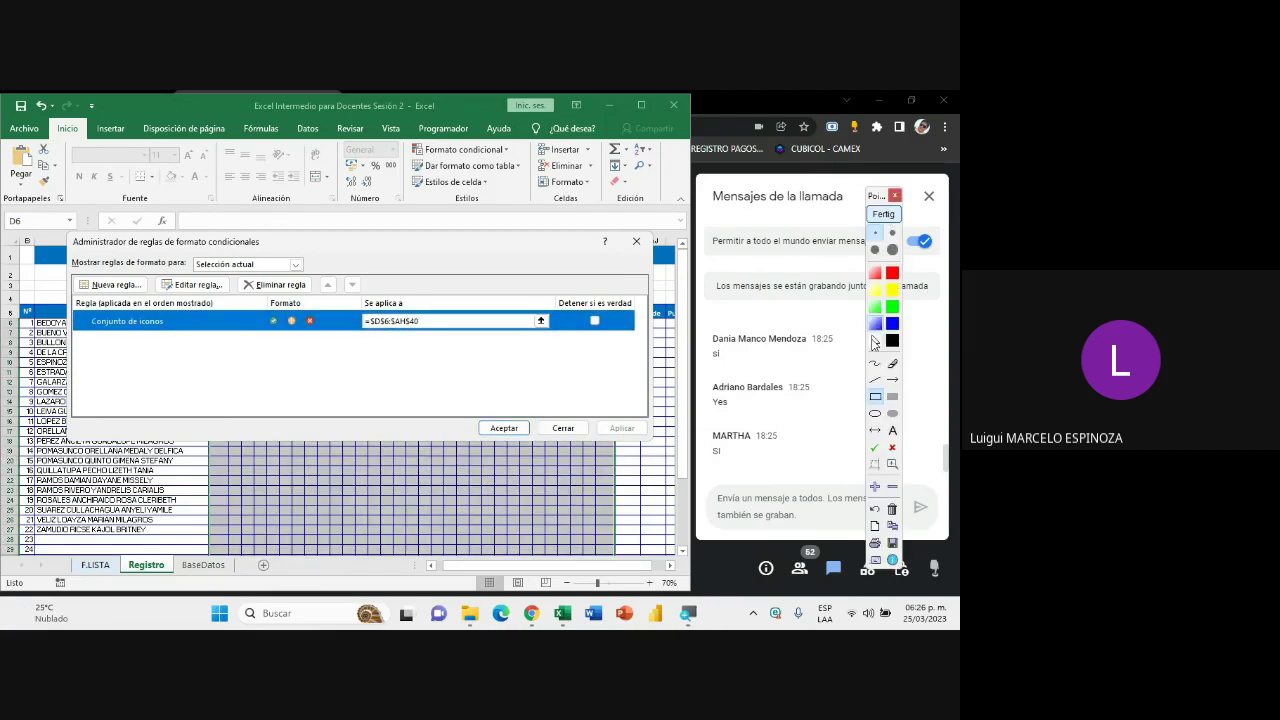
pyautogui.click(875, 397)
pyautogui.moveTo(152, 269); pyautogui.dragTo(232, 298)
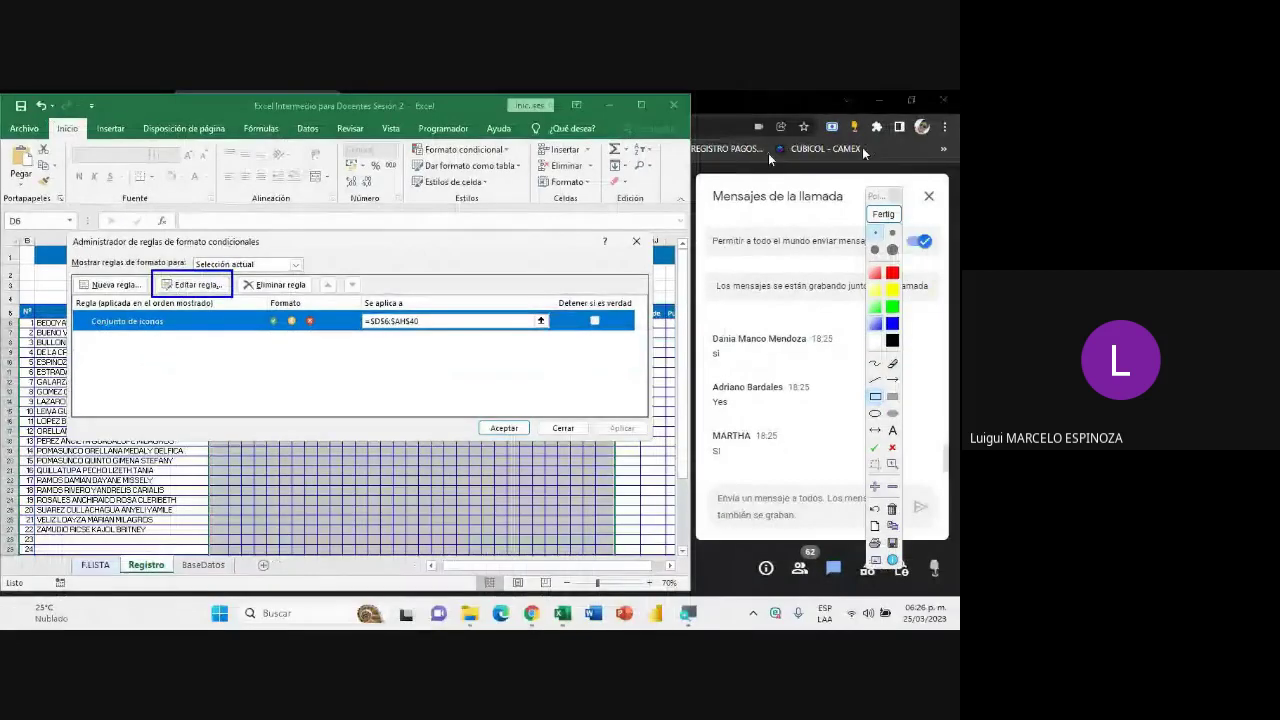
pyautogui.click(883, 214)
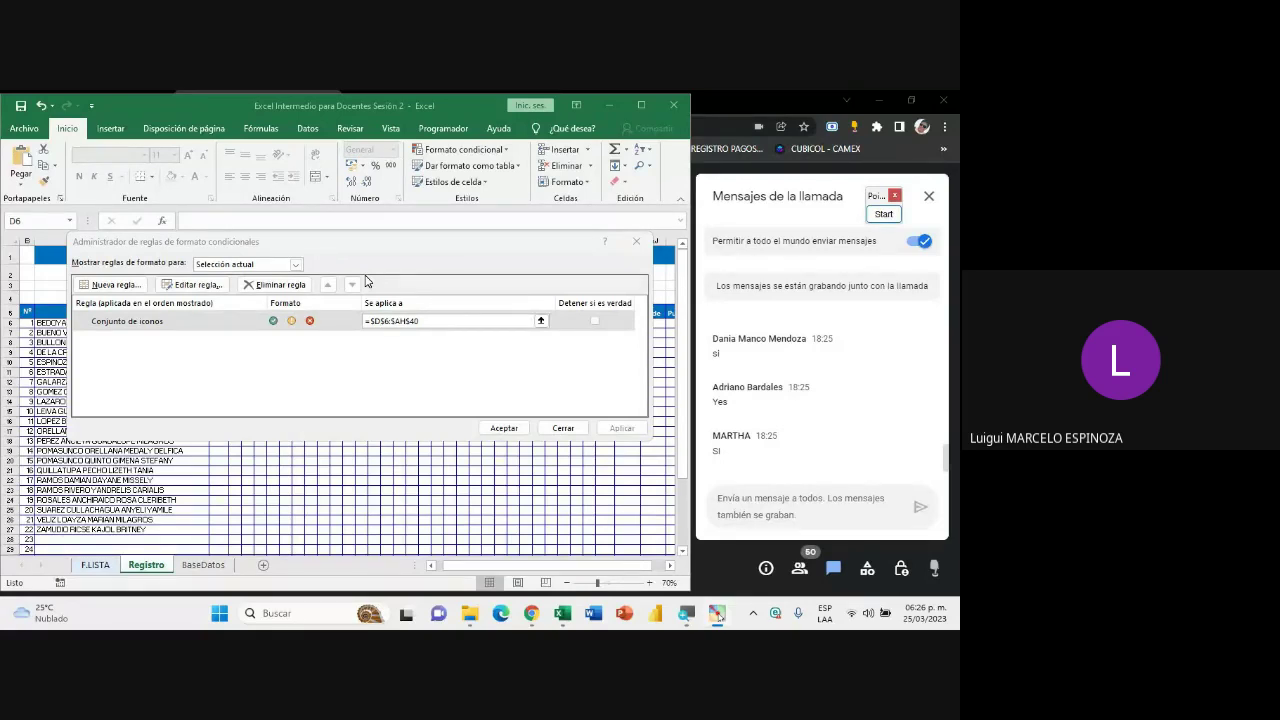
pyautogui.click(149, 322)
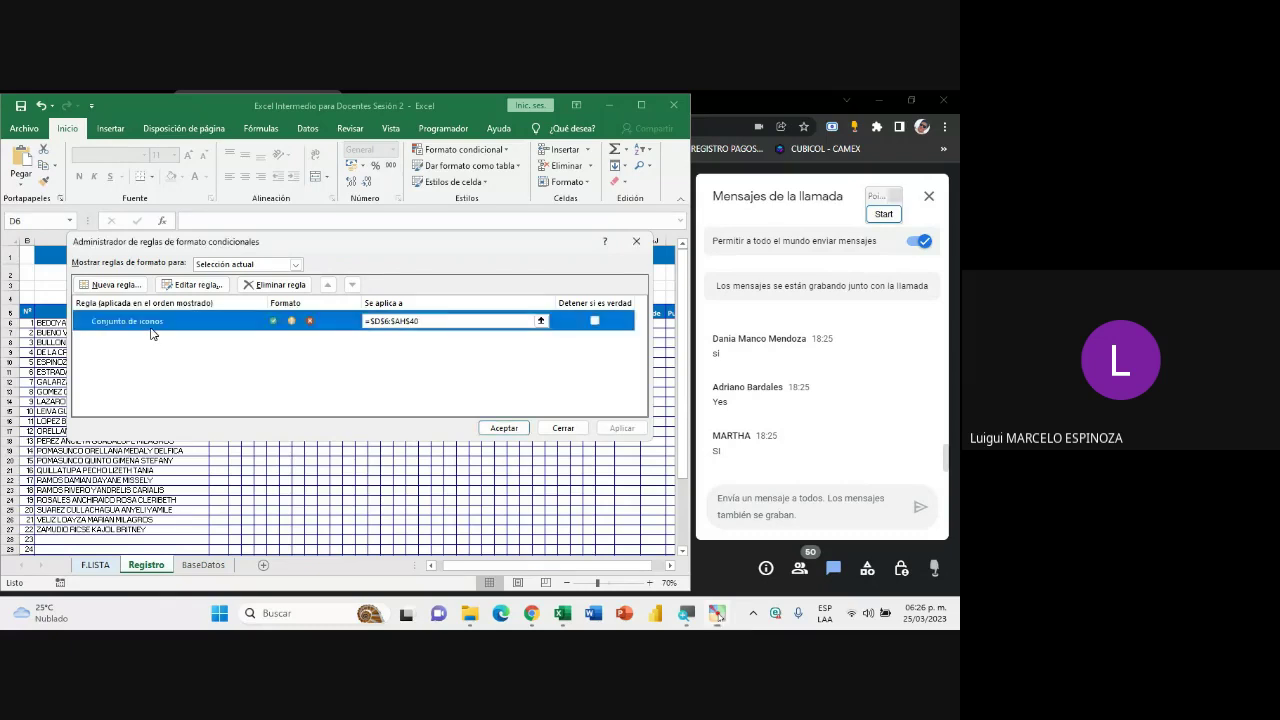
# - Open the icon set rule for editing and highlight its threshold Tipo settings
pyautogui.click(185, 289)
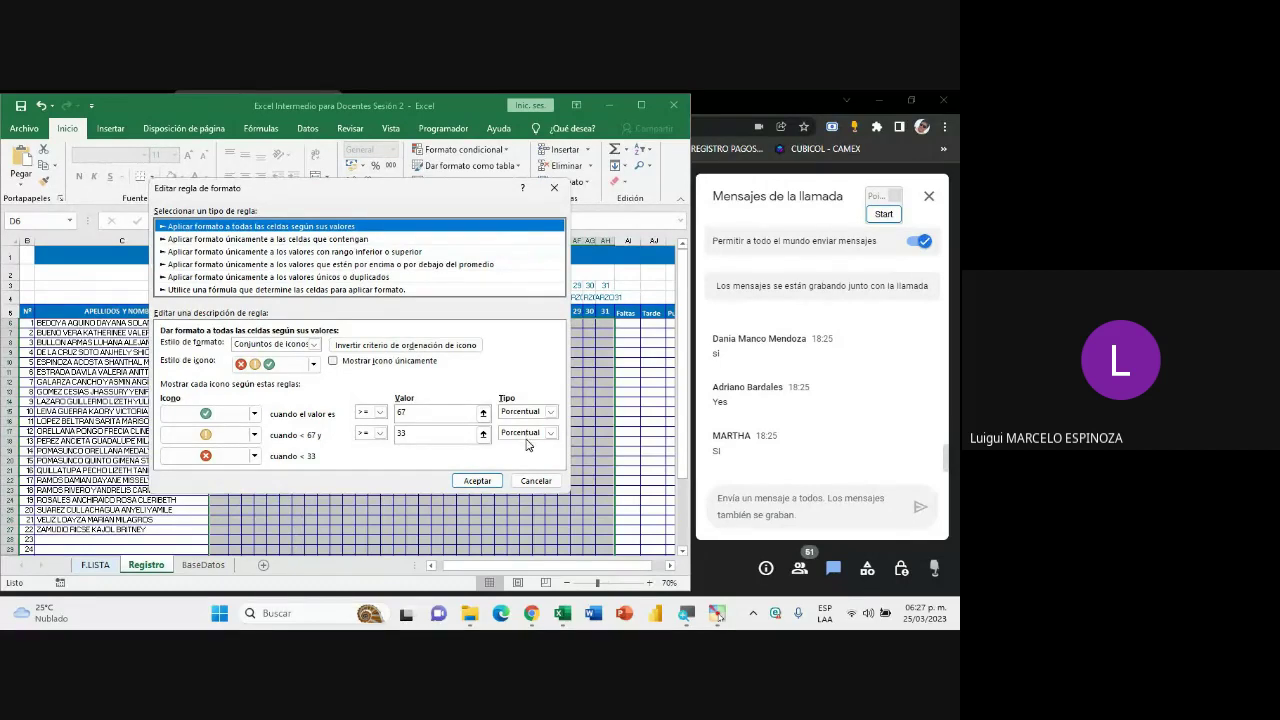
pyautogui.click(883, 214)
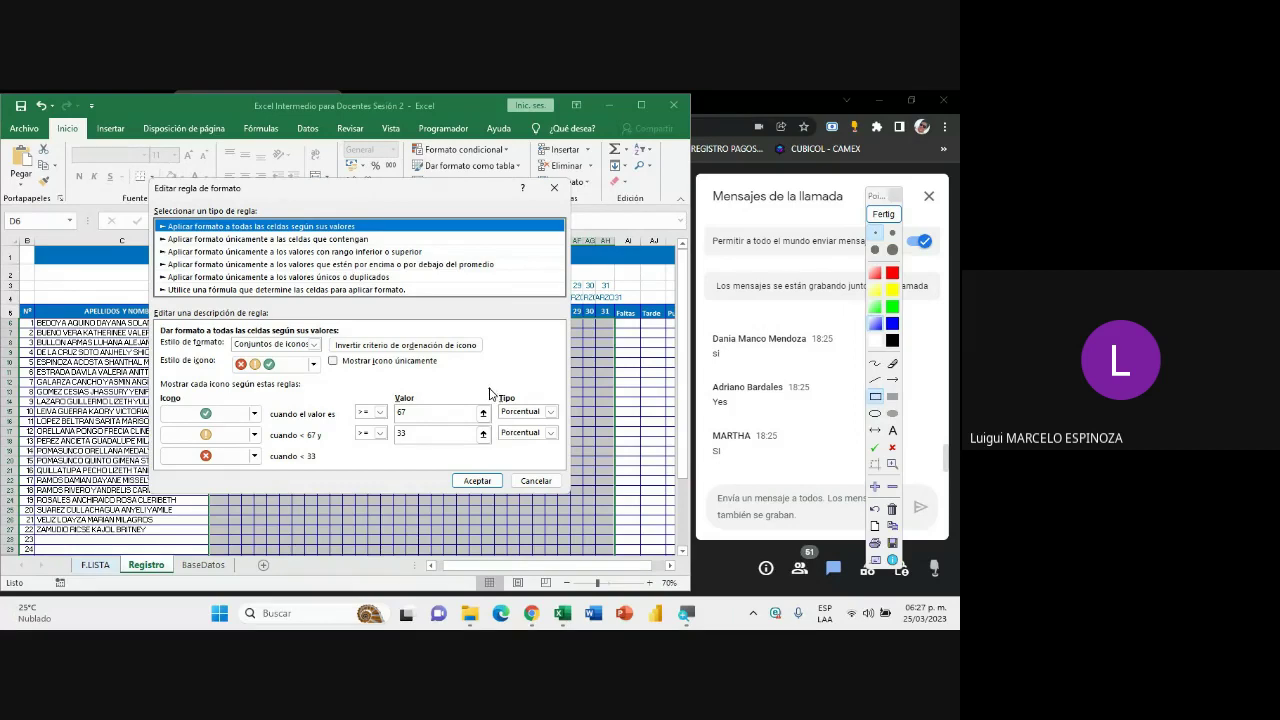
pyautogui.moveTo(489, 388); pyautogui.dragTo(567, 450)
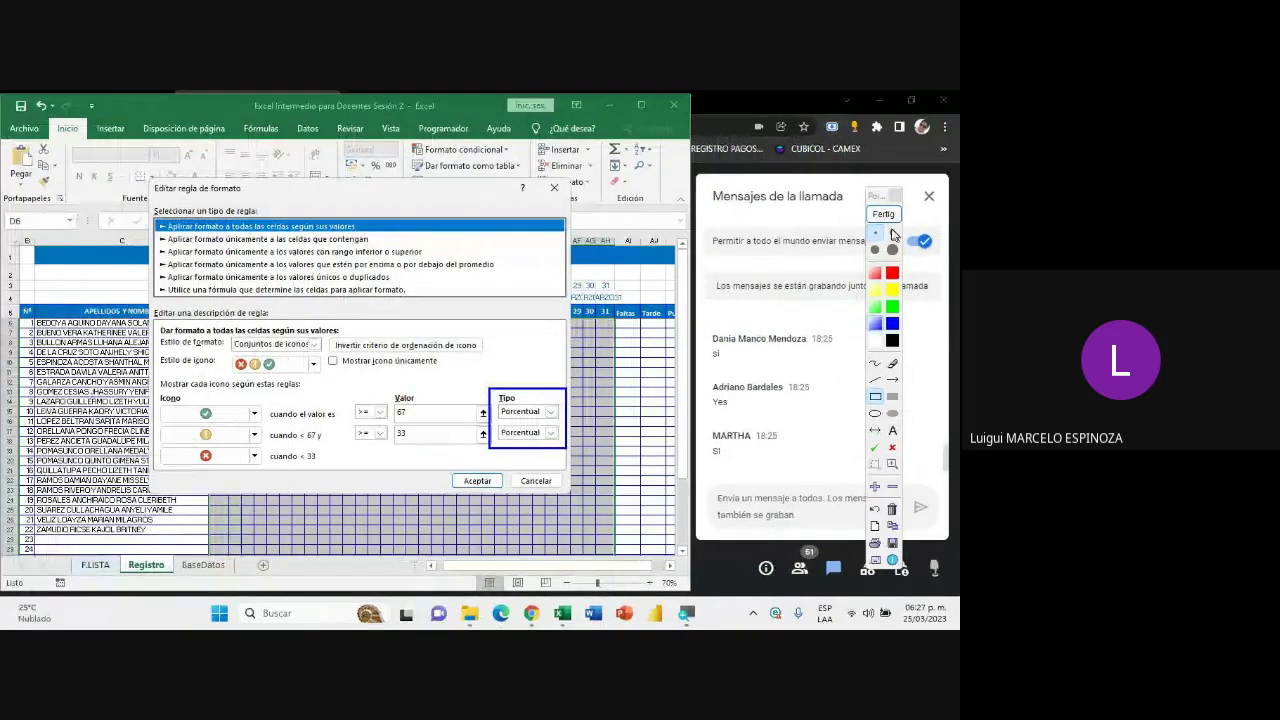
pyautogui.press('Escape')
# - Change both threshold Tipo dropdowns from Porcentual to Número
pyautogui.click(548, 411)
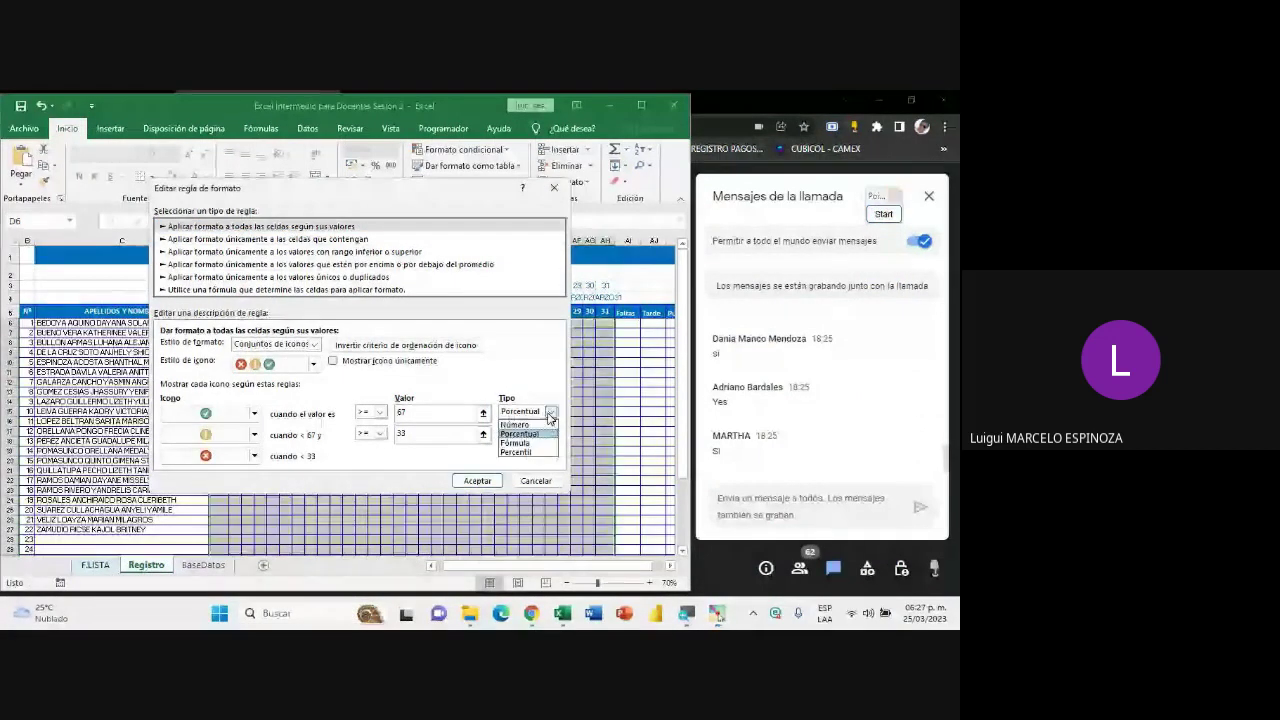
pyautogui.click(548, 411)
pyautogui.click(548, 411)
pyautogui.click(515, 424)
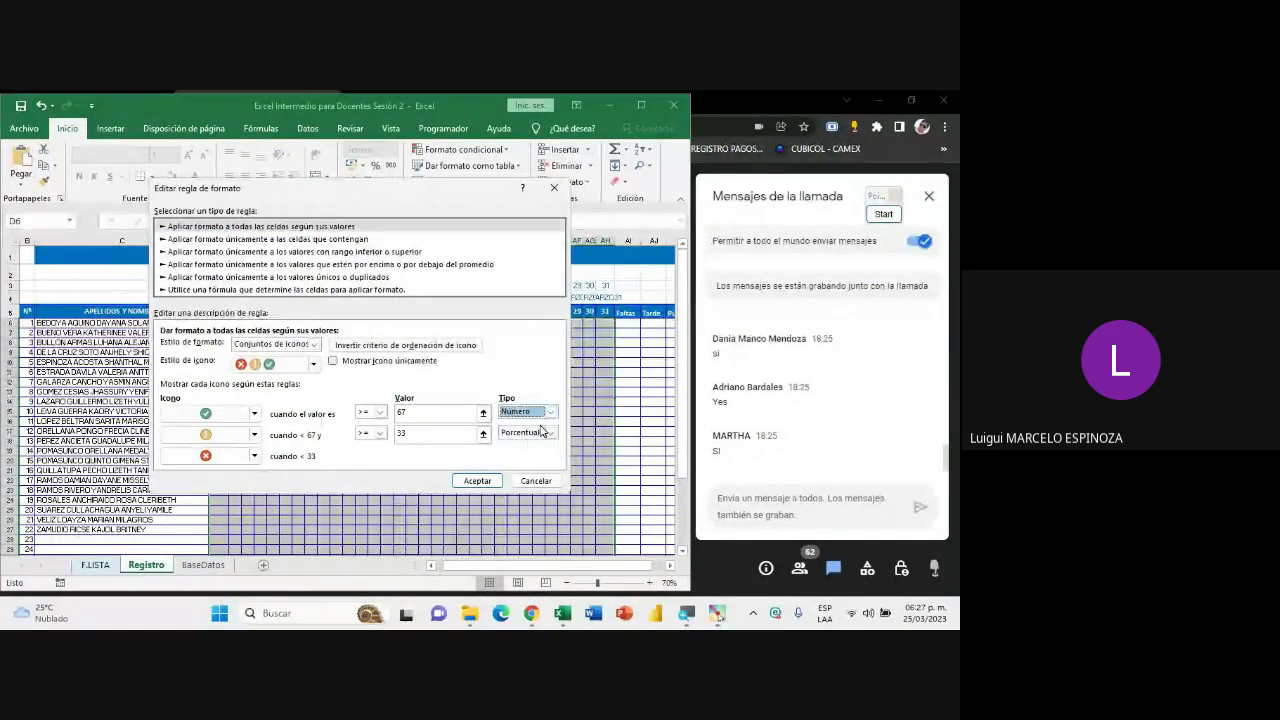
pyautogui.click(549, 432)
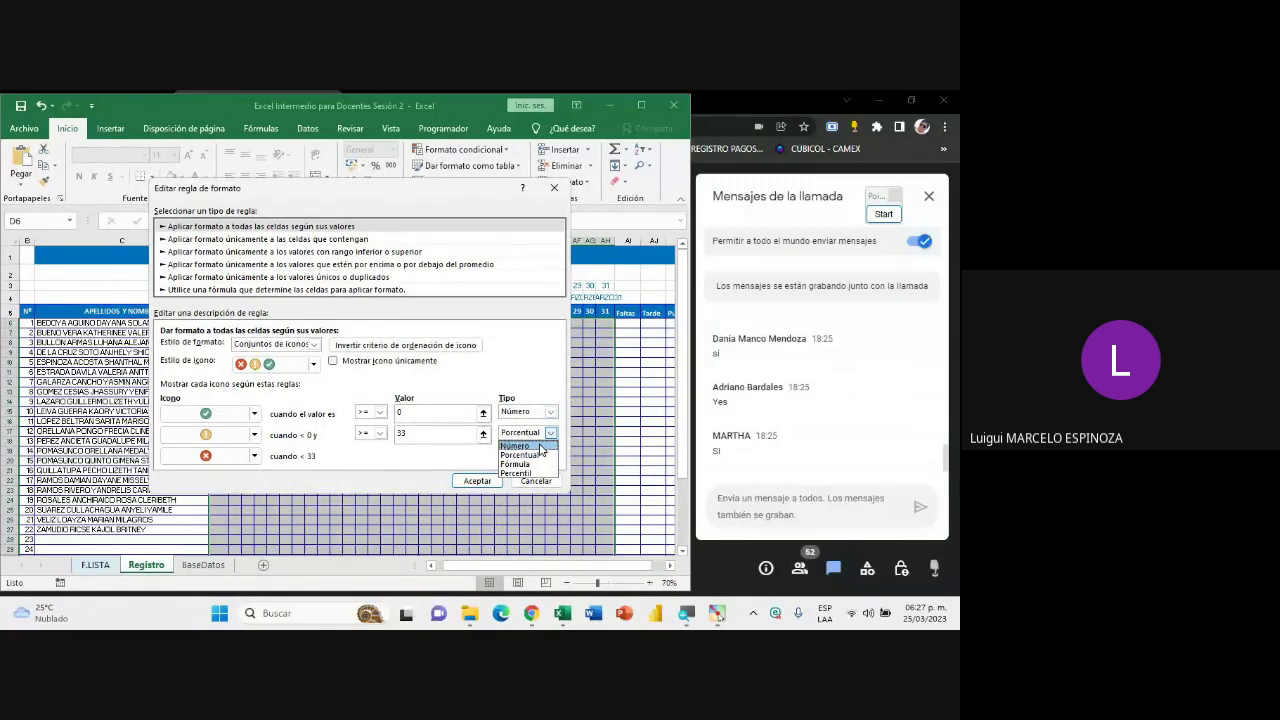
pyautogui.click(540, 448)
pyautogui.click(884, 214)
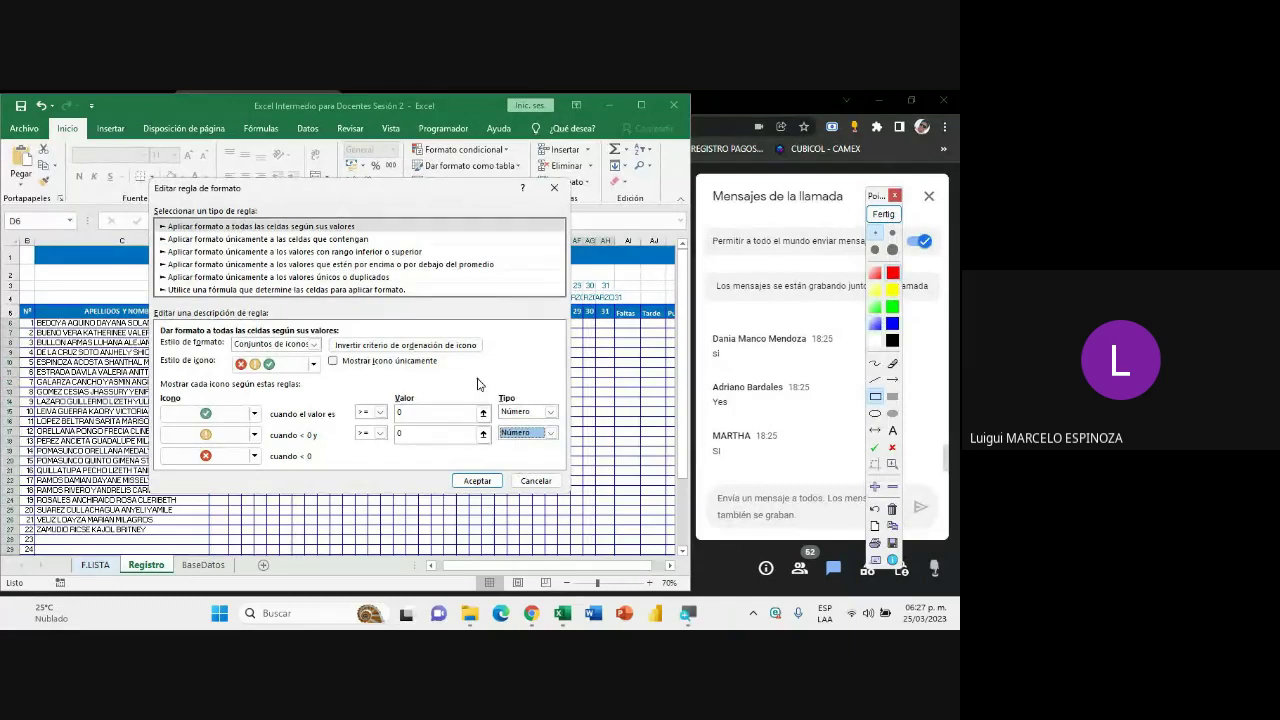
pyautogui.moveTo(490, 386); pyautogui.dragTo(565, 452)
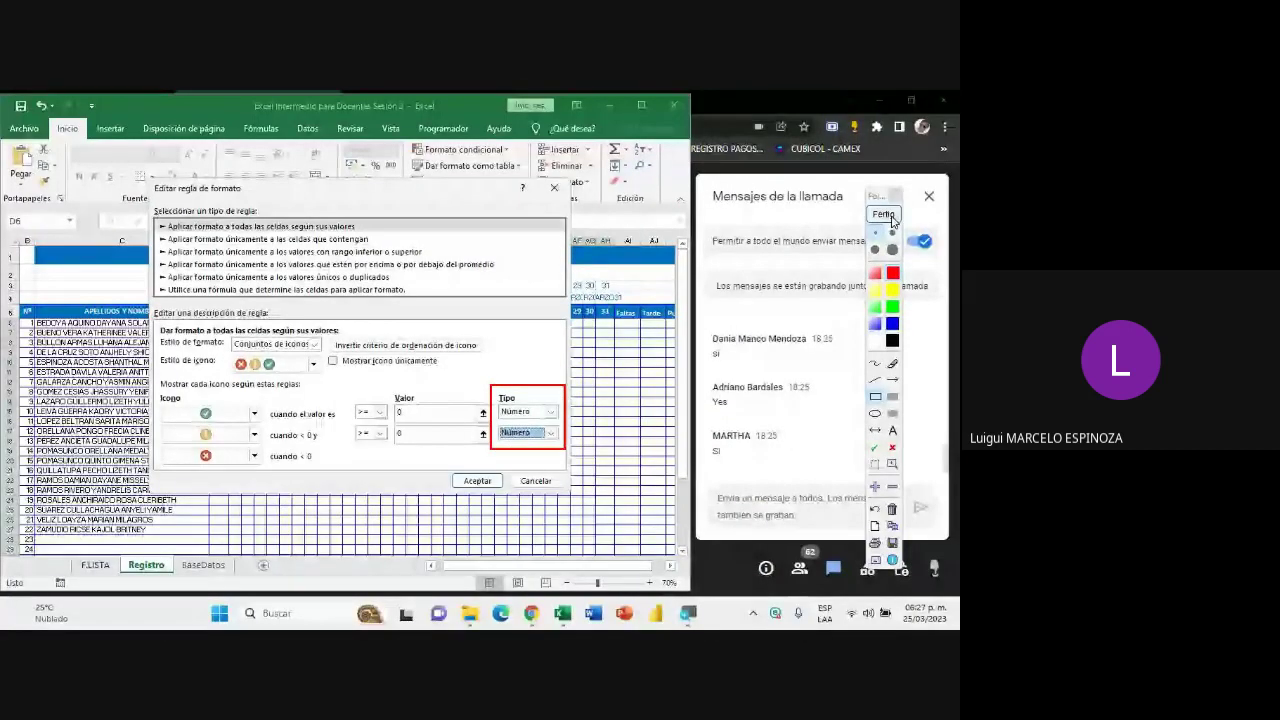
pyautogui.click(884, 214)
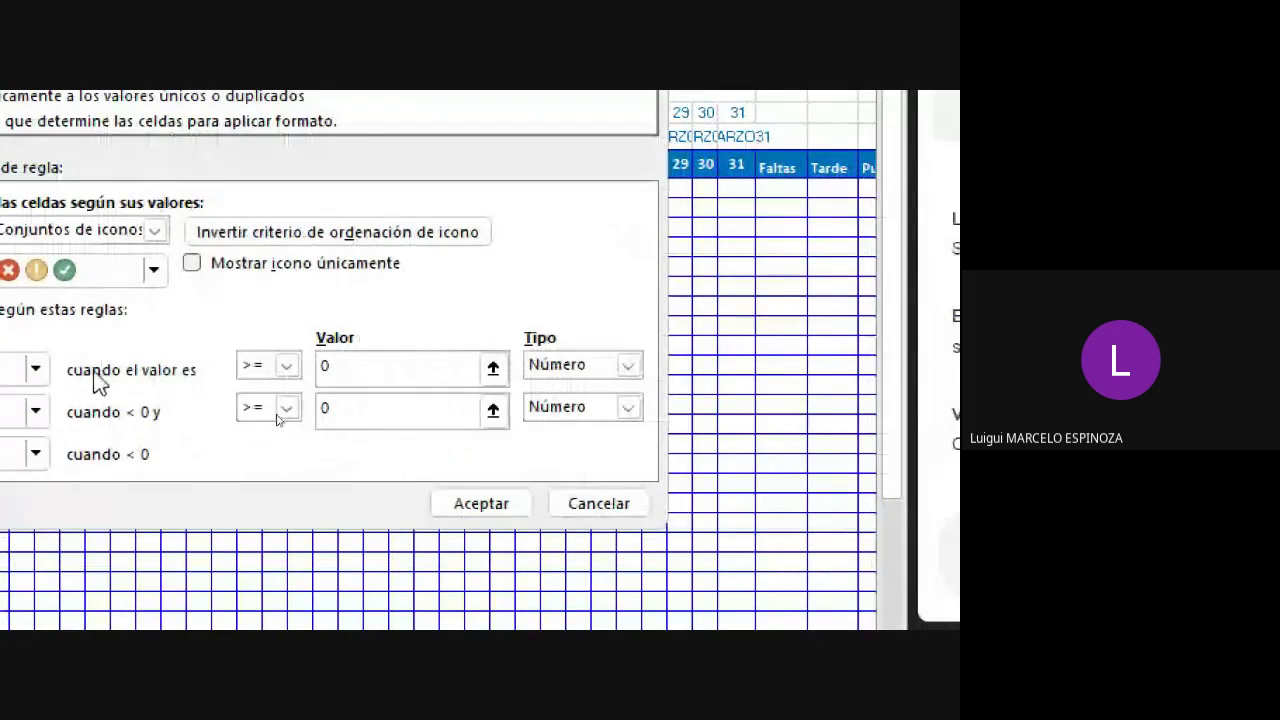
# - Enter threshold values 2 for the check and 1 for the exclamation, leaving the cross below 1
pyautogui.click(514, 366)
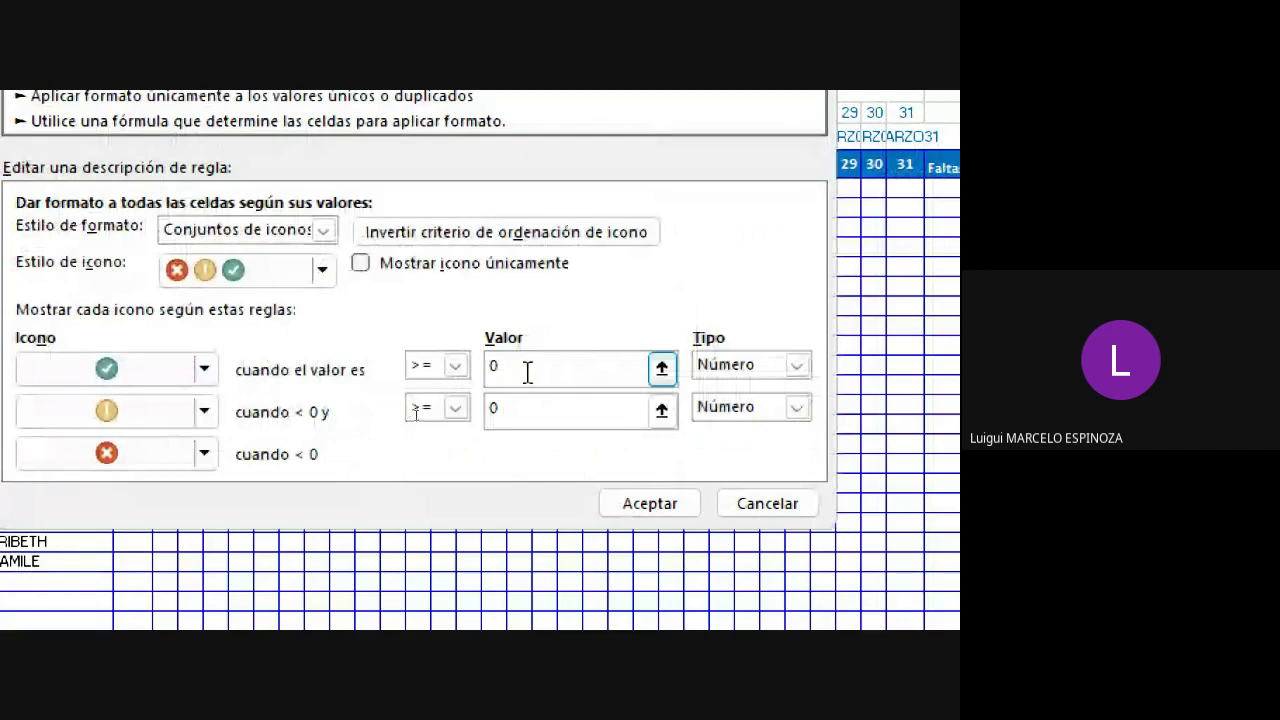
pyautogui.doubleClick(486, 367)
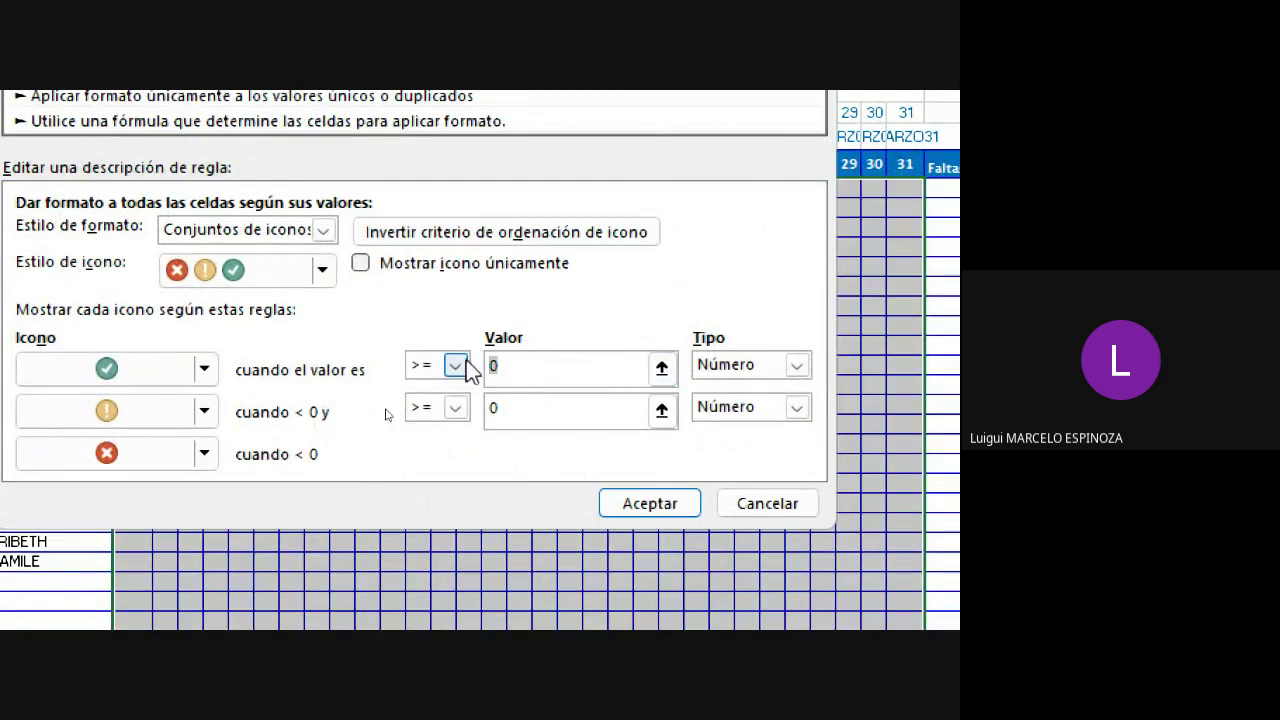
pyautogui.write('2')
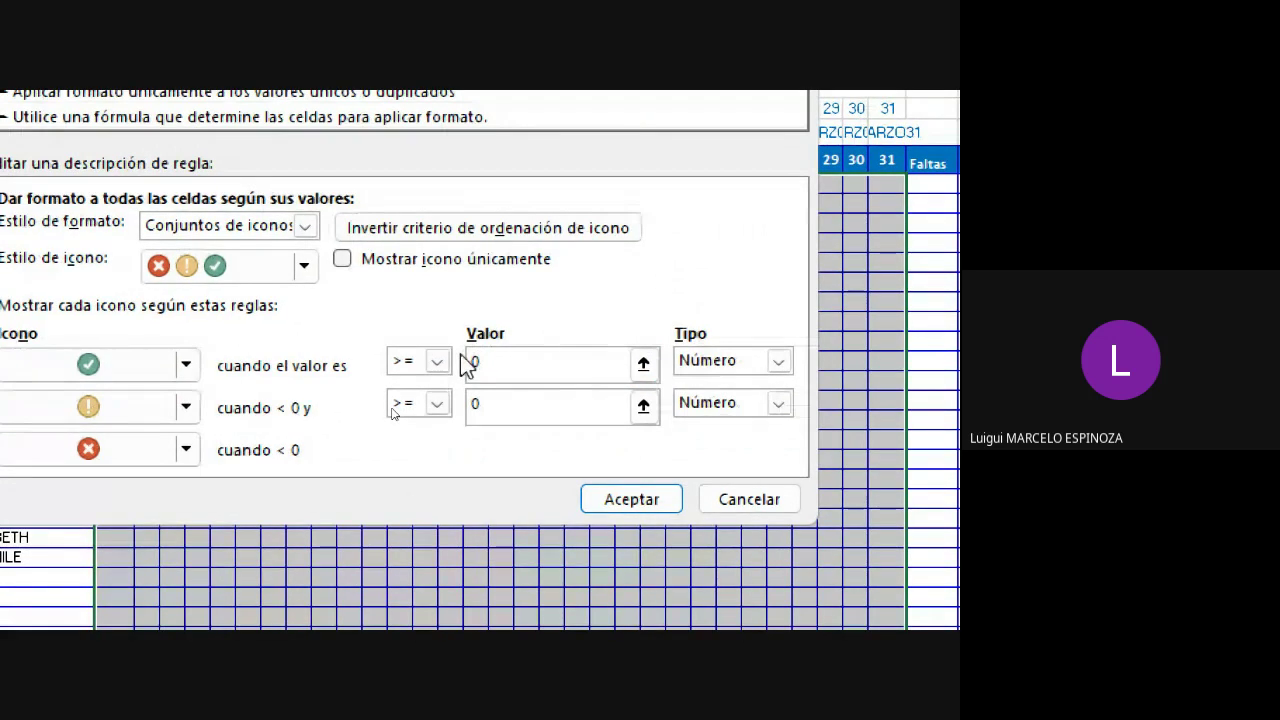
pyautogui.write('222')
pyautogui.click(540, 402)
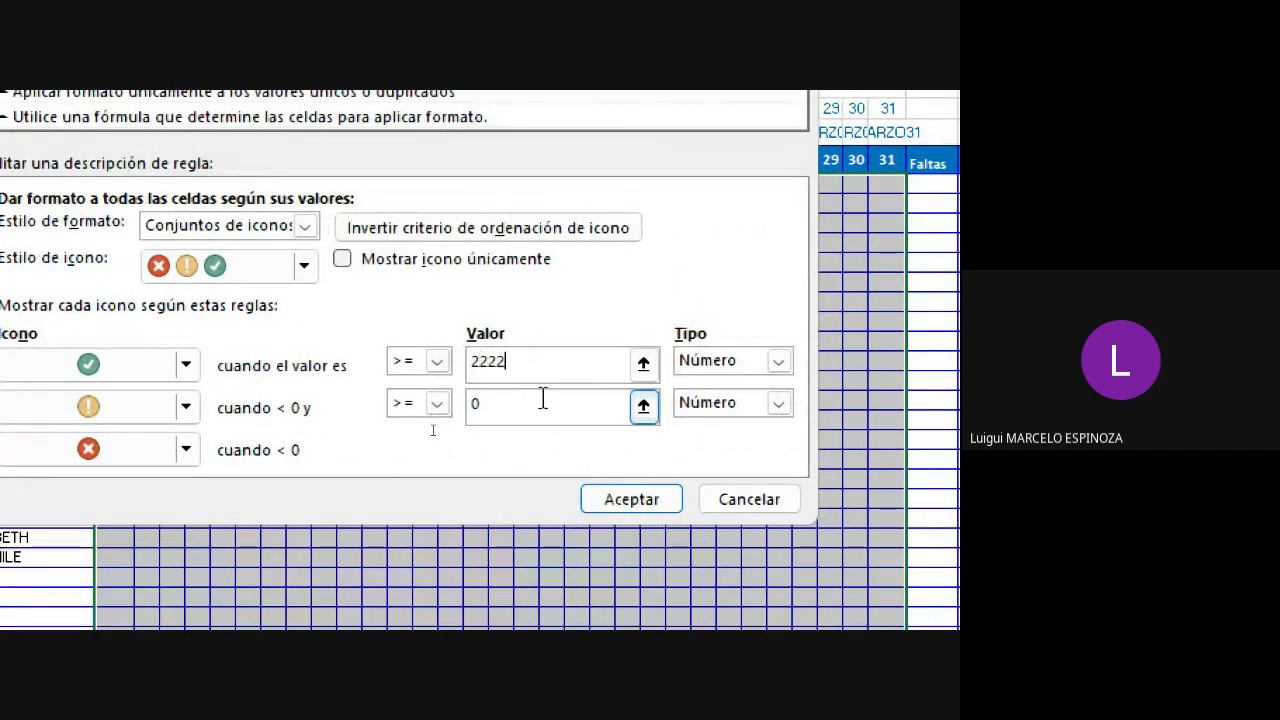
pyautogui.press('BackSpace')
pyautogui.press('BackSpace')
pyautogui.press('BackSpace')
pyautogui.click(540, 402)
pyautogui.press('BackSpace')
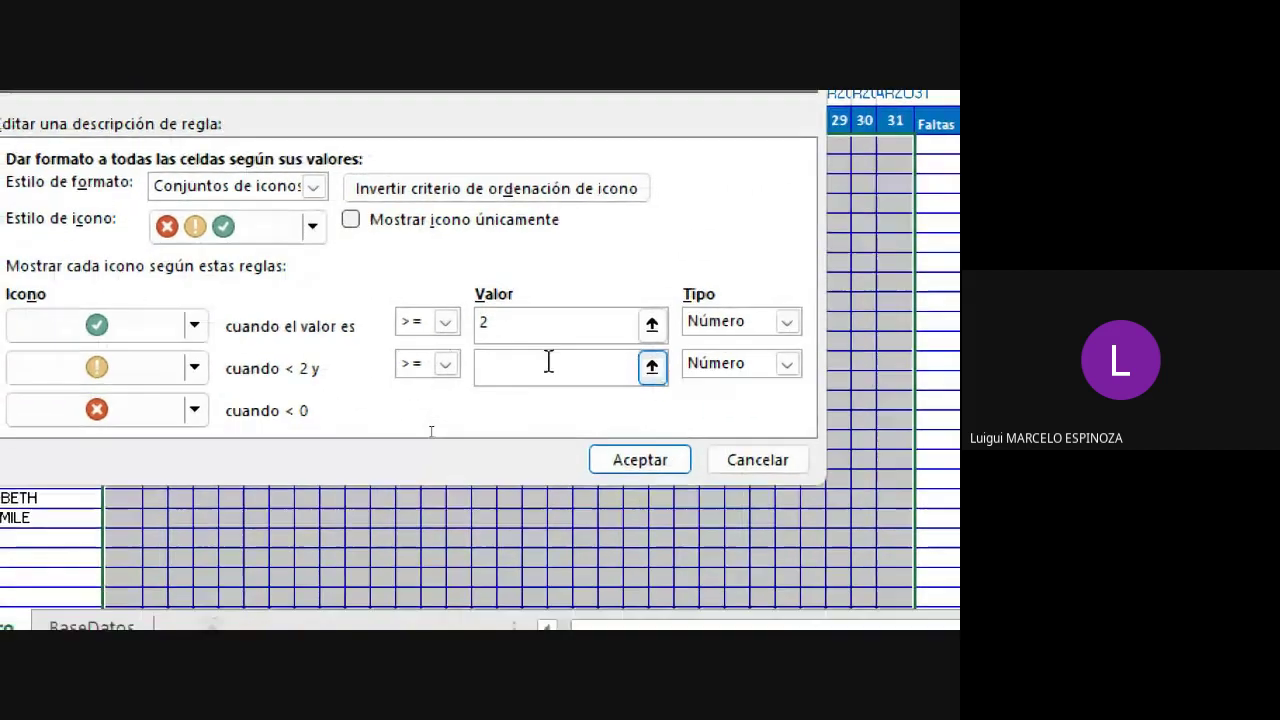
pyautogui.write('1')
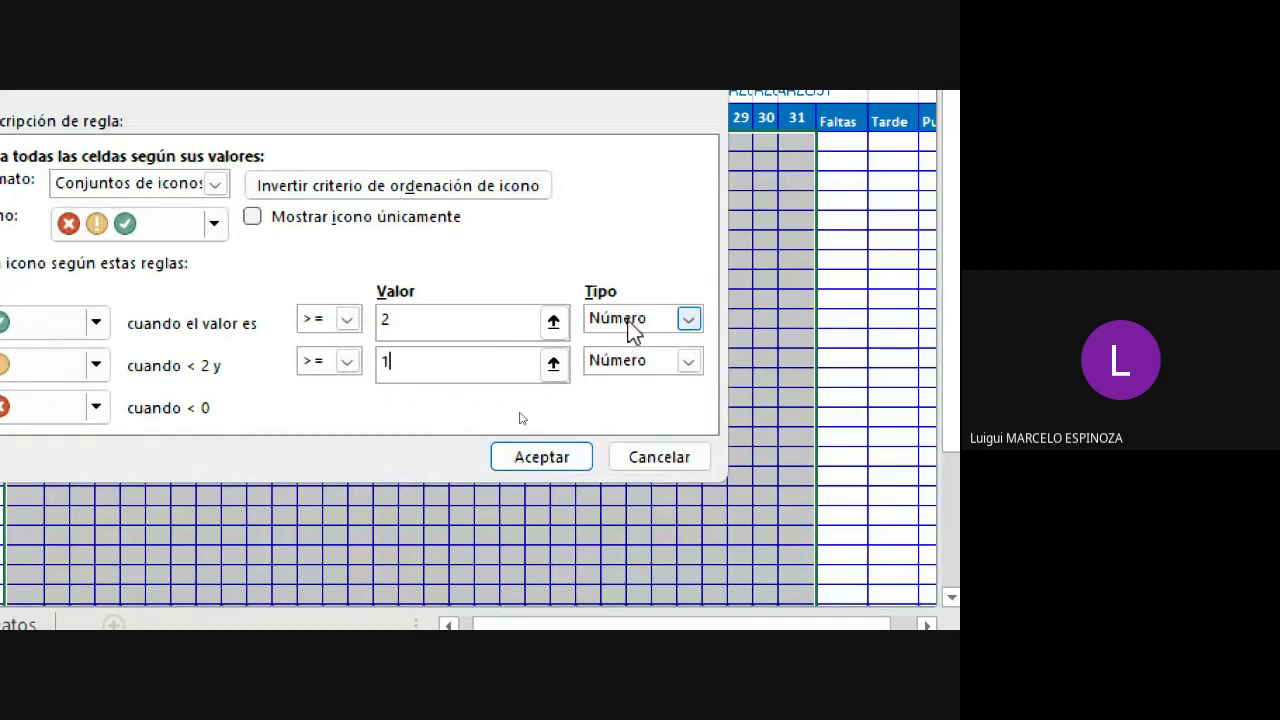
pyautogui.click(431, 325)
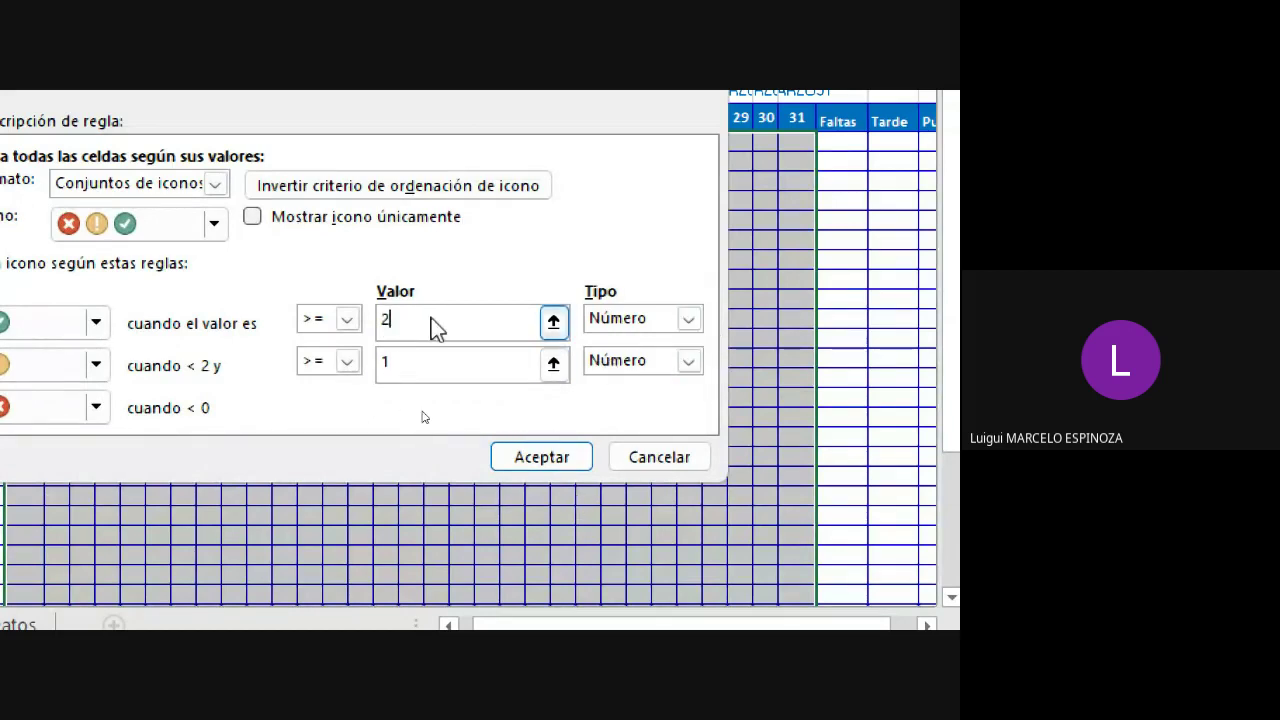
pyautogui.click(440, 360)
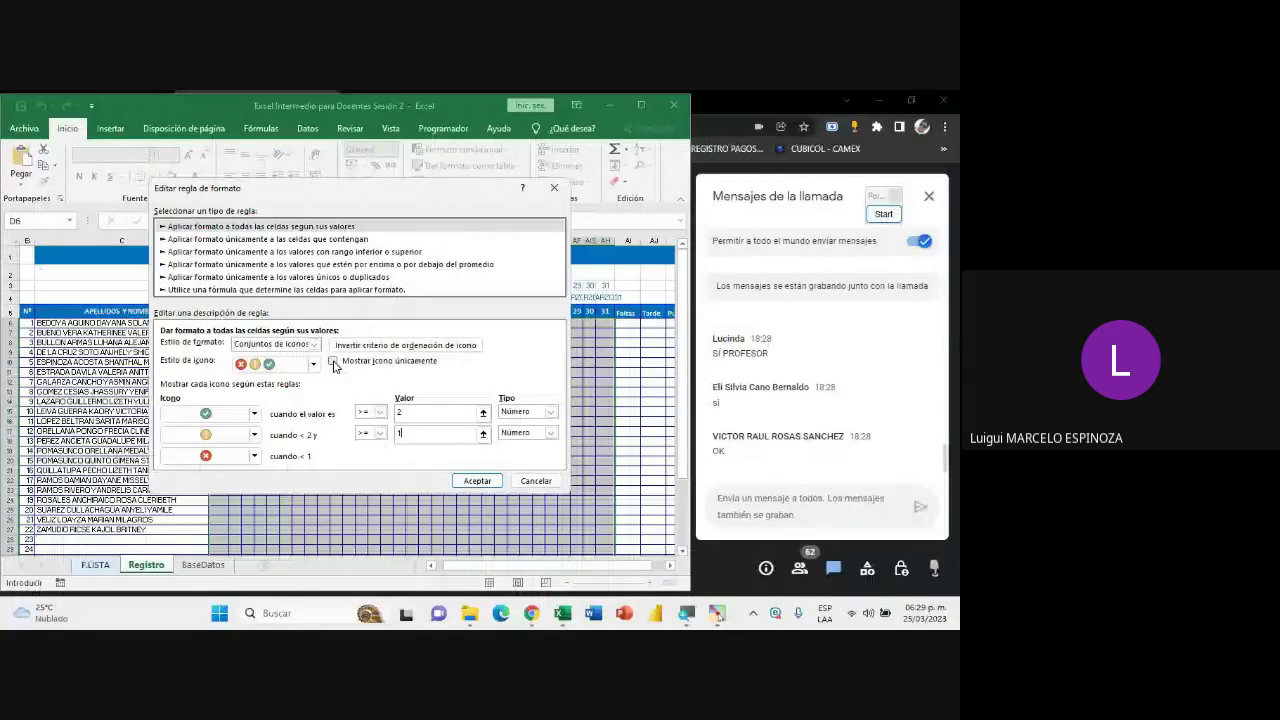
# - Tick Mostrar icono únicamente and confirm both the Edit Rule dialog and the Rules Manager
pyautogui.click(333, 362)
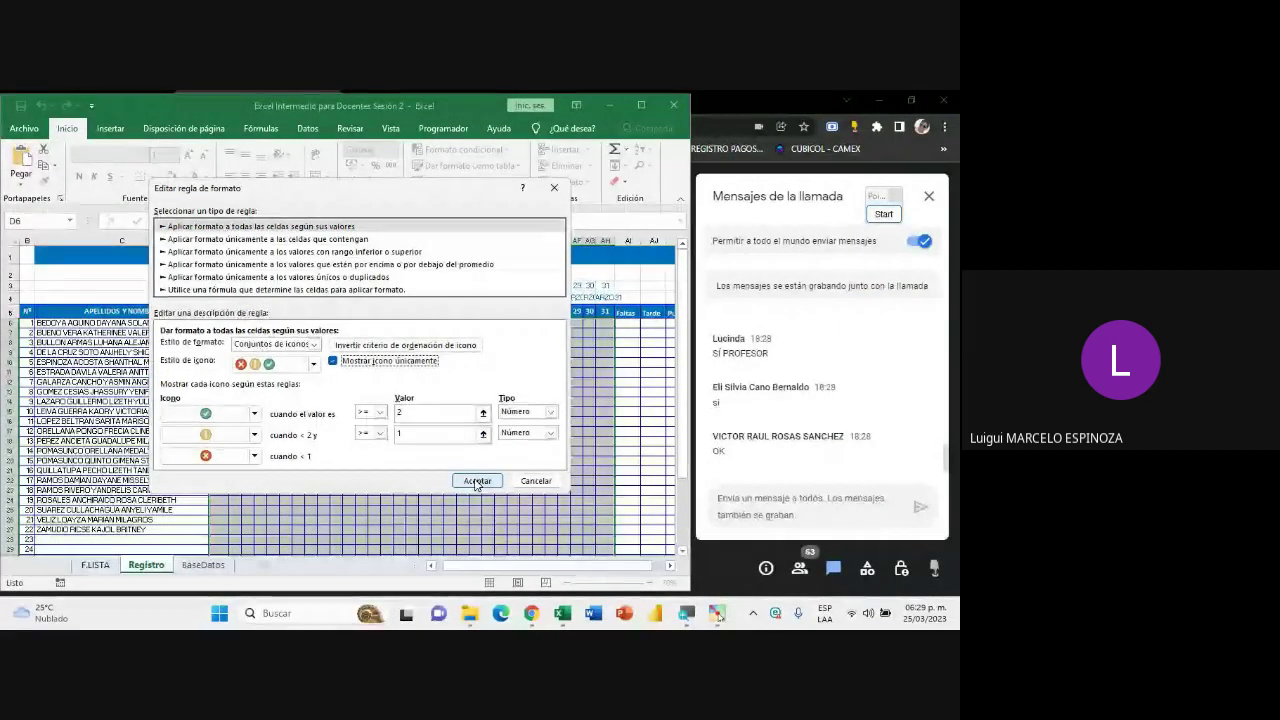
pyautogui.click(476, 481)
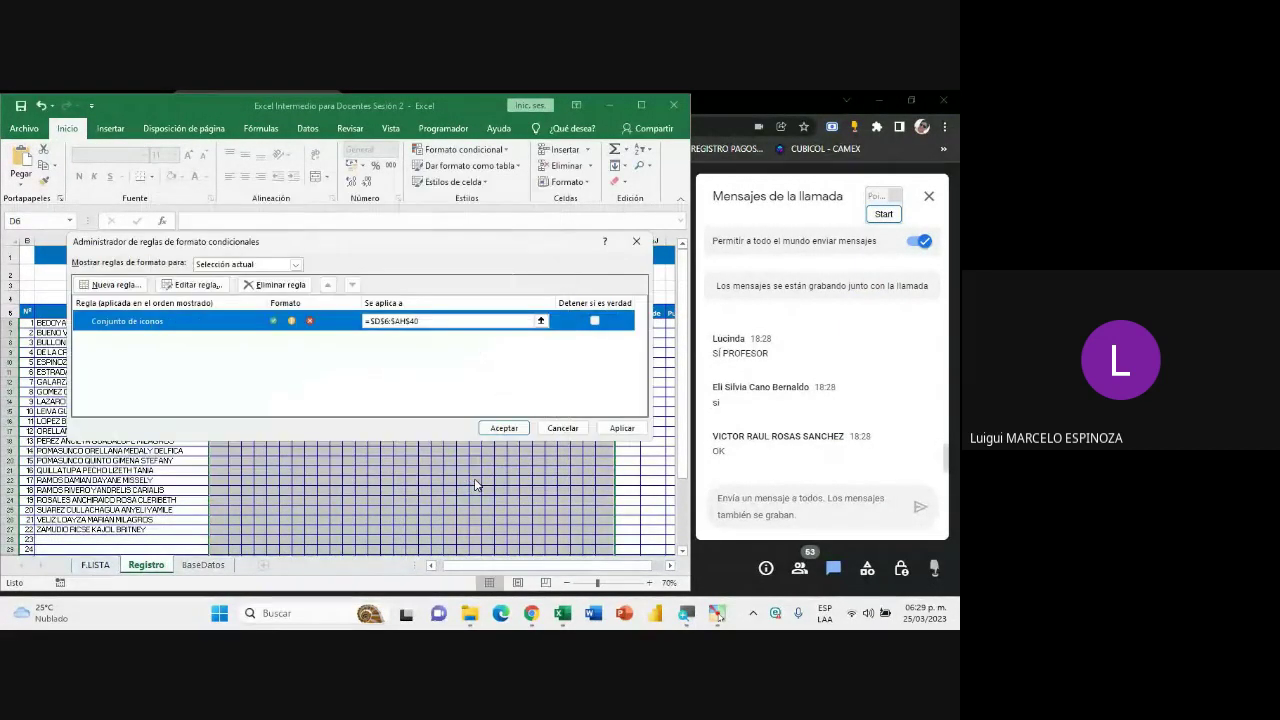
pyautogui.click(505, 428)
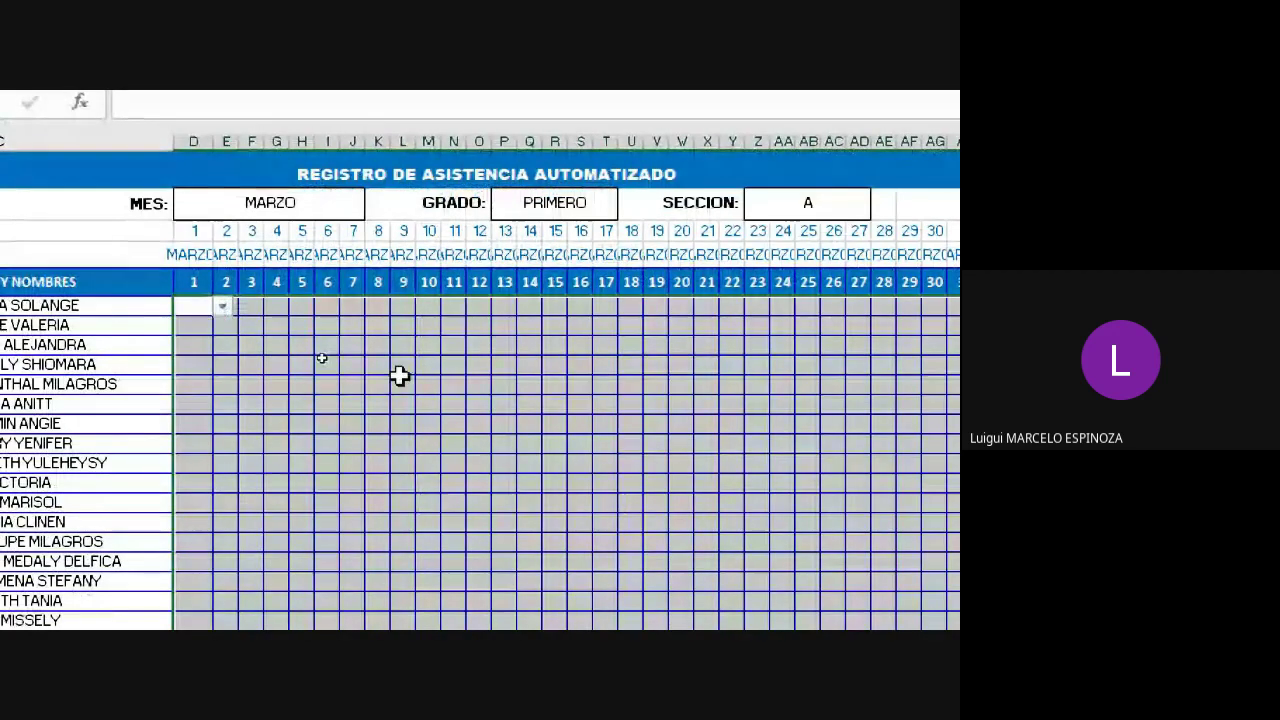
# - Pick 0, 1, then 2 from D6's dropdown, ending with the green check shown
pyautogui.click(399, 375)
pyautogui.click(197, 306)
pyautogui.click(223, 308)
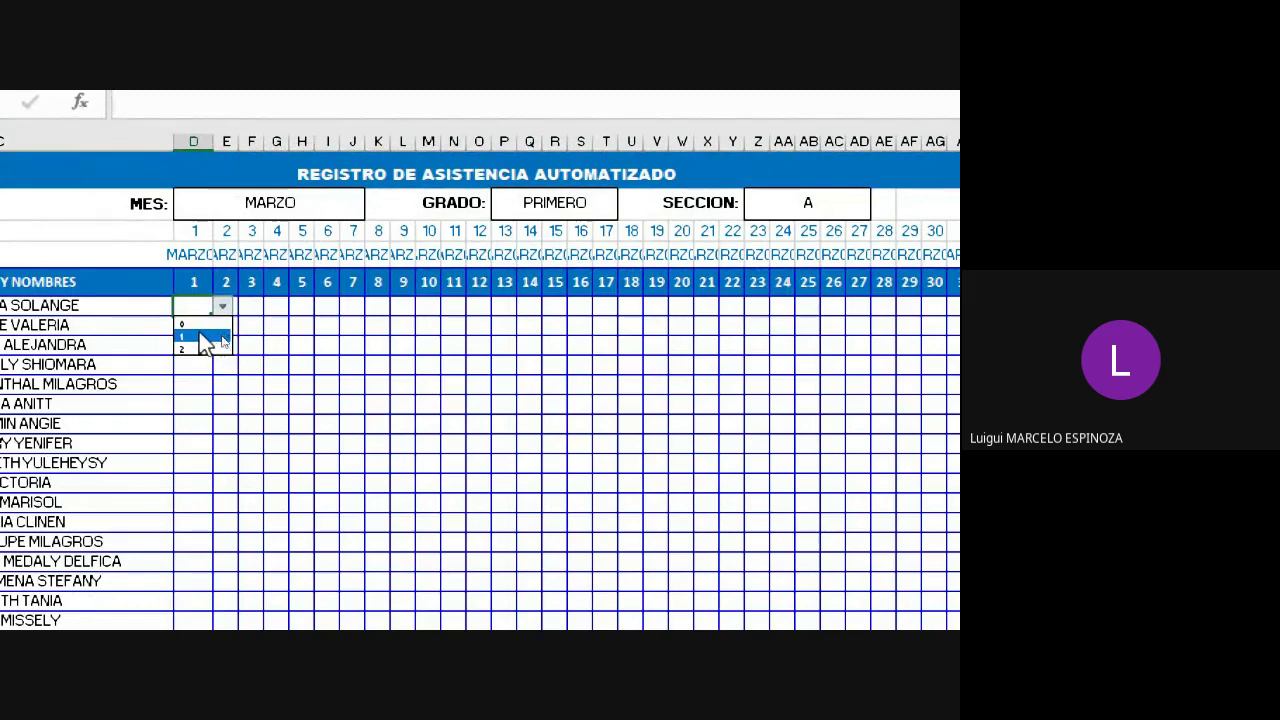
pyautogui.click(190, 324)
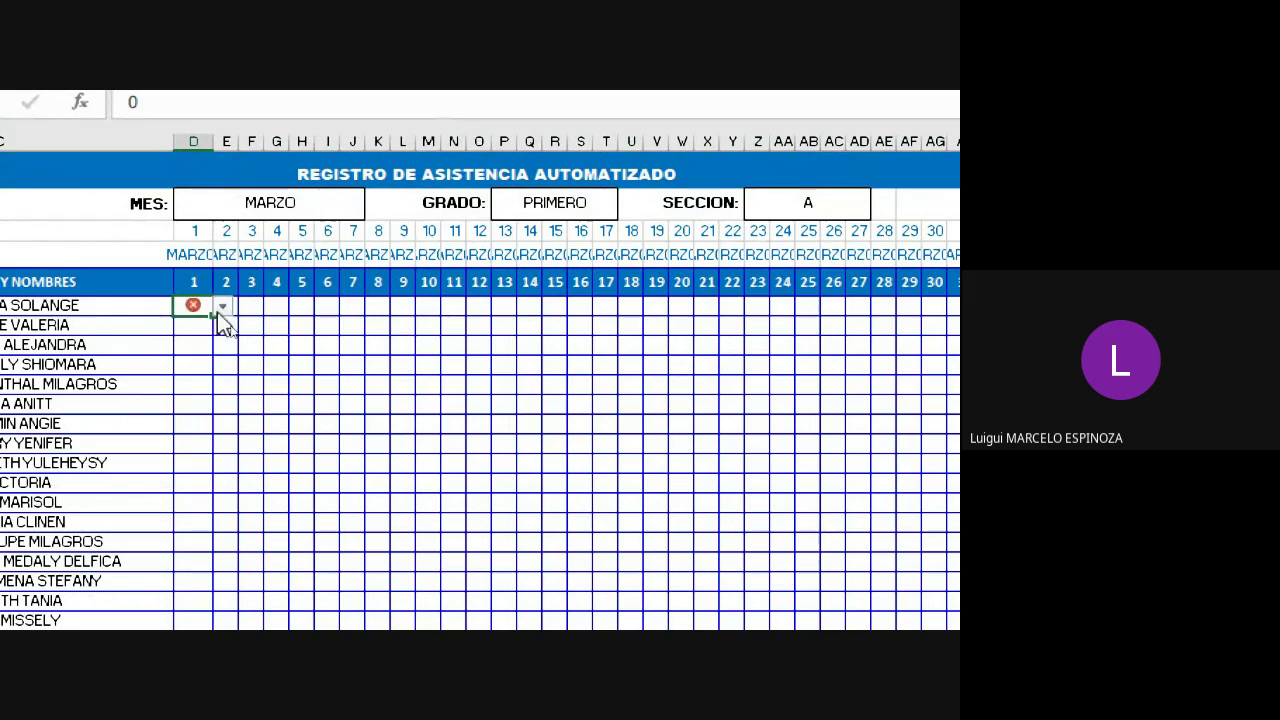
pyautogui.click(224, 310)
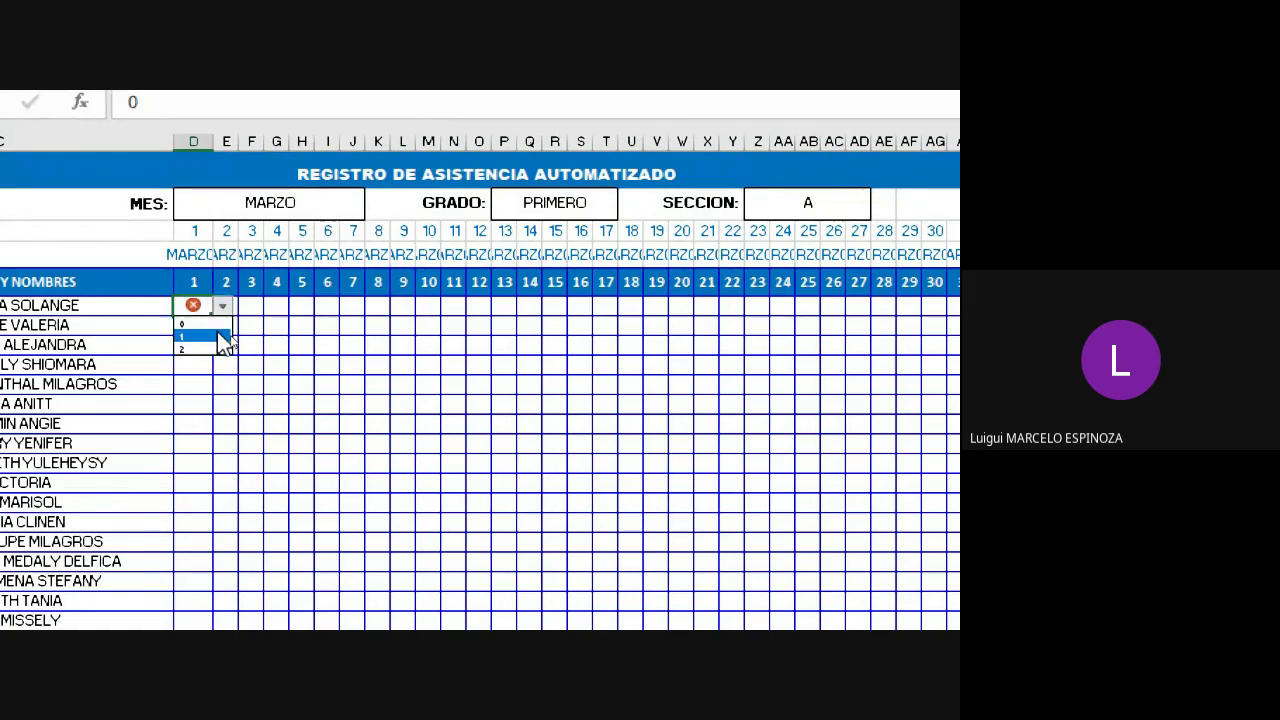
pyautogui.click(216, 334)
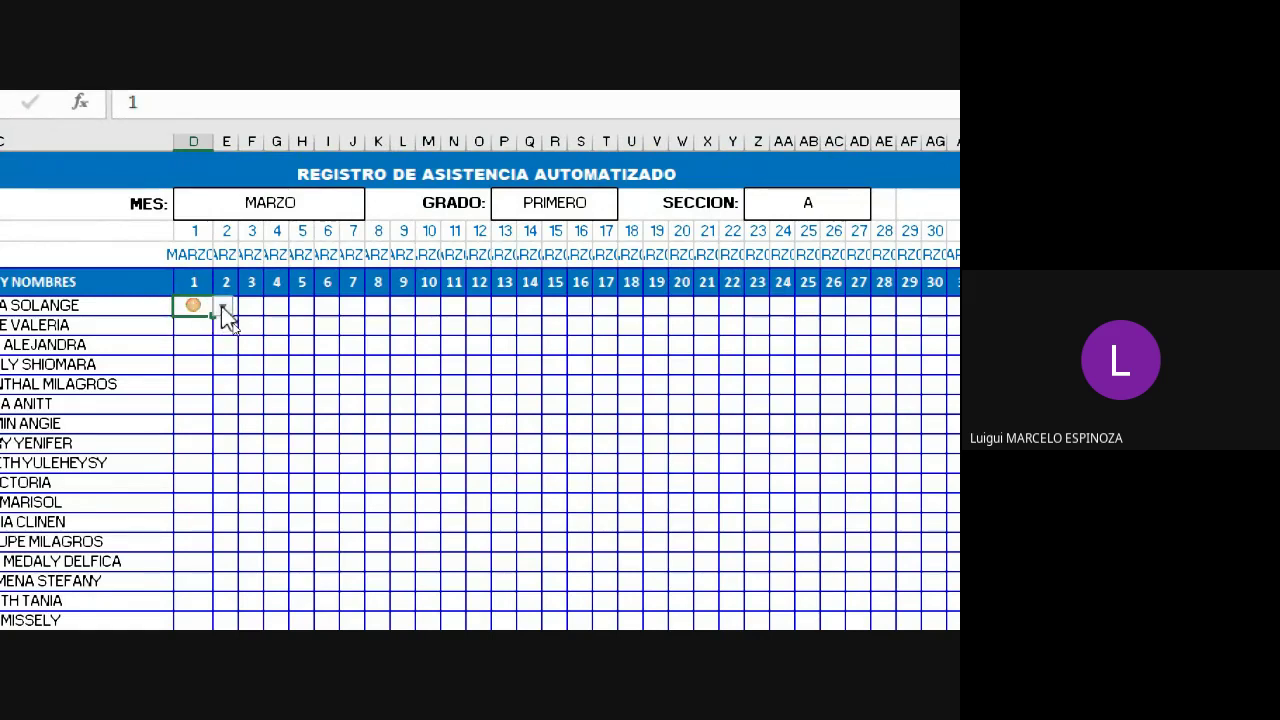
pyautogui.click(224, 310)
pyautogui.click(212, 350)
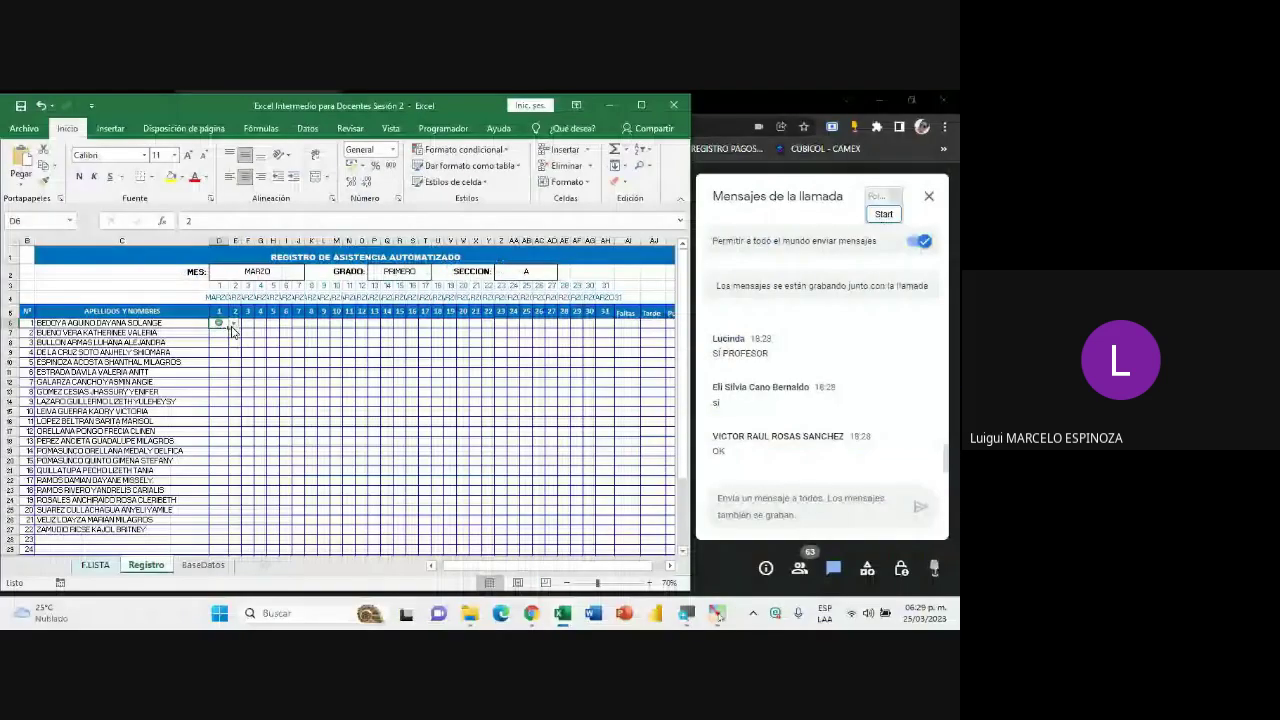
# - Maximize the Excel window and scroll back to the attendance grid
pyautogui.click(262, 401)
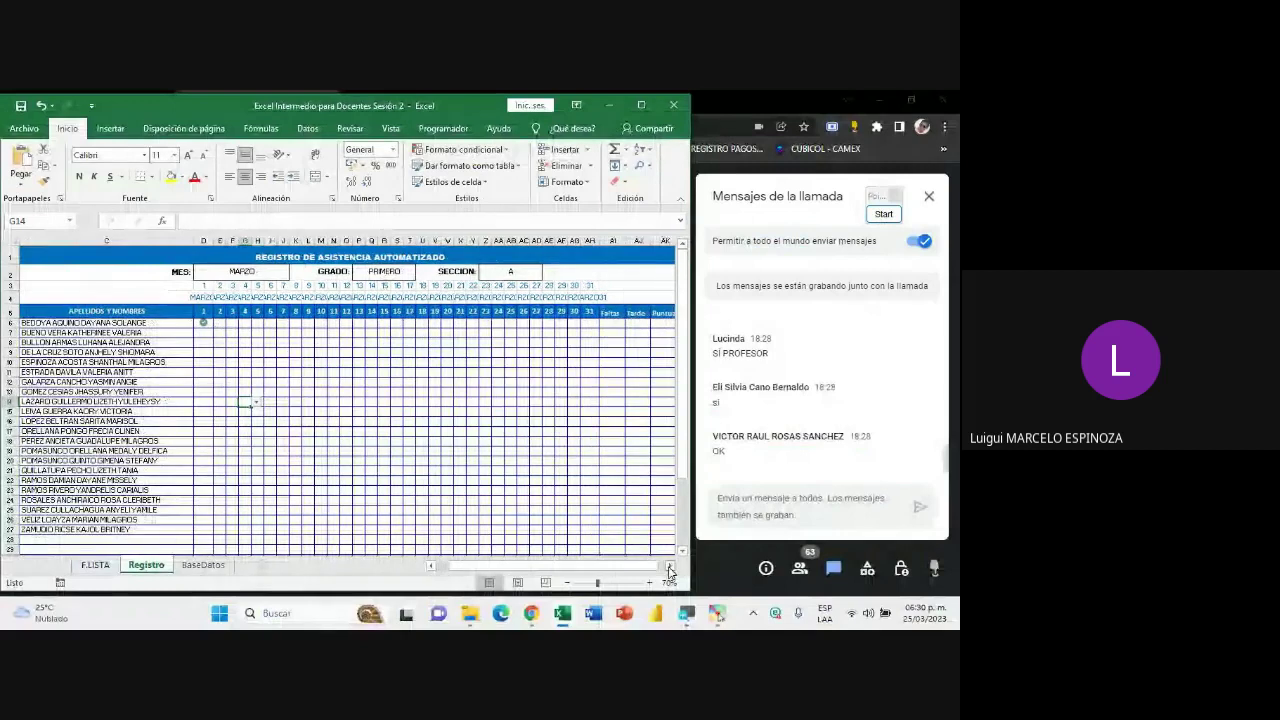
pyautogui.click(669, 566)
pyautogui.moveTo(595, 570); pyautogui.dragTo(586, 572)
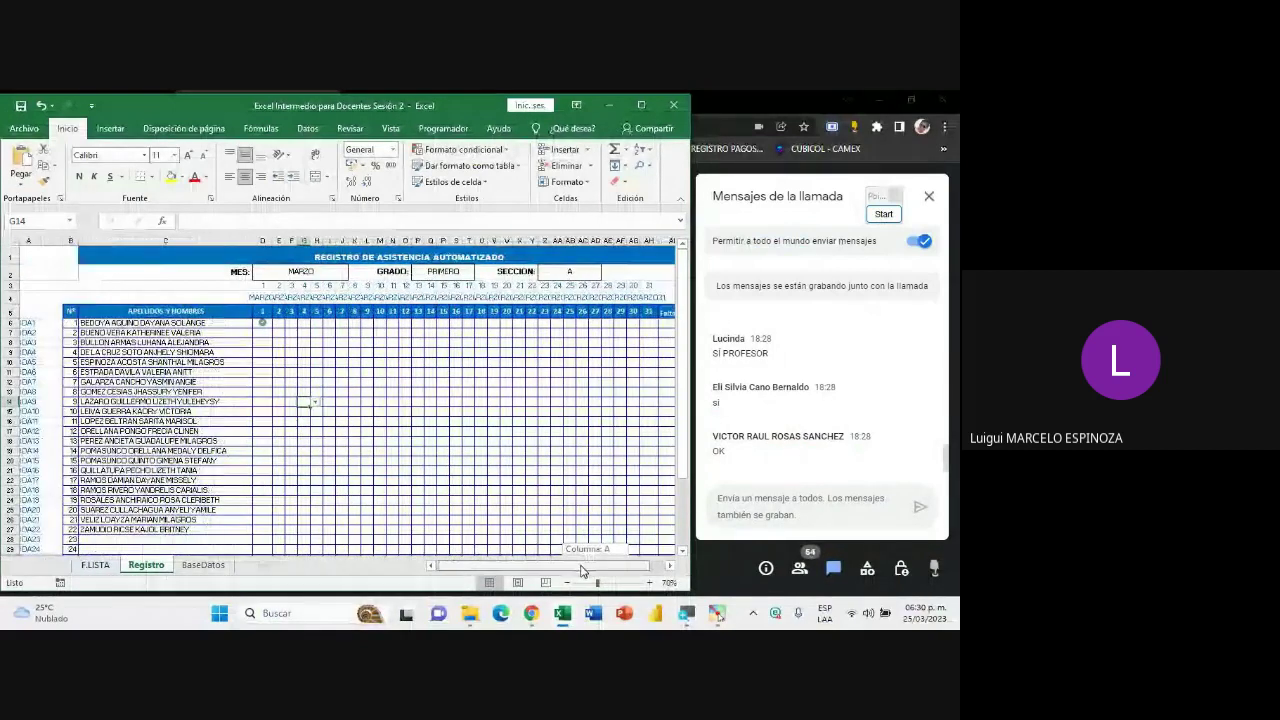
pyautogui.scroll(2, 586, 572)
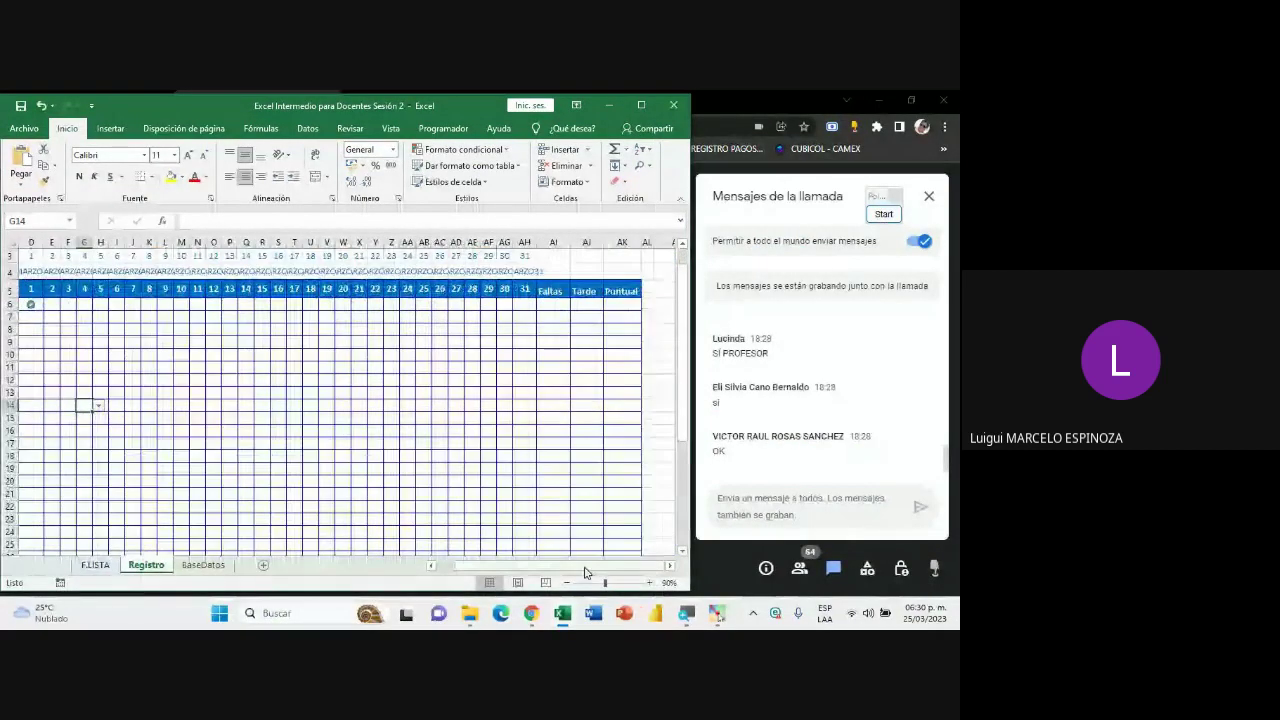
pyautogui.moveTo(586, 572); pyautogui.dragTo(557, 572)
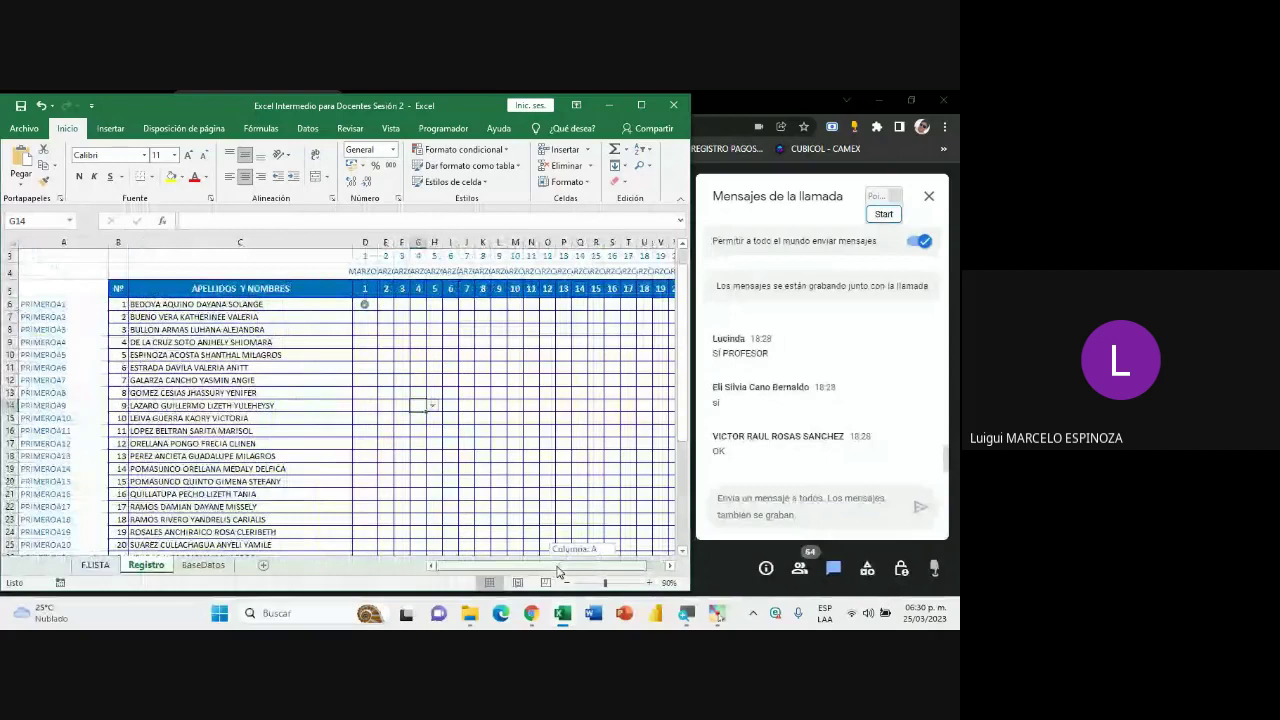
pyautogui.click(641, 112)
pyautogui.scroll(2, 580, 403)
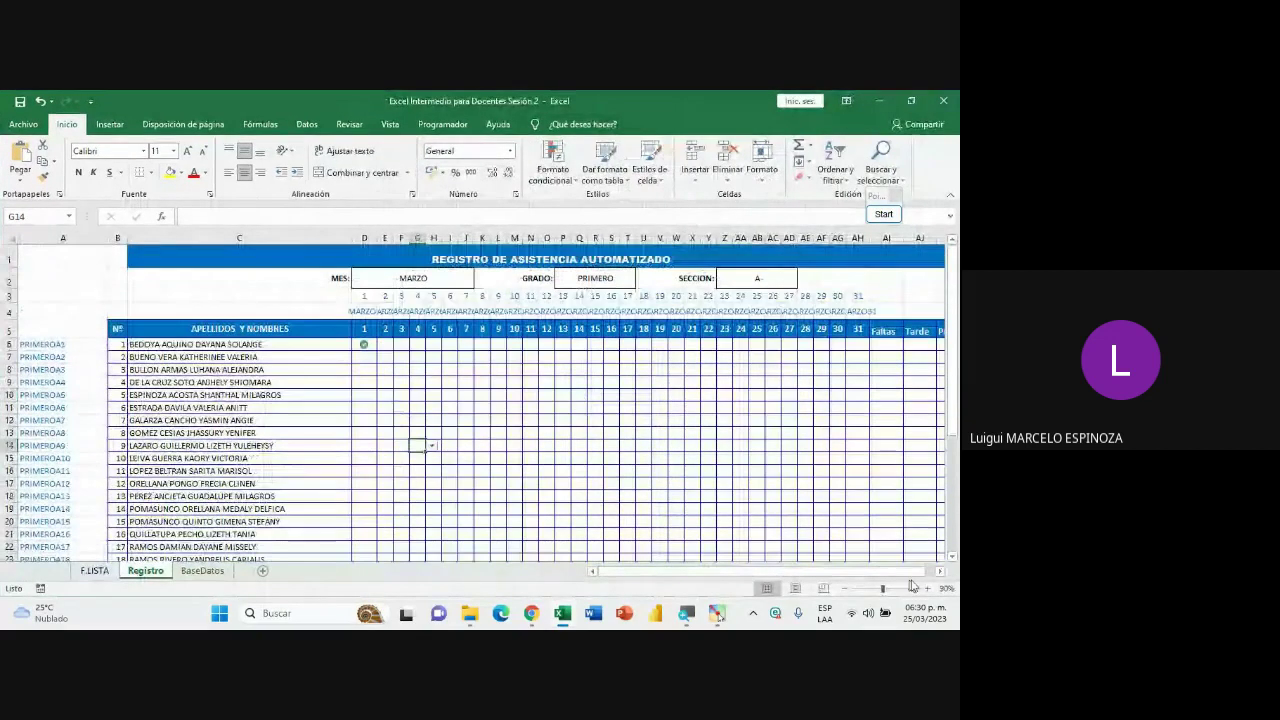
# - Set D6 to 0, then 1, then 2, ending on the green icon
pyautogui.click(940, 572)
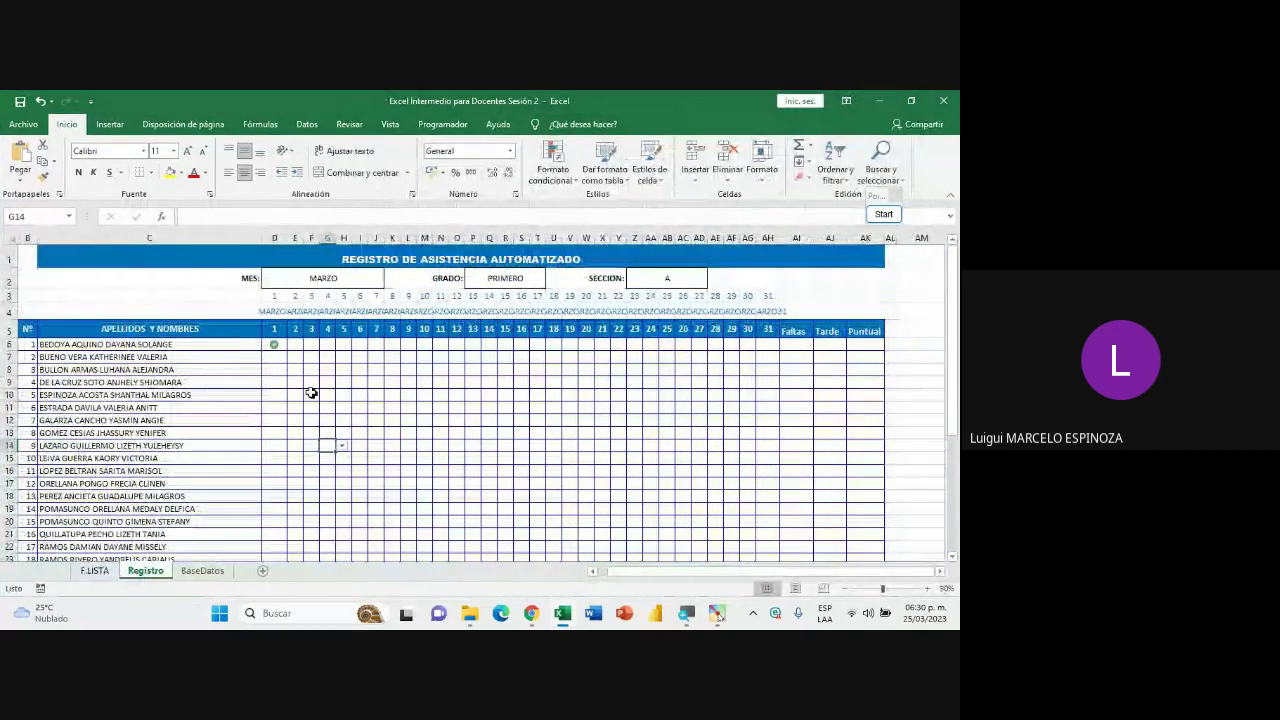
pyautogui.click(272, 344)
pyautogui.click(293, 344)
pyautogui.click(286, 357)
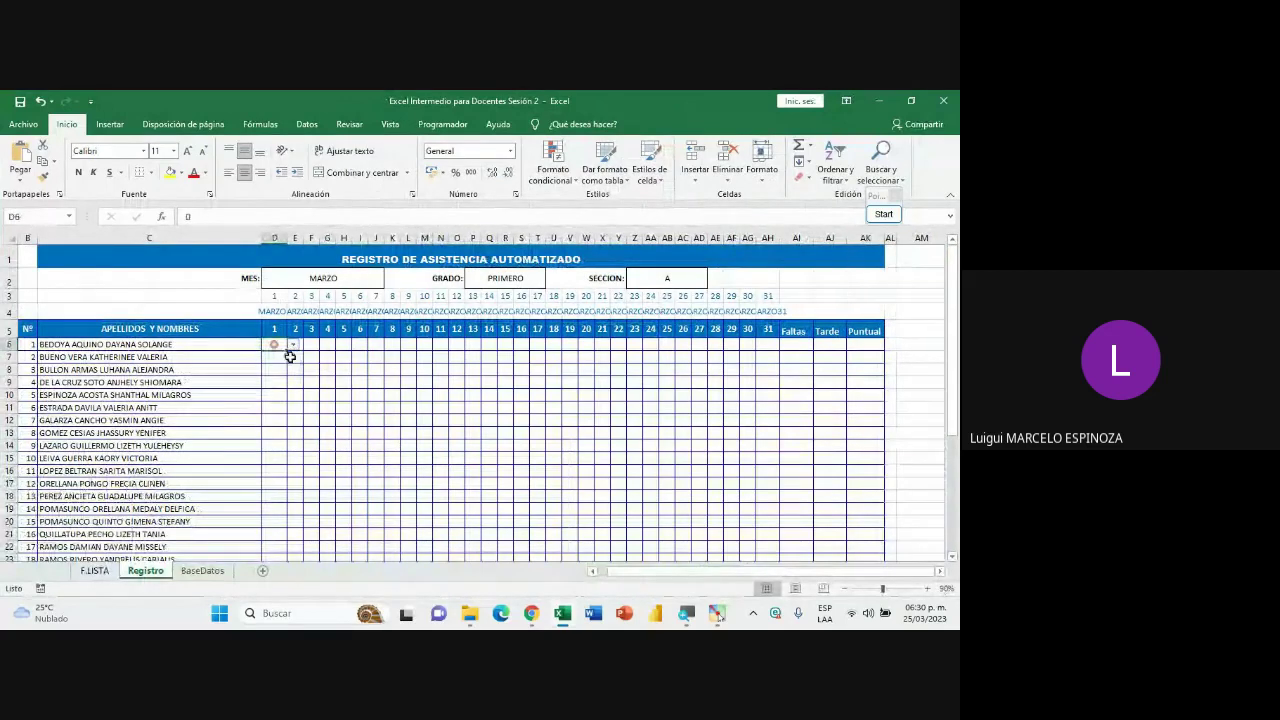
pyautogui.click(293, 344)
pyautogui.click(287, 363)
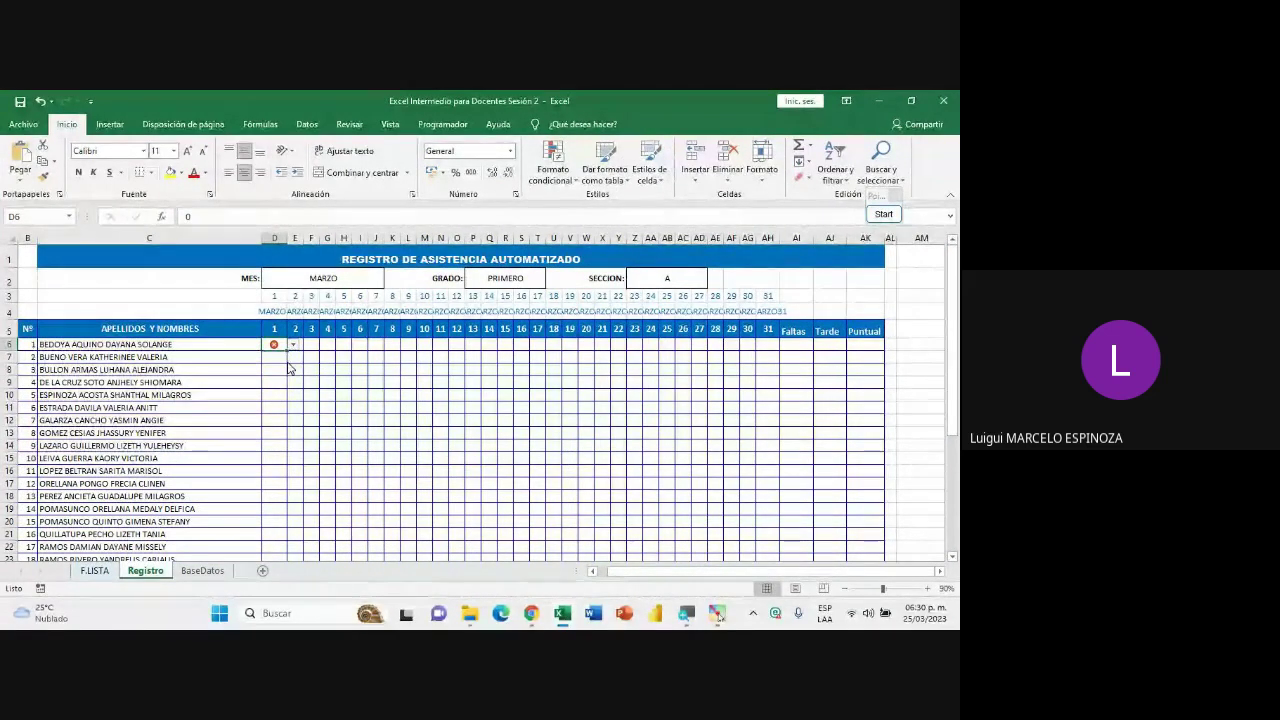
pyautogui.click(293, 344)
pyautogui.click(288, 369)
# - Open D7's attendance choices and close them unchanged, then check the PRIMERO grade cell
pyautogui.click(276, 359)
pyautogui.click(293, 357)
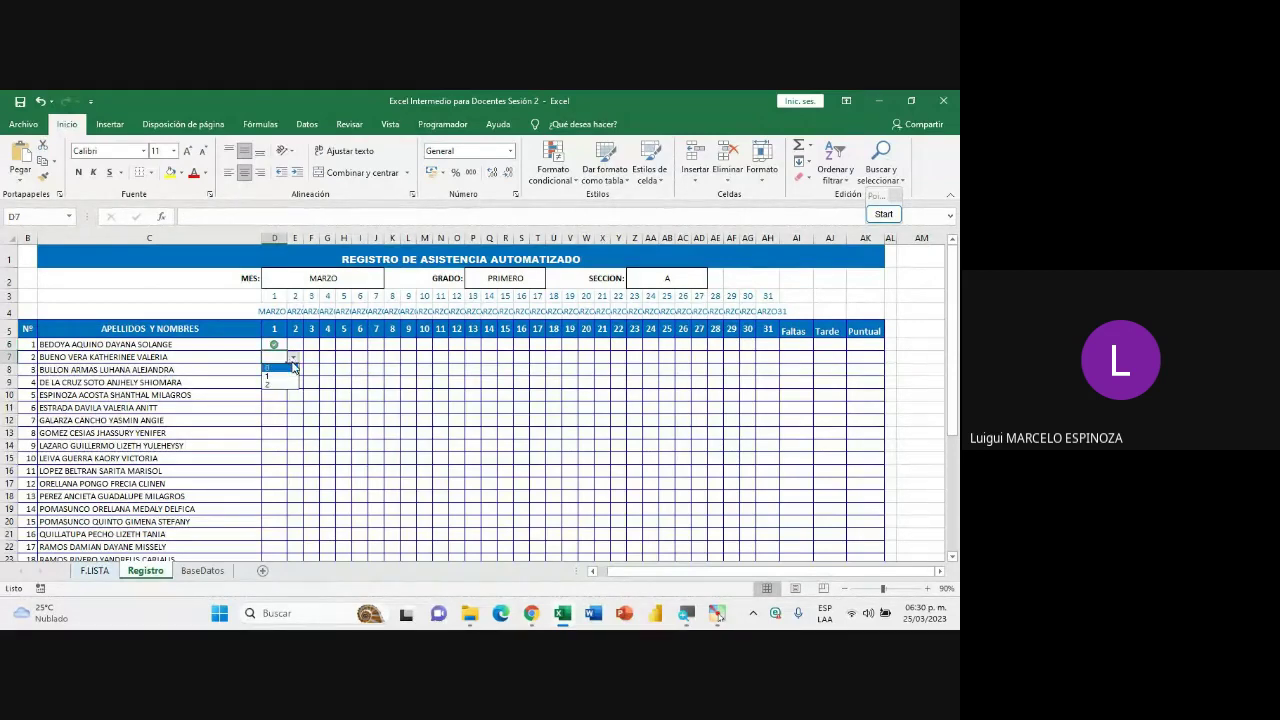
pyautogui.click(292, 358)
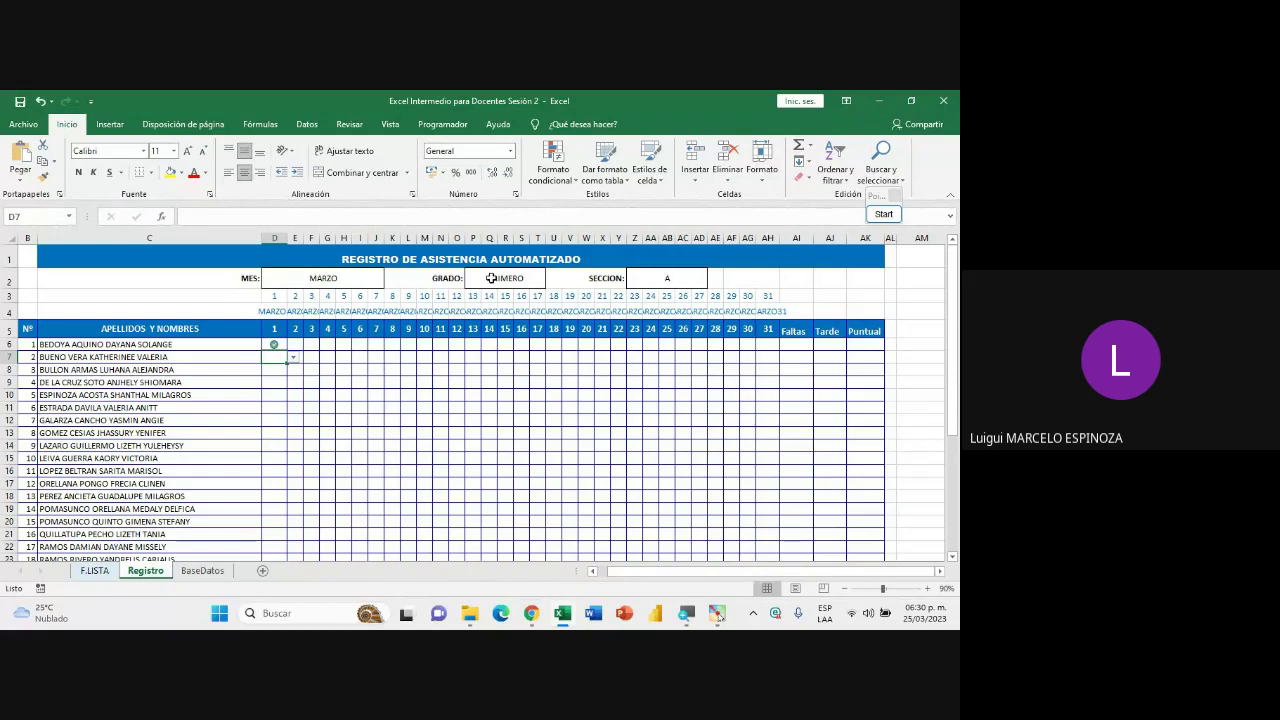
pyautogui.click(493, 279)
pyautogui.click(283, 344)
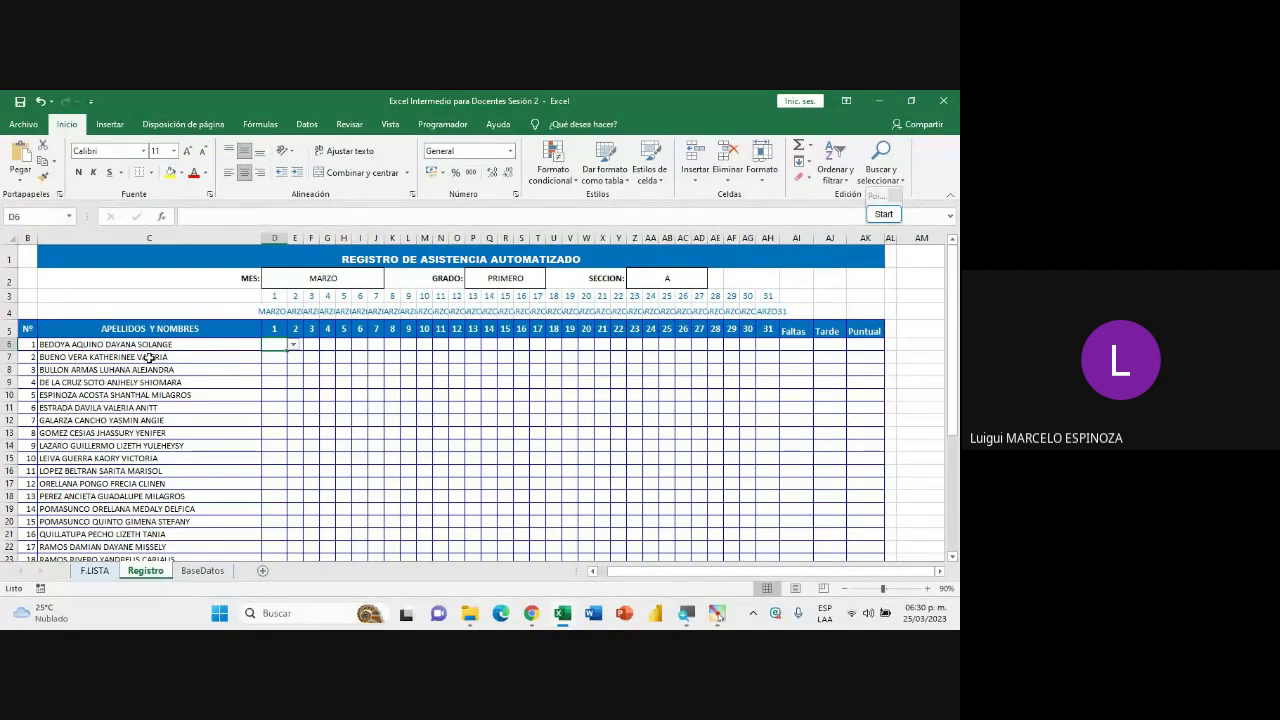
# - Change the GRADO in P2 from PRIMERO to SEGUNDO
pyautogui.click(495, 284)
pyautogui.click(551, 281)
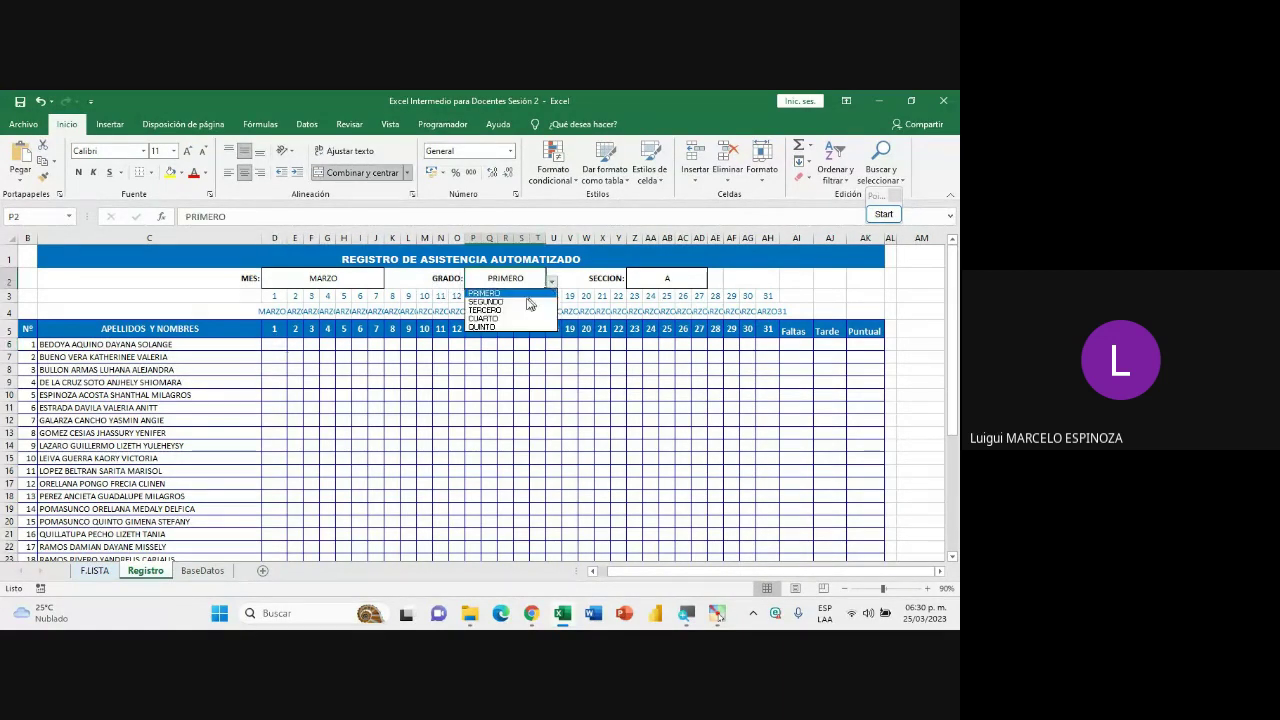
pyautogui.click(500, 306)
# - Set the new first student's D6 to 1, then to 0
pyautogui.click(276, 344)
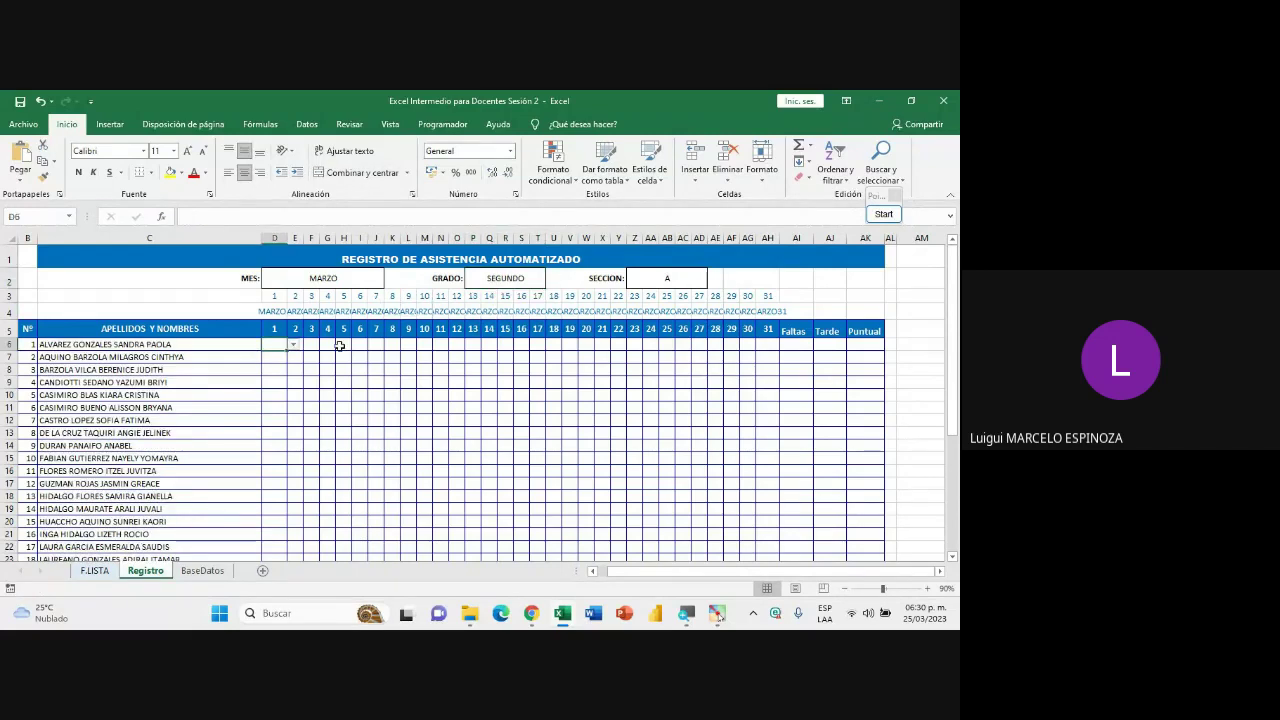
pyautogui.click(293, 344)
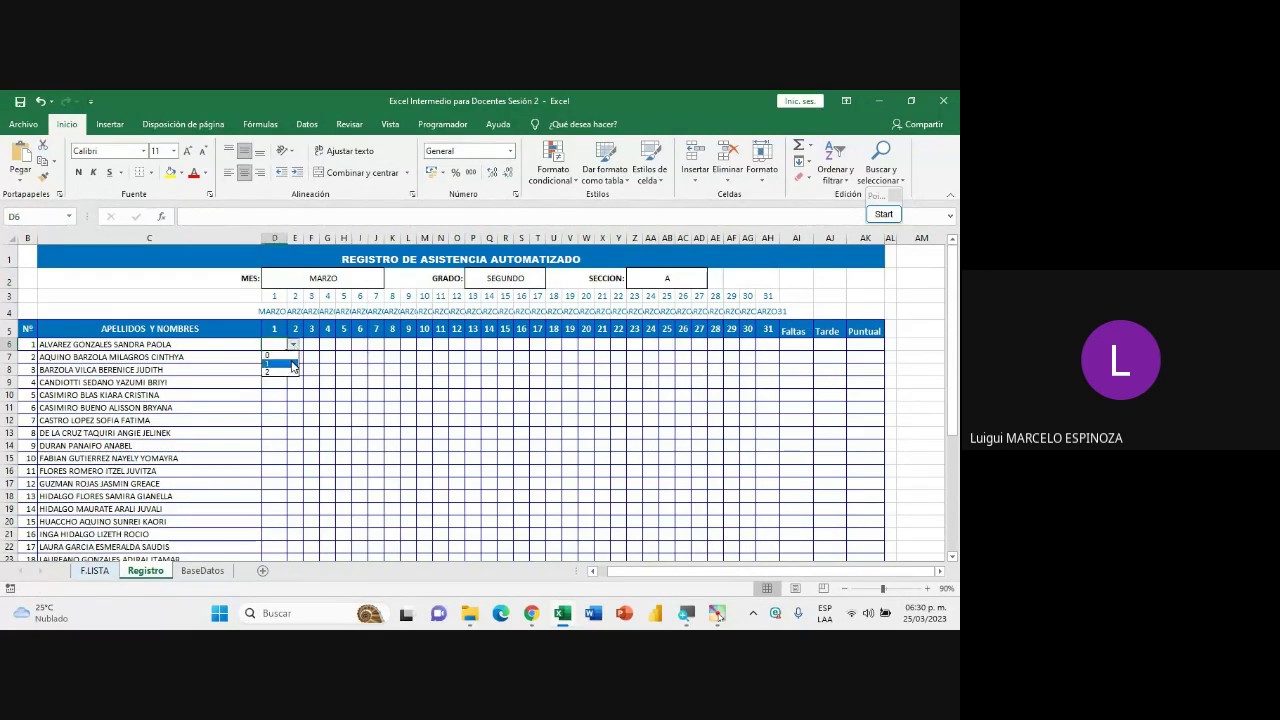
pyautogui.click(284, 358)
pyautogui.click(293, 344)
pyautogui.click(292, 355)
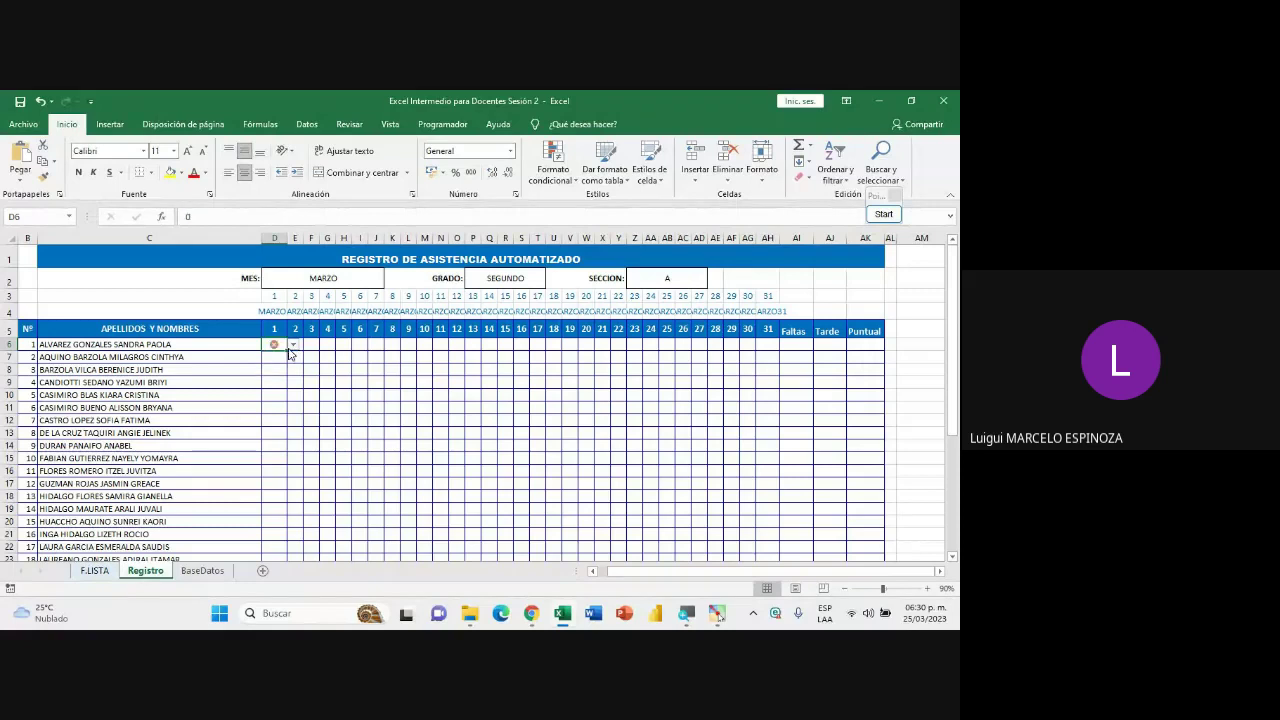
pyautogui.click(293, 344)
pyautogui.click(293, 346)
pyautogui.click(293, 346)
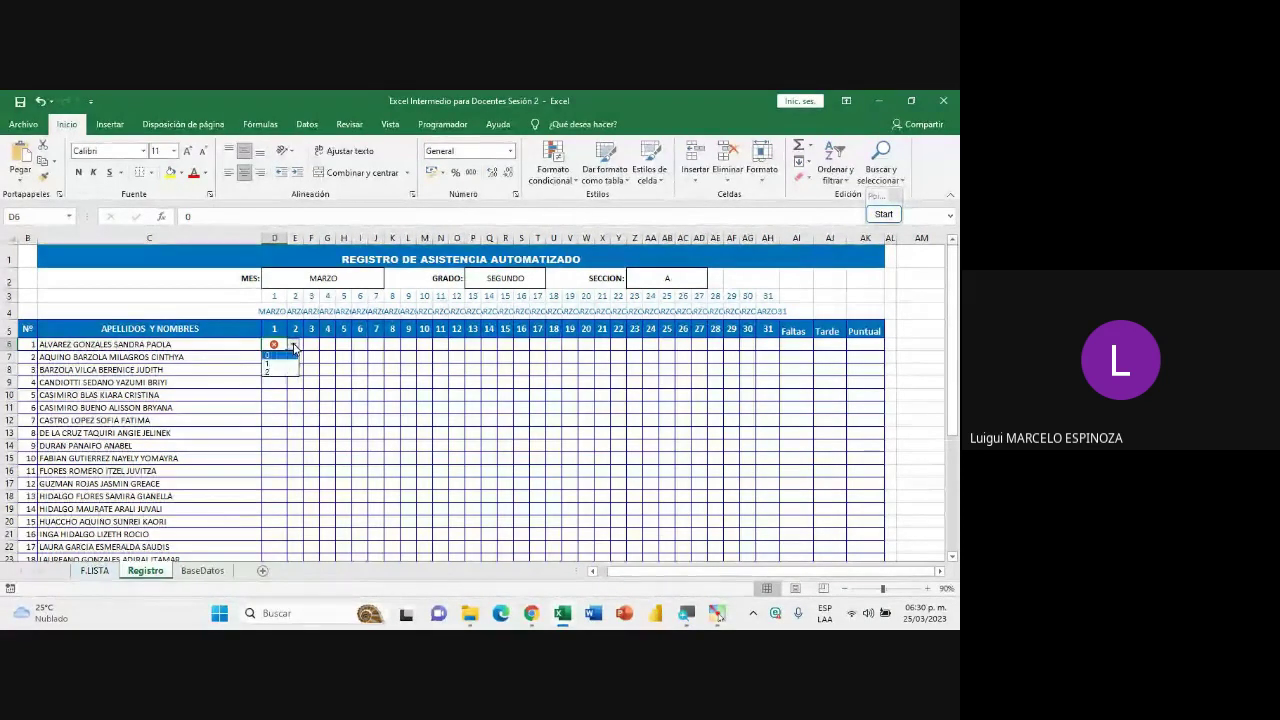
pyautogui.click(294, 347)
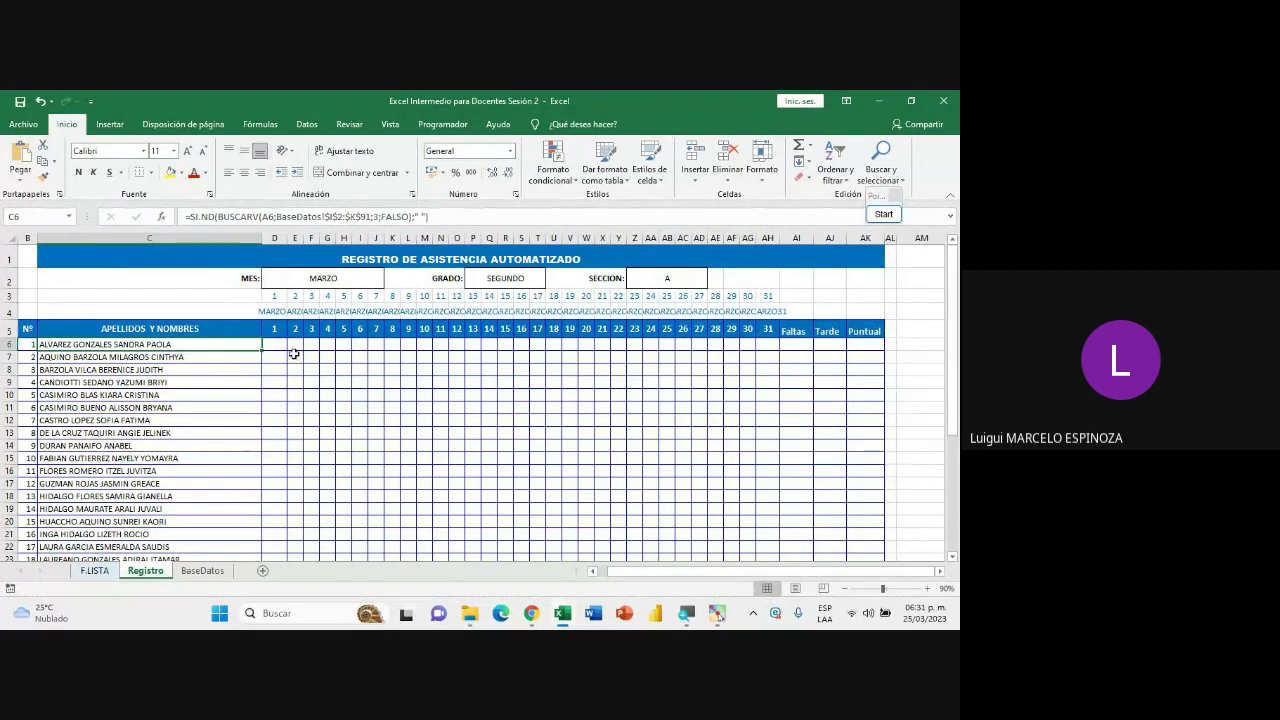
# - Select the attendance grid D6:AH14 and recheck the SEGUNDO grade cell
pyautogui.moveTo(276, 345); pyautogui.dragTo(759, 446)
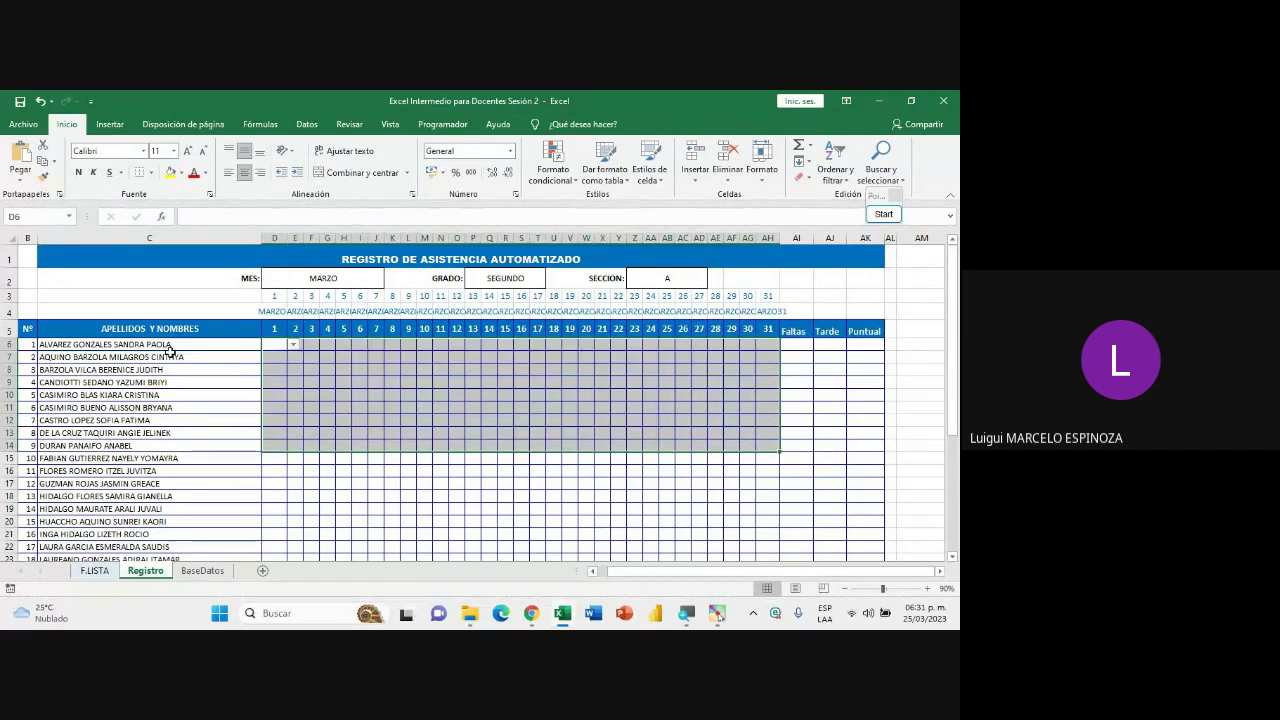
pyautogui.moveTo(162, 346); pyautogui.dragTo(183, 441)
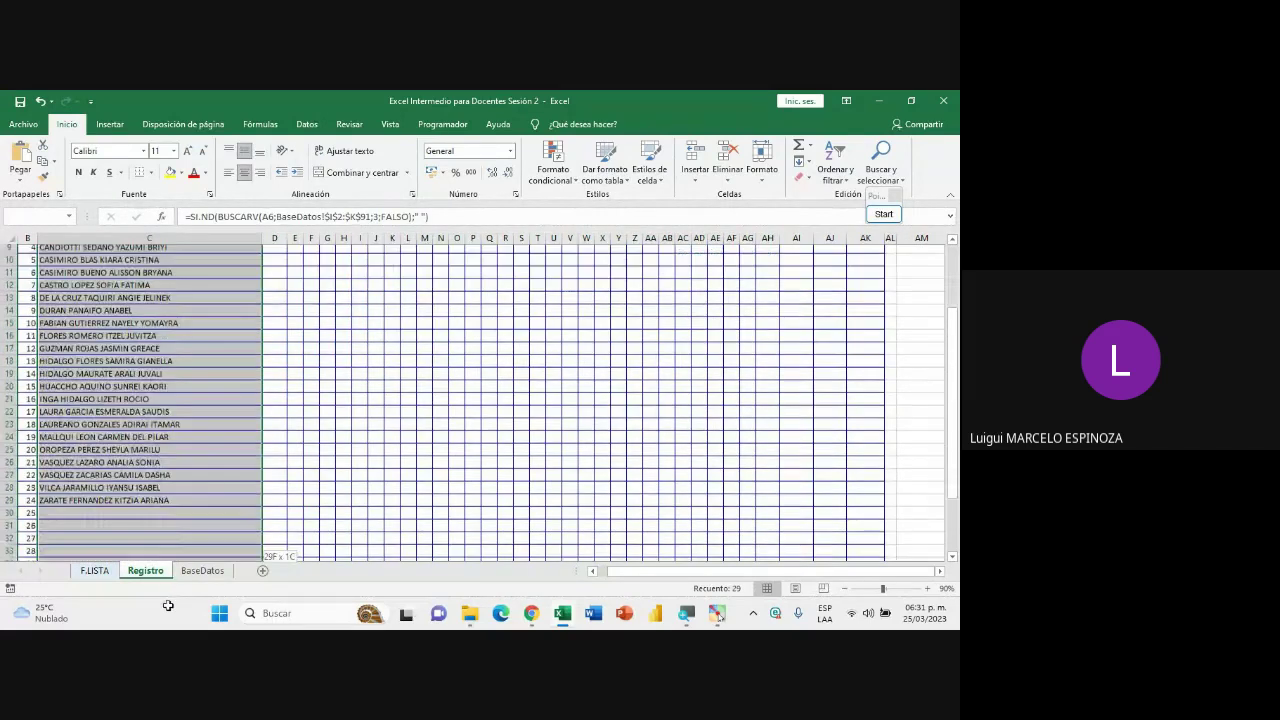
pyautogui.scroll(5, 254, 437)
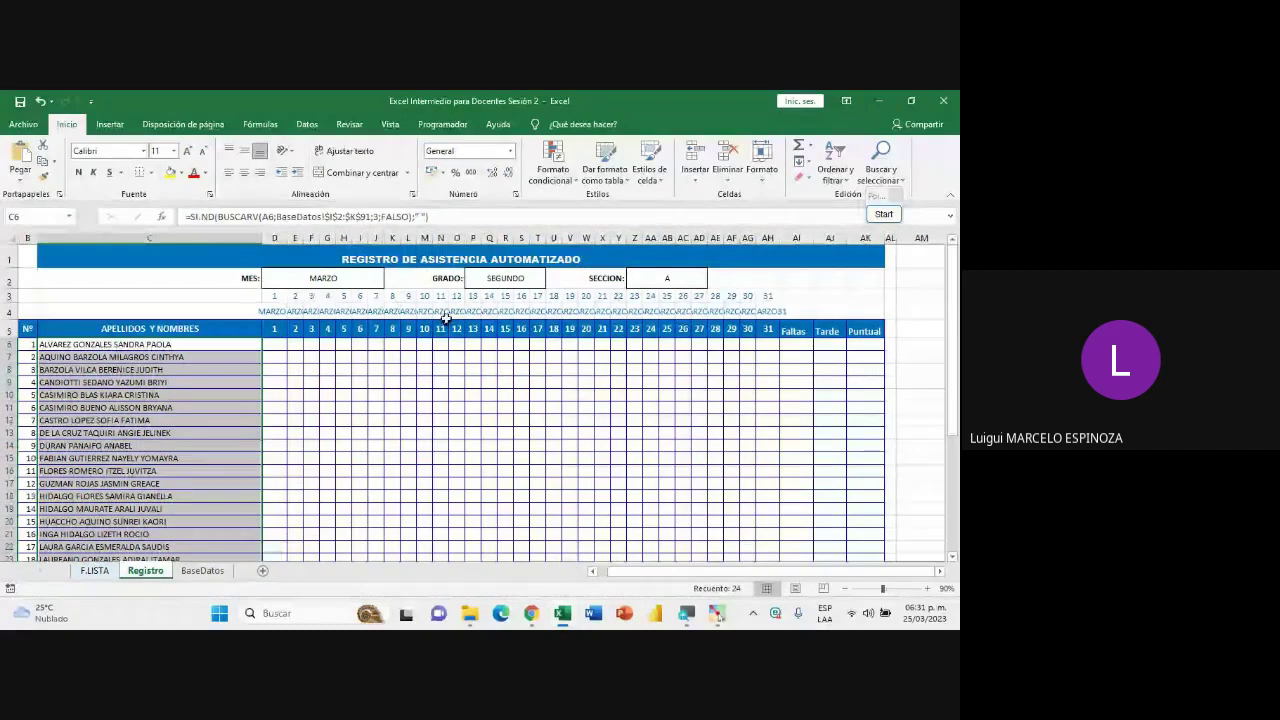
pyautogui.click(511, 283)
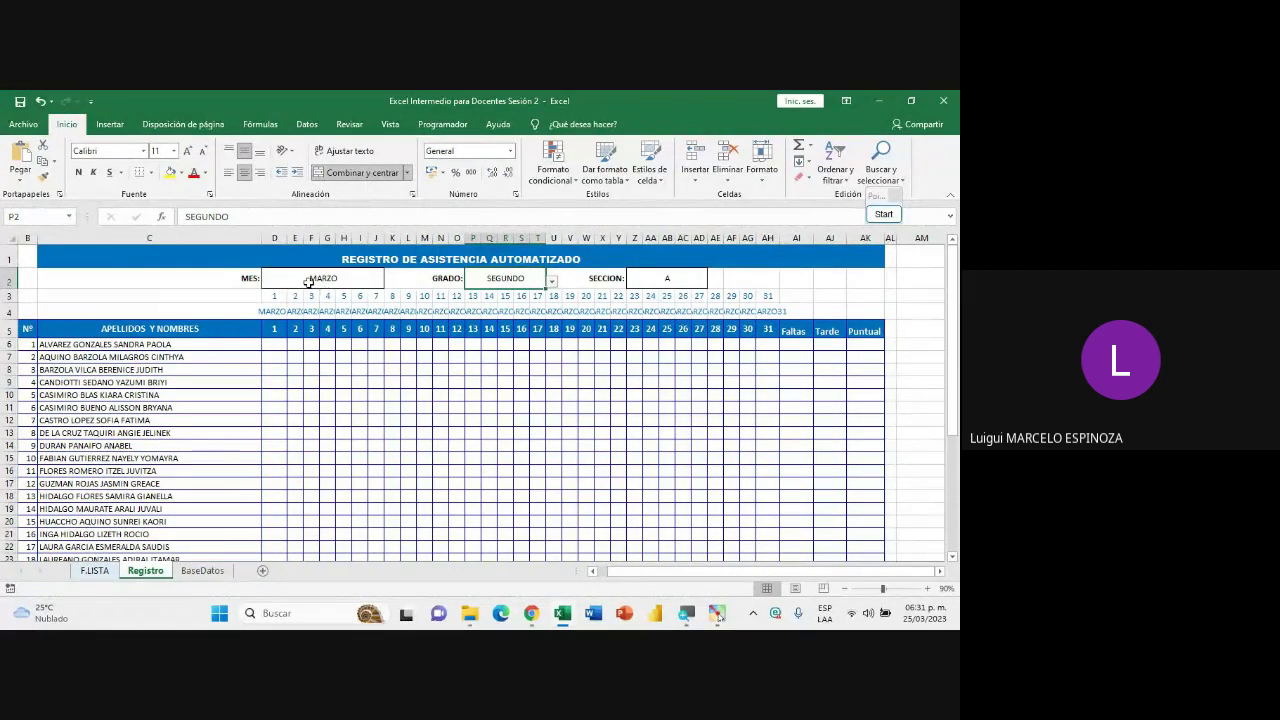
# - Switch the month to ABRIL and check day-30 cell AG6
pyautogui.click(309, 282)
pyautogui.click(390, 281)
pyautogui.click(300, 306)
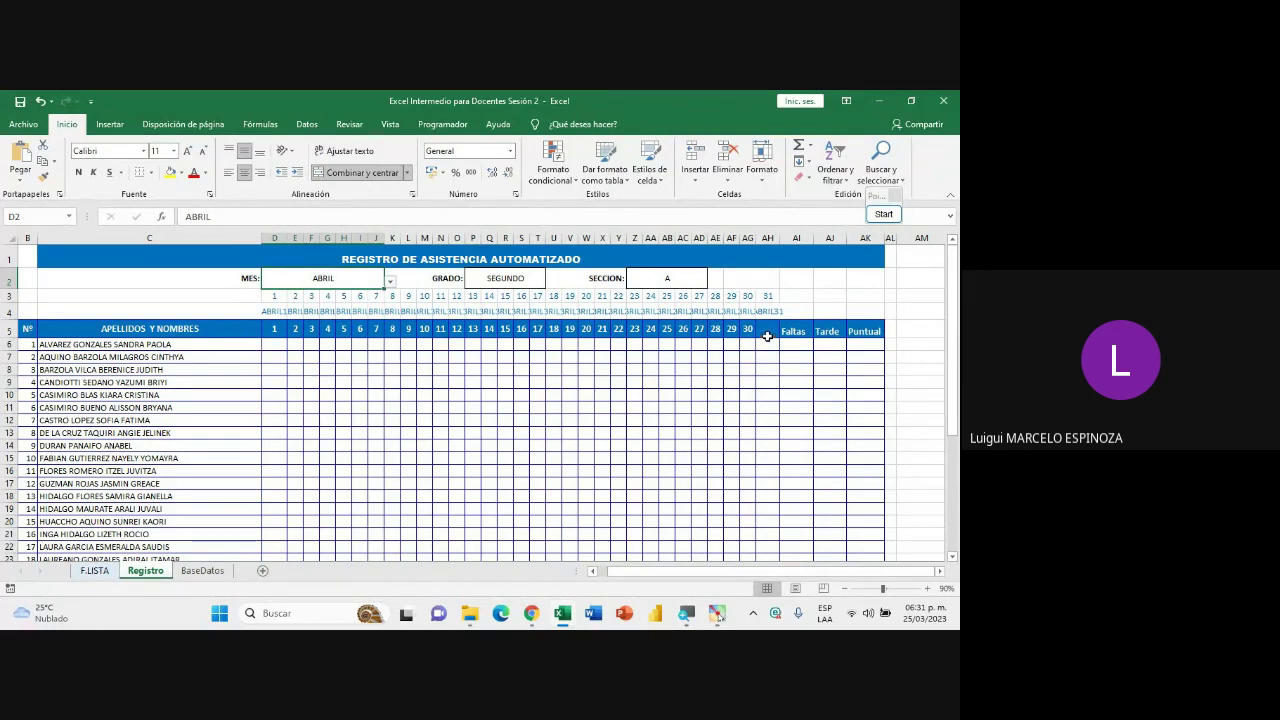
pyautogui.click(747, 345)
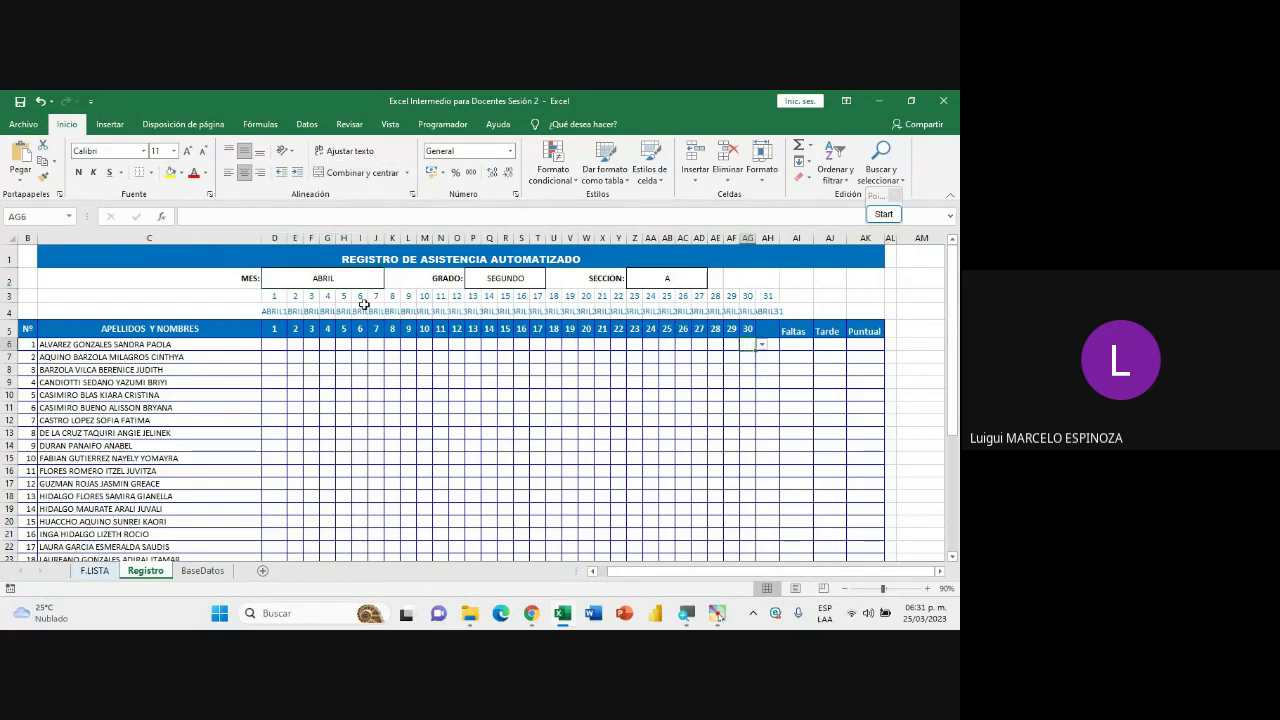
# - Return the month to MARZO, view D6's choices, and shrink Excel beside the call chat
pyautogui.click(340, 277)
pyautogui.click(390, 281)
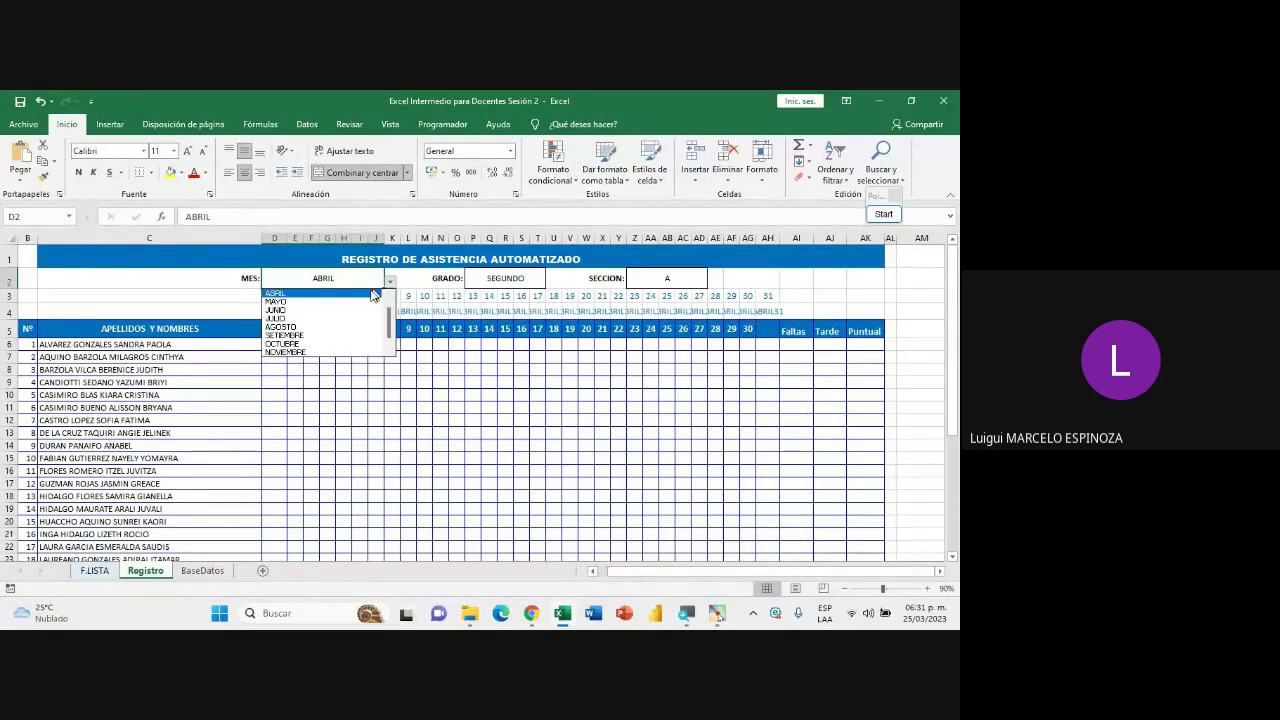
pyautogui.scroll(1, 372, 294)
pyautogui.click(297, 294)
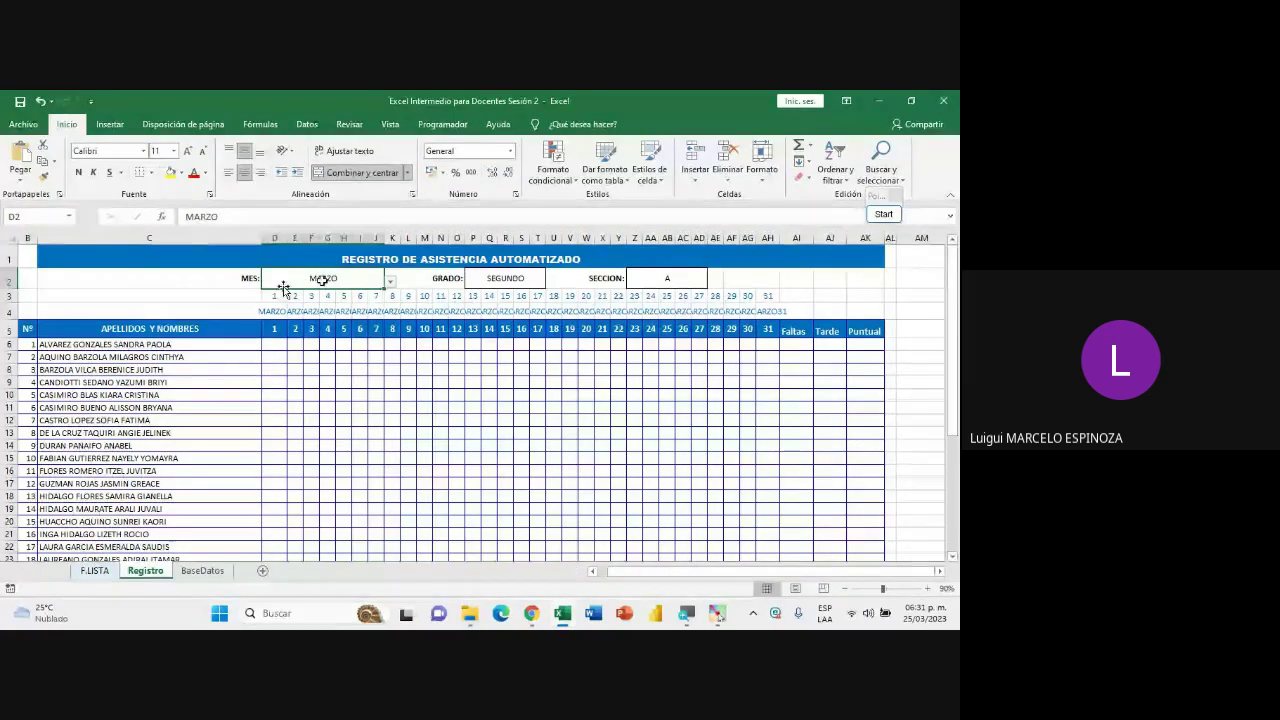
pyautogui.click(275, 348)
pyautogui.click(293, 344)
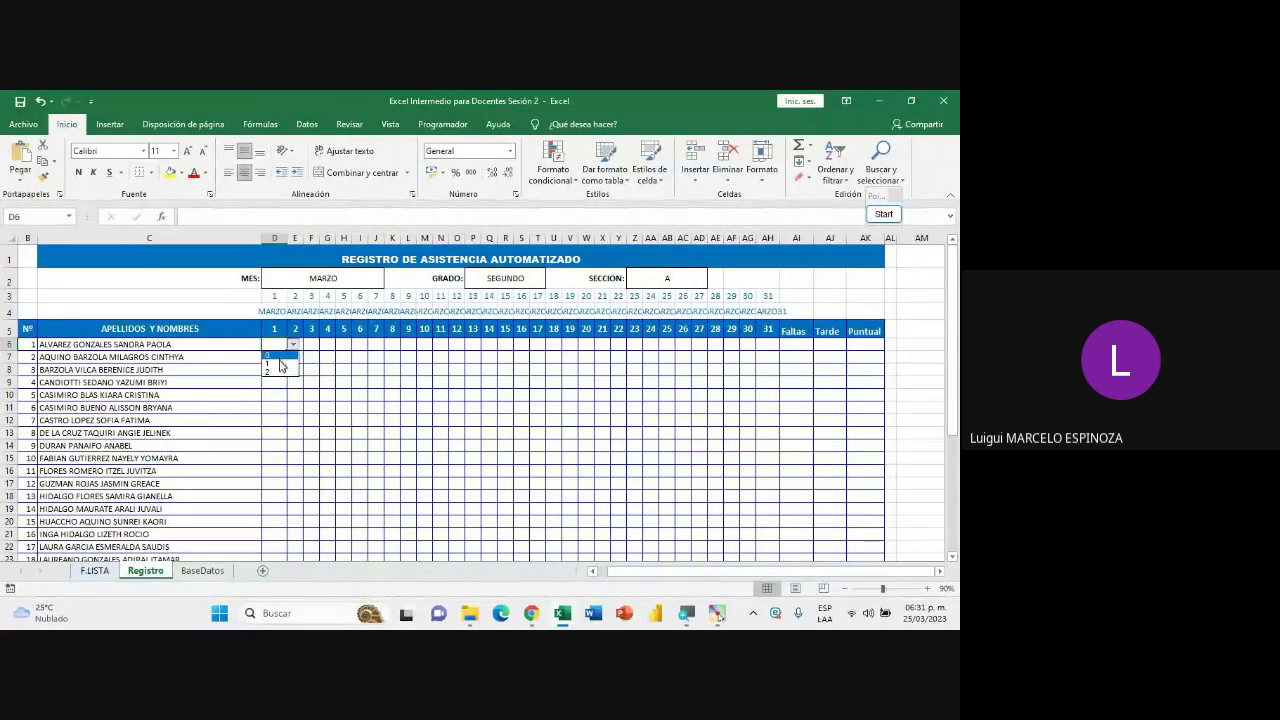
pyautogui.click(905, 102)
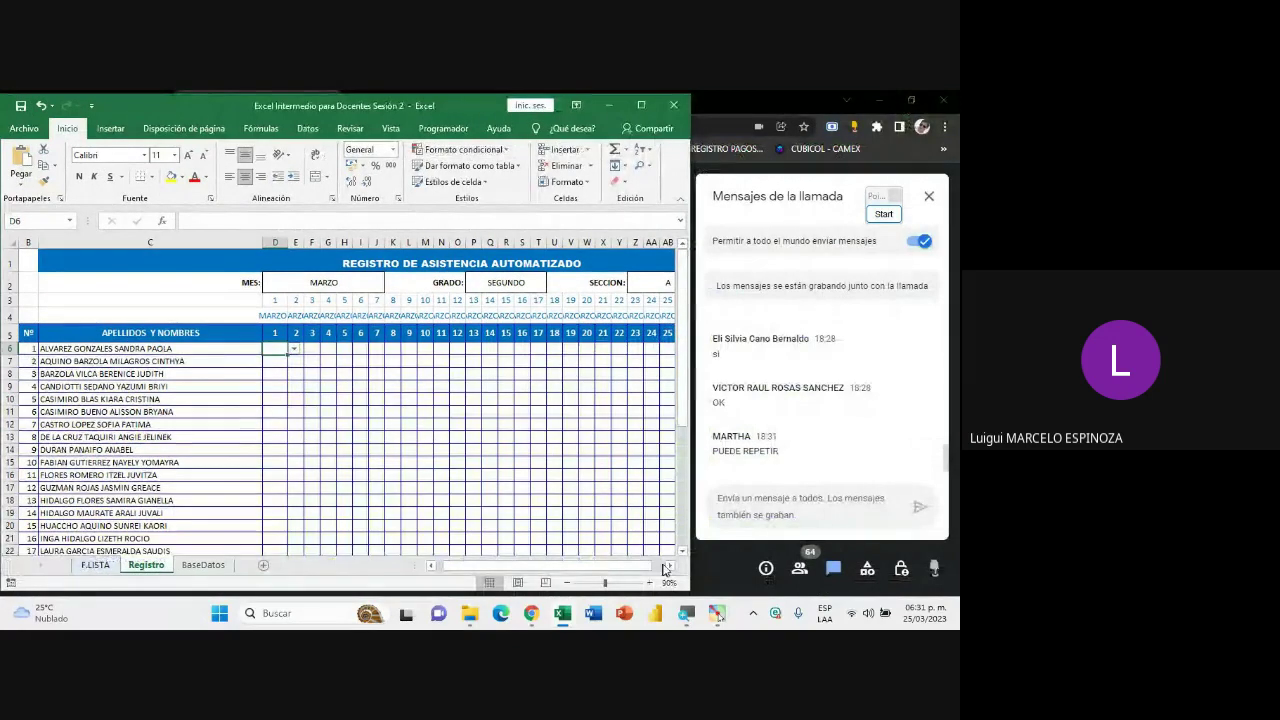
# - Scroll to the last day column and select the day cells from D6 down to row 40
pyautogui.hscroll(2, 670, 565)
pyautogui.moveTo(590, 566); pyautogui.dragTo(551, 566)
pyautogui.moveTo(645, 568); pyautogui.dragTo(486, 578)
pyautogui.click(430, 568)
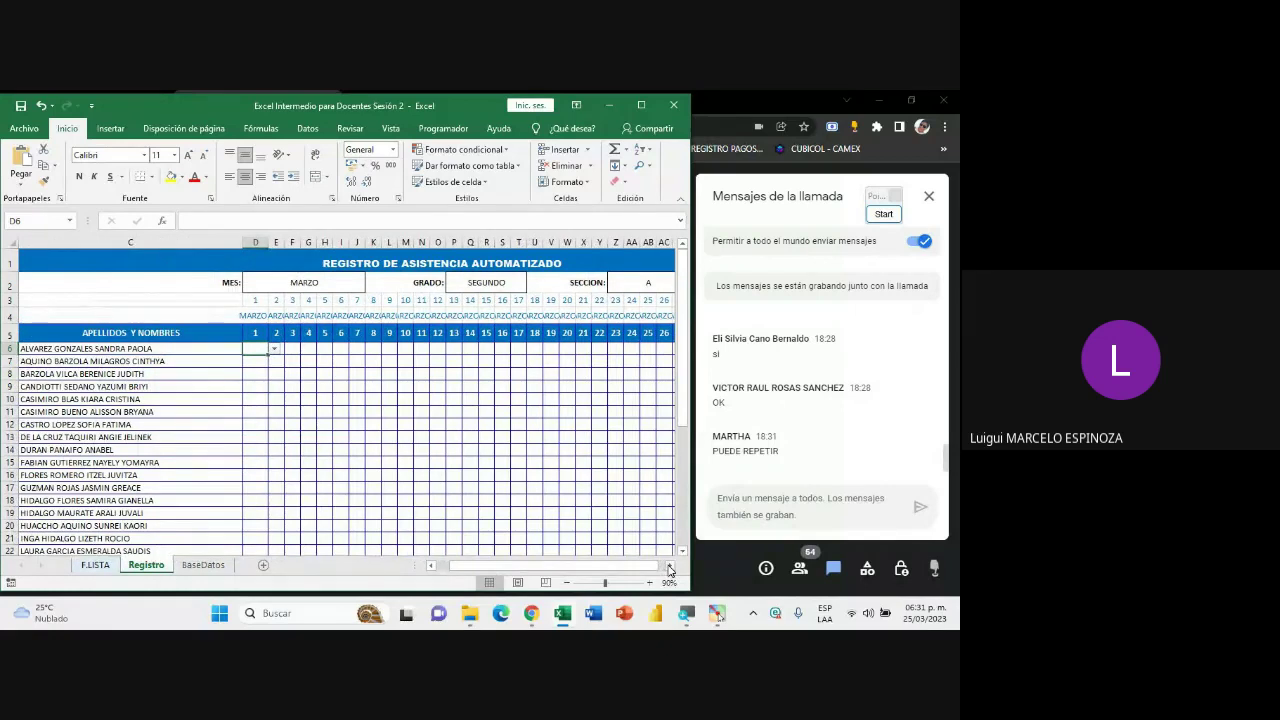
pyautogui.click(670, 567)
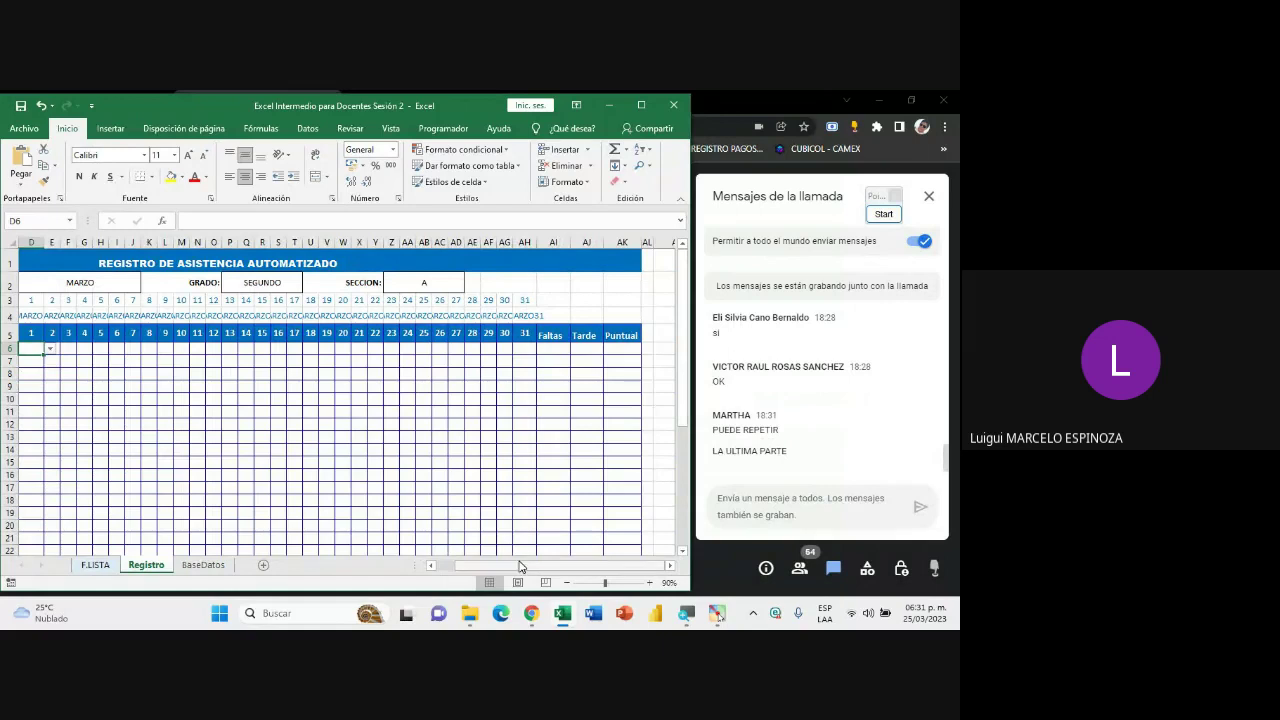
pyautogui.moveTo(512, 566); pyautogui.dragTo(518, 566)
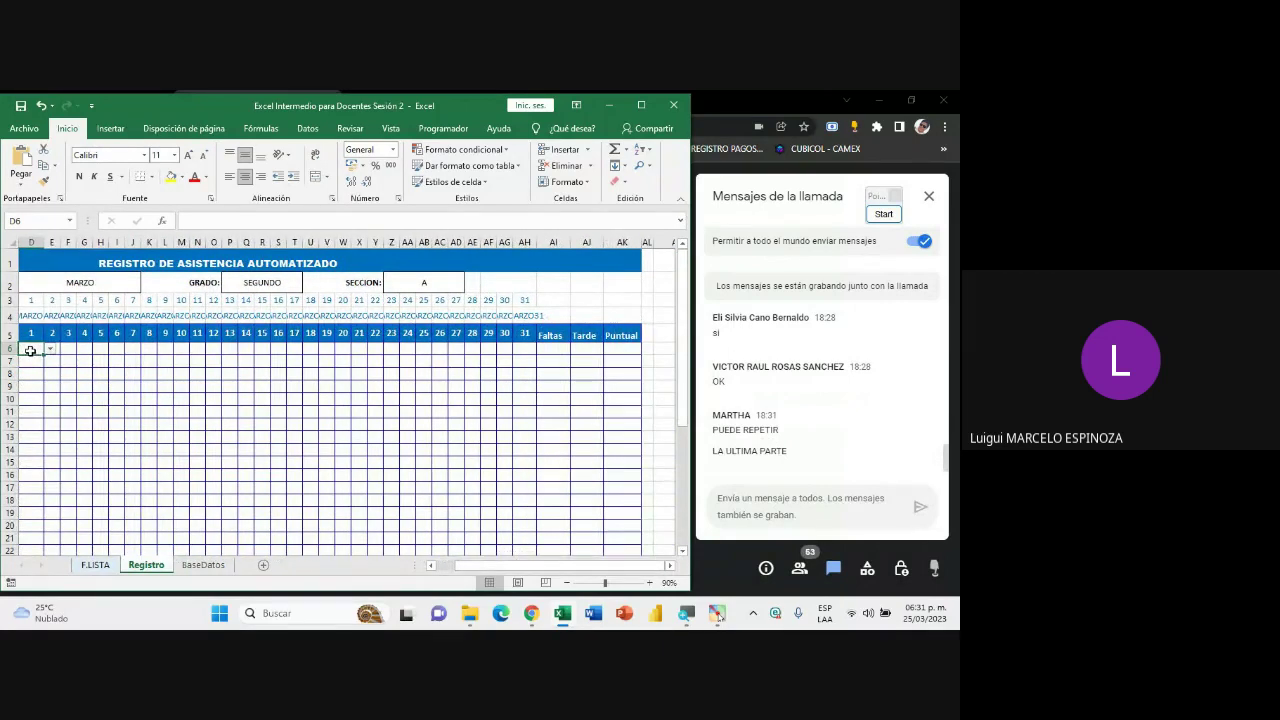
pyautogui.moveTo(31, 351); pyautogui.dragTo(508, 580)
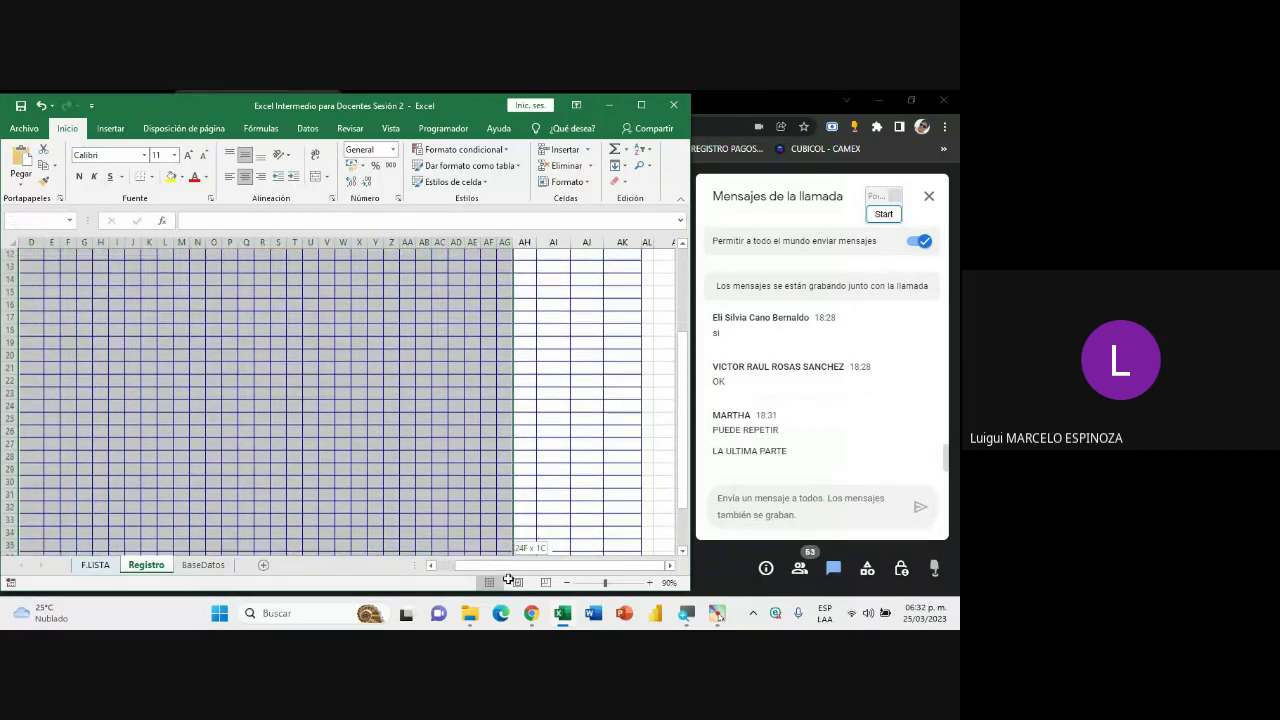
pyautogui.moveTo(508, 580); pyautogui.dragTo(544, 540)
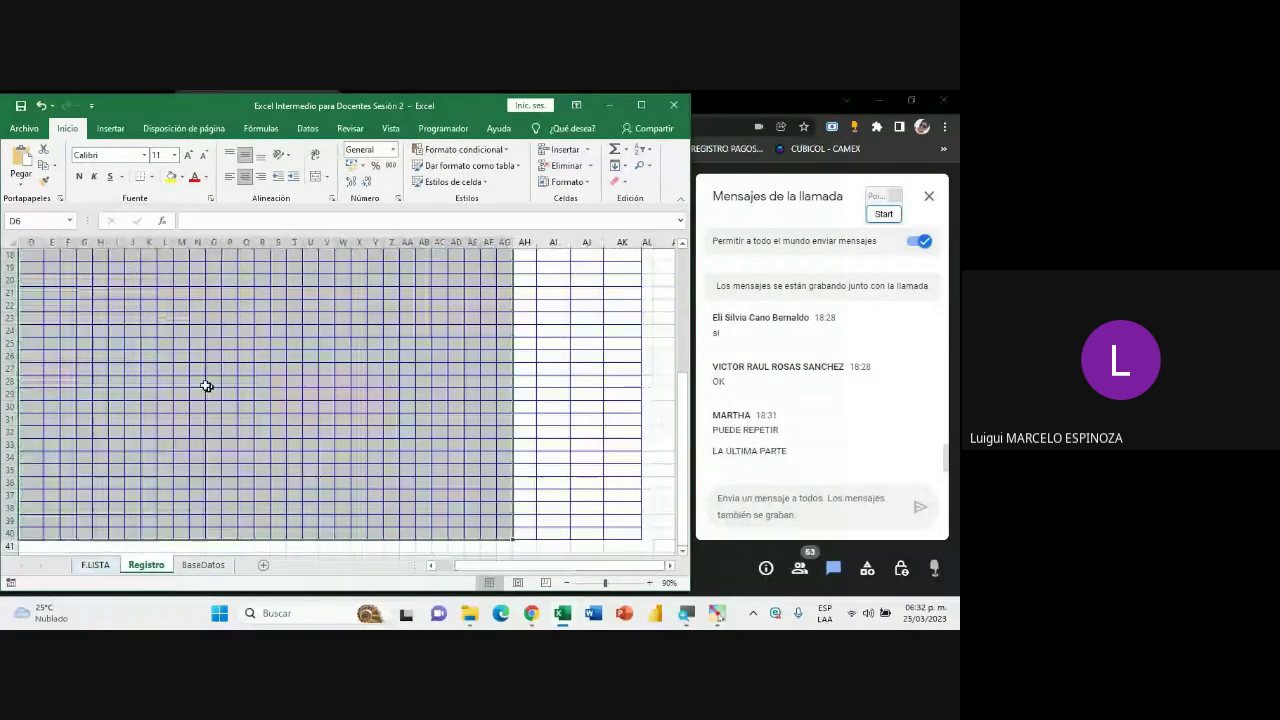
pyautogui.scroll(4, 508, 527)
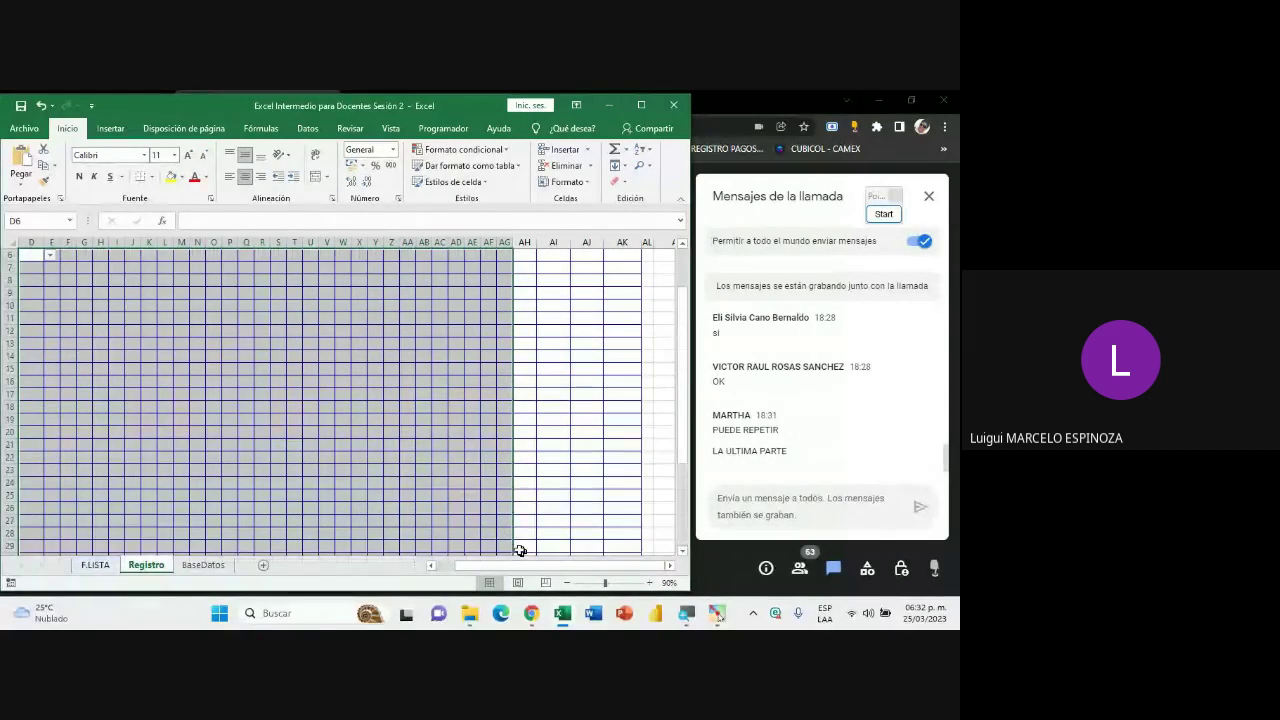
pyautogui.scroll(2, 520, 550)
pyautogui.moveTo(534, 565); pyautogui.dragTo(545, 565)
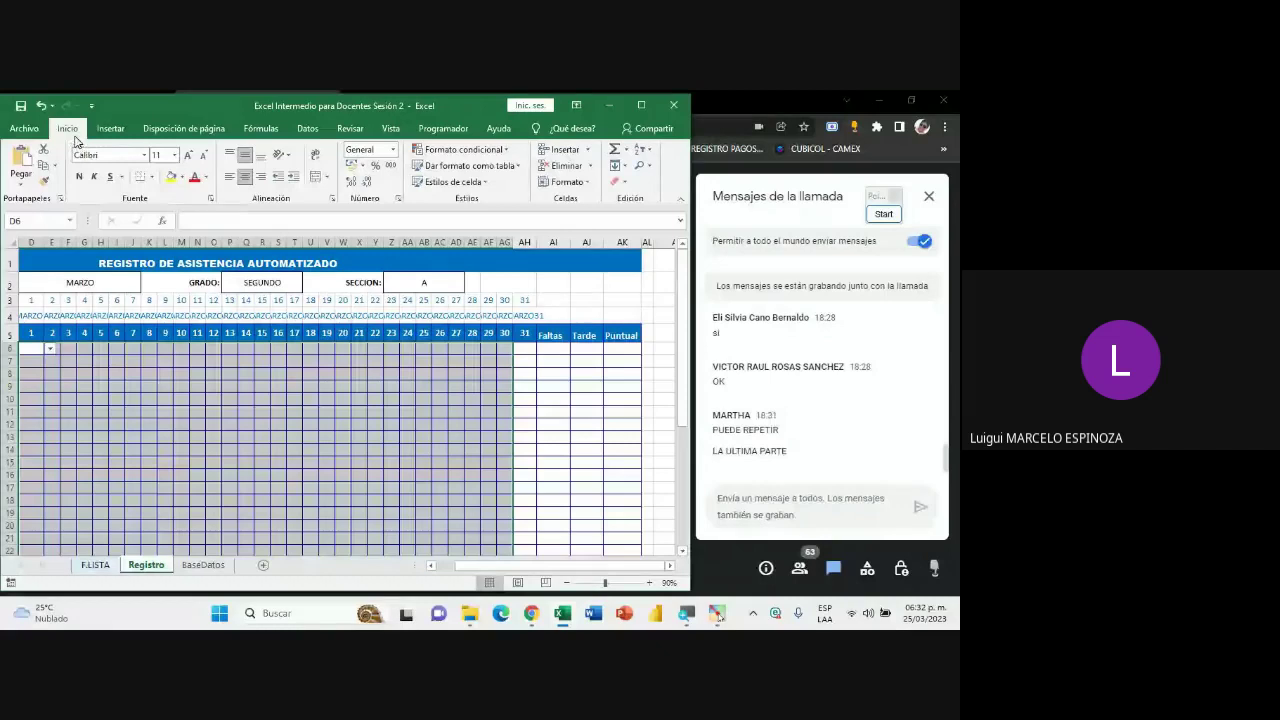
# - Edit the Conjunto de iconos rule to Número thresholds: check at 2 or more, exclamation at 1
pyautogui.click(428, 153)
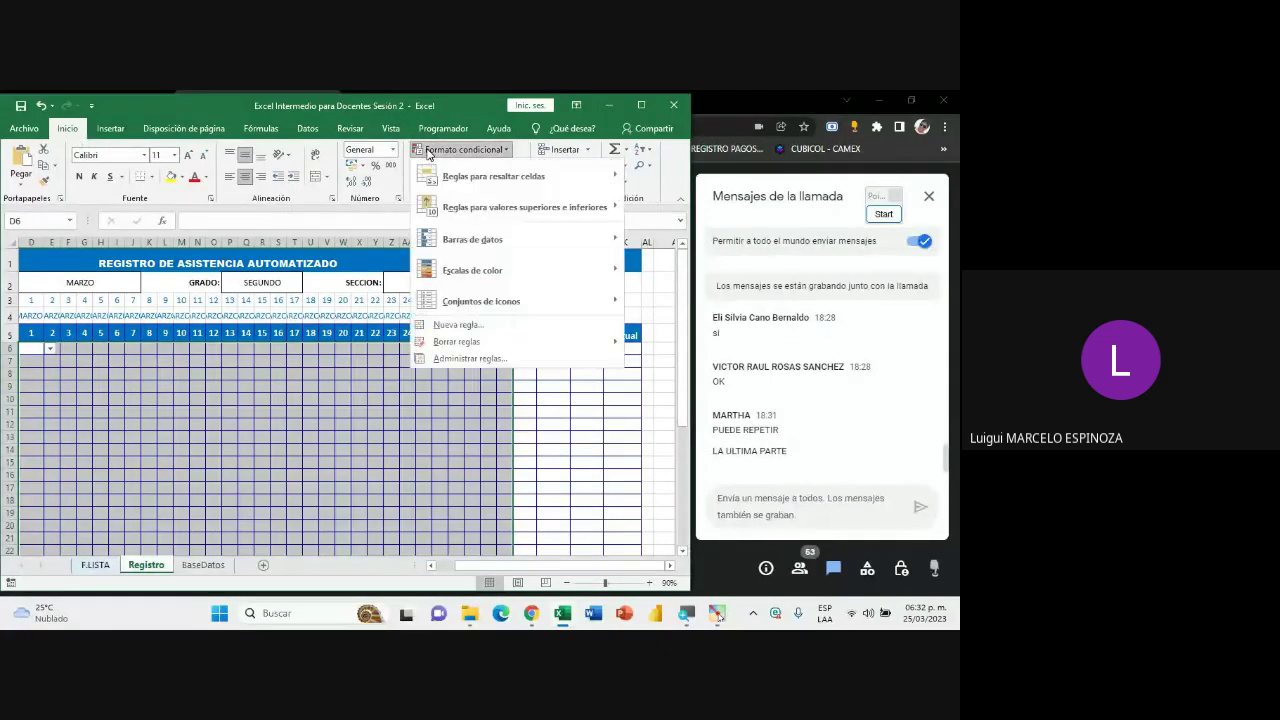
pyautogui.click(465, 360)
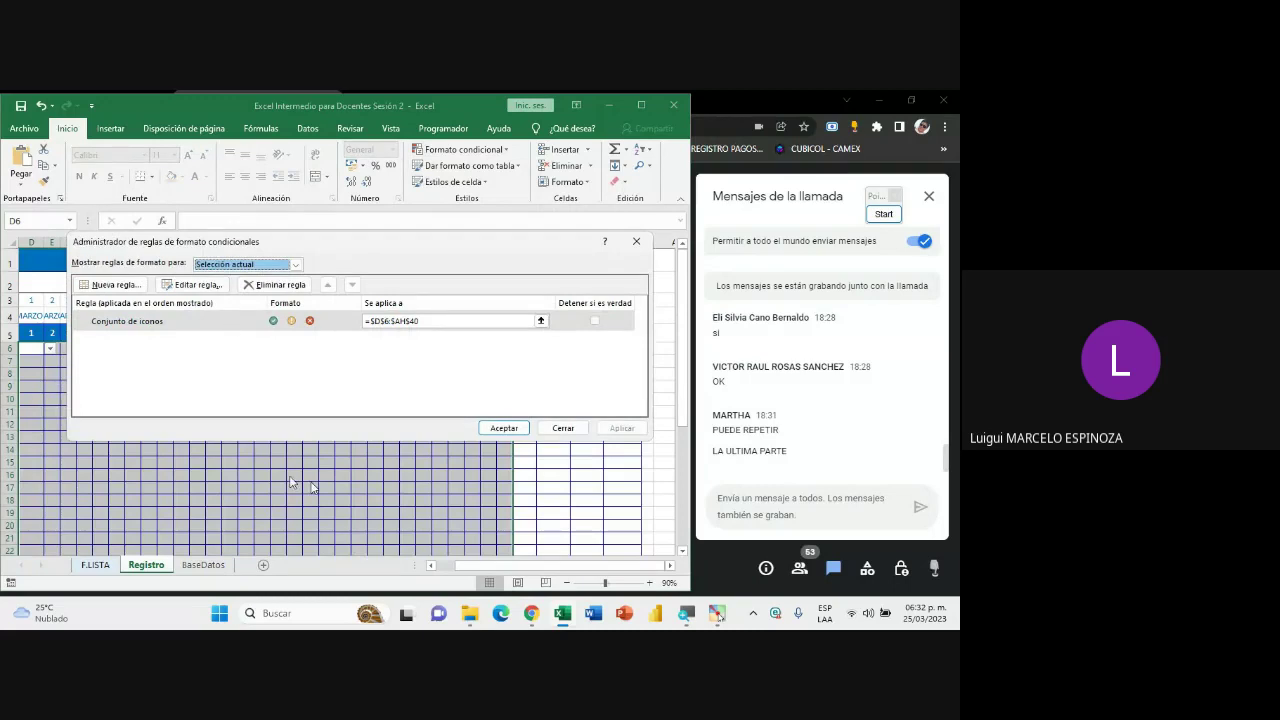
pyautogui.click(146, 326)
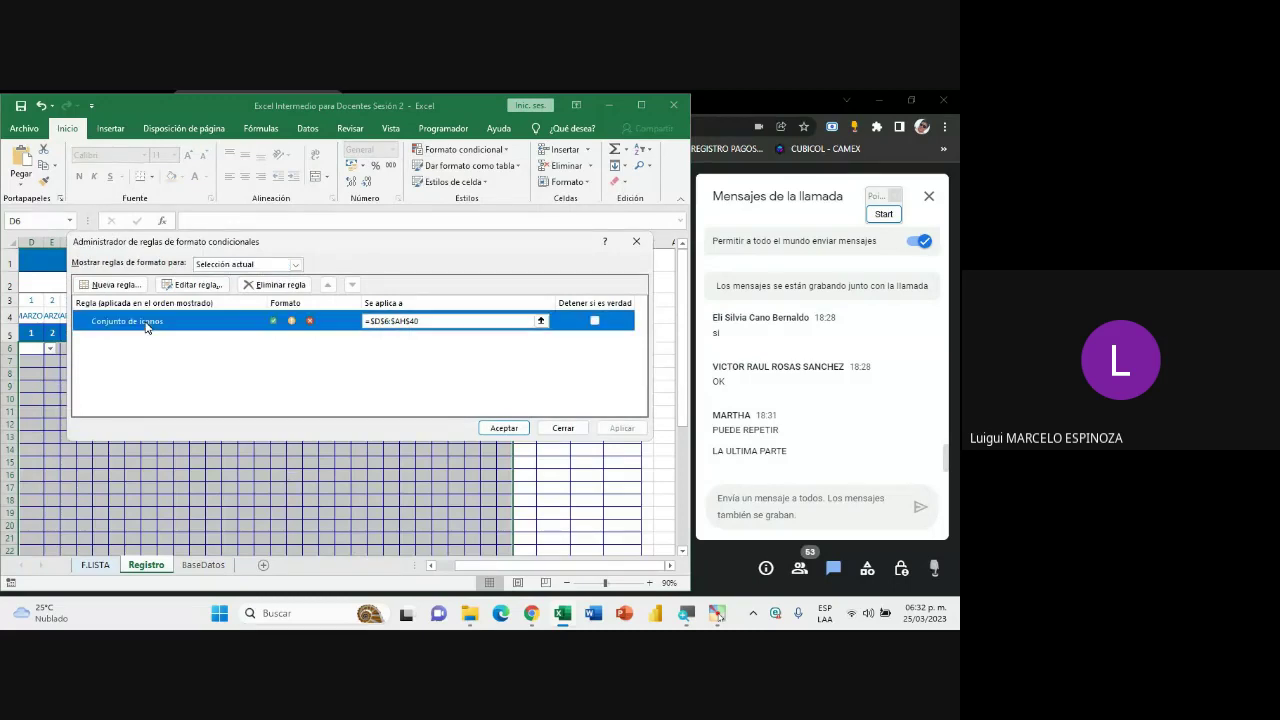
pyautogui.click(192, 286)
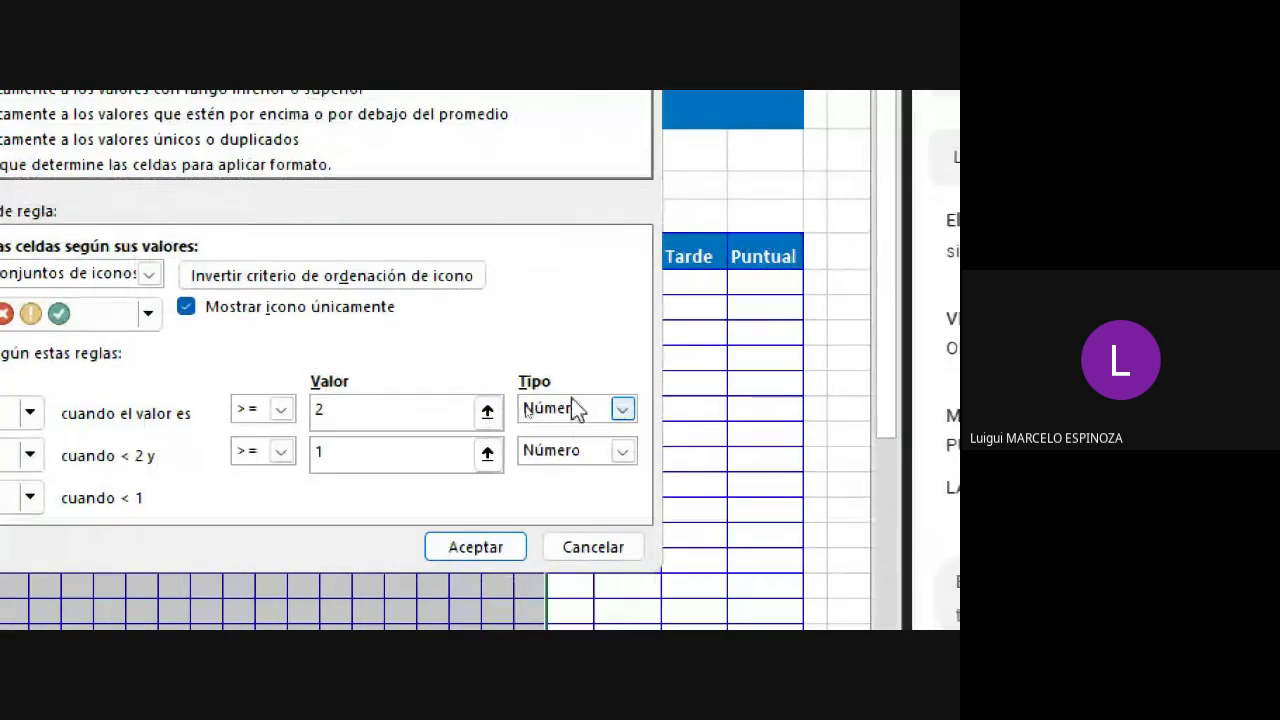
pyautogui.click(571, 409)
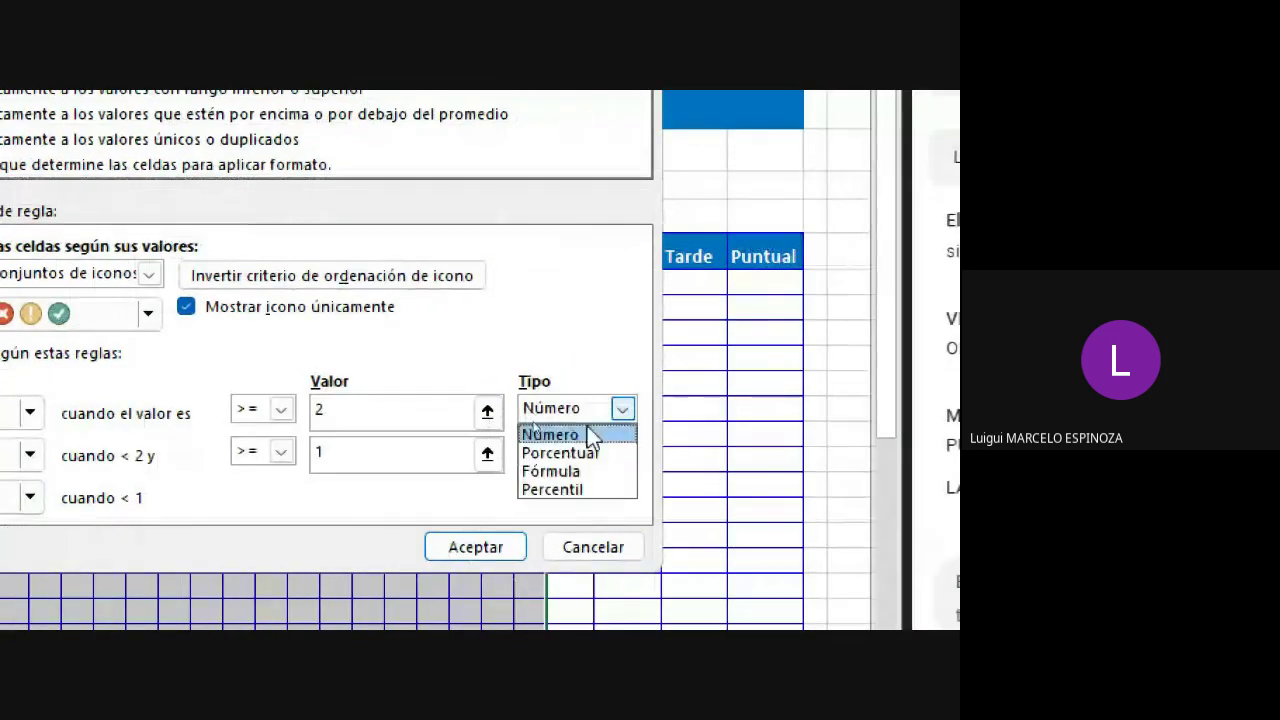
pyautogui.click(591, 433)
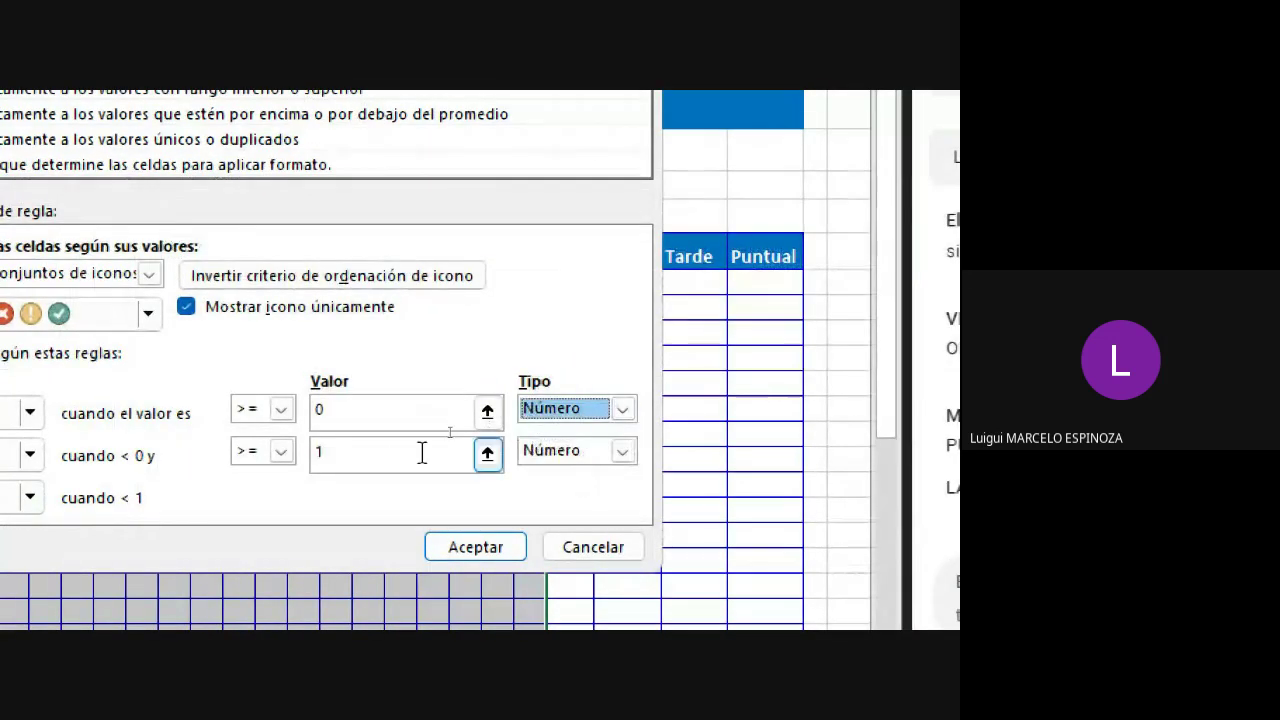
pyautogui.doubleClick(349, 409)
pyautogui.write('2')
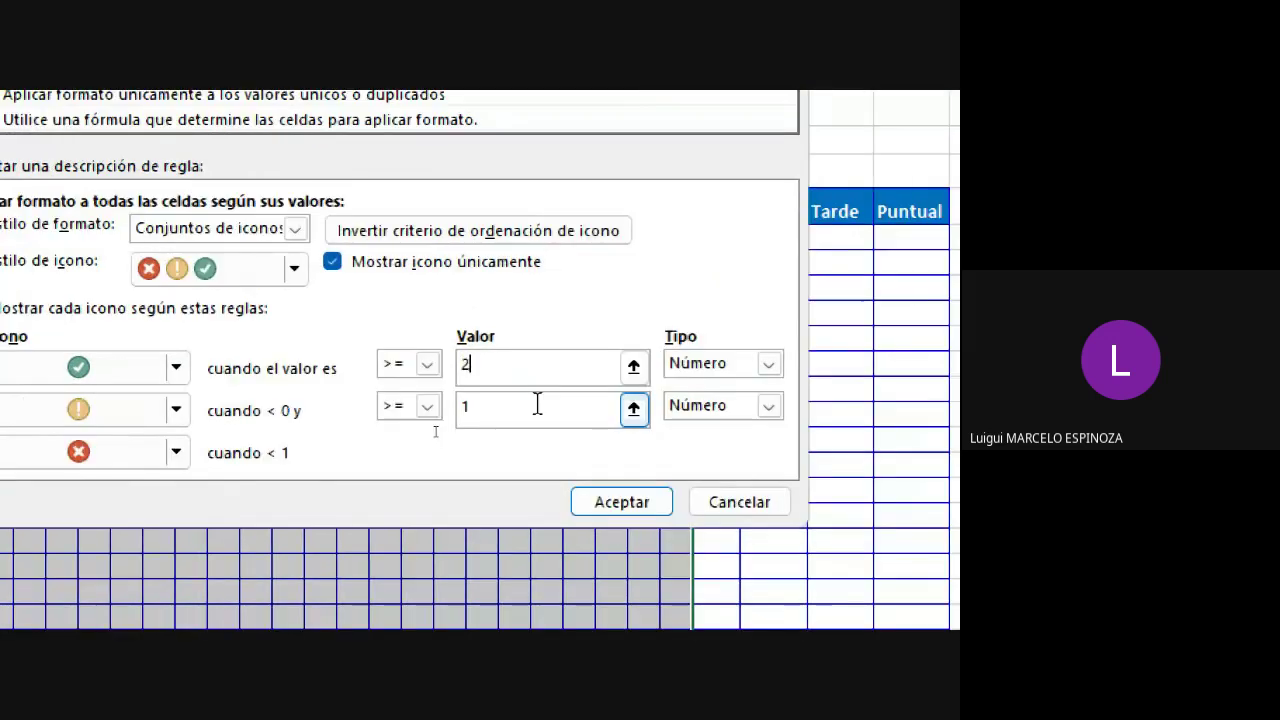
pyautogui.click(386, 451)
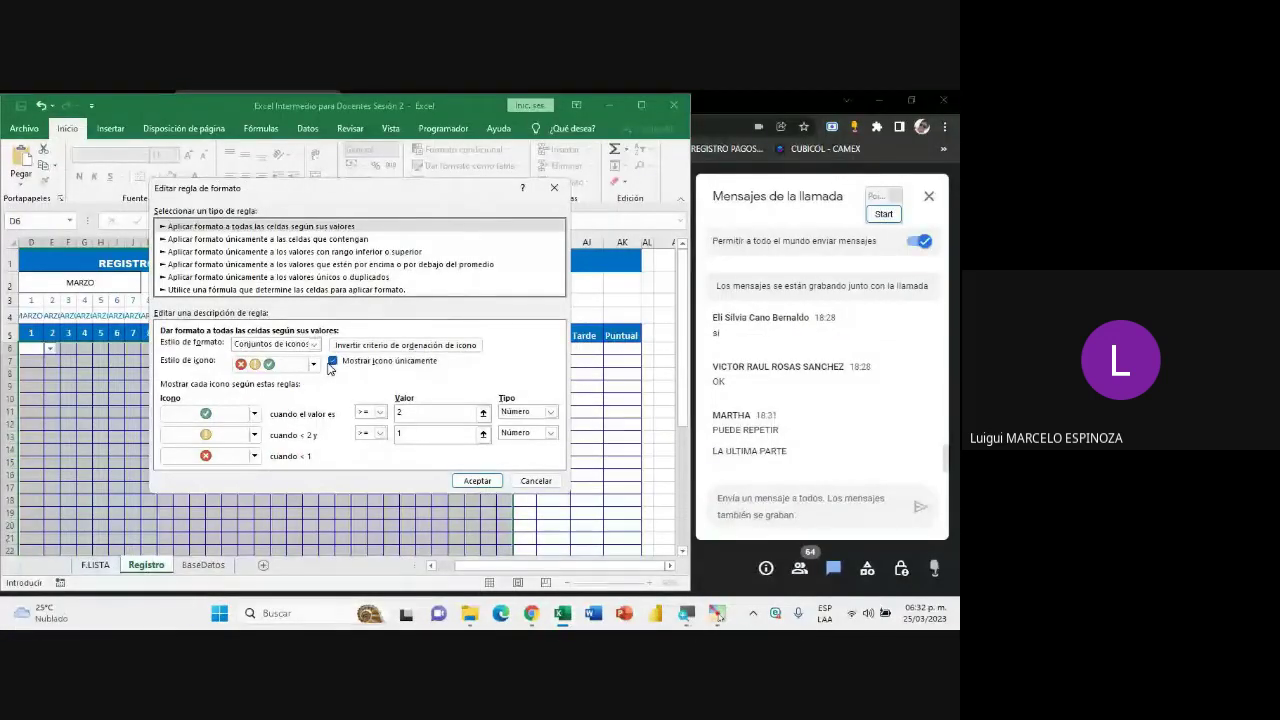
pyautogui.click(488, 483)
# - Apply the icon rules, then set D6 to 1 and then 0, showing a red cross
pyautogui.click(498, 425)
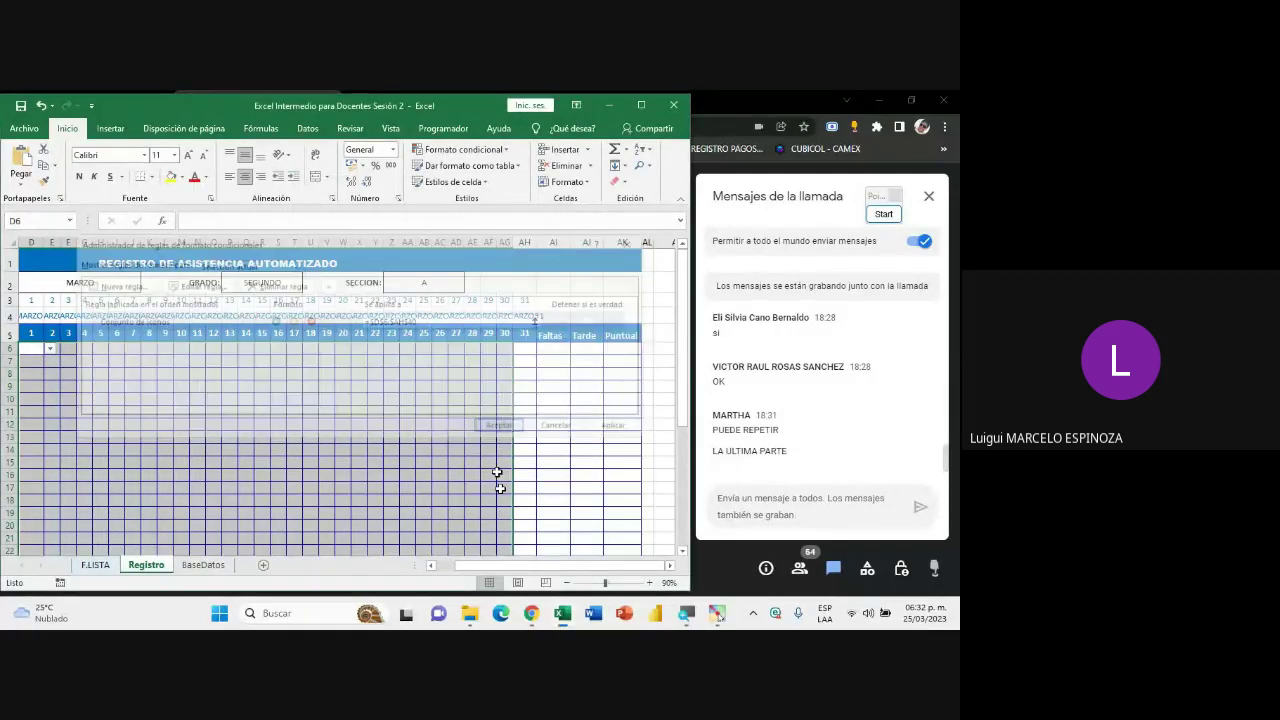
pyautogui.hscroll(-5, 305, 418)
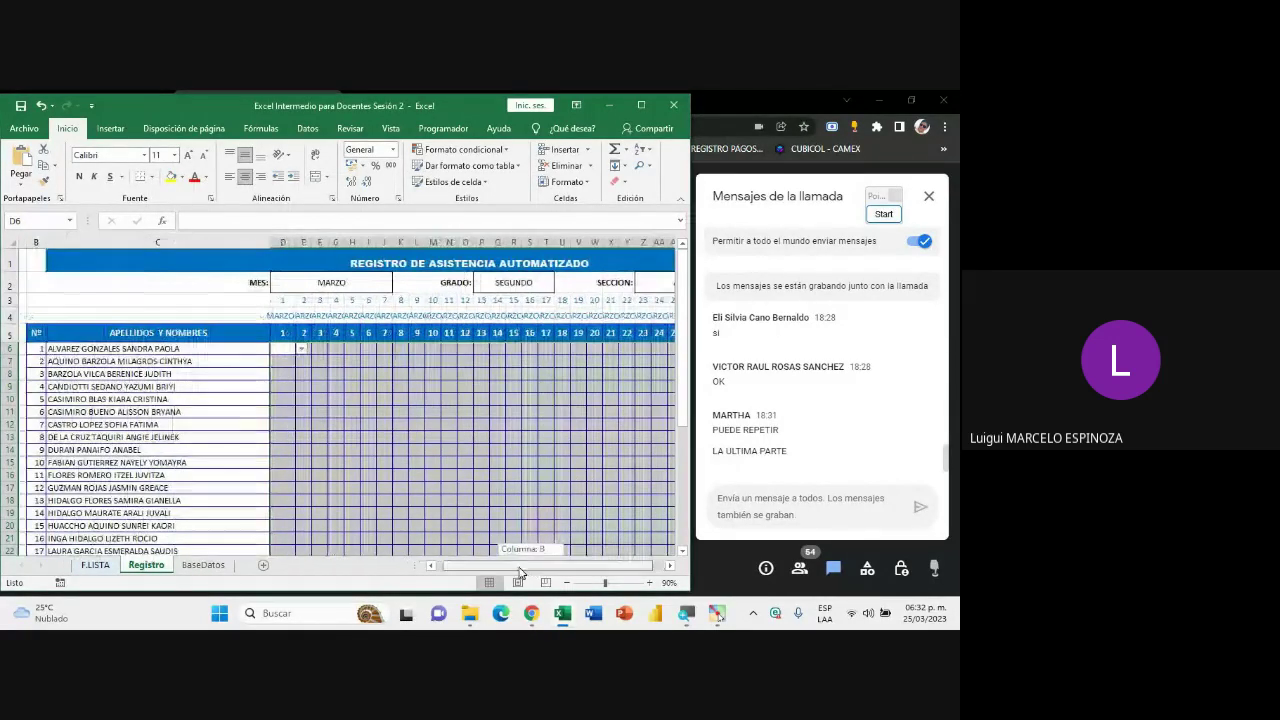
pyautogui.click(293, 372)
pyautogui.click(258, 348)
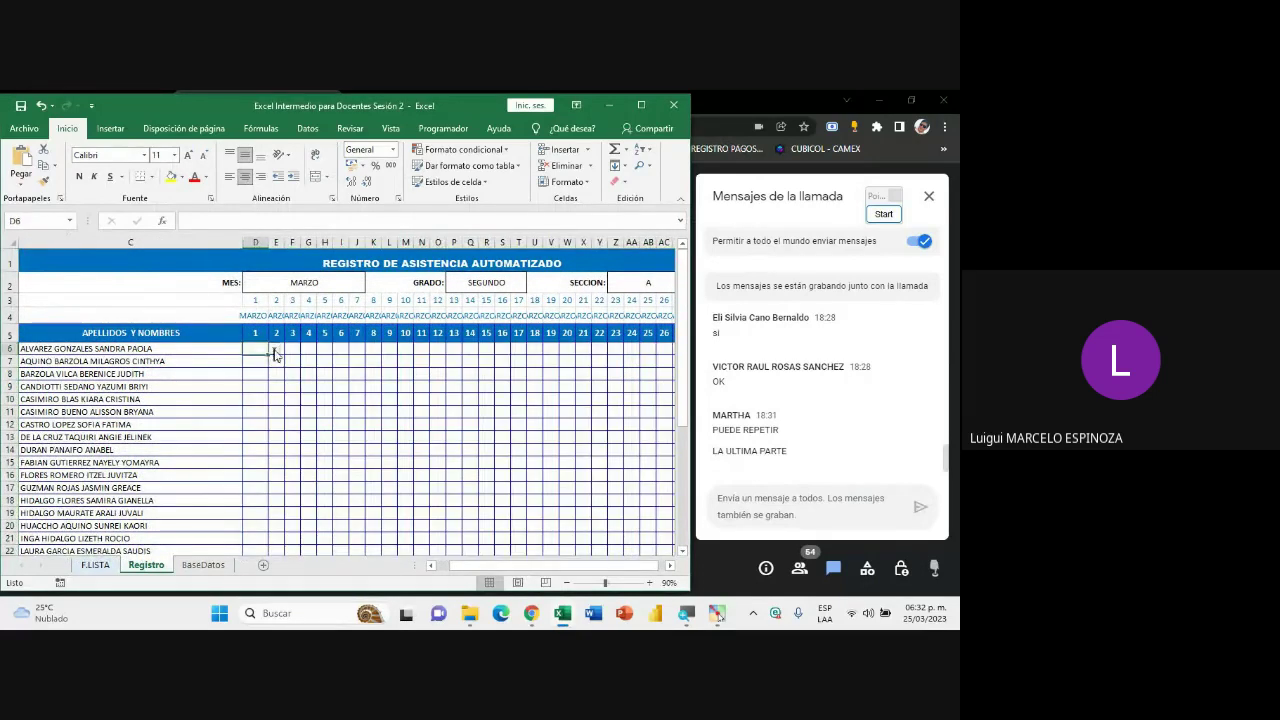
pyautogui.click(274, 349)
pyautogui.click(270, 362)
pyautogui.click(274, 349)
pyautogui.click(268, 375)
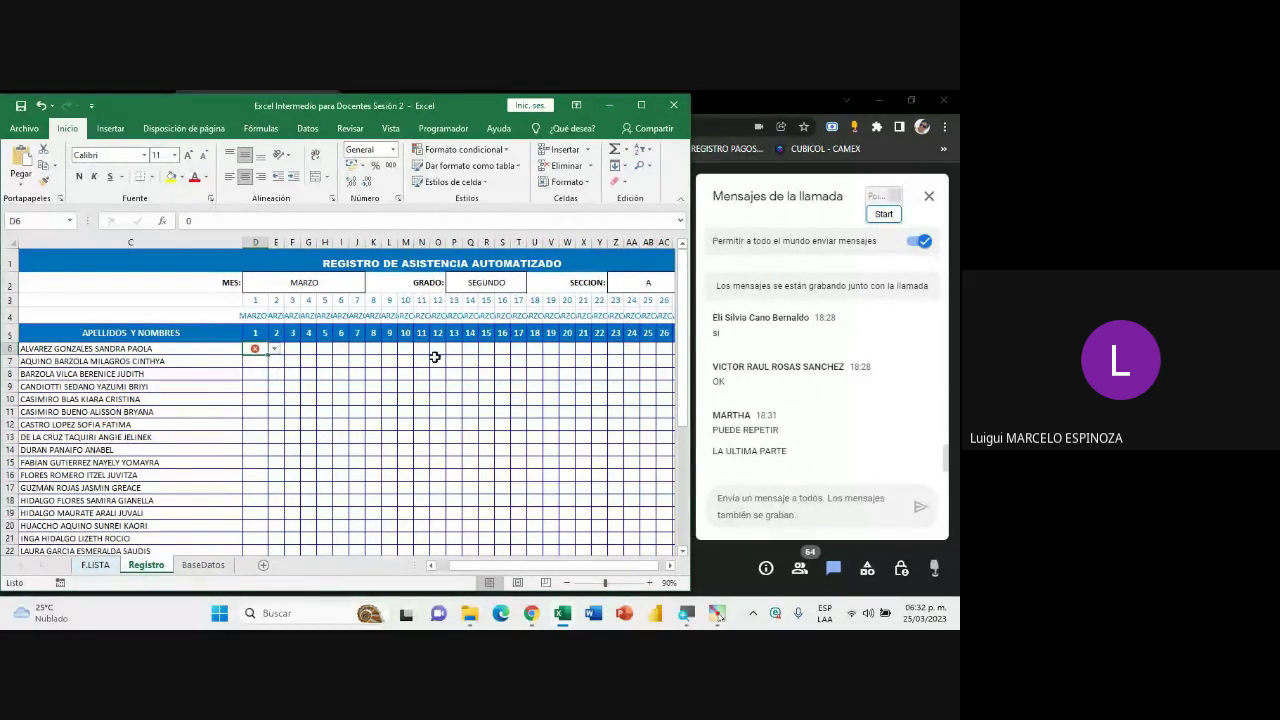
# - Choose PRIMERO from the GRADO list in P2 and return to D6
pyautogui.click(478, 283)
pyautogui.click(532, 289)
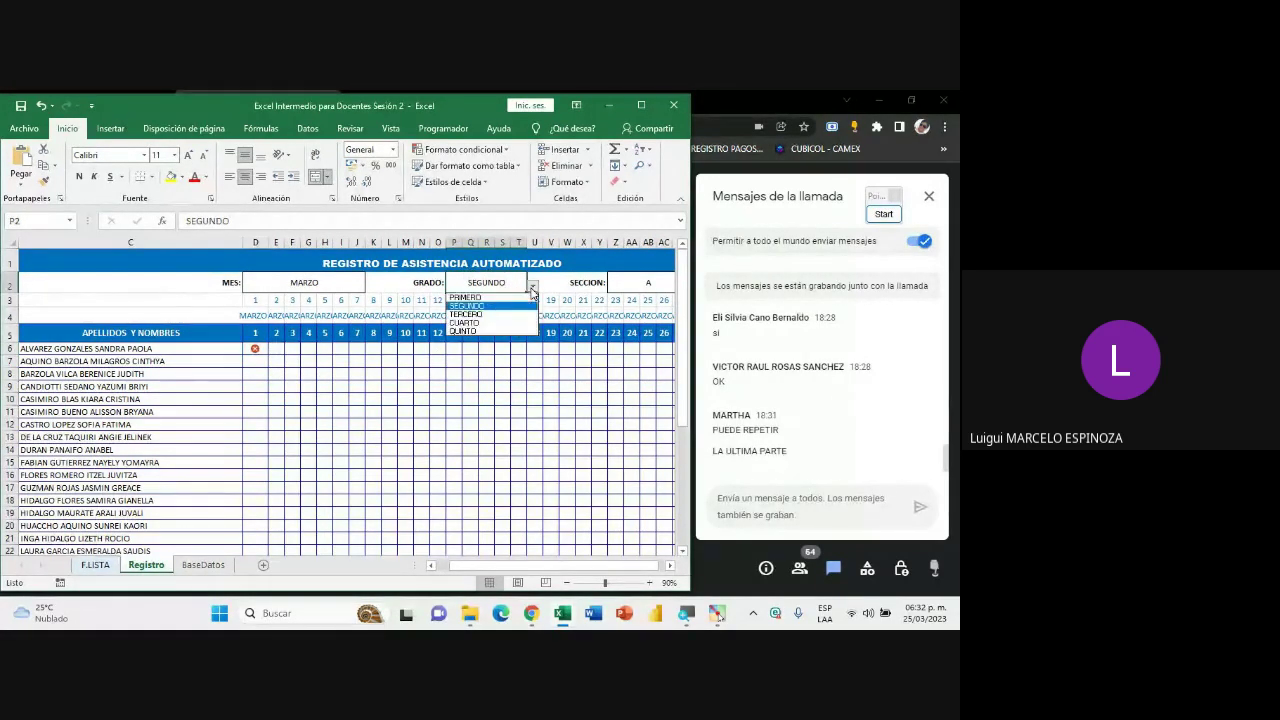
pyautogui.click(465, 297)
pyautogui.click(257, 348)
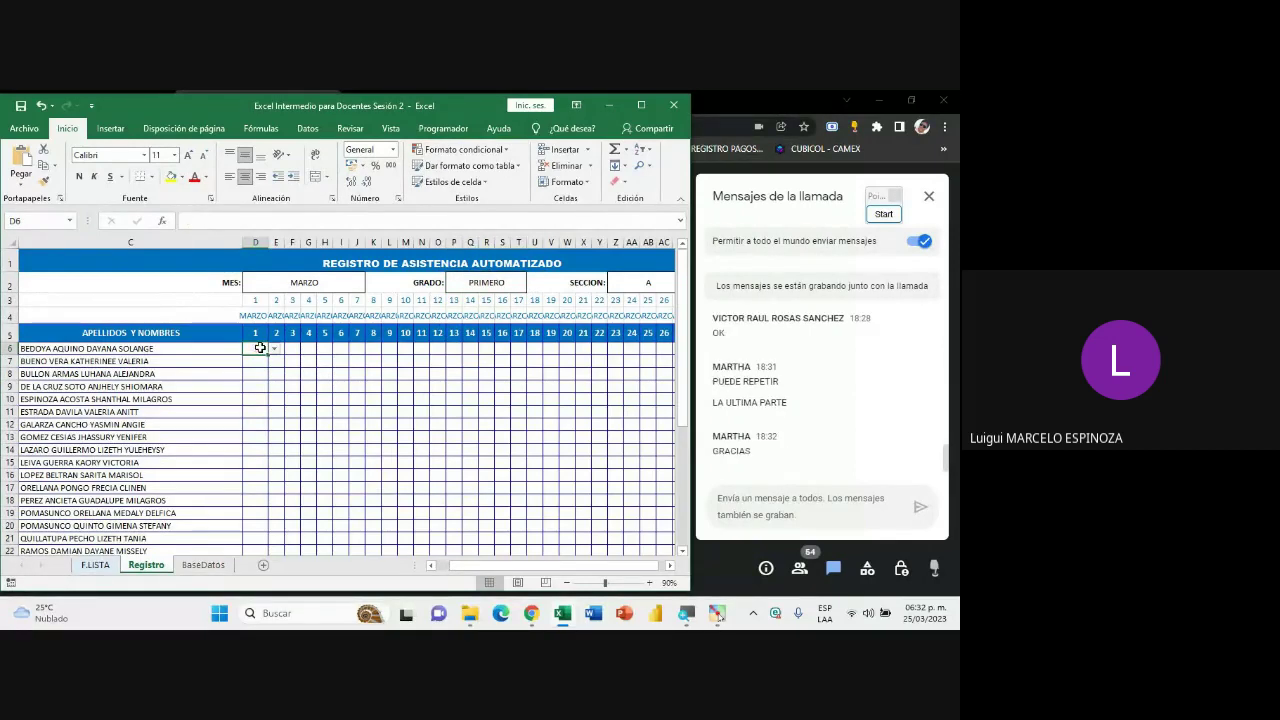
pyautogui.moveTo(478, 571); pyautogui.dragTo(497, 567)
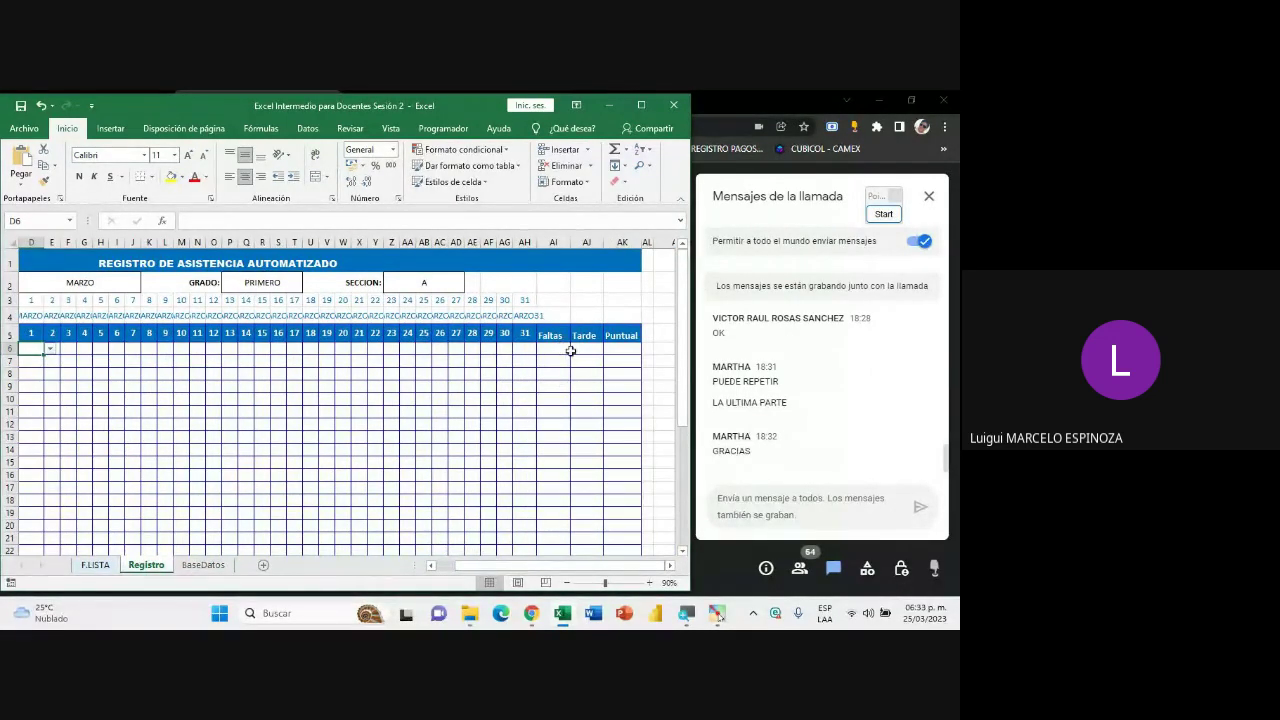
pyautogui.moveTo(545, 348)
pyautogui.mouseDown()
pyautogui.moveTo(622, 349)
pyautogui.moveTo(622, 596)
pyautogui.moveTo(613, 458)
pyautogui.moveTo(618, 512)
pyautogui.moveTo(593, 497)
pyautogui.mouseUp()
pyautogui.scroll(1, 593, 497)
pyautogui.scroll(5, 593, 497)
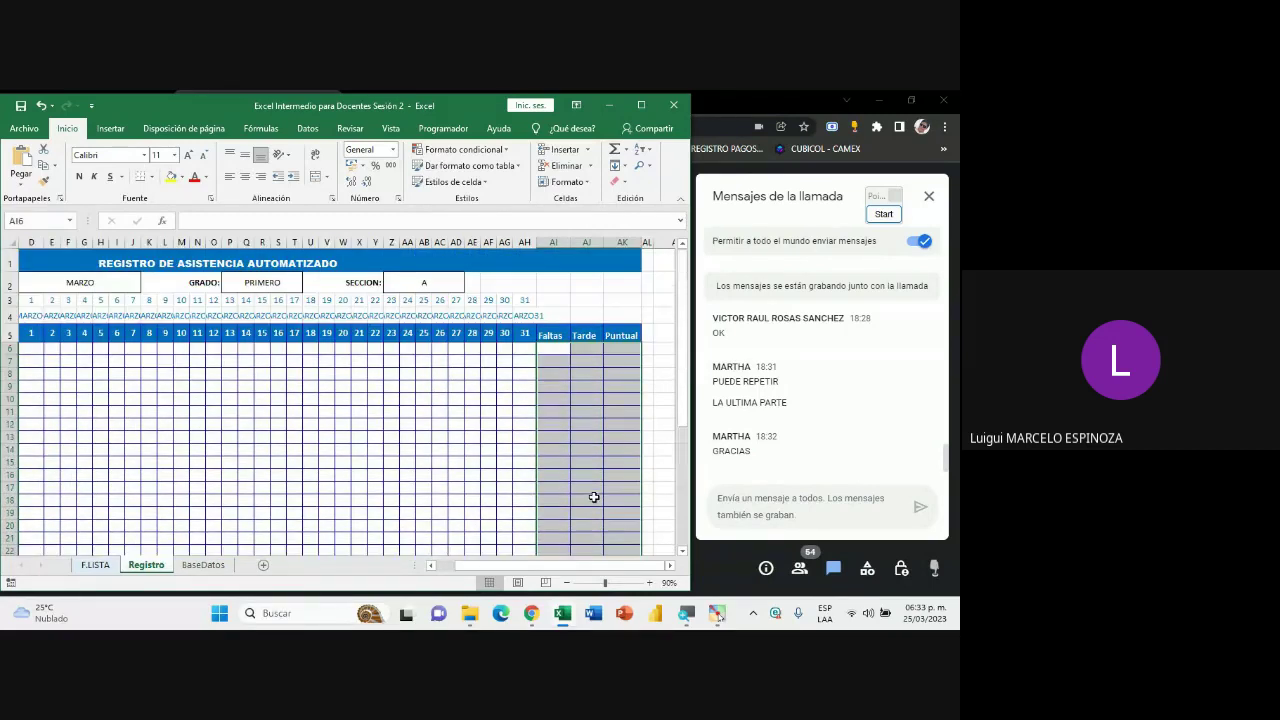
pyautogui.moveTo(619, 570); pyautogui.dragTo(615, 566)
pyautogui.moveTo(445, 569); pyautogui.dragTo(468, 570)
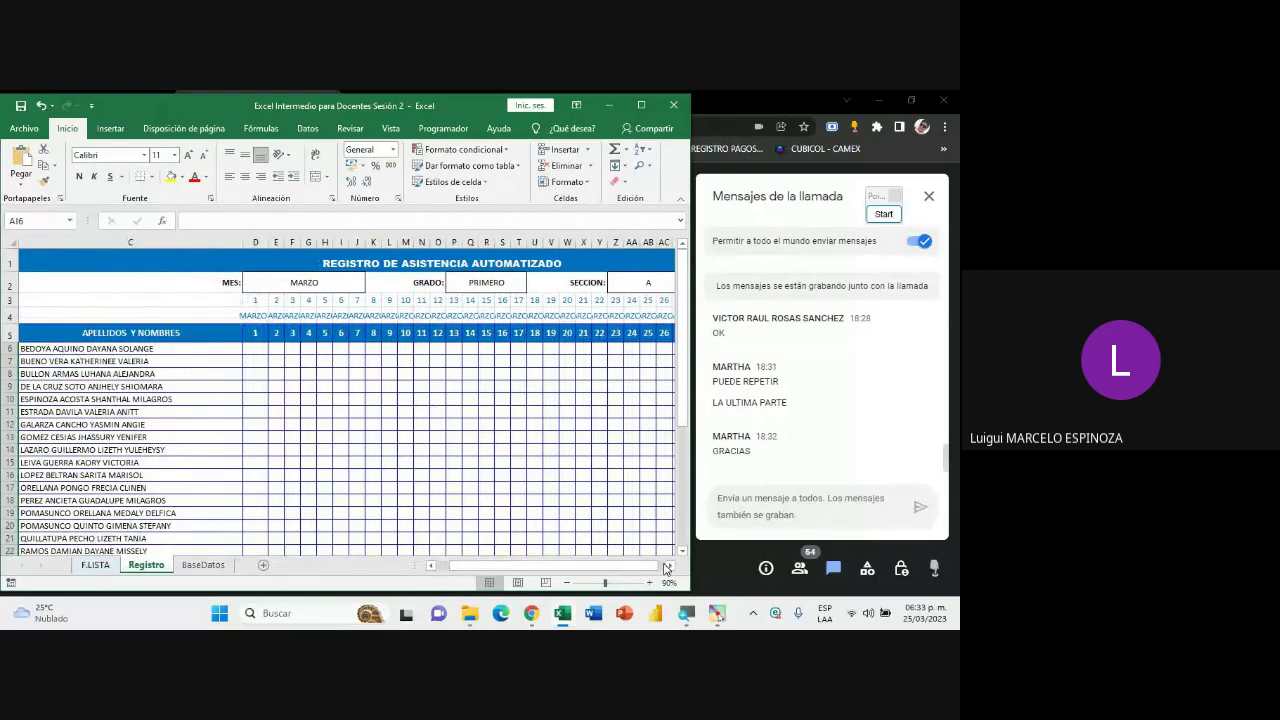
pyautogui.click(669, 567)
pyautogui.moveTo(612, 572); pyautogui.dragTo(599, 571)
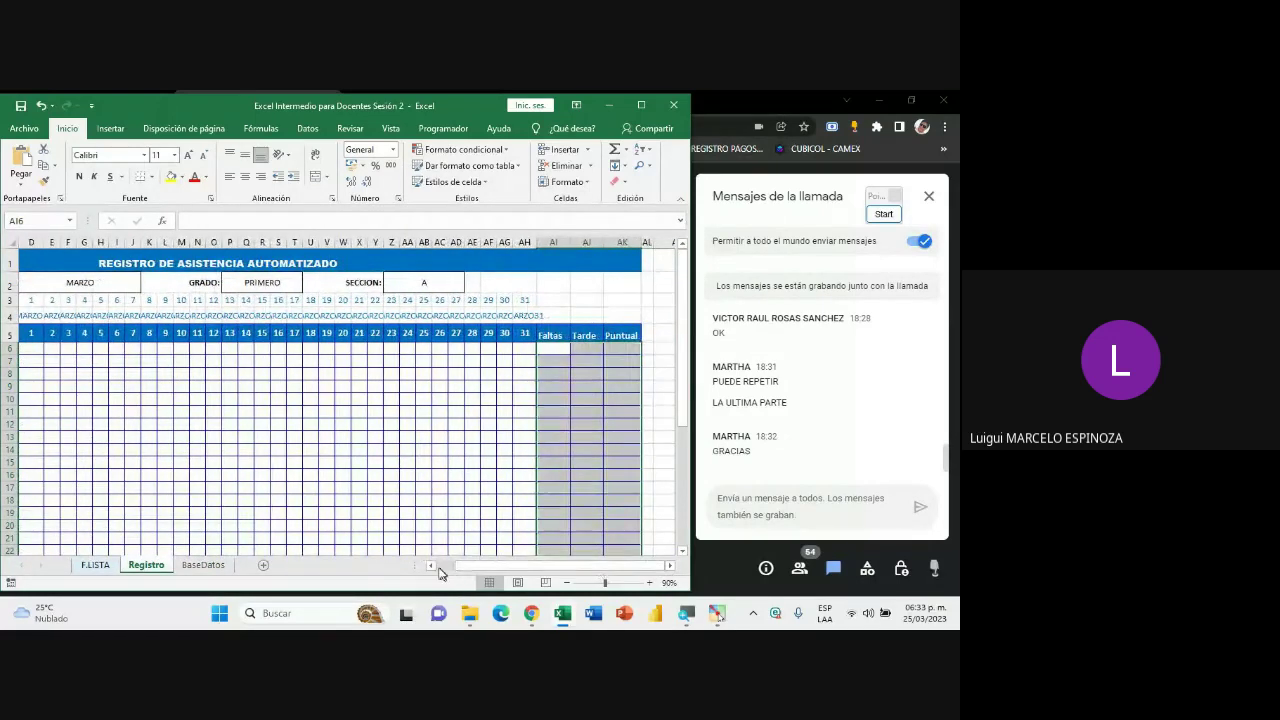
pyautogui.click(432, 567)
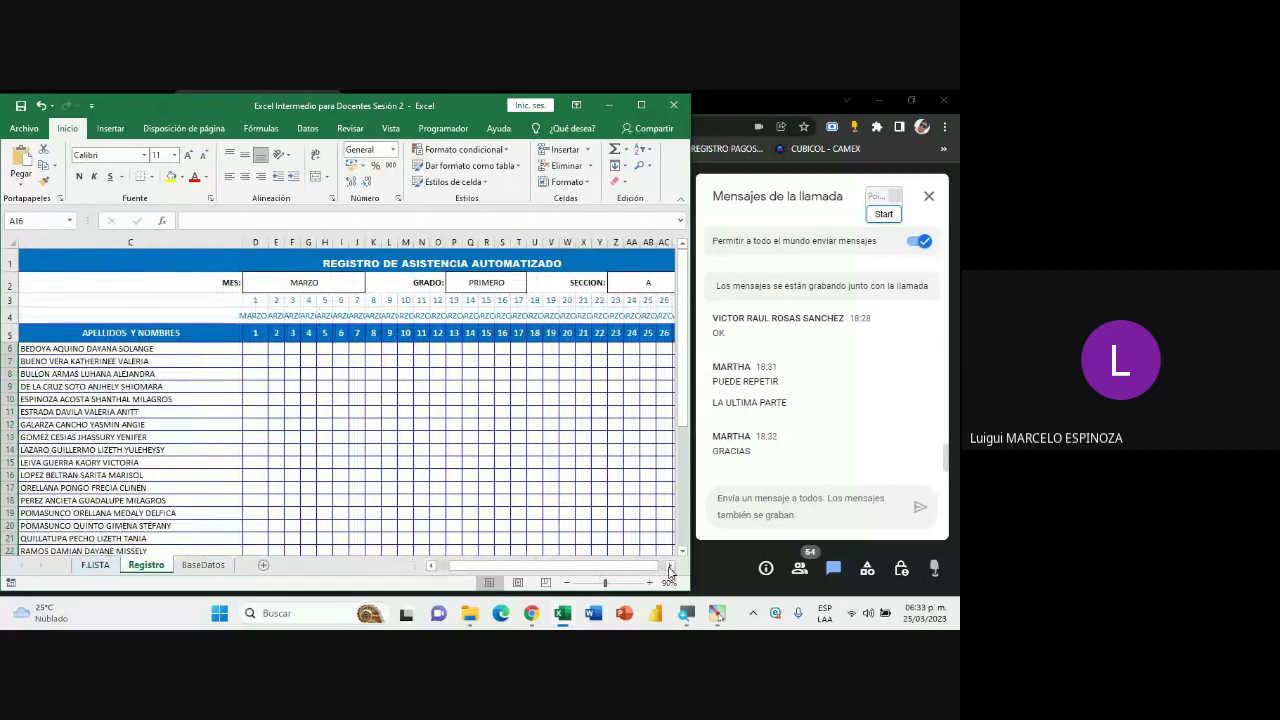
pyautogui.click(669, 567)
pyautogui.moveTo(610, 571); pyautogui.dragTo(603, 571)
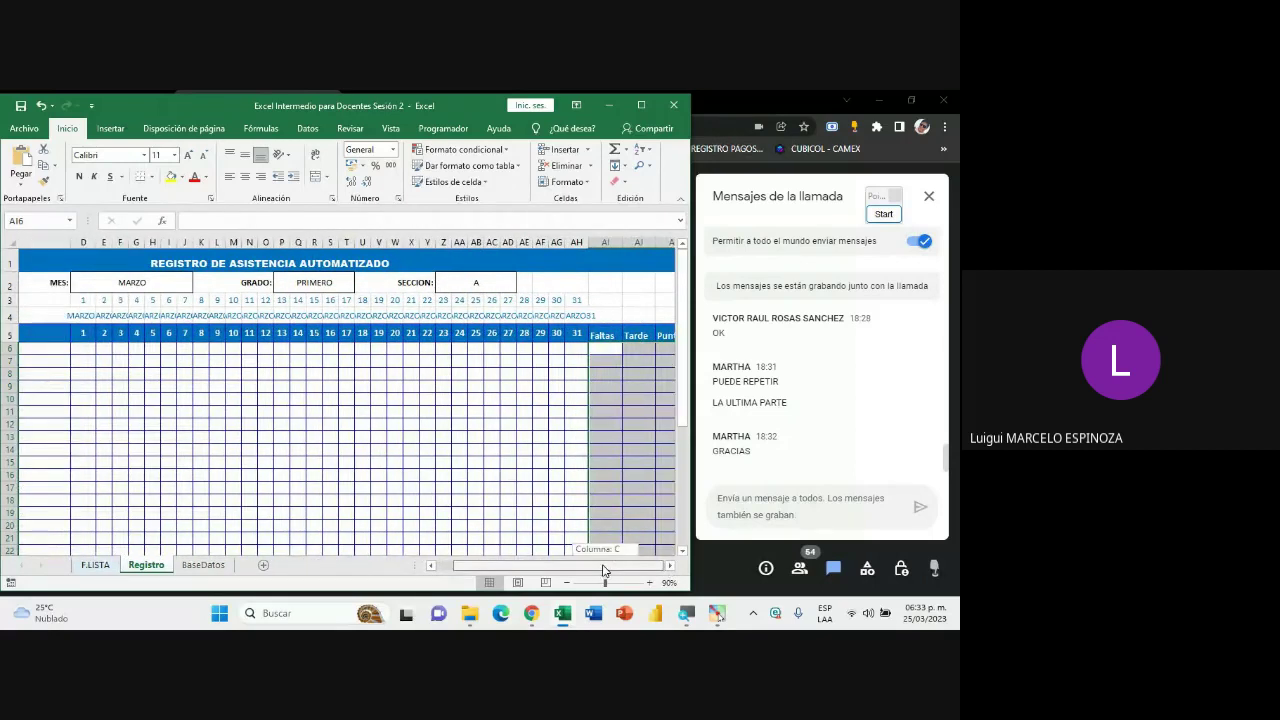
pyautogui.click(443, 566)
pyautogui.click(257, 351)
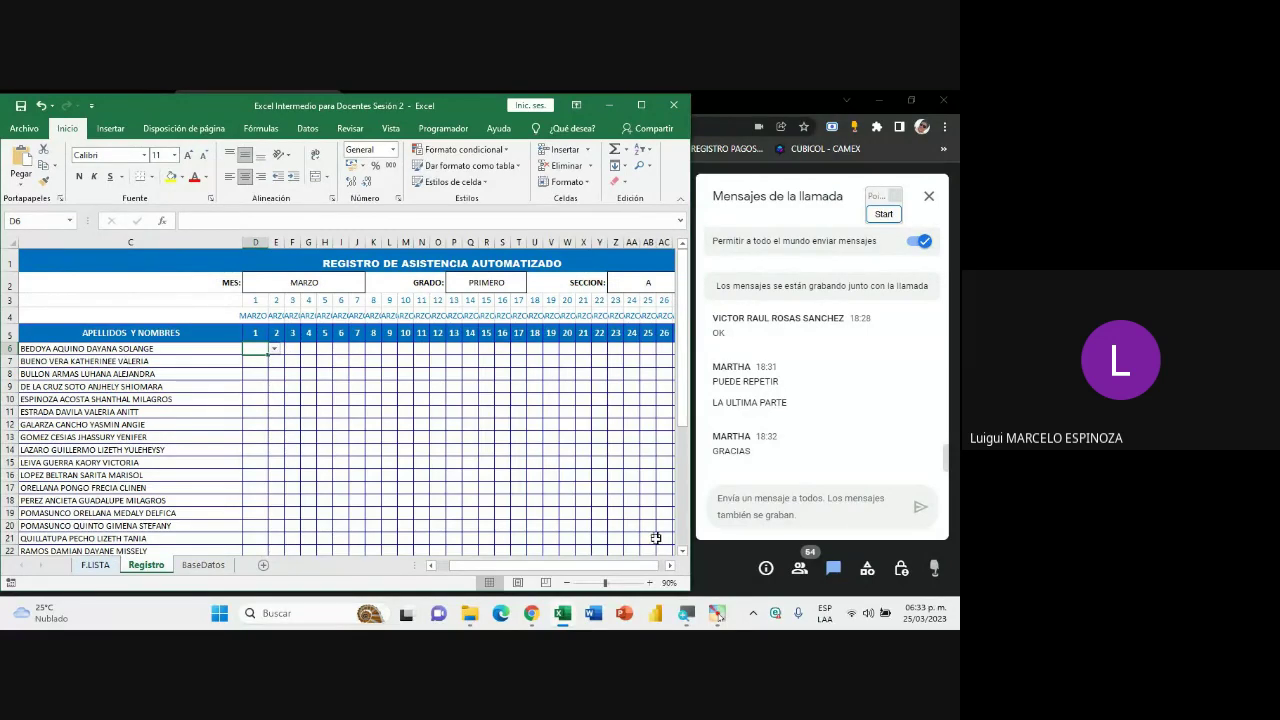
pyautogui.click(672, 571)
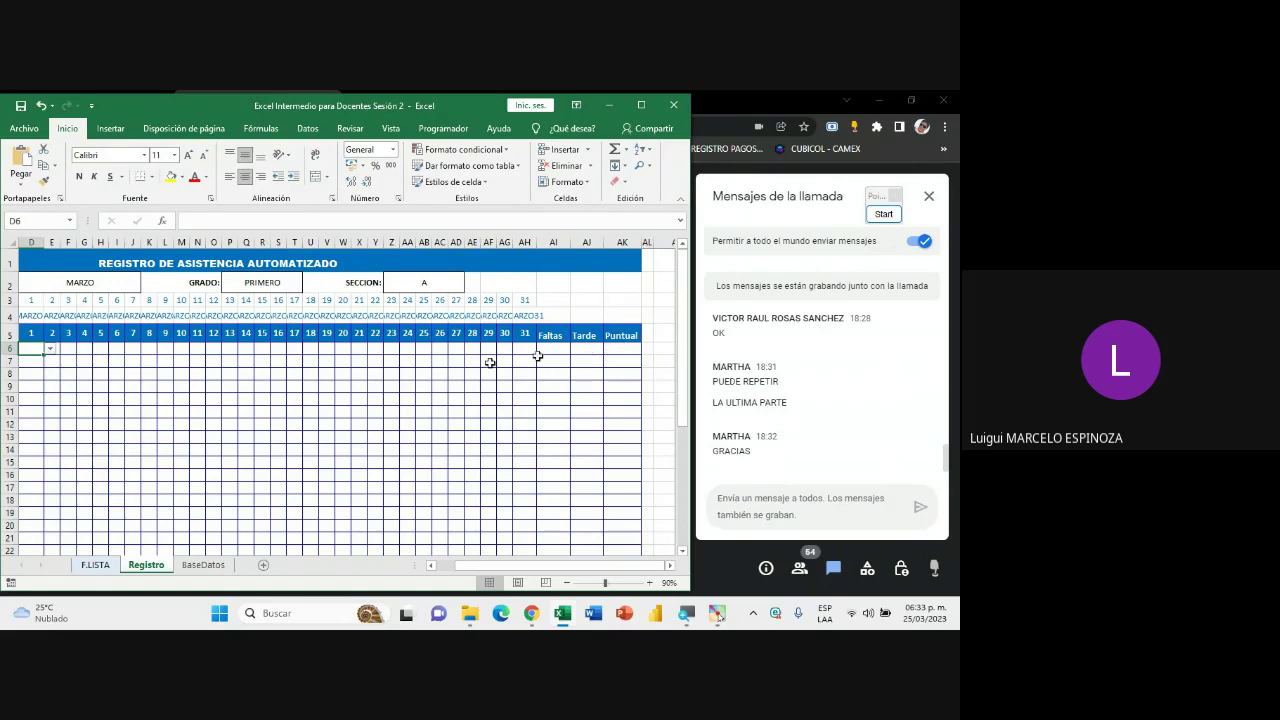
pyautogui.click(83, 375)
pyautogui.click(435, 568)
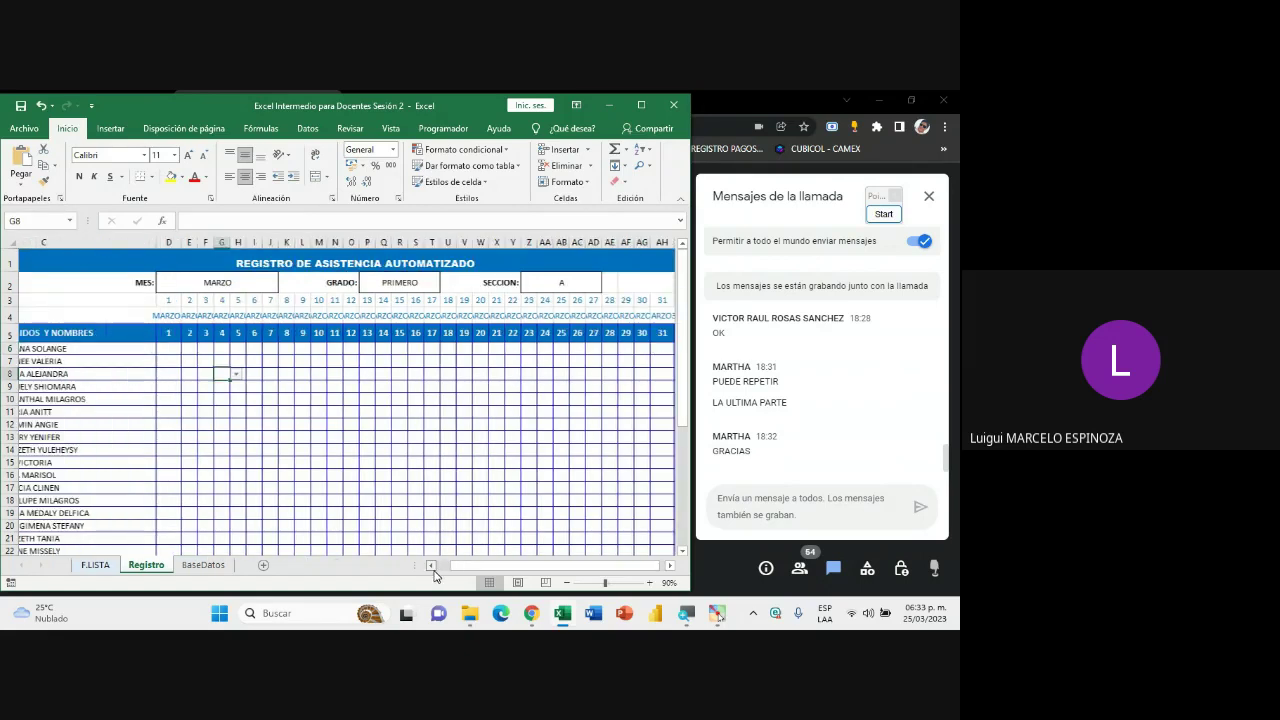
# - Leave D6 unchanged and check today's date in the Windows calendar
pyautogui.click(258, 350)
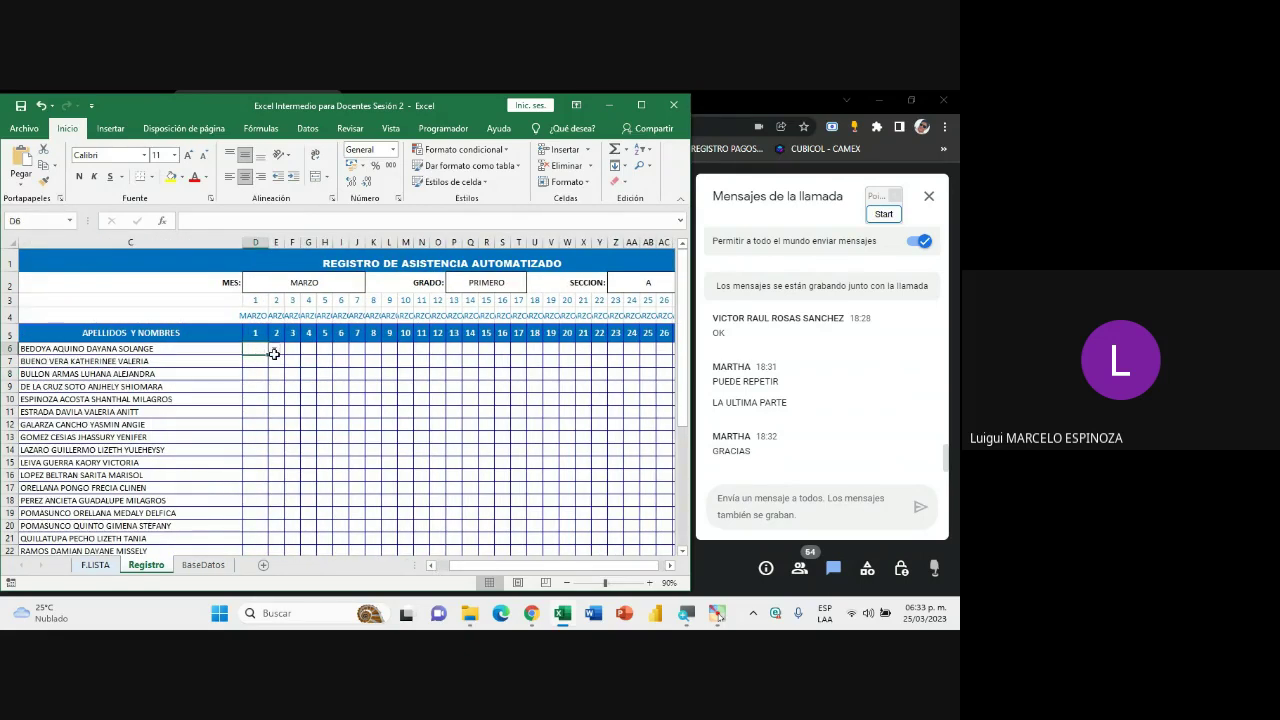
pyautogui.click(274, 349)
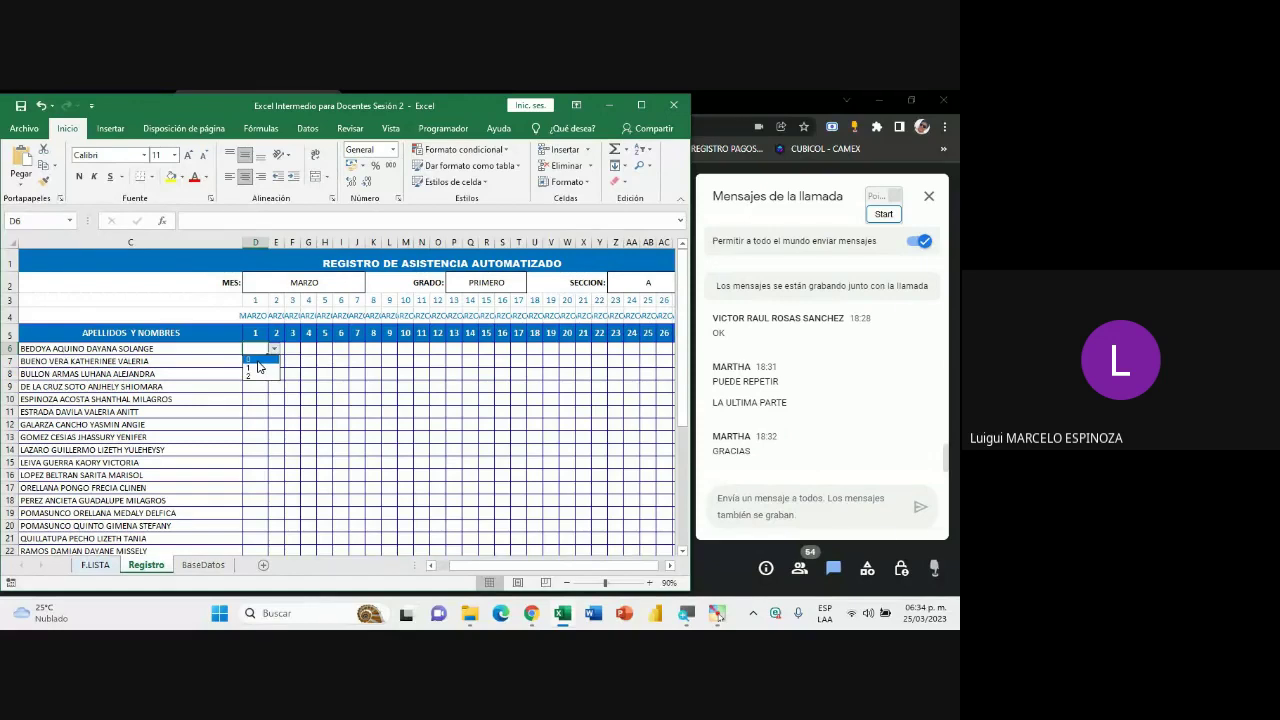
pyautogui.click(421, 385)
pyautogui.click(932, 618)
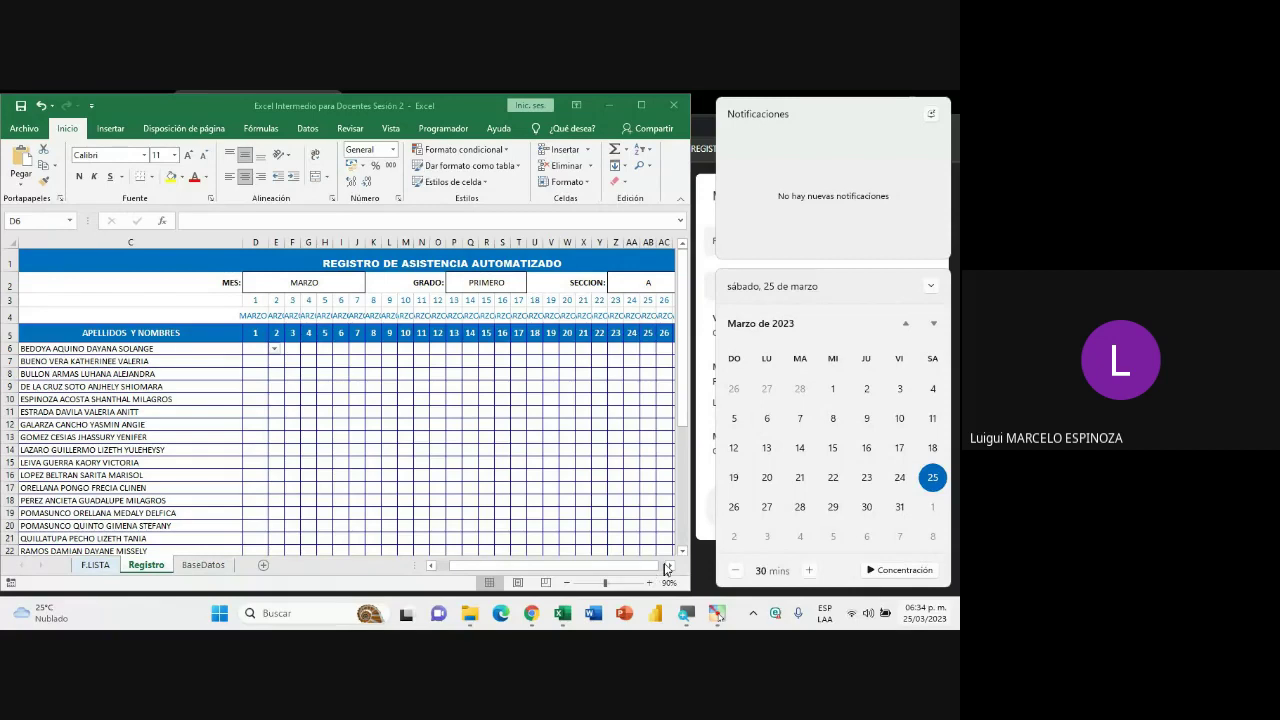
pyautogui.click(666, 570)
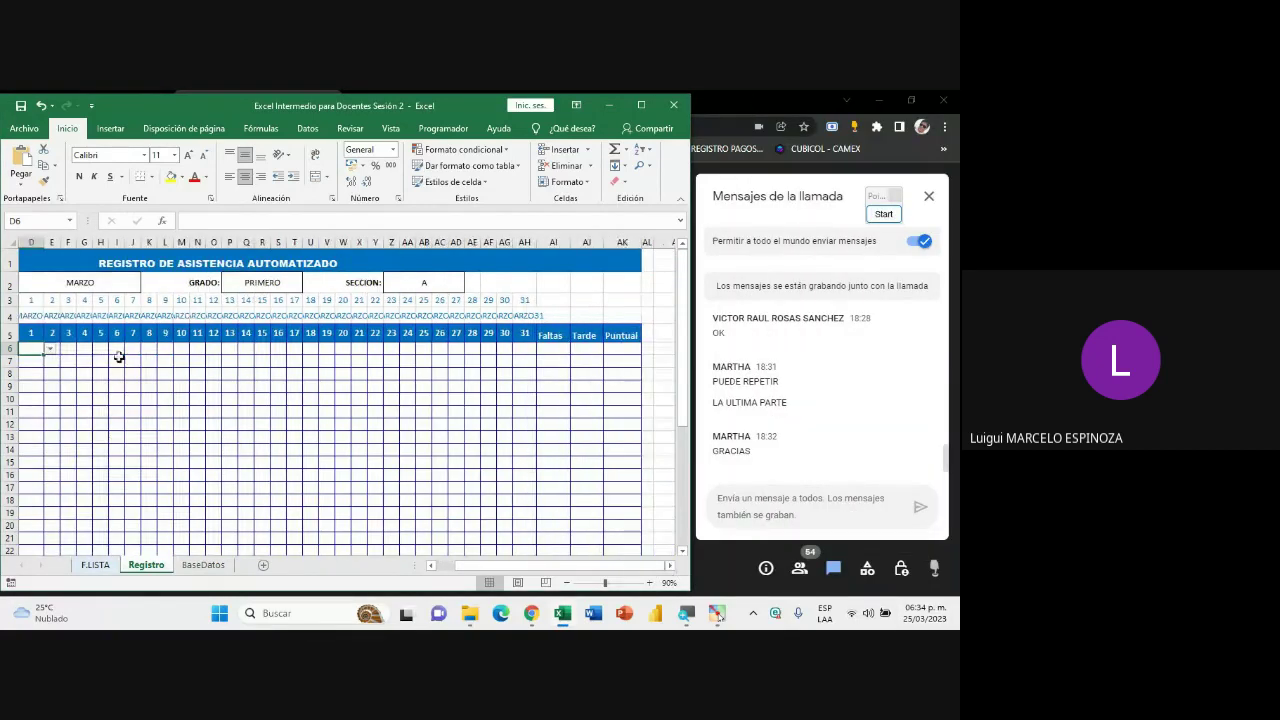
# - Record day 6 as 1, 2 and 0 in I6, I7 and I8
pyautogui.click(118, 349)
pyautogui.click(430, 567)
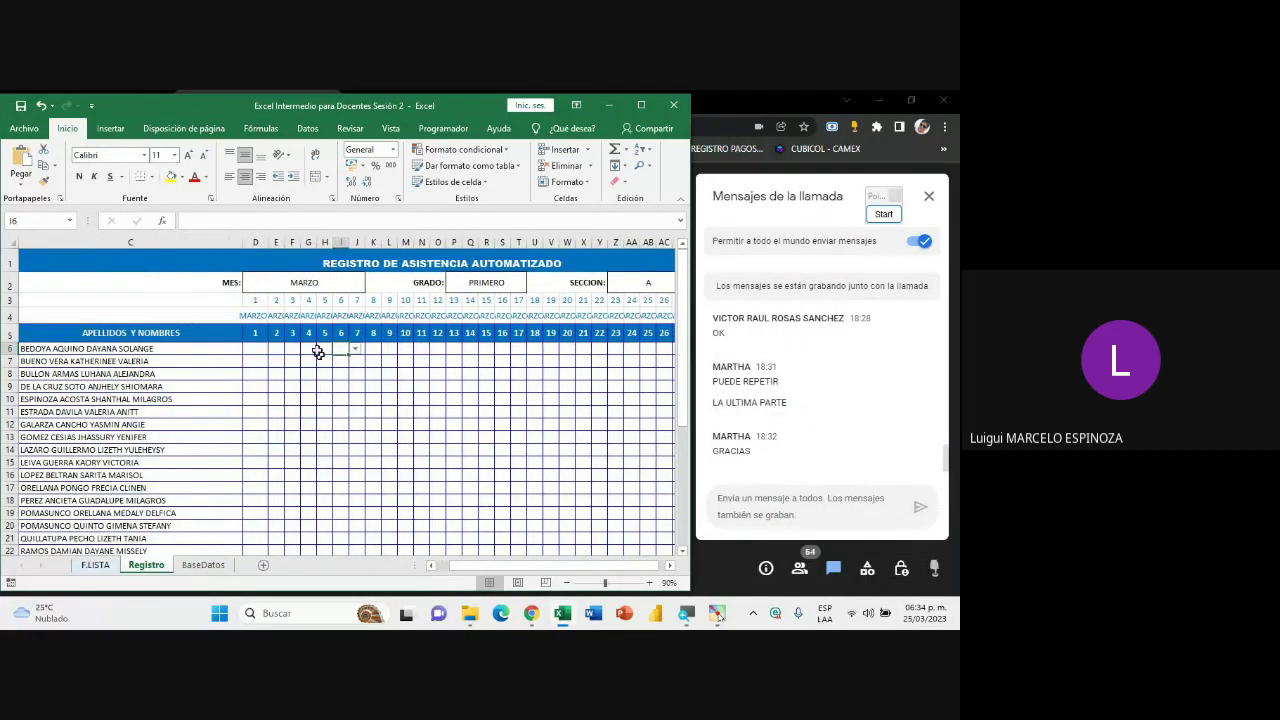
pyautogui.click(355, 348)
pyautogui.click(347, 371)
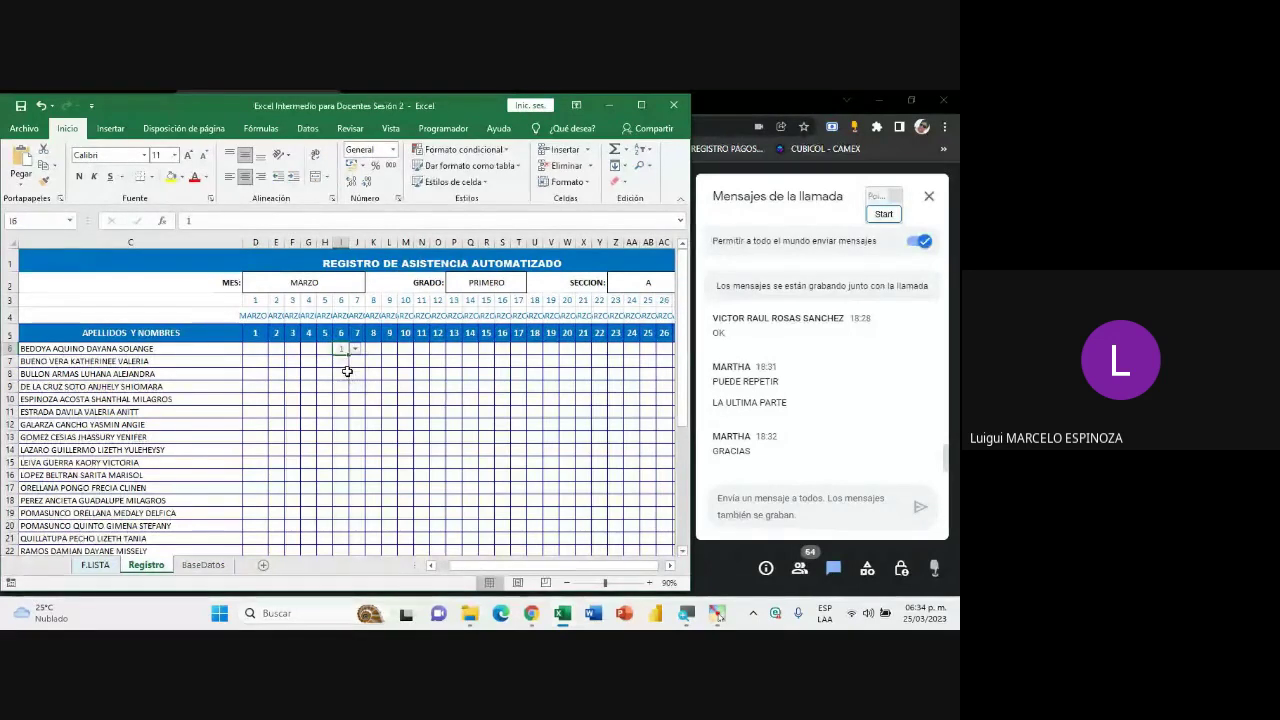
pyautogui.click(345, 363)
pyautogui.click(355, 361)
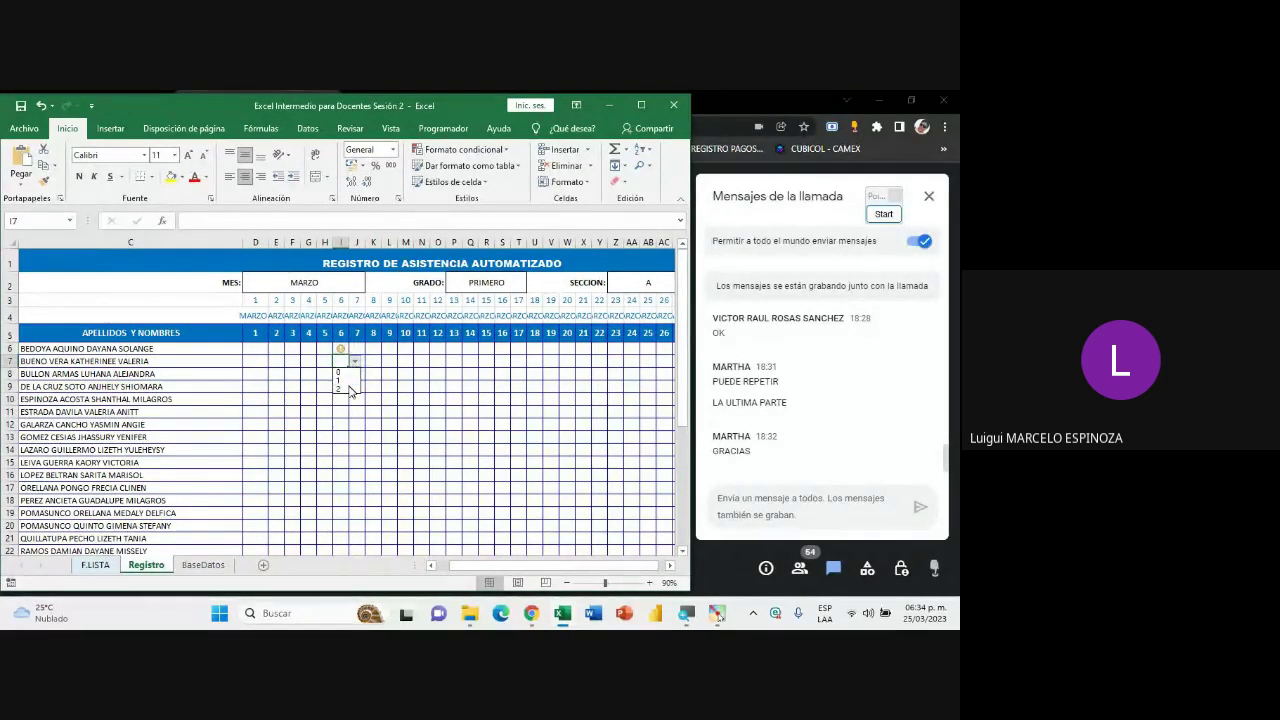
pyautogui.click(347, 379)
pyautogui.click(343, 373)
pyautogui.click(355, 373)
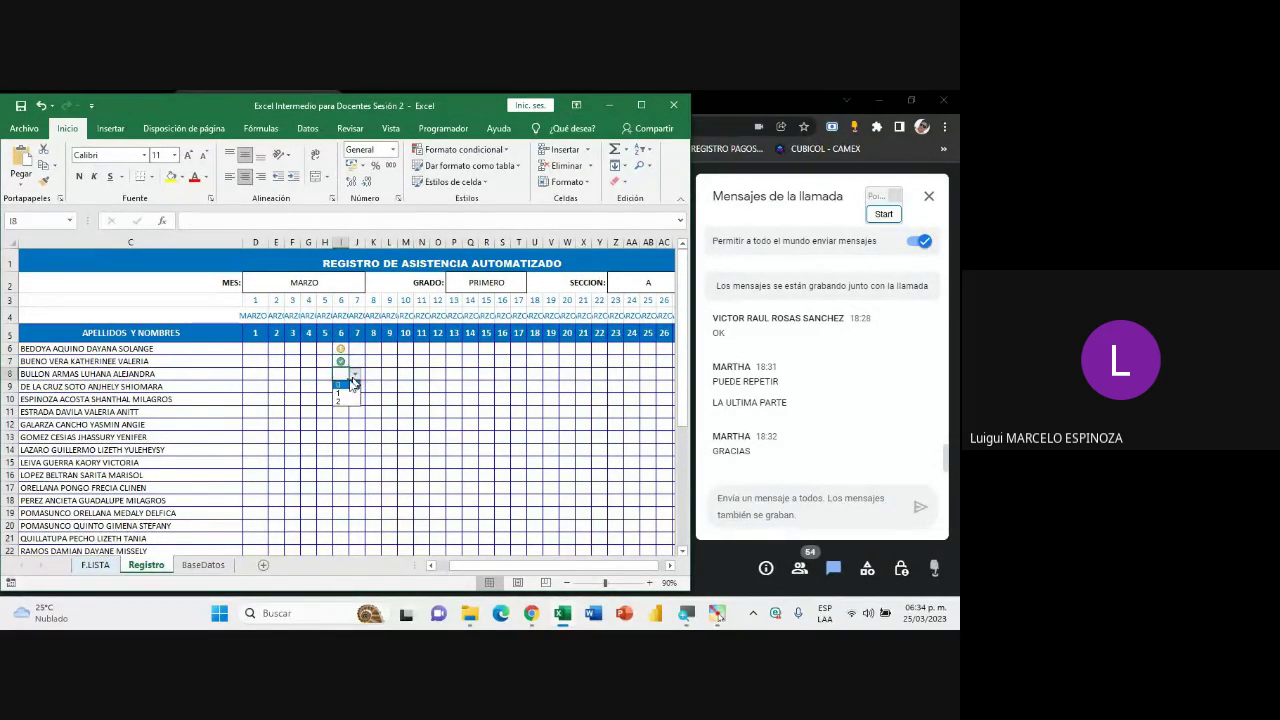
pyautogui.click(344, 388)
pyautogui.click(344, 387)
pyautogui.click(355, 386)
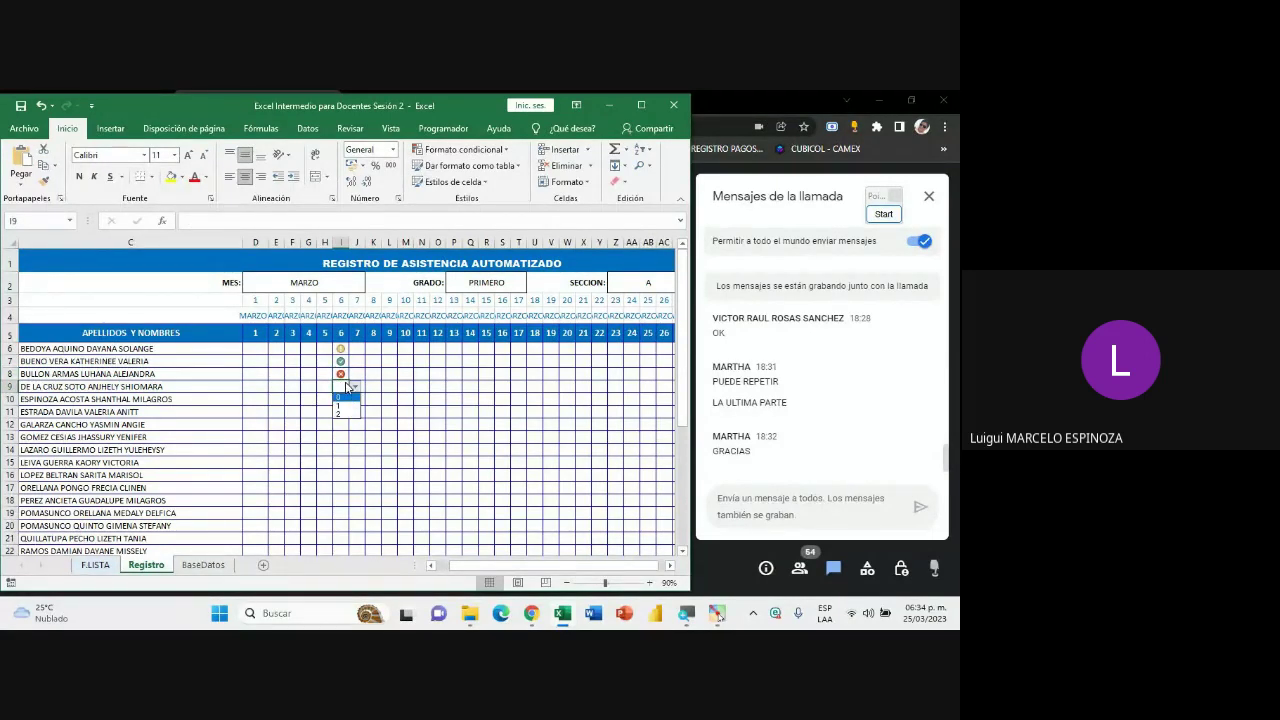
pyautogui.click(938, 622)
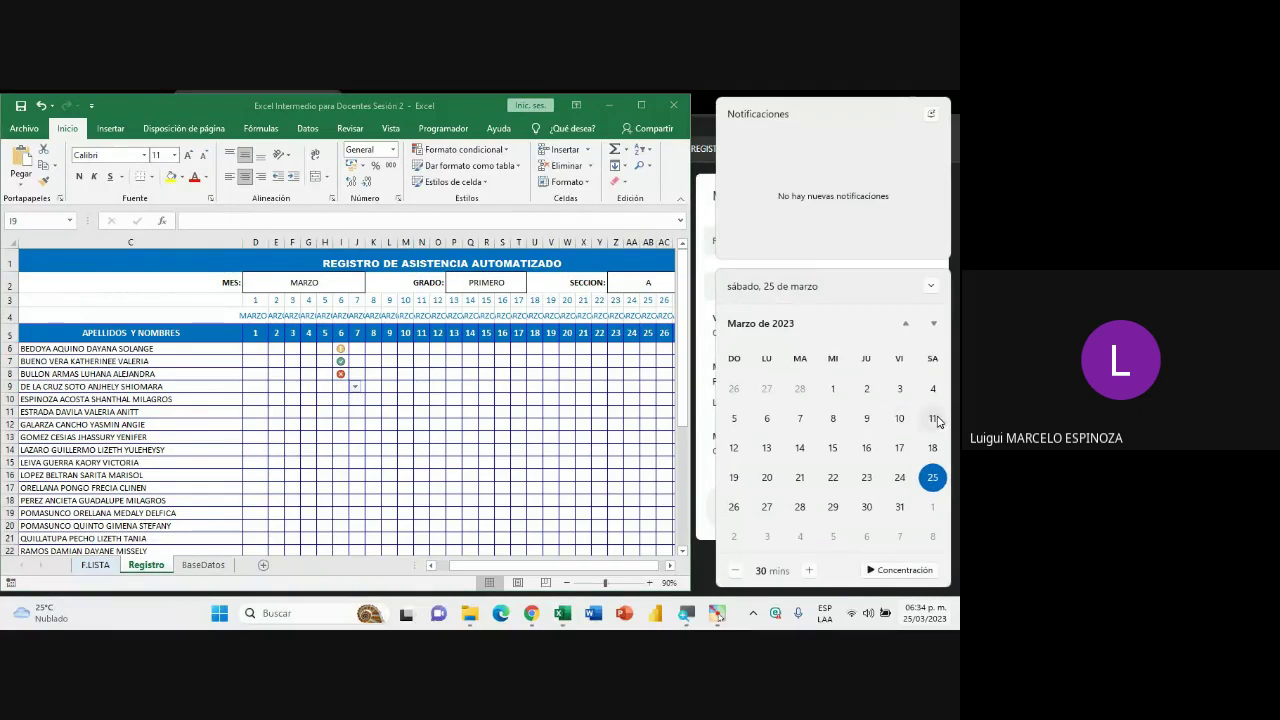
pyautogui.click(452, 349)
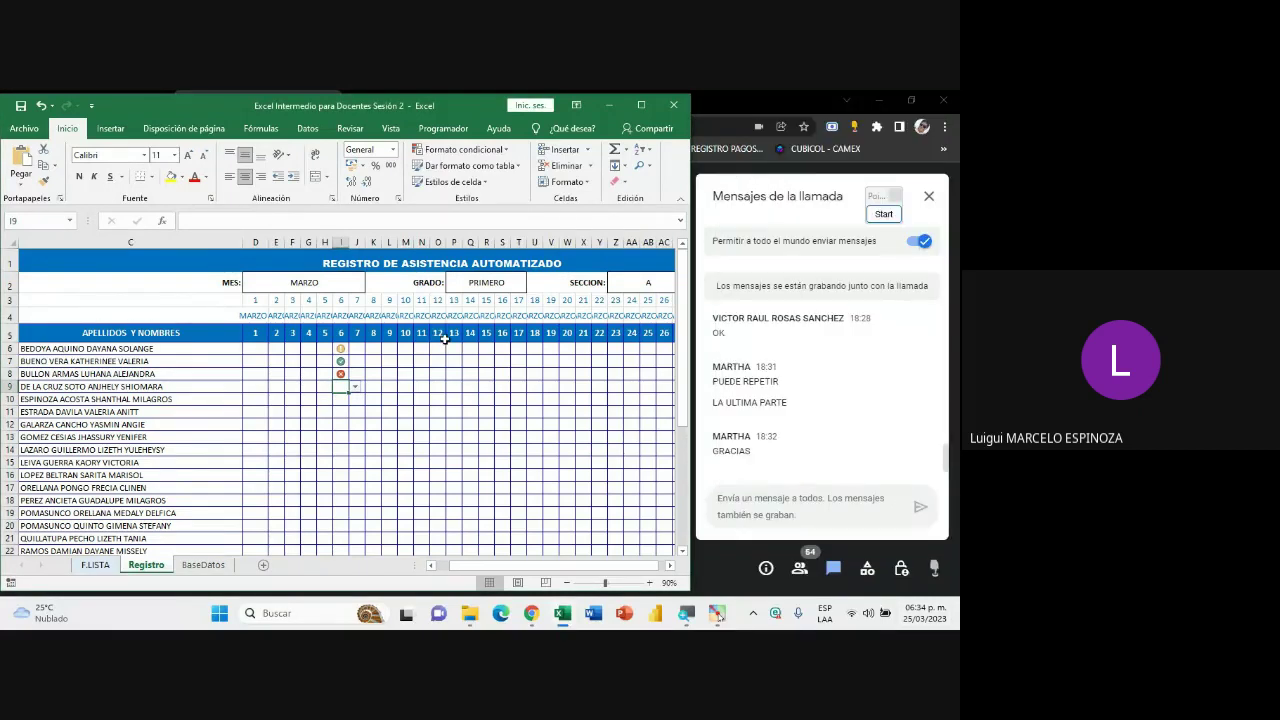
# - Check the March 2023 calendar to identify weekend days 11–12 and 18–19
pyautogui.moveTo(424, 336)
pyautogui.mouseDown()
pyautogui.moveTo(440, 370)
pyautogui.moveTo(435, 566)
pyautogui.mouseUp()
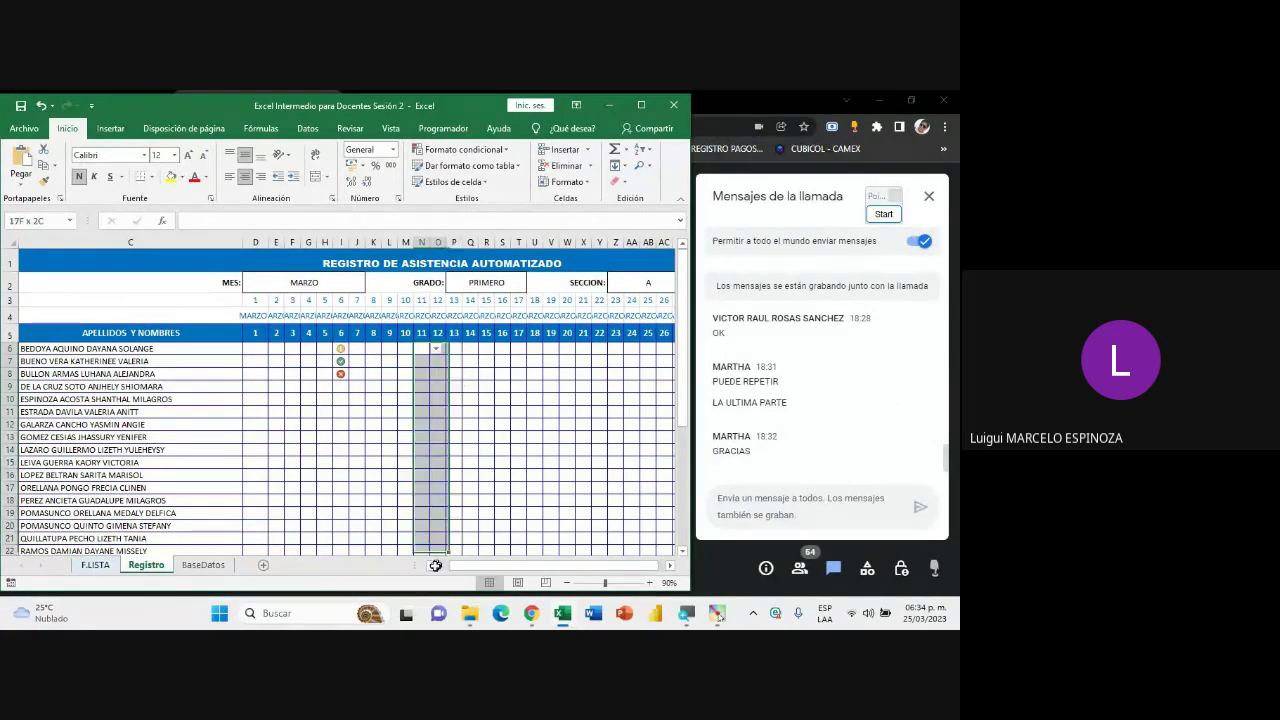
pyautogui.moveTo(435, 566); pyautogui.dragTo(430, 441)
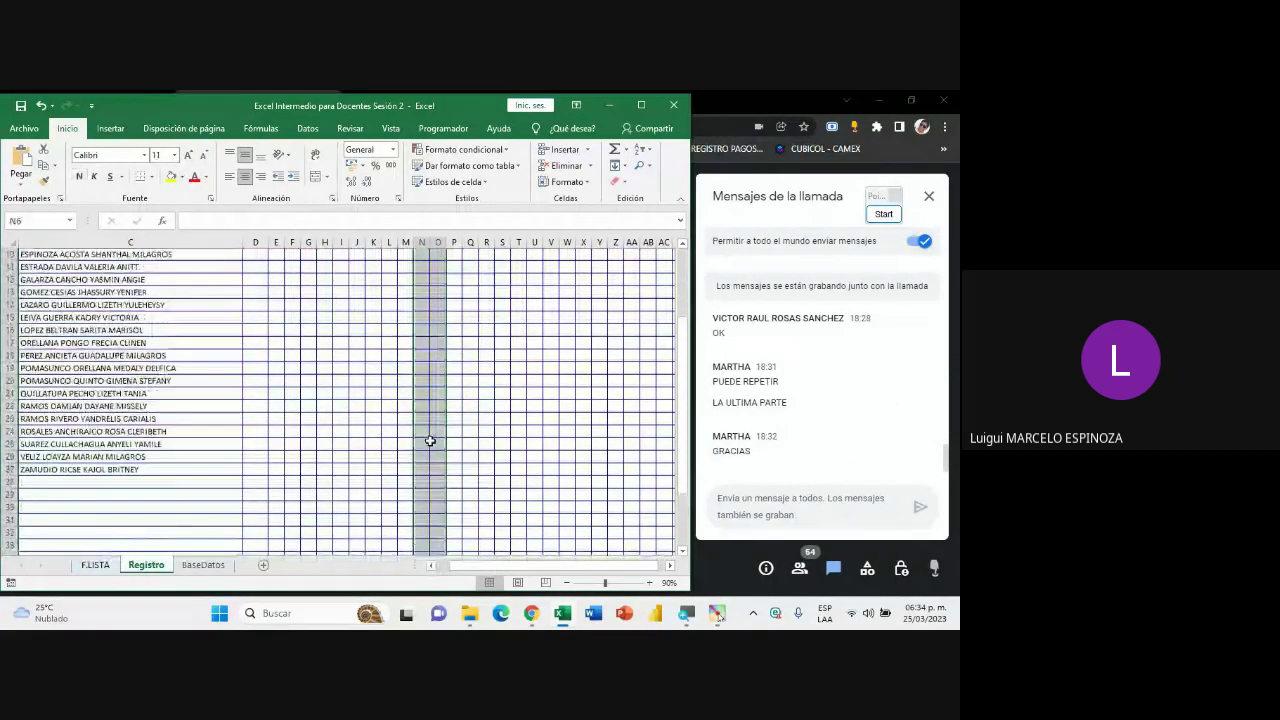
pyautogui.scroll(3, 430, 441)
pyautogui.click(454, 386)
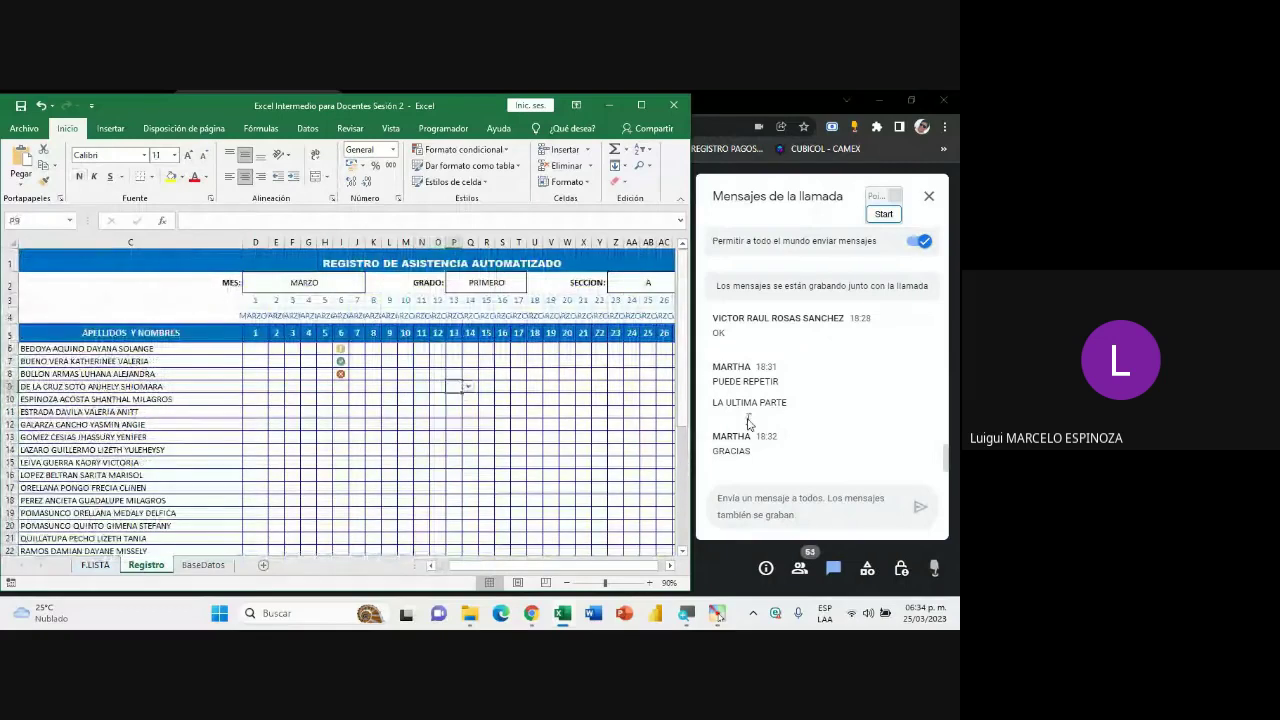
pyautogui.click(904, 616)
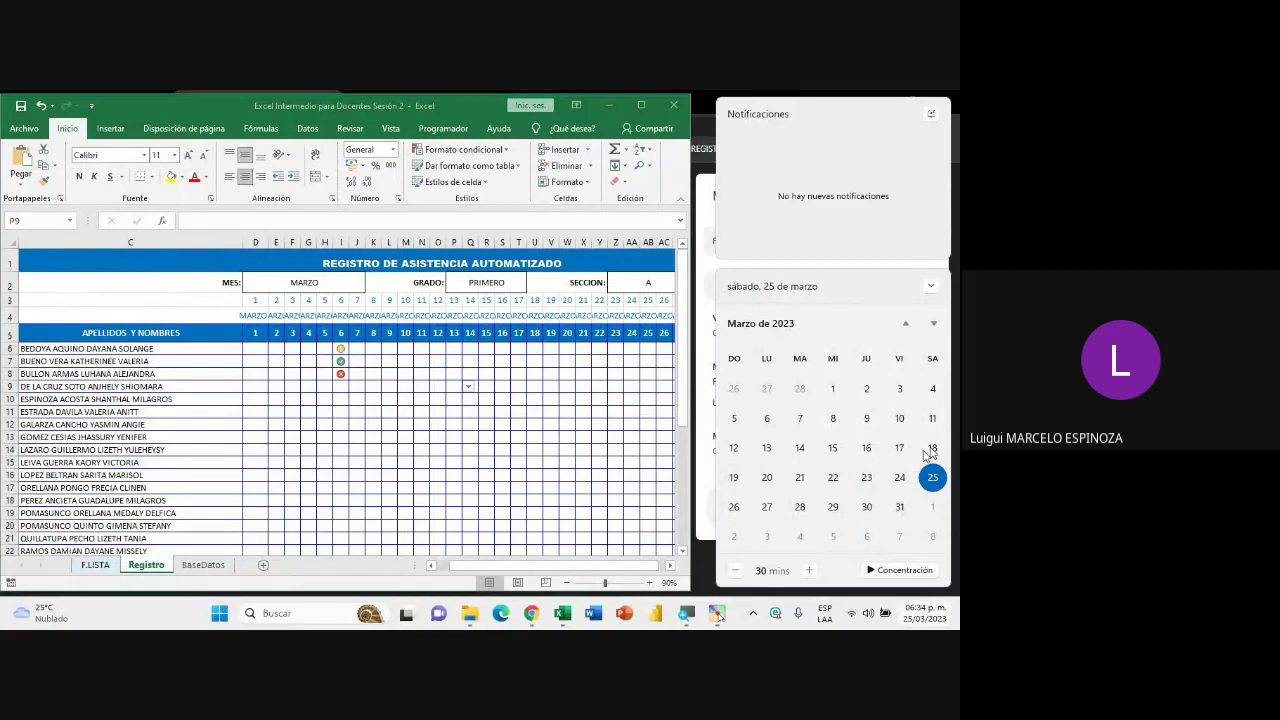
pyautogui.click(473, 435)
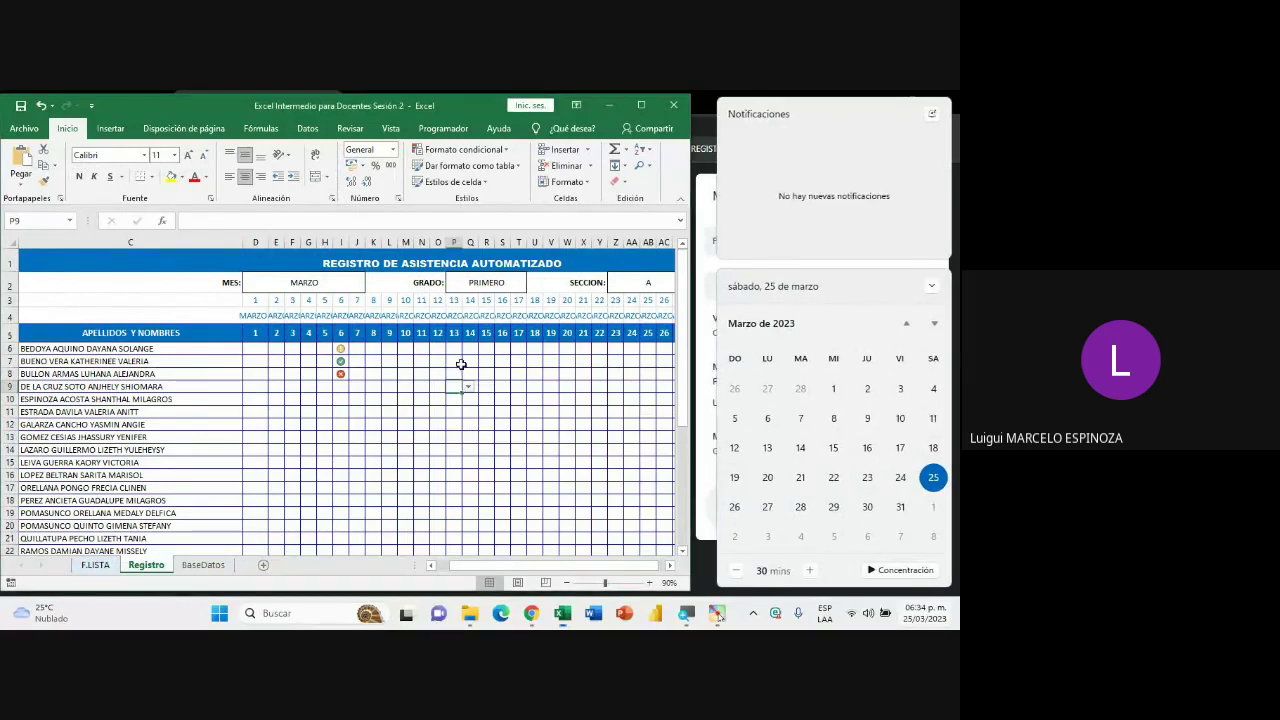
# - Repeat the yellow fill on header cells N5:O5 and U5:V5 (days 11–12, 18–19)
pyautogui.click(412, 333)
pyautogui.moveTo(418, 333); pyautogui.dragTo(437, 333)
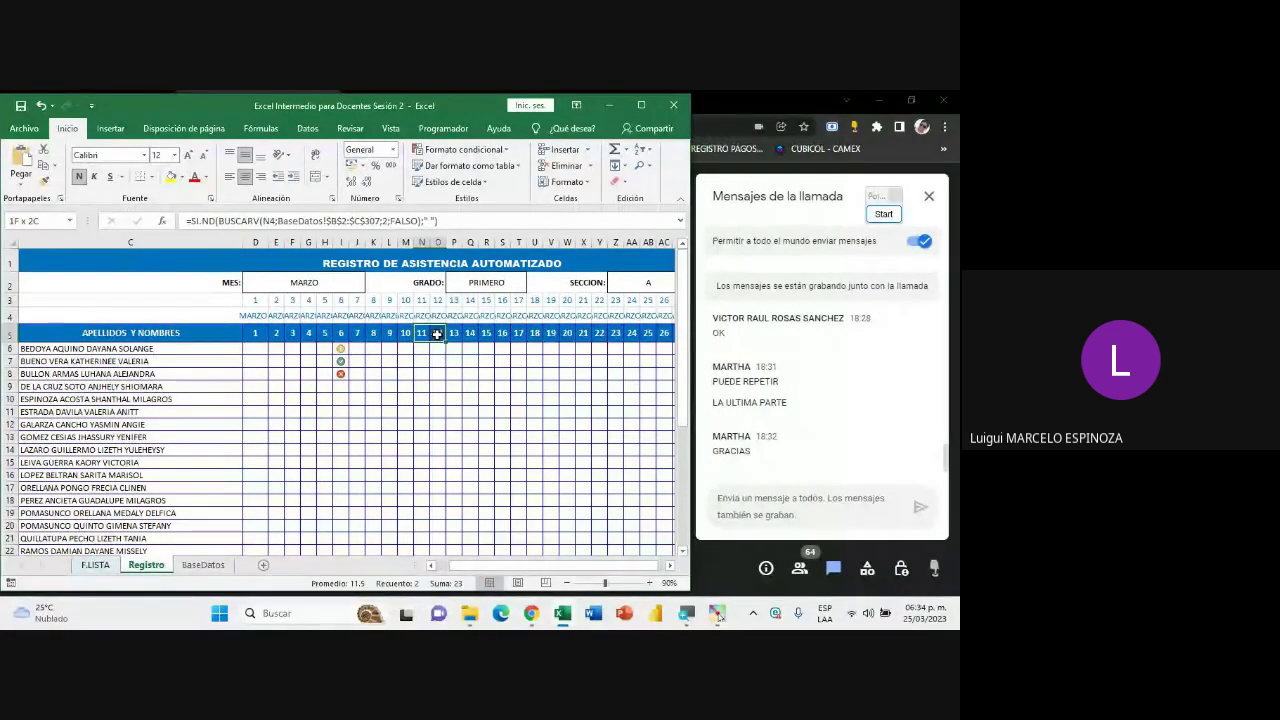
pyautogui.press('F4')
pyautogui.click(501, 333)
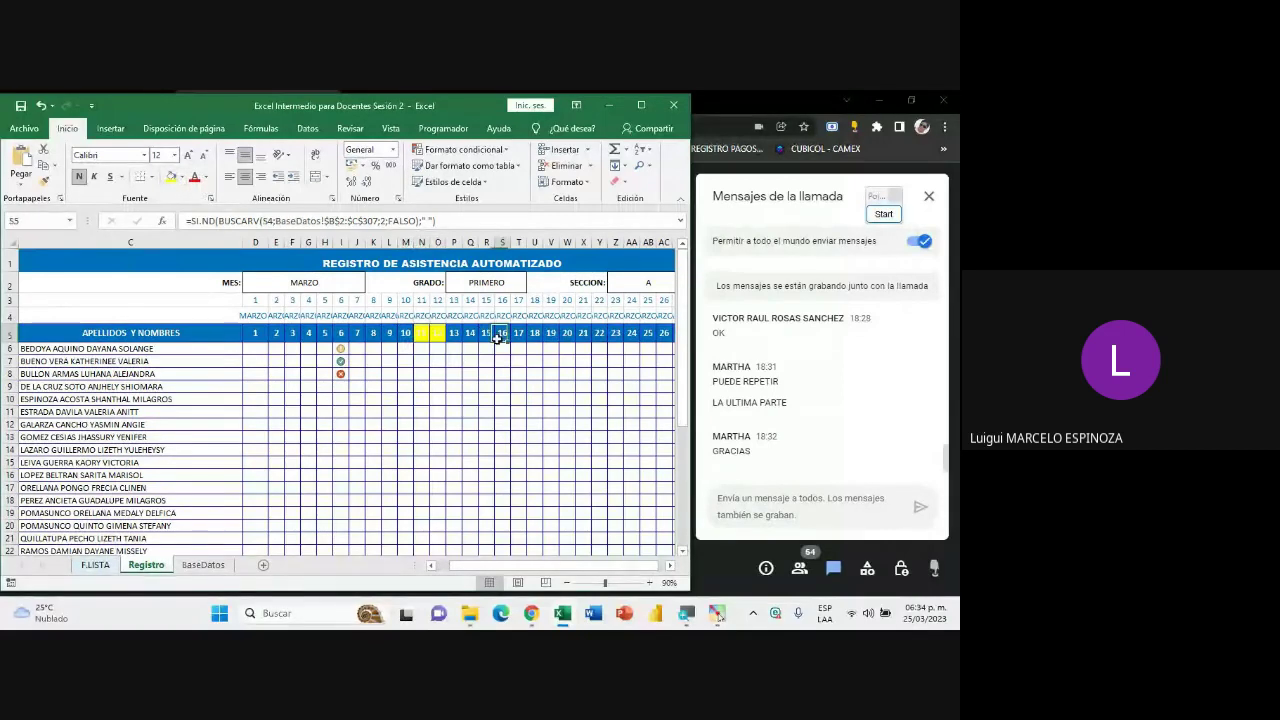
pyautogui.moveTo(535, 333); pyautogui.dragTo(550, 333)
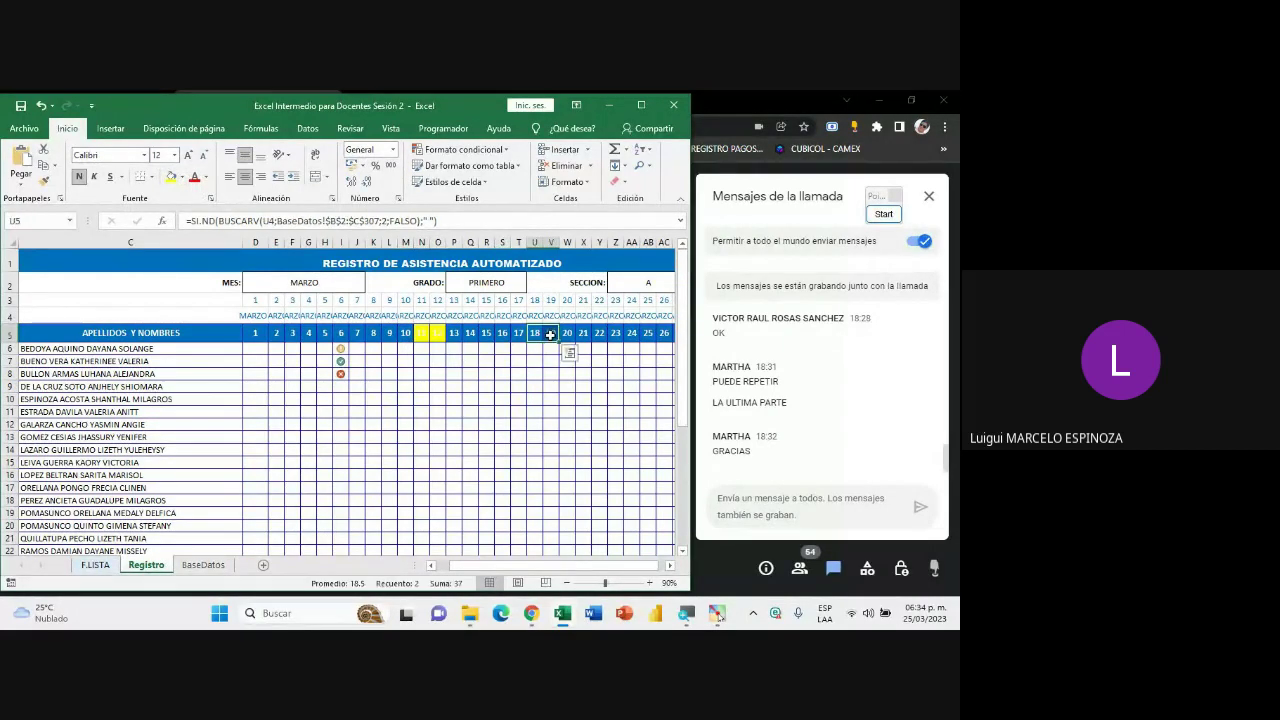
pyautogui.press('F4')
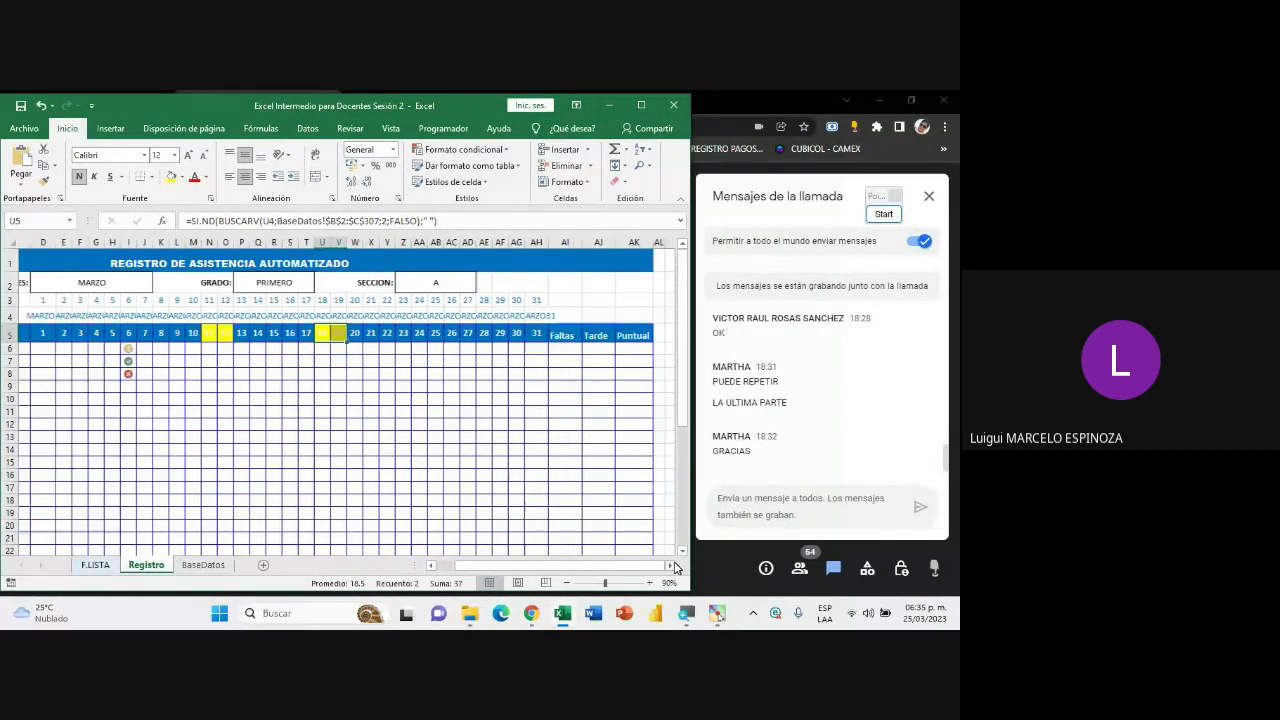
# - Give cells I9, I10 and I11 the day-6 attendance codes 2, 1 and 1
pyautogui.click(671, 565)
pyautogui.click(671, 565)
pyautogui.click(410, 361)
pyautogui.click(411, 349)
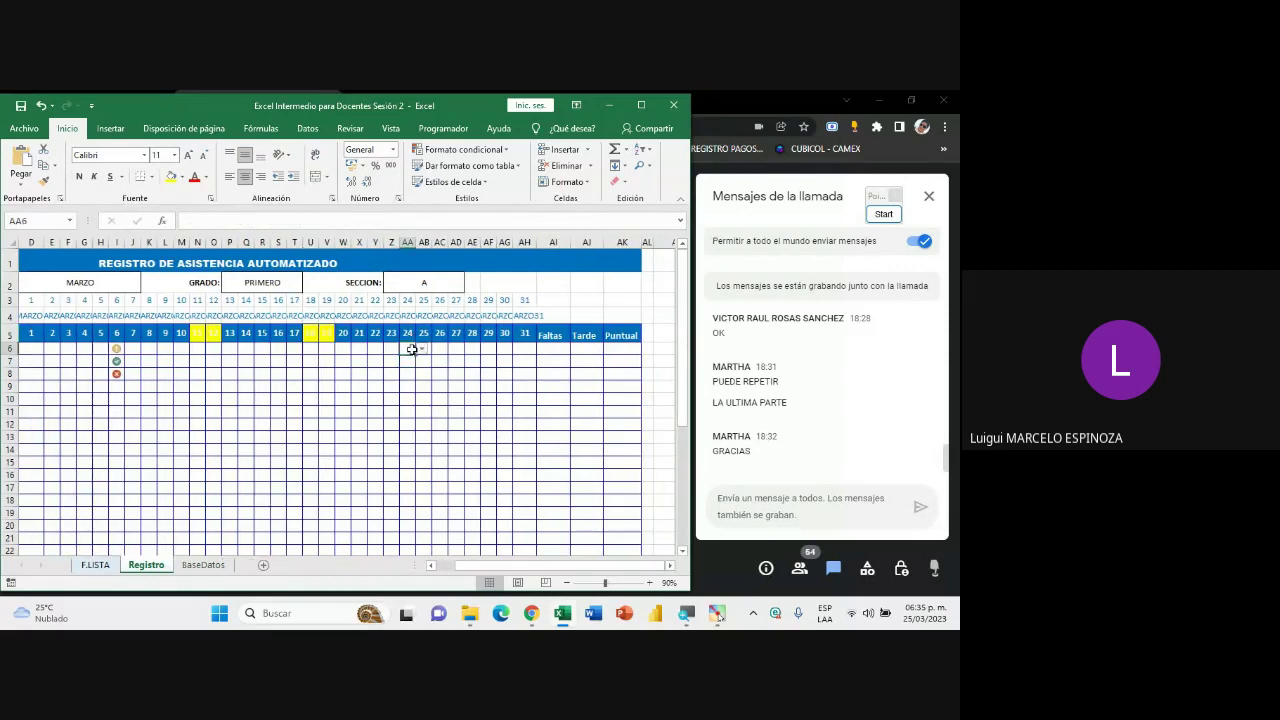
pyautogui.click(118, 388)
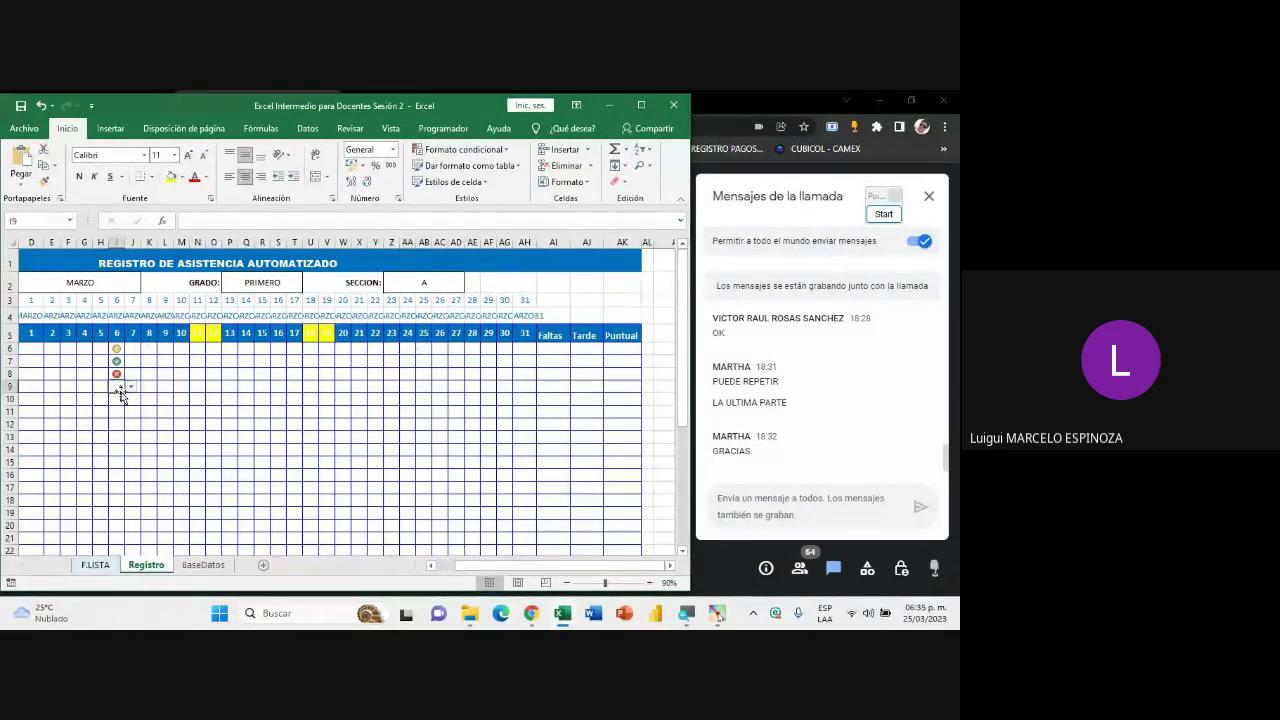
pyautogui.click(131, 386)
pyautogui.click(121, 414)
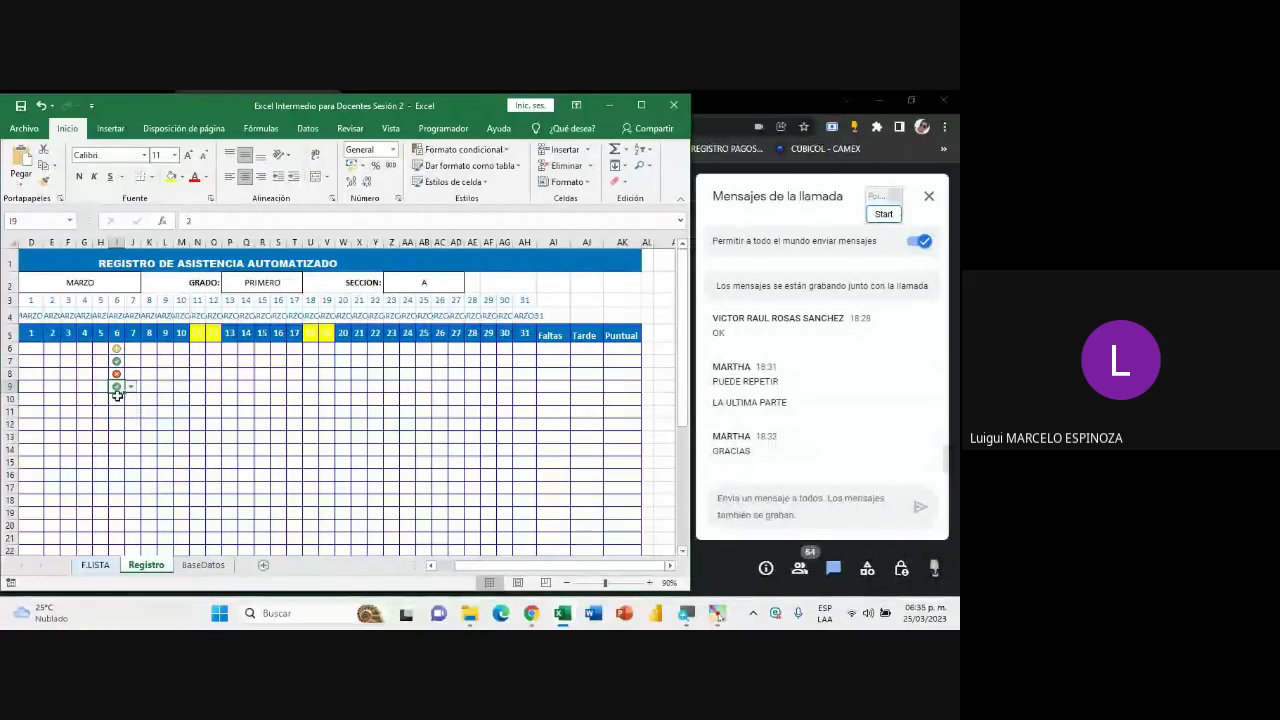
pyautogui.click(117, 399)
pyautogui.click(131, 399)
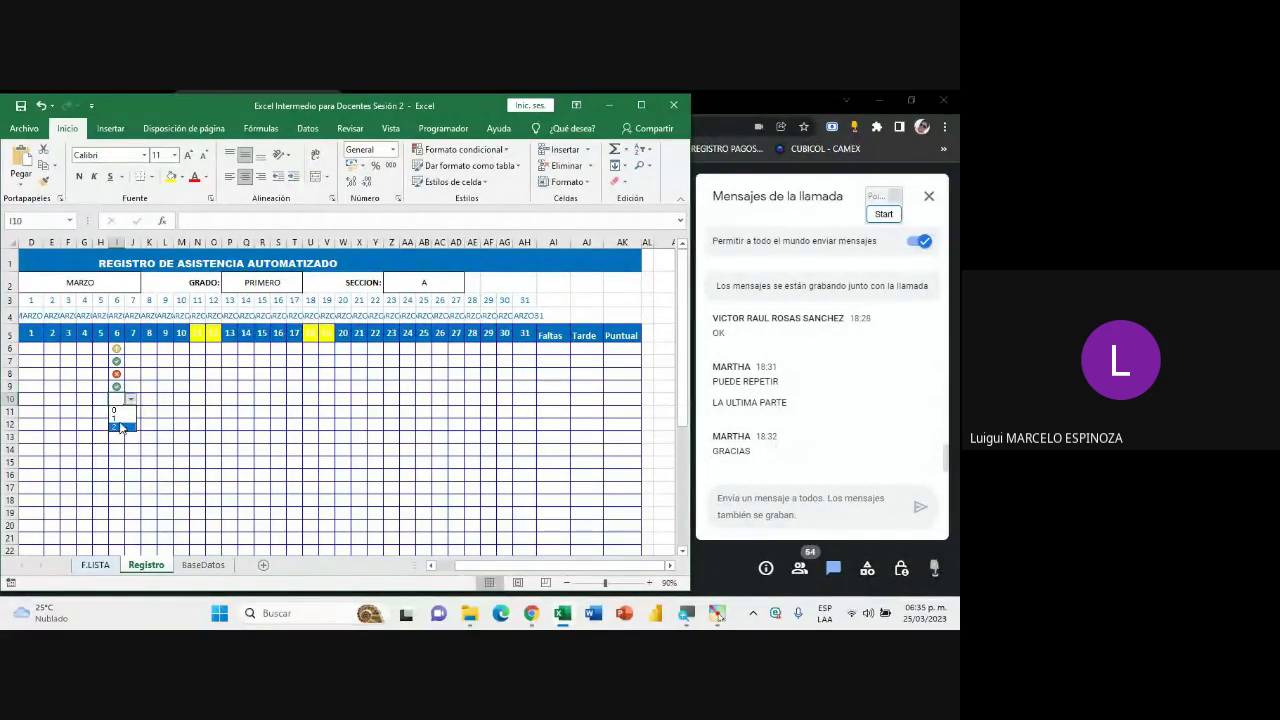
pyautogui.click(119, 419)
pyautogui.click(117, 412)
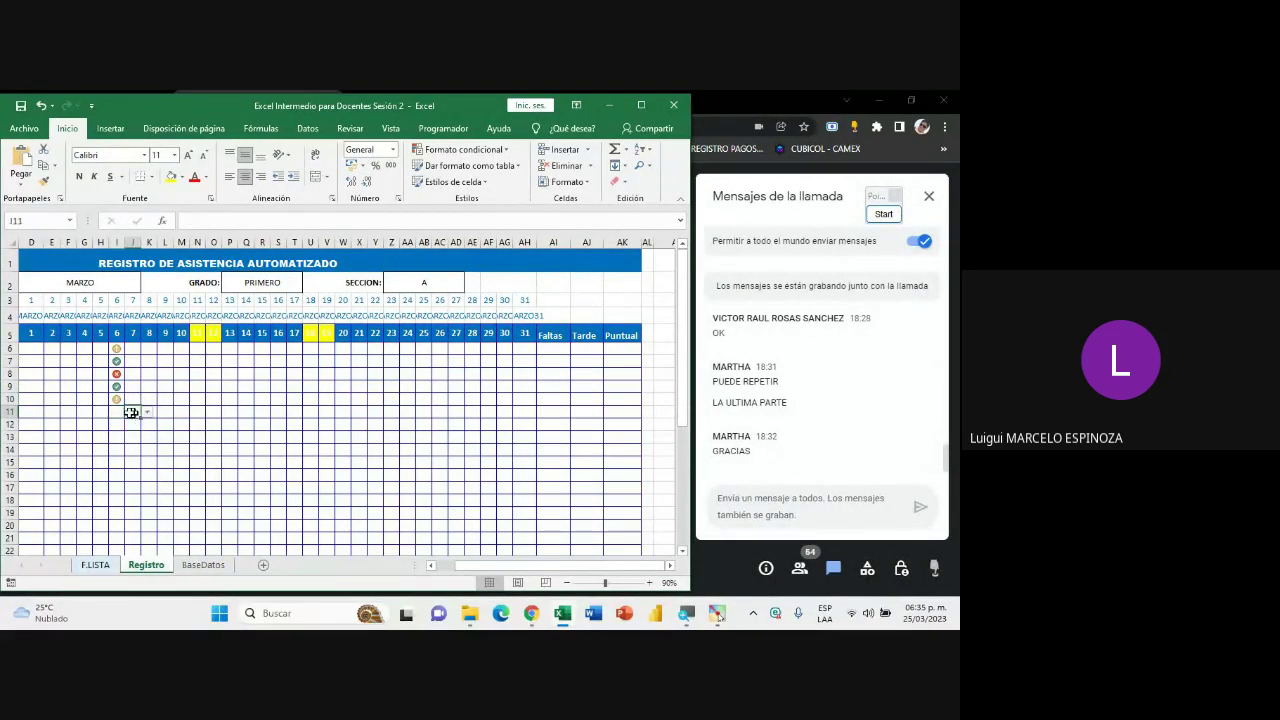
pyautogui.click(131, 411)
pyautogui.click(117, 431)
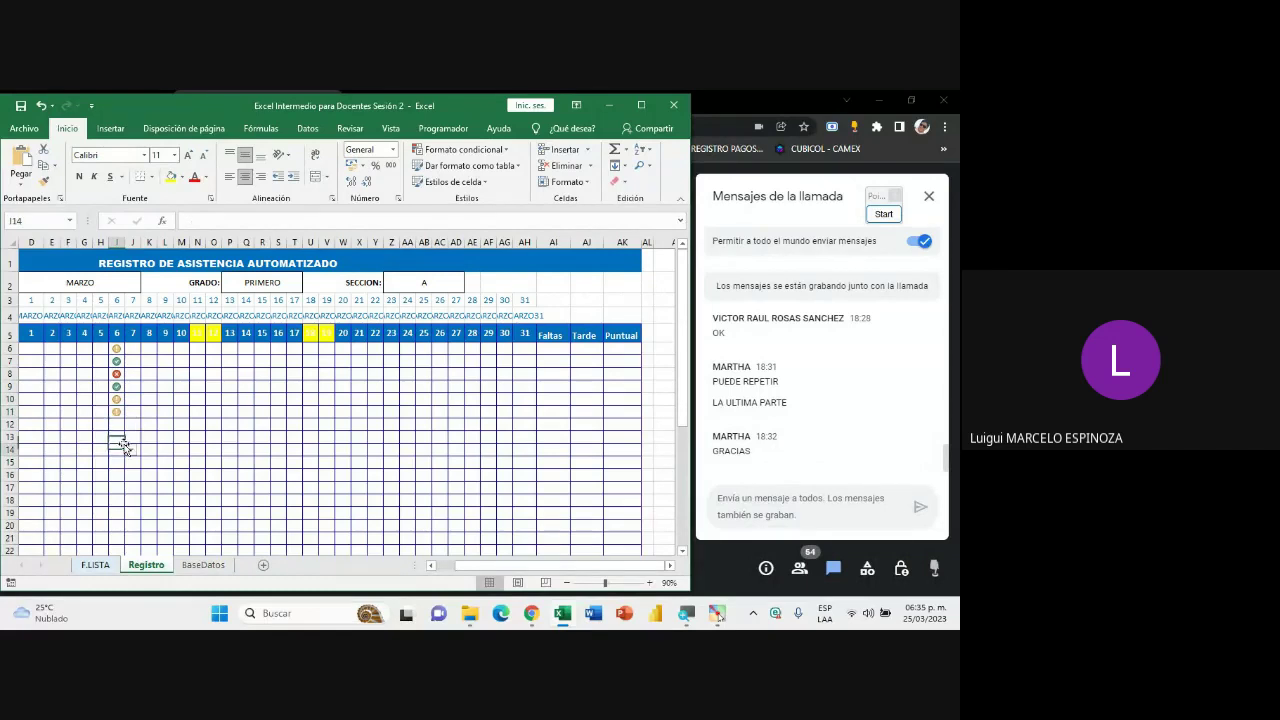
pyautogui.click(118, 424)
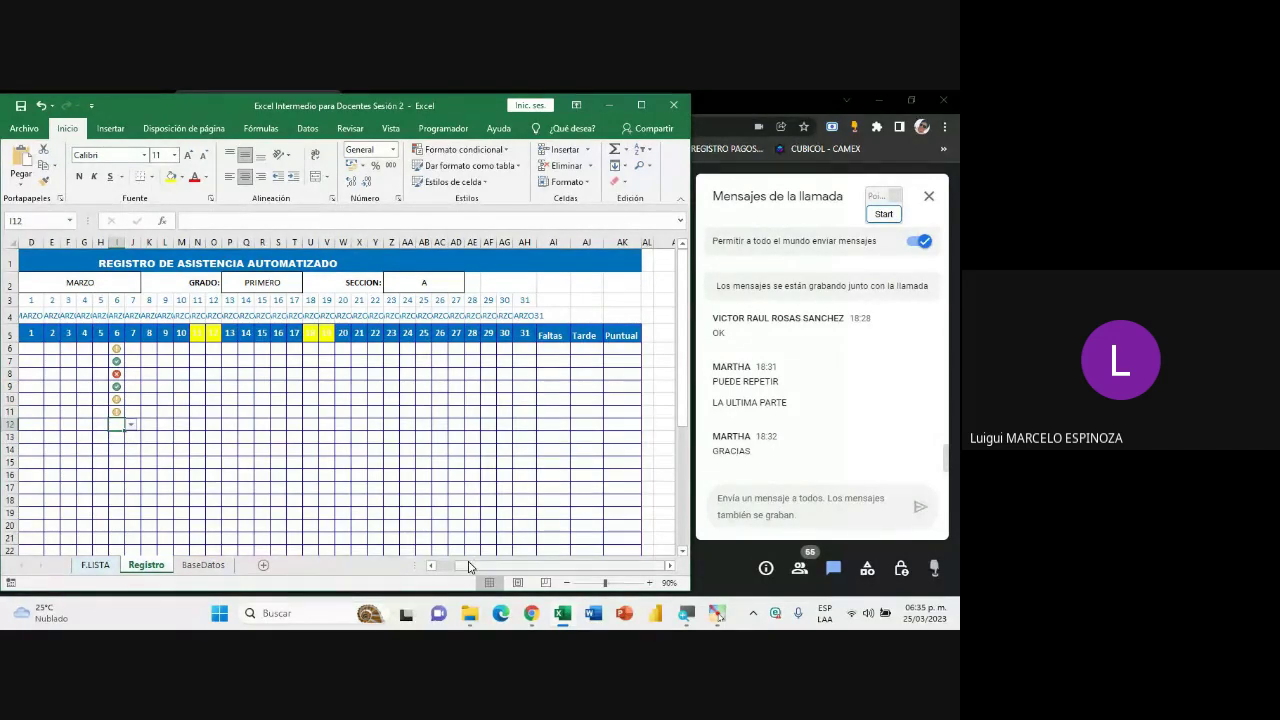
# - Mark I12 as 1, and give I13 and I14 a green check
pyautogui.moveTo(470, 570); pyautogui.dragTo(438, 570)
pyautogui.scroll(-1, 337, 466)
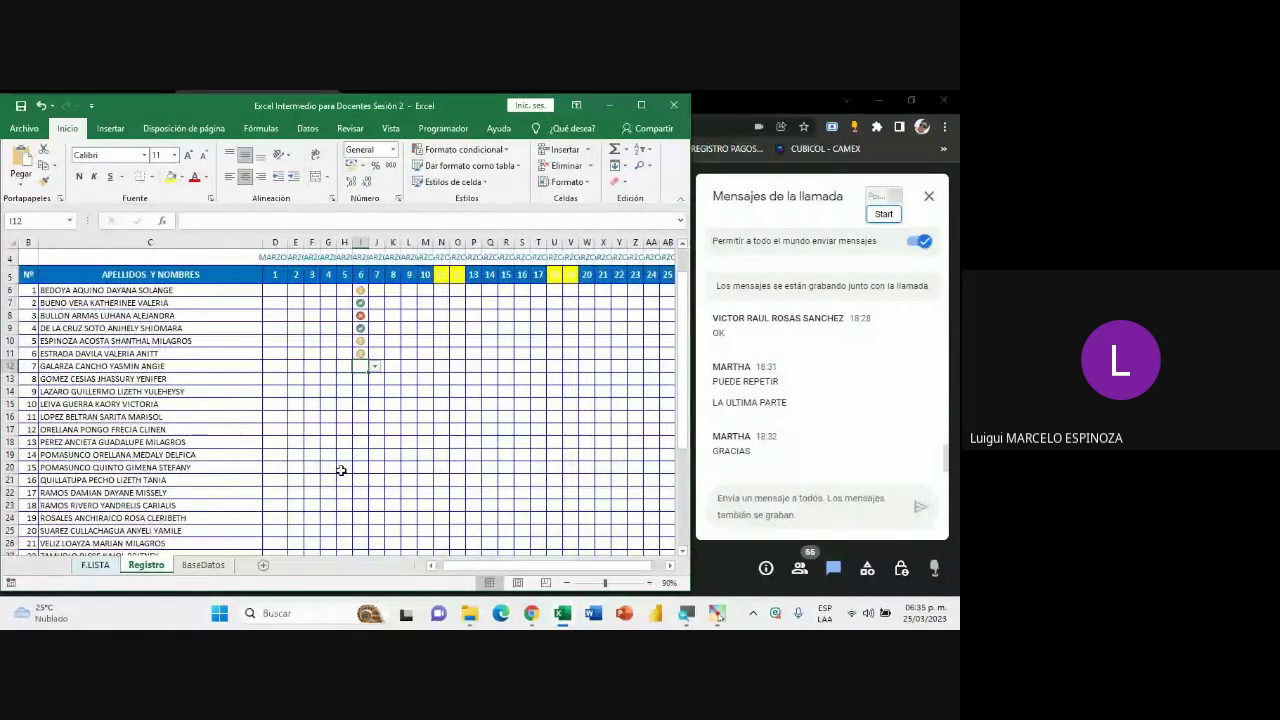
pyautogui.scroll(-1, 370, 437)
pyautogui.scroll(1, 370, 437)
pyautogui.click(374, 366)
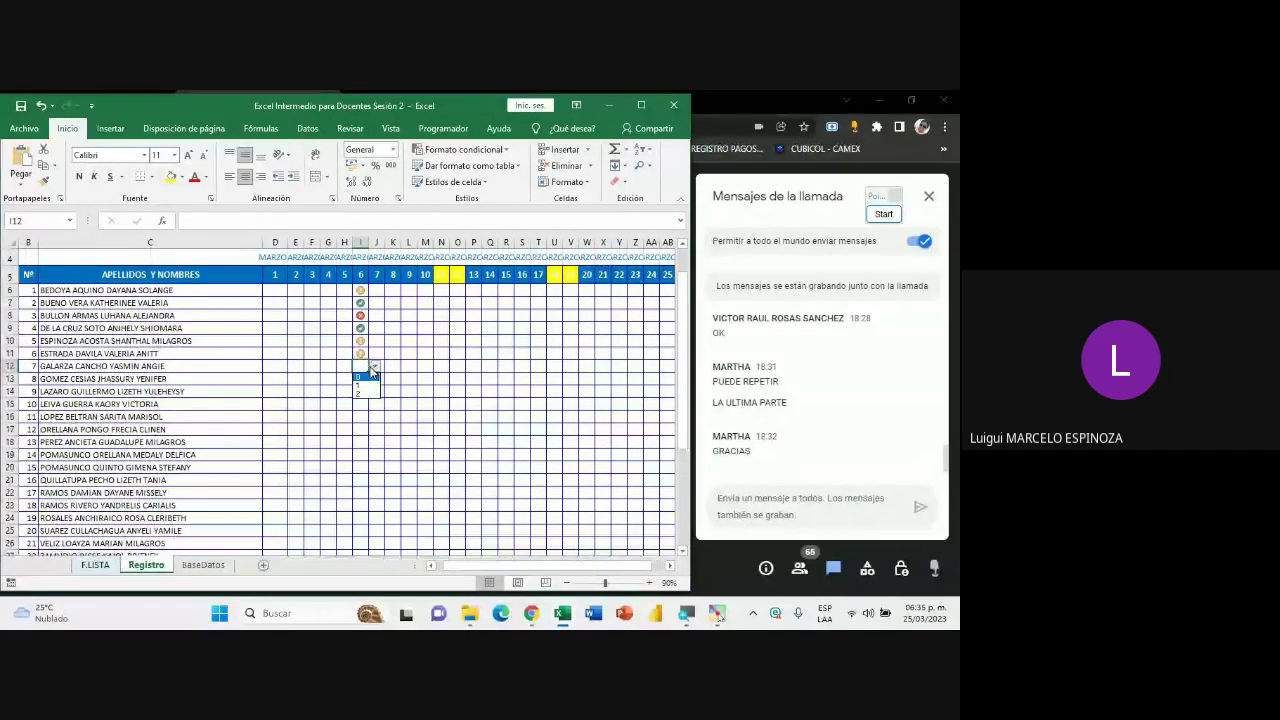
pyautogui.click(367, 385)
pyautogui.click(359, 382)
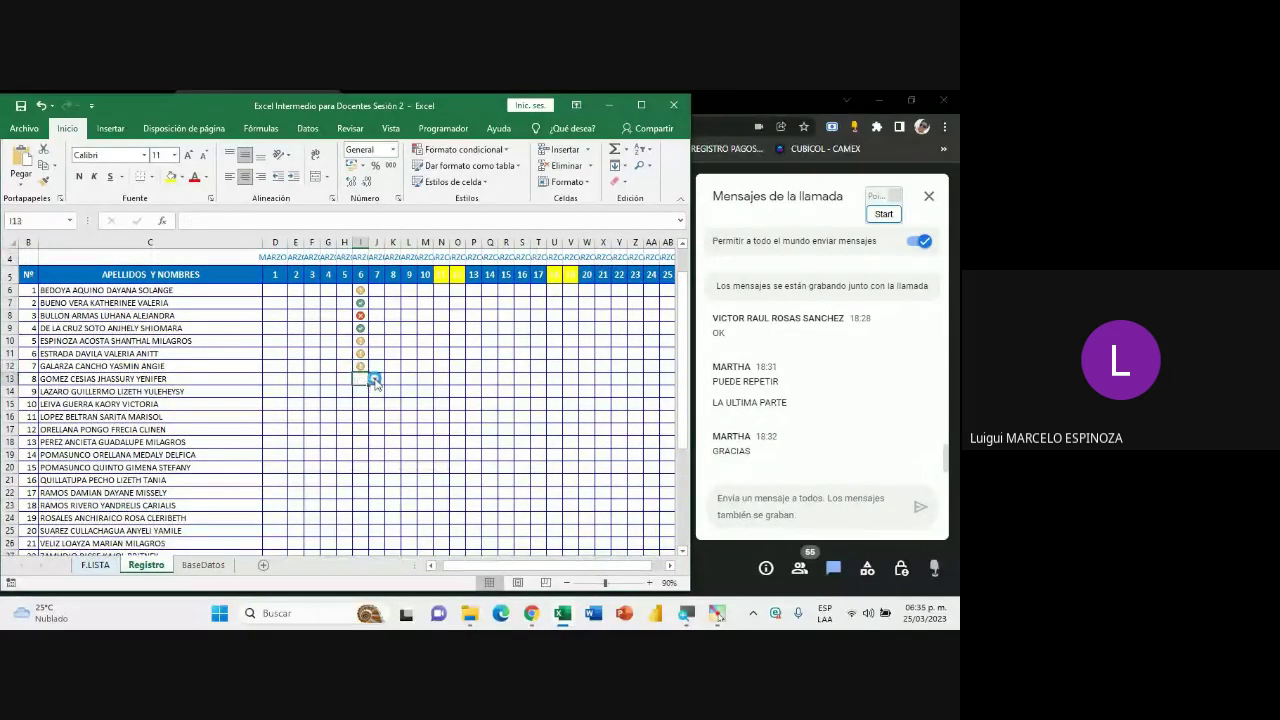
pyautogui.click(374, 381)
pyautogui.click(371, 409)
pyautogui.click(360, 391)
pyautogui.click(372, 393)
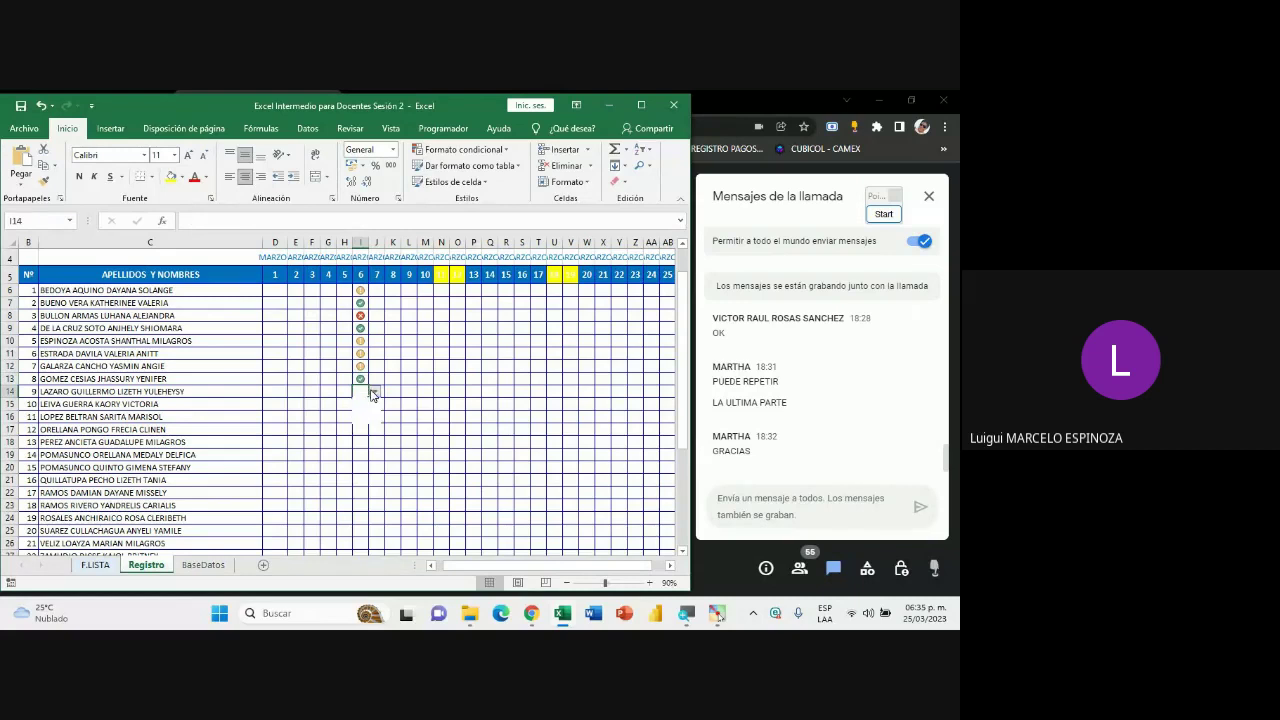
pyautogui.click(366, 416)
# - Set the day-6 codes in I15 through I18 to 2
pyautogui.click(366, 405)
pyautogui.click(374, 403)
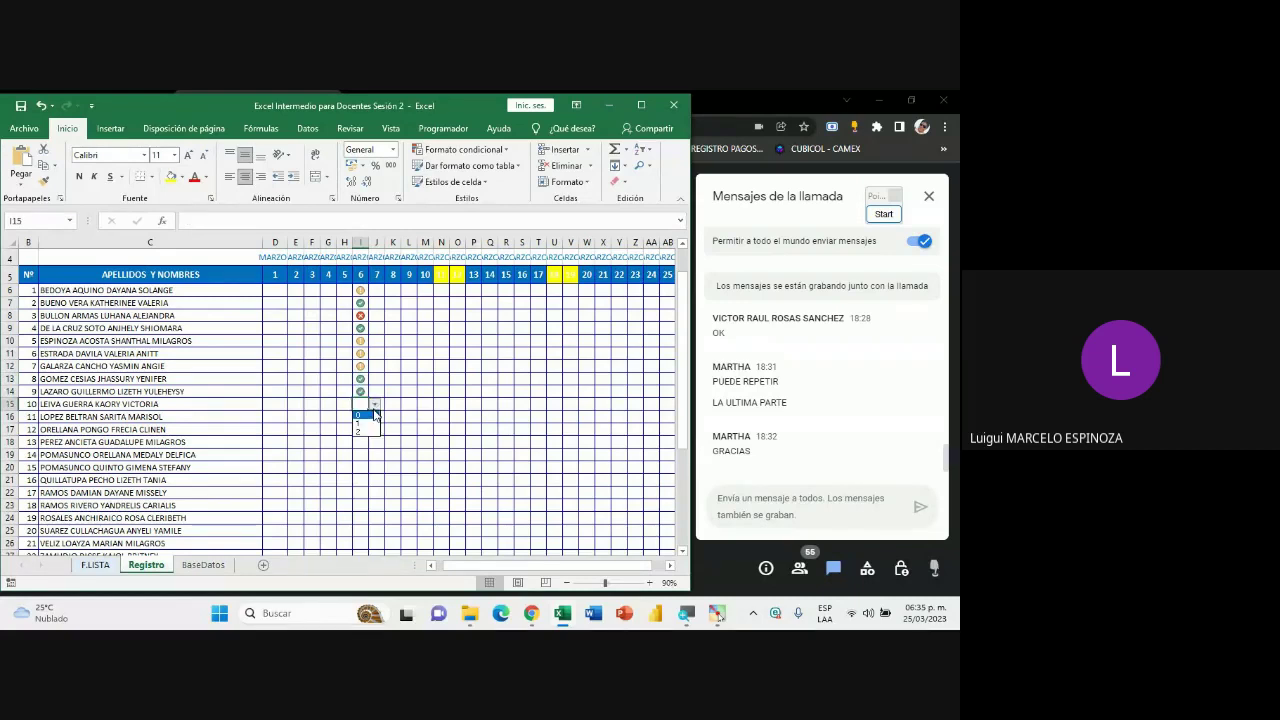
pyautogui.click(366, 431)
pyautogui.click(366, 416)
pyautogui.click(374, 416)
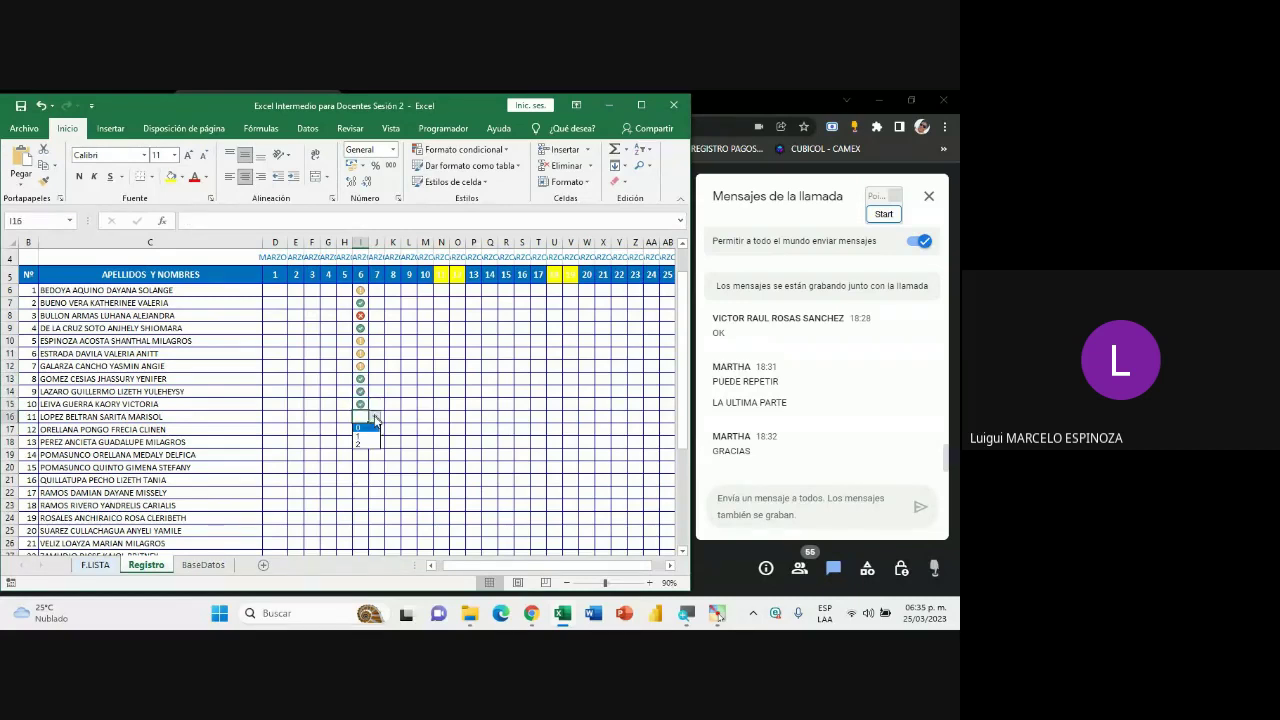
pyautogui.click(361, 428)
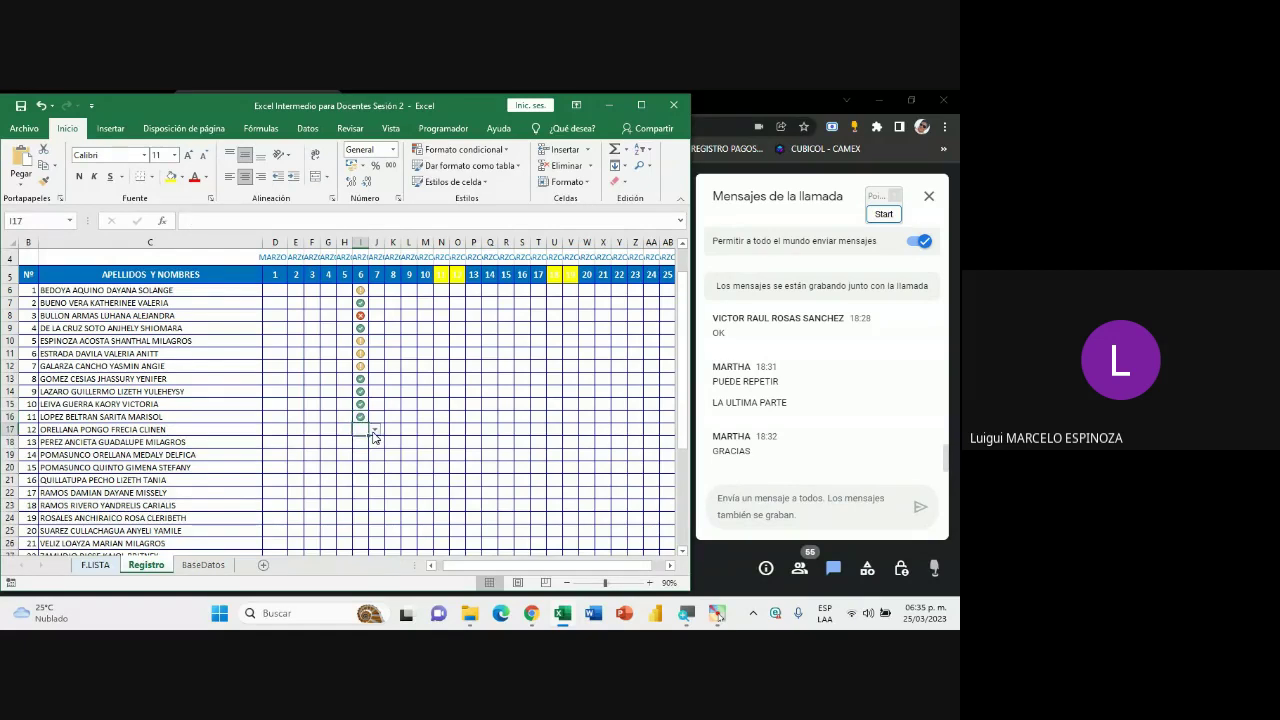
pyautogui.click(367, 457)
pyautogui.click(360, 441)
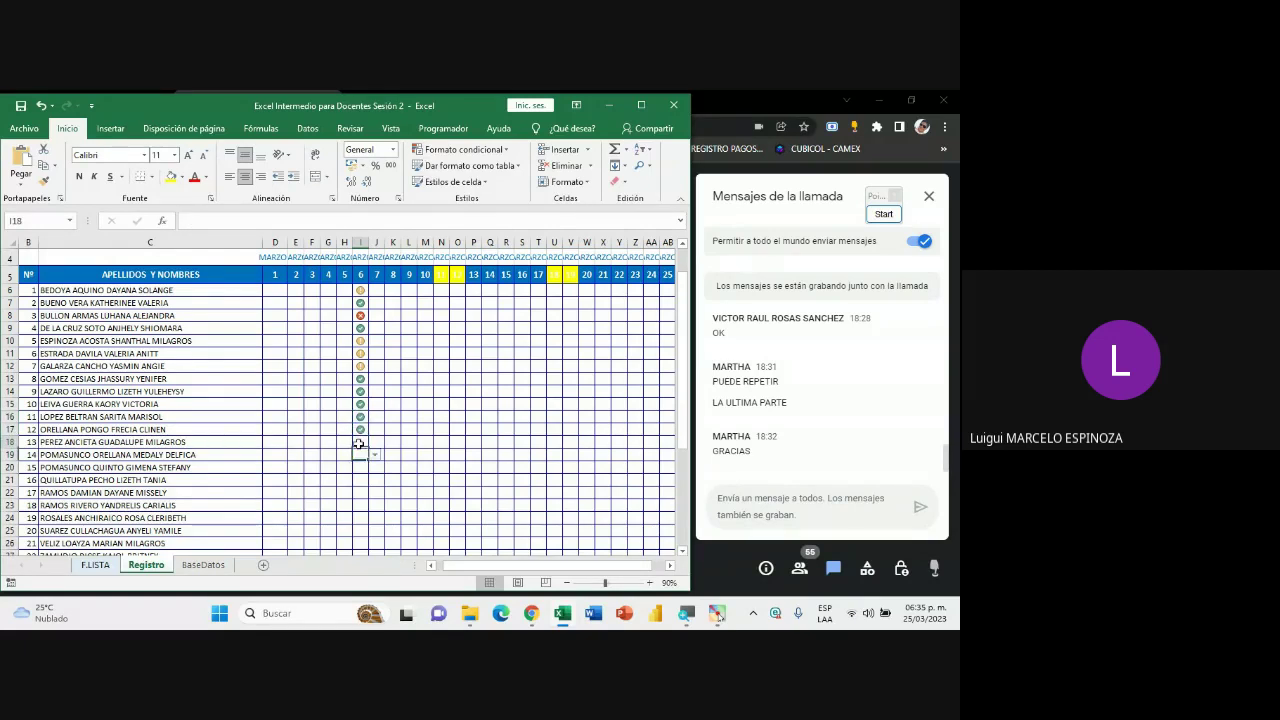
pyautogui.click(375, 442)
pyautogui.scroll(-1, 365, 467)
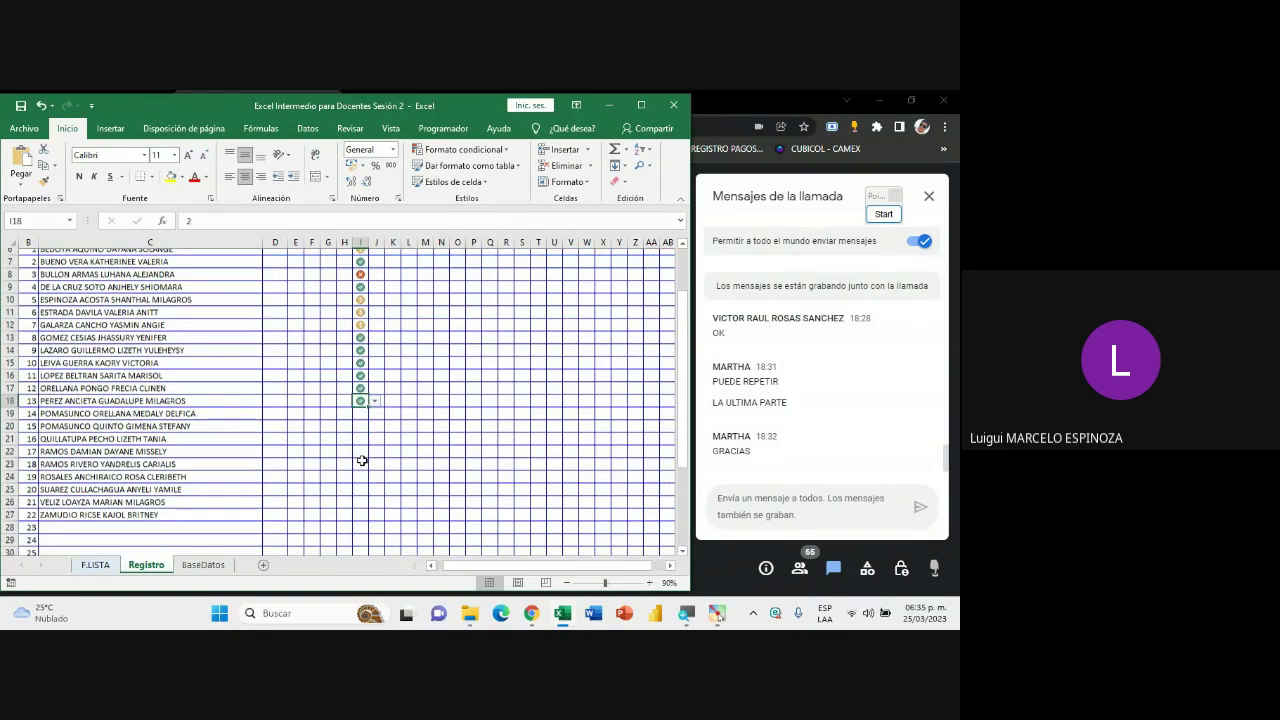
pyautogui.click(362, 407)
# - Give I19, I20 and I21 a green check, and mark I22 with a red X
pyautogui.click(375, 407)
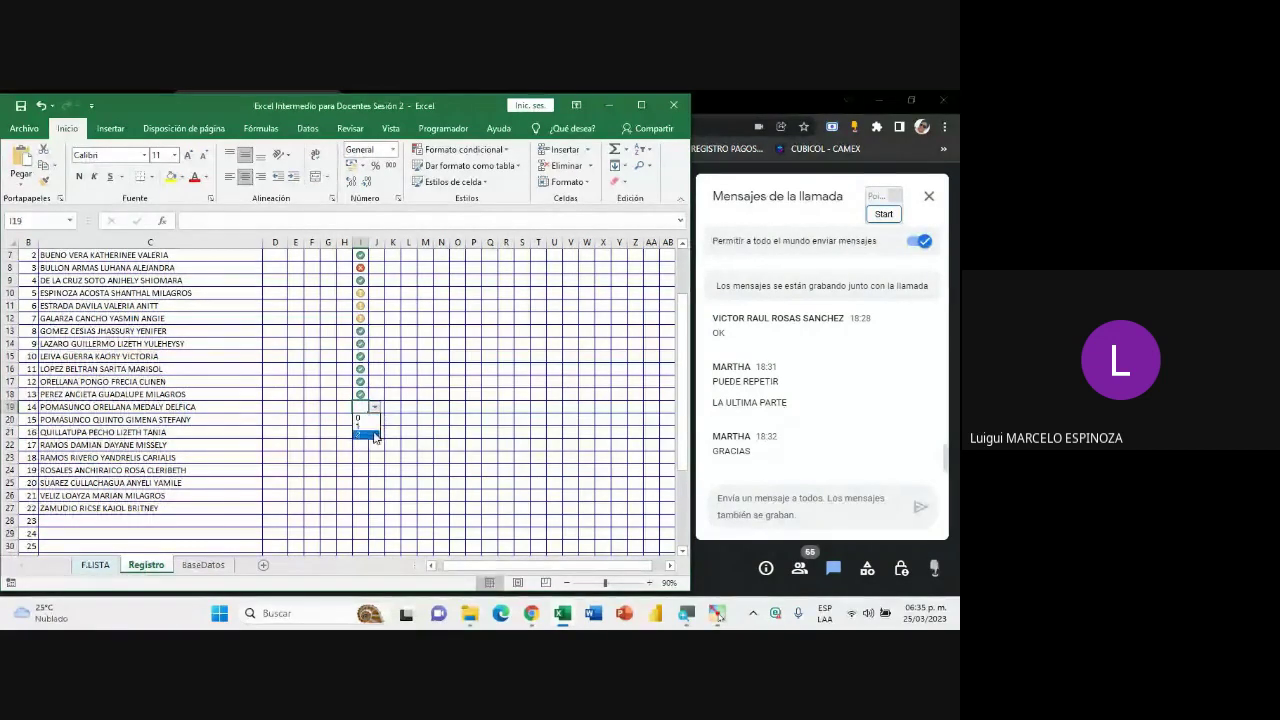
pyautogui.click(365, 433)
pyautogui.click(362, 420)
pyautogui.click(375, 420)
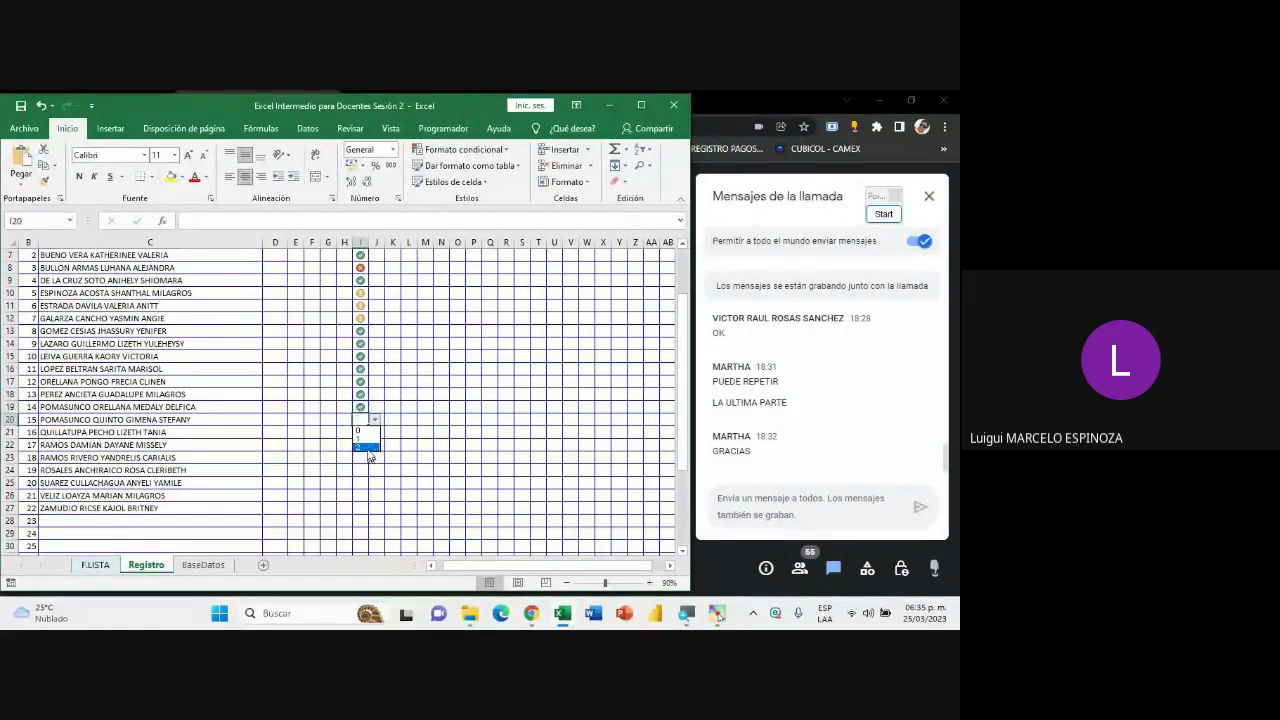
pyautogui.click(368, 446)
pyautogui.click(362, 432)
pyautogui.click(375, 432)
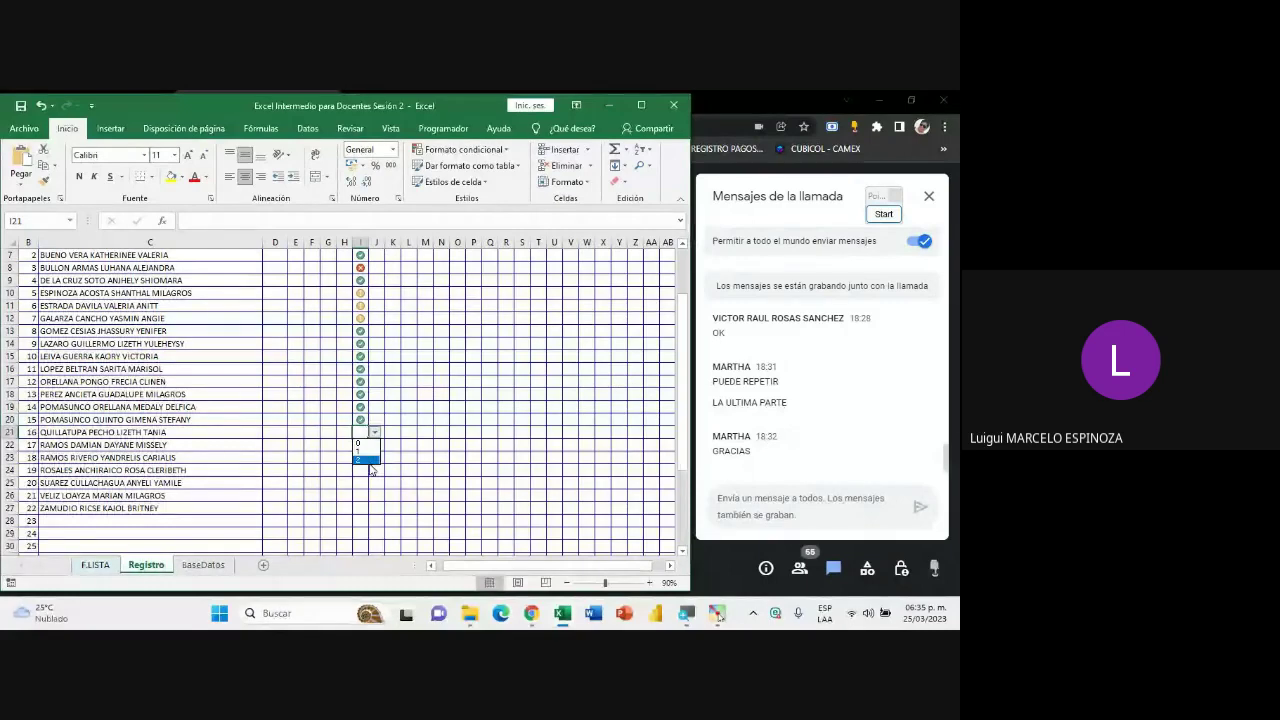
pyautogui.click(369, 450)
pyautogui.click(366, 446)
pyautogui.click(375, 445)
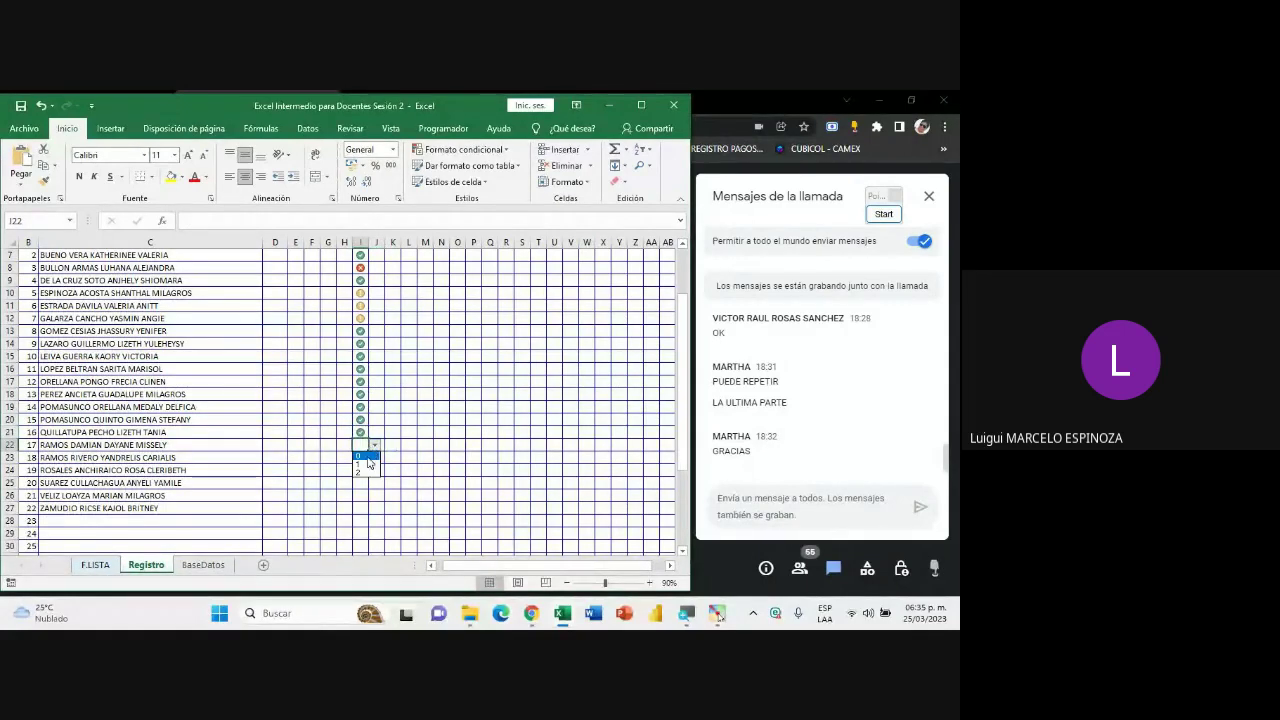
pyautogui.click(362, 455)
pyautogui.click(364, 457)
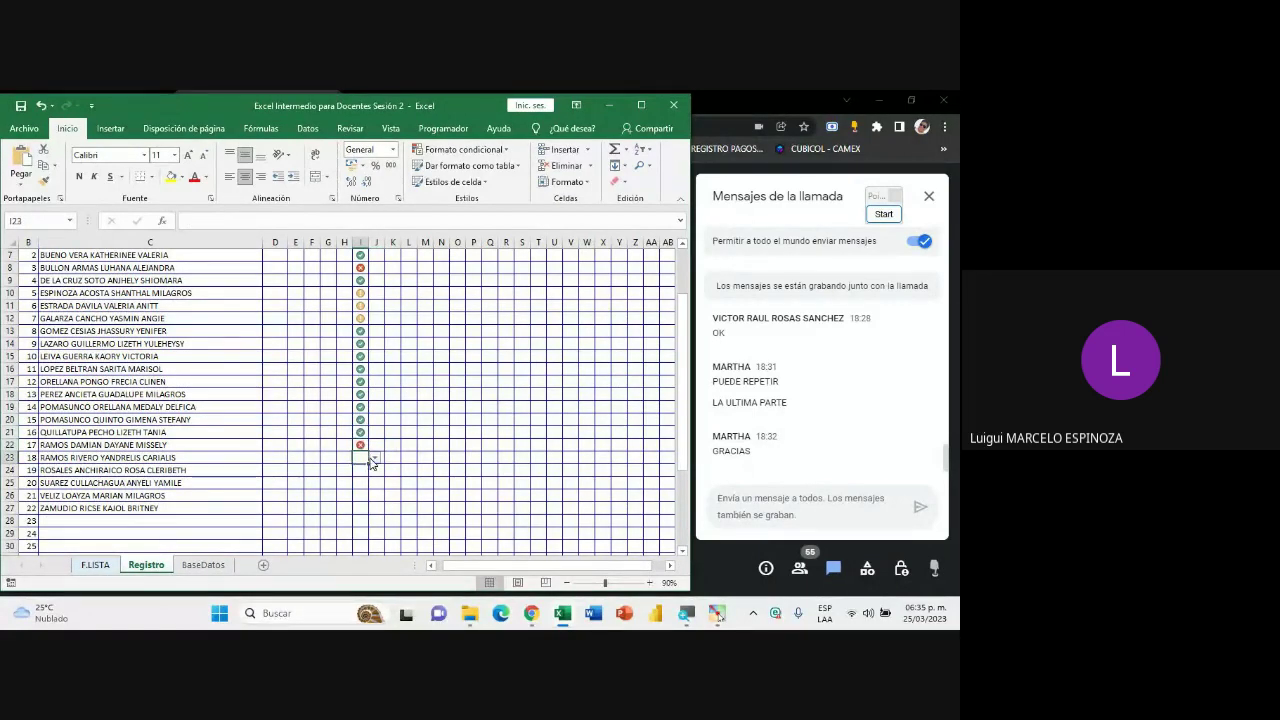
# - Give rows 23 and 24 the day-6 codes 1 and 0
pyautogui.click(375, 457)
pyautogui.click(368, 476)
pyautogui.click(364, 470)
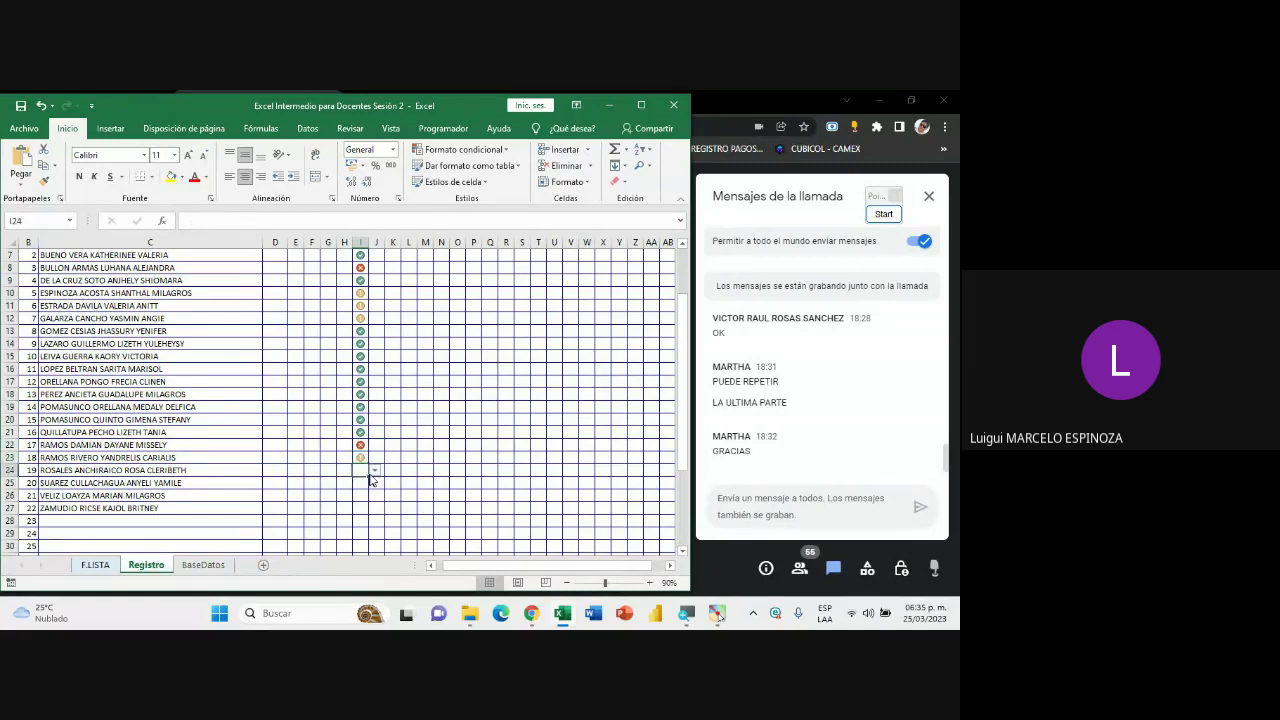
pyautogui.click(374, 470)
pyautogui.click(372, 480)
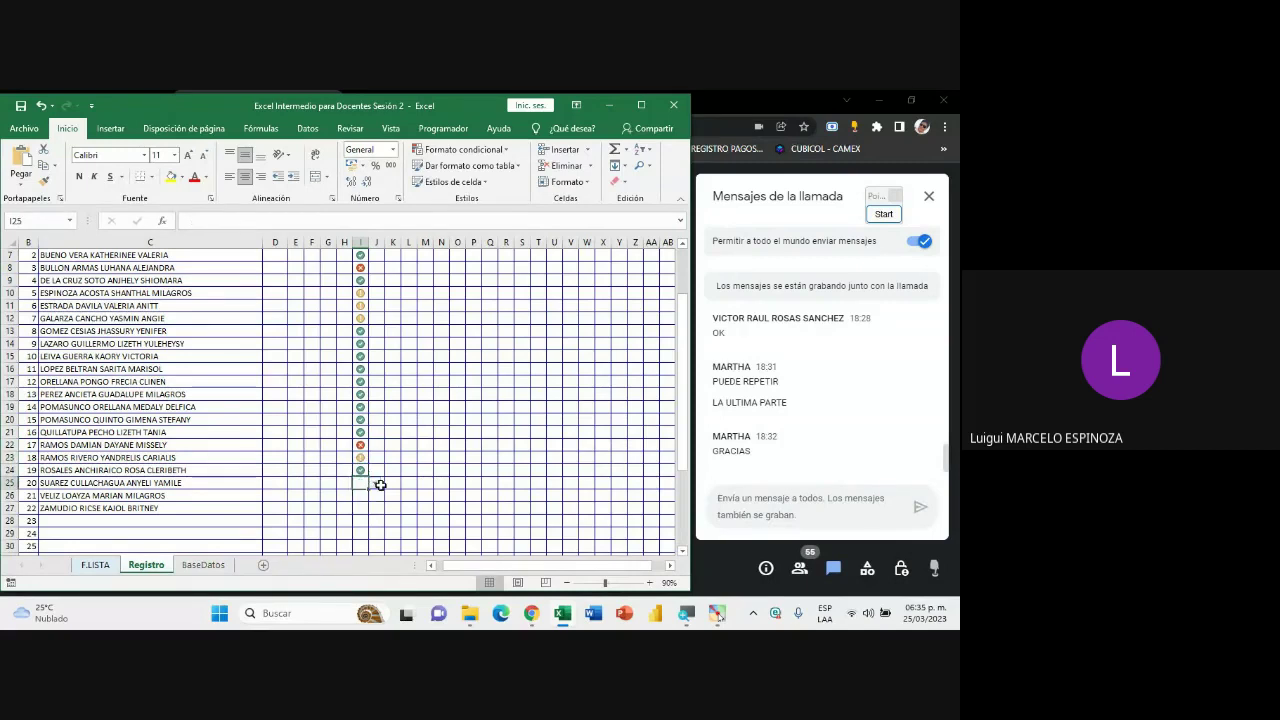
pyautogui.click(370, 486)
# - Give rows 25, 26 and 27 the day-6 codes 1, 2 and 2
pyautogui.click(360, 483)
pyautogui.click(375, 483)
pyautogui.click(368, 502)
pyautogui.click(364, 496)
pyautogui.click(375, 496)
pyautogui.click(366, 522)
pyautogui.click(362, 508)
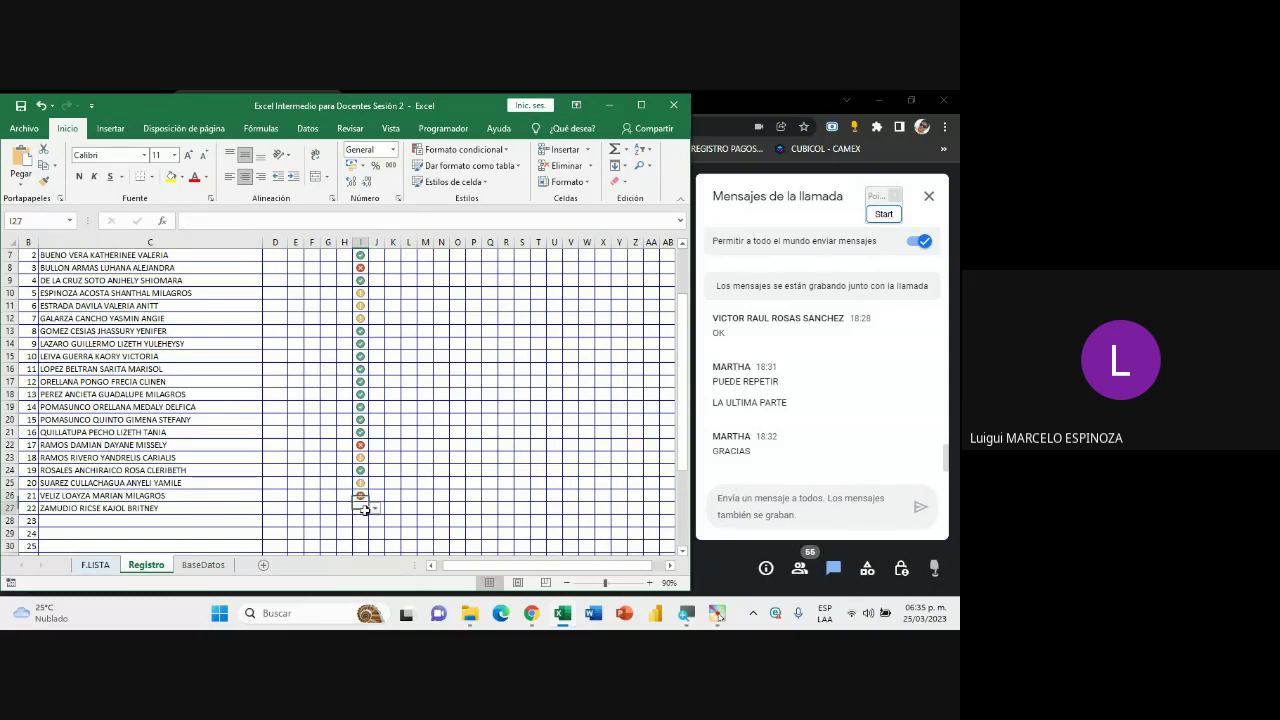
pyautogui.click(372, 515)
pyautogui.click(370, 535)
pyautogui.scroll(2, 392, 470)
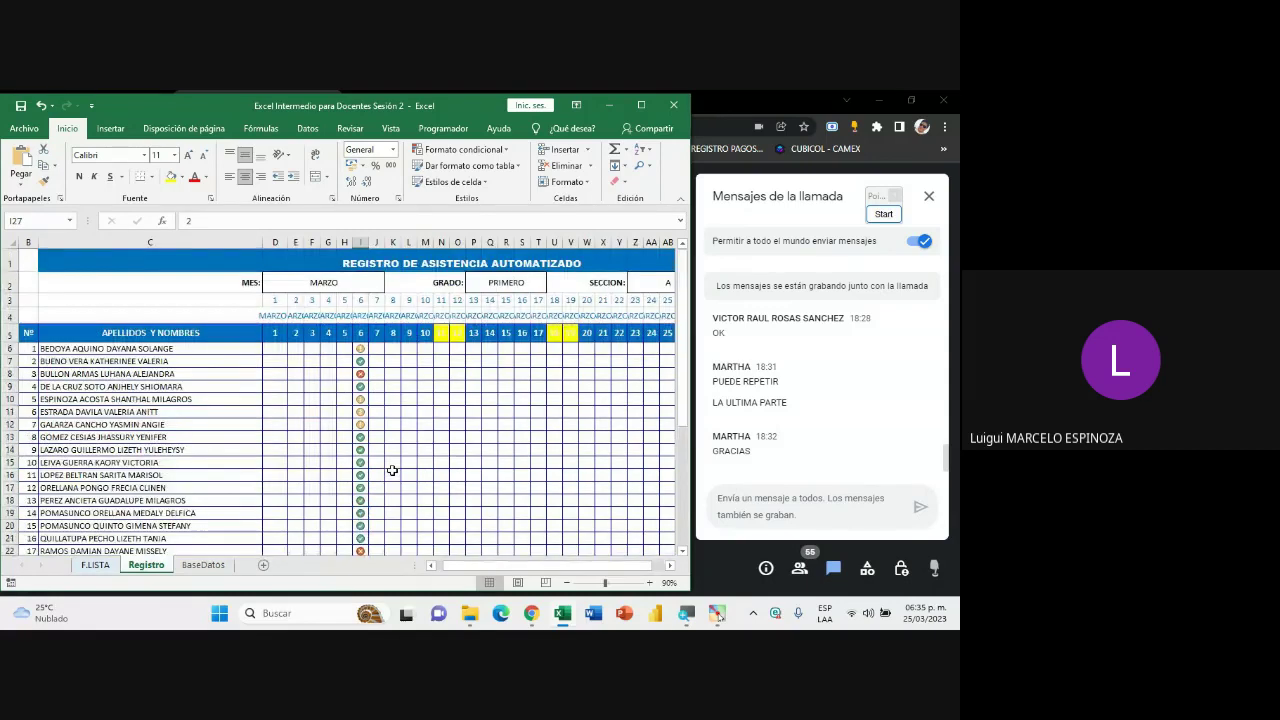
pyautogui.moveTo(511, 566); pyautogui.dragTo(525, 567)
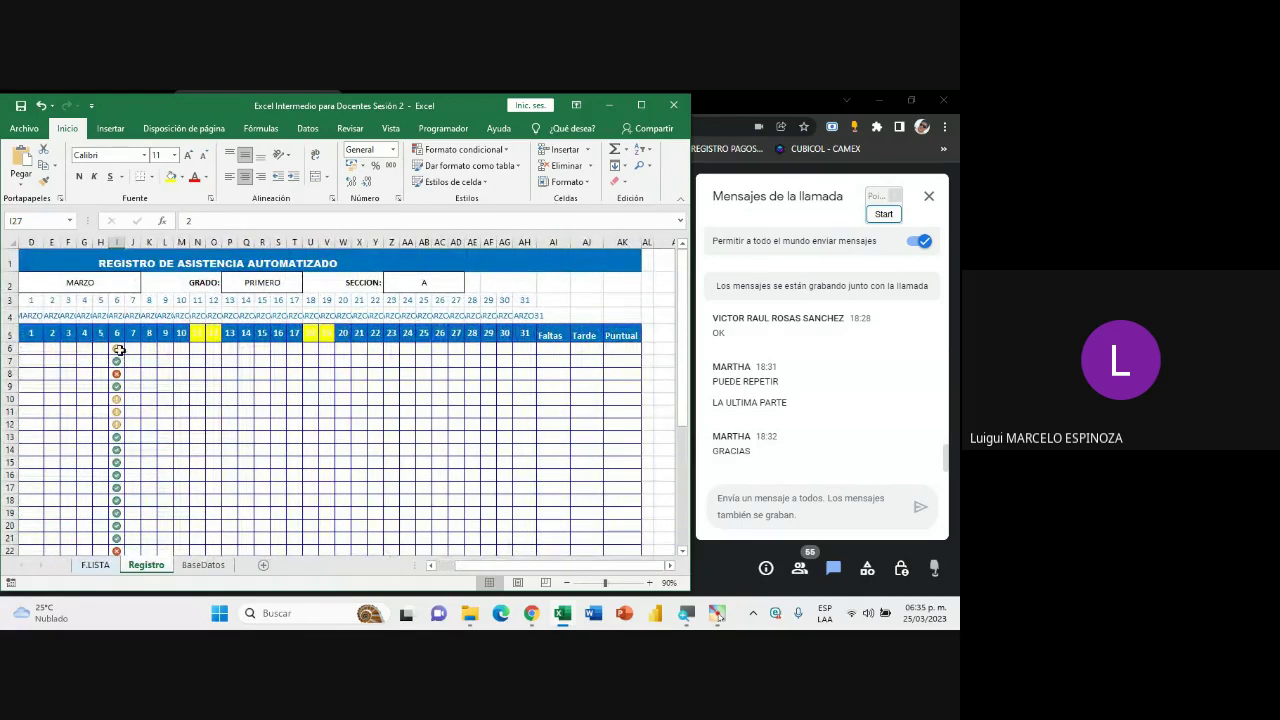
pyautogui.moveTo(117, 348)
pyautogui.mouseDown()
pyautogui.moveTo(124, 562)
pyautogui.moveTo(117, 444)
pyautogui.mouseUp()
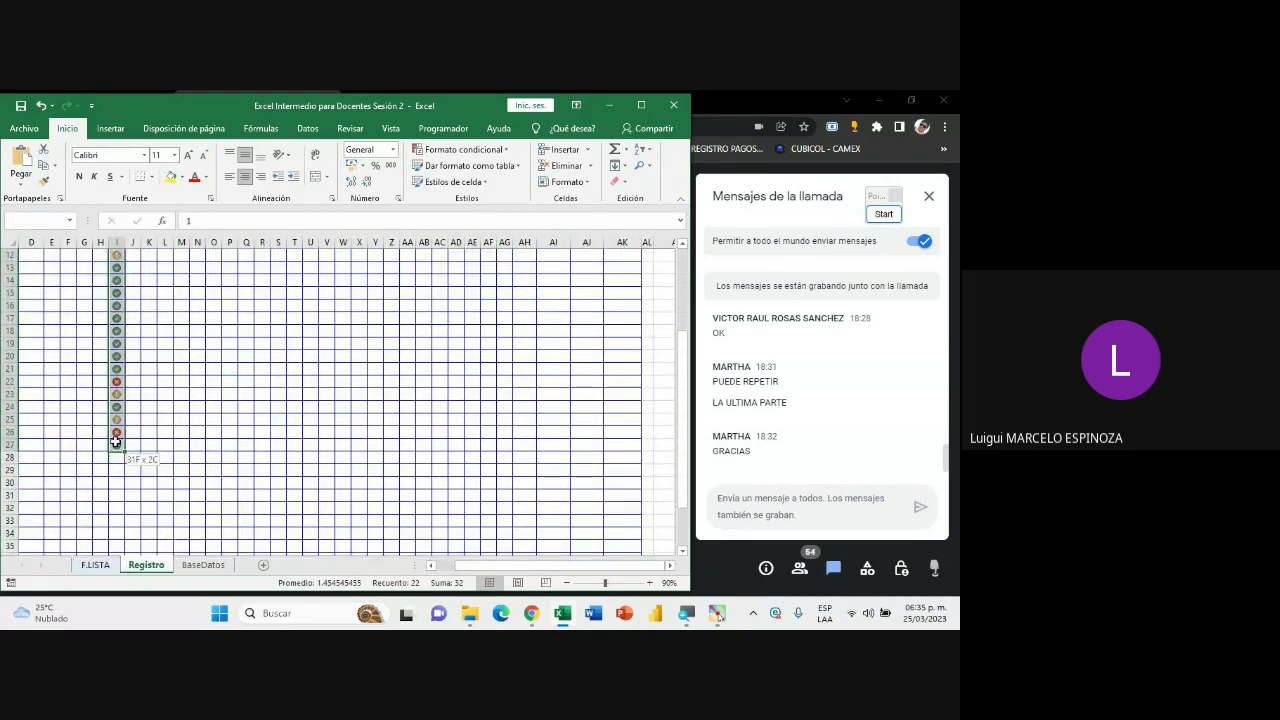
pyautogui.scroll(2, 231, 427)
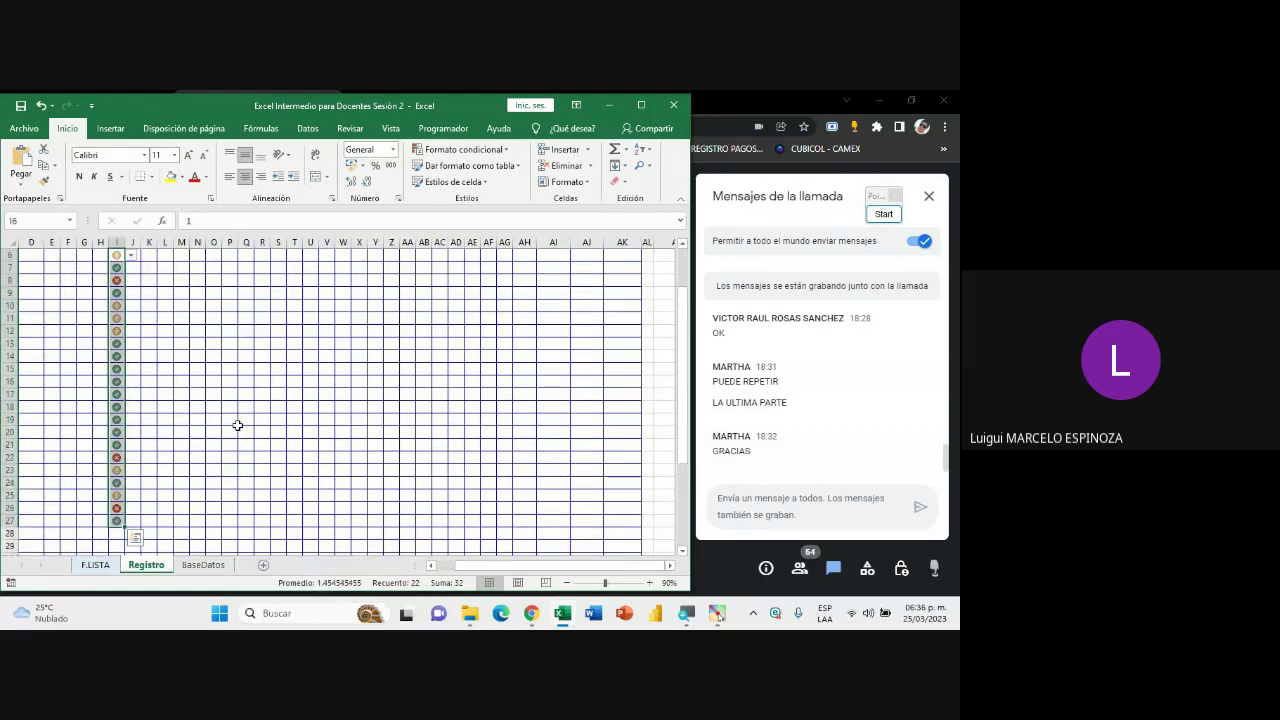
pyautogui.scroll(2, 237, 426)
pyautogui.click(561, 347)
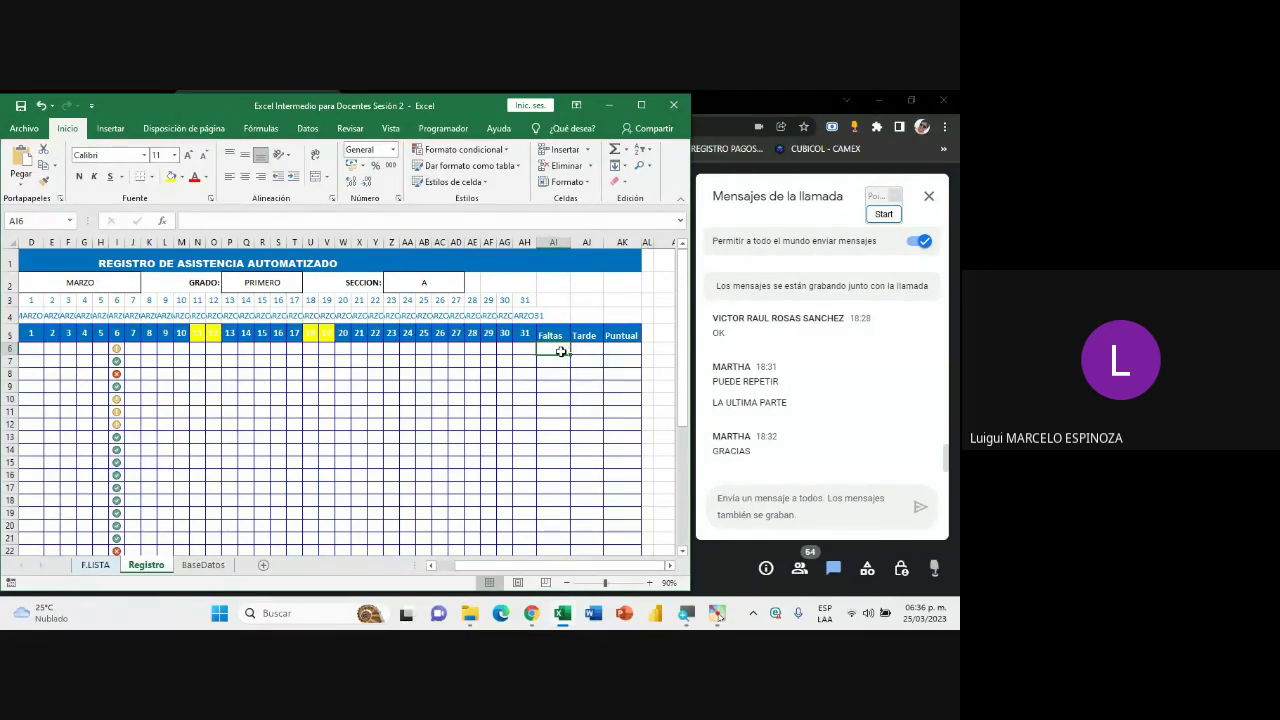
# - Type =CONTAR.SI( into the Faltas cell AI6 to start the count formula
pyautogui.press('super+plus')
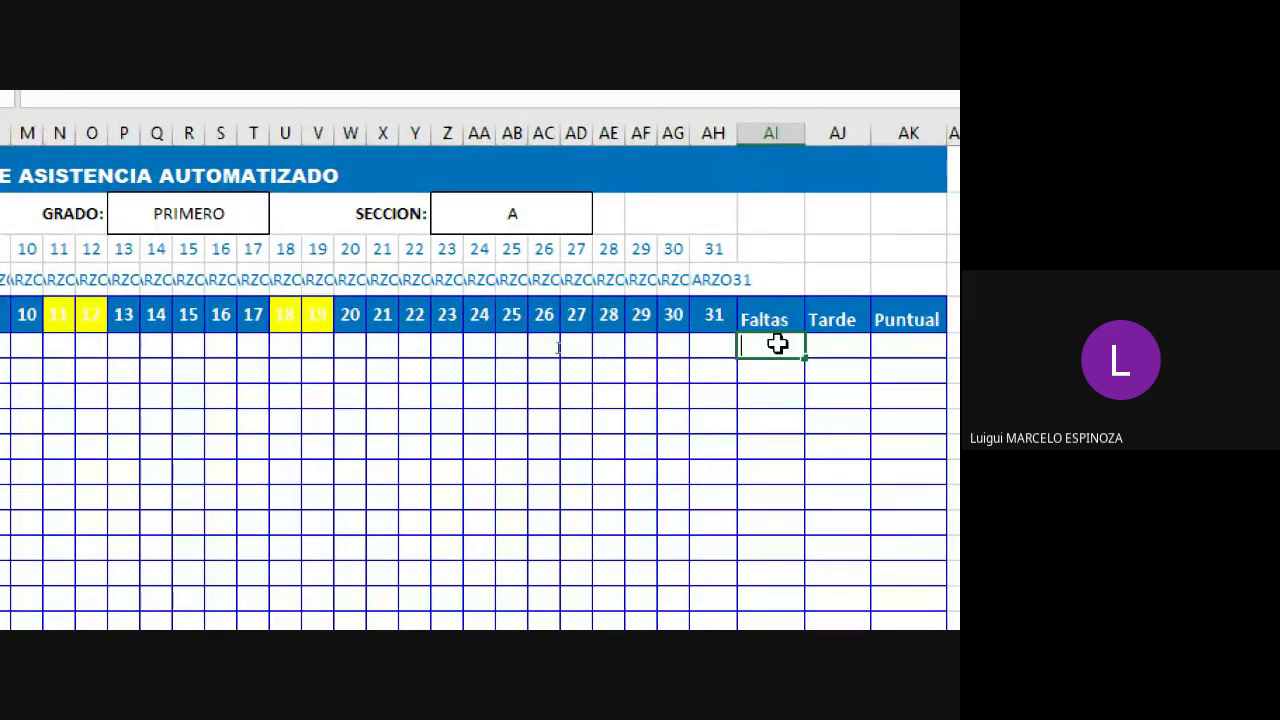
pyautogui.doubleClick(780, 344)
pyautogui.write('=')
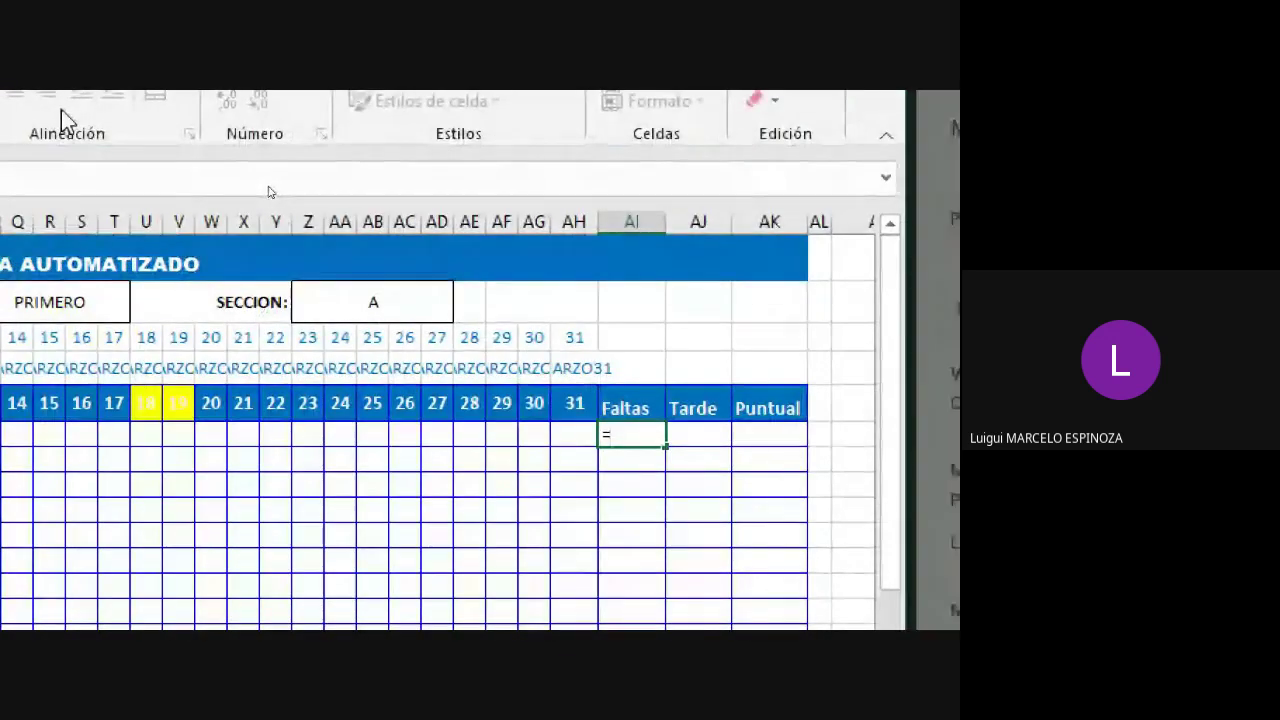
pyautogui.press('Escape')
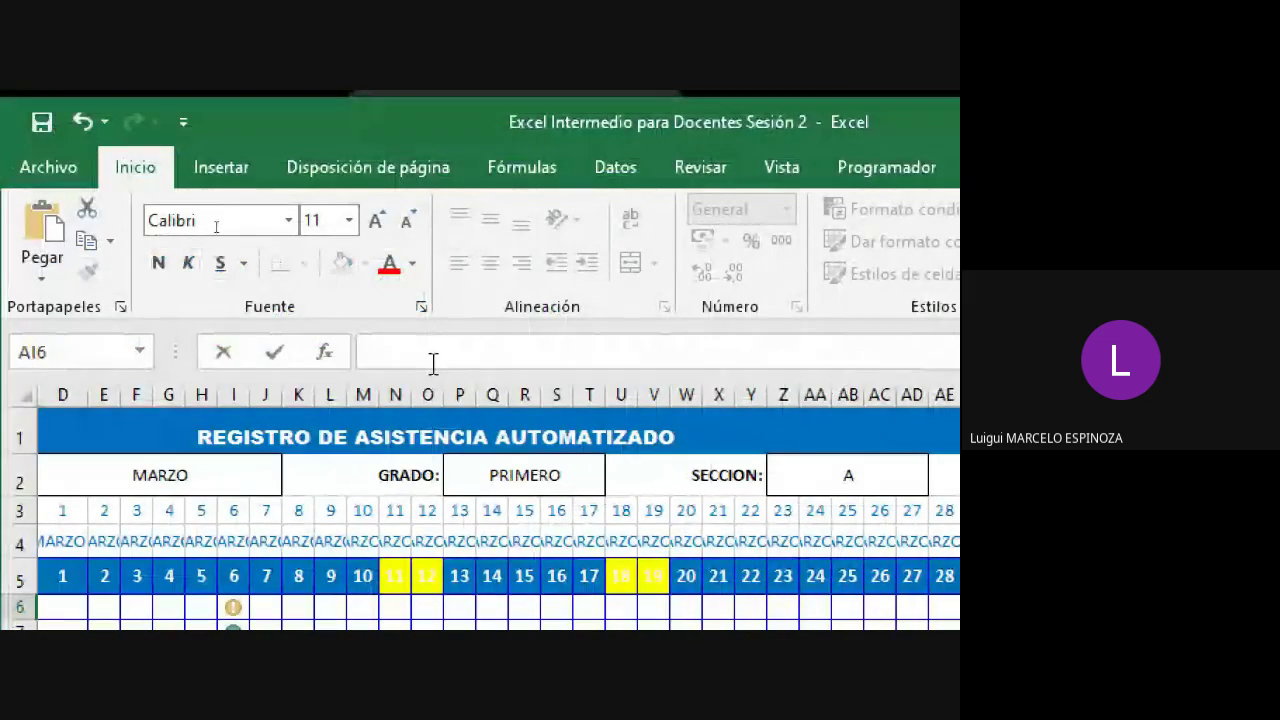
pyautogui.write('=CONT')
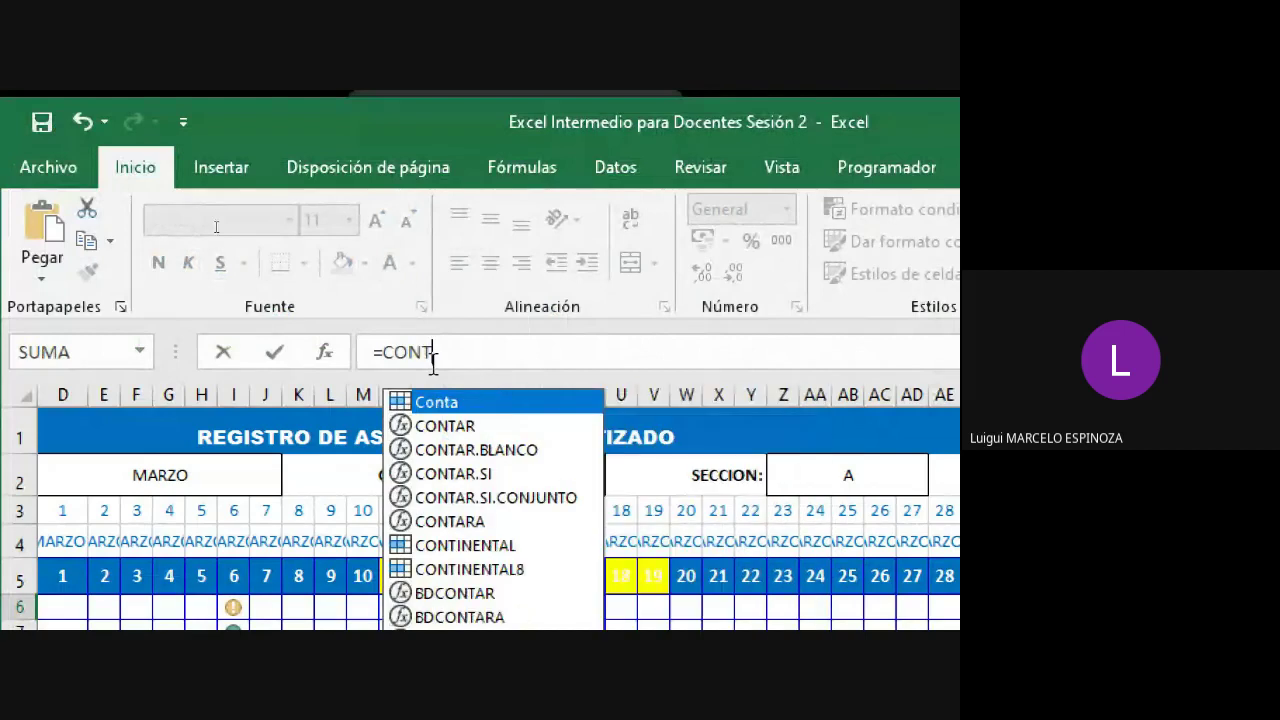
pyautogui.write('AR.SI')
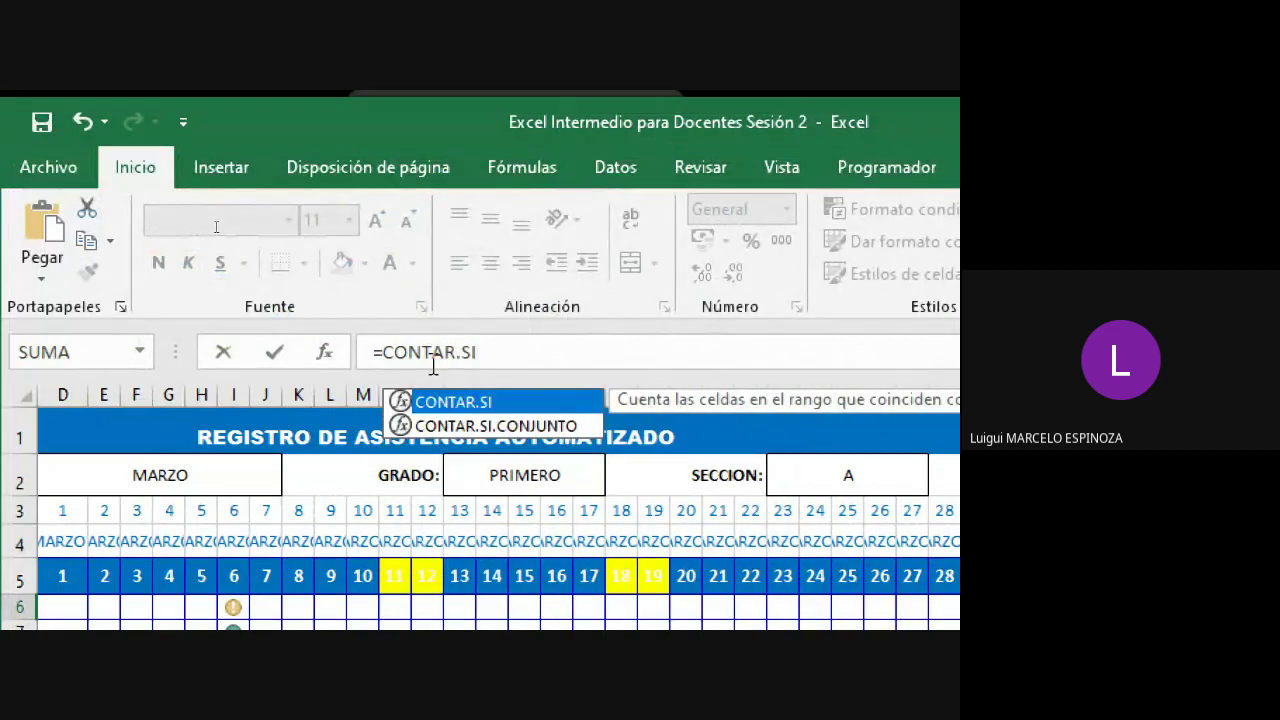
pyautogui.write('(')
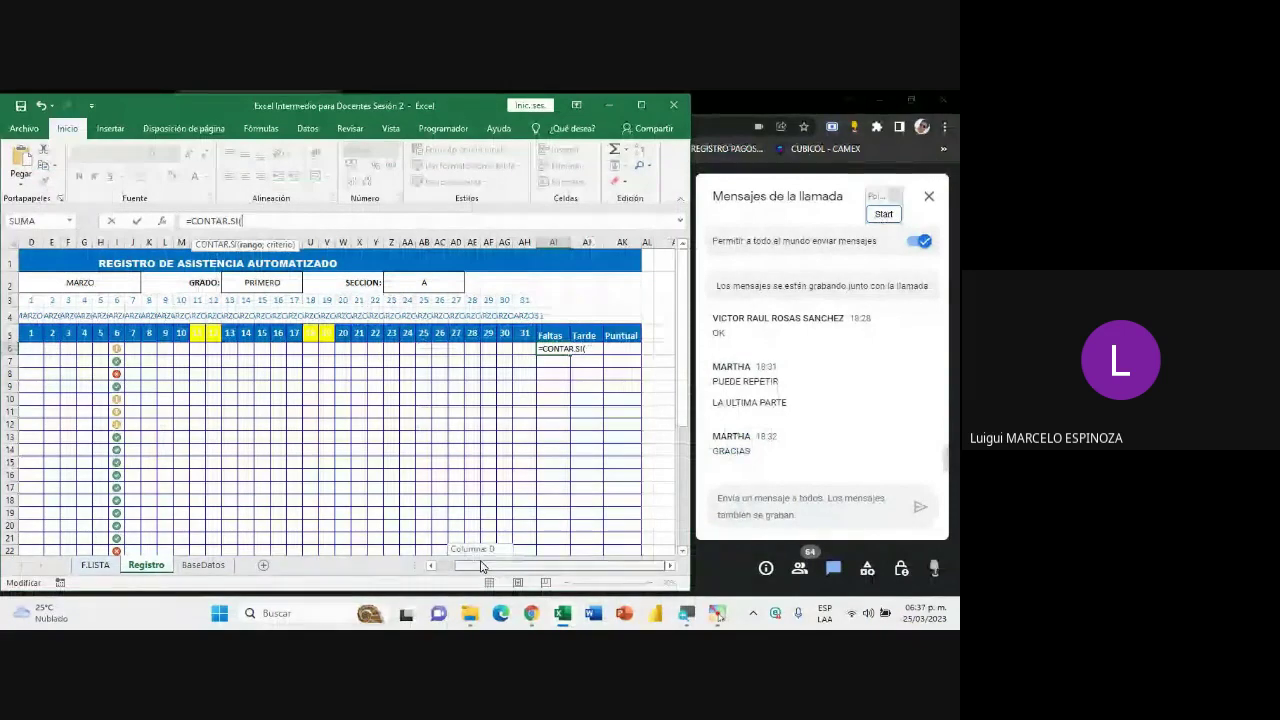
pyautogui.moveTo(477, 565); pyautogui.dragTo(486, 562)
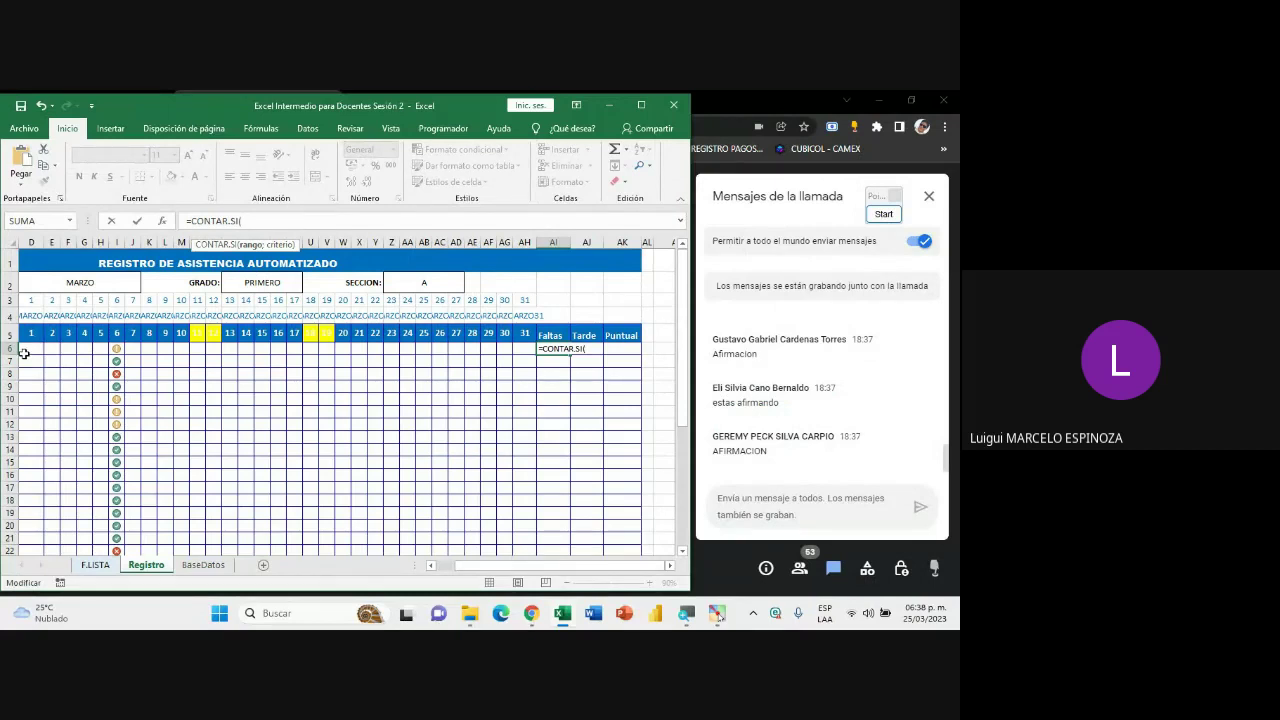
# - Select D6:AH6 as the count range and mark it on screen with an annotation
pyautogui.click(27, 348)
pyautogui.moveTo(27, 348); pyautogui.dragTo(528, 345)
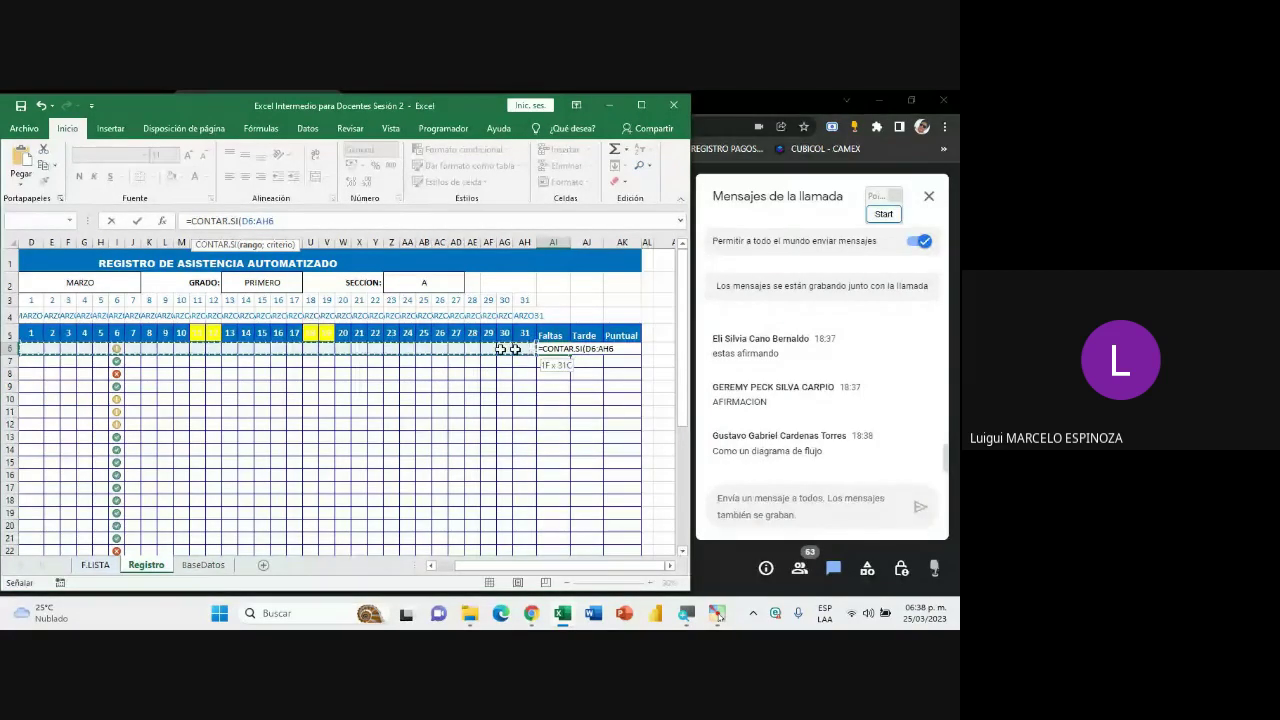
pyautogui.moveTo(528, 345); pyautogui.dragTo(525, 347)
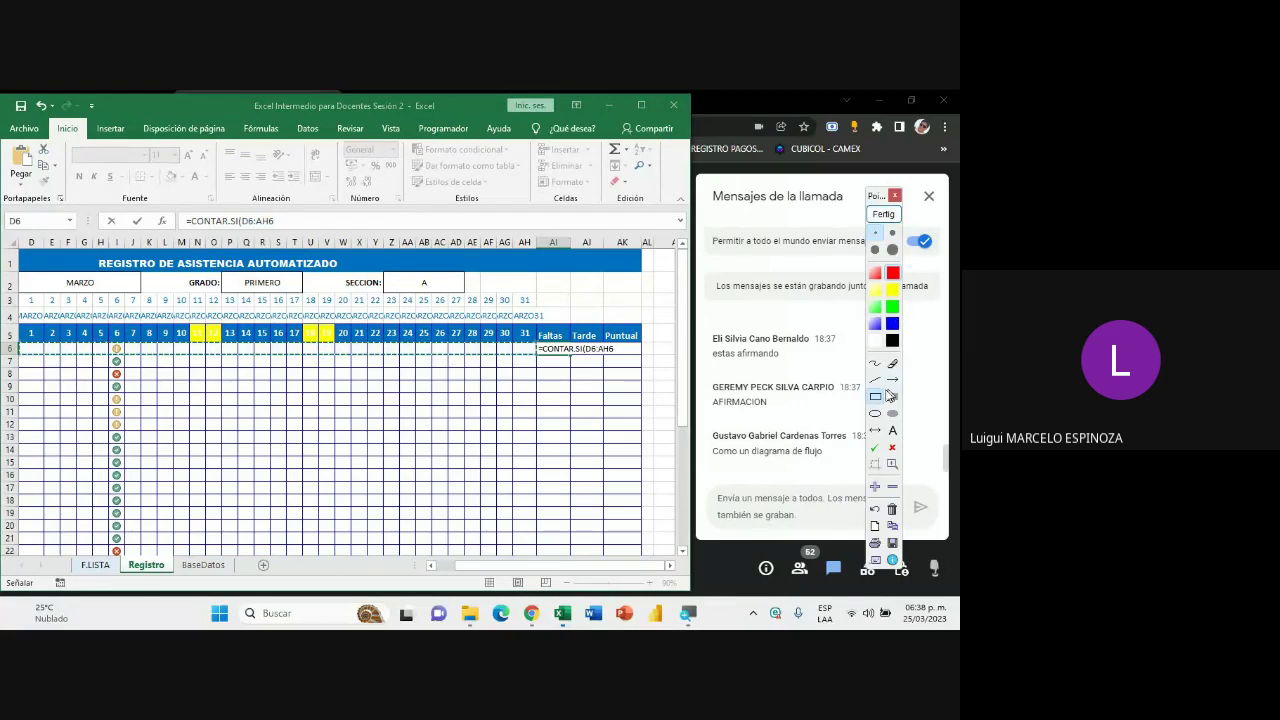
pyautogui.moveTo(12, 336); pyautogui.dragTo(541, 362)
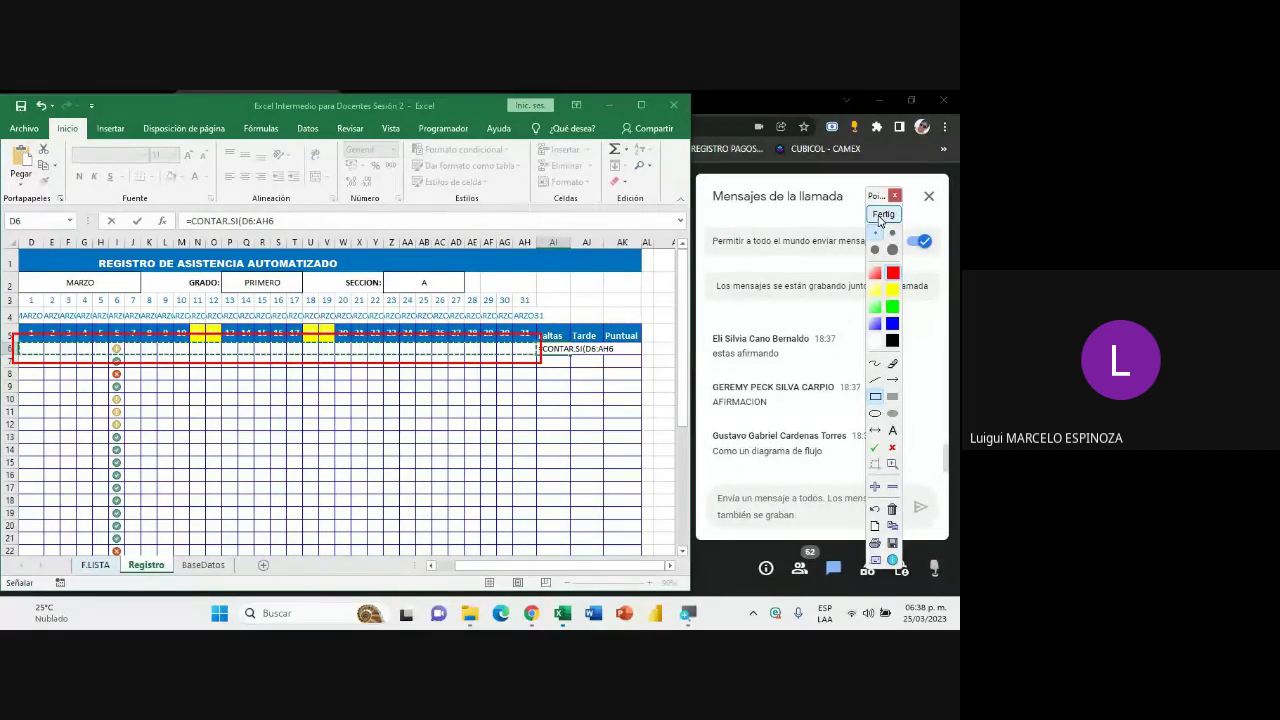
pyautogui.click(881, 216)
pyautogui.click(618, 349)
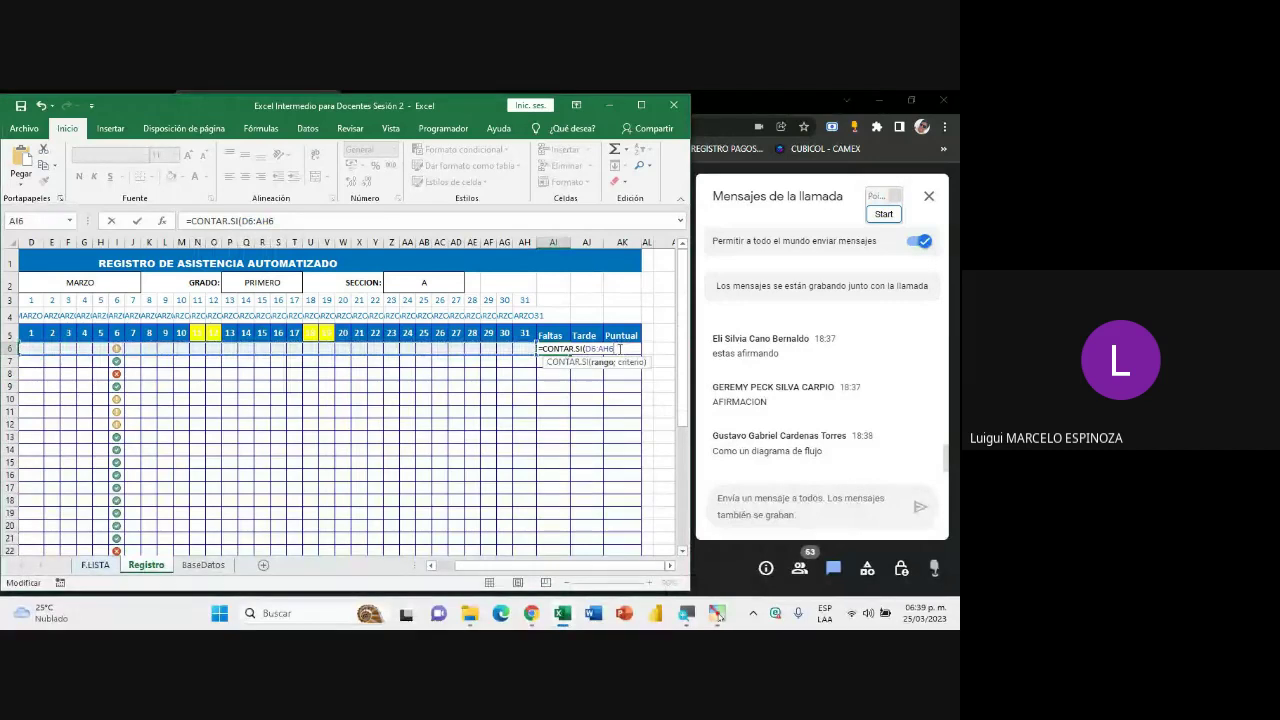
# - Complete AI6 as =CONTAR.SI(D6:AH6;0) and commit the formula
pyautogui.write(';0')
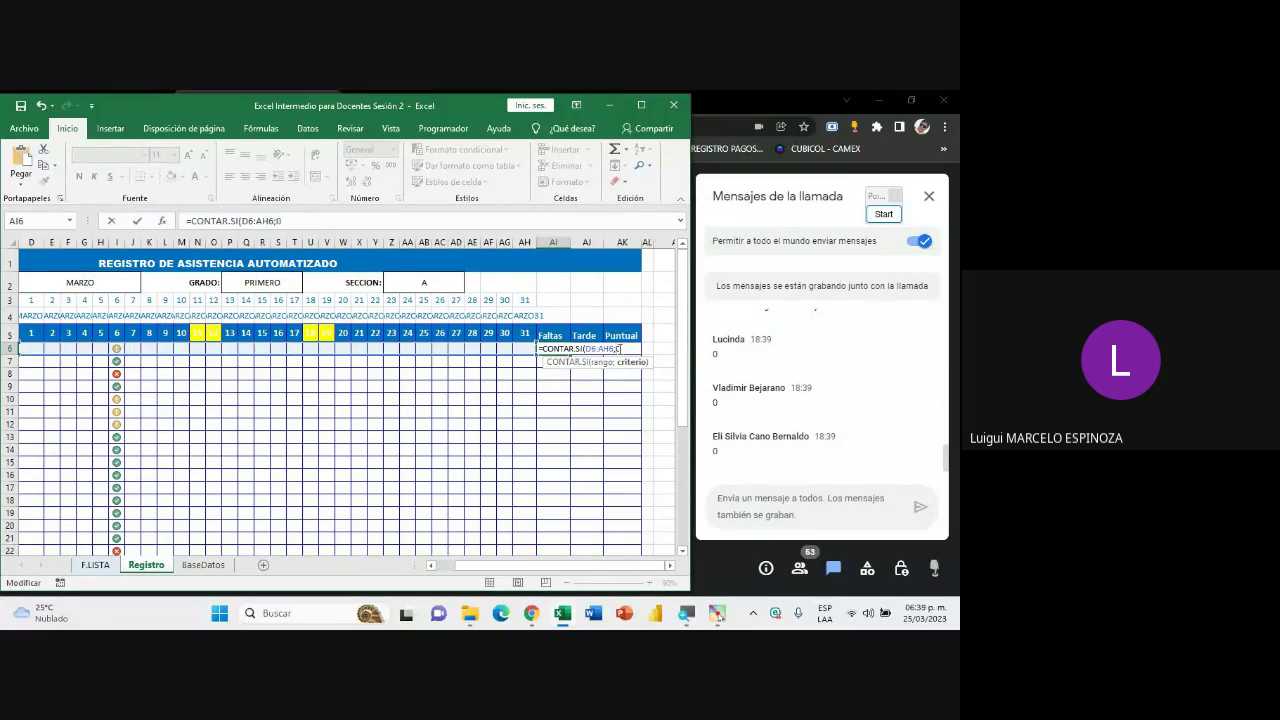
pyautogui.write(')')
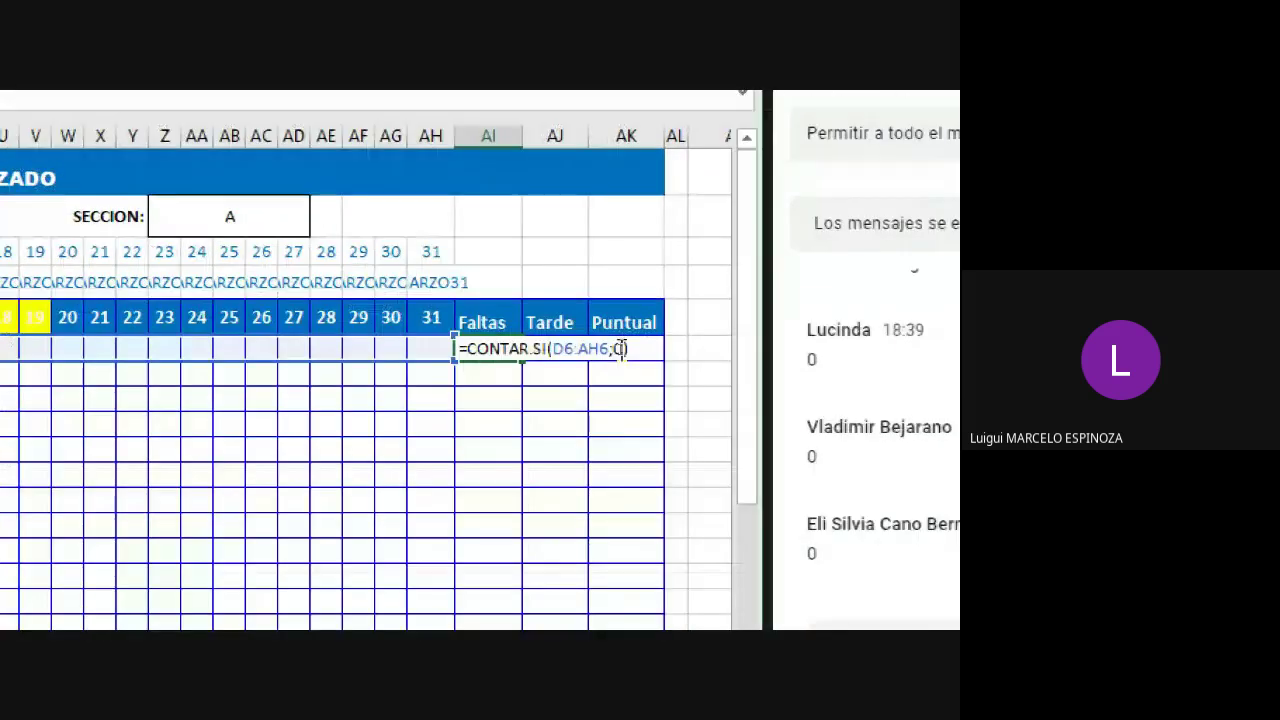
pyautogui.moveTo(458, 348); pyautogui.dragTo(549, 348)
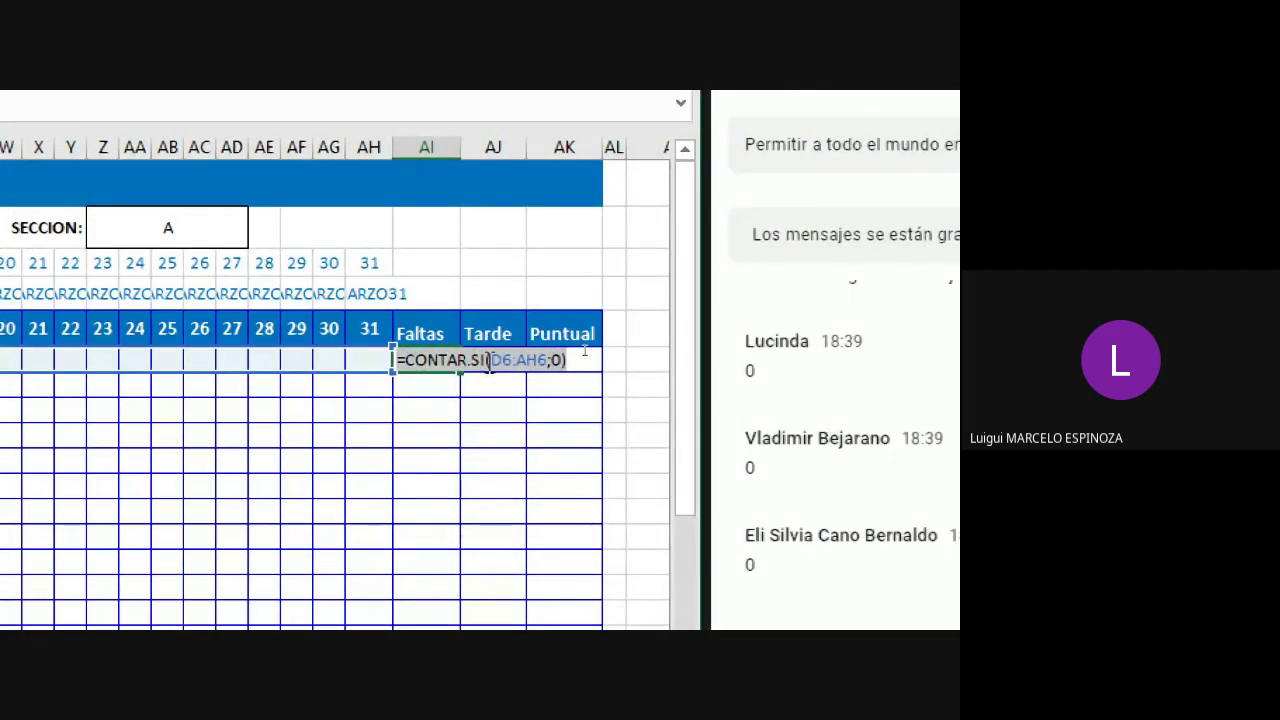
pyautogui.moveTo(492, 360); pyautogui.dragTo(556, 360)
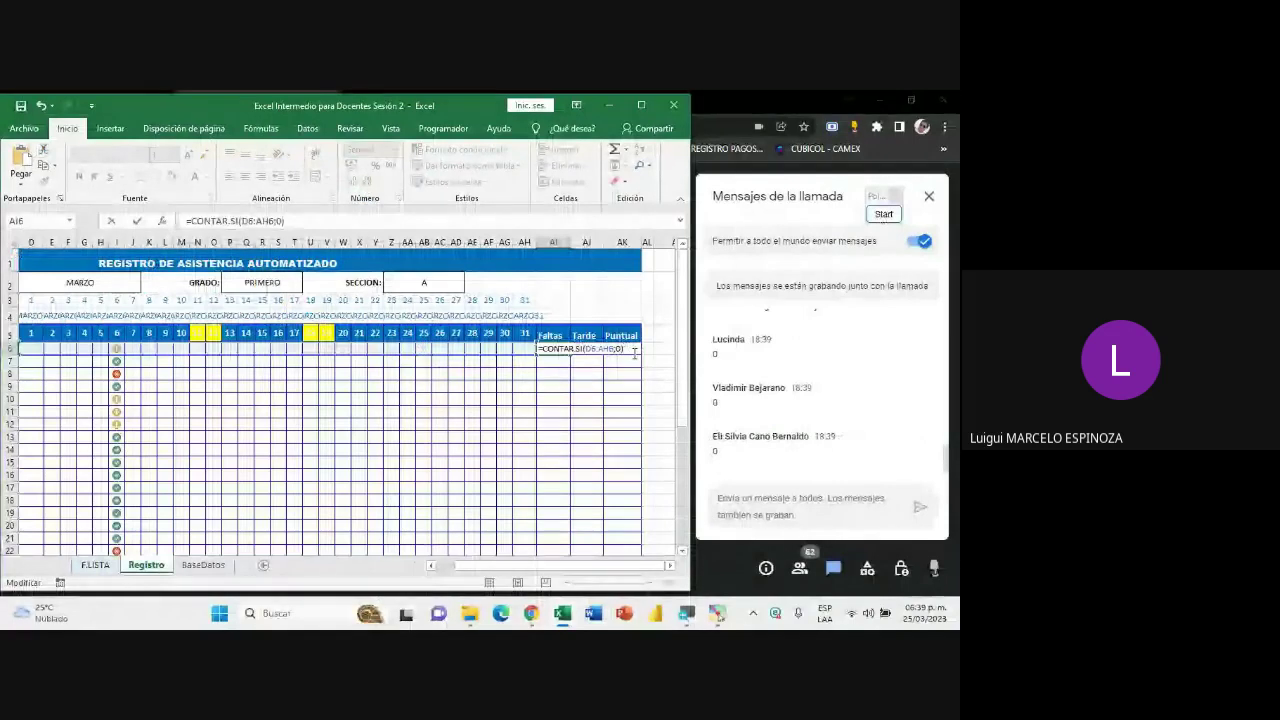
pyautogui.press('Return')
# - Fill =CONTAR.SI(D6:AH6;0) from AI6 down the Faltas column to every student row
pyautogui.click(566, 353)
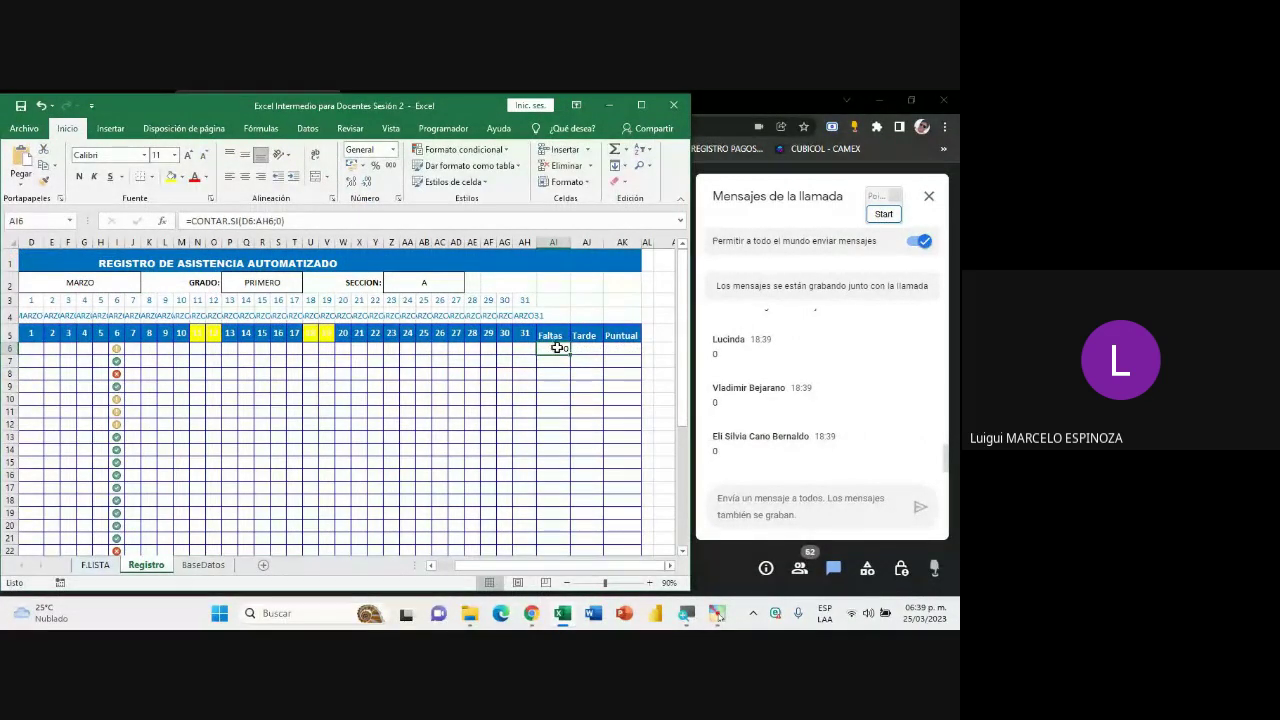
pyautogui.doubleClick(562, 349)
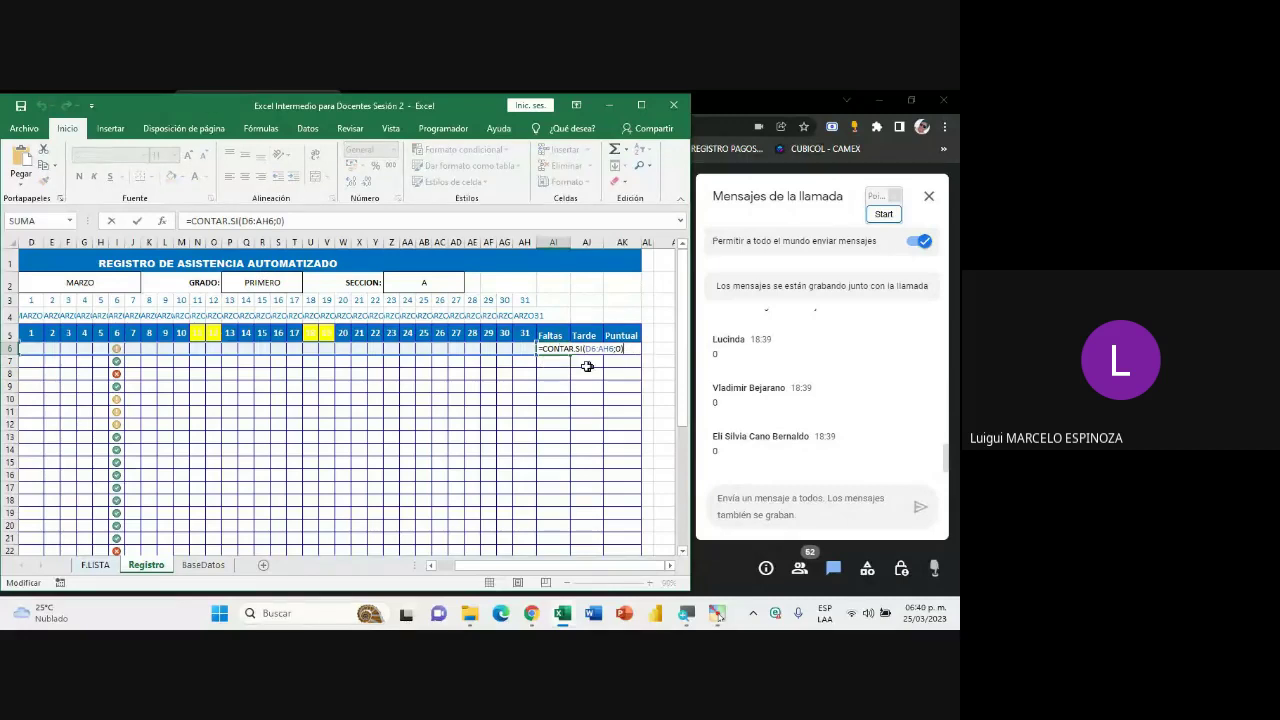
pyautogui.press('Return')
pyautogui.press('Down')
pyautogui.press('Down')
pyautogui.click(559, 350)
pyautogui.moveTo(570, 355); pyautogui.dragTo(563, 540)
pyautogui.scroll(5, 545, 473)
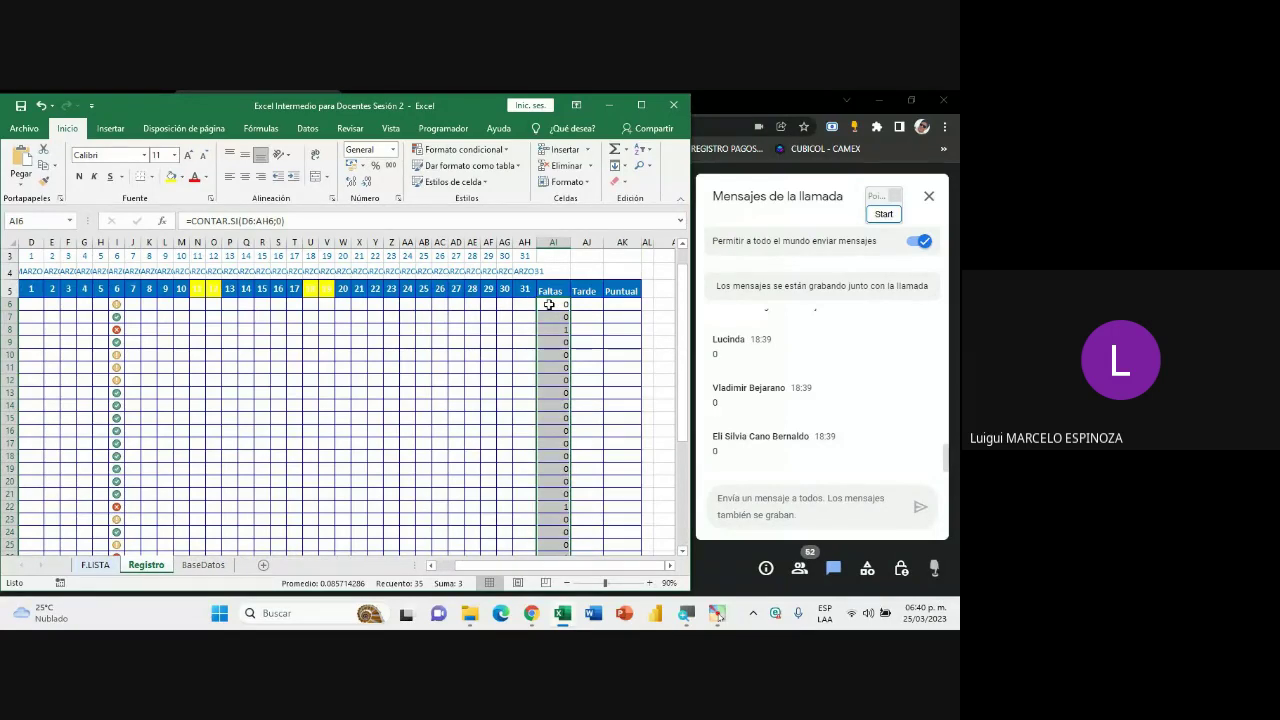
pyautogui.doubleClick(549, 304)
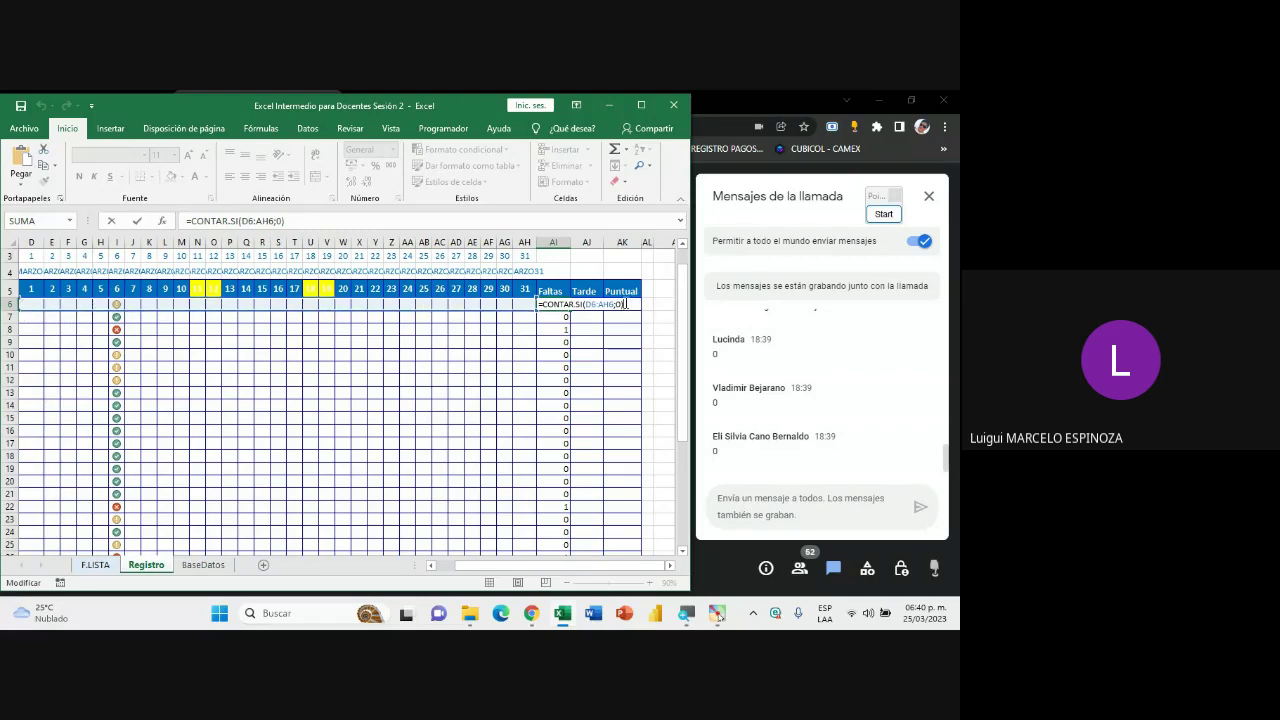
pyautogui.press('Return')
pyautogui.doubleClick(565, 316)
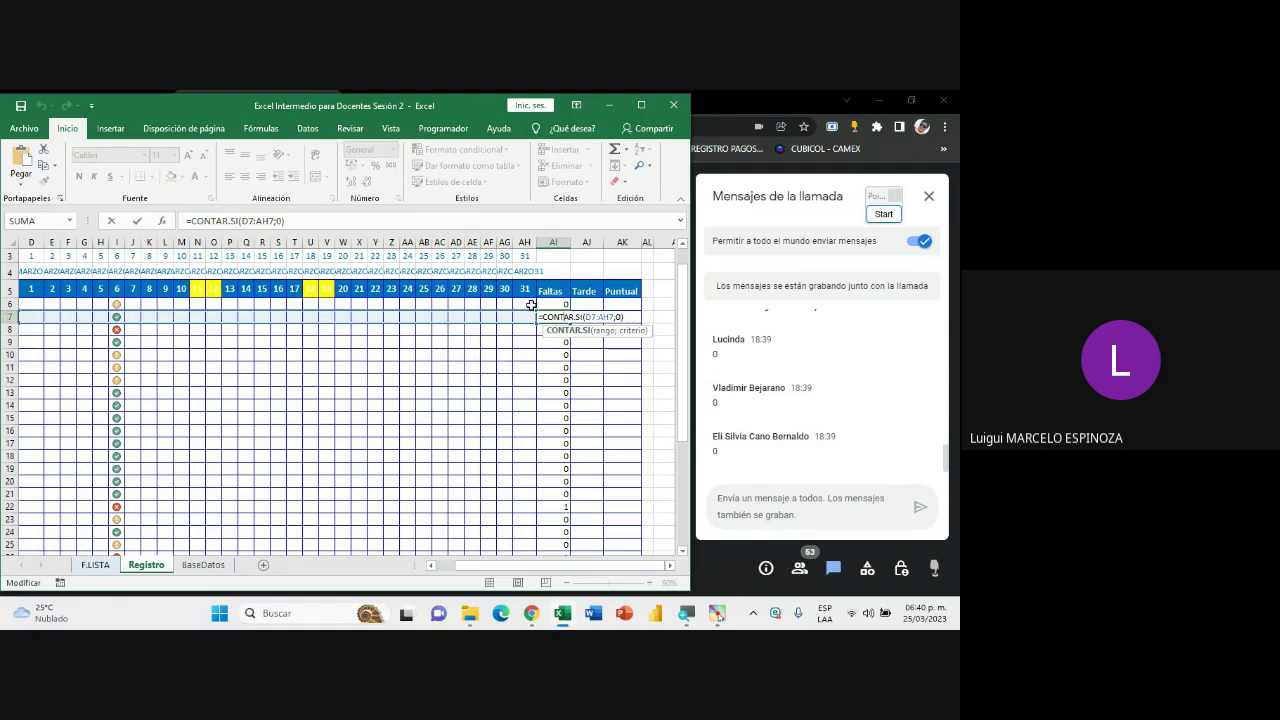
pyautogui.click(634, 318)
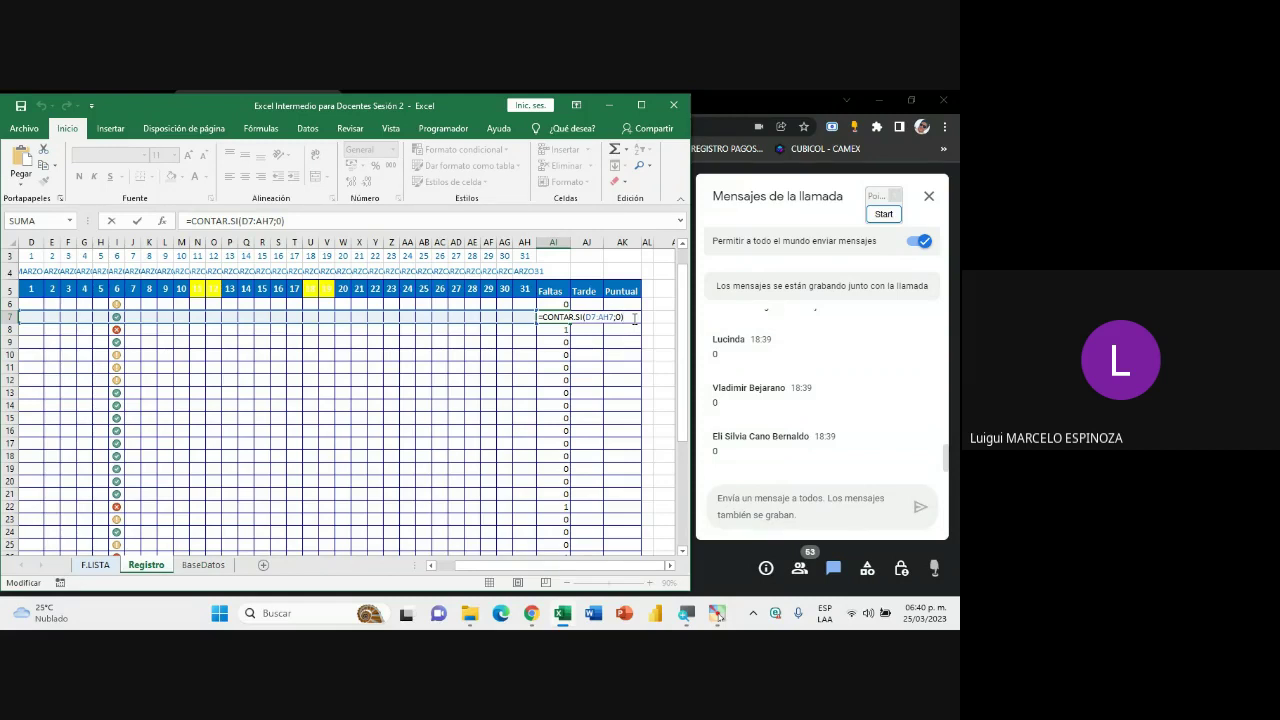
pyautogui.press('Return')
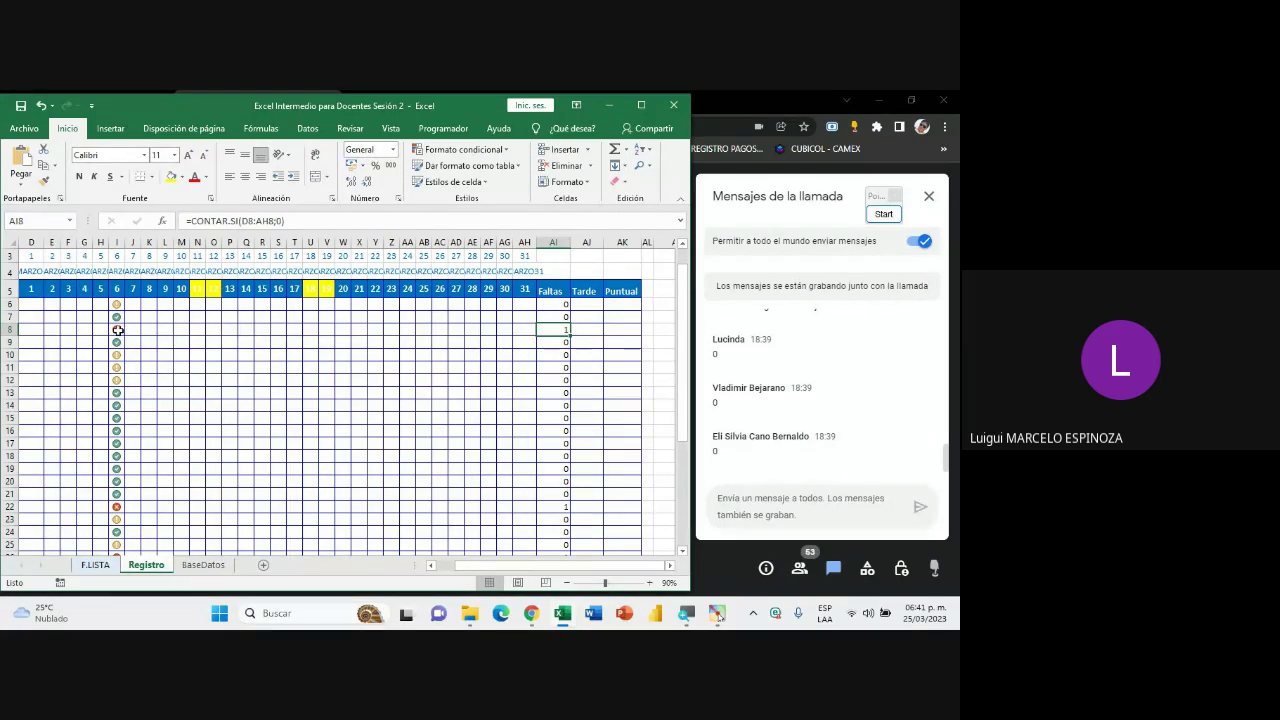
# - Set cell J8 to attendance code 0, marking the row 8 student absent on day 7
pyautogui.click(327, 330)
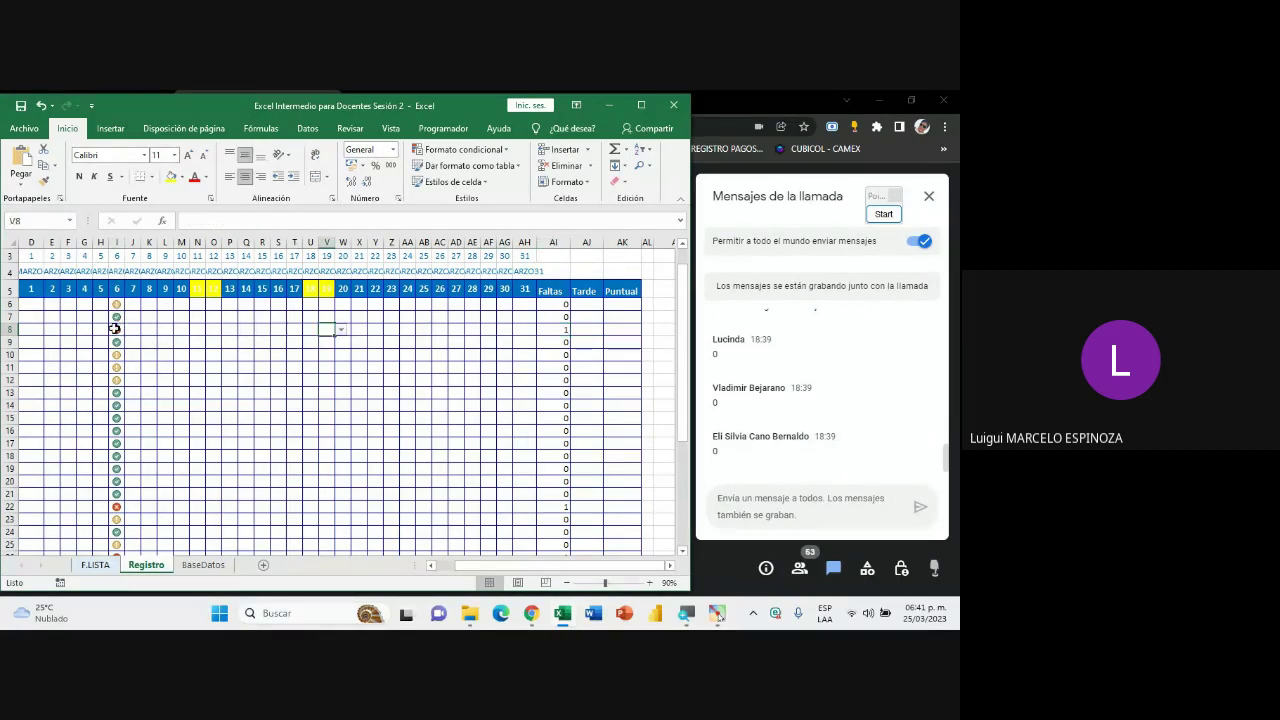
pyautogui.moveTo(31, 329); pyautogui.dragTo(541, 329)
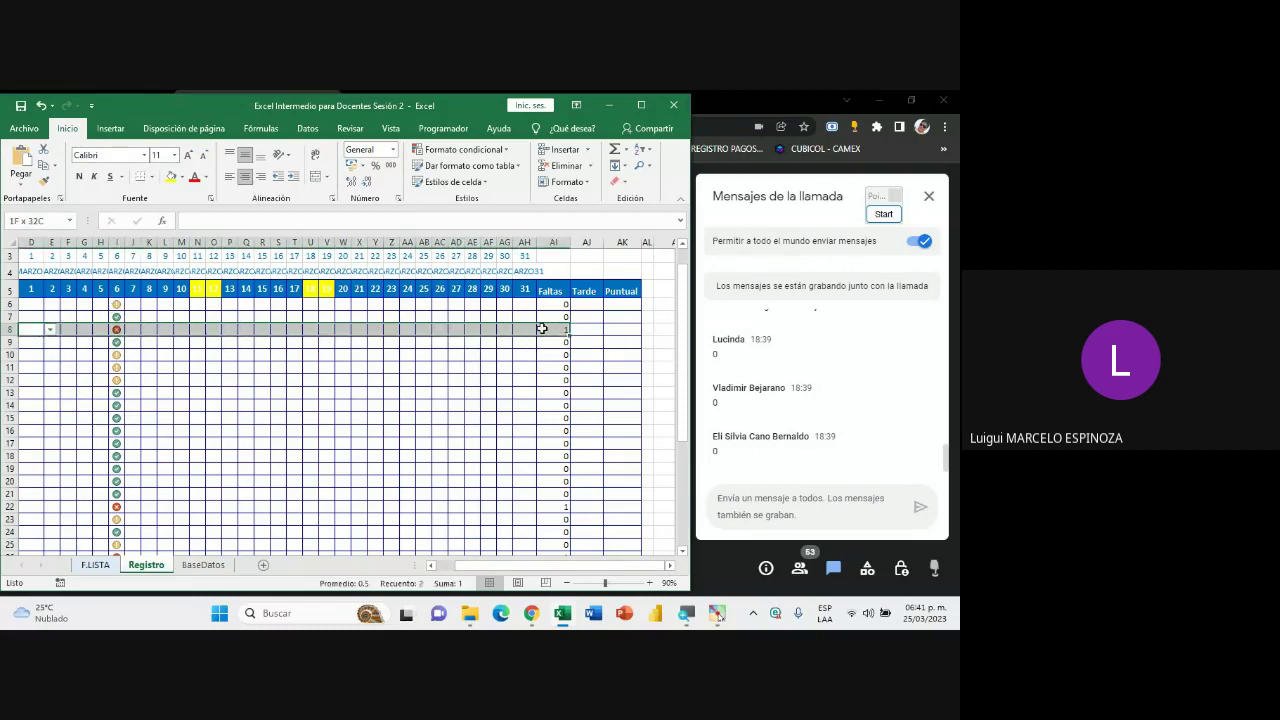
pyautogui.click(116, 329)
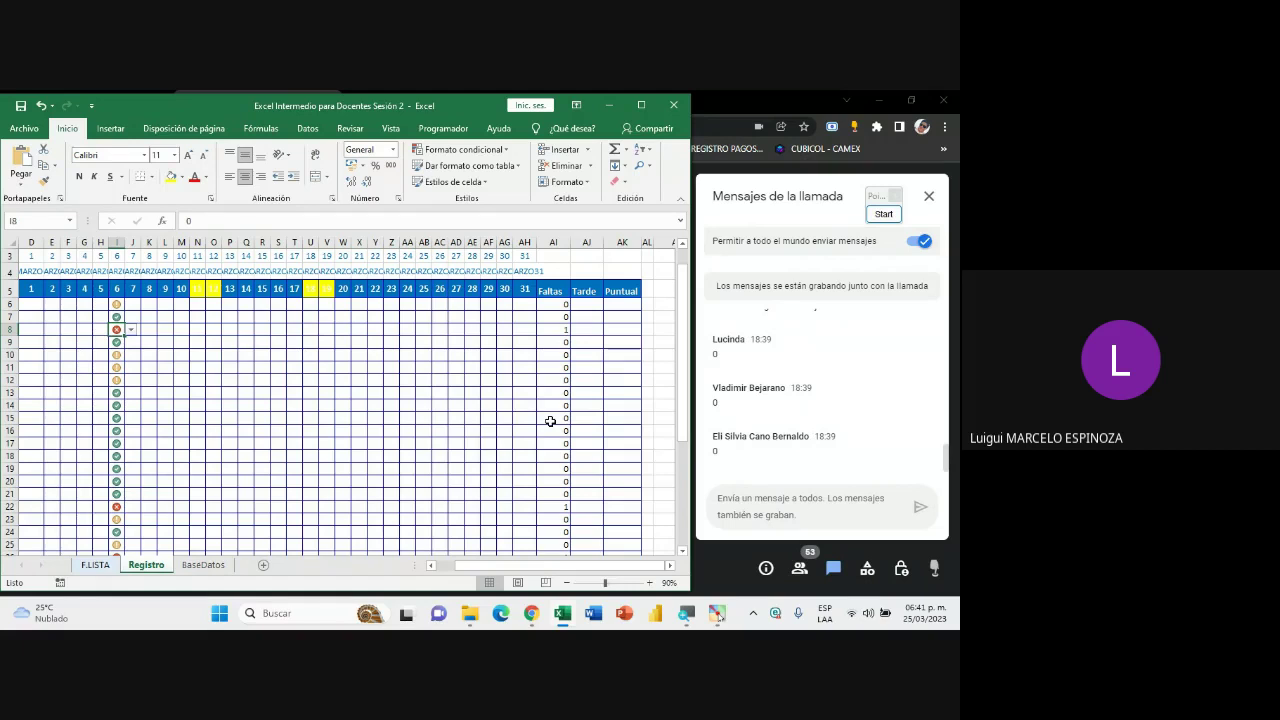
pyautogui.click(134, 333)
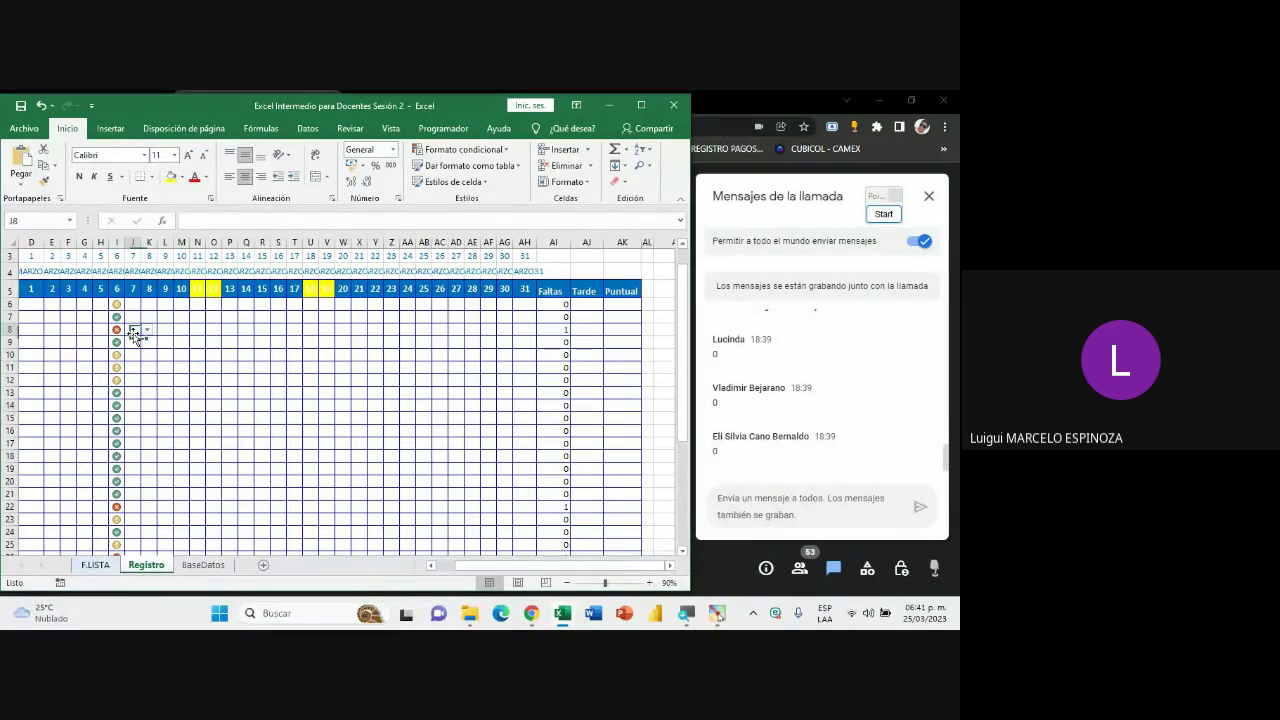
pyautogui.click(148, 331)
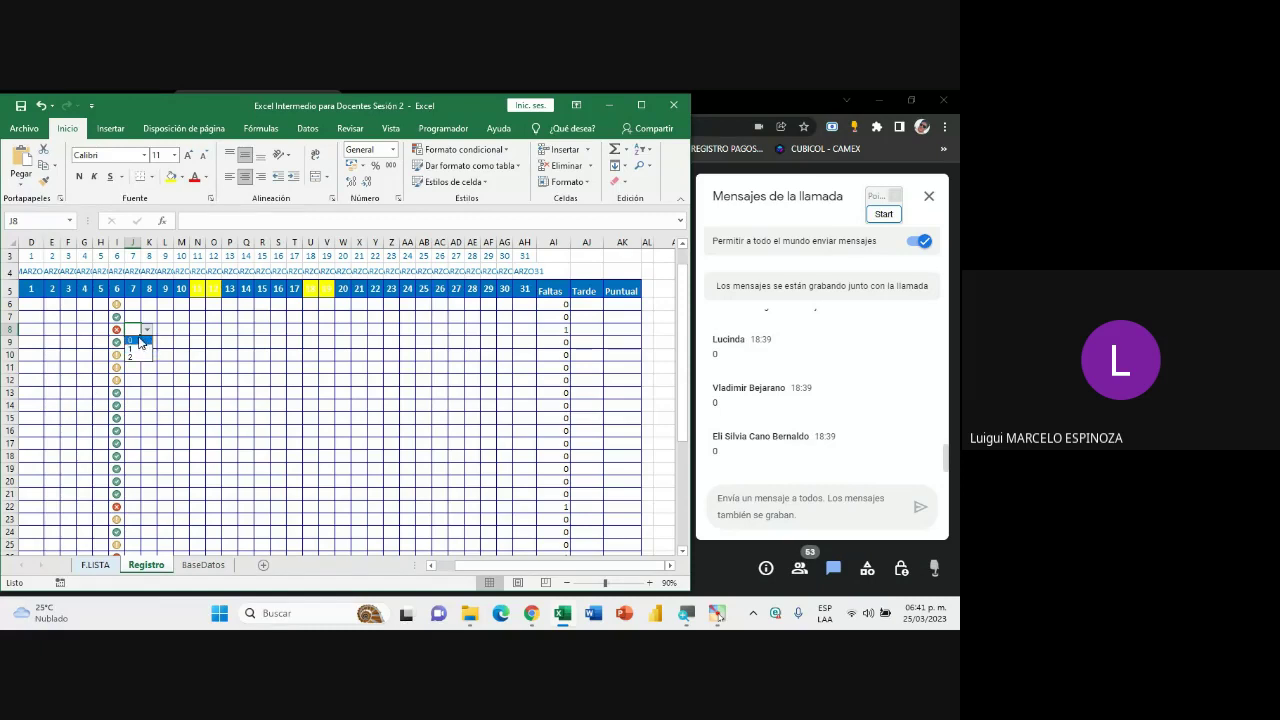
pyautogui.click(139, 341)
# - Copy the formula text =CONTAR.SI(D6:AH6;0) from cell AI6
pyautogui.doubleClick(546, 304)
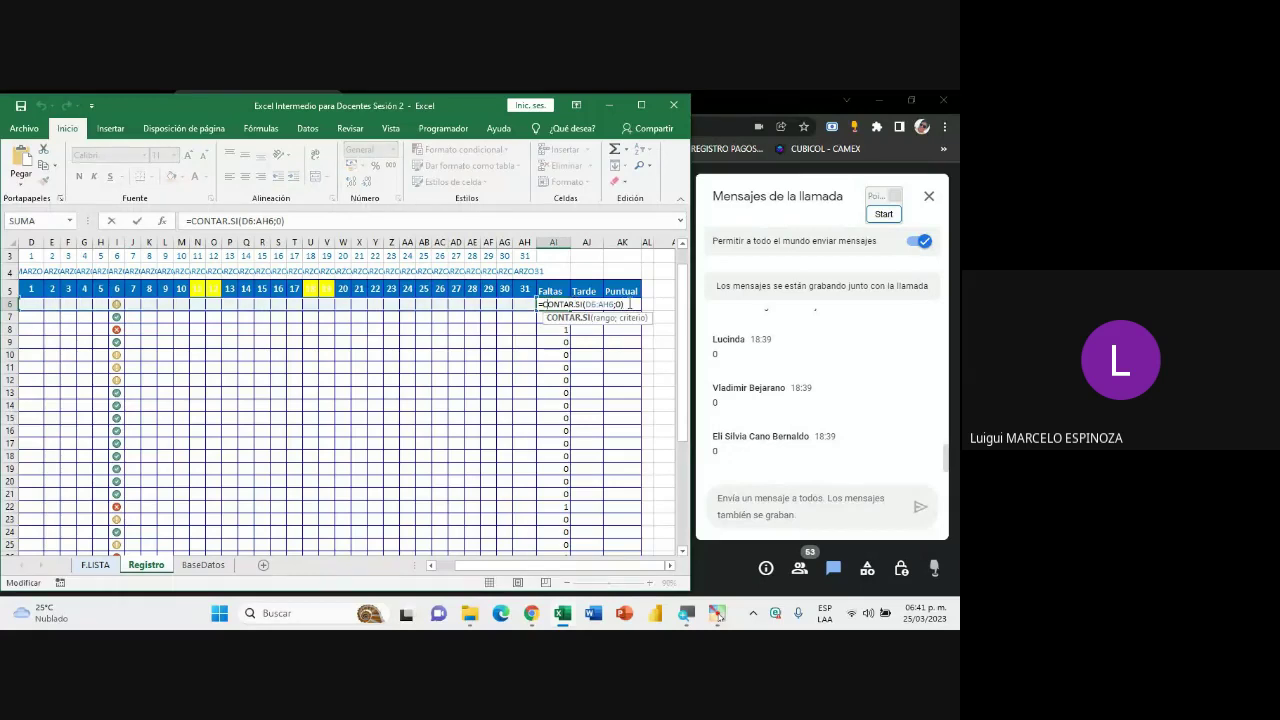
pyautogui.moveTo(630, 304)
pyautogui.mouseDown()
pyautogui.moveTo(537, 308)
pyautogui.moveTo(549, 310)
pyautogui.mouseUp()
pyautogui.press('Escape')
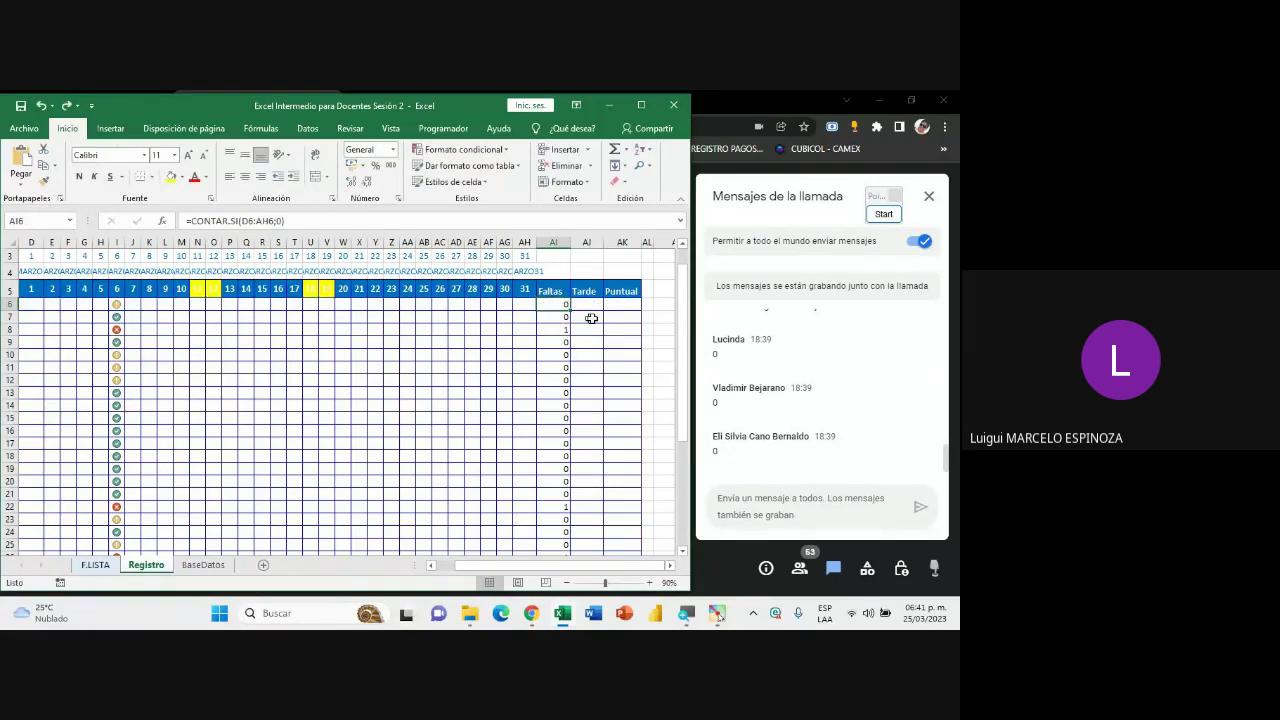
pyautogui.click(594, 303)
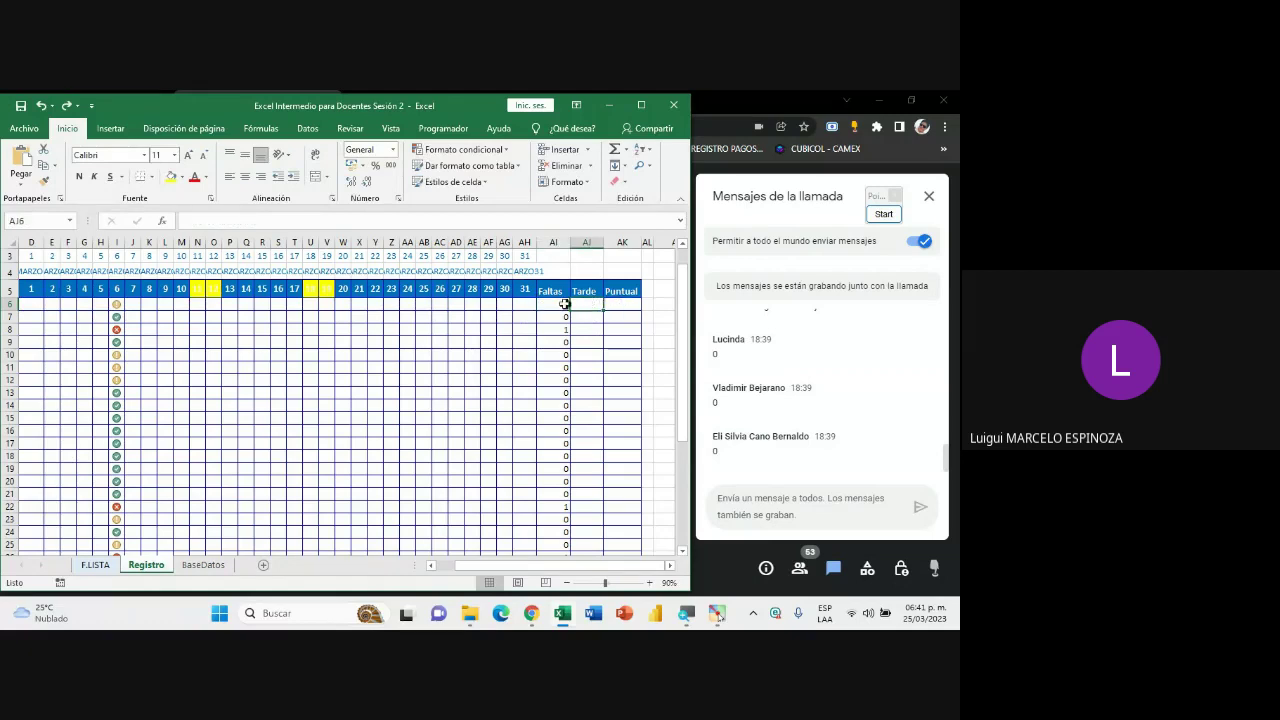
pyautogui.click(564, 304)
pyautogui.click(597, 303)
pyautogui.doubleClick(553, 304)
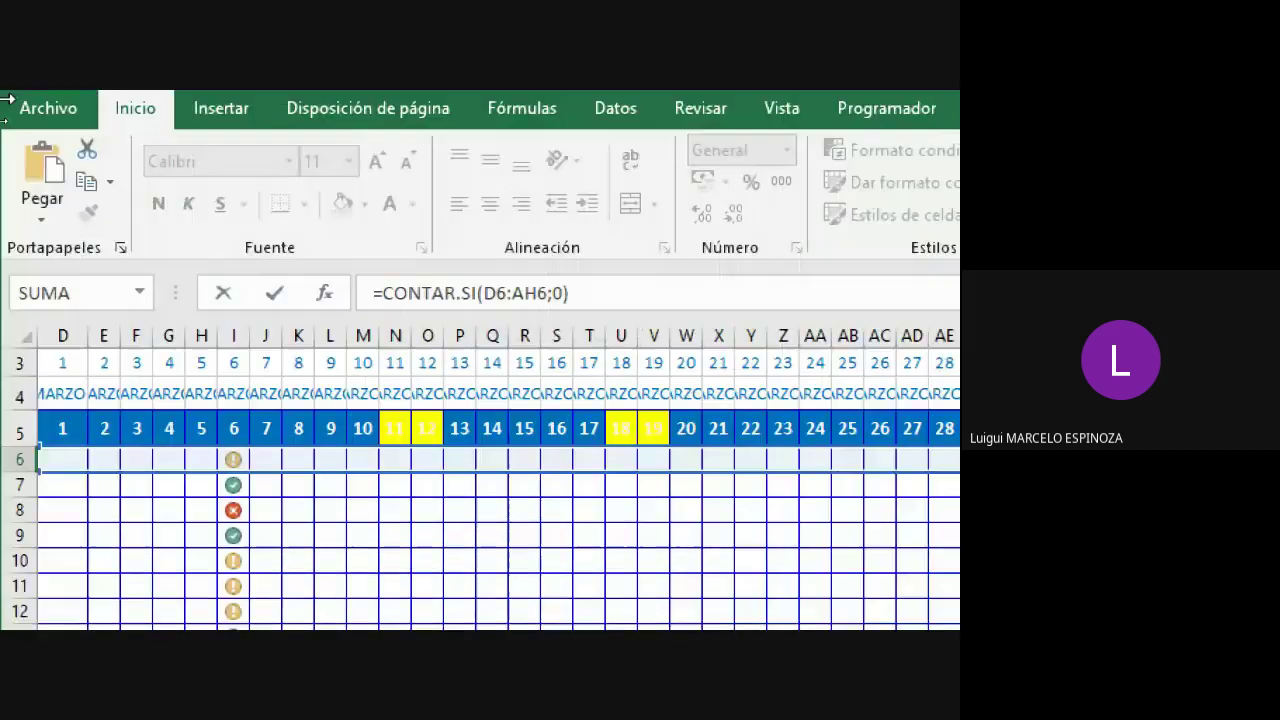
pyautogui.moveTo(625, 293); pyautogui.dragTo(350, 293)
pyautogui.hotkey('ctrl', 'c')
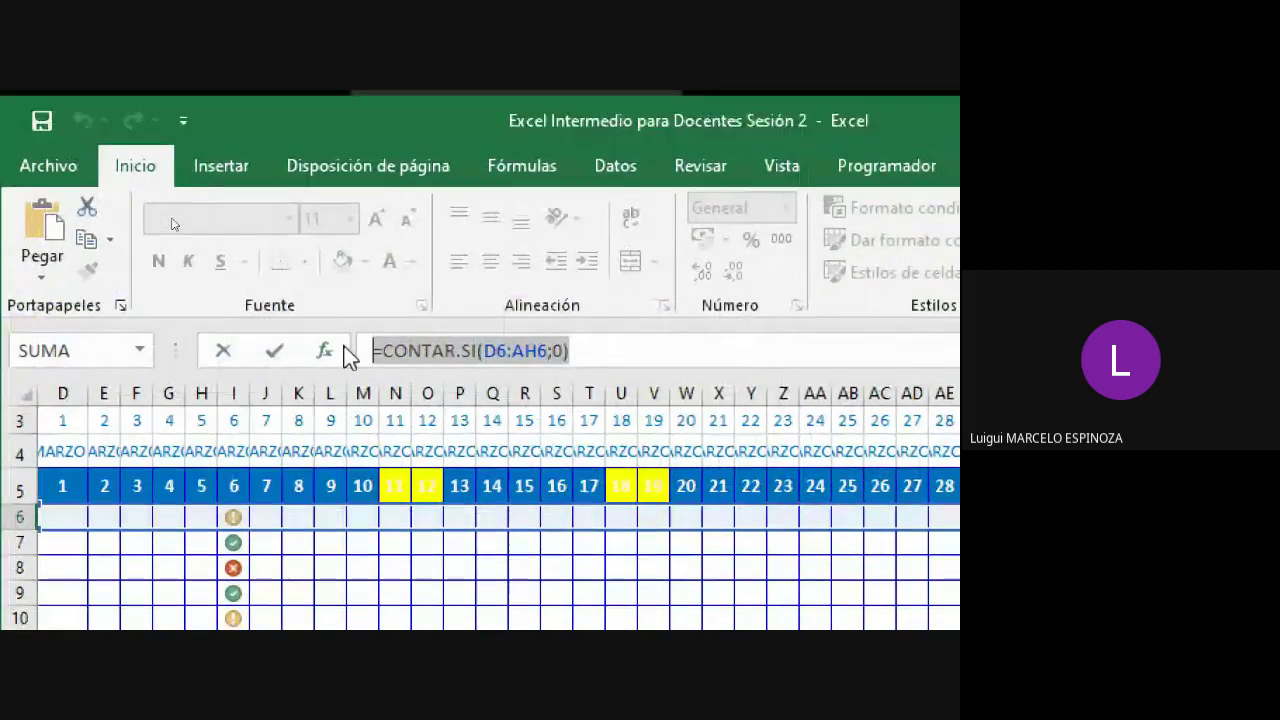
pyautogui.click(330, 352)
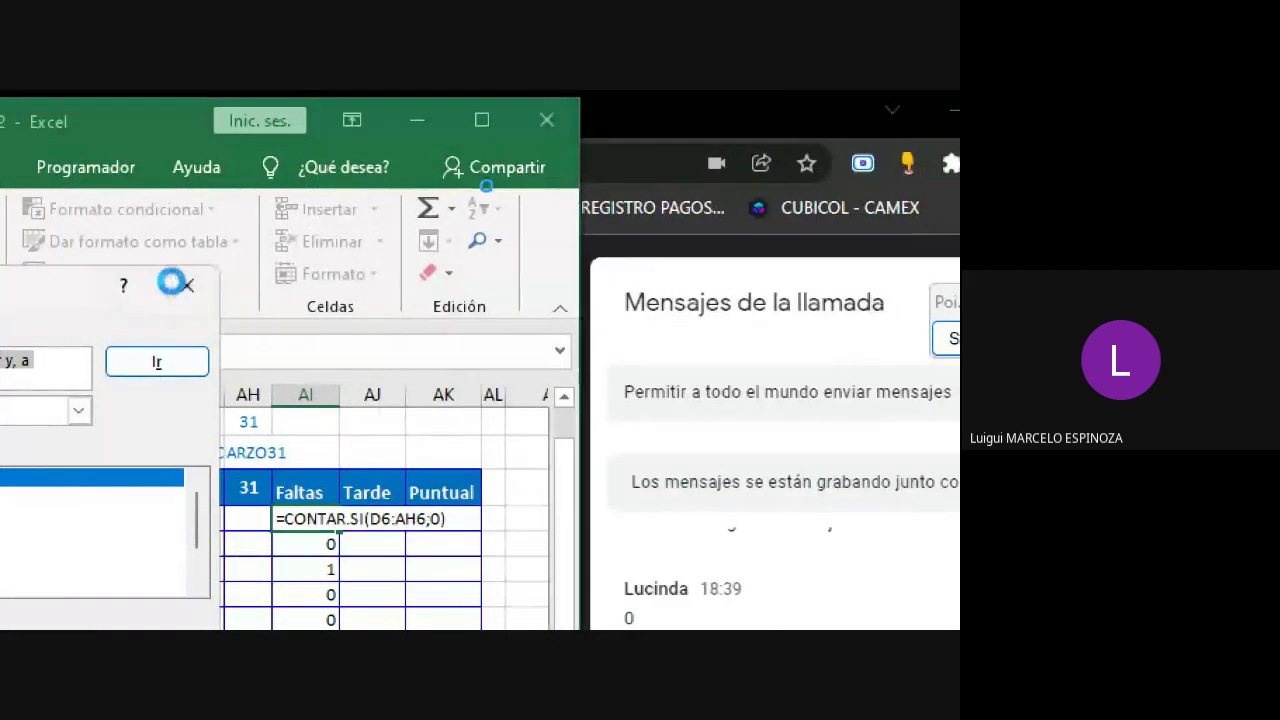
pyautogui.click(185, 285)
# - Paste the formula into the meeting chat and return to Excel
pyautogui.click(813, 503)
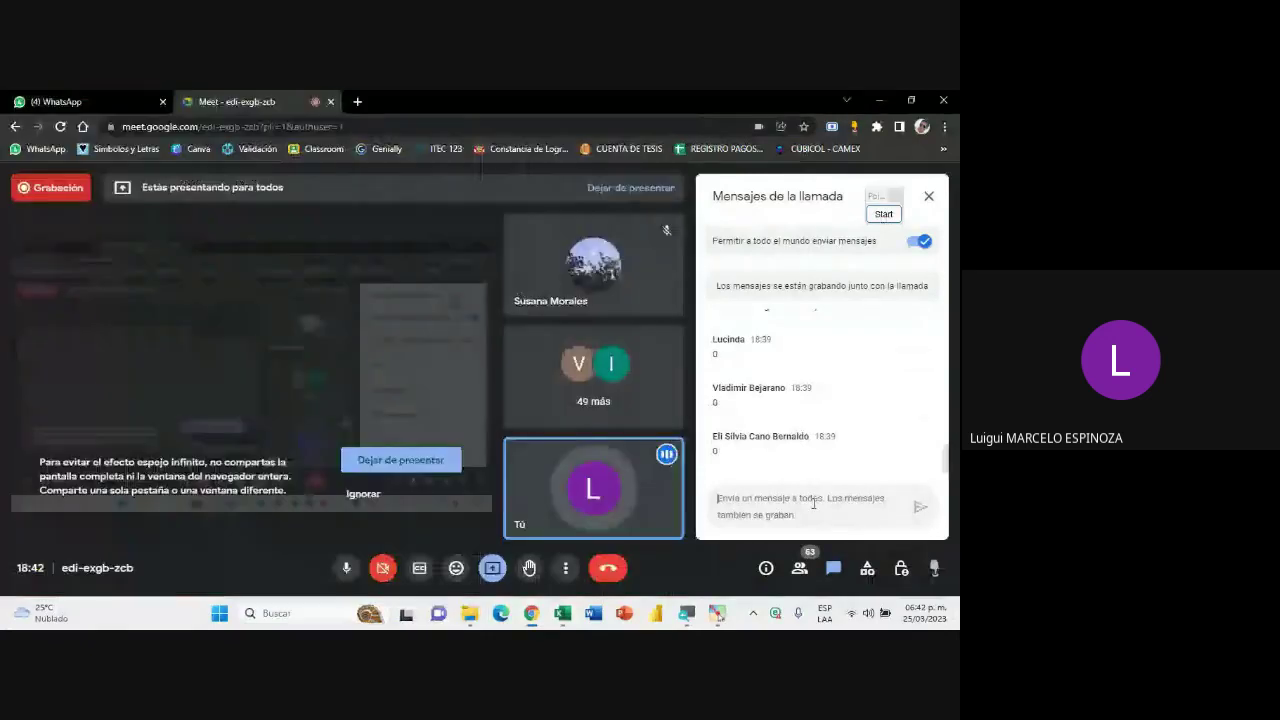
pyautogui.hotkey('ctrl', 'v')
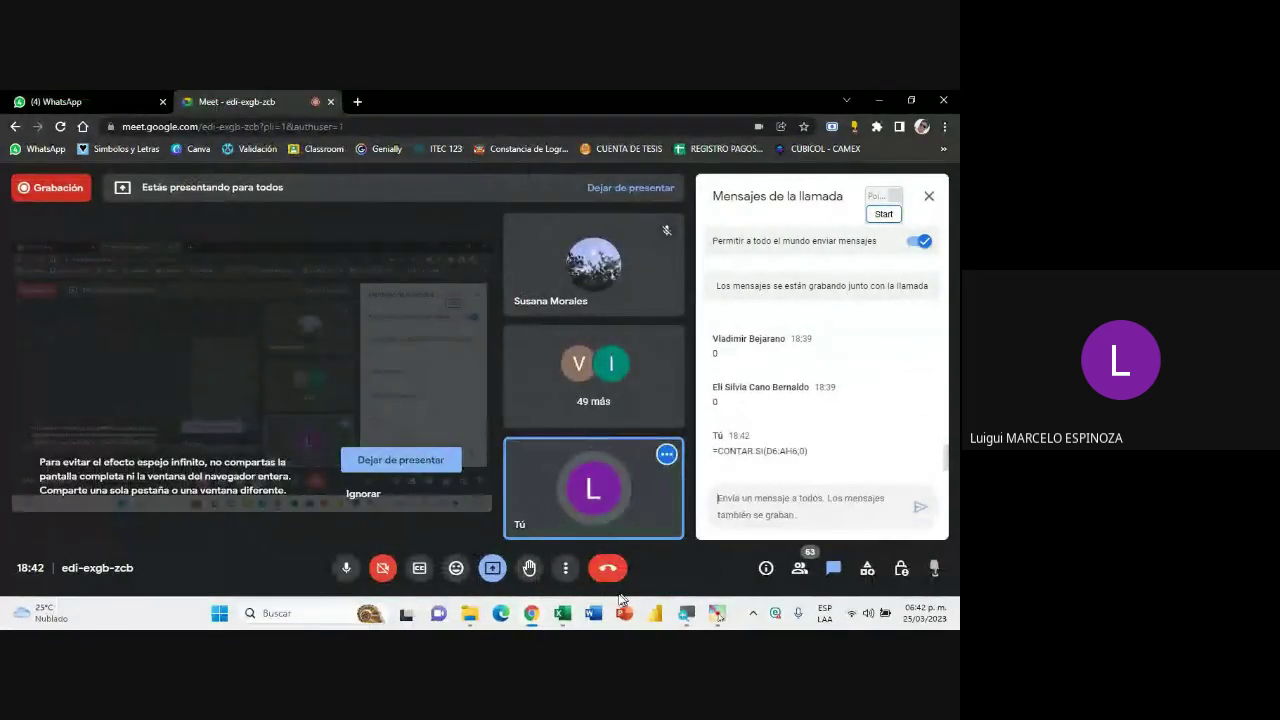
pyautogui.hotkey('alt', 'Tab')
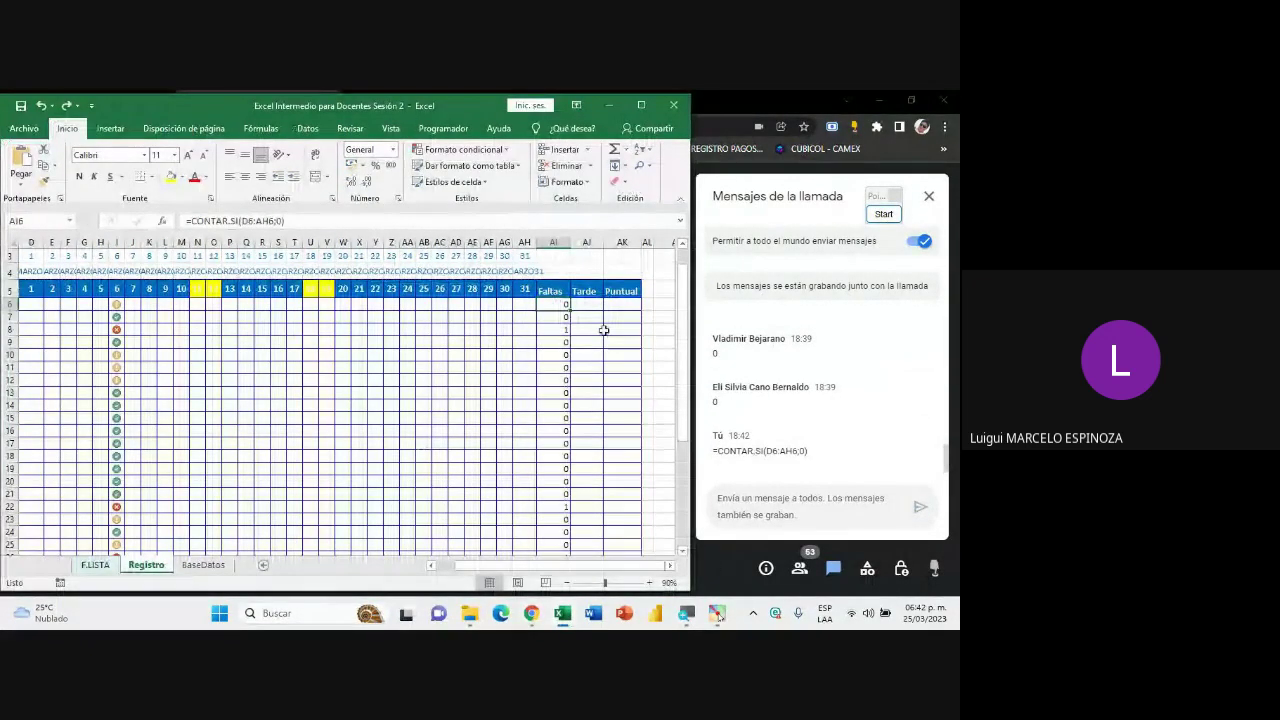
# - Paste =CONTAR.SI(D6:AH6;0) into Tarde AJ6 and Puntual AK6, then check all three formulas
pyautogui.doubleClick(590, 305)
pyautogui.hotkey('ctrl', 'v')
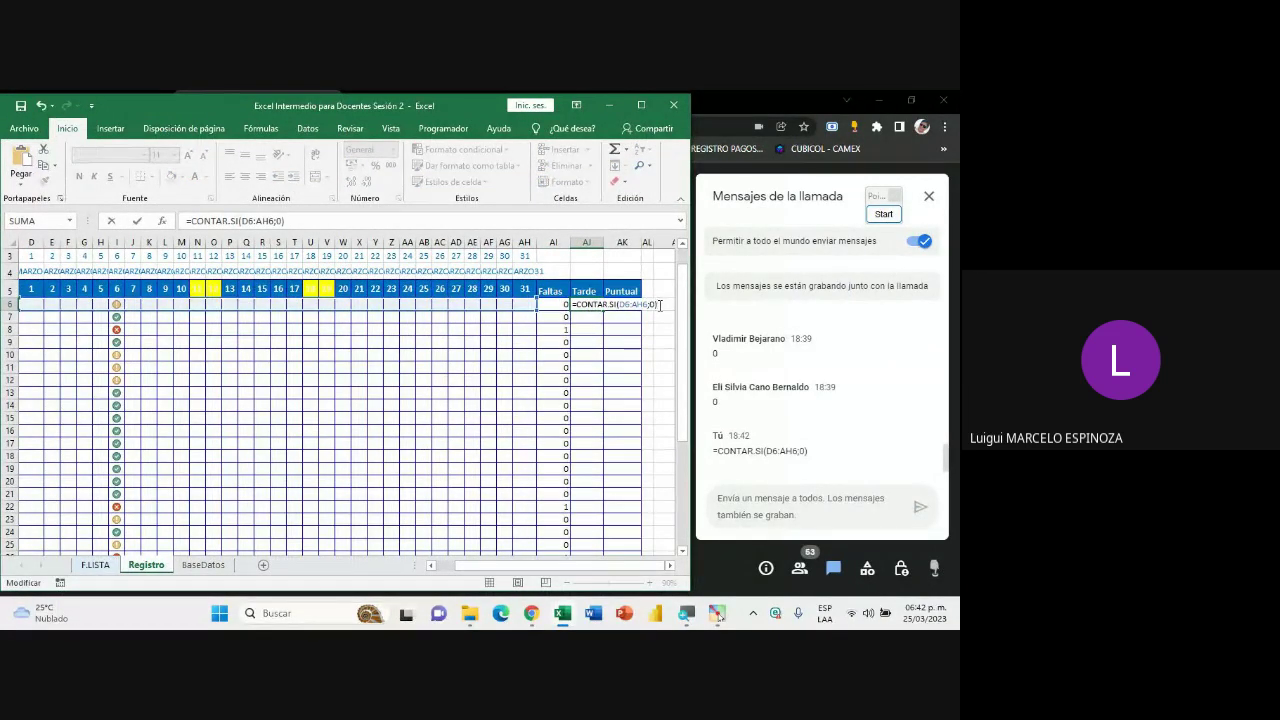
pyautogui.doubleClick(622, 306)
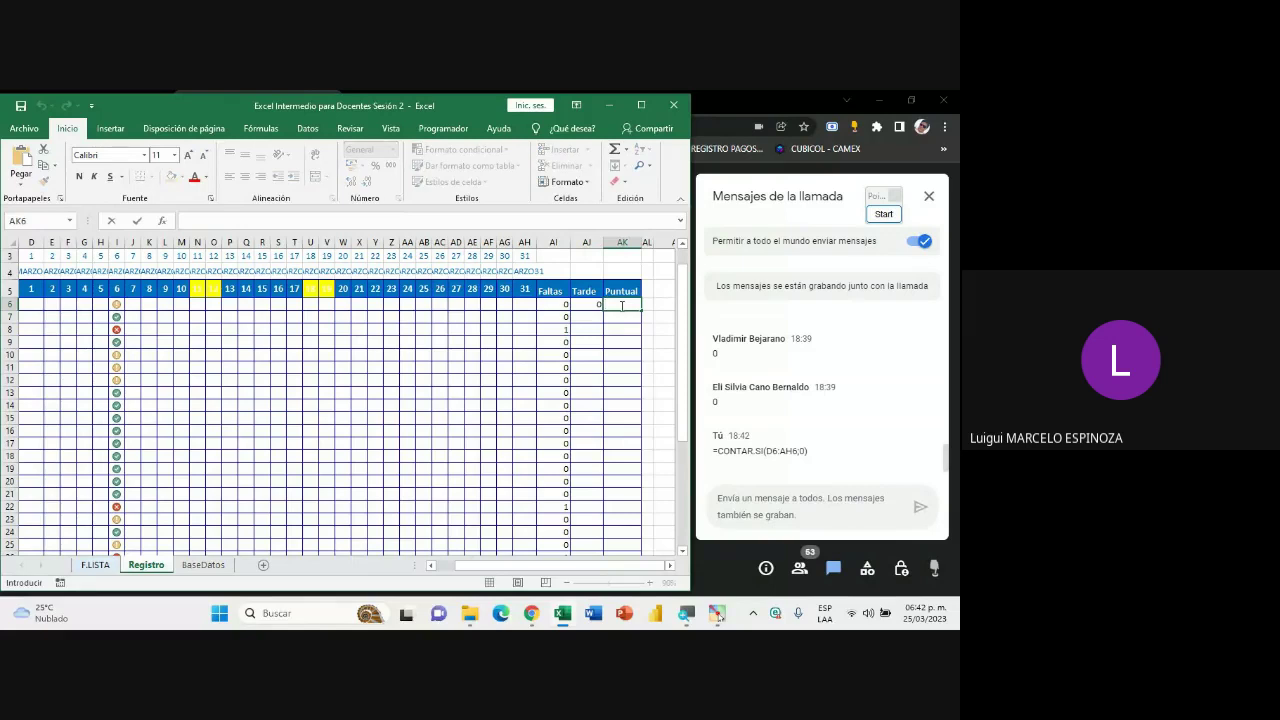
pyautogui.hotkey('ctrl', 'v')
pyautogui.press('Return')
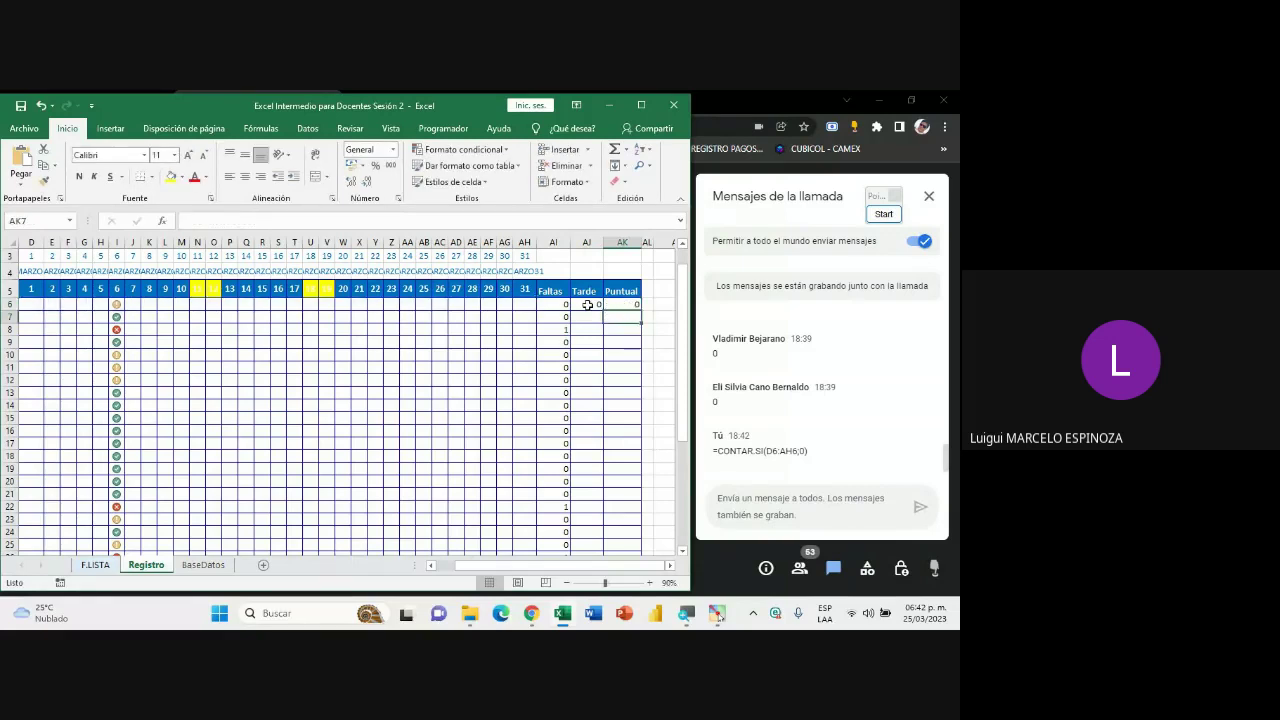
pyautogui.doubleClick(567, 302)
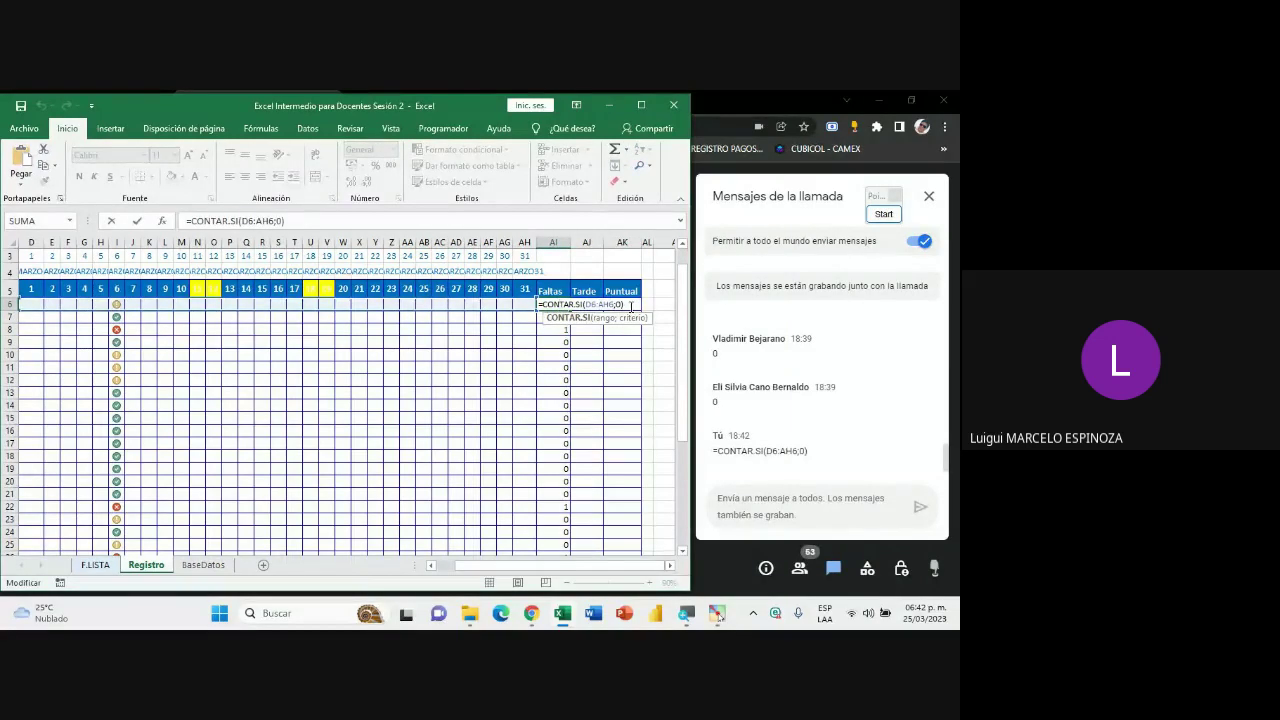
pyautogui.press('Escape')
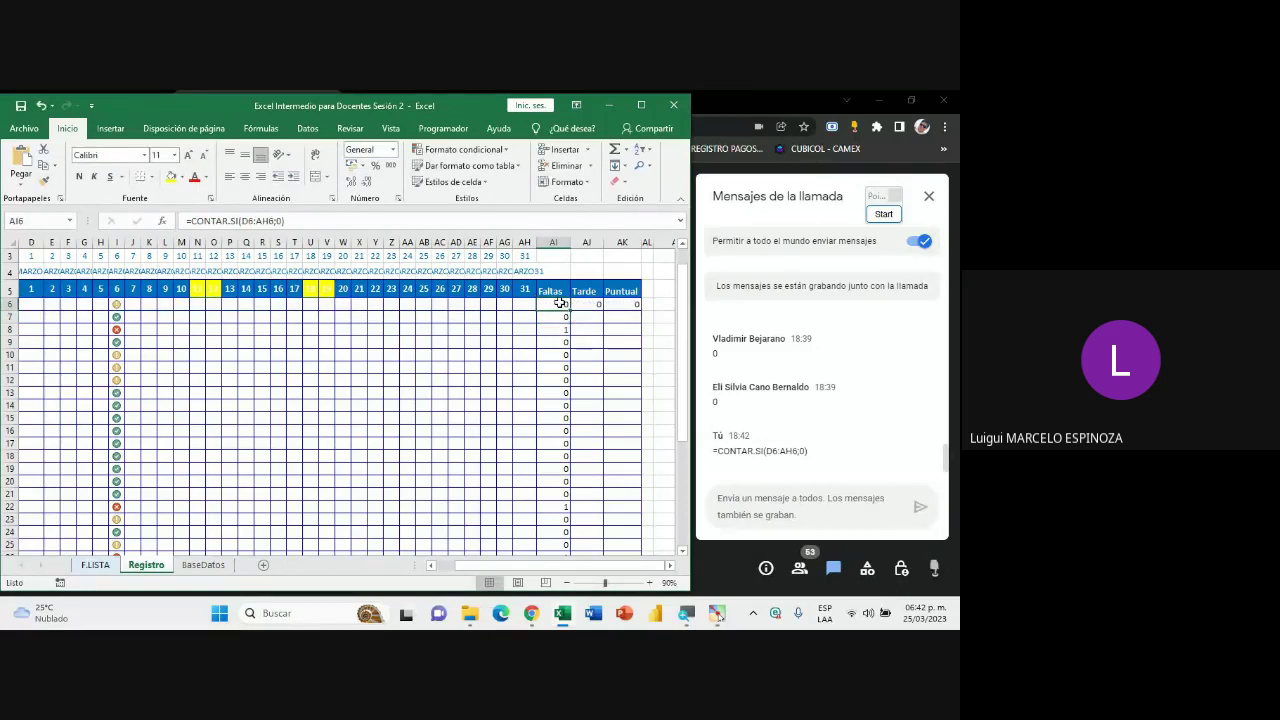
pyautogui.doubleClick(598, 304)
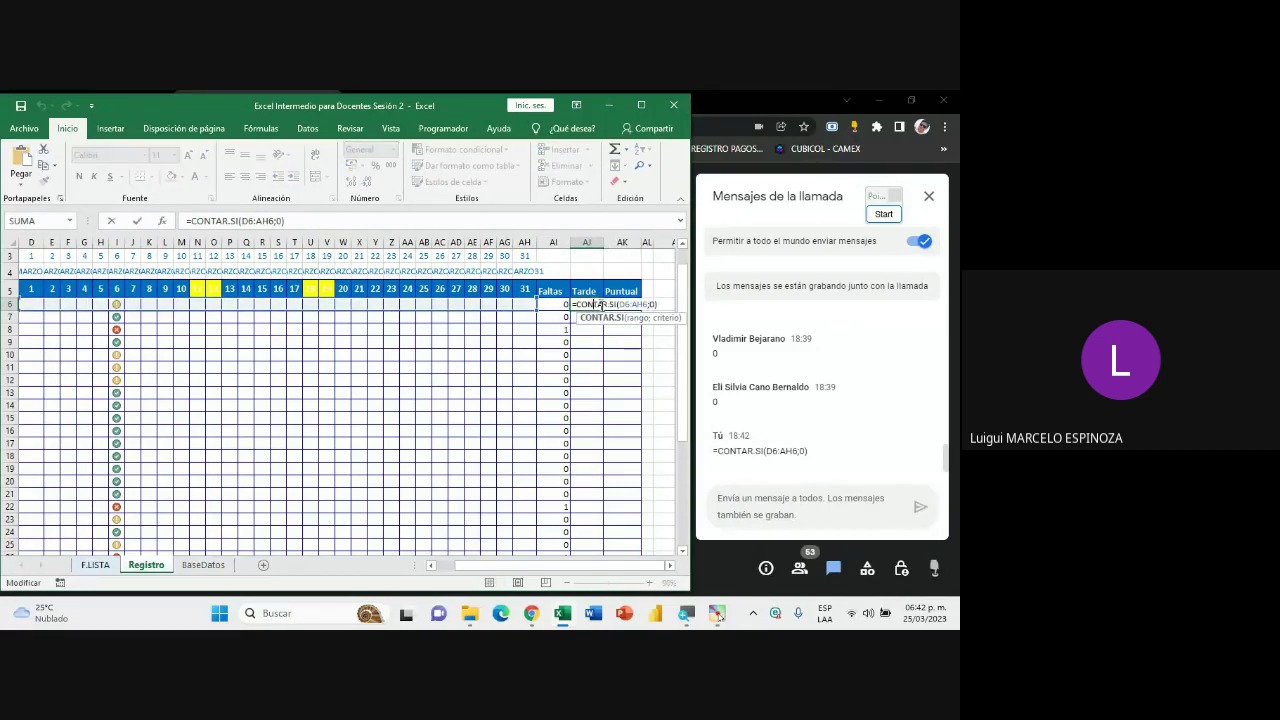
pyautogui.press('Escape')
pyautogui.doubleClick(630, 304)
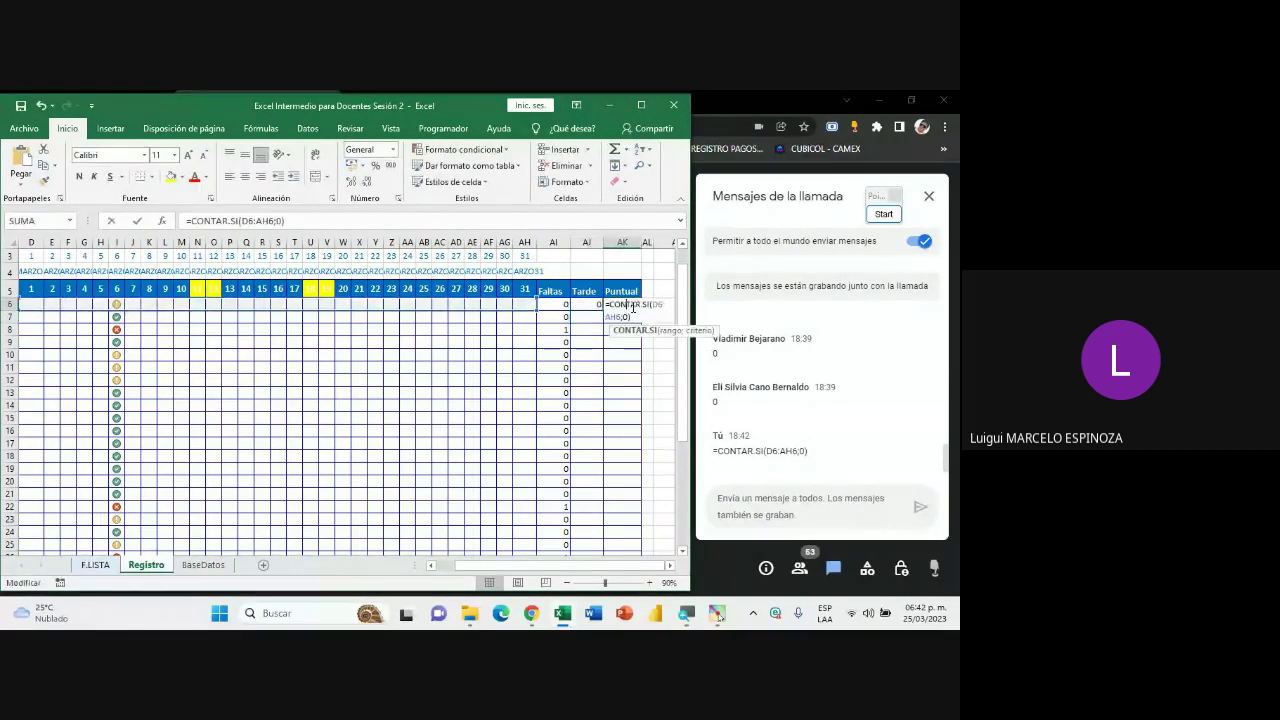
pyautogui.press('Return')
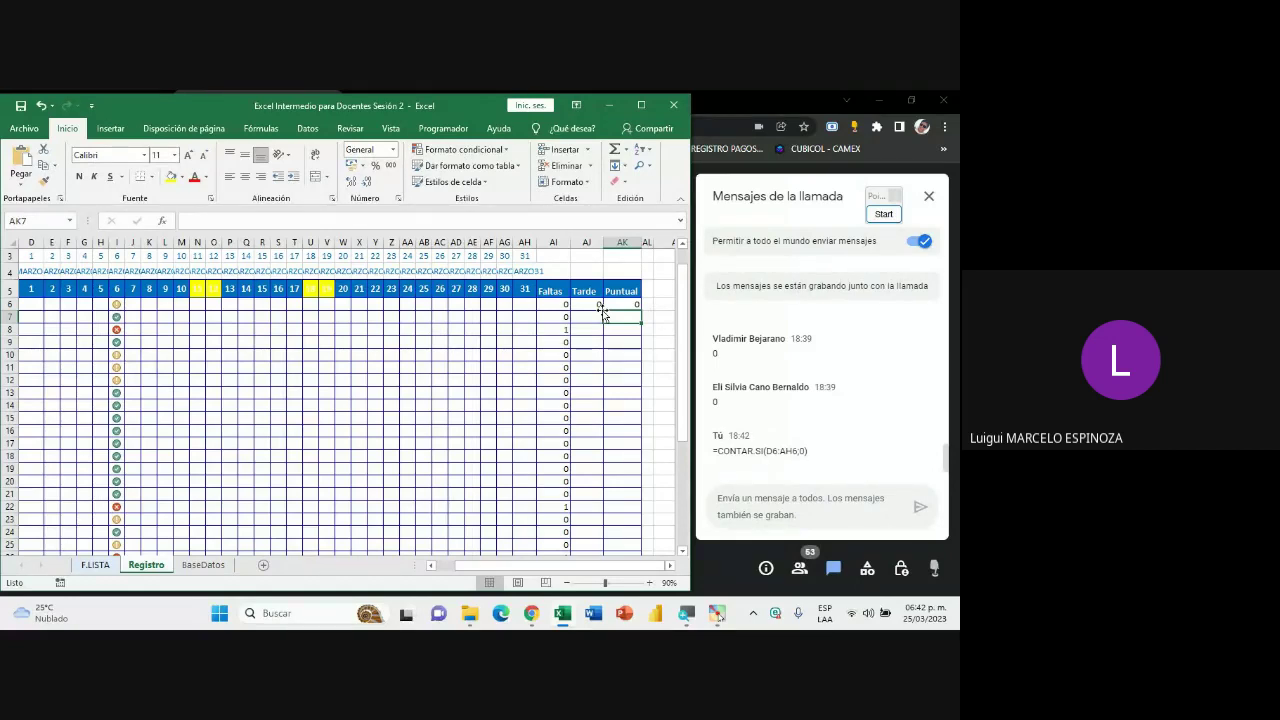
# - Open the Tarde formula in AJ6 for editing so its criterion can be changed
pyautogui.press('super')
pyautogui.click(565, 610)
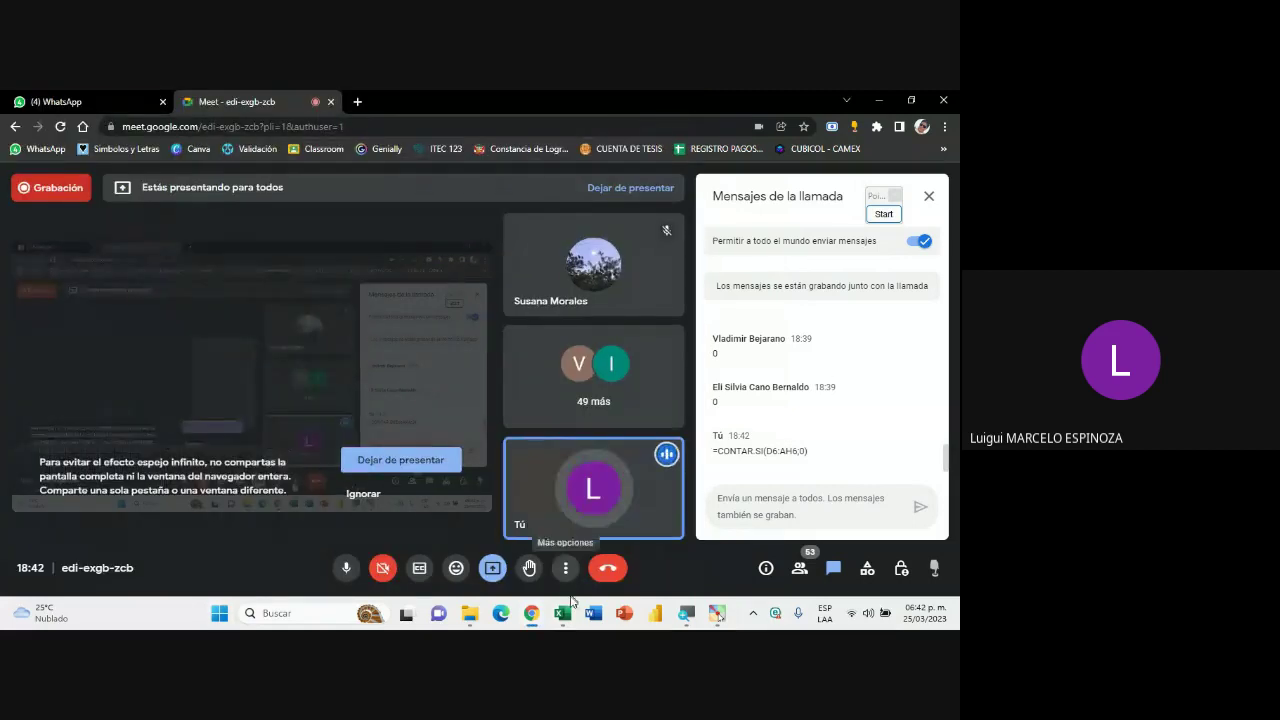
pyautogui.click(563, 613)
pyautogui.click(597, 304)
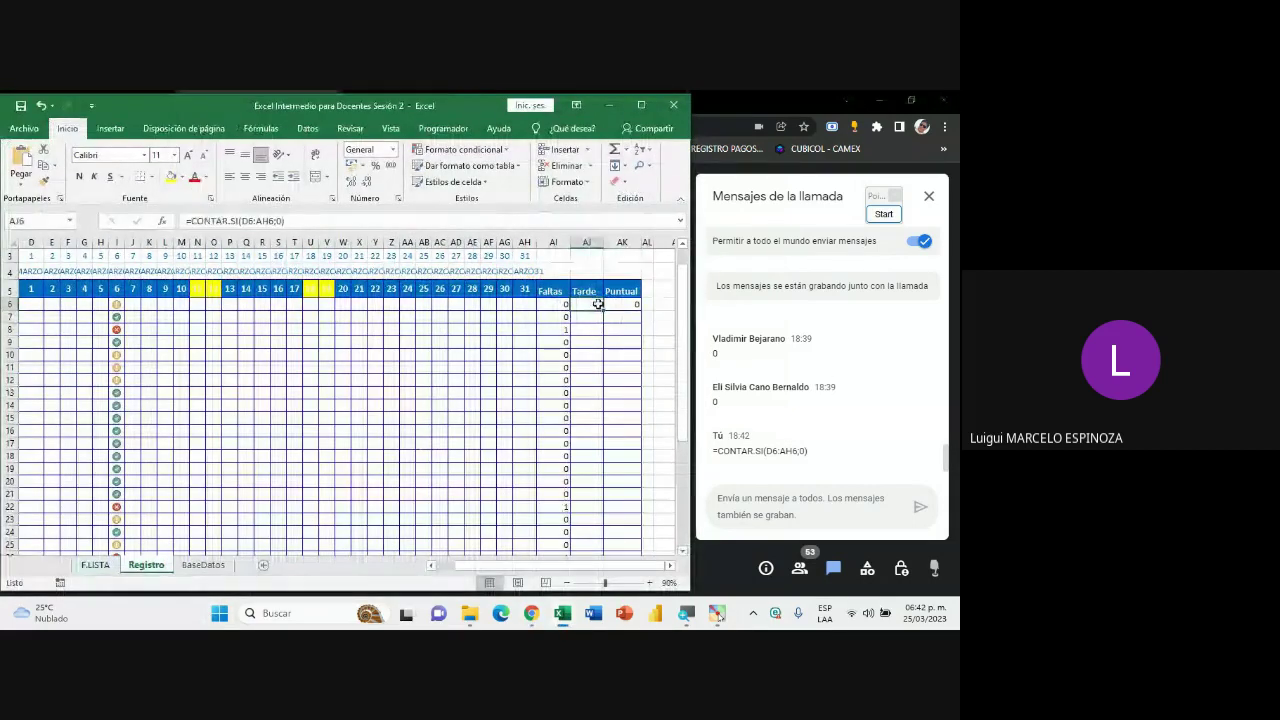
pyautogui.doubleClick(597, 304)
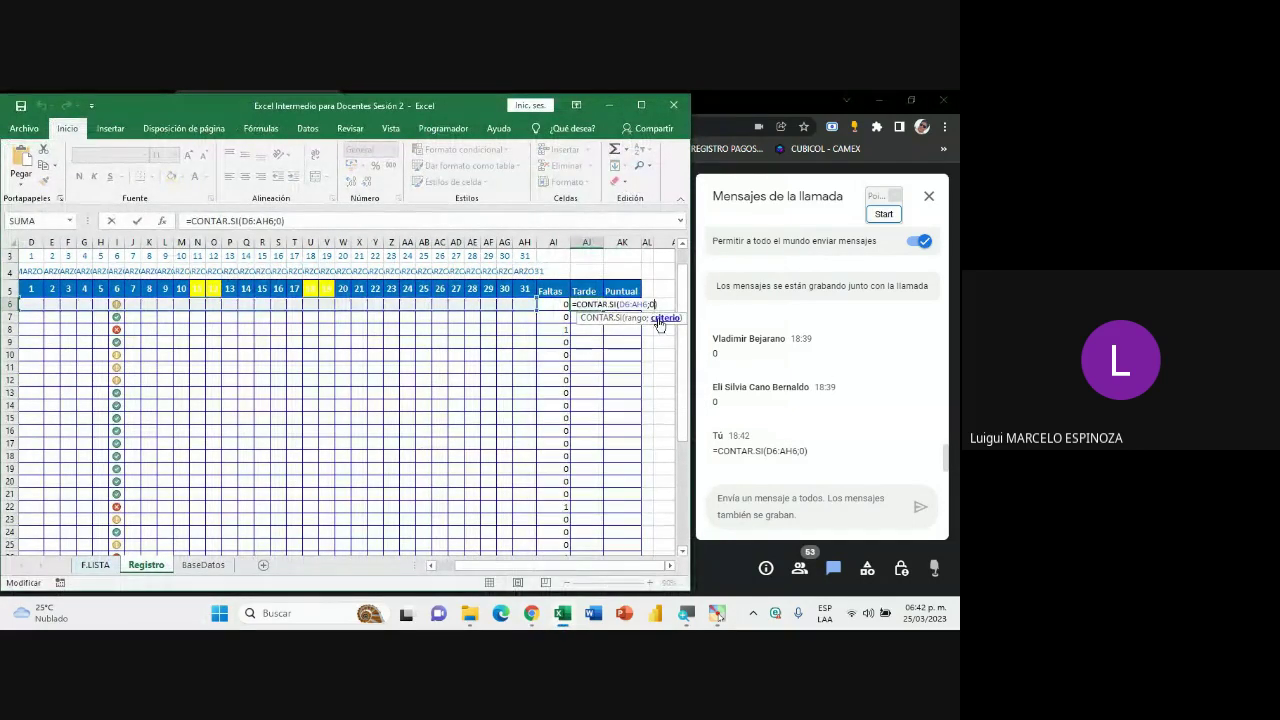
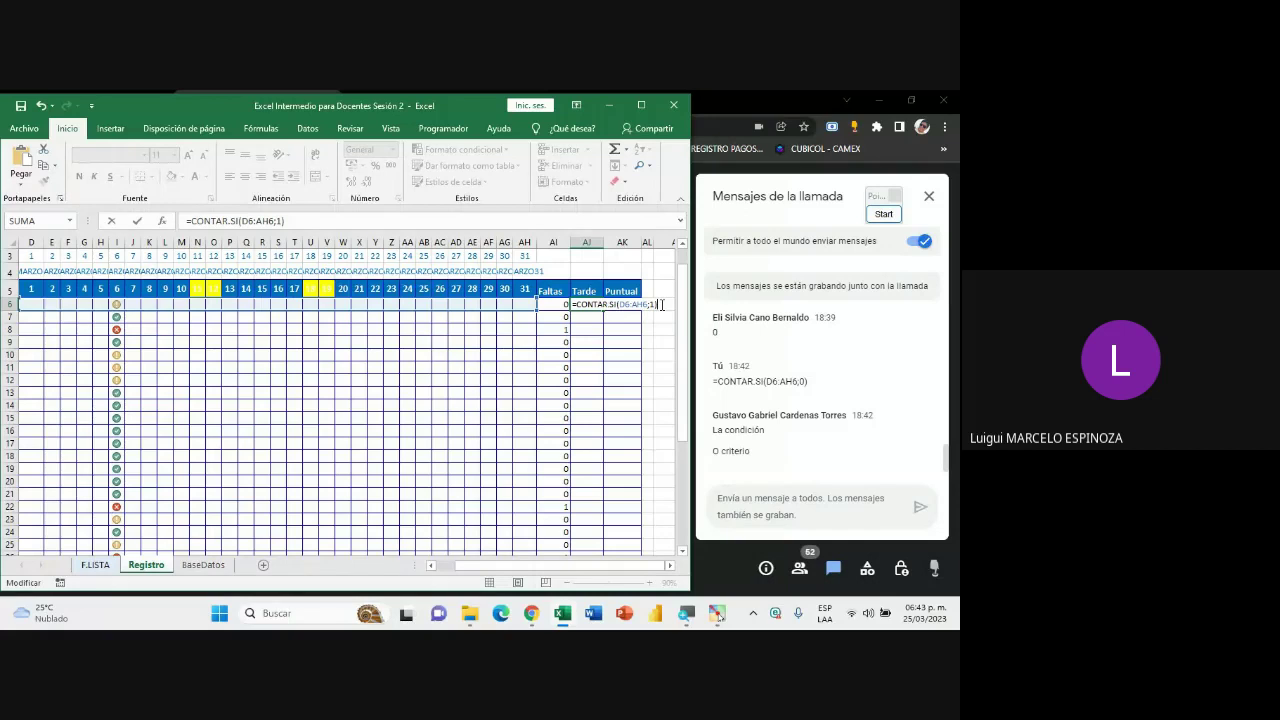
# - Confirm the COUNTIF (CONTAR.SI) formulas in AJ6, AK6 and the Faltas cell AI6
pyautogui.press('Return')
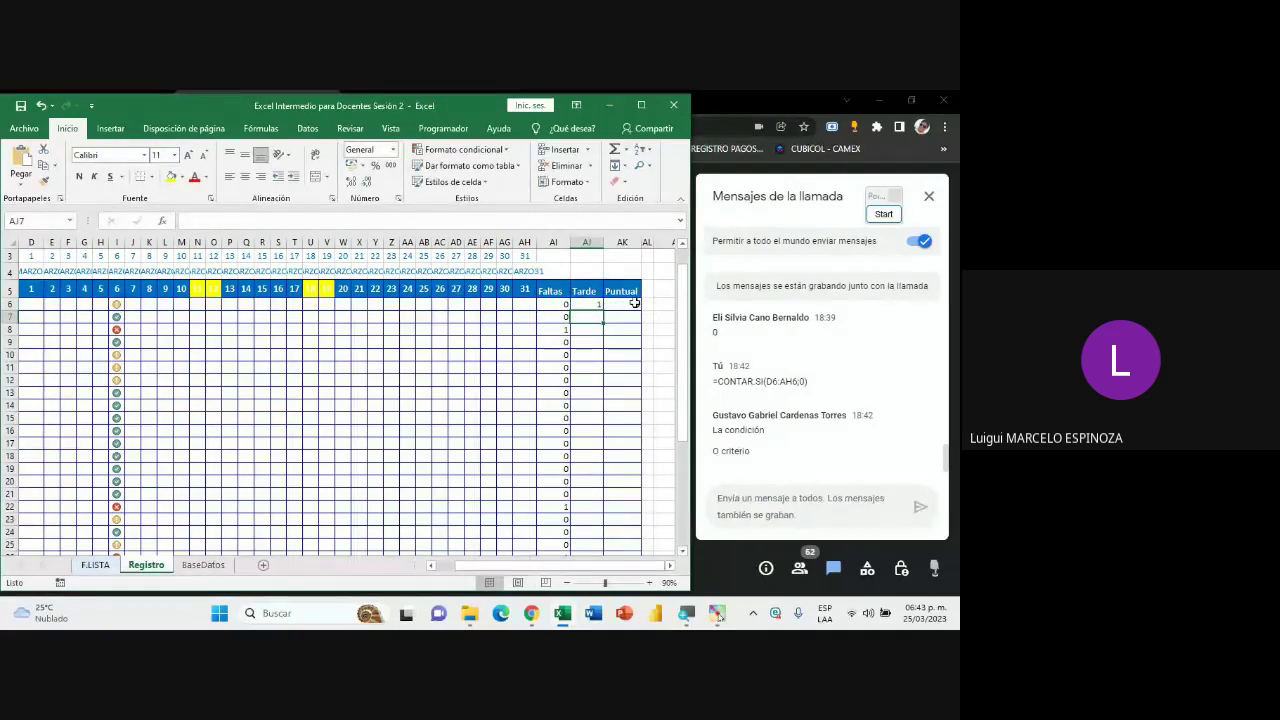
pyautogui.doubleClick(632, 303)
pyautogui.write('=CONTAR.SI(D6:AH6;0)')
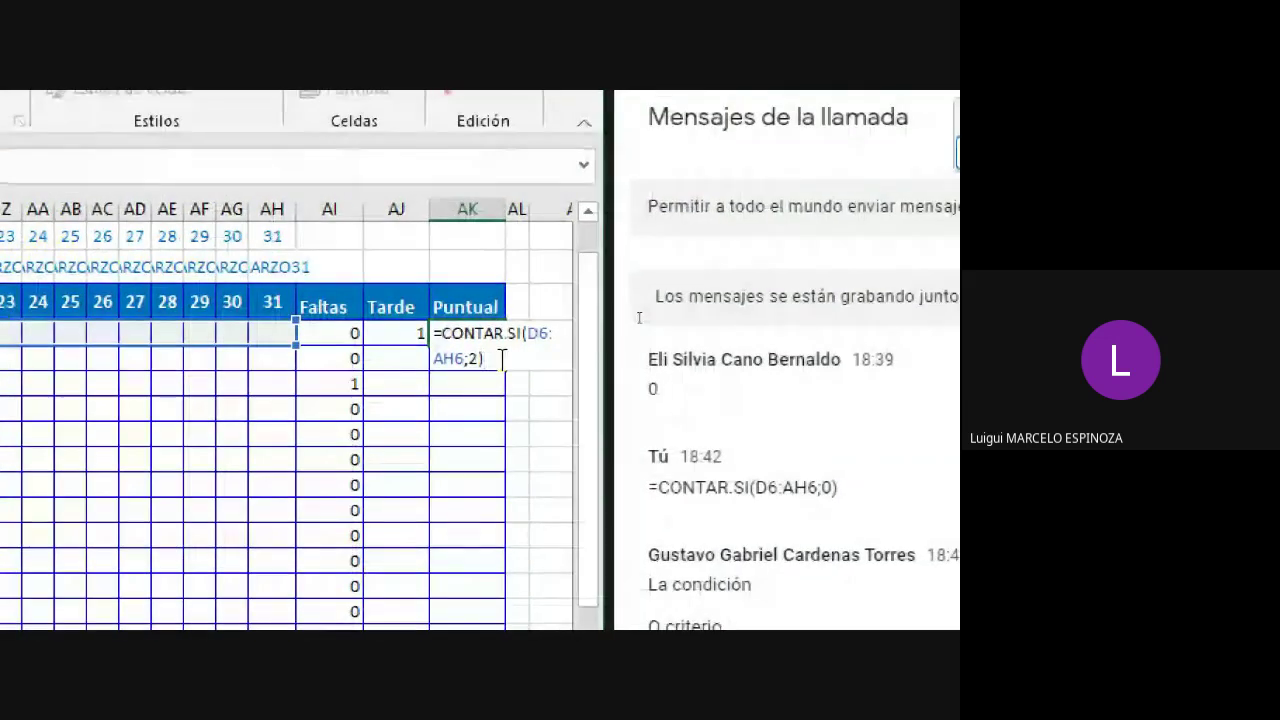
pyautogui.press('Return')
pyautogui.click(340, 332)
pyautogui.doubleClick(345, 333)
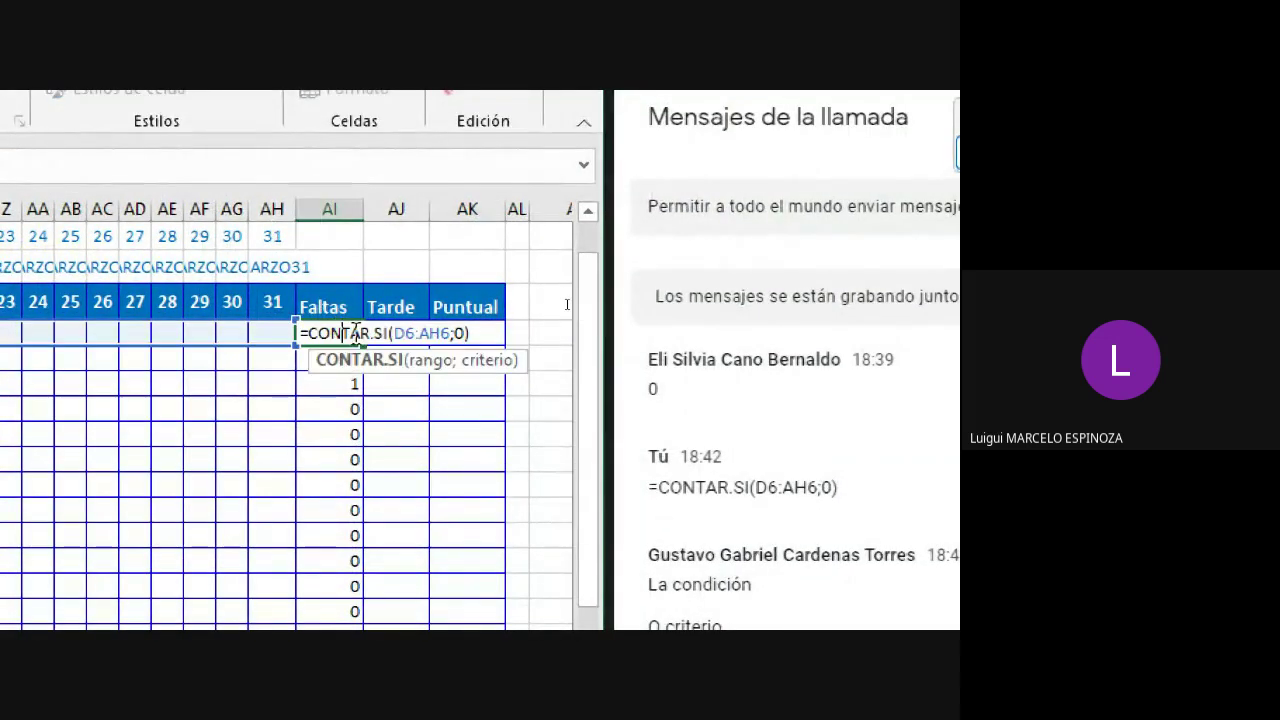
pyautogui.click(483, 337)
pyautogui.press('Return')
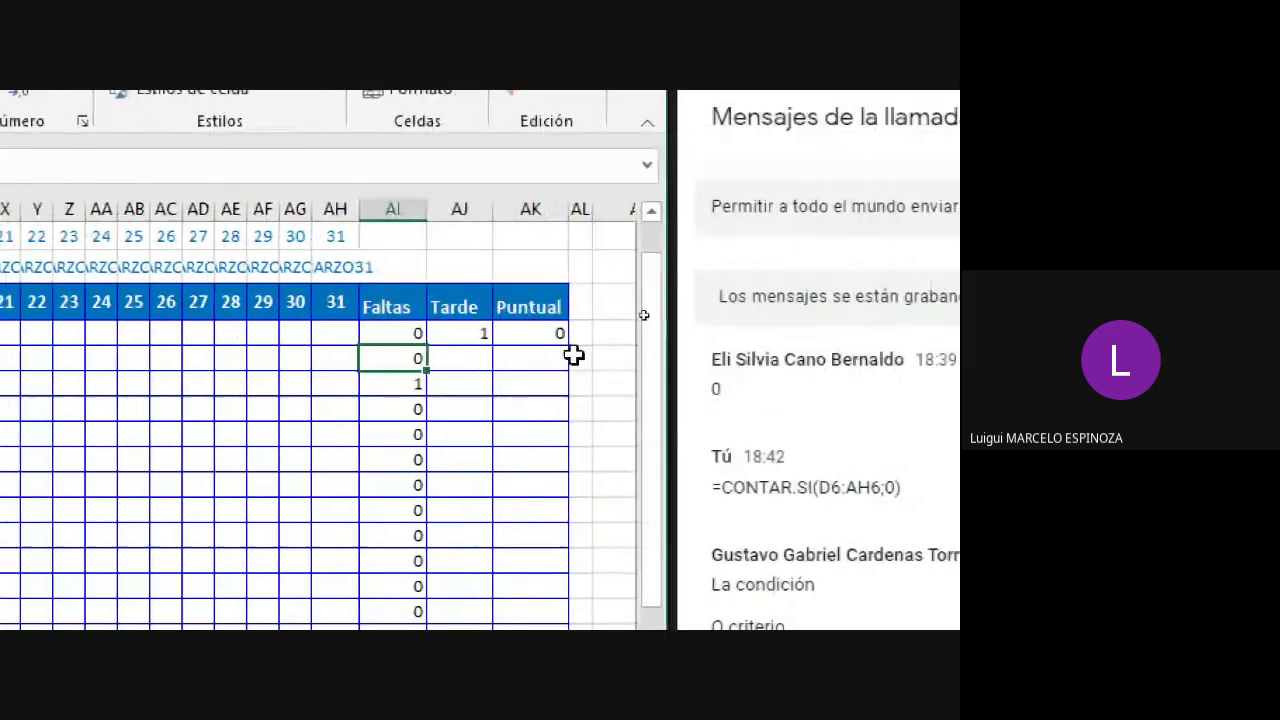
# - Review the Tarde formula in AJ6 and the Puntual formula in AK6 once more
pyautogui.click(480, 329)
pyautogui.doubleClick(480, 329)
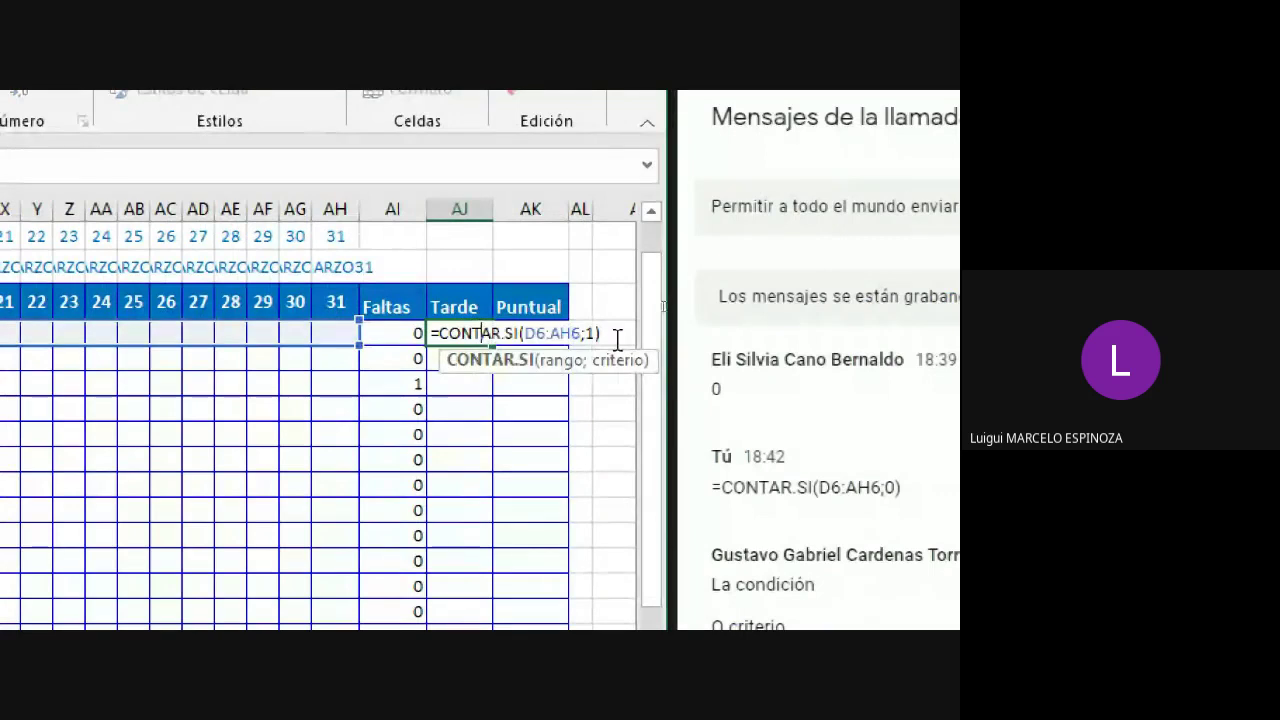
pyautogui.press('Return')
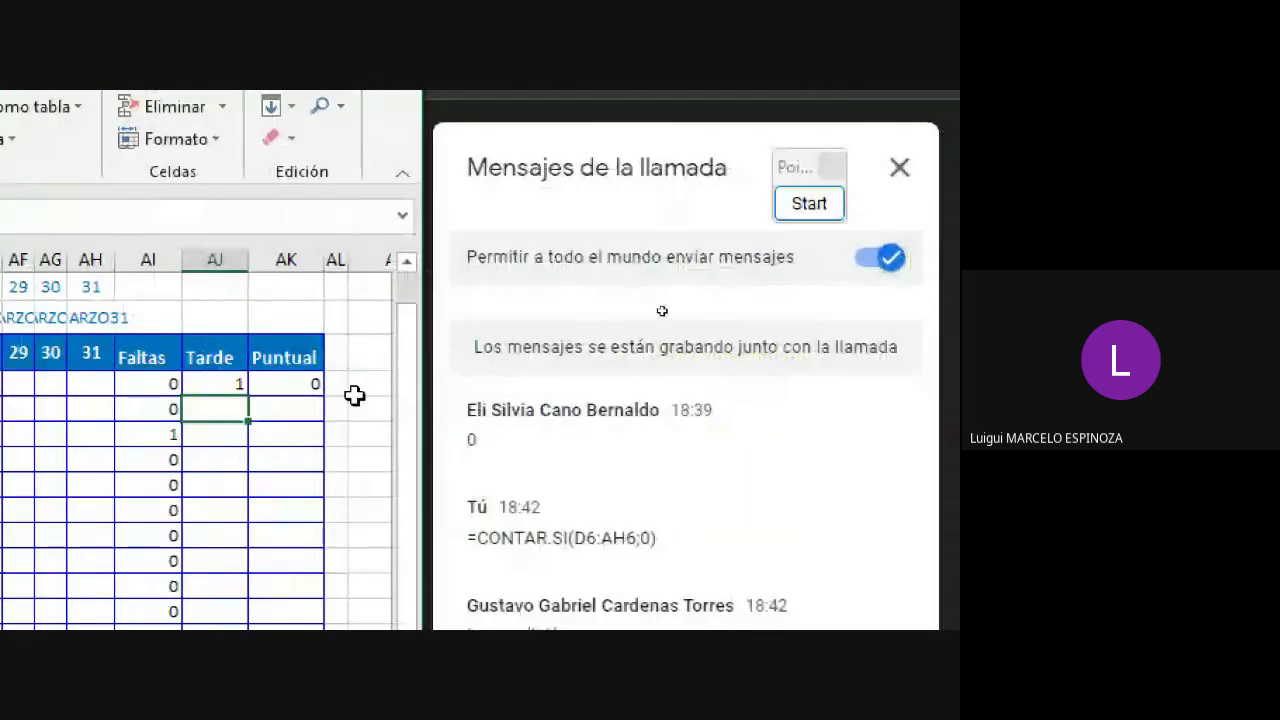
pyautogui.click(297, 380)
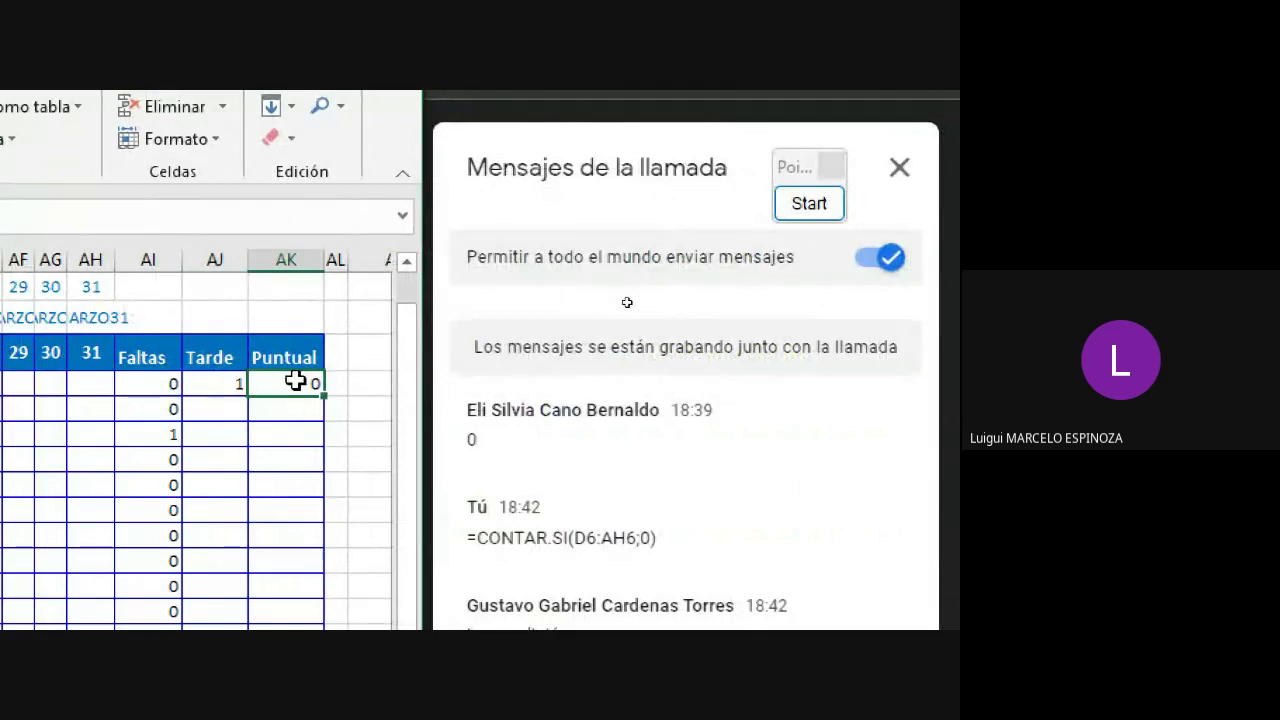
pyautogui.doubleClick(295, 380)
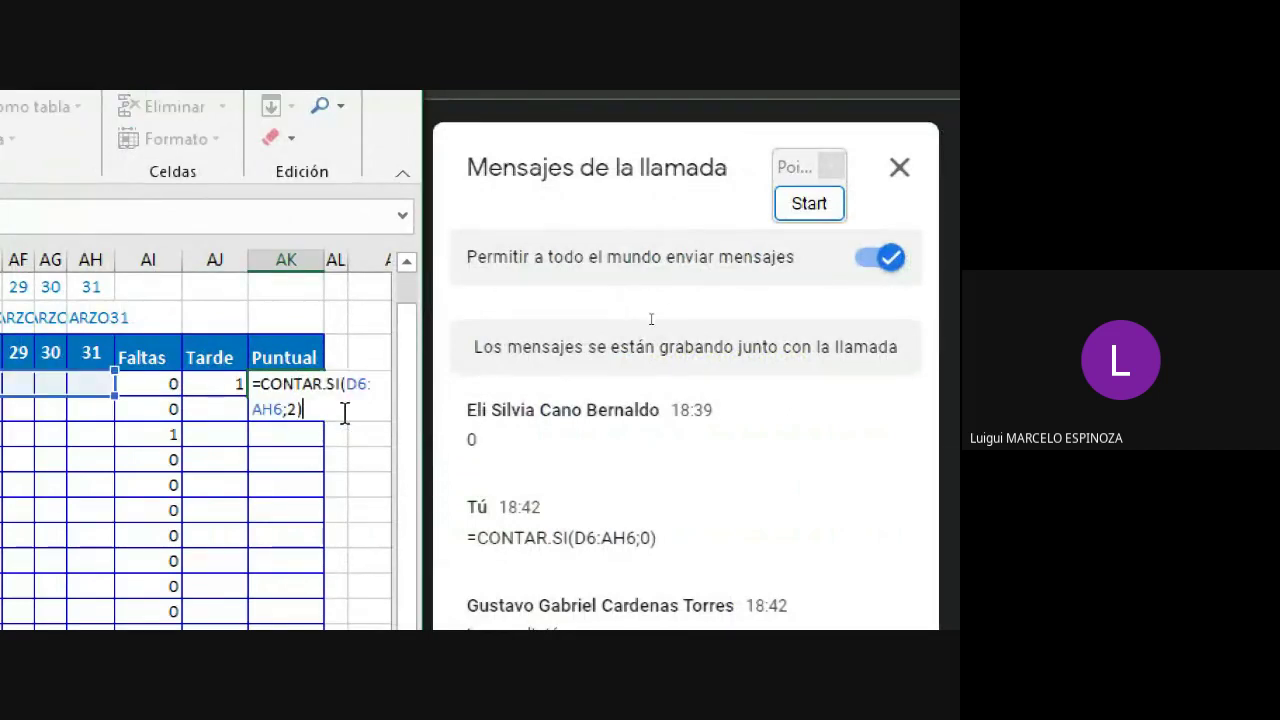
pyautogui.press('Return')
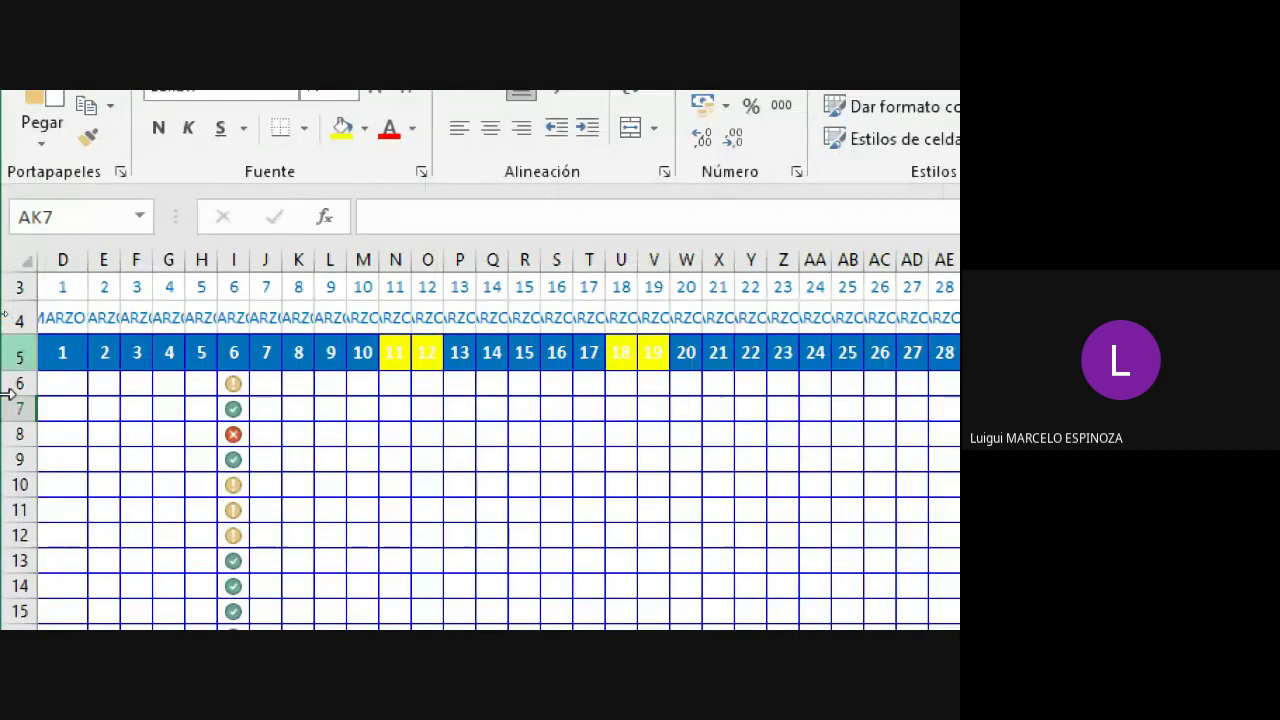
pyautogui.doubleClick(286, 383)
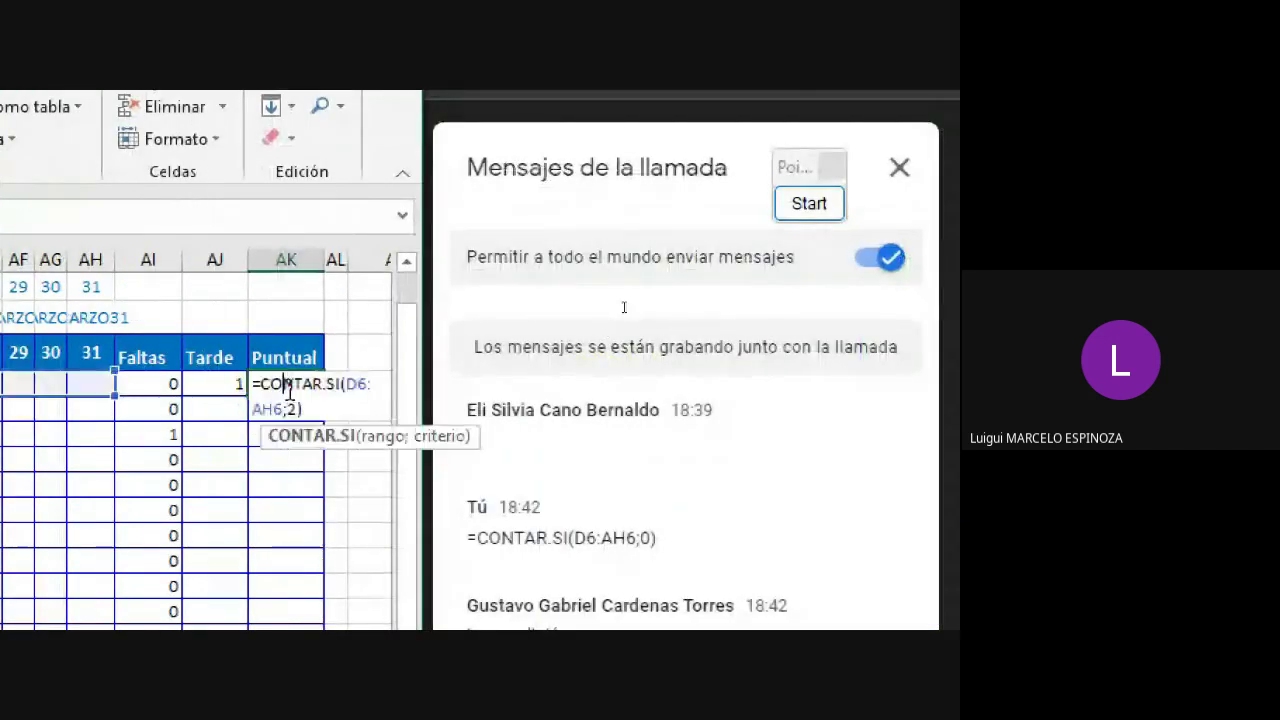
pyautogui.press('Return')
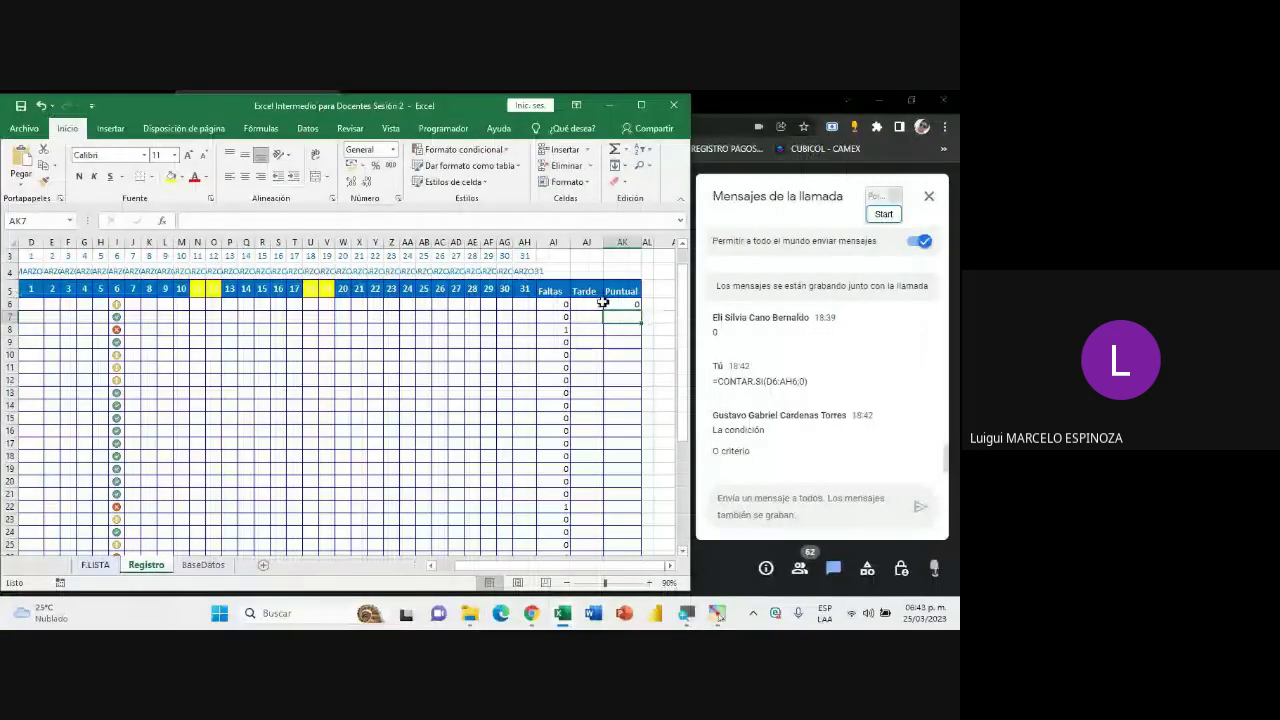
# - Fill the AJ6 Tarde and AK6 Puntual formulas down the student rows
pyautogui.click(596, 304)
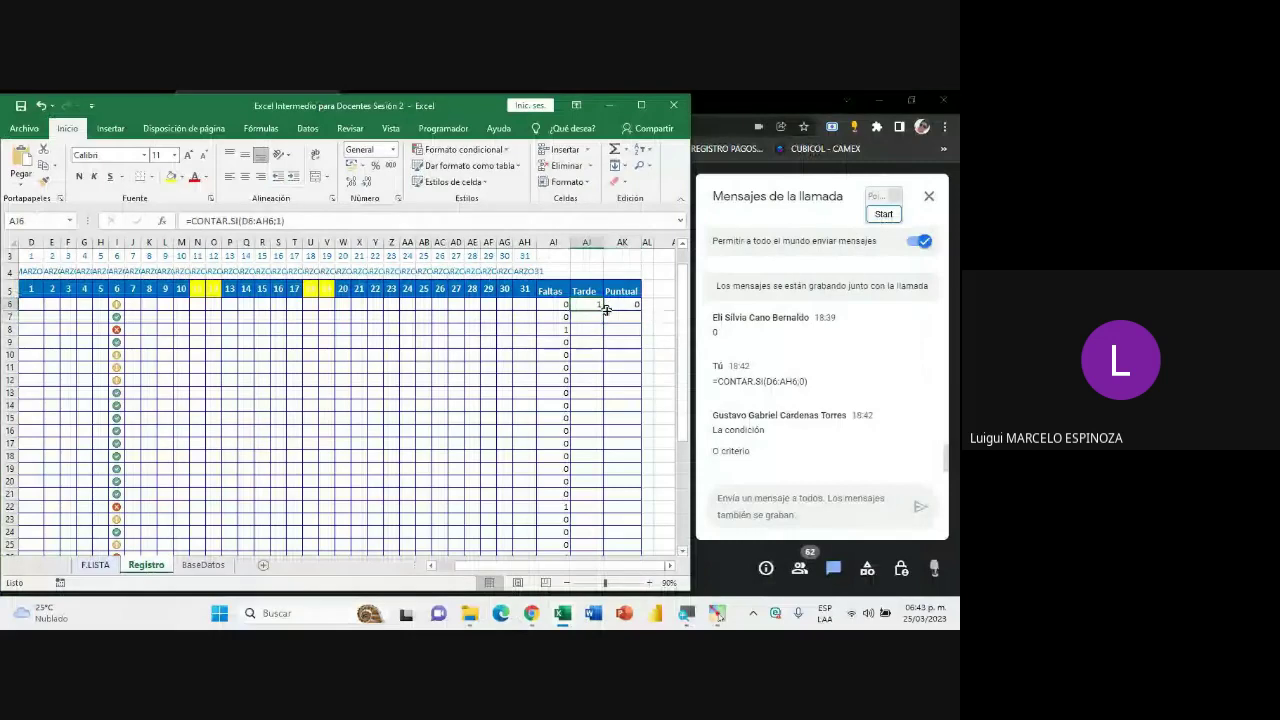
pyautogui.moveTo(604, 311); pyautogui.dragTo(607, 549)
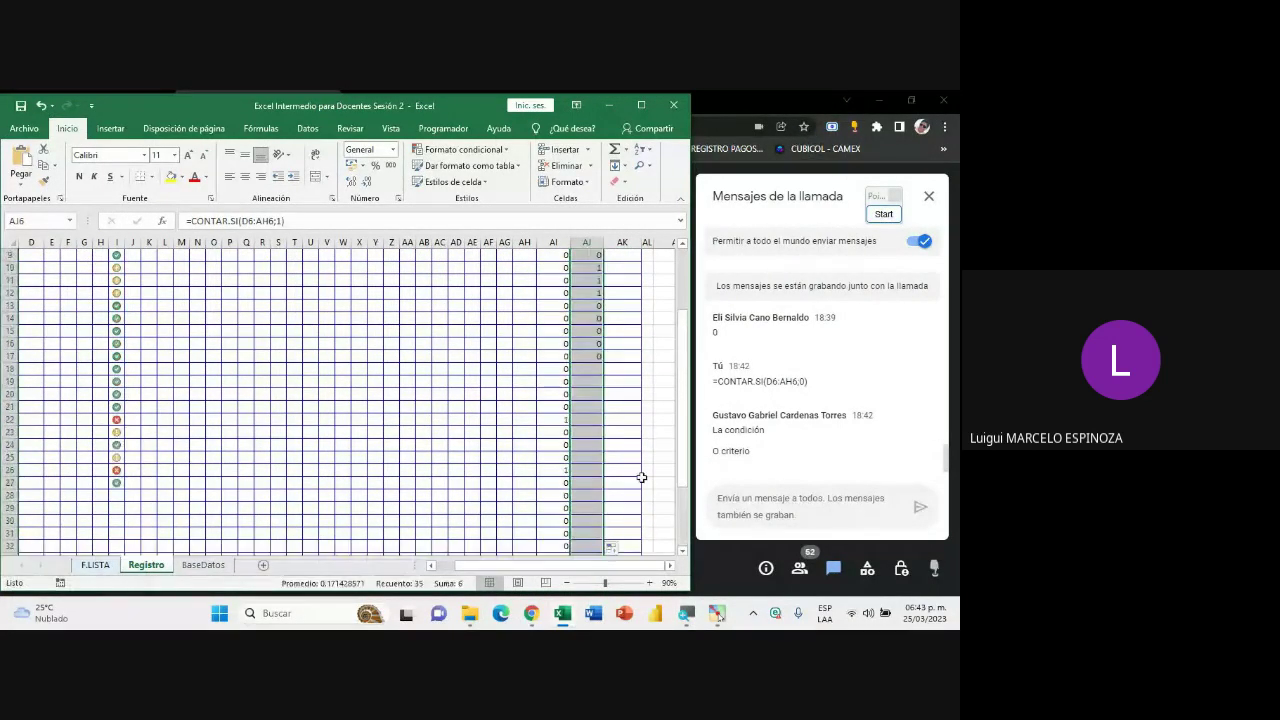
pyautogui.scroll(3, 639, 382)
pyautogui.click(625, 349)
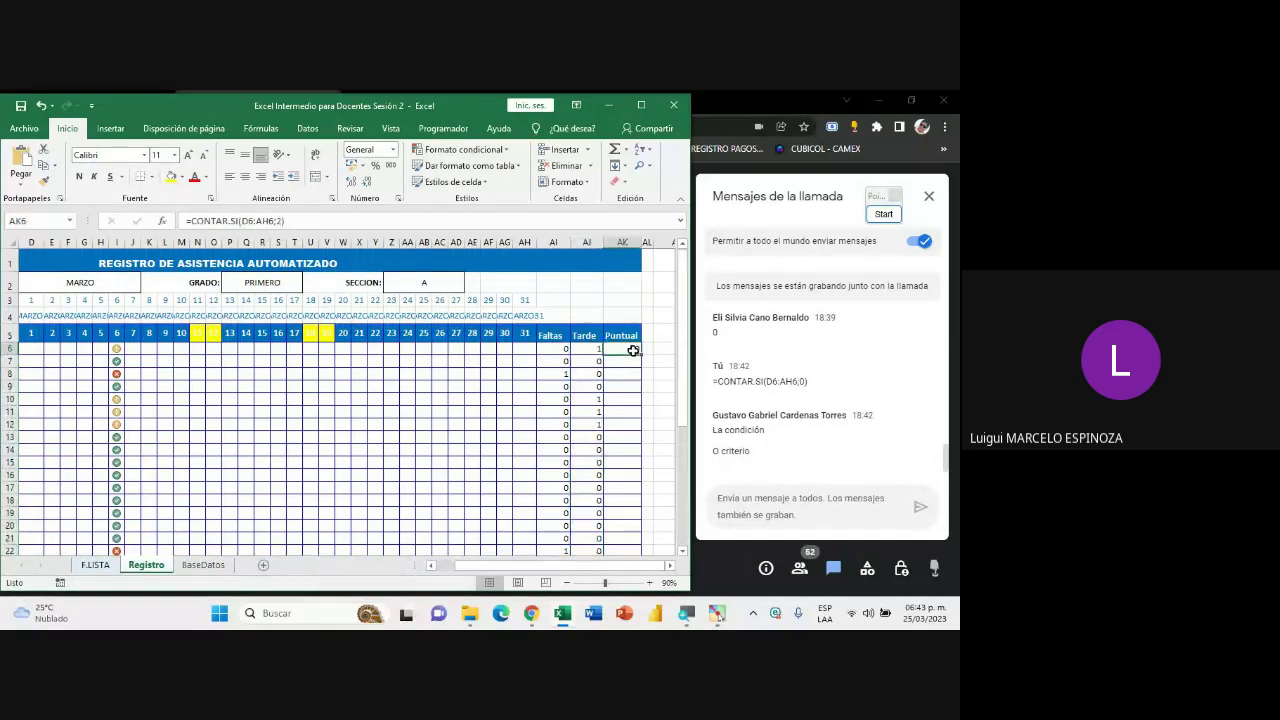
pyautogui.moveTo(642, 355); pyautogui.dragTo(642, 573)
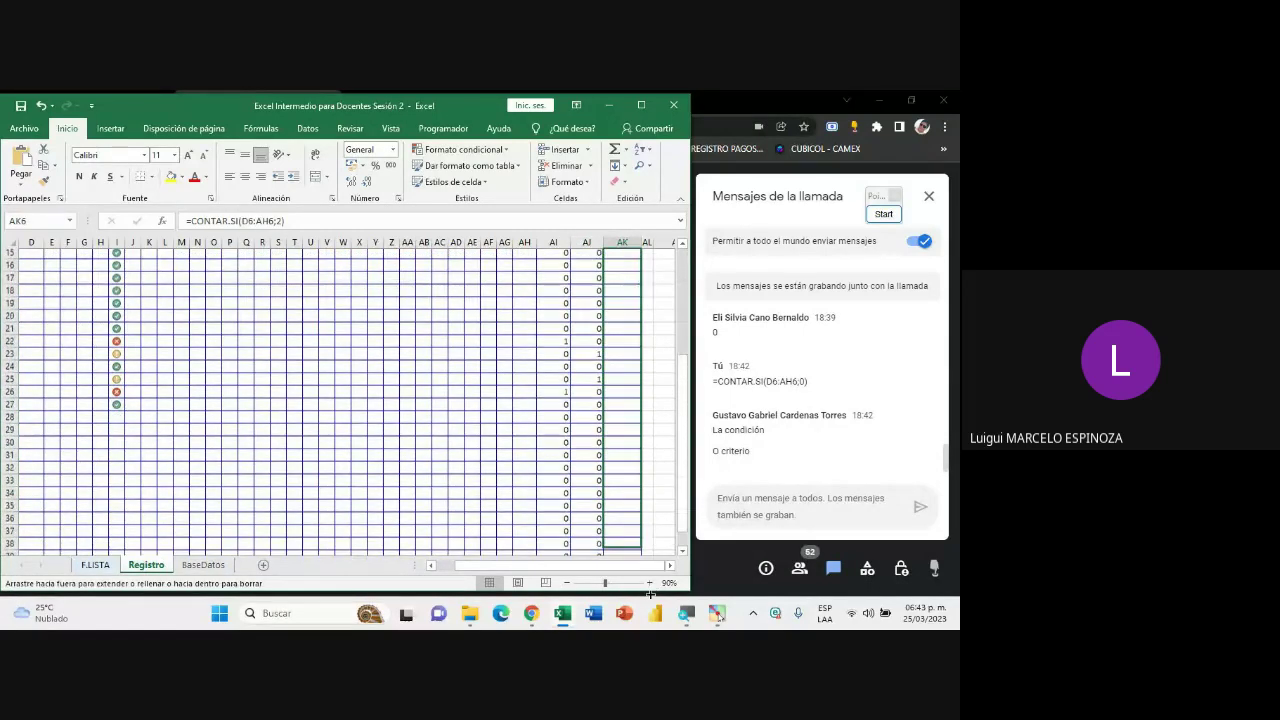
pyautogui.moveTo(642, 573); pyautogui.dragTo(626, 535)
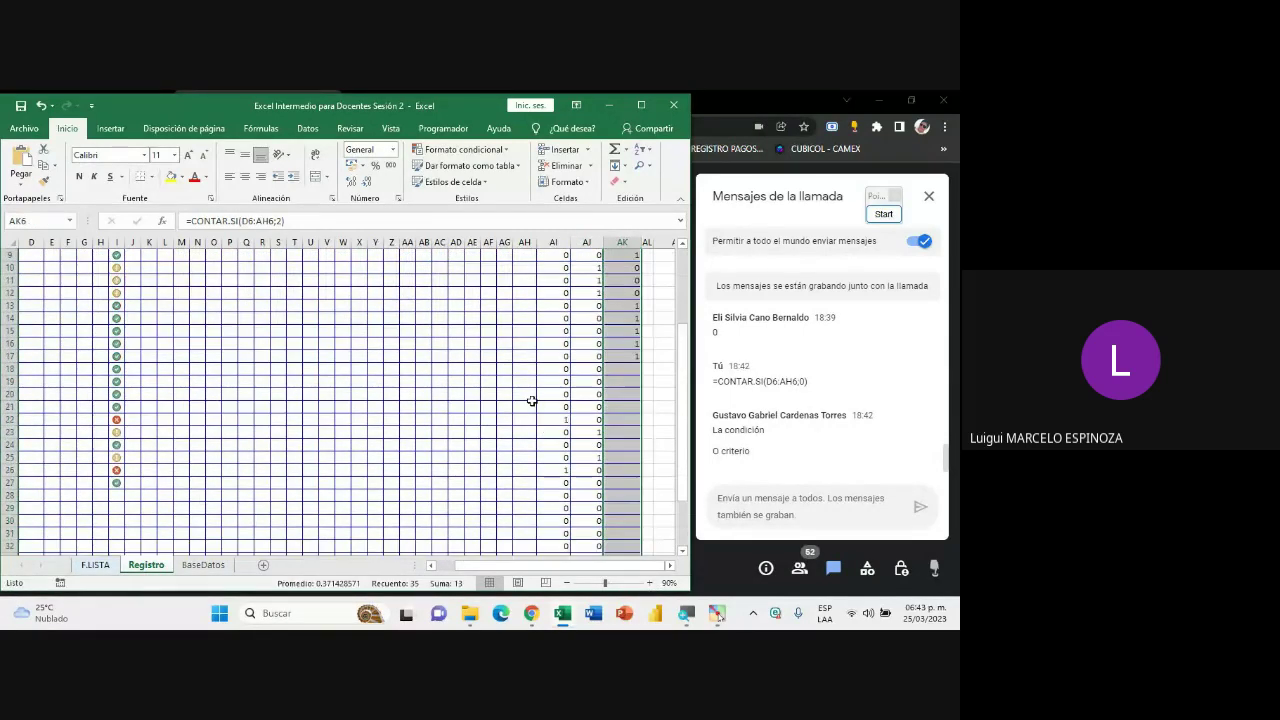
pyautogui.scroll(5, 544, 397)
pyautogui.click(590, 342)
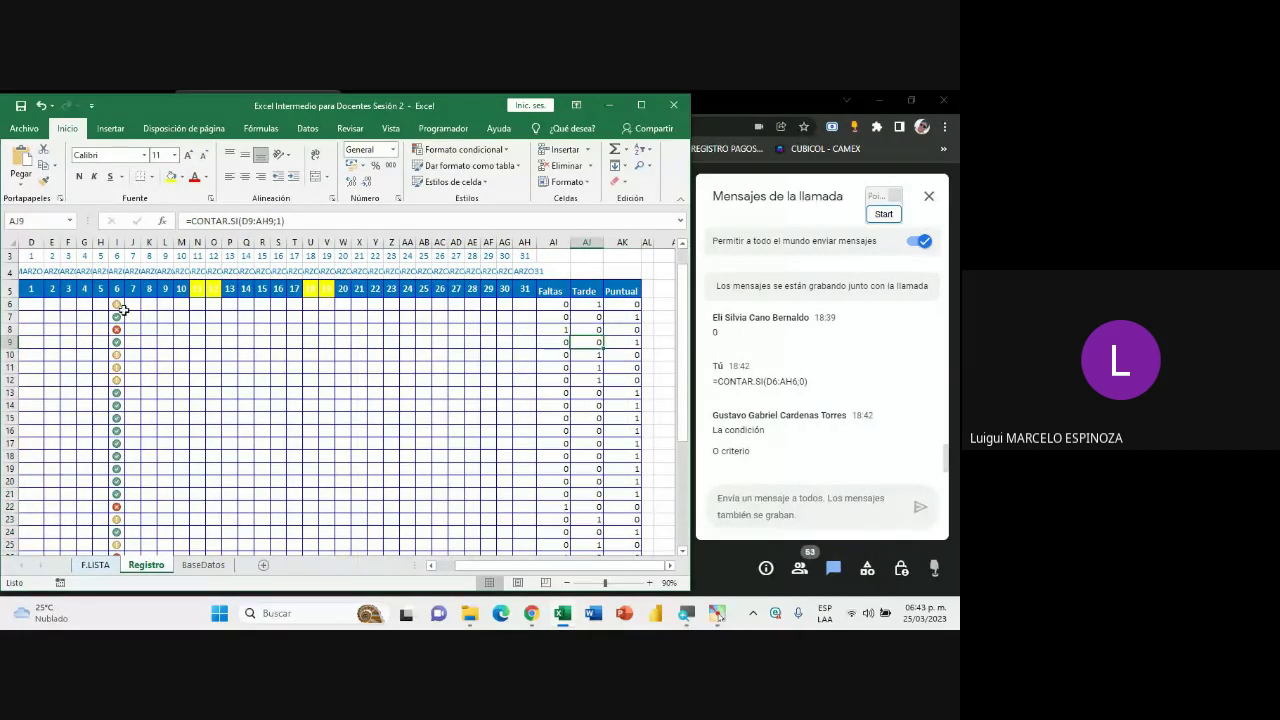
# - Inspect the day 6 attendance values for the first students
pyautogui.click(118, 303)
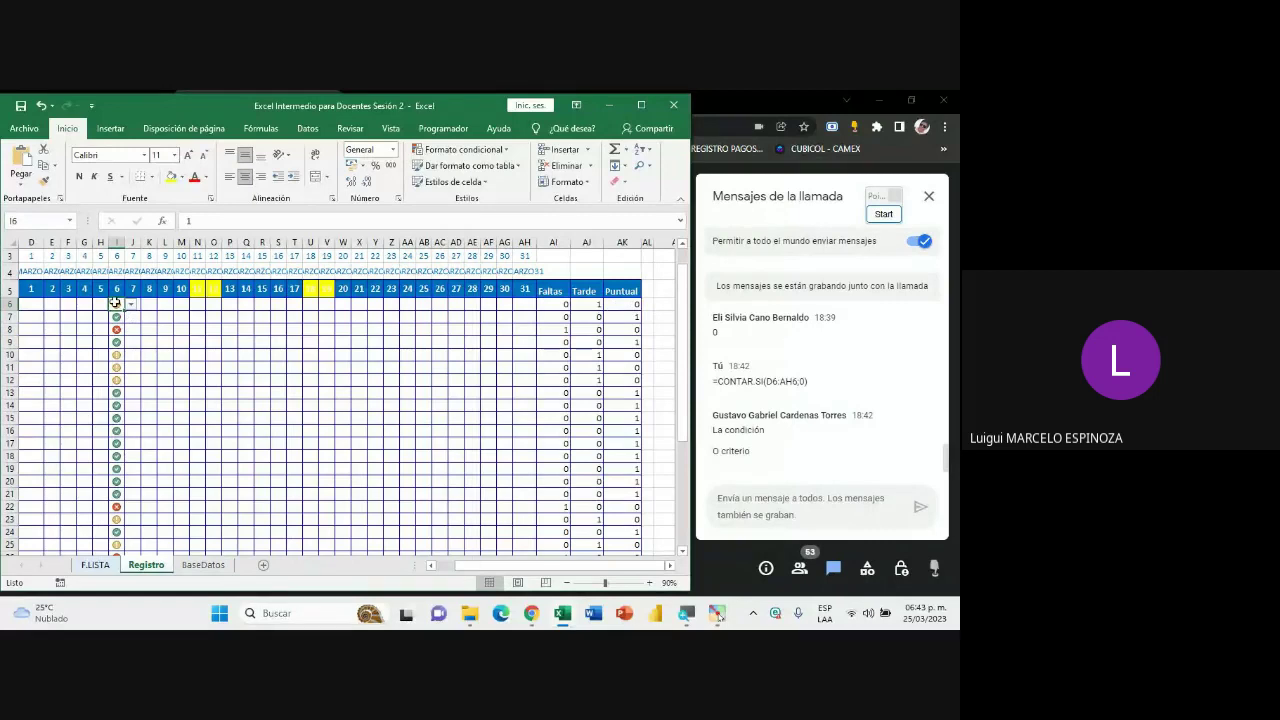
pyautogui.click(117, 317)
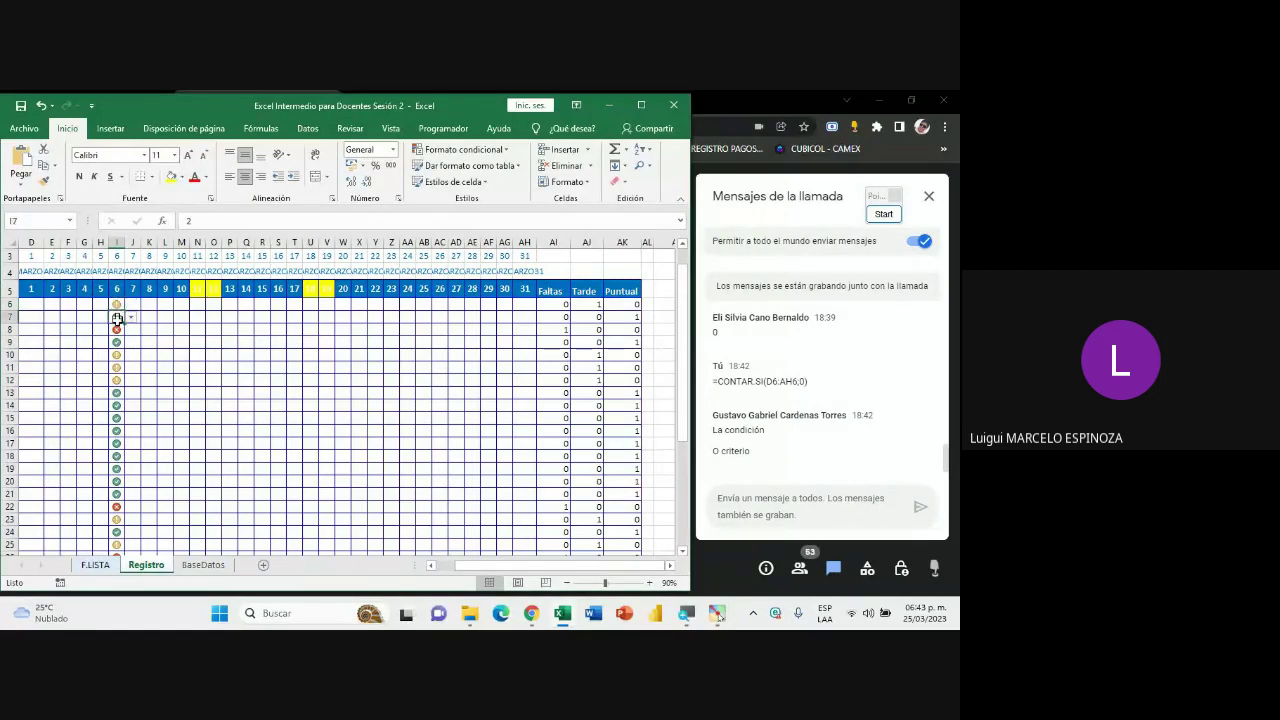
pyautogui.click(128, 332)
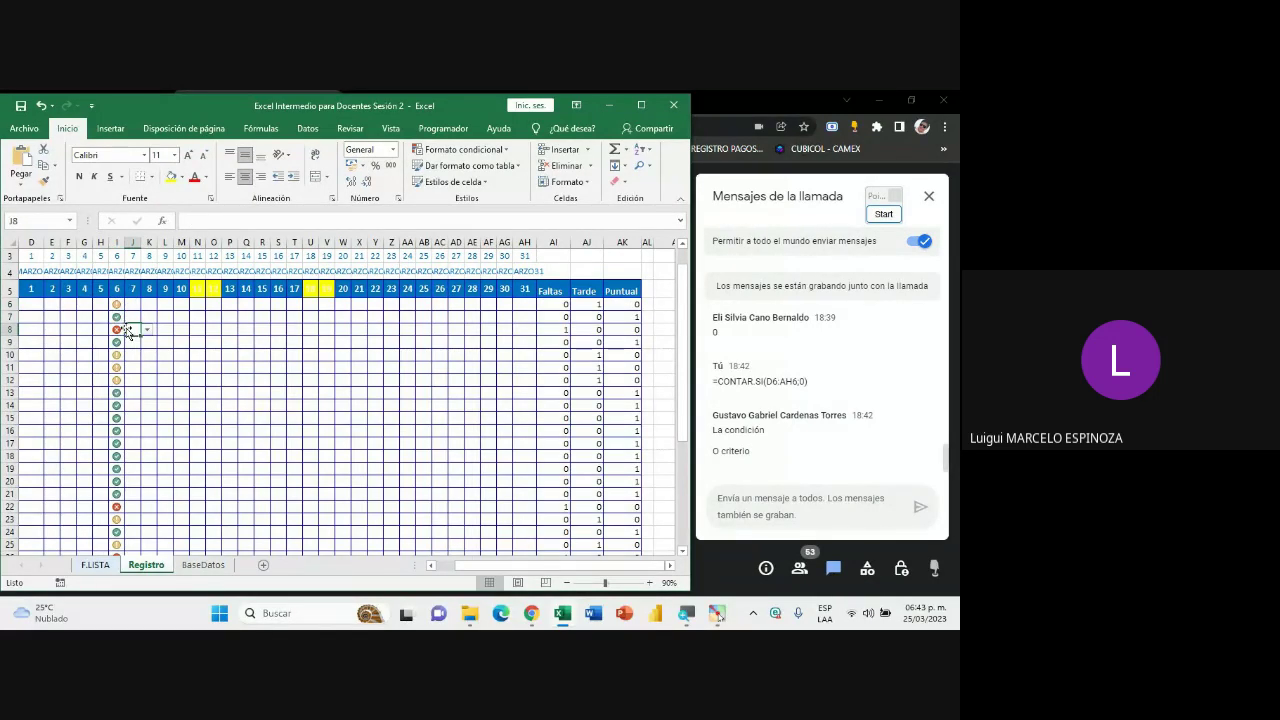
pyautogui.click(119, 328)
pyautogui.click(117, 305)
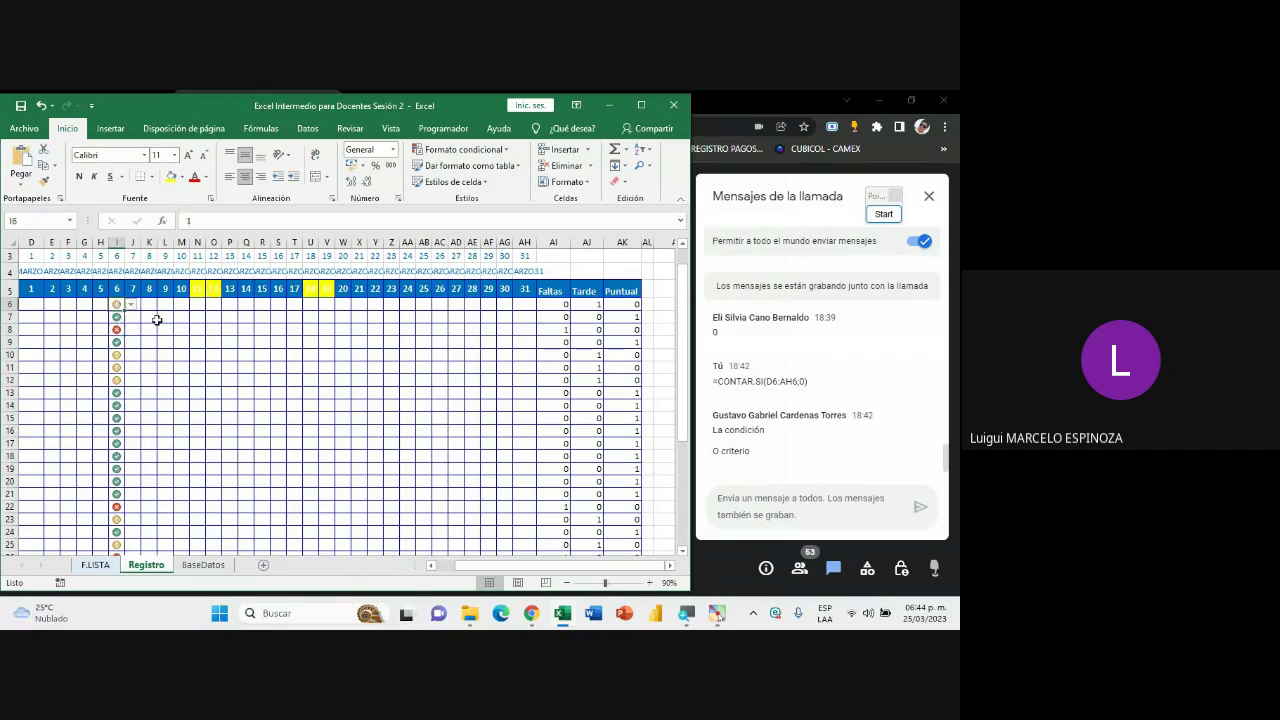
pyautogui.click(214, 366)
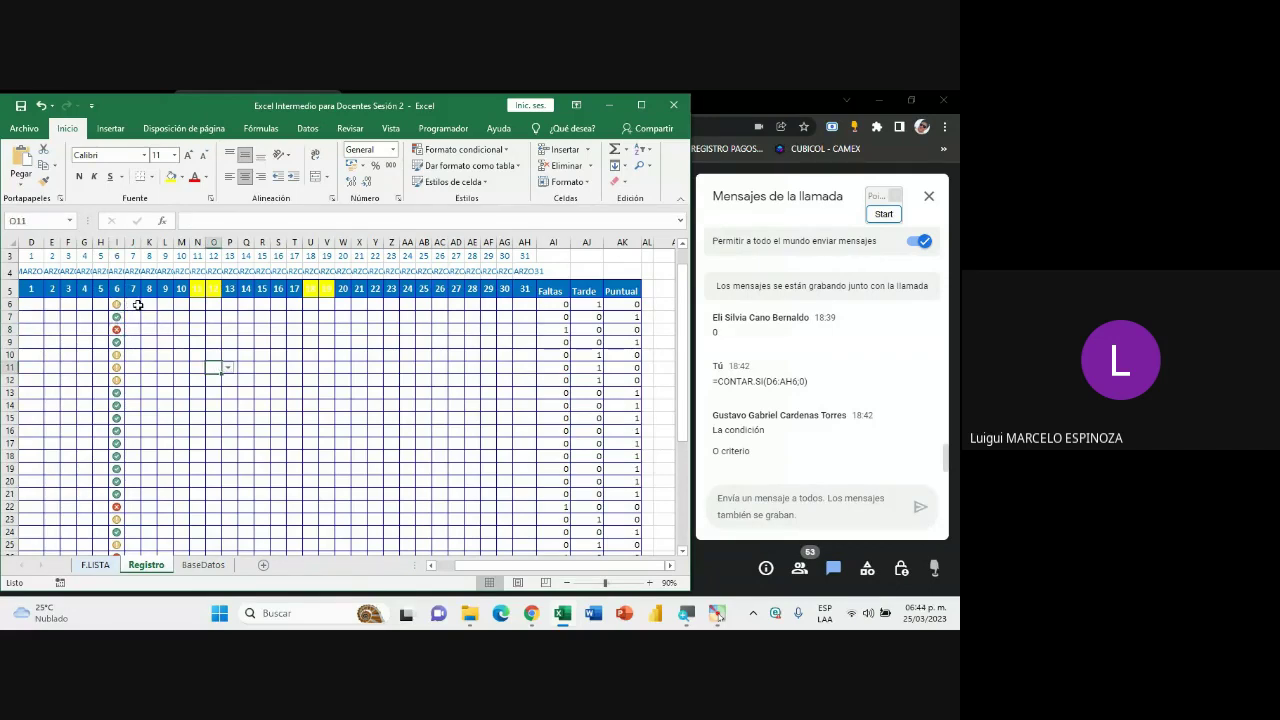
# - Set day 7 codes for J6, J7 and J8 to absent (0), late (1) and on time (2)
pyautogui.click(138, 305)
pyautogui.click(147, 305)
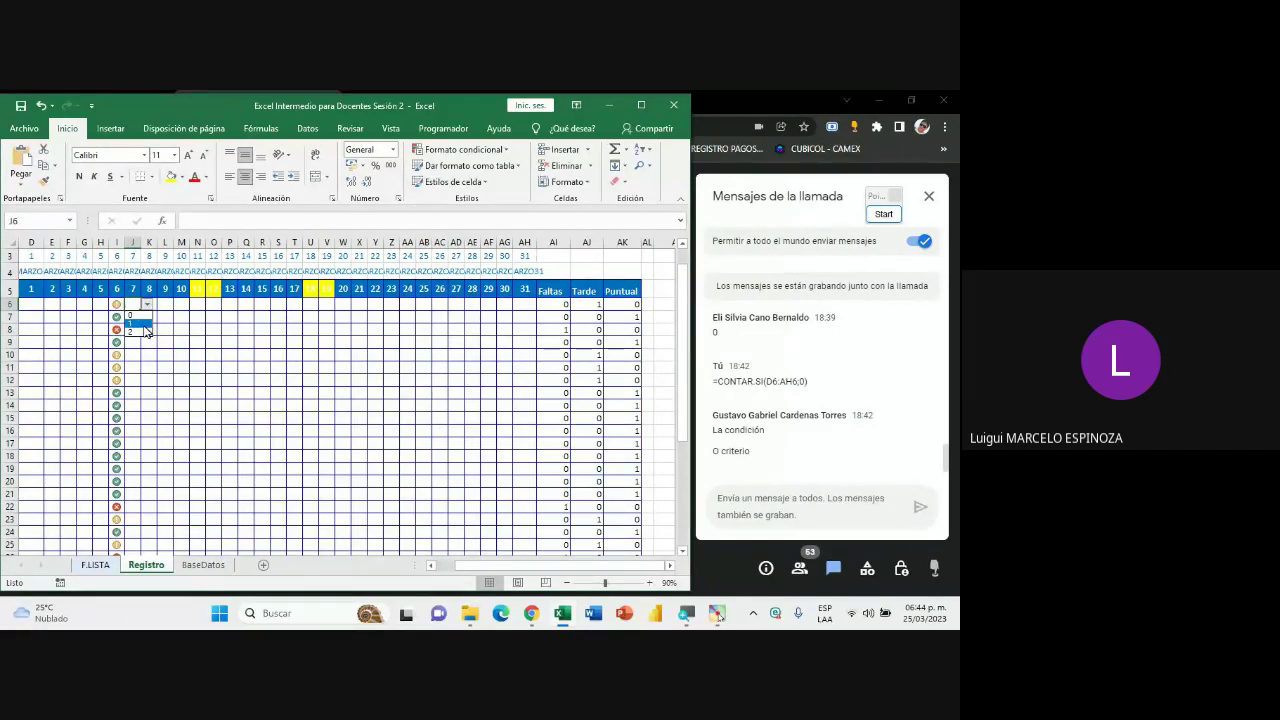
pyautogui.click(141, 316)
pyautogui.click(134, 317)
pyautogui.click(147, 317)
pyautogui.click(140, 342)
pyautogui.click(140, 329)
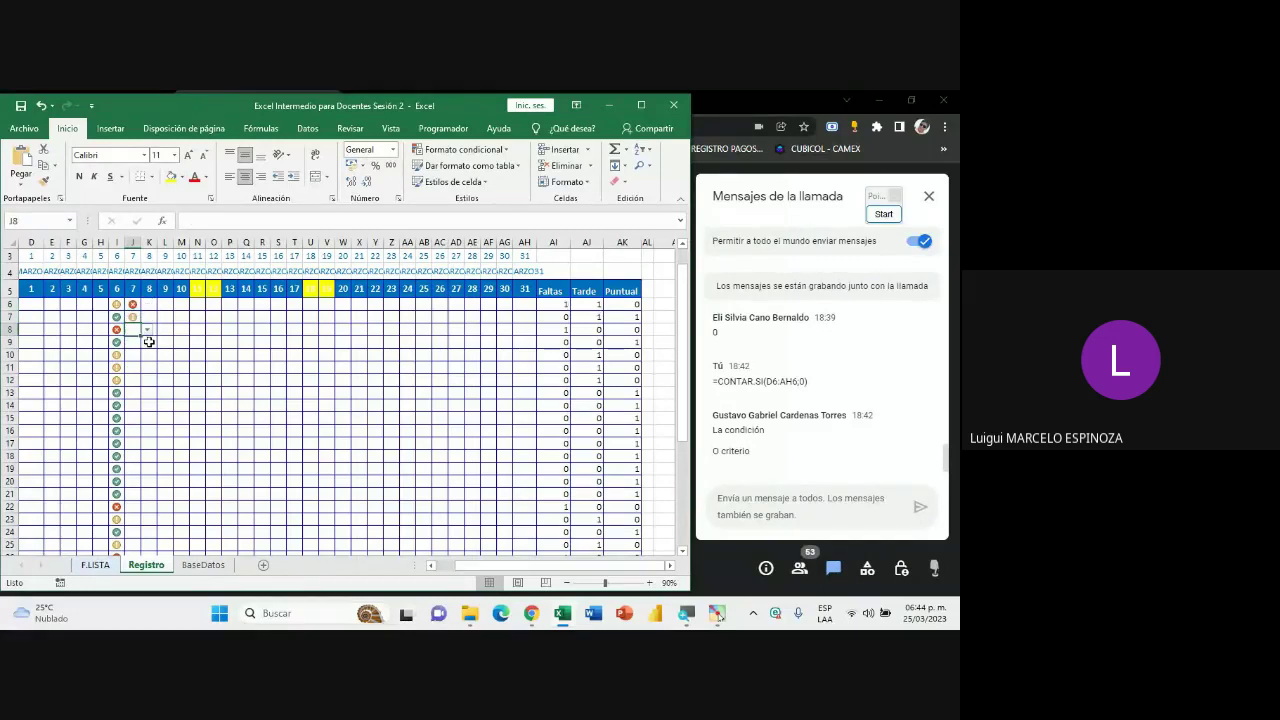
pyautogui.click(147, 329)
pyautogui.click(143, 364)
# - Set day 7 codes for J9 to late (1) and J10 to absent (0)
pyautogui.click(138, 342)
pyautogui.click(147, 342)
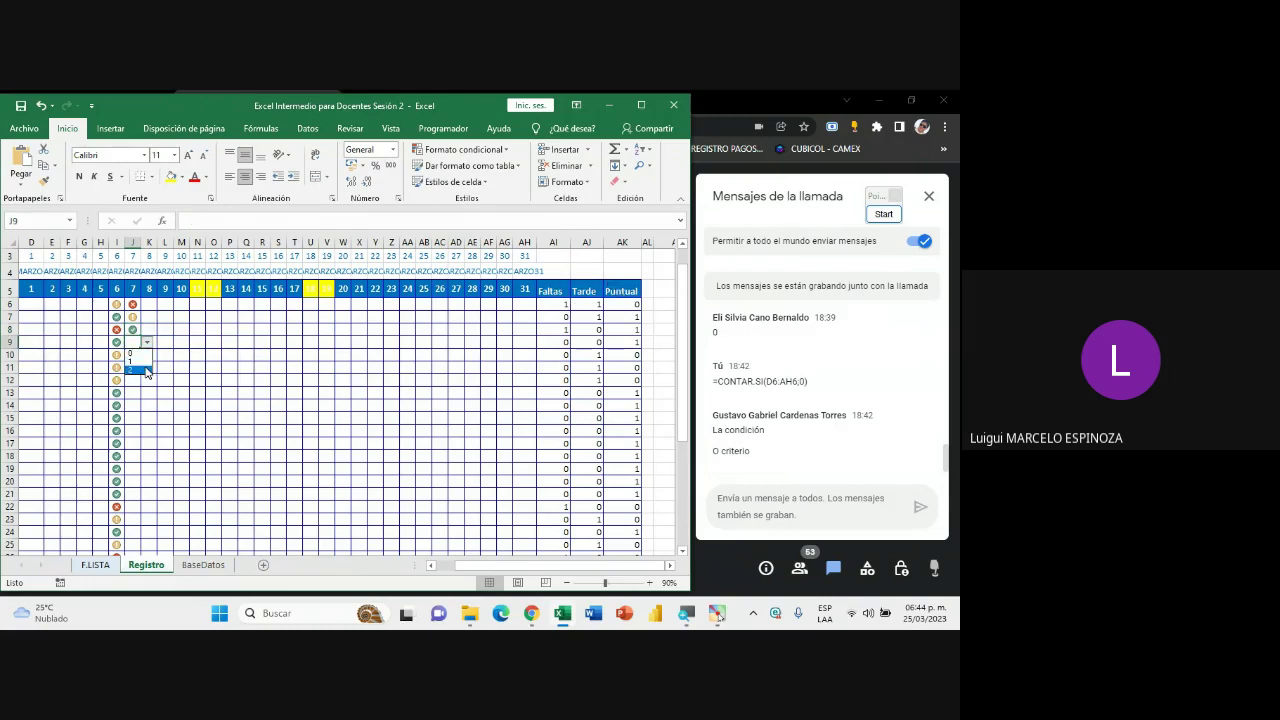
pyautogui.click(140, 361)
pyautogui.click(139, 355)
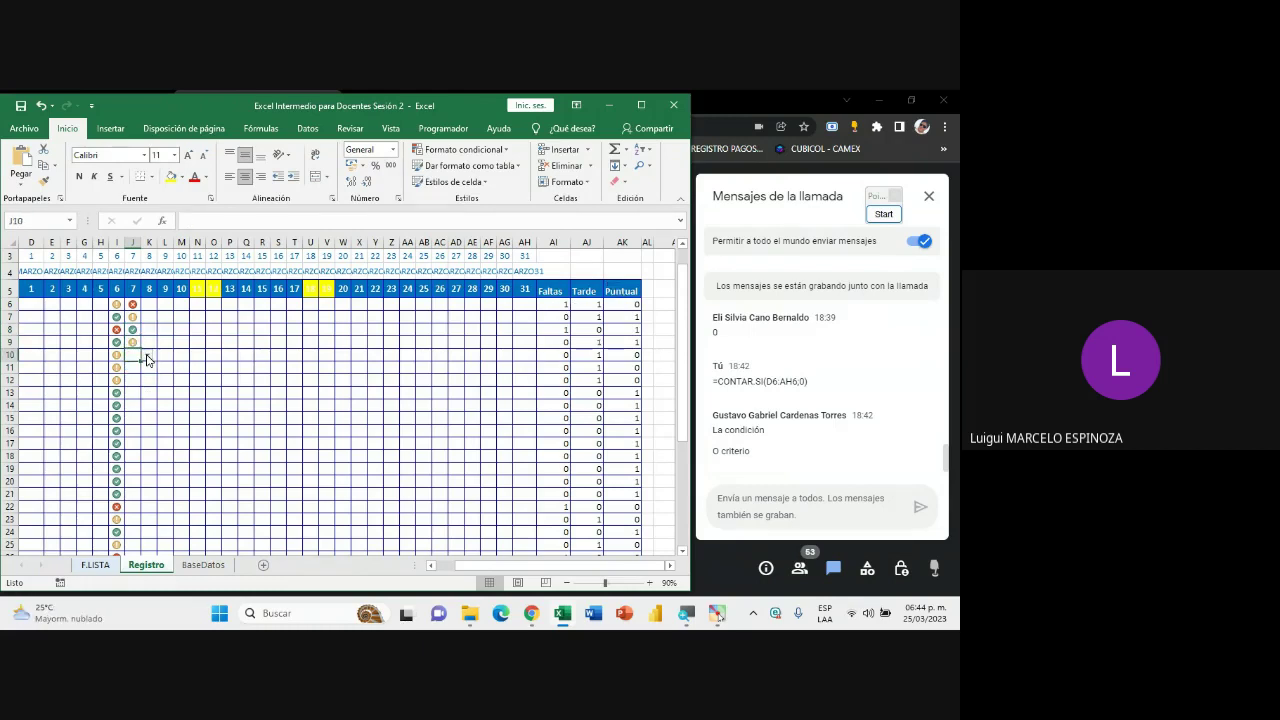
pyautogui.click(147, 356)
pyautogui.click(142, 365)
pyautogui.click(135, 368)
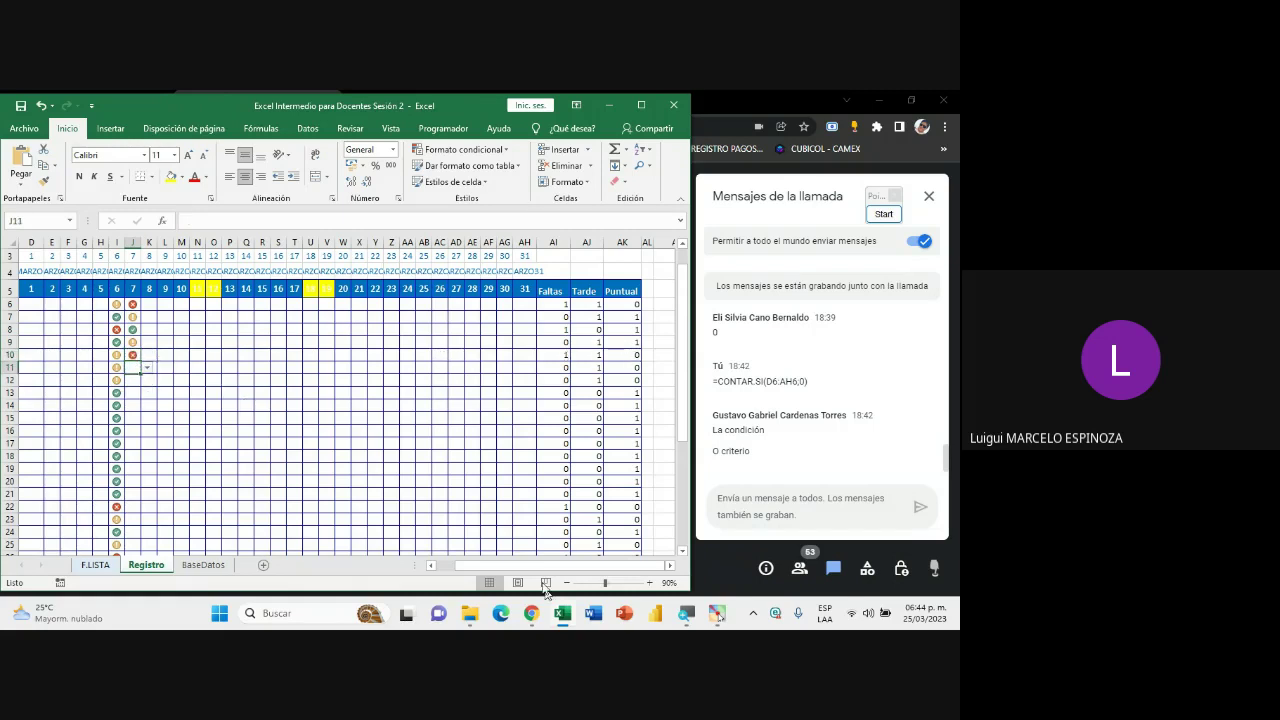
pyautogui.moveTo(540, 566); pyautogui.dragTo(537, 571)
pyautogui.scroll(1, 535, 401)
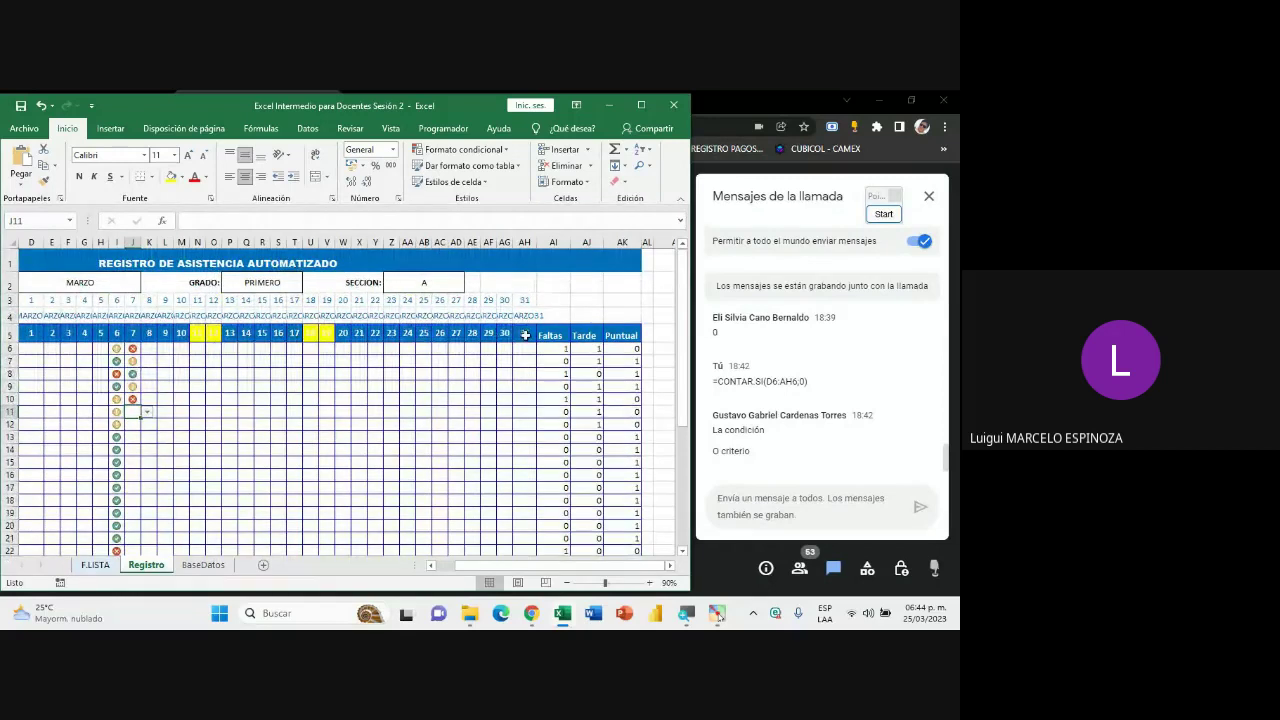
pyautogui.click(104, 285)
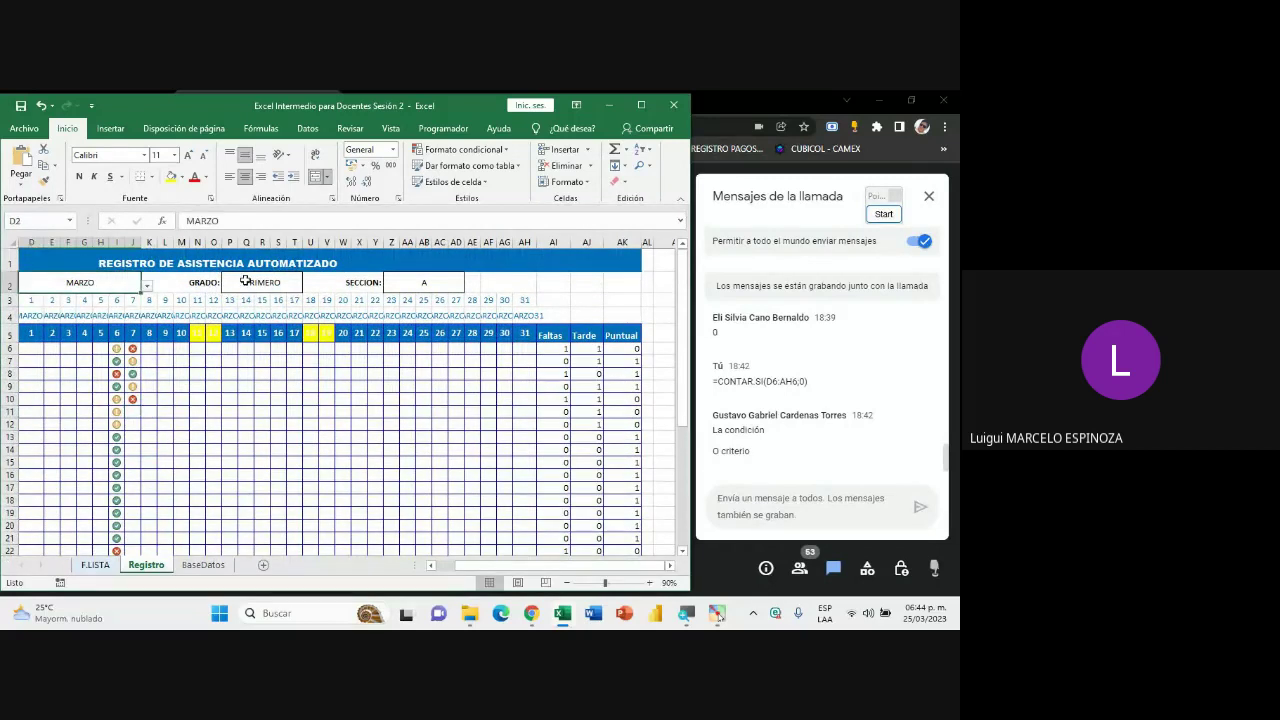
pyautogui.click(245, 281)
pyautogui.click(420, 278)
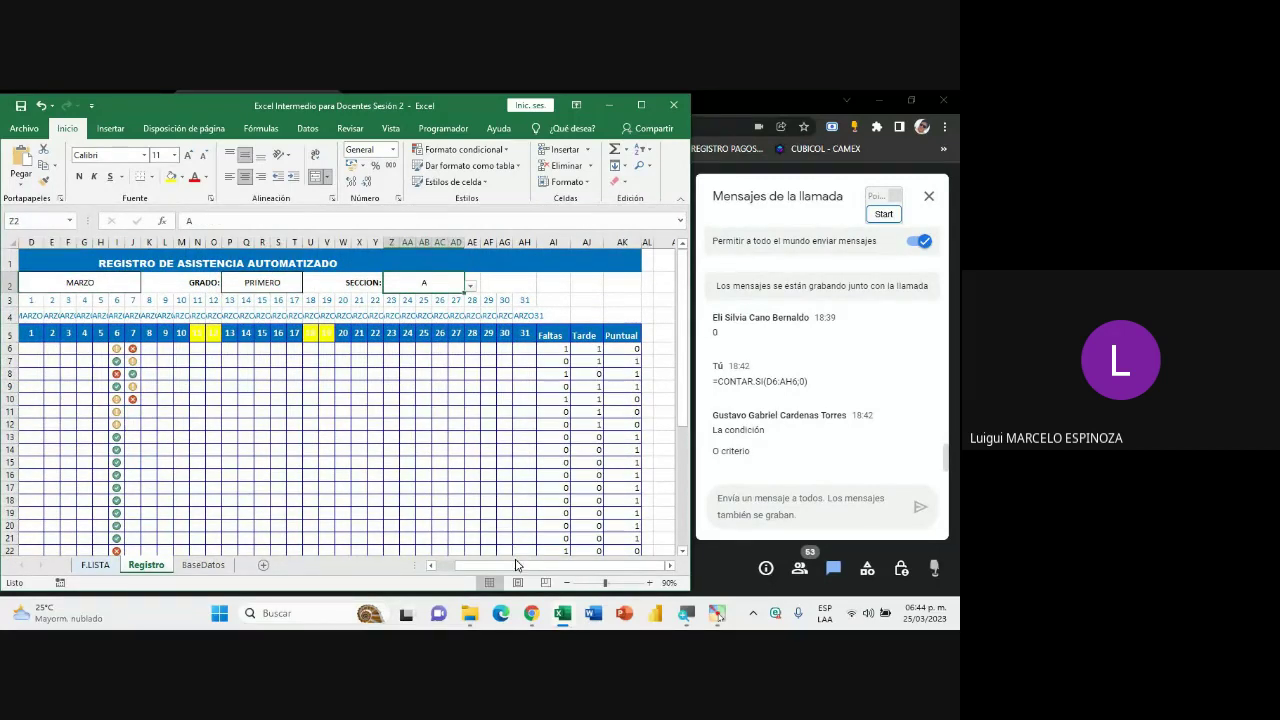
pyautogui.moveTo(516, 565)
pyautogui.mouseDown()
pyautogui.moveTo(491, 571)
pyautogui.moveTo(505, 566)
pyautogui.mouseUp()
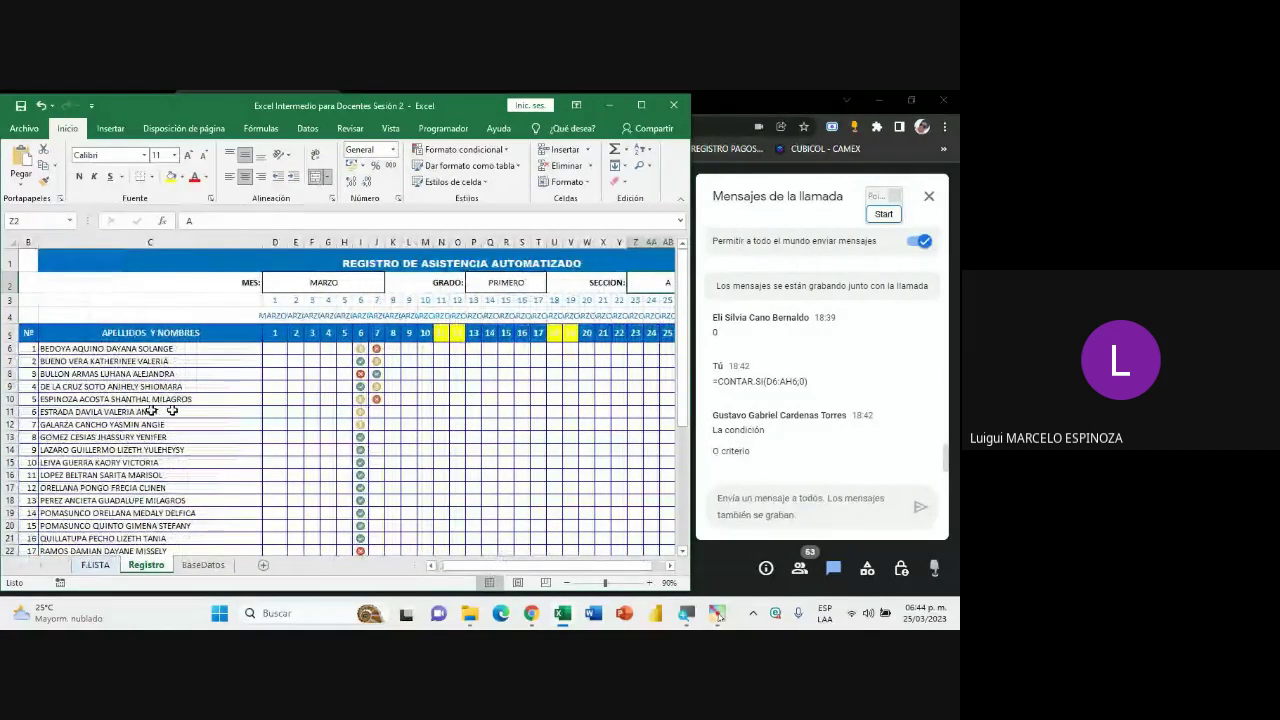
pyautogui.click(530, 282)
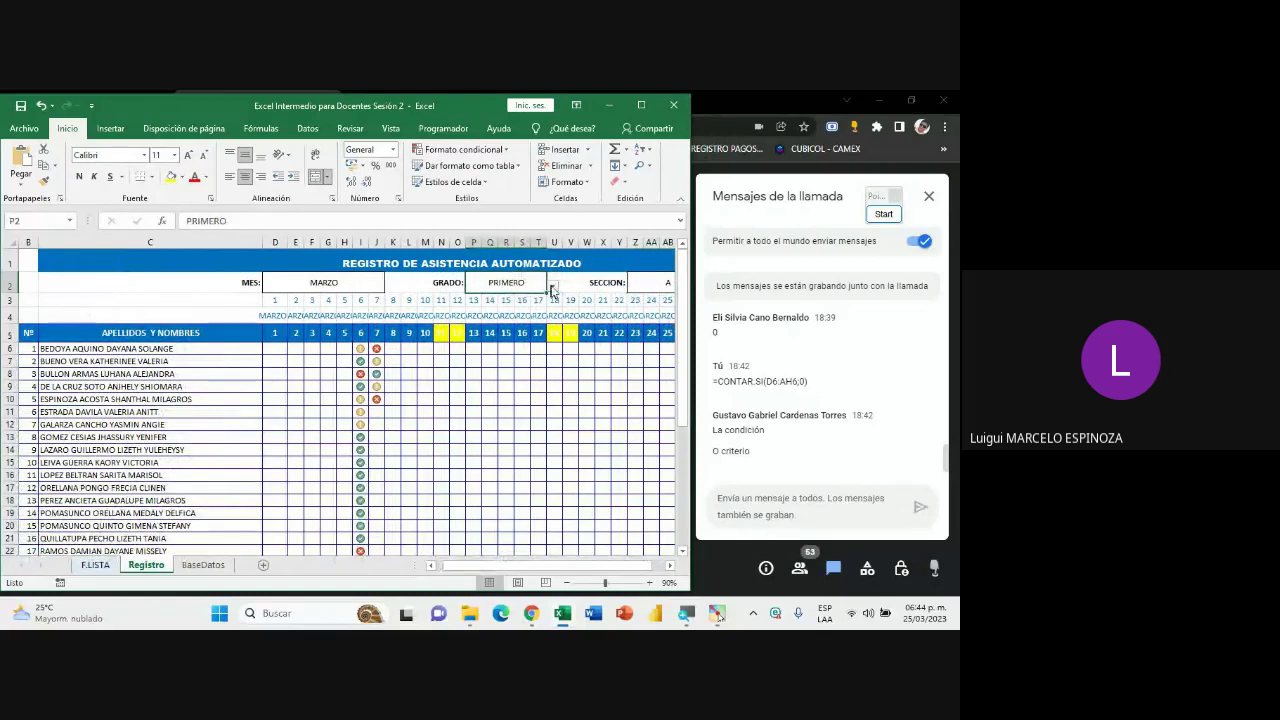
pyautogui.click(456, 436)
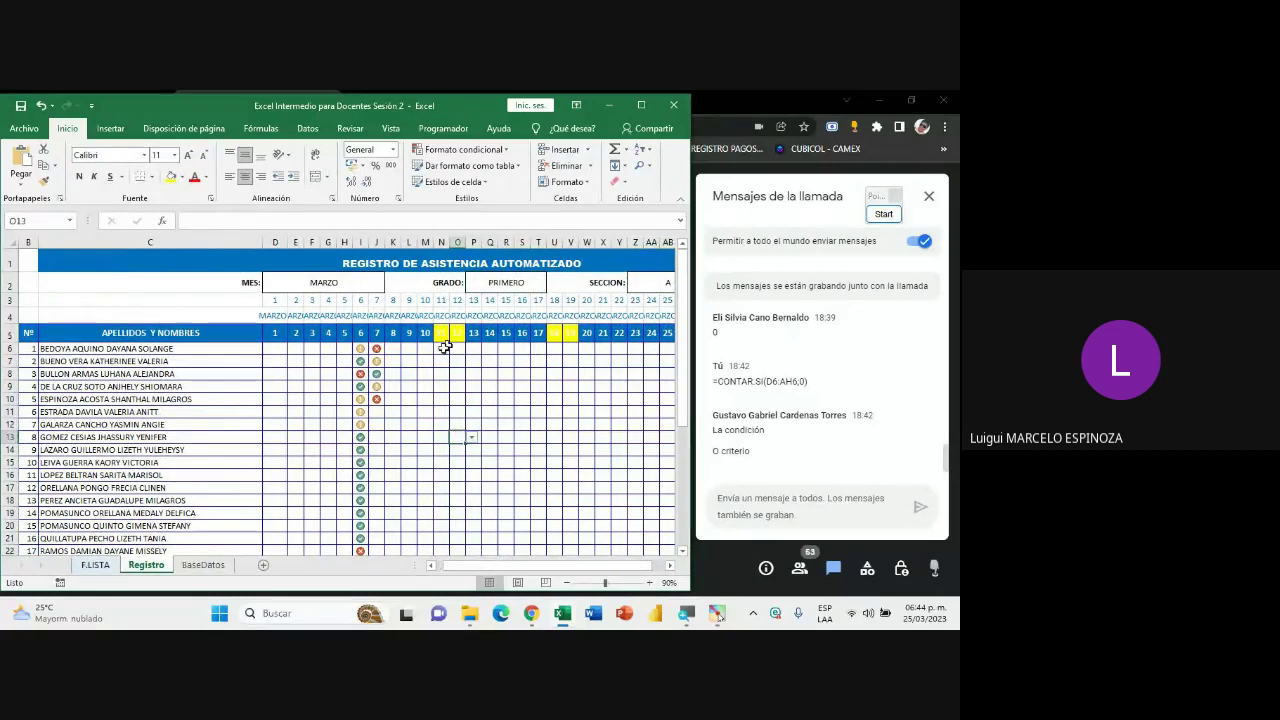
pyautogui.click(542, 285)
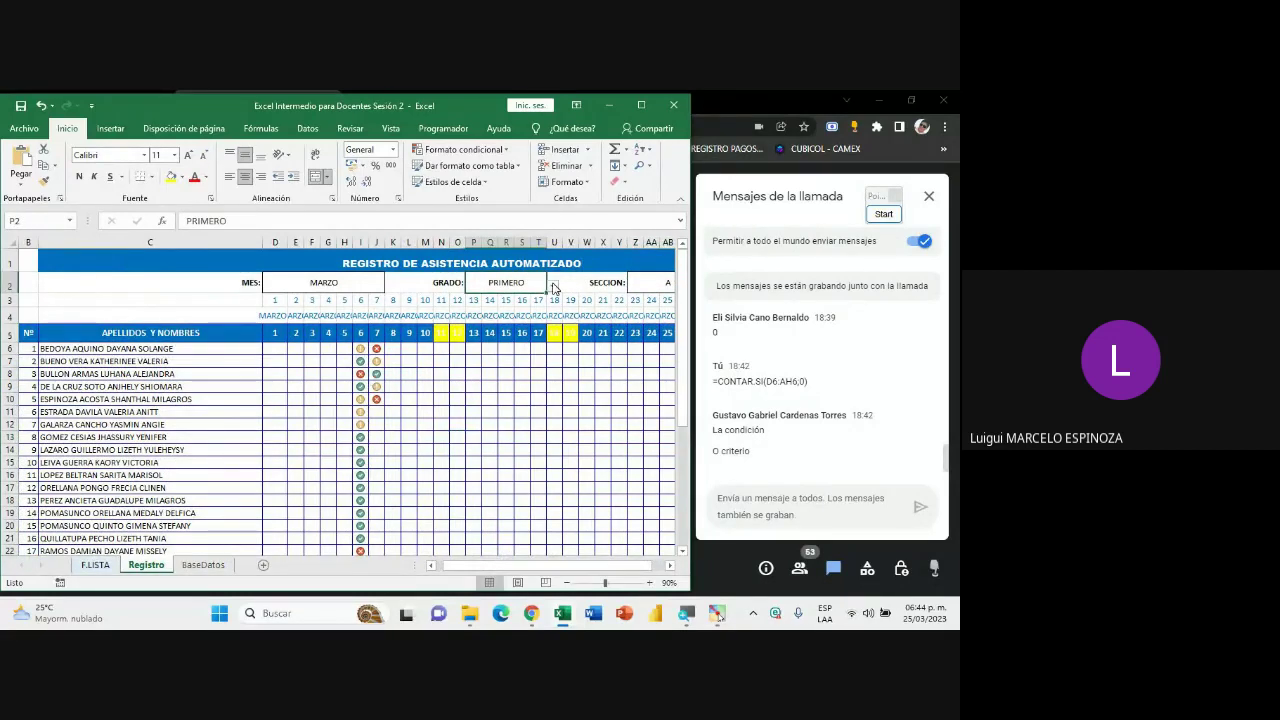
pyautogui.click(553, 287)
pyautogui.click(530, 307)
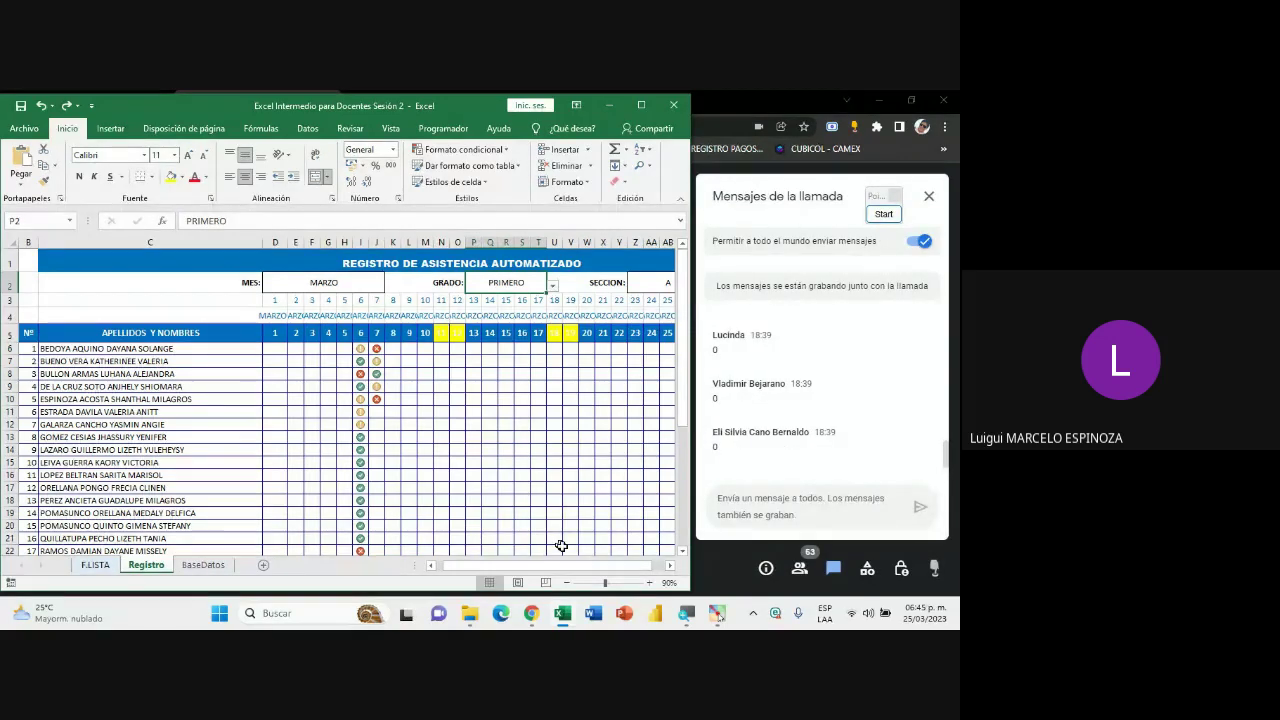
pyautogui.moveTo(590, 567); pyautogui.dragTo(597, 567)
# - Open the Save As browse dialog and cancel it without saving a copy
pyautogui.click(25, 129)
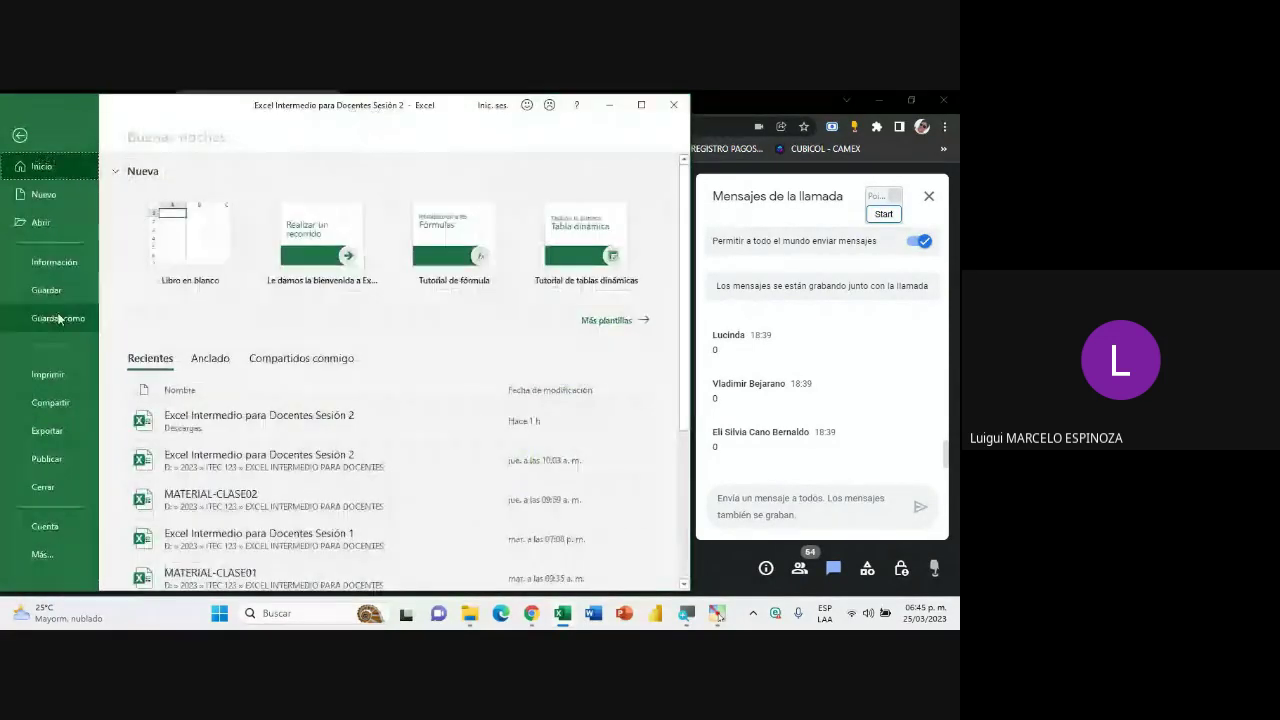
pyautogui.click(59, 318)
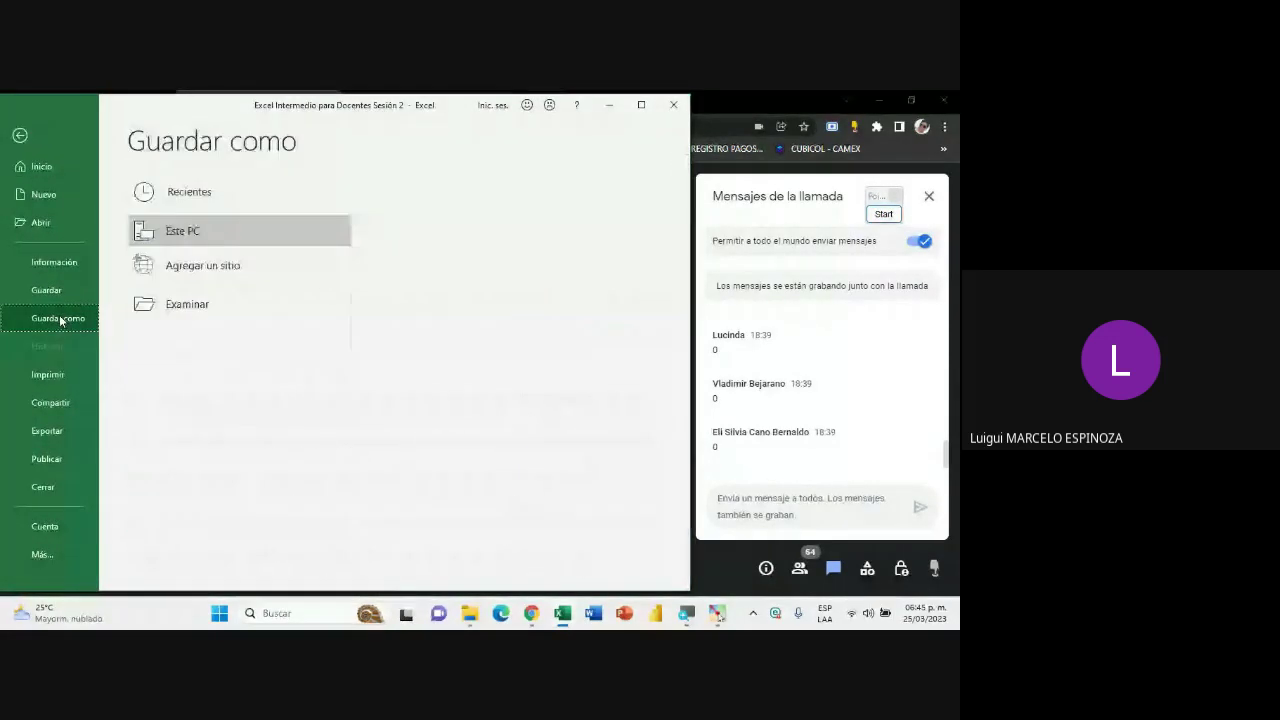
pyautogui.click(233, 314)
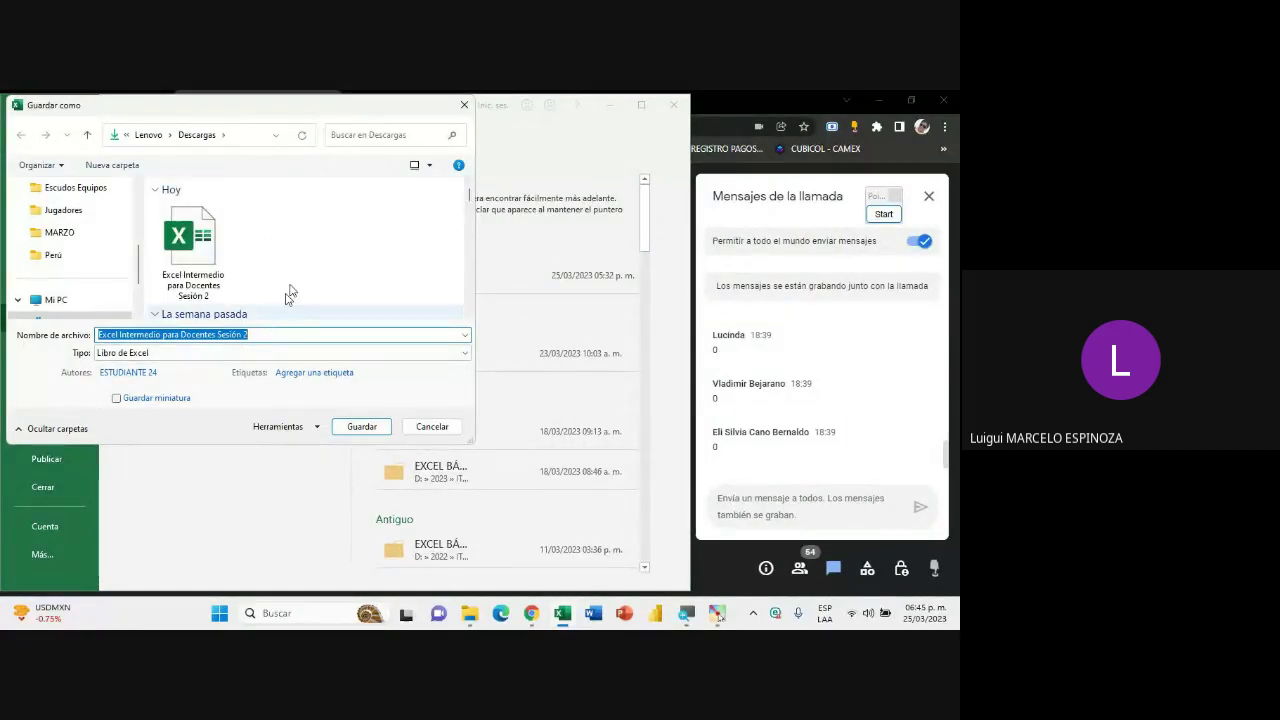
pyautogui.click(463, 105)
pyautogui.click(20, 144)
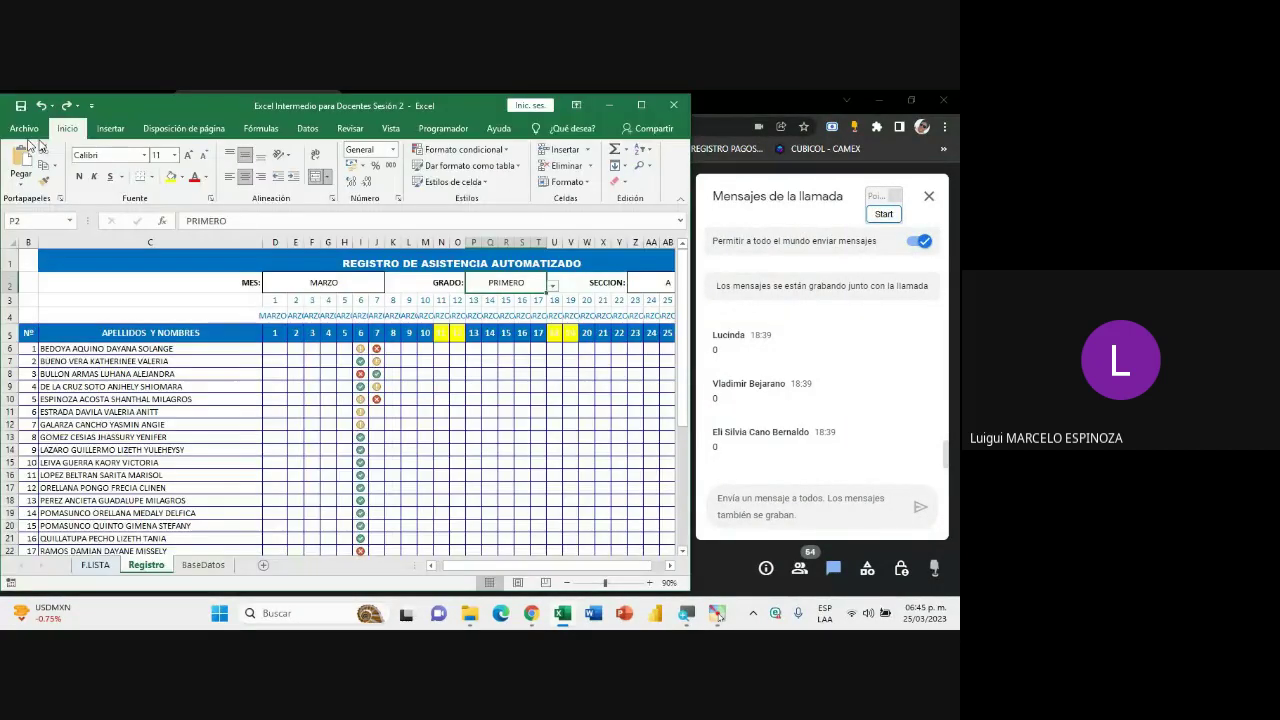
# - Set the GRADO dropdown in P2 to SEGUNDO
pyautogui.click(505, 283)
pyautogui.click(551, 286)
pyautogui.click(530, 306)
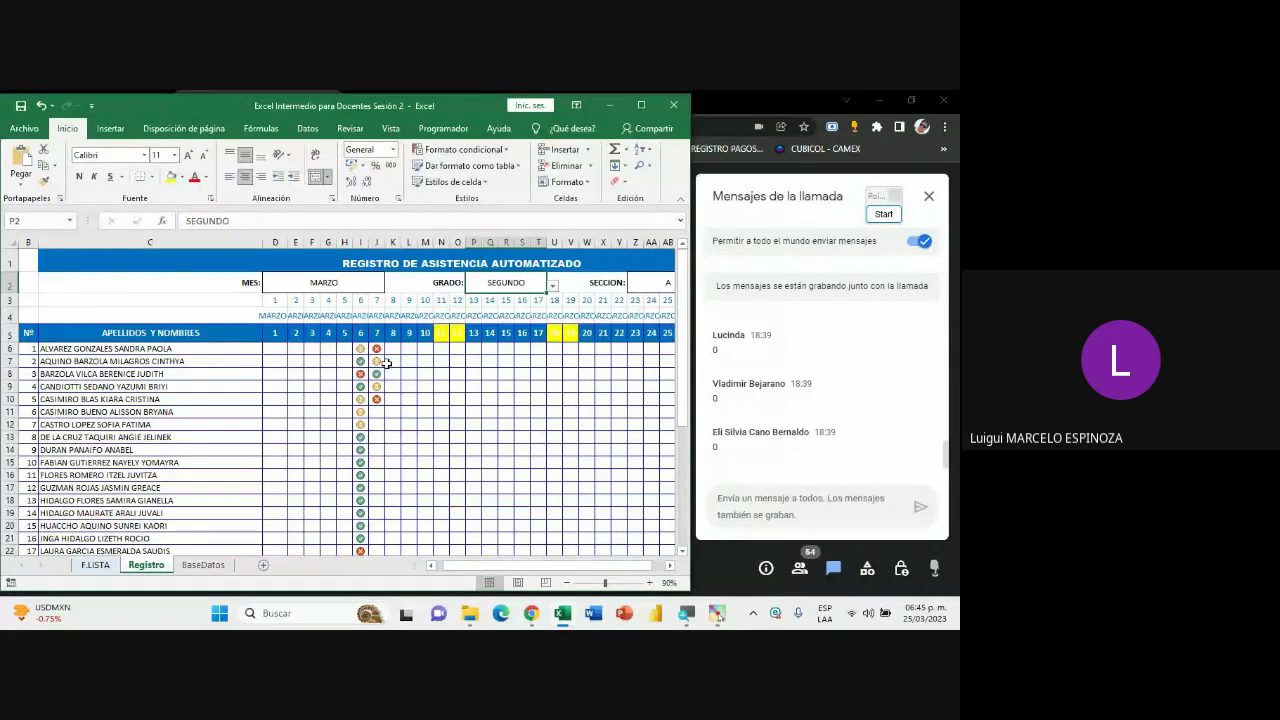
# - Open the Save As browse dialog again, then cancel back to the worksheet
pyautogui.click(22, 130)
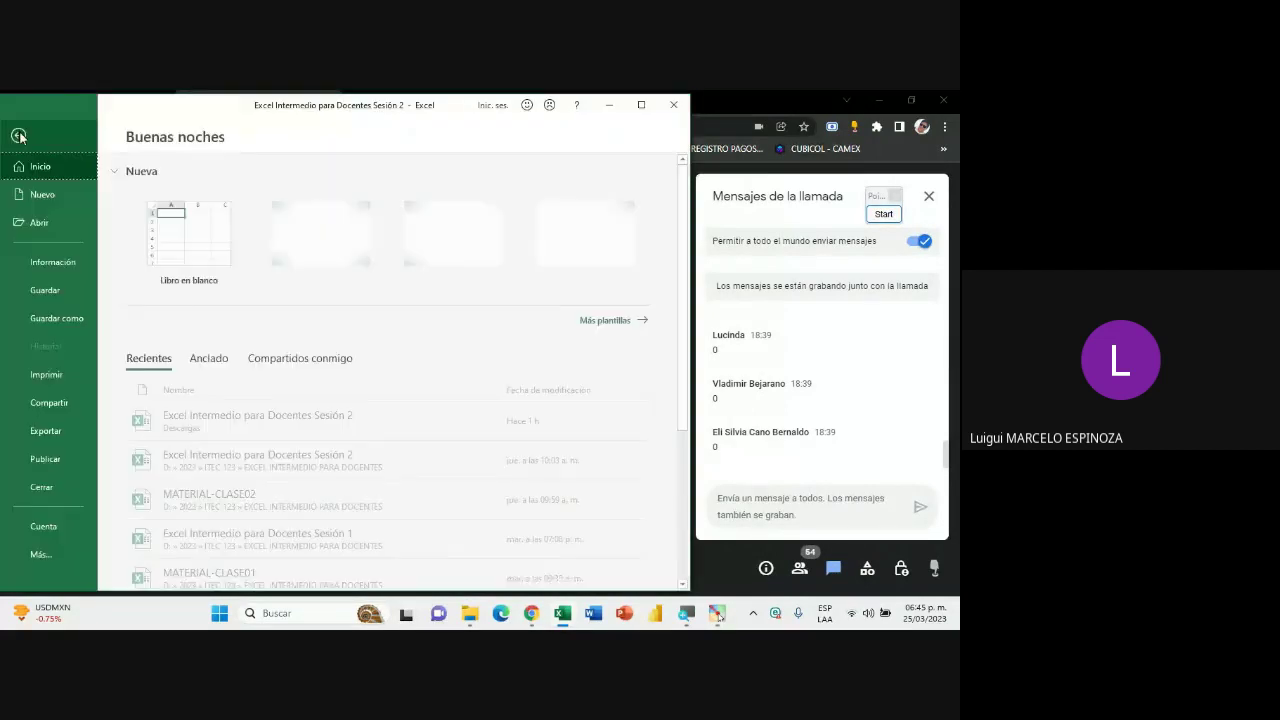
pyautogui.click(58, 318)
pyautogui.click(193, 308)
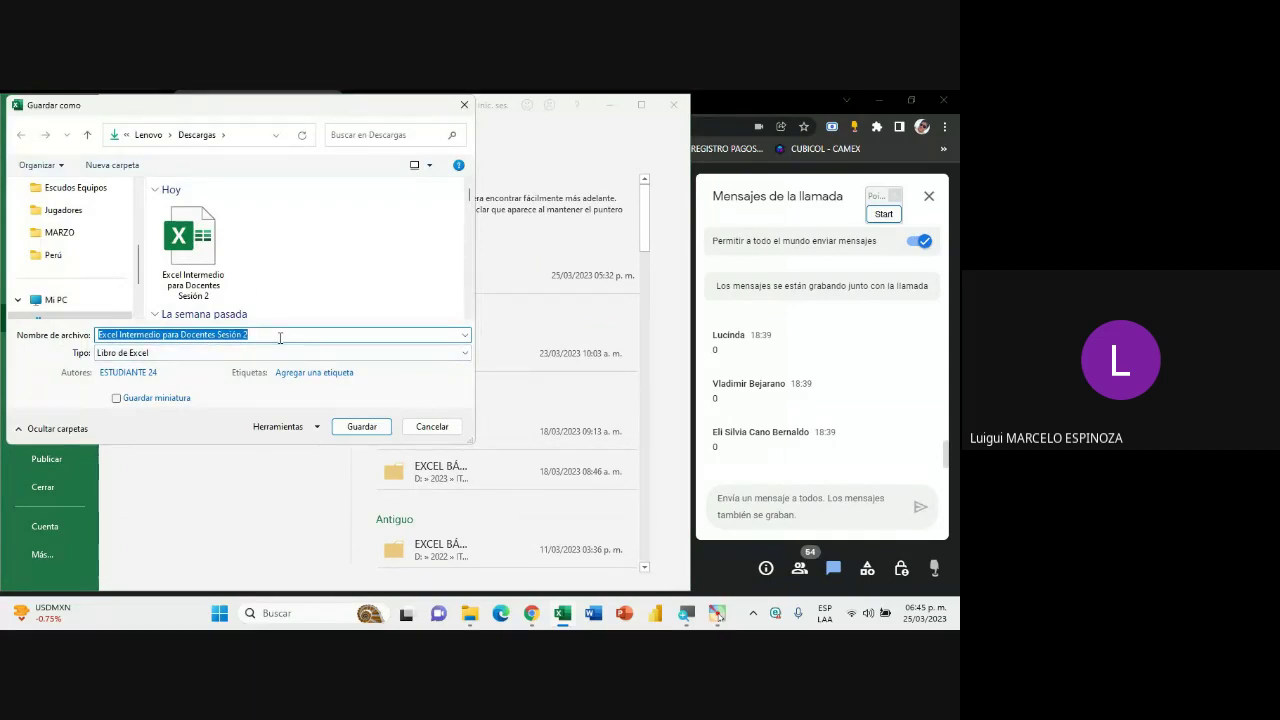
pyautogui.click(464, 104)
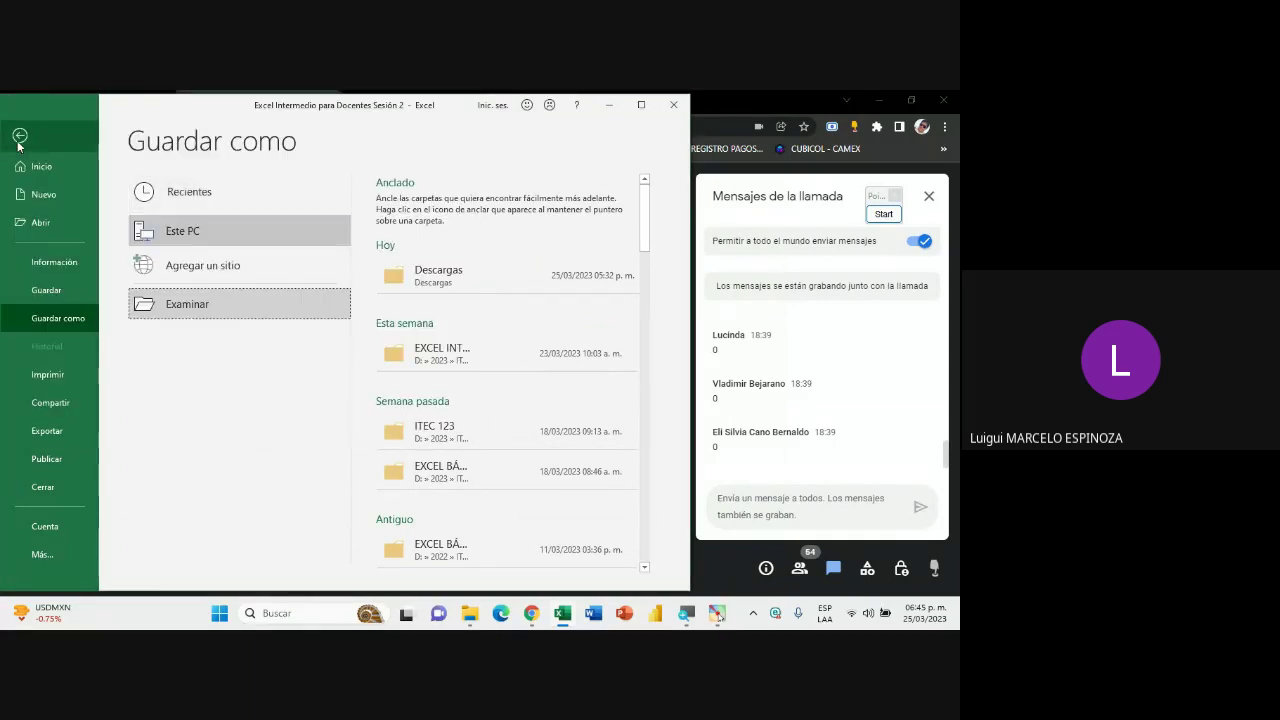
pyautogui.click(17, 146)
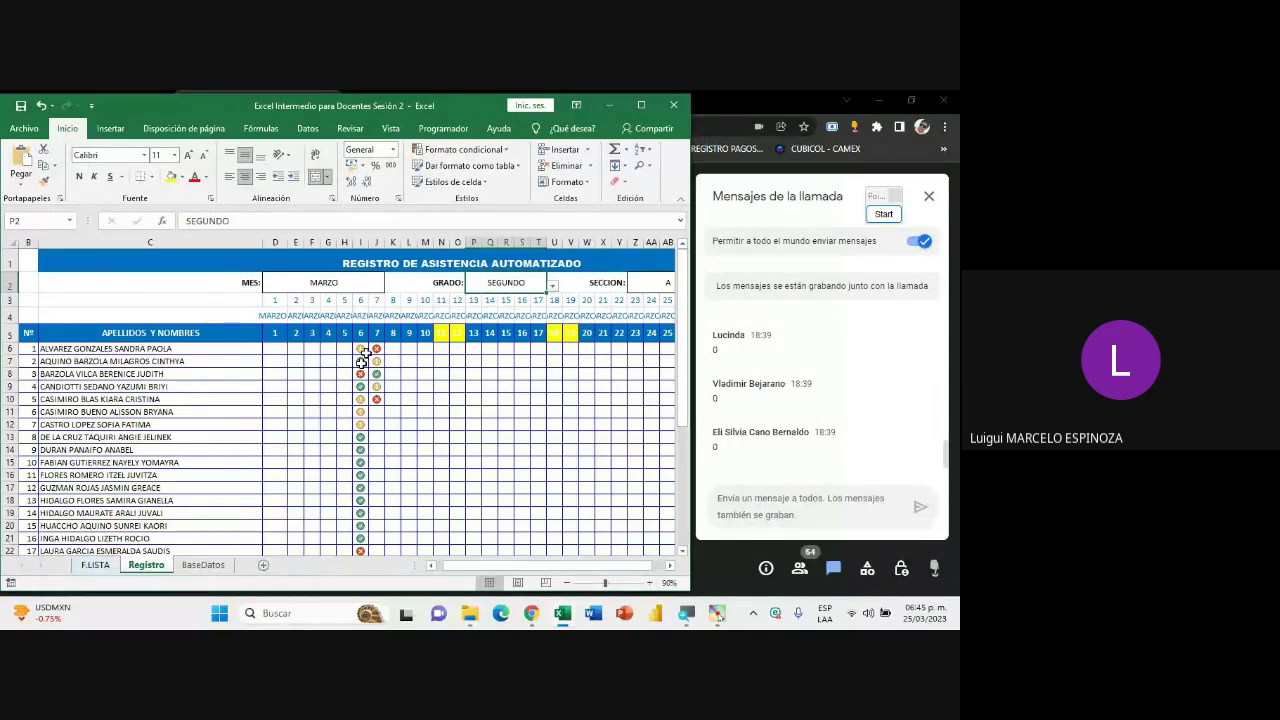
# - Set the GRADO dropdown in P2 back to PRIMERO and return to the sheet's top
pyautogui.click(552, 285)
pyautogui.click(485, 297)
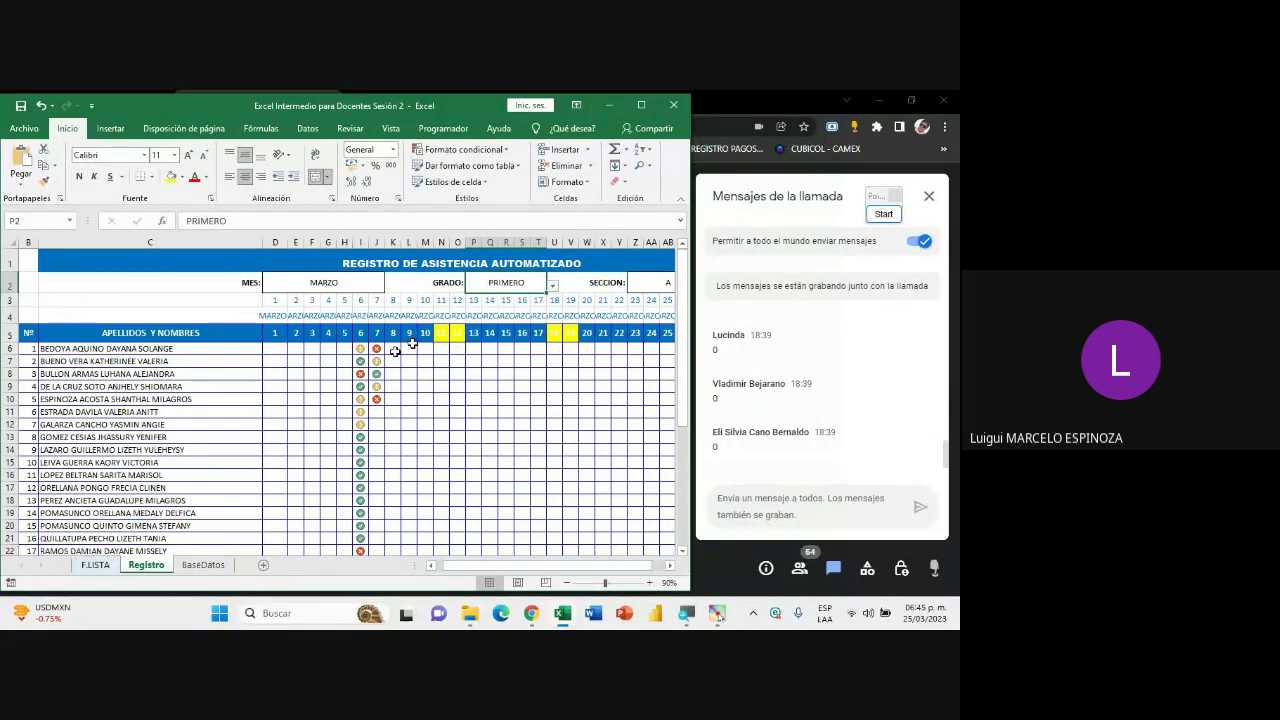
pyautogui.scroll(-4, 150, 435)
pyautogui.moveTo(480, 566); pyautogui.dragTo(455, 566)
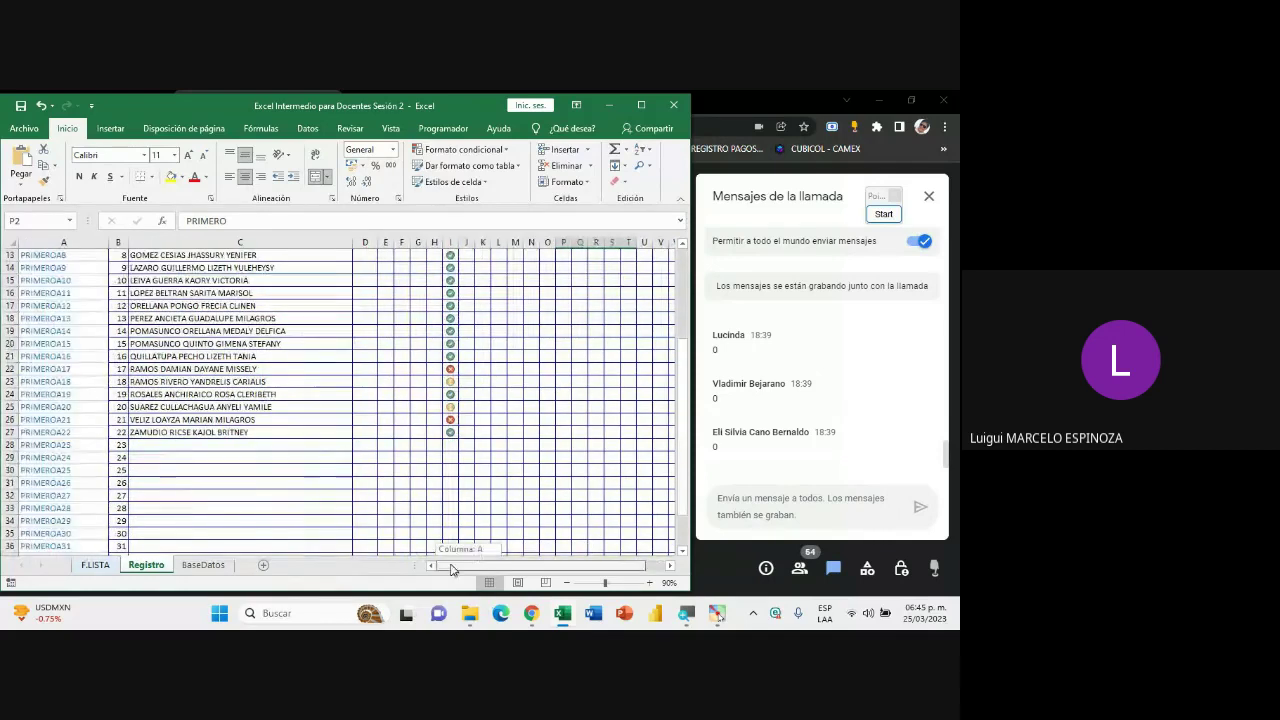
pyautogui.scroll(3, 319, 460)
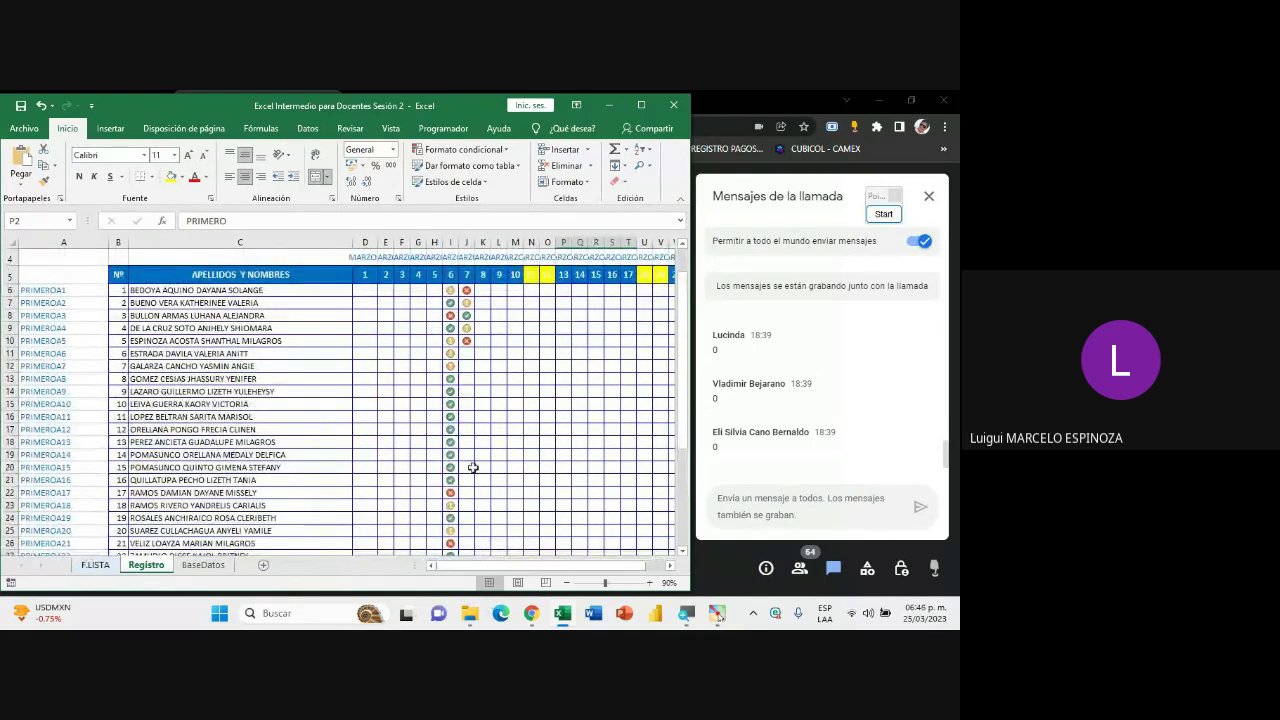
pyautogui.scroll(1, 473, 467)
pyautogui.click(669, 566)
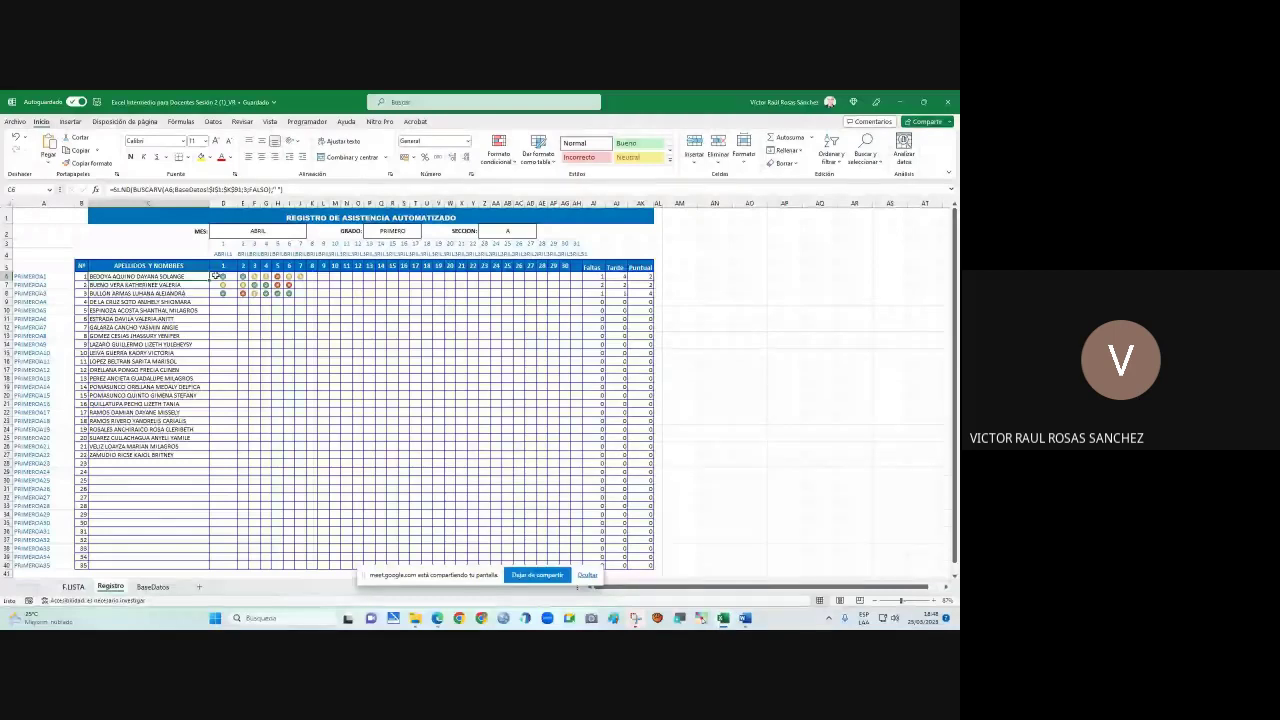
pyautogui.click(409, 234)
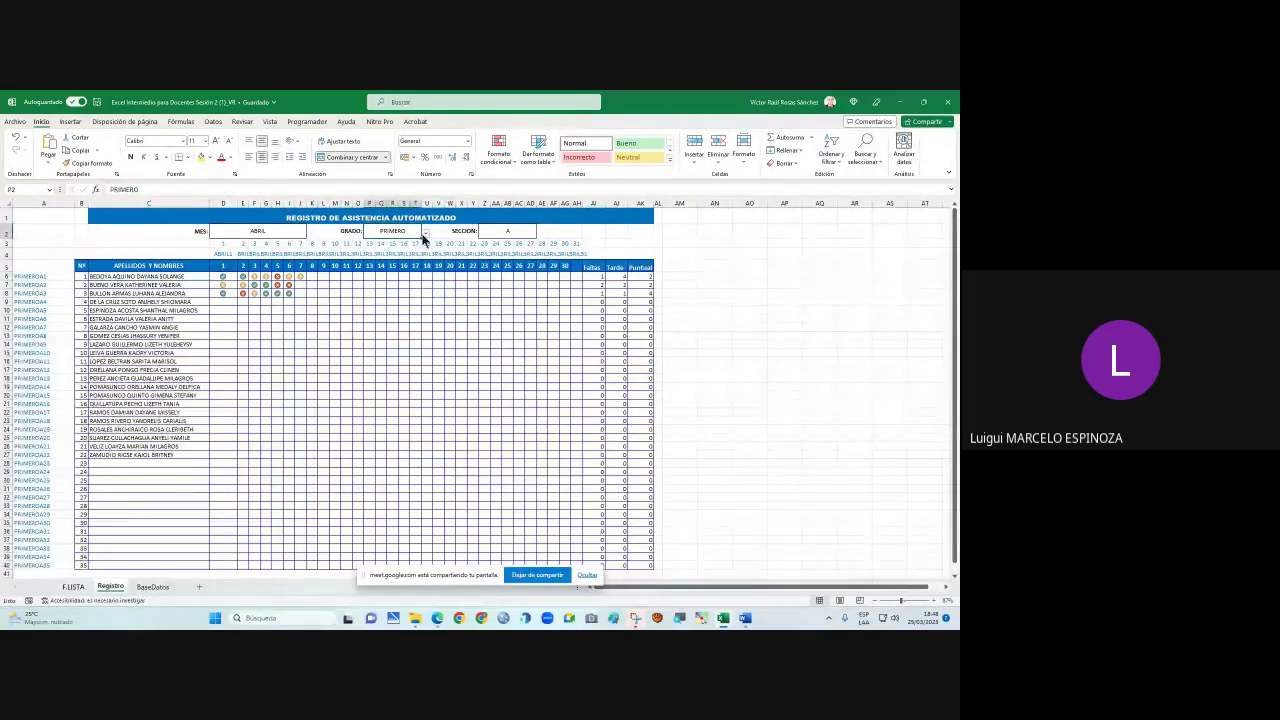
pyautogui.click(909, 601)
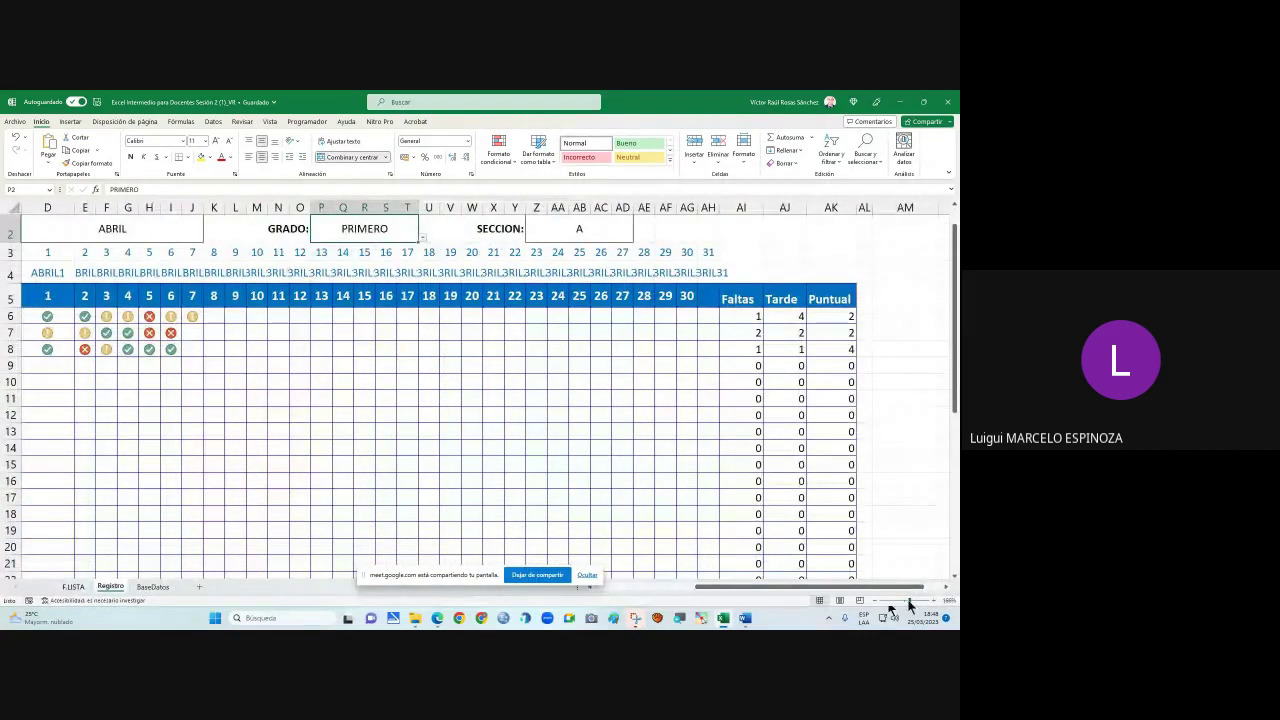
pyautogui.moveTo(834, 587); pyautogui.dragTo(735, 588)
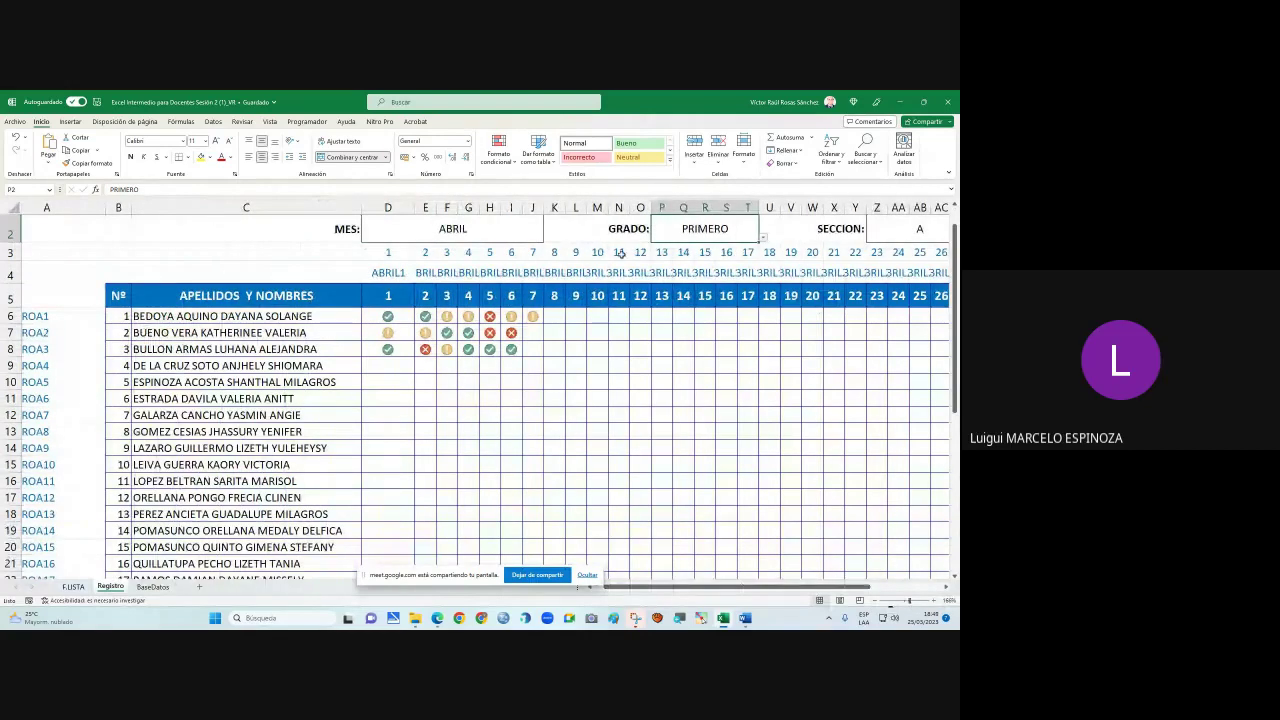
pyautogui.click(762, 238)
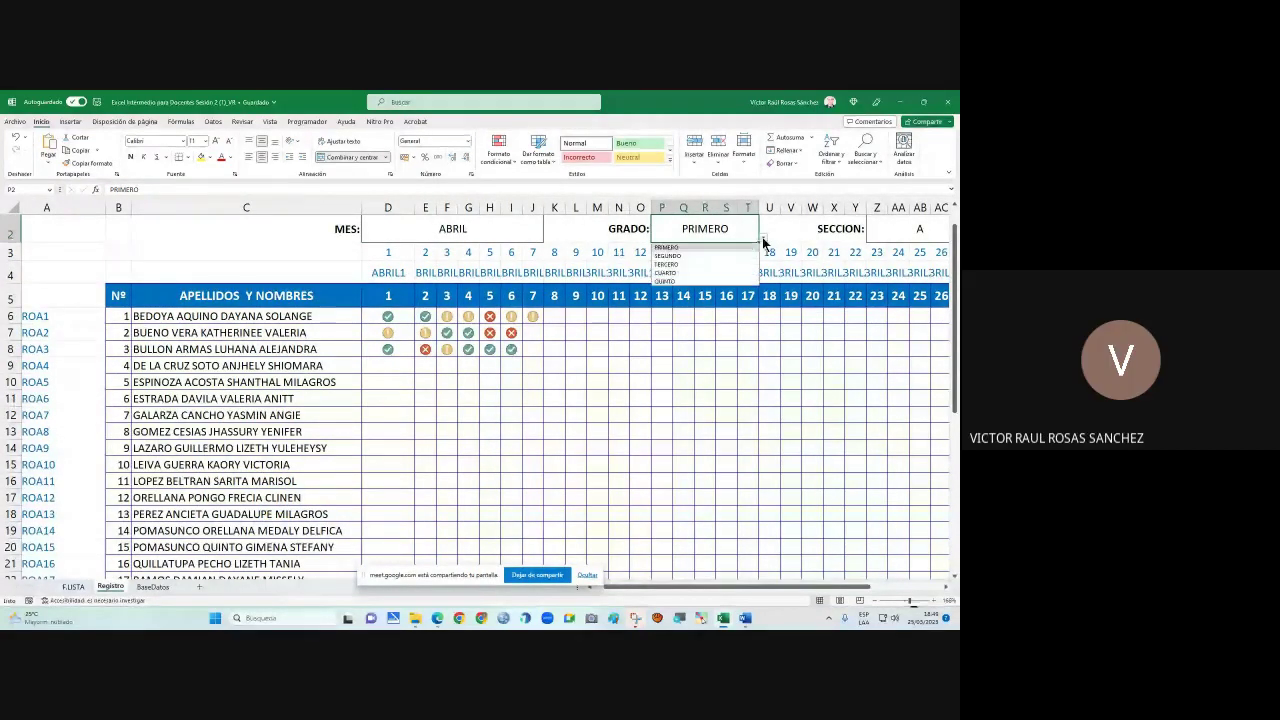
pyautogui.click(717, 256)
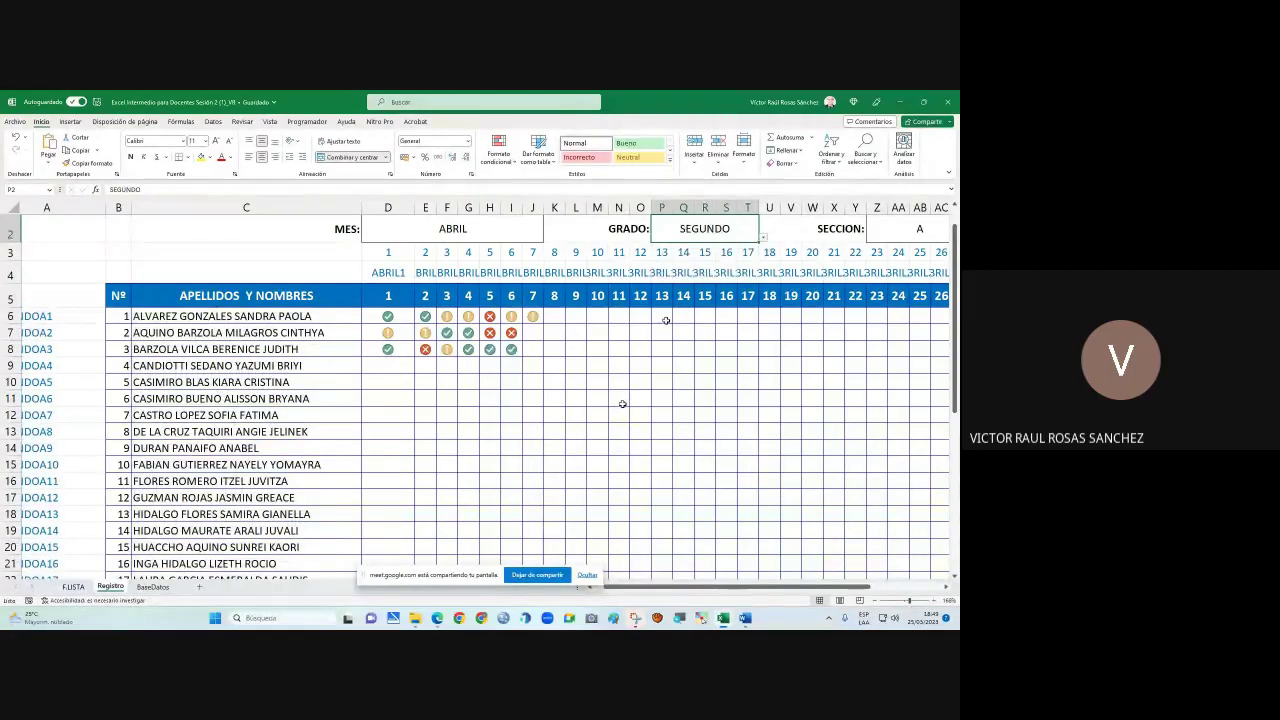
pyautogui.scroll(-3, 397, 428)
pyautogui.scroll(1, 397, 428)
pyautogui.scroll(2, 397, 428)
pyautogui.scroll(1, 397, 428)
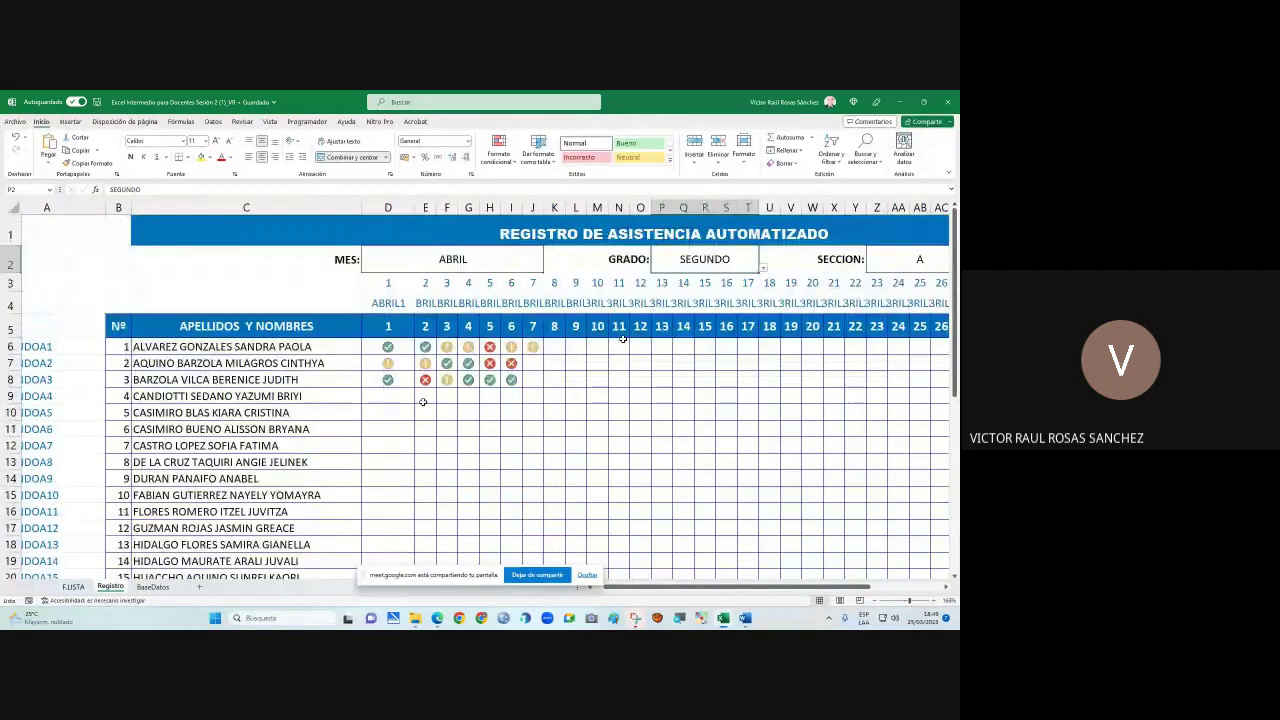
pyautogui.click(763, 268)
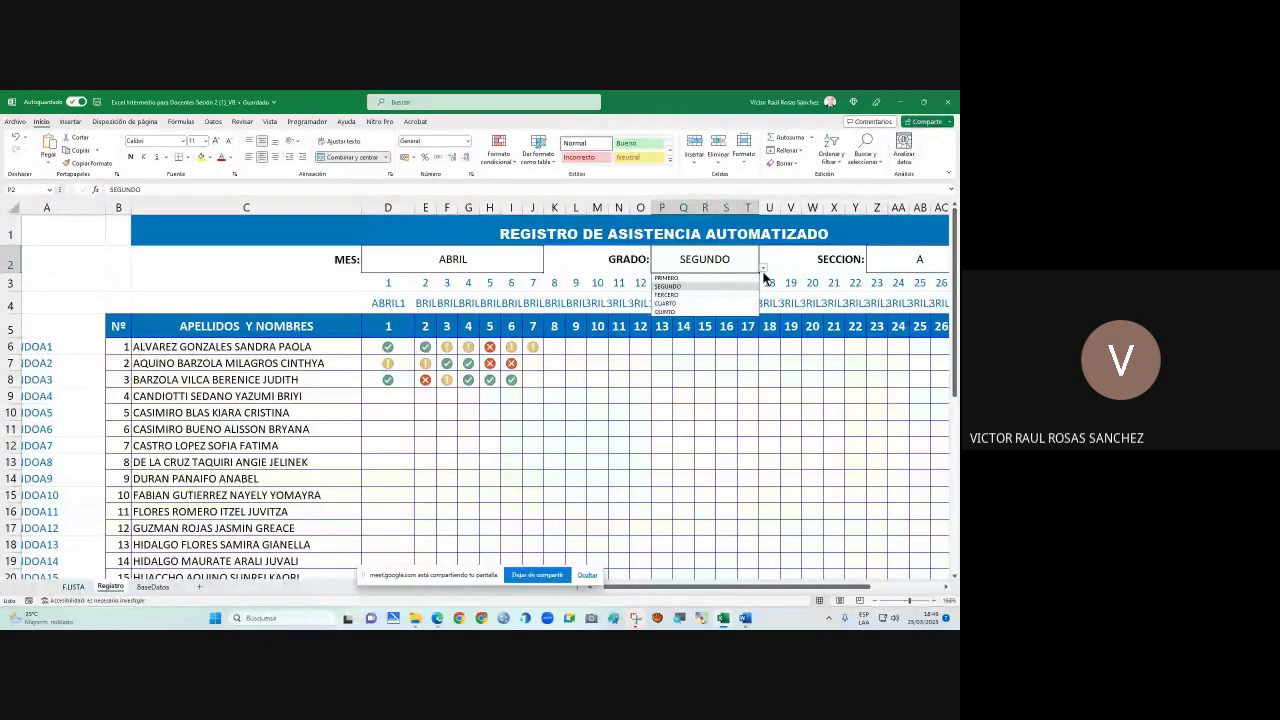
pyautogui.click(705, 295)
pyautogui.scroll(-1, 274, 443)
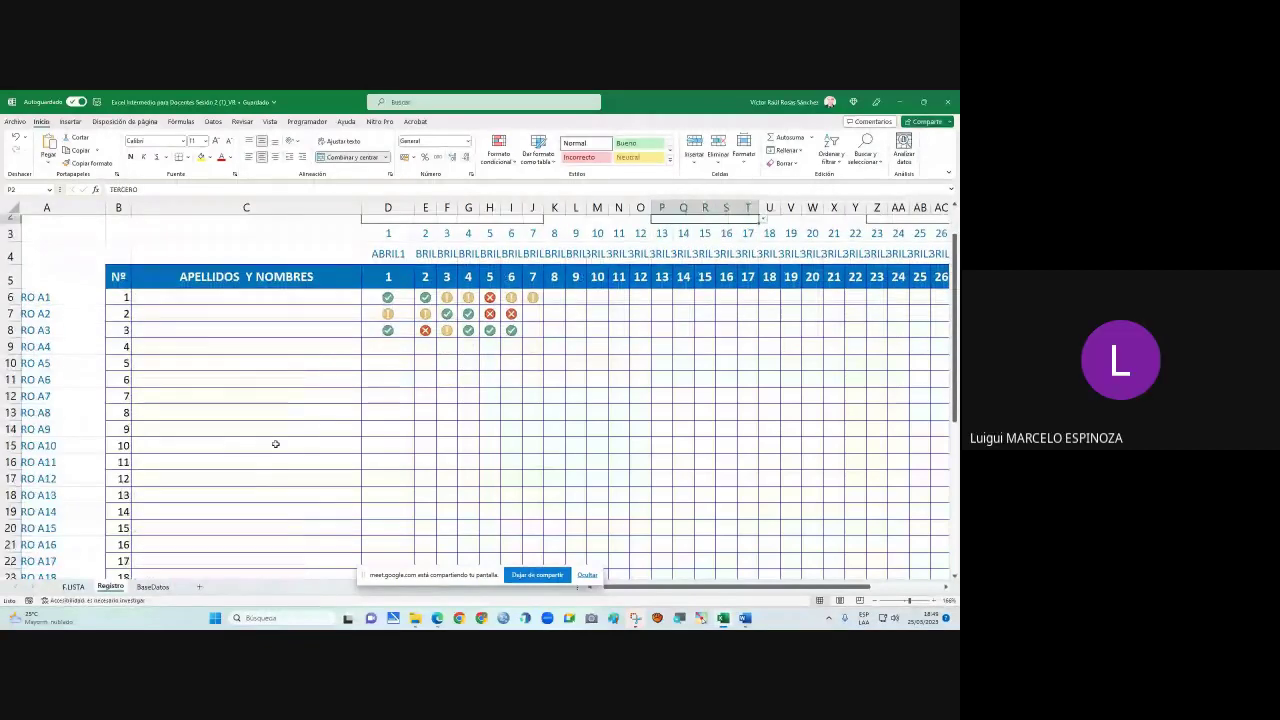
pyautogui.scroll(1, 275, 443)
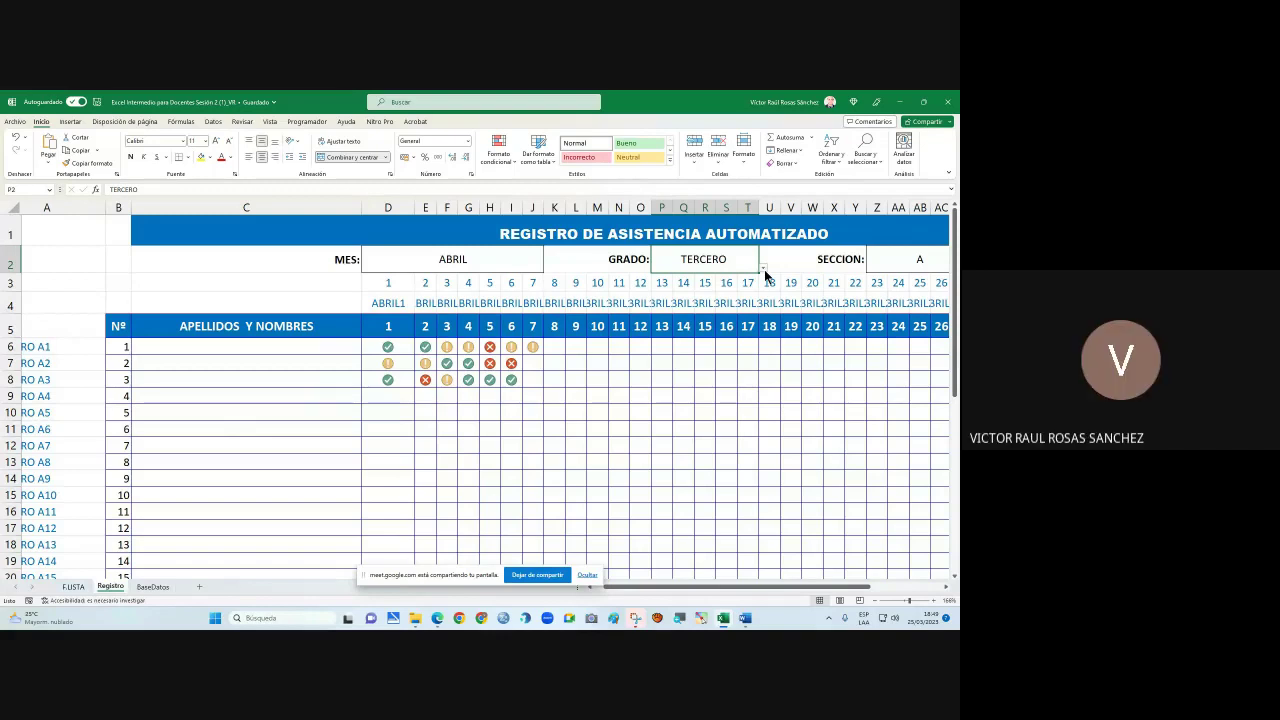
pyautogui.scroll(-4, 507, 422)
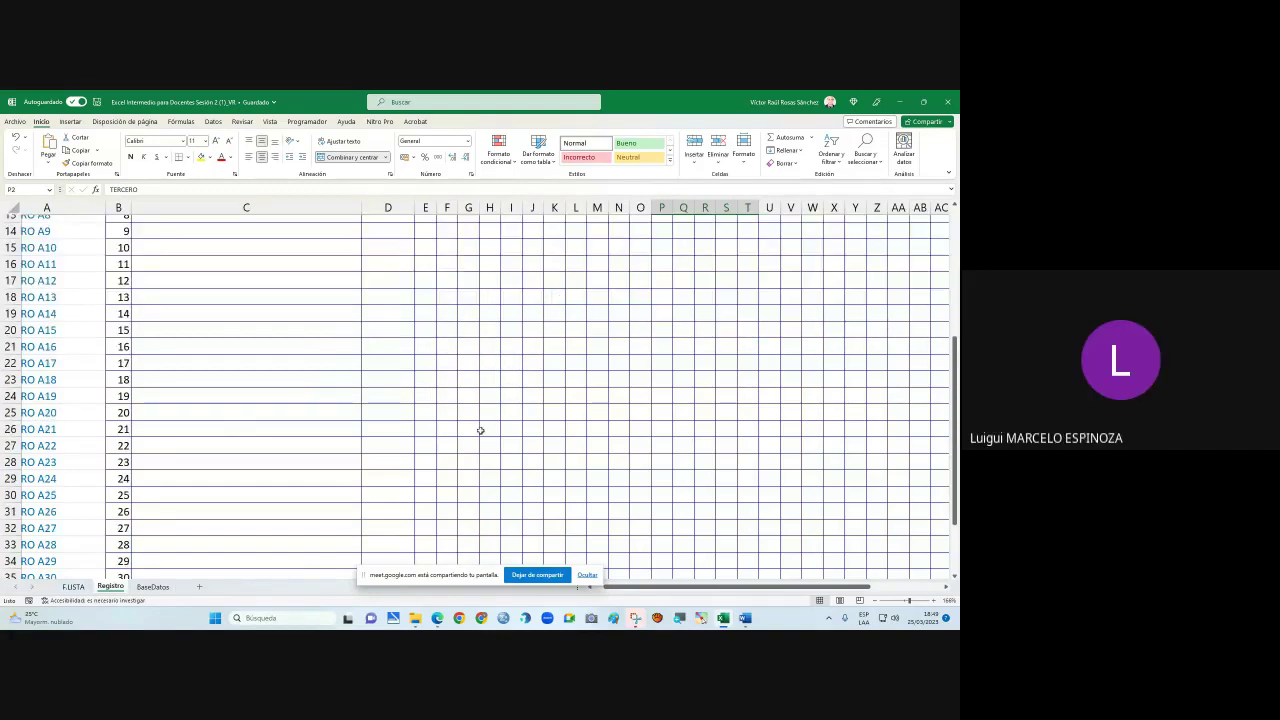
pyautogui.click(150, 587)
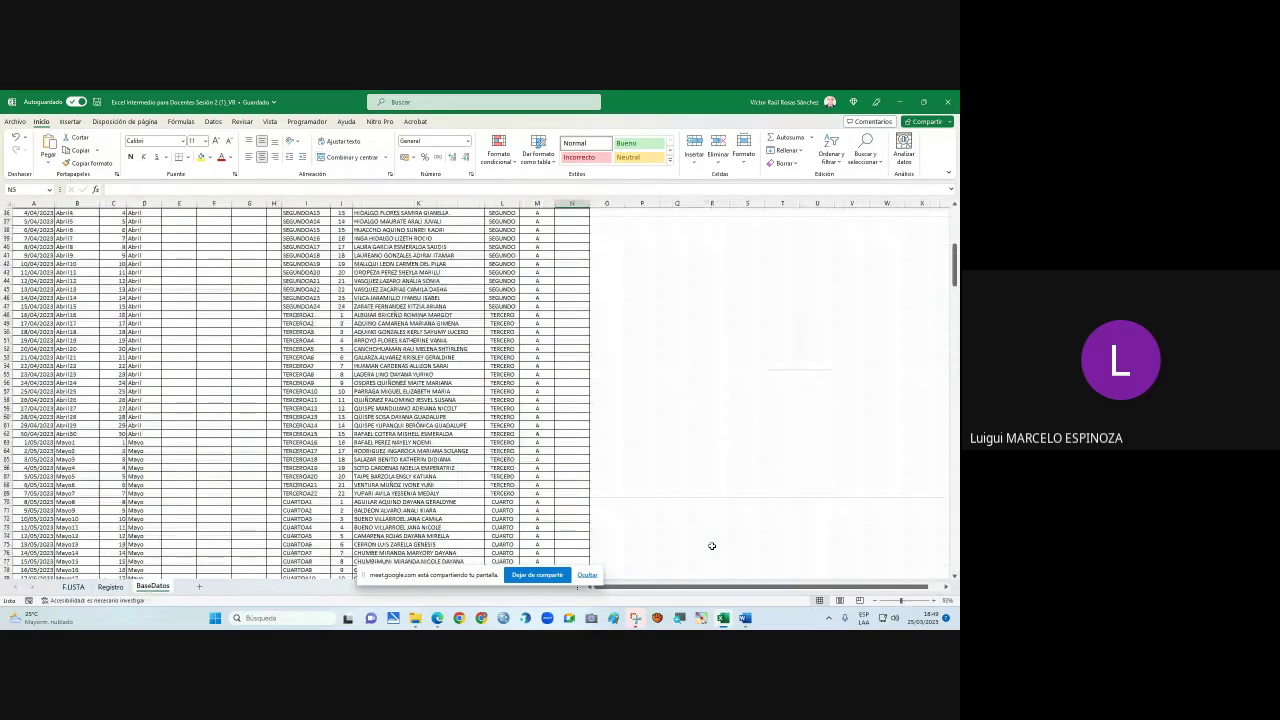
pyautogui.scroll(6, 711, 545)
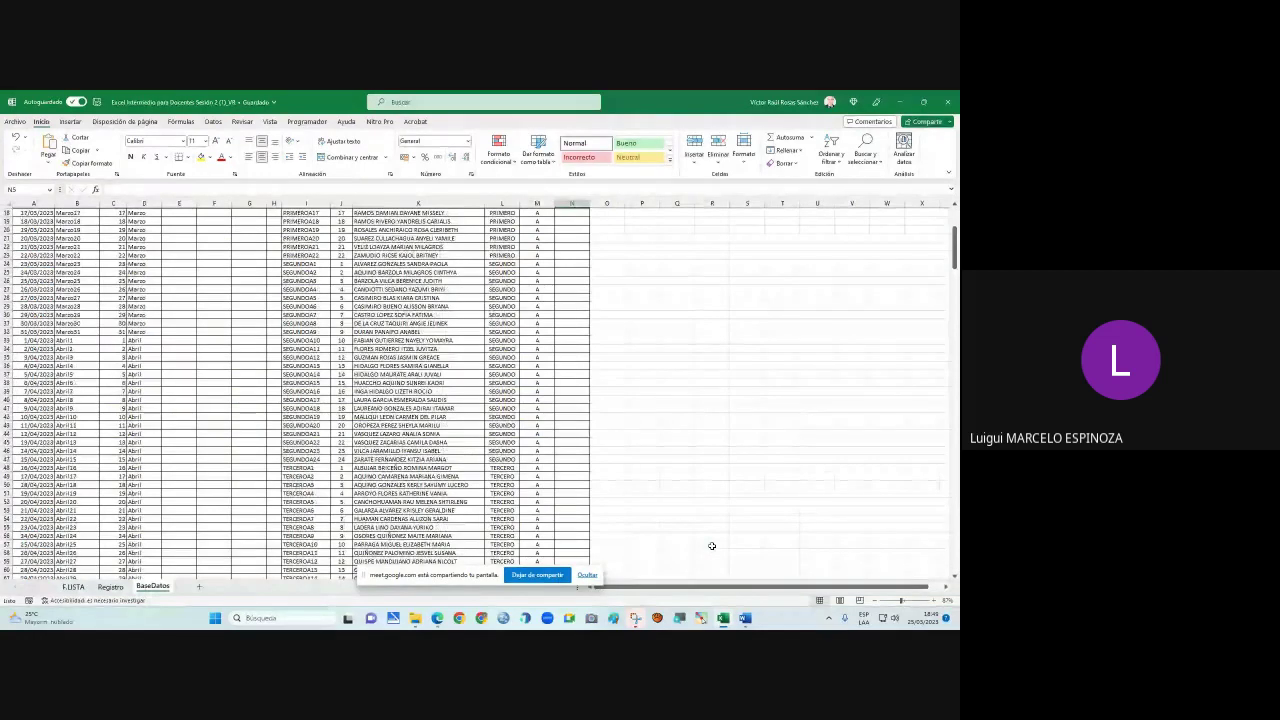
pyautogui.scroll(6, 711, 545)
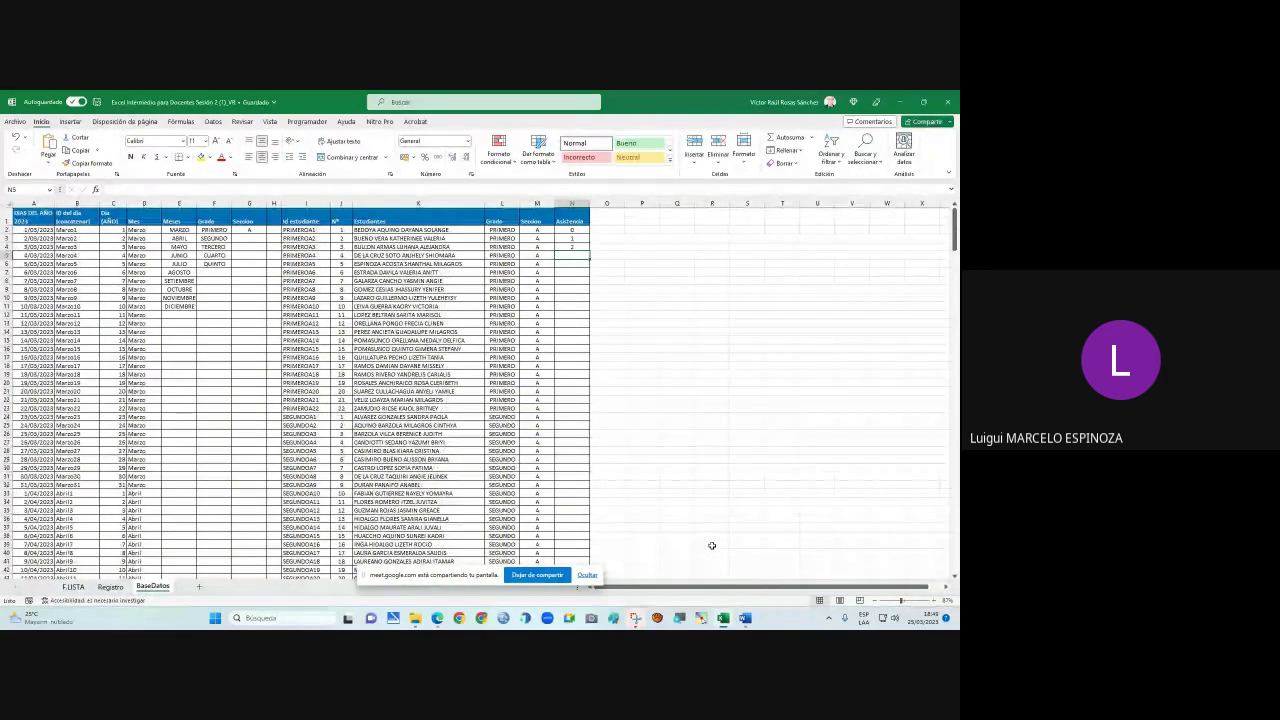
pyautogui.click(911, 599)
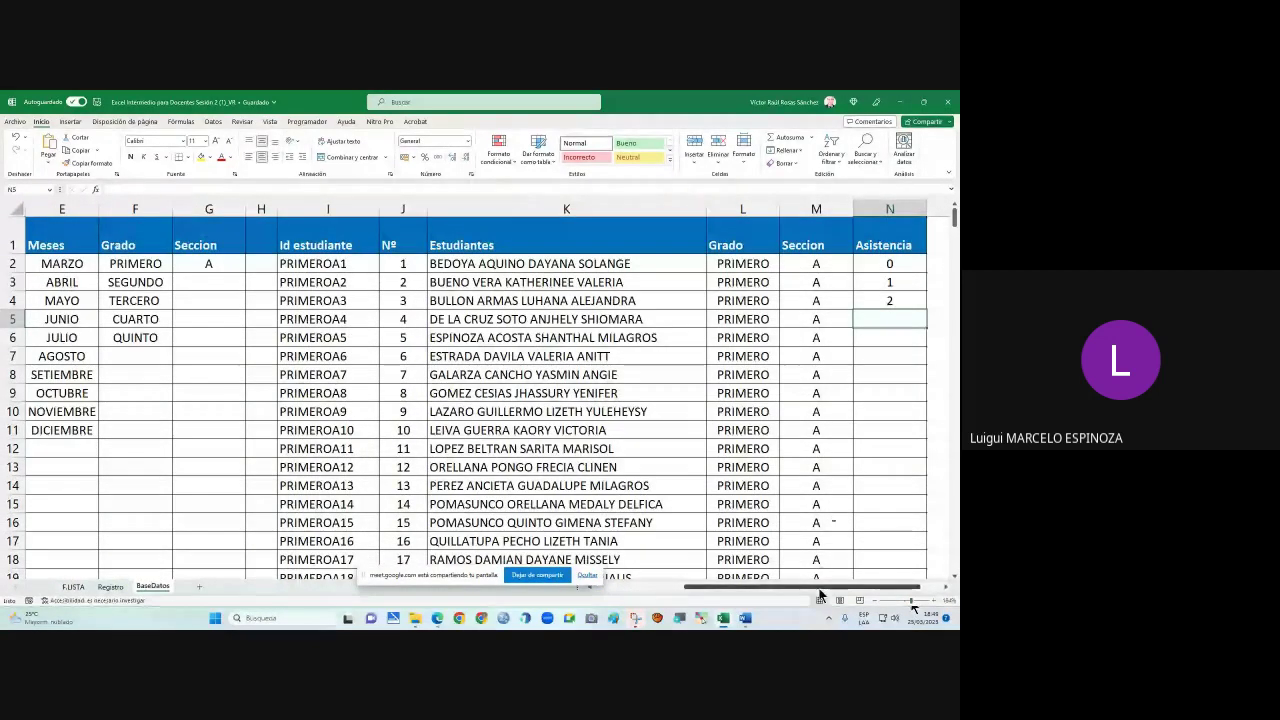
pyautogui.scroll(-2, 833, 540)
pyautogui.scroll(-2, 833, 550)
pyautogui.scroll(-2, 833, 550)
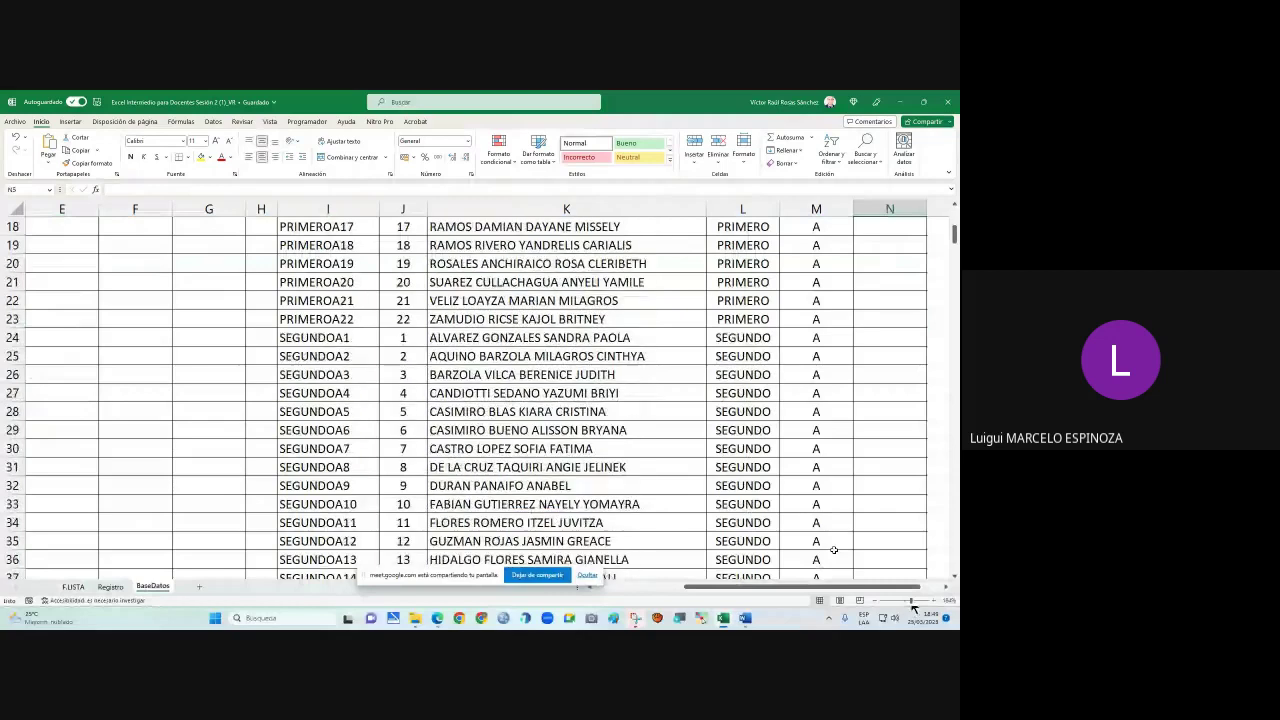
pyautogui.scroll(-2, 833, 550)
pyautogui.scroll(-3, 833, 550)
pyautogui.scroll(-2, 833, 550)
pyautogui.scroll(-2, 833, 550)
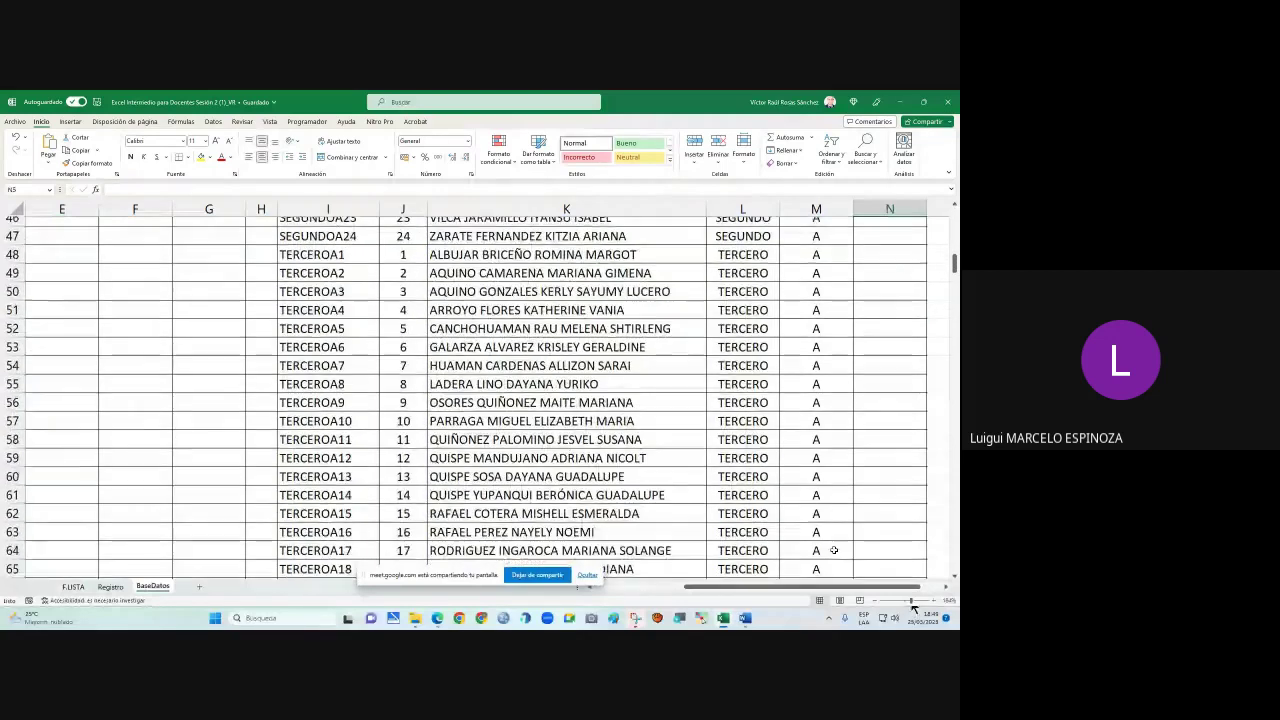
pyautogui.scroll(-2, 833, 550)
pyautogui.scroll(-1, 833, 550)
pyautogui.scroll(-2, 833, 550)
pyautogui.scroll(-1, 833, 550)
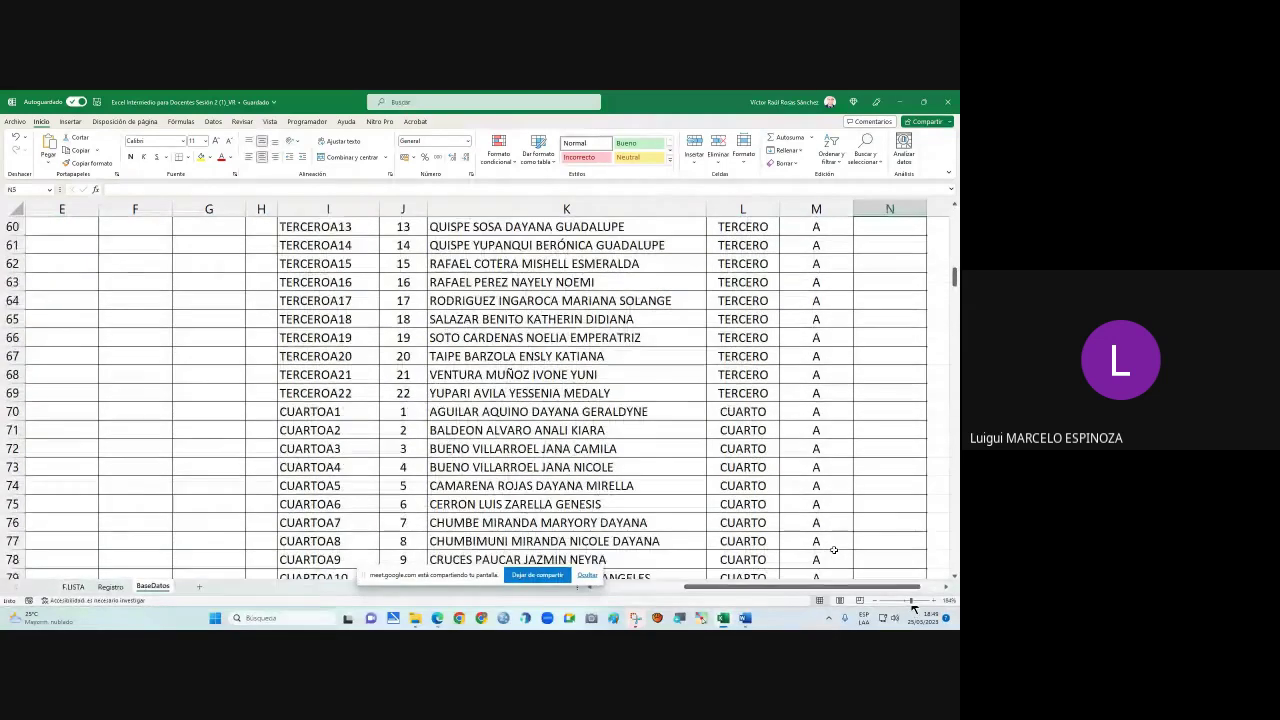
pyautogui.scroll(-1, 833, 550)
pyautogui.scroll(-1, 833, 550)
pyautogui.scroll(-1, 833, 550)
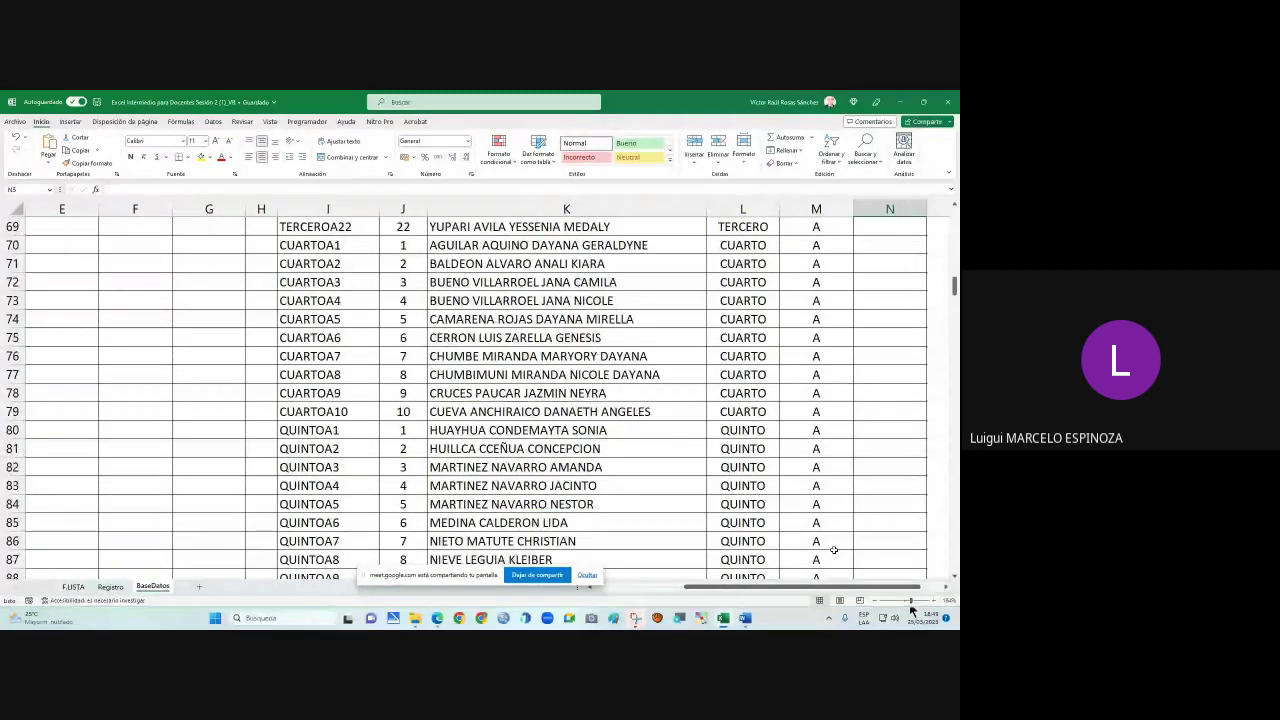
pyautogui.scroll(-2, 833, 550)
pyautogui.scroll(-1, 833, 550)
pyautogui.scroll(-1, 833, 550)
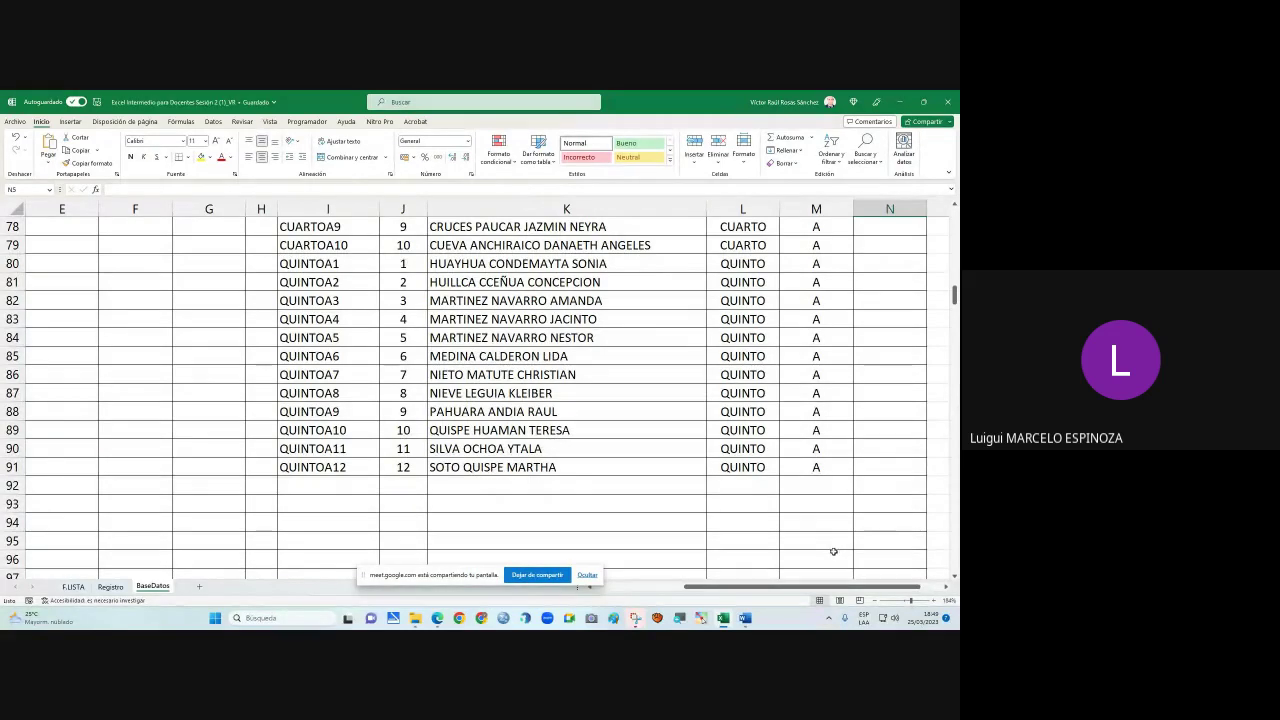
pyautogui.scroll(6, 833, 551)
pyautogui.scroll(7, 828, 552)
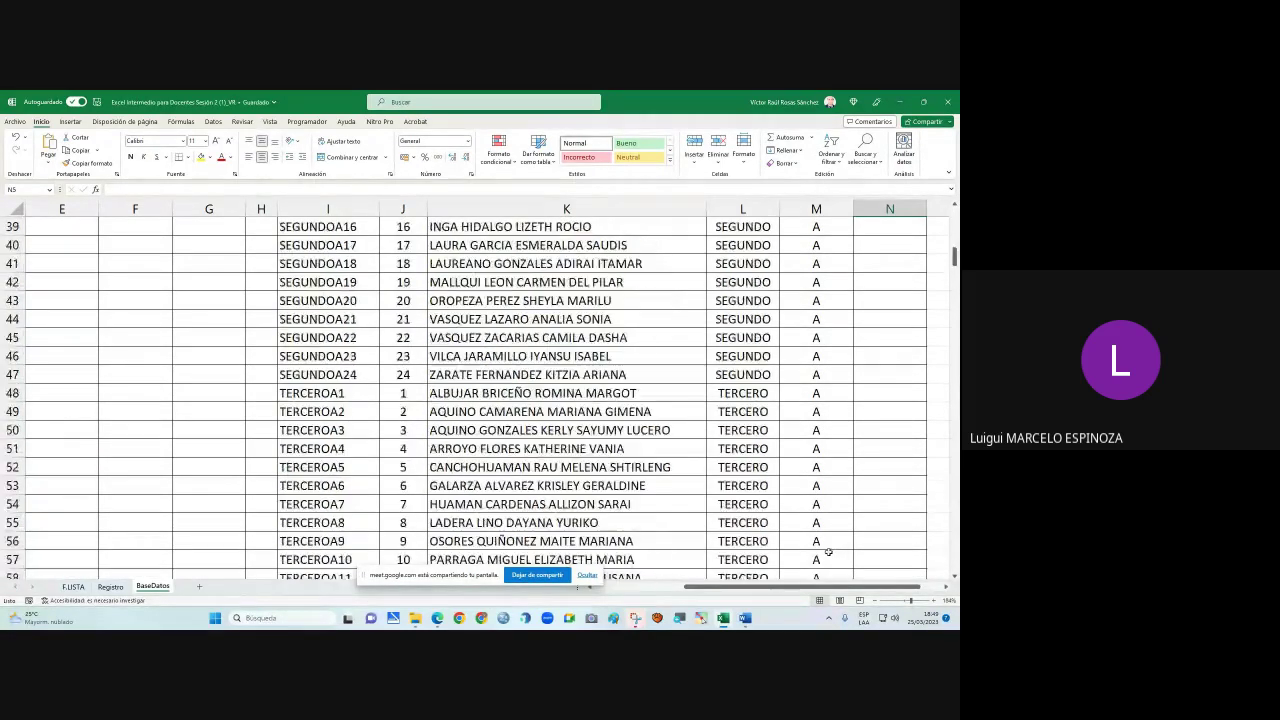
pyautogui.scroll(2, 828, 552)
pyautogui.scroll(6, 825, 549)
pyautogui.scroll(2, 820, 545)
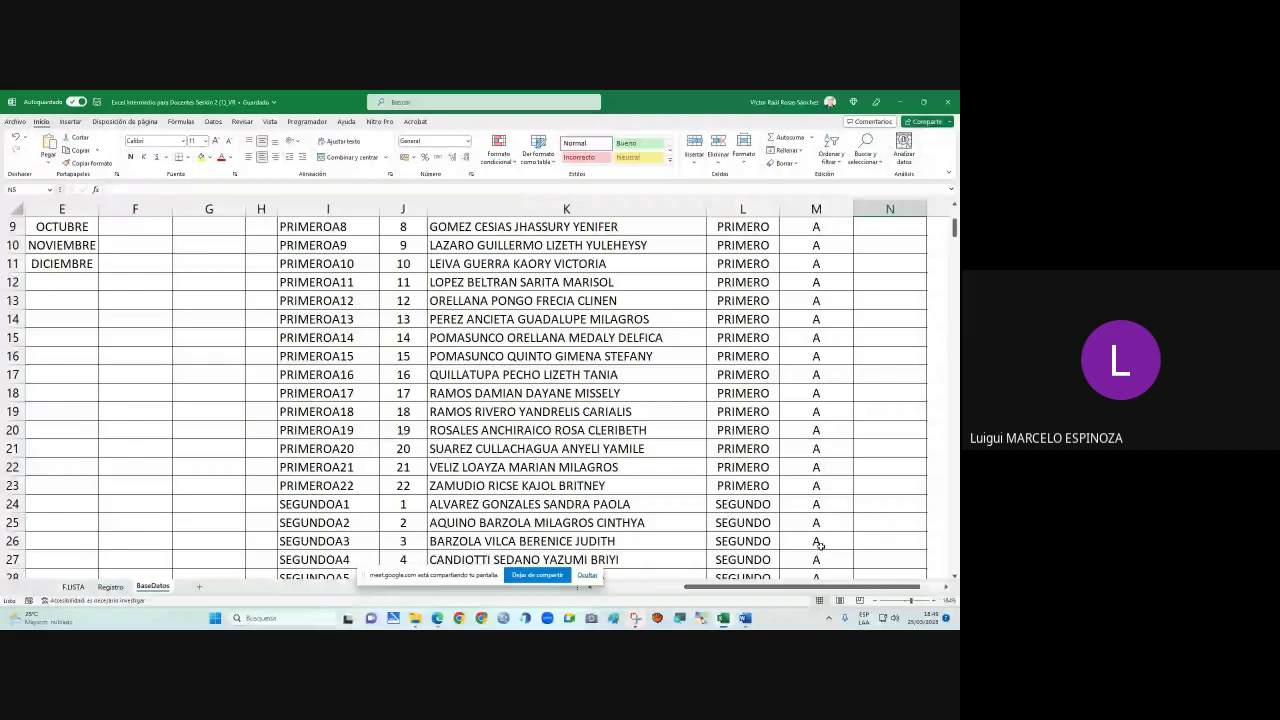
pyautogui.scroll(3, 820, 545)
# - On the Registro sheet, show C6's SI.ND(BUSCARV) lookup formula in-cell and confirm it unchanged
pyautogui.click(107, 588)
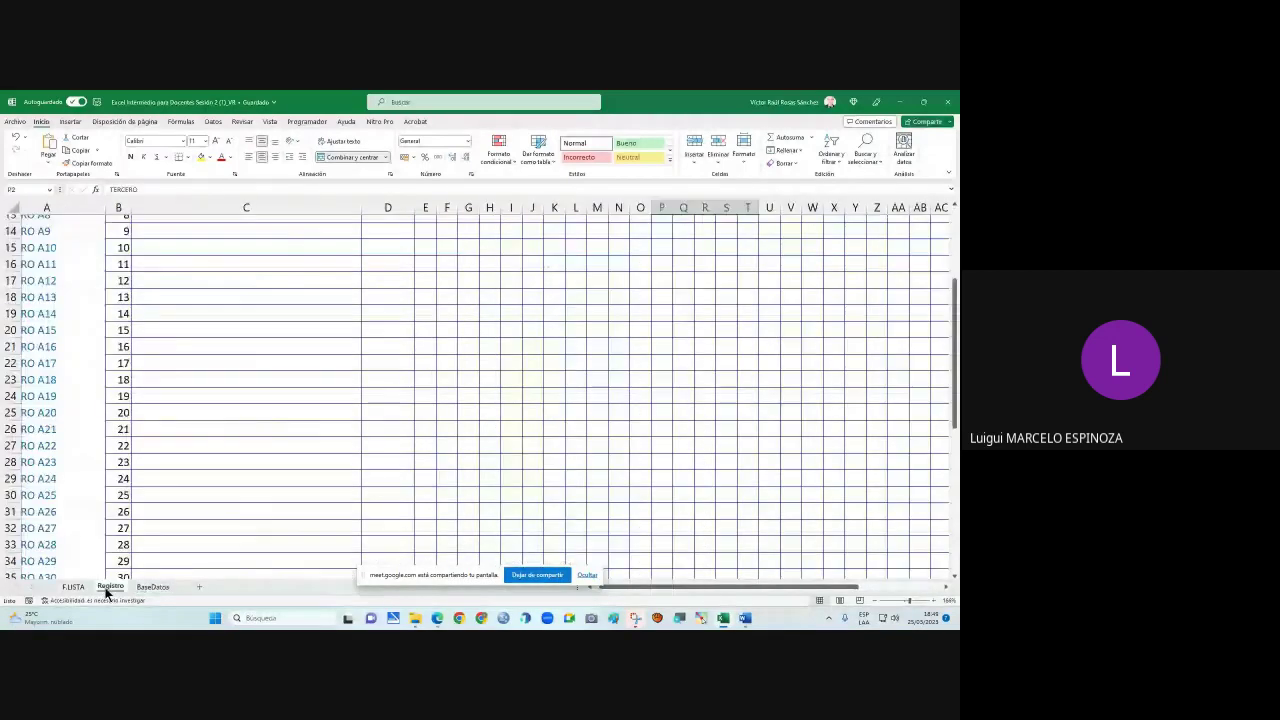
pyautogui.scroll(5, 300, 515)
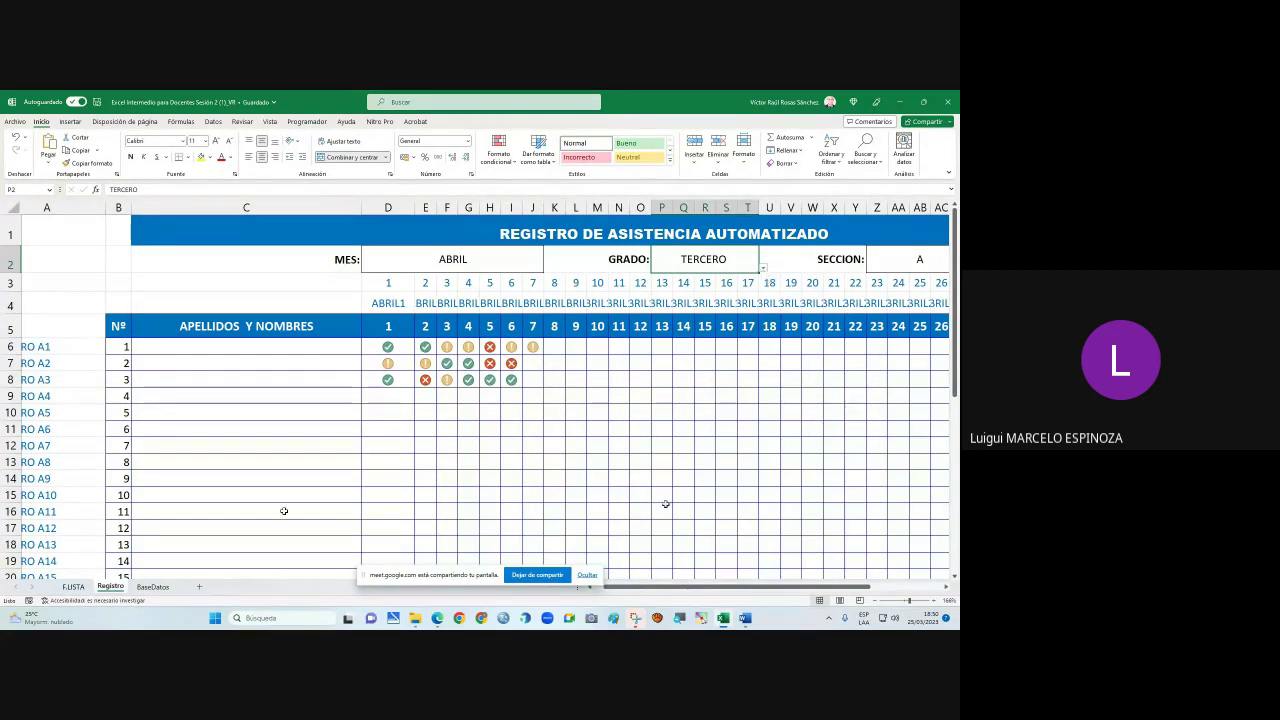
pyautogui.moveTo(627, 584); pyautogui.dragTo(603, 586)
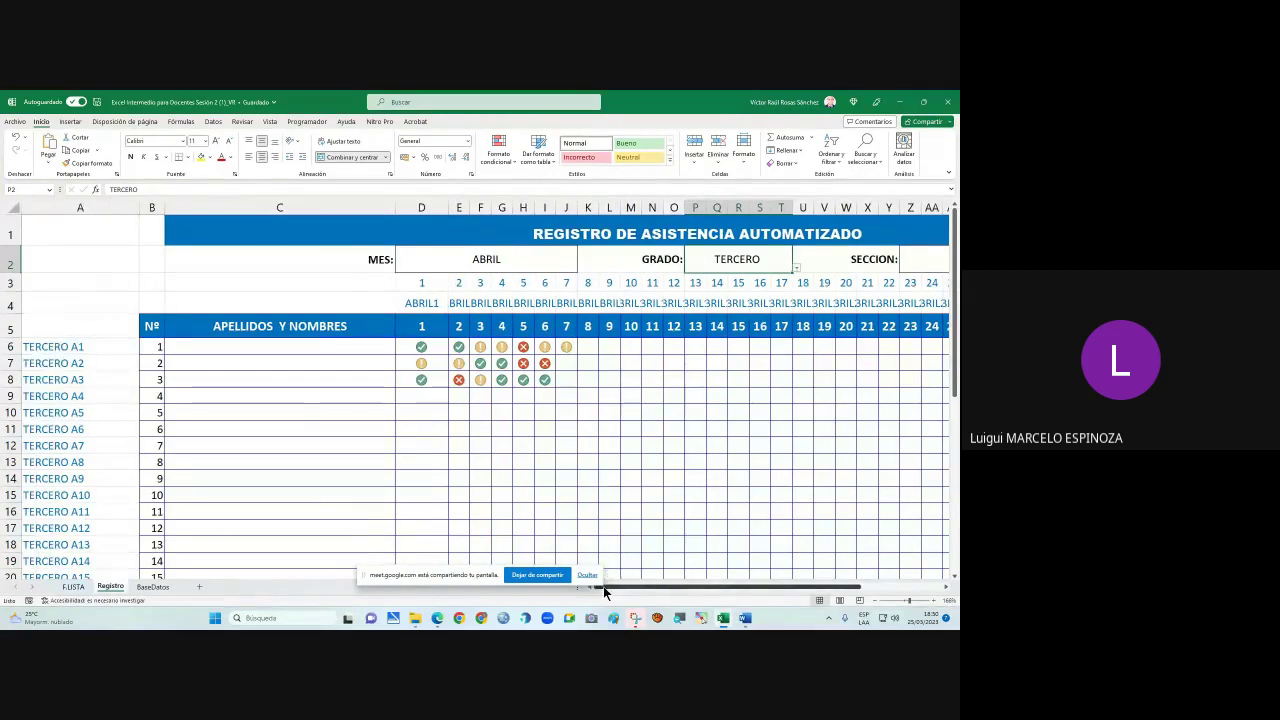
pyautogui.click(197, 349)
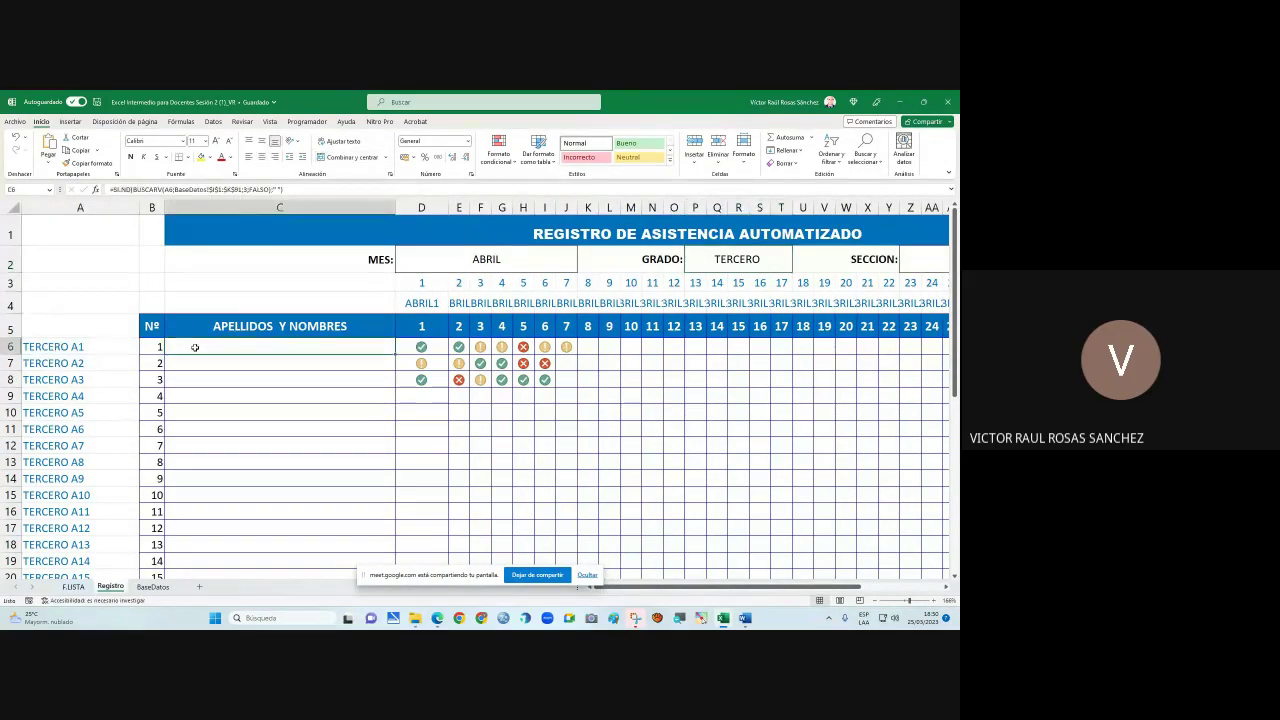
pyautogui.doubleClick(197, 347)
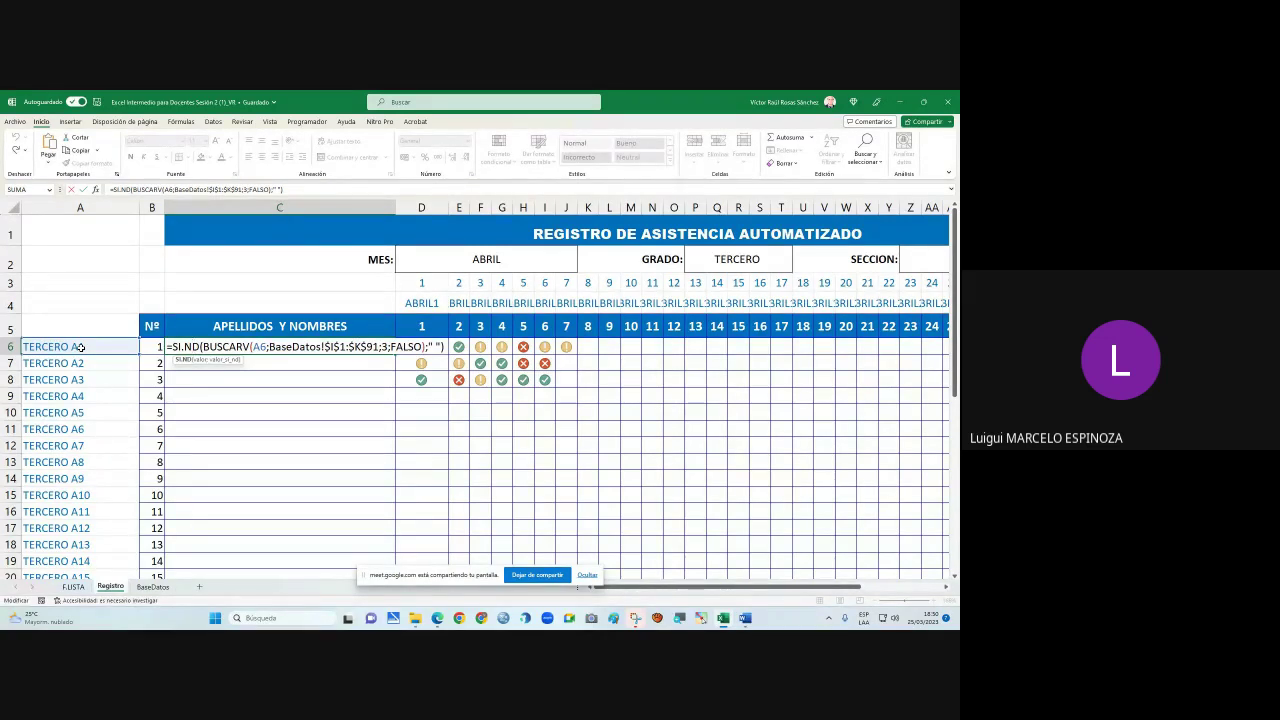
pyautogui.hotkey('ctrl', 'Return')
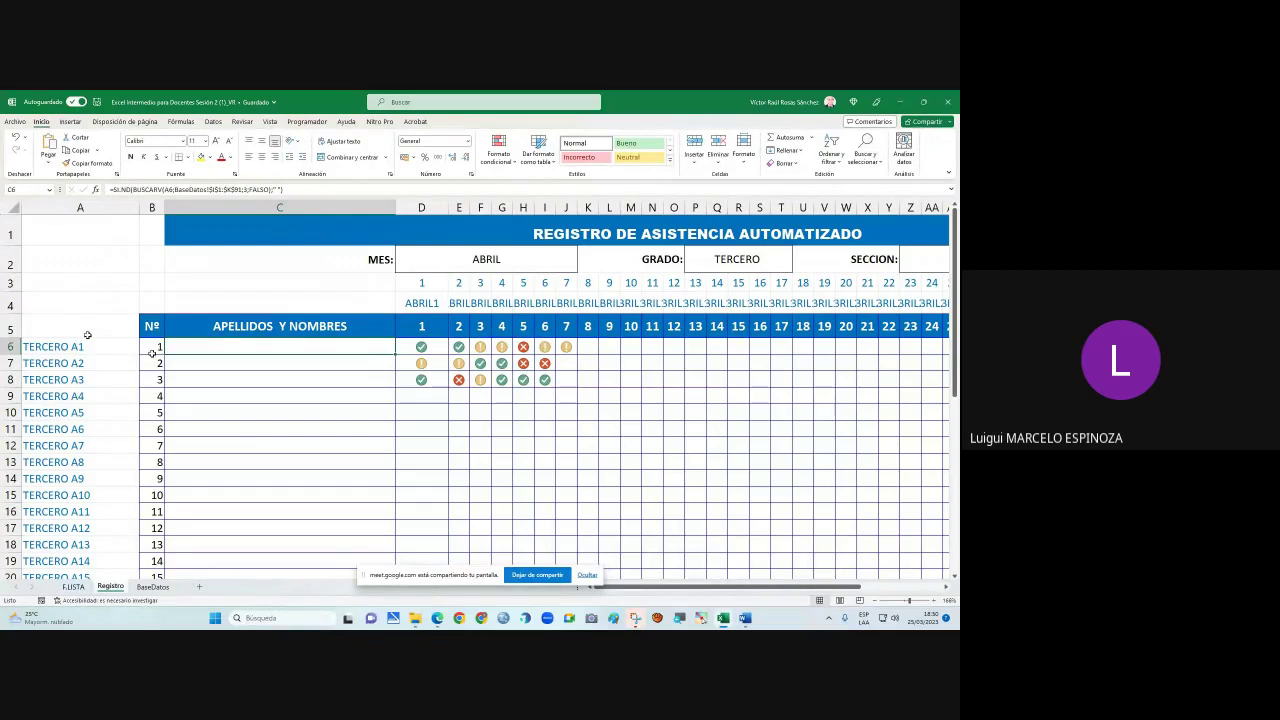
# - Select A6's CONCATENAR formula, zoom the sheet in, and launch the annotation tool
pyautogui.click(87, 347)
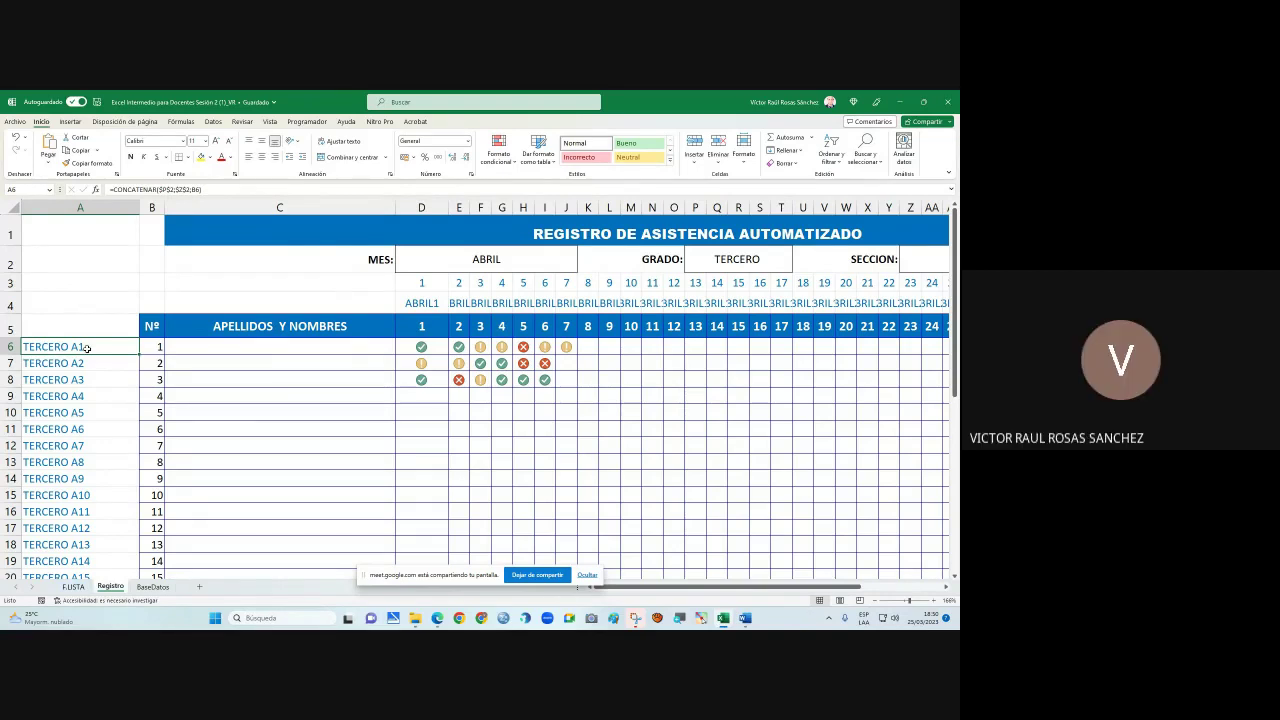
pyautogui.click(914, 599)
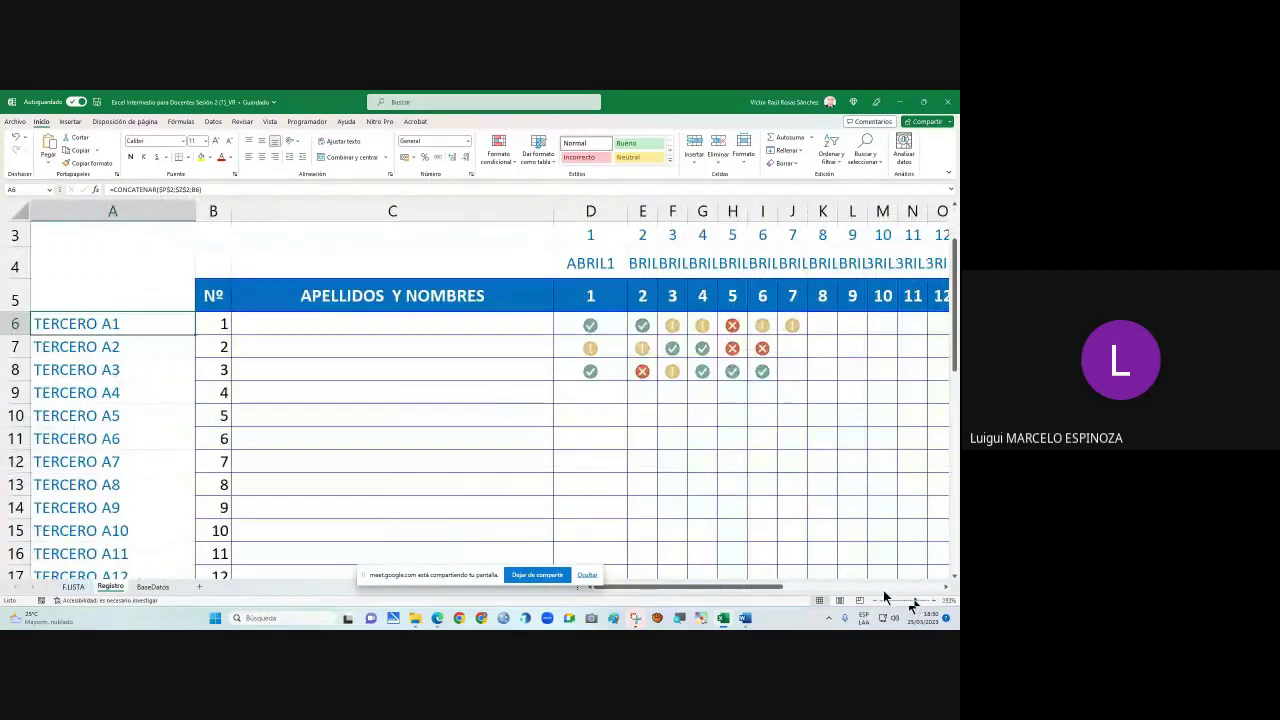
pyautogui.scroll(1, 360, 400)
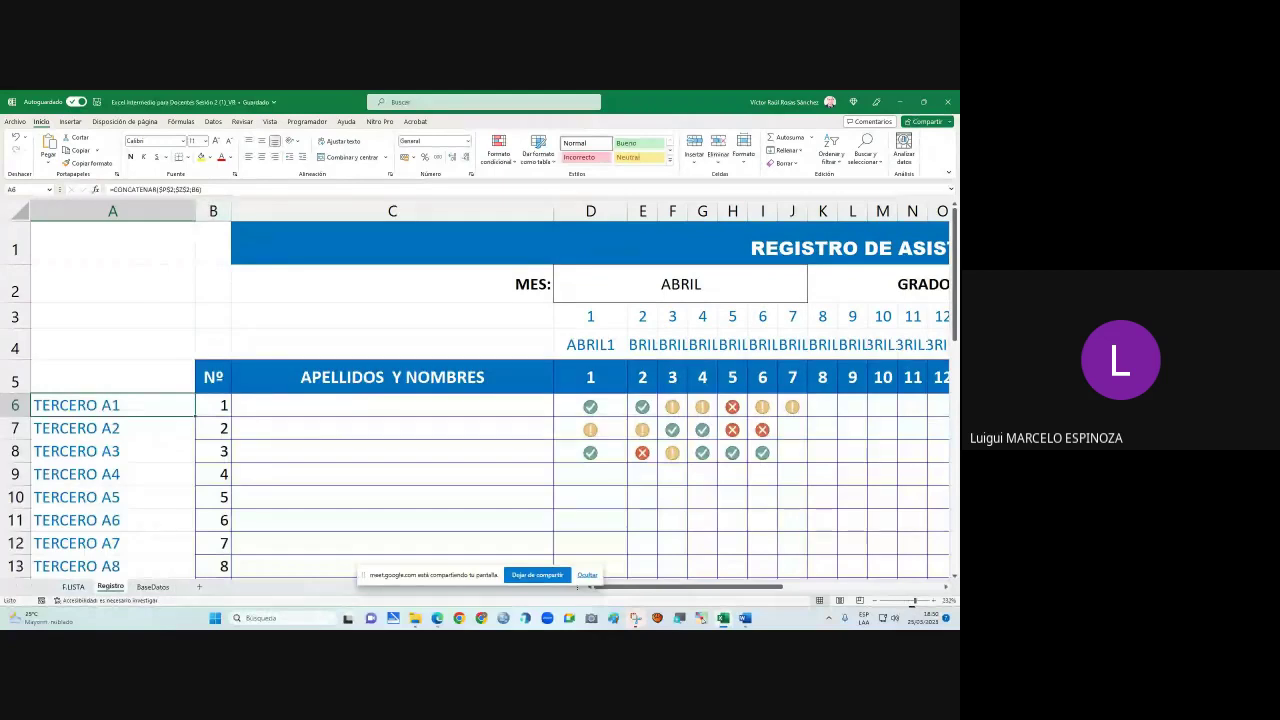
pyautogui.click(703, 619)
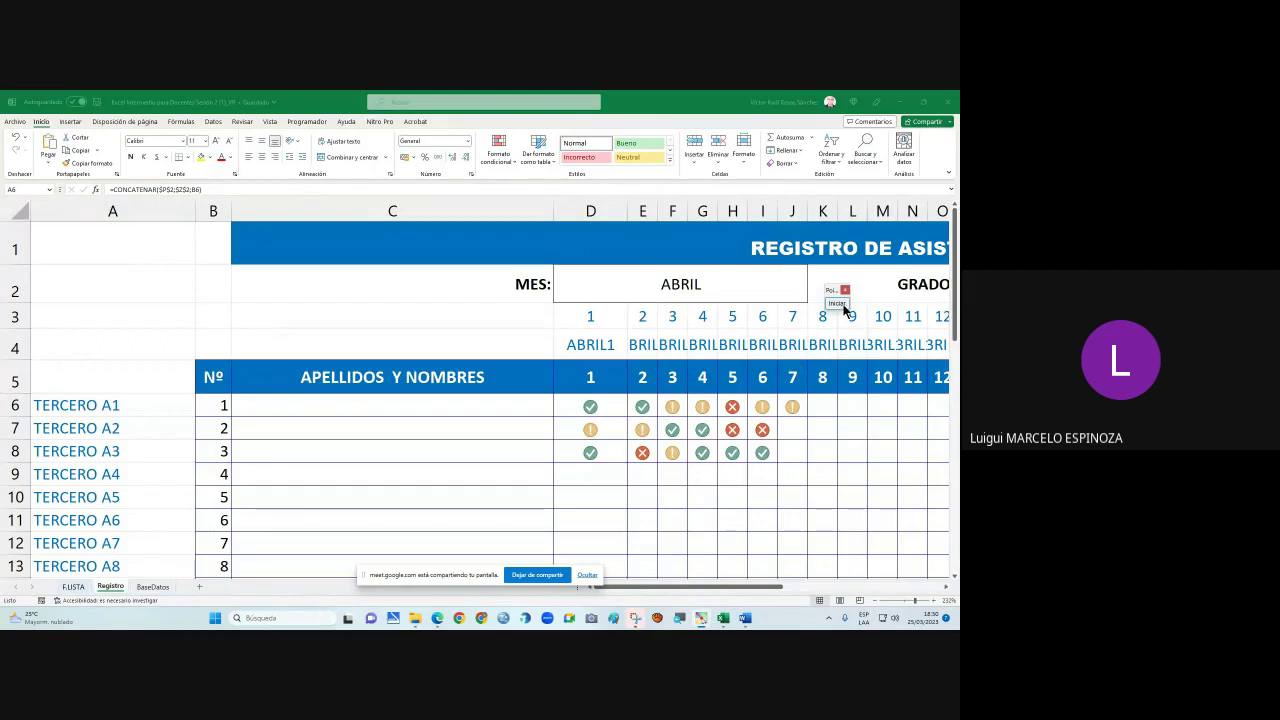
# - Draw a red box around the formula area and magnify the APELLIDOS Y NOMBRES header
pyautogui.click(836, 302)
pyautogui.moveTo(88, 166); pyautogui.dragTo(249, 216)
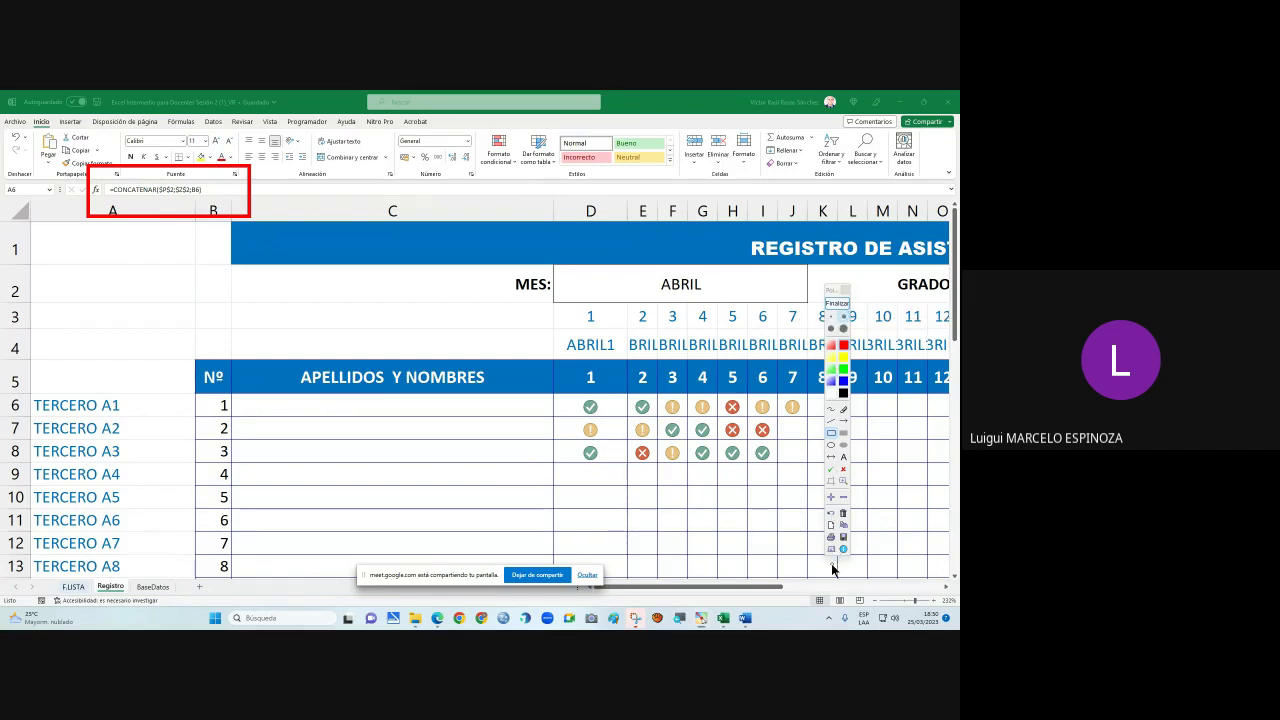
pyautogui.click(831, 498)
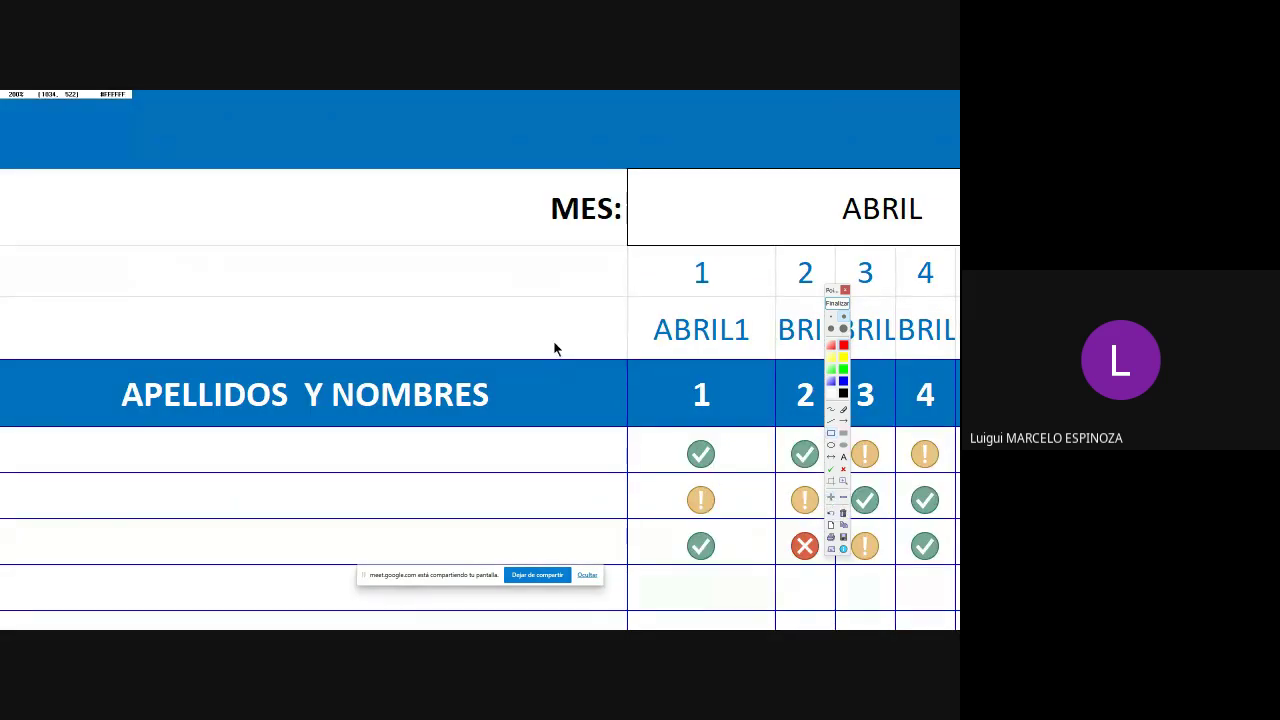
pyautogui.click(285, 333)
pyautogui.click(285, 310)
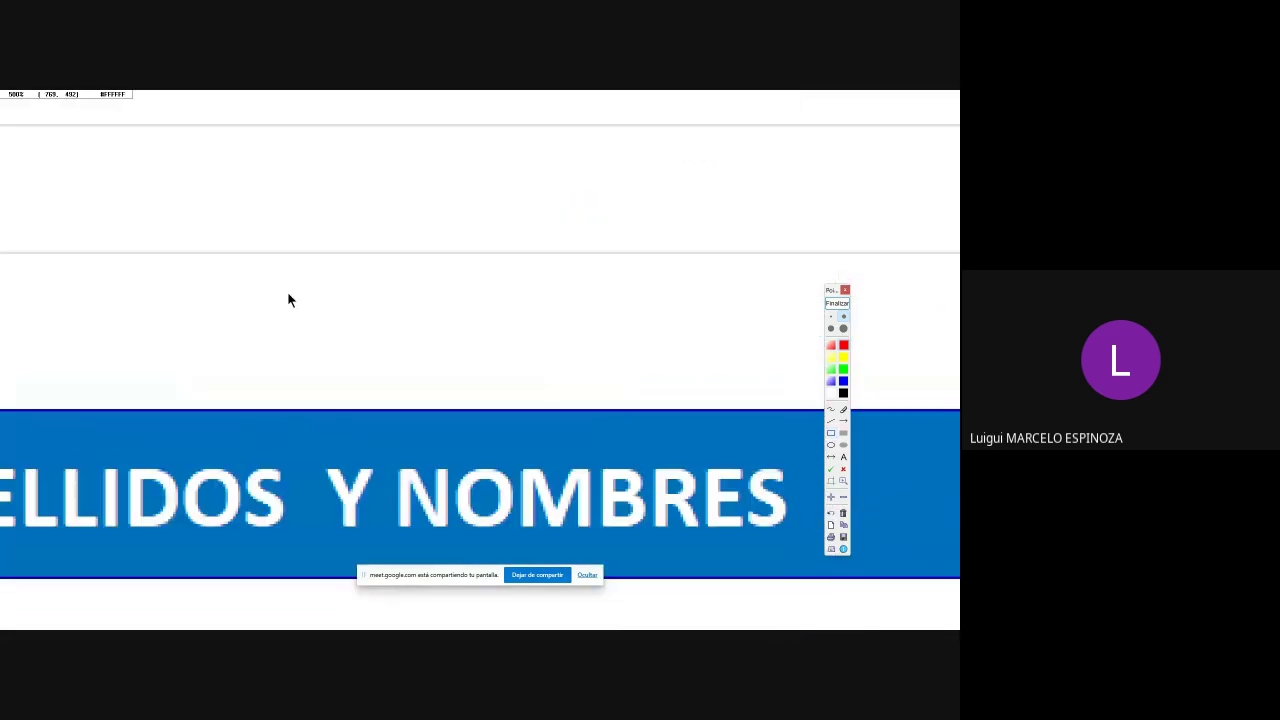
pyautogui.click(286, 284)
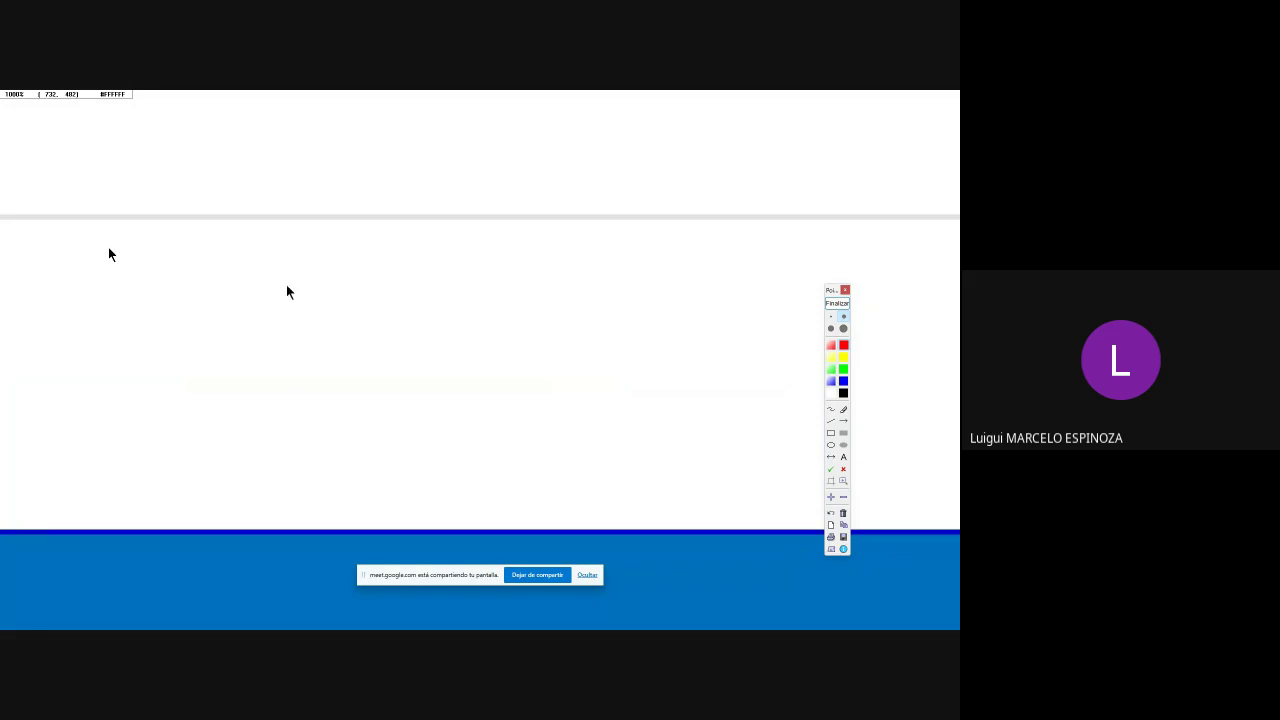
pyautogui.rightClick(443, 335)
pyautogui.rightClick(443, 342)
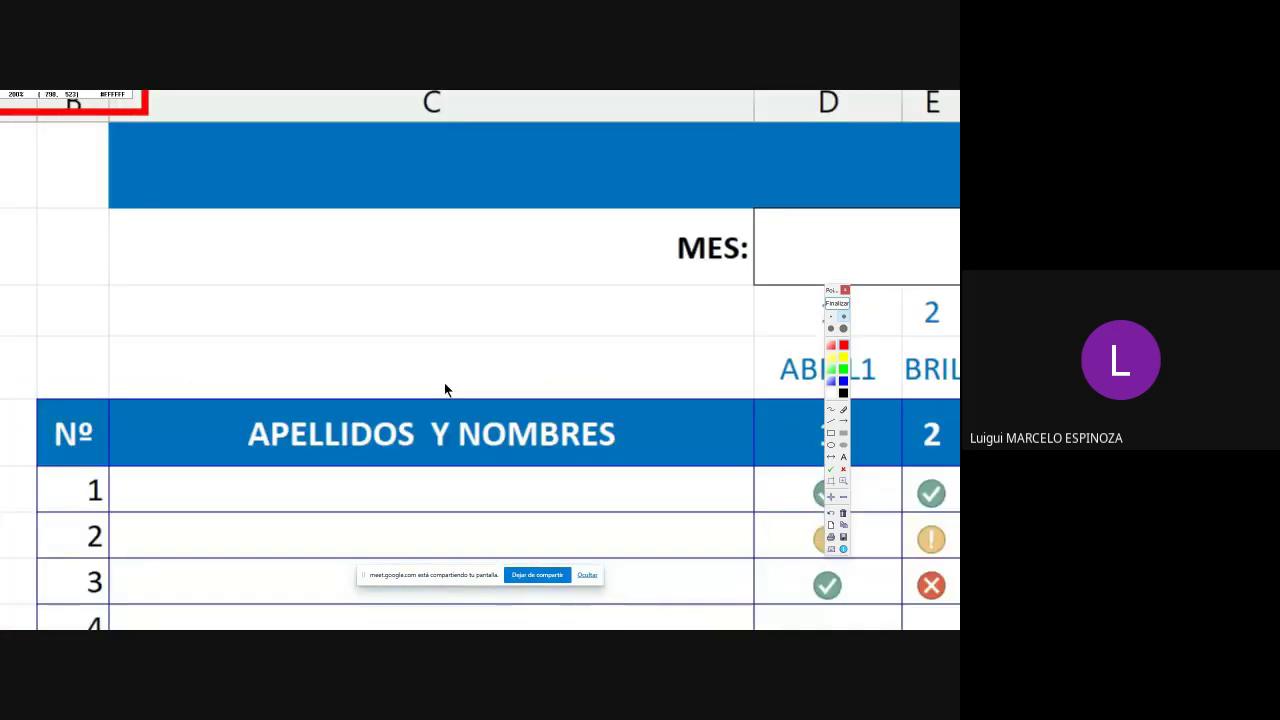
pyautogui.rightClick(444, 381)
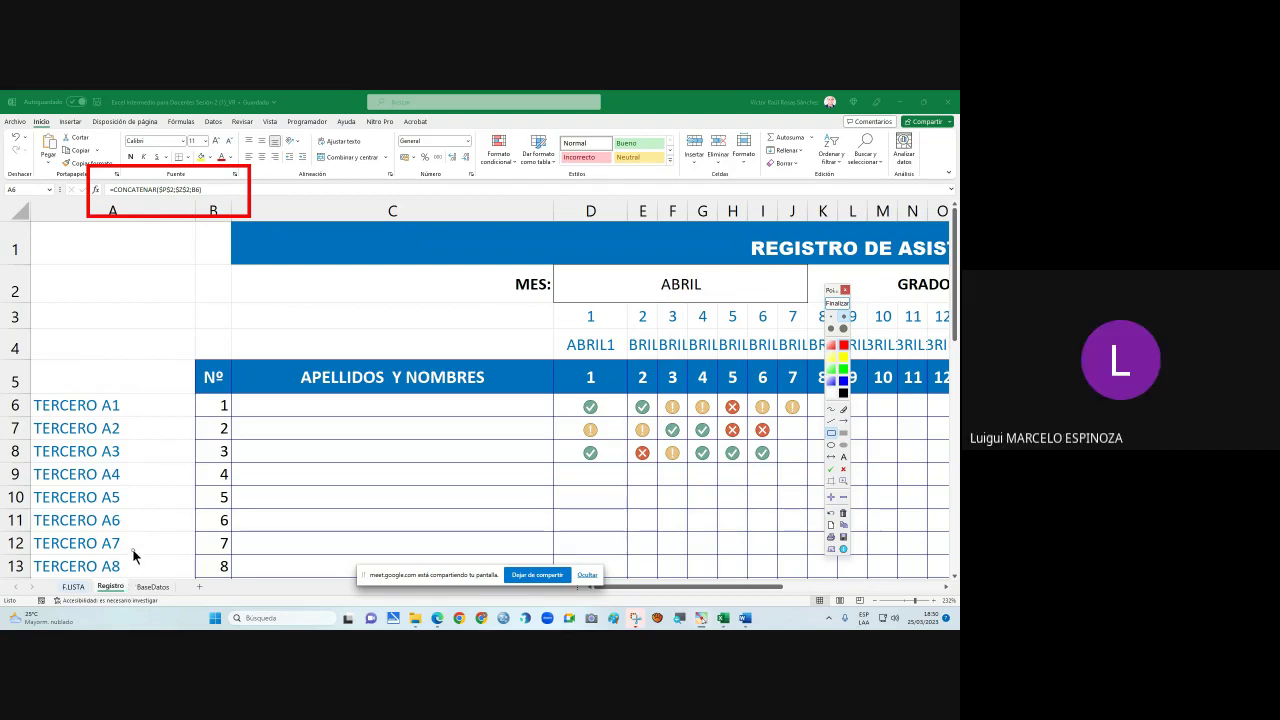
# - Clear the red markup, then scroll down to row 40 and back to the top
pyautogui.press('Escape')
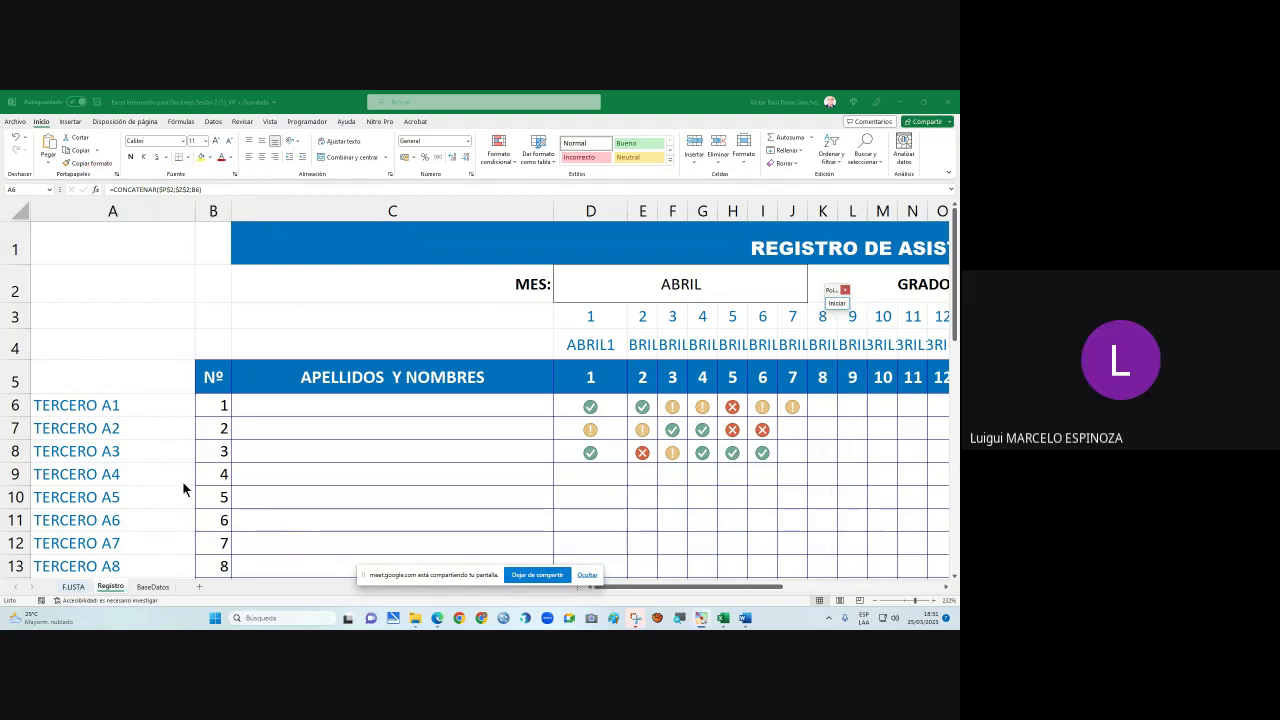
pyautogui.scroll(-2, 170, 486)
pyautogui.scroll(-5, 164, 490)
pyautogui.scroll(-5, 164, 490)
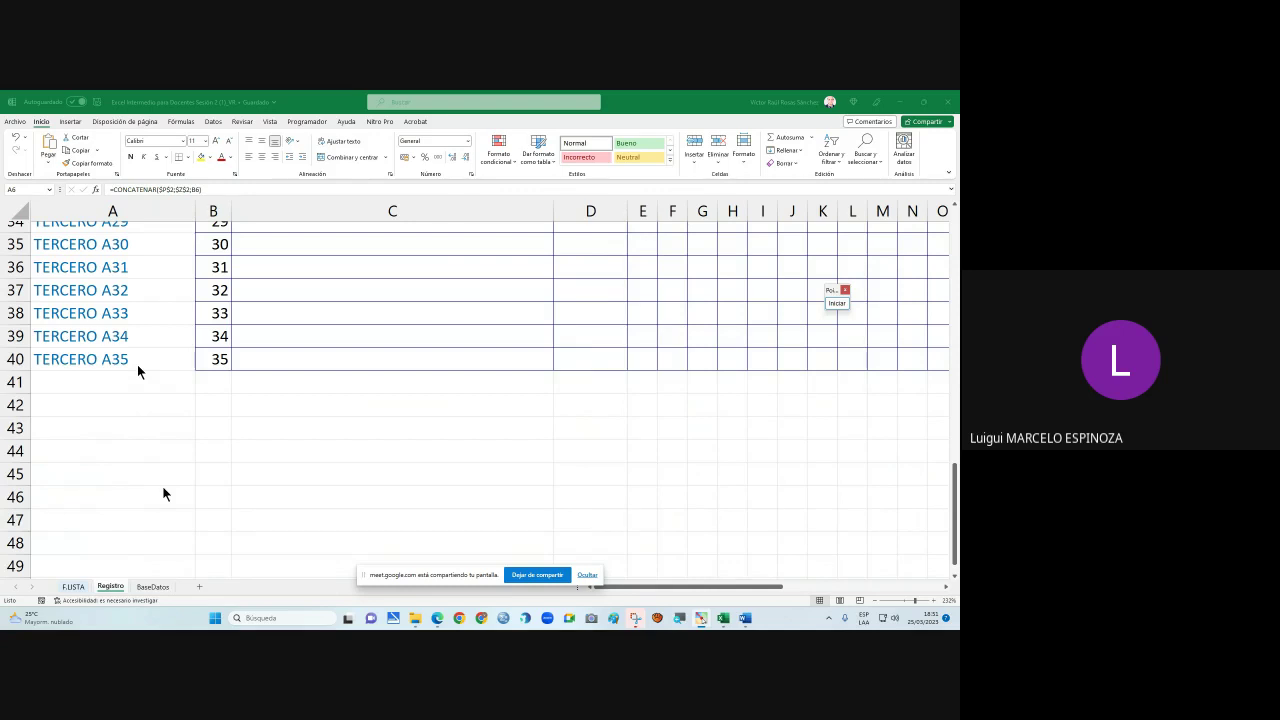
pyautogui.scroll(3, 138, 370)
pyautogui.scroll(4, 138, 370)
pyautogui.scroll(3, 138, 370)
pyautogui.scroll(1, 138, 370)
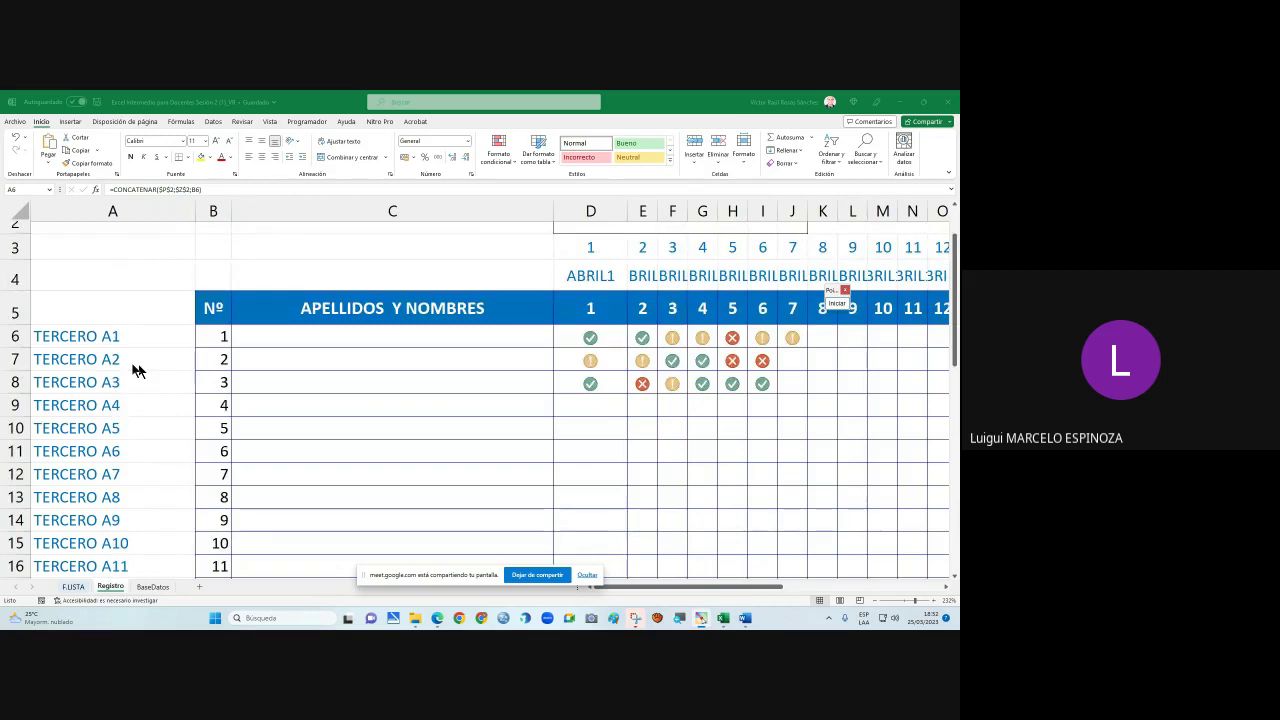
# - Select C6 and highlight part of its lookup formula in the formula bar
pyautogui.click(254, 337)
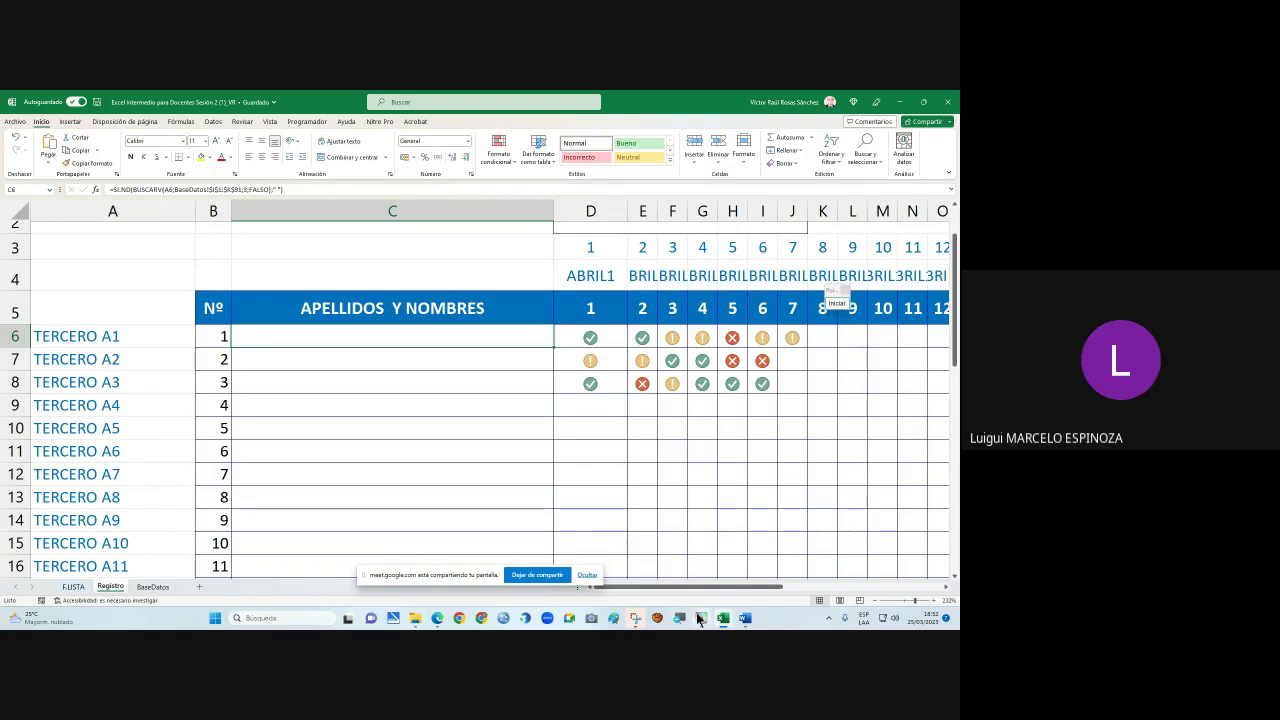
pyautogui.moveTo(703, 620)
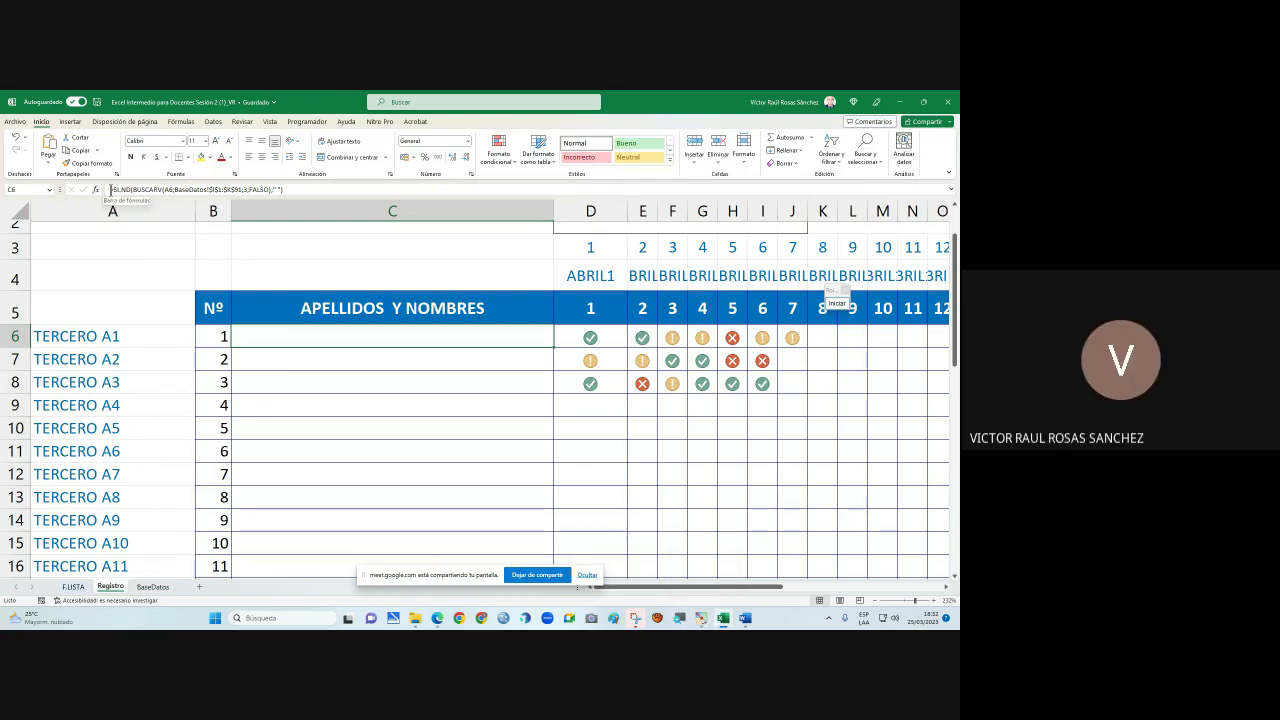
pyautogui.moveTo(110, 189); pyautogui.dragTo(172, 189)
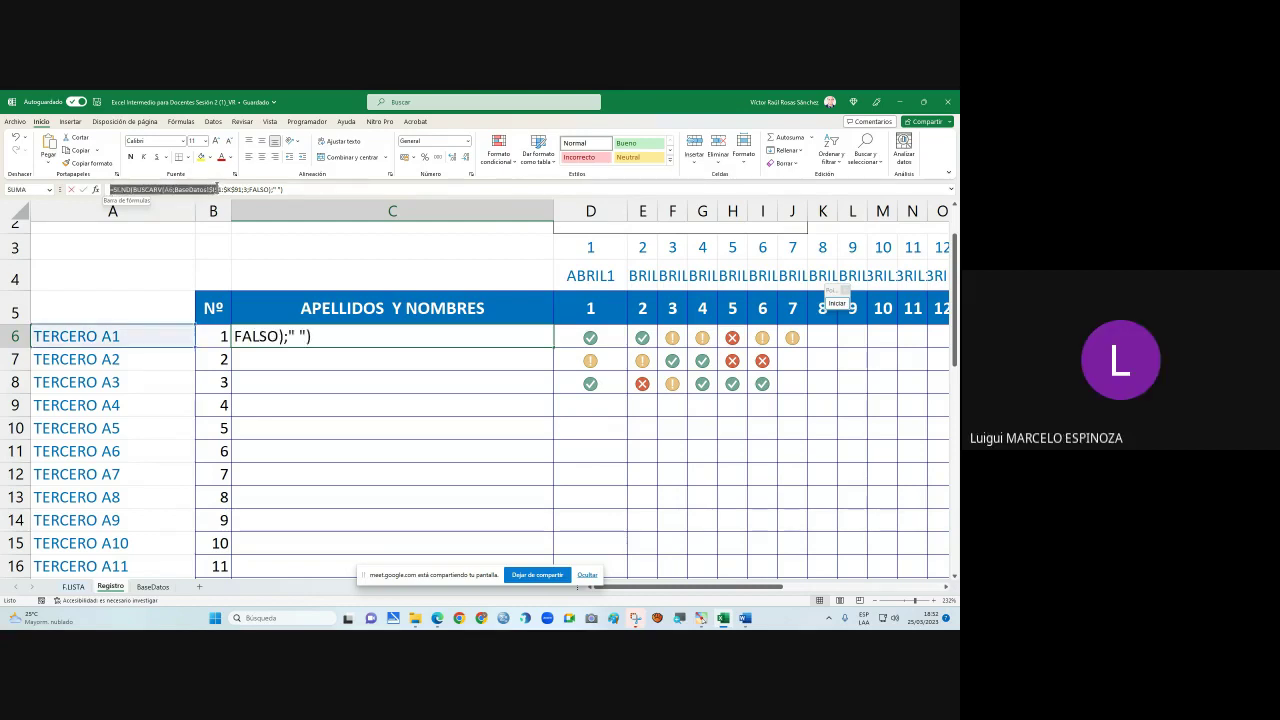
pyautogui.click(314, 190)
# - Copy A6's =CONCATENAR($P$2;$Z$2;B6) formula text from the formula bar
pyautogui.click(120, 336)
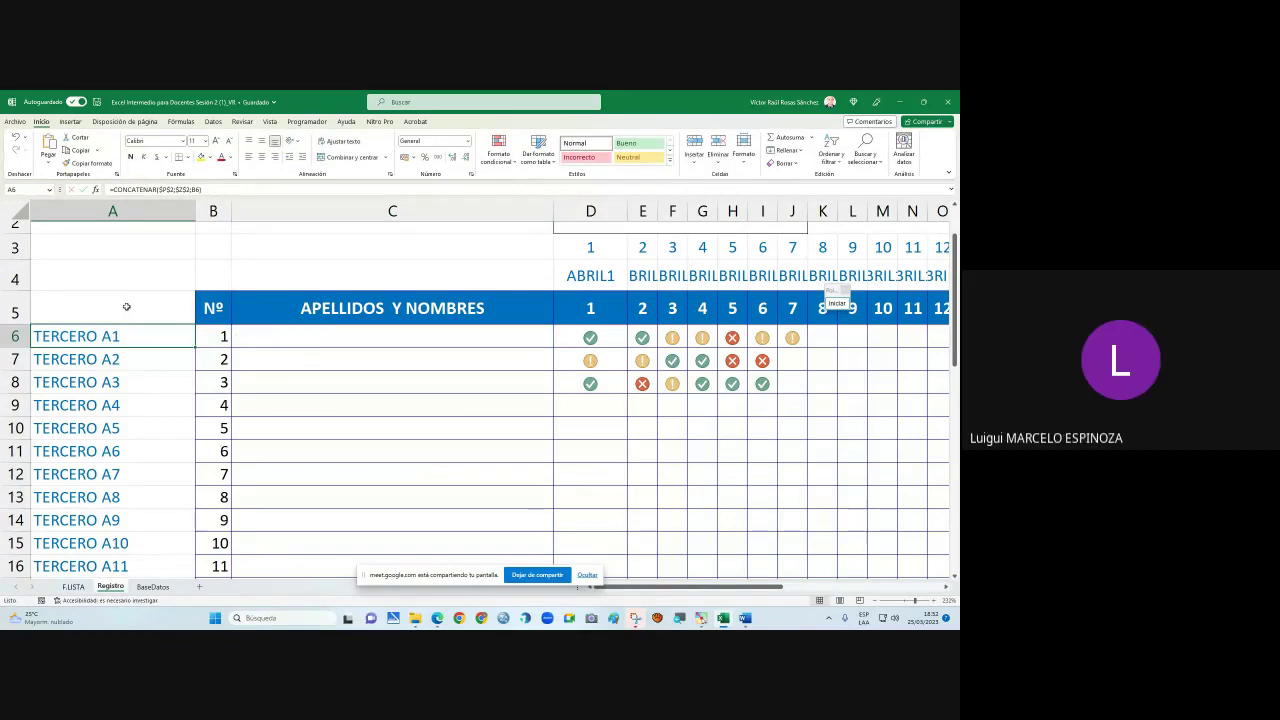
pyautogui.moveTo(219, 189); pyautogui.dragTo(112, 190)
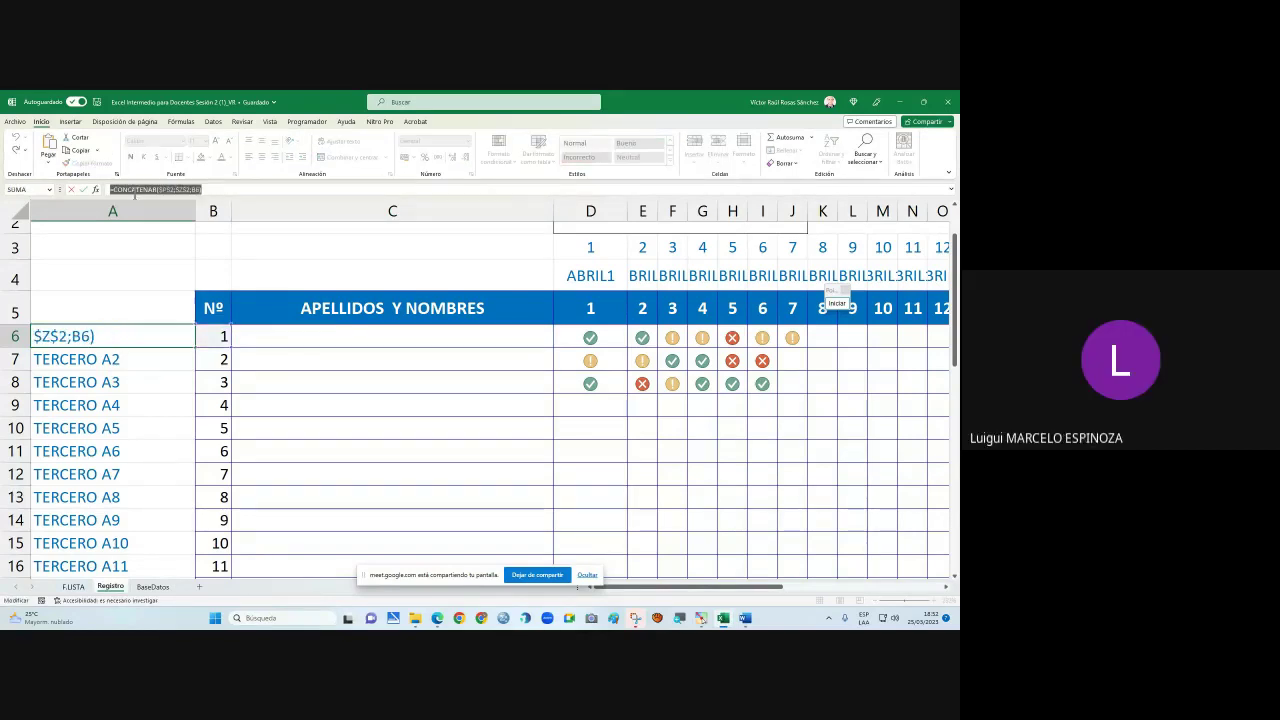
pyautogui.rightClick(142, 189)
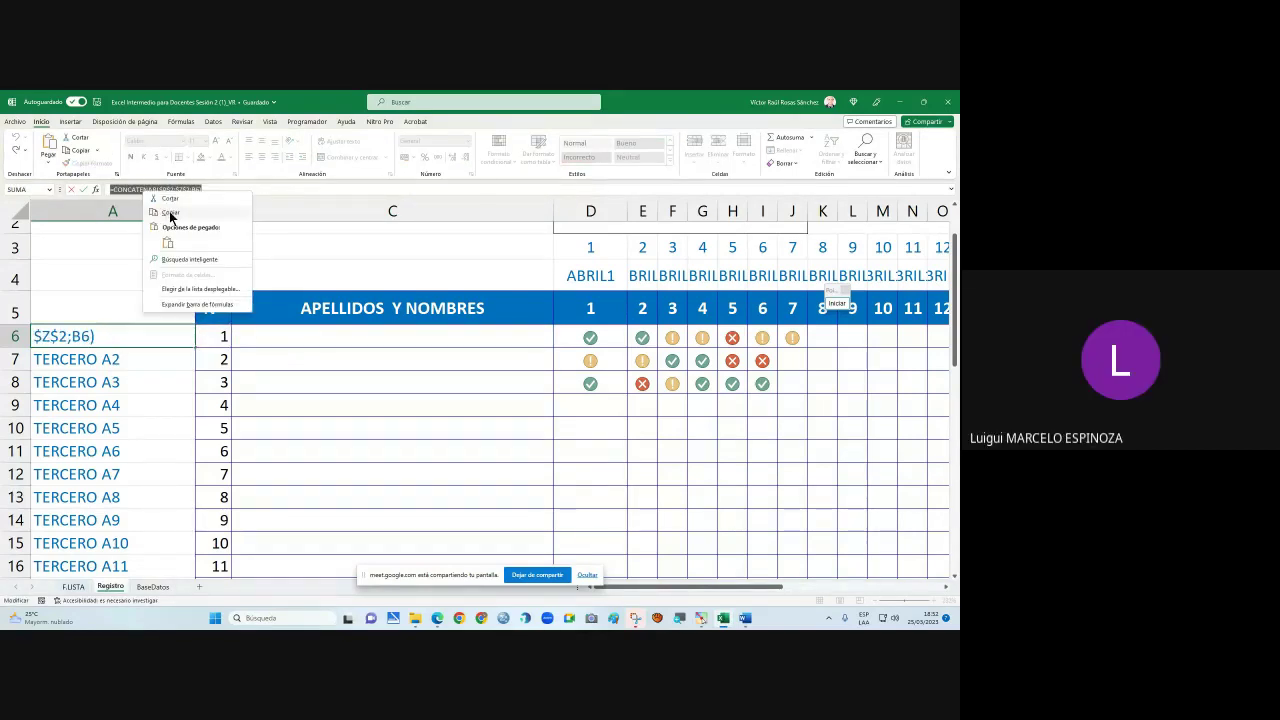
pyautogui.click(170, 213)
# - Paste =CONCATENAR($P$2;$Z$2;B6) into the Meet chat box and send it
pyautogui.moveTo(436, 620)
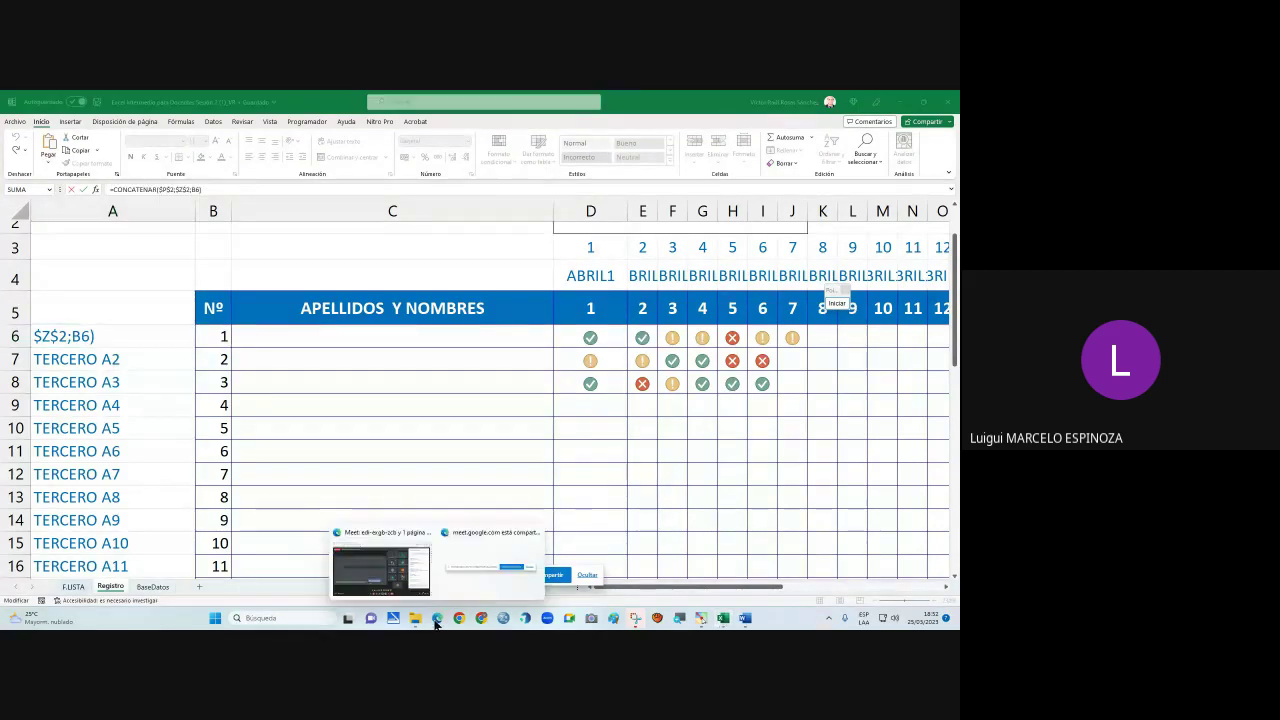
pyautogui.click(388, 580)
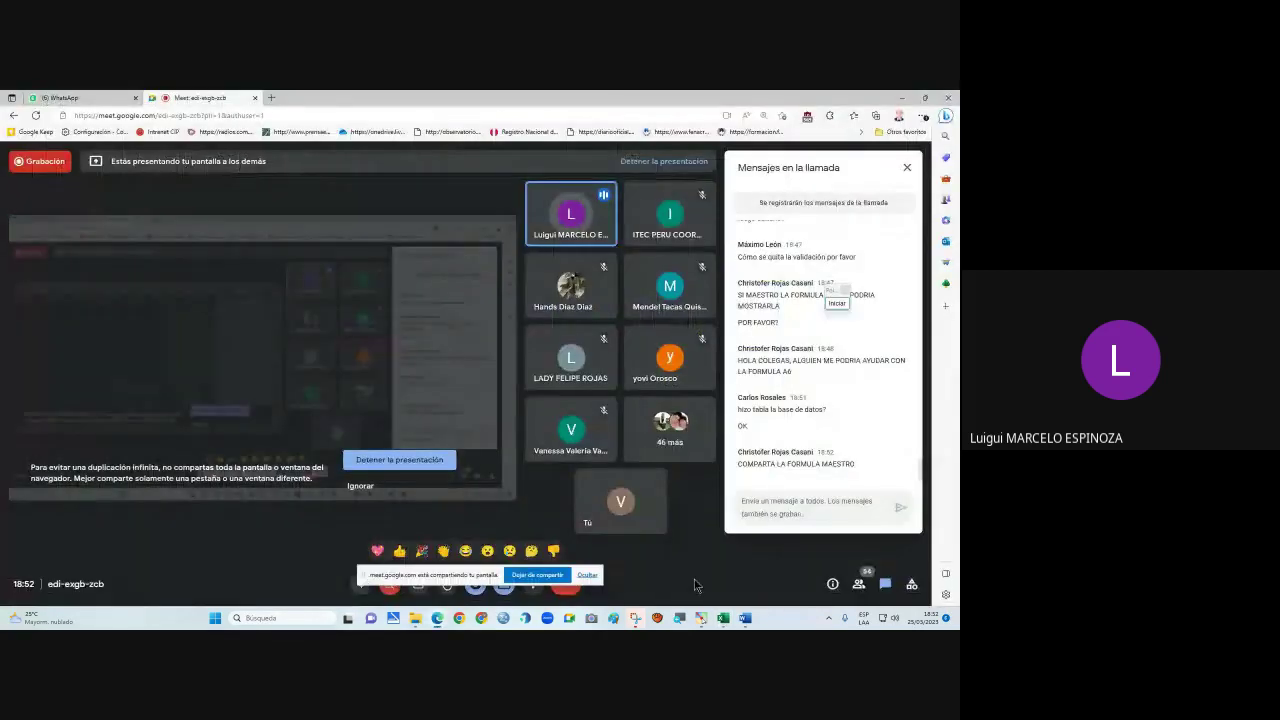
pyautogui.rightClick(753, 500)
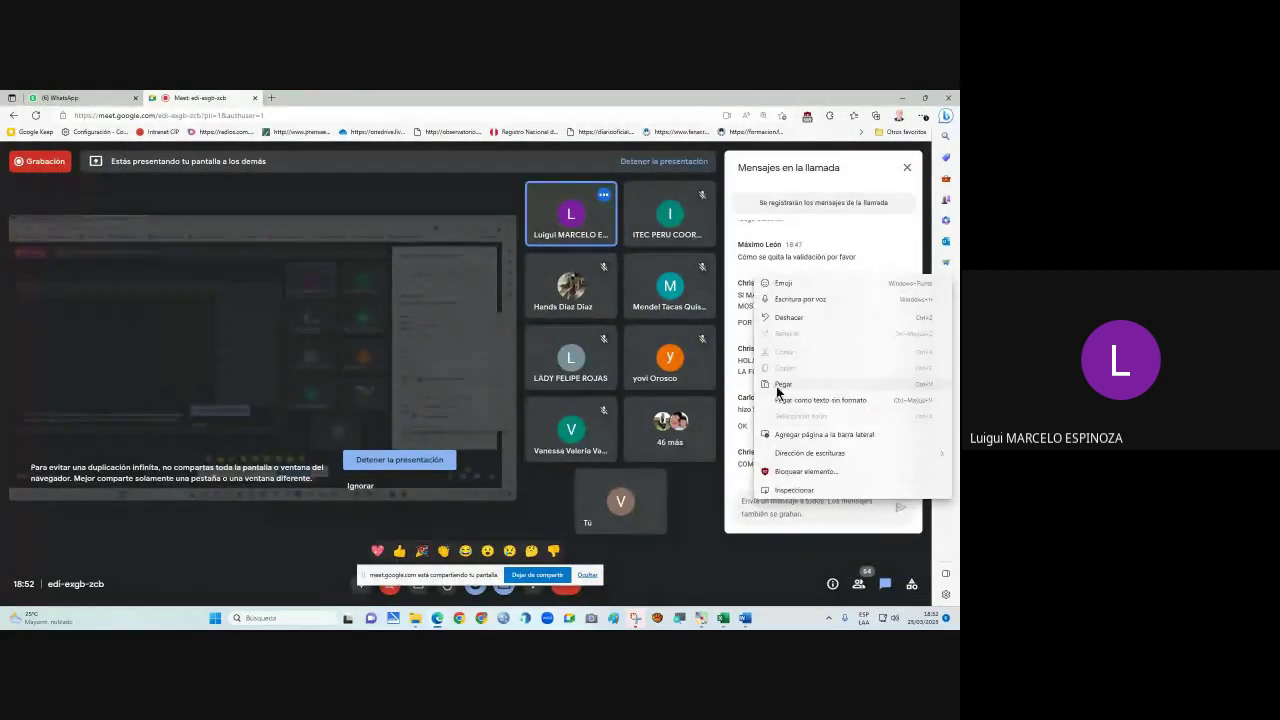
pyautogui.click(781, 386)
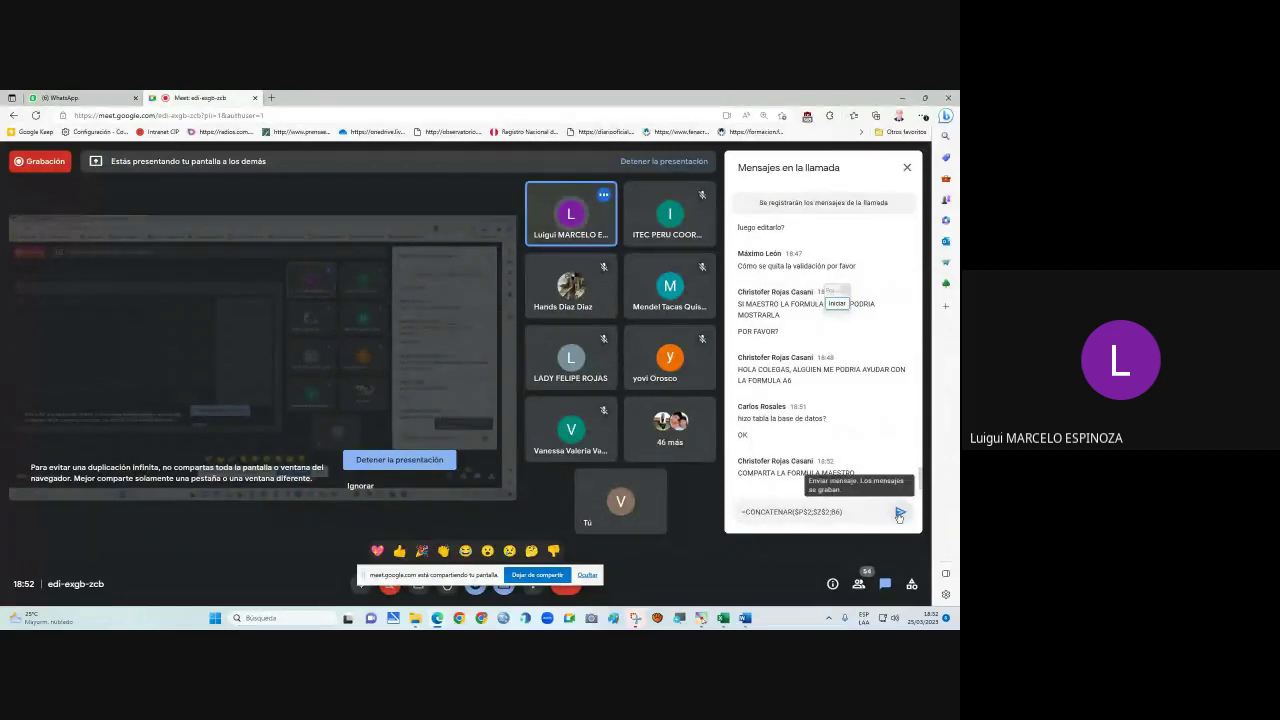
pyautogui.click(899, 512)
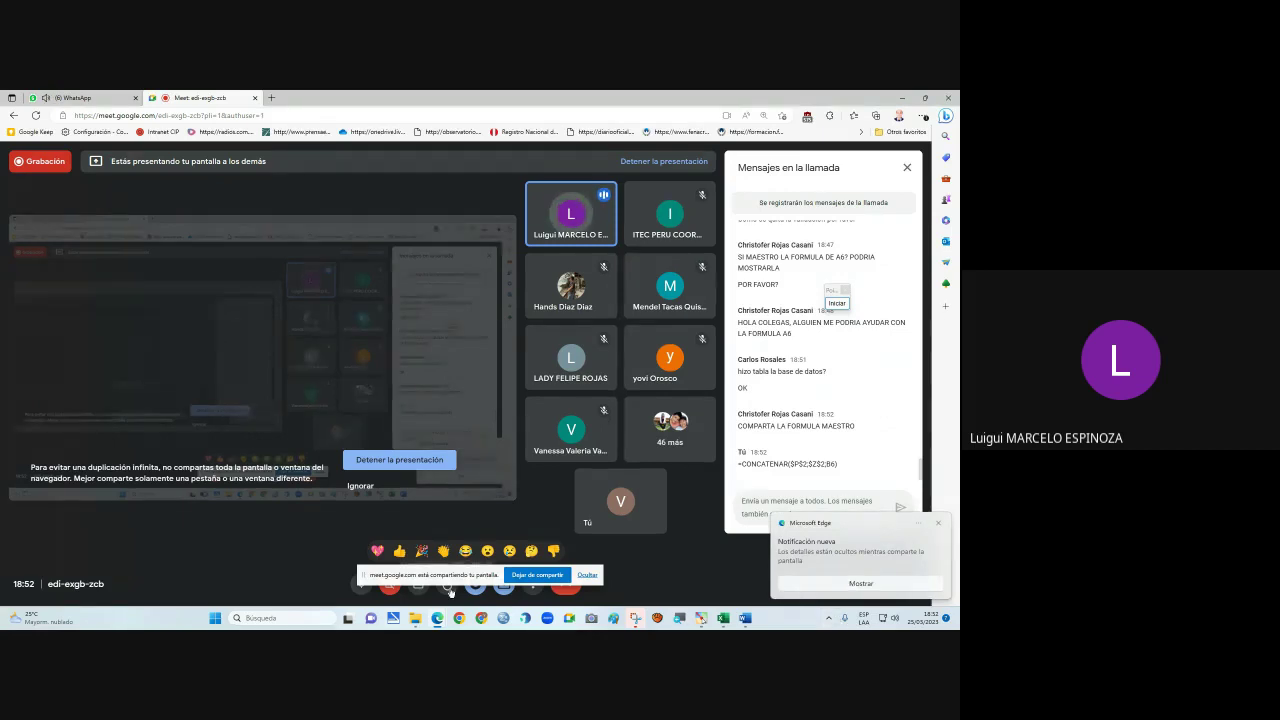
# - Back in Excel, cancel the accidental =C6 entry started in A6
pyautogui.click(725, 618)
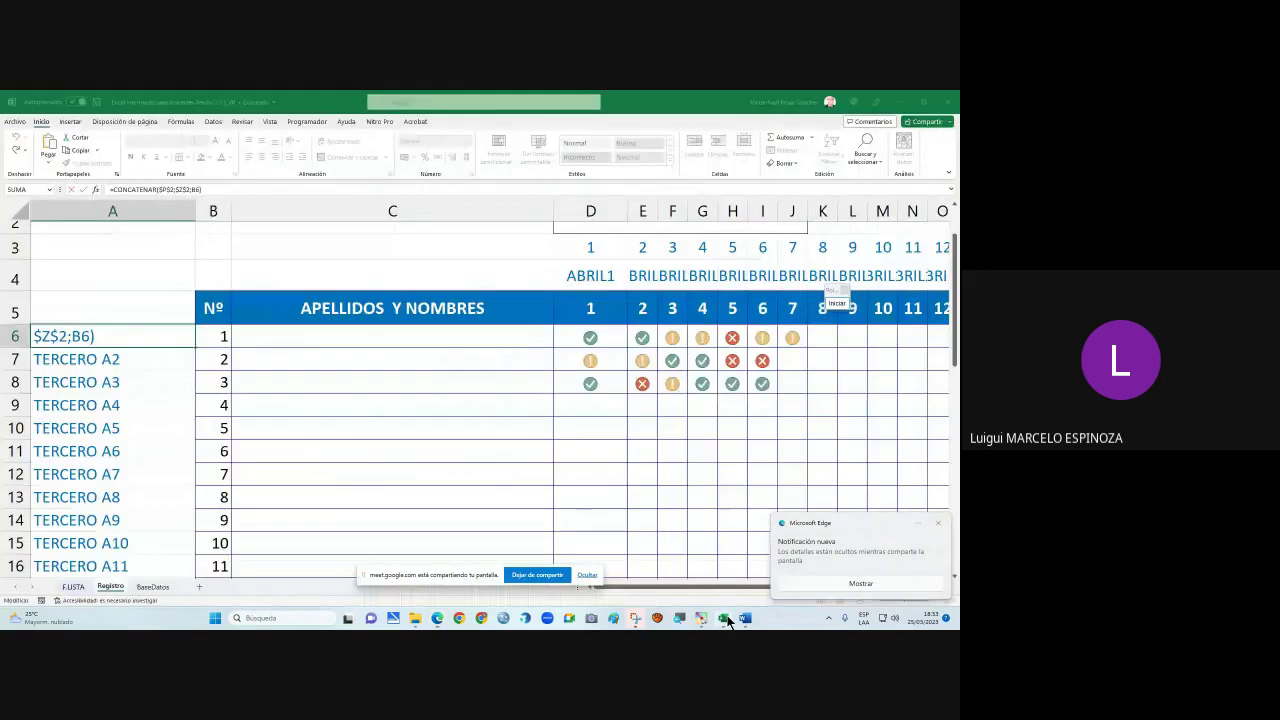
pyautogui.write('=')
pyautogui.click(282, 341)
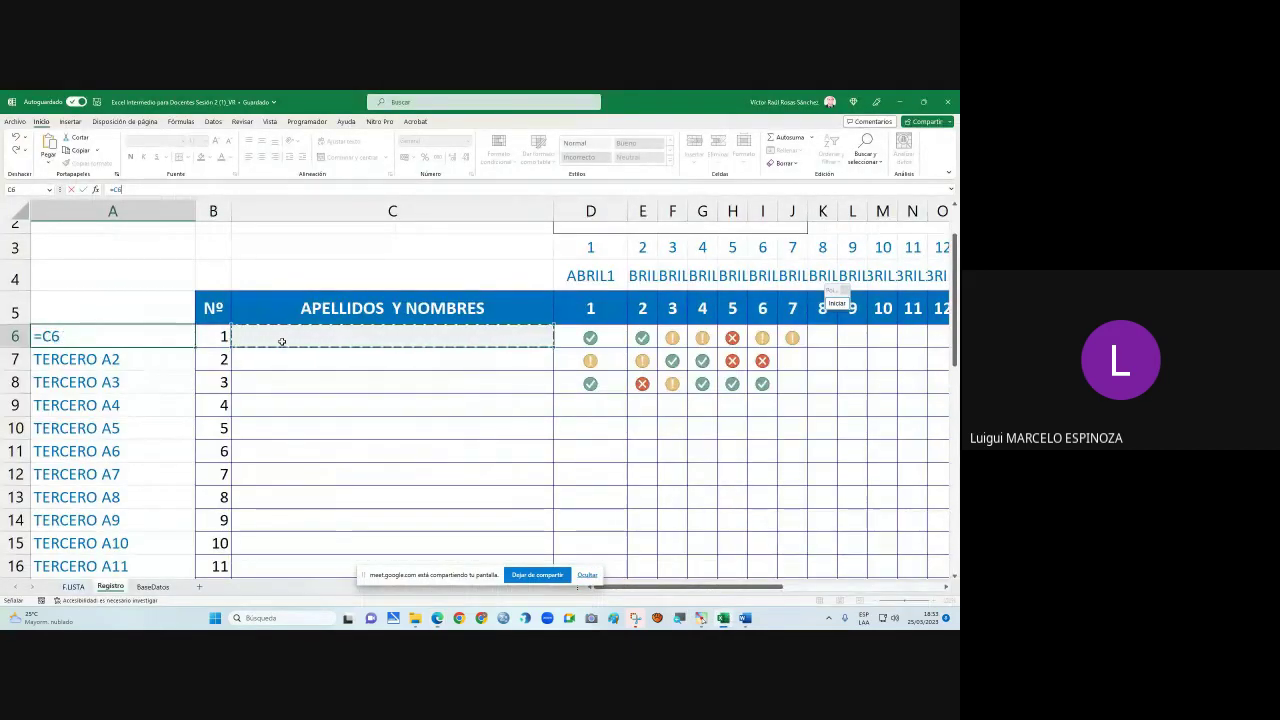
pyautogui.press('Escape')
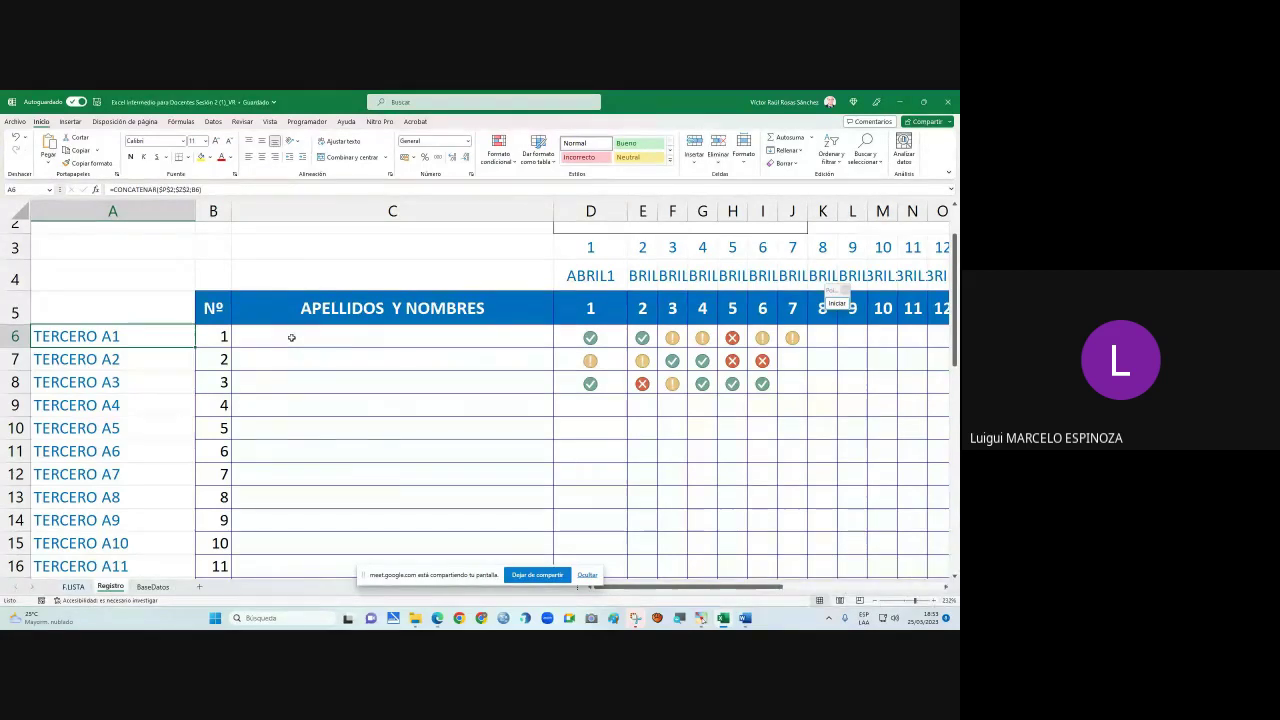
# - Copy C6's SI.ND(BUSCARV) lookup formula from the formula bar and return to Meet
pyautogui.click(291, 337)
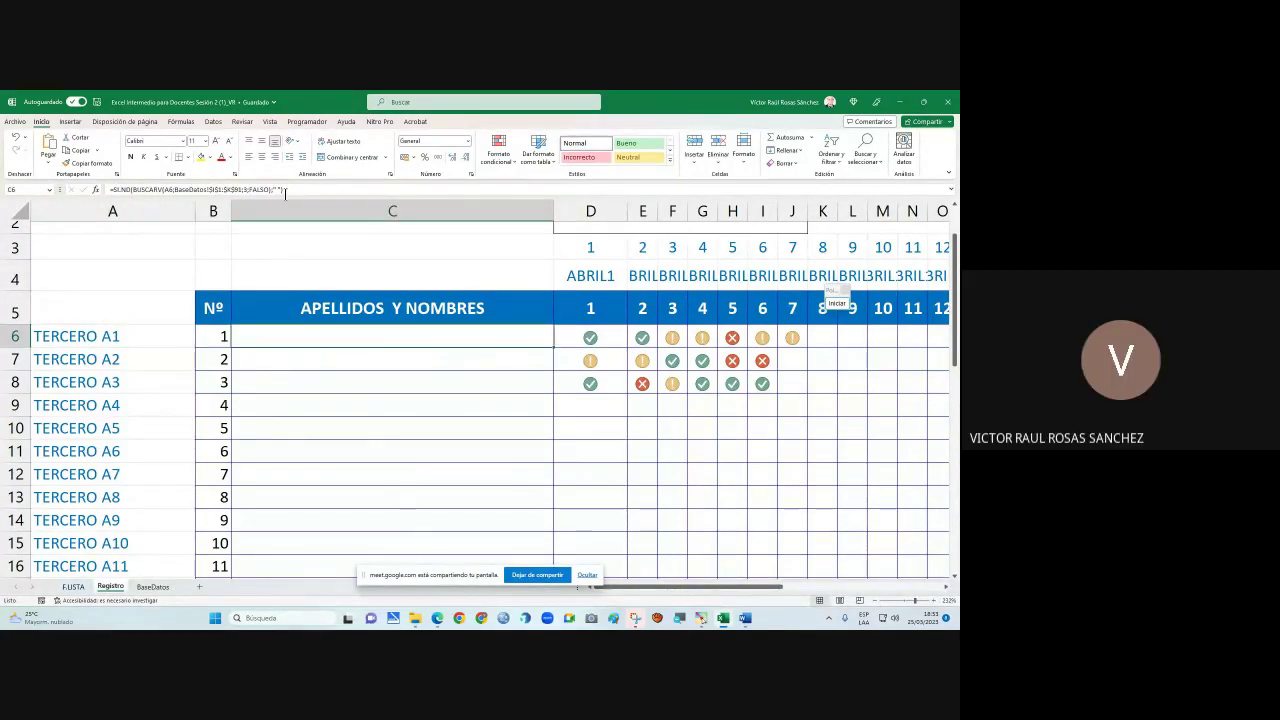
pyautogui.moveTo(294, 192); pyautogui.dragTo(110, 190)
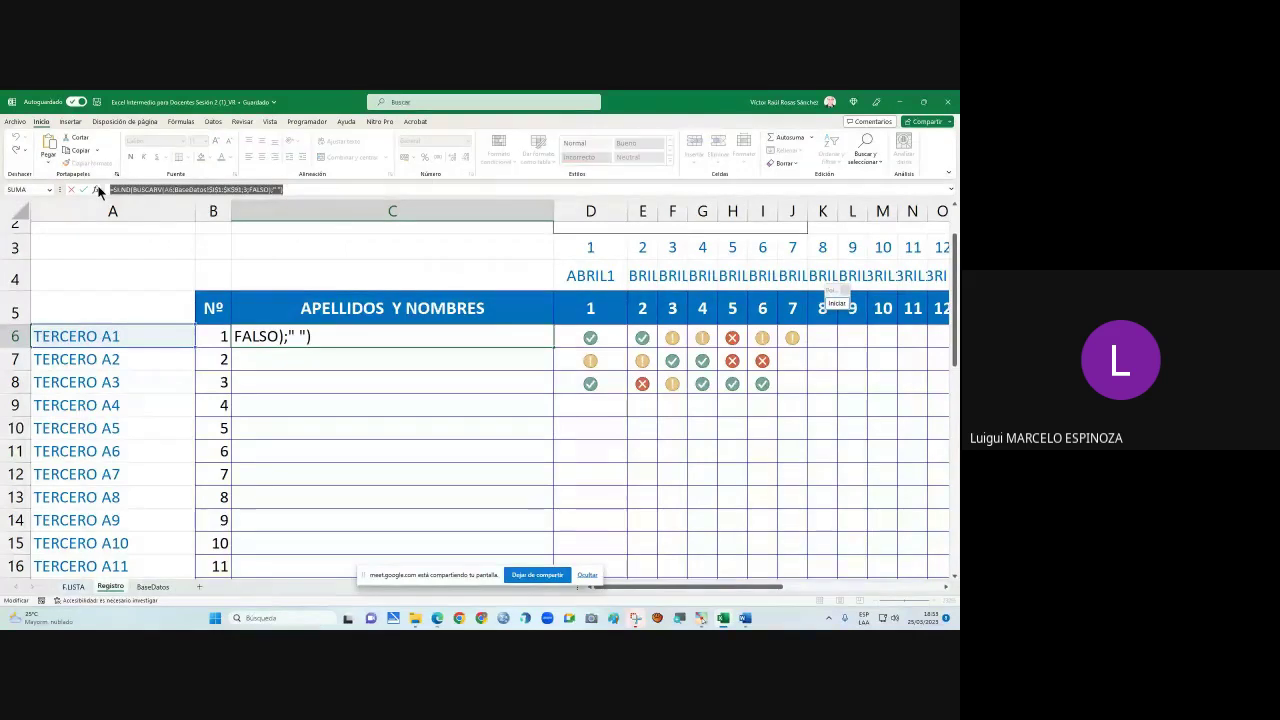
pyautogui.rightClick(168, 190)
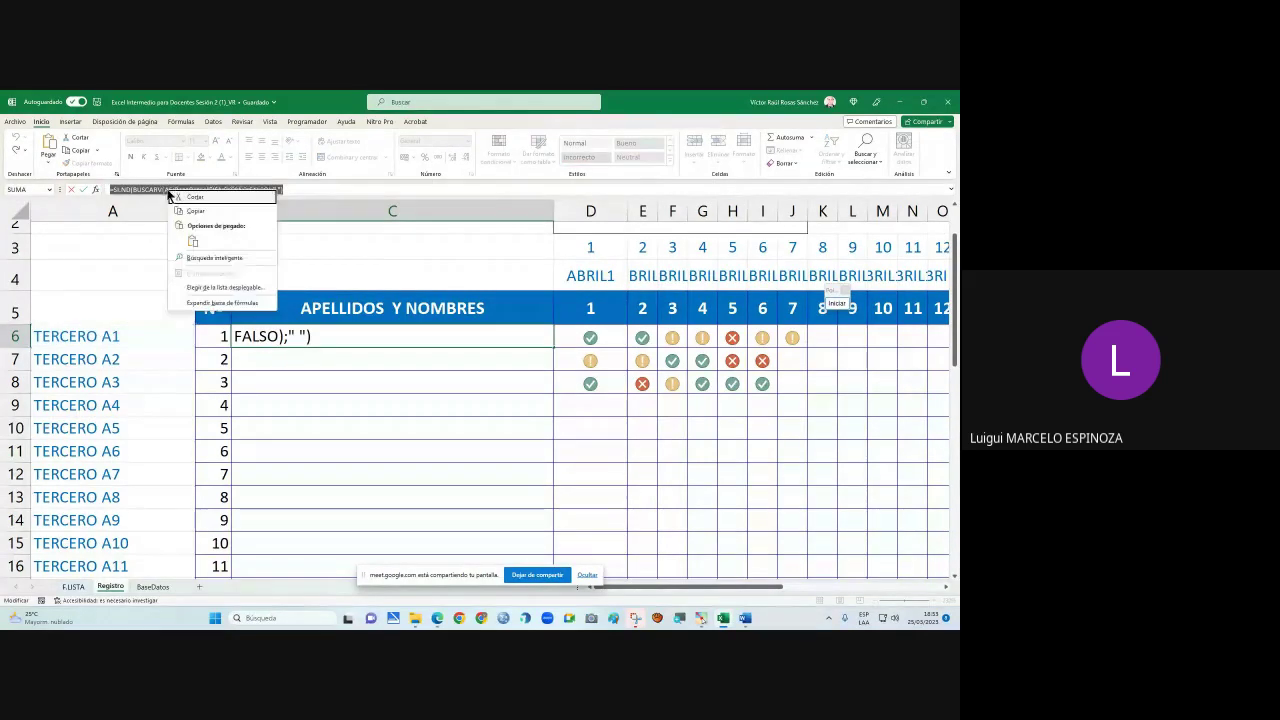
pyautogui.click(197, 214)
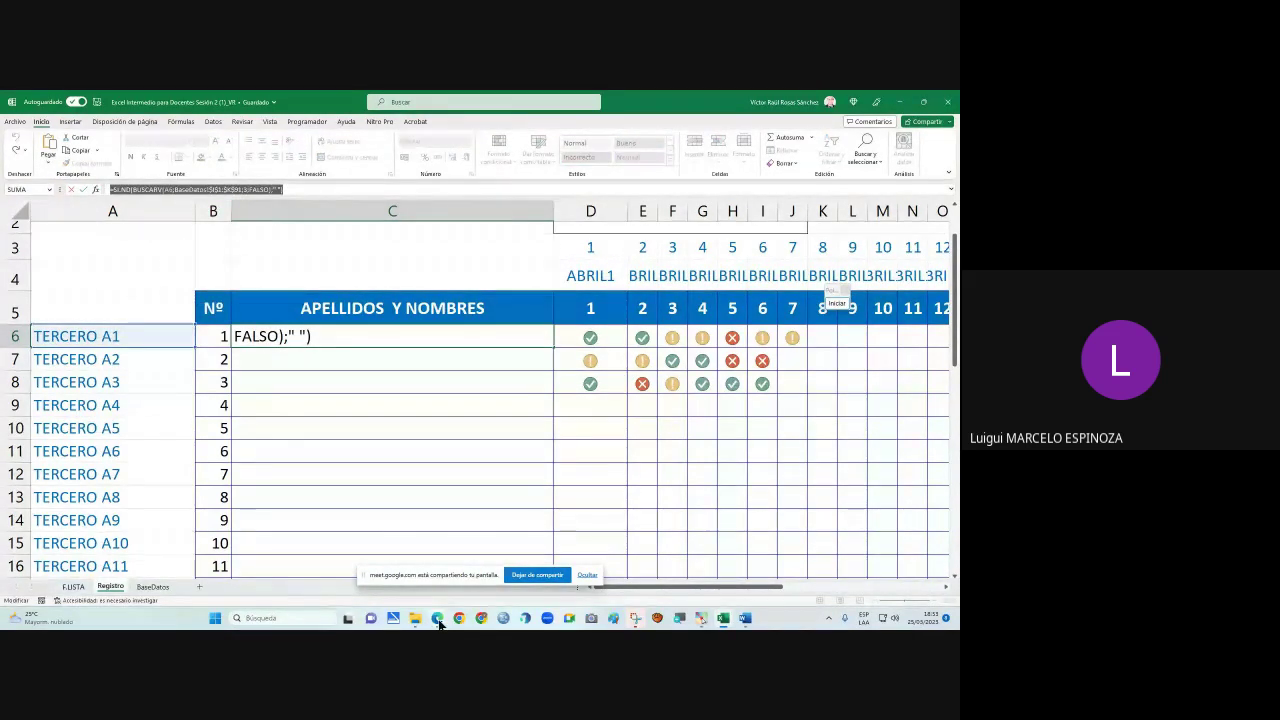
pyautogui.moveTo(438, 622)
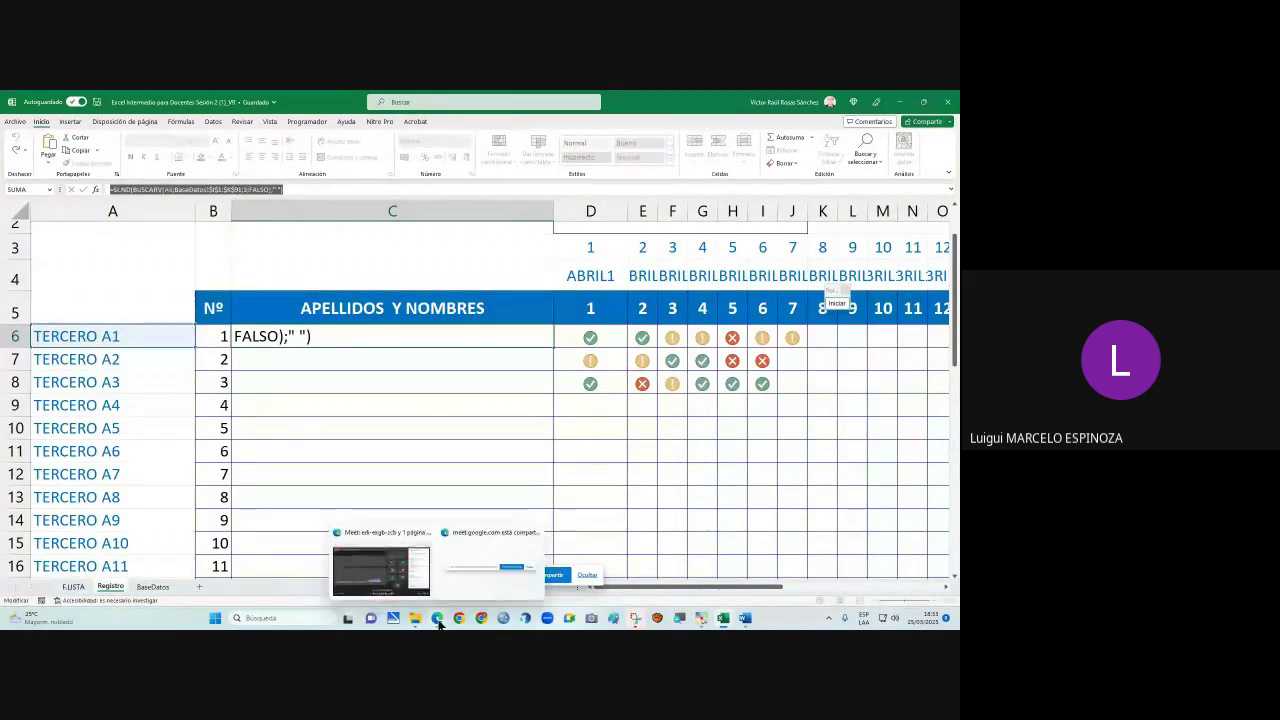
pyautogui.click(395, 585)
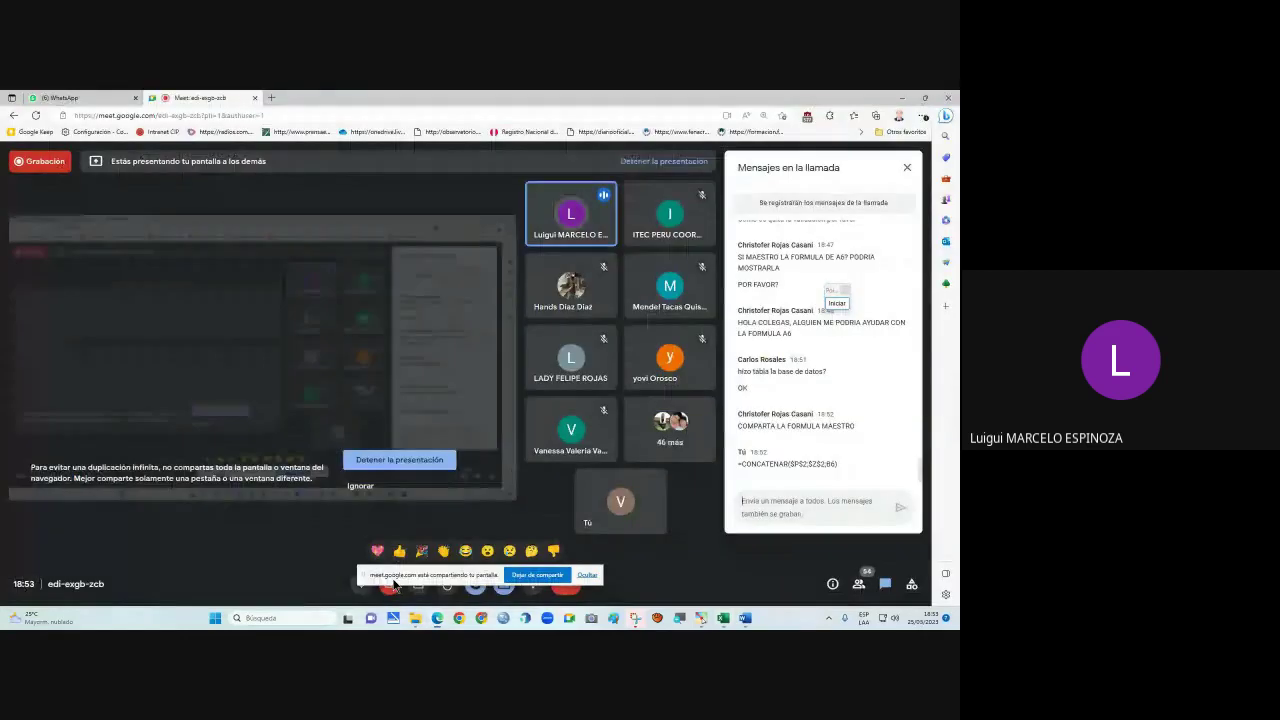
# - Post the =SI.ND(BUSCARV(A6;BaseDatos!$I$1:$K$91;3;FALSO)) formula in chat and highlight the 1 in $I$1
pyautogui.rightClick(752, 503)
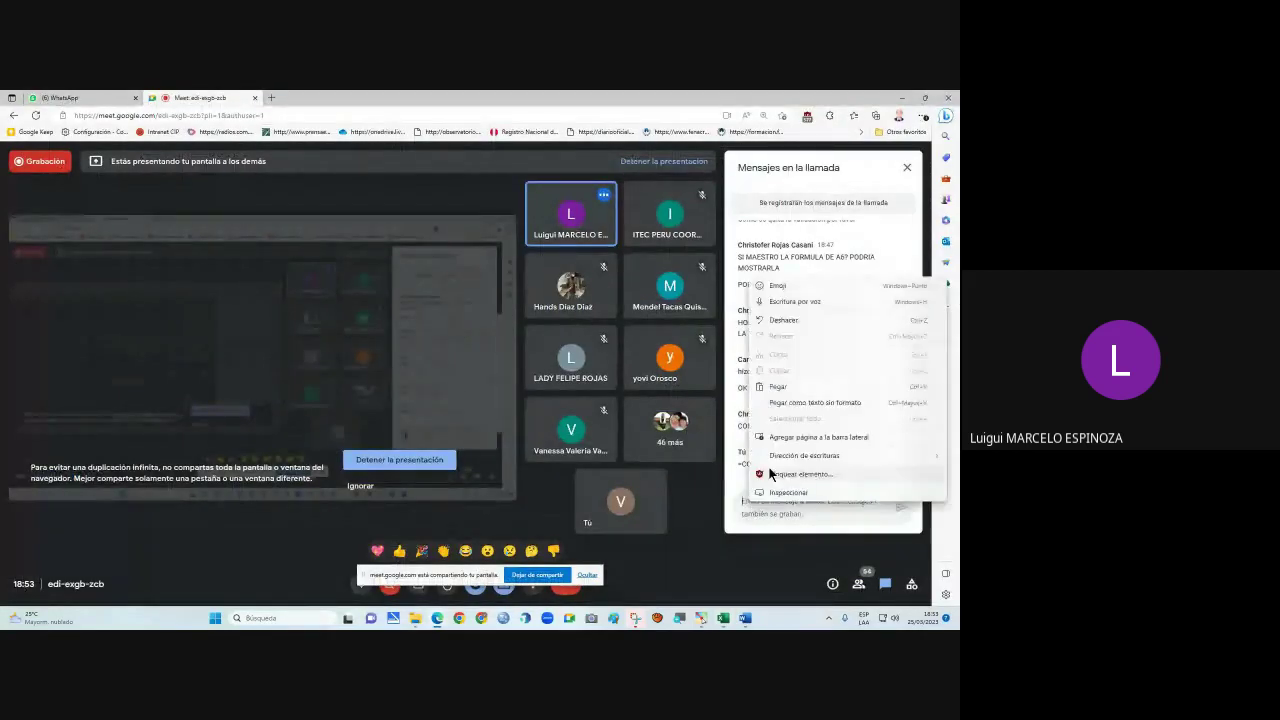
pyautogui.click(777, 386)
pyautogui.click(898, 510)
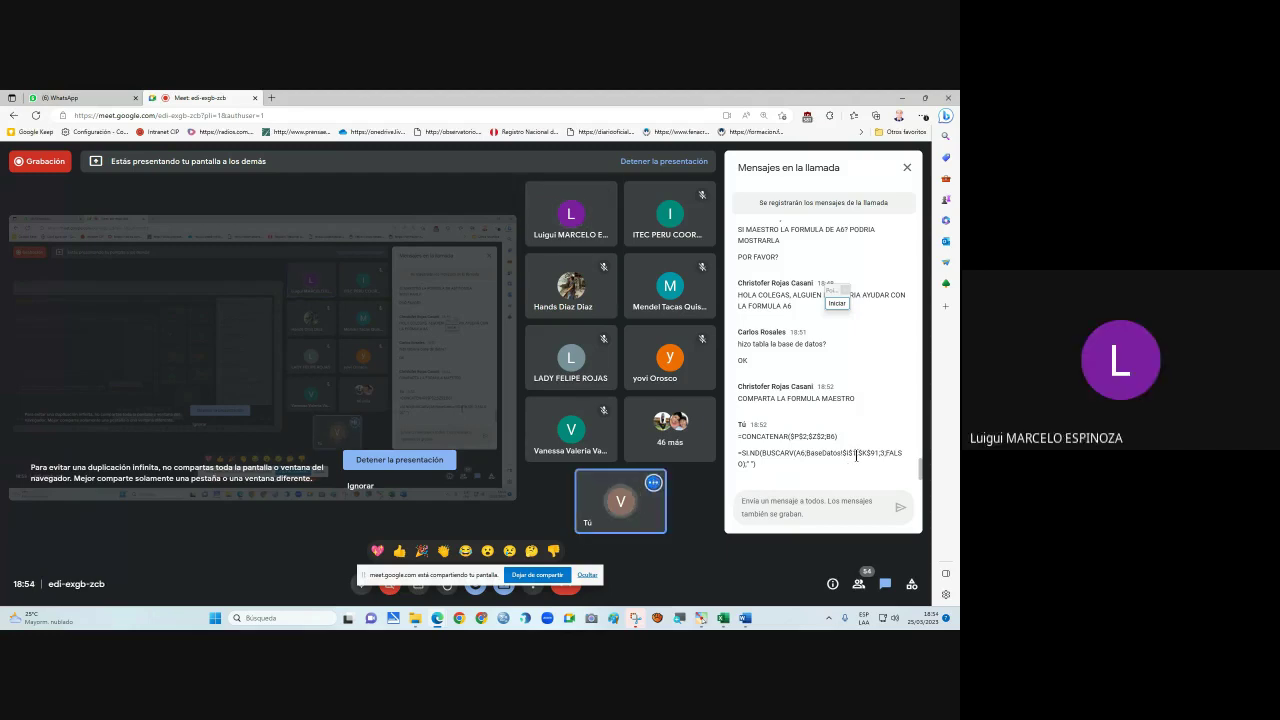
pyautogui.doubleClick(855, 456)
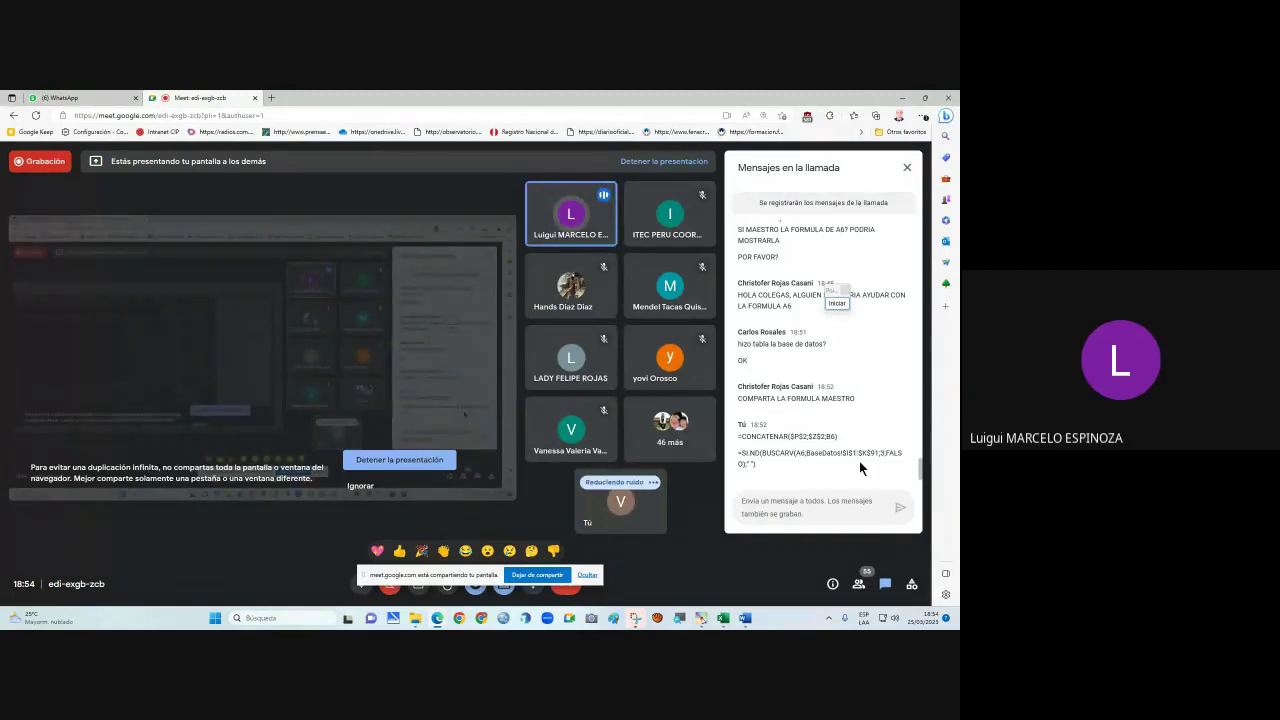
# - Change C6's BaseDatos lookup range start from $I$1 to $I$2
pyautogui.click(723, 619)
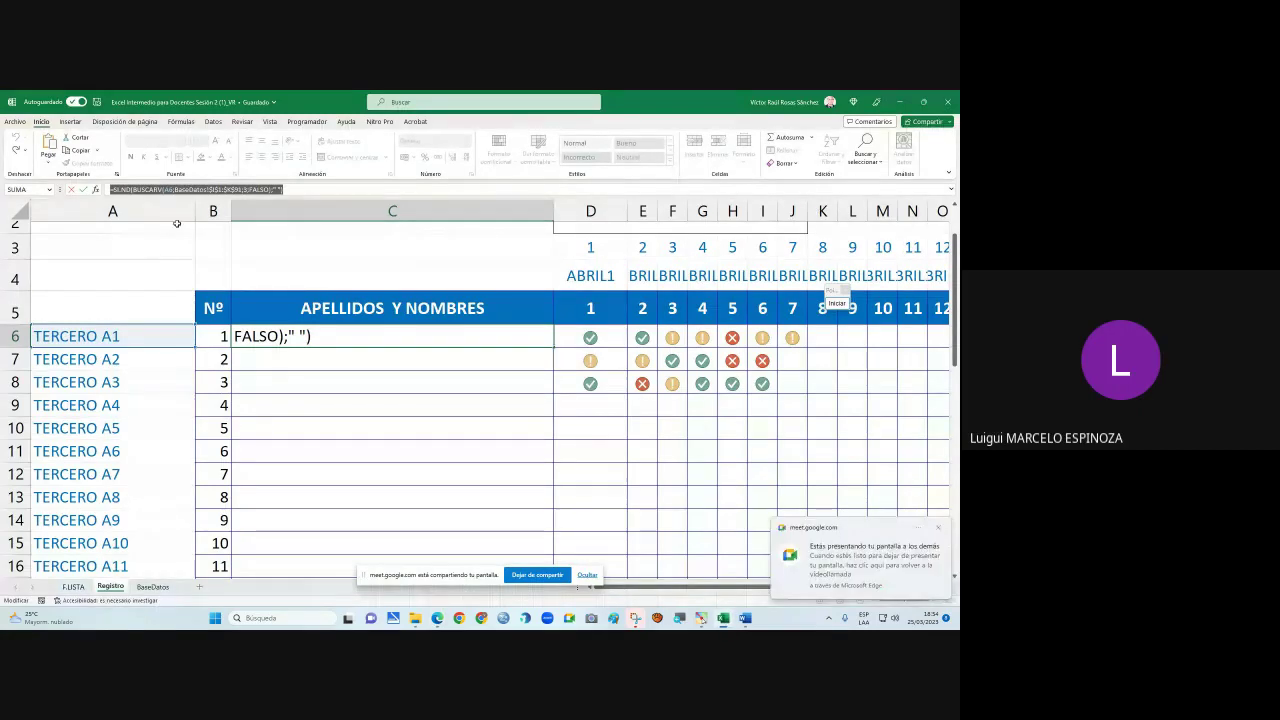
pyautogui.click(307, 190)
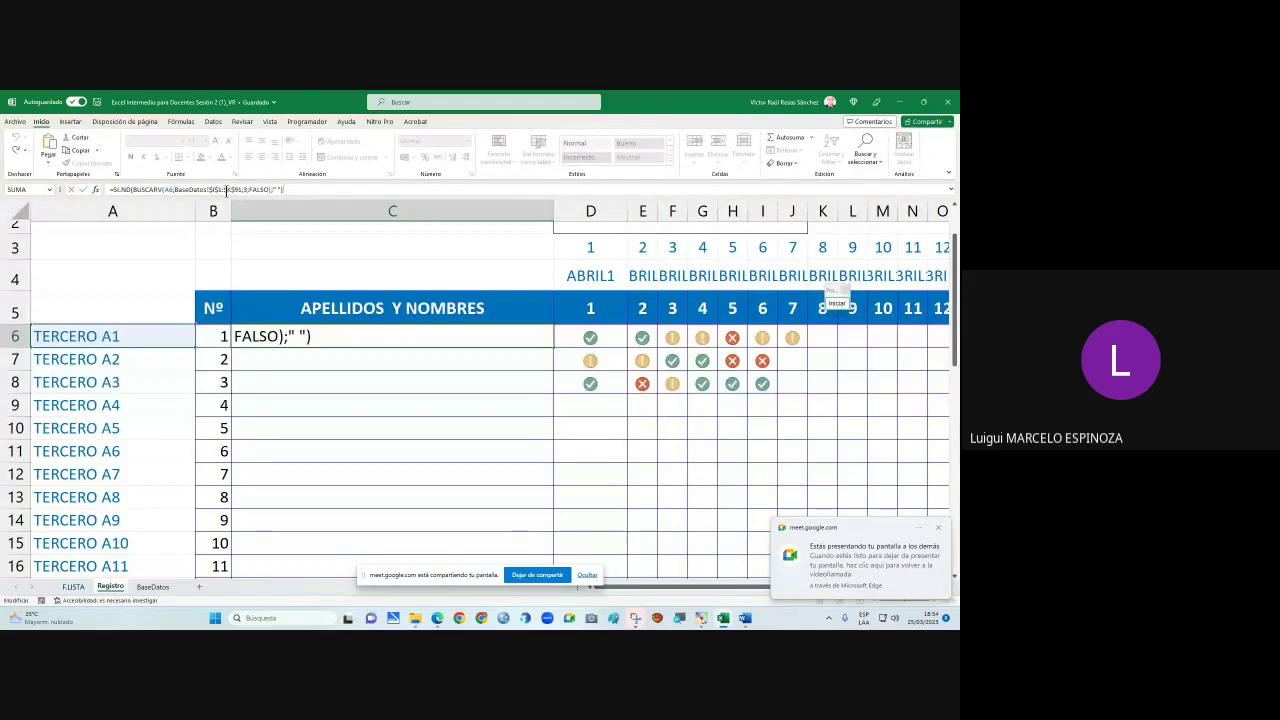
pyautogui.click(272, 190)
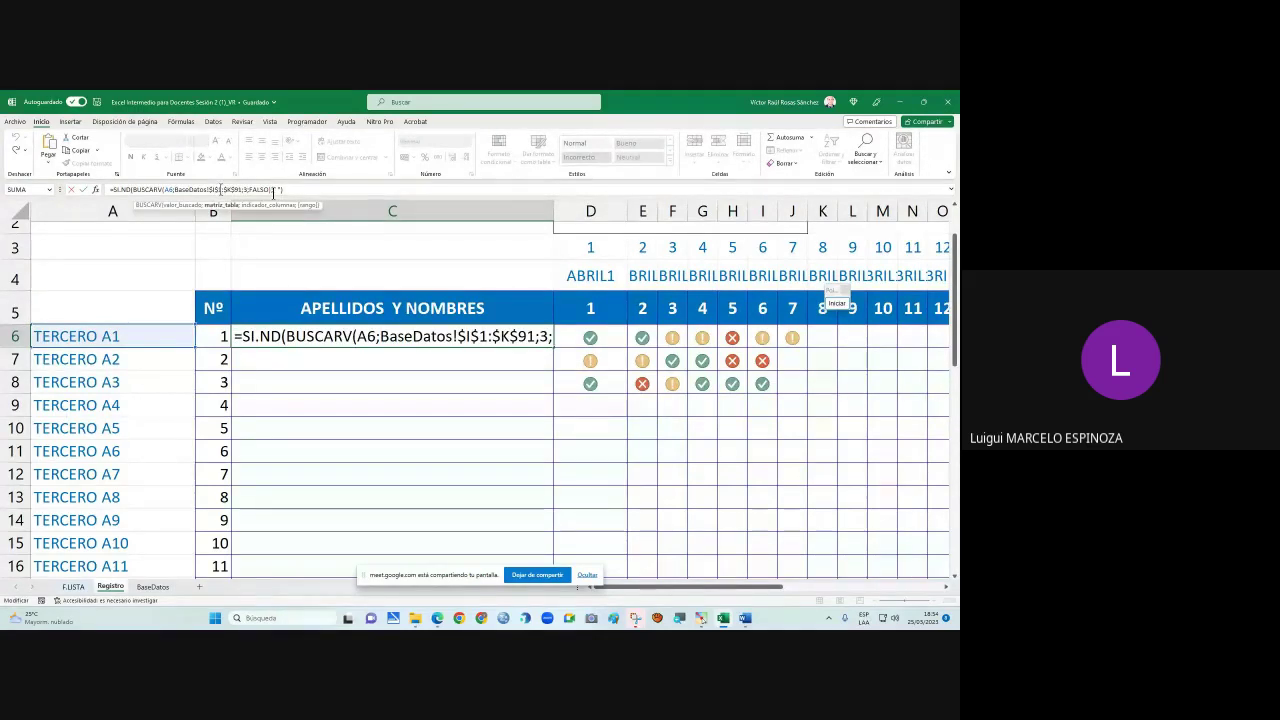
pyautogui.press('BackSpace')
pyautogui.write('2')
pyautogui.click(298, 190)
pyautogui.press('Return')
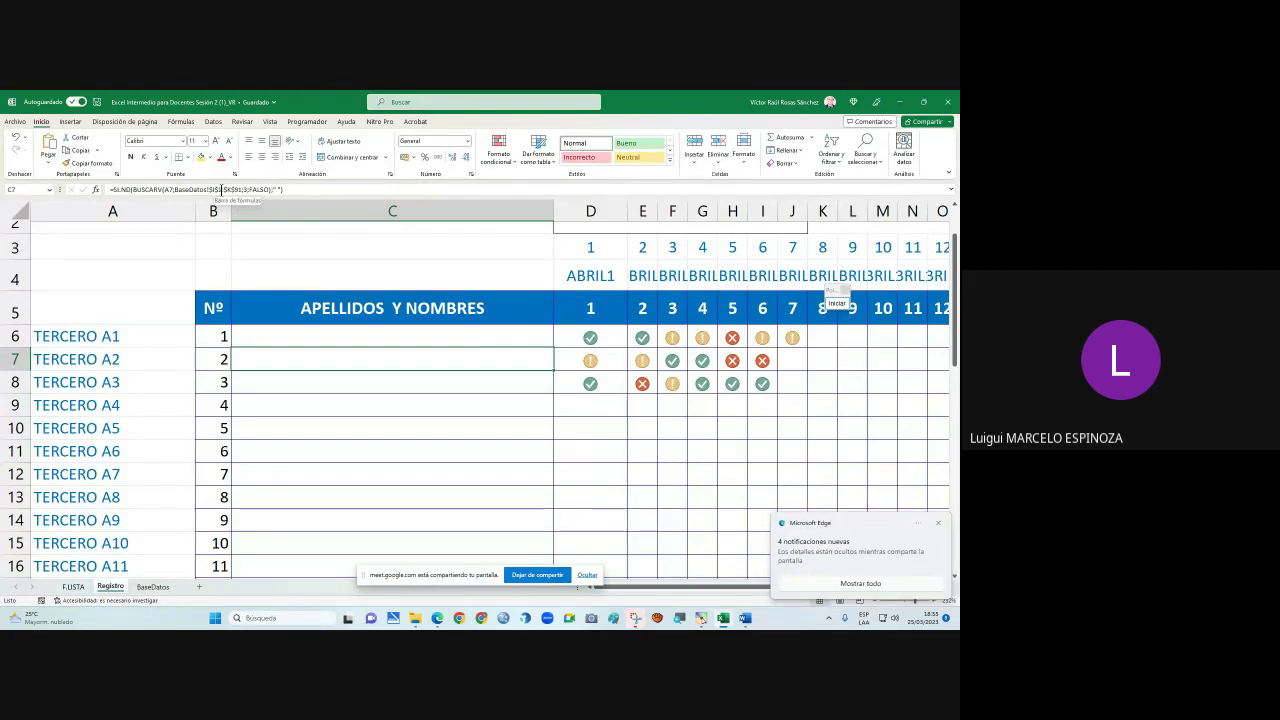
# - Change C7's lookup range start from $I$1 to $I$2, giving BaseDatos!$I$2:$K$91
pyautogui.click(218, 189)
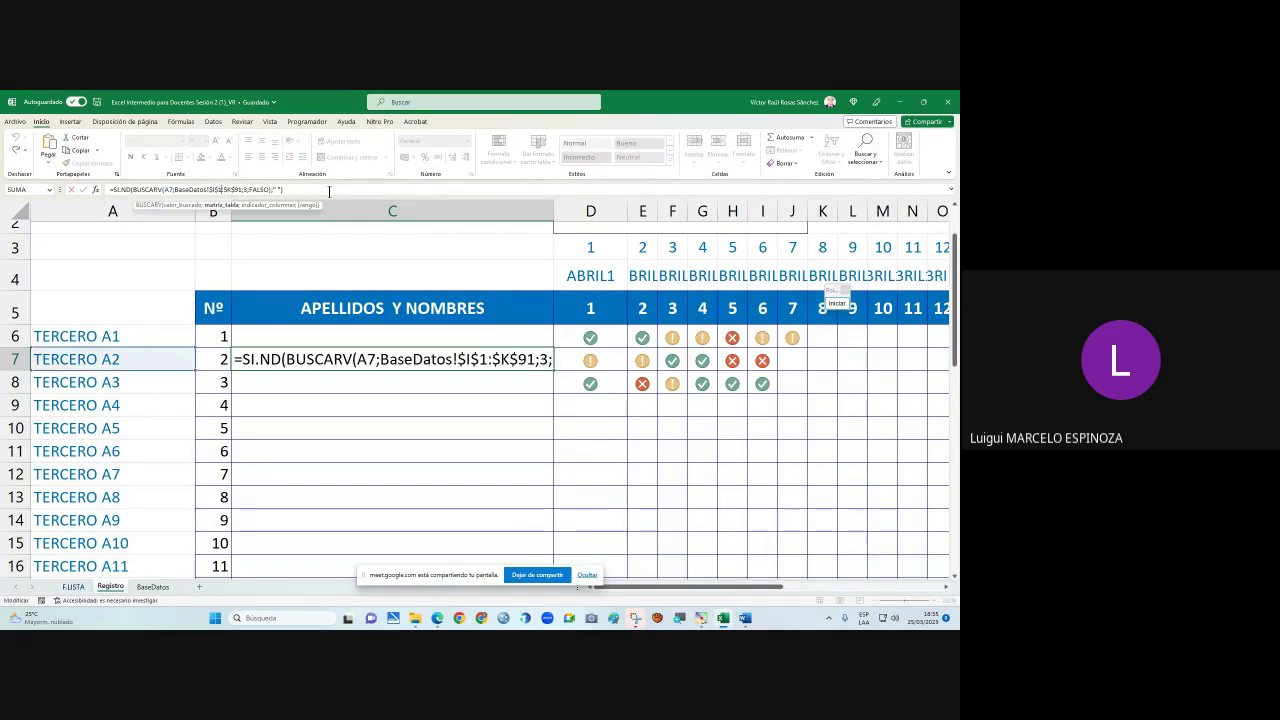
pyautogui.press('BackSpace')
pyautogui.write('2')
pyautogui.click(291, 188)
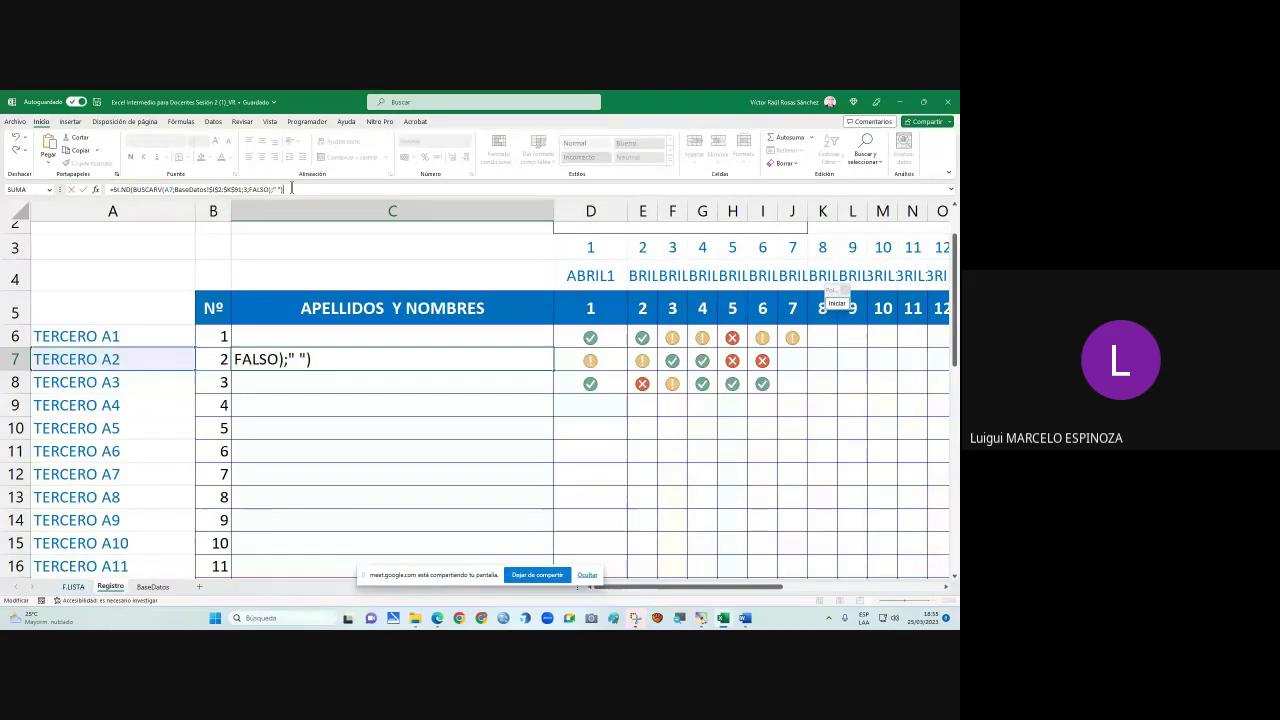
pyautogui.press('Return')
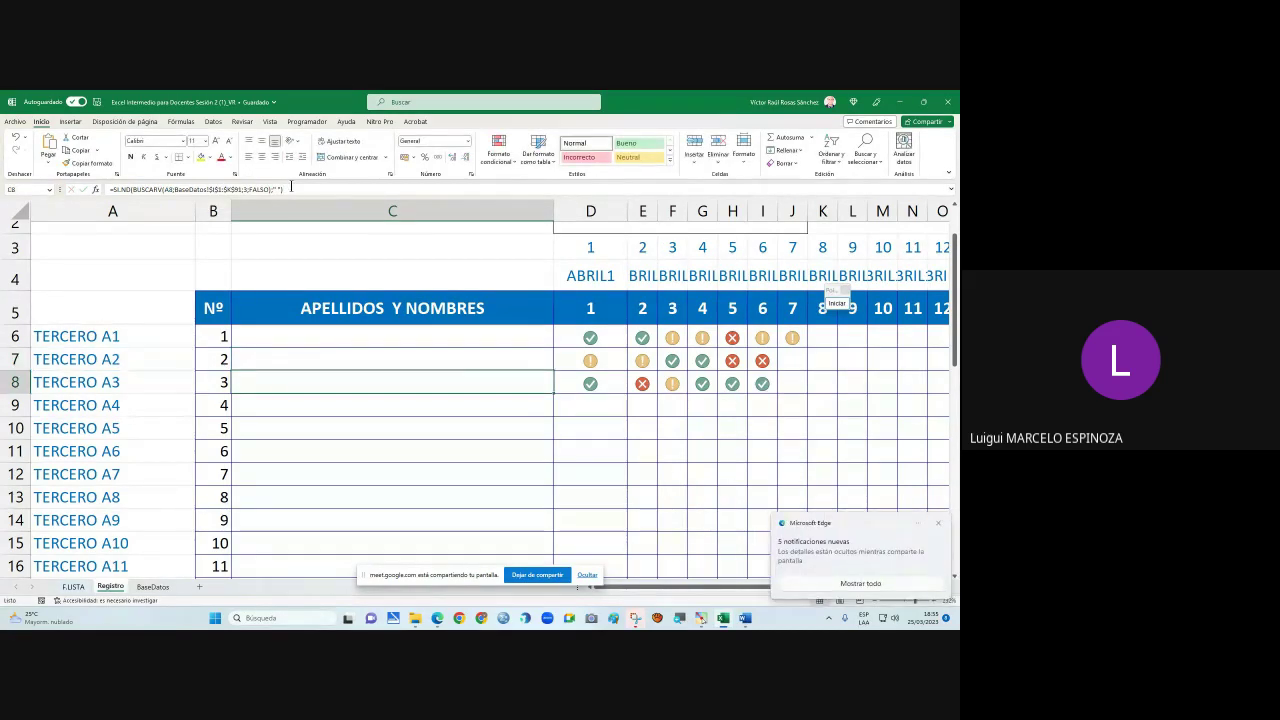
# - Re-enter C6's lookup formula unchanged to confirm it
pyautogui.click(310, 338)
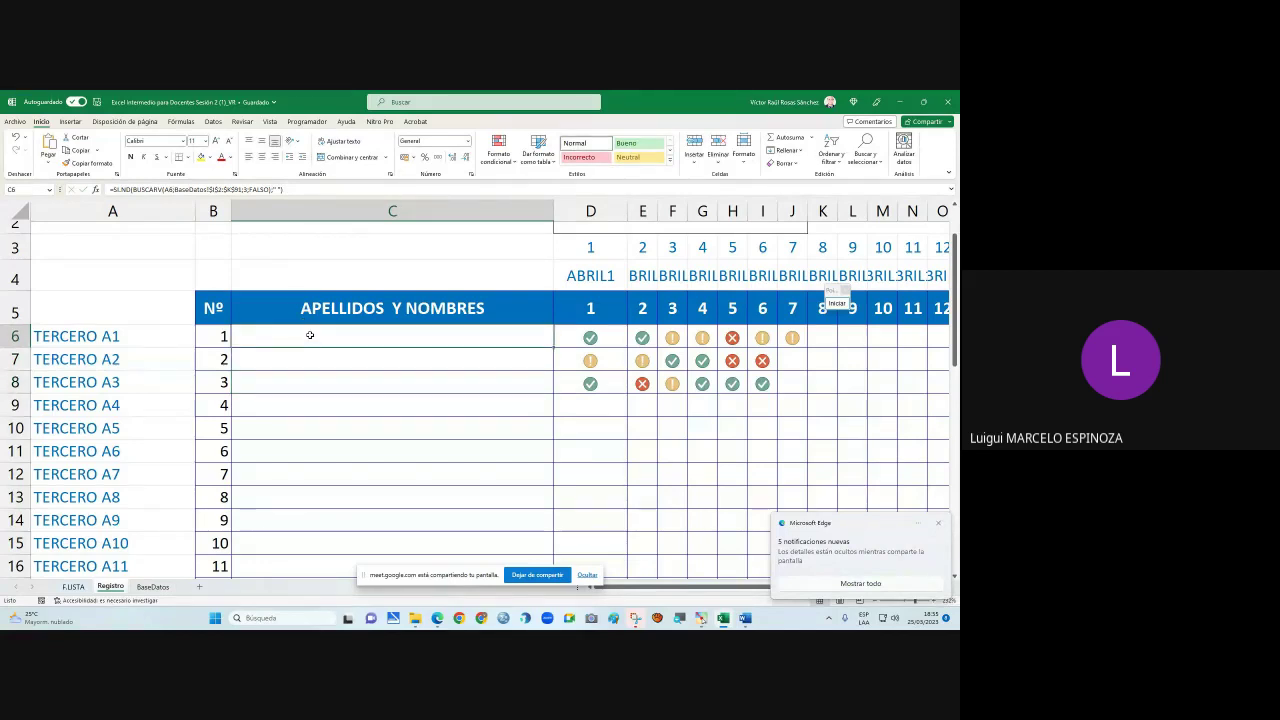
pyautogui.click(292, 190)
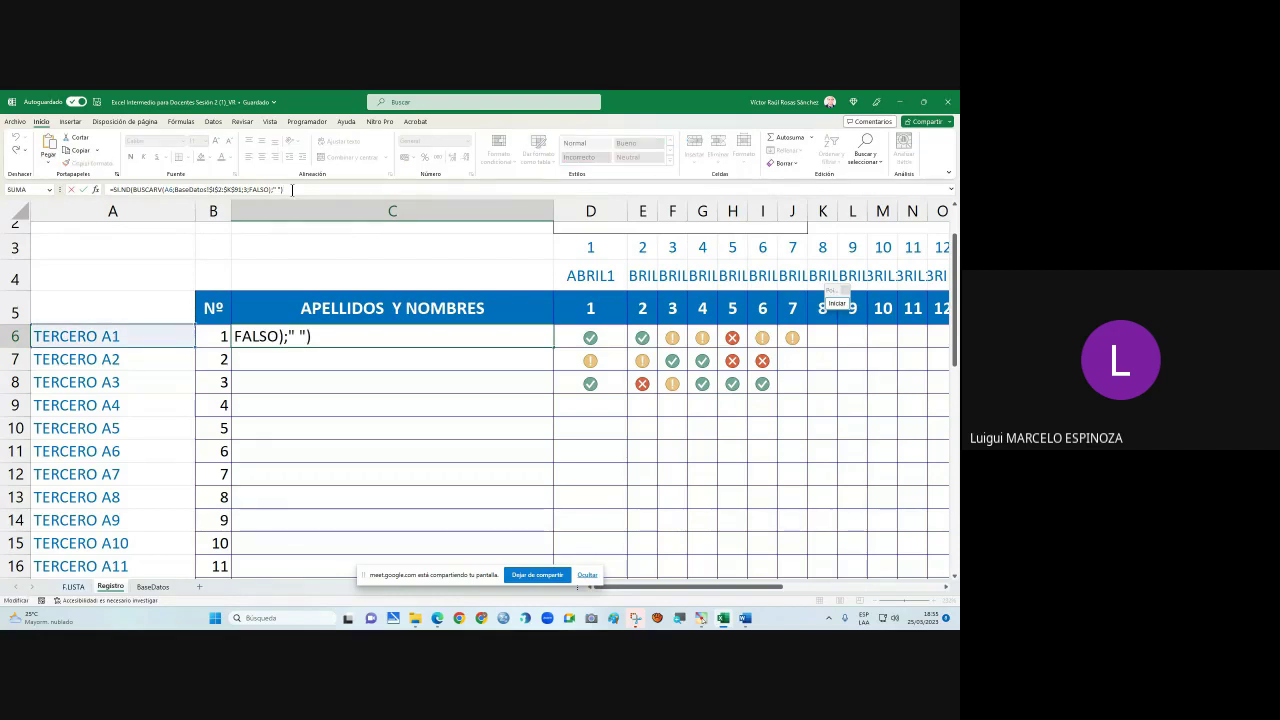
pyautogui.press('Return')
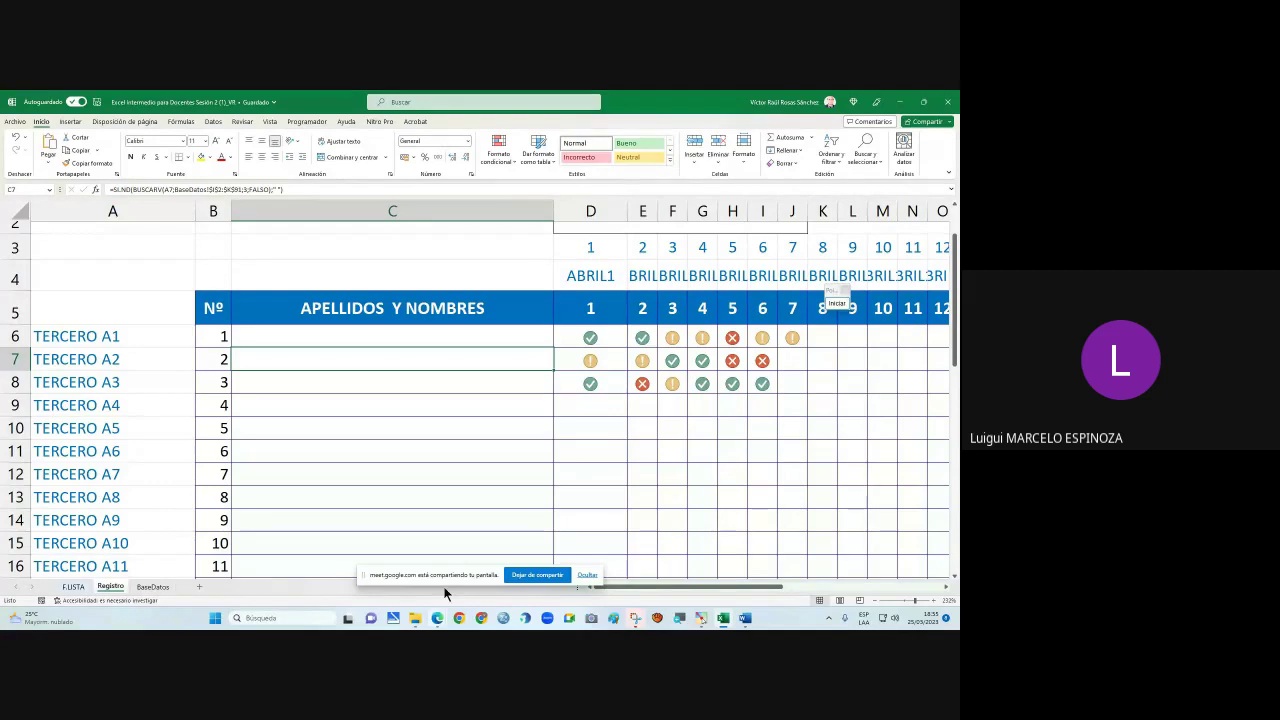
pyautogui.moveTo(437, 620)
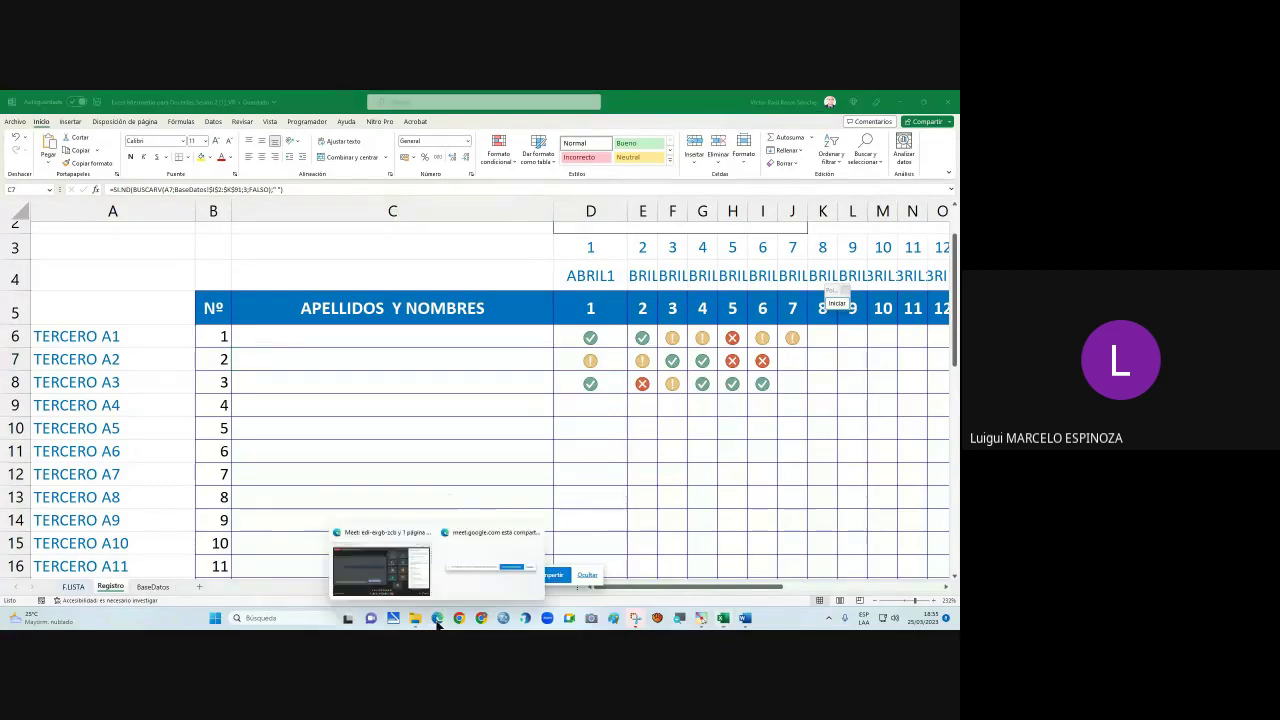
# - Stop presenting the screen in the Google Meet call and return to the Excel register
pyautogui.click(390, 583)
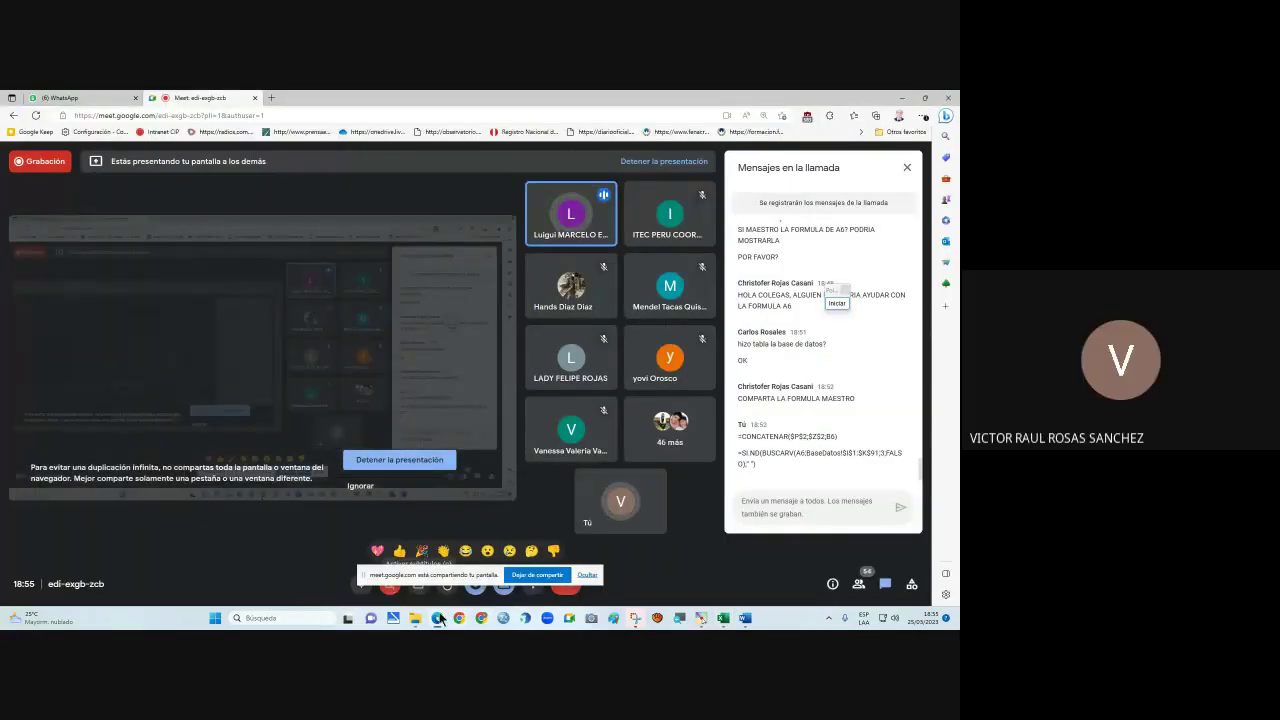
pyautogui.moveTo(437, 620)
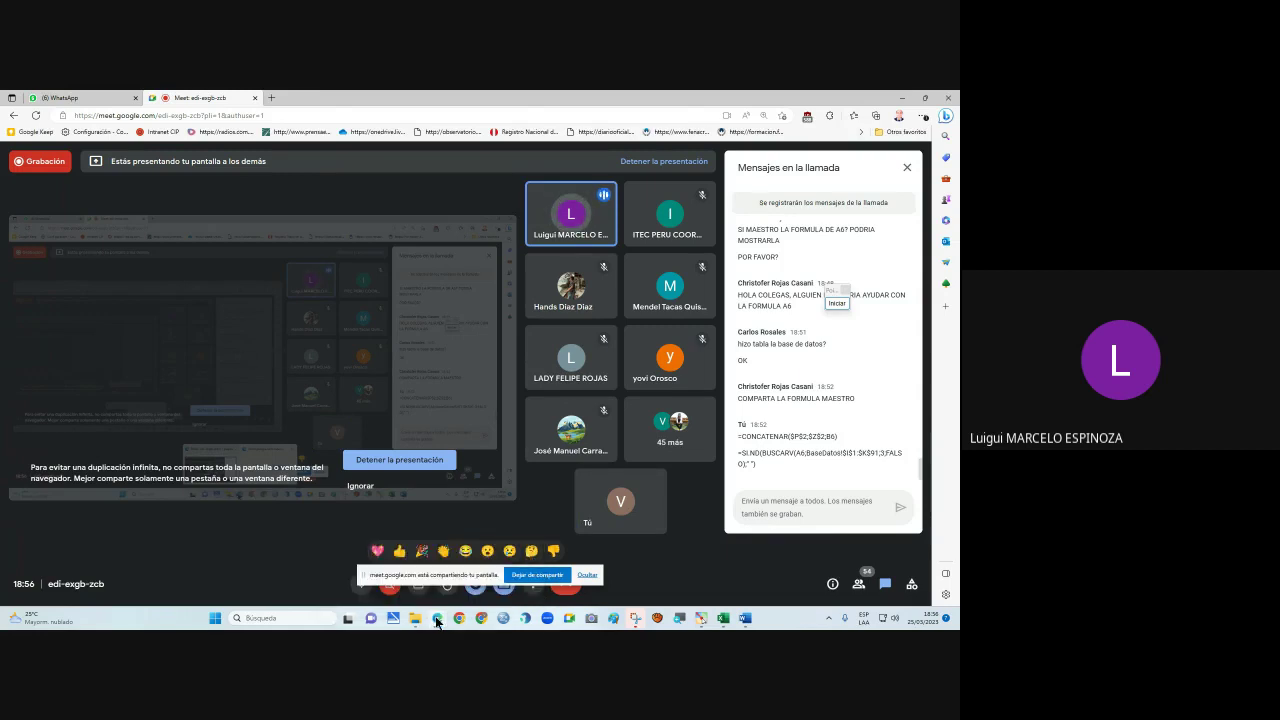
pyautogui.moveTo(437, 621)
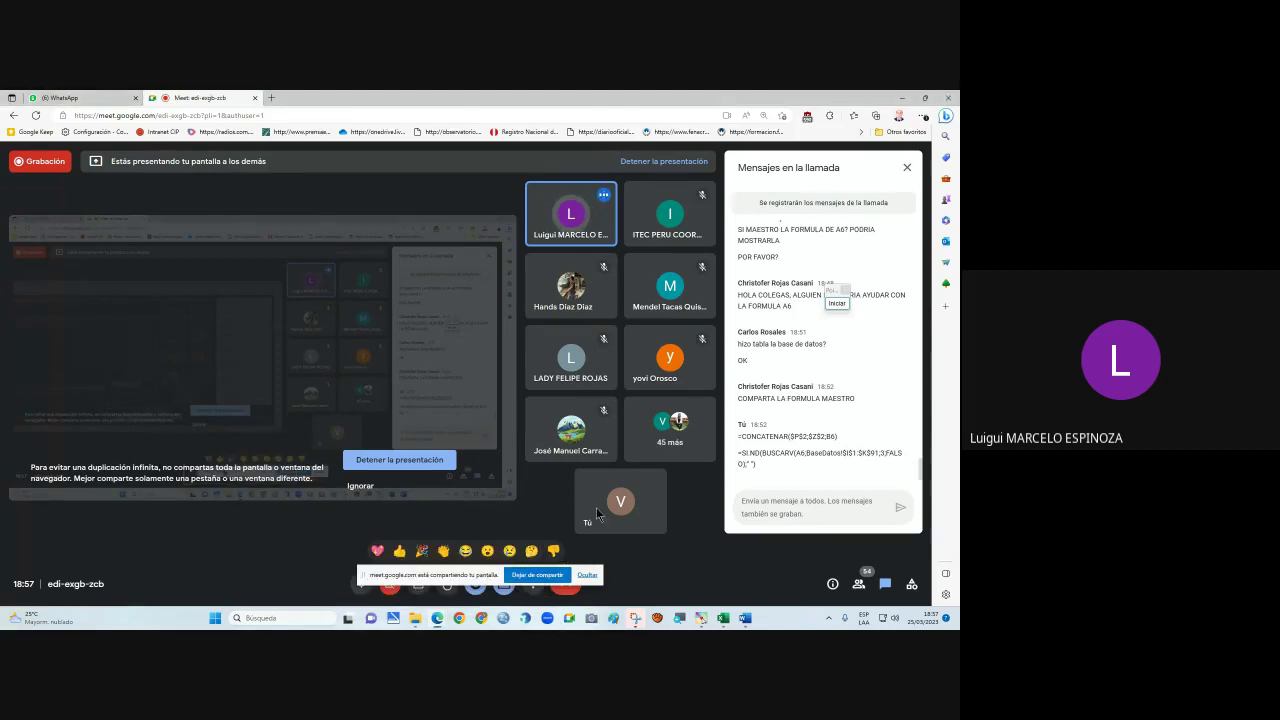
pyautogui.click(531, 587)
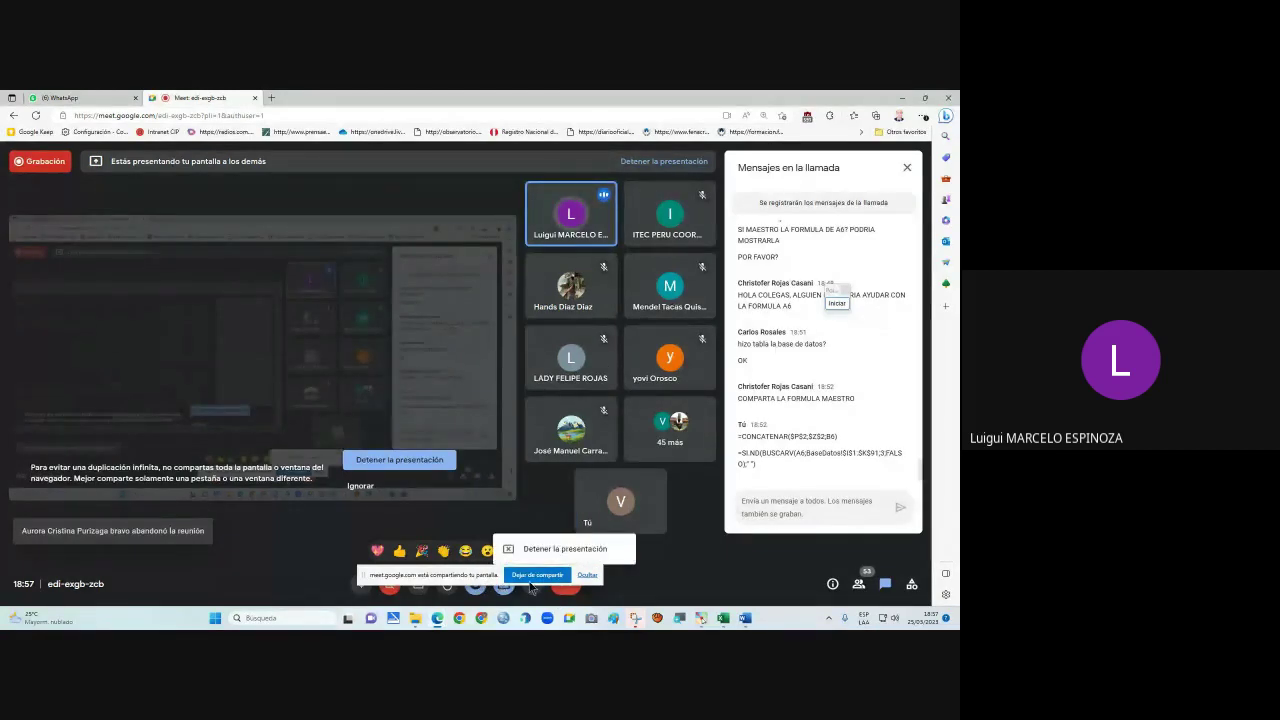
pyautogui.click(541, 577)
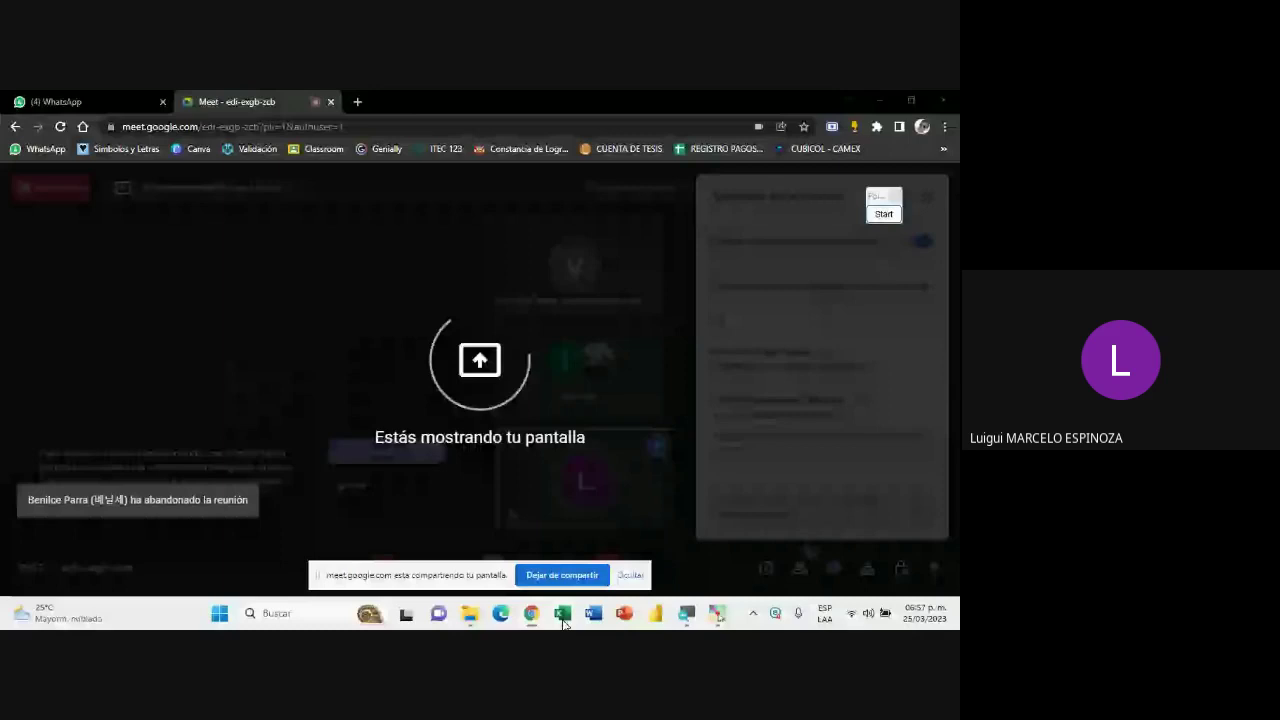
pyautogui.click(563, 617)
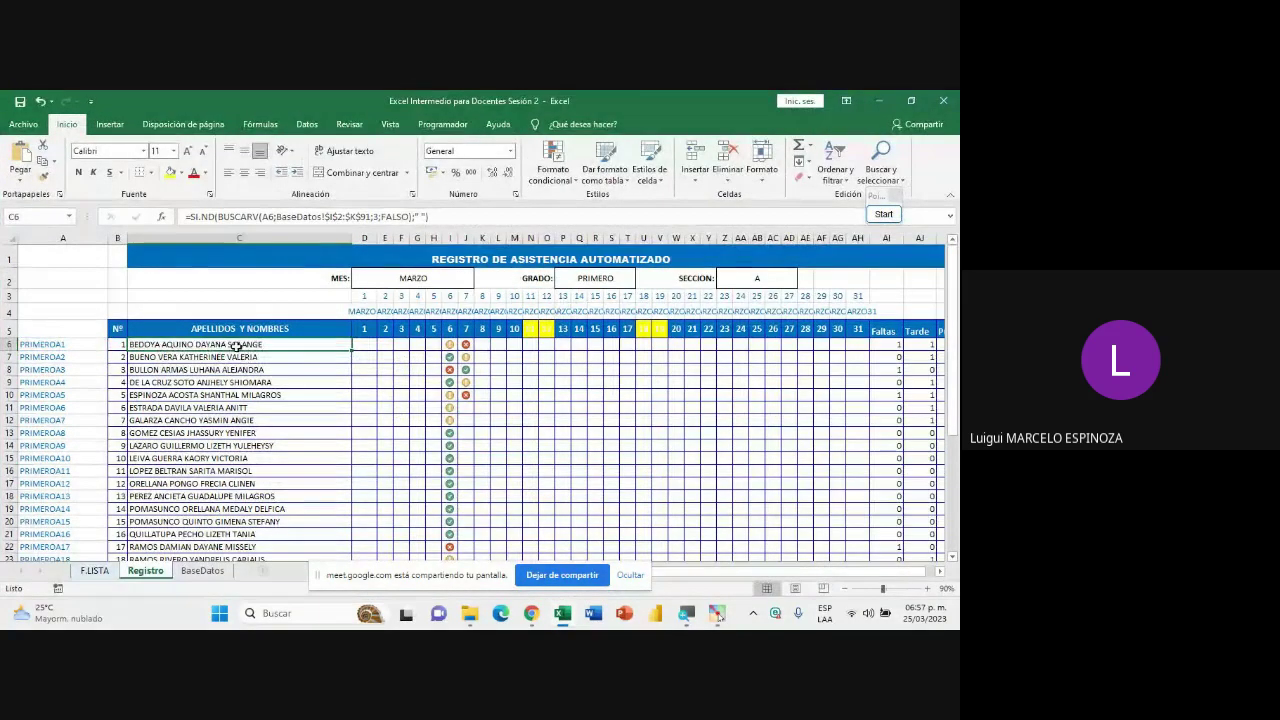
# - Highlight the BaseDatos!$I$2:$K$91 range in C6's formula, leaving the formula unchanged
pyautogui.click(243, 344)
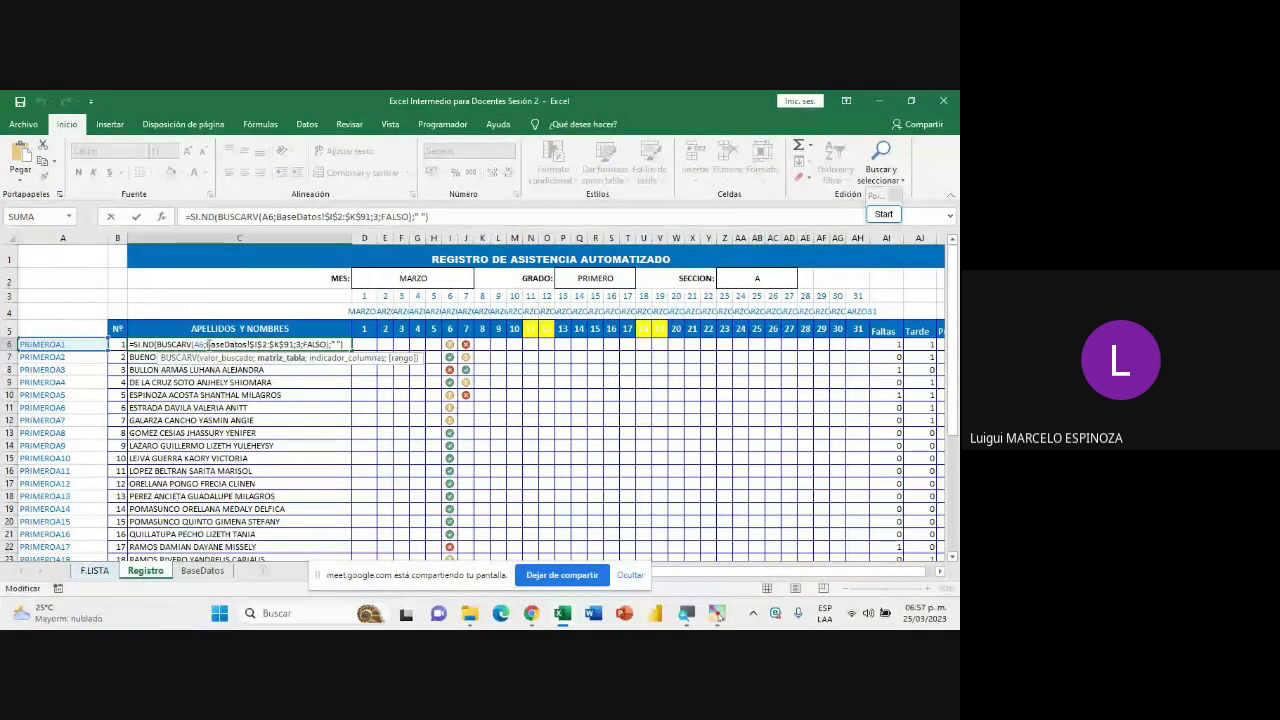
pyautogui.moveTo(208, 344); pyautogui.dragTo(295, 345)
pyautogui.moveTo(276, 216); pyautogui.dragTo(380, 216)
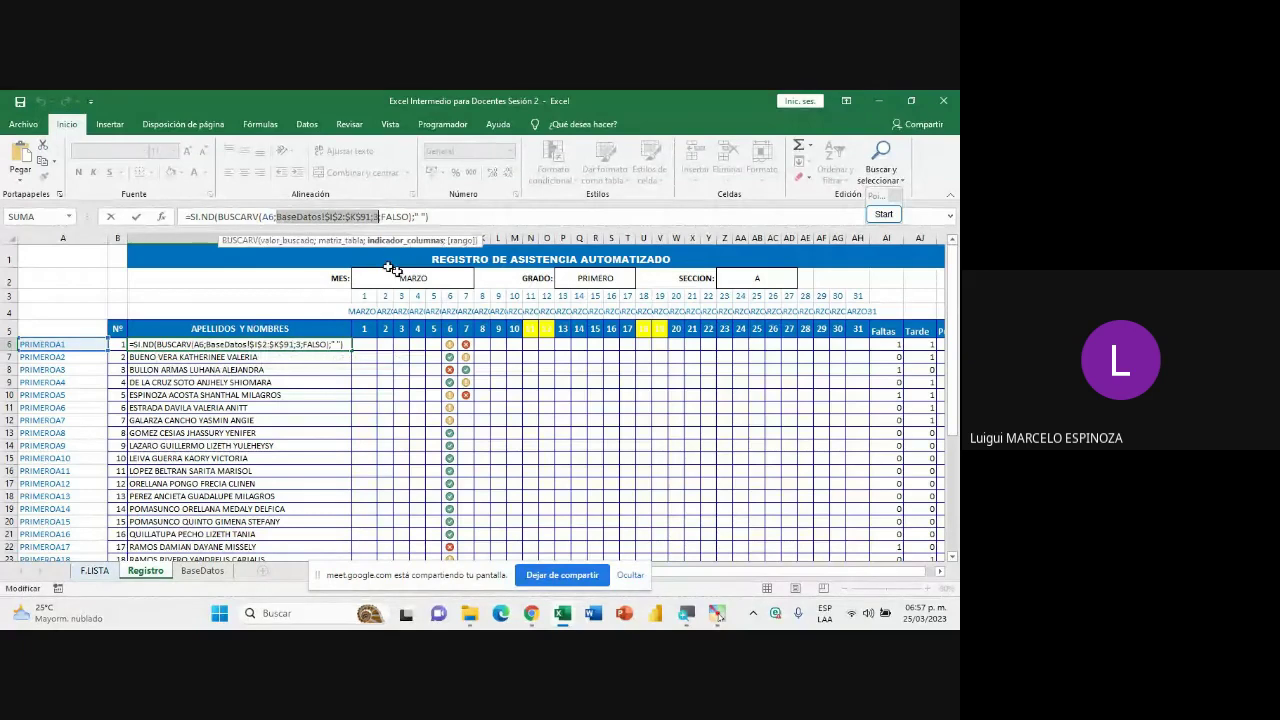
pyautogui.click(279, 216)
pyautogui.moveTo(279, 216); pyautogui.dragTo(374, 216)
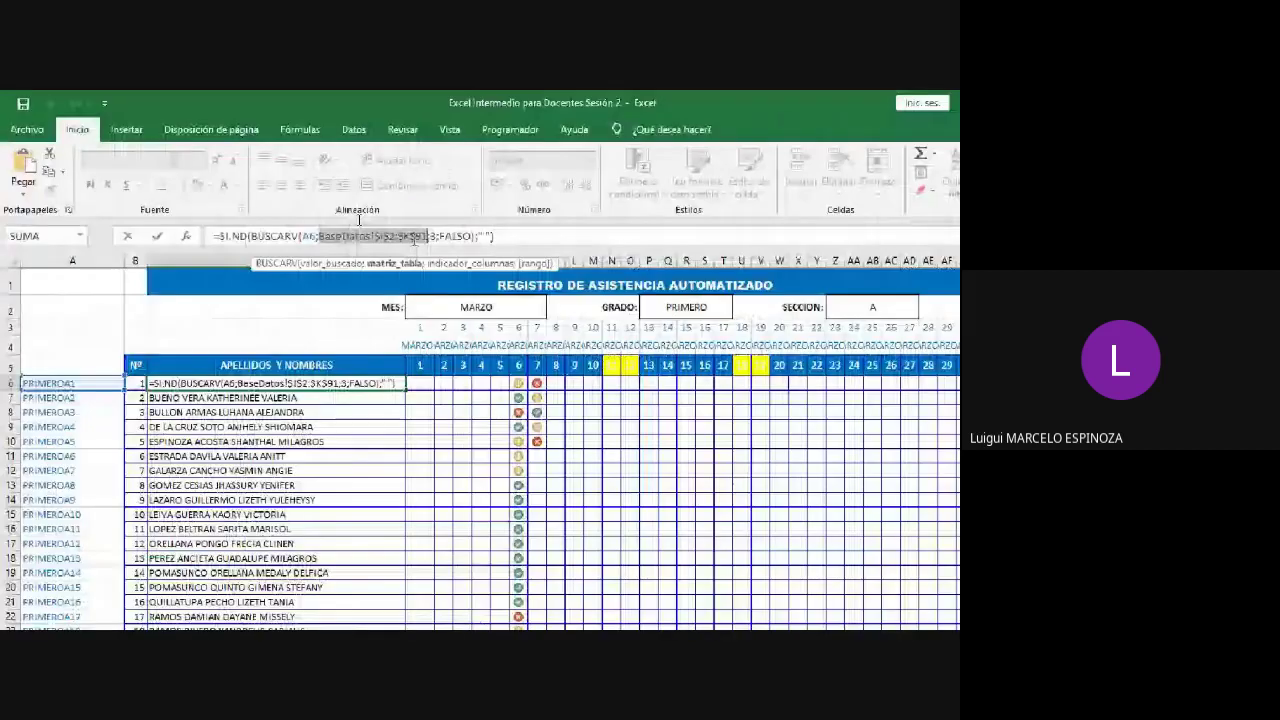
pyautogui.press('Escape')
# - Scroll BaseDatos to the top and select the I1:K1 headers and first student rows
pyautogui.click(204, 571)
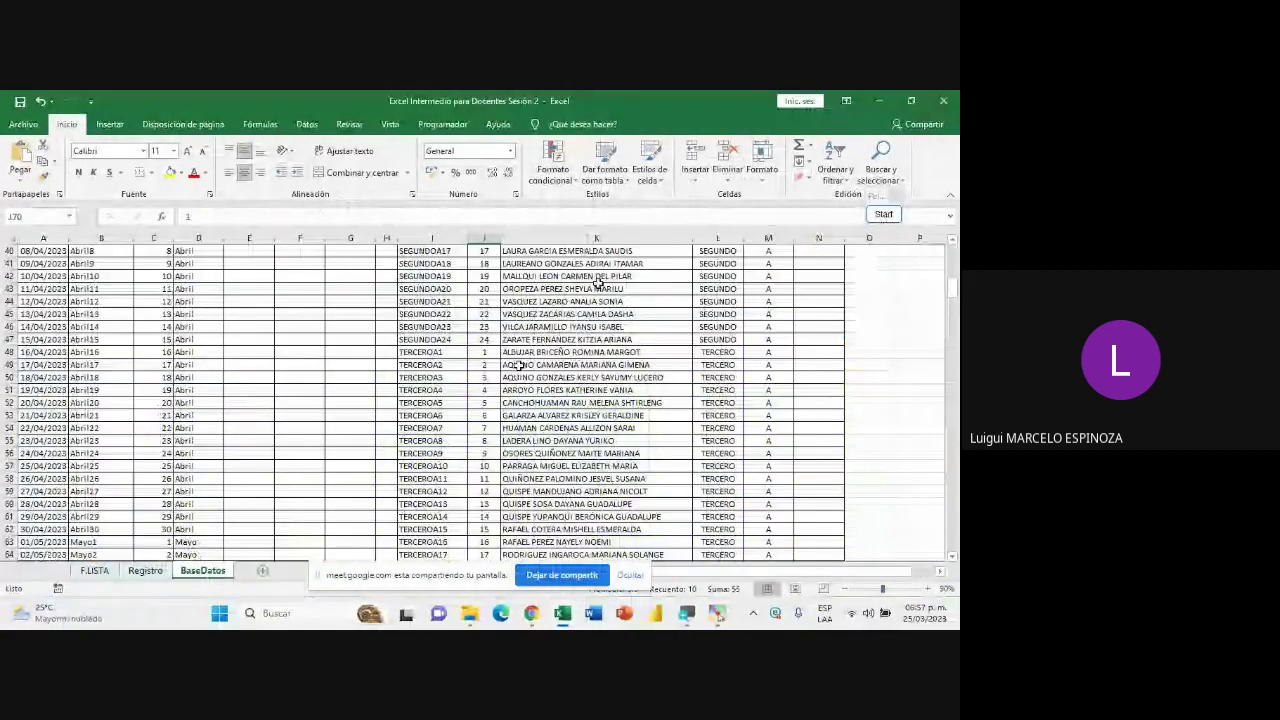
pyautogui.scroll(5, 451, 369)
pyautogui.scroll(10, 451, 369)
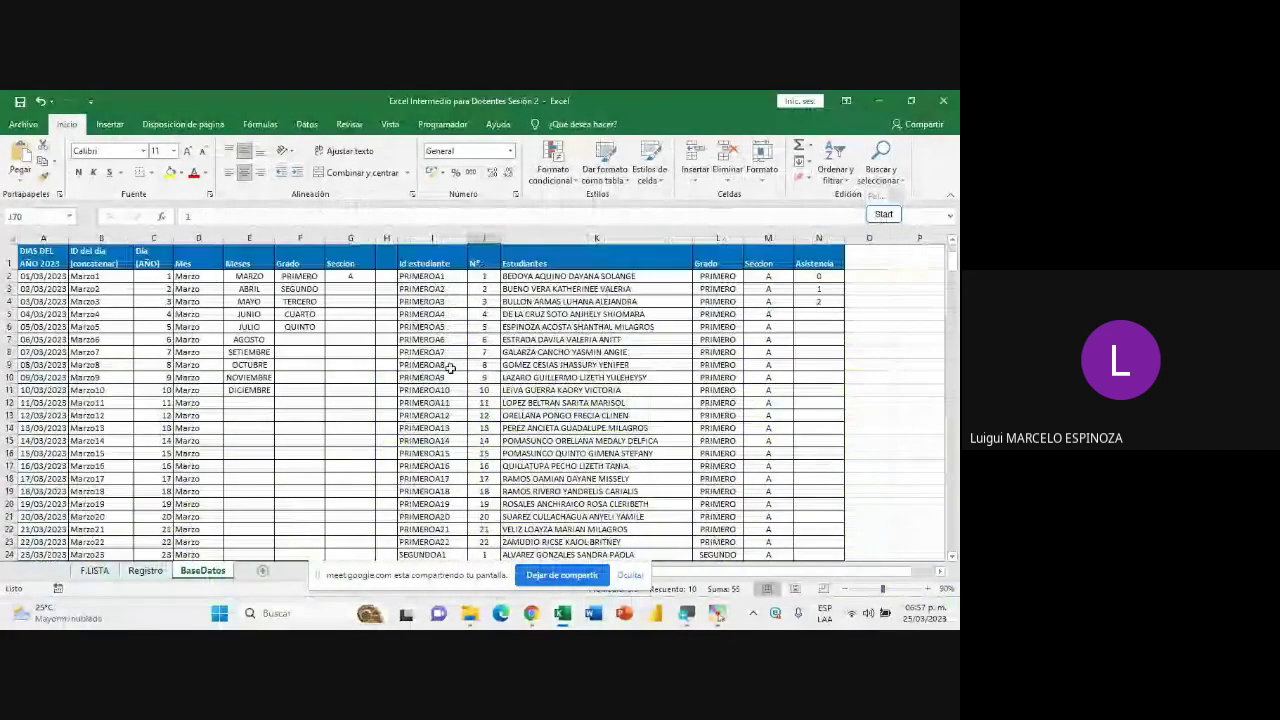
pyautogui.moveTo(425, 276); pyautogui.dragTo(600, 276)
pyautogui.click(419, 262)
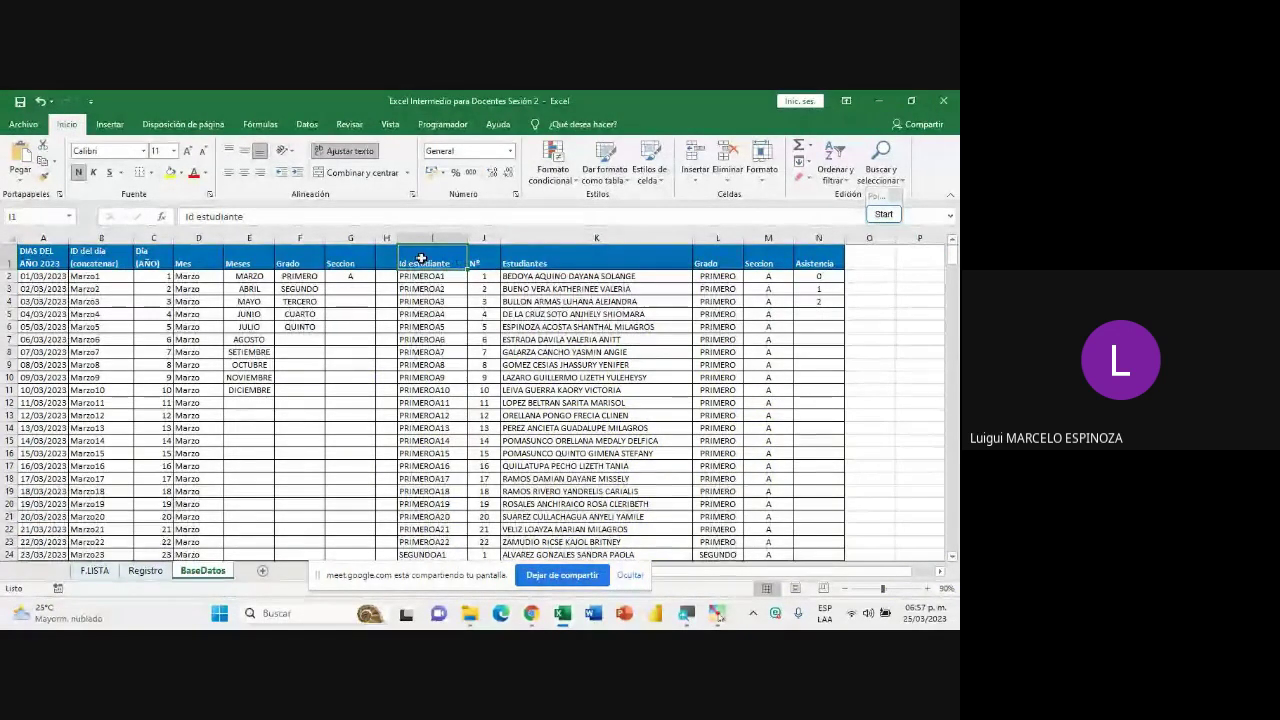
pyautogui.moveTo(424, 262); pyautogui.dragTo(600, 262)
pyautogui.click(421, 289)
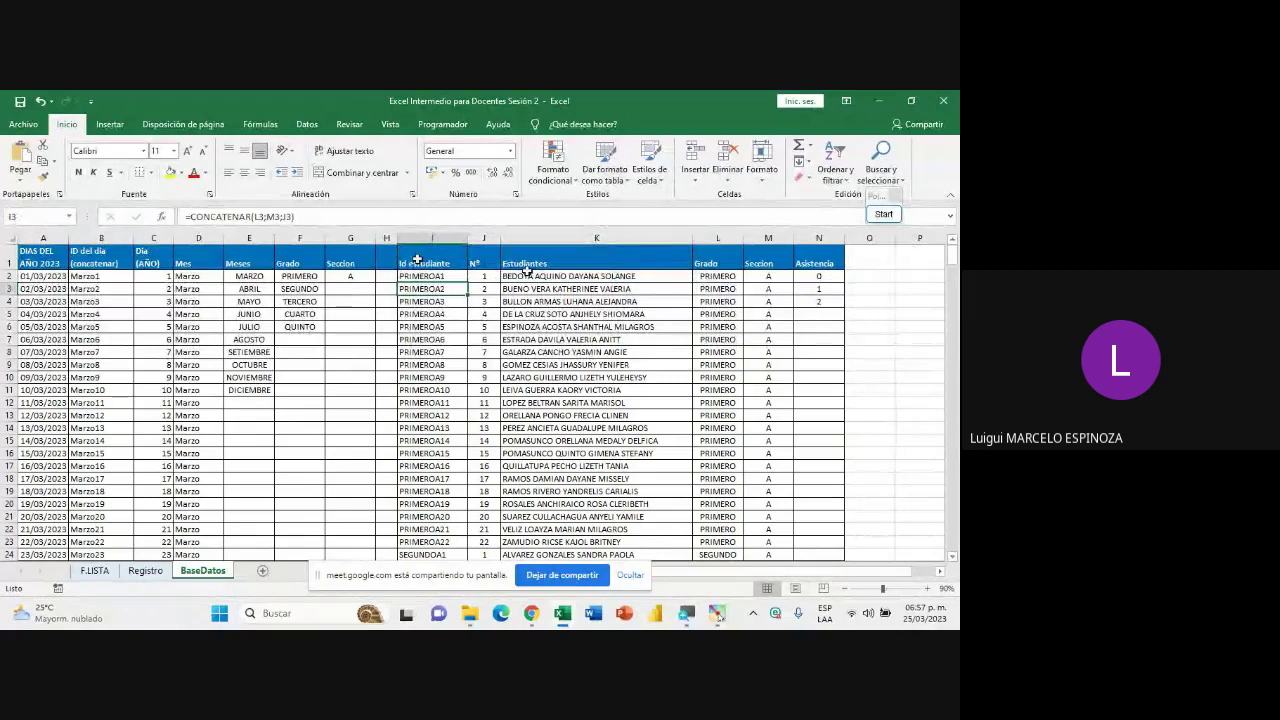
pyautogui.moveTo(418, 264); pyautogui.dragTo(600, 263)
pyautogui.click(490, 301)
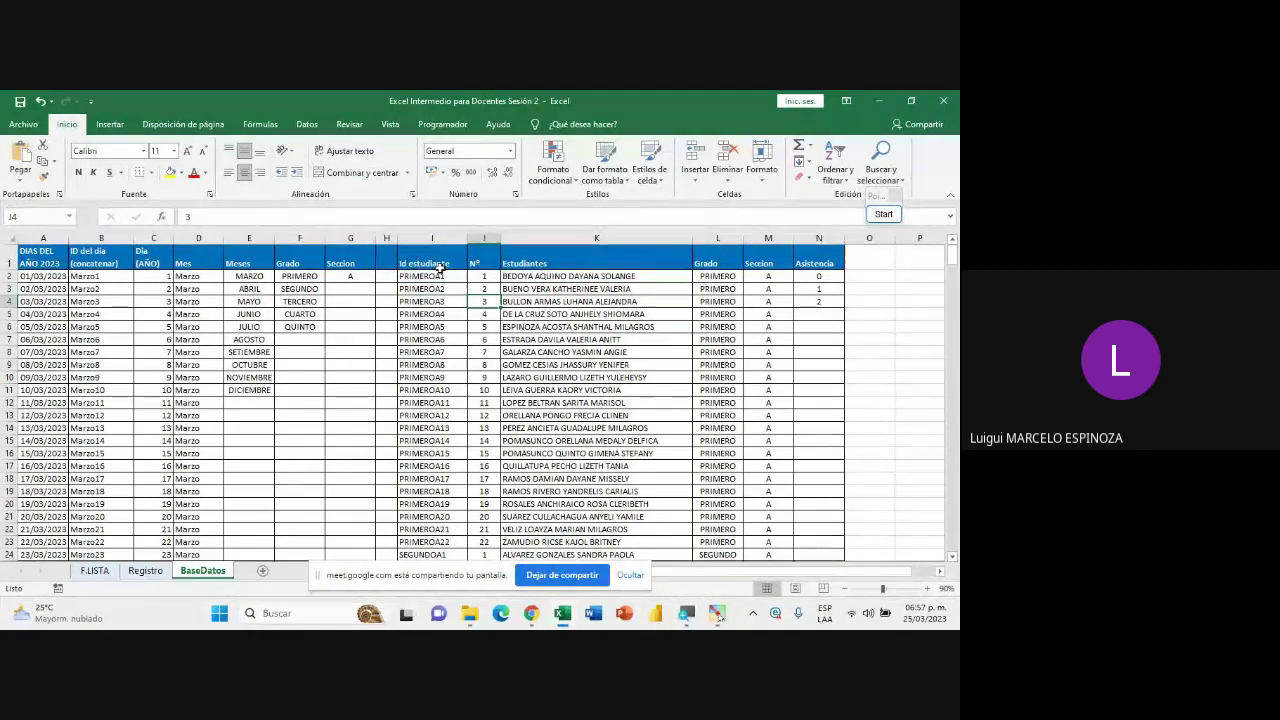
pyautogui.click(630, 575)
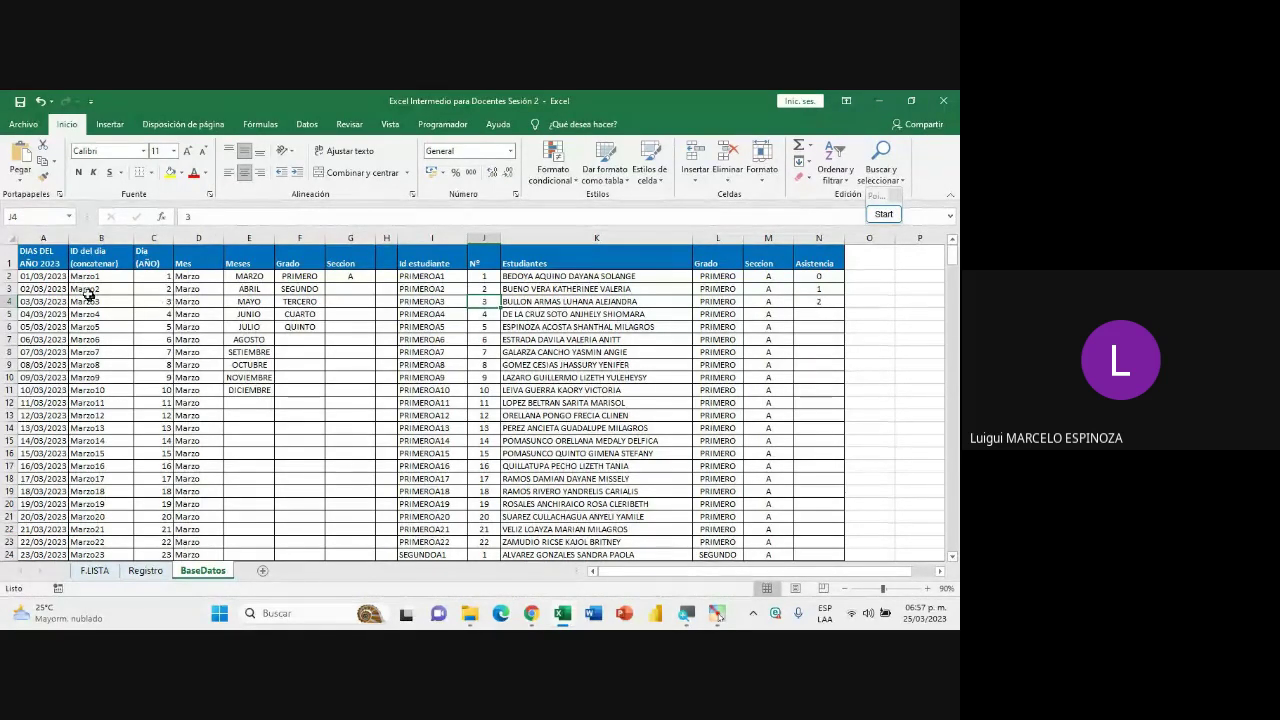
# - Select the student ID, number and name block from I2, then view I2's CONCATENAR ID formula
pyautogui.moveTo(85, 277); pyautogui.dragTo(152, 542)
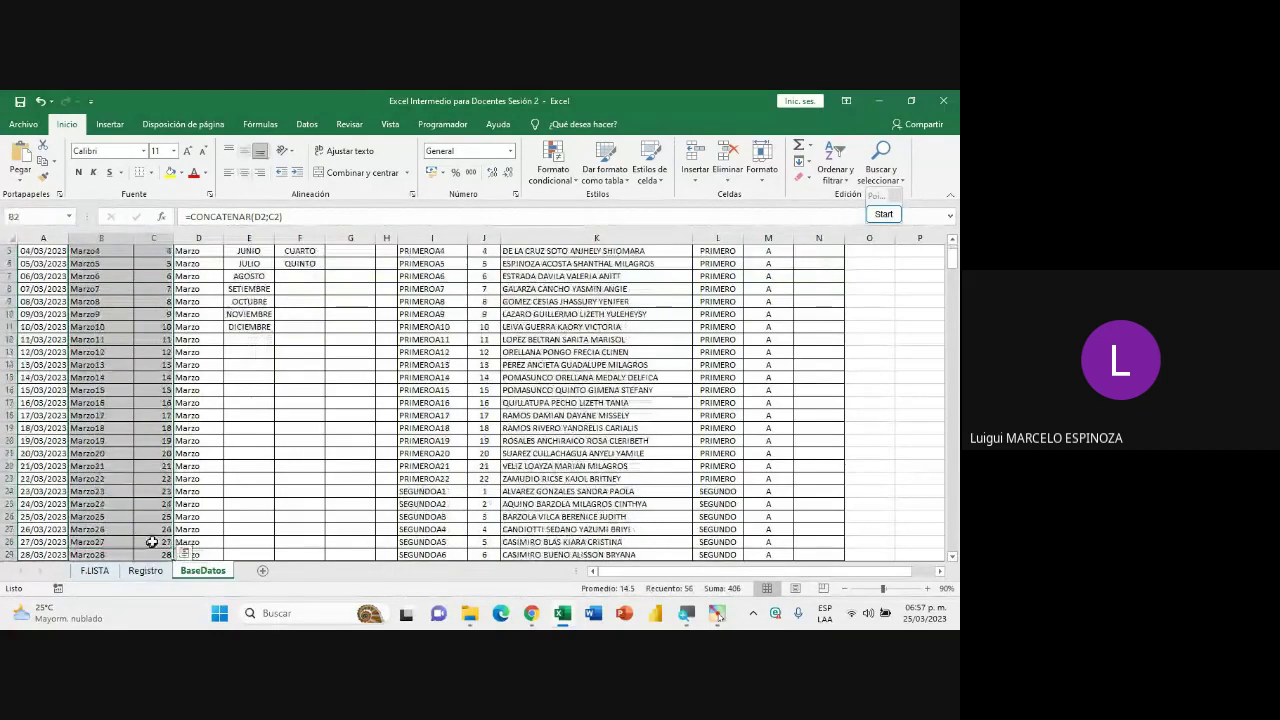
pyautogui.scroll(1, 157, 486)
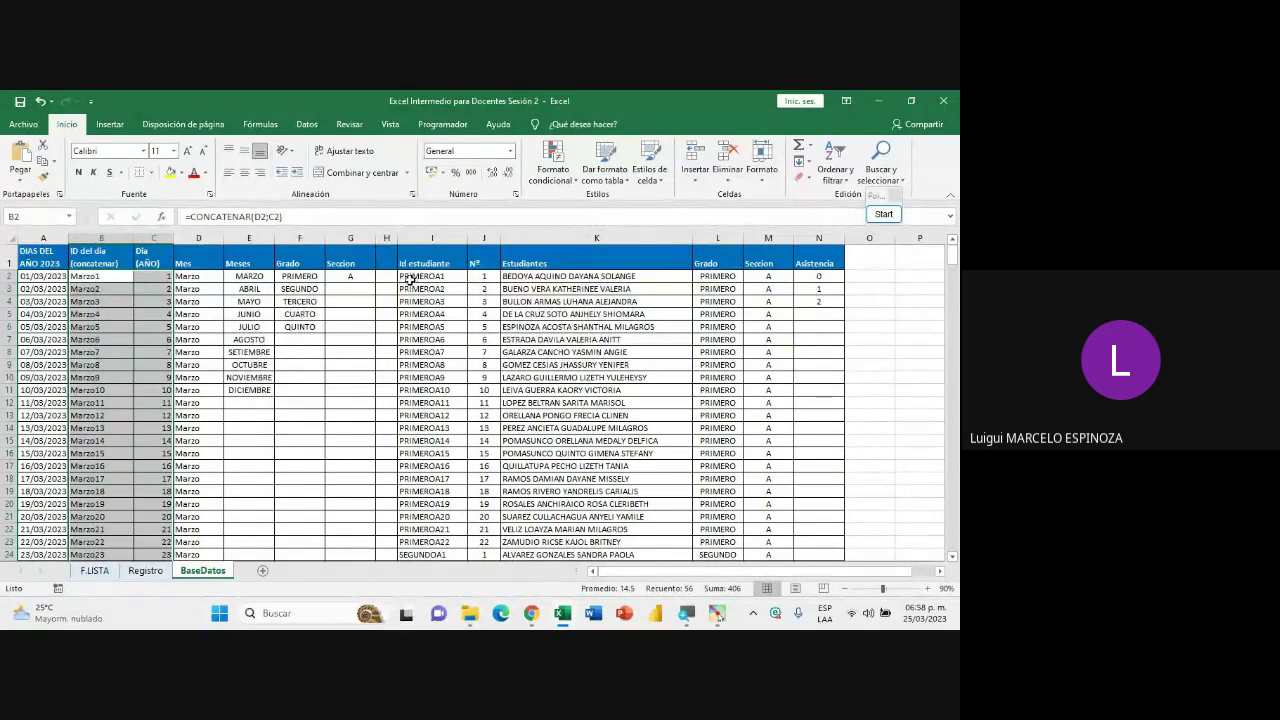
pyautogui.moveTo(411, 280); pyautogui.dragTo(640, 478)
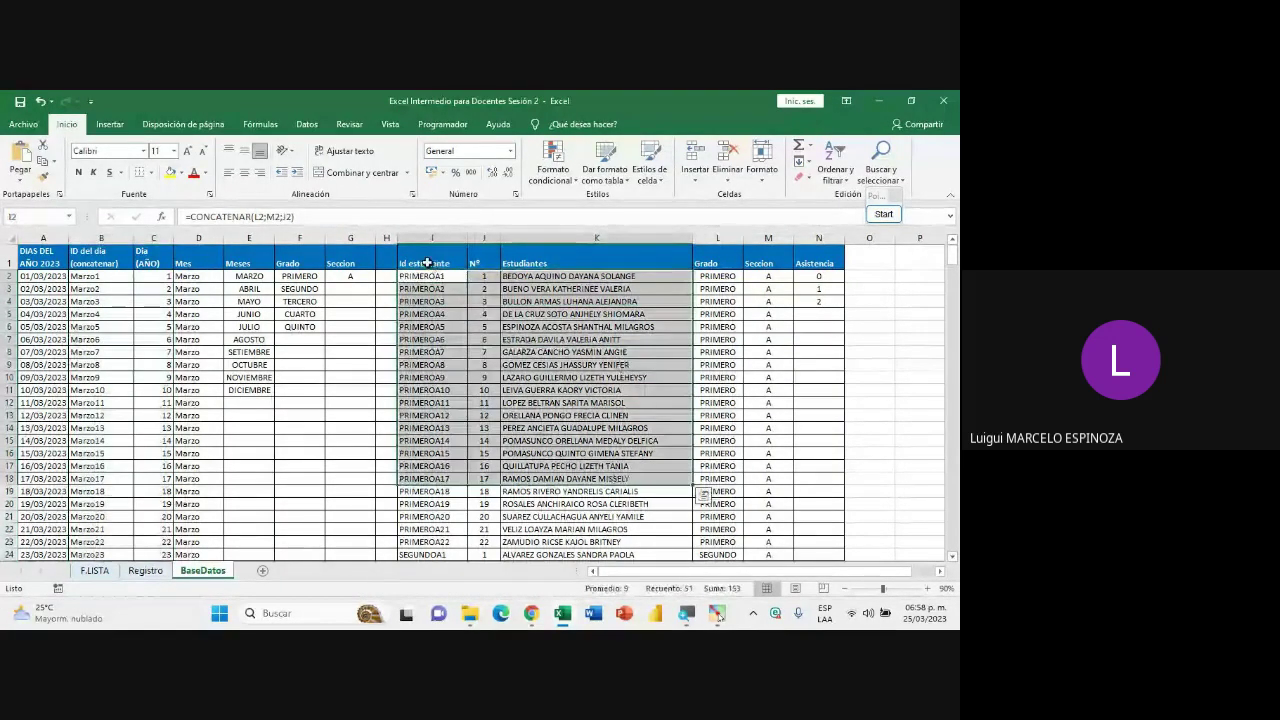
pyautogui.click(427, 262)
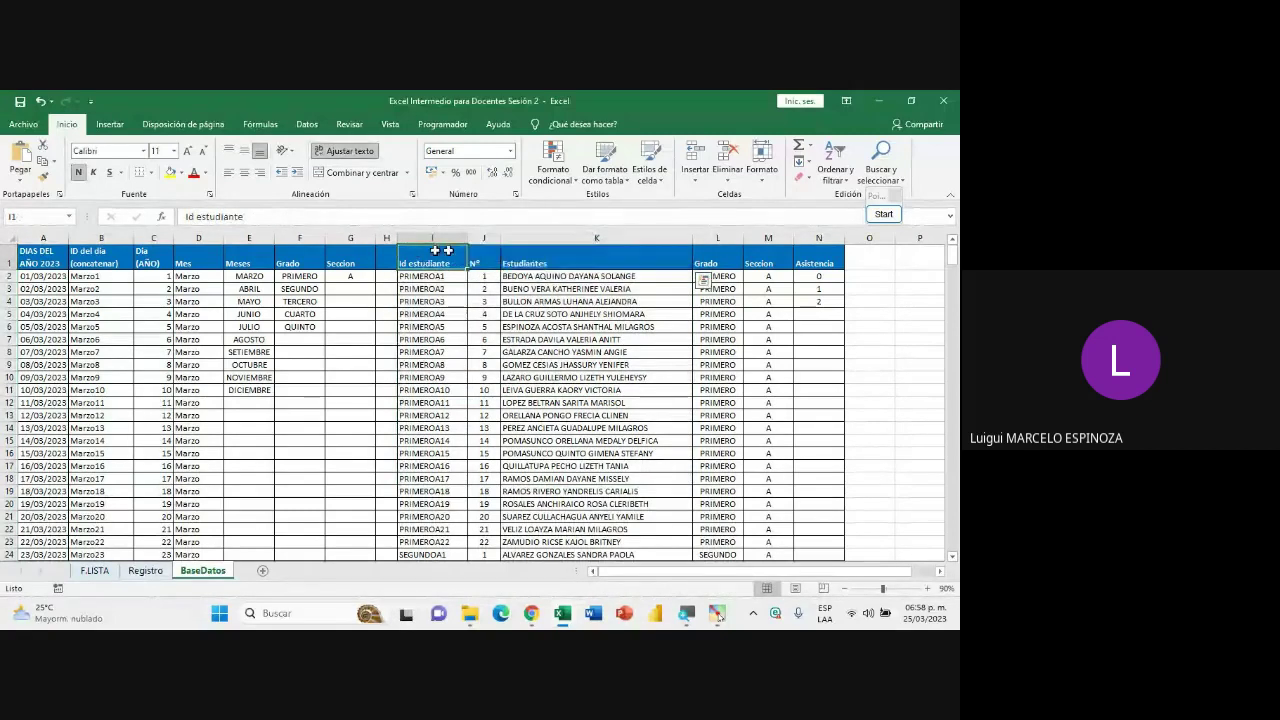
pyautogui.moveTo(441, 250); pyautogui.dragTo(623, 516)
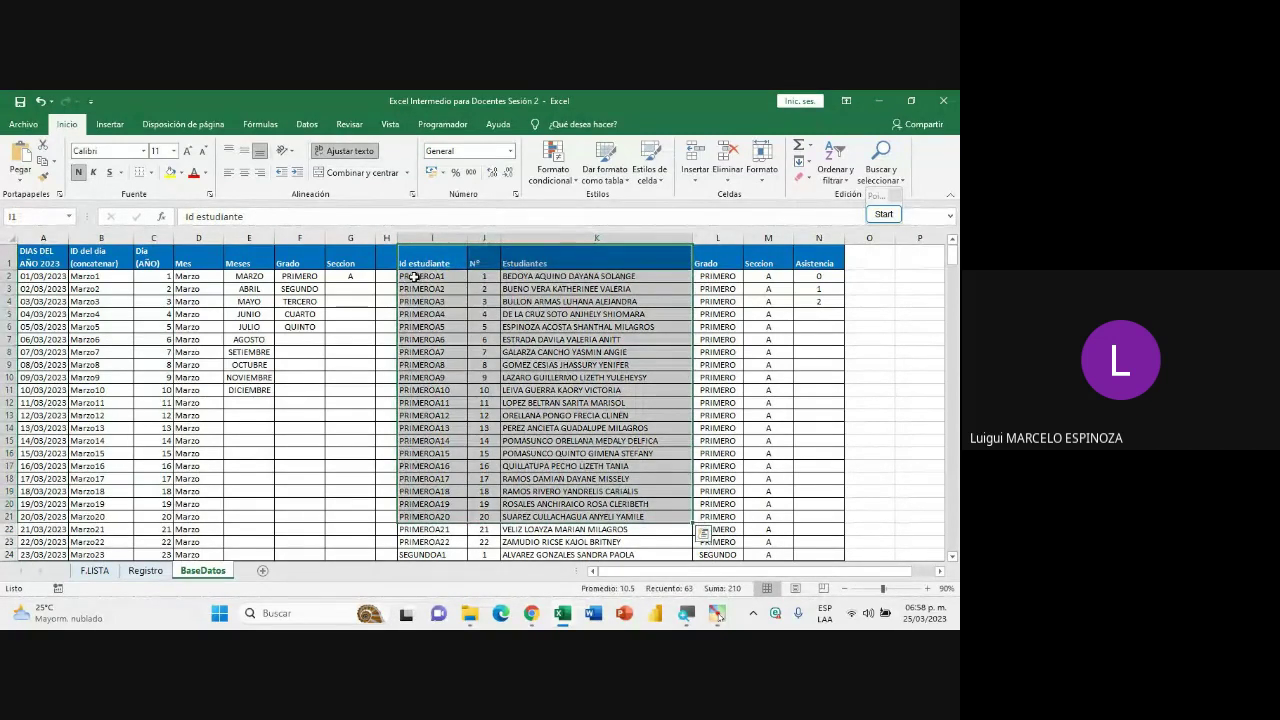
pyautogui.click(414, 277)
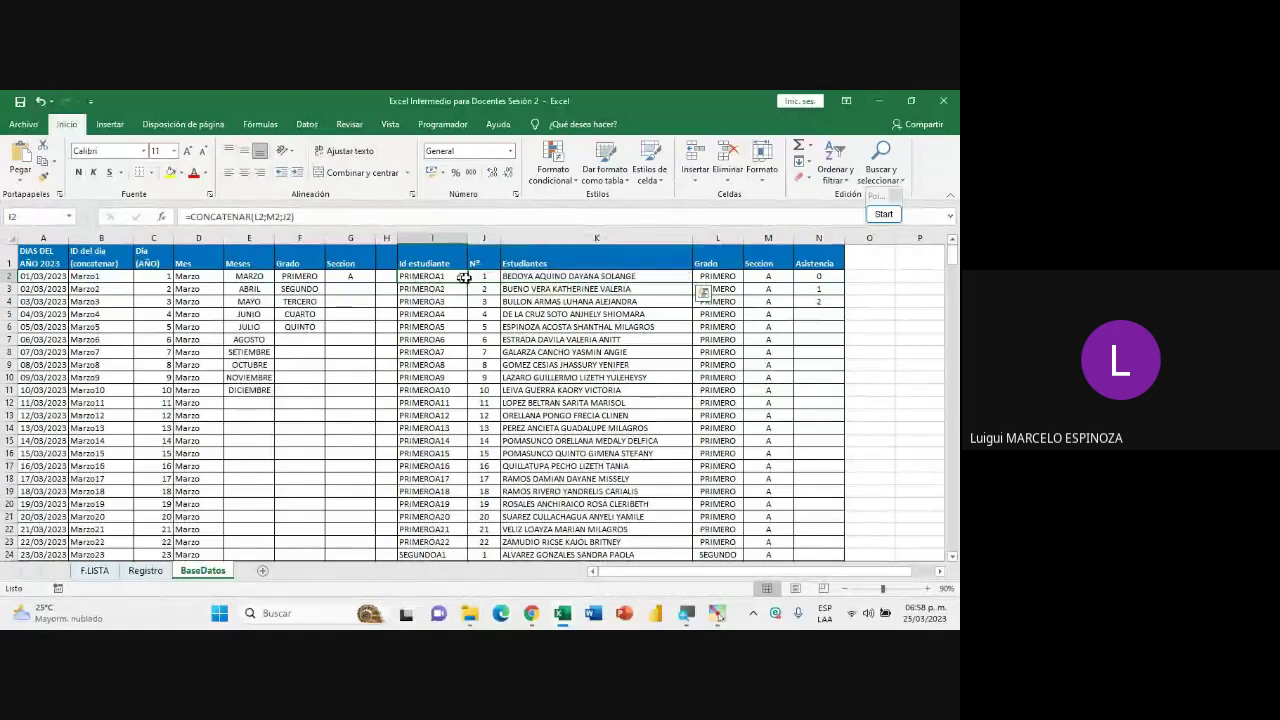
pyautogui.moveTo(464, 277)
pyautogui.mouseDown()
pyautogui.moveTo(564, 603)
pyautogui.moveTo(556, 555)
pyautogui.mouseUp()
pyautogui.scroll(10, 497, 432)
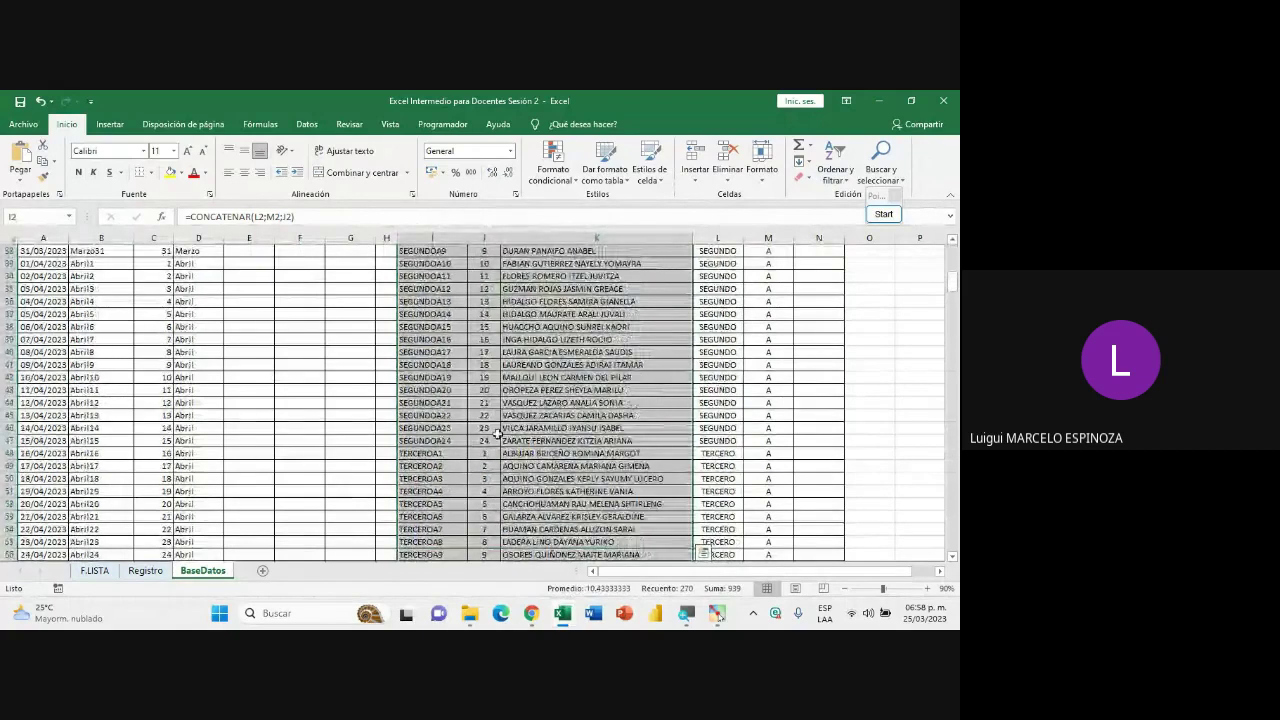
pyautogui.scroll(12, 497, 432)
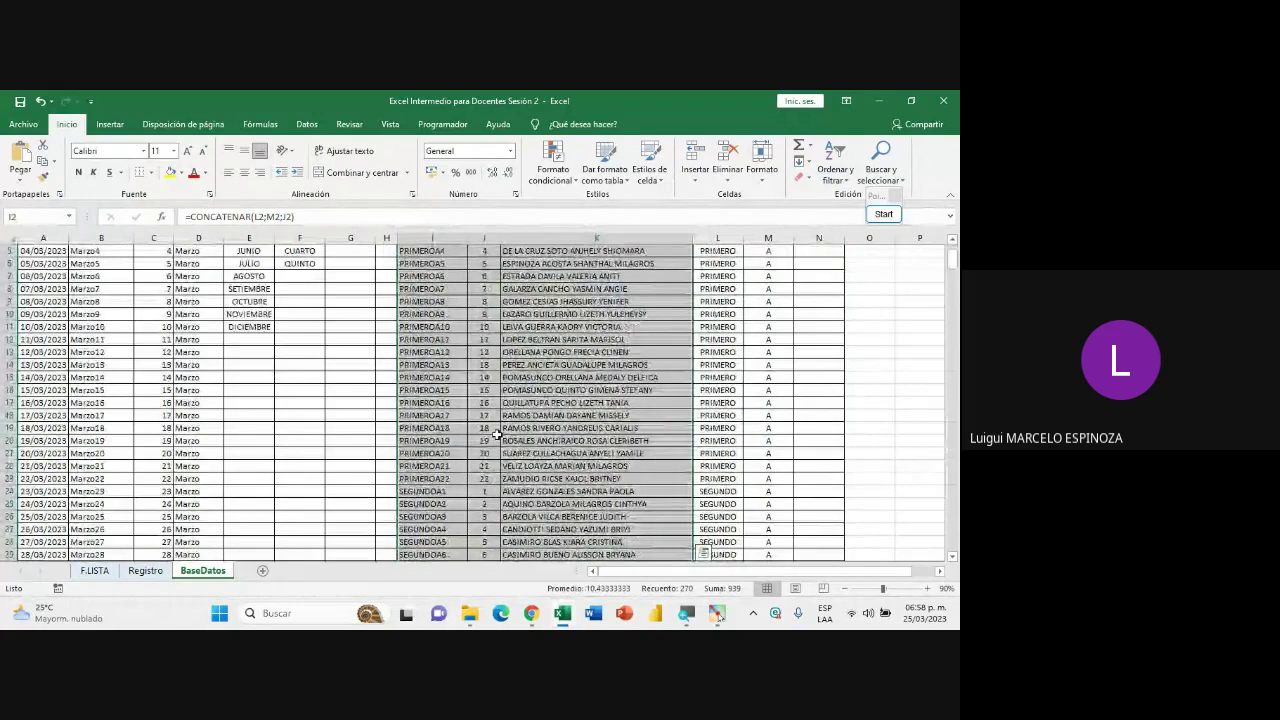
pyautogui.click(441, 246)
pyautogui.click(409, 261)
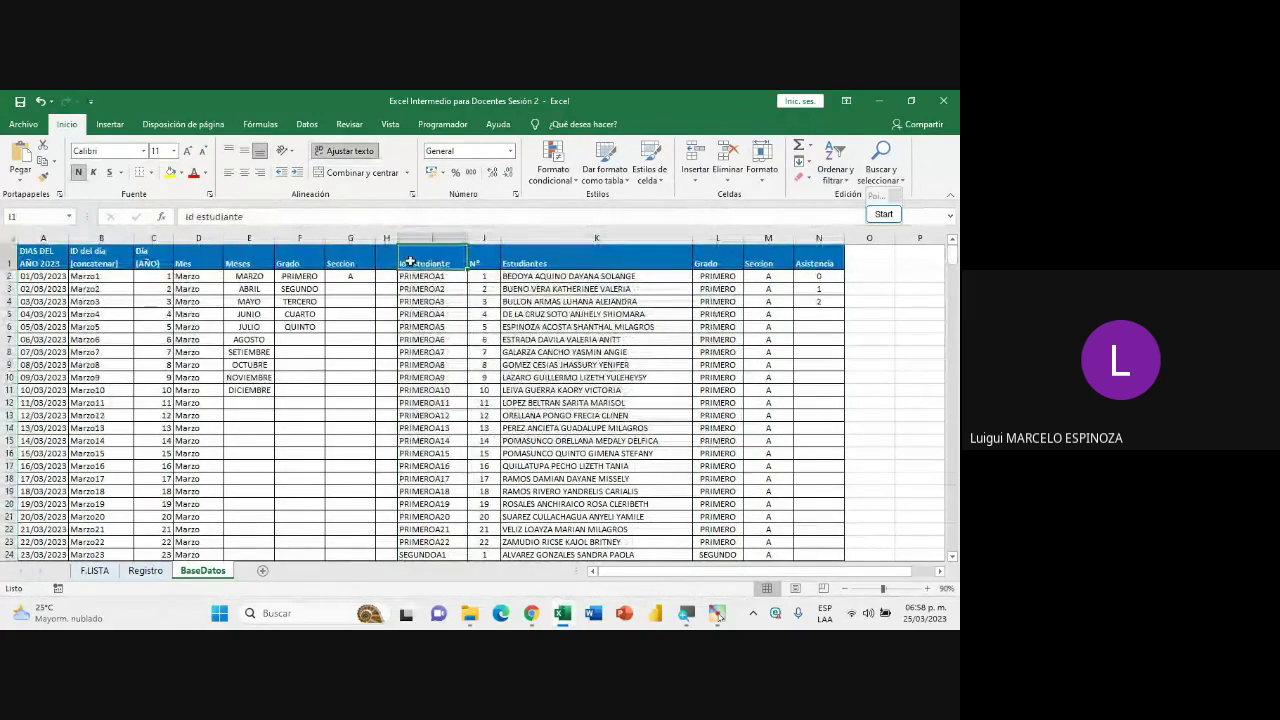
pyautogui.click(418, 276)
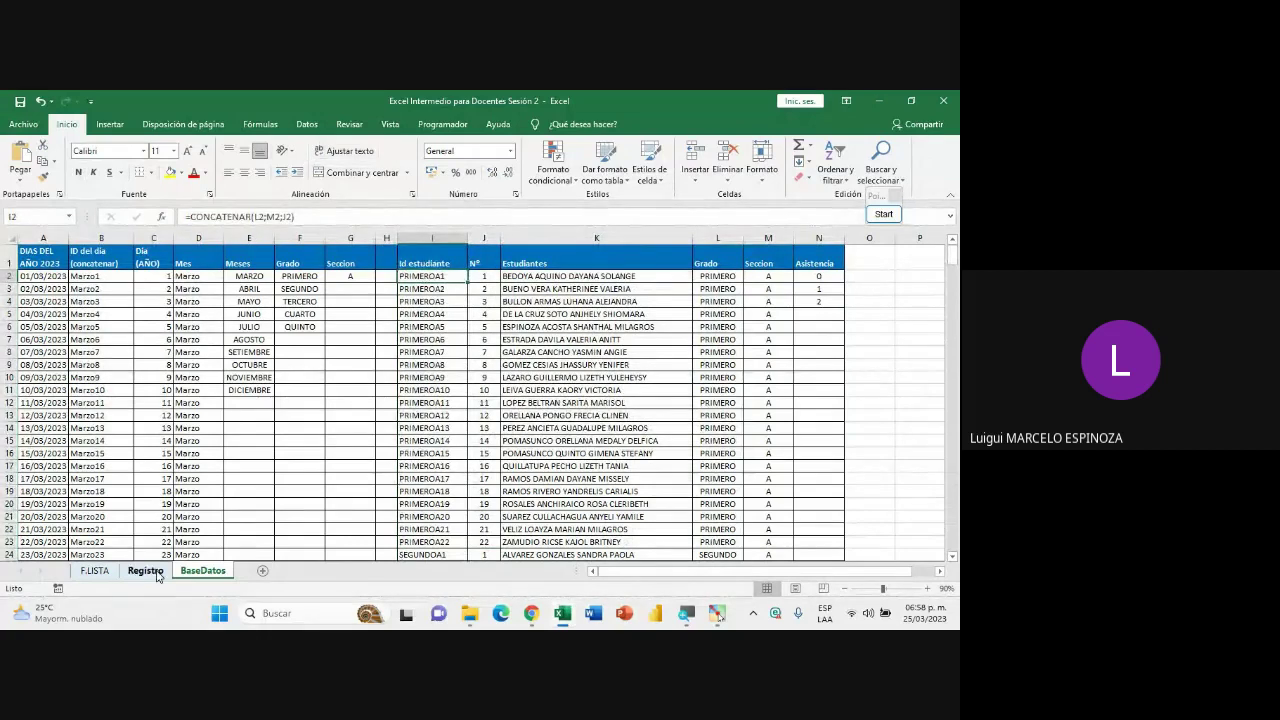
pyautogui.click(145, 571)
pyautogui.doubleClick(168, 344)
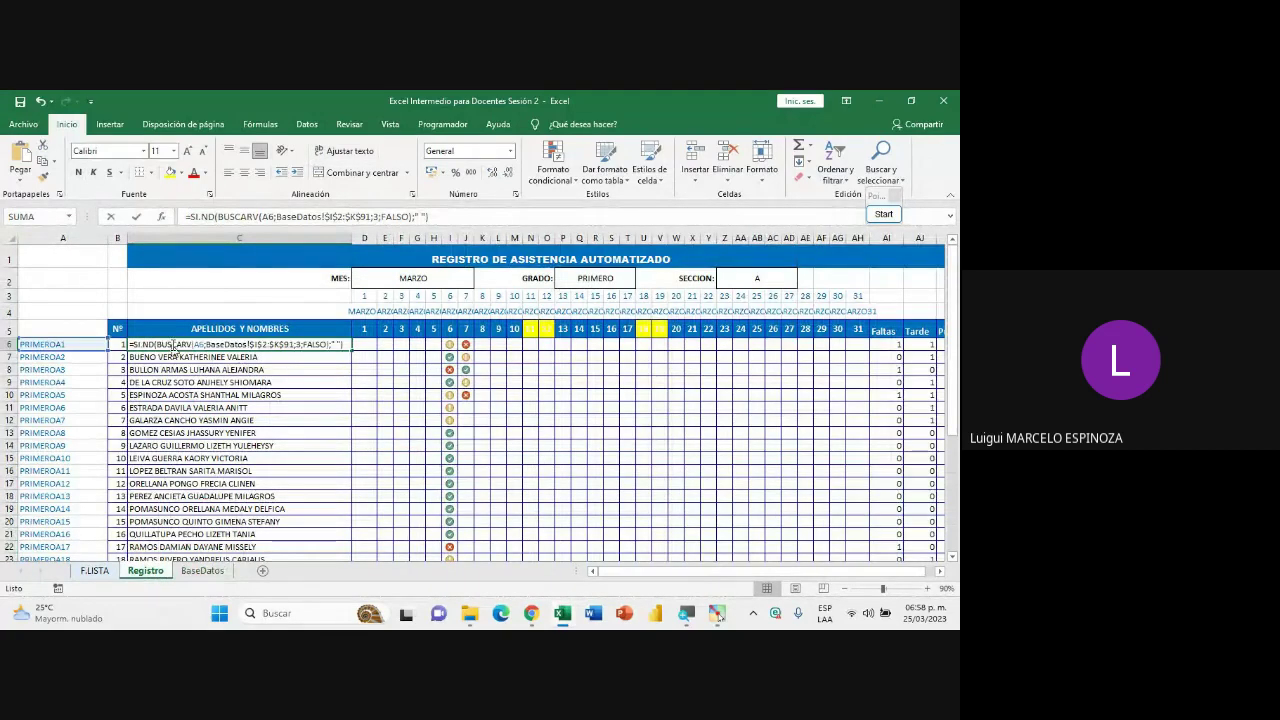
pyautogui.click(356, 217)
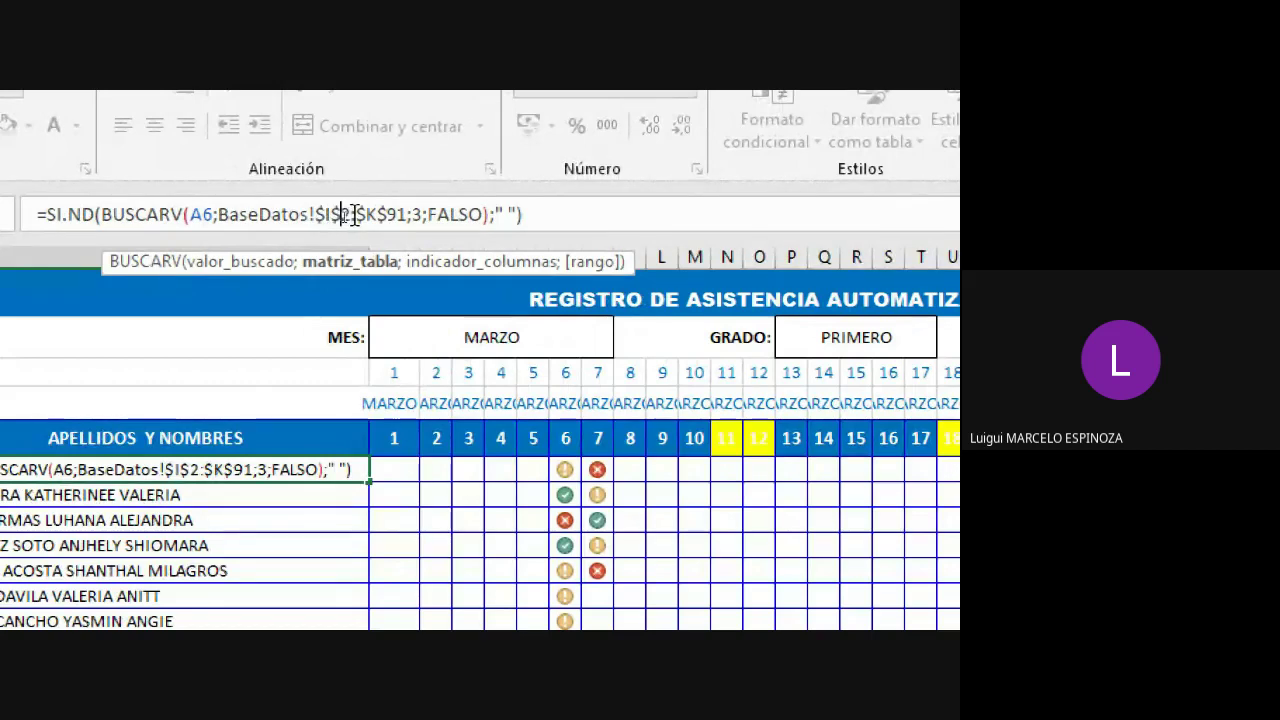
pyautogui.moveTo(406, 216); pyautogui.dragTo(218, 216)
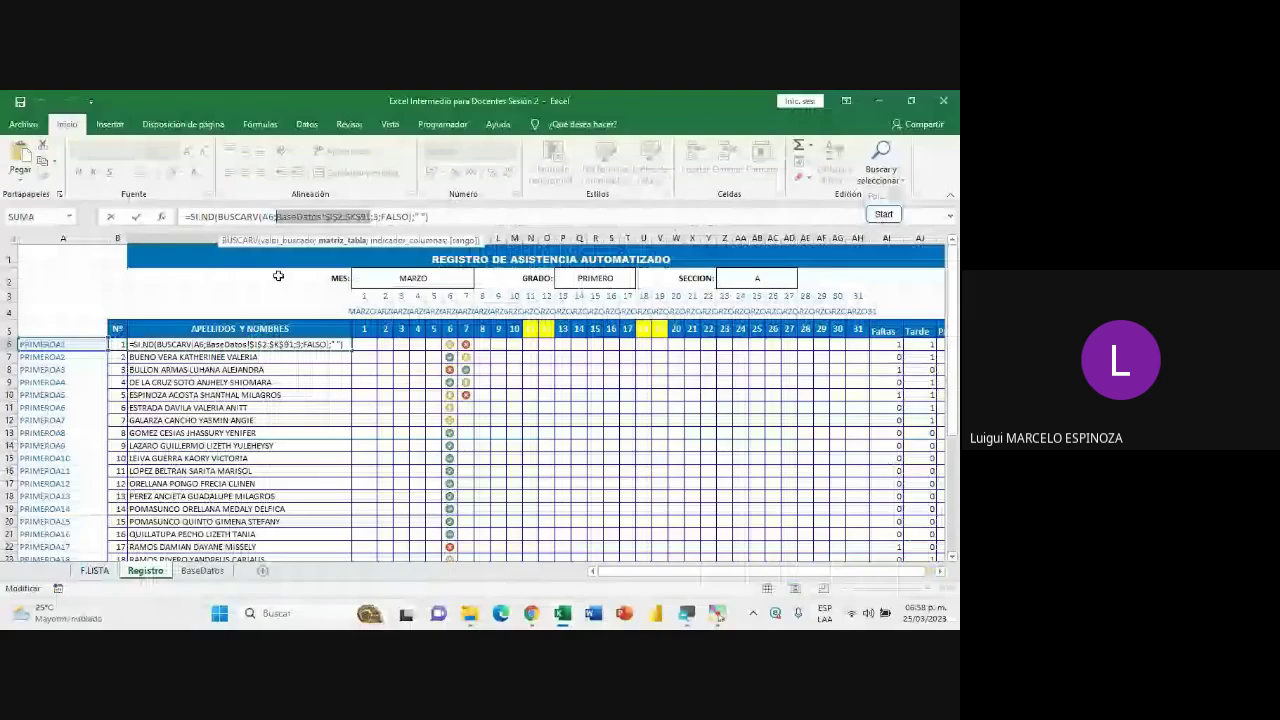
pyautogui.press('Escape')
pyautogui.click(202, 570)
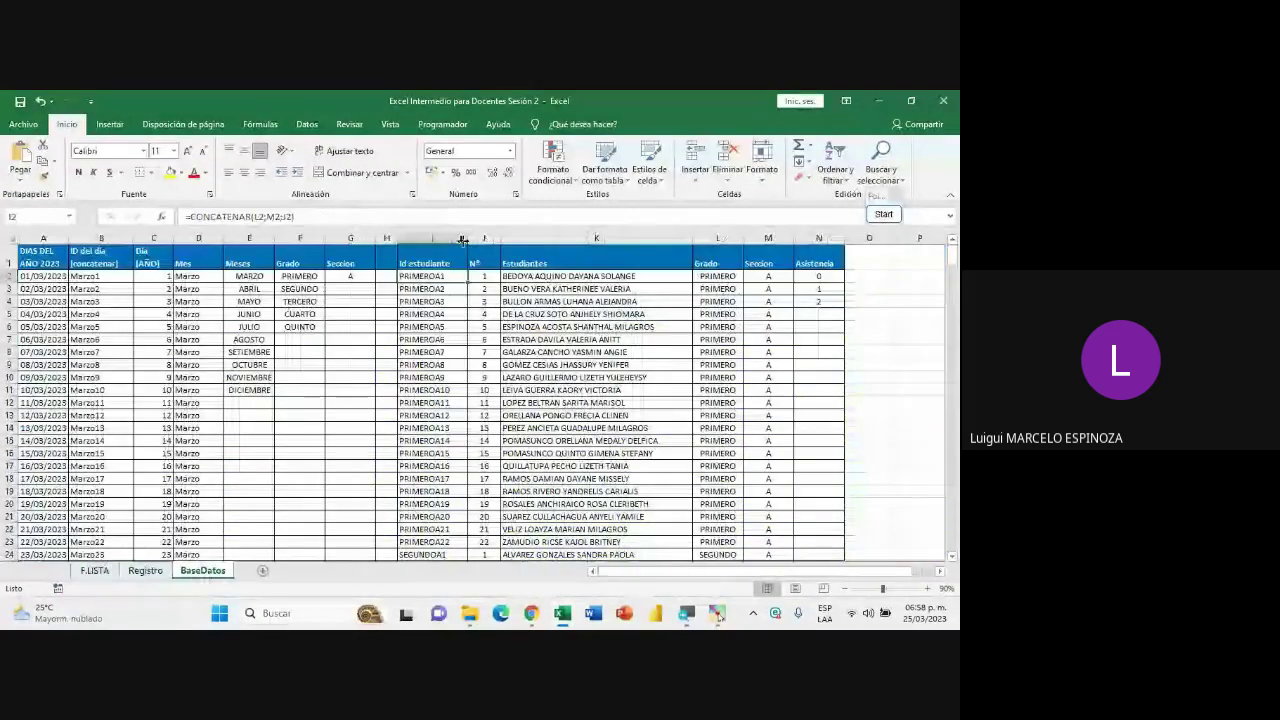
pyautogui.moveTo(430, 276)
pyautogui.mouseDown()
pyautogui.moveTo(591, 328)
pyautogui.moveTo(582, 576)
pyautogui.mouseUp()
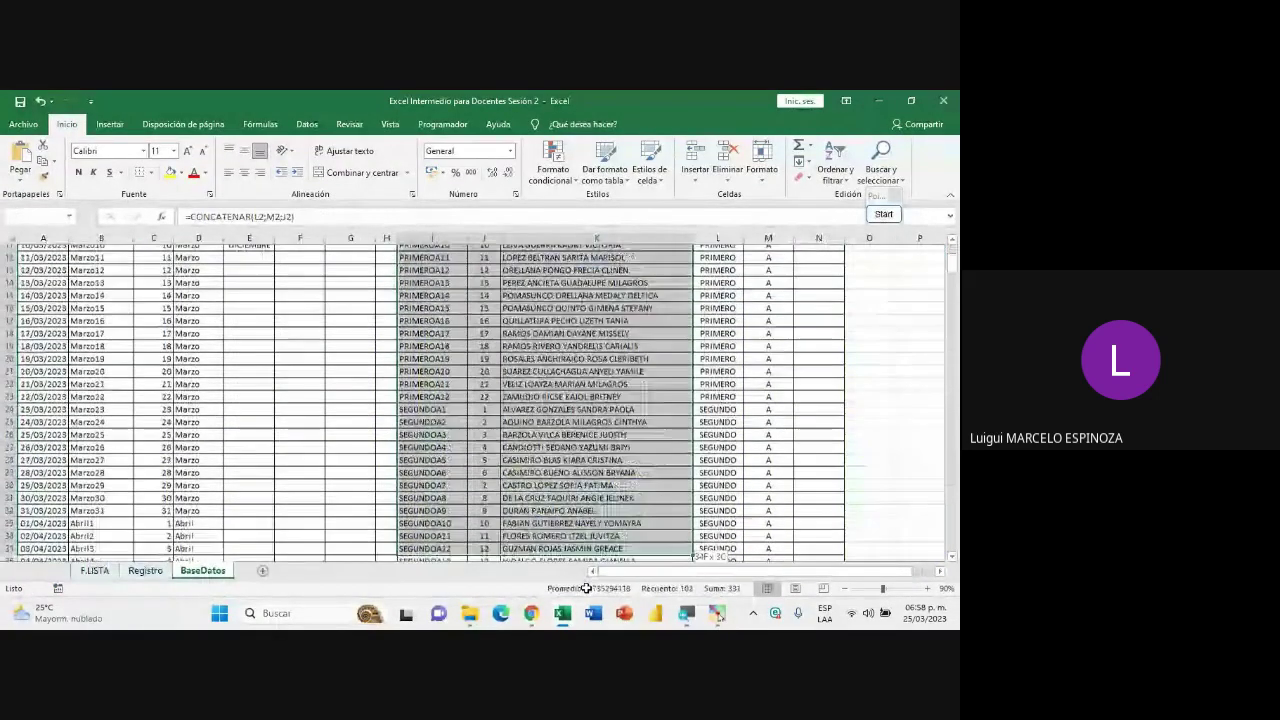
pyautogui.moveTo(582, 576); pyautogui.dragTo(600, 556)
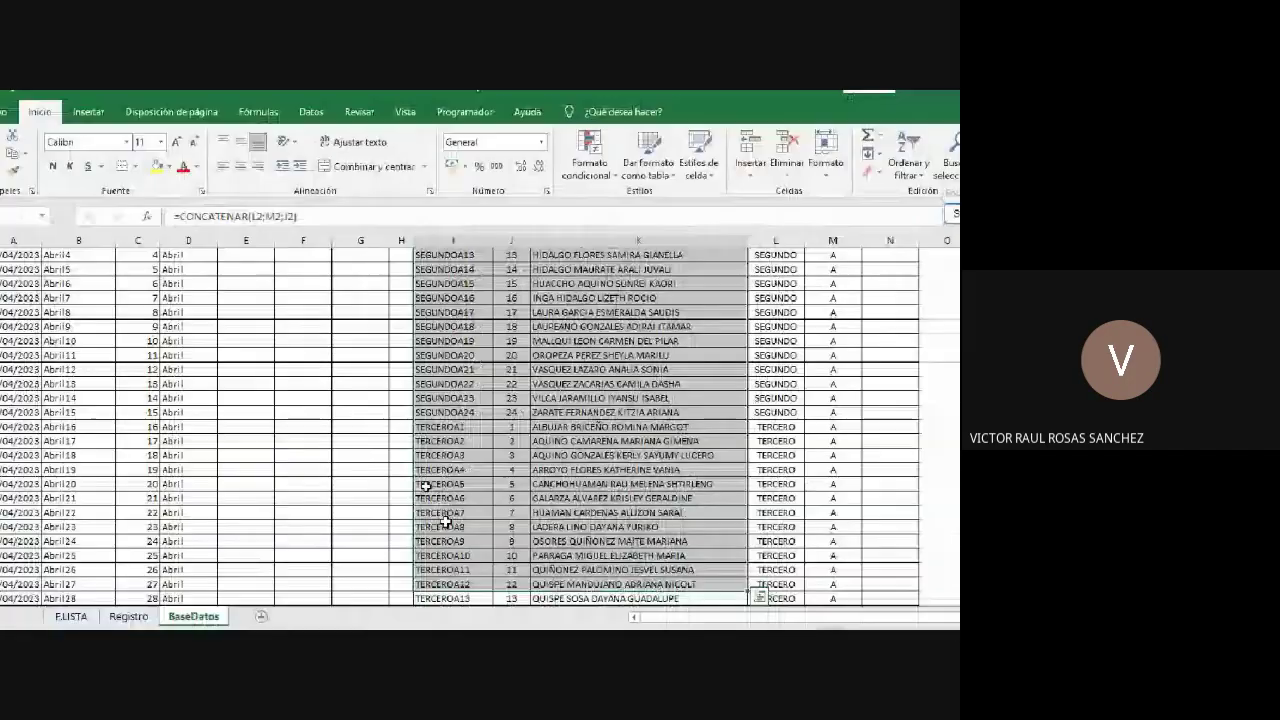
pyautogui.click(494, 413)
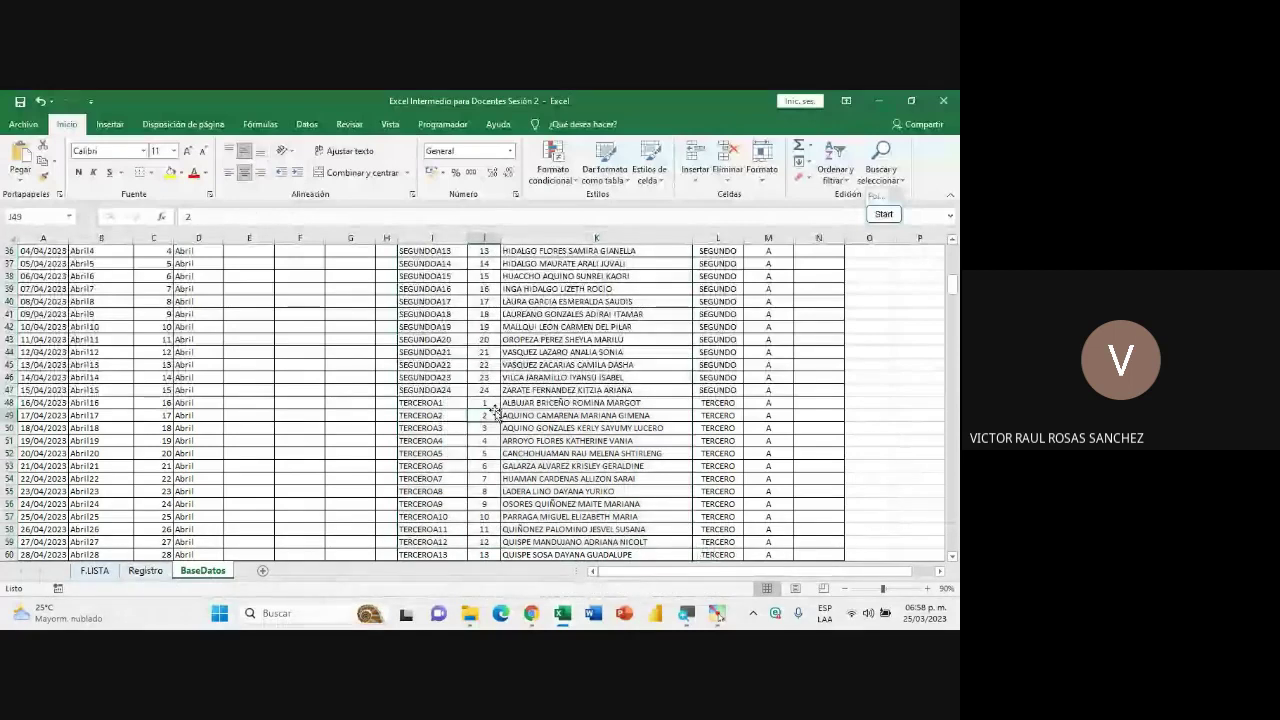
pyautogui.scroll(12, 496, 410)
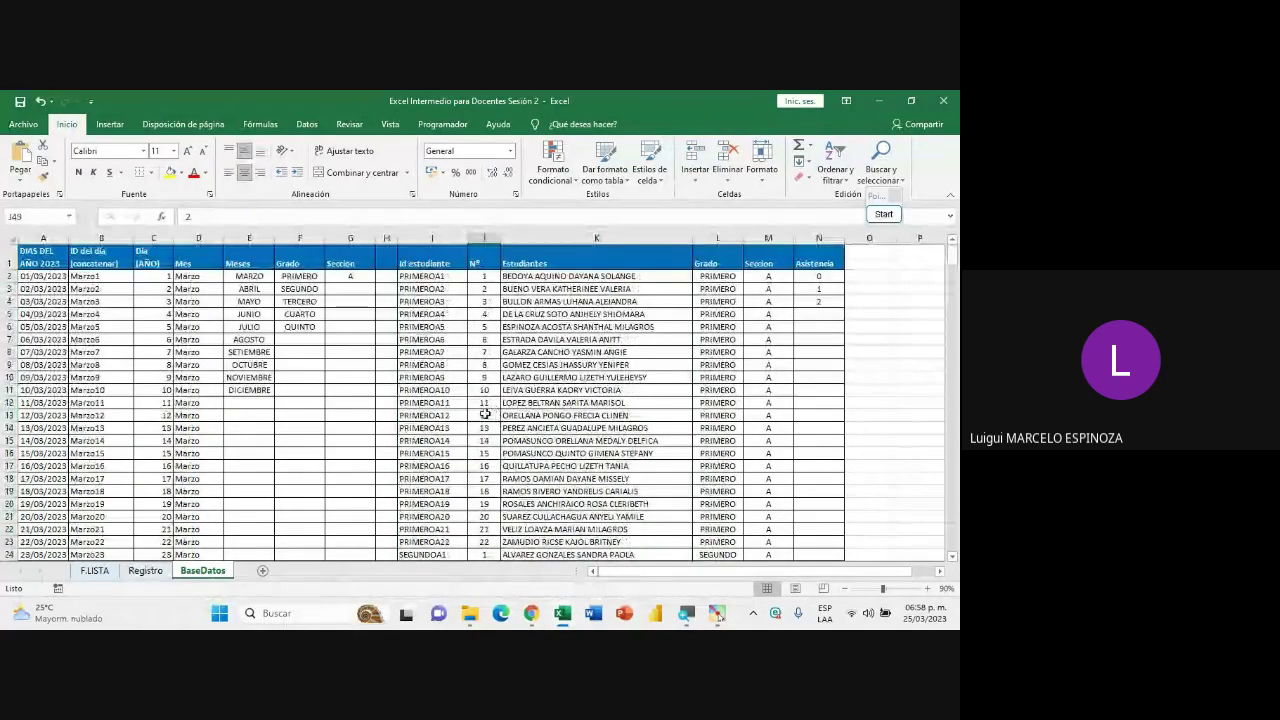
pyautogui.click(884, 214)
pyautogui.click(875, 397)
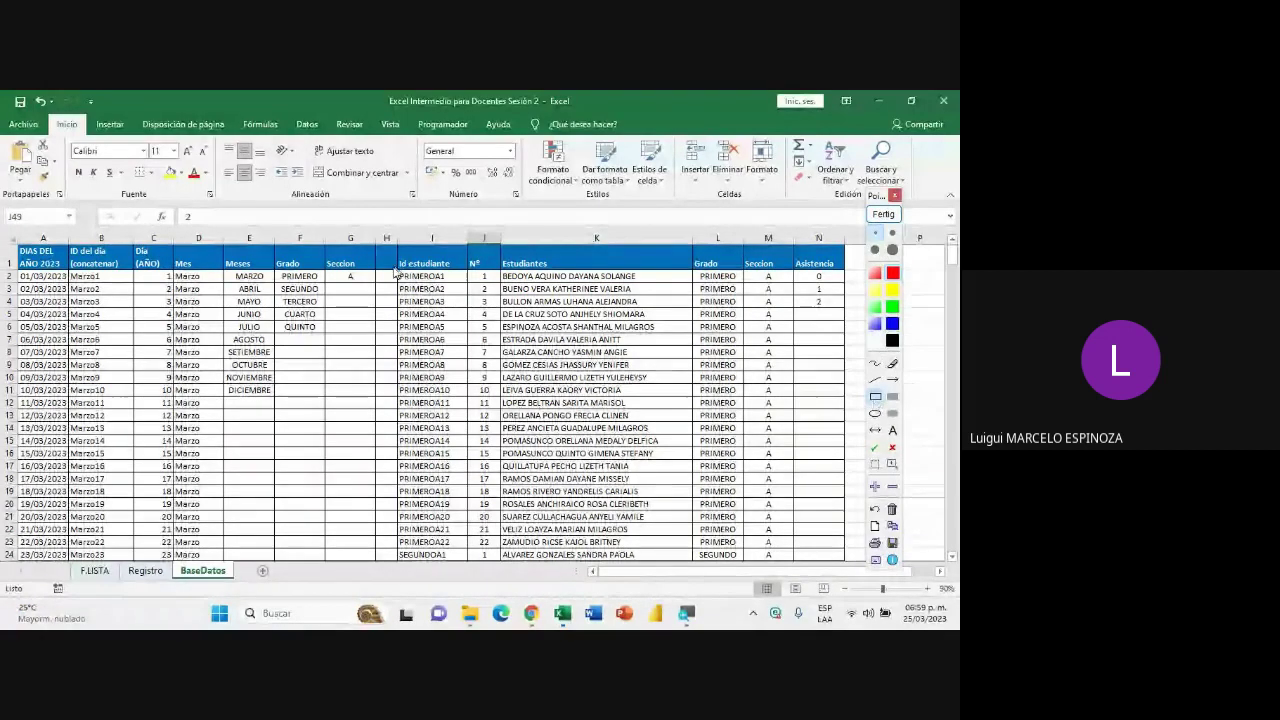
pyautogui.moveTo(392, 271); pyautogui.dragTo(701, 567)
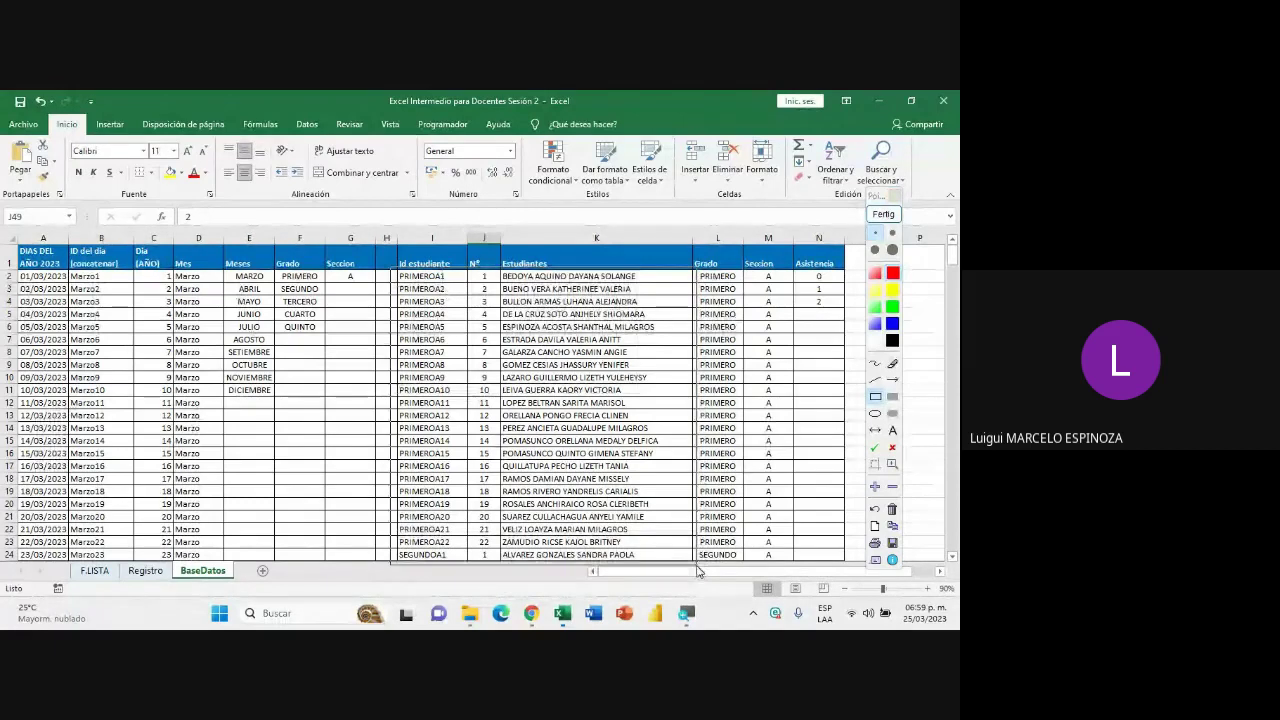
pyautogui.moveTo(701, 567); pyautogui.dragTo(697, 565)
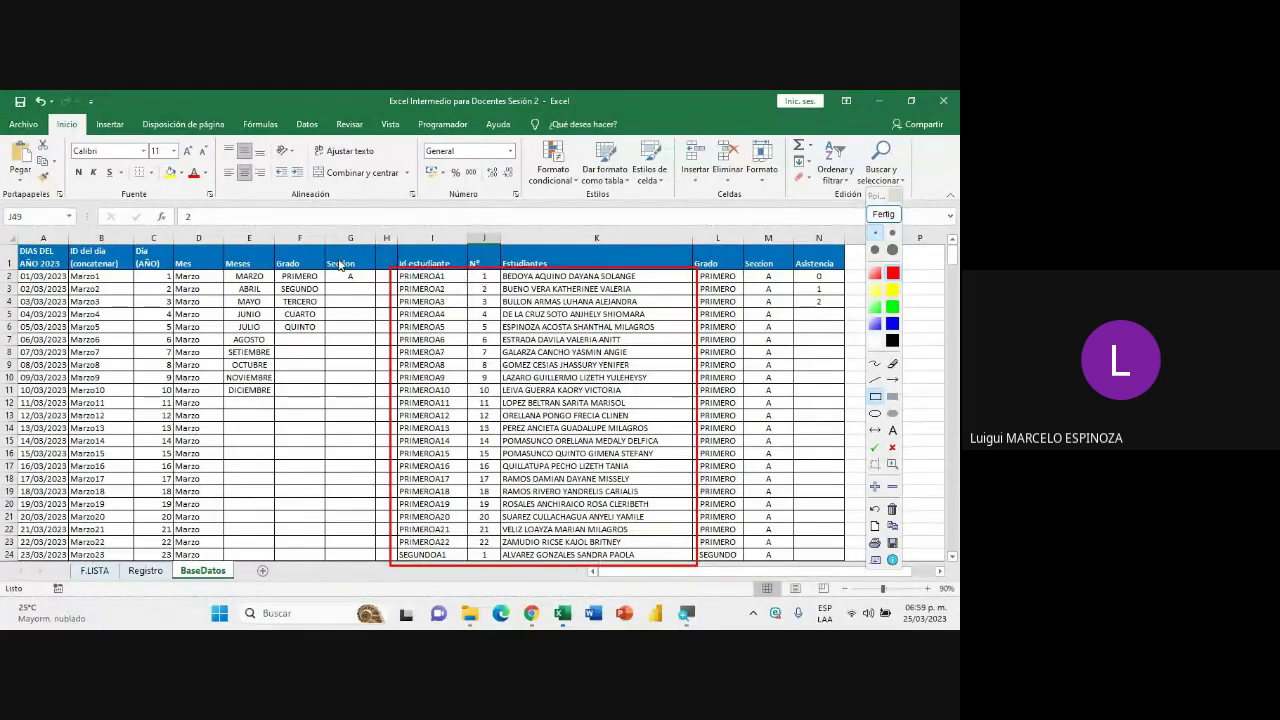
pyautogui.click(875, 366)
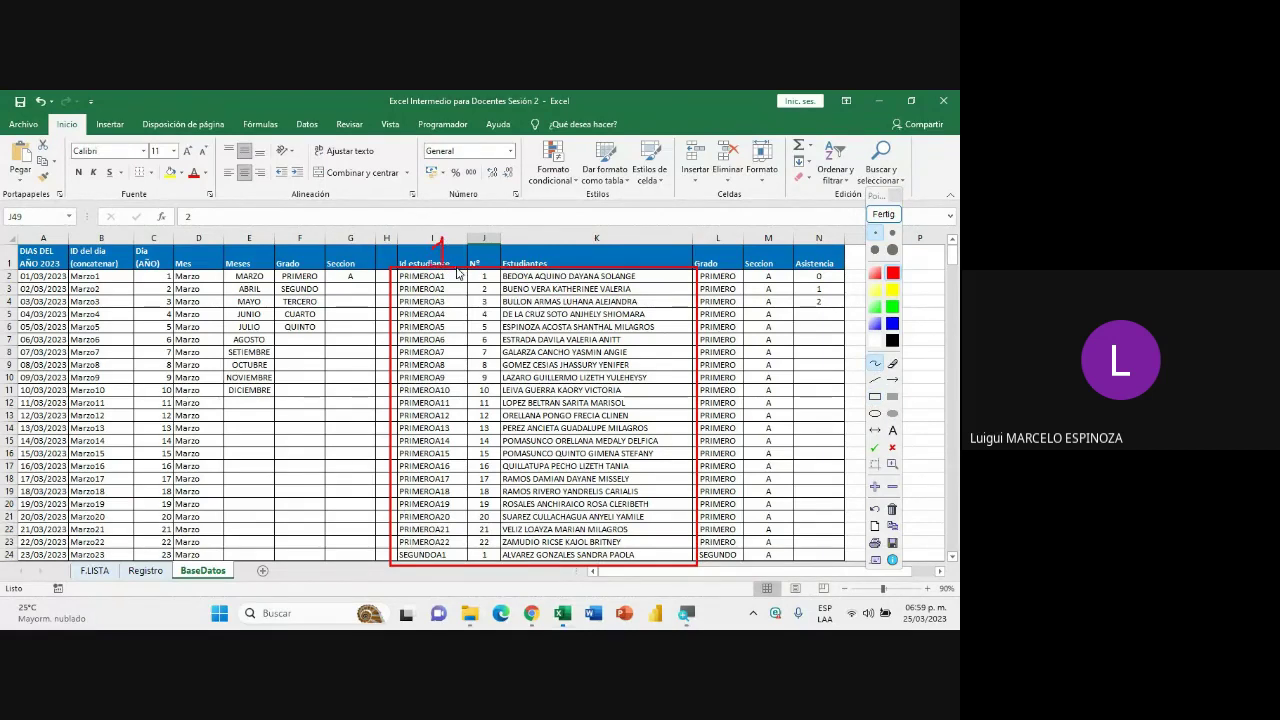
pyautogui.moveTo(550, 235); pyautogui.dragTo(549, 255)
pyautogui.press('Escape')
pyautogui.click(420, 277)
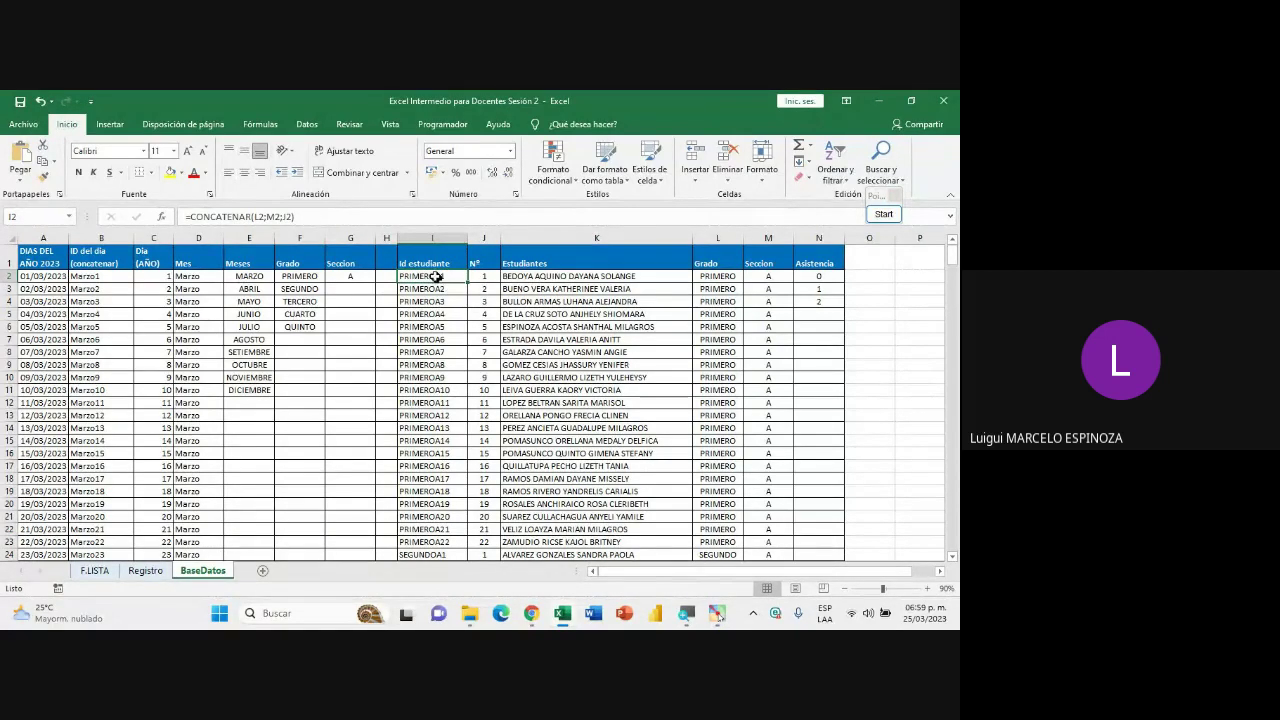
# - Select the I2:K student rows on BaseDatos and restore the Excel window beside the Meet chat
pyautogui.moveTo(425, 277); pyautogui.dragTo(437, 274)
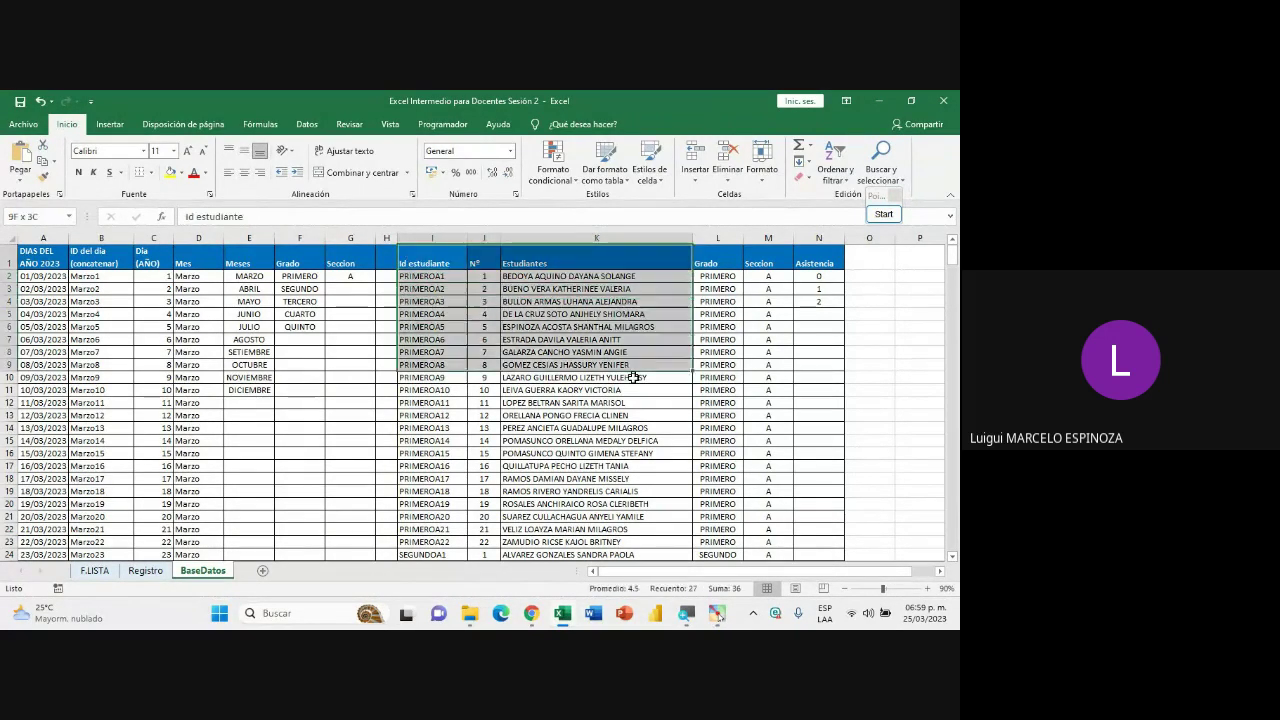
pyautogui.click(437, 266)
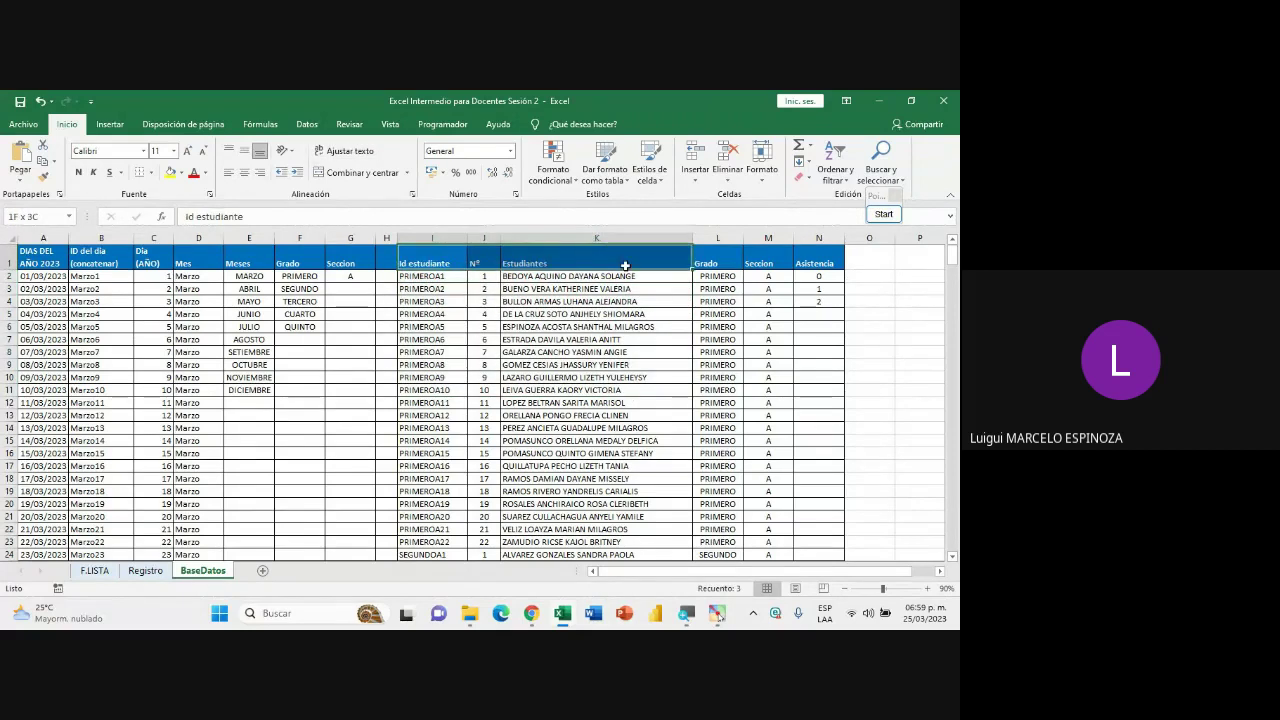
pyautogui.click(418, 277)
pyautogui.moveTo(413, 278); pyautogui.dragTo(614, 277)
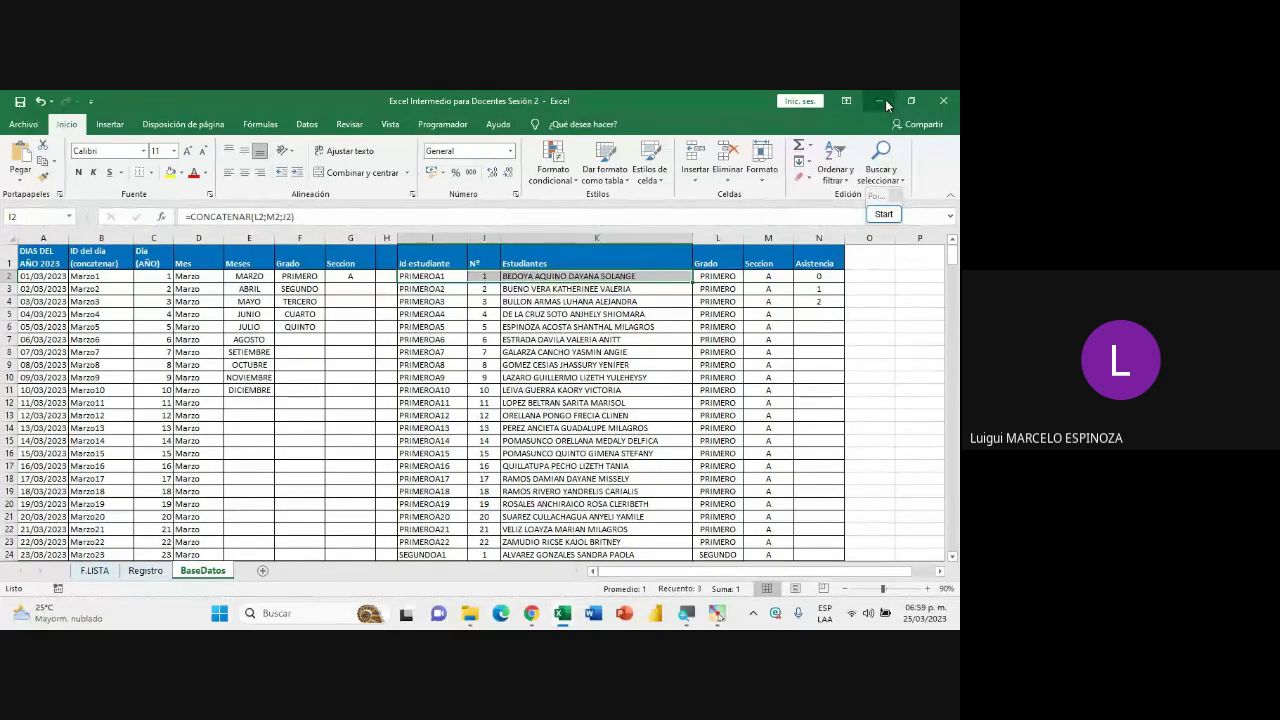
pyautogui.click(486, 322)
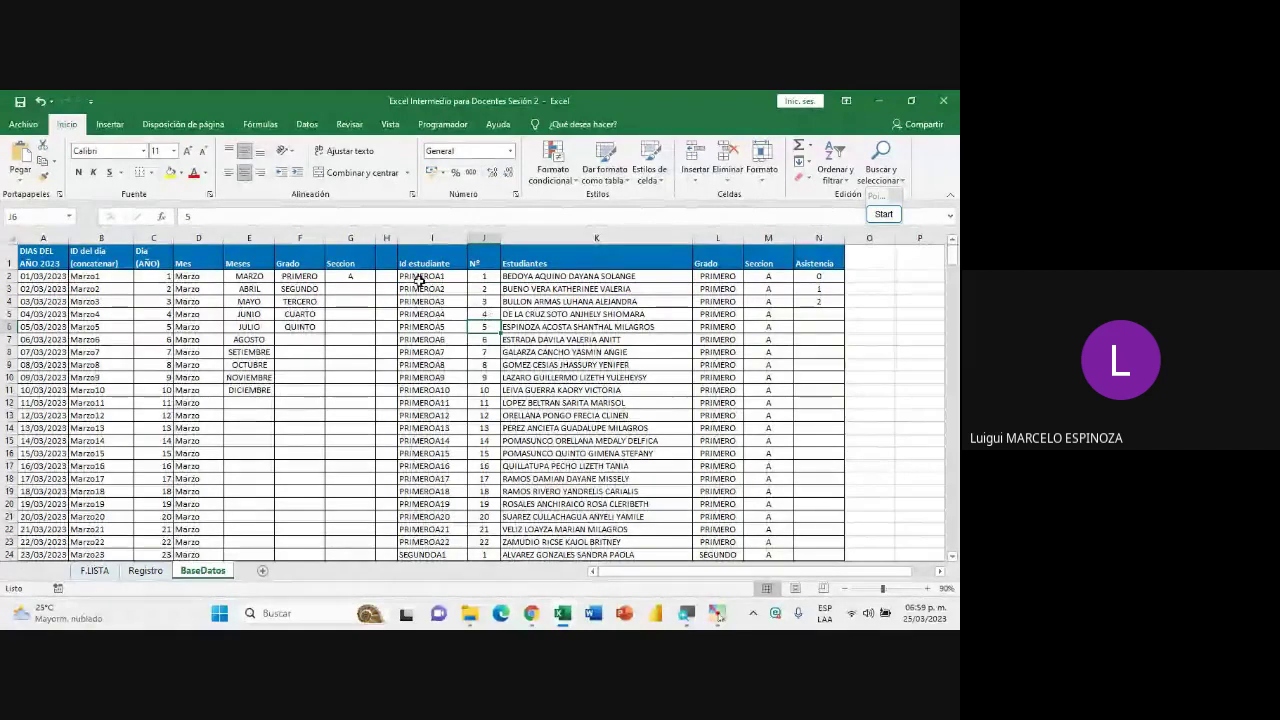
pyautogui.moveTo(415, 276)
pyautogui.mouseDown()
pyautogui.moveTo(565, 356)
pyautogui.moveTo(565, 553)
pyautogui.mouseUp()
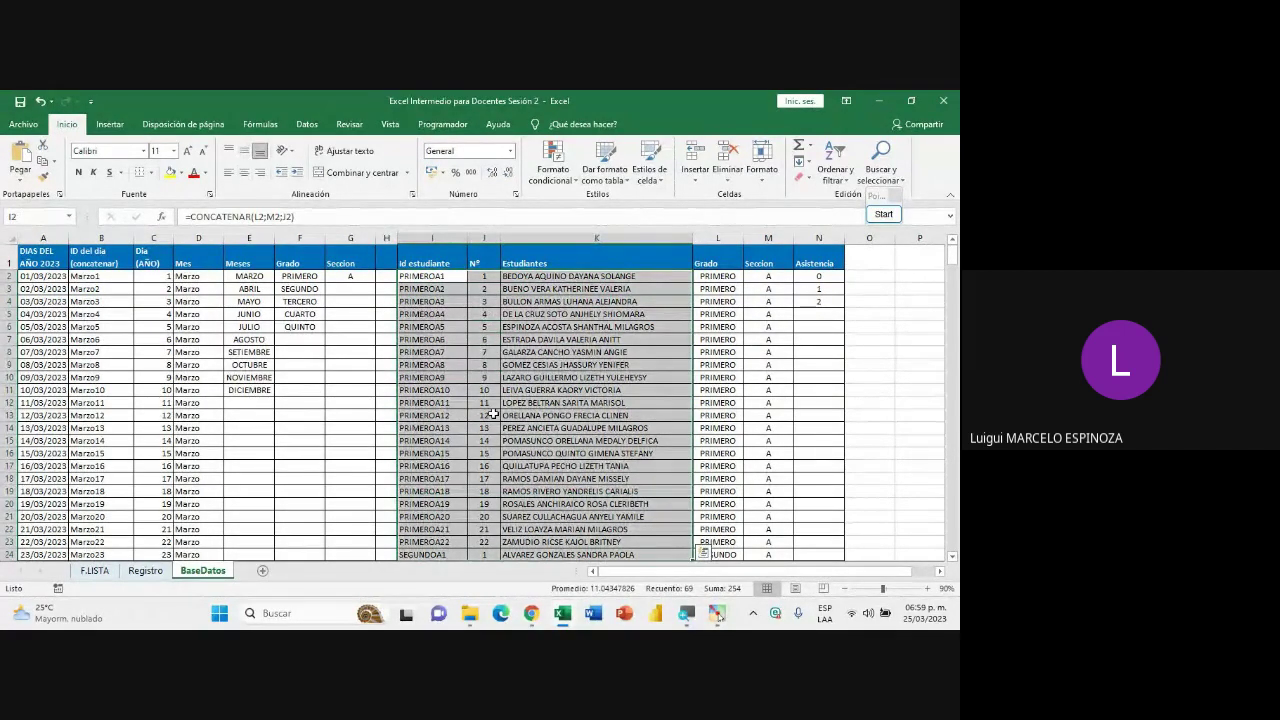
pyautogui.moveTo(455, 279)
pyautogui.mouseDown()
pyautogui.moveTo(604, 555)
pyautogui.moveTo(575, 503)
pyautogui.mouseUp()
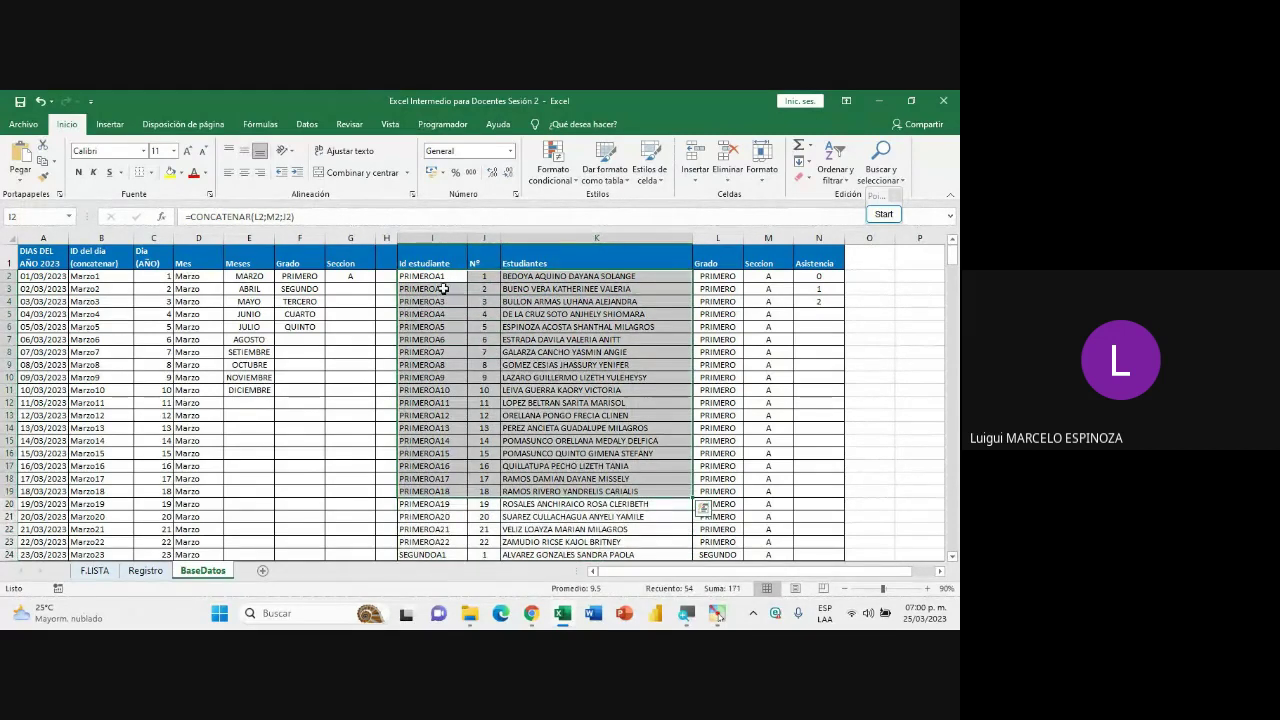
pyautogui.click(440, 276)
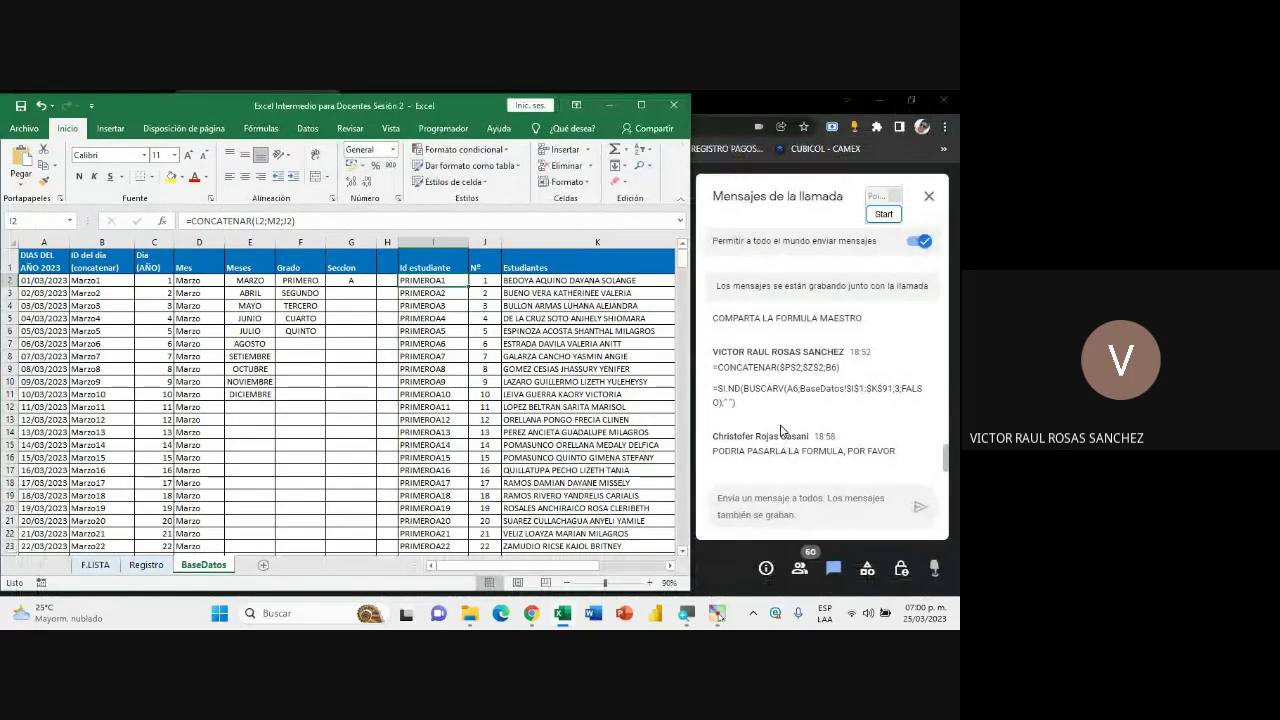
# - Display the SI.ND(BUSCARV(...)) name-lookup formula in cell C6 of the Registro sheet
pyautogui.scroll(-1, 335, 452)
pyautogui.scroll(1, 335, 452)
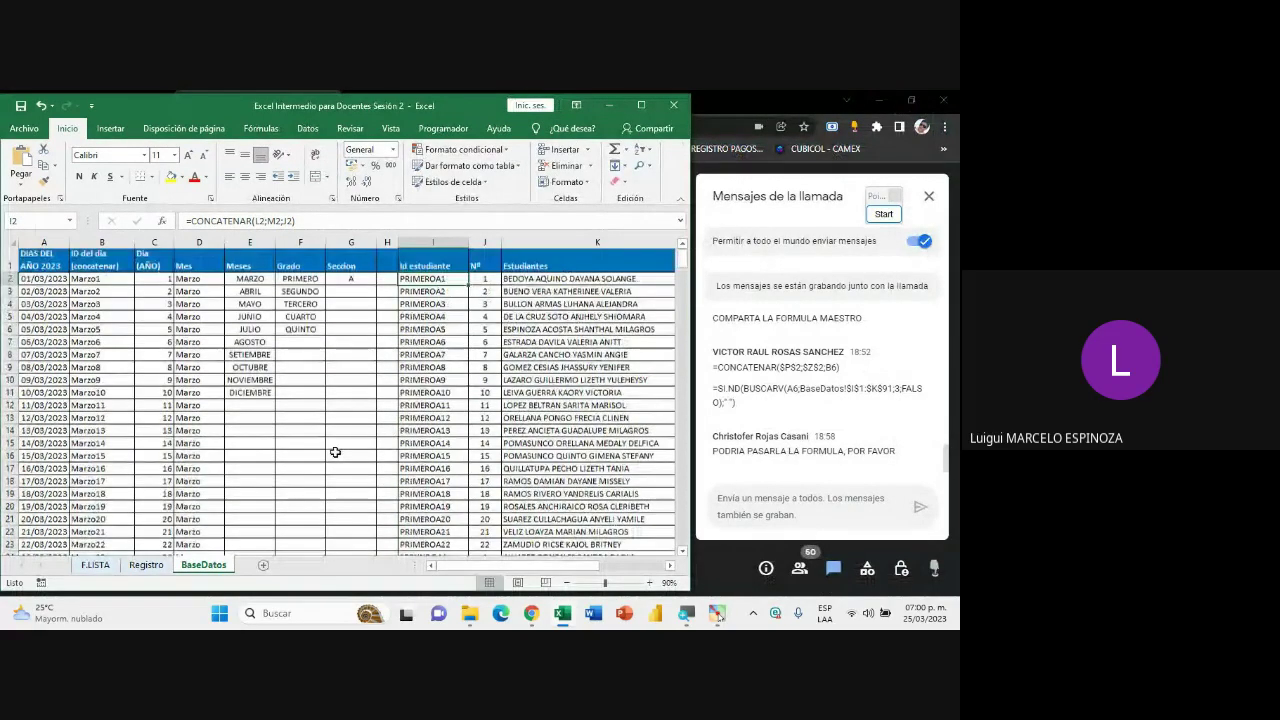
pyautogui.click(146, 565)
pyautogui.click(204, 565)
pyautogui.click(146, 565)
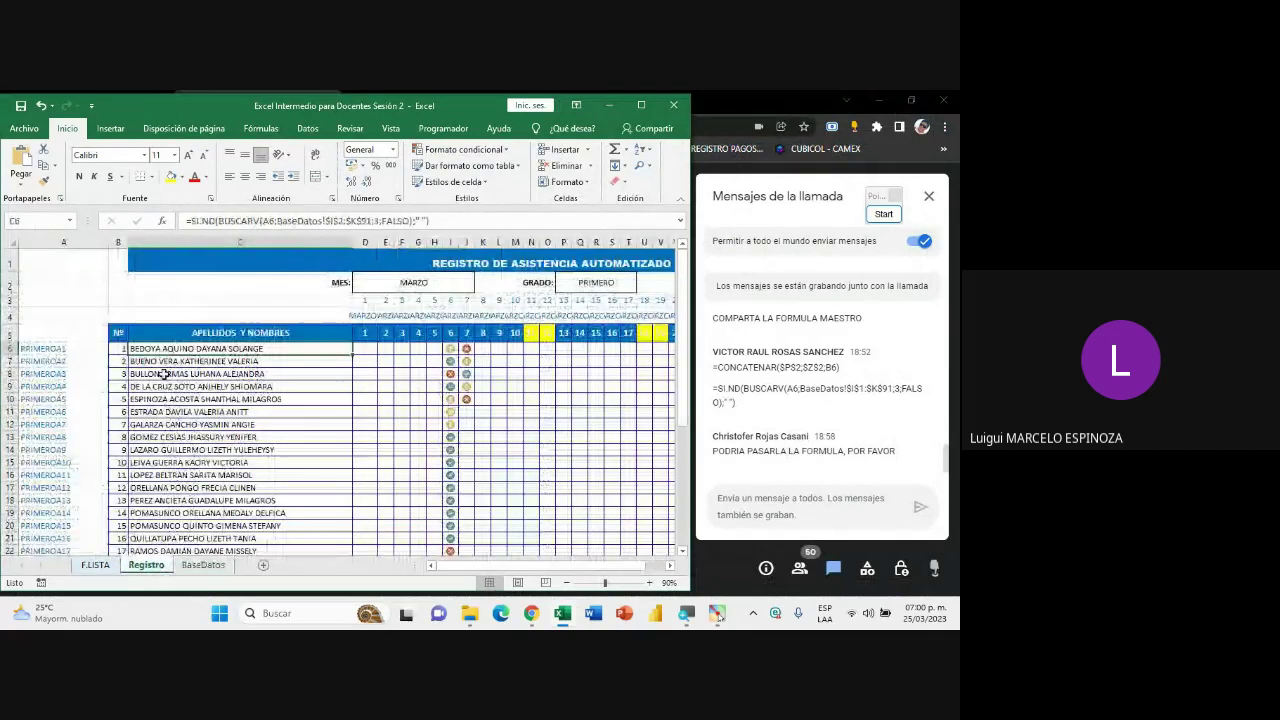
pyautogui.doubleClick(330, 350)
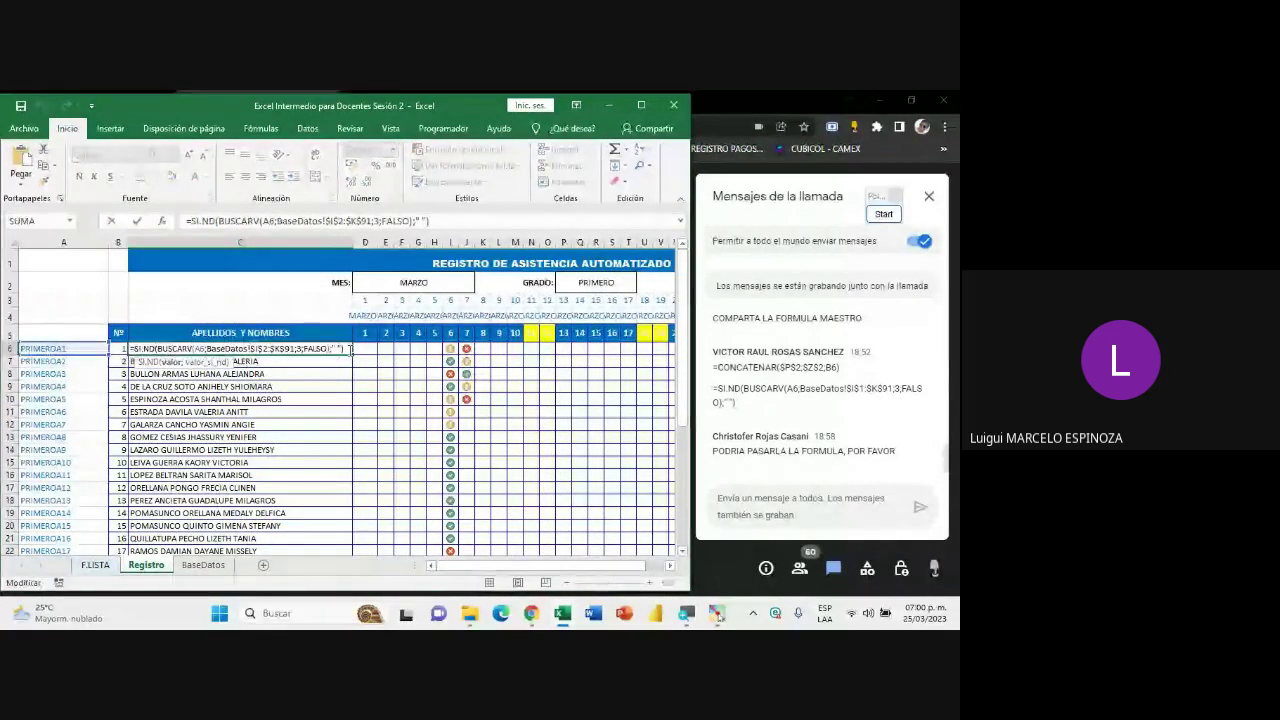